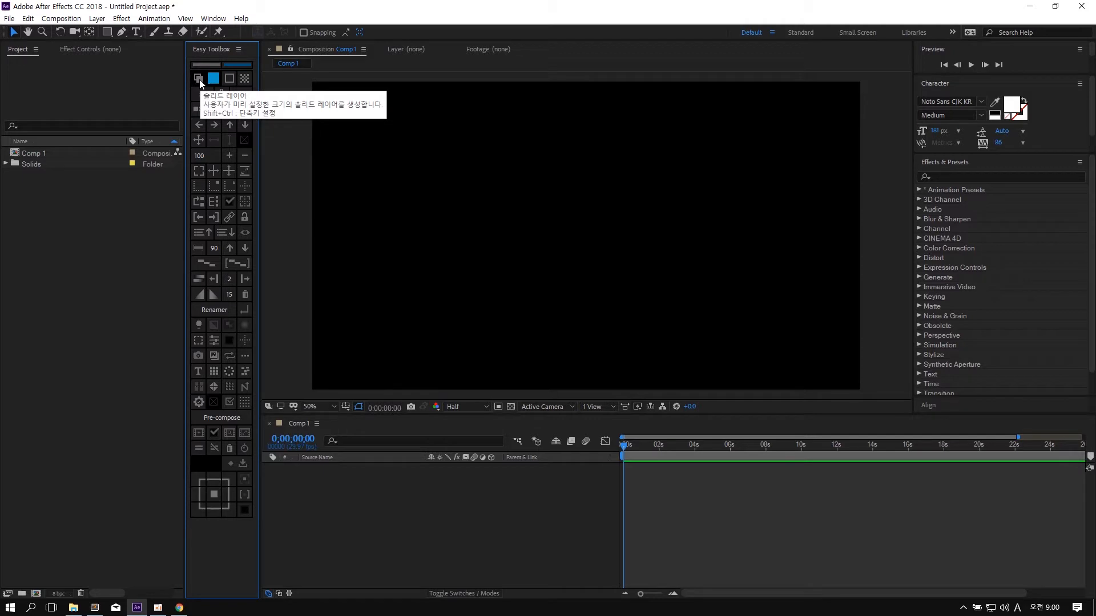
- Create eight blue 50 × 50 solid layers in the composition
left_click(200, 80)
left_click(200, 80)
left_click(199, 80)
left_click(199, 80)
left_click(199, 79)
left_click(200, 79)
left_click(199, 78)
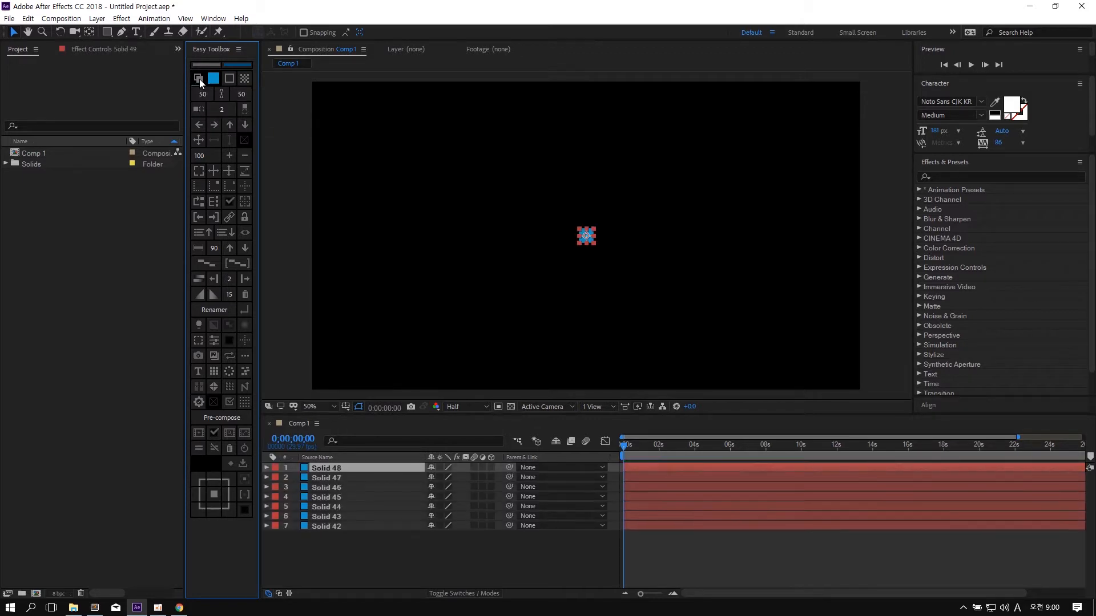
left_click(199, 79)
- Spread several of the stacked blue solids apart around the middle of the composition
left_click(540, 210)
left_click_drag(587, 237, 617, 257)
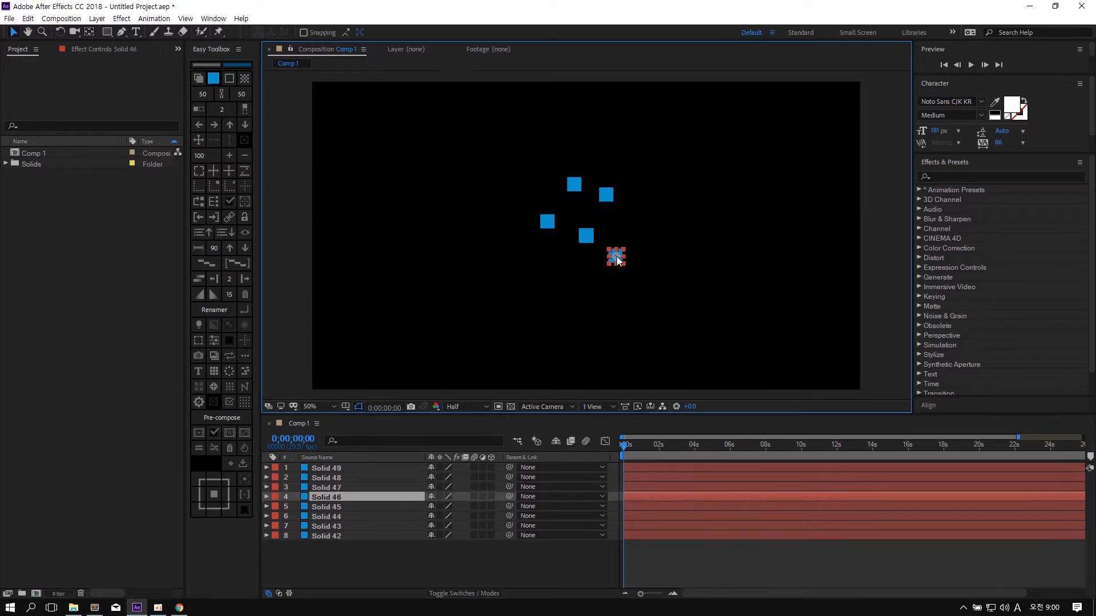
left_click(557, 265)
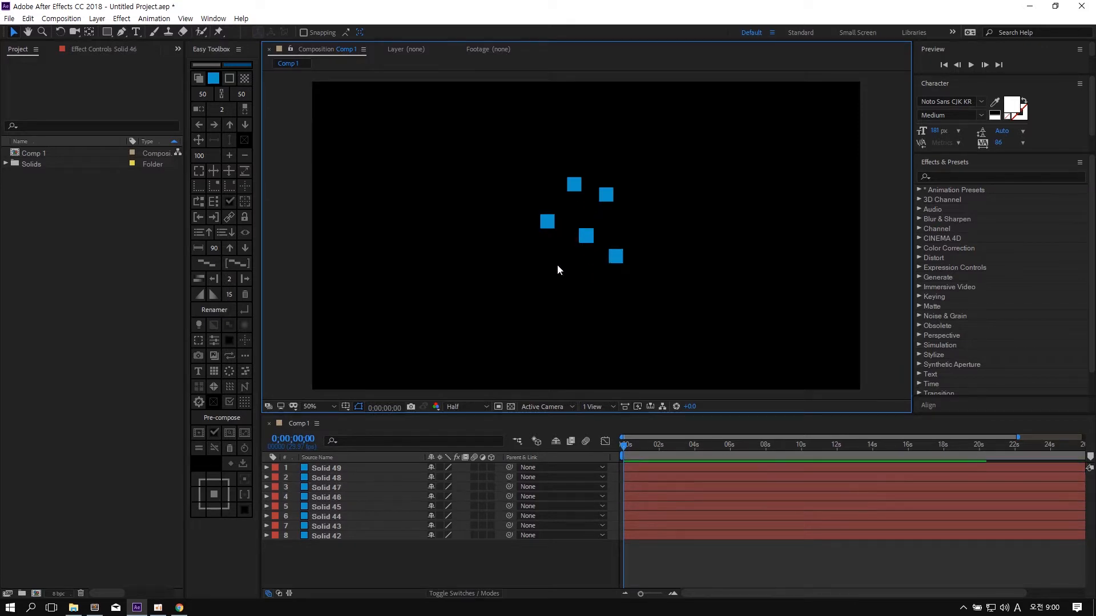
- Set the width and height for new solids to 150 and delete all existing solid layers
left_click(208, 93)
type("150")
left_click(242, 95)
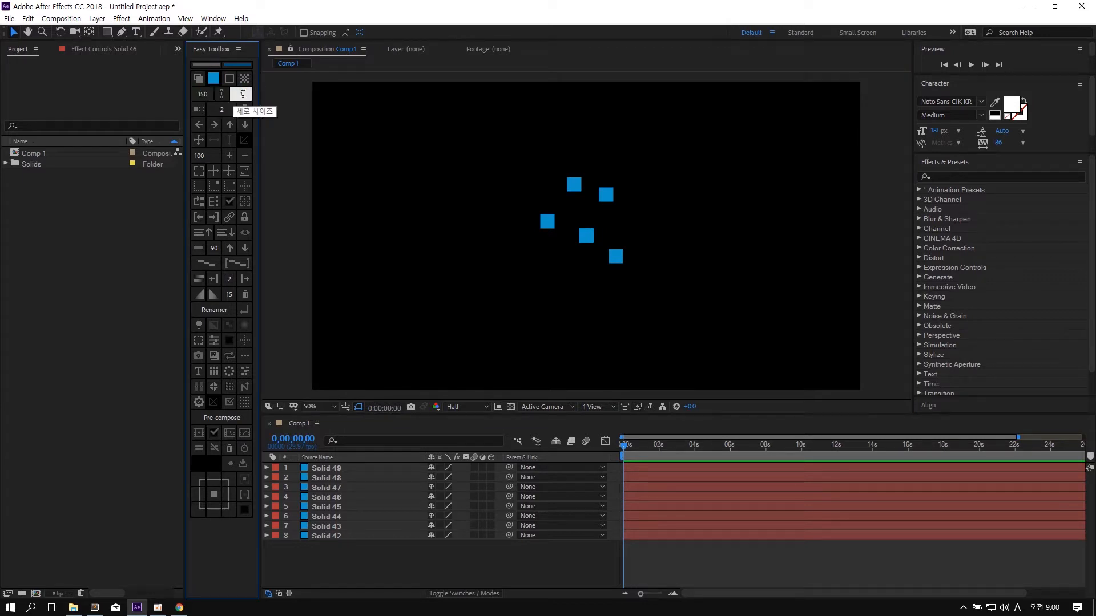
left_click(658, 236)
key("ctrl+a")
key("Delete")
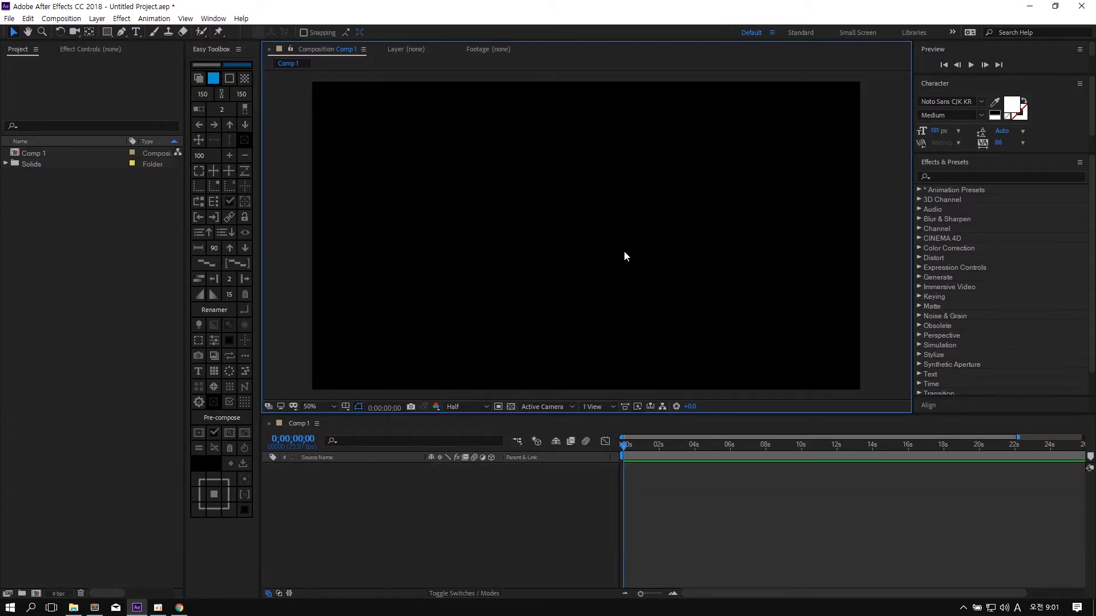
- Create three blue 150 × 150 solids and spread them apart in the composition
left_click(198, 78)
left_click(198, 78)
left_click(198, 78)
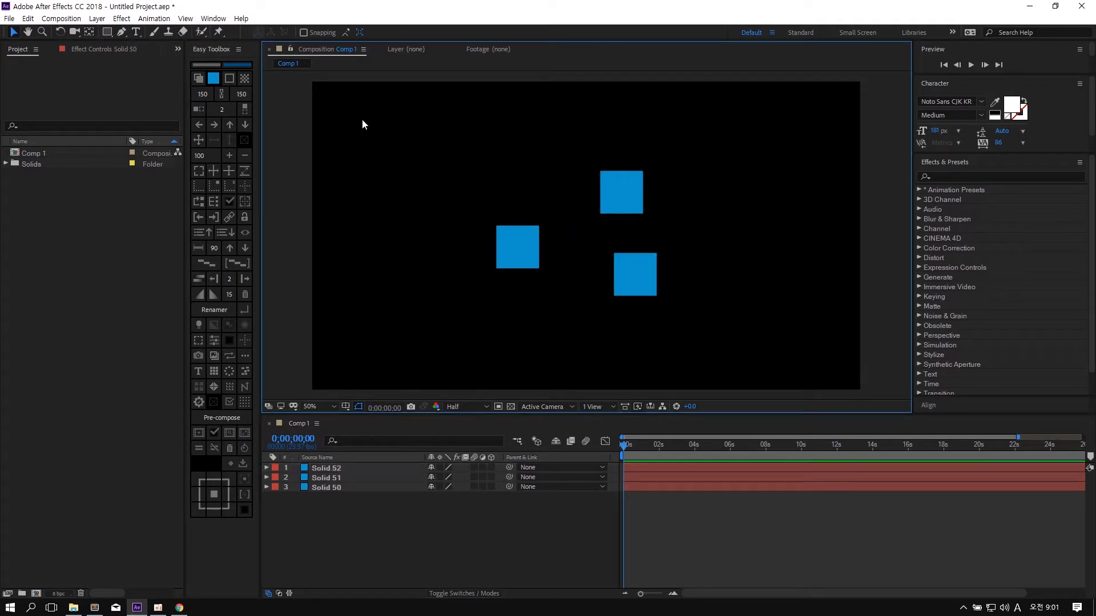
- Change the solid colour to orange-yellow and place a new 150 × 150 solid above the leftmost blue square
left_click(214, 78)
left_click(172, 57)
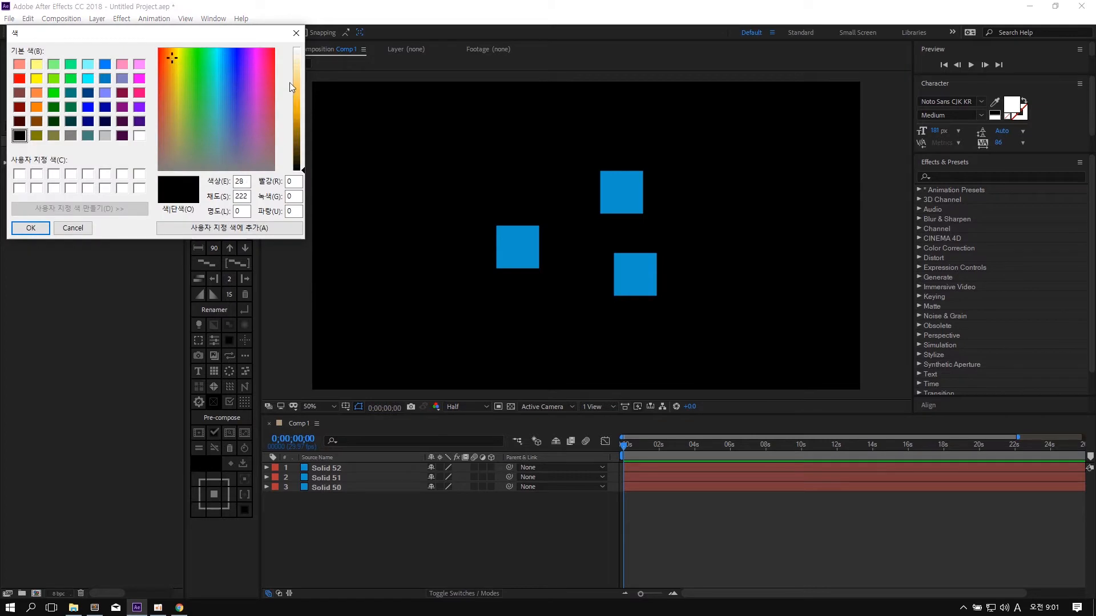
left_click(296, 98)
left_click(30, 228)
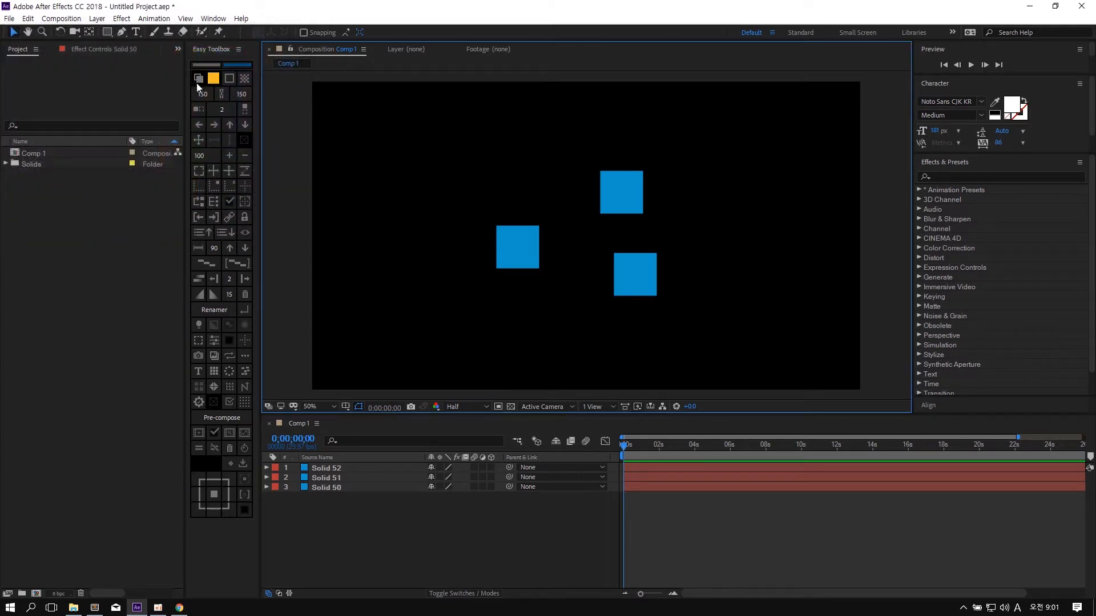
left_click(198, 78)
left_click_drag(573, 231, 497, 164)
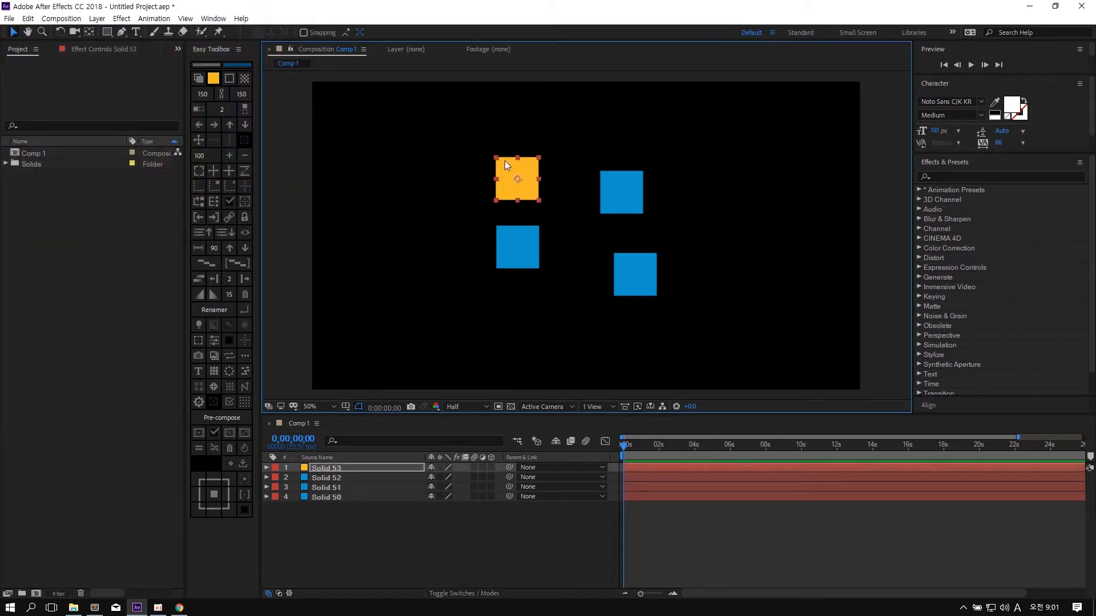
left_click(433, 178)
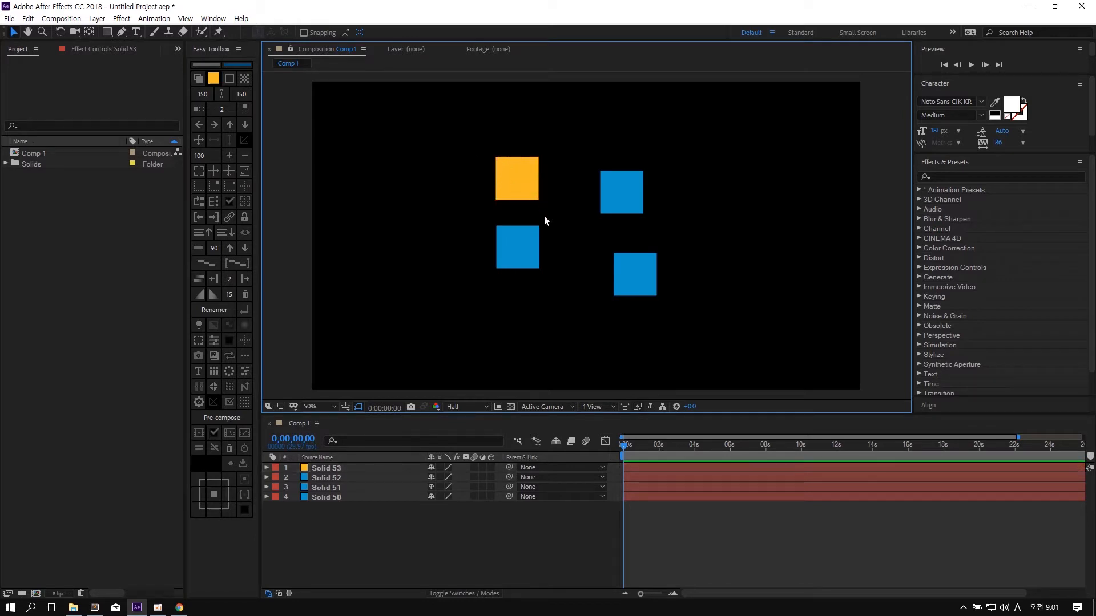
- Recolour all four solids to purple at once with the toolbox's solid colour
left_click_drag(455, 152, 734, 317)
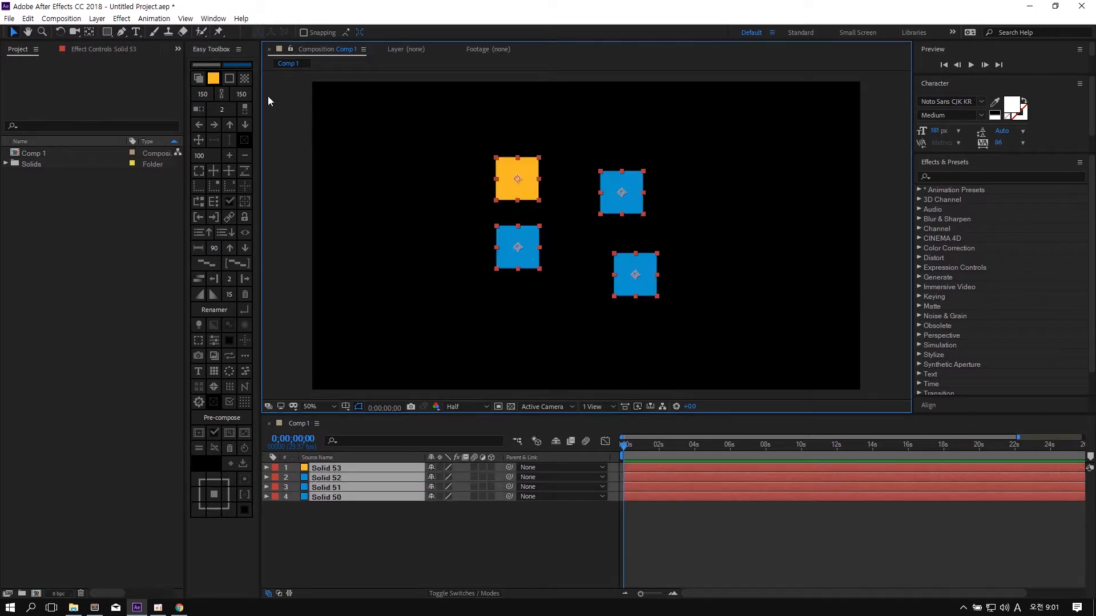
left_click(214, 78)
left_click_drag(193, 77, 297, 97)
left_click(32, 229)
left_click(391, 239)
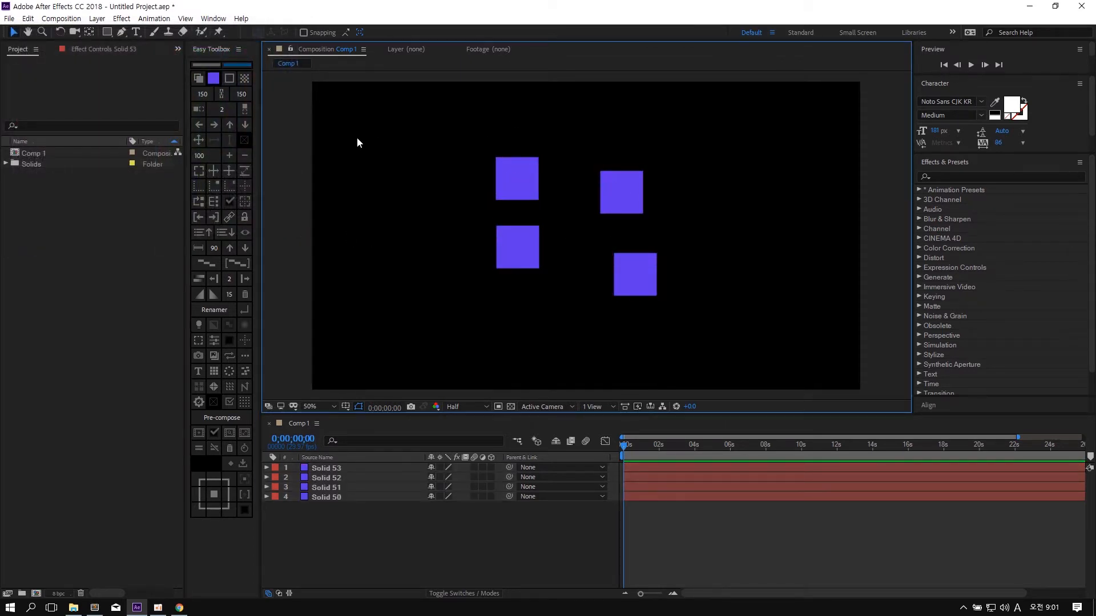
- Delete all four purple solids from the composition
left_click_drag(433, 145, 748, 334)
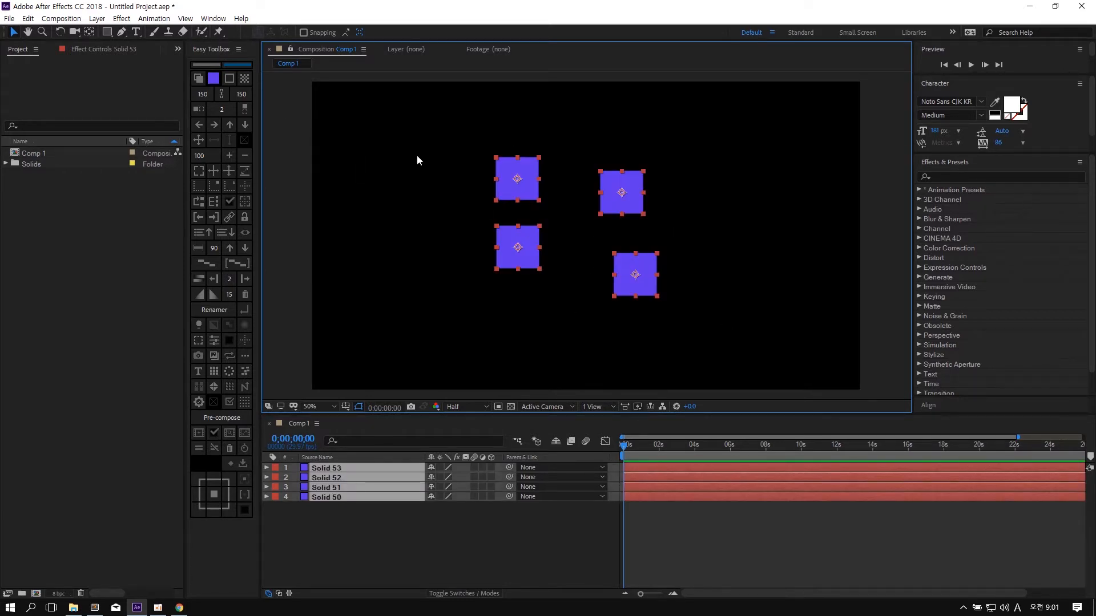
key("Delete")
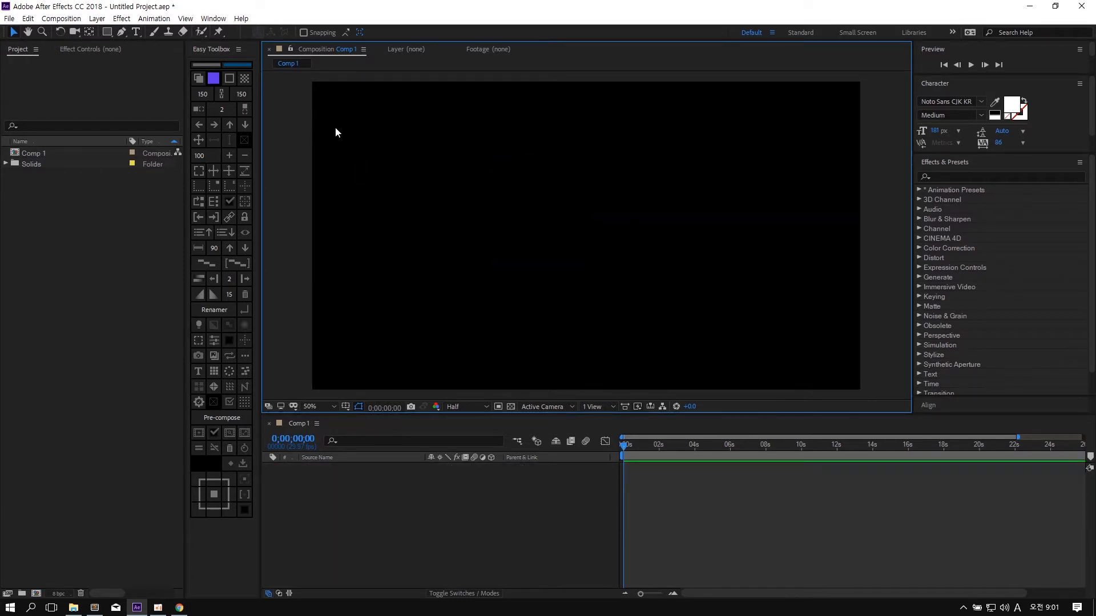
- Link the solid's height to its width, set the size to 500 and create a square solid
left_click(221, 94)
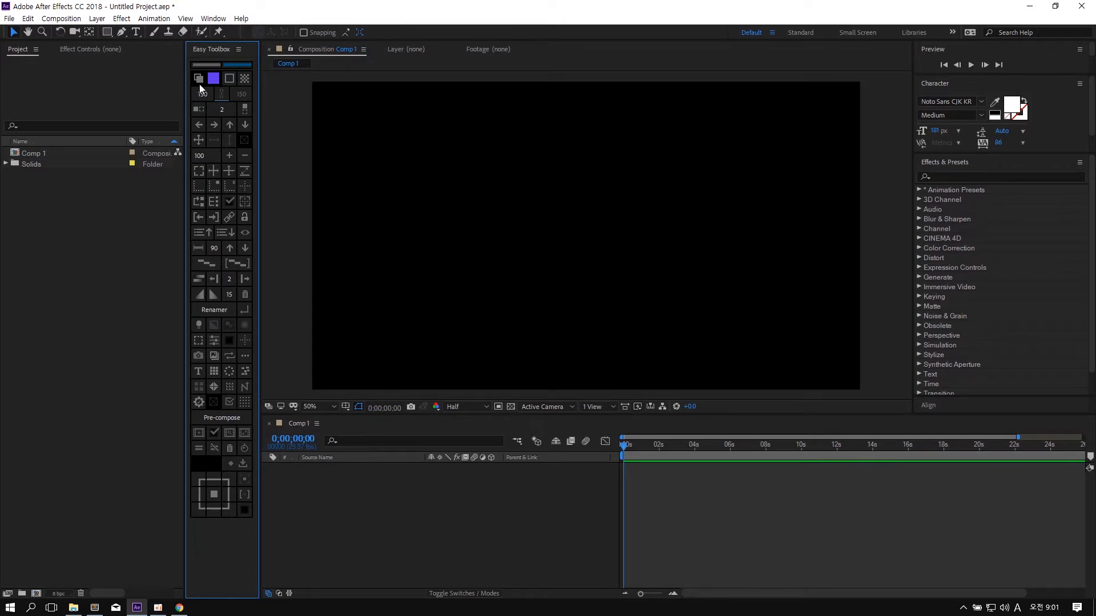
left_click(200, 84)
key("Delete")
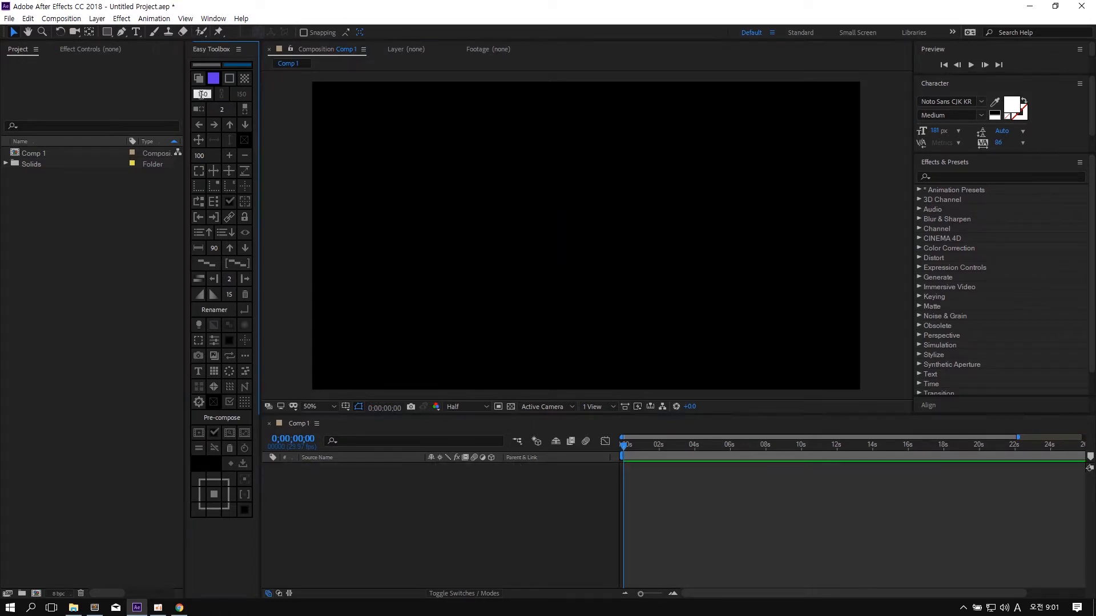
left_click(201, 93)
type("500")
left_click(199, 79)
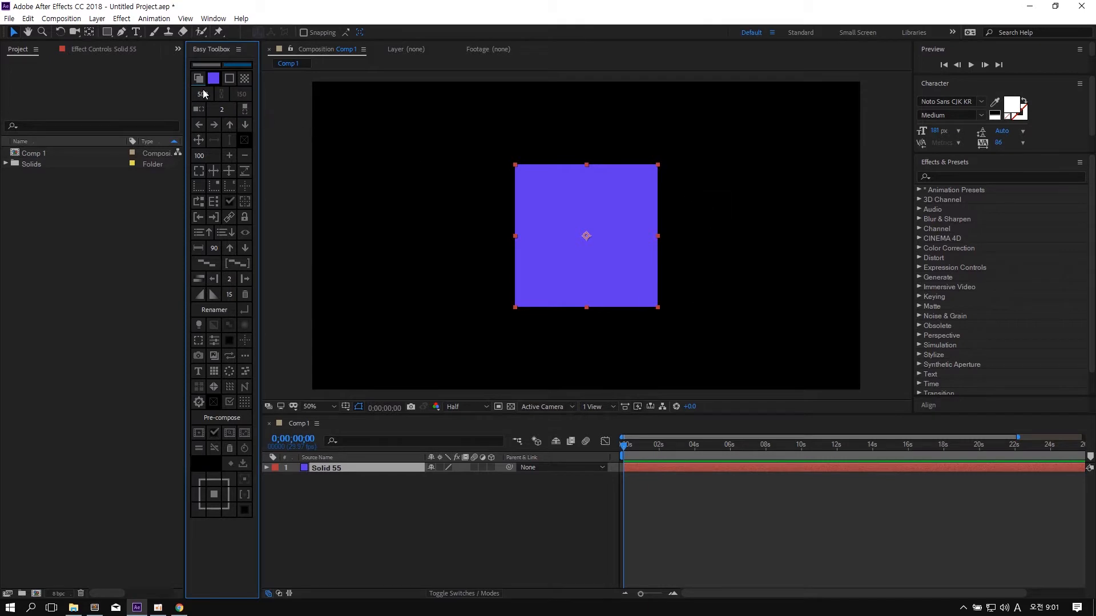
- Delete the 500-pixel solid and set the size for new solids to an unlinked 100 × 100
left_click(571, 213)
key("Delete")
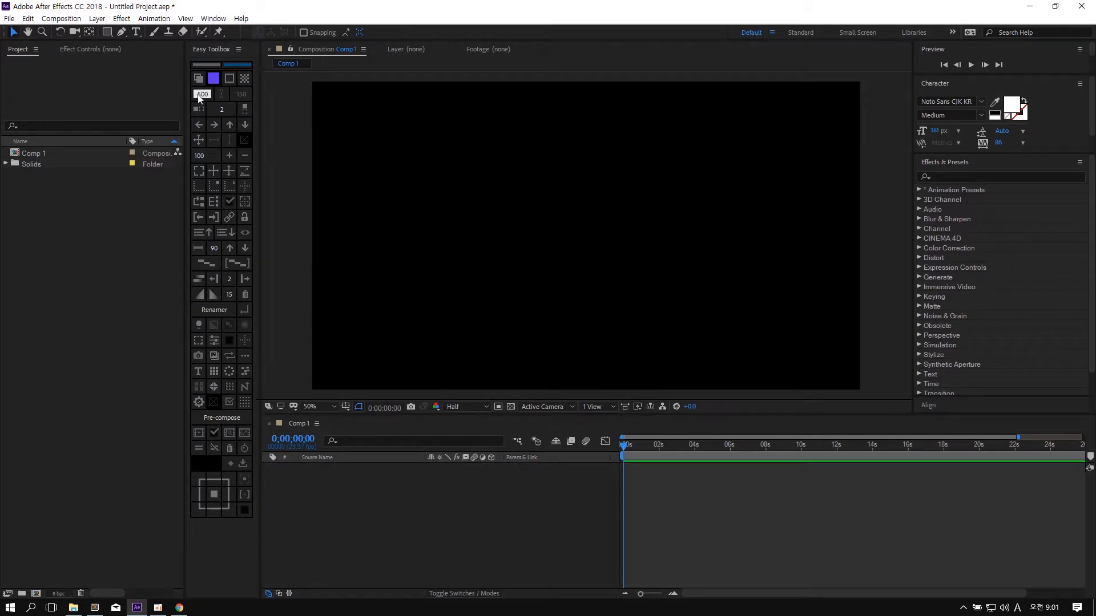
left_click(219, 94)
type("100")
left_click(372, 121)
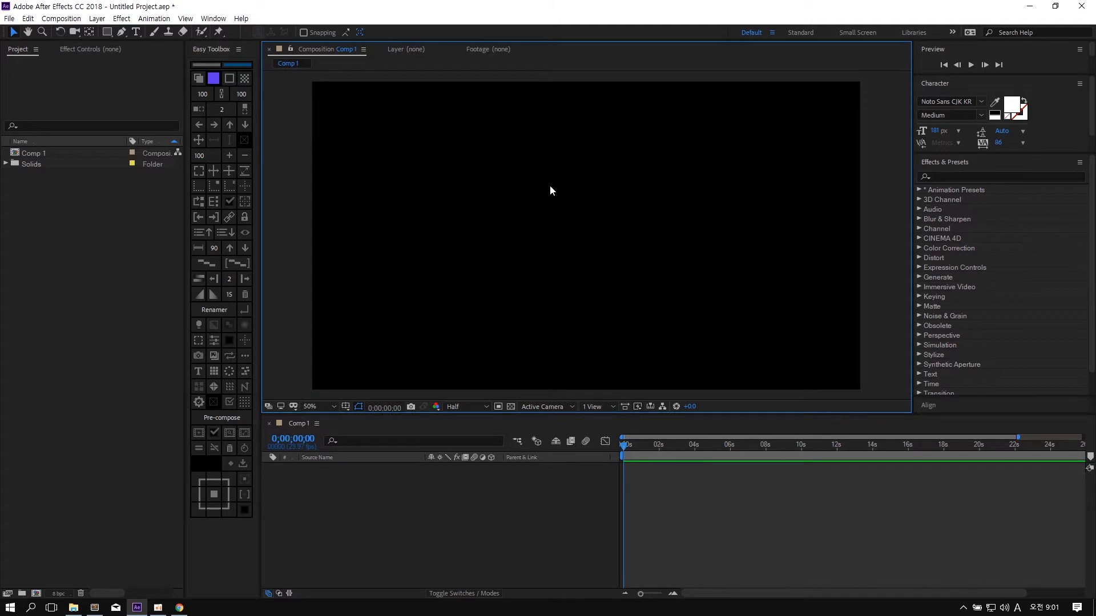
- Open the solid layer tool's shortcut settings and move the window beside the toolbox
left_click(200, 77, "ctrl+shift")
left_click_drag(557, 245, 384, 200)
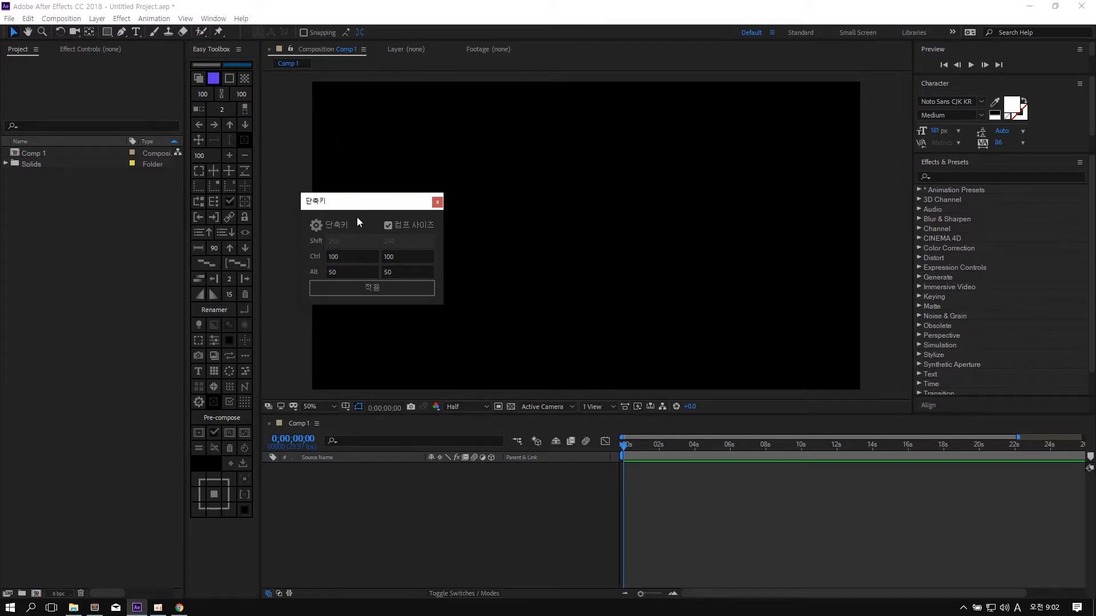
- Create a composition-sized solid with the Shift preset and delete it again
left_click(201, 78)
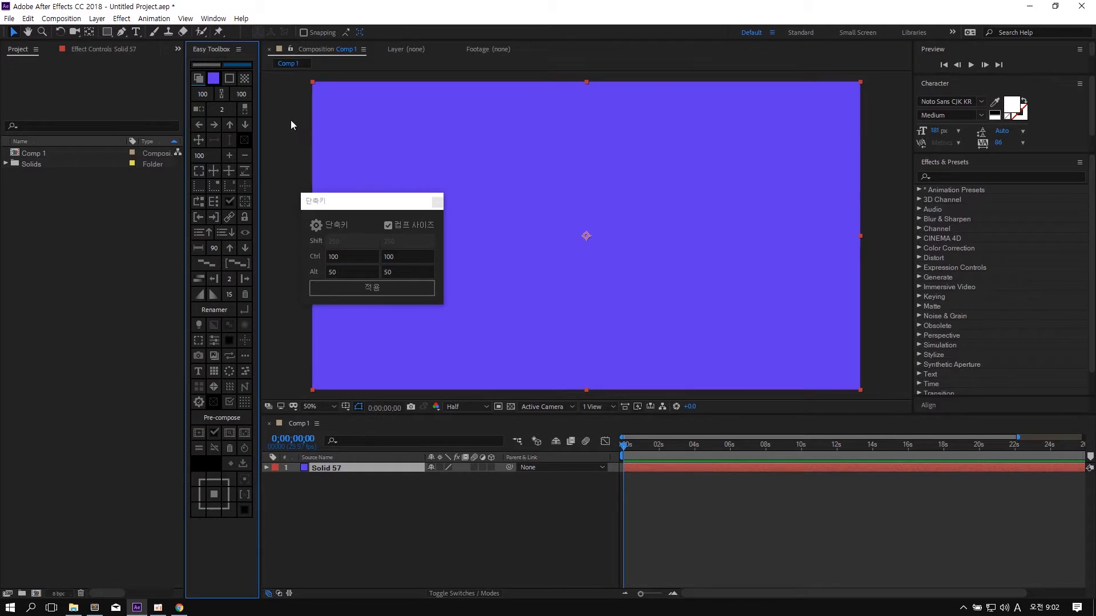
left_click(463, 195)
key("Delete")
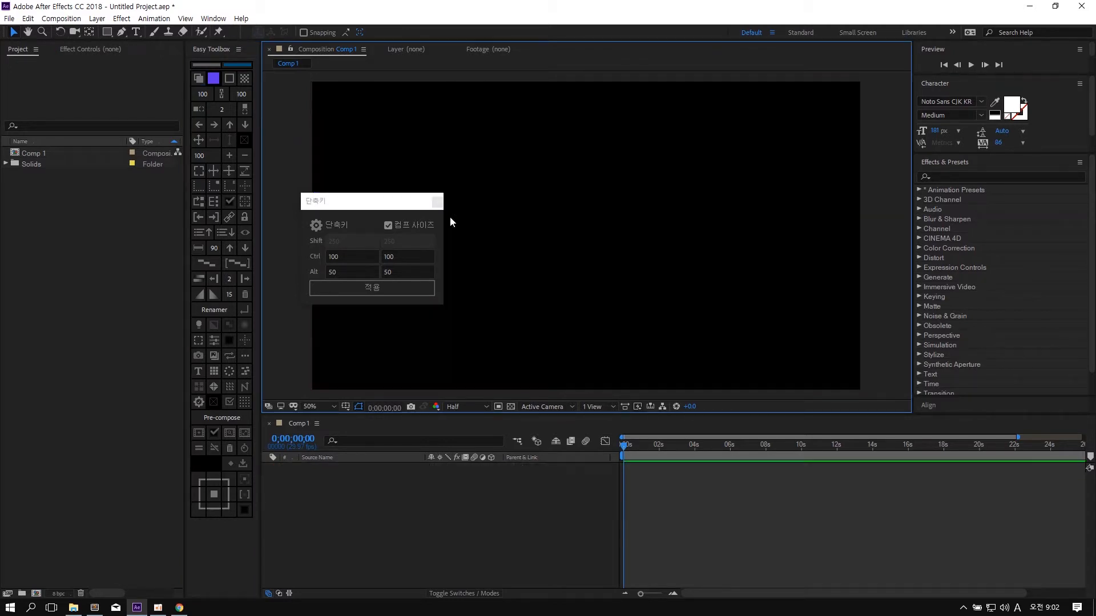
- Turn off the Shift preset's comp-size option, go through its custom size fields, and turn the option back on
left_click(388, 226)
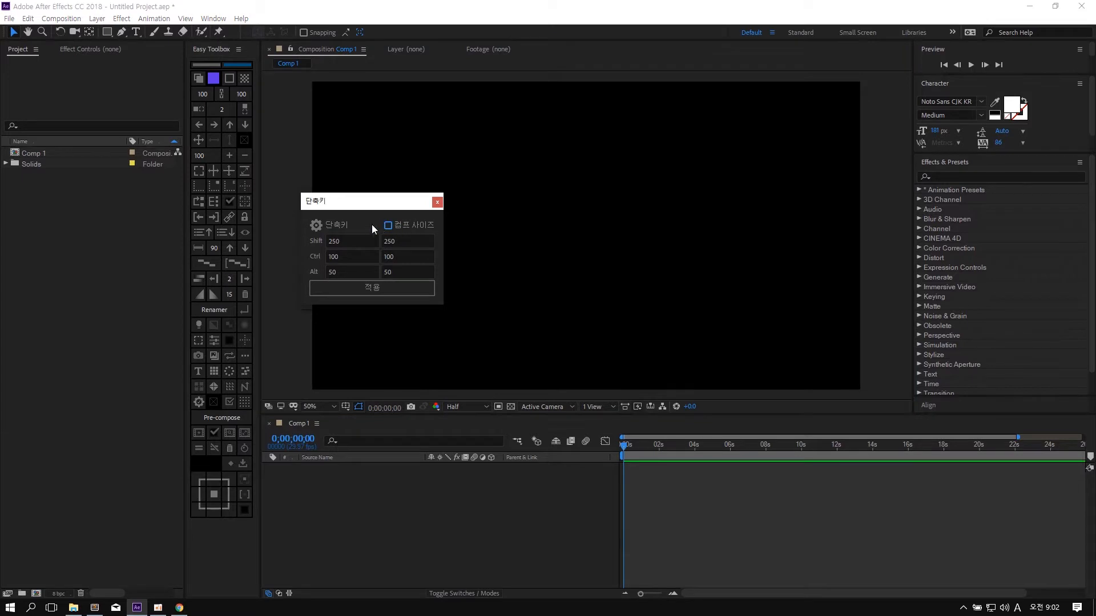
left_click(340, 239)
key("Tab")
left_click(350, 240)
key("Tab")
left_click(390, 226)
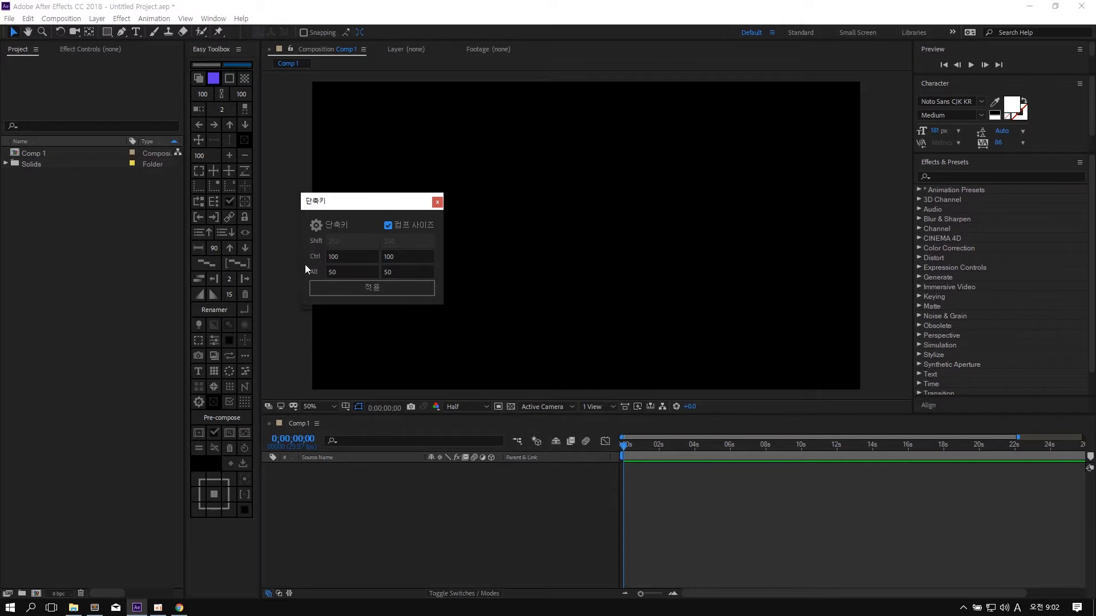
- Apply the shortcut presets with comp size for Shift, 100 × 100 for Ctrl and 50 × 50 for Alt
double_click(350, 256)
double_click(410, 258)
left_click(355, 280)
left_click(393, 288)
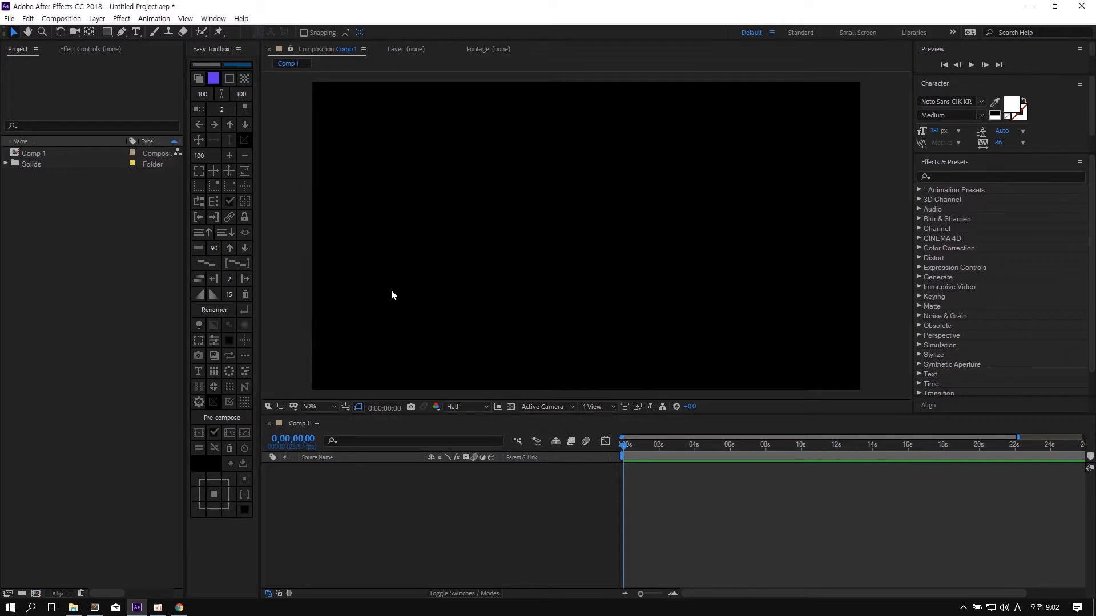
- Test the applied Shift preset by creating a composition-sized solid and deleting it
left_click(400, 248)
left_click(200, 79)
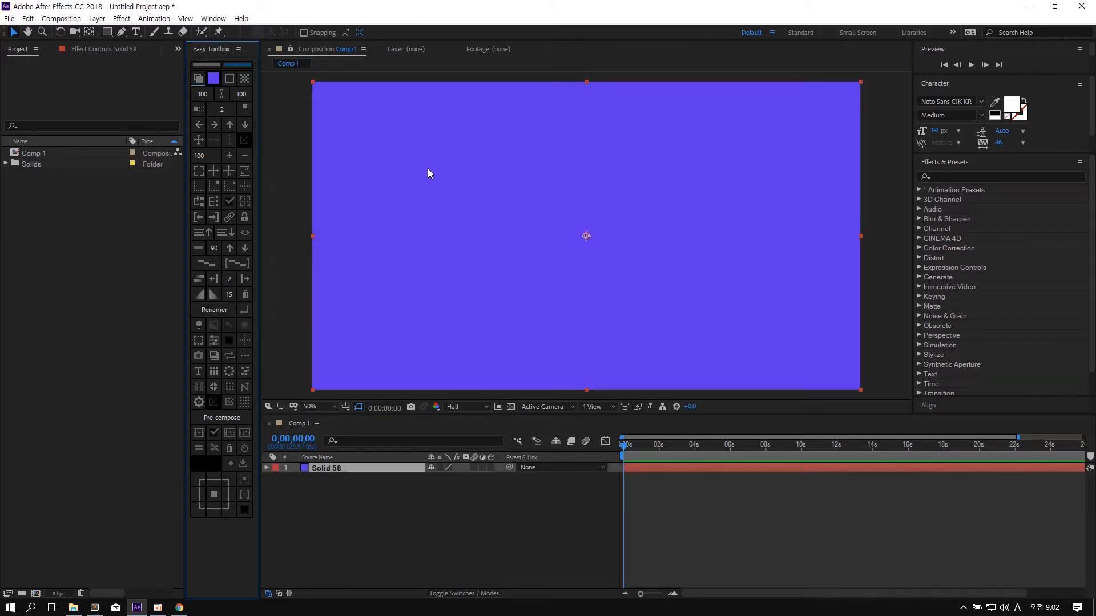
left_click(432, 206)
key("Delete")
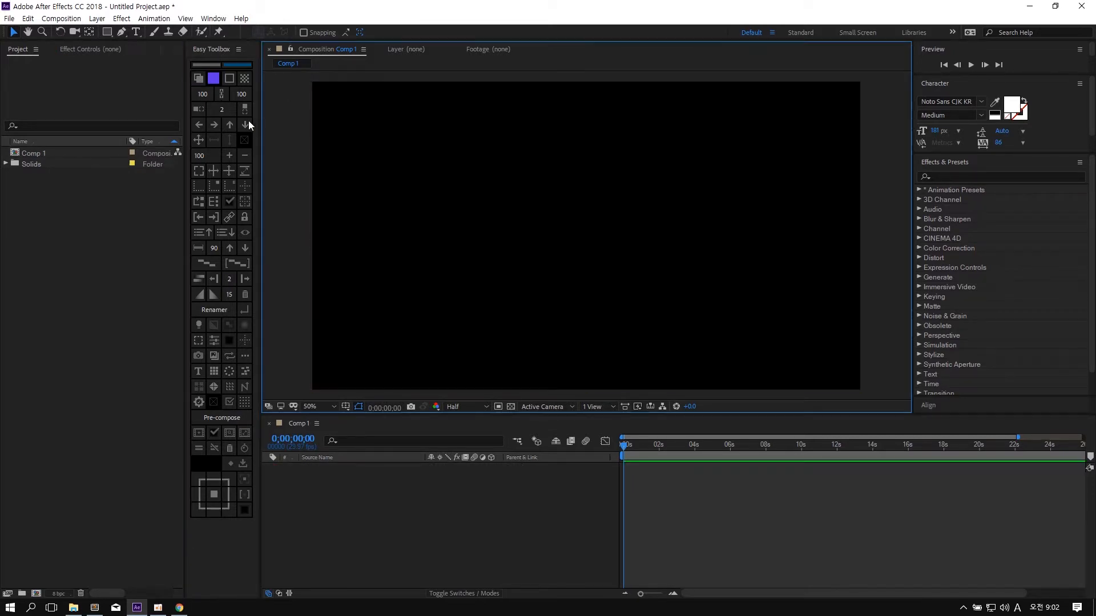
- Create a 100 × 100 solid with the Ctrl preset, move it up and to the left, and delete it
left_click(198, 80)
left_click_drag(586, 243, 434, 208)
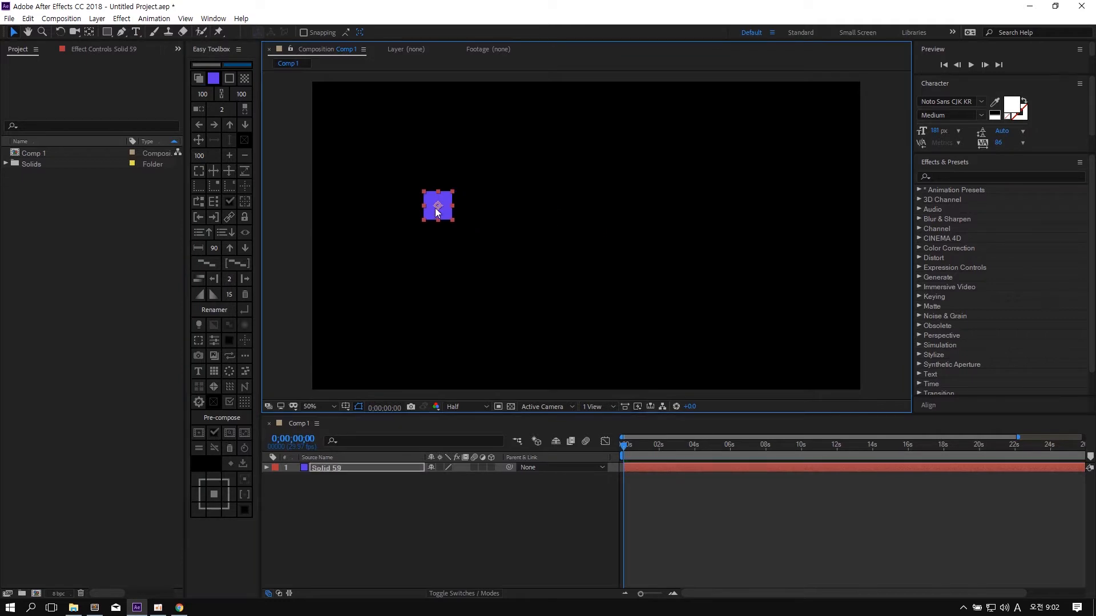
key("Delete")
- Create a 50 × 50 solid with the Alt preset and delete it
left_click(199, 78)
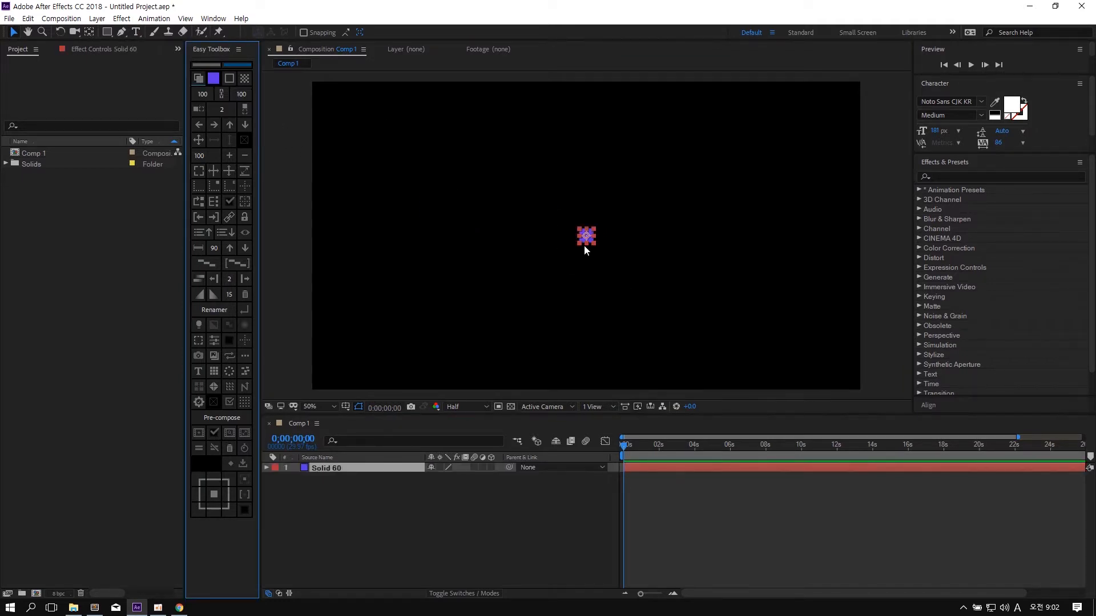
left_click_drag(530, 298, 666, 203)
key("Delete")
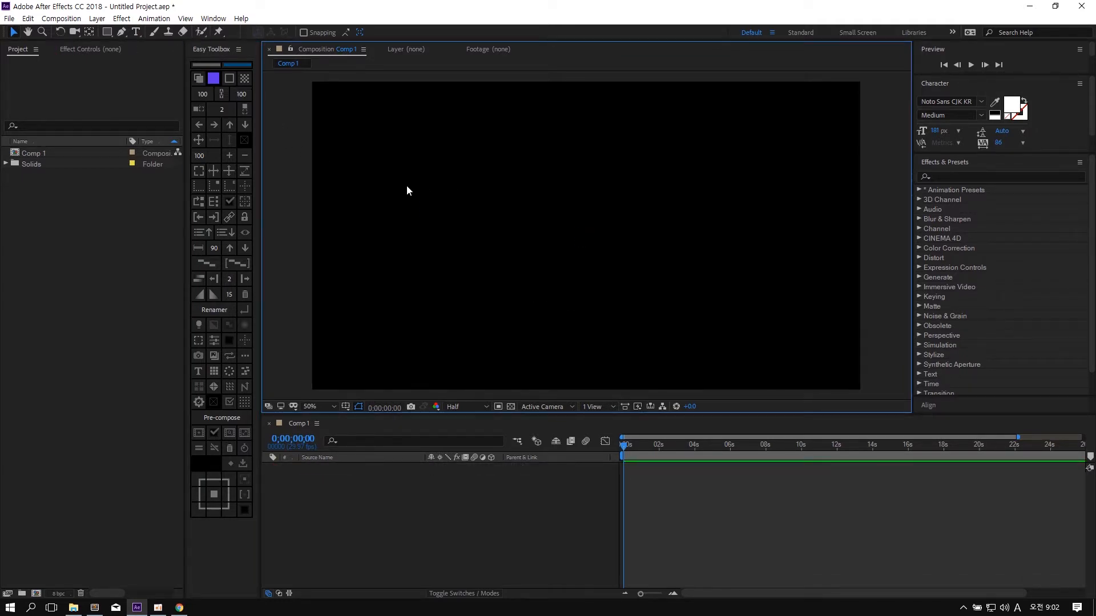
left_click_drag(487, 207, 590, 255)
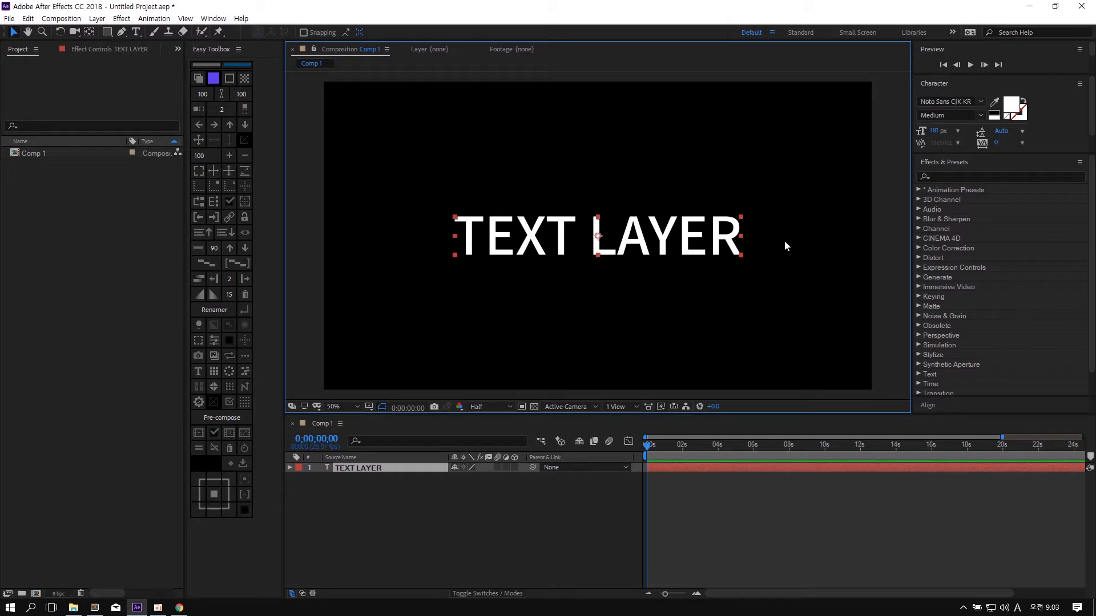
- Make TEXT LAYER a 3D layer and rotate it to X -30°, Y 38° and Z 40°
left_click(769, 296)
left_click(675, 257)
left_click(513, 467)
key("r")
mouse_move(467, 487)
left_mouse_down()
mouse_move(499, 485)
mouse_move(427, 489)
mouse_move(485, 507)
mouse_move(485, 498)
left_mouse_up()
left_click(578, 362)
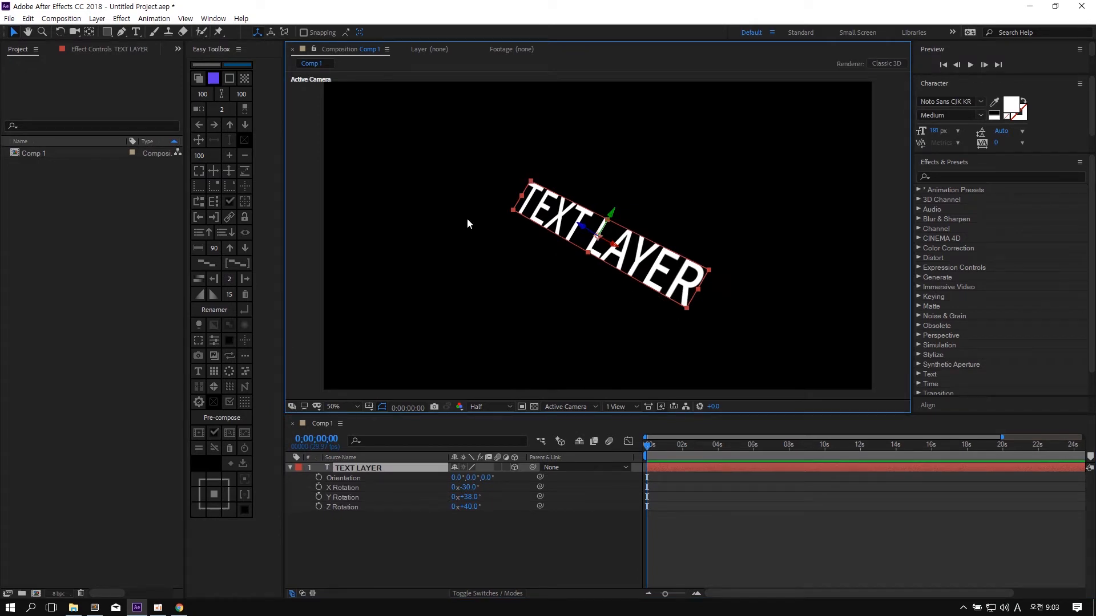
- Create a solid matching the bounds of the rotated TEXT LAYER and select the new solid
left_click(231, 79)
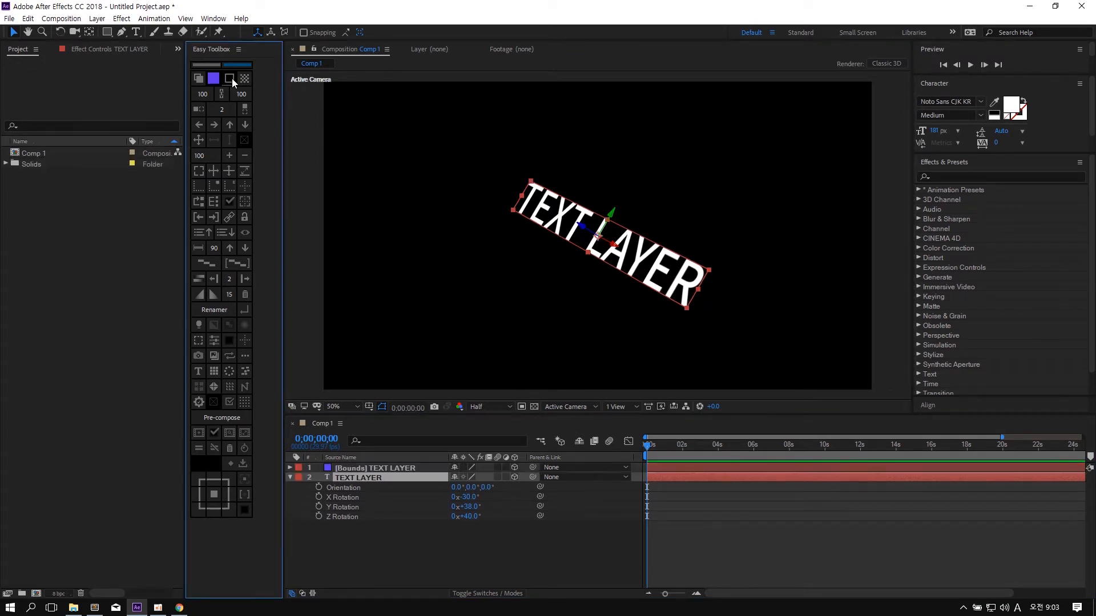
left_click(383, 468)
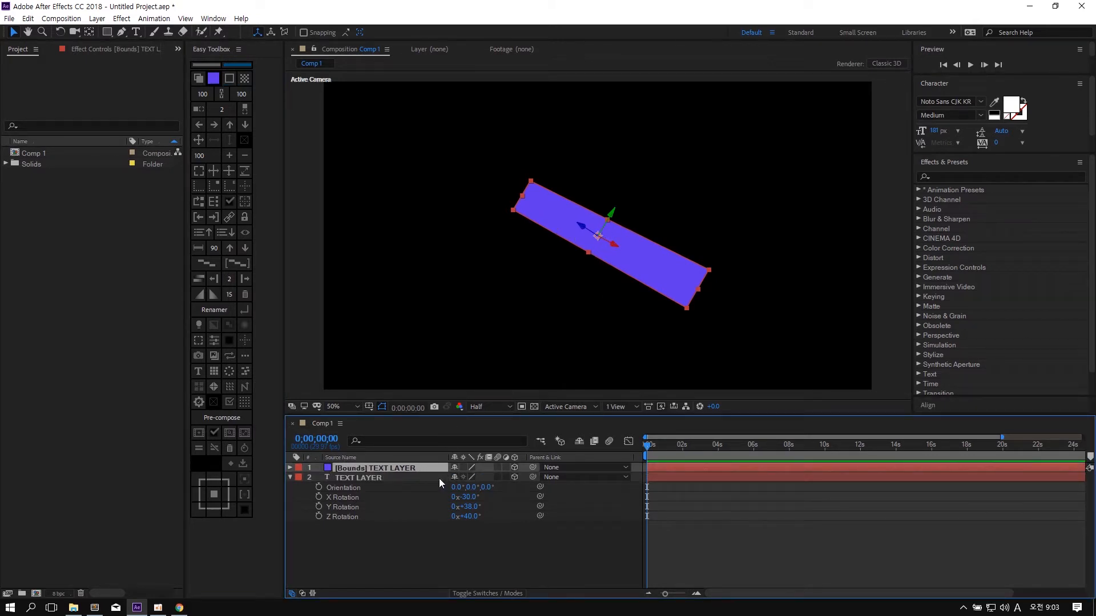
- Set TEXT LAYER's track matte to Alpha Matte using the [Bounds] TEXT LAYER solid above it
left_click(511, 592)
left_click(538, 478)
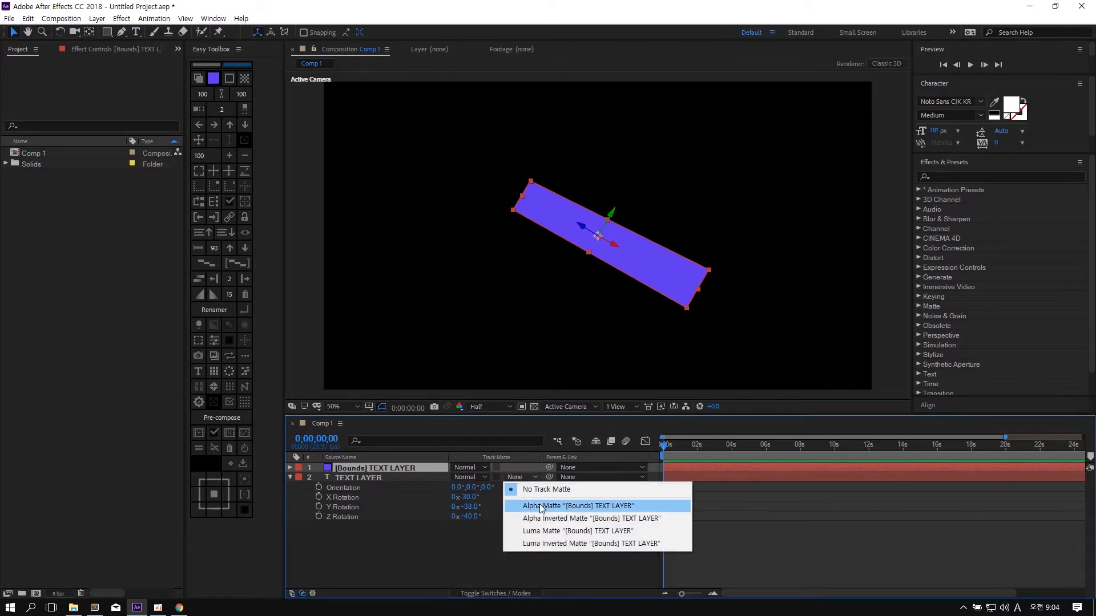
left_click(571, 508)
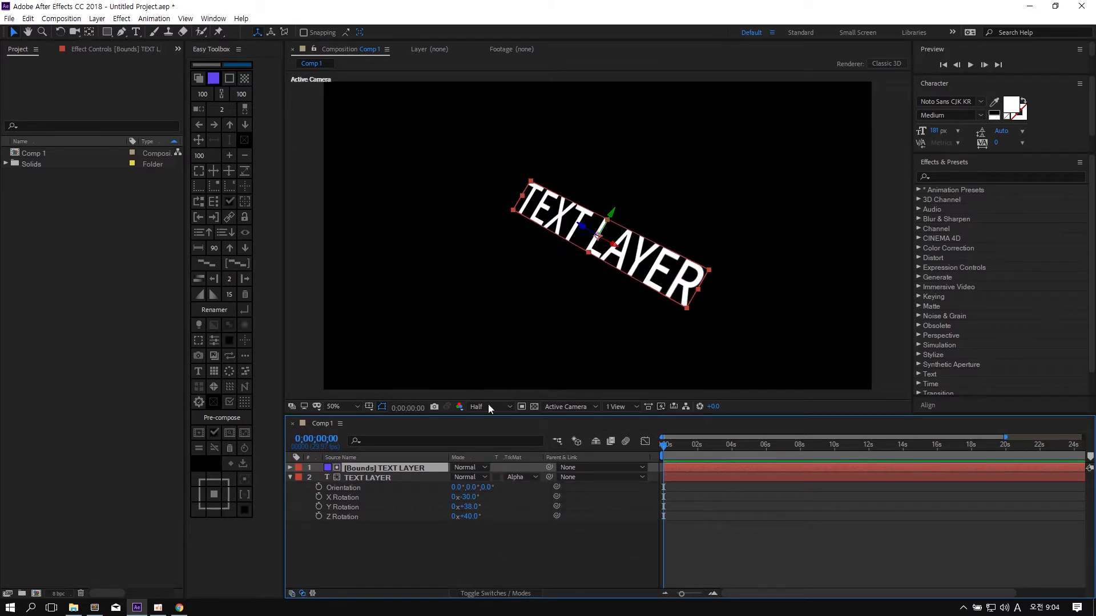
- Undo the alpha track matte on TEXT LAYER and delete the [Bounds] TEXT LAYER solid
key("ctrl+z")
key("Delete")
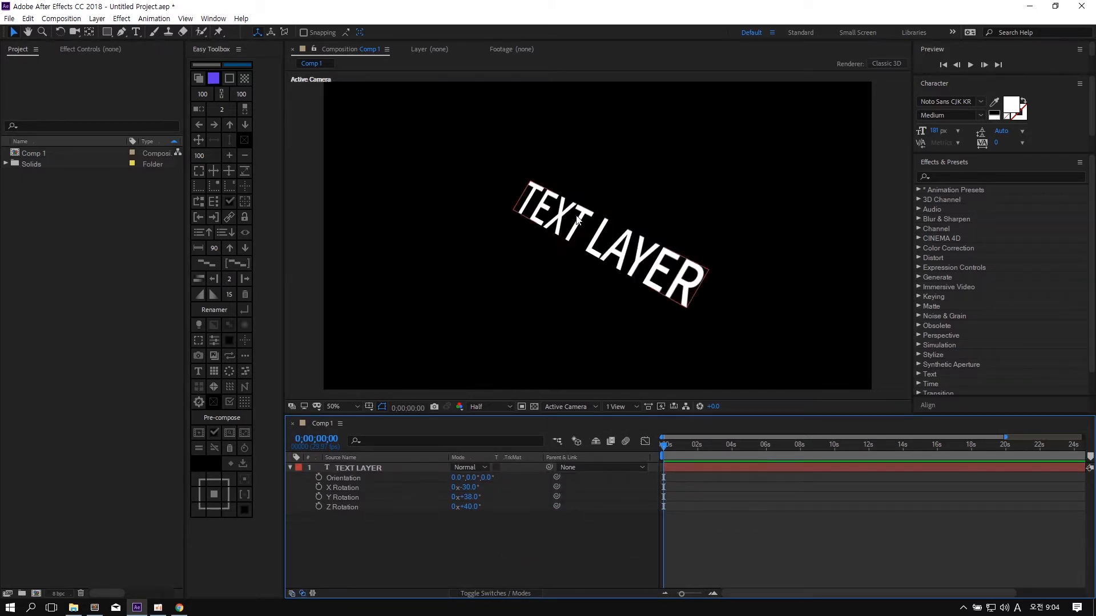
- Apply the bounds solid tool's shortcut settings with Shift as Alpha Matte and Ctrl as Alpha Inverted Matte
left_click(231, 80, "ctrl+shift")
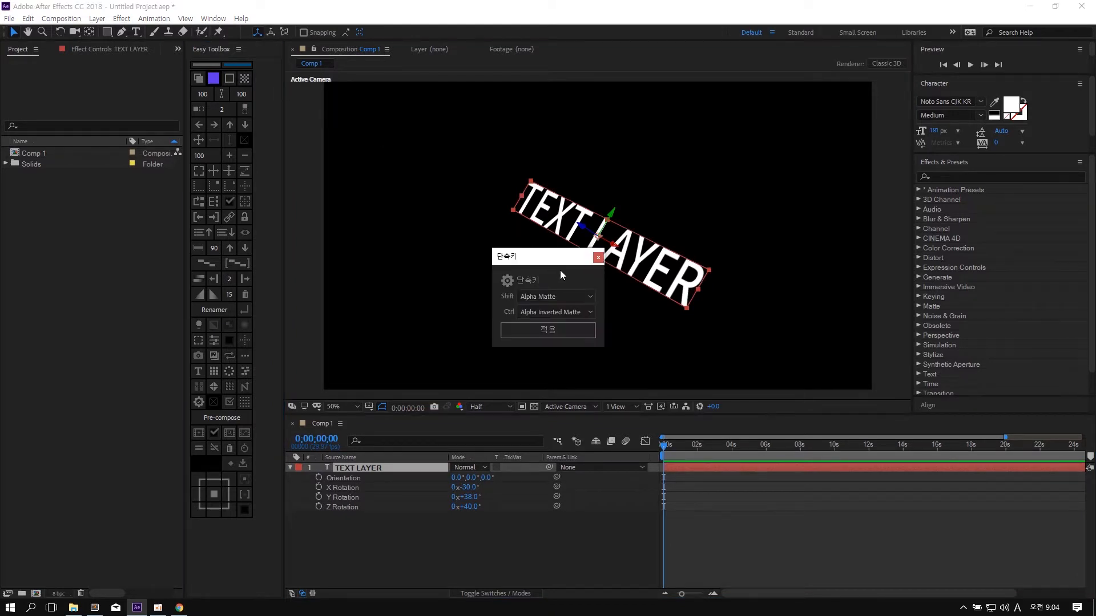
left_click_drag(548, 254, 351, 203)
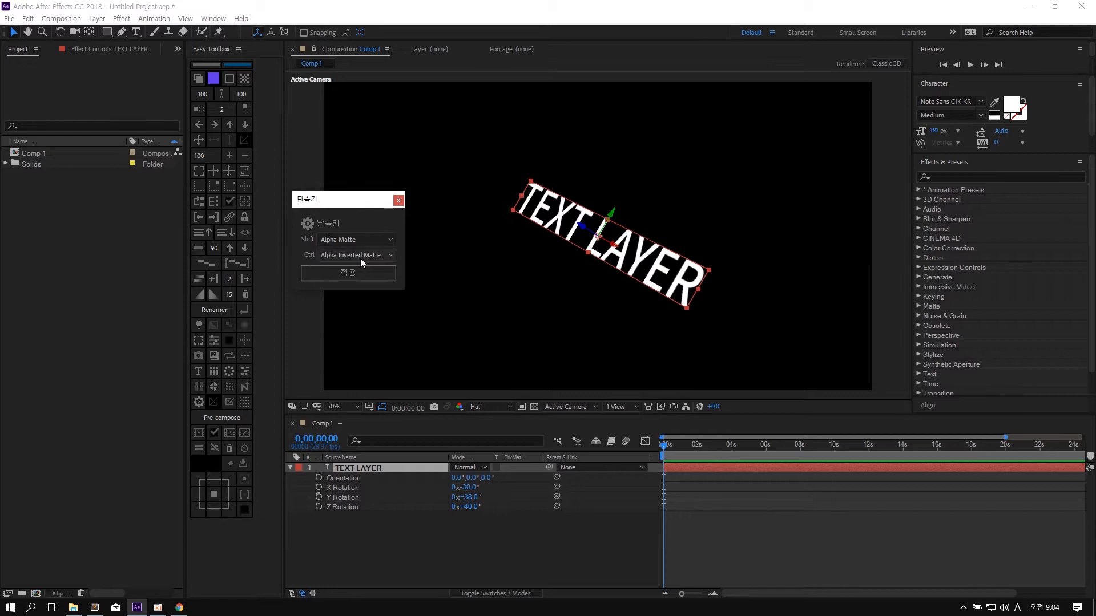
left_click(358, 242)
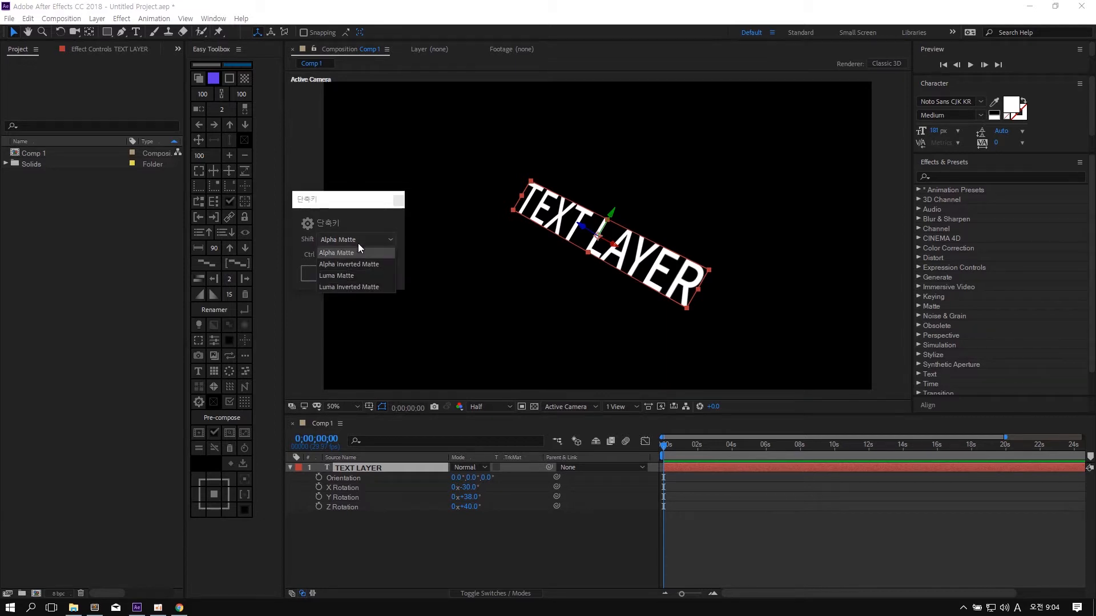
left_click(352, 239)
left_click(346, 258)
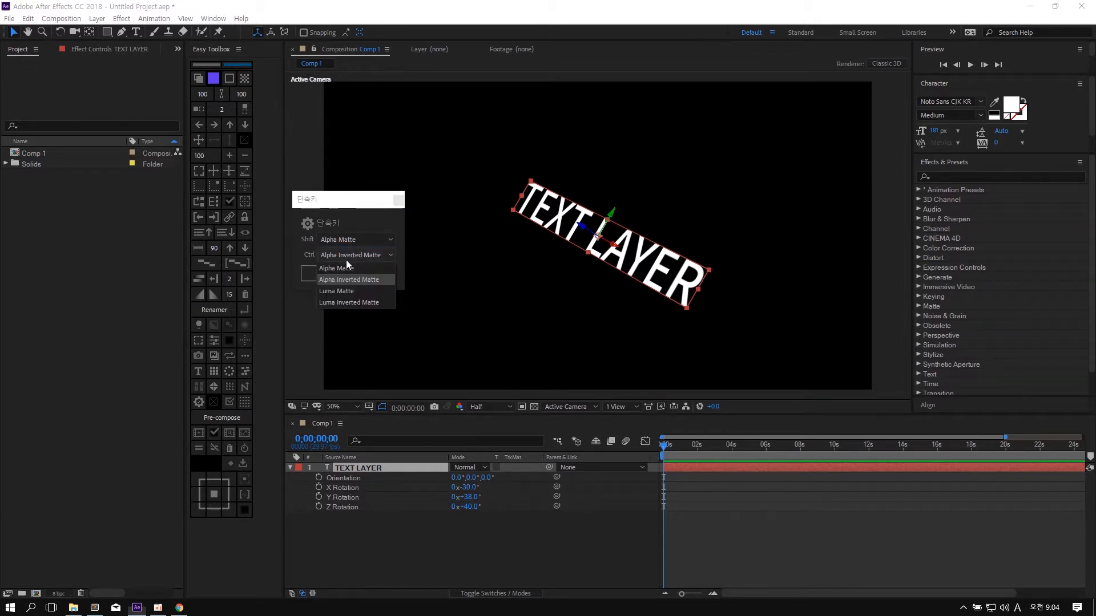
left_click(360, 227)
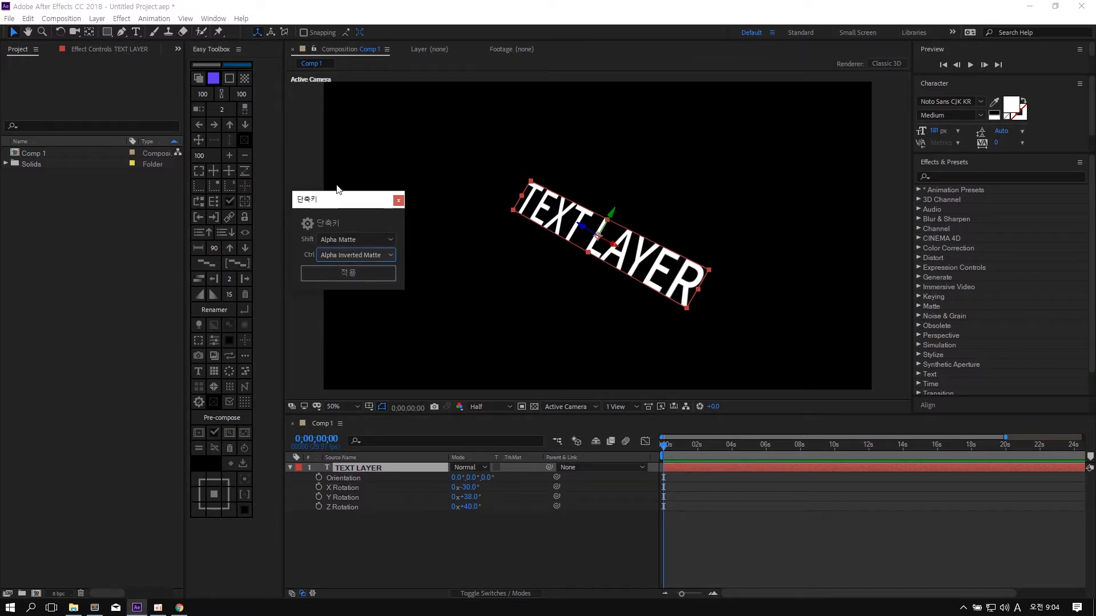
left_click(341, 274)
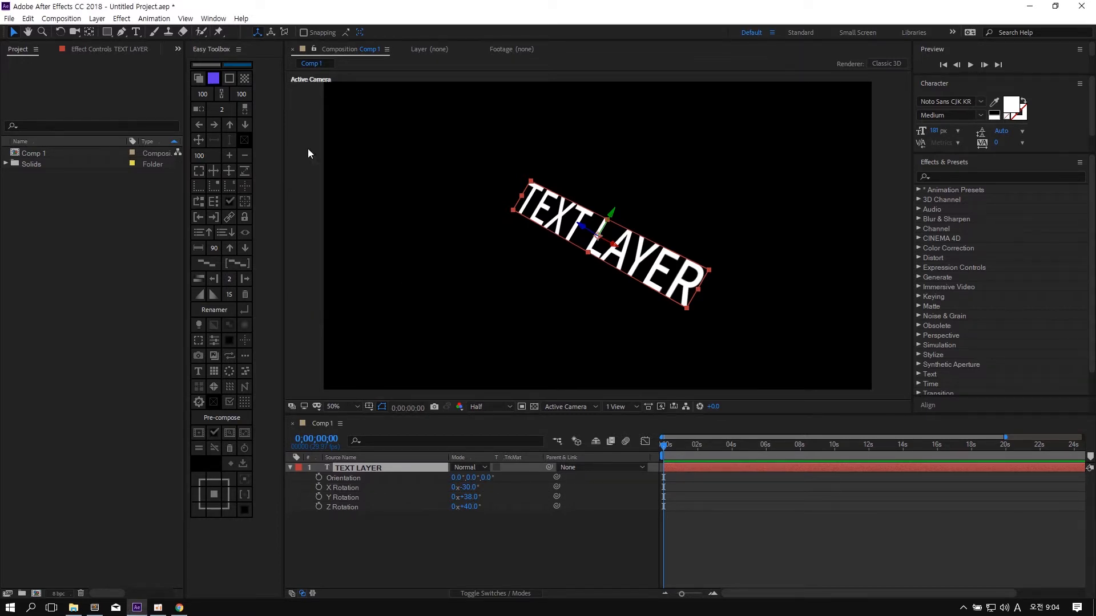
- Create a bounds solid as TEXT LAYER's alpha matte with the Shift preset, try moving the text, and undo both
left_click(231, 83)
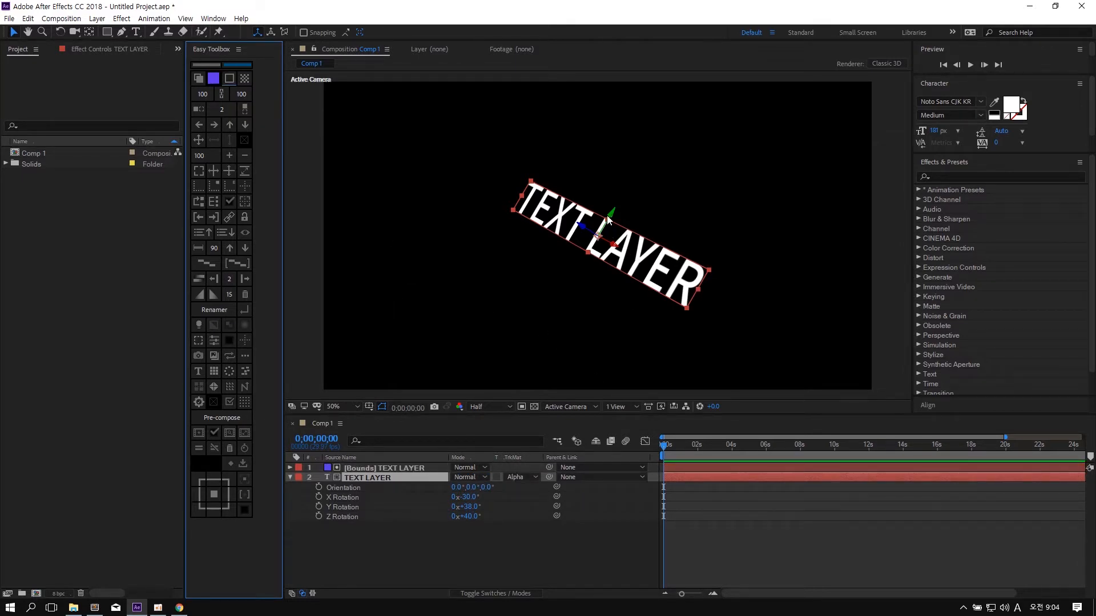
mouse_move(617, 227)
left_mouse_down()
mouse_move(647, 186)
mouse_move(557, 286)
mouse_move(640, 215)
mouse_move(607, 242)
mouse_move(628, 231)
left_mouse_up()
key("ctrl+z")
key("ctrl+z")
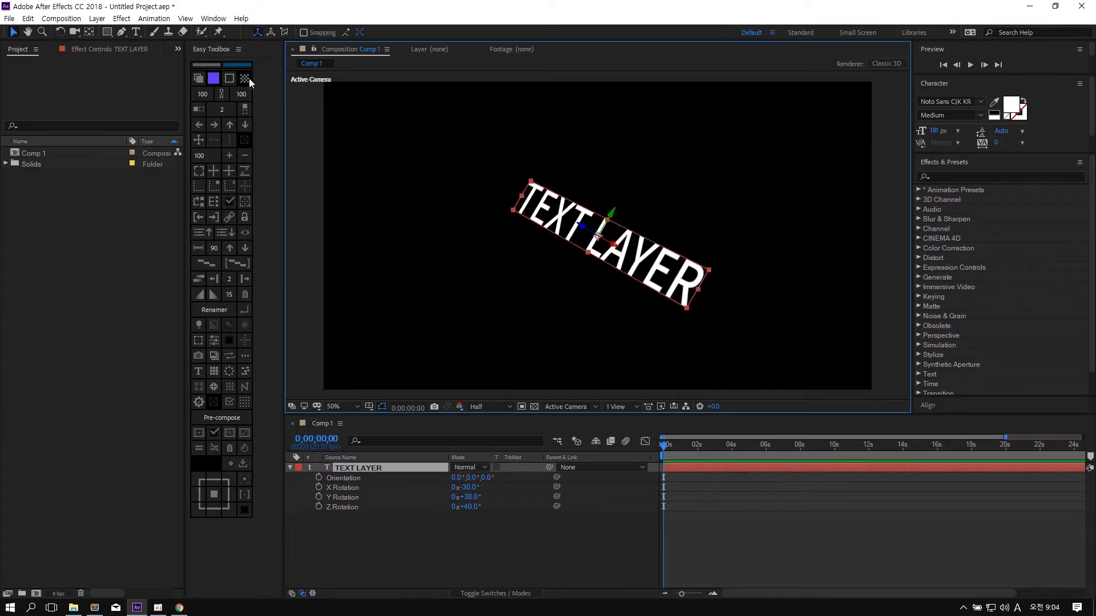
- Create a bounds solid as TEXT LAYER's inverted alpha matte, try moving the text over the transparency grid, and undo both layer changes
left_click(229, 79)
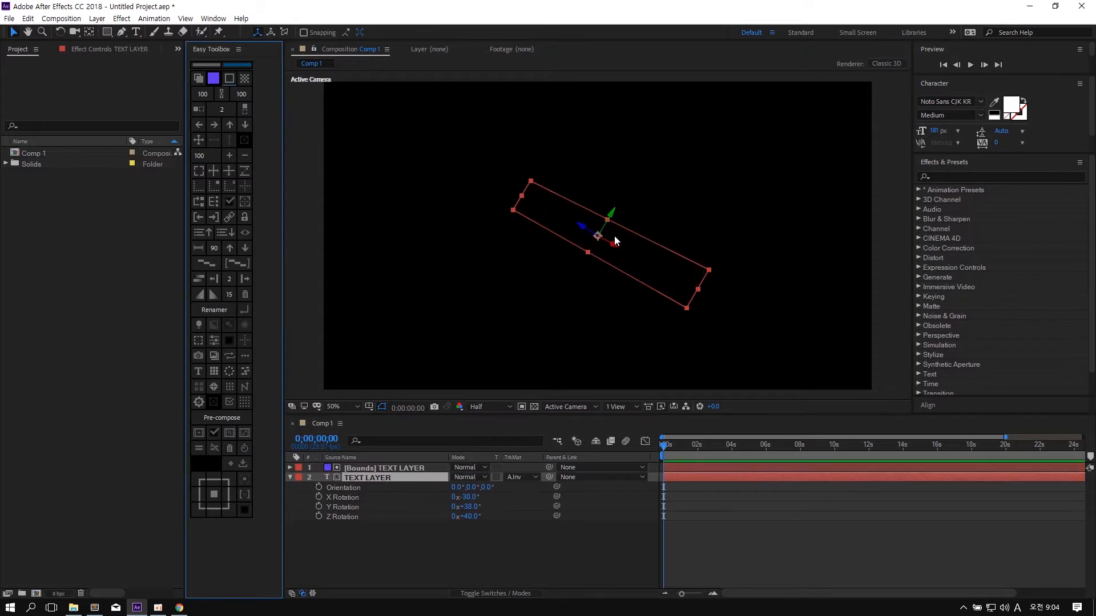
left_click(510, 407)
left_click(530, 405)
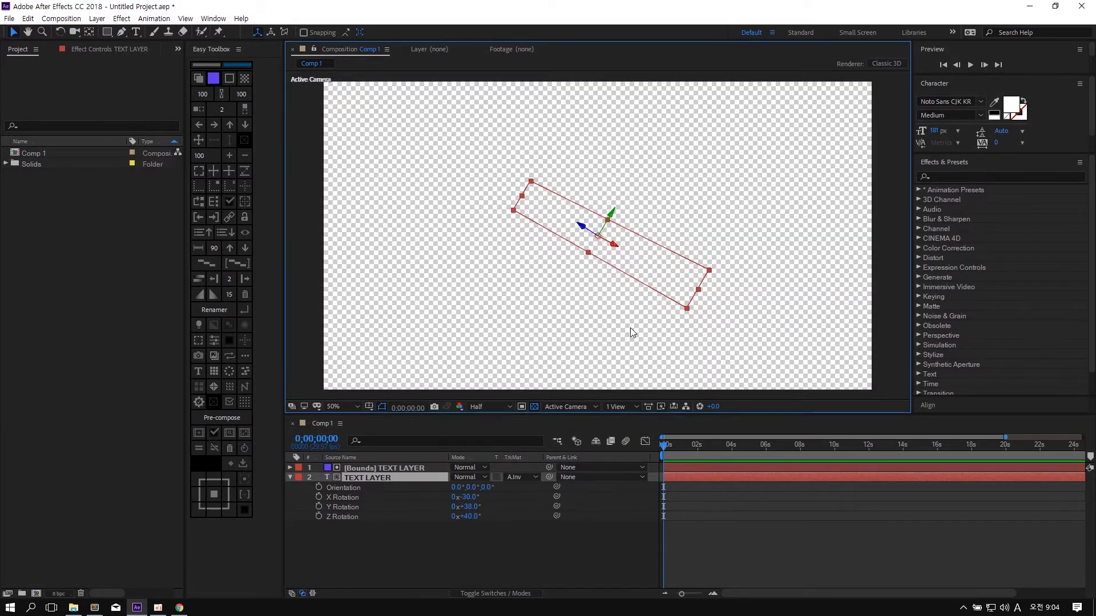
key("slash")
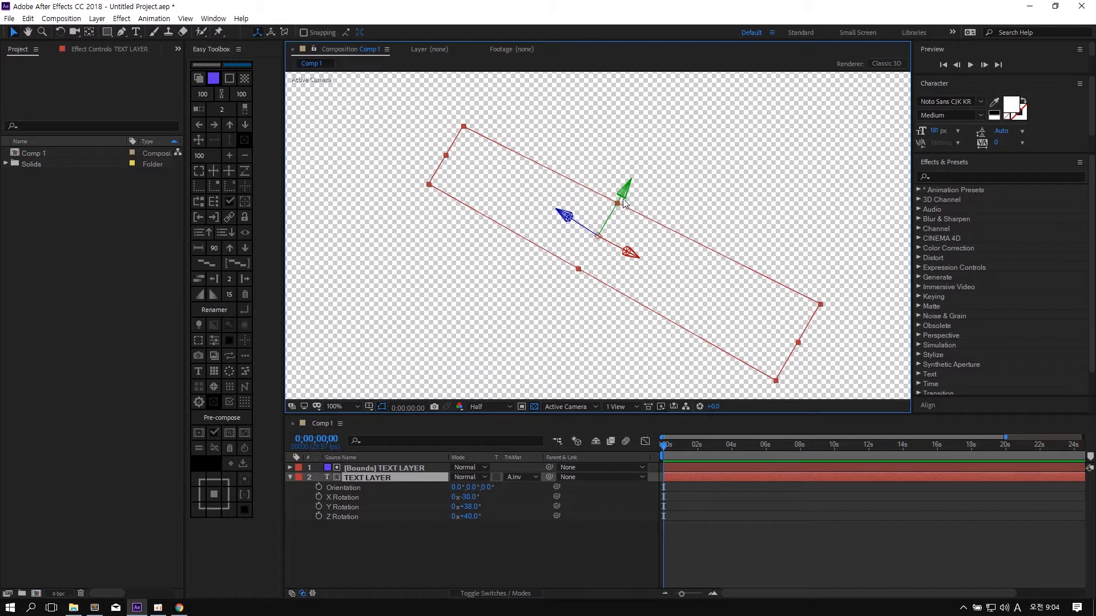
mouse_move(622, 193)
left_mouse_down()
mouse_move(646, 156)
mouse_move(621, 212)
left_mouse_up()
key("ctrl+z")
key("ctrl+z")
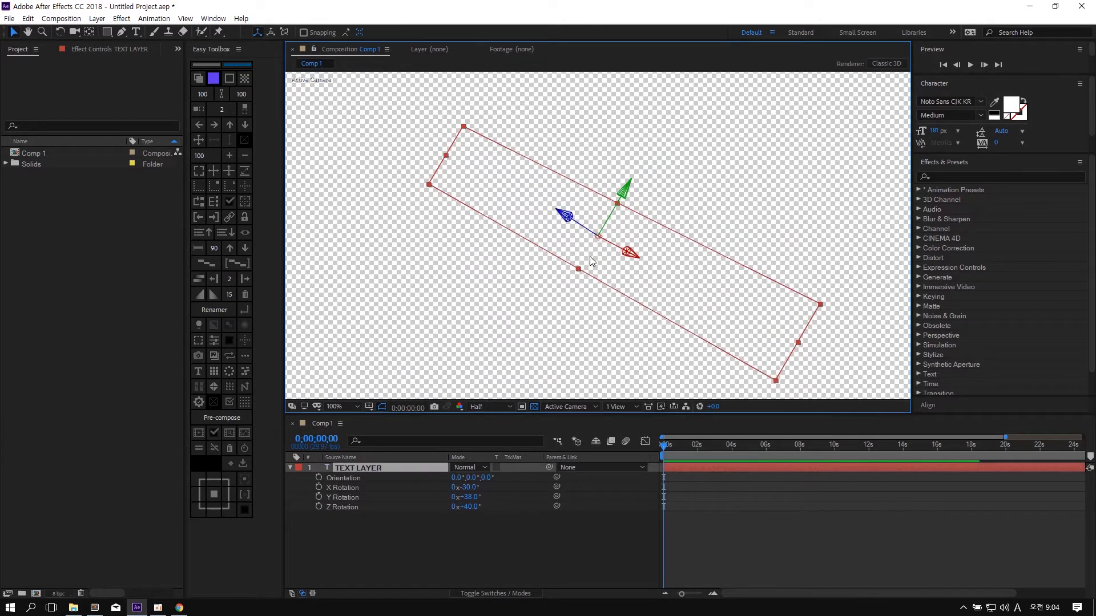
- Turn off the transparency grid, deselect TEXT LAYER and return the composition view to 50%
left_click(535, 405)
left_click(552, 327)
key("comma")
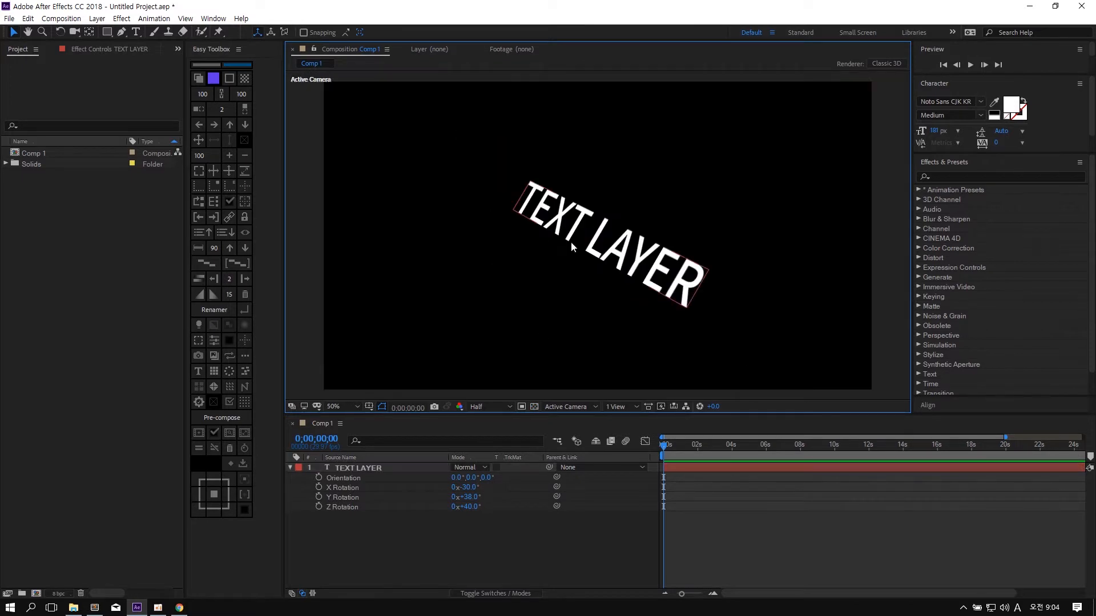
left_click(231, 78)
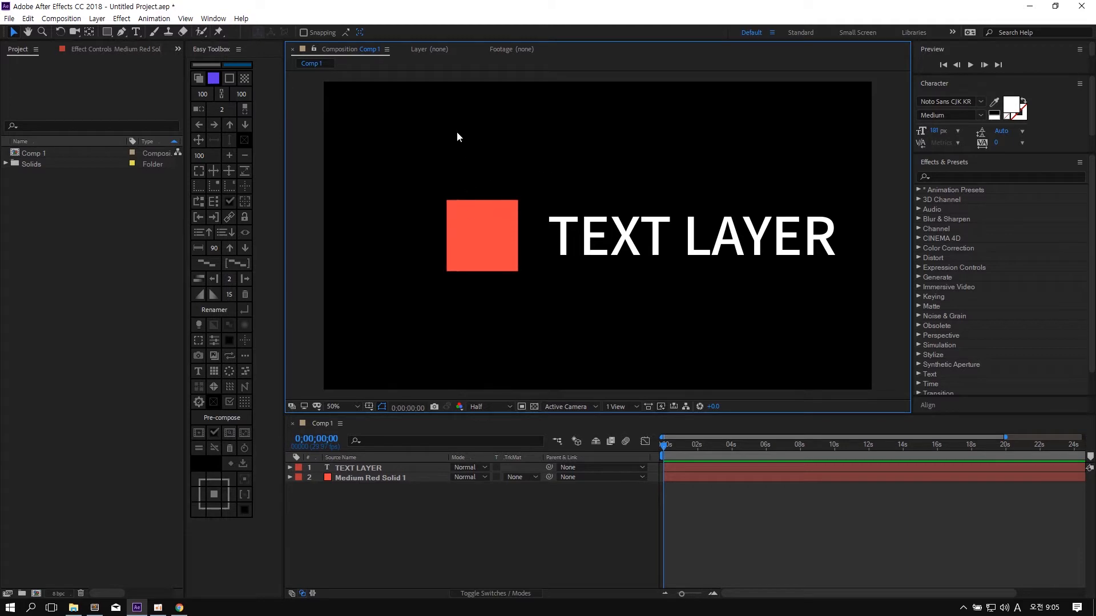
- Rename the Medium Red Solid 1 layer to BOX and deselect it
left_click(503, 241)
left_click(646, 290)
left_click(663, 247)
left_click(489, 242)
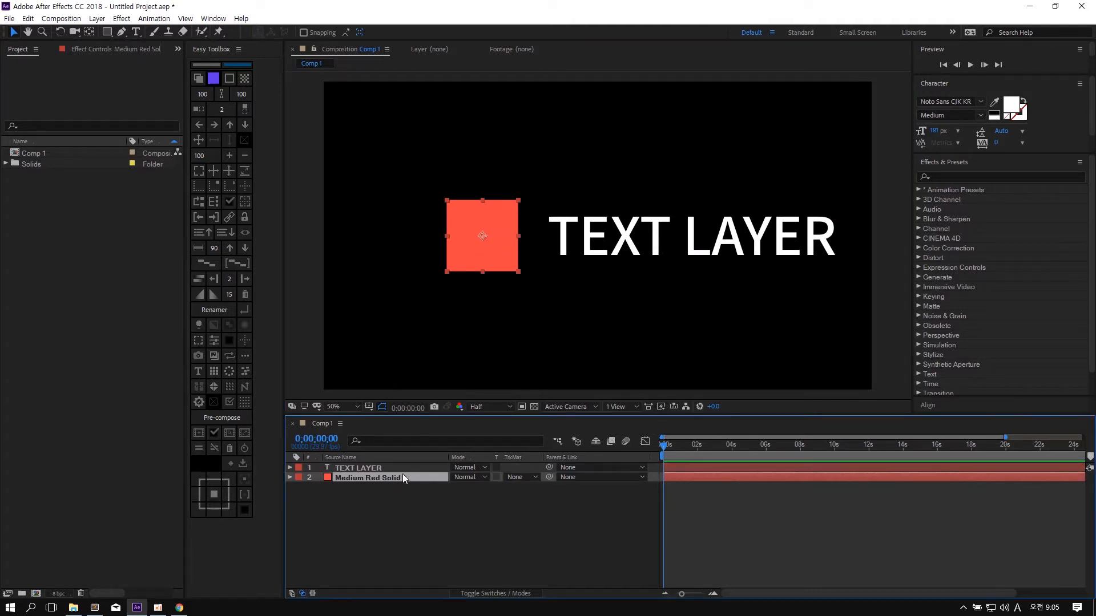
key("Return")
type("BOX")
key("Return")
left_click(608, 327)
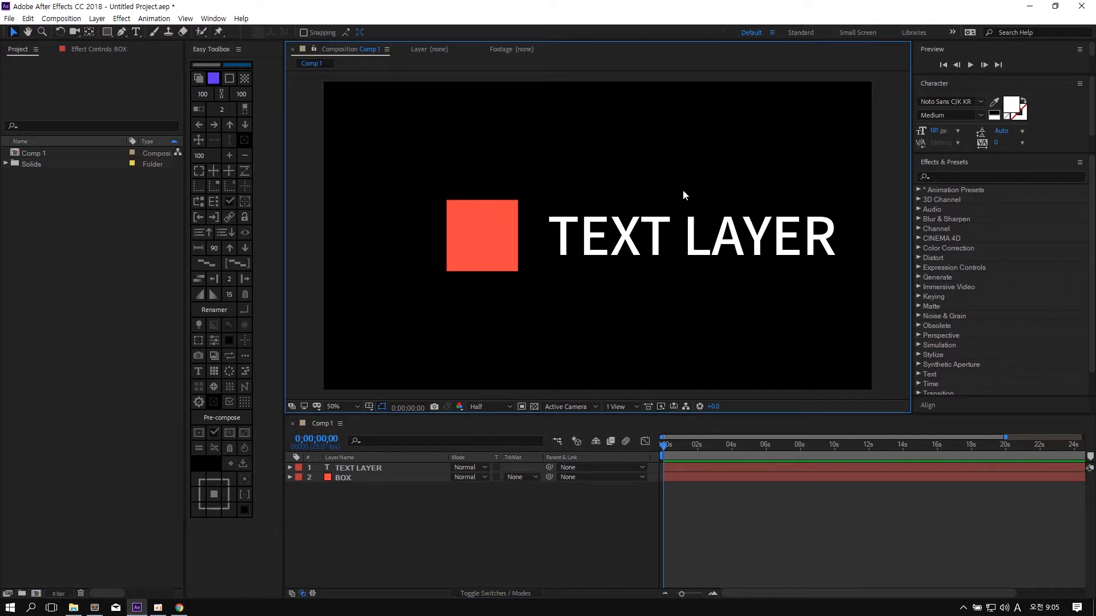
- Select BOX first and TEXT LAYER second, and make BOX the alpha matte and parent of TEXT LAYER
left_click(489, 218)
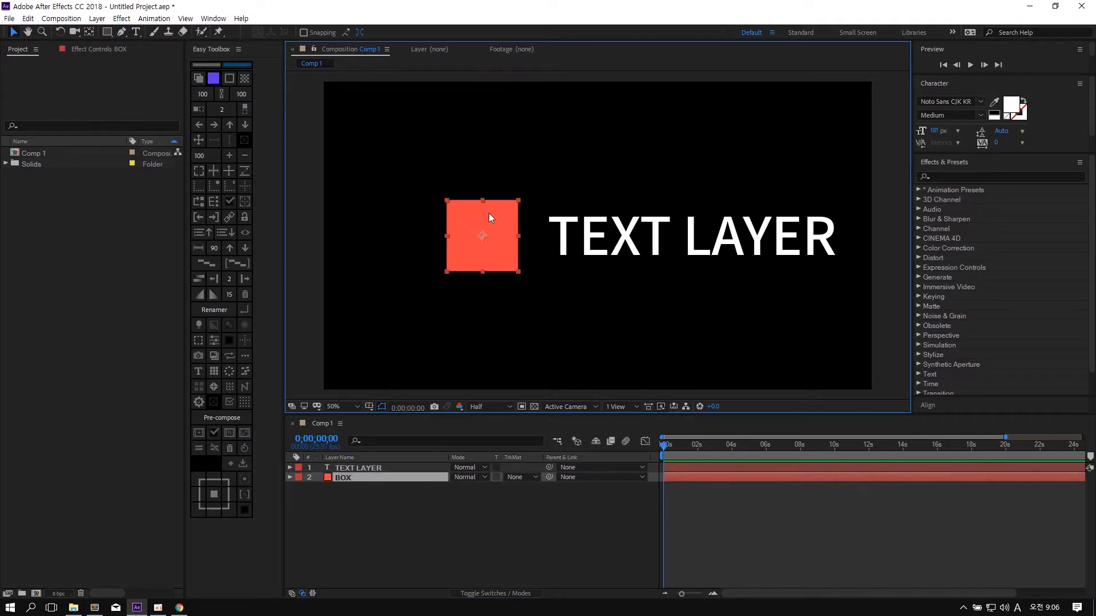
left_click(685, 242, "shift")
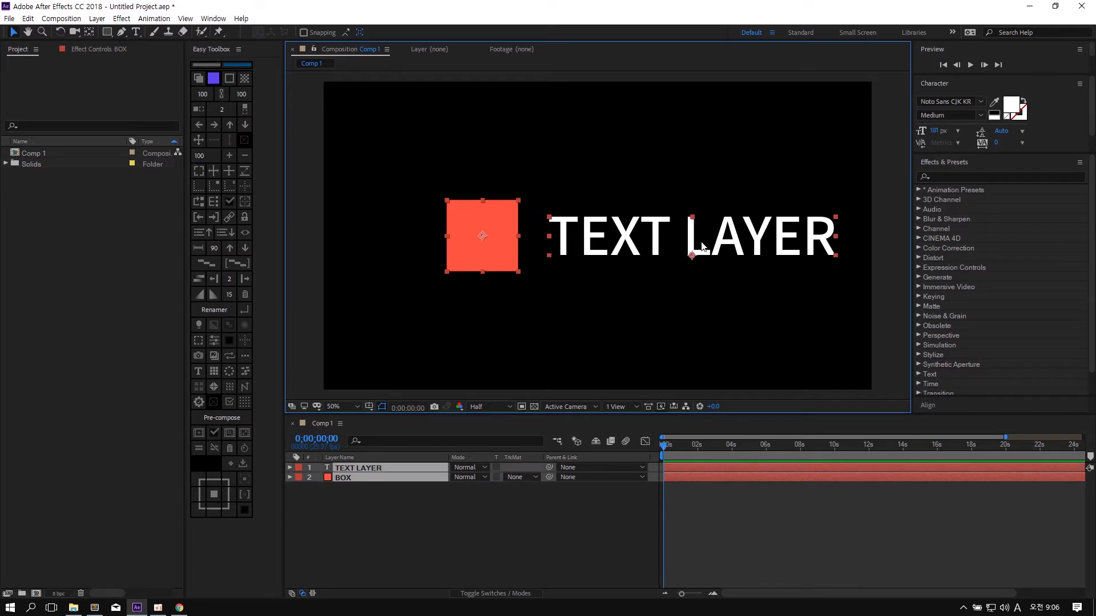
left_click(248, 79)
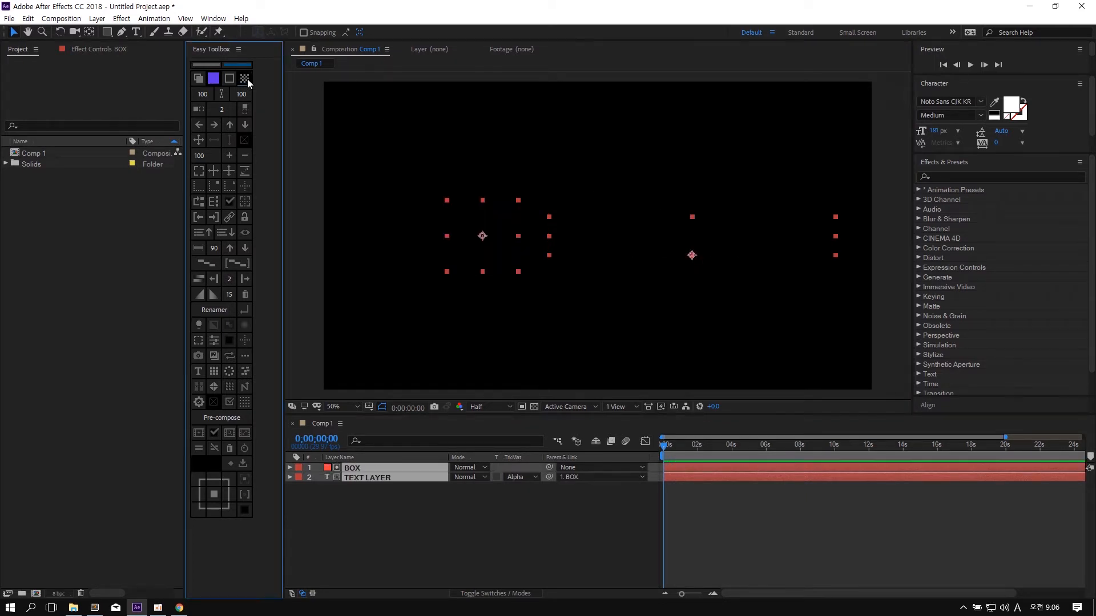
left_click(495, 519)
left_click(385, 468)
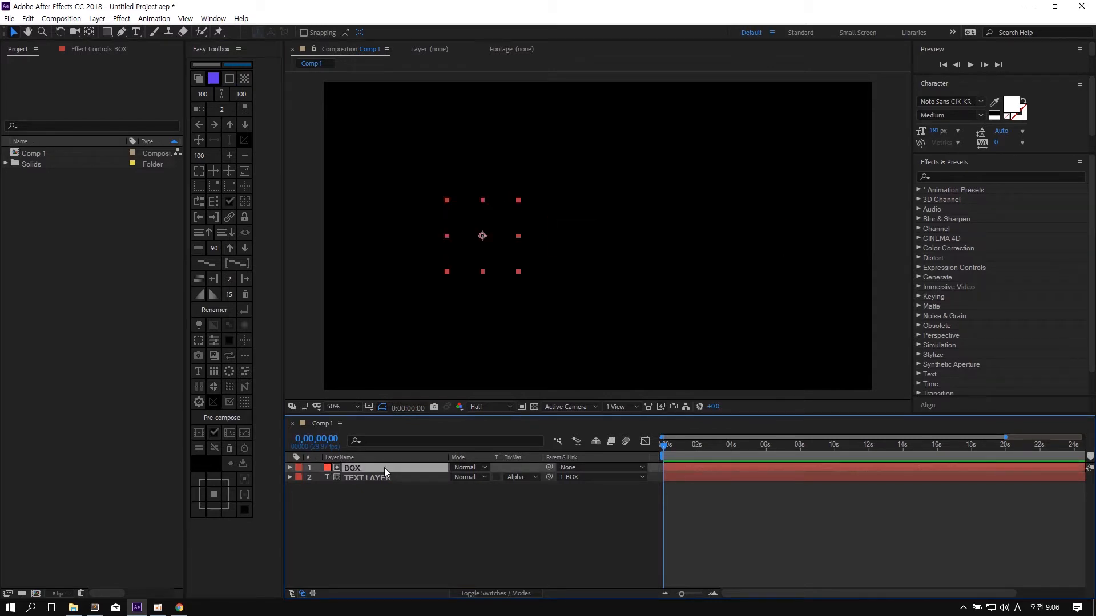
left_click(377, 477)
left_click(353, 467)
- Try nudging TEXT LAYER under the BOX matte and undo the moves
left_click(372, 476)
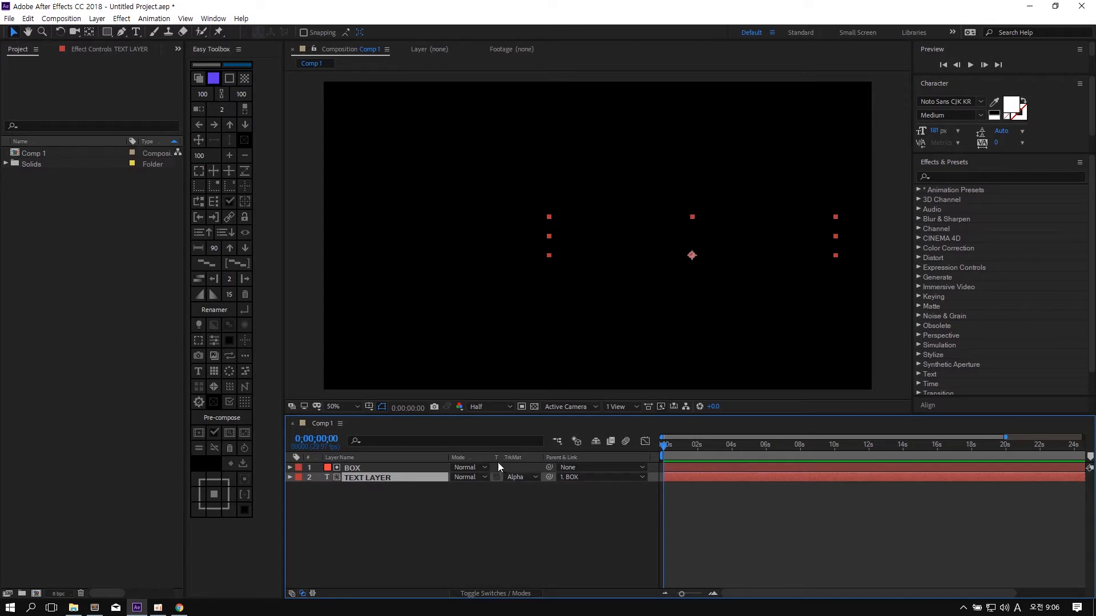
left_click_drag(703, 238, 689, 238)
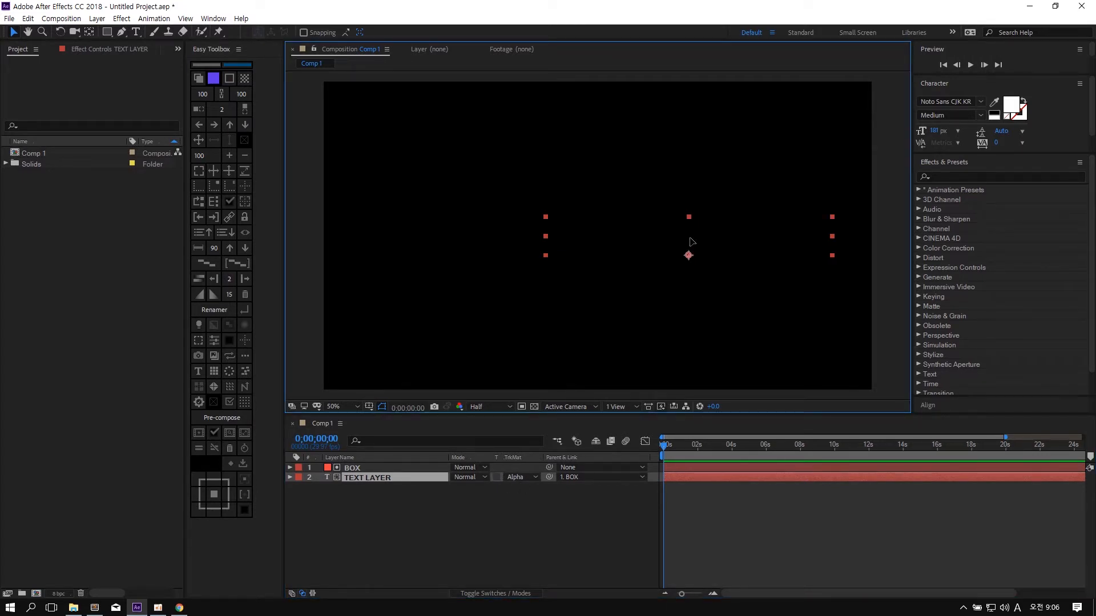
mouse_move(690, 238)
left_mouse_down()
mouse_move(682, 229)
mouse_move(691, 234)
left_mouse_up()
left_click(683, 293)
key("ctrl+z")
key("ctrl+z")
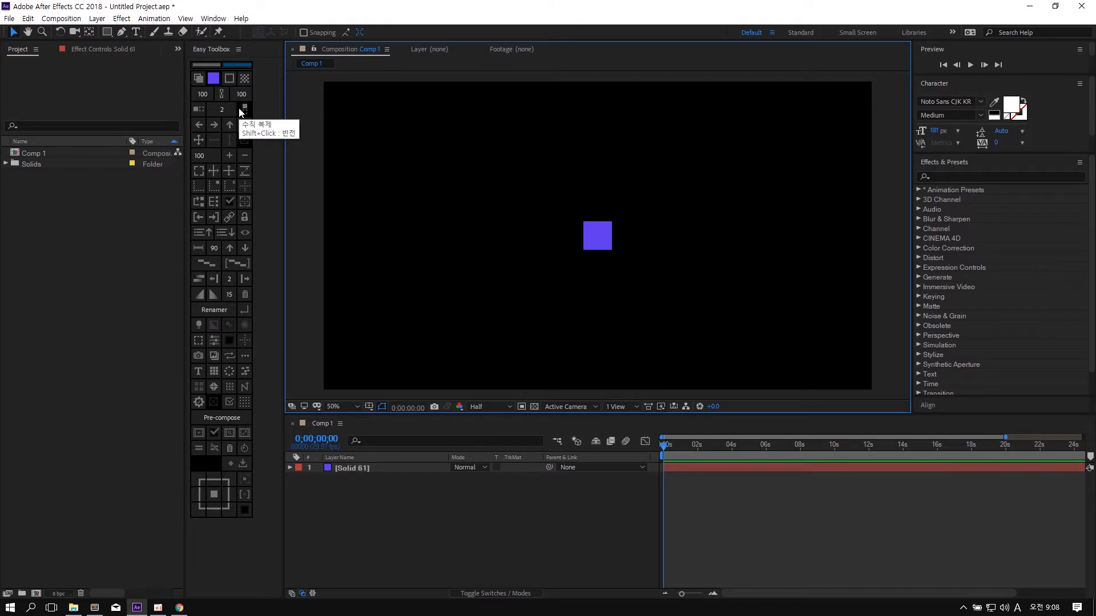
- Move the purple solid up and to the left, and set the Easy Toolbox duplication spacing to 10
left_click_drag(602, 245, 497, 212)
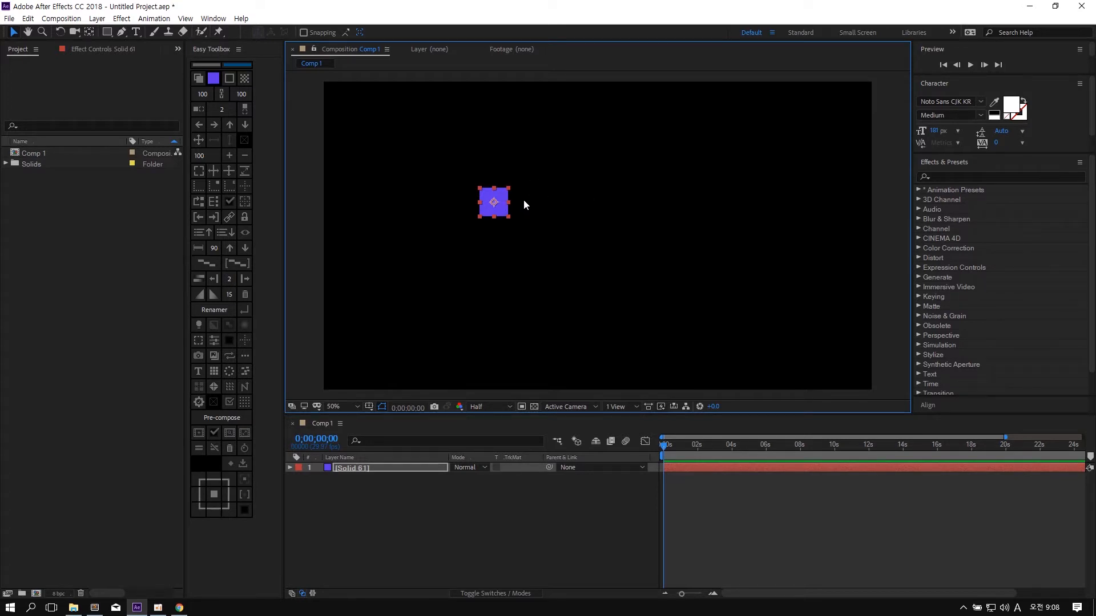
left_click(224, 108)
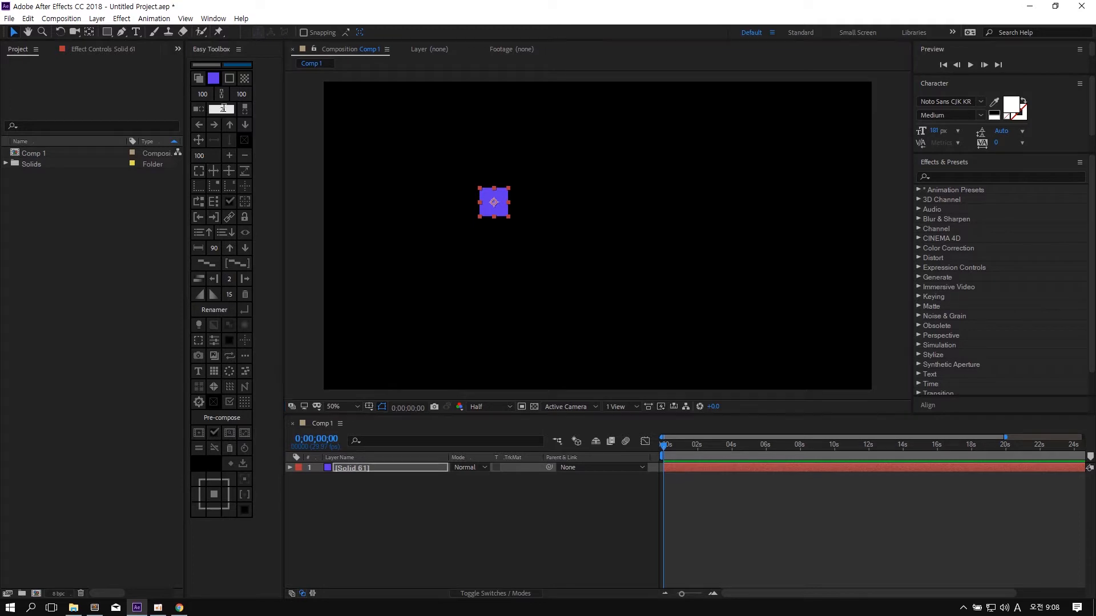
type("10")
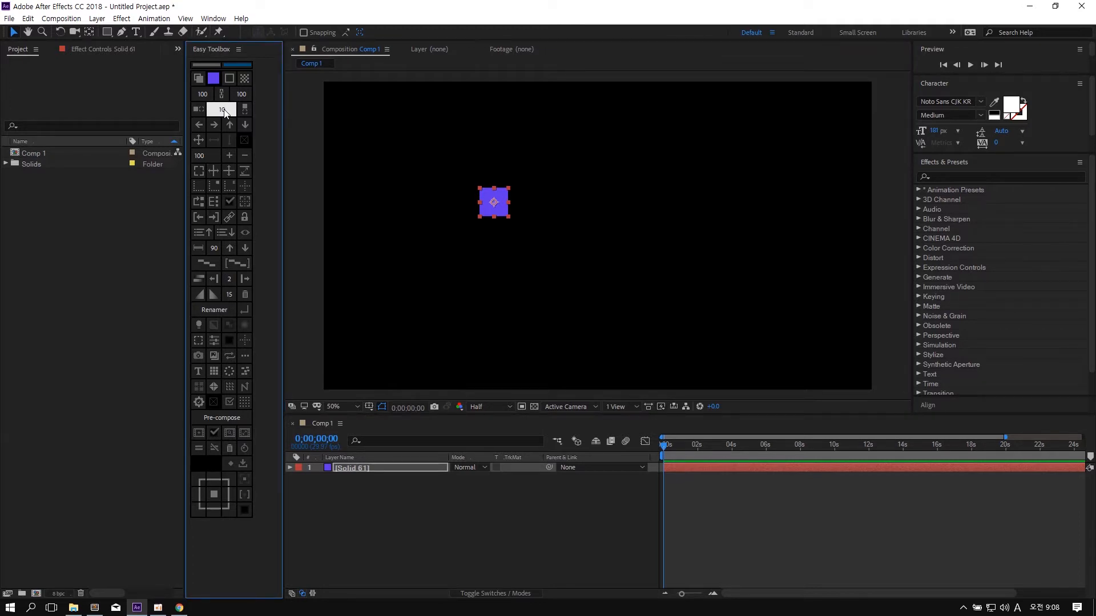
- Duplicate the purple solid horizontally into three additional copies using the 10 spacing
left_click(475, 162)
left_click(488, 197)
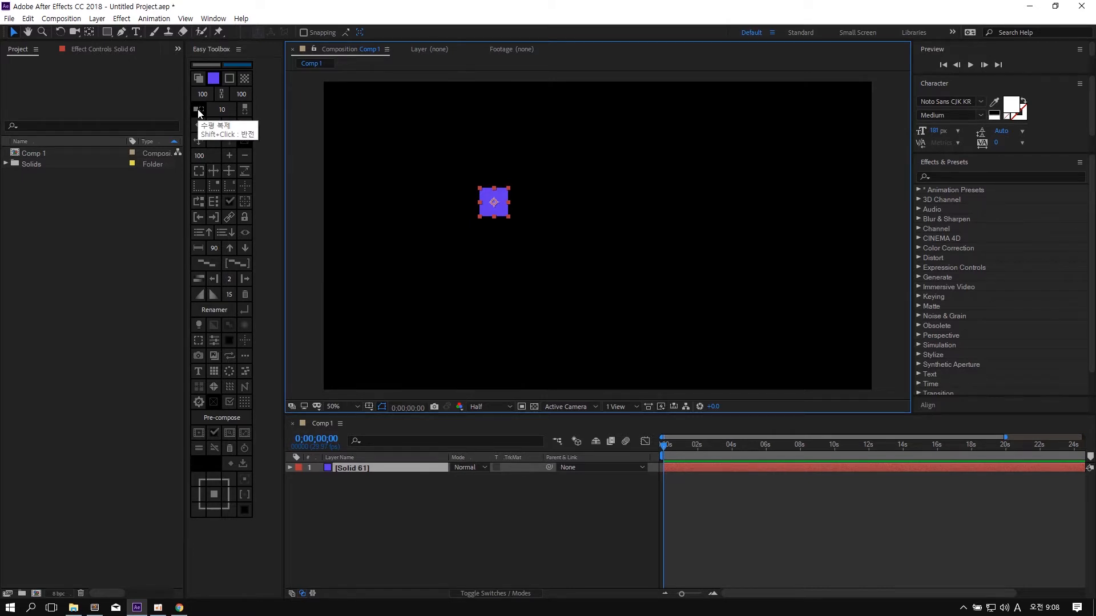
left_click(198, 112)
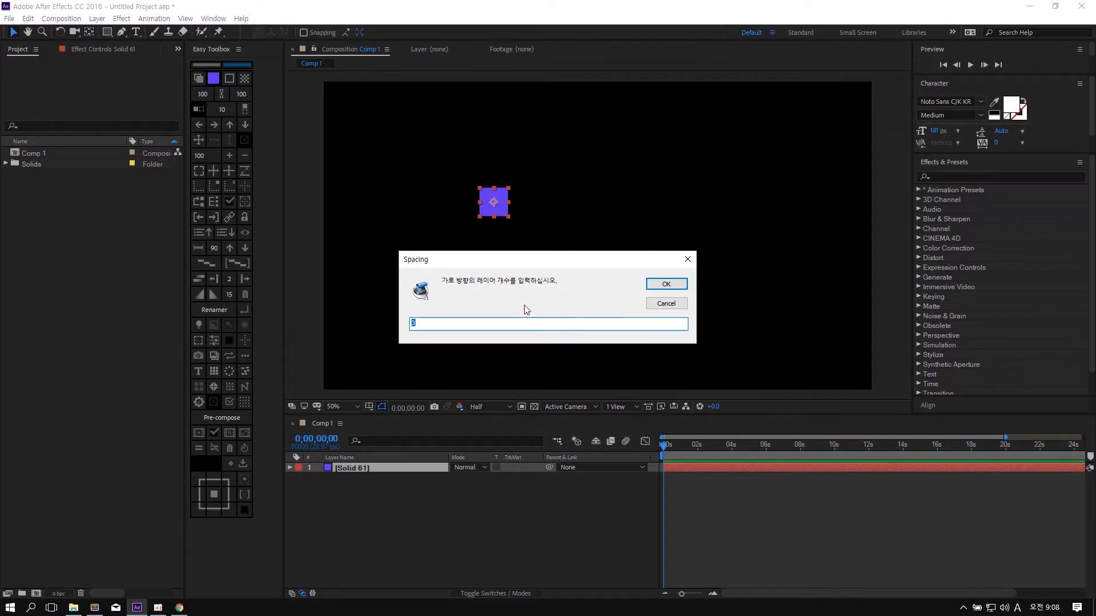
left_click(666, 284)
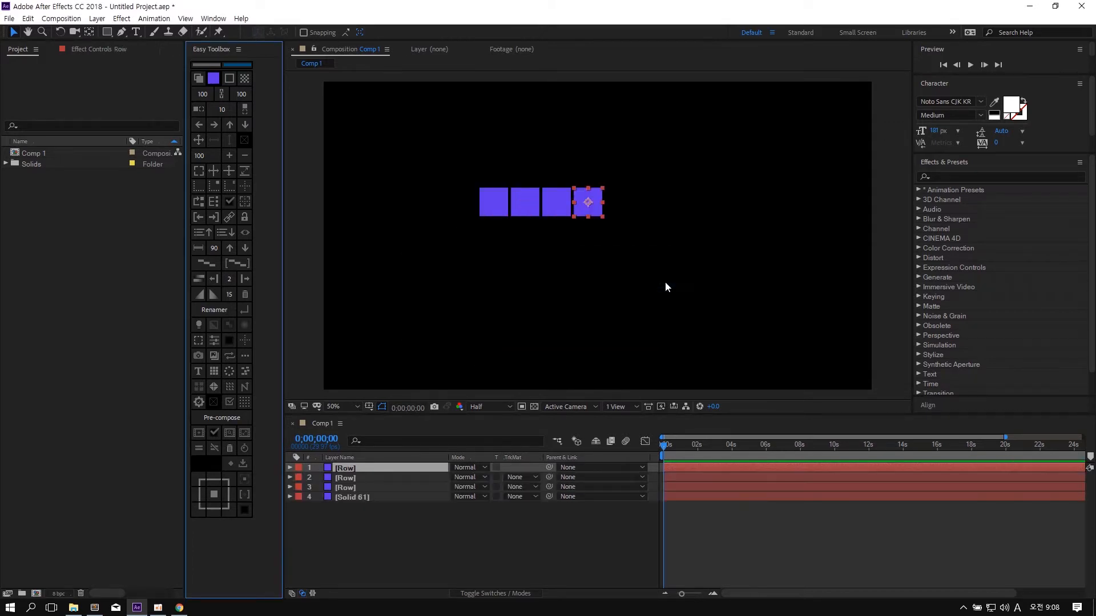
- Select all four purple solids, move the row to the right, and deselect it
left_click(647, 279)
left_click_drag(498, 154, 718, 279)
left_click_drag(502, 202, 544, 203)
left_click(573, 233)
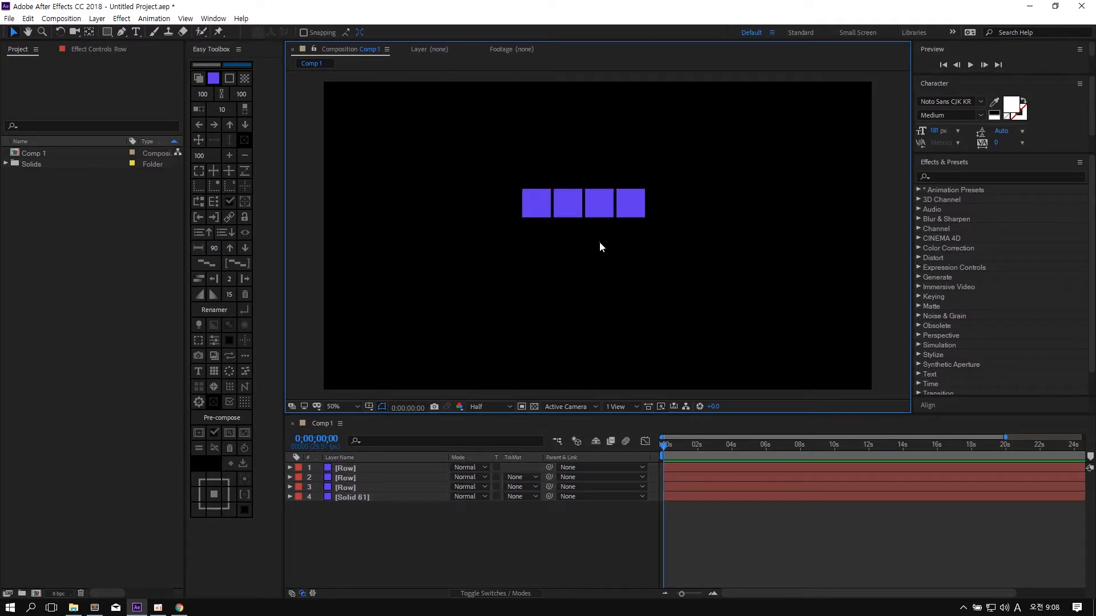
- Duplicate the leftmost purple solid horizontally in reverse, adding three copies to its left with the 10 spacing
left_click_drag(559, 241, 669, 200)
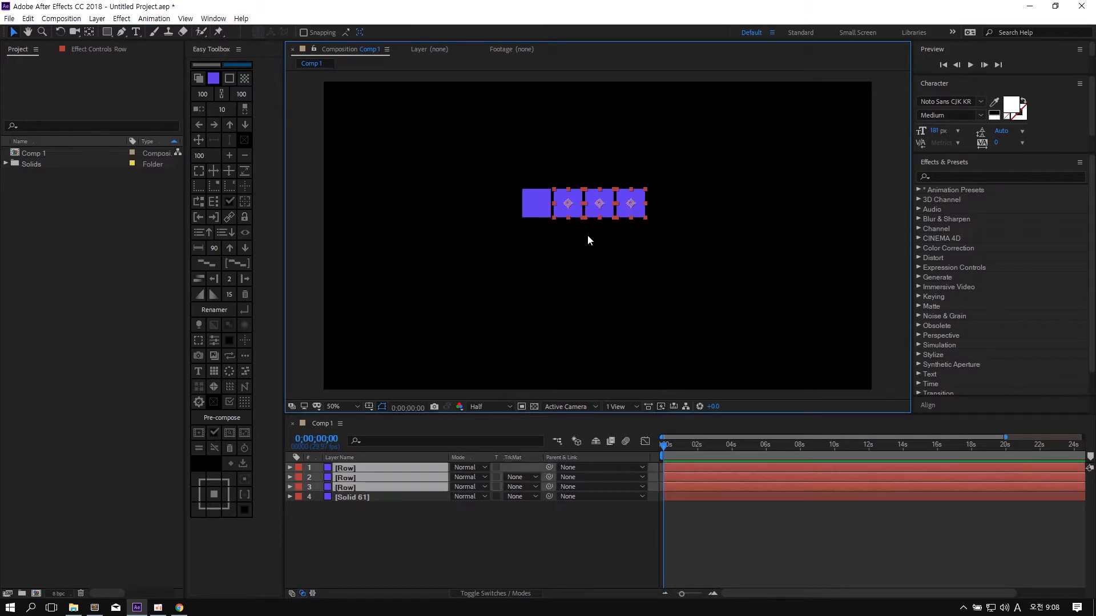
left_click(587, 235)
left_click(540, 211)
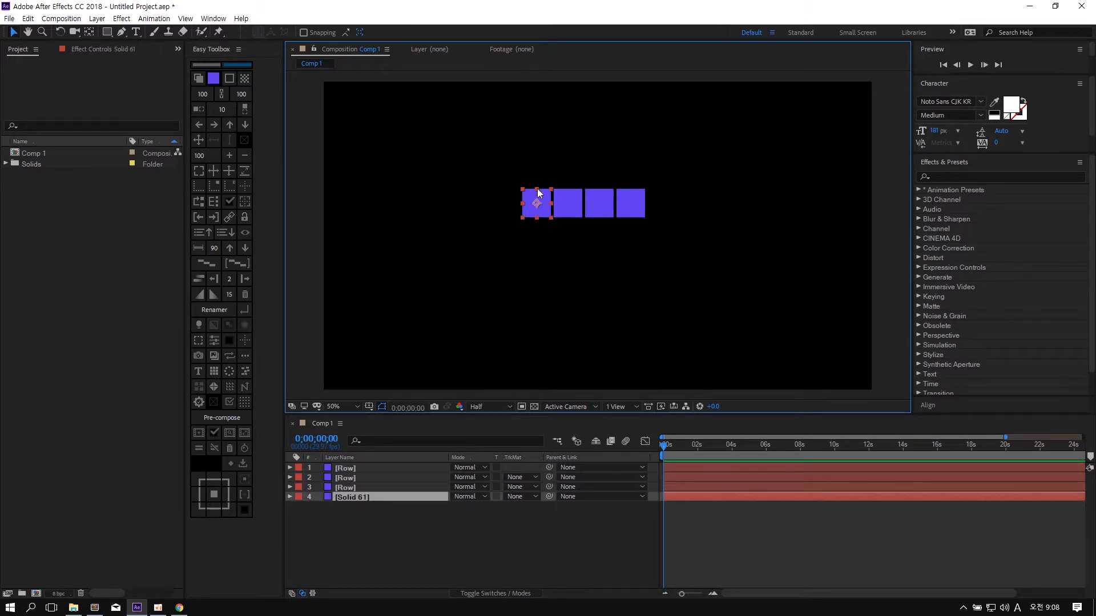
left_click(199, 109)
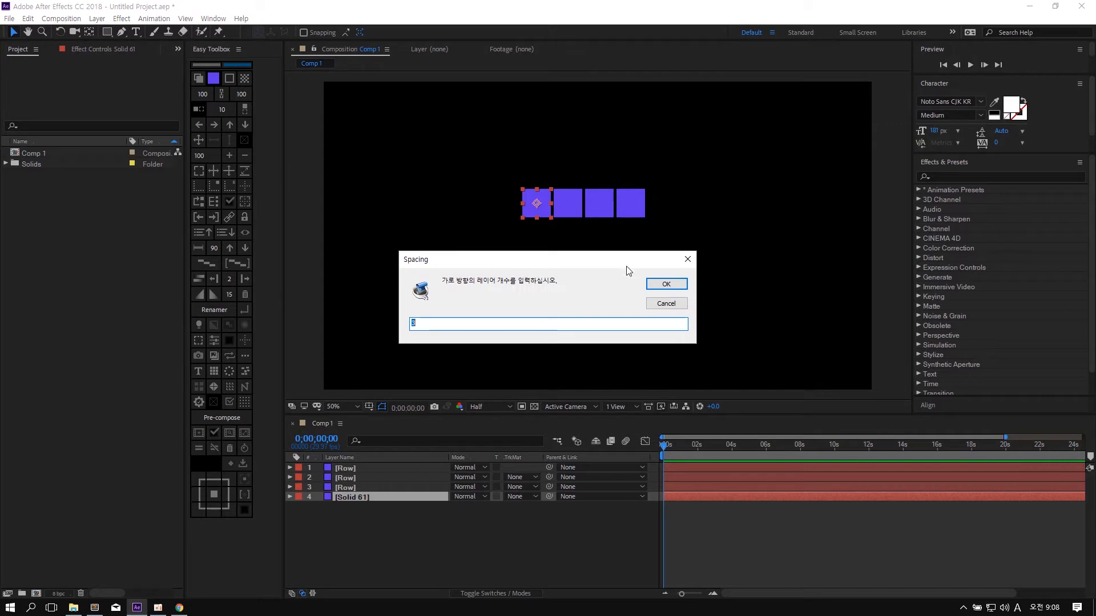
left_click(664, 284)
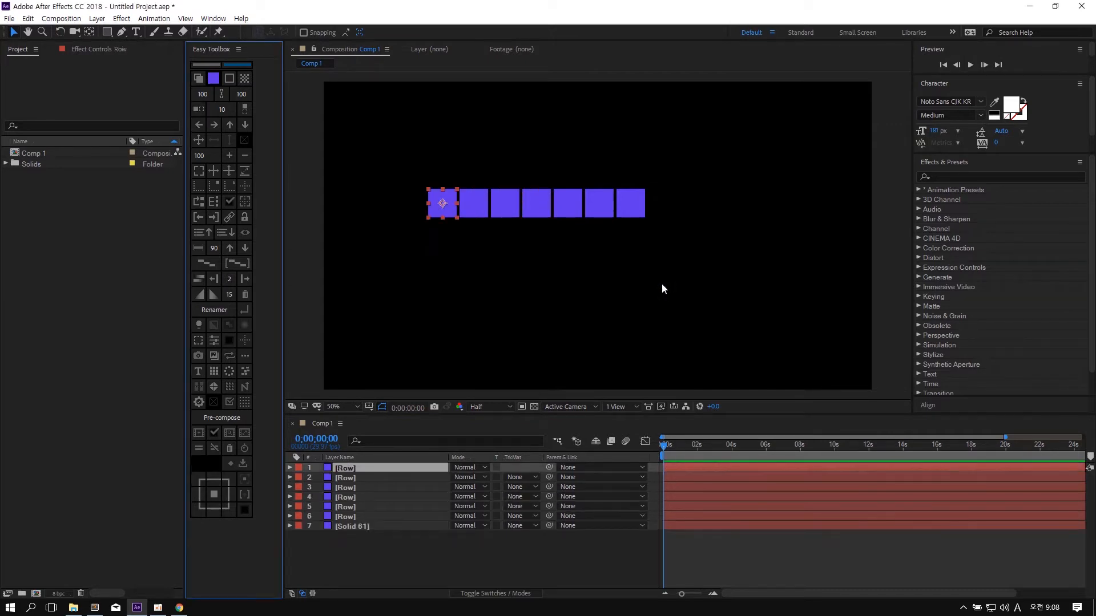
- Select all seven purple solids, move the row right and slightly up, and deselect it
left_click(536, 279)
left_click_drag(438, 250, 695, 199)
left_click(670, 247)
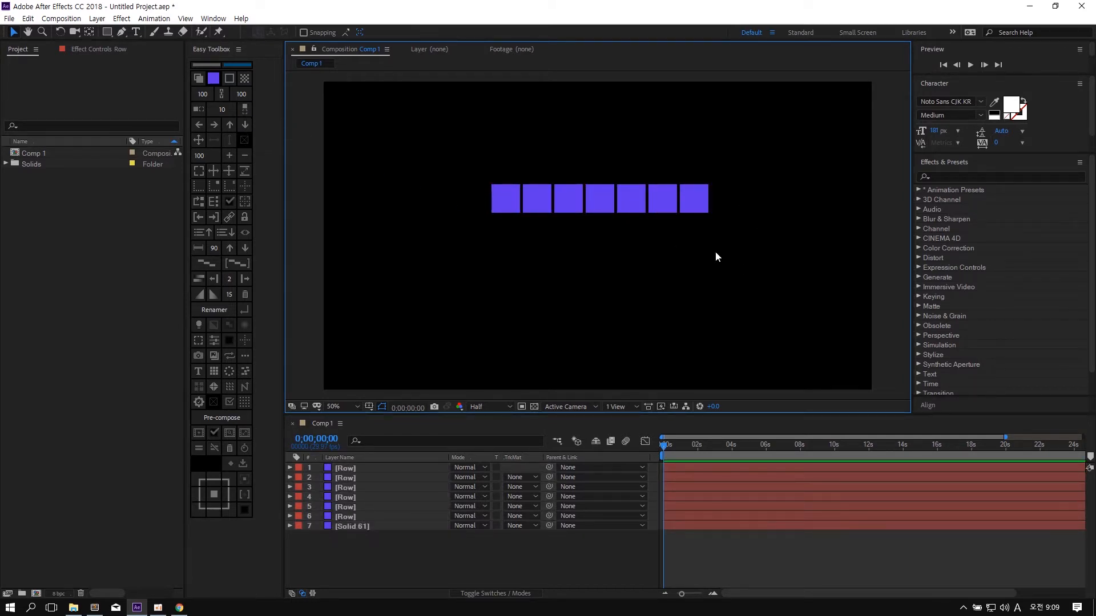
- Duplicate the sixth solid of the row vertically, adding three copies below it and three copies above it
left_click(661, 211)
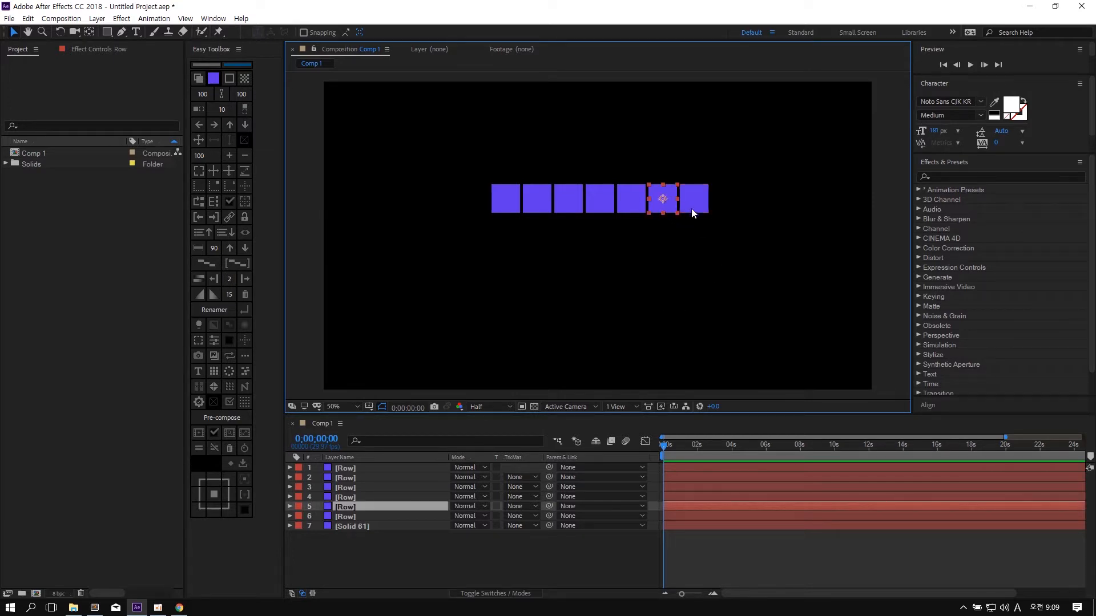
left_click(244, 112)
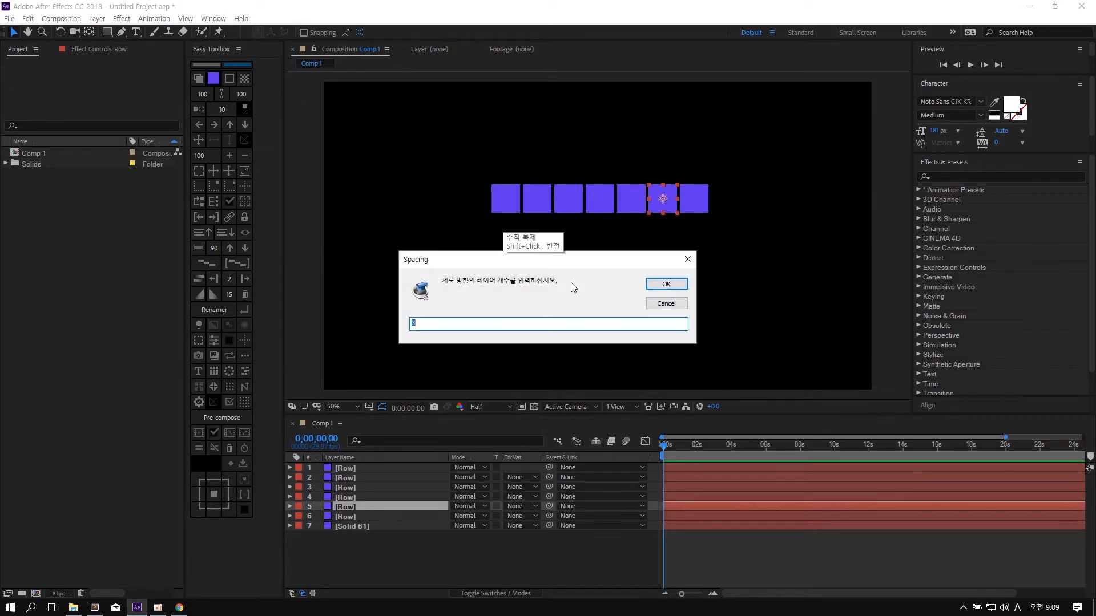
left_click(662, 283)
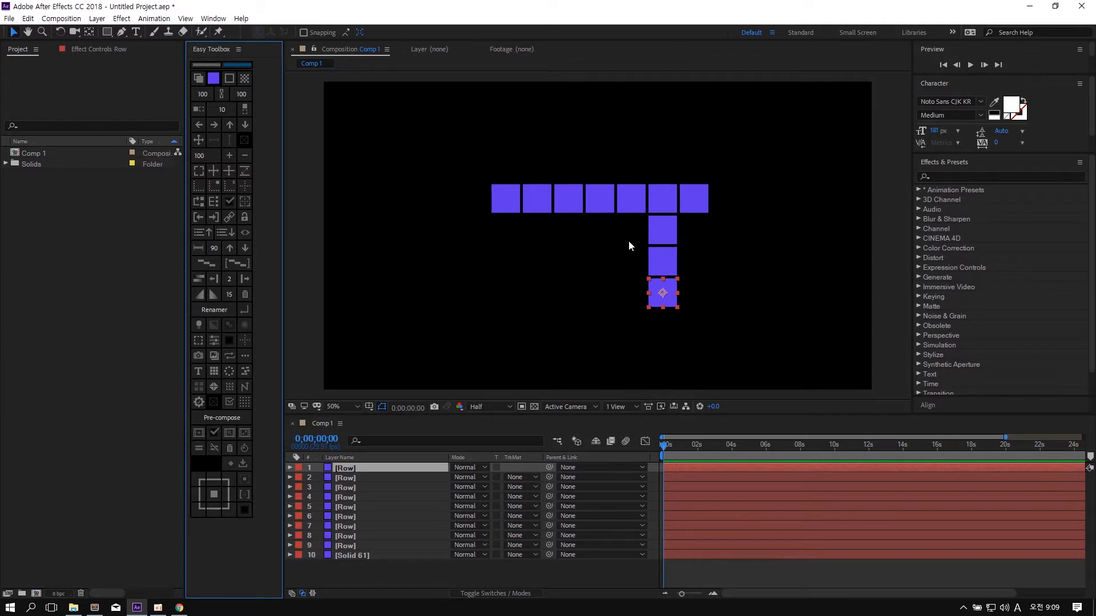
left_click(661, 206)
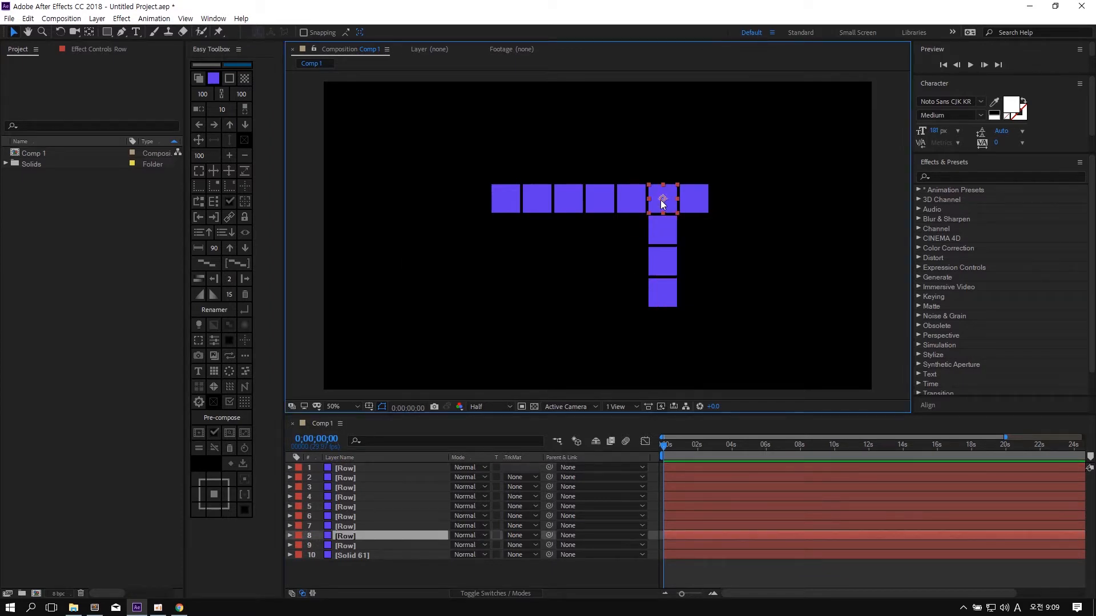
left_click(241, 112)
left_click(681, 285)
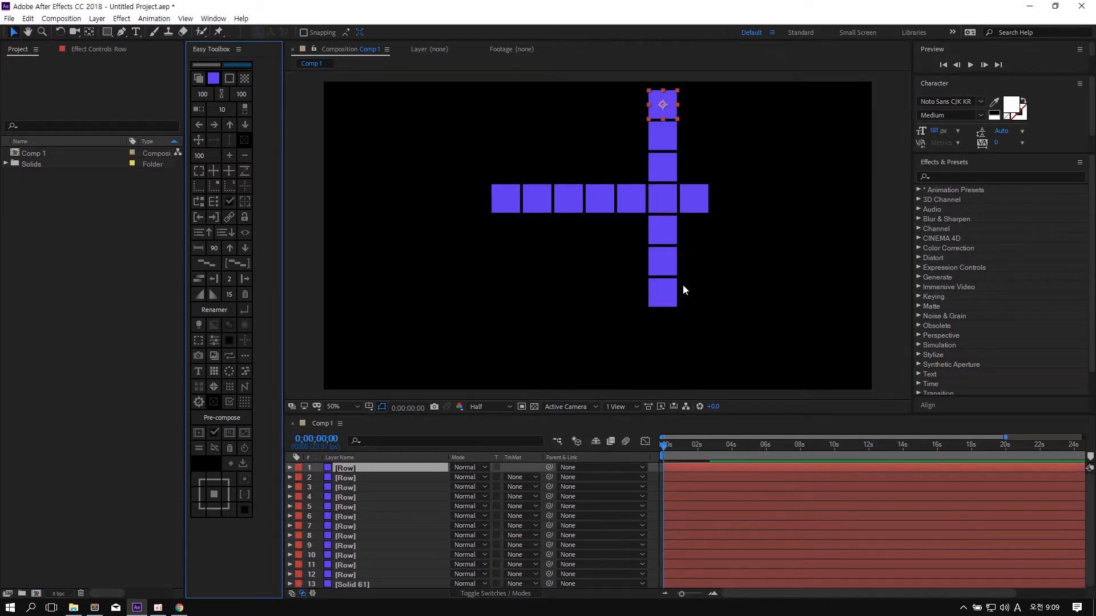
- Select the whole cross of purple solids, move it left and down, and deselect it
left_click_drag(721, 104, 493, 279)
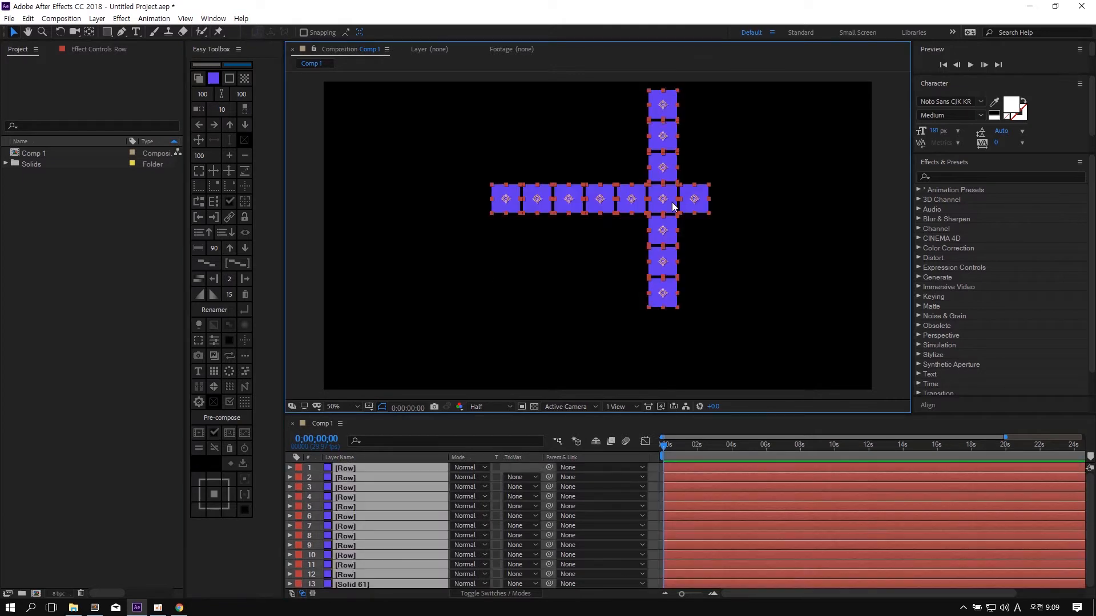
left_click_drag(672, 202, 625, 246)
left_click(683, 245)
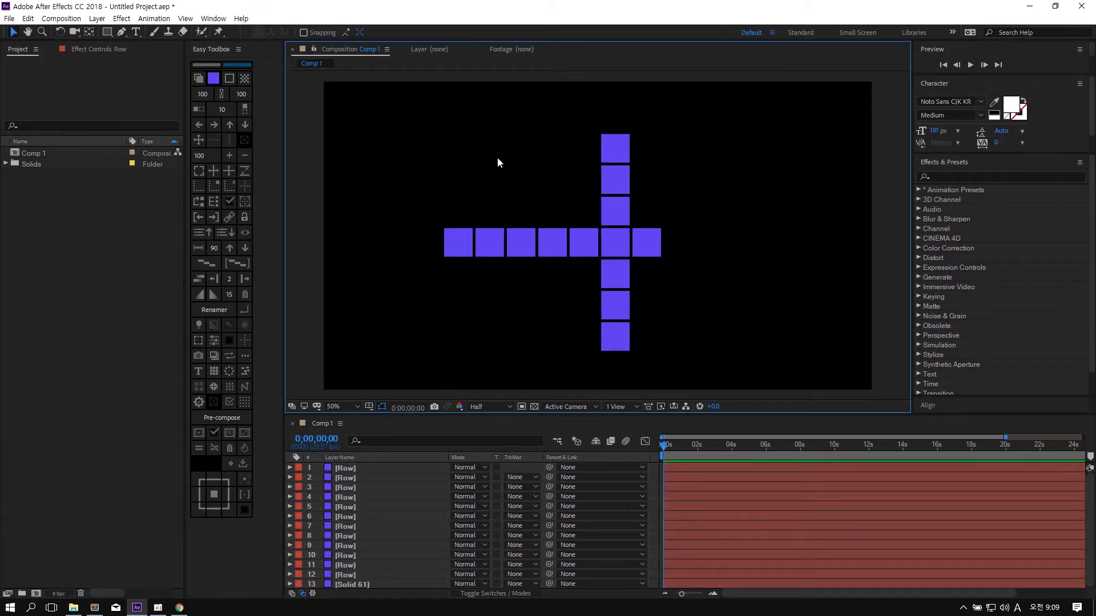
- Delete the vertical column and the row's other right-hand solids, keeping only the four leftmost purple solids
left_click_drag(679, 134, 578, 208)
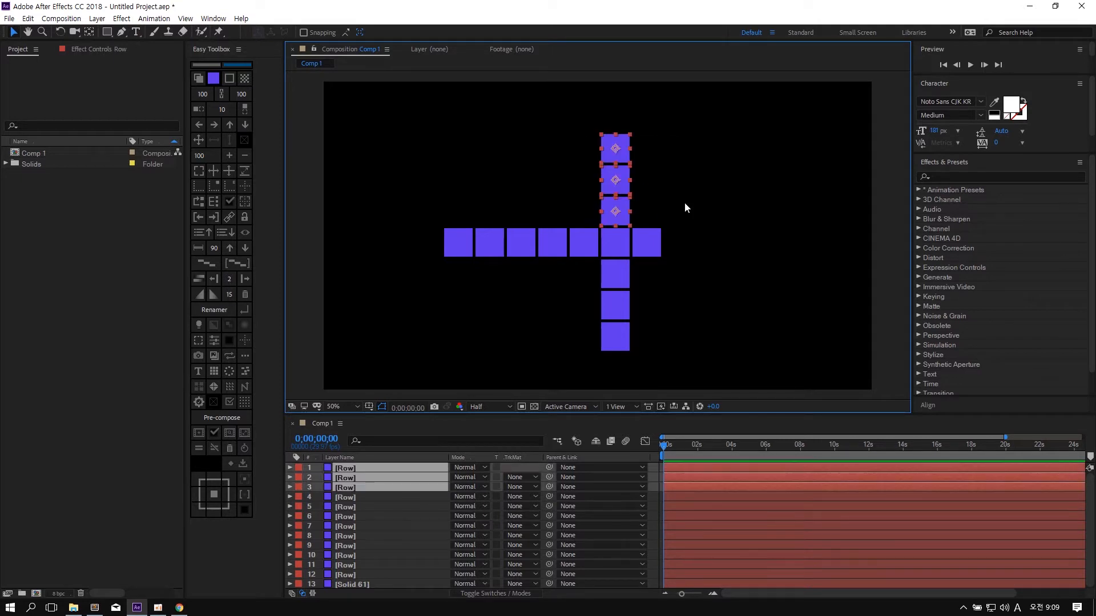
key("Delete")
left_click_drag(704, 200, 591, 344)
key("Delete")
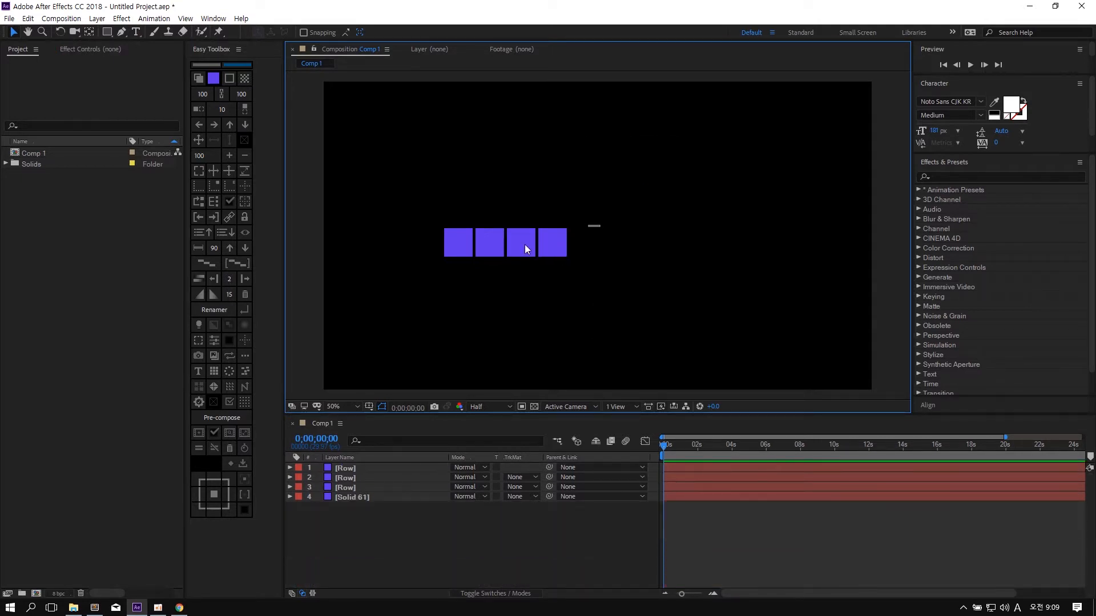
- Move the row of four solids up and right, and duplicate it vertically into three additional rows below
key("ctrl+a")
left_click_drag(571, 237, 649, 182)
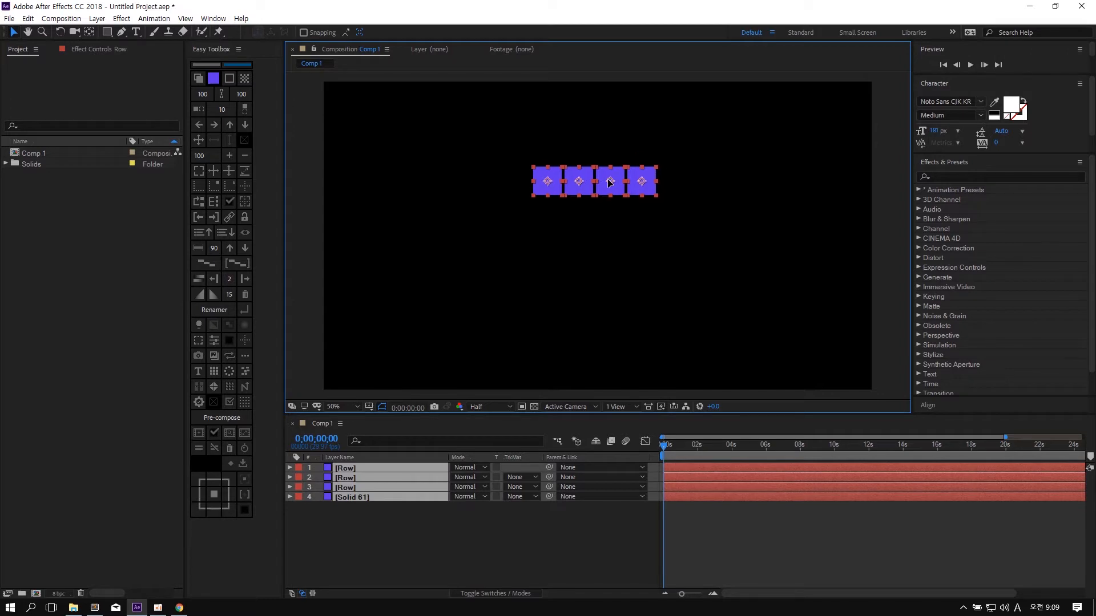
left_click(244, 110)
type("3")
left_click(667, 281)
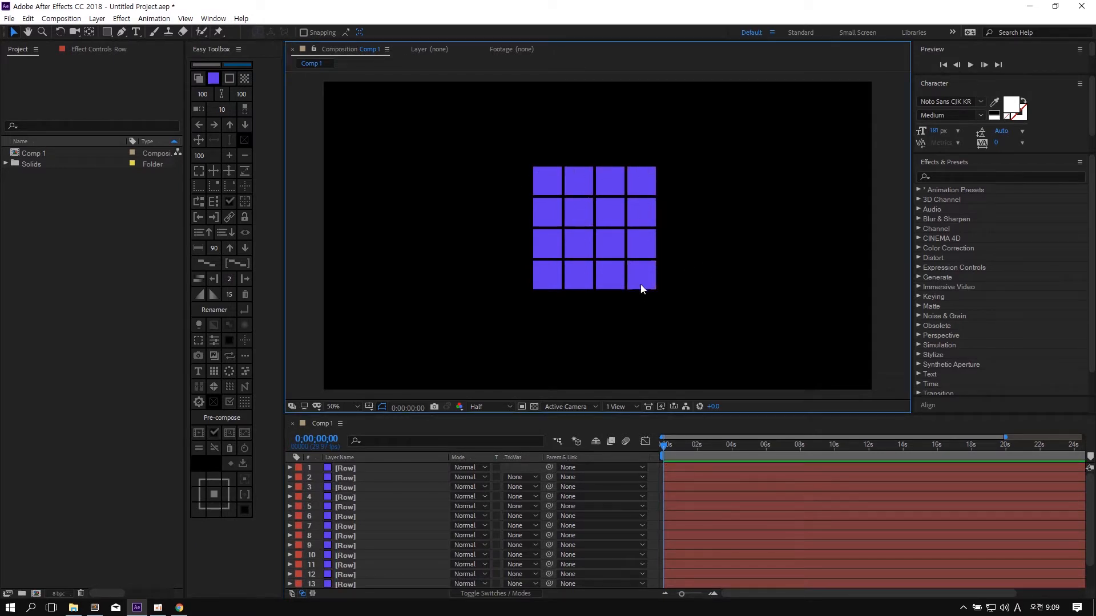
- Select the full four-by-four grid, move it slightly left and down, and deselect it
left_click_drag(683, 159, 527, 295)
left_click_drag(613, 241, 602, 248)
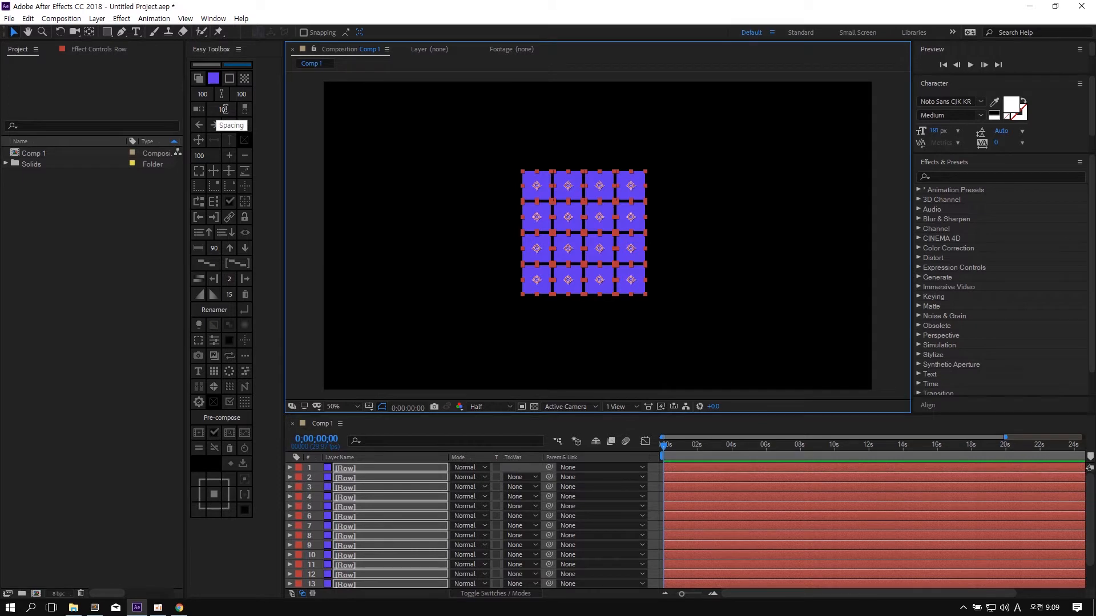
left_click(427, 145)
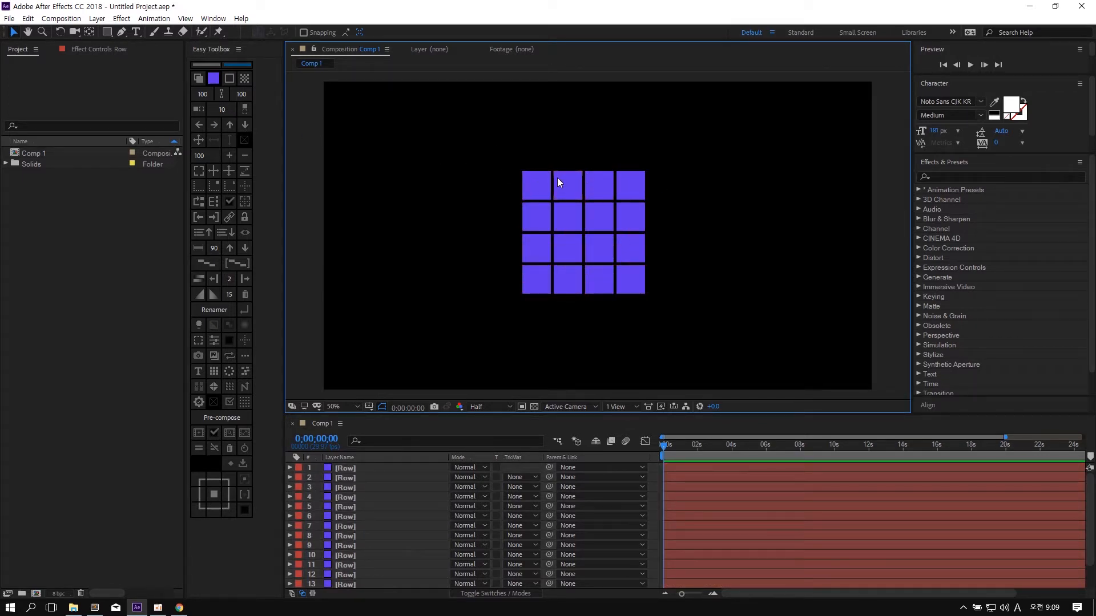
- Delete the grid's three lower rows and move the remaining row of four solids down
left_click(530, 182)
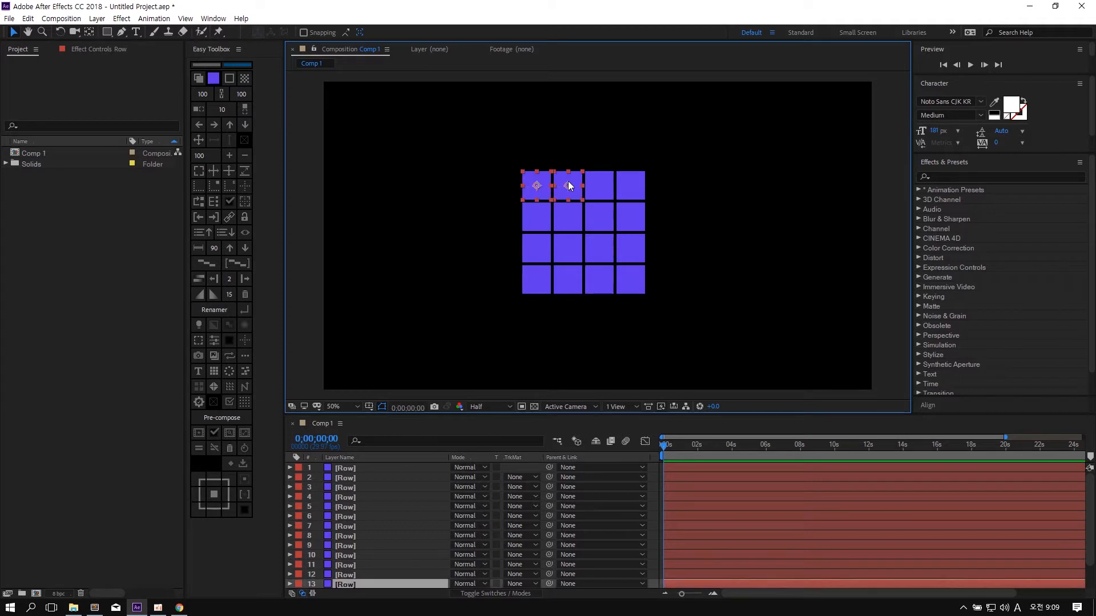
left_click_drag(680, 312, 515, 224)
key("Delete")
key("ctrl+a")
left_click_drag(561, 184, 566, 224)
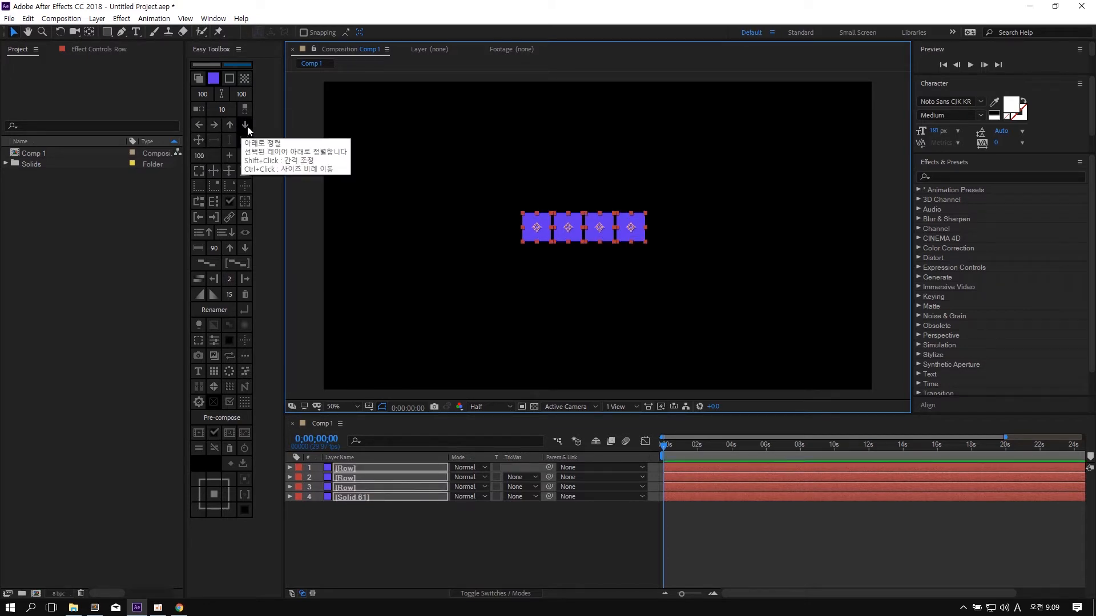
- Select the four solids one by one from left to right and align them downward into a column with the 10 spacing
scroll(490, 239, "up", 1)
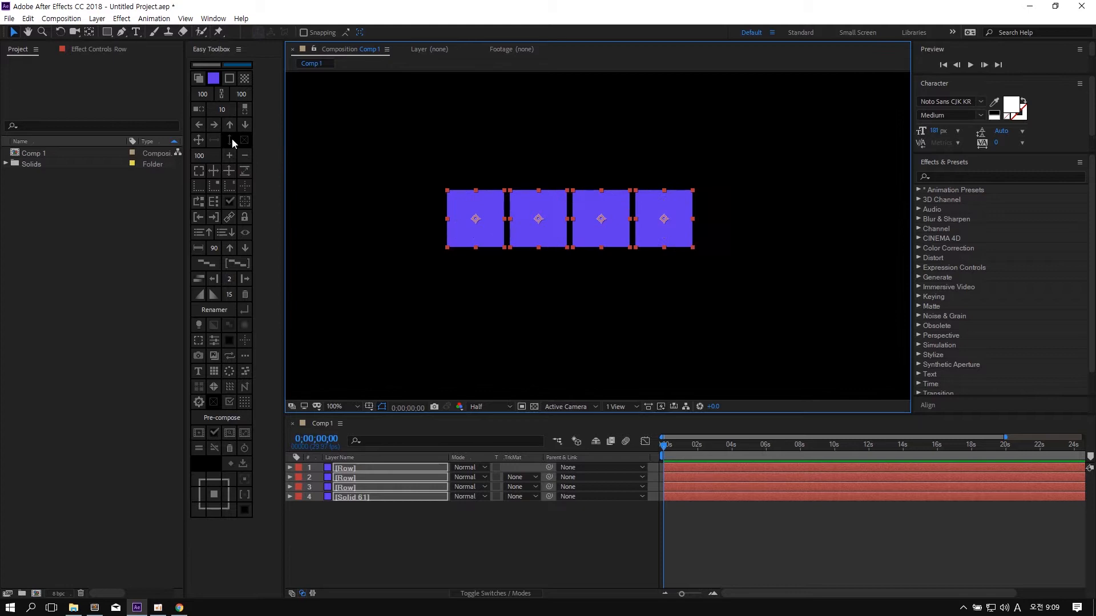
left_click(229, 108)
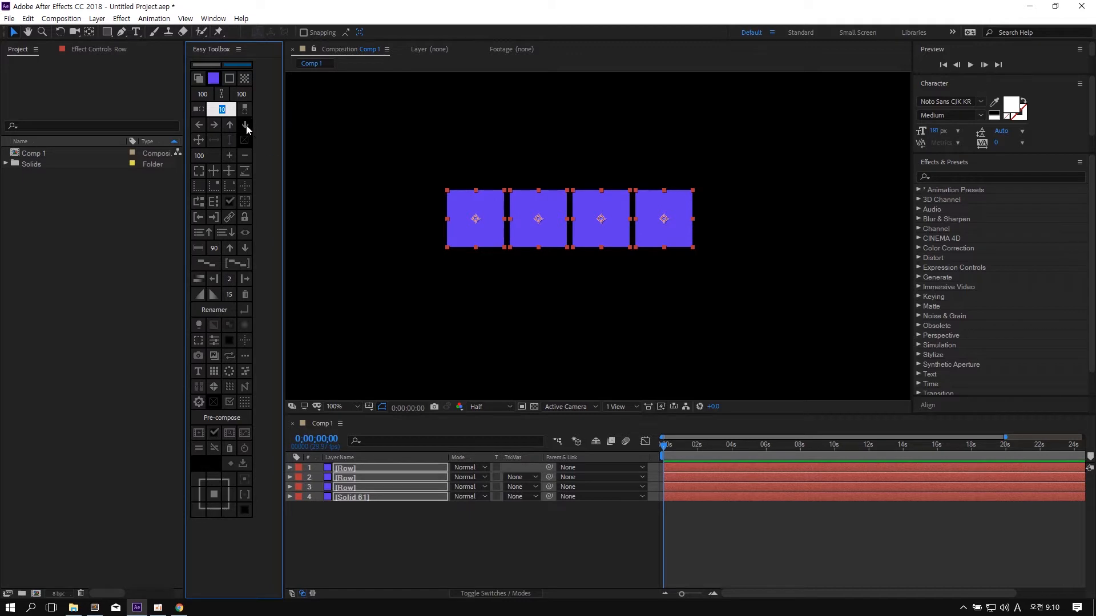
left_click(473, 155)
left_click(494, 224)
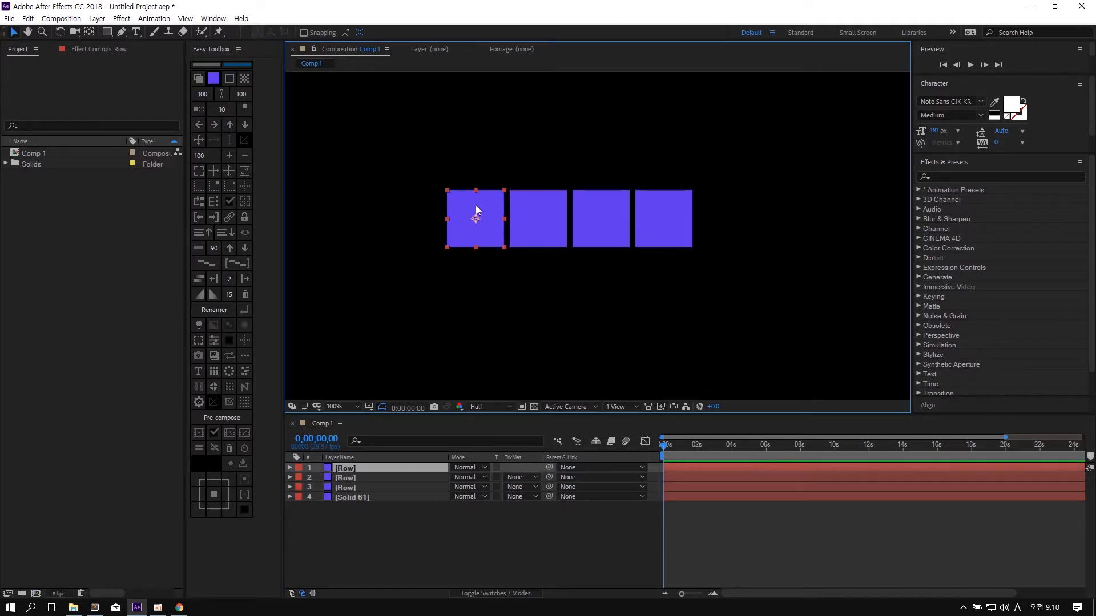
left_click(483, 173)
left_click(464, 224)
left_click(540, 218, "shift")
left_click(623, 222, "shift")
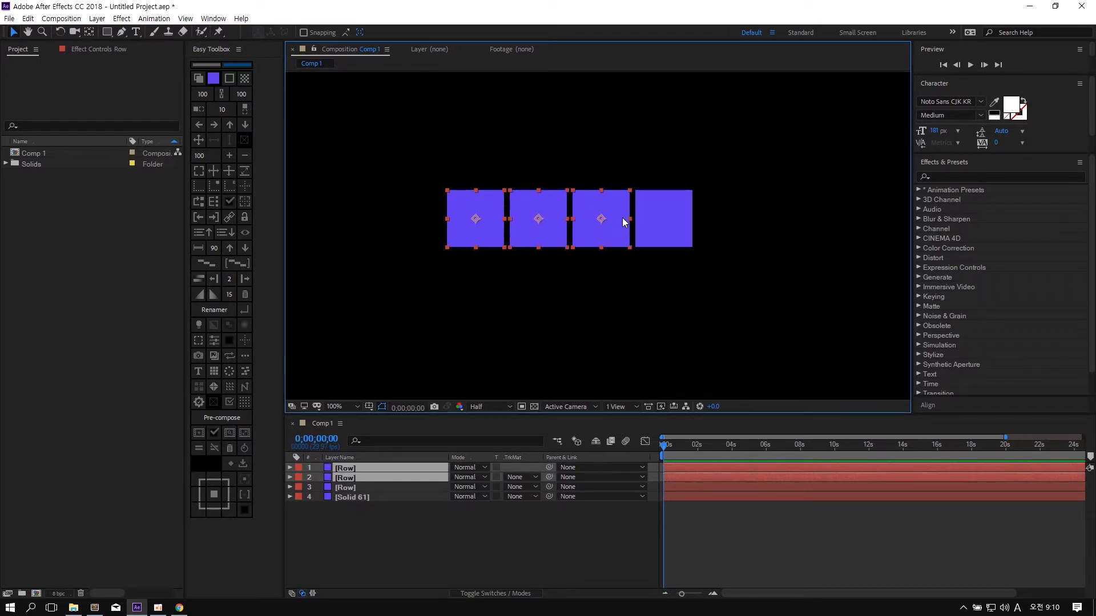
left_click(662, 218, "shift")
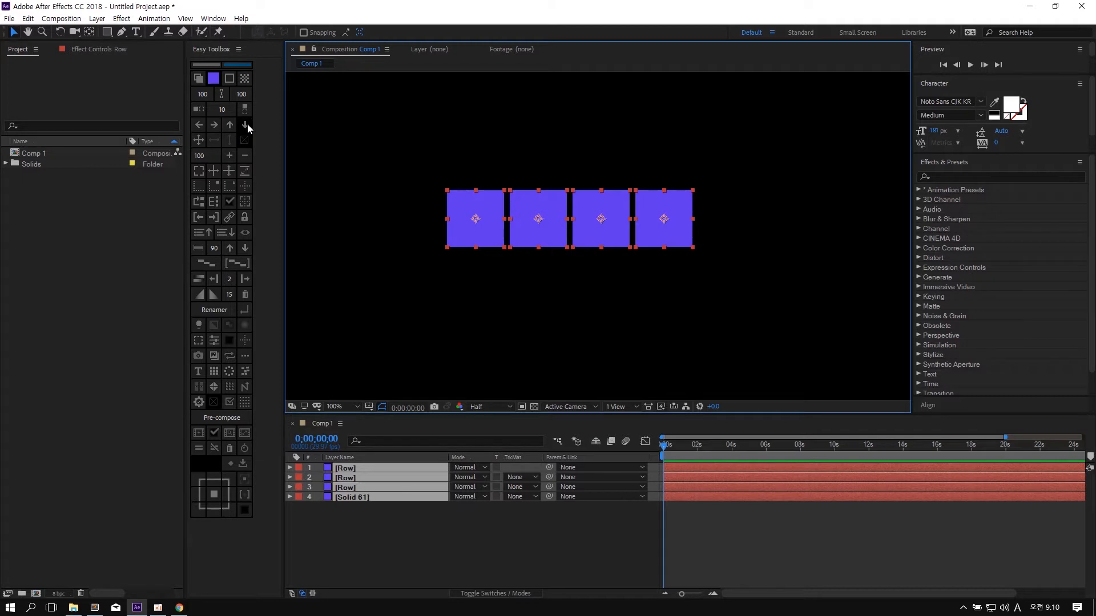
left_click(243, 139)
key("comma")
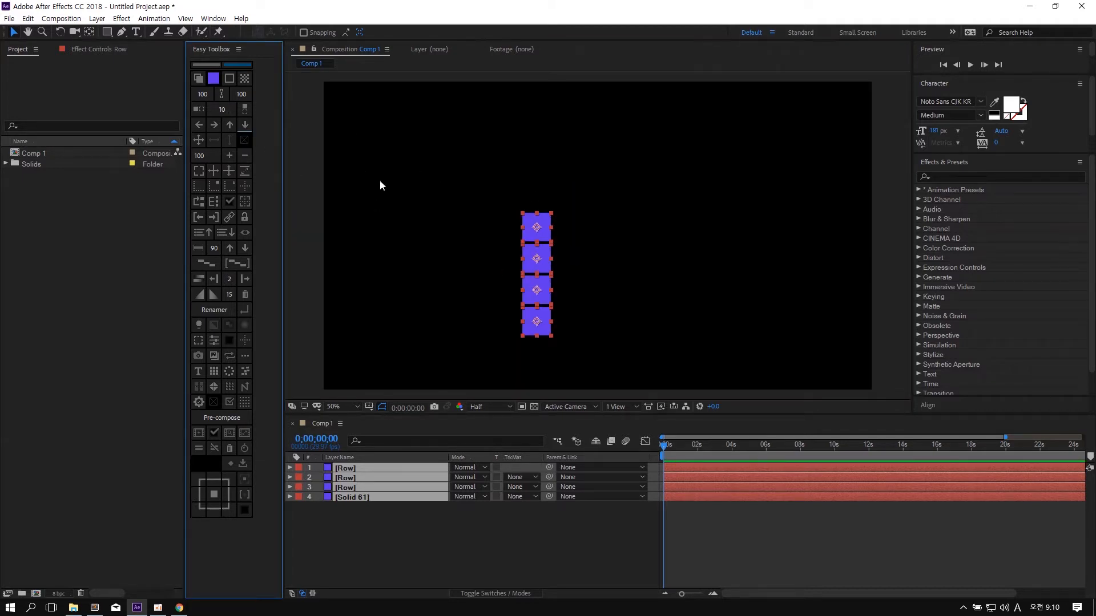
- Align the four selected solids upward into a column and realign them rightward into a horizontal row
left_click(231, 125)
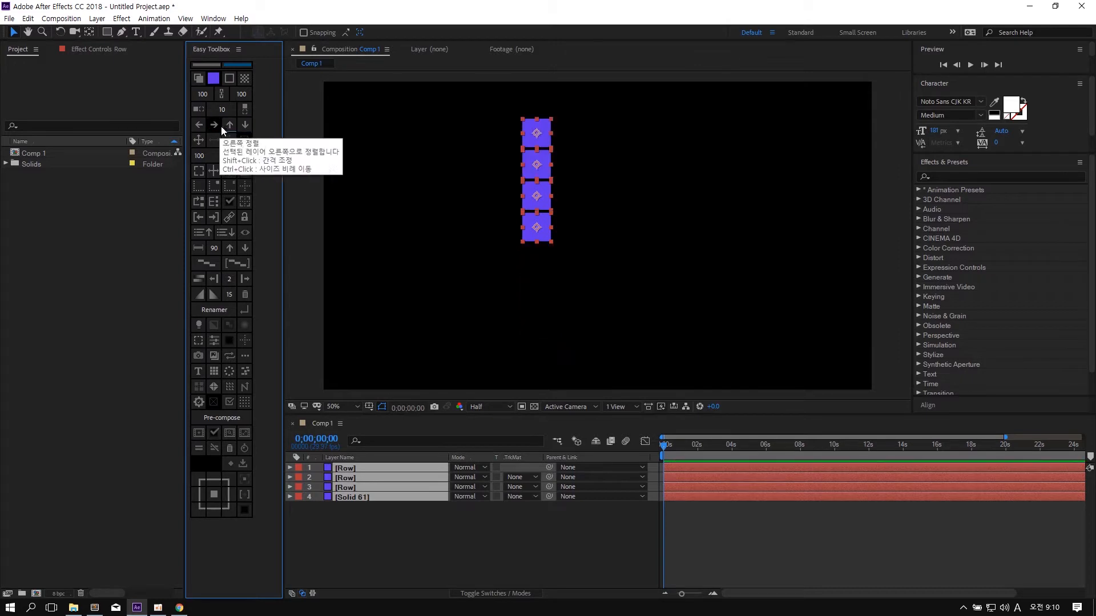
left_click(215, 125)
left_click(215, 124)
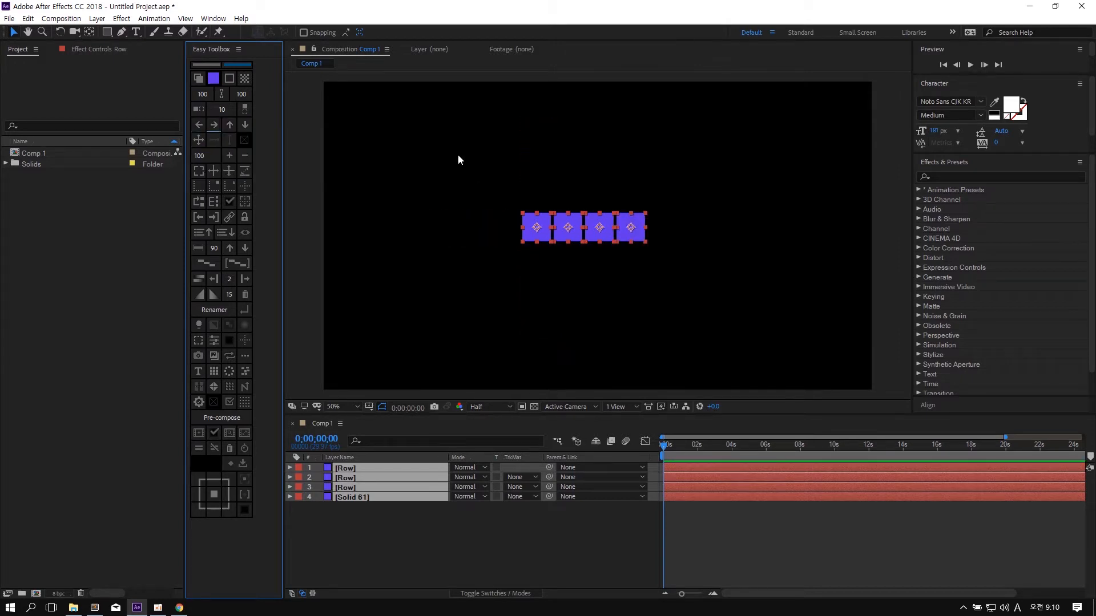
key("period")
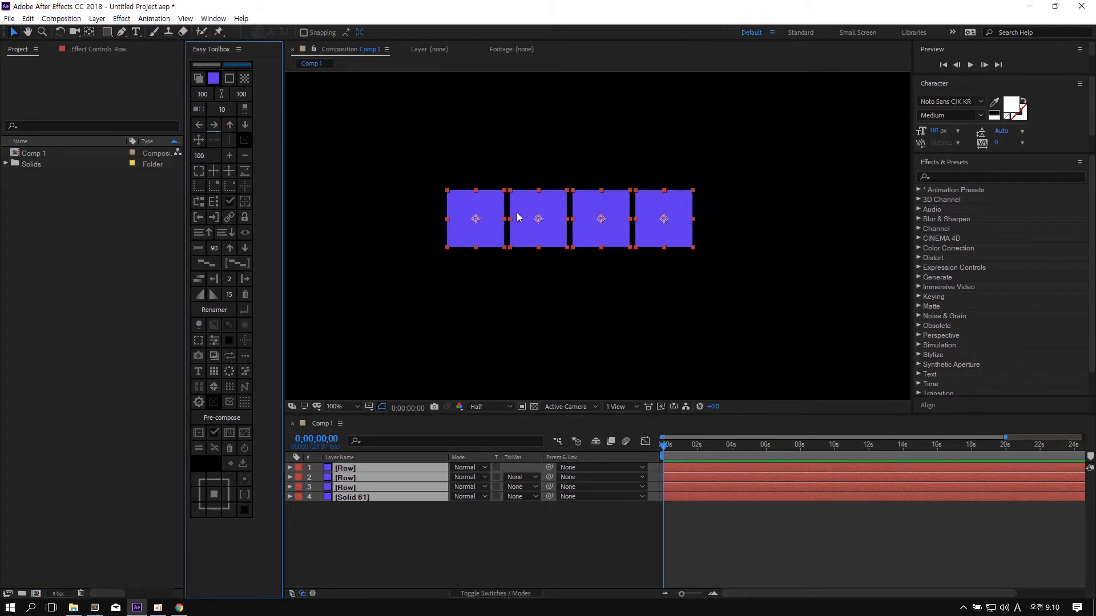
- Widen the gaps between the four selected solids by repeatedly adjusting their spacing to the right
left_click(219, 109)
left_click(214, 127)
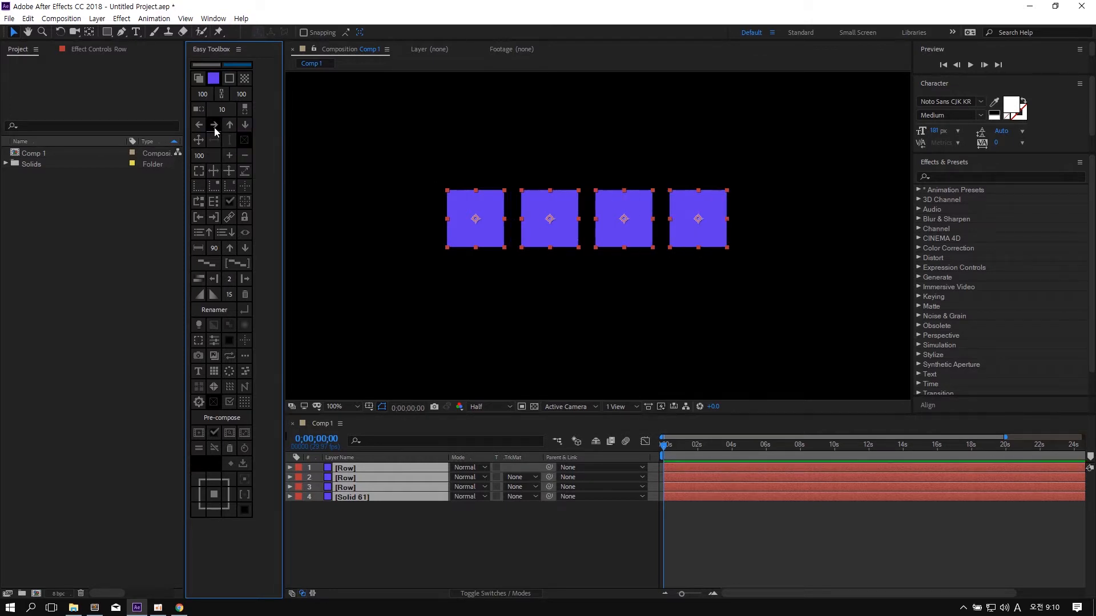
left_click(214, 126)
left_click(214, 126)
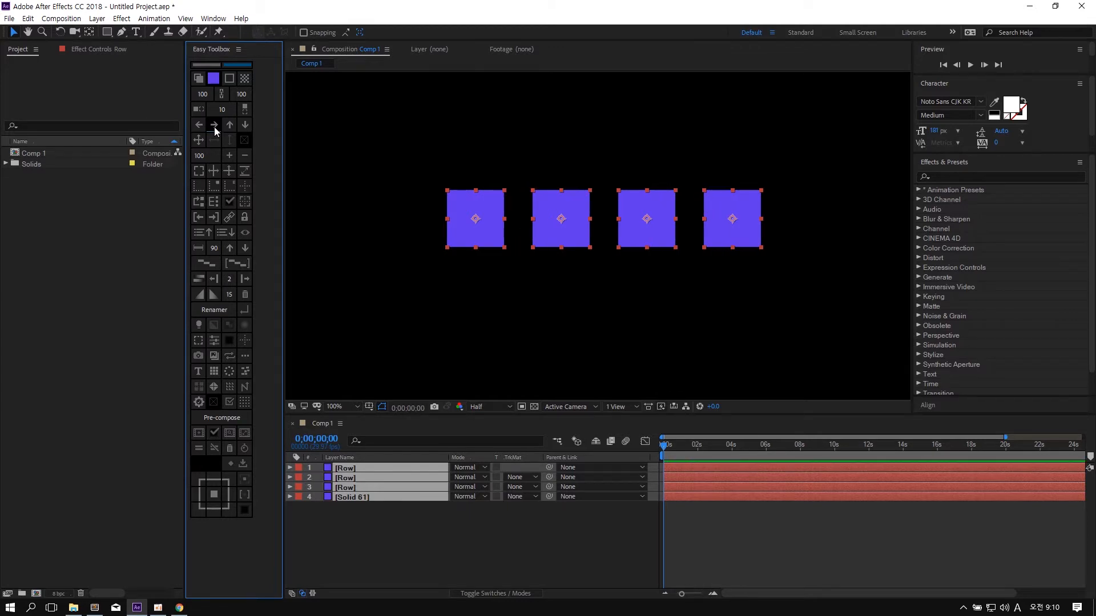
left_click(214, 127)
left_click(215, 127)
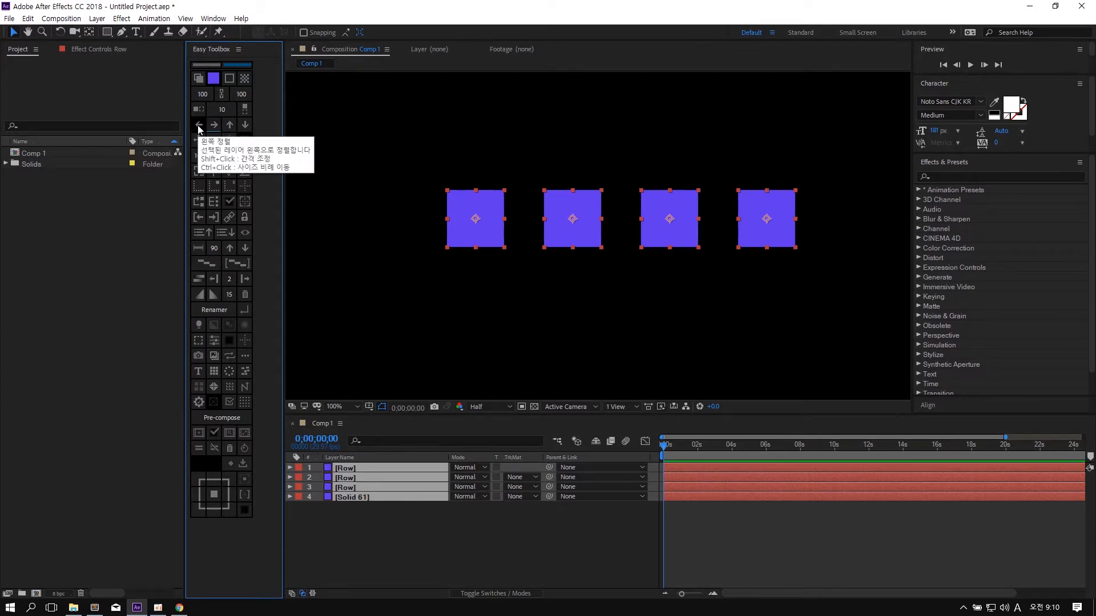
- Narrow the gaps between the four selected solids by repeatedly adjusting their spacing to the left
left_click(199, 125)
left_click(199, 126)
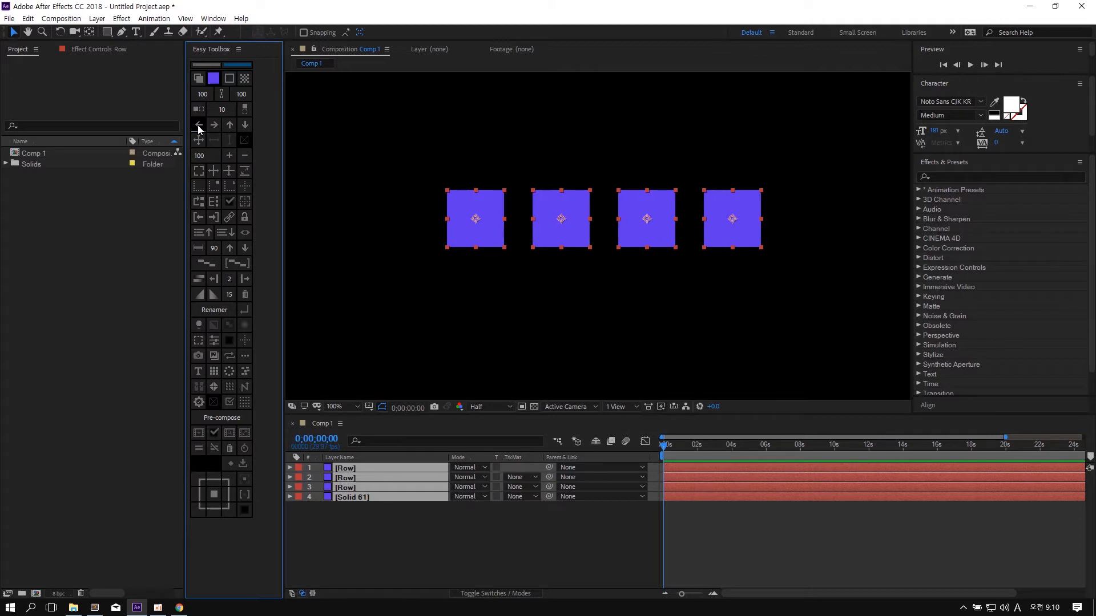
left_click(198, 126)
left_click(198, 126)
left_click(199, 126)
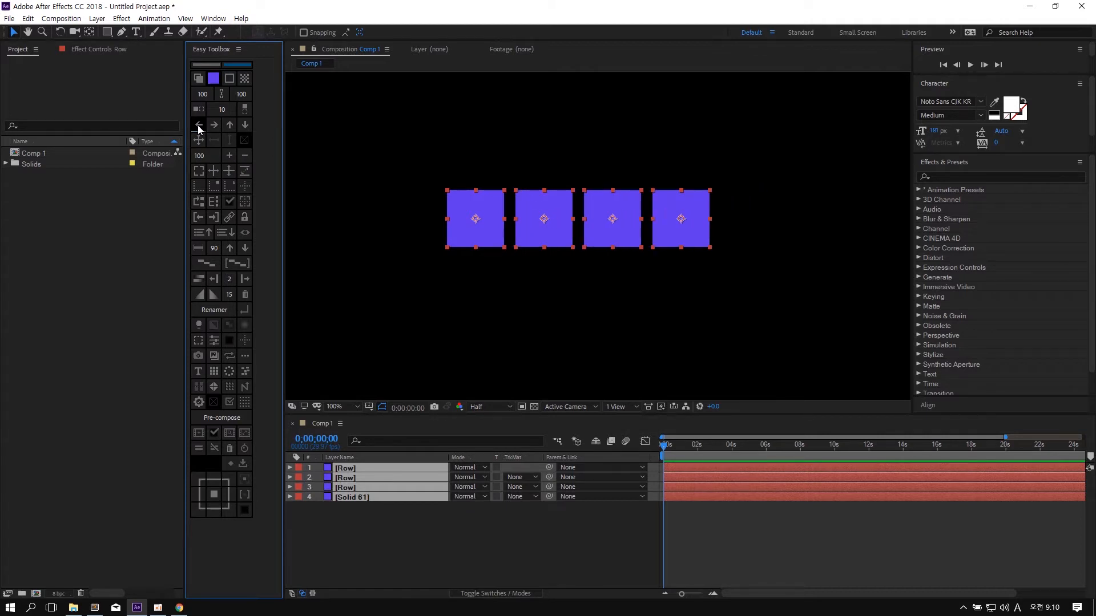
left_click(198, 126)
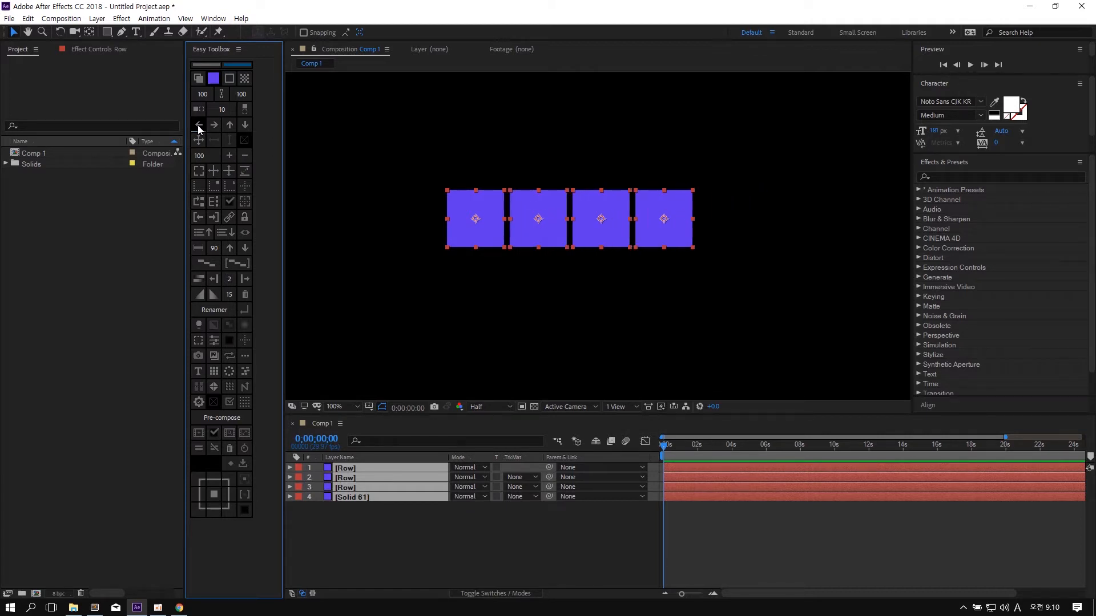
- Align the four selected solids leftward into a row and move the row right to the middle of the composition
left_click(198, 126)
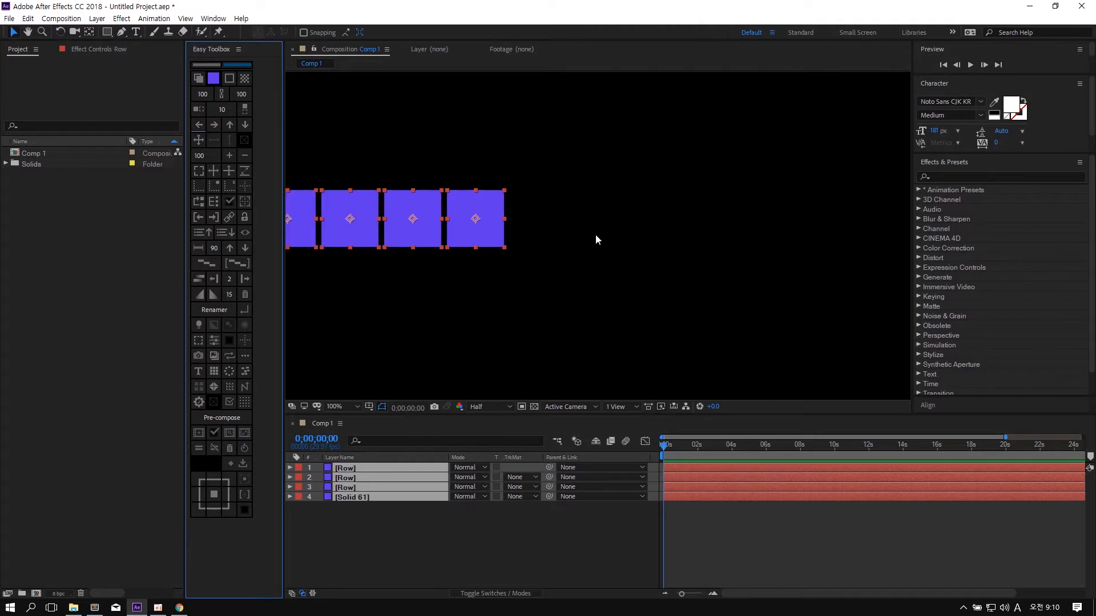
left_click_drag(494, 226, 634, 231)
- Widen the gaps between the four selected solids by repeatedly adjusting their spacing leftward
key("space")
left_click(199, 130)
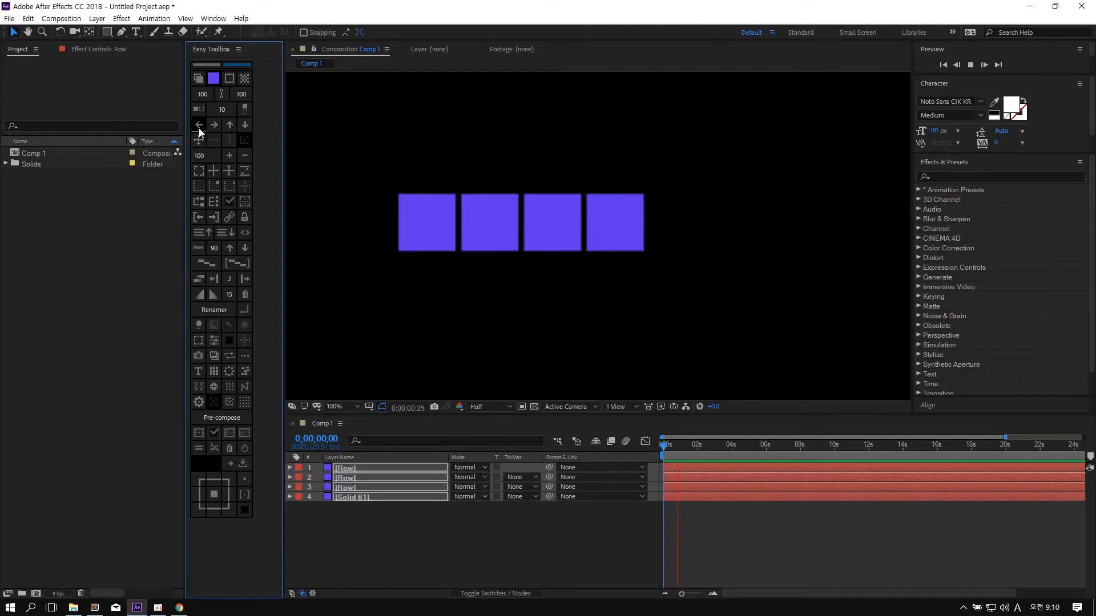
left_click(199, 129)
left_click(200, 130)
left_click(200, 130)
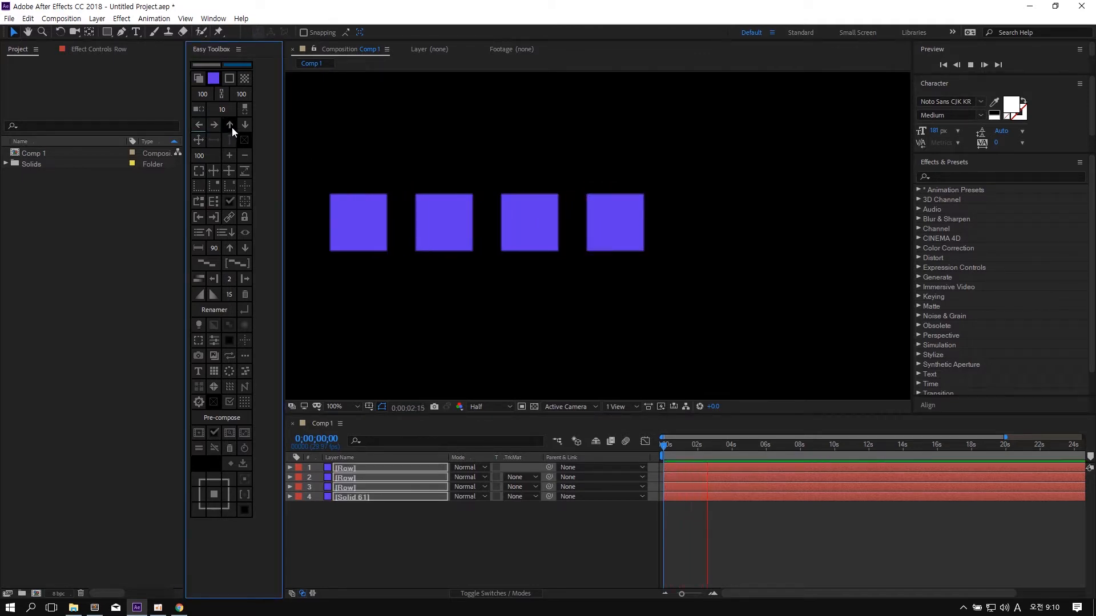
- Stagger the four solids into a diagonal by repeatedly adjusting their spacing upward, returning the playhead to 0;00;00;00
left_click(231, 126)
left_click(231, 127)
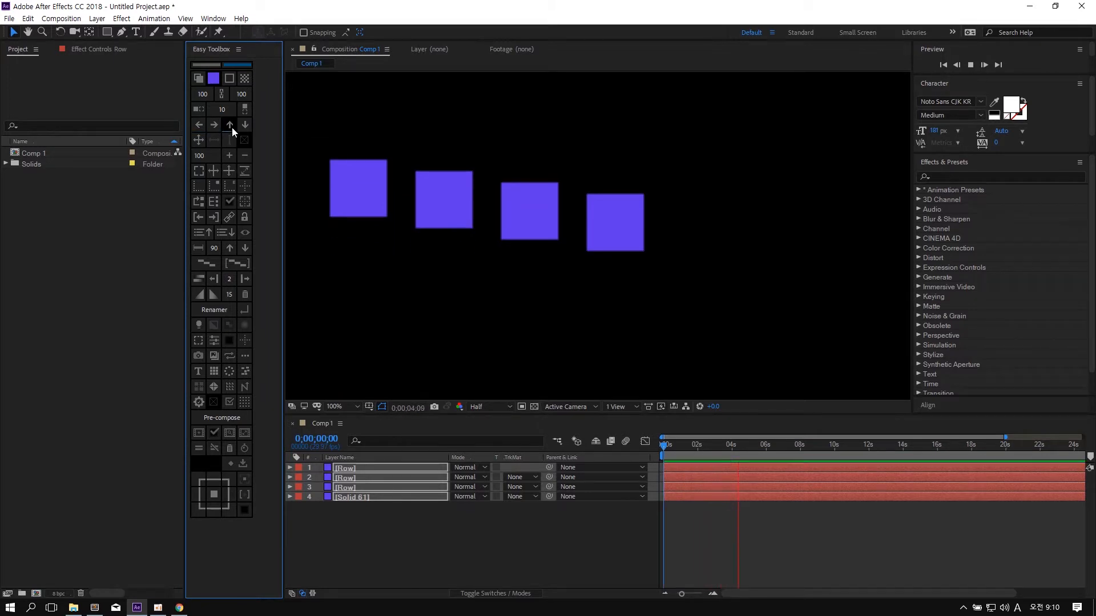
left_click(231, 126)
left_click(231, 127)
left_click(231, 127)
left_click_drag(671, 448, 648, 447)
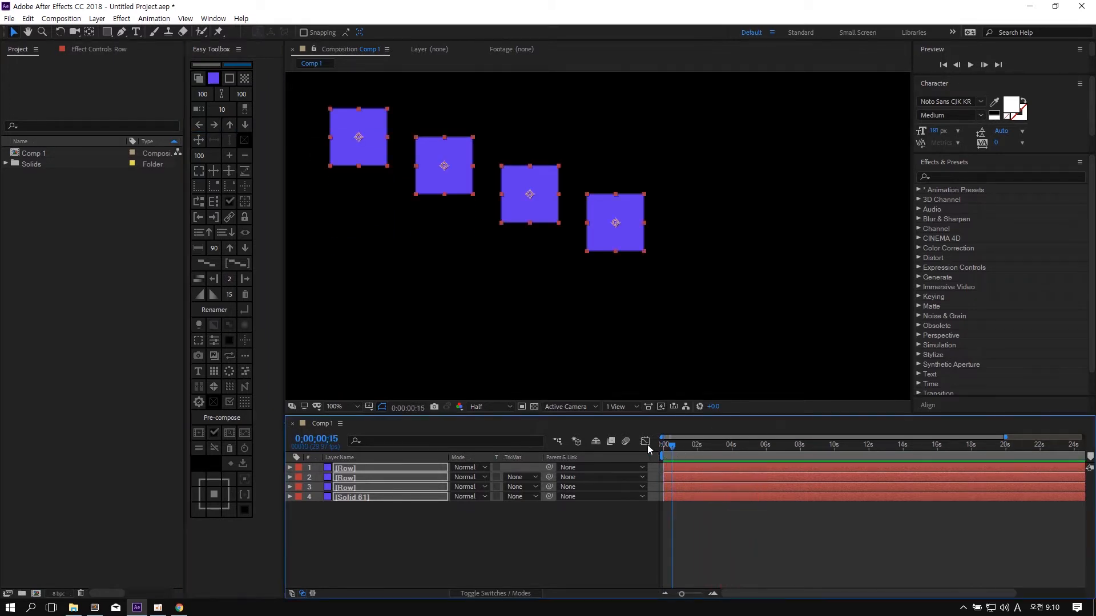
scroll(532, 279, "down", 1)
left_click(230, 124)
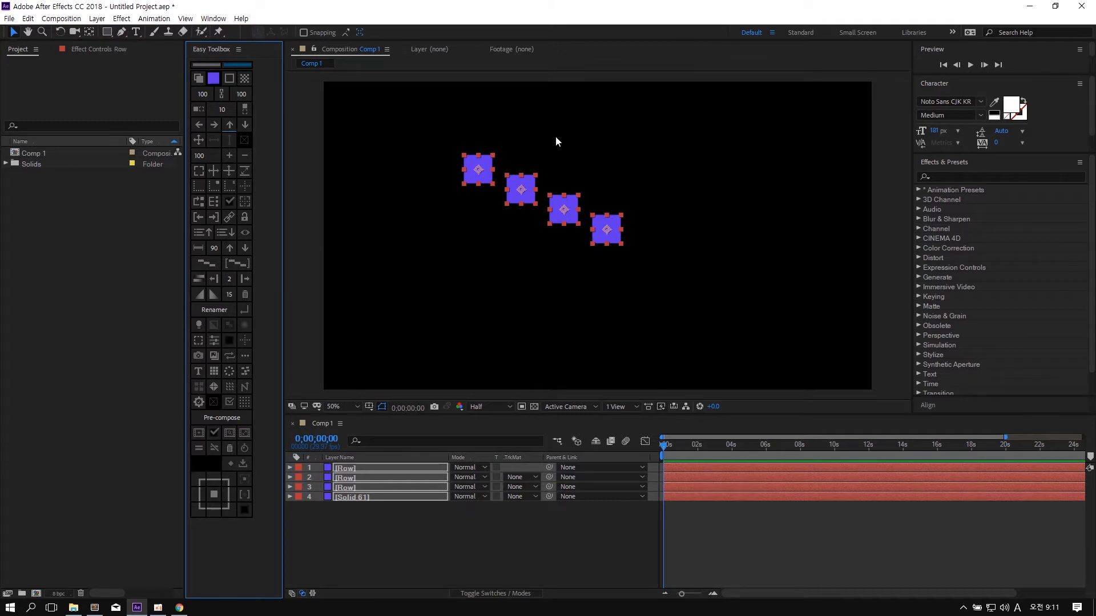
- Select all four solids, align them rightward into a row with the 10 spacing, and move the row up and left
left_click(546, 151)
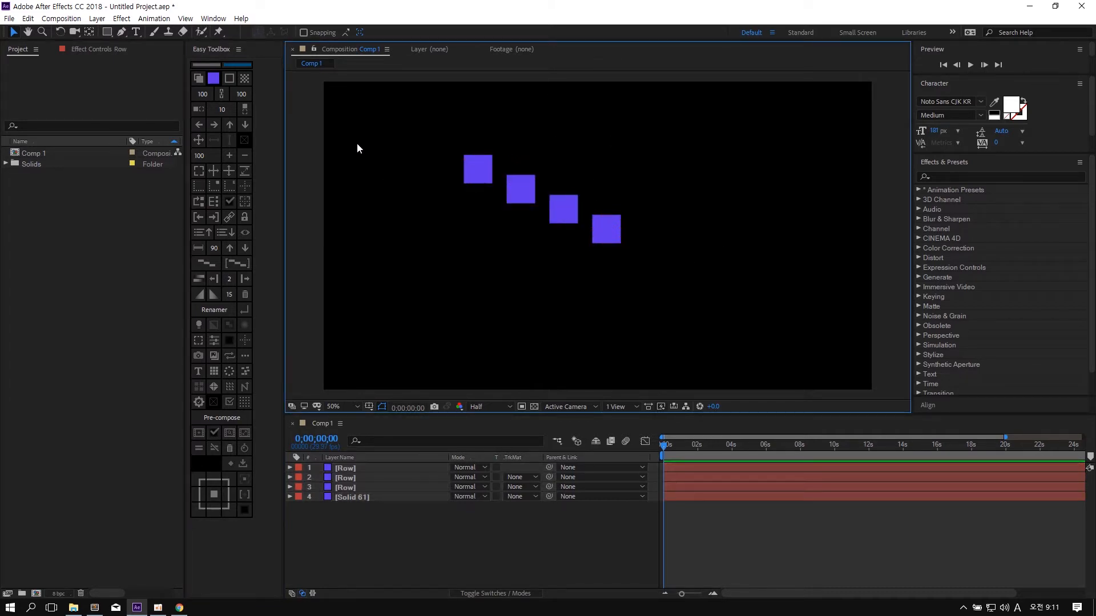
key("ctrl+a")
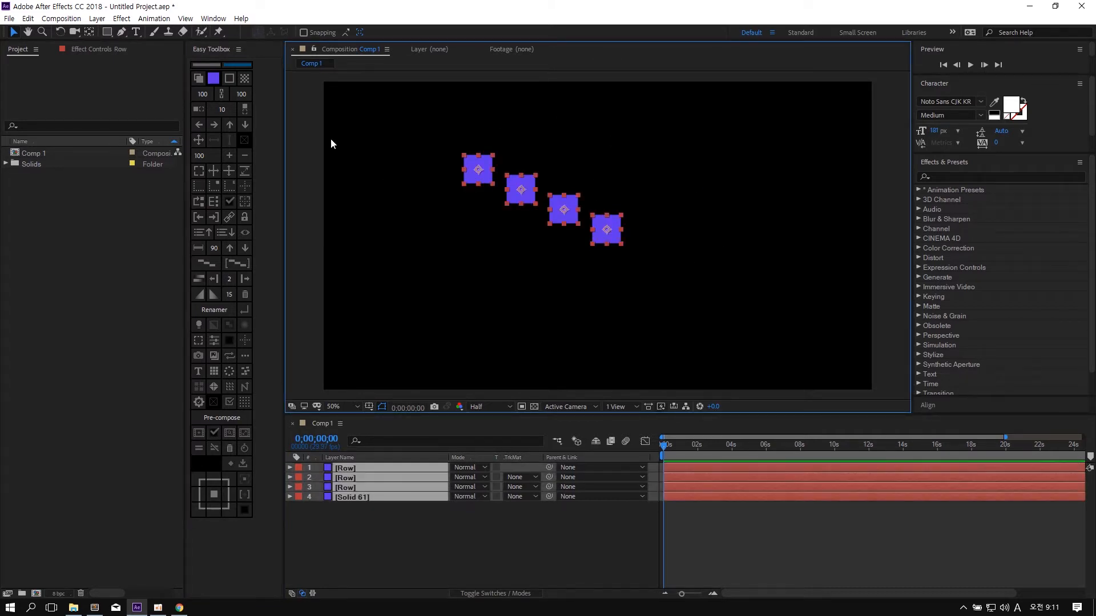
left_click(214, 126)
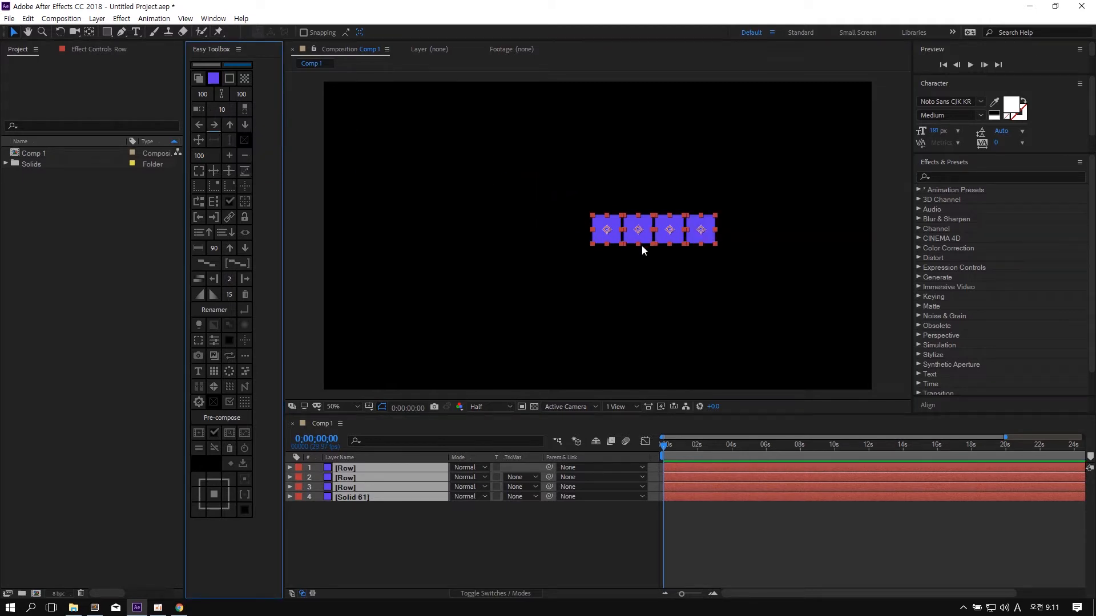
left_click_drag(604, 232, 527, 191)
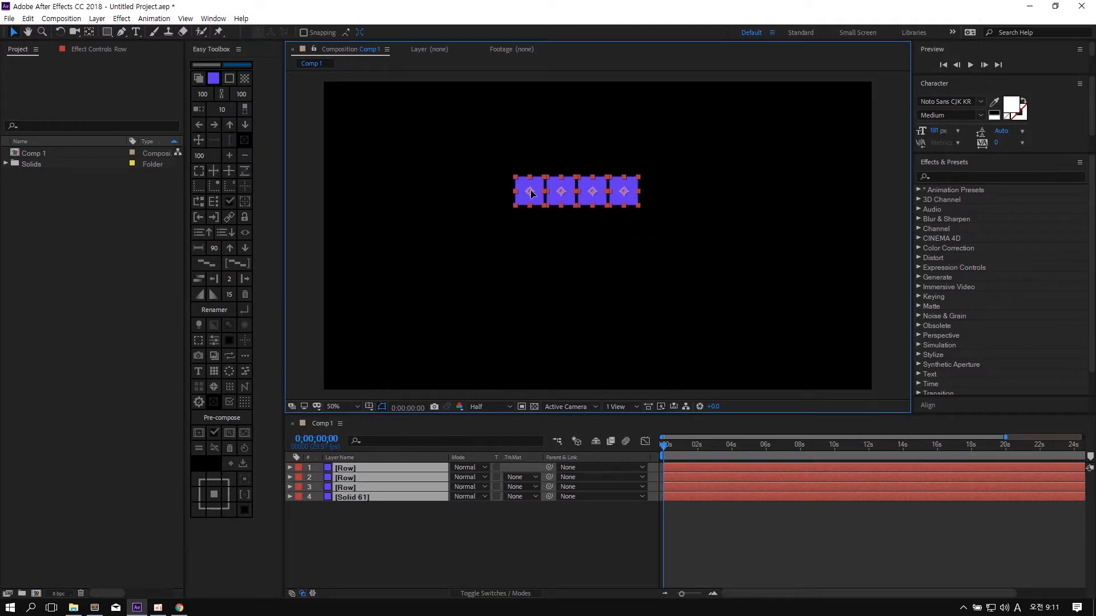
left_click(521, 225)
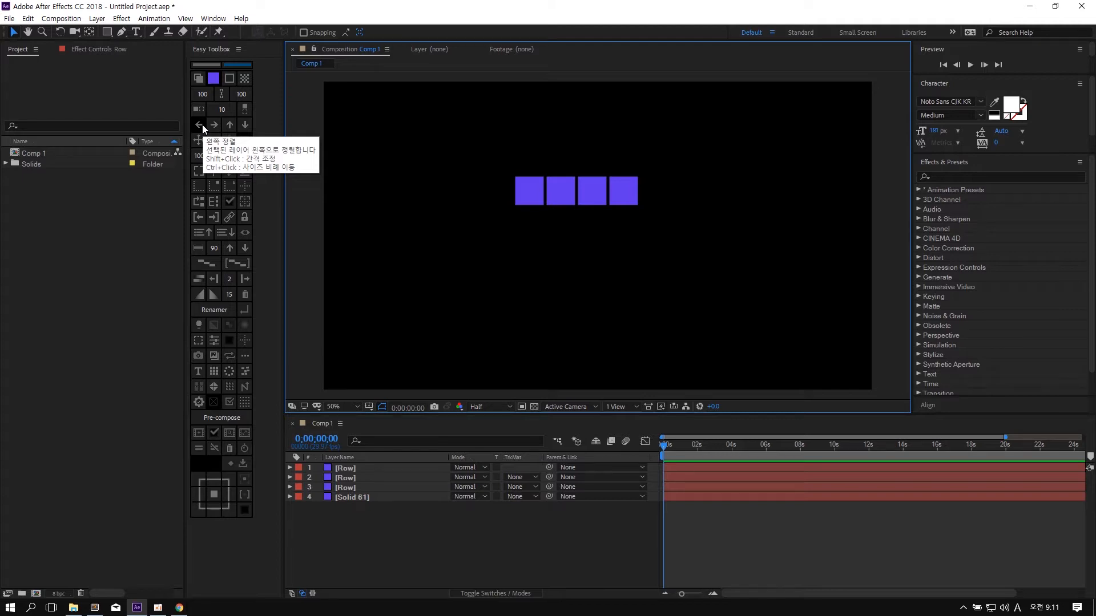
- Reselect the four solids, set the spacing to 0, and align them rightward so their edges touch
left_click_drag(470, 163, 651, 203)
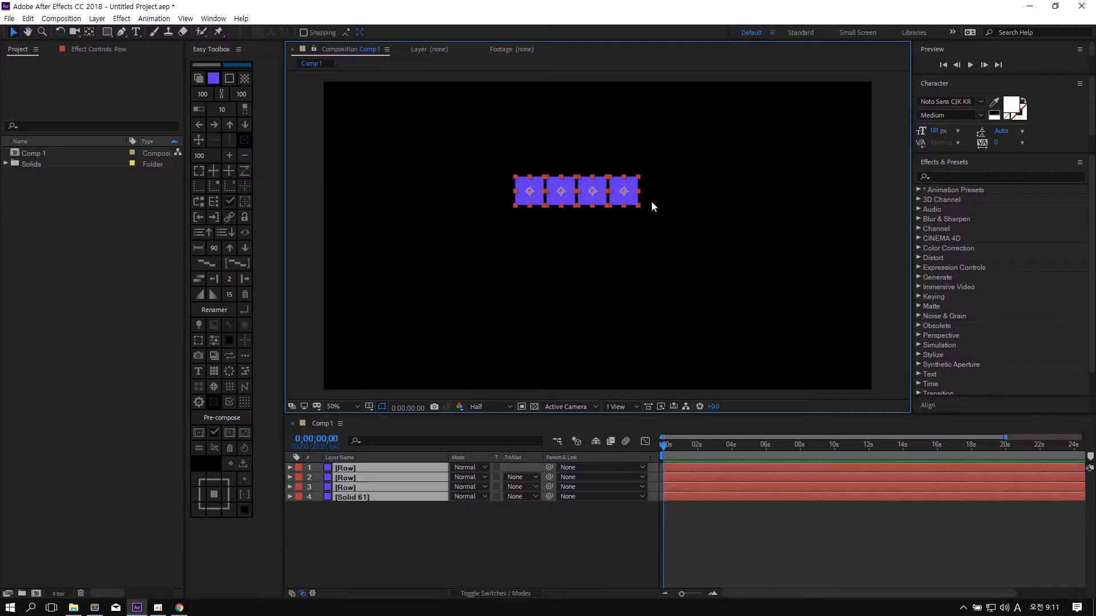
double_click(222, 110)
type("0")
left_click(215, 125)
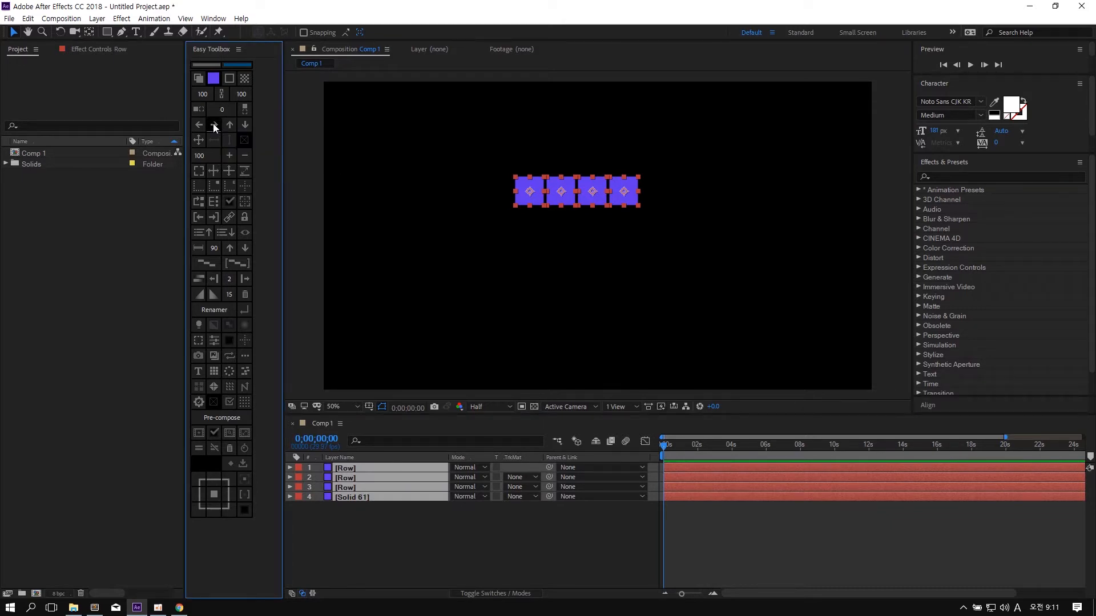
left_click(215, 127)
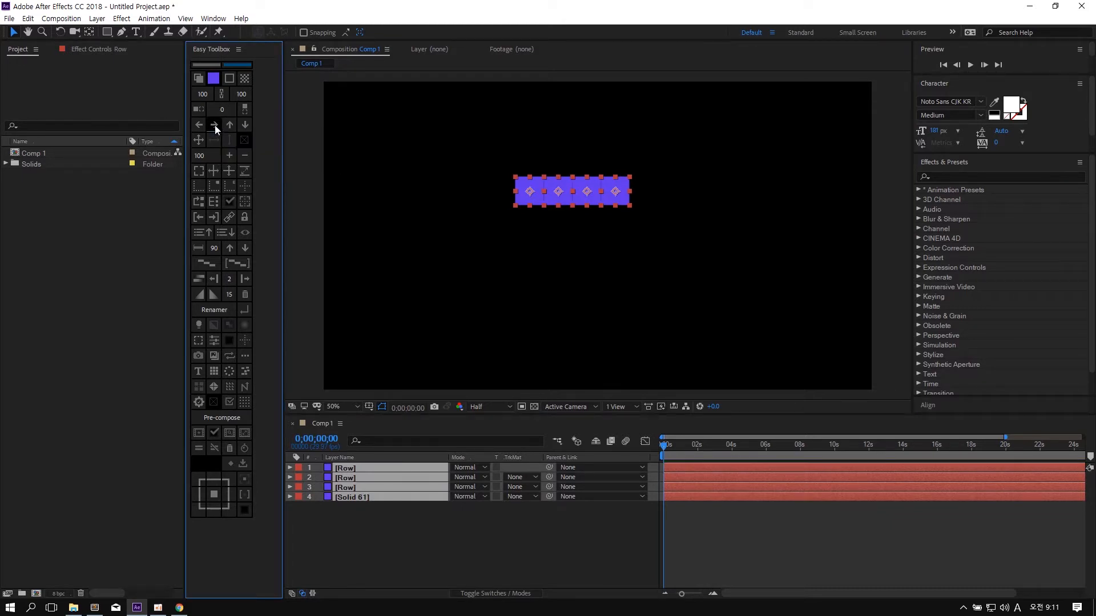
- Try to shift the four selected solids rightward by one solid width
scroll(652, 203, "up", 1)
left_click_drag(553, 174, 594, 242)
key("v")
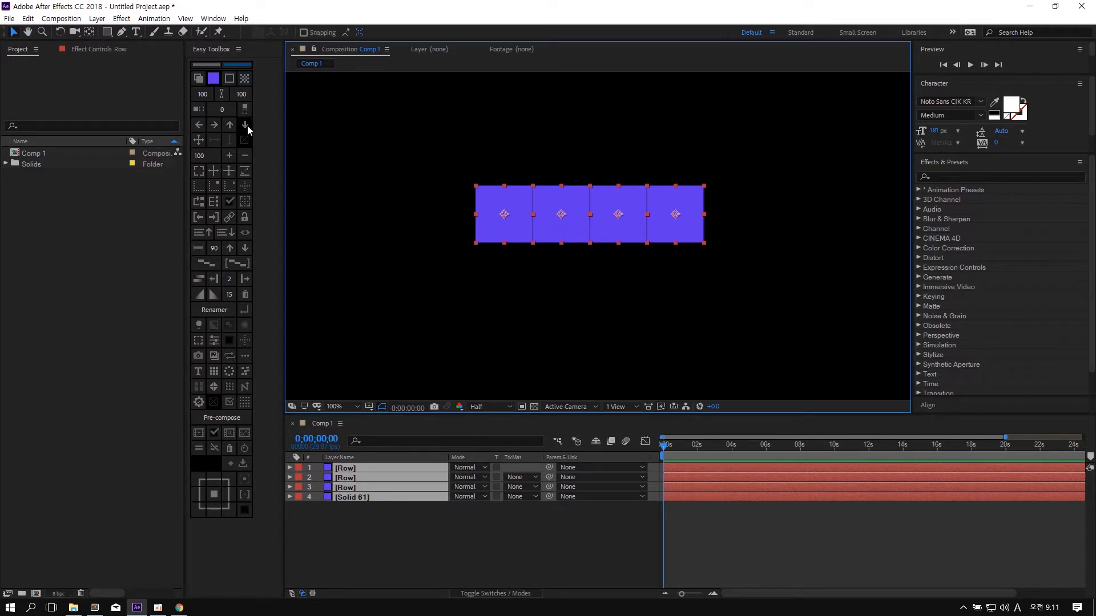
left_click(218, 125)
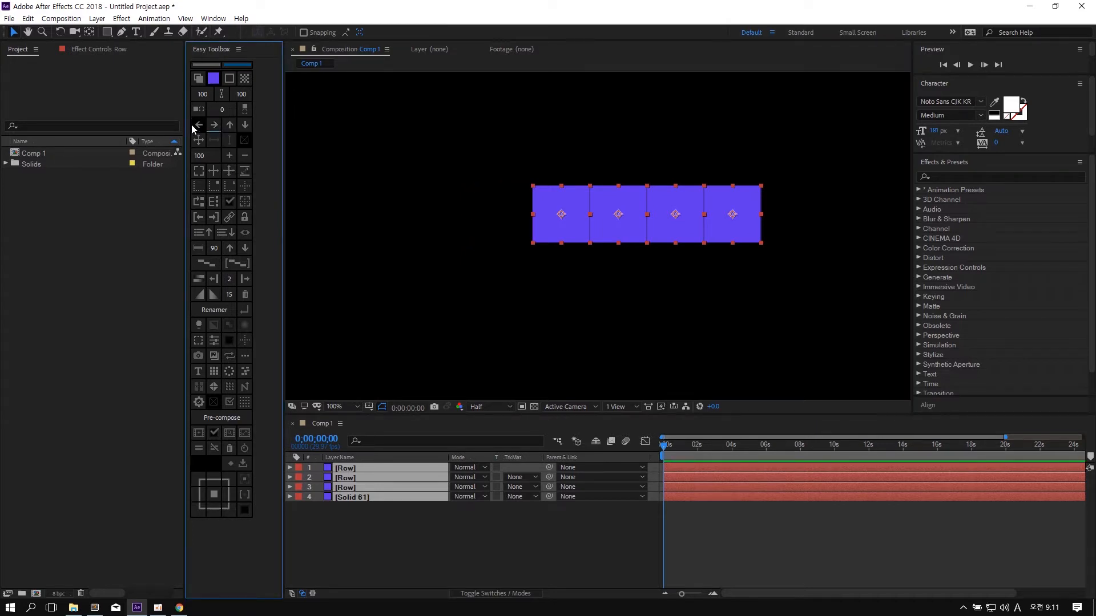
key("ctrl+z")
- Duplicate the four-solid row directly above the original and offset the lower row right by one solid width, flush beneath the copy
key("ctrl+d")
left_click_drag(562, 235, 562, 174)
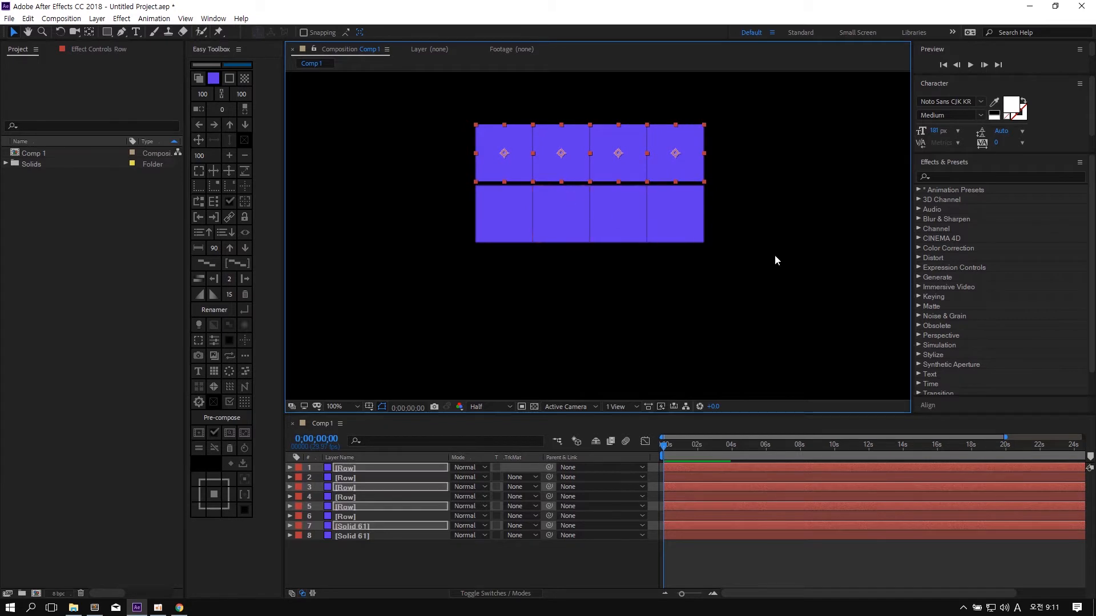
left_click_drag(775, 254, 485, 209)
left_click(213, 126)
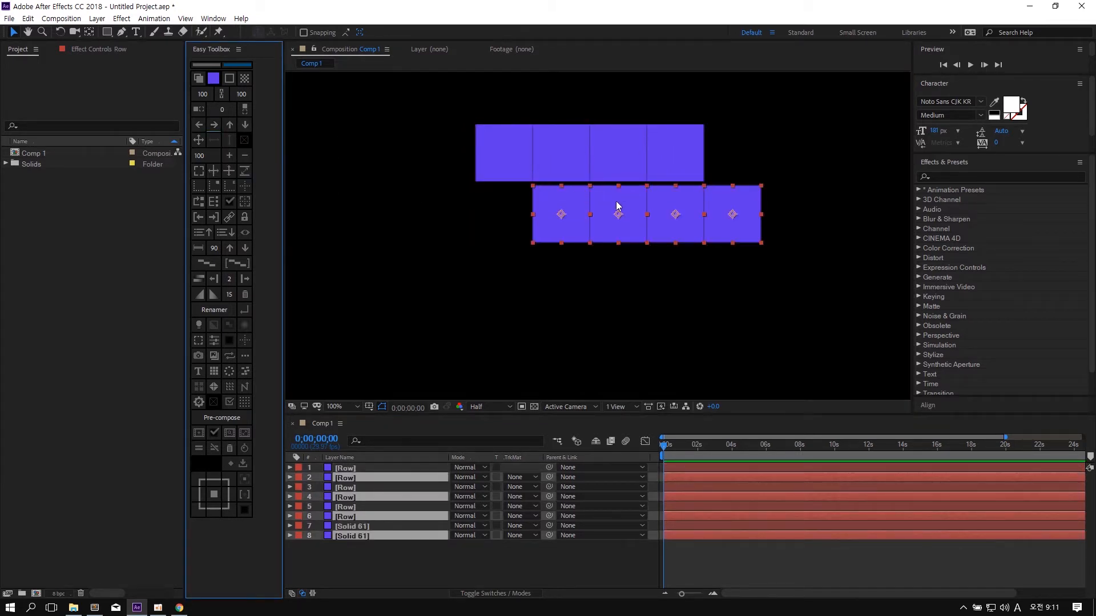
left_click_drag(562, 190, 562, 185)
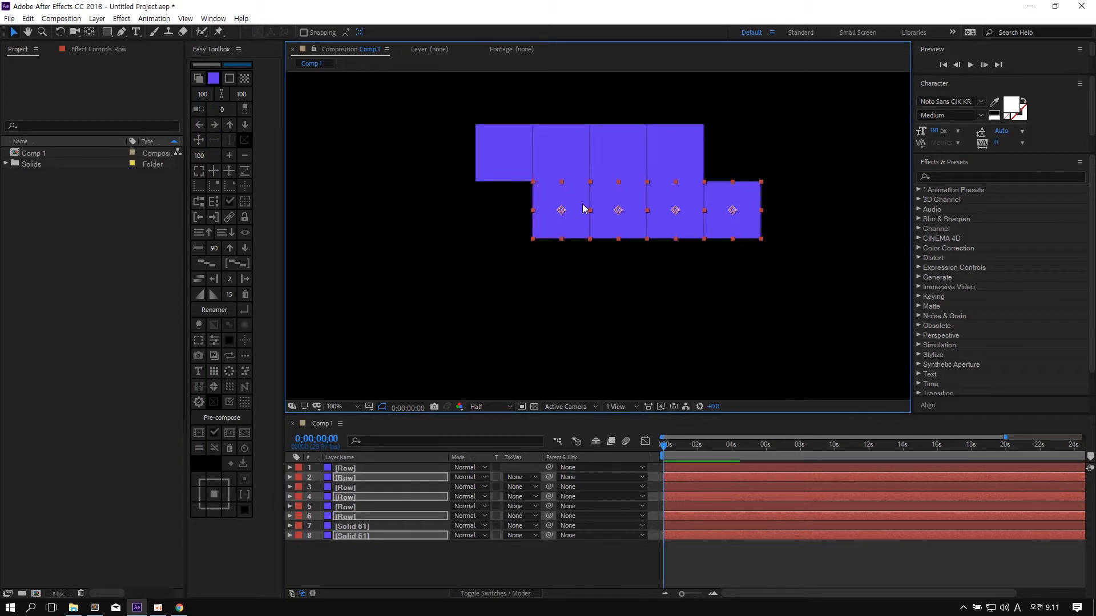
- Select the three rightmost solids of the lower row and shift them one solid width right and one height down
scroll(584, 209, "down", 2)
left_click(749, 273)
left_click_drag(739, 274, 592, 228)
scroll(634, 237, "up", 2)
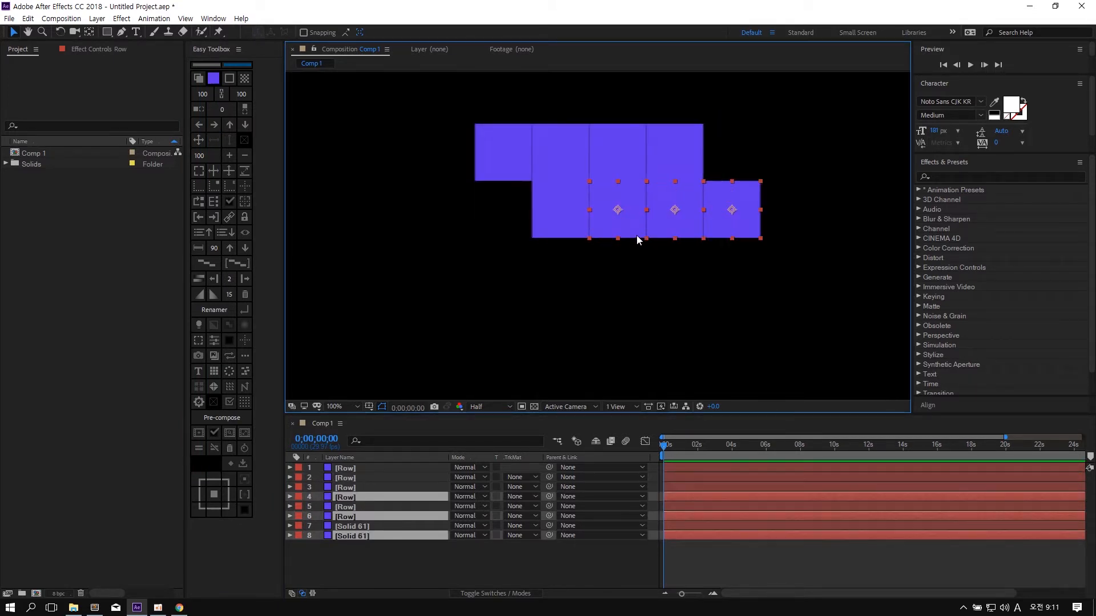
left_click(215, 125)
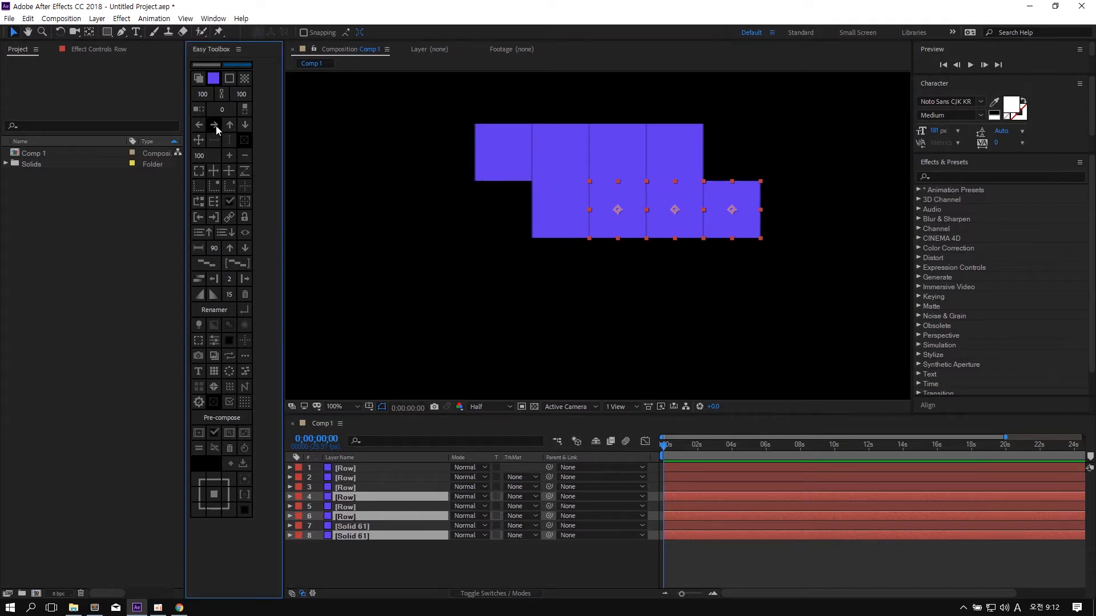
left_click(246, 125)
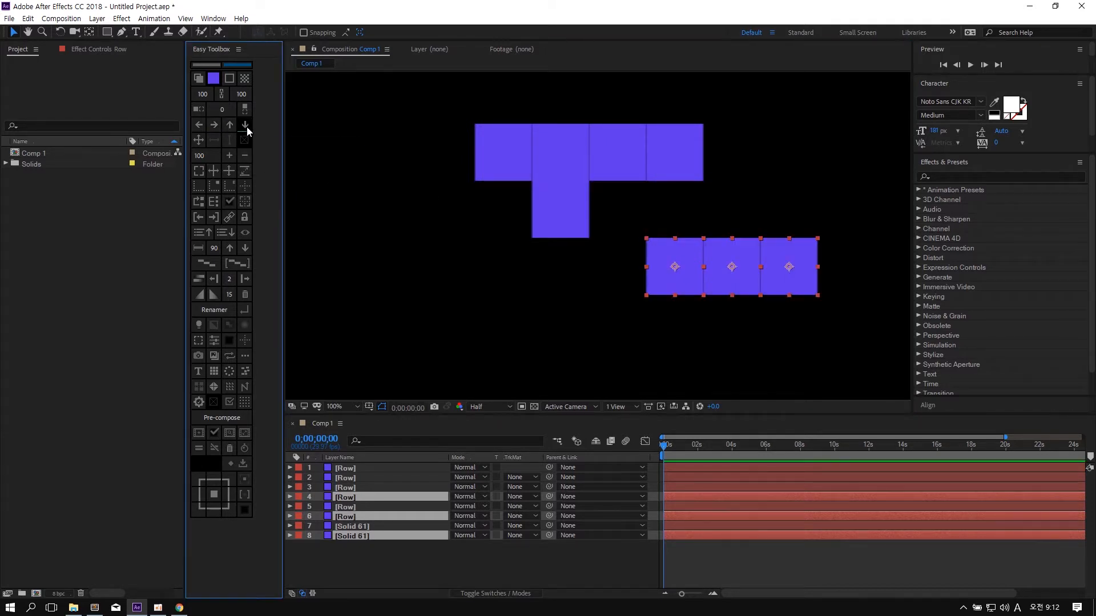
left_click(601, 214)
- Shift the upper row's rightmost solid down by its height and the lone middle solid right by its width
left_click(676, 176)
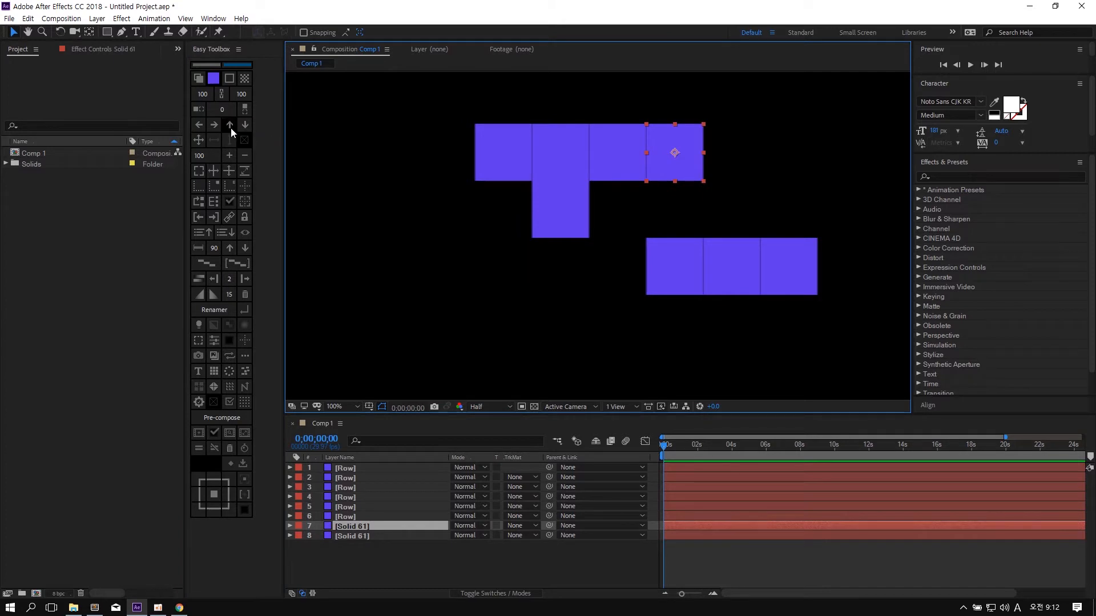
left_click(246, 125)
left_click(557, 219)
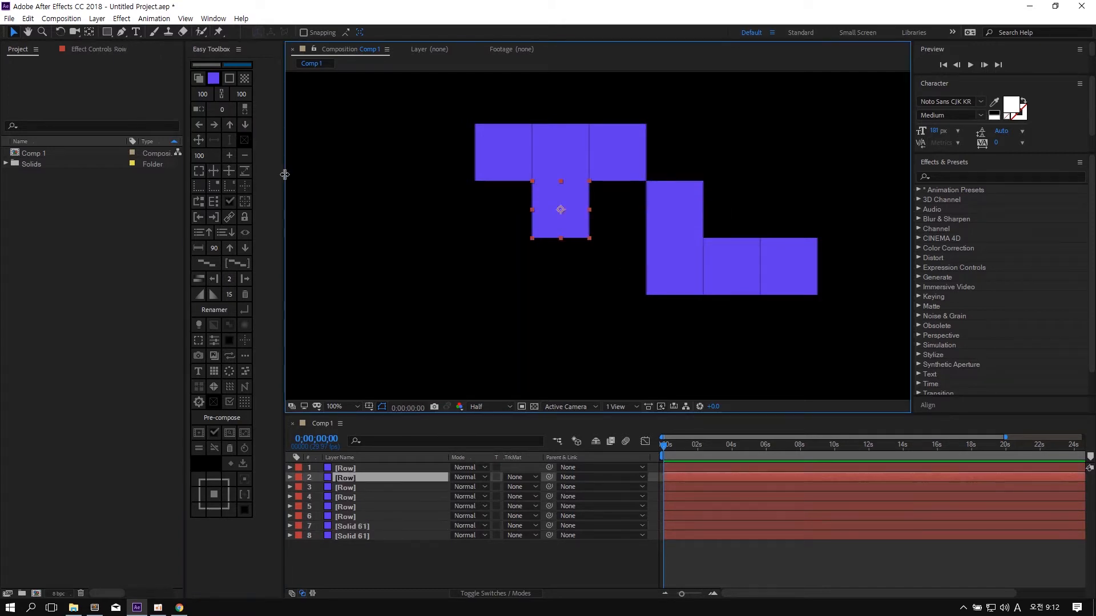
left_click(215, 125)
left_click(539, 287)
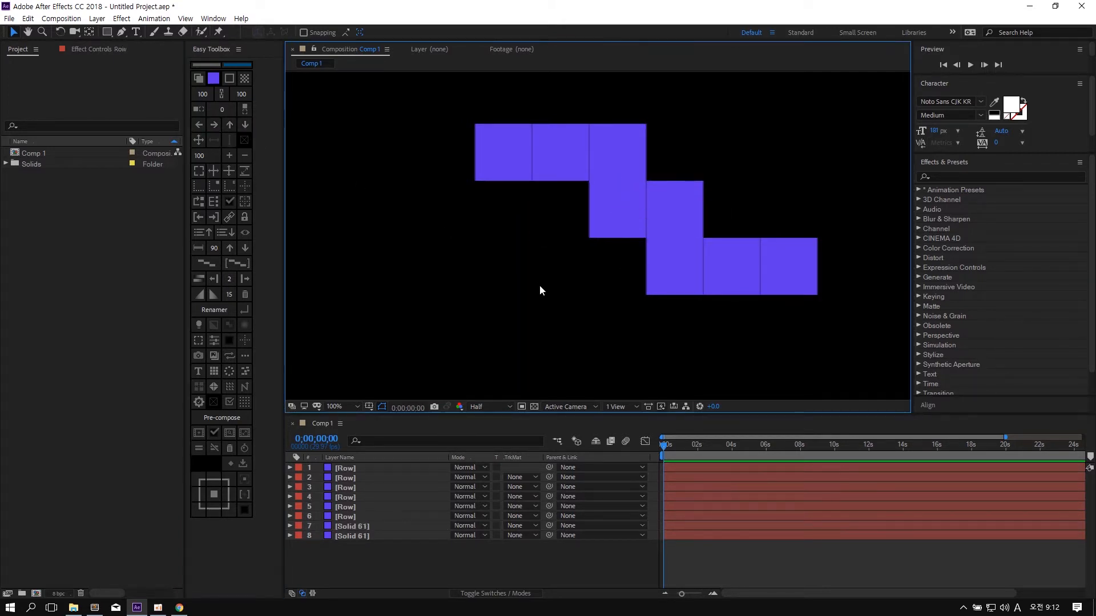
key("comma")
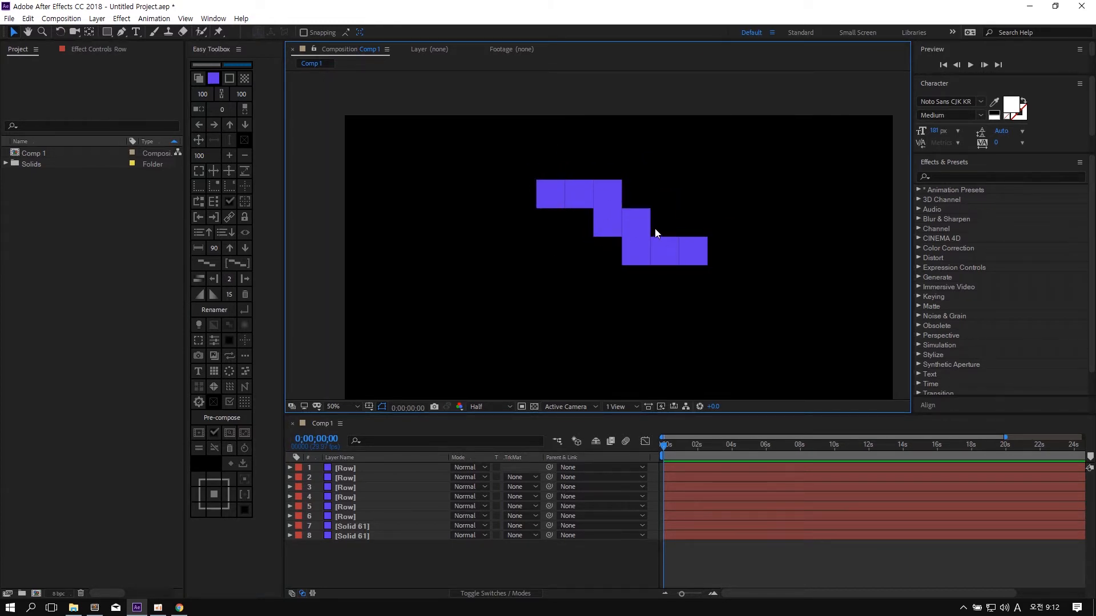
key("period")
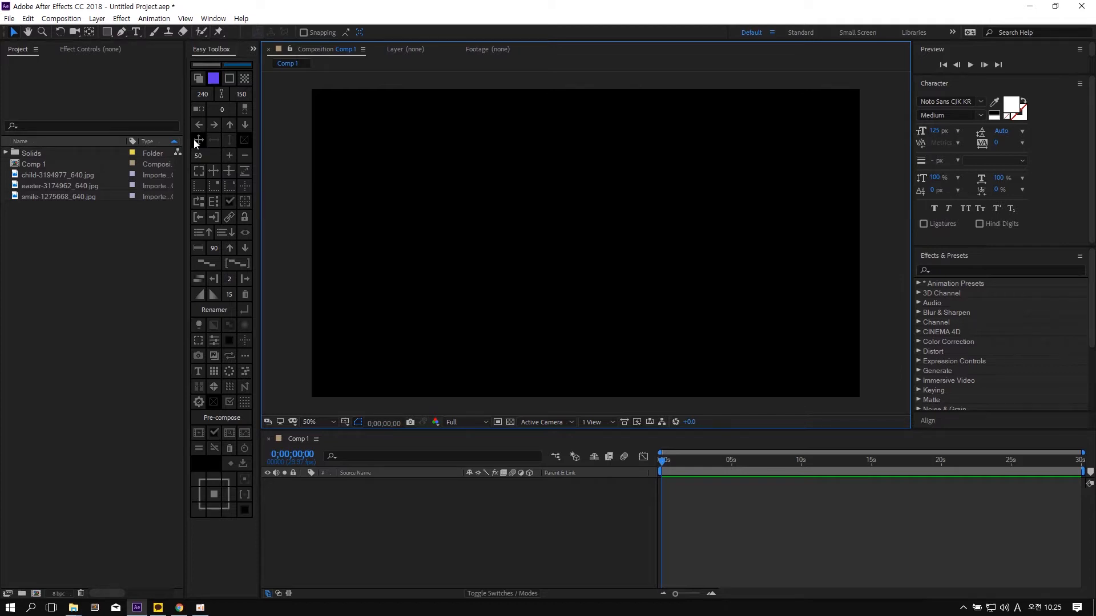
- Switch to the Motion EX toolset, fully exposed, and add the child, easter and smile JPG images to Comp 1
left_click(252, 49)
left_click(265, 60)
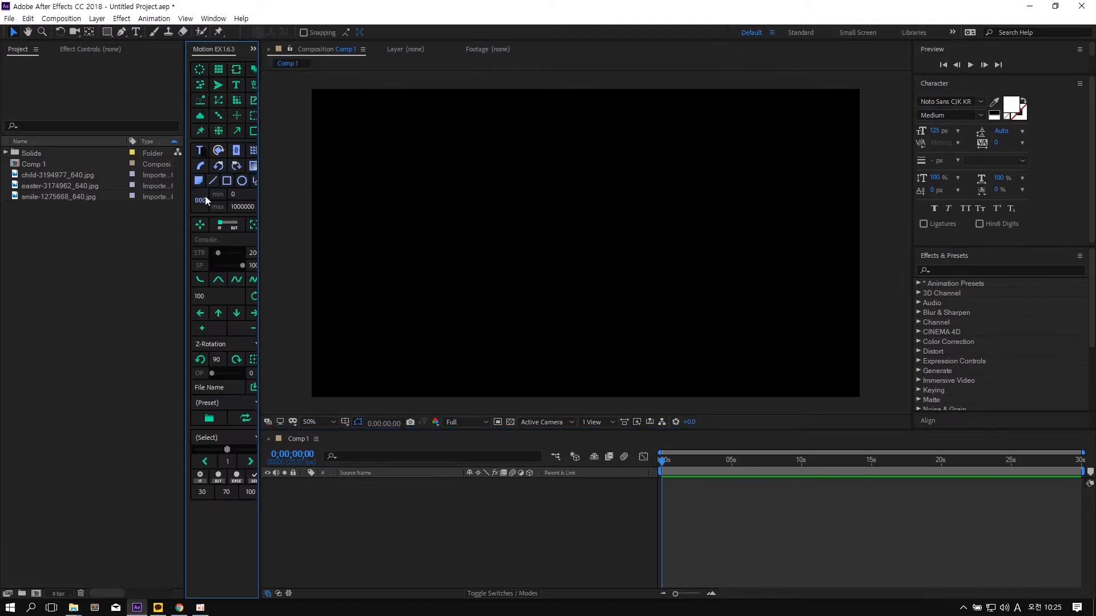
left_click_drag(62, 230, 571, 227)
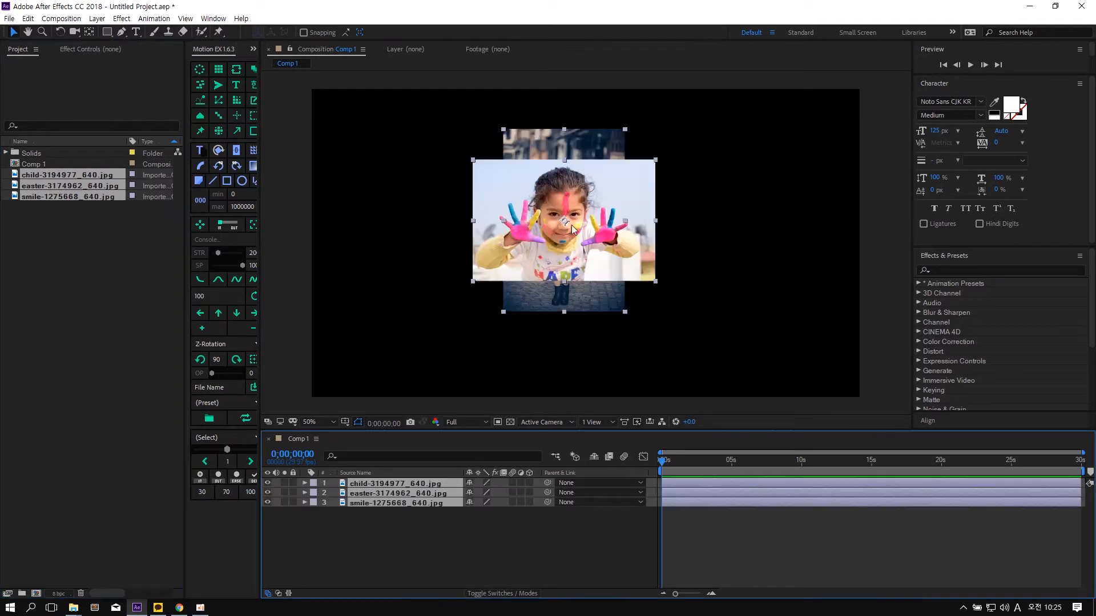
left_click(254, 225)
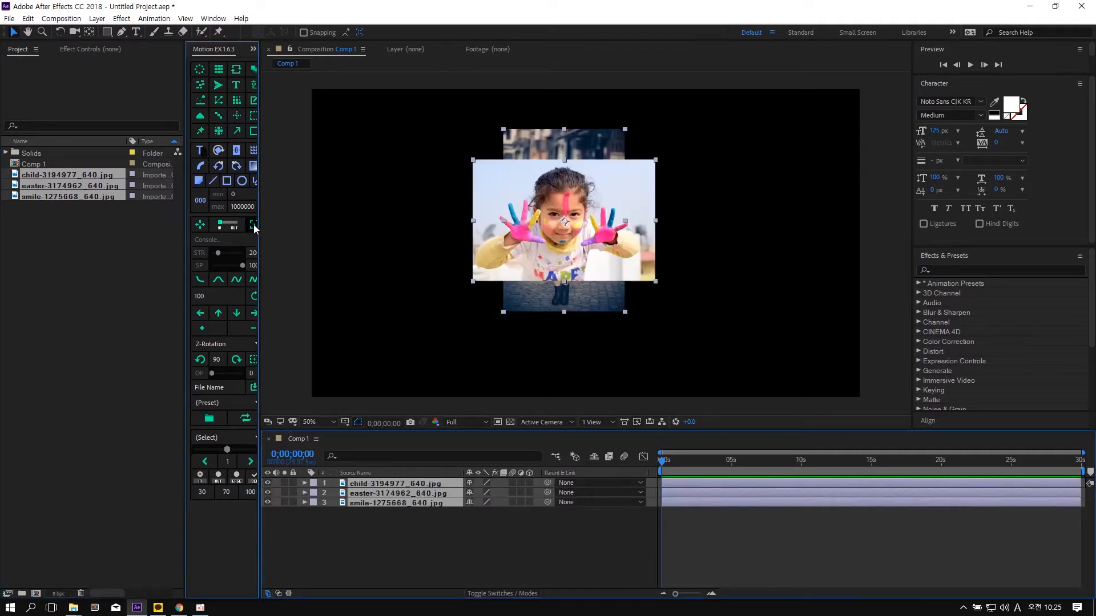
left_click_drag(260, 227, 295, 228)
left_click(409, 278)
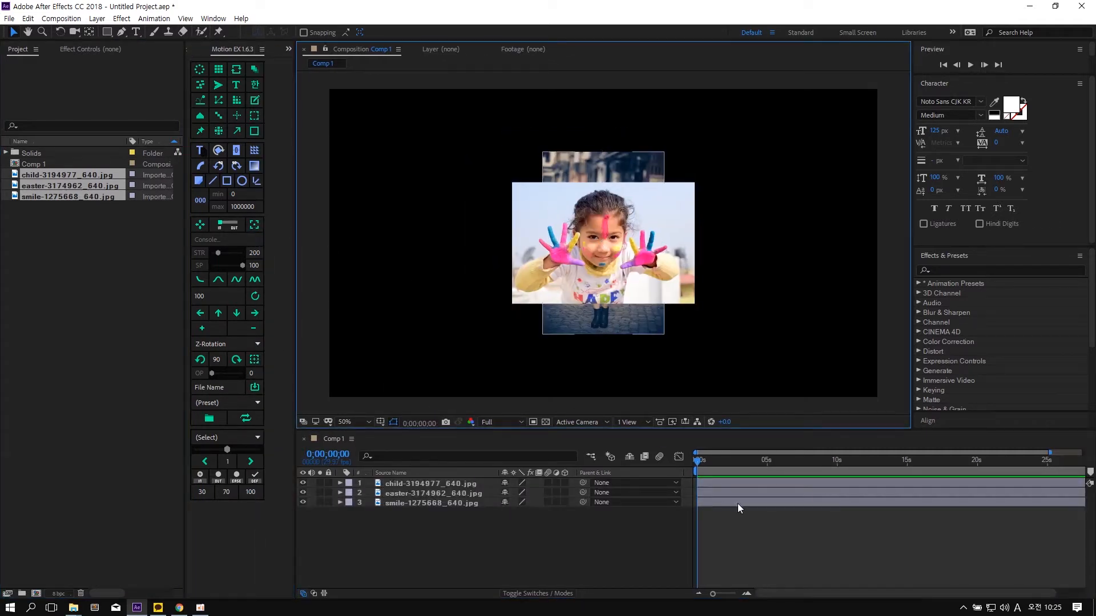
- Apply Auto_Animation to all three image layers and add the downward-direction In animation
key("ctrl+a")
left_click(199, 225)
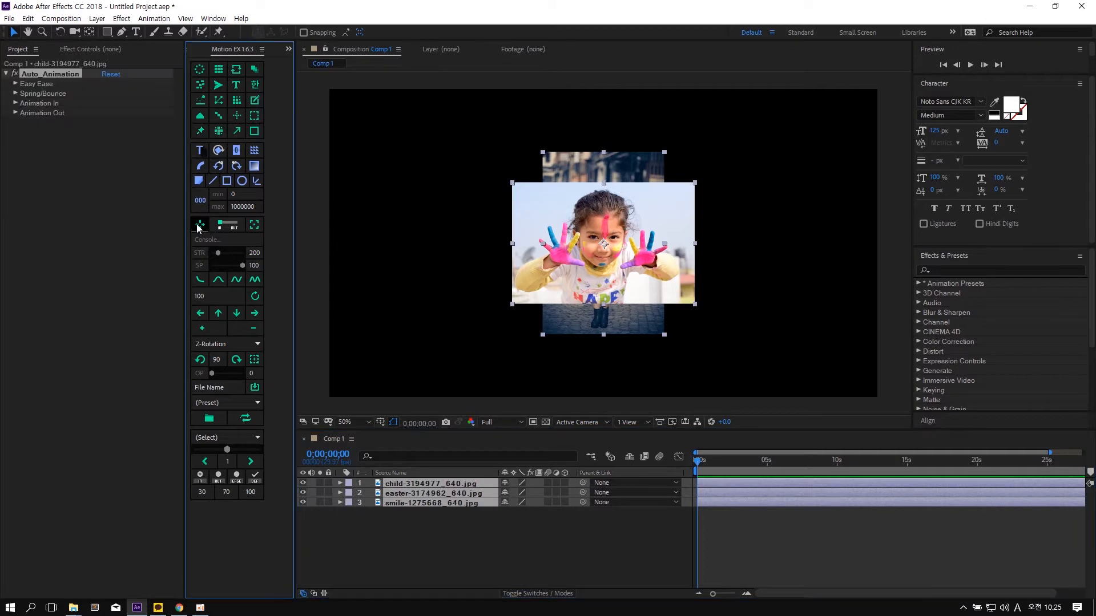
left_click(236, 313)
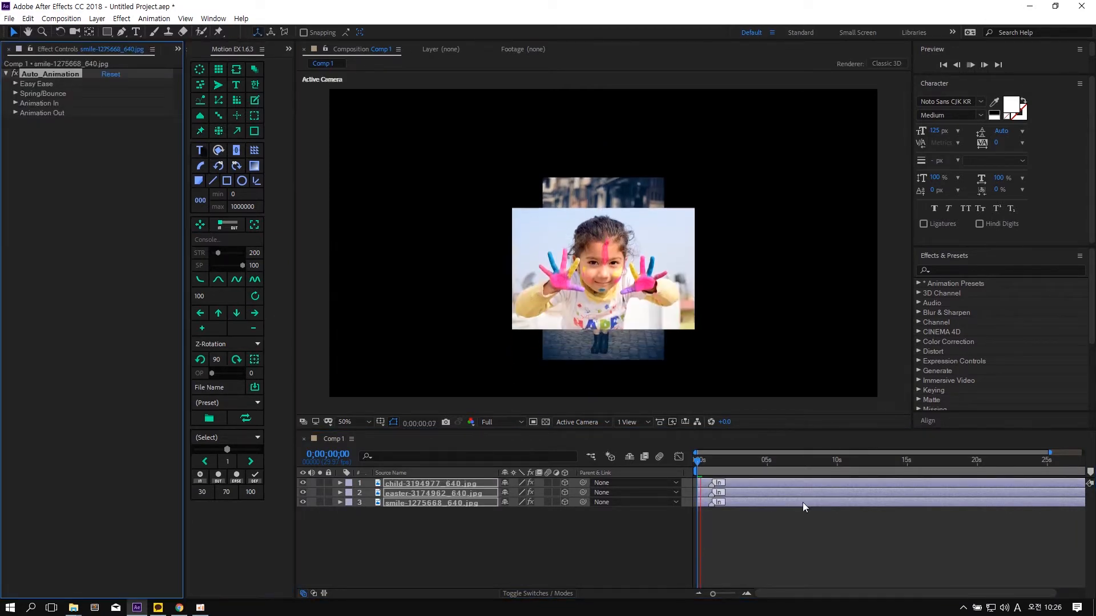
- Preview the In animation from the start, select the child image layer, and move the playhead to 0;00;03;18
key("space")
left_click(697, 463)
left_click(700, 382)
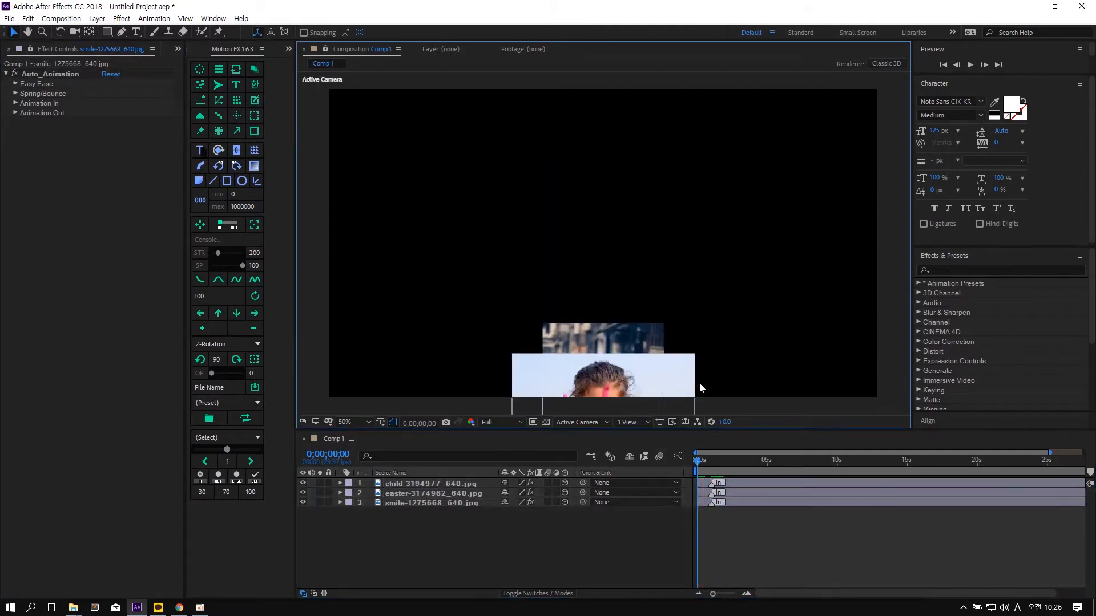
left_click(674, 389)
left_click(747, 462)
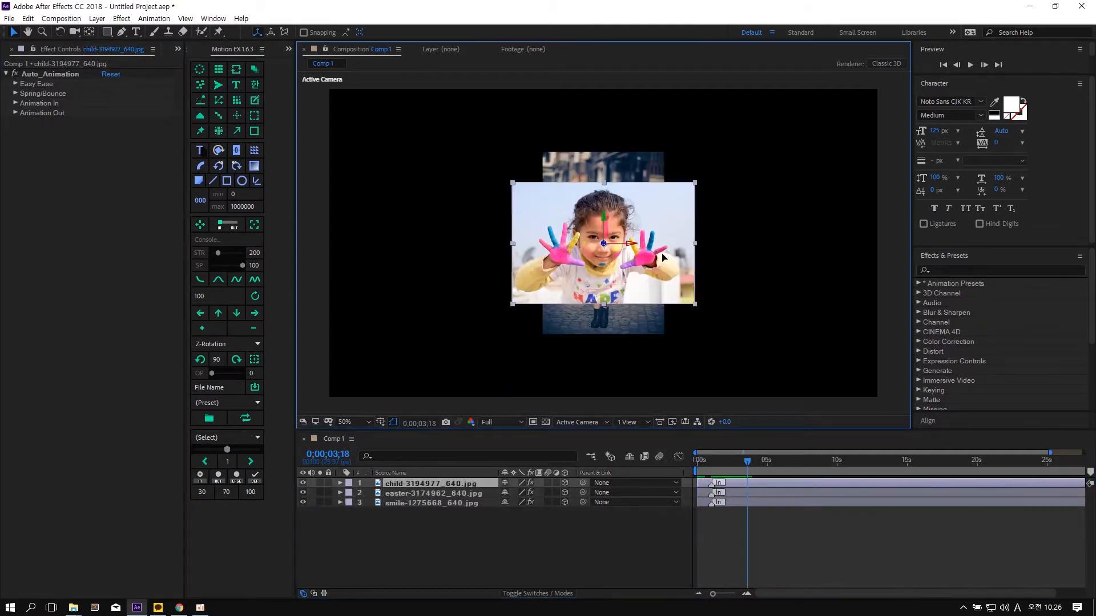
- Place the child image right and the easter image left of the smile image, and stagger the layer starts as smile, easter, child
left_click_drag(616, 262, 784, 263)
left_click_drag(576, 254, 385, 257)
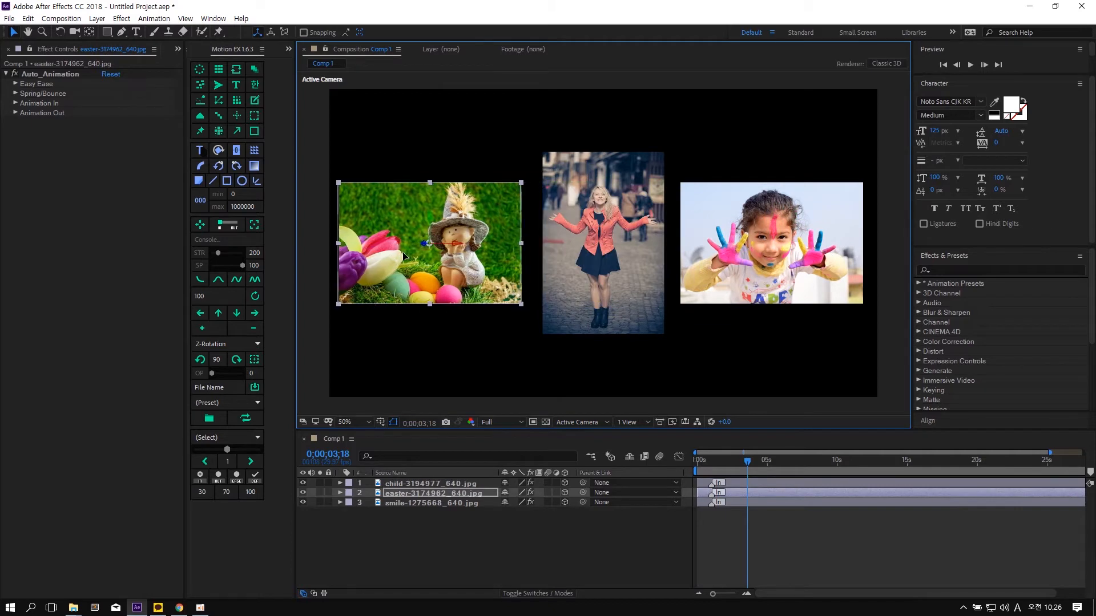
mouse_move(731, 467)
left_mouse_down()
mouse_move(703, 465)
mouse_move(727, 463)
mouse_move(740, 493)
mouse_move(744, 484)
mouse_move(715, 470)
mouse_move(734, 472)
mouse_move(697, 472)
mouse_move(775, 467)
mouse_move(737, 465)
left_mouse_up()
left_click(737, 484)
left_click(668, 365)
- Create size-matched matte layers for all three image layers with Easy Toolbox
key("ctrl+a")
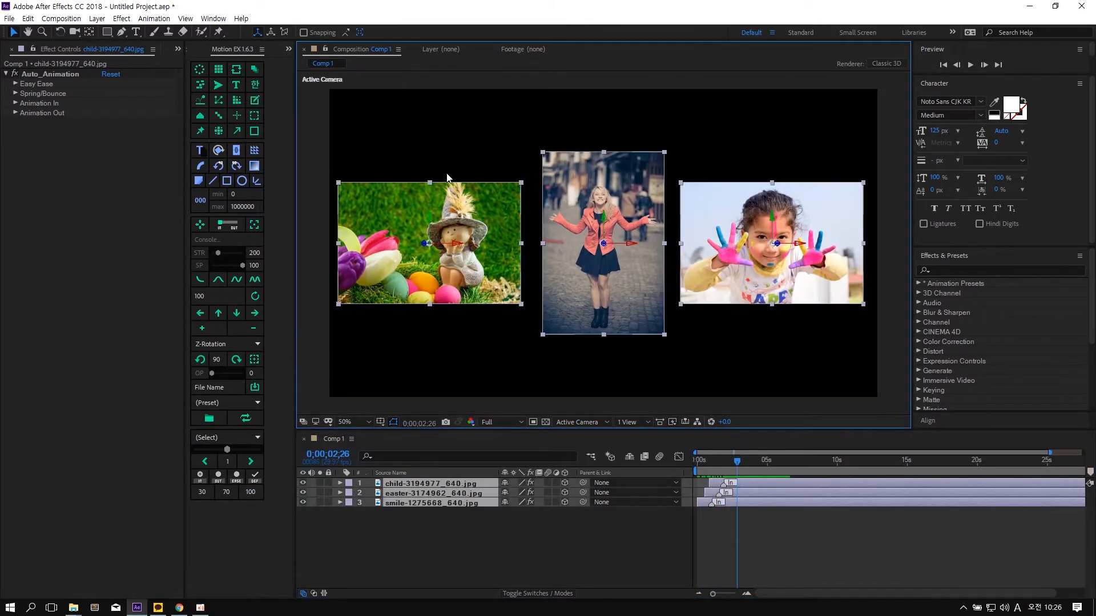
left_click(288, 49)
left_click(300, 64)
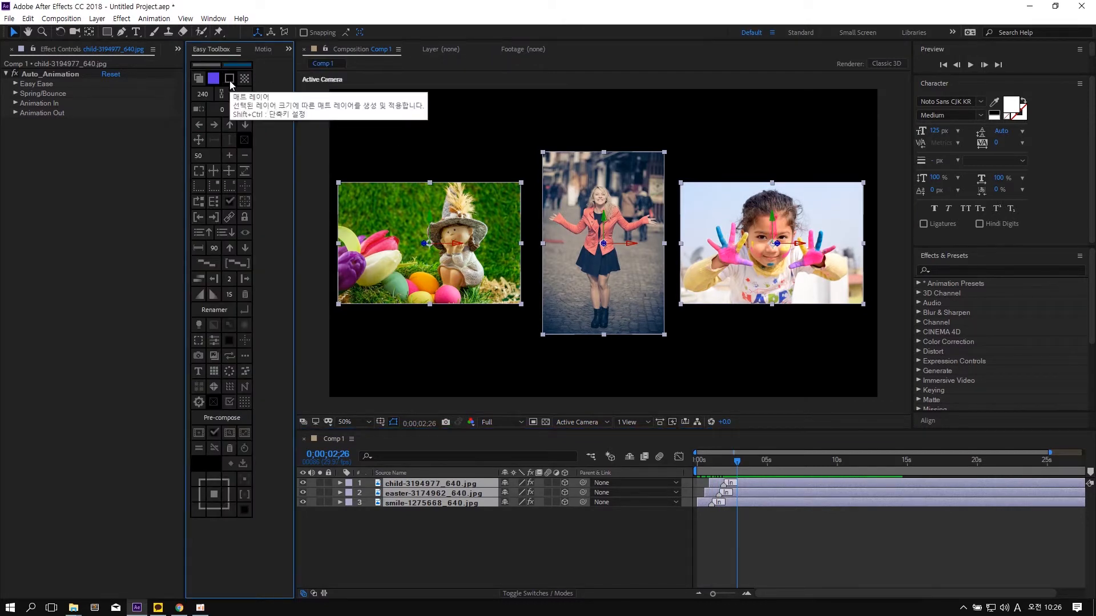
left_click(229, 80)
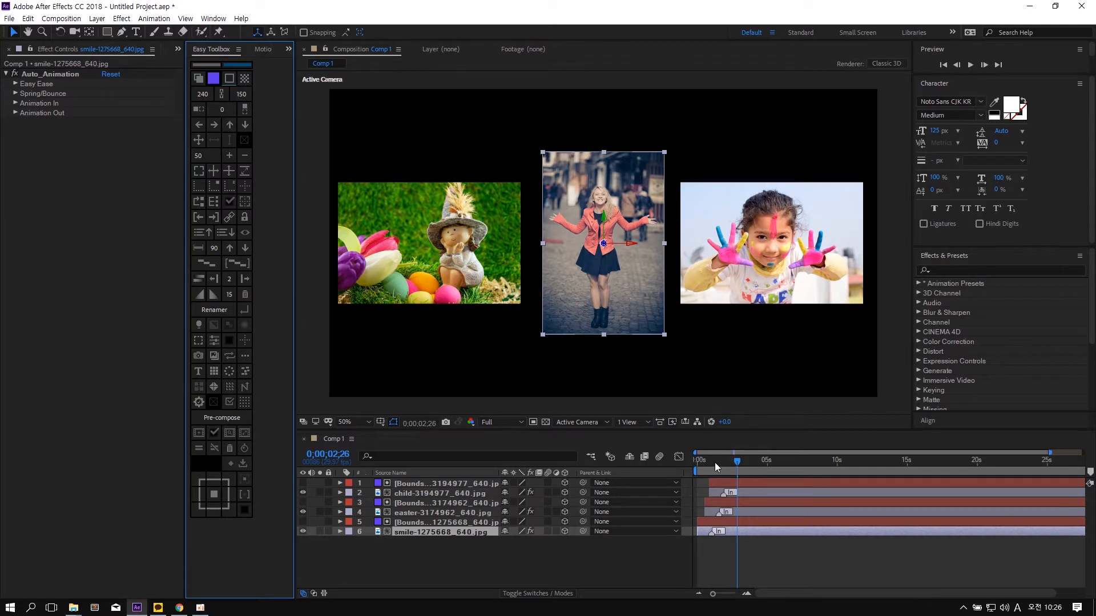
- Preview the matted In animation and return the playhead to 0;00;00;00
mouse_move(715, 462)
left_mouse_down()
mouse_move(692, 460)
mouse_move(722, 460)
mouse_move(708, 463)
left_mouse_up()
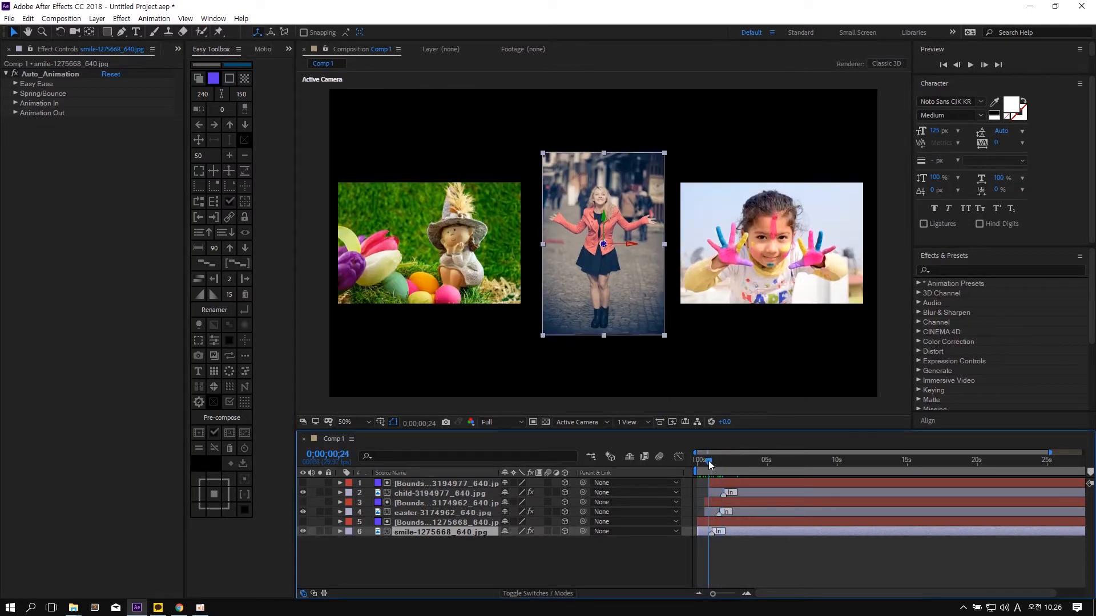
key("space")
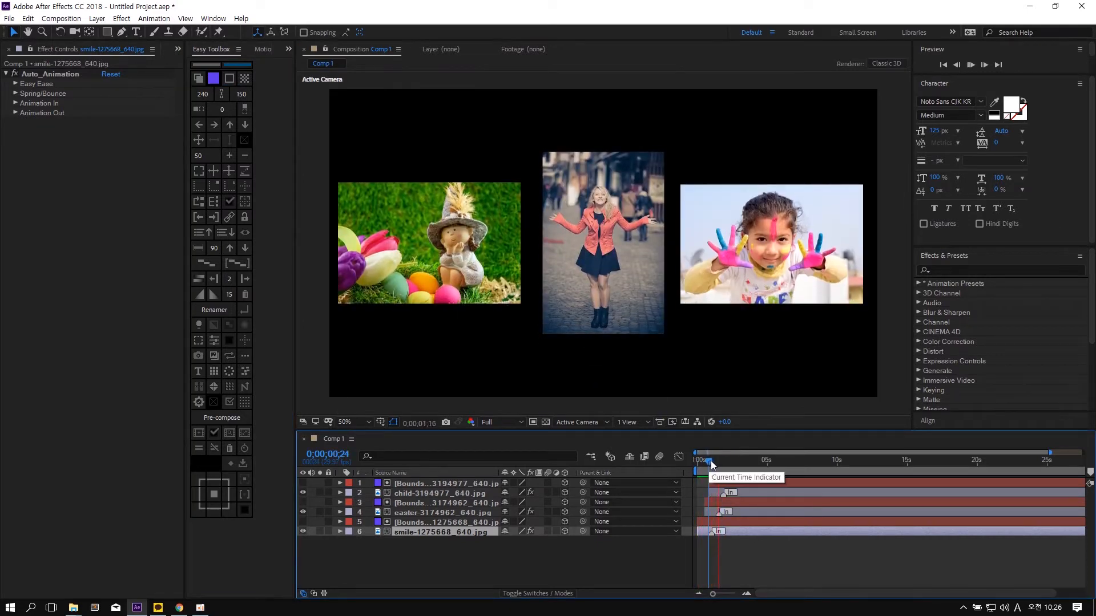
left_click(731, 480)
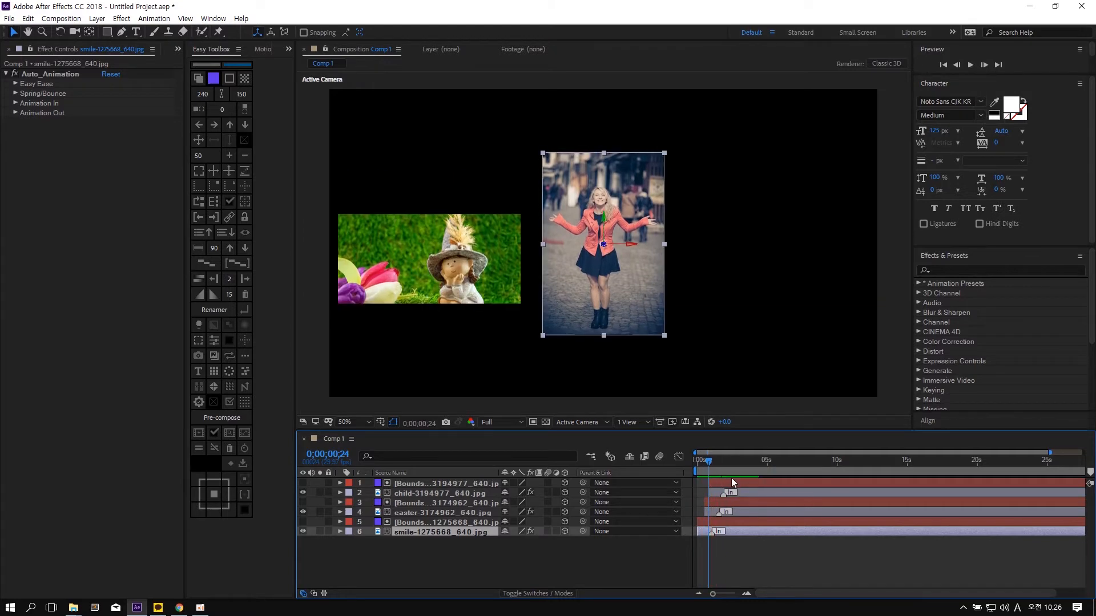
left_click_drag(711, 461, 694, 478)
left_click(665, 389)
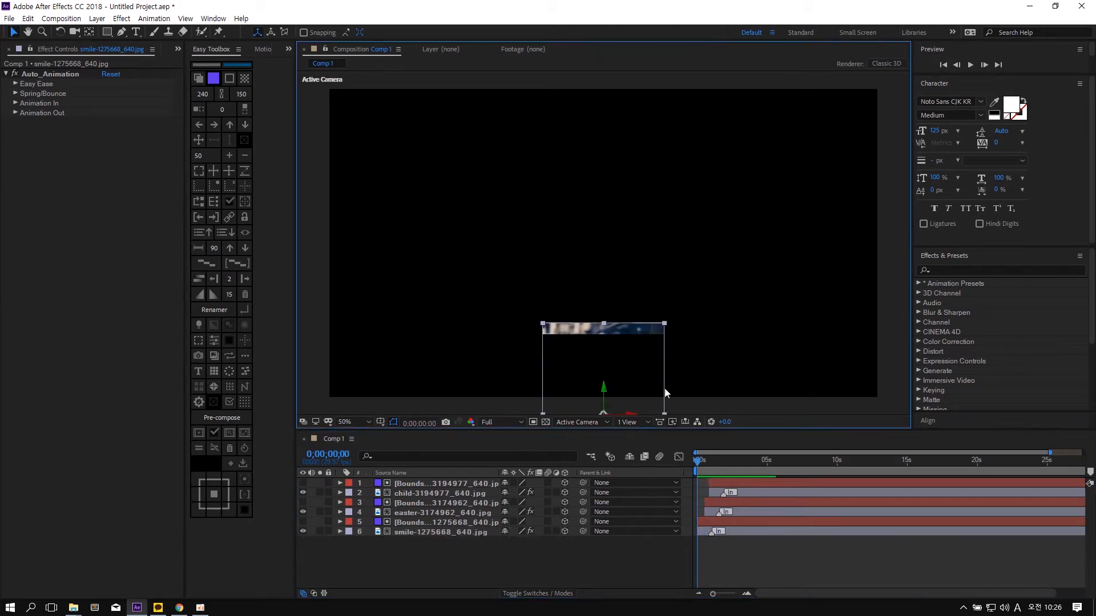
left_click(664, 393)
- Place Motion EX in its own panel beside Easy Toolbox, and replay the matted animation before moving the playhead to 0;00;02;05
left_click_drag(263, 50, 294, 103)
left_click_drag(240, 132, 367, 148)
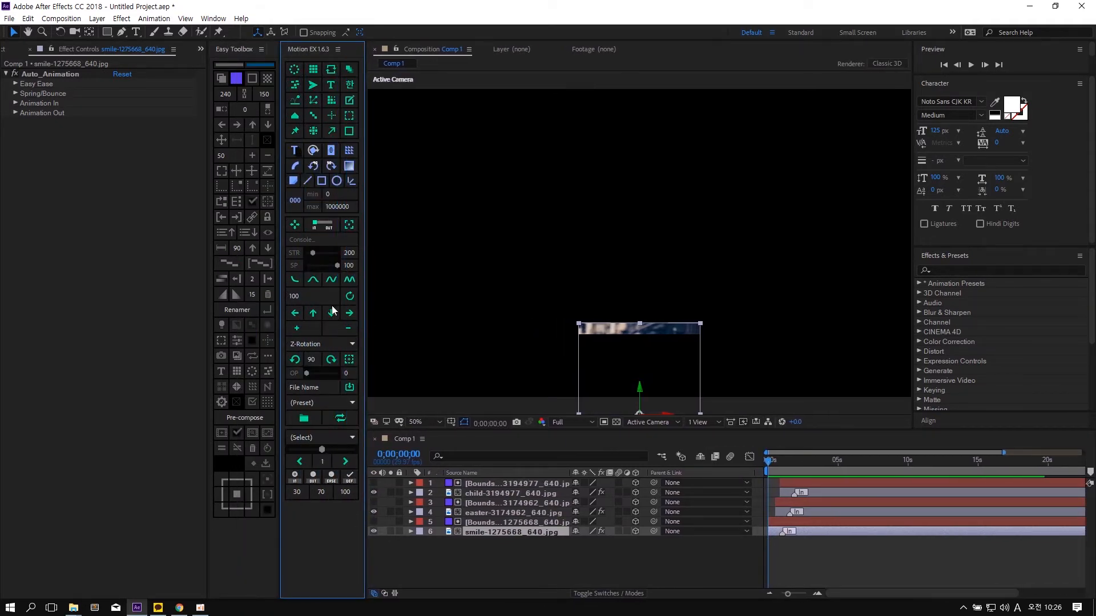
key("space")
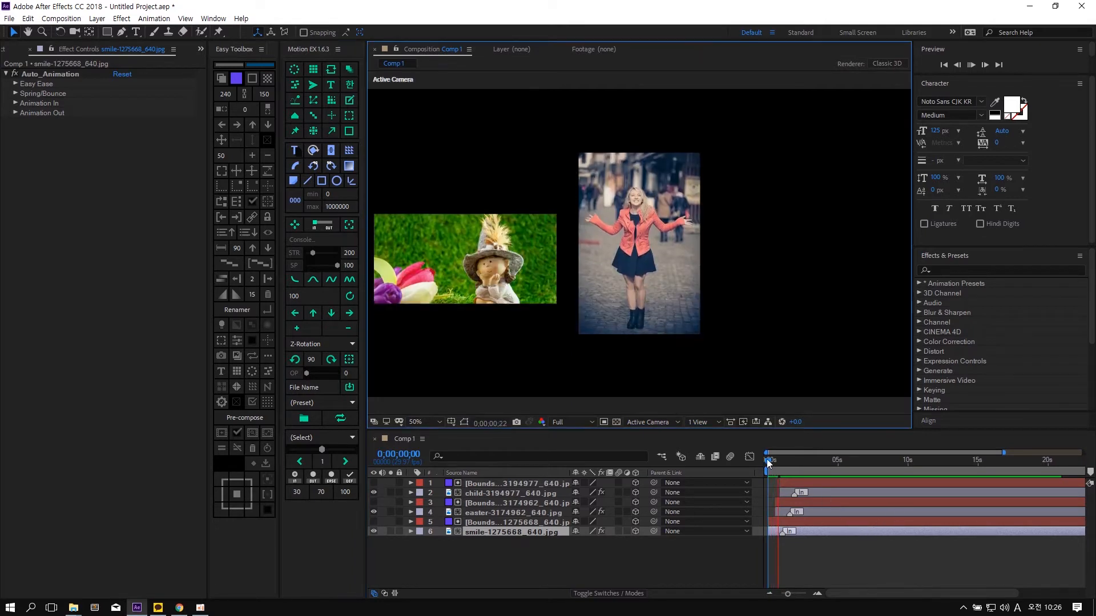
left_click_drag(785, 463, 806, 462)
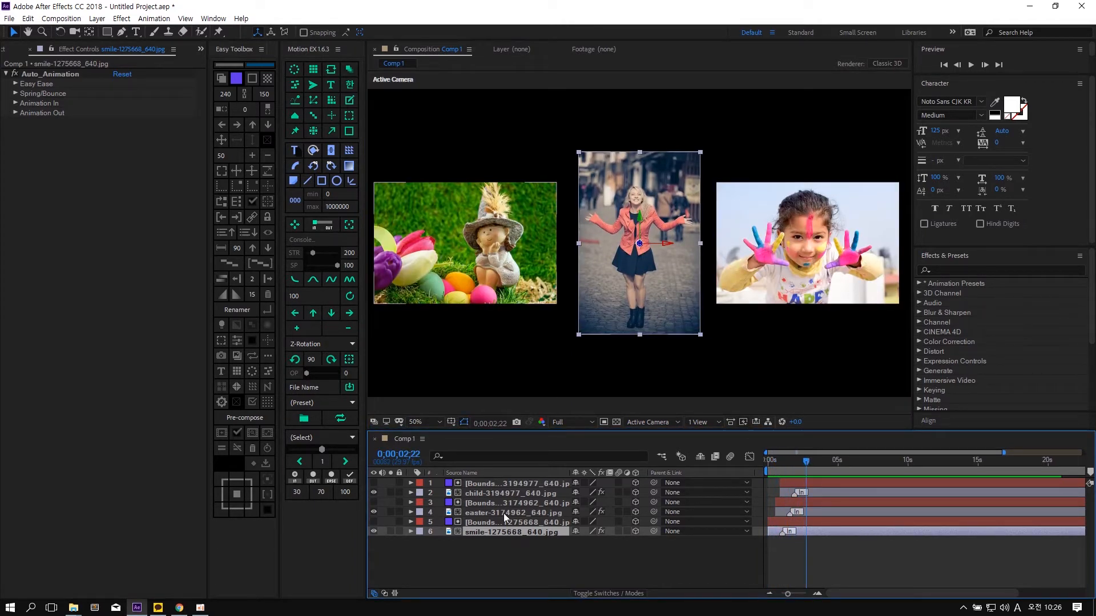
left_click_drag(771, 461, 798, 462)
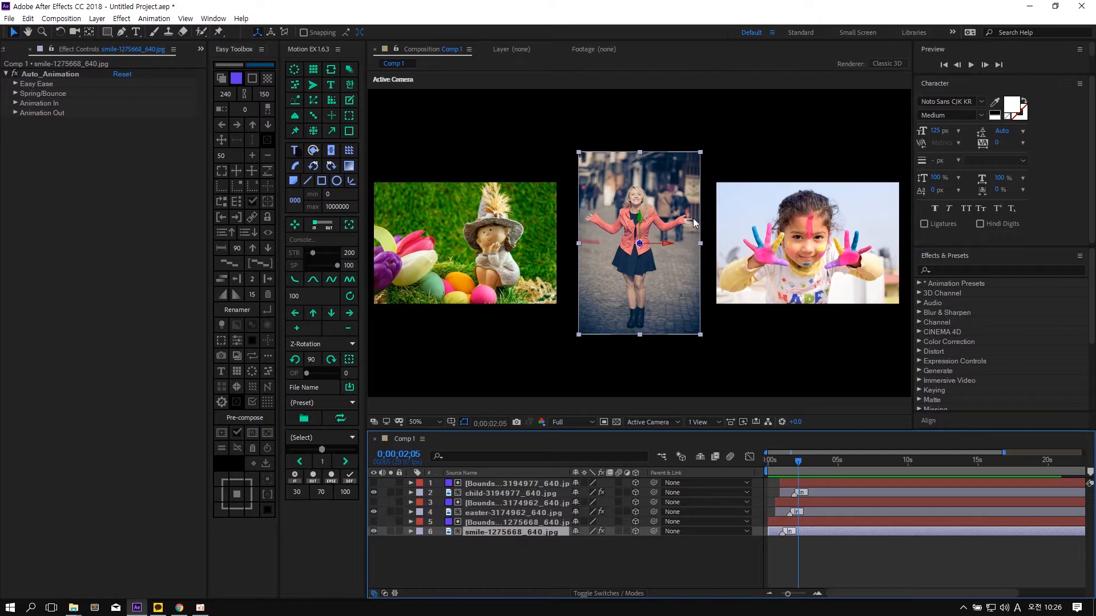
- Try moving the smile image slightly downward and undo the change
left_click_drag(633, 307, 641, 332)
key("ctrl+z")
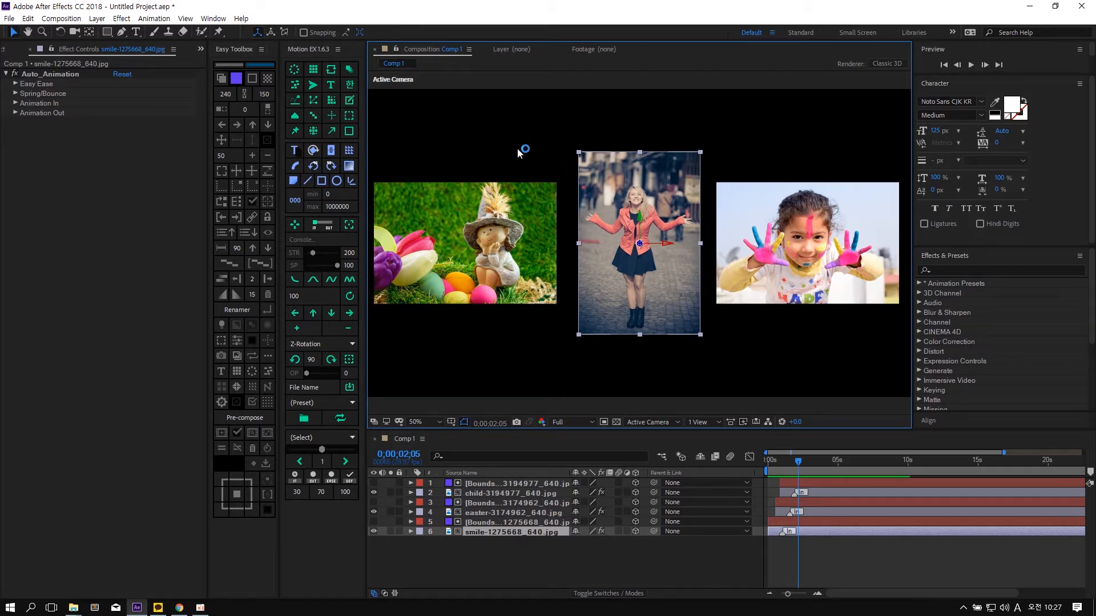
- Select the three bounds matte layers and increase only their height with Easy Toolbox, in three increments of 50
left_click(498, 522)
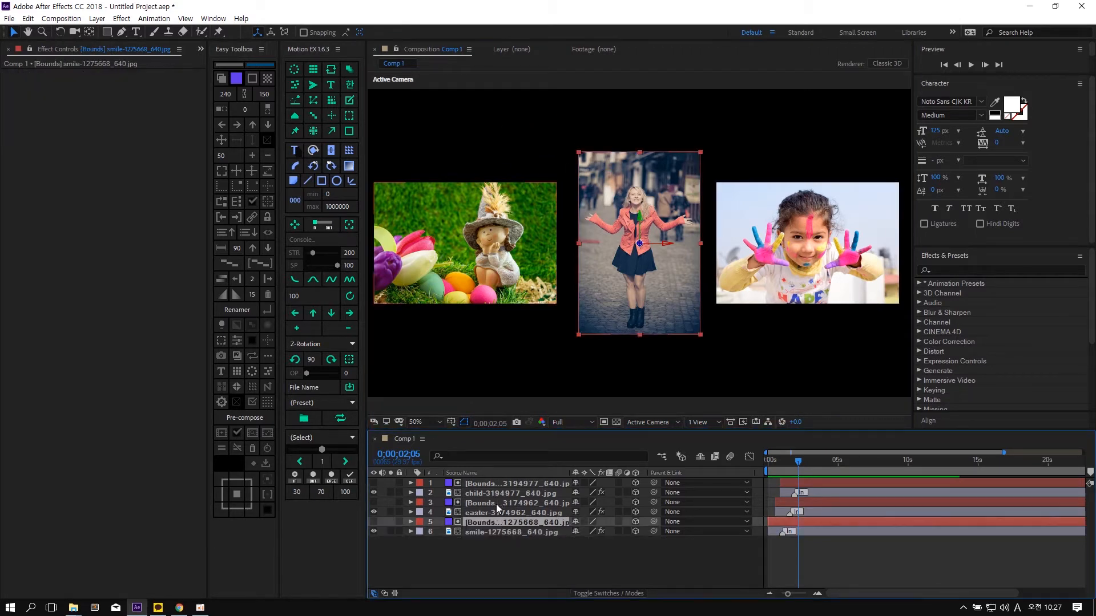
left_click(494, 503, "ctrl")
left_click(491, 483, "ctrl")
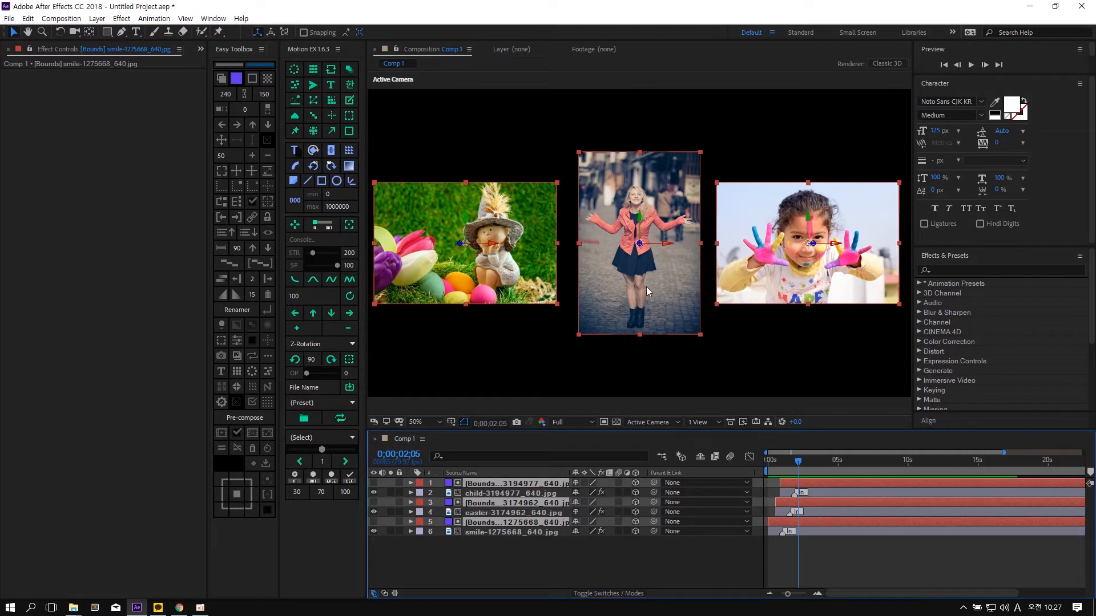
key("s")
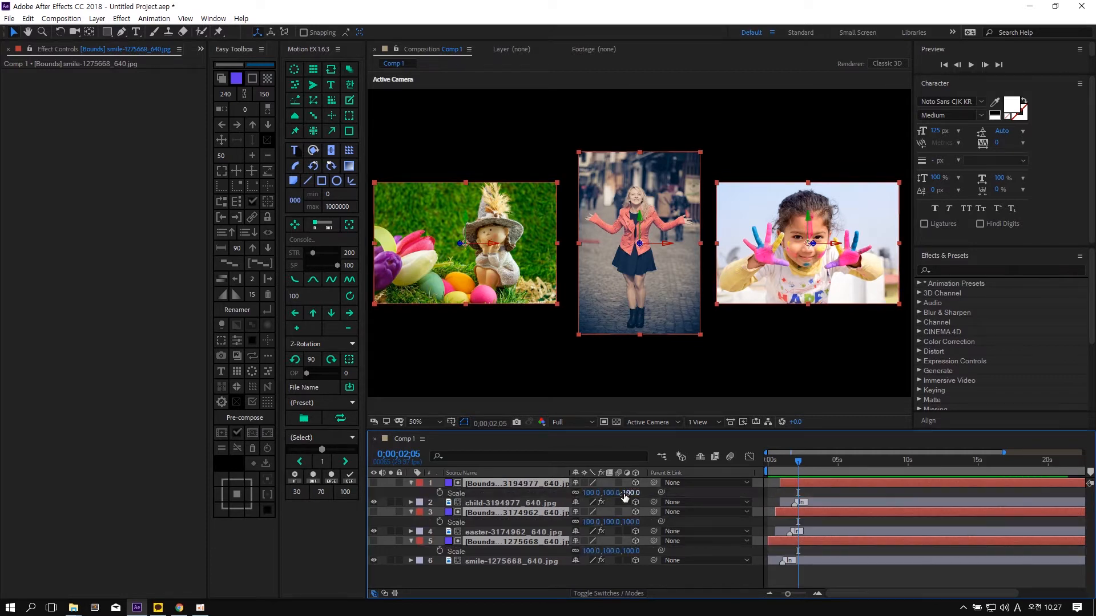
key("s")
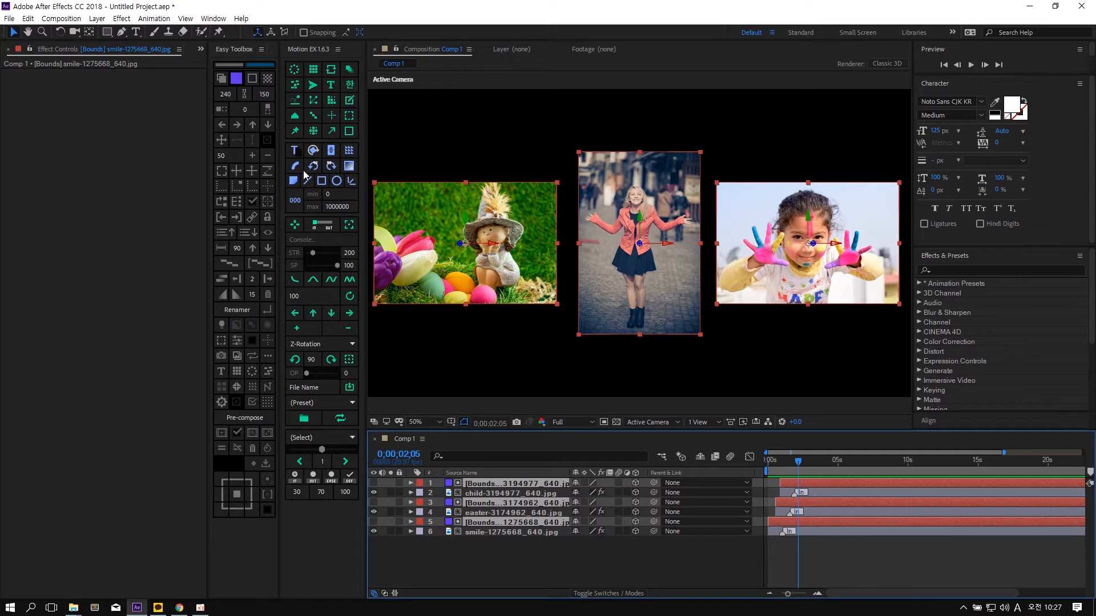
left_click(249, 141)
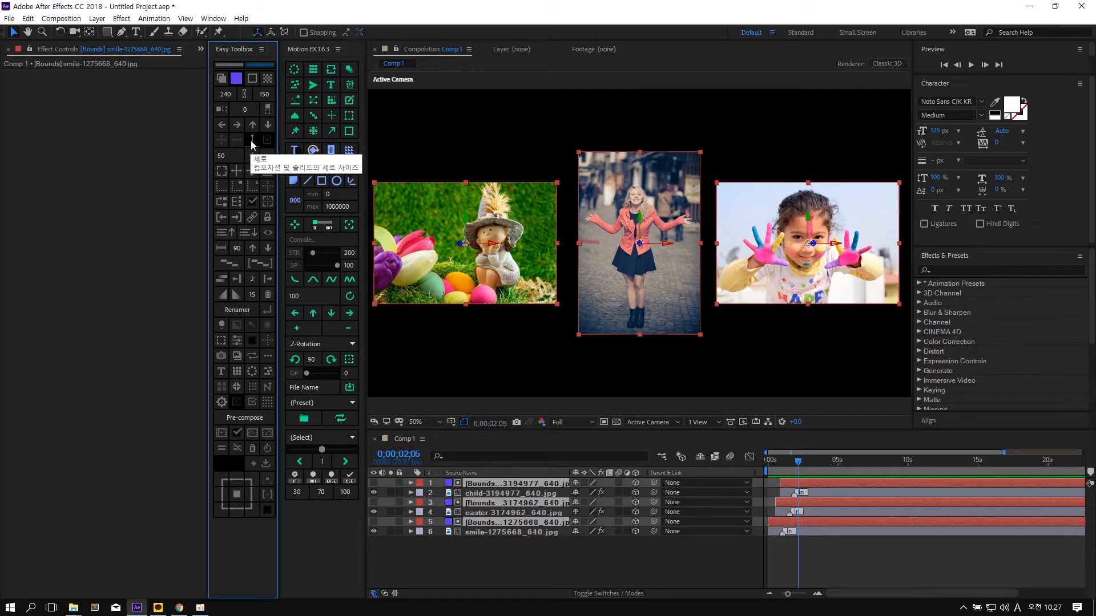
left_click(226, 155)
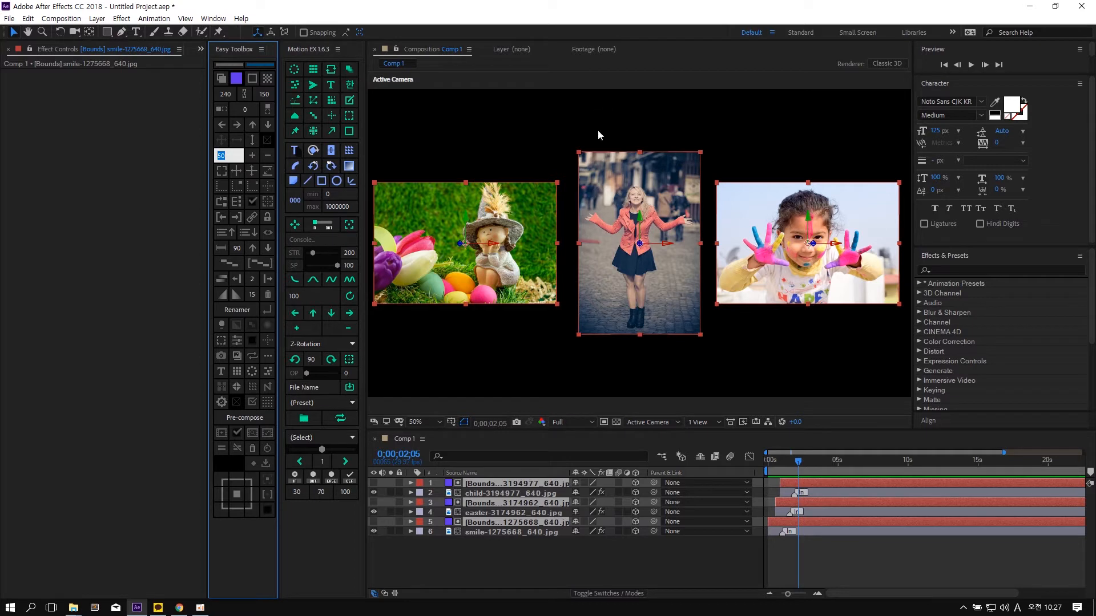
left_click(252, 156)
left_click(253, 160)
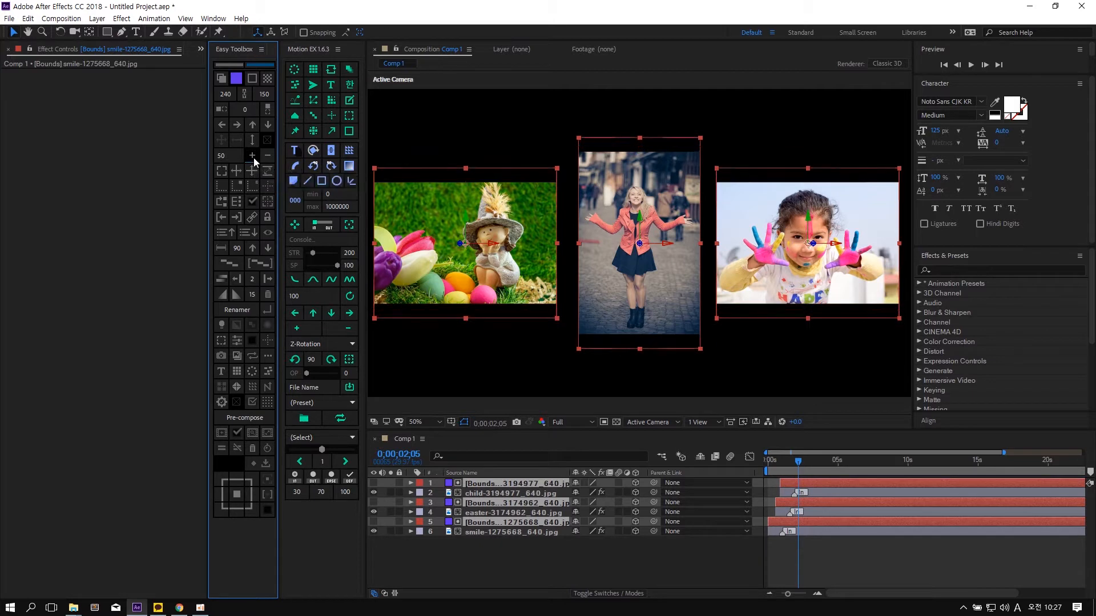
left_click(254, 161)
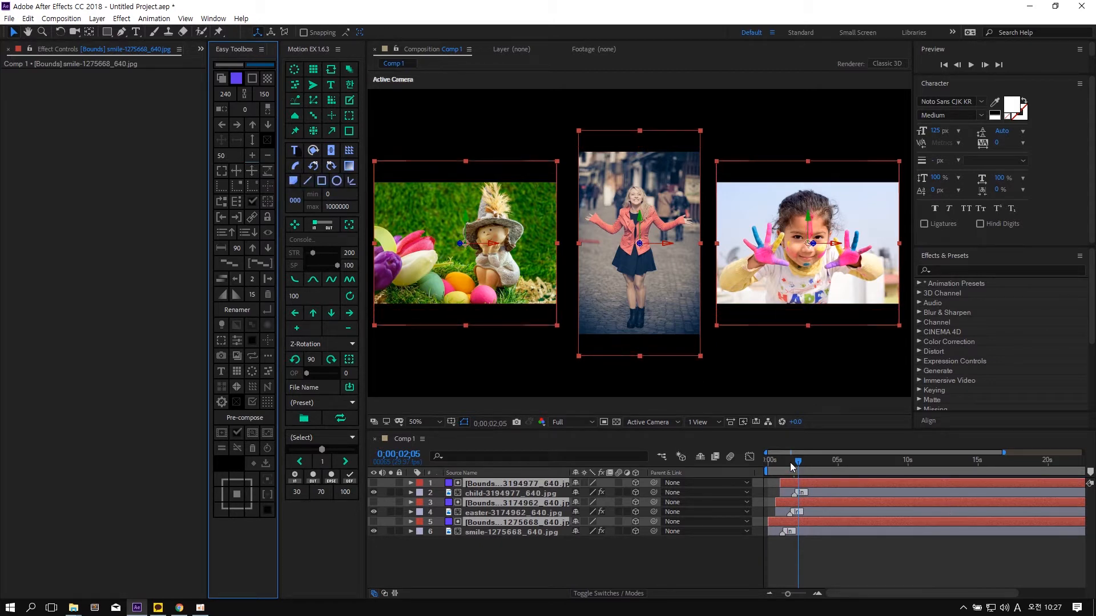
- Select the three image layers, set the Motion EX speed (SP) to 55, and preview the animation
left_click(496, 493)
left_click(485, 512, "ctrl")
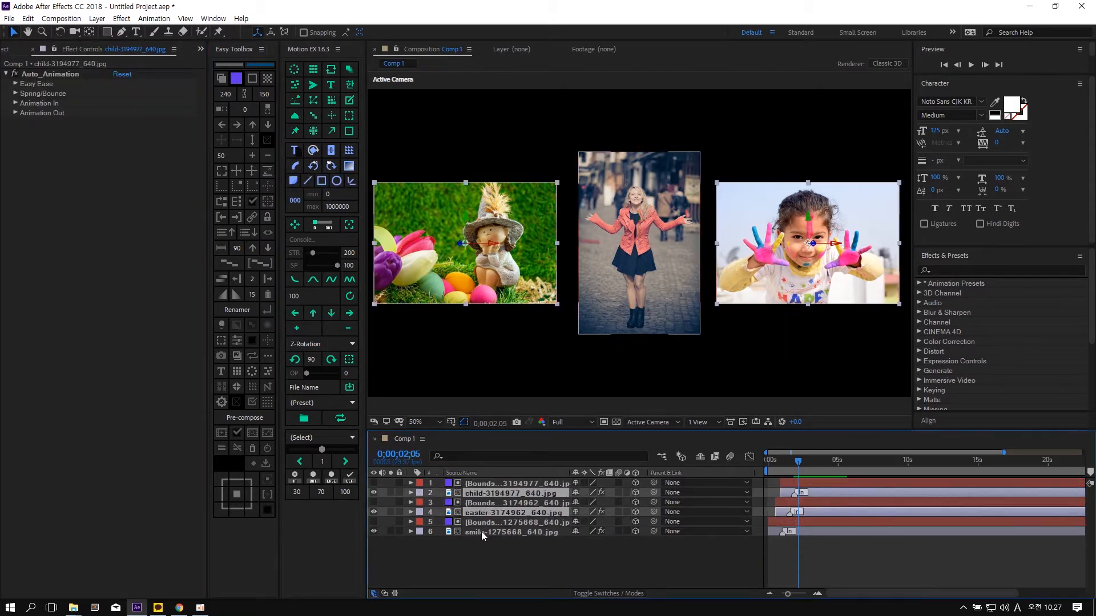
left_click(481, 532, "ctrl")
left_click_drag(798, 461, 774, 463)
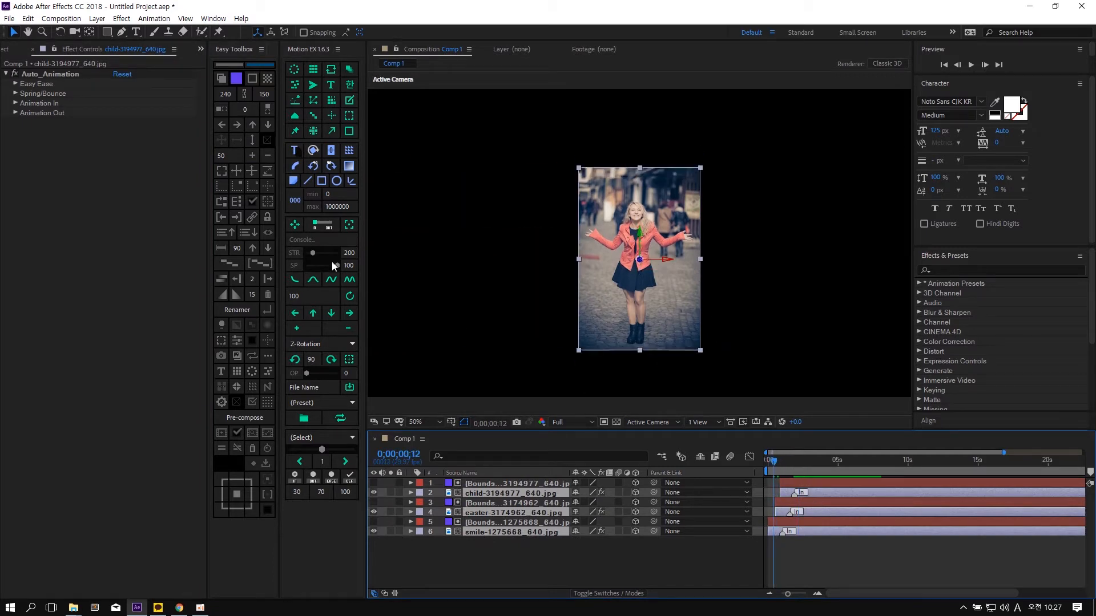
left_click_drag(338, 266, 324, 268)
key("space")
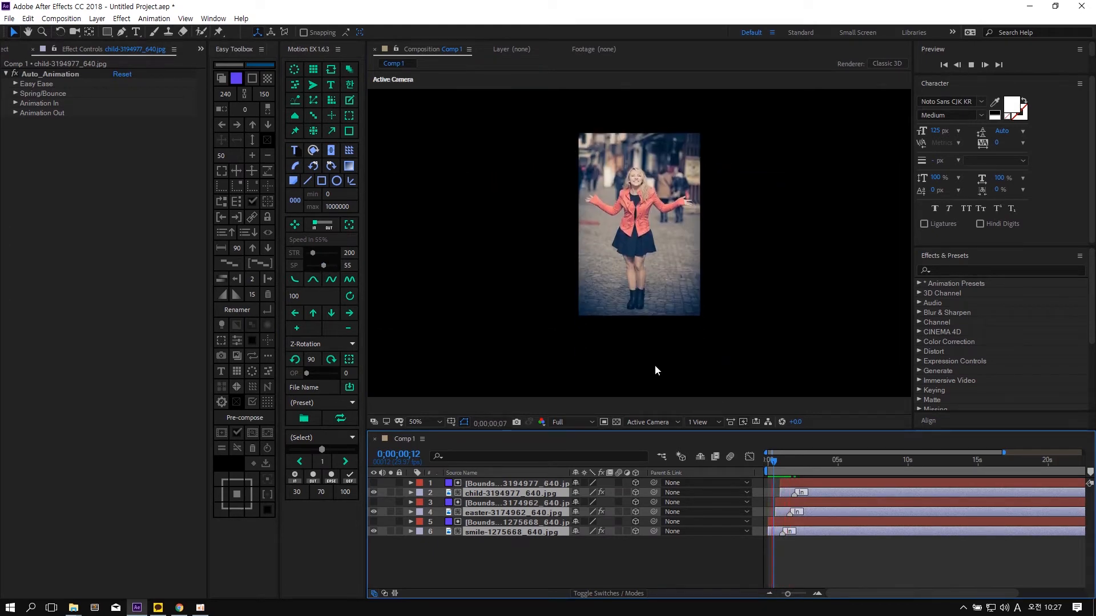
- Examine the animation with the transparency grid shown, hide the grid again, and move the playhead to 0;00;01;27
left_click_drag(777, 460, 790, 461)
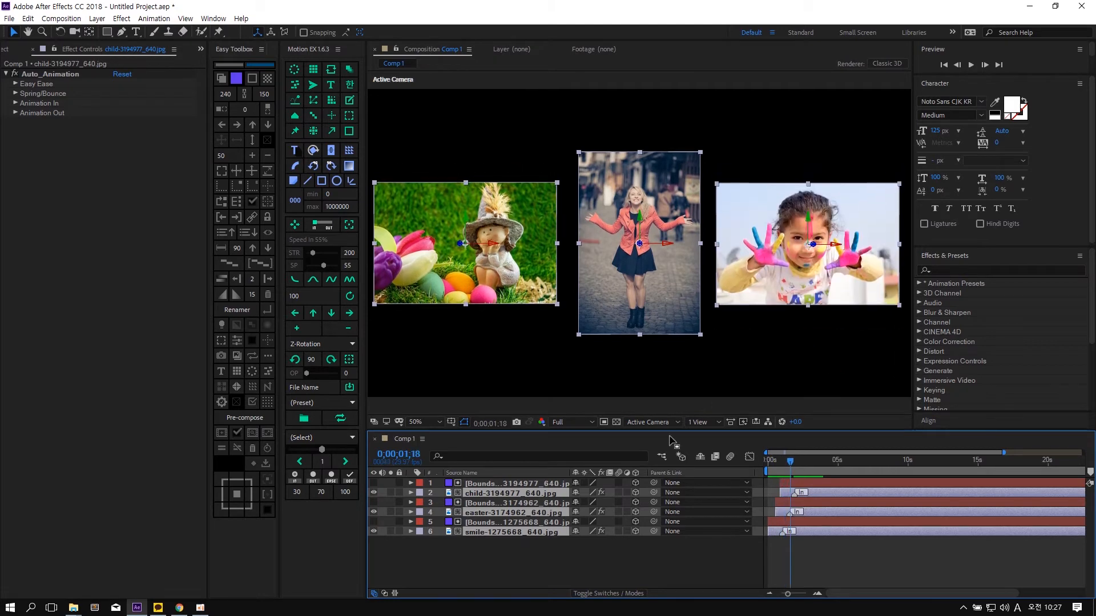
left_click(616, 422)
key("space")
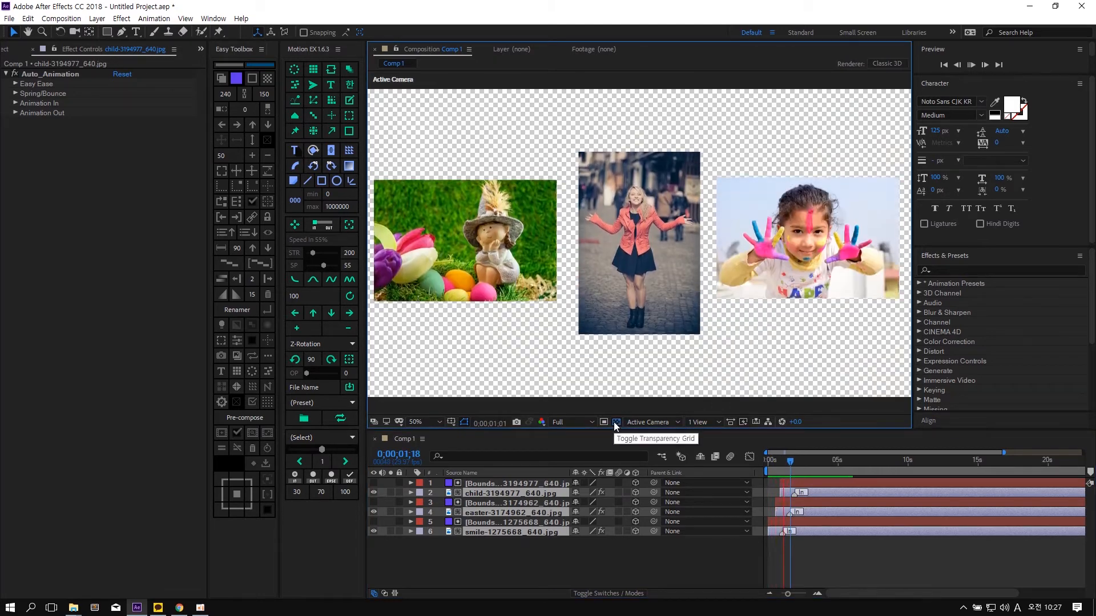
left_click(614, 422)
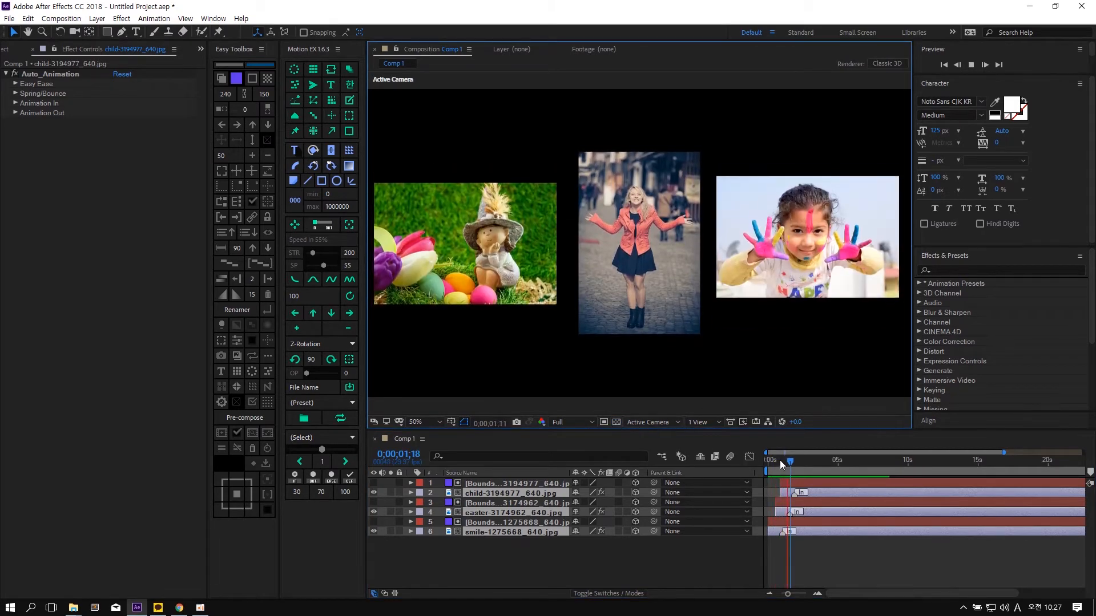
left_click_drag(779, 460, 795, 463)
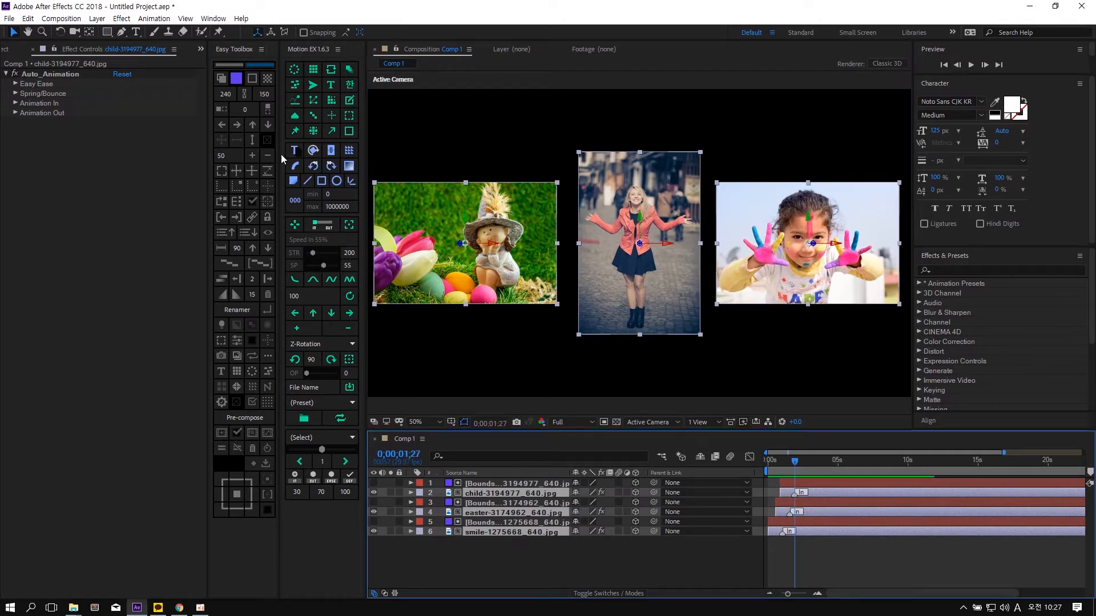
- Select the three bounds mattes and enlarge both their width and height with Easy Toolbox, in six increments of 50
left_click(490, 485)
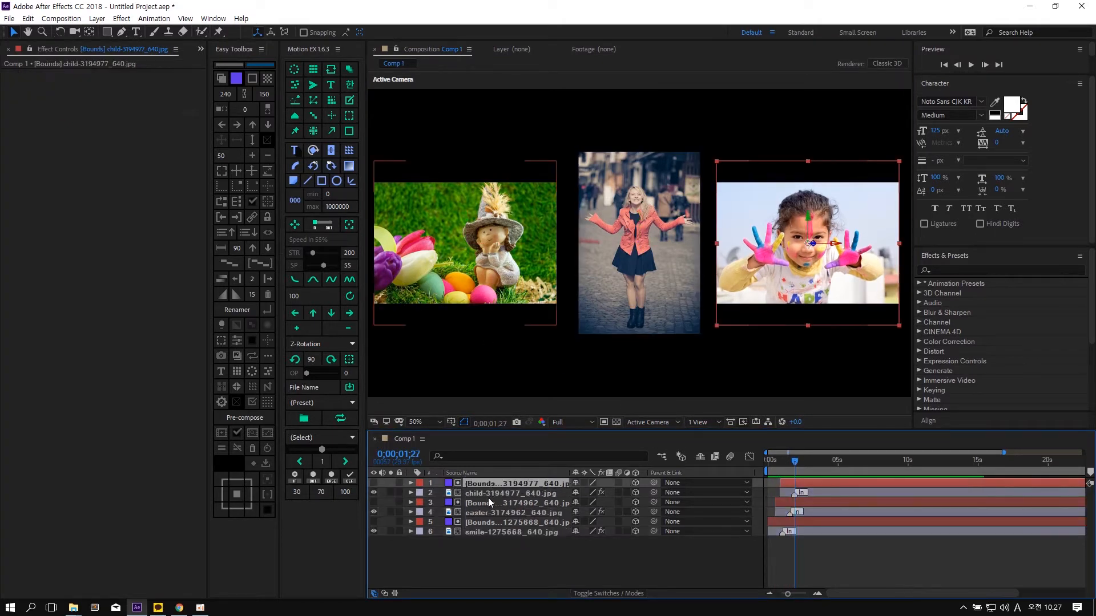
left_click(488, 503, "ctrl")
left_click(482, 520, "ctrl")
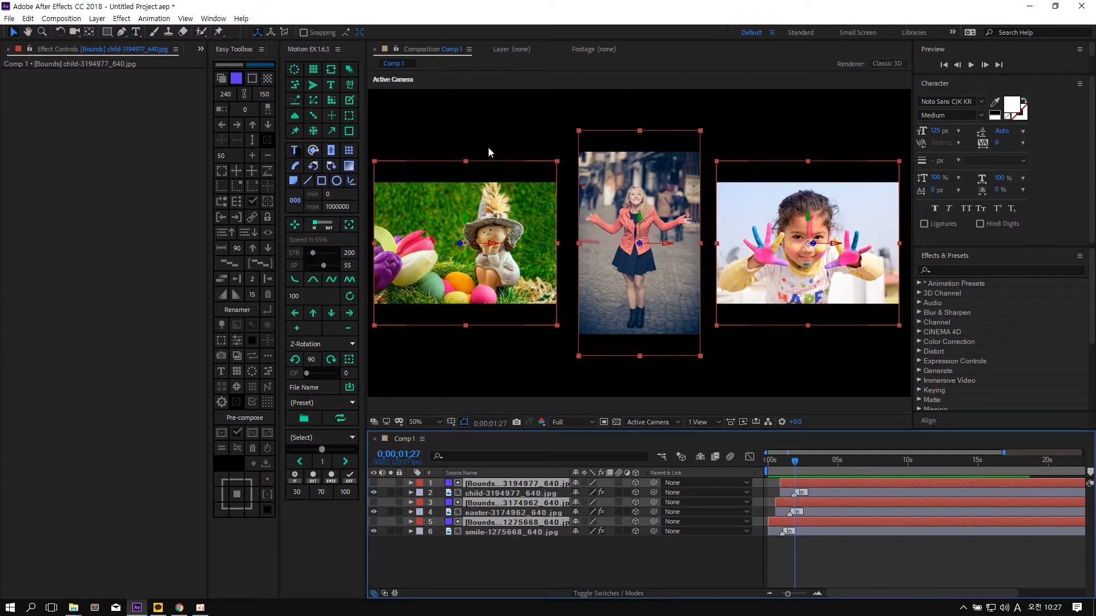
left_click(253, 142)
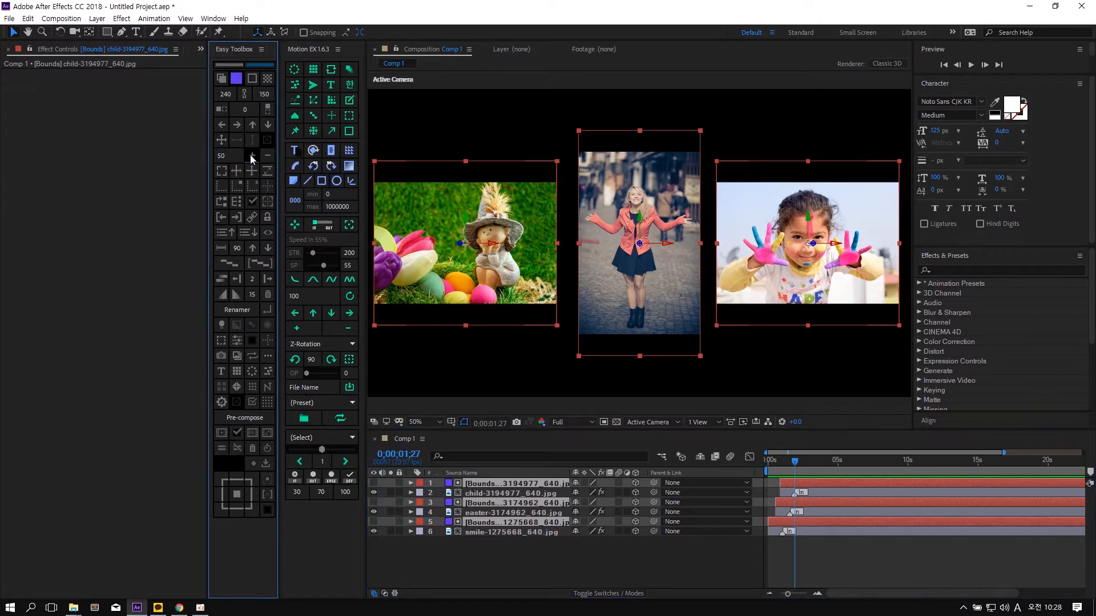
left_click(252, 155)
left_click(252, 157)
left_click(253, 157)
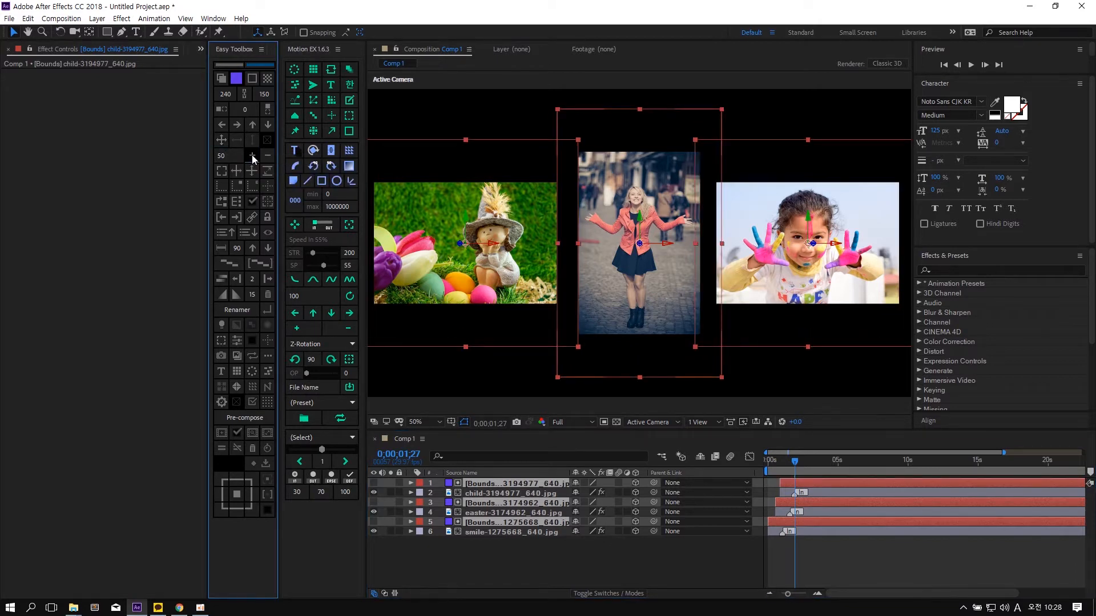
left_click(252, 156)
left_click(252, 156)
left_click(252, 157)
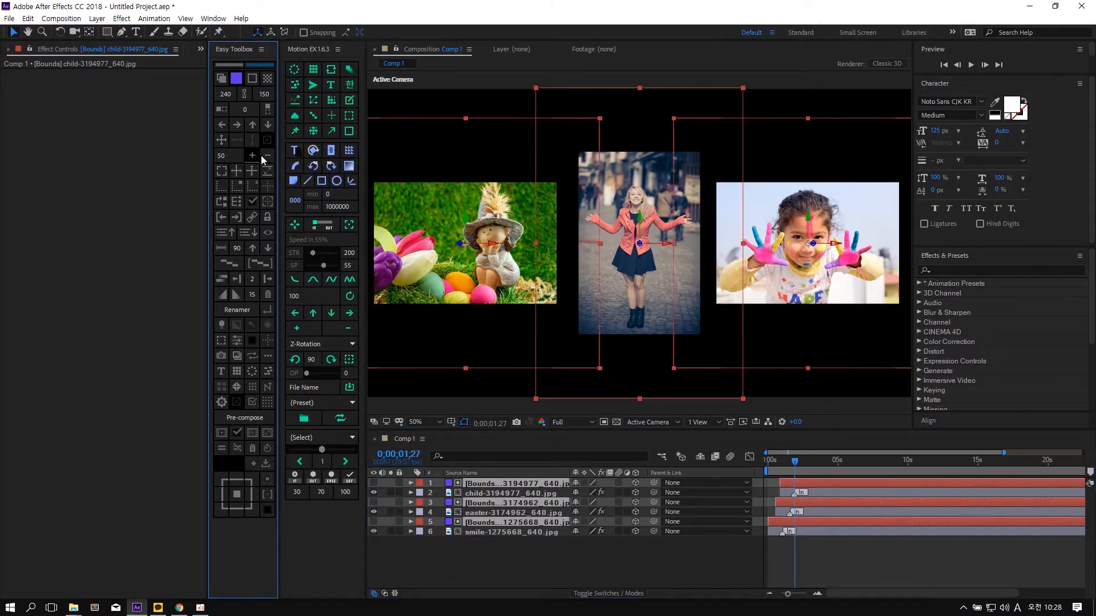
- Shrink the three bounds mattes in 50-unit increments back to the size they had before the two-dimensional enlargement
left_click(269, 158)
left_click(270, 158)
left_click(269, 158)
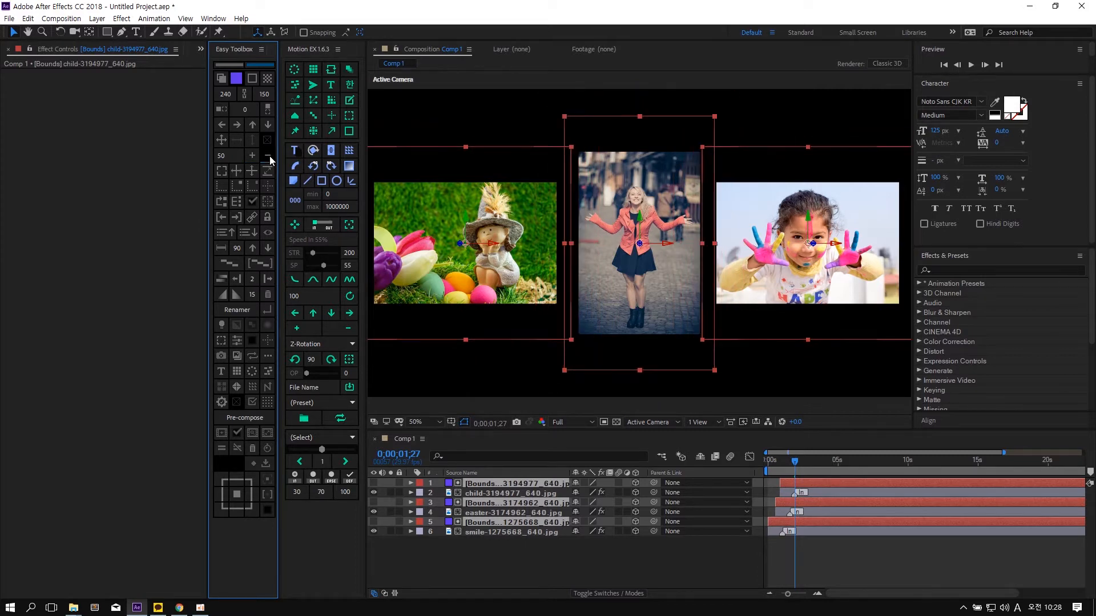
left_click(270, 158)
left_click(269, 158)
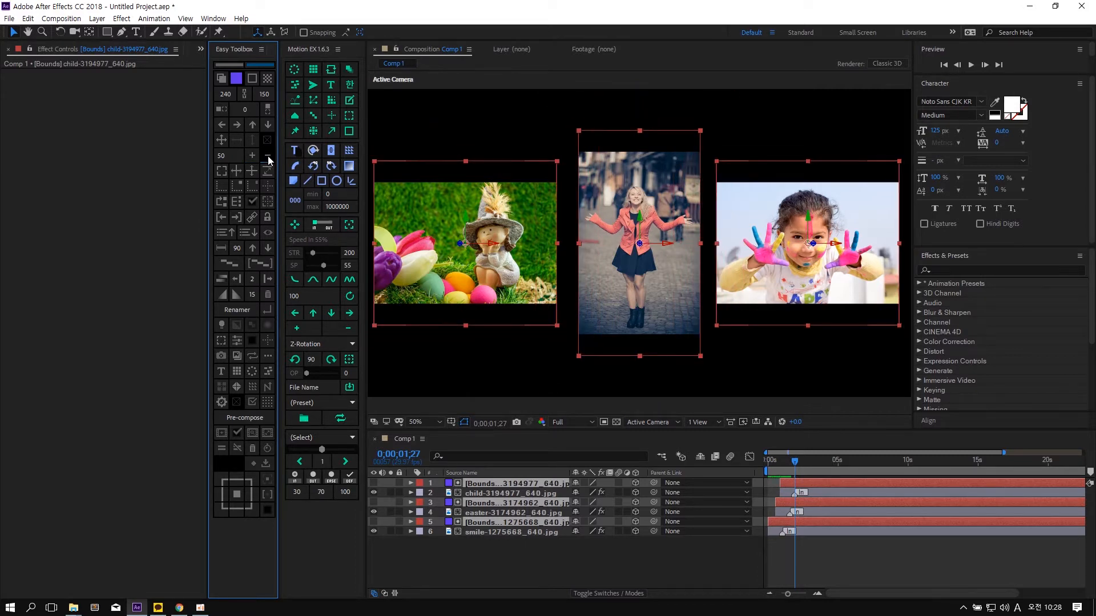
- Select the three image layers in the composition and delete them
left_click(511, 365)
left_click_drag(472, 372, 882, 219)
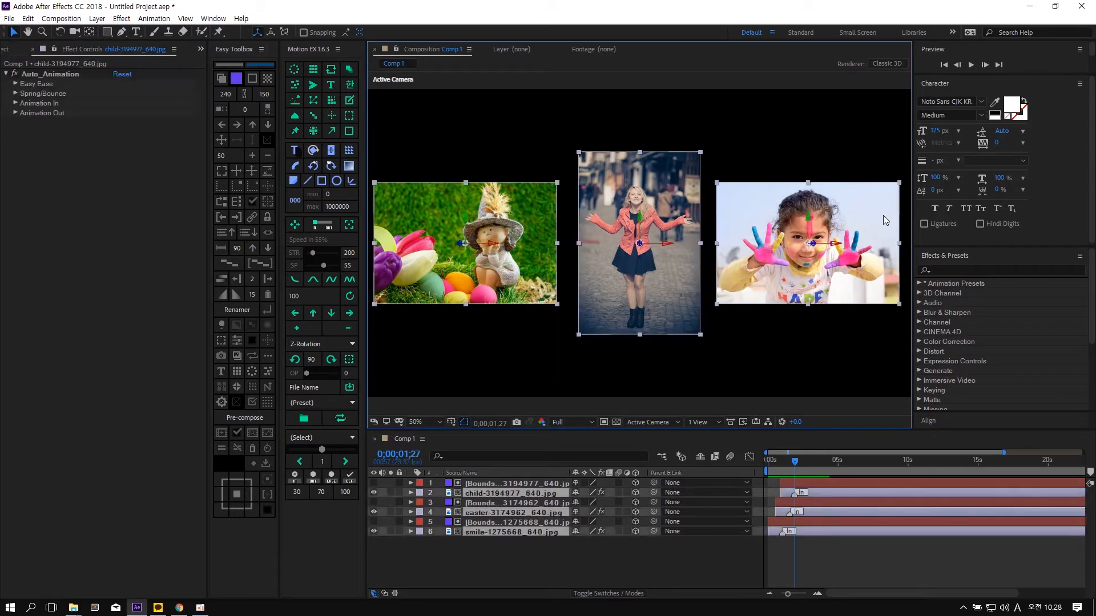
key("Delete")
- Create a text layer reading TEXT LAYER and center it in the composition with Easy Toolbox
left_click(136, 32)
left_click(594, 221)
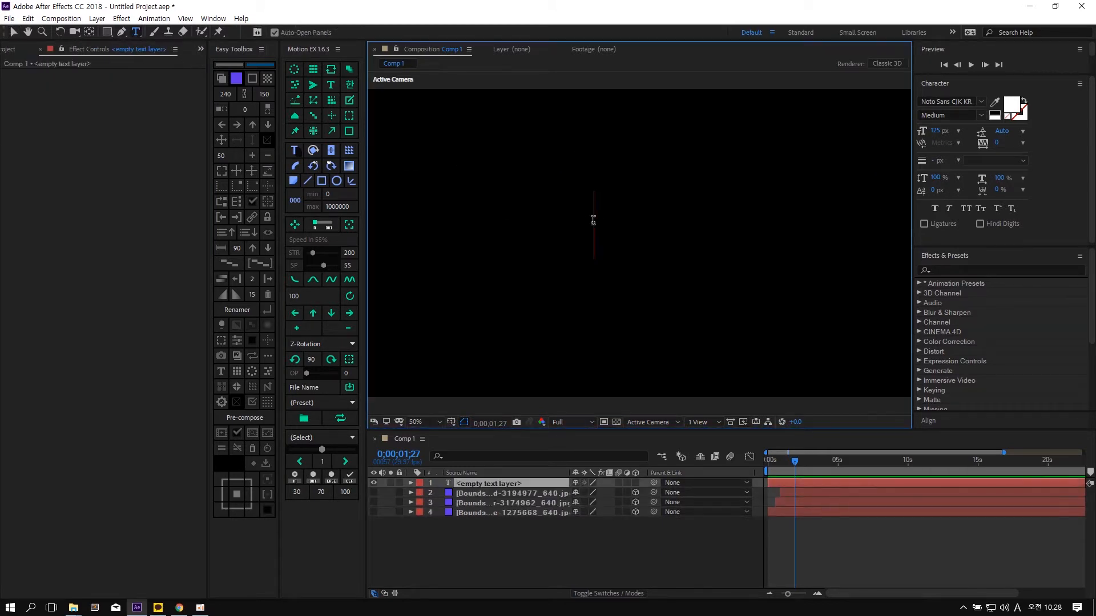
type("TEXT LAYER")
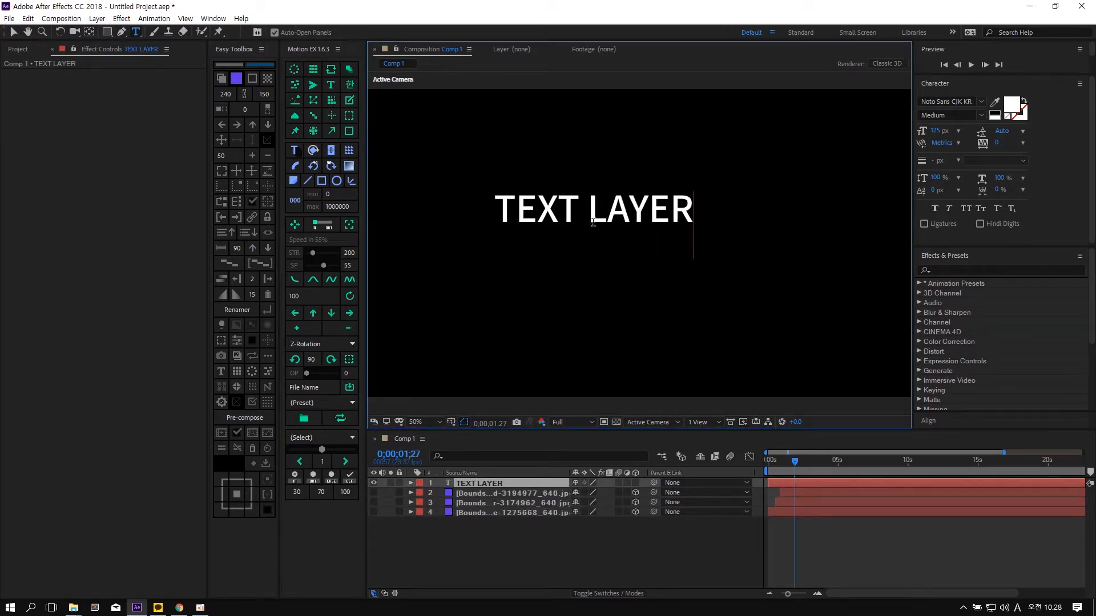
key("Escape")
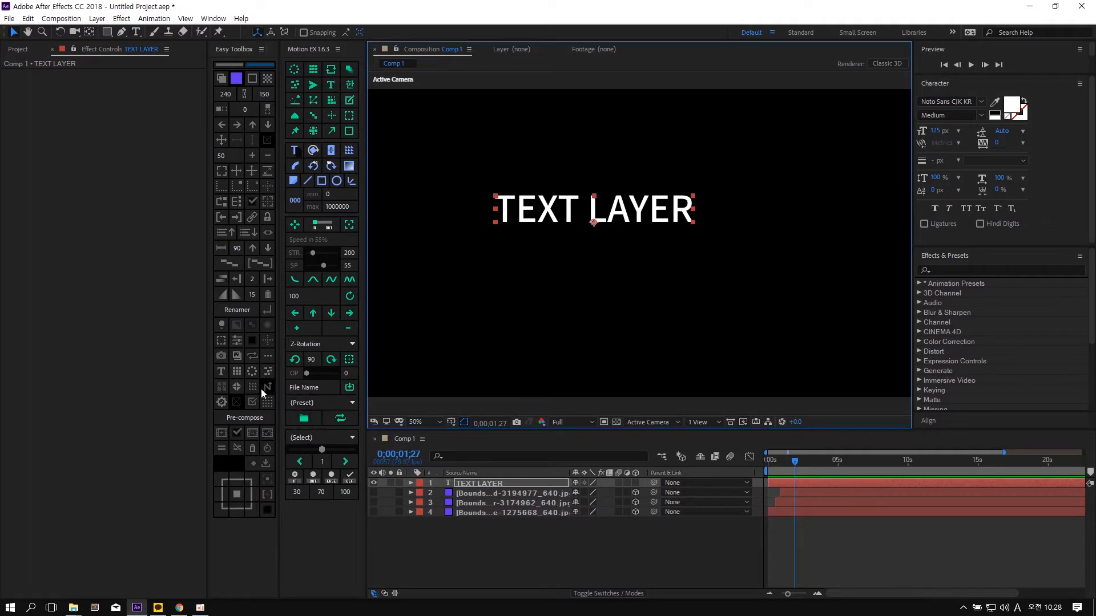
left_click(265, 479)
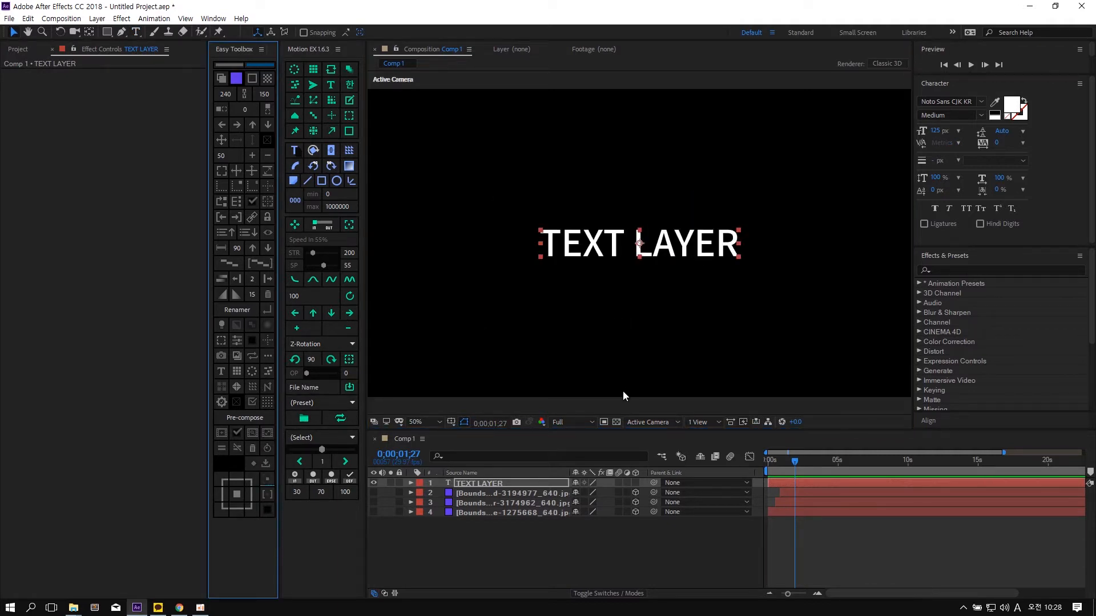
- Delete the three leftover bounds layers and pre-compose the text layer with Easy Toolbox
left_click_drag(510, 532, 495, 491)
key("Delete")
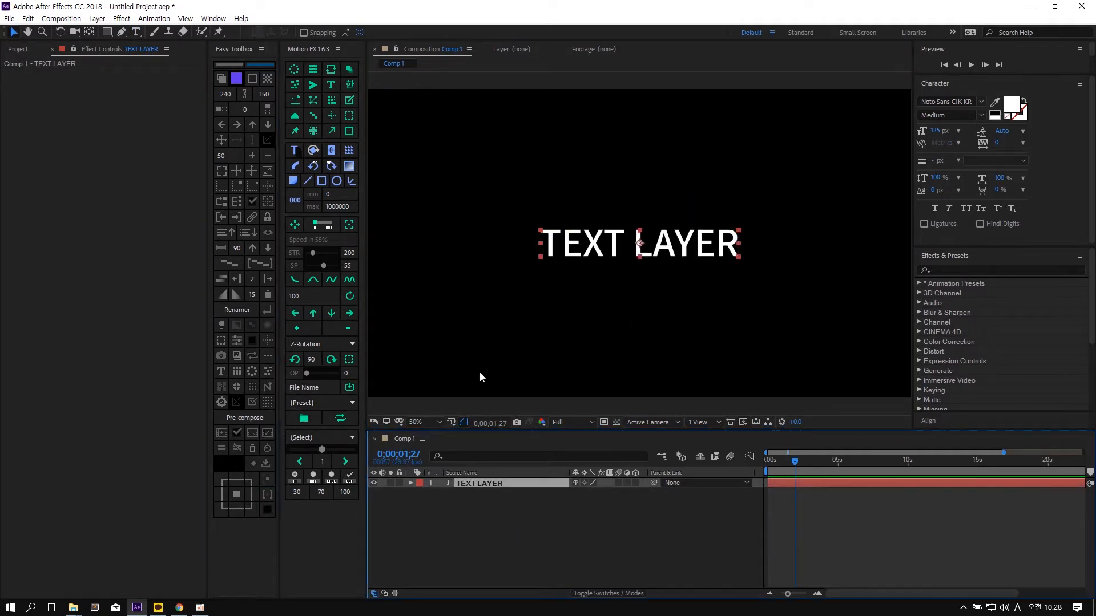
left_click(221, 434)
- Use Easy Toolbox's Resize Comp to fit the pre-composition to the bounds of its text
left_click(269, 432)
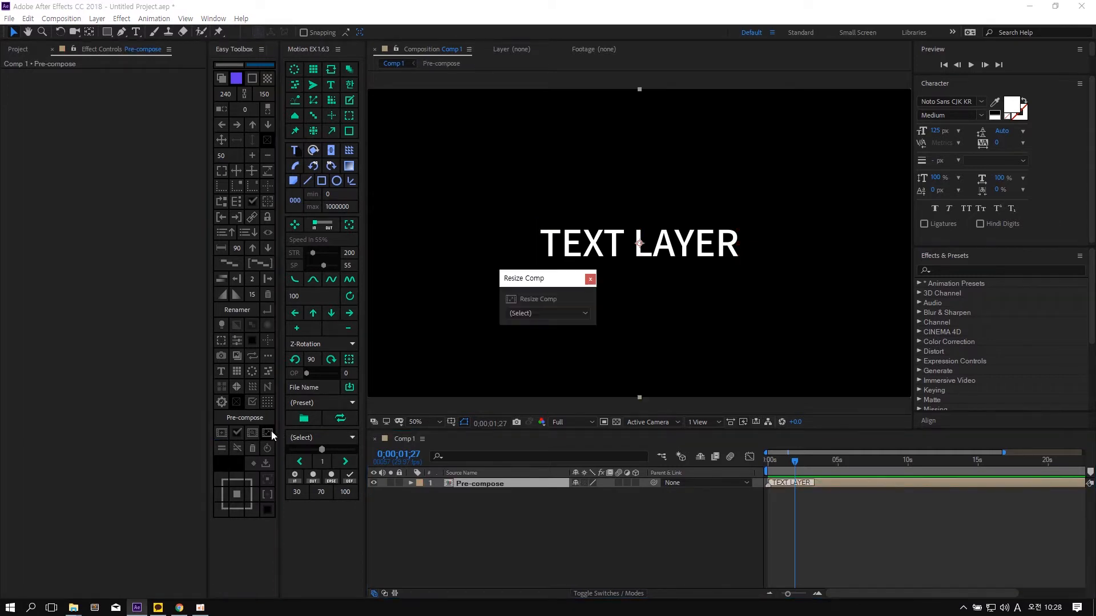
left_click(537, 315)
left_click(538, 338)
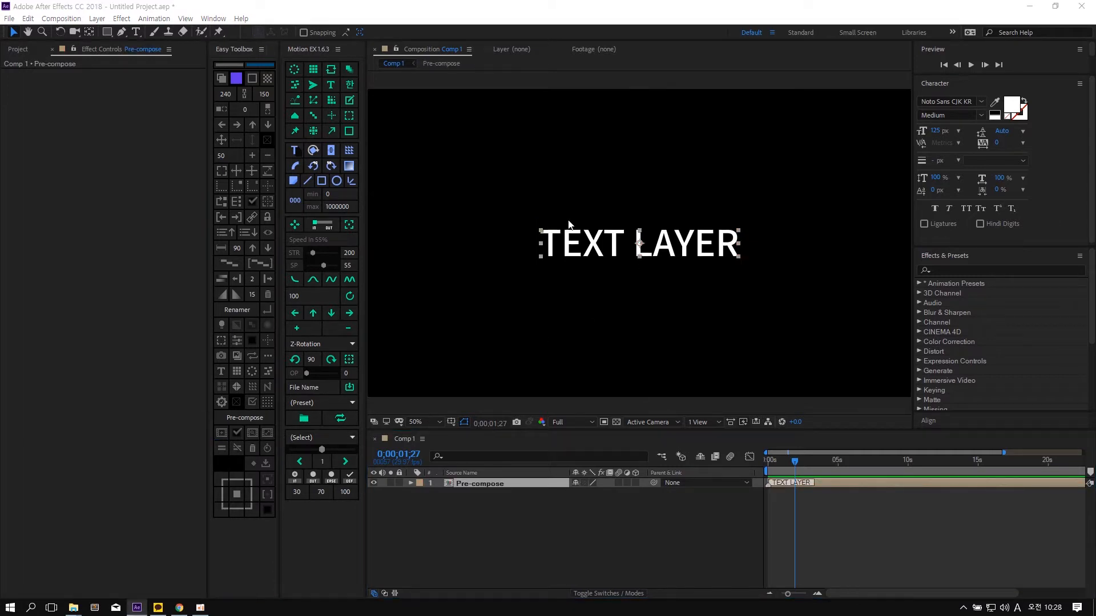
left_click(716, 306)
left_click(646, 242)
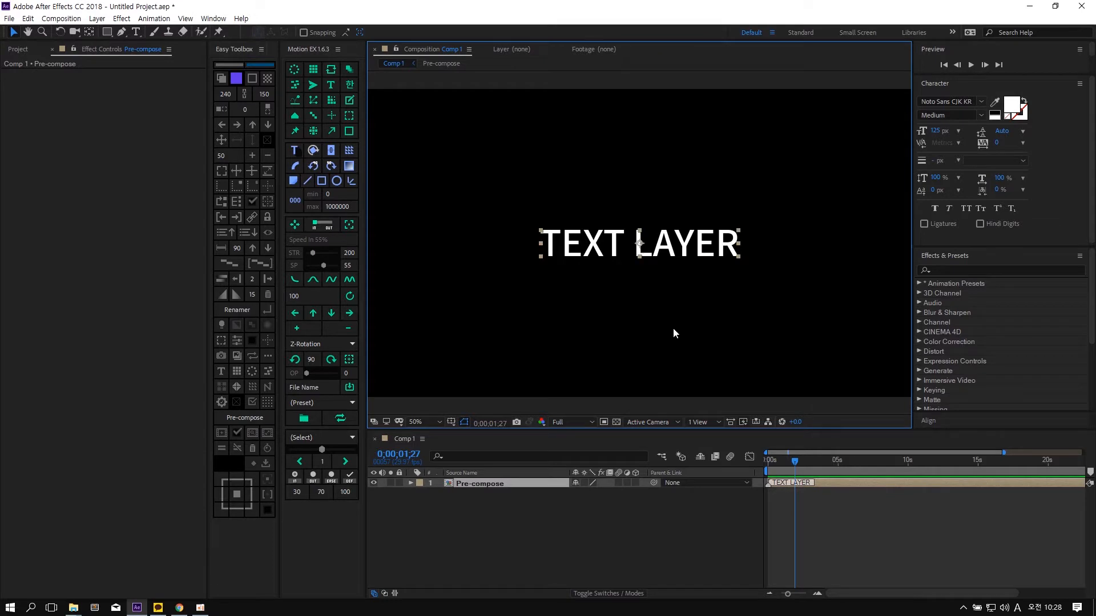
- Enlarge the pre-composition's width and height in four increments of 50
scroll(640, 260, "up", 1)
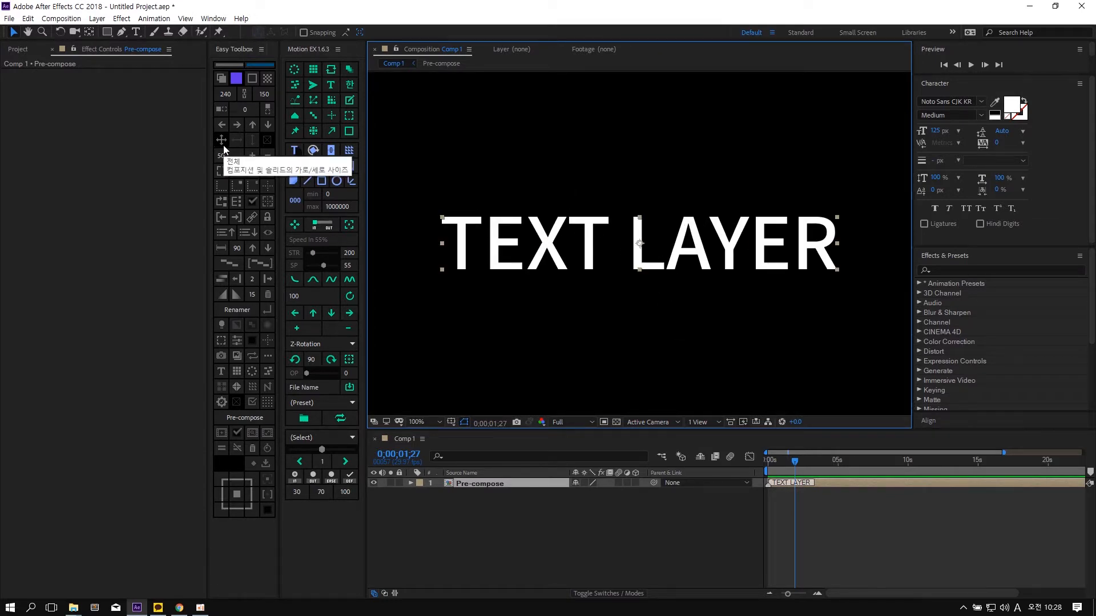
left_click(252, 157)
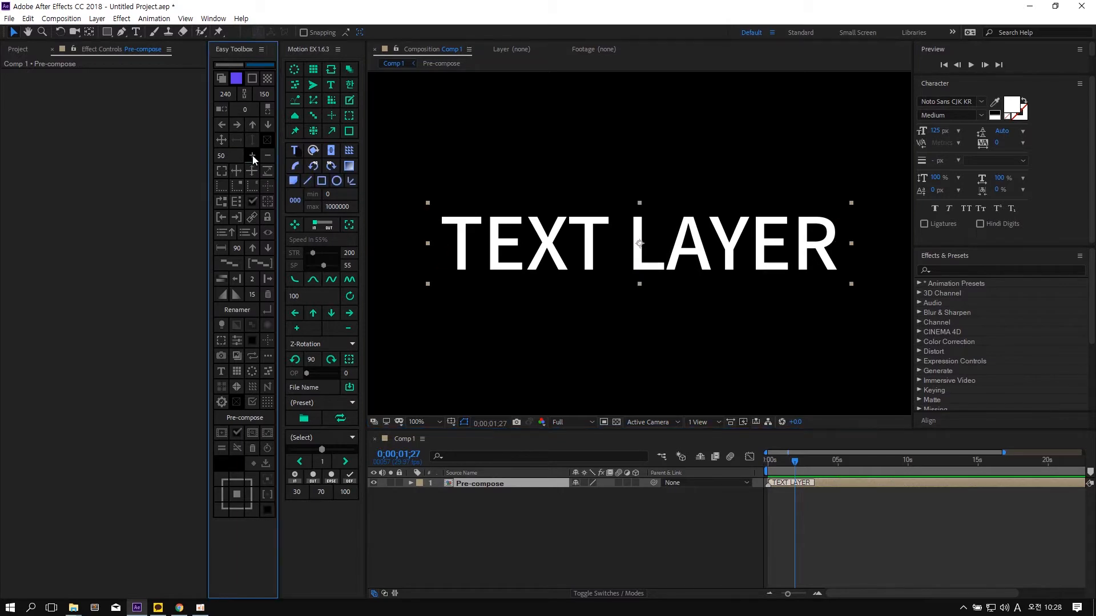
left_click(253, 158)
left_click(253, 157)
left_click(253, 157)
- Shrink the pre-composition in five increments of 50 until the text is cropped, and enlarge it once by 50
left_click(268, 158)
left_click(268, 158)
left_click(269, 158)
left_click(269, 158)
left_click(268, 159)
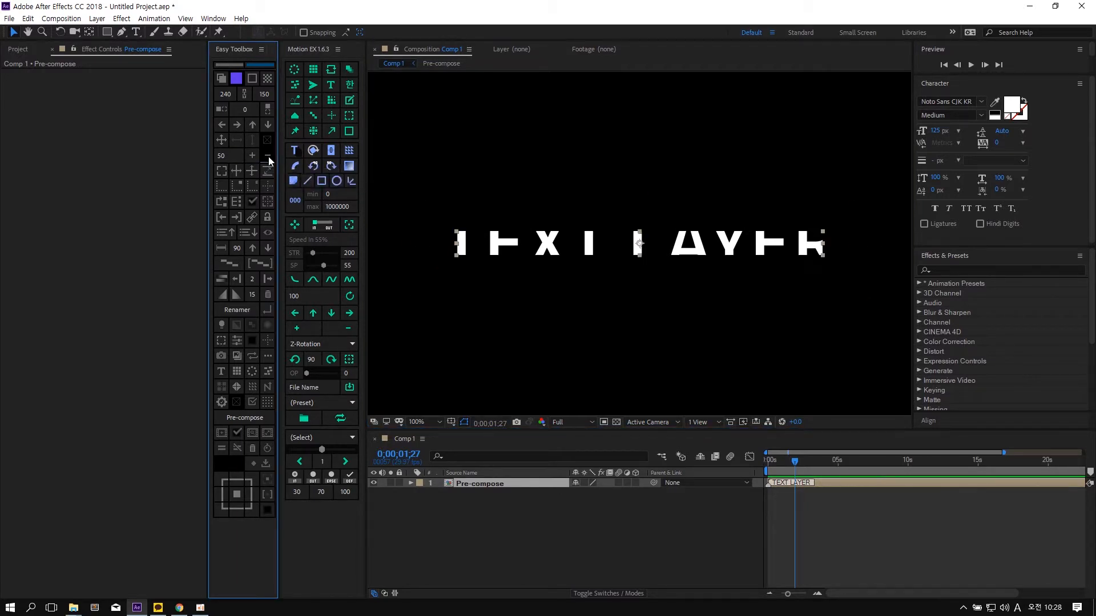
left_click(255, 160)
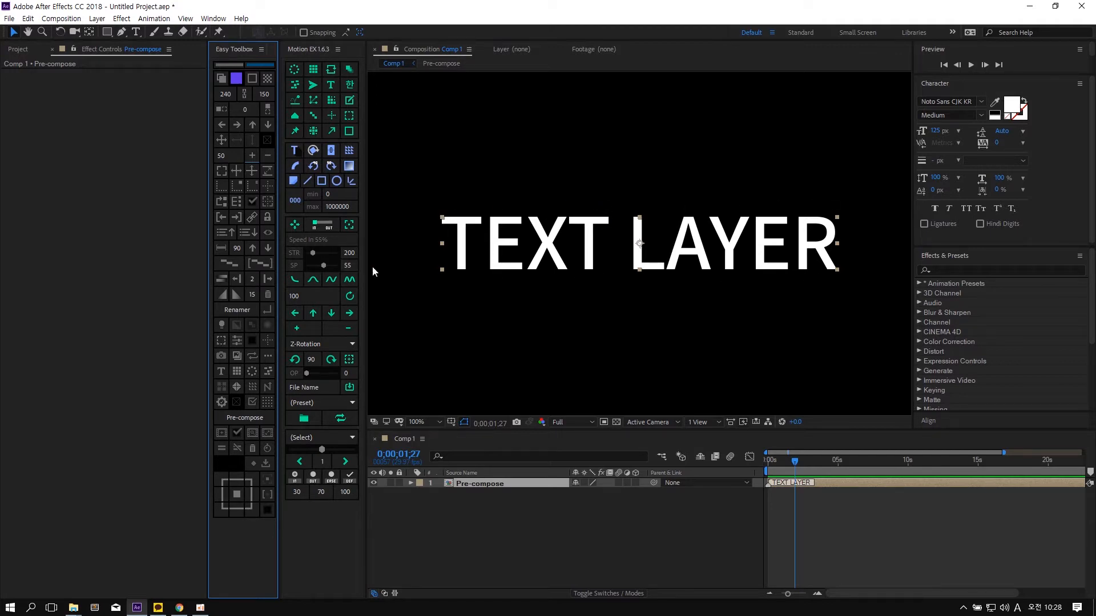
- Select the pre-composed text layer and delete it from the composition
left_click(254, 174)
key("comma")
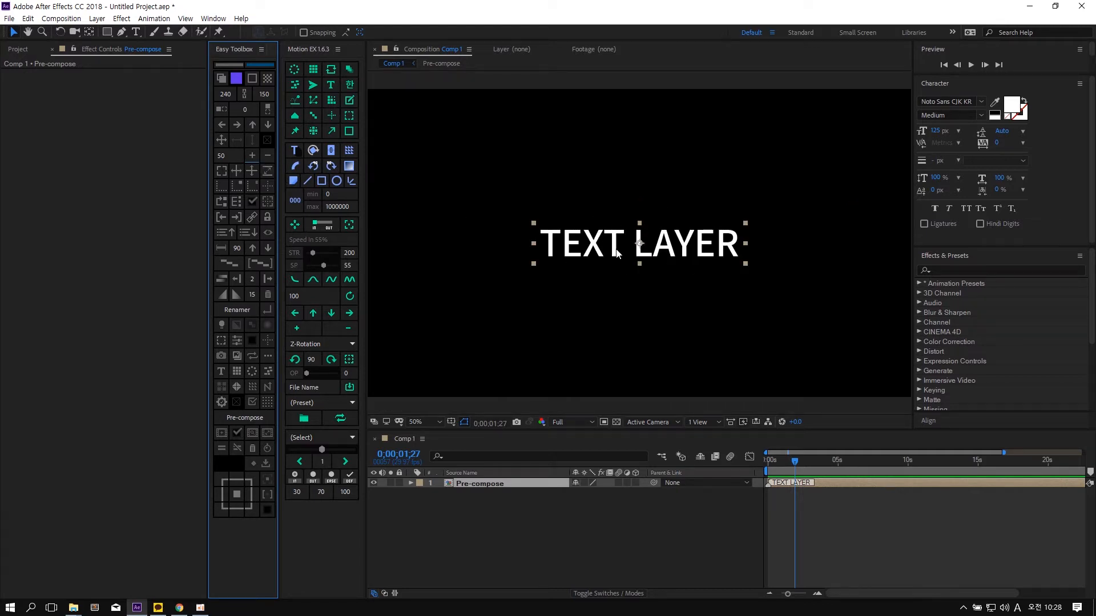
left_click(617, 243)
key("Delete")
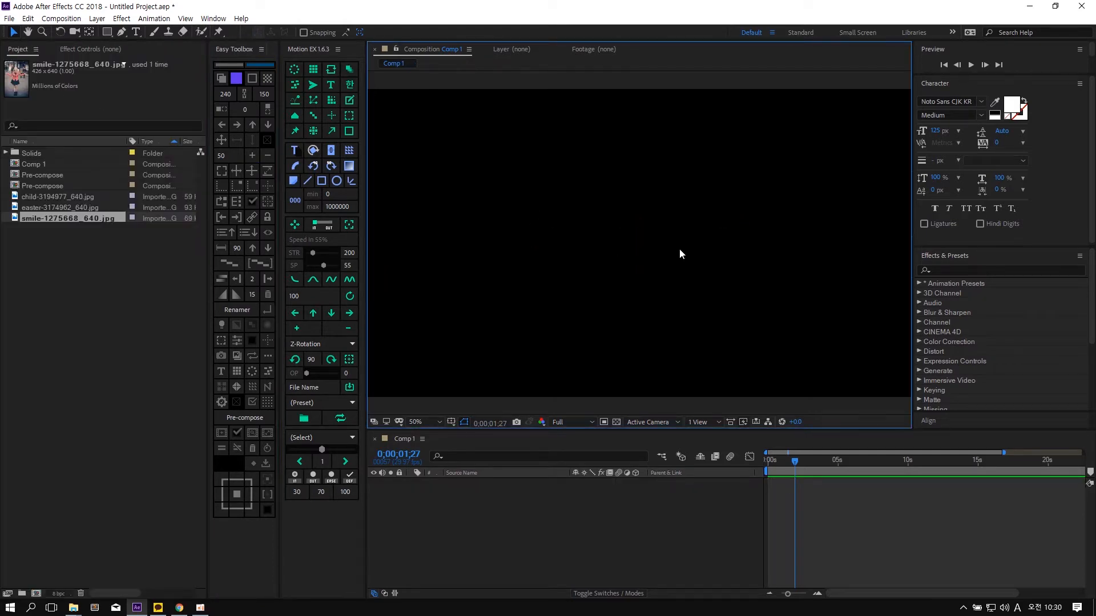
- Add a fresh text layer reading TEXT LAYER and center it in the empty composition
left_click(136, 32)
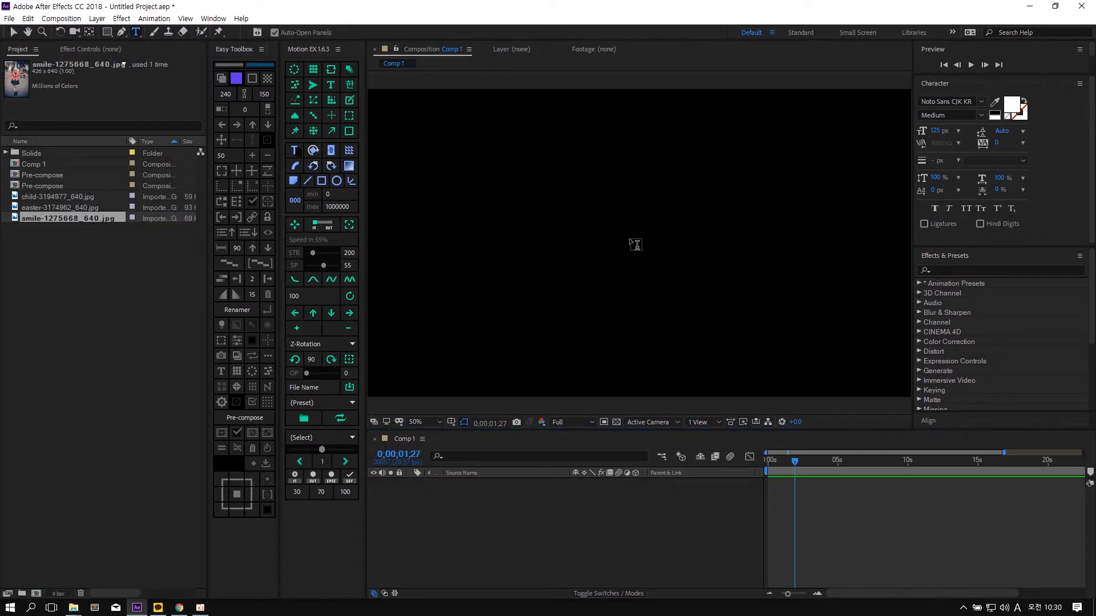
left_click(628, 241)
type("TEXT ")
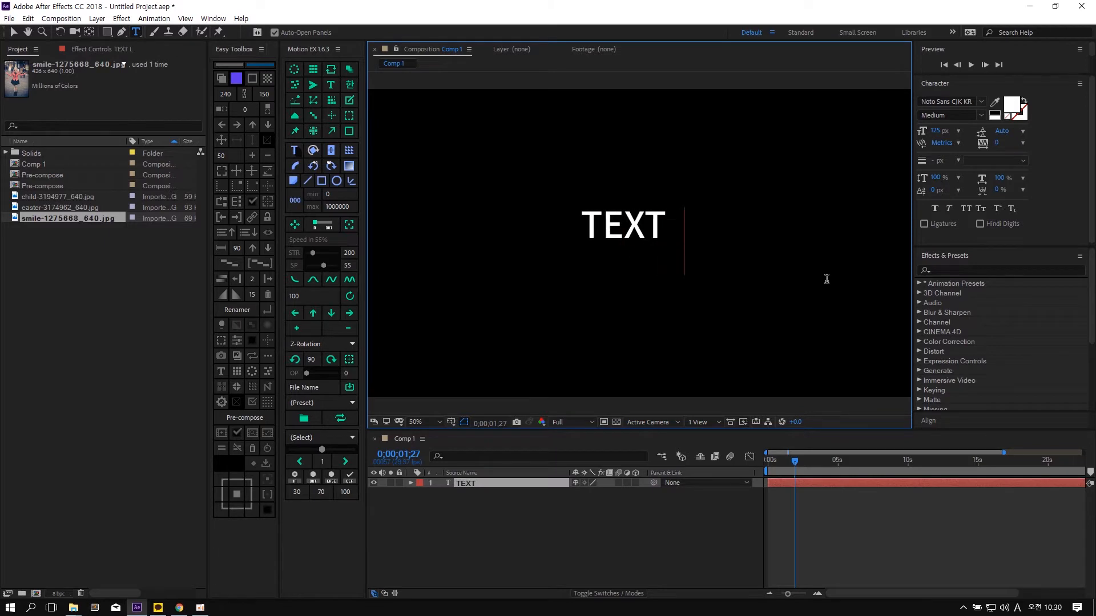
type("LAYER")
key("Escape")
key("v")
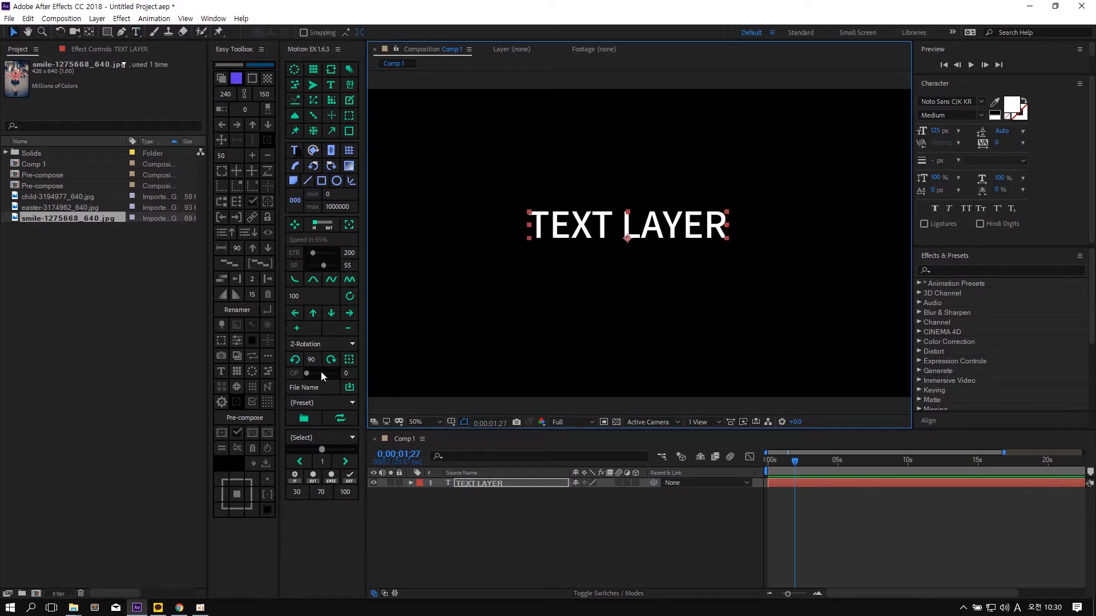
left_click(269, 478)
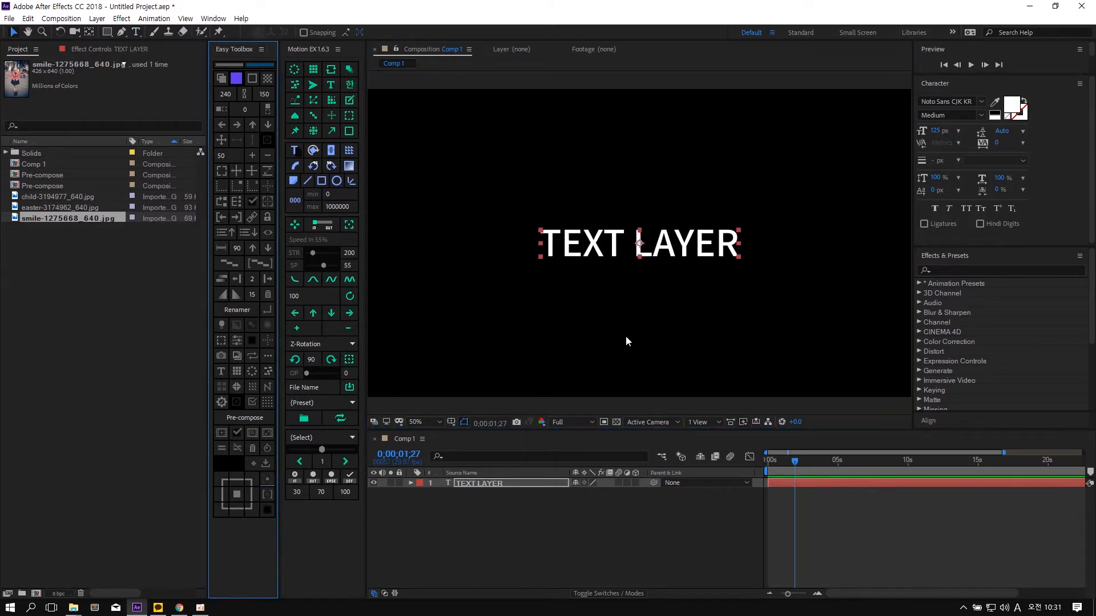
- Create a bounds solid beneath the text layer and enlarge its width and height in five increments of 10
left_click(249, 81)
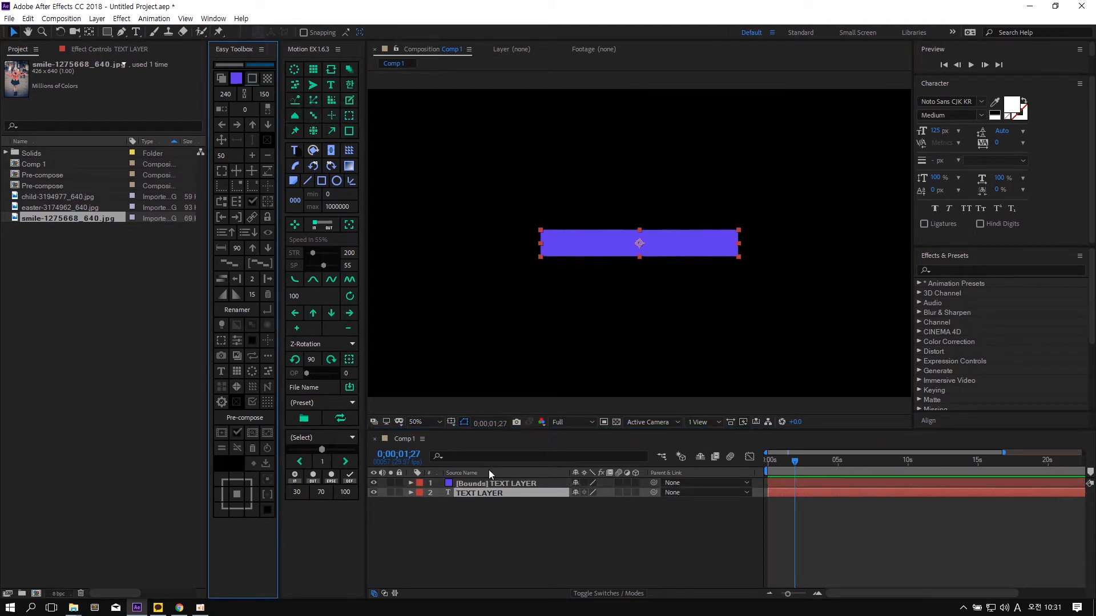
left_click_drag(487, 484, 489, 497)
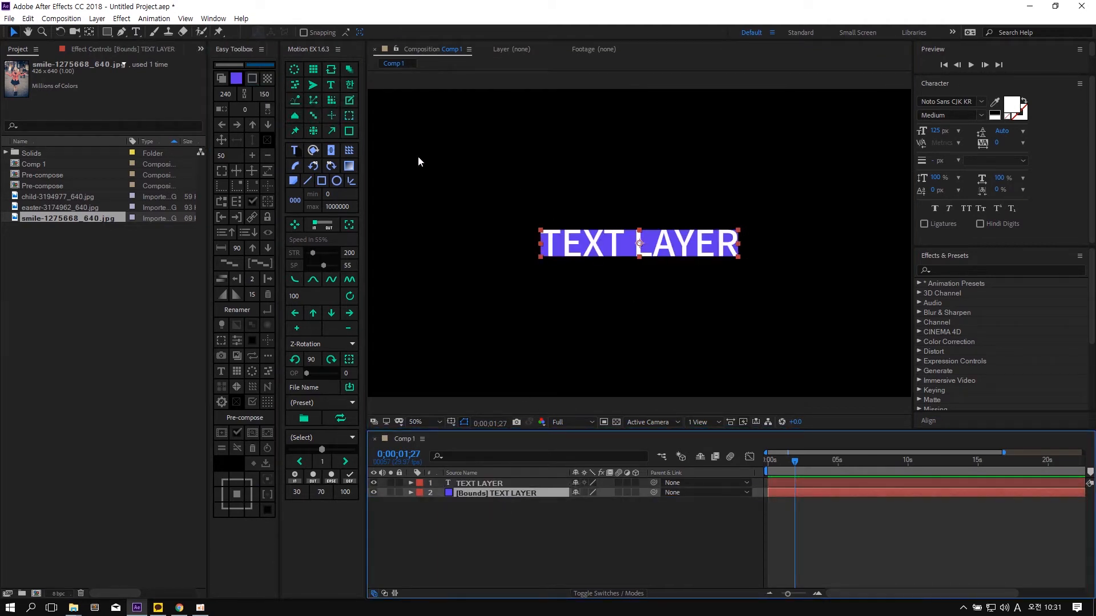
left_click(234, 156)
type("10")
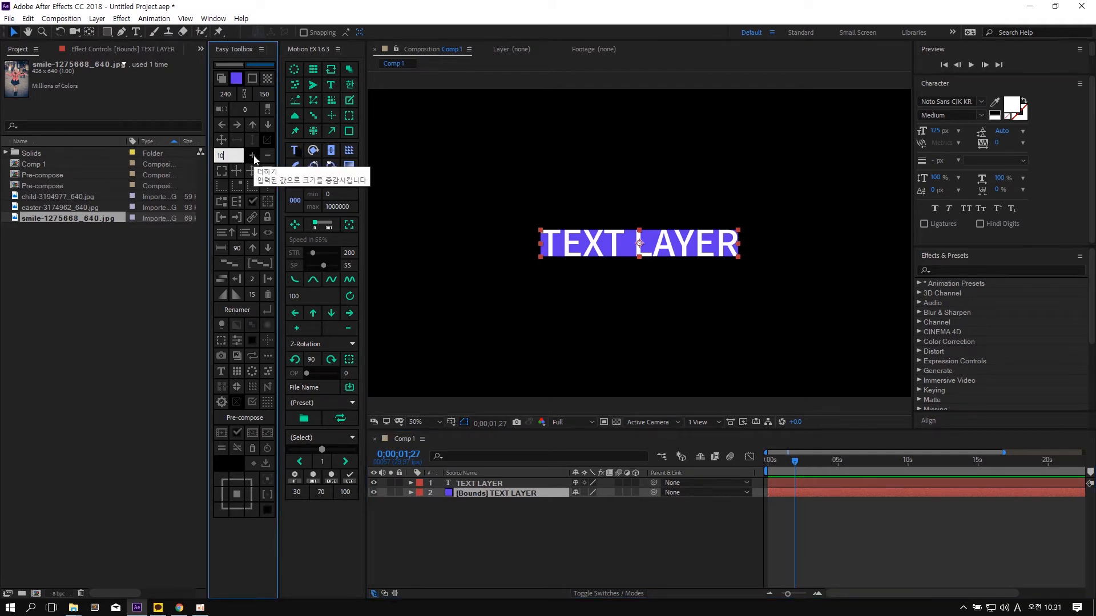
left_click(254, 156)
left_click(253, 155)
left_click(253, 156)
left_click(253, 156)
left_click(253, 155)
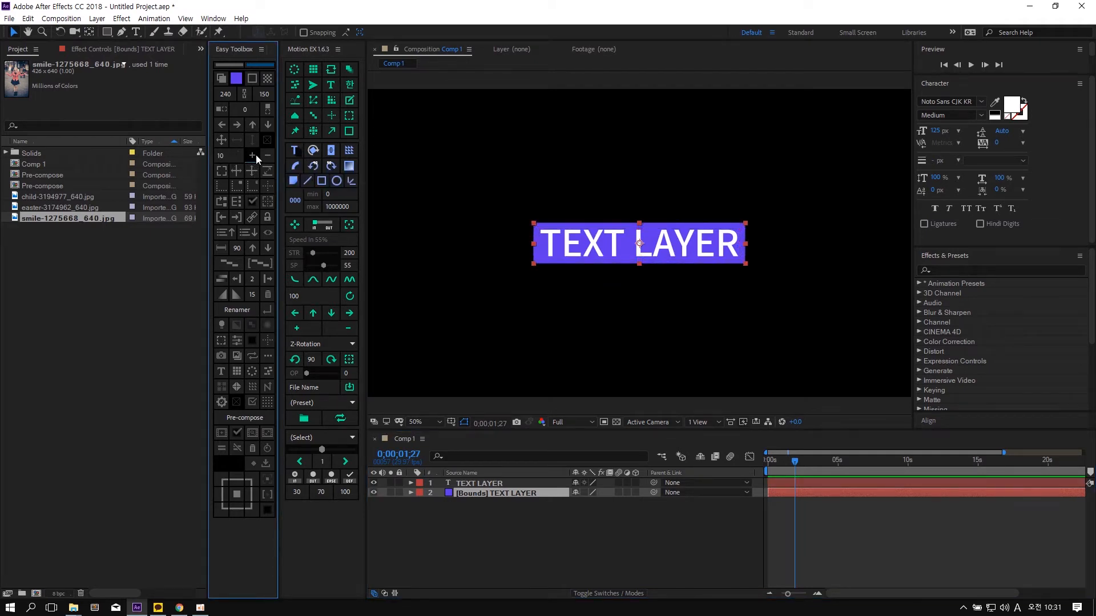
- Compare the selection outlines of the text layer and its bounds solid in the composition view
left_click(807, 272)
left_click(582, 240)
left_click(550, 209)
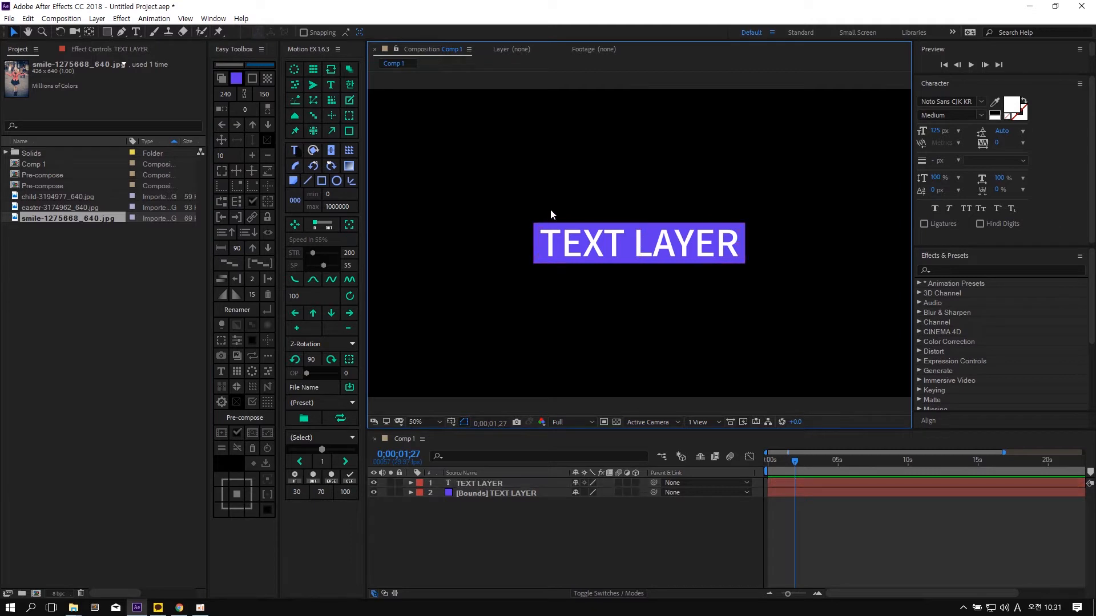
left_click(580, 238)
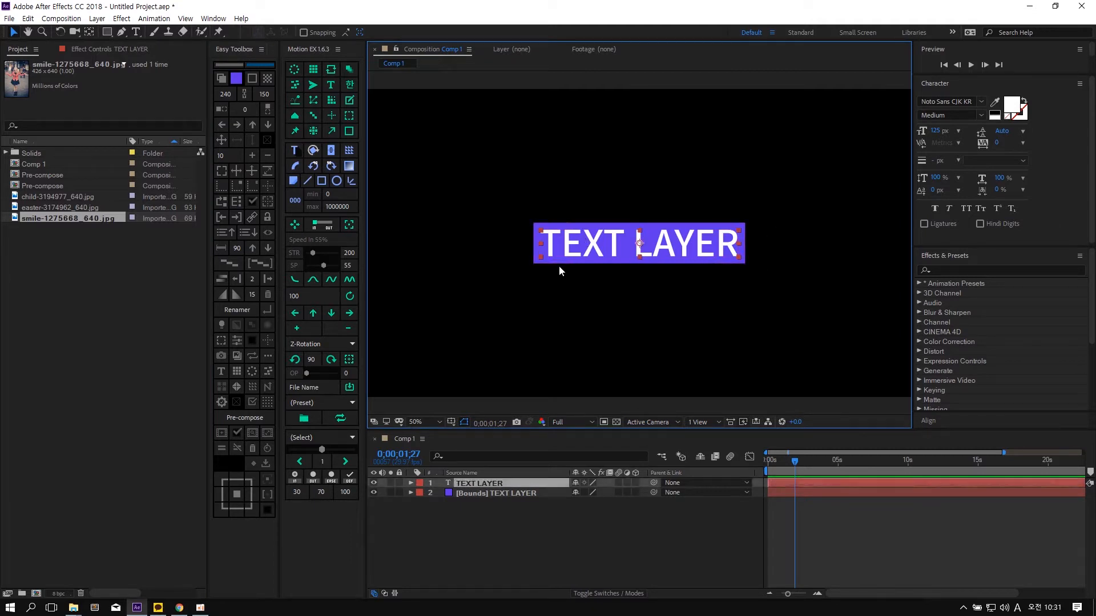
left_click(719, 218)
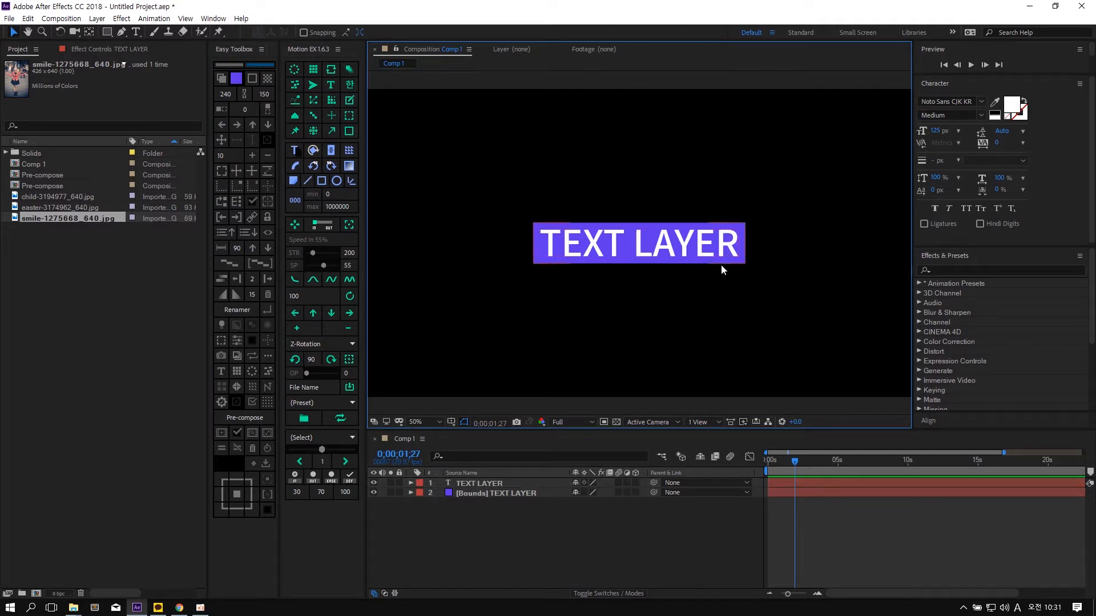
left_click(671, 251)
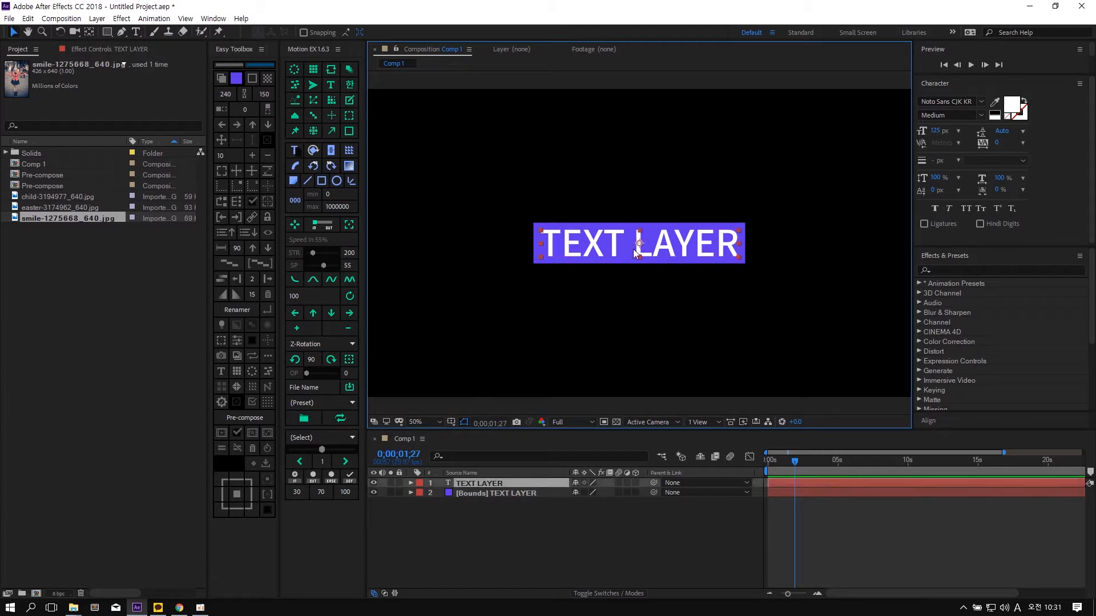
left_click(582, 253)
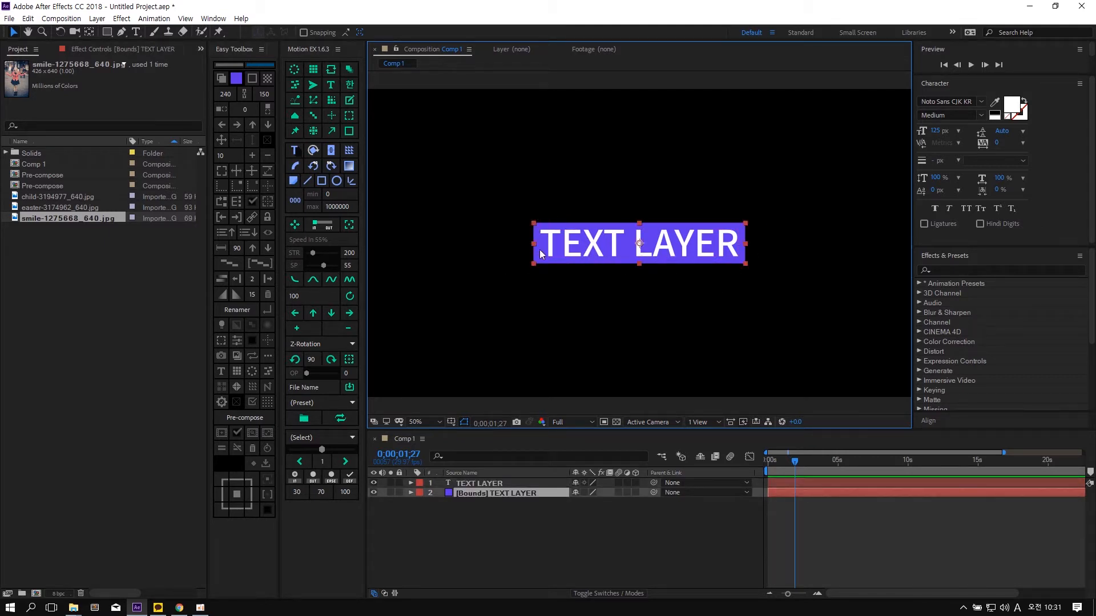
left_click(634, 248)
left_click(617, 262)
- Delete the text and bounds layers and place easter-3174962_640.jpg in the center of the composition
left_click_drag(710, 303, 599, 215)
key("Delete")
left_click_drag(160, 245, 138, 263)
left_click_drag(66, 207, 605, 306)
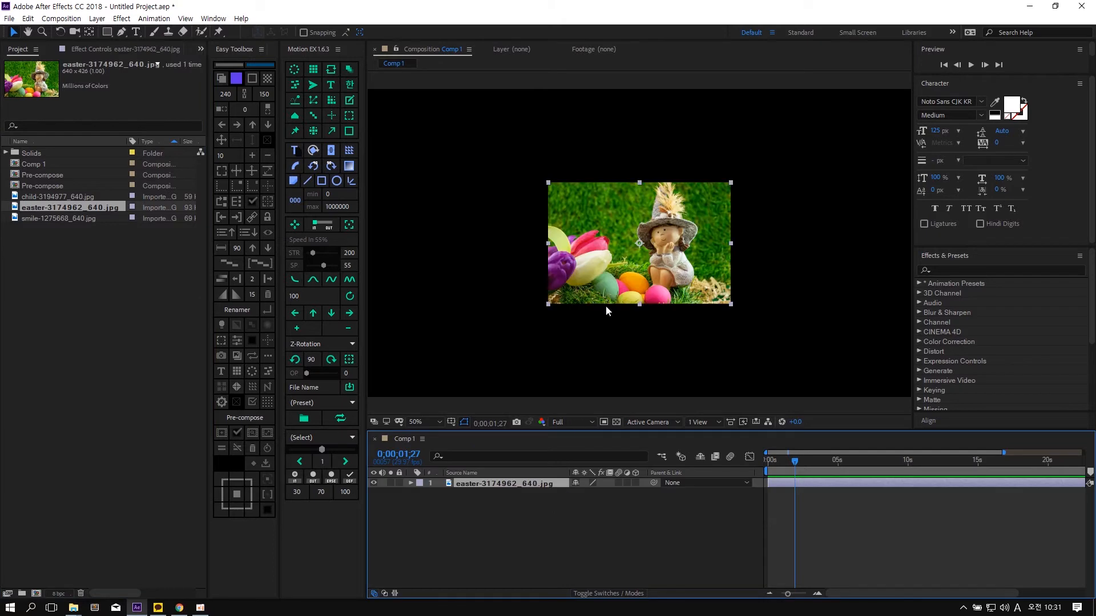
- Try Easy Toolbox's pre-compose on the easter image layer twice, undoing it each time
left_click(223, 434)
left_click(723, 363)
key("ctrl+z")
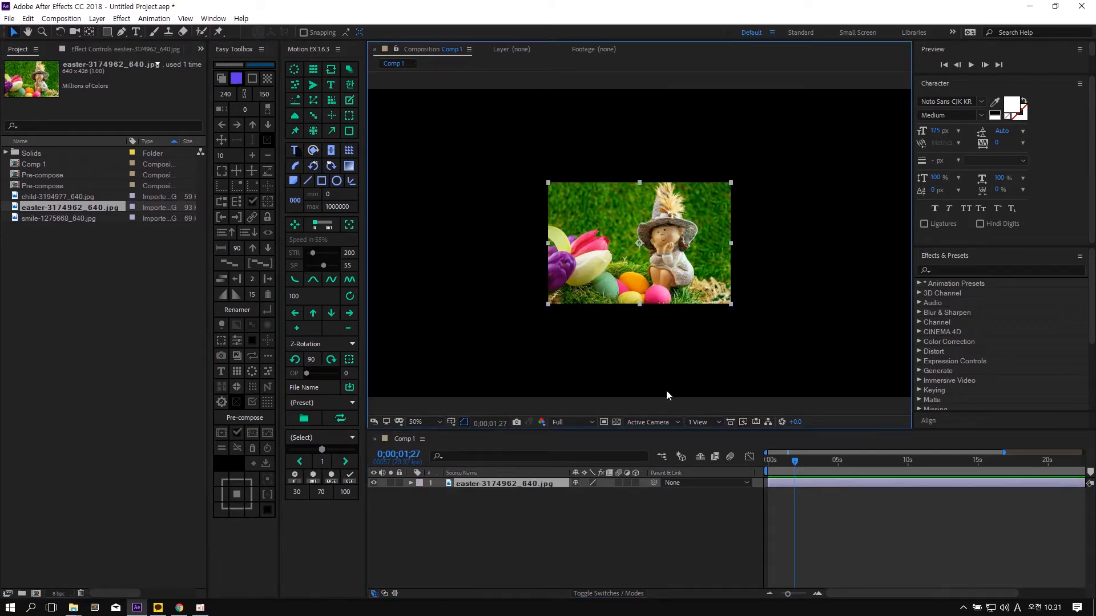
left_click(223, 436)
left_click_drag(637, 279, 629, 278)
key("ctrl+z")
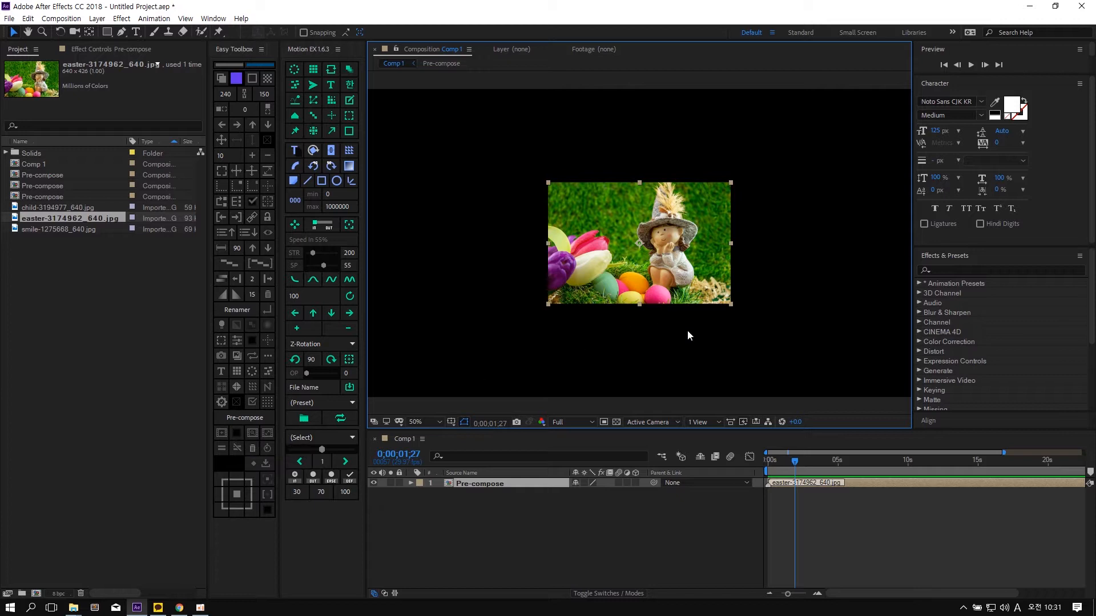
key("ctrl+z")
- Pre-compose the easter image with After Effects' own command, moving all attributes into the new composition, and undo it
key("ctrl+shift+c")
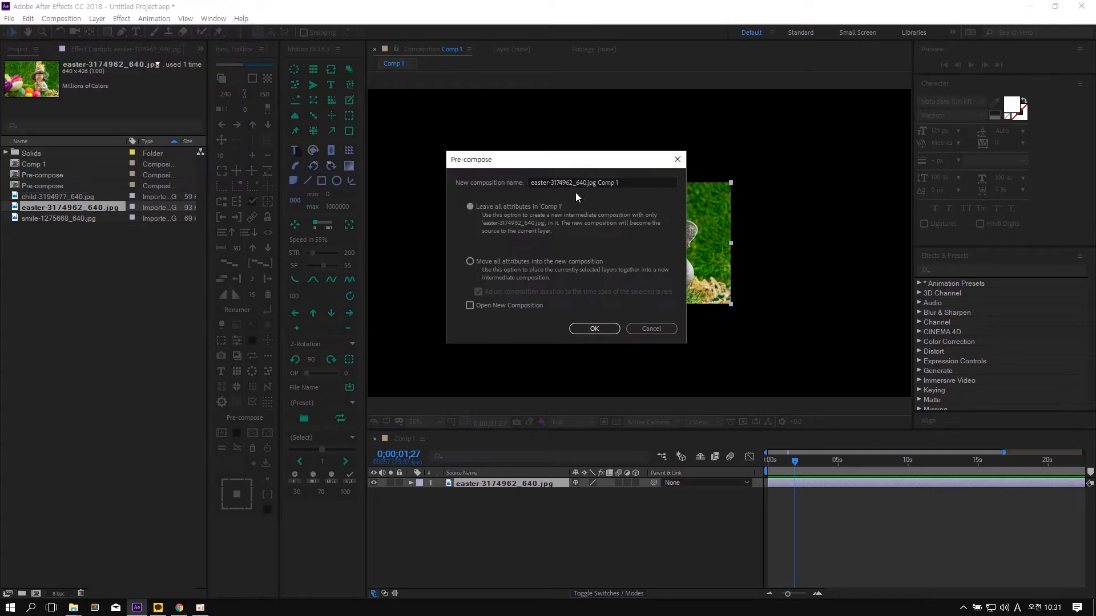
left_click(550, 262)
left_click(594, 328)
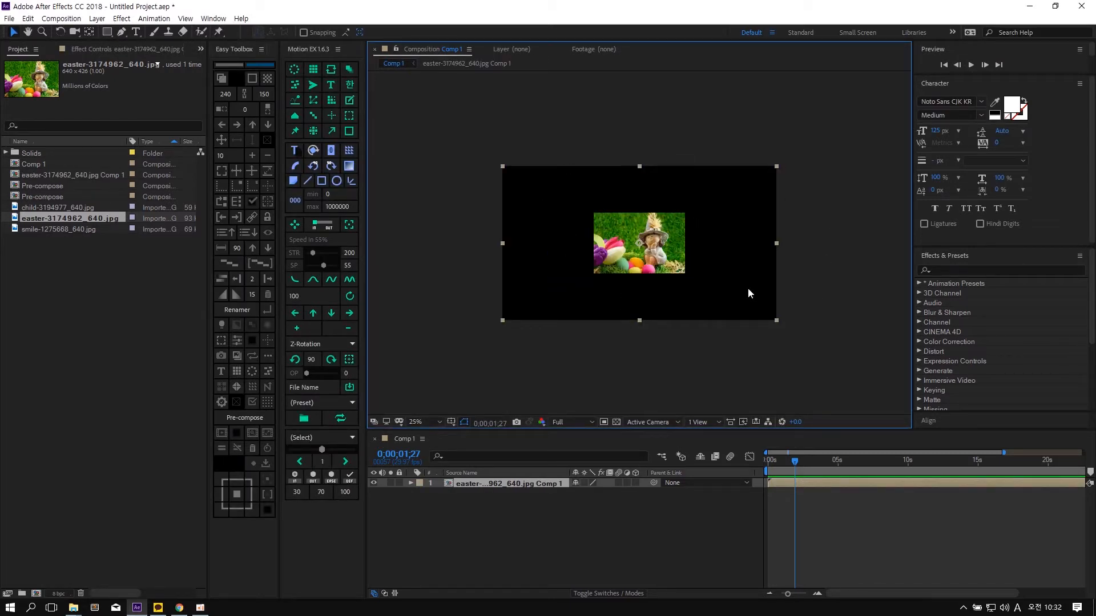
key("ctrl+z")
- Compare the options for leaving attributes in Comp 1 and moving them in the standard Pre-compose command for the easter image, without applying it
key("ctrl+shift+c")
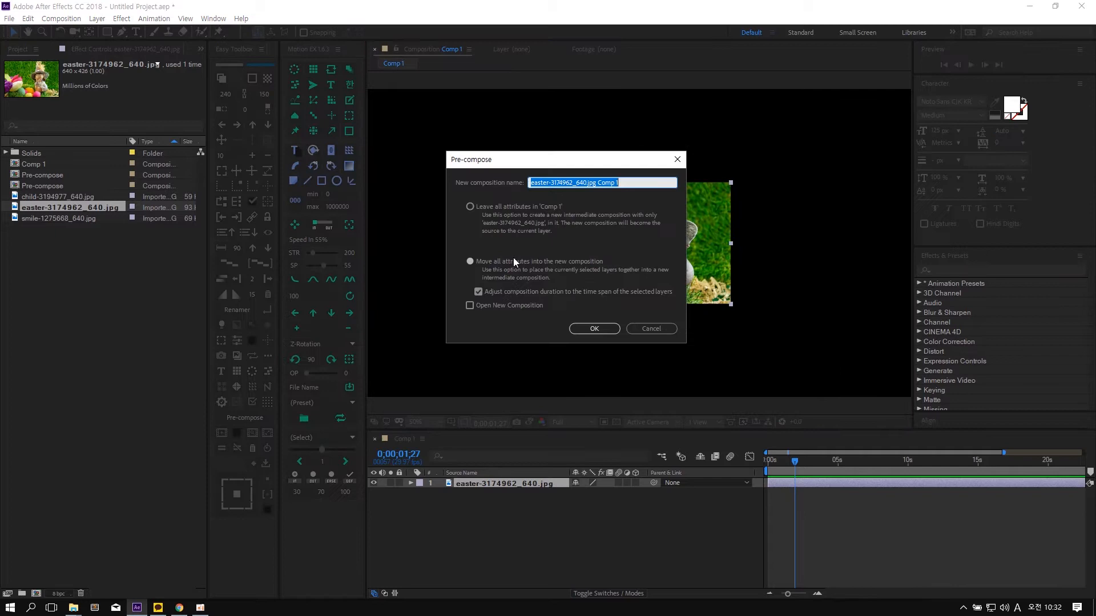
left_click(516, 209)
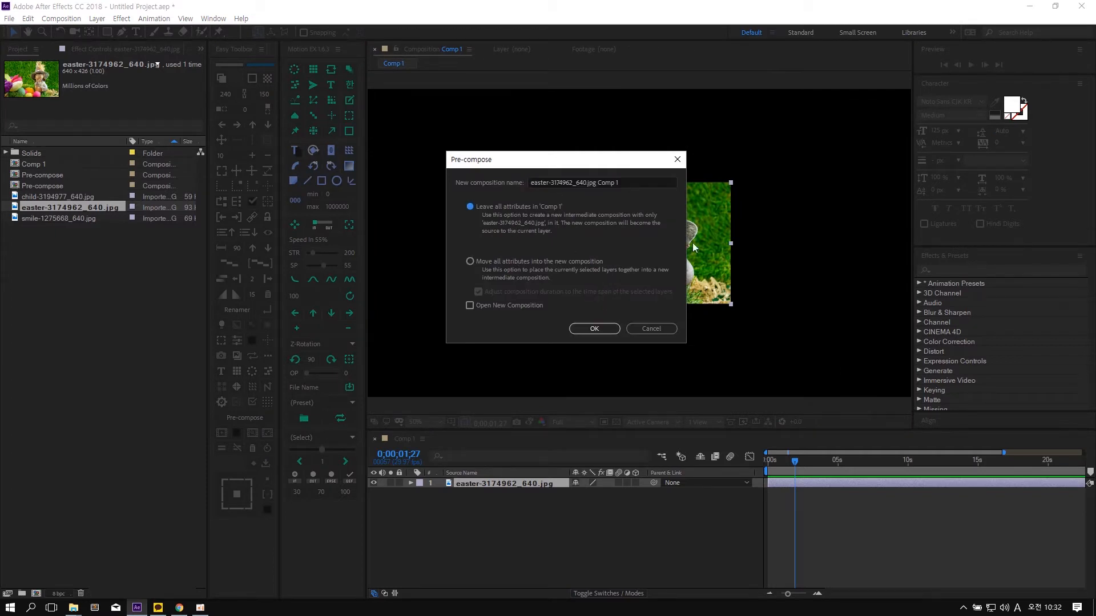
left_click_drag(621, 160, 551, 172)
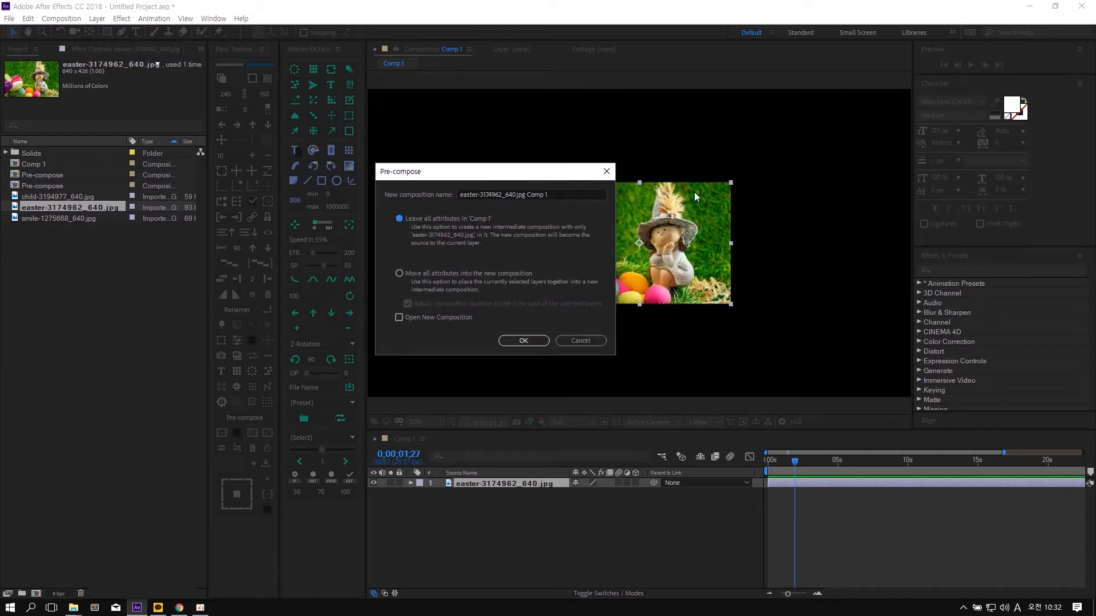
left_click(481, 270)
left_click(470, 217)
left_click(469, 272)
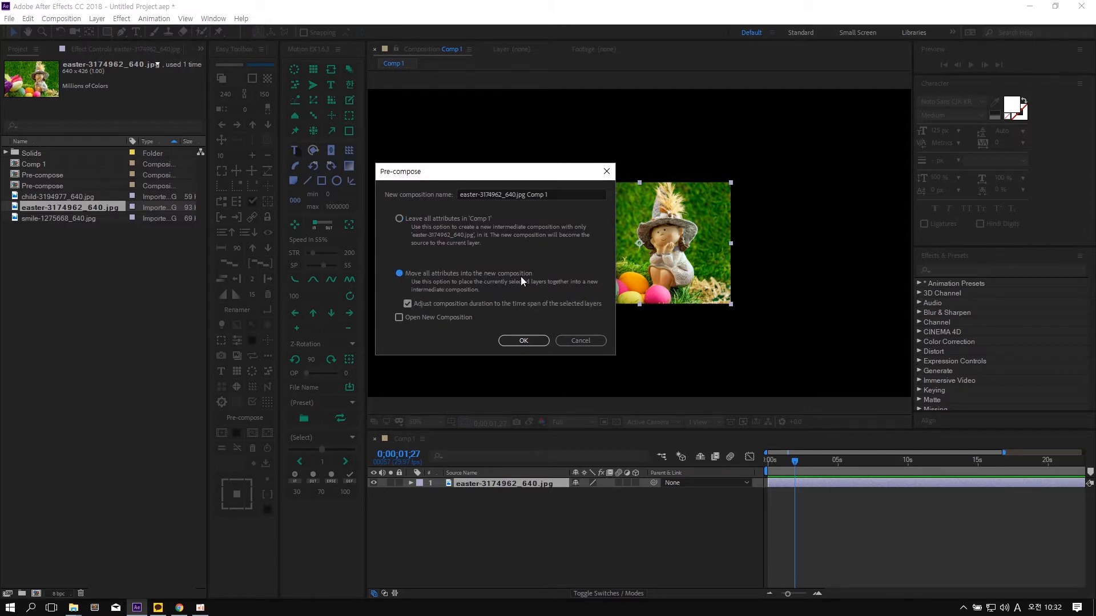
left_click(599, 339)
- Try arranging three copies of the easter image in a row and review the standard Pre-compose options for all layers without applying them
key("ctrl+d")
left_click_drag(677, 252, 849, 255)
key("ctrl+d")
key("ctrl+a")
key("ctrl+shift+c")
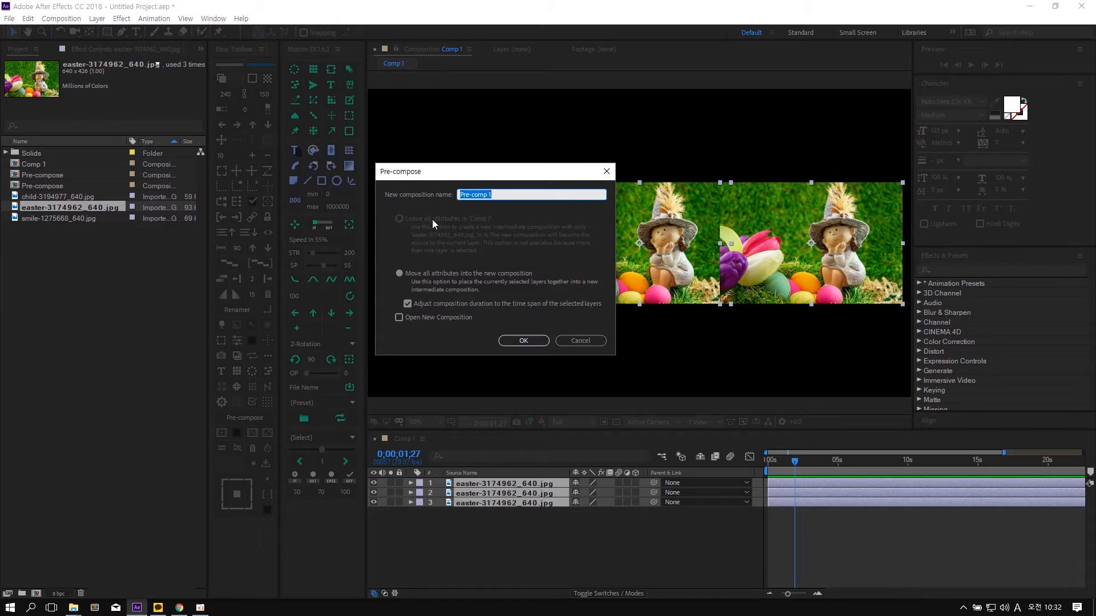
left_click(580, 340)
left_click(688, 347)
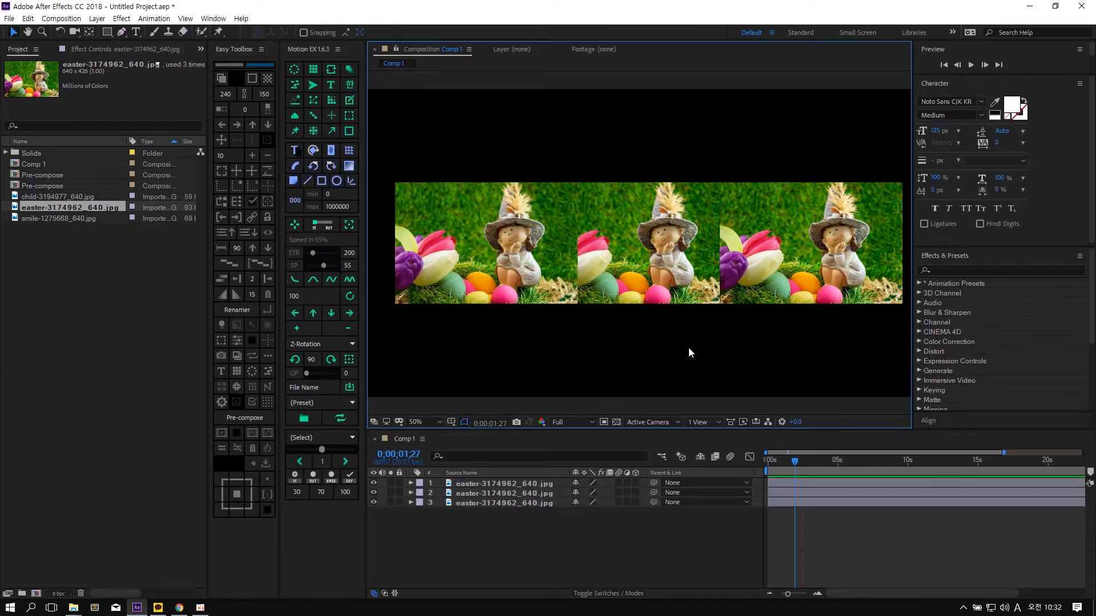
- Undo the last layer copy and move, and pre-compose the top easter image layer with Easy Toolbox
key("ctrl+z")
key("ctrl+z")
key("ctrl+z")
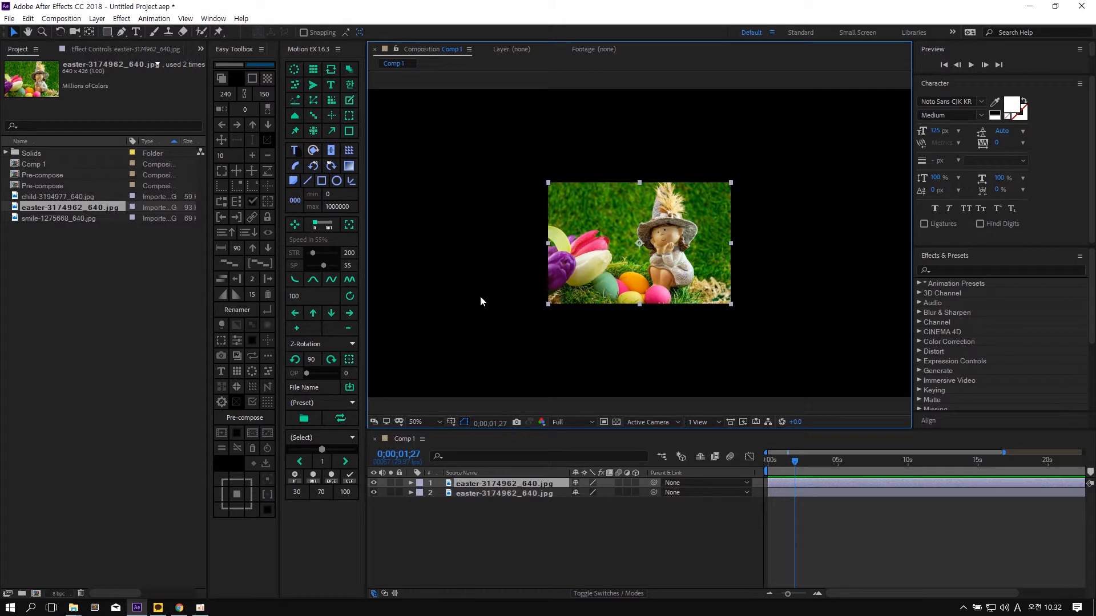
left_click(237, 434)
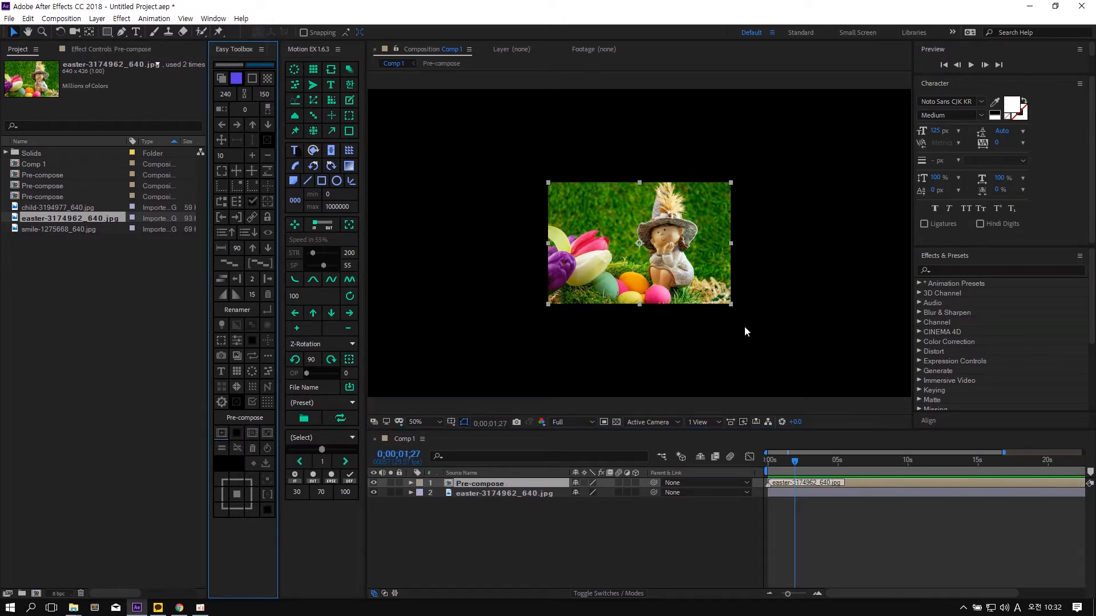
left_click(567, 206)
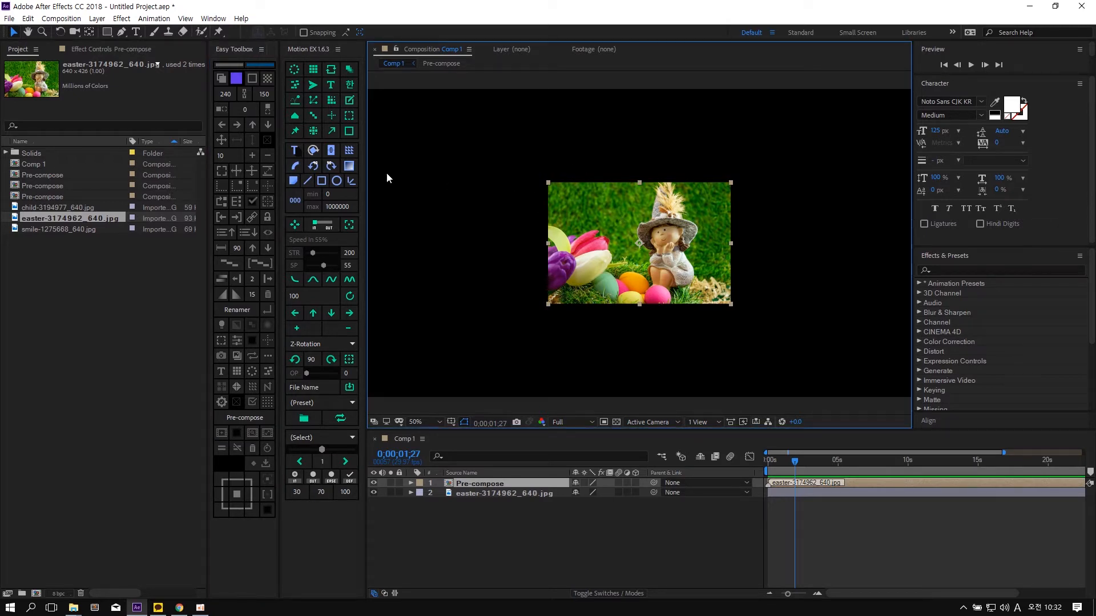
- Shrink the pre-composition in steps of 10 with Easy Toolbox and delete the easter image layer underneath it
left_click(268, 155)
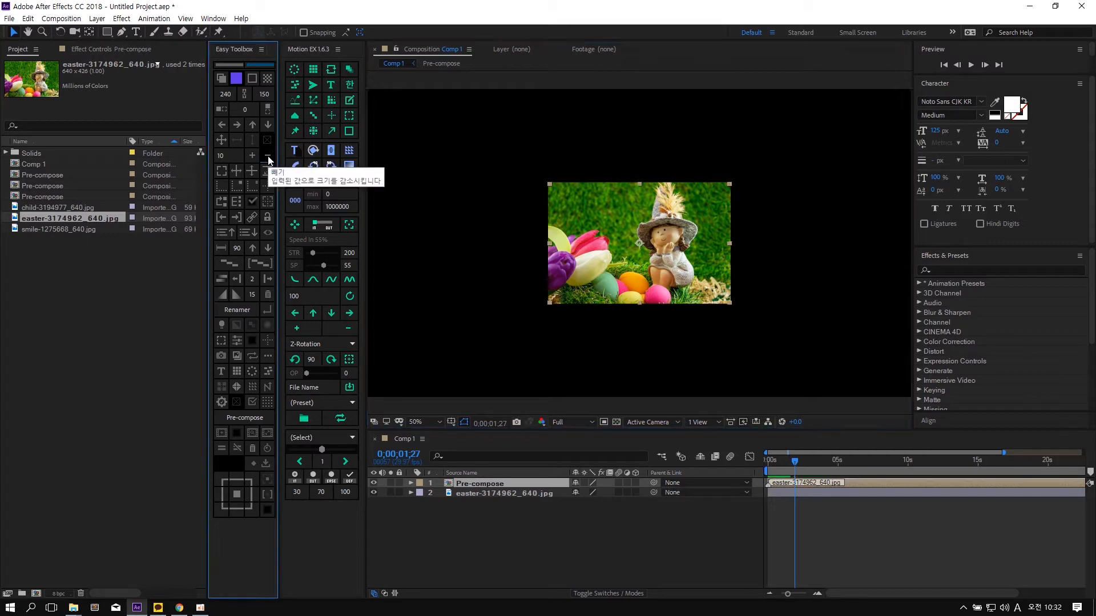
left_click(268, 156)
left_click(268, 156)
left_click(268, 156)
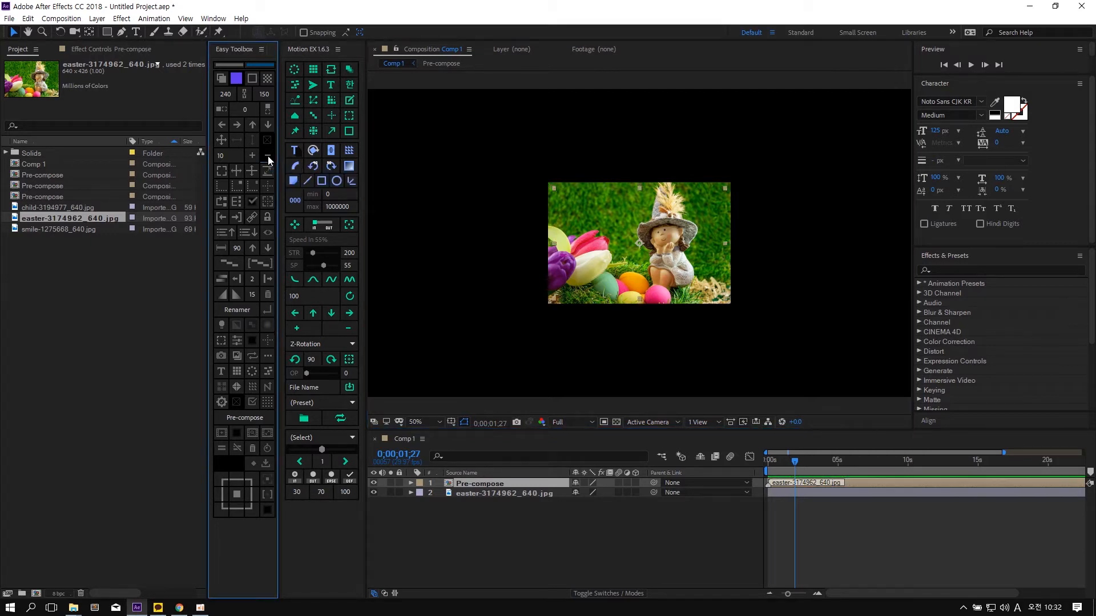
left_click(268, 157)
left_click(492, 491)
key("Delete")
left_click(661, 269)
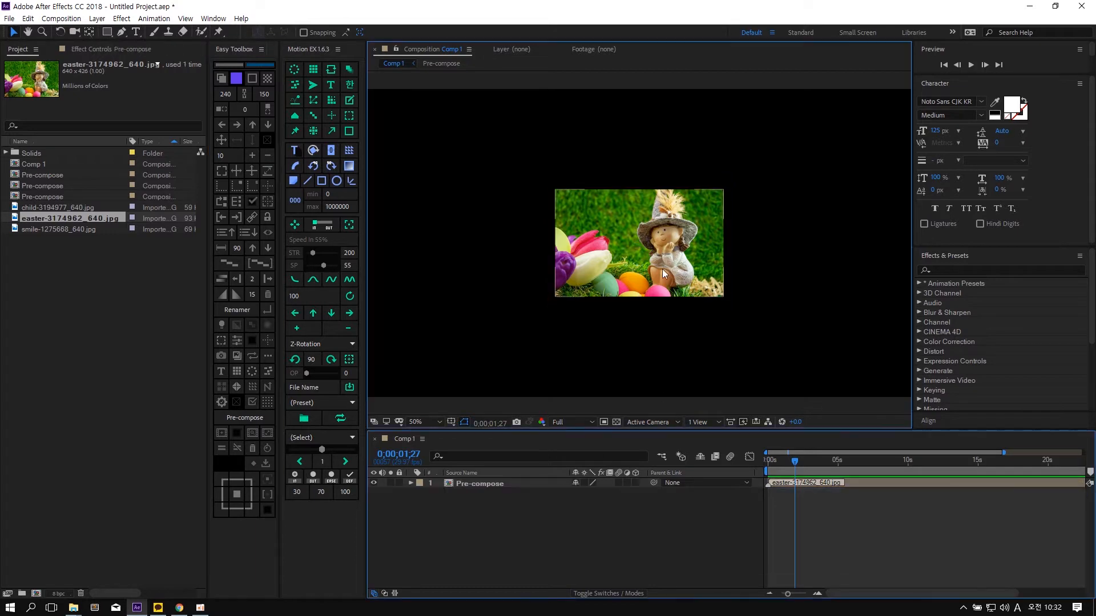
- Set Easy Toolbox's resize amount to 50, enlarge the pre-composition in both dimensions, and shrink it below its starting size
double_click(221, 155)
type("50")
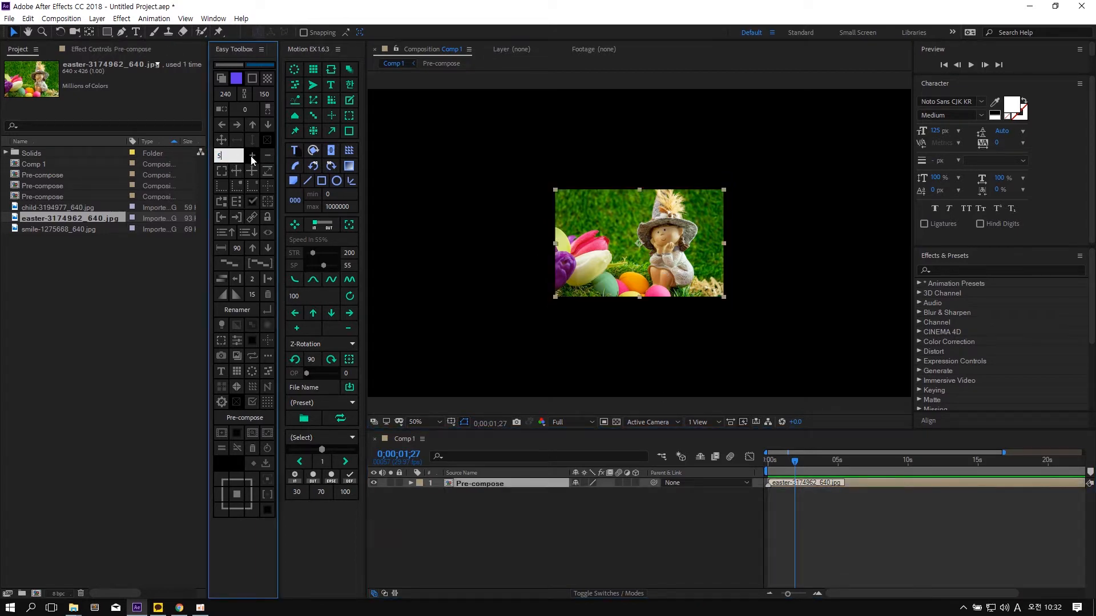
left_click(251, 155)
left_click(251, 156)
left_click(251, 156)
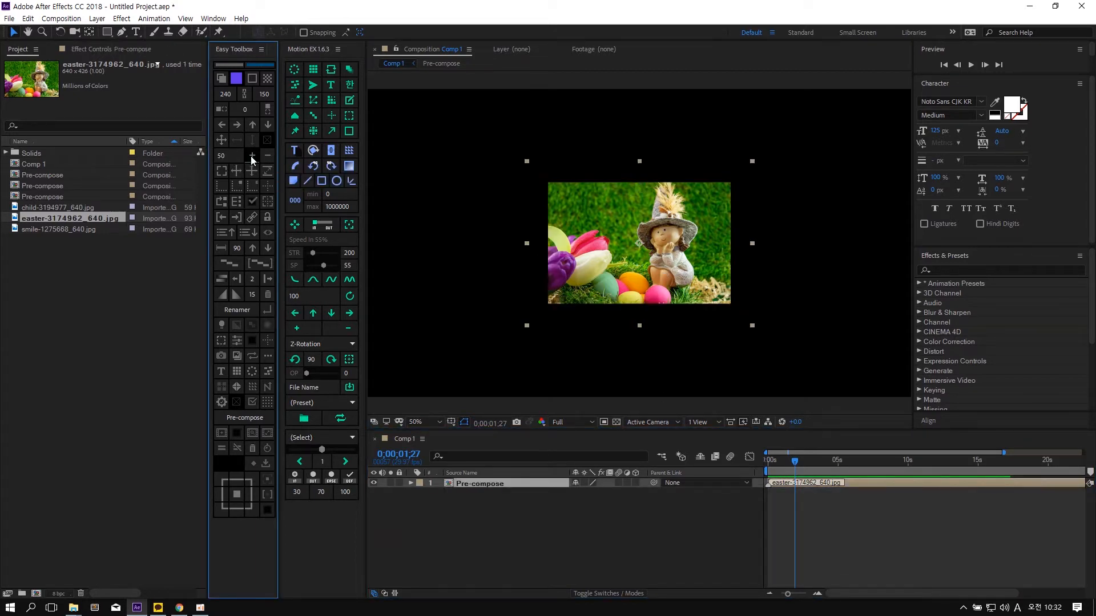
left_click(268, 155)
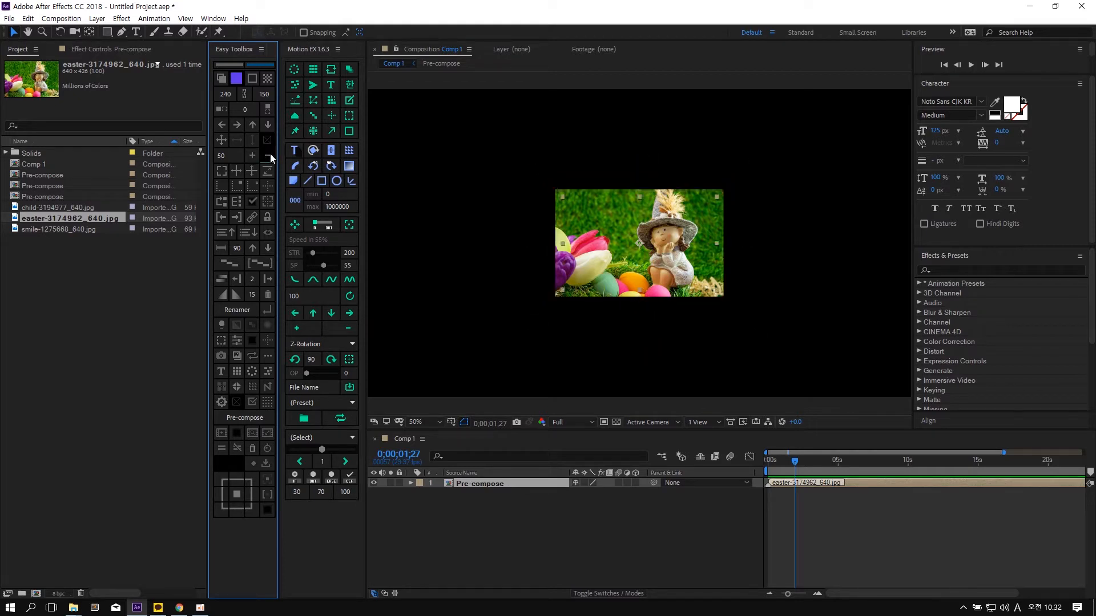
left_click(269, 155)
left_click(269, 154)
- Restrict resizing to height and reduce the pre-composition to a narrow horizontal strip in steps of 50
left_click(252, 140)
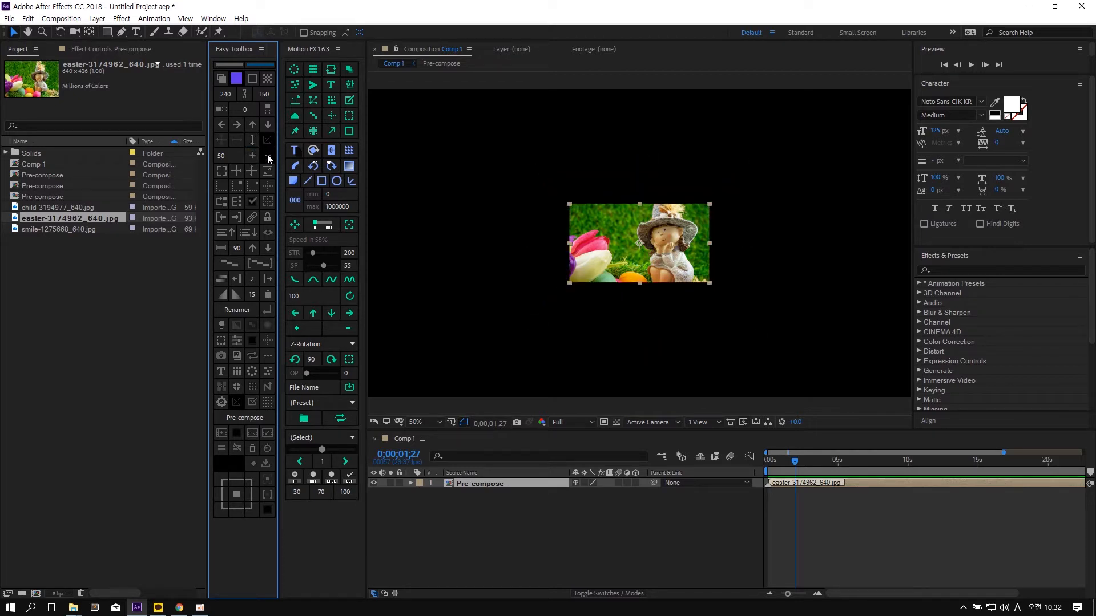
left_click(268, 157)
left_click(268, 157)
left_click(268, 157)
left_click(819, 255)
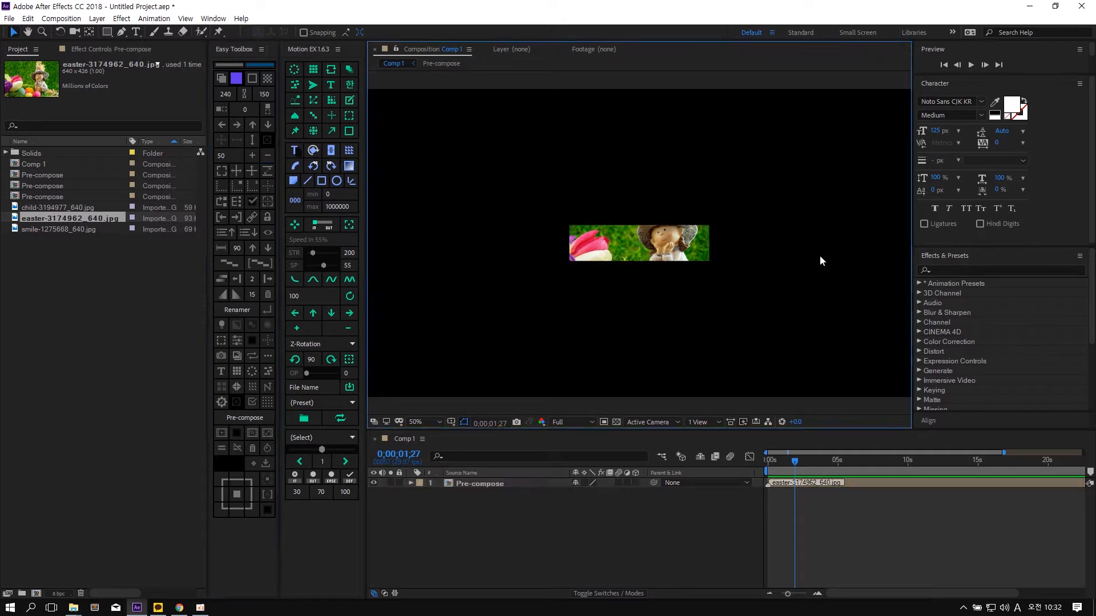
left_click(672, 257)
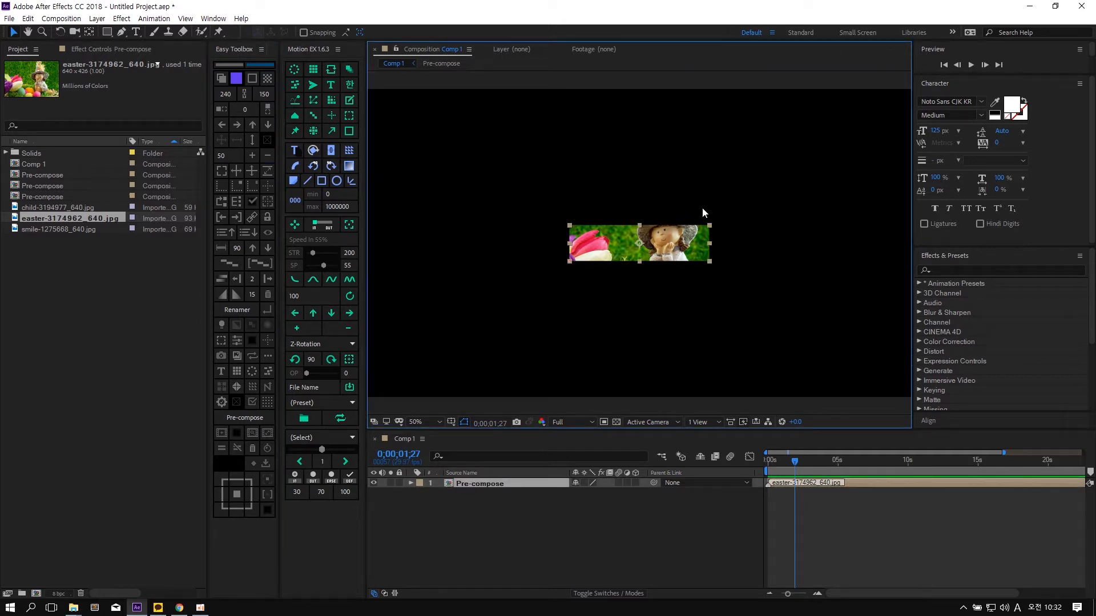
left_click(773, 281)
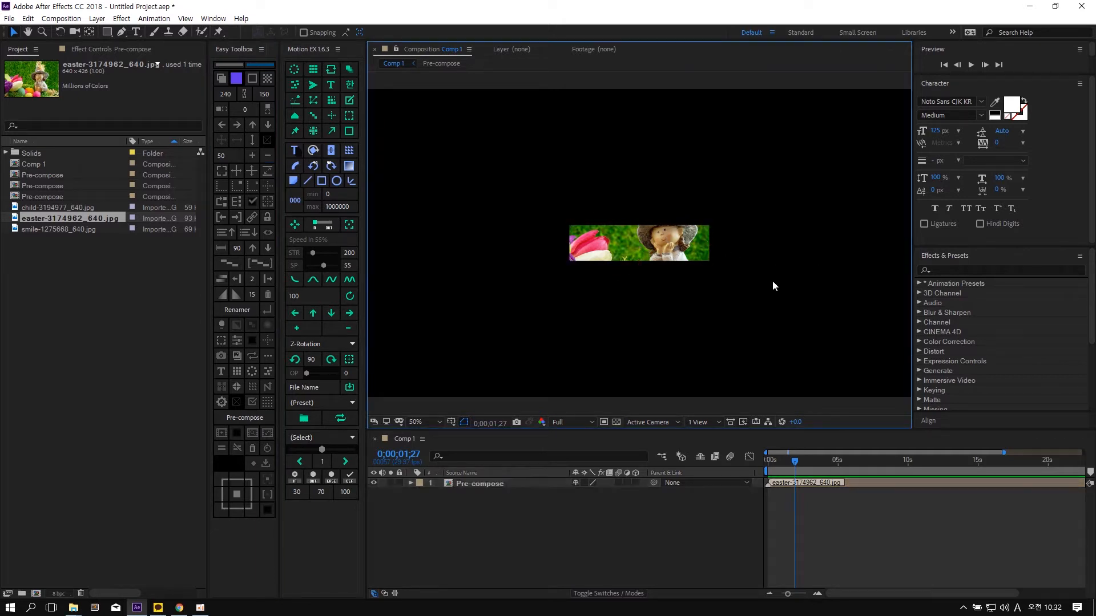
left_click(665, 248)
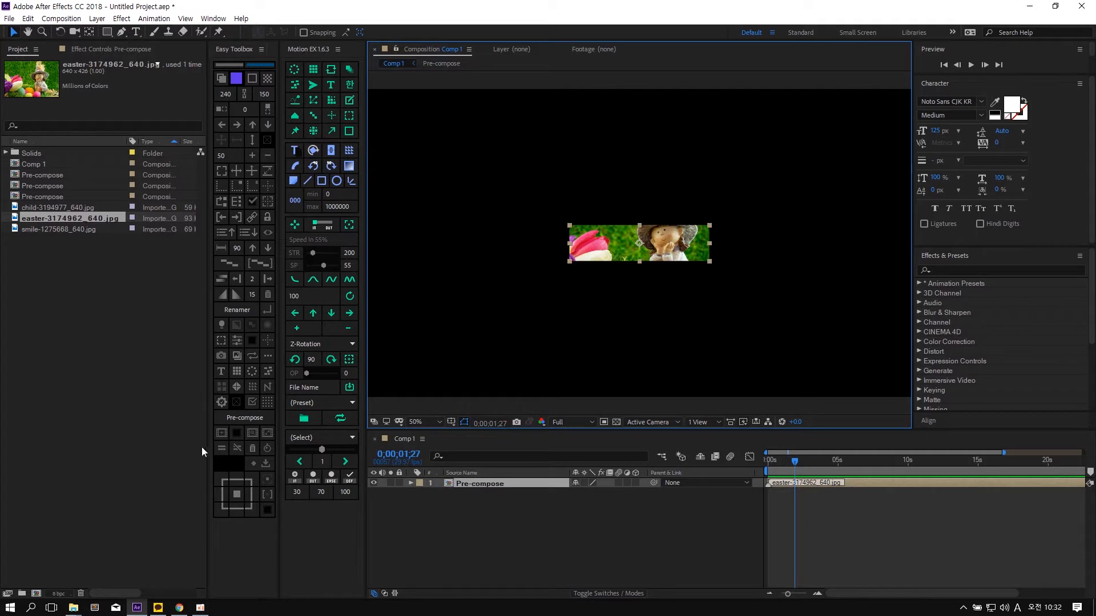
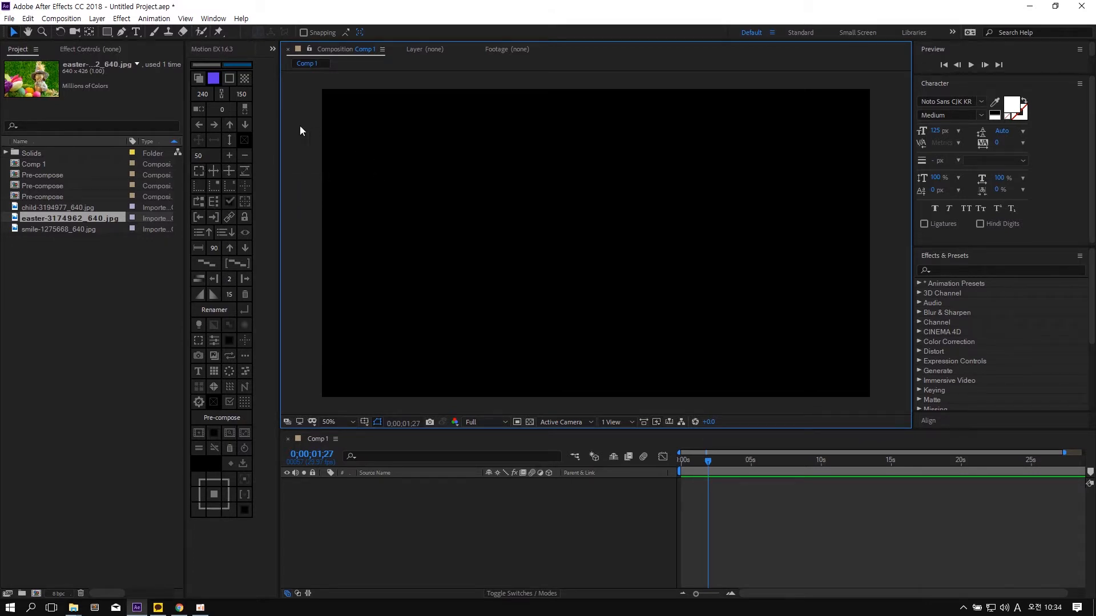
- Create a 240 × 150 purple solid with Easy Toolbox and increase only its height in steps of 10
left_click(196, 81)
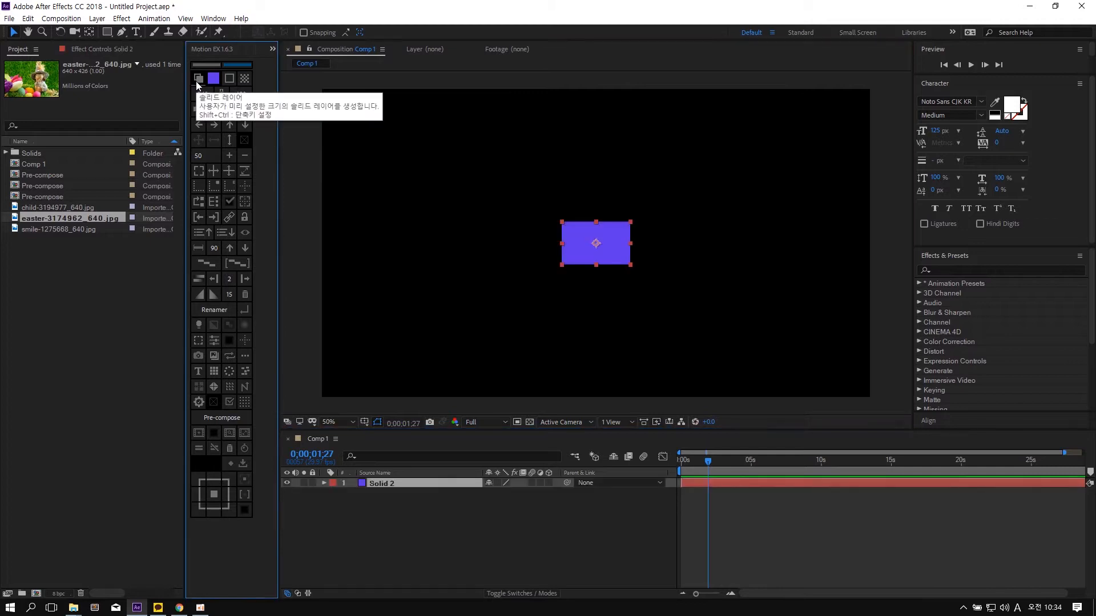
left_click(214, 155)
left_click(231, 156)
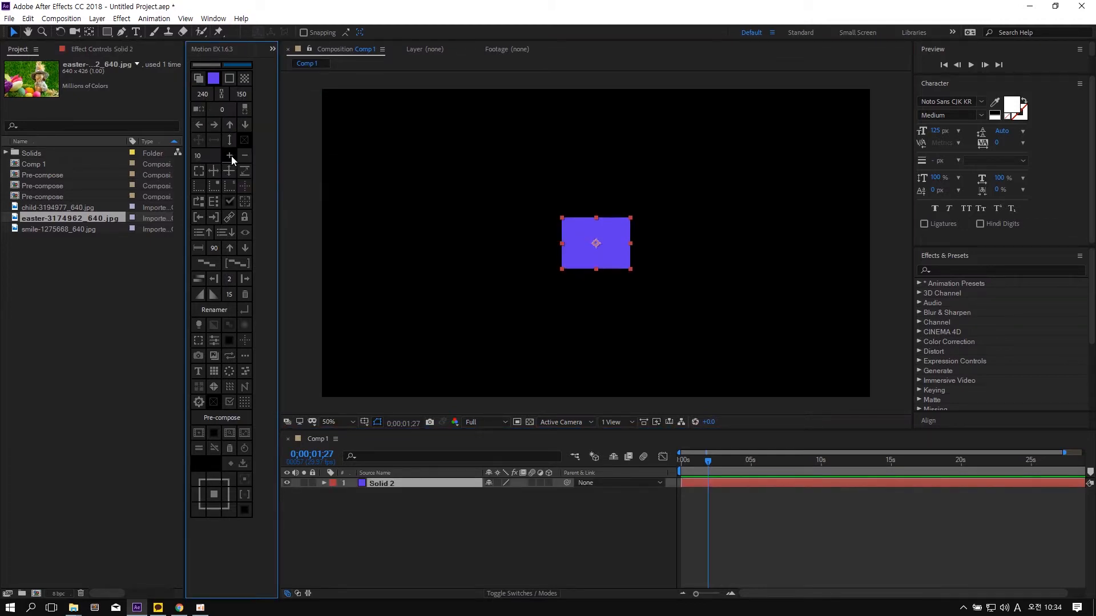
- Set the resize amount to 50 and enlarge the solid's width and height by two increments
left_click(206, 156)
type("50")
left_click(228, 156)
left_click(228, 156)
- Restrict resizing to width and widen the purple solid by two increments of 50
left_click(214, 139)
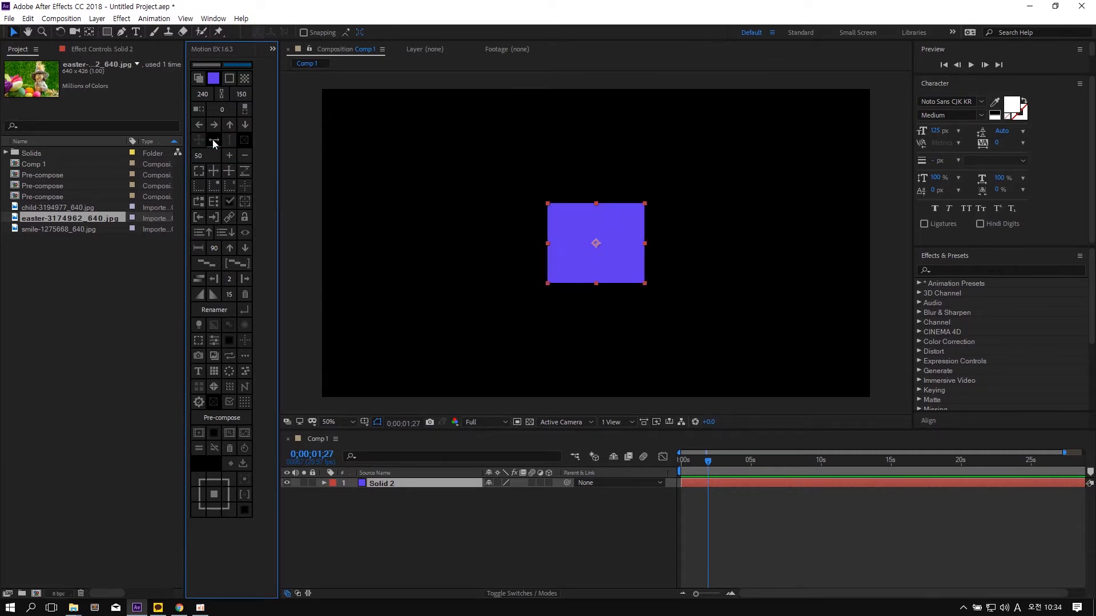
left_click(230, 156)
left_click(229, 157)
left_click(633, 171)
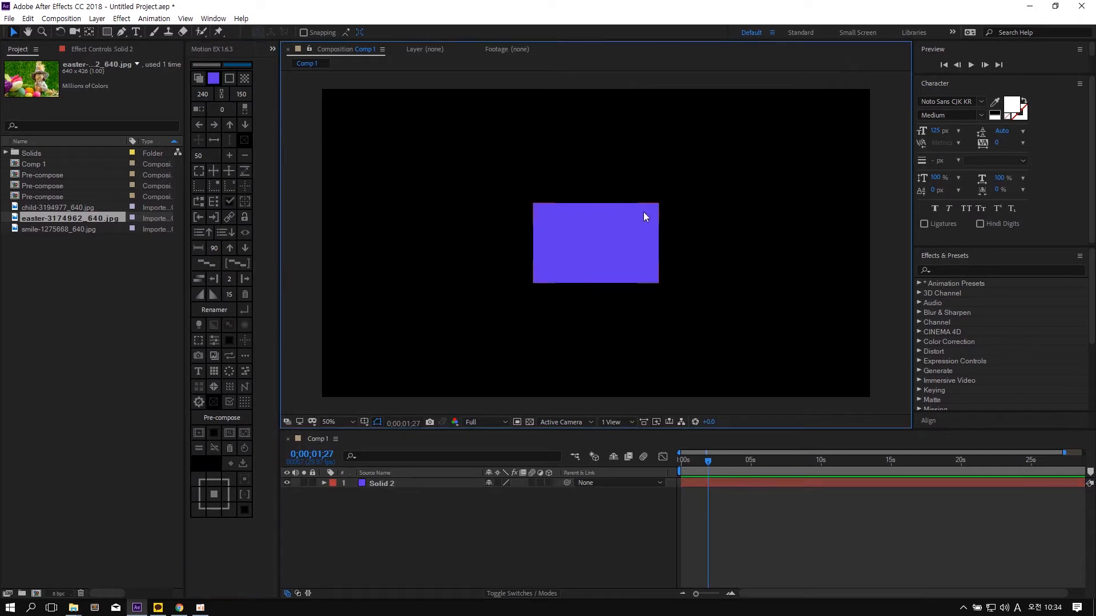
left_click(644, 251)
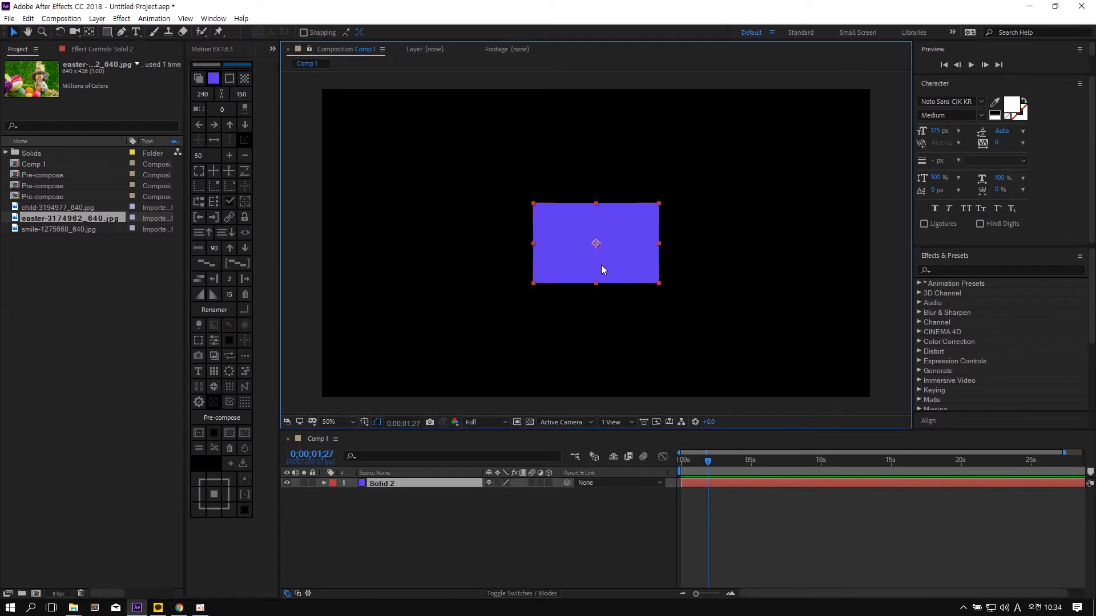
- Duplicate the purple solid into seven copies and scatter them around the composition
key("ctrl+d")
left_click_drag(601, 264, 369, 308)
key("ctrl+d")
key("ctrl+d")
key("ctrl+d")
key("ctrl+d")
left_click(571, 235)
key("ctrl+d")
left_click_drag(631, 255, 633, 151)
left_click(728, 236)
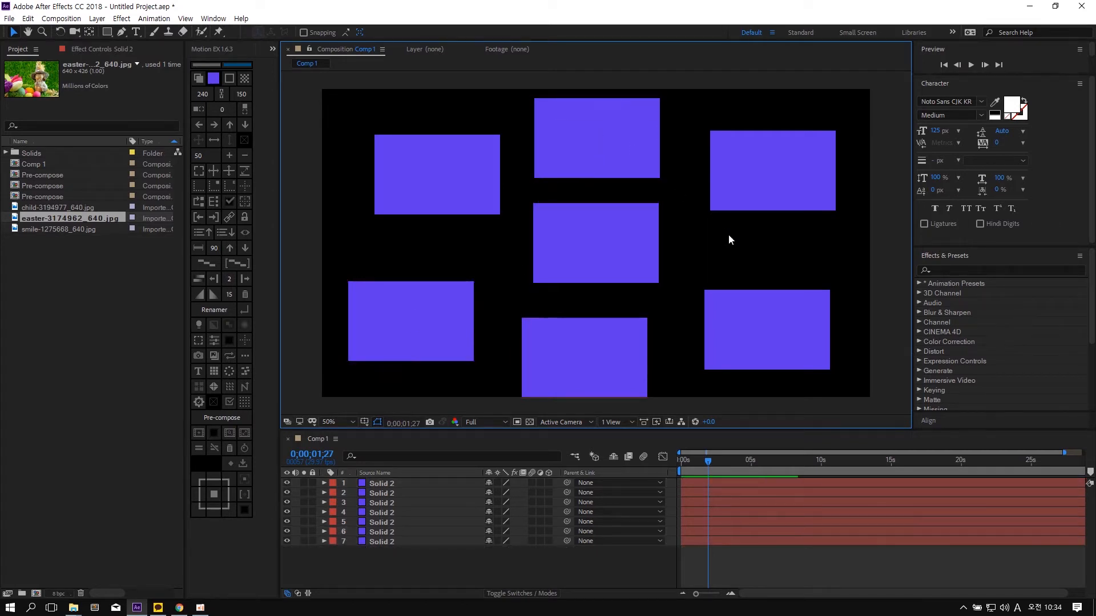
- Create a Motion EX controller null for all seven solids and show its Weight, Delay, Seed and Distance effect controls
key("ctrl+a")
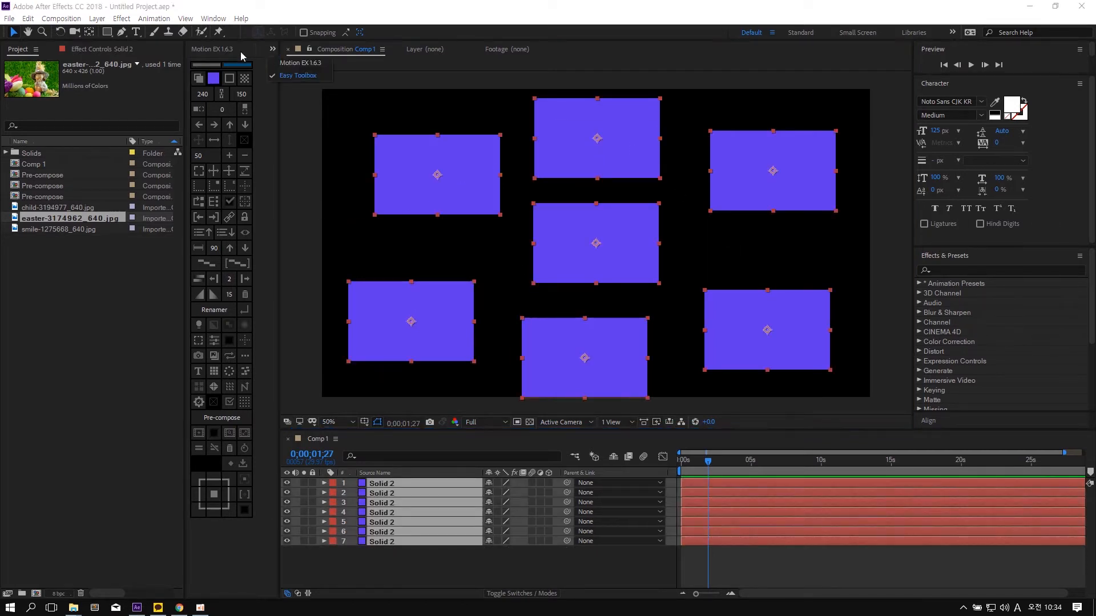
left_click(219, 50)
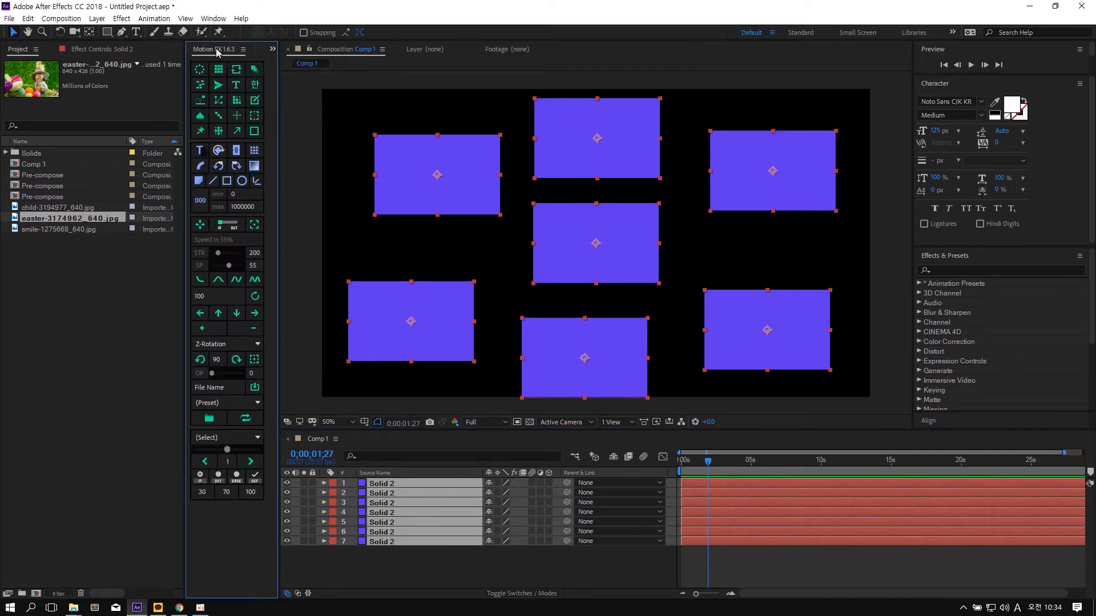
left_click(216, 85)
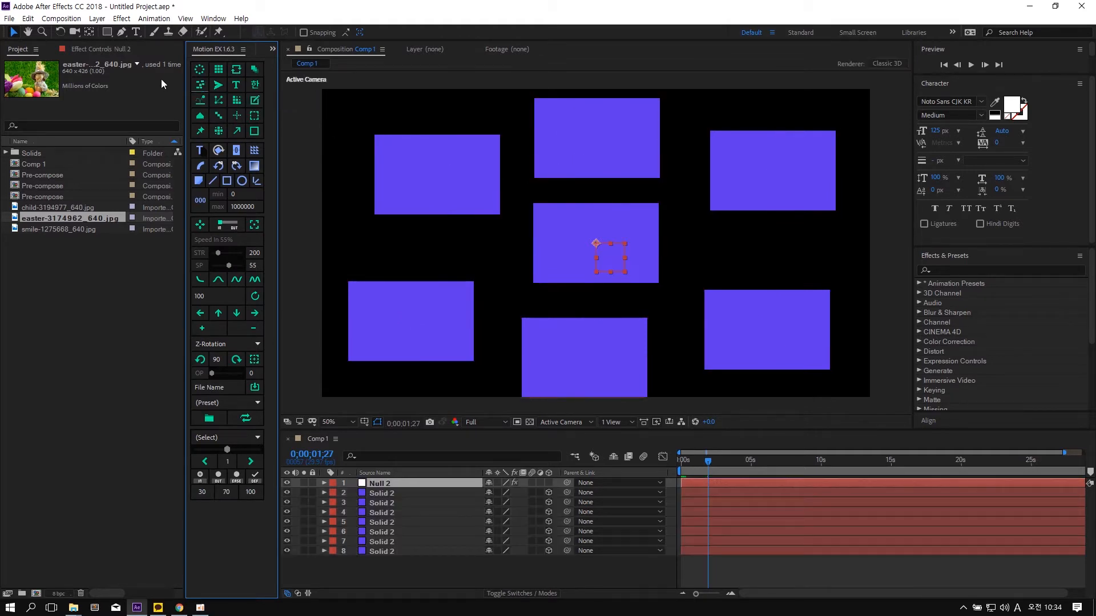
left_click(103, 50)
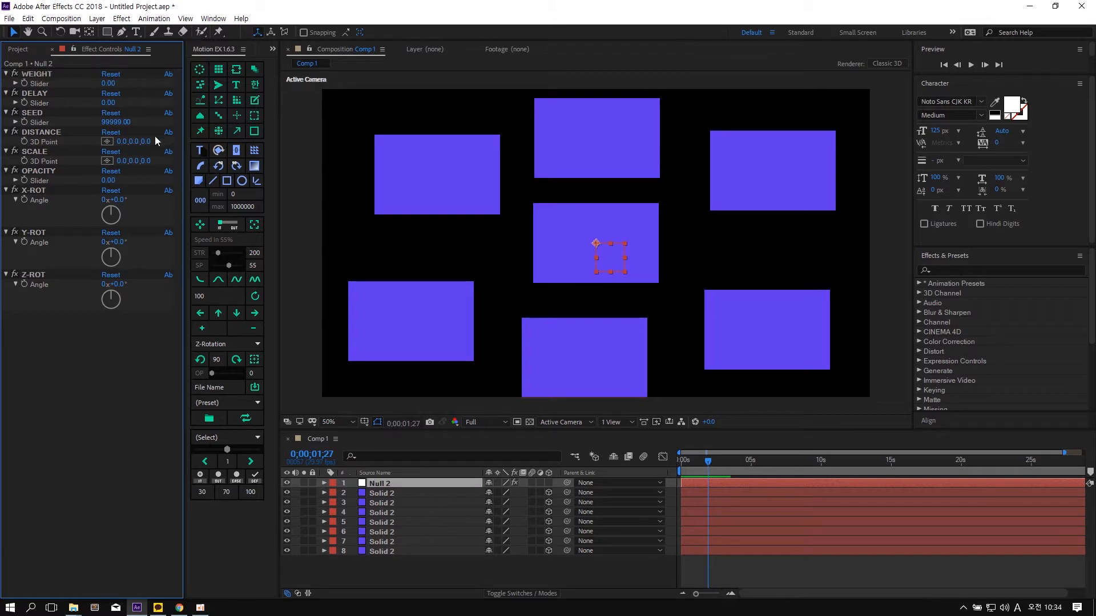
- Set the controller null's Weight to 100 and its Z distance to 4510 to spread the solids in depth
left_click_drag(153, 141, 303, 138)
left_click(107, 83)
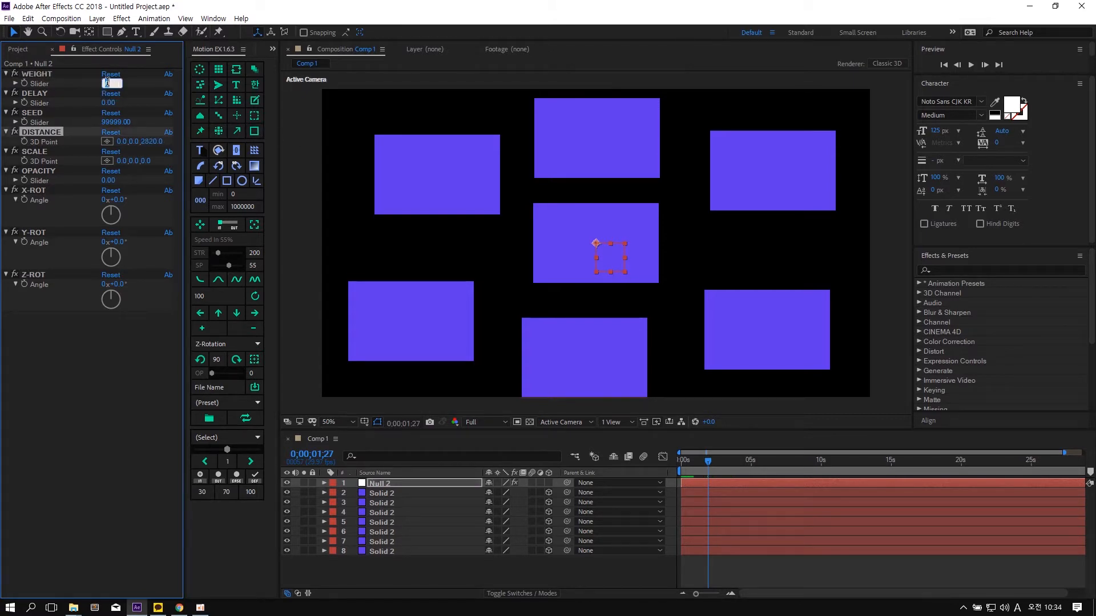
key("Return")
left_click_drag(153, 141, 176, 147)
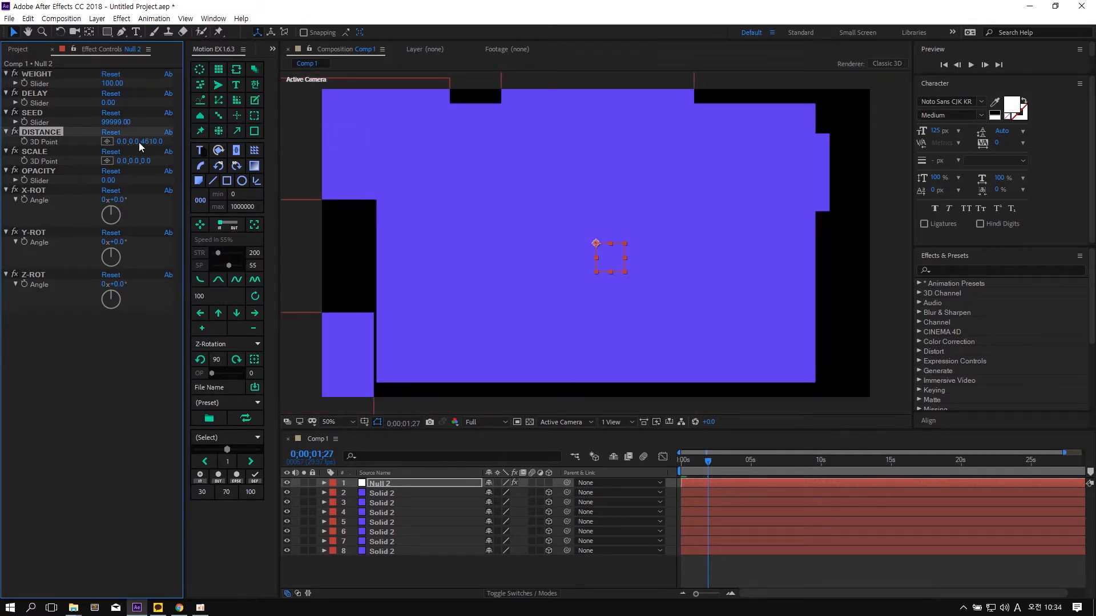
- Add a camera with default settings, dolly it back until all seven solids are in frame, and move the uppermost solid slightly higher
left_click(618, 578)
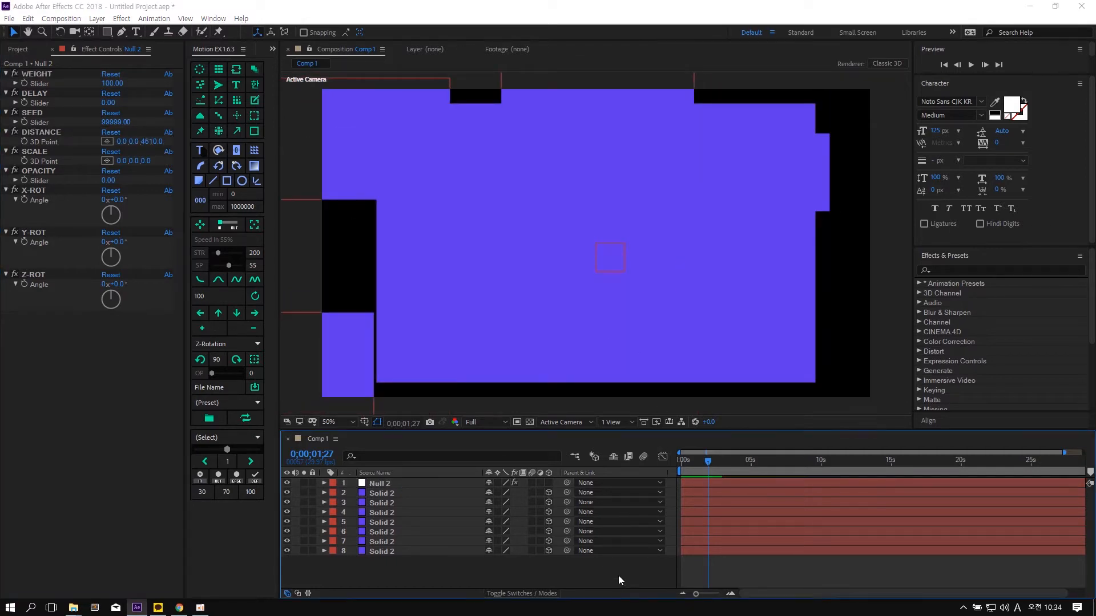
key("ctrl+alt+shift+c")
key("Return")
key("c")
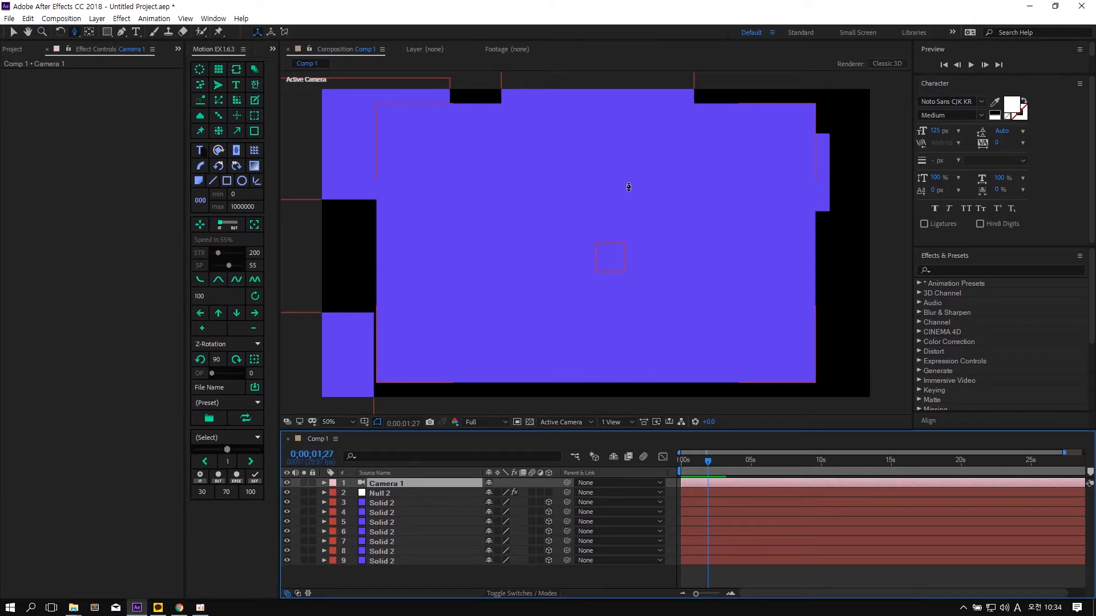
left_click_drag(625, 354, 690, 294)
key("v")
left_click_drag(570, 191, 571, 161)
- Bring up Easy Toolbox in place of Motion EX and place easter-3174962_640.jpg in the composition's upper-left corner
left_click(17, 50)
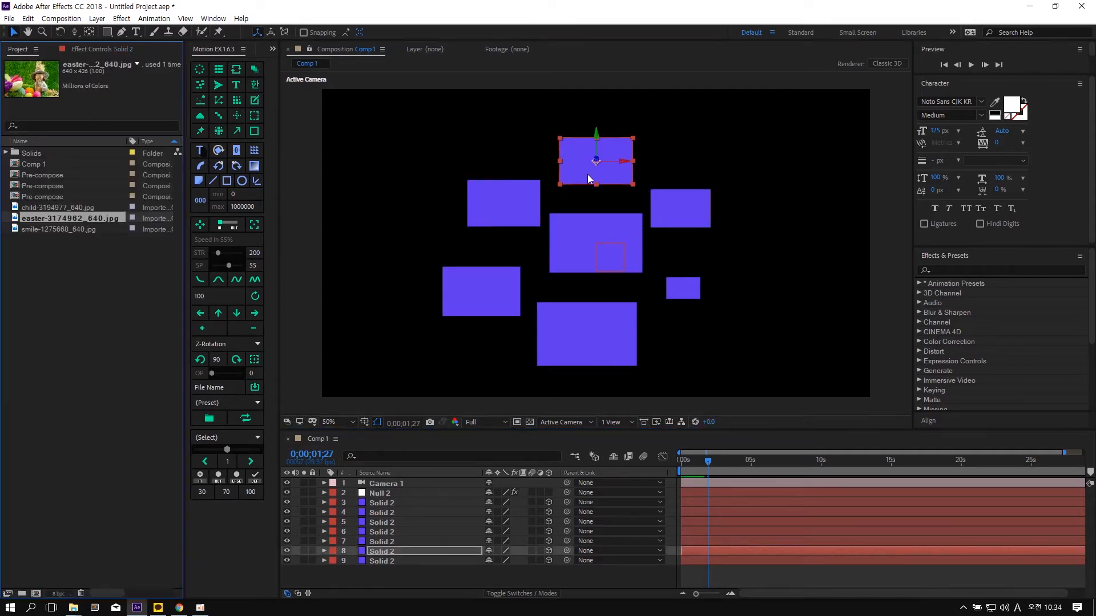
left_click(521, 186)
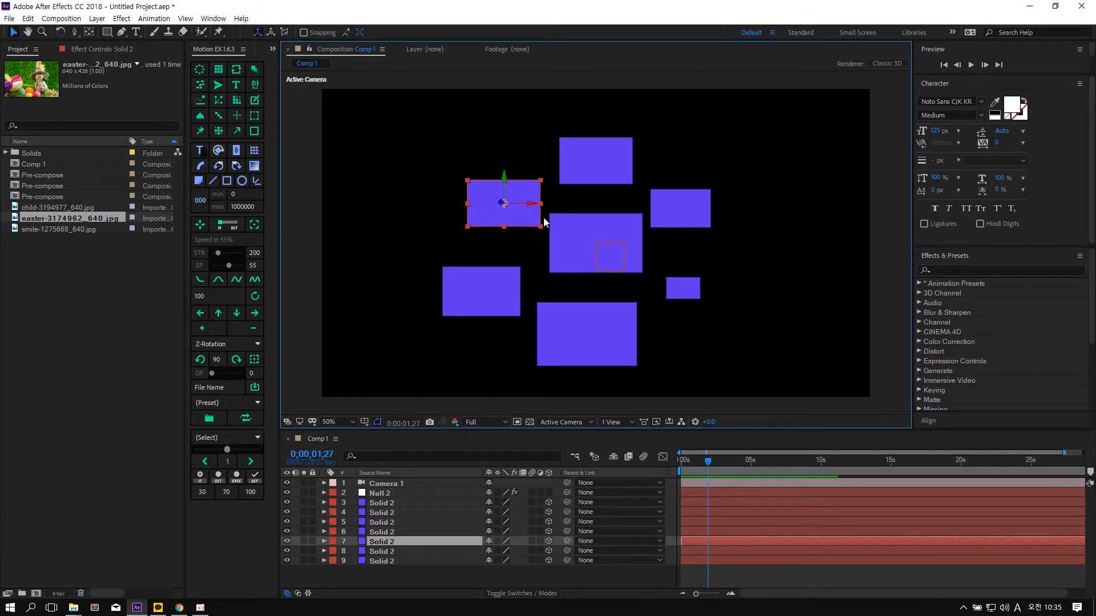
left_click(393, 167)
left_click(272, 49)
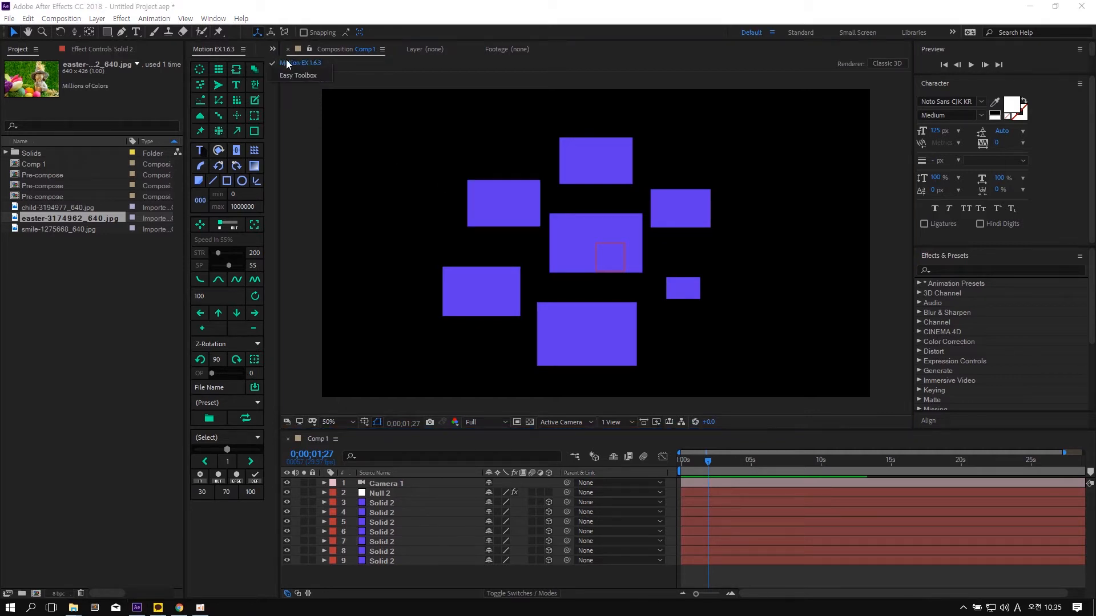
left_click(283, 76)
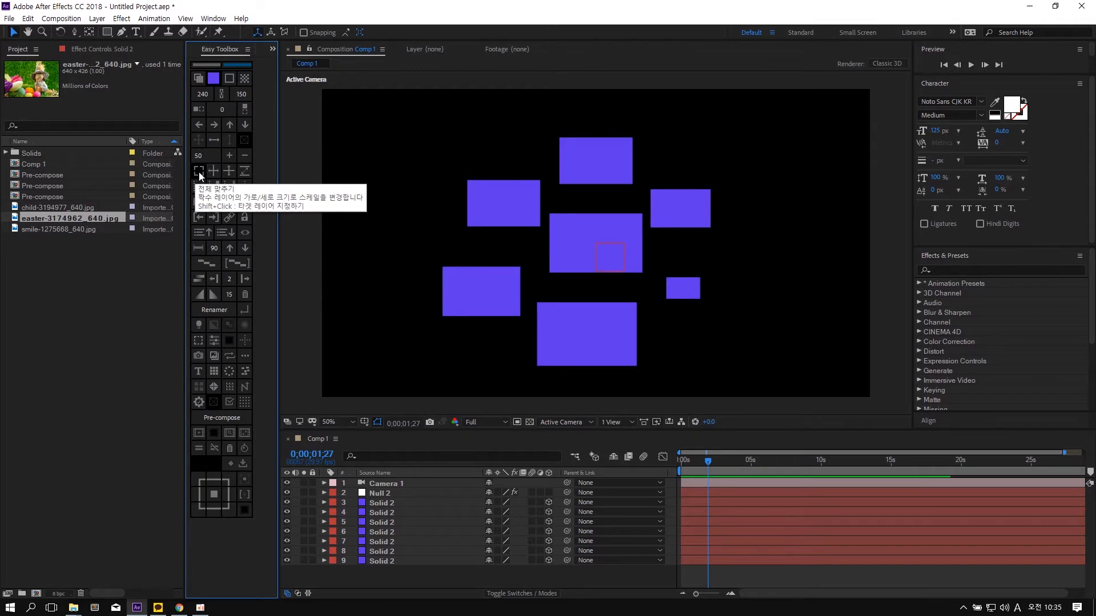
left_click(402, 193)
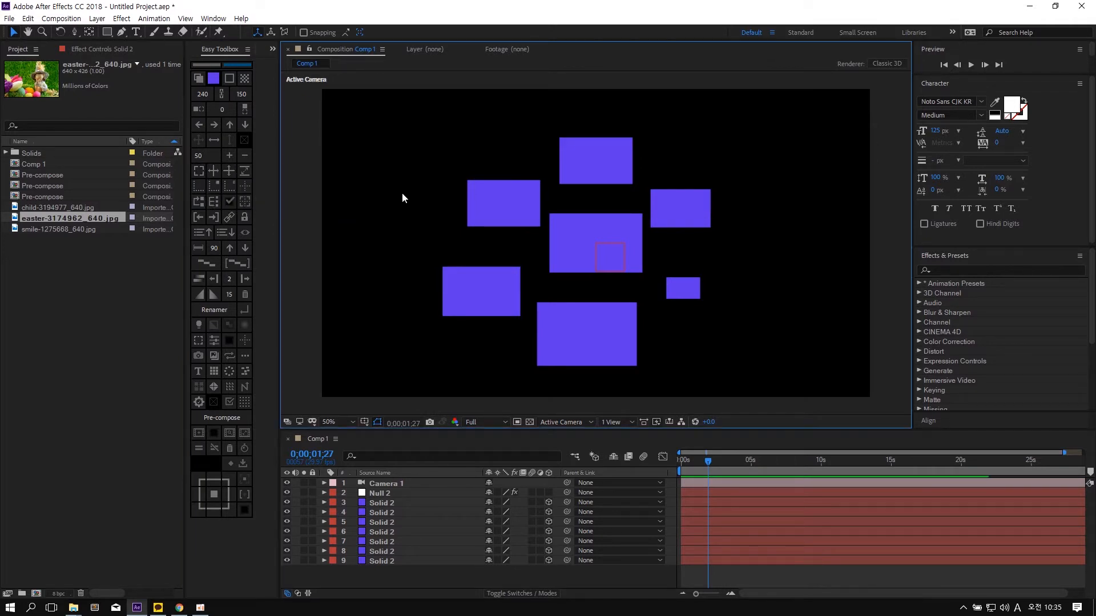
left_click_drag(91, 214, 386, 154)
- Try fitting the easter photo to the full width and height of the upper-left purple solid, and undo the fit
left_click(514, 201)
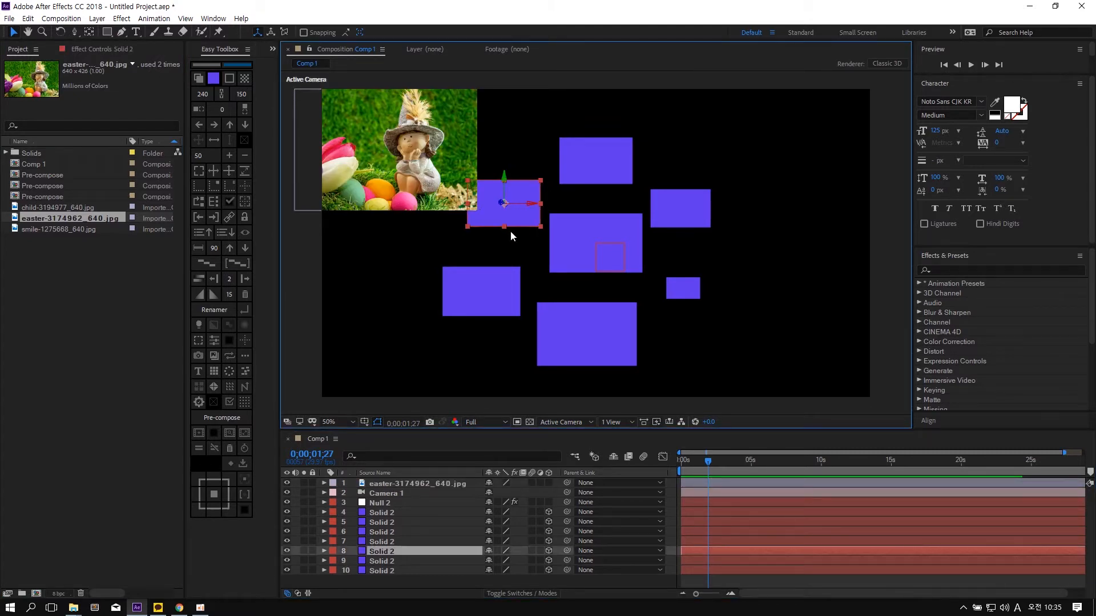
left_click(445, 160)
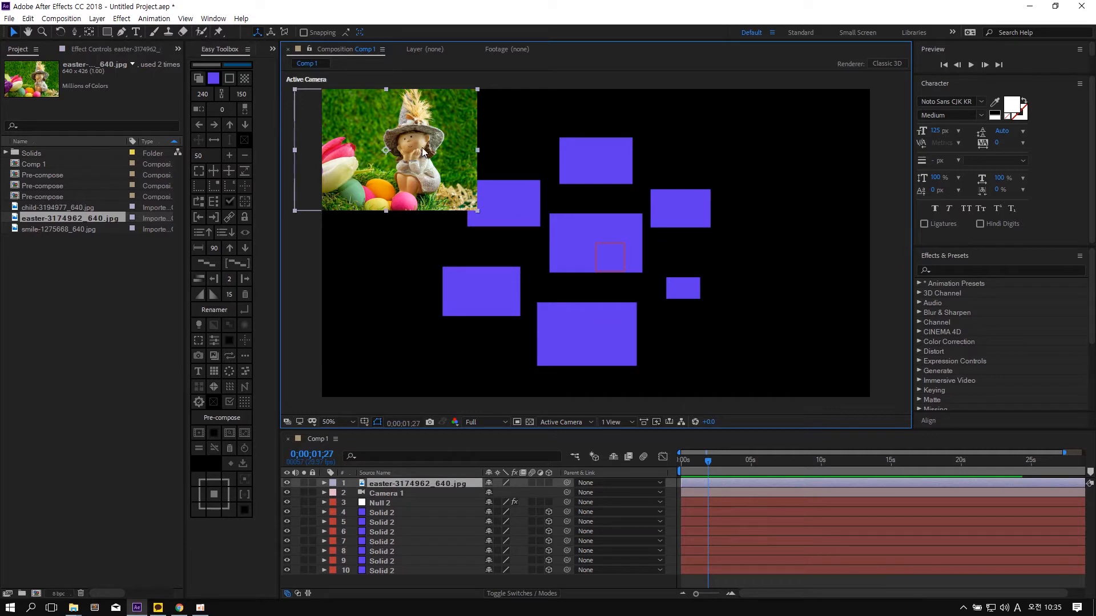
left_click(439, 245)
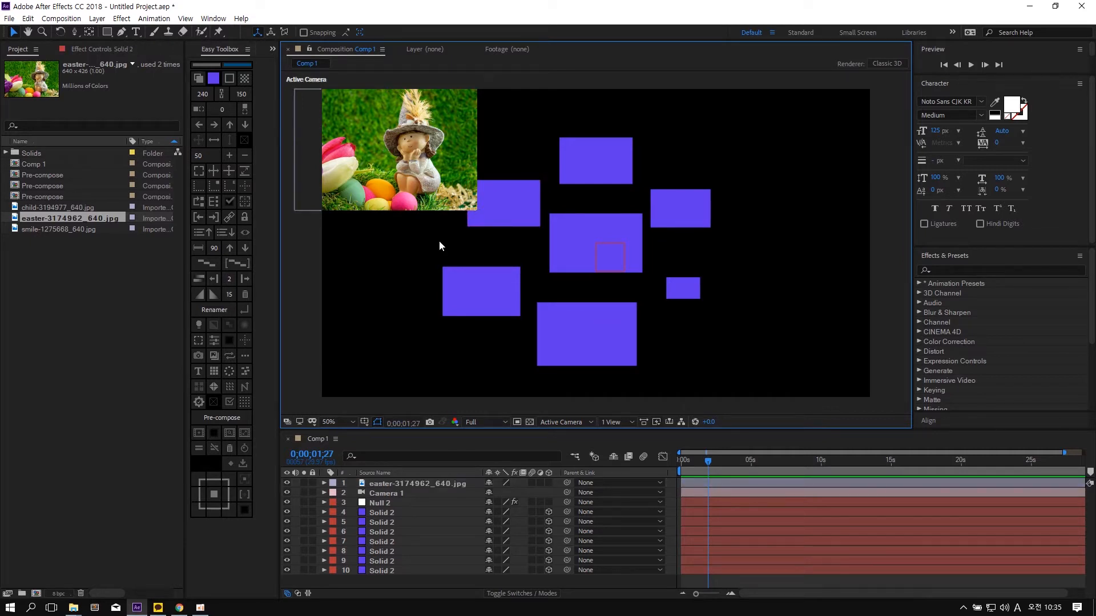
left_click(420, 183)
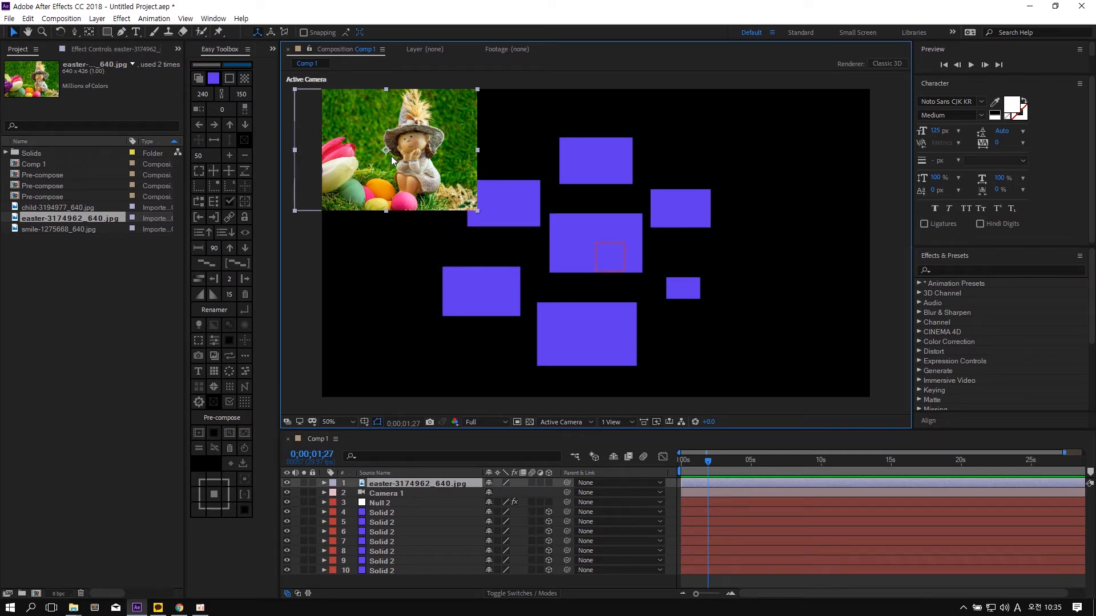
left_click(526, 197, "shift")
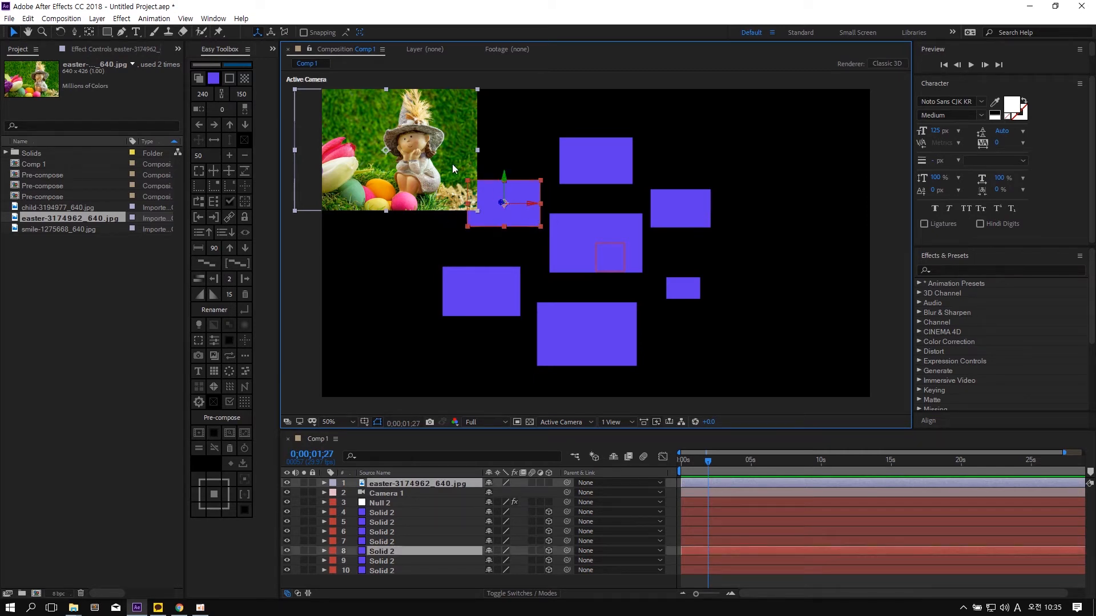
left_click(199, 170)
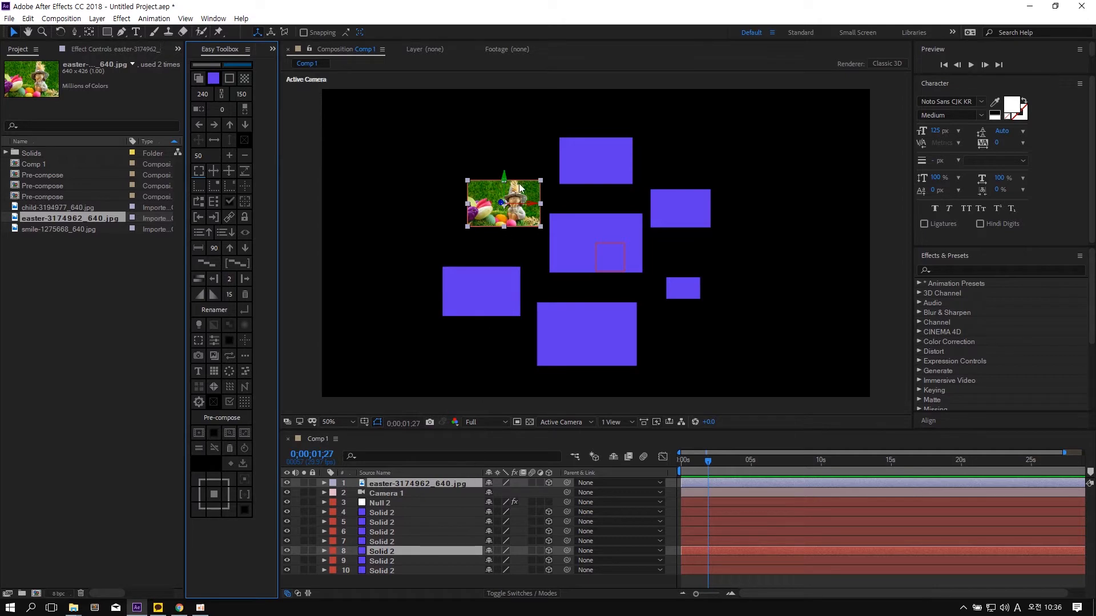
left_click(496, 255)
key("ctrl+z")
left_click(506, 250)
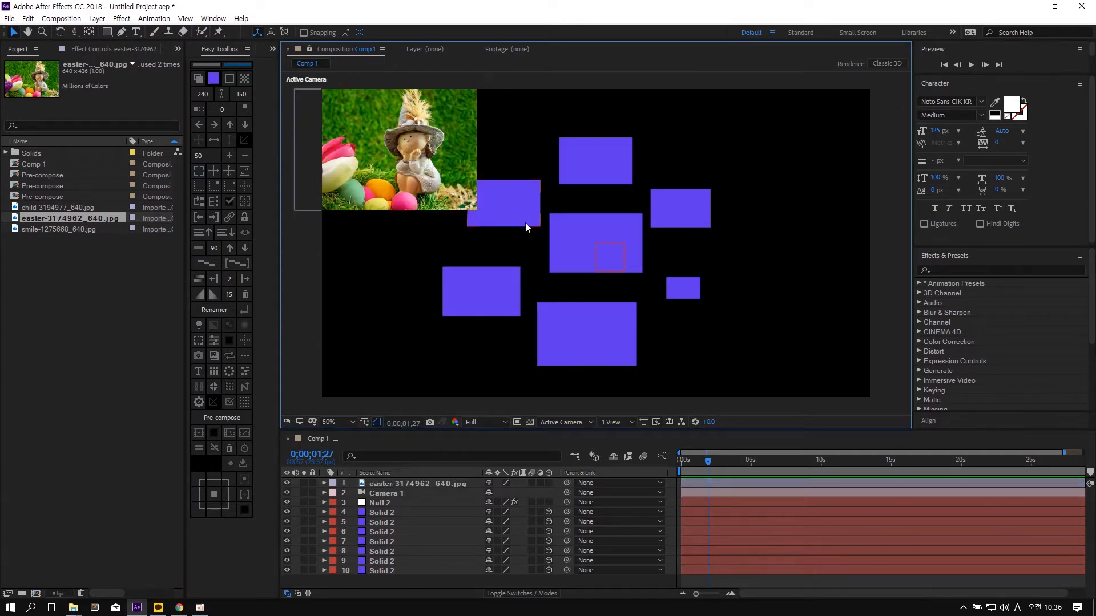
- Place child-3194977_640.jpg in the composition's lower-left area and smile-1275668_640.jpg near its bottom edge
left_click(433, 205)
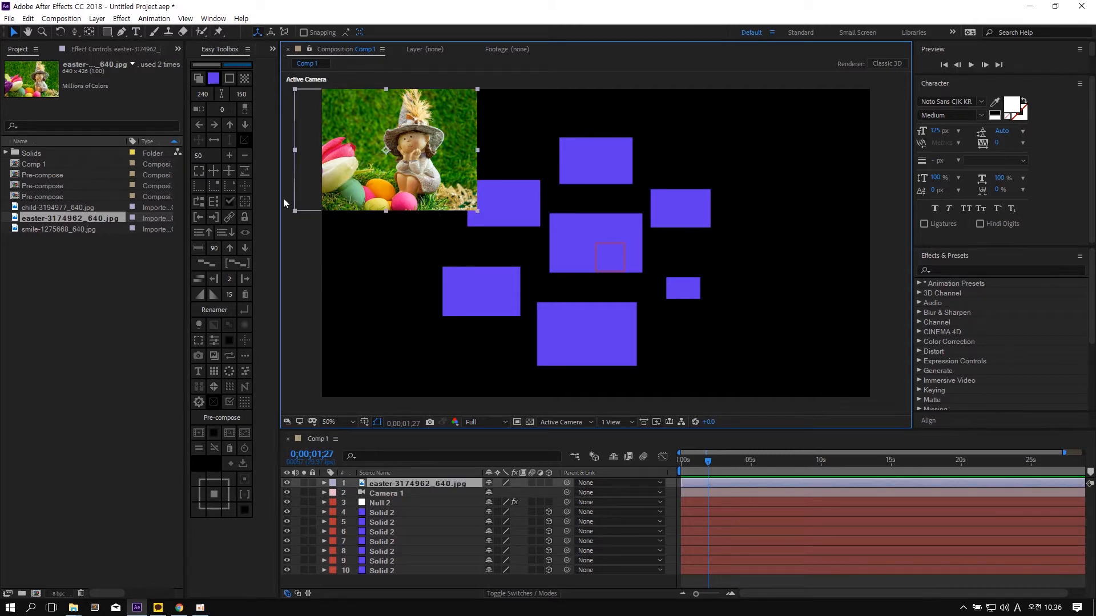
left_click_drag(57, 207, 326, 305)
left_click_drag(50, 227, 512, 327)
left_click_drag(519, 379, 514, 408)
left_click(735, 343)
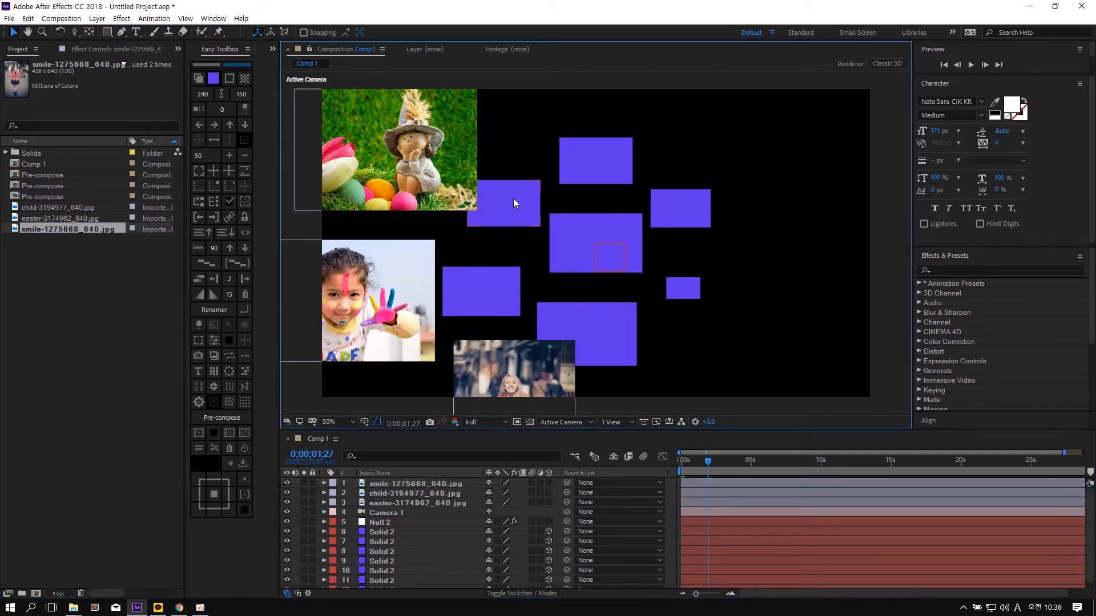
- Pair the easter, child and smile photos with the upper-left, top and central solids and try a proportional fit inside them
left_click(403, 135)
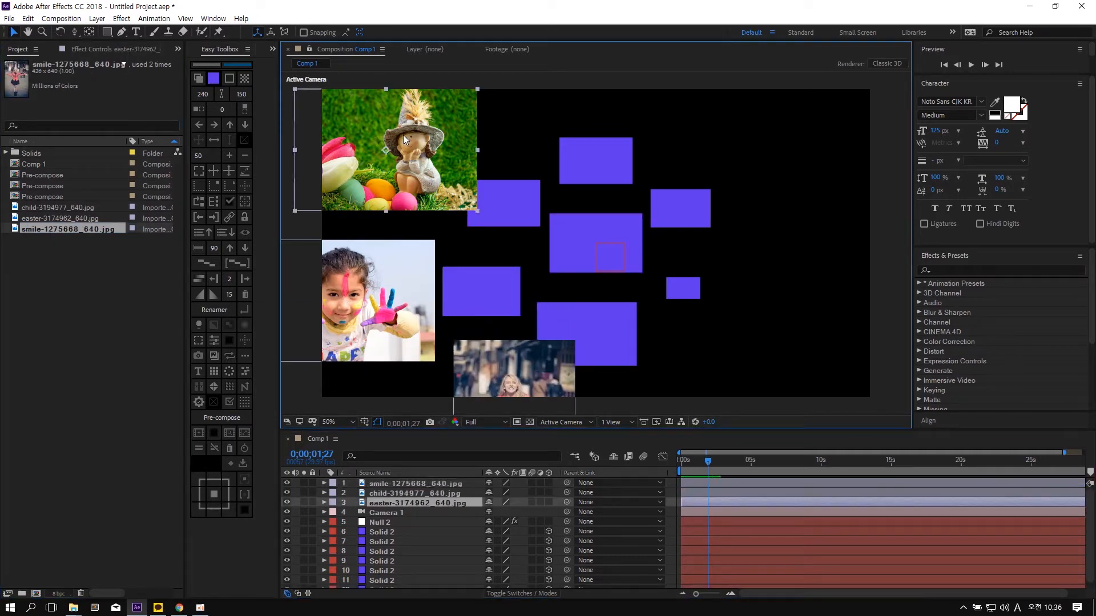
left_click(512, 203, "shift")
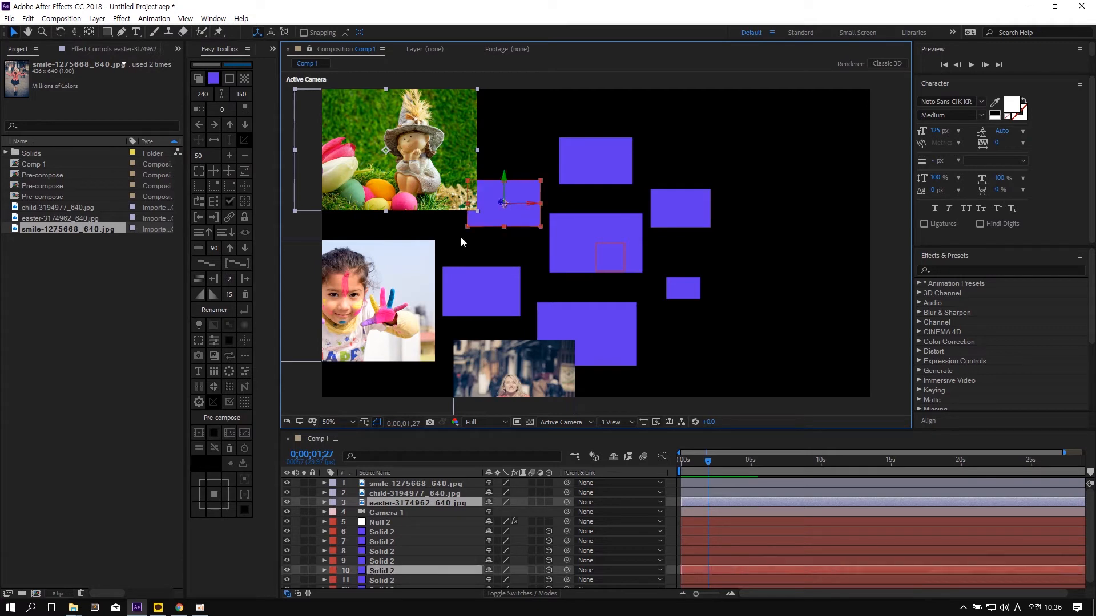
left_click(416, 265, "shift")
left_click(606, 166, "shift")
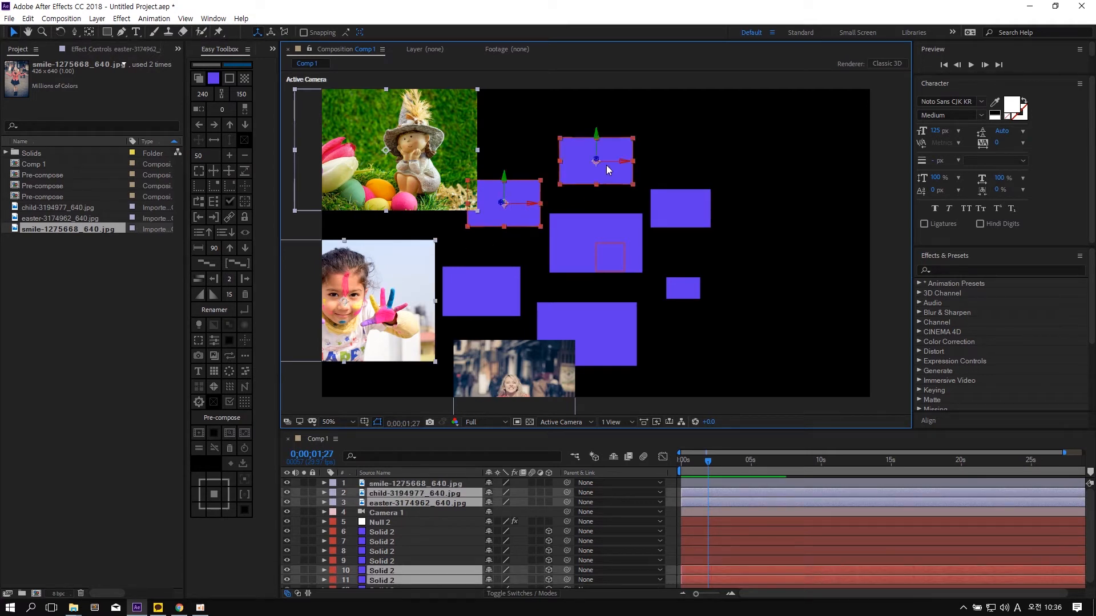
left_click(532, 356, "shift")
left_click(574, 228, "shift")
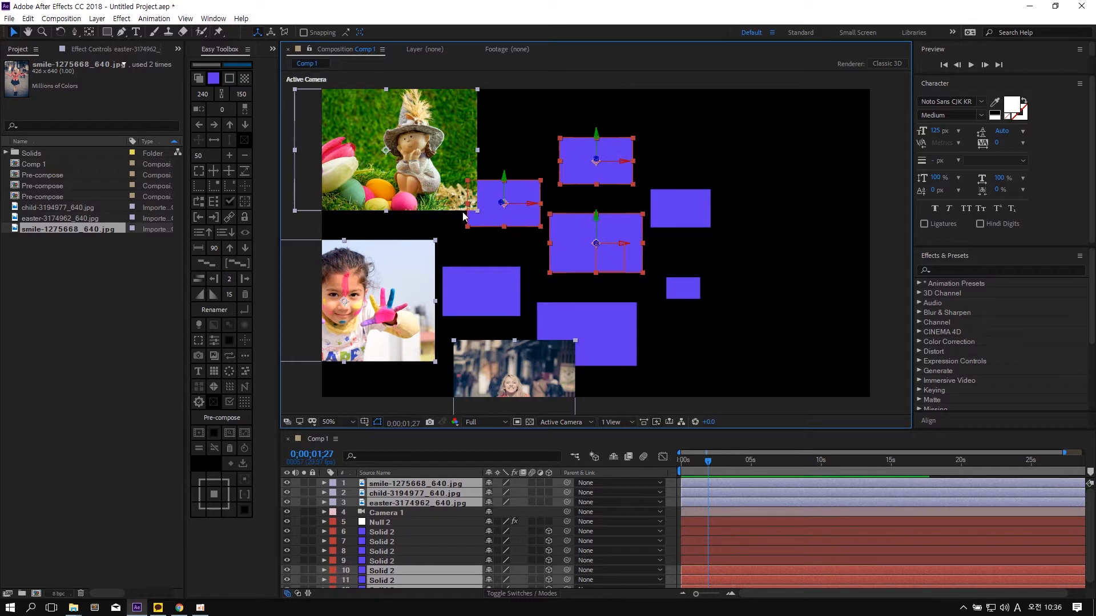
left_click(245, 173)
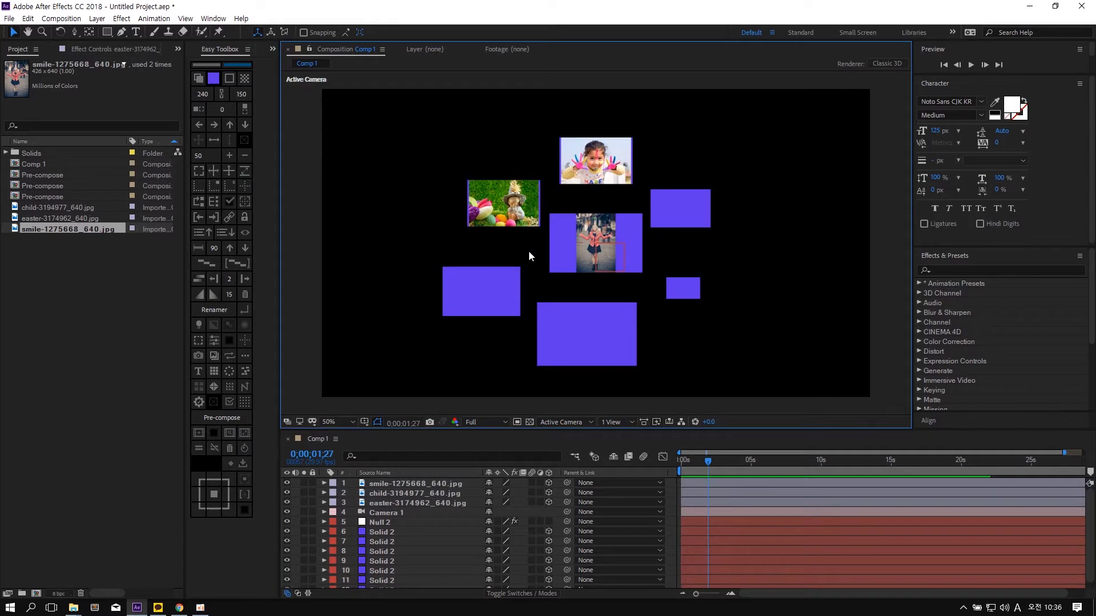
- Inspect how the easter and smile photos sit on their solids at 100% zoom, and undo the proportional fit
left_click(516, 221)
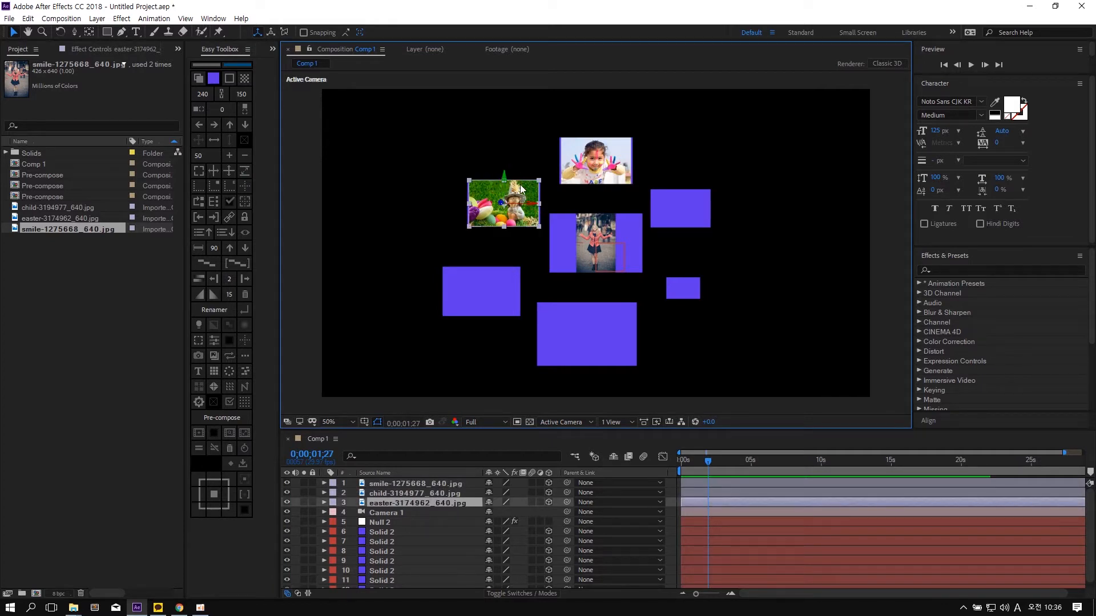
left_click(467, 234)
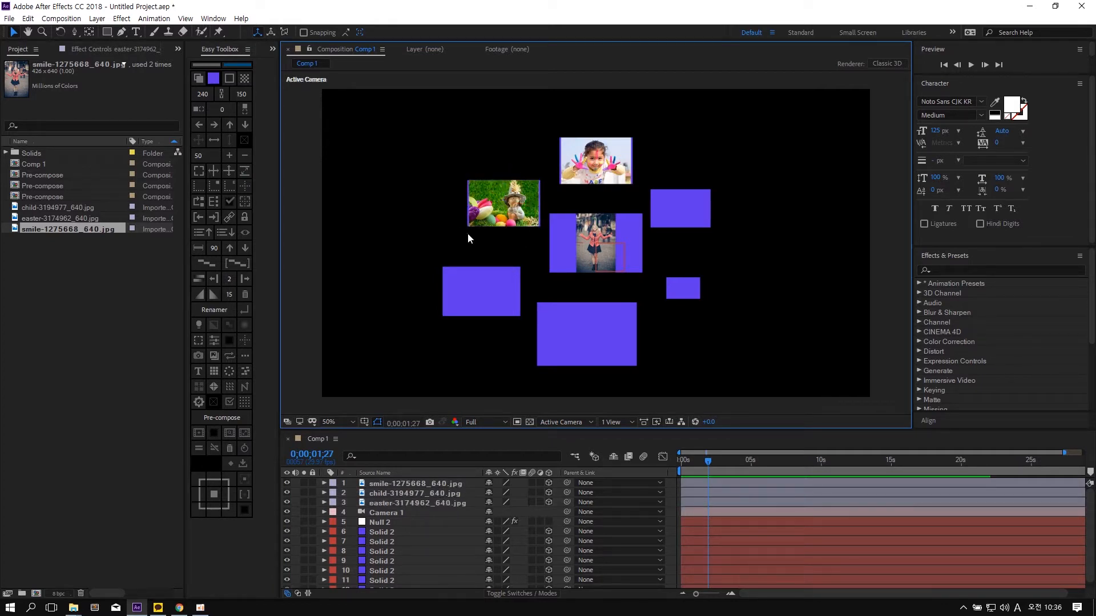
left_click(447, 308)
left_click(514, 208)
key("period")
left_click(616, 211)
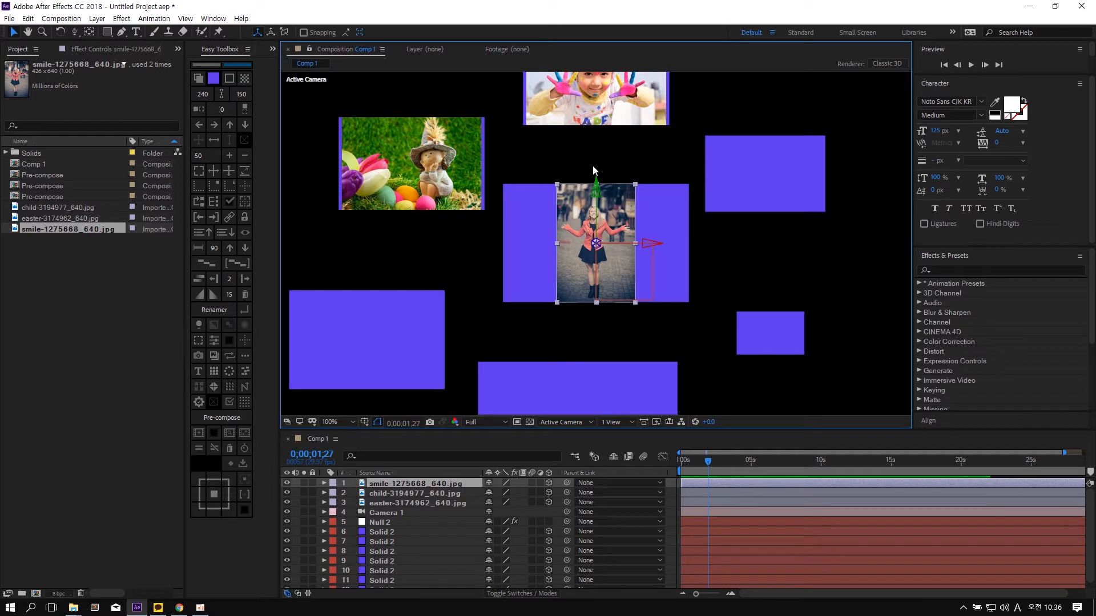
key("comma")
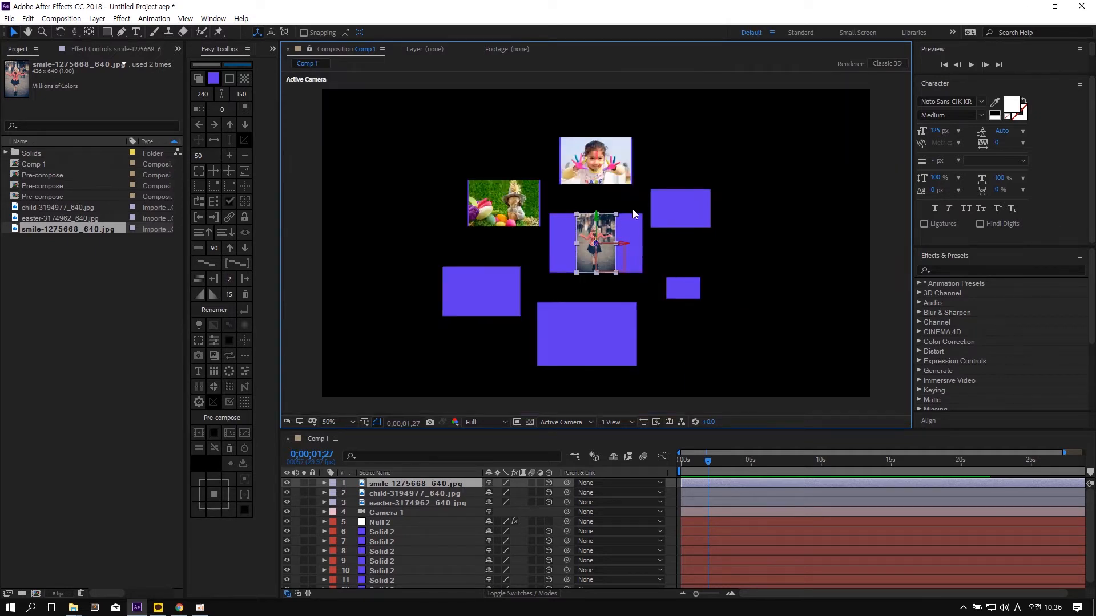
key("ctrl+z")
key("ctrl+z")
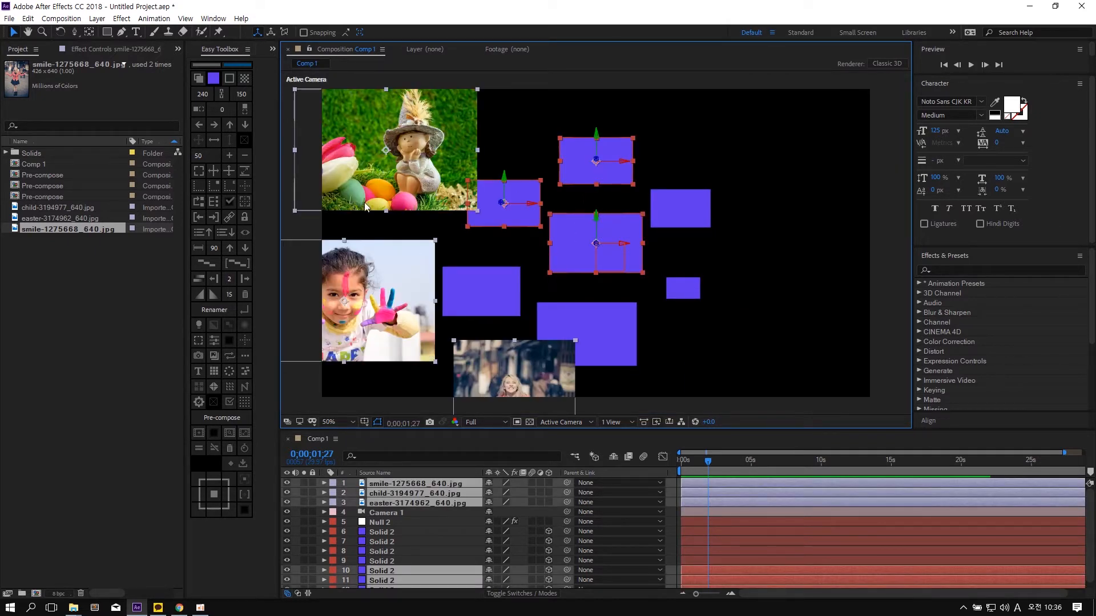
- Try matching the three photos to their solids' heights and, separately, to their widths, undoing each fit
left_click(228, 173)
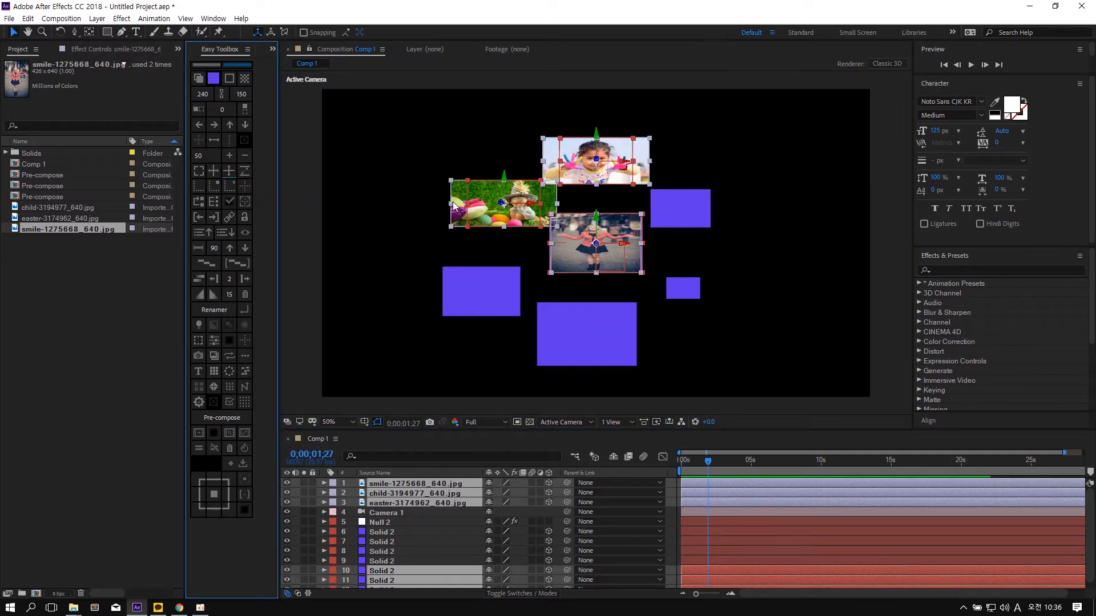
key("ctrl+z")
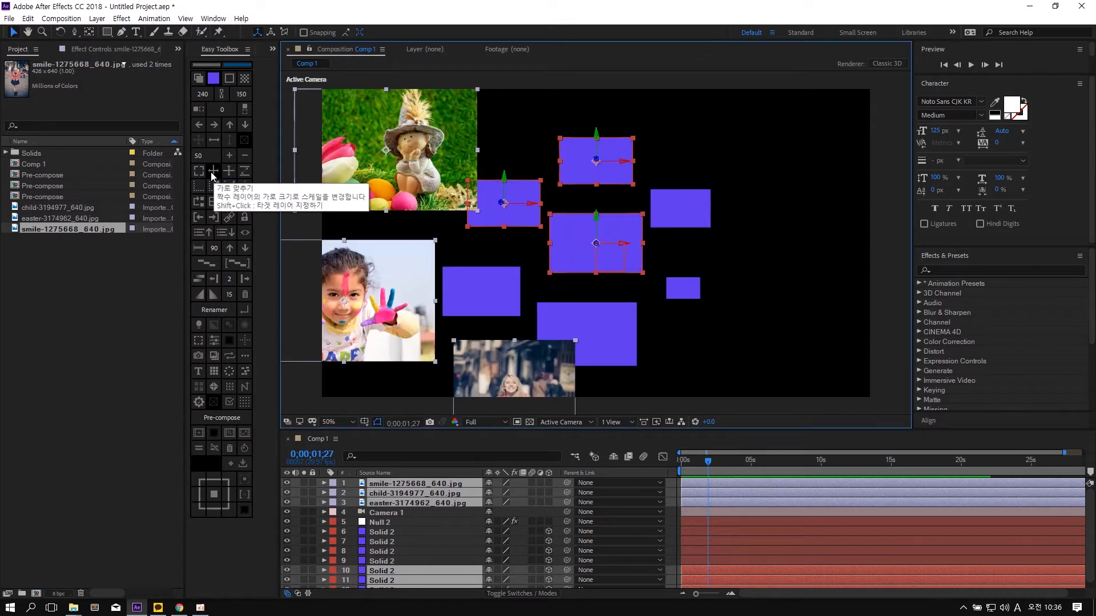
left_click(215, 171)
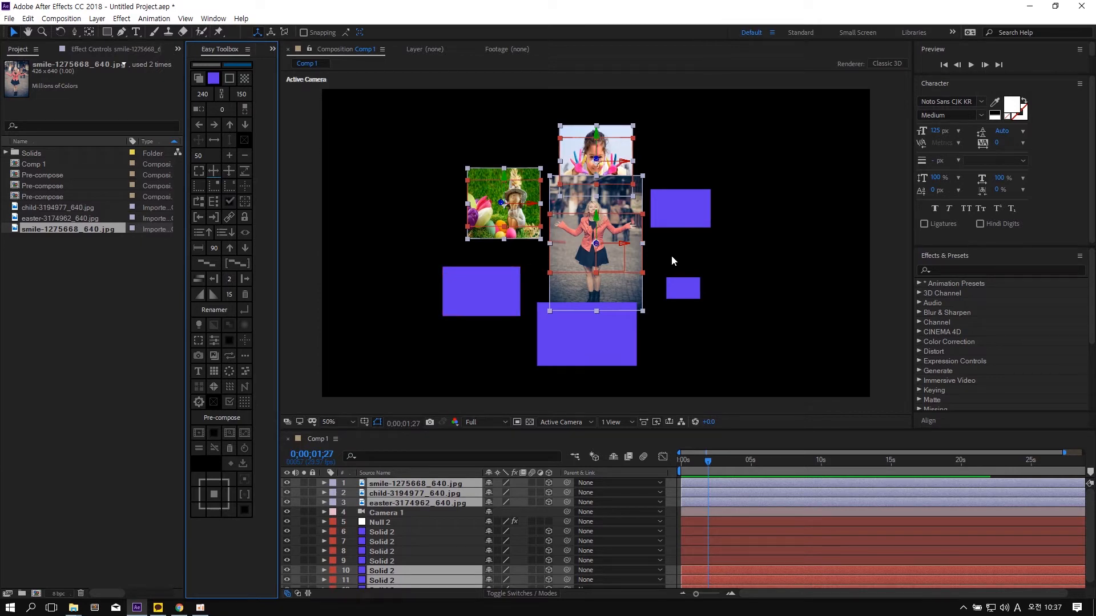
key("ctrl+z")
- Clear the layer selection and move the smile photo higher so more of it lies inside the composition
left_click(524, 208)
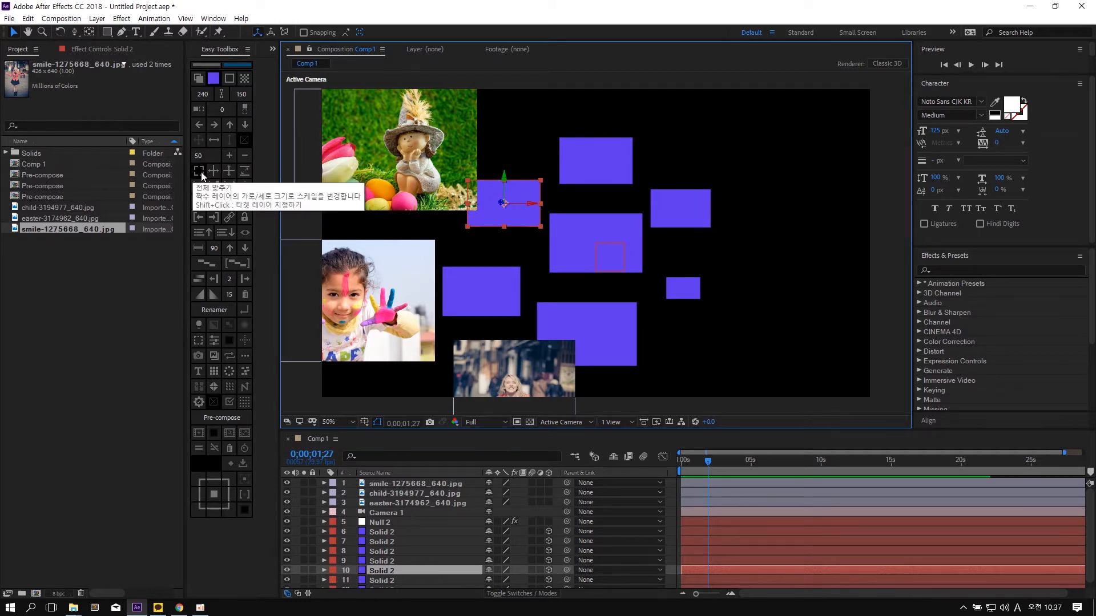
left_click(554, 107)
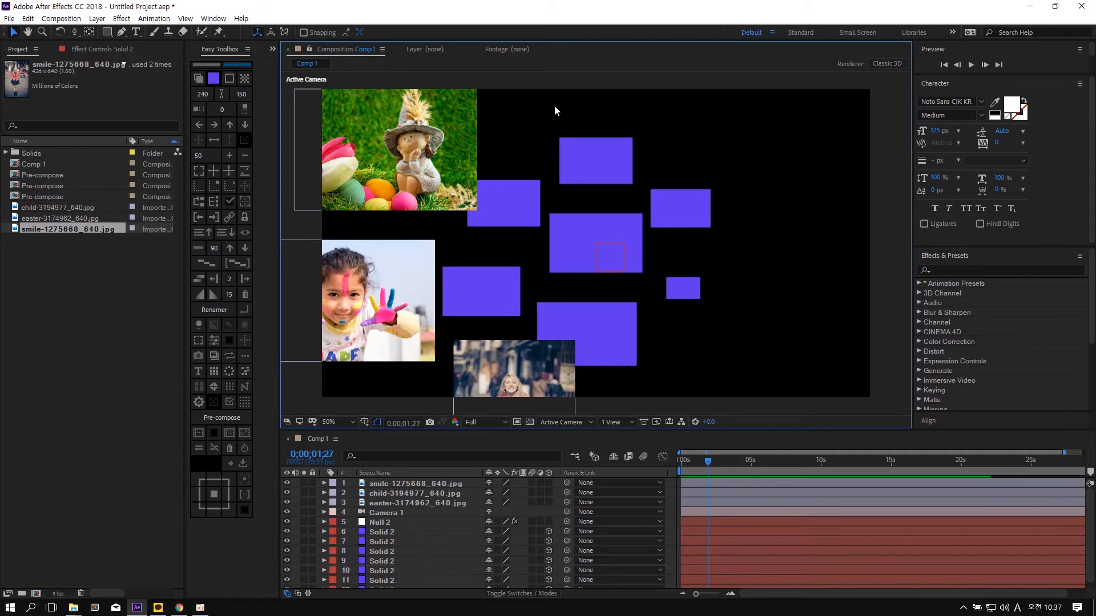
key("ctrl+Down")
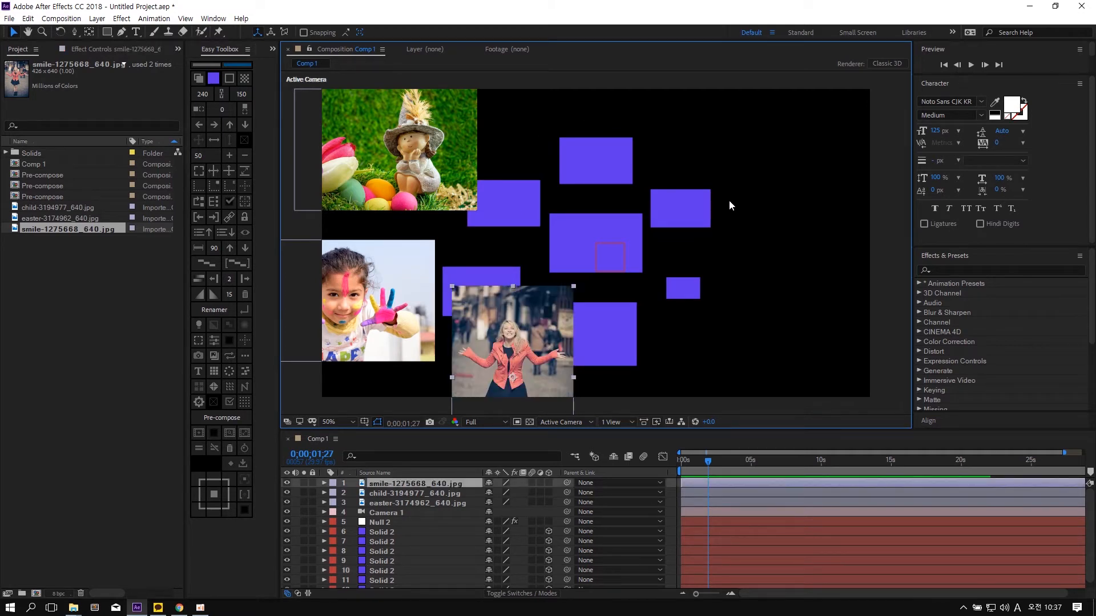
key("Delete")
key("ctrl+z")
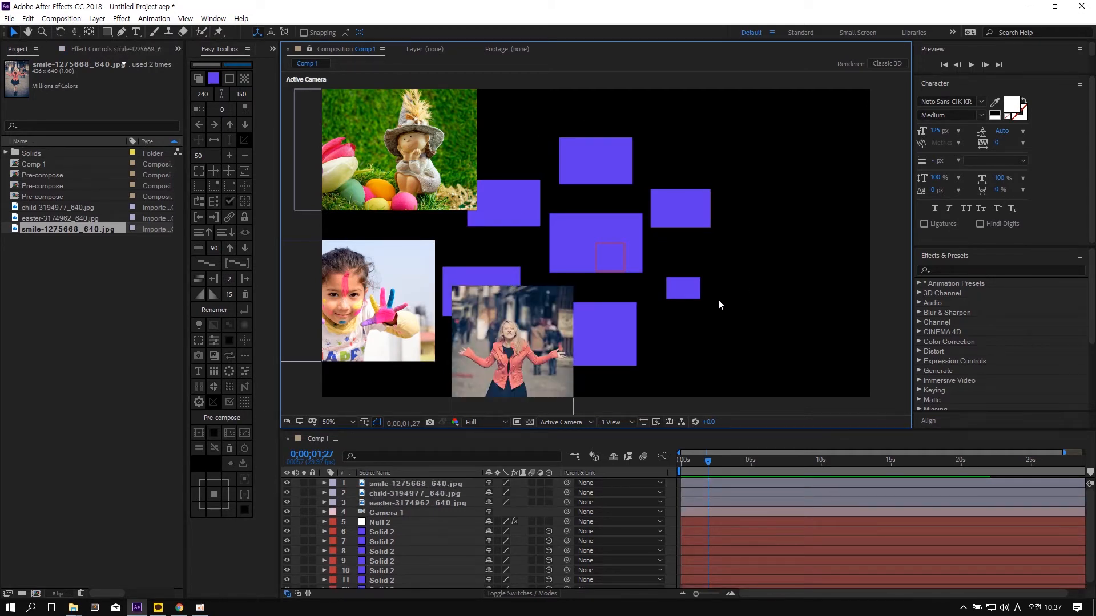
- Set the central purple solid as the target layer for the full-size fit and move the target layer dialog clear of the solids
left_click(621, 228)
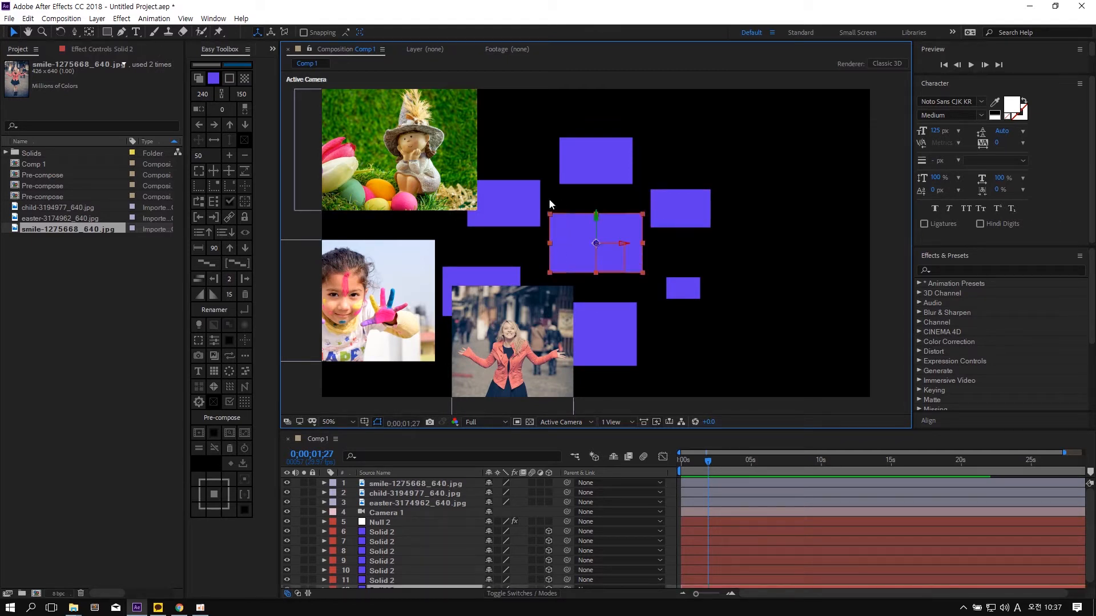
left_click(200, 176)
left_click_drag(550, 276, 774, 130)
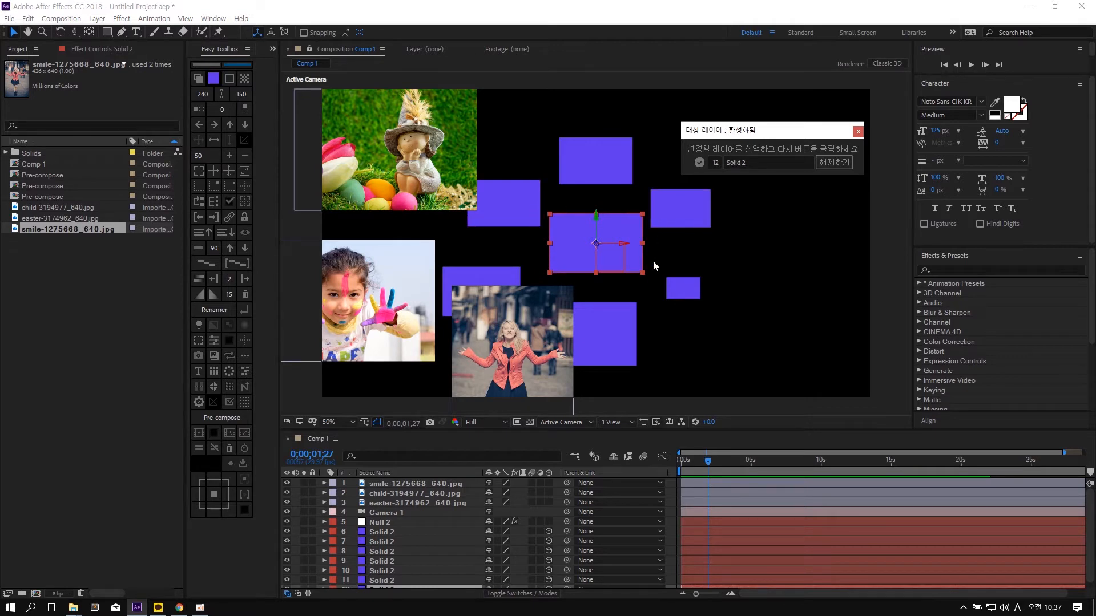
- Fit the easter, child and smile photos to the full size of the central target solid and clear the selection
left_click(745, 258)
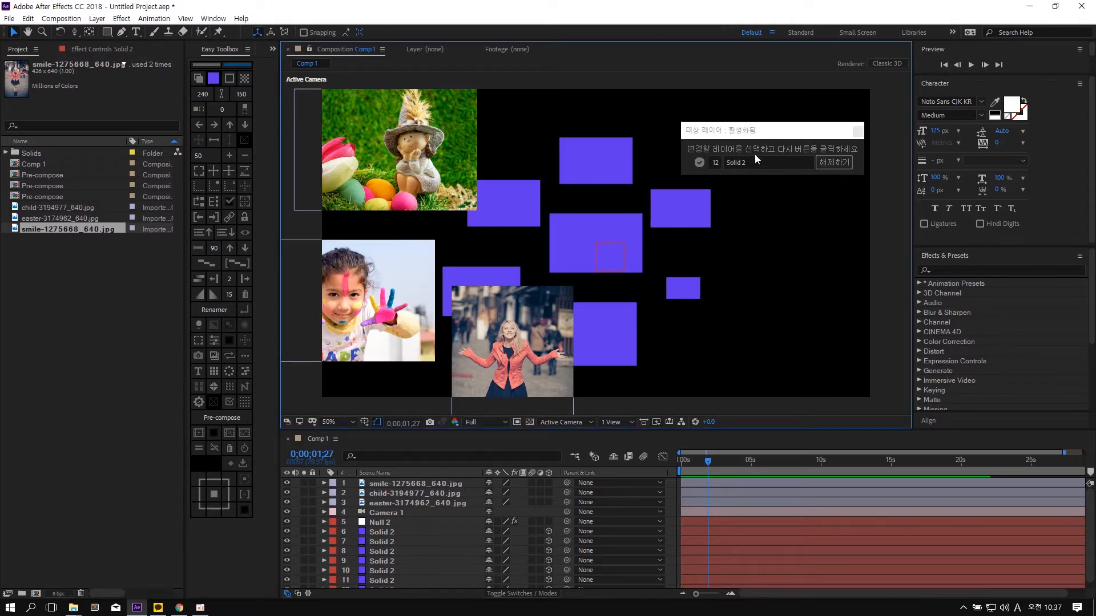
left_click(385, 160)
left_click(419, 268, "shift")
left_click(502, 308, "shift")
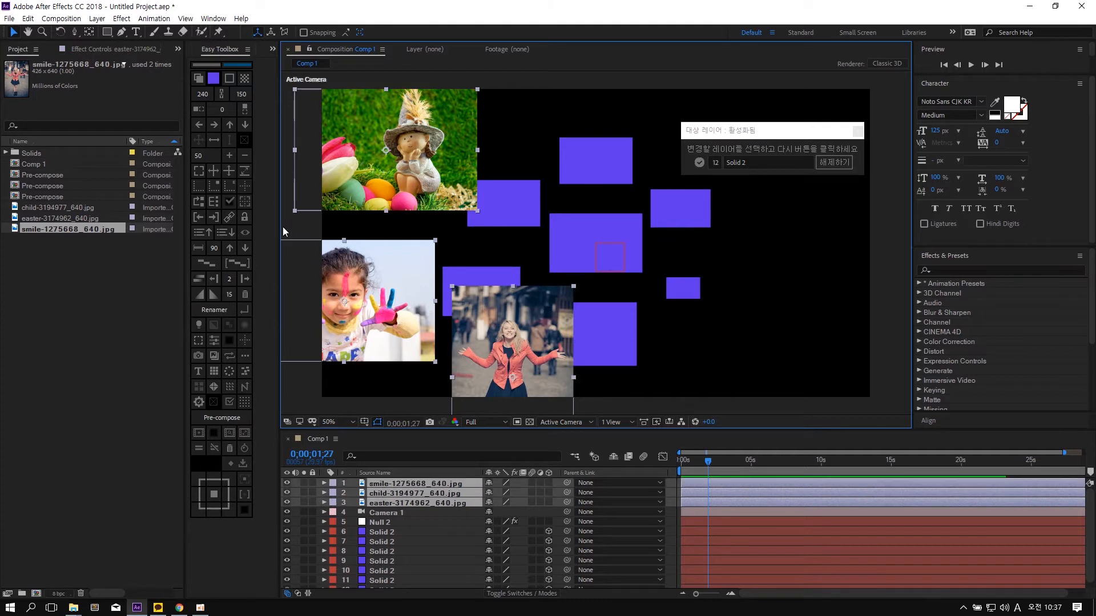
left_click(196, 170)
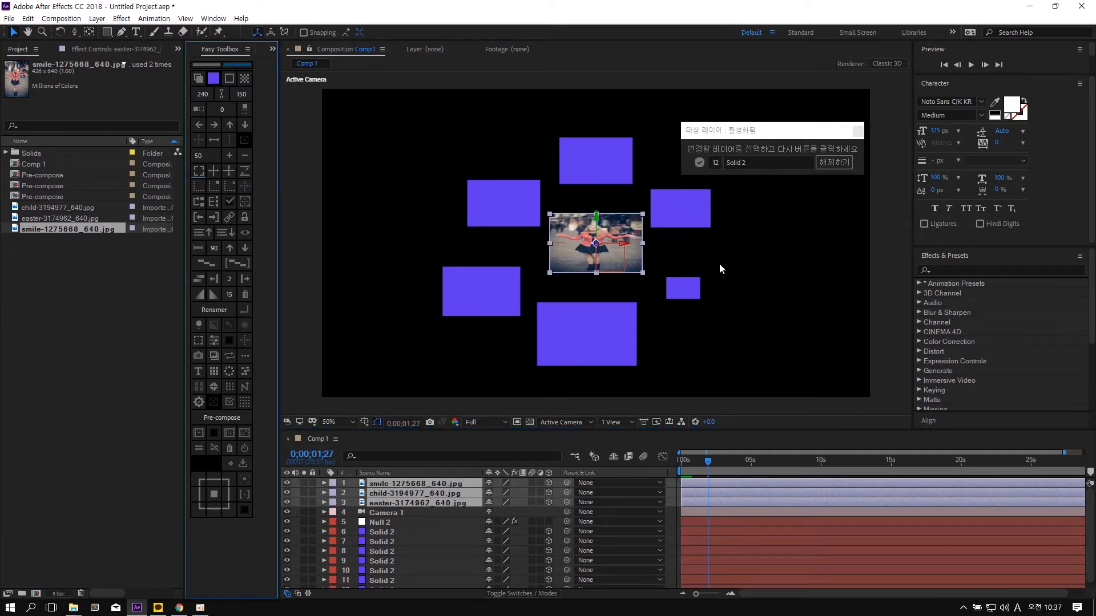
left_click(801, 267)
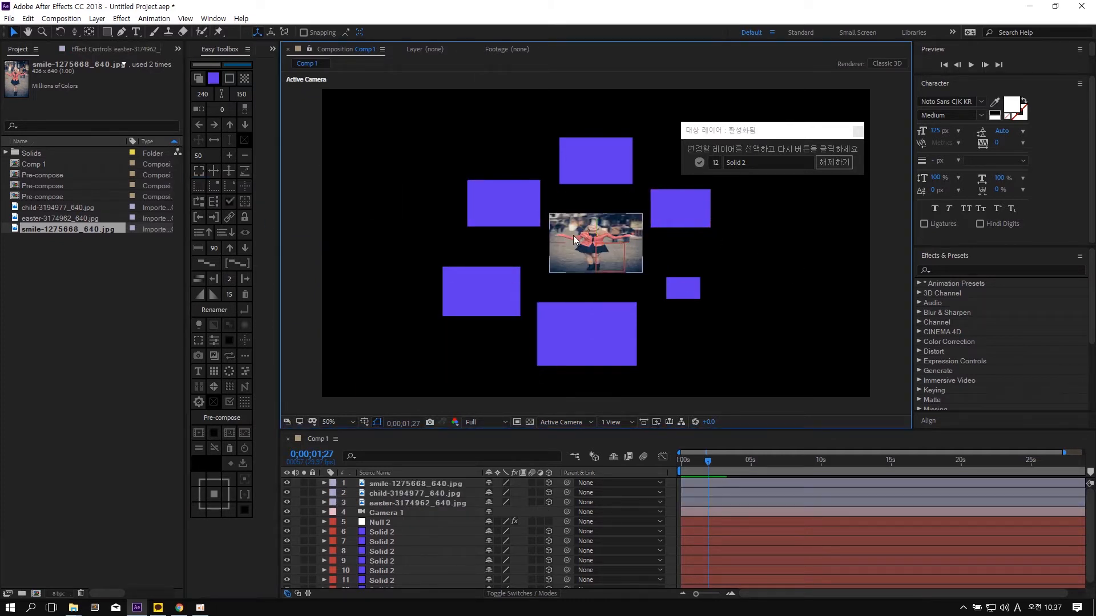
- Move the stacked smile, child and easter photos apart and delete the child photo
left_click_drag(573, 235, 553, 277)
left_click_drag(599, 234, 634, 188)
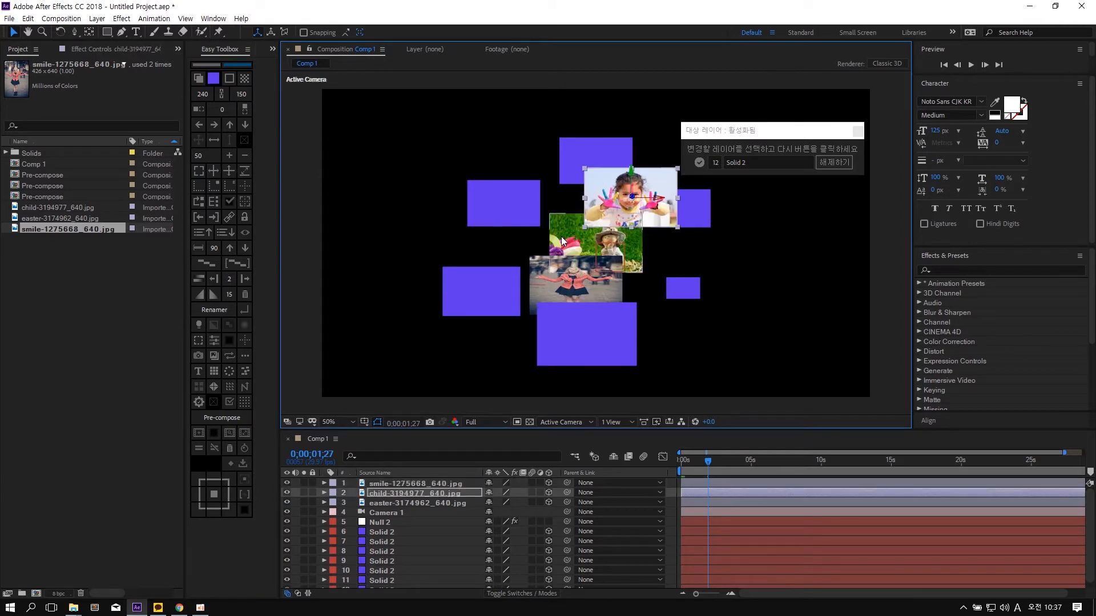
left_click_drag(560, 236, 486, 204)
left_click(813, 270)
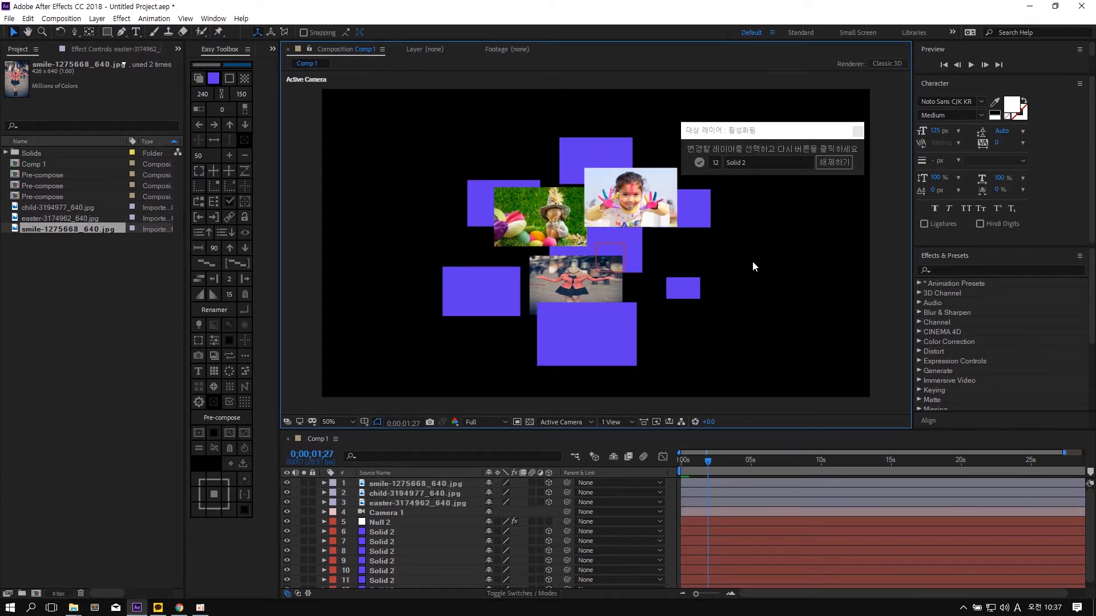
left_click(615, 199)
key("Delete")
left_click(523, 217)
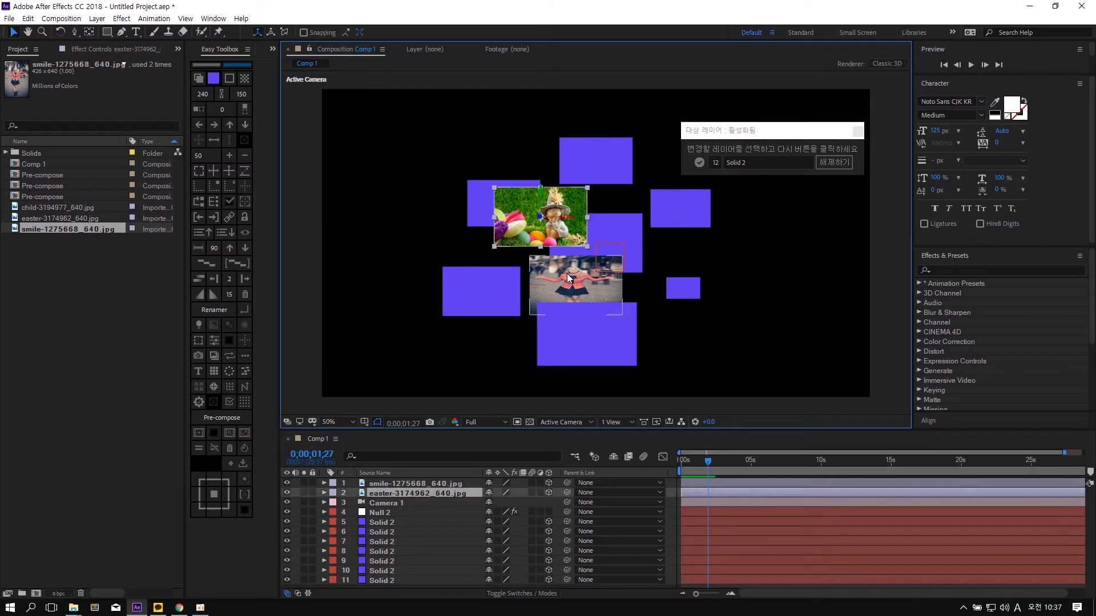
left_click(569, 280)
- Undo the child photo's deletion, the photo moves and the full-size fit, and clear the selection
key("ctrl+z")
key("ctrl+z")
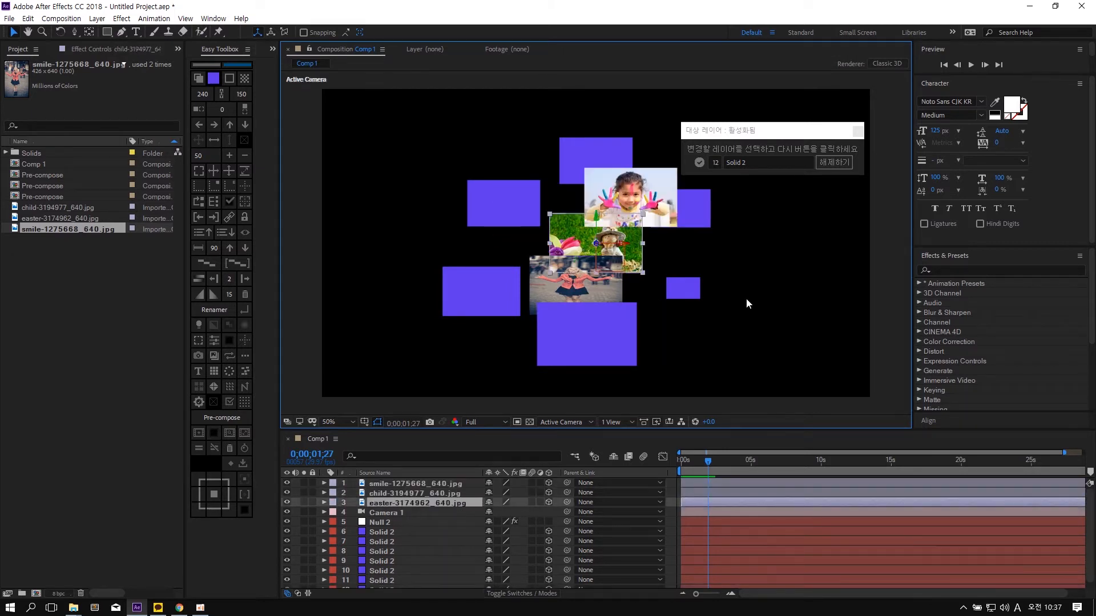
key("ctrl+z")
key("ctrl+z")
key("ctrl+z")
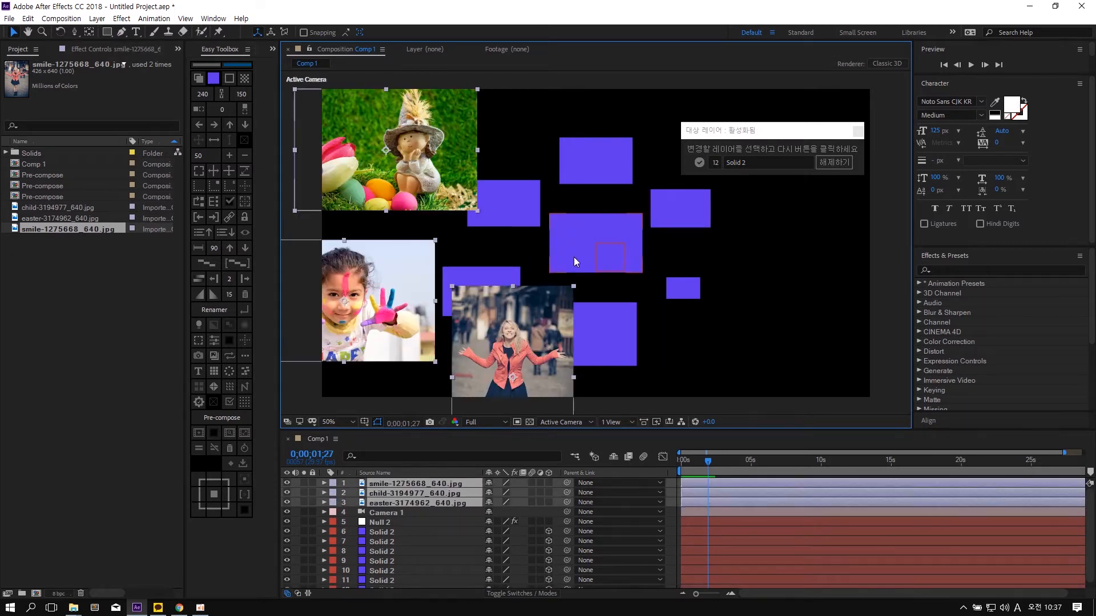
left_click(744, 282)
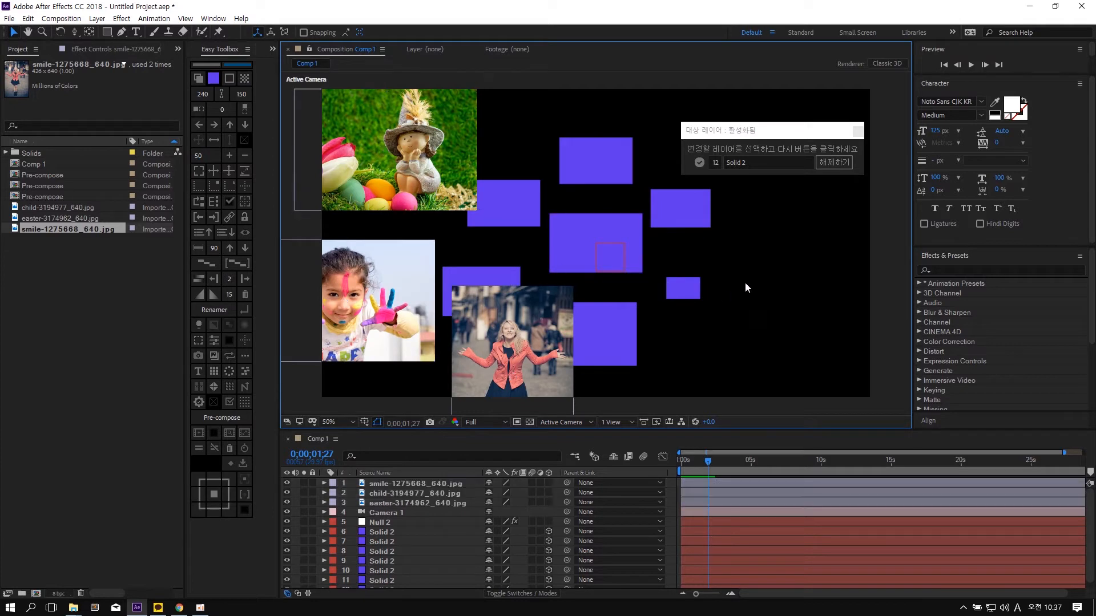
- Release the current target layer, and set the purple solid beside the easter photo as the target for the proportional fit
left_click(425, 166)
left_click(374, 301, "shift")
left_click(504, 394, "shift")
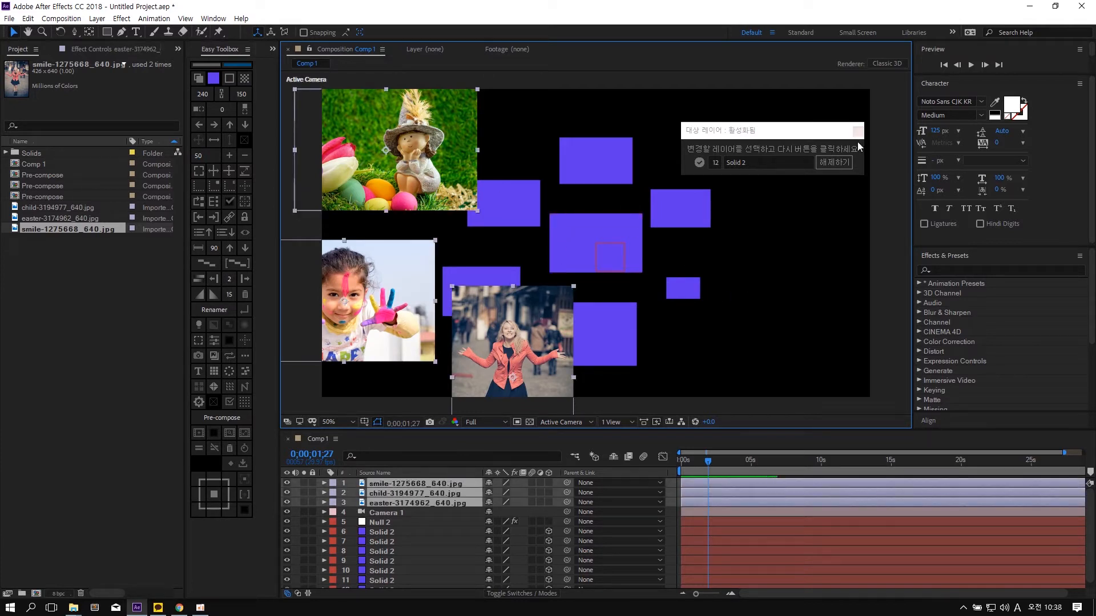
left_click(837, 162)
left_click(524, 214)
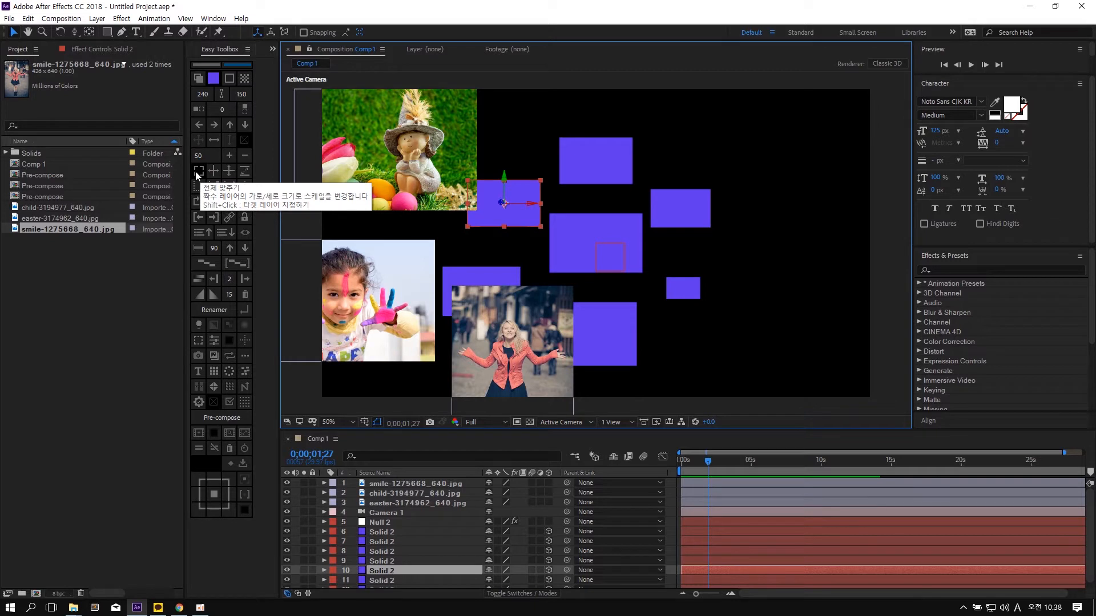
left_click(242, 172, "shift")
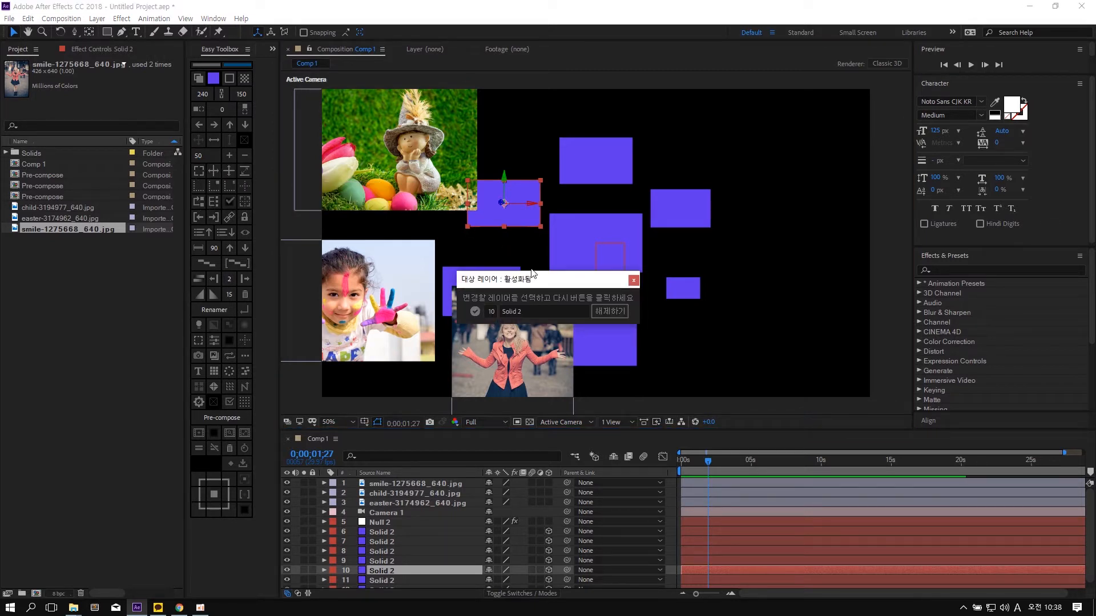
left_click_drag(531, 271, 793, 275)
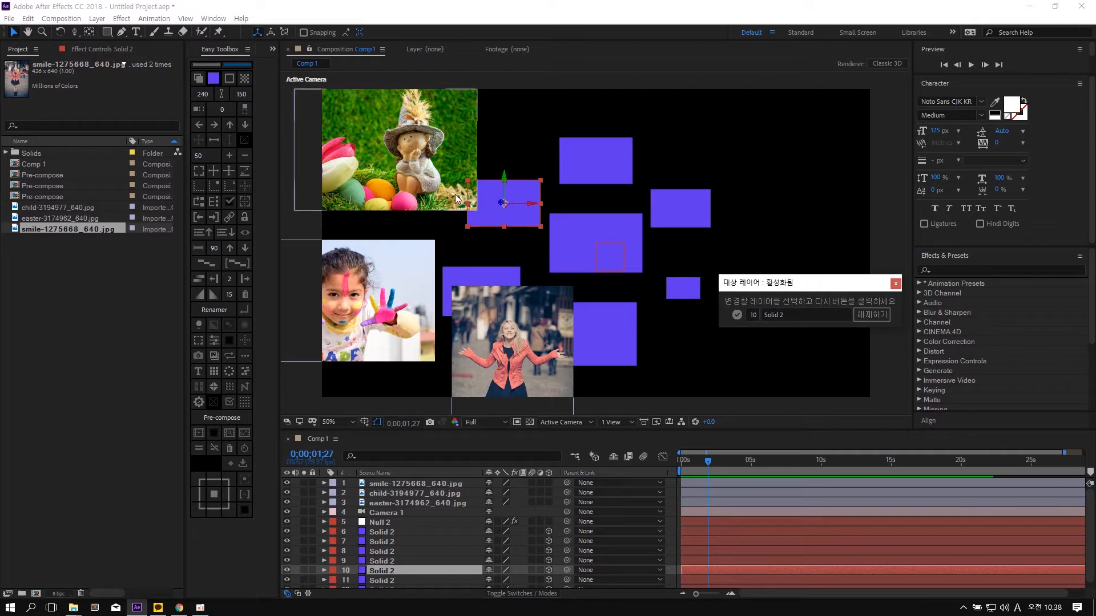
- Fit the easter, child and smile photos proportionally to the target solid and release the target layer
left_click(401, 170)
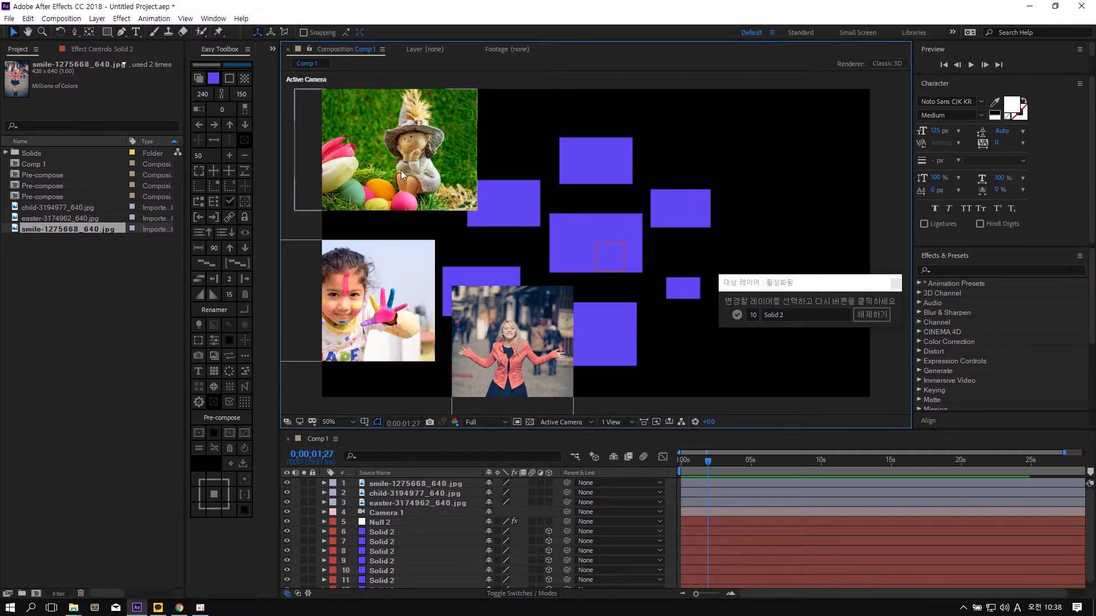
left_click(377, 303, "shift")
left_click(524, 389, "shift")
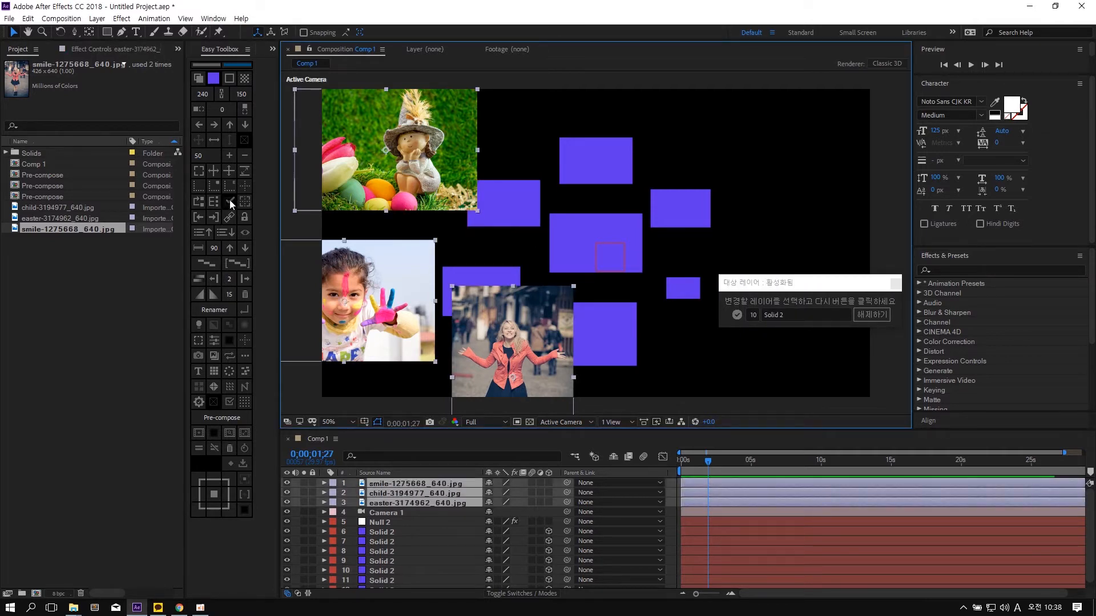
left_click(247, 169)
left_click(488, 146)
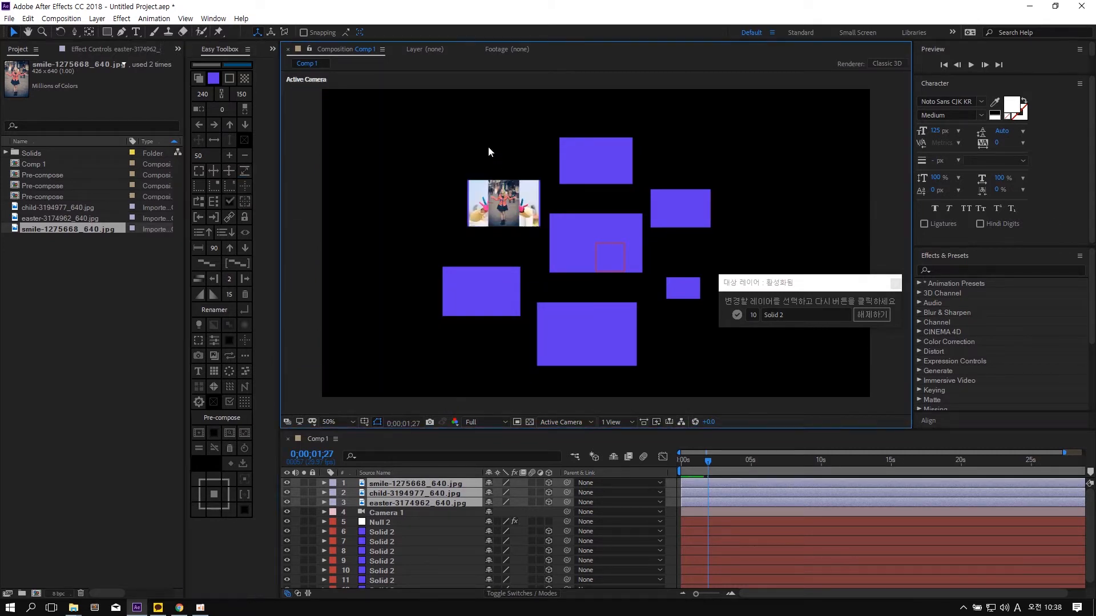
left_click(871, 315)
- Spread the fitted child, easter and smile photos into the empty area left of the solids
left_click_drag(495, 209, 370, 192)
left_click_drag(471, 223, 327, 282)
left_click(445, 212)
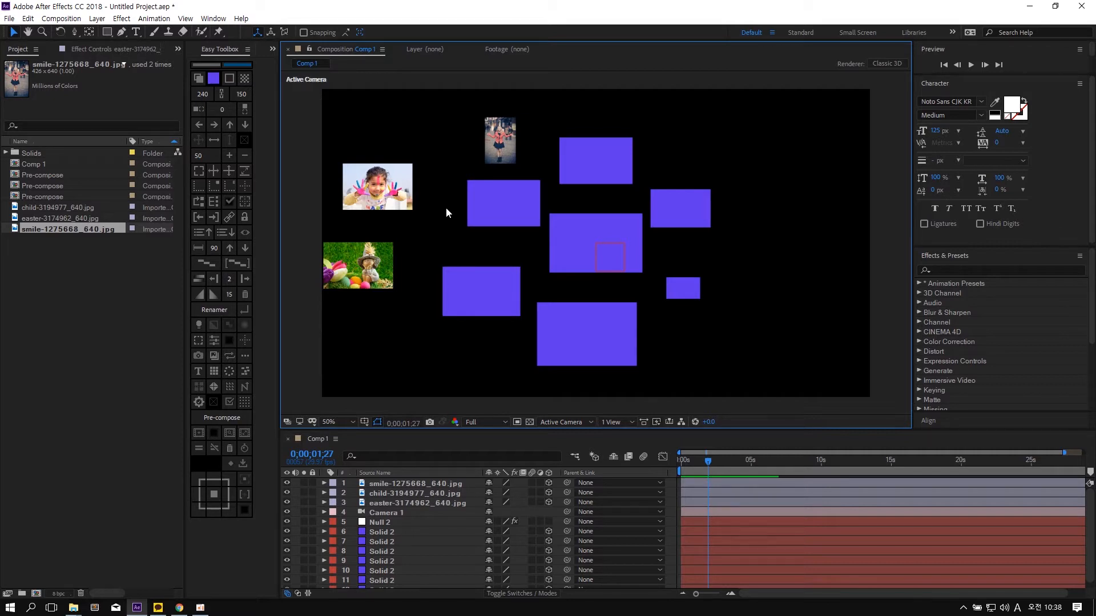
left_click_drag(380, 252, 407, 237)
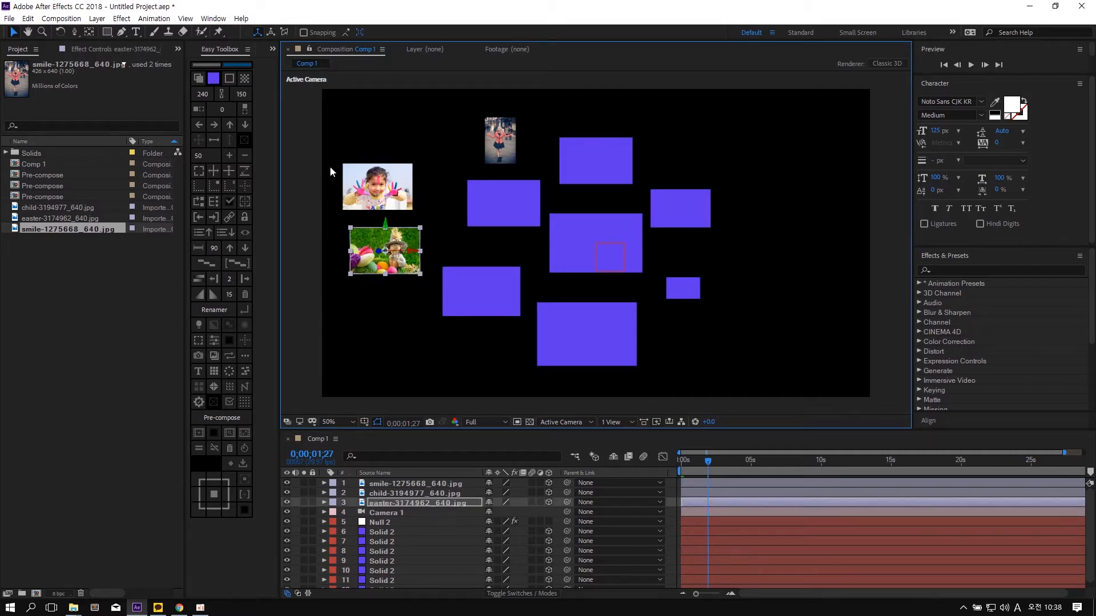
left_click_drag(498, 142, 404, 130)
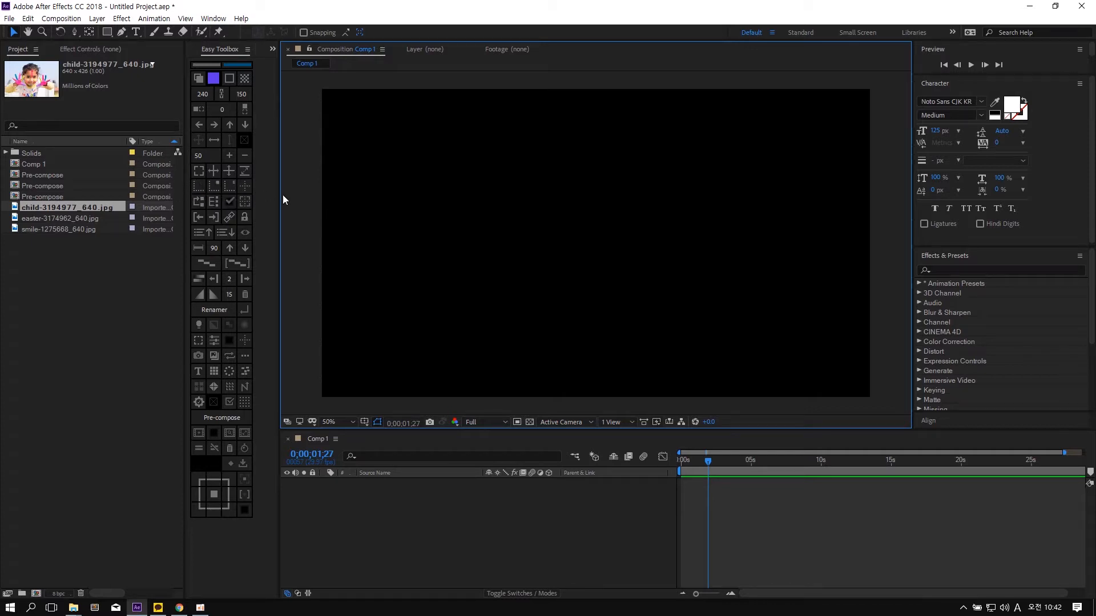
- Create eleven null objects with Easy Toolbox in the empty composition and clear the selection
left_click(201, 188)
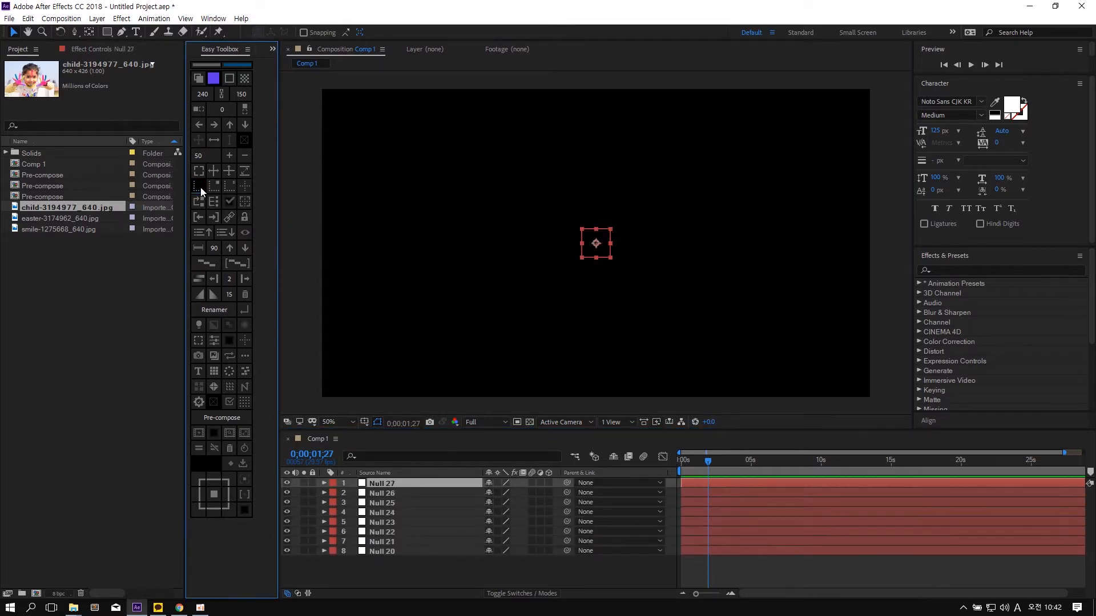
left_click(201, 188)
left_click(201, 188)
left_click(201, 188)
left_click_drag(772, 303, 526, 186)
left_click(627, 266)
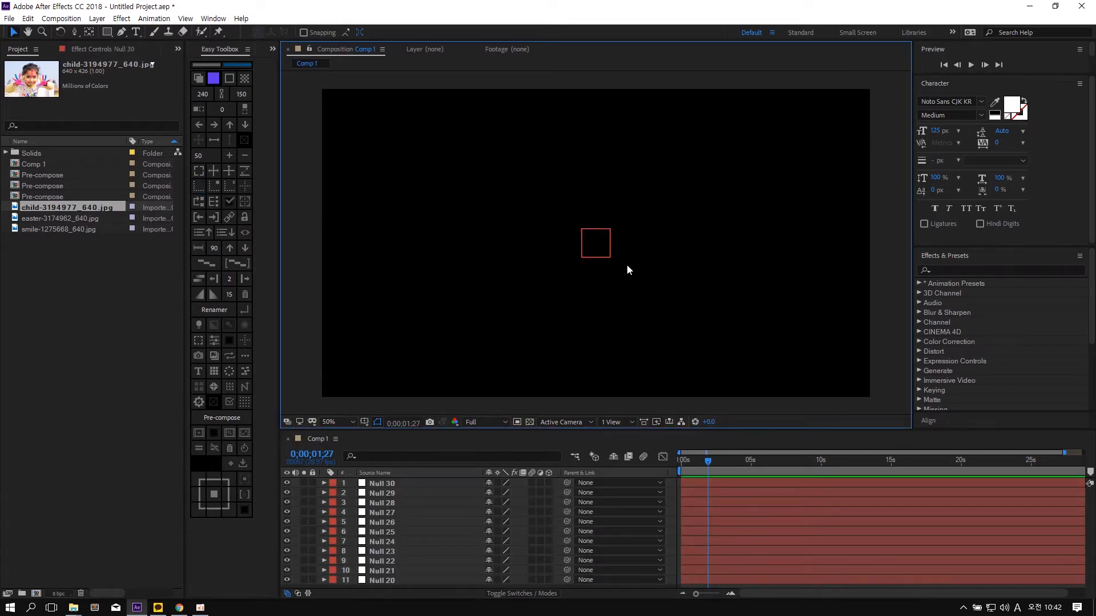
- Move the topmost null away from the stack at the composition's centre, and delete all the nulls
left_click(608, 251)
key("period")
left_click_drag(615, 245, 691, 235)
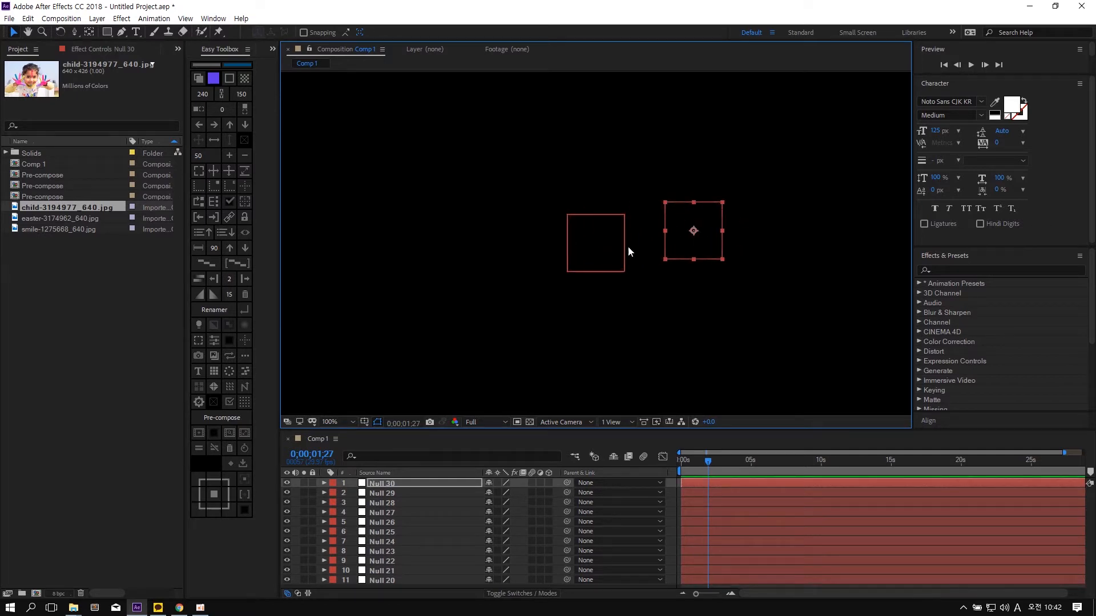
key("Delete")
key("comma")
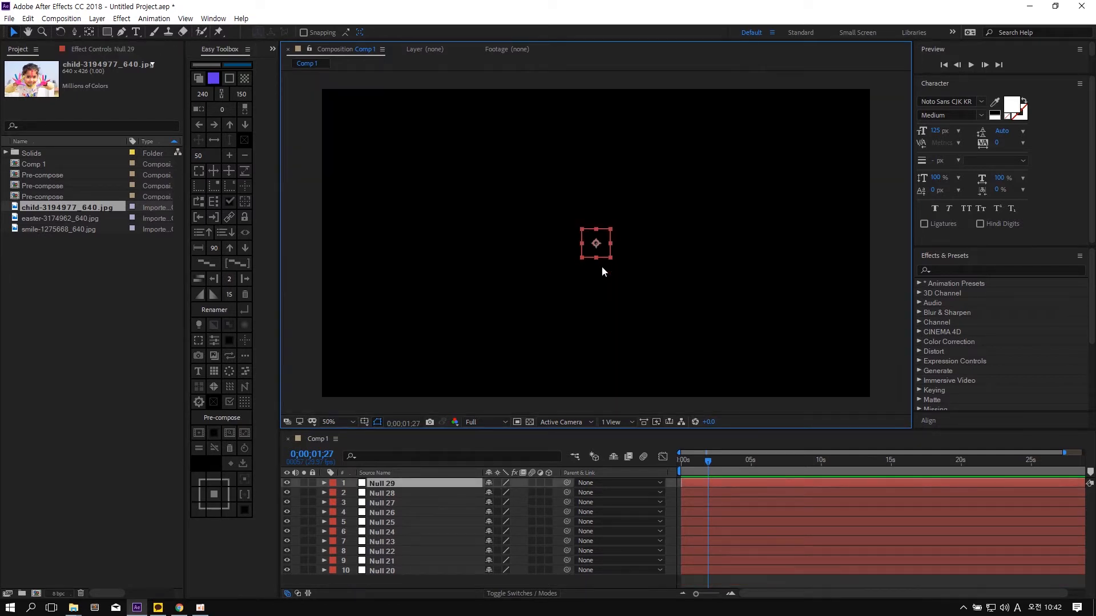
left_click_drag(709, 216, 501, 296)
key("Delete")
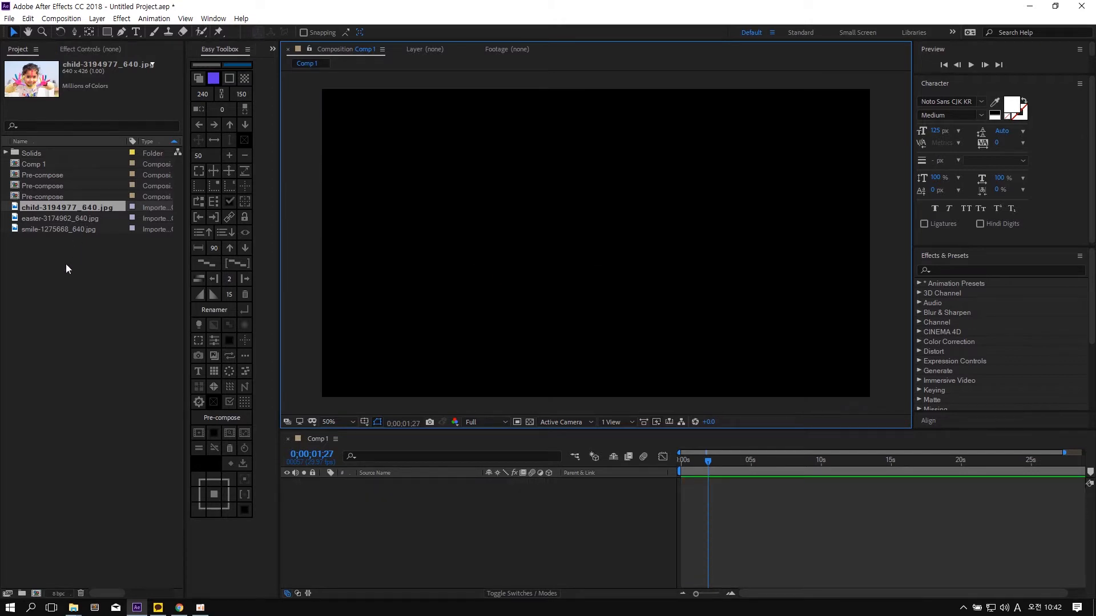
- Add the child, easter and smile photos to the composition and arrange them side by side
left_click_drag(66, 264, 767, 234)
left_click(593, 240)
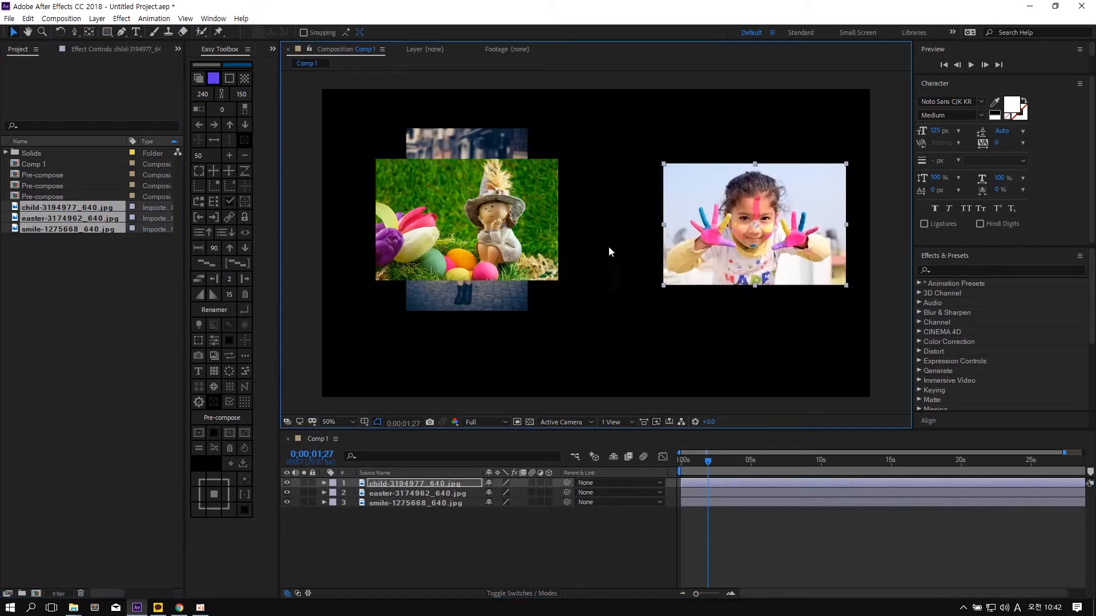
left_click_drag(526, 188, 681, 129)
left_click_drag(482, 227, 445, 259)
left_click_drag(599, 166, 555, 209)
left_click(300, 82)
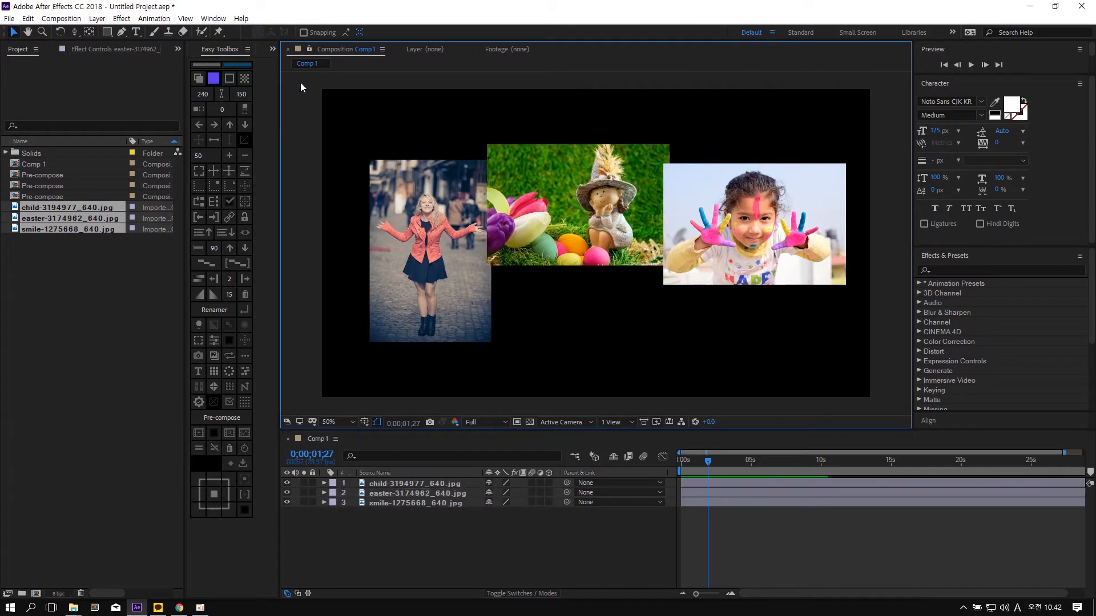
- Select all three photos and add a Motion EX controller null with Weight, Delay, Seed and Distance controls
left_click(271, 49)
left_click(289, 63)
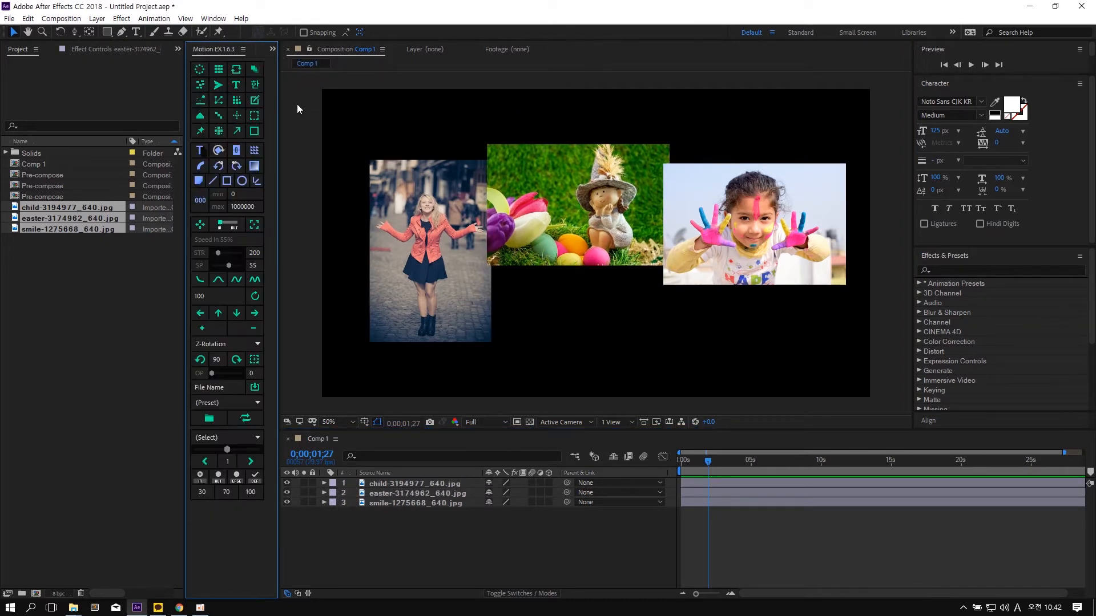
key("ctrl+a")
left_click(199, 84)
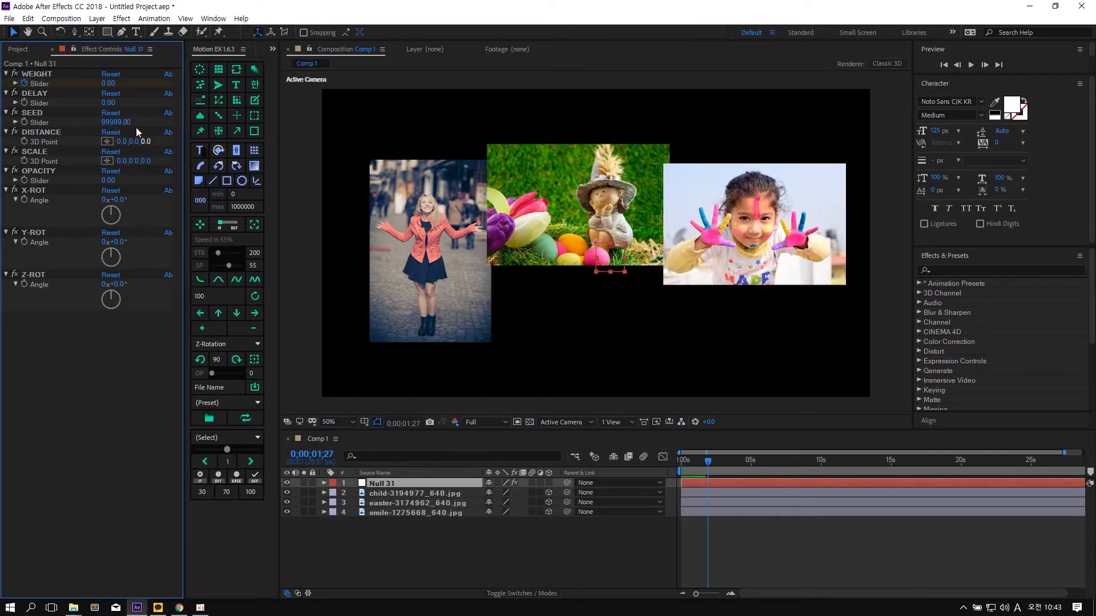
- Turn off the controller's Weight keyframing, set Weight to 100, and spread the photos in depth with the Z Distance
left_click(24, 84)
left_click(108, 83)
type("100")
key("Return")
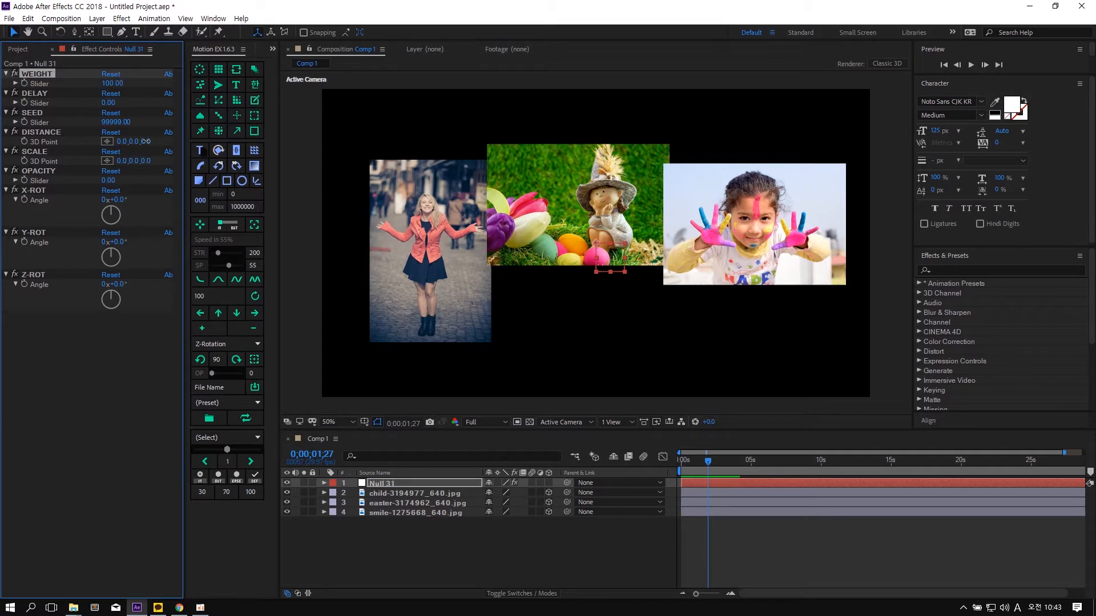
left_click_drag(146, 141, 67, 143)
left_click(634, 353)
- Add a camera with the default settings and pull it back until all three photos fit in the frame
key("ctrl+alt+shift+c")
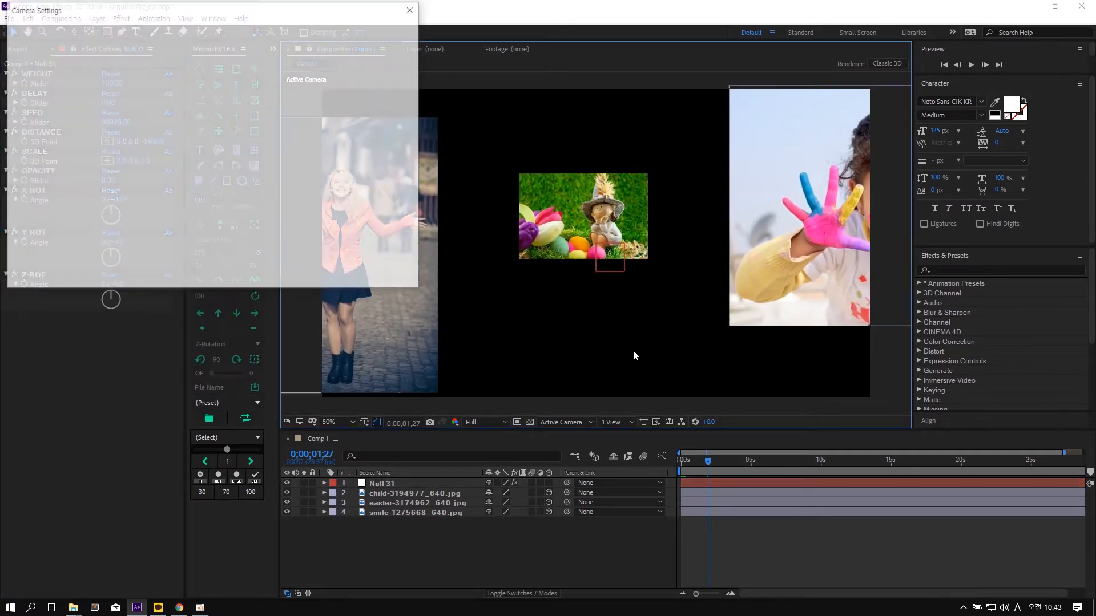
key("Return")
key("c")
key("c")
key("c")
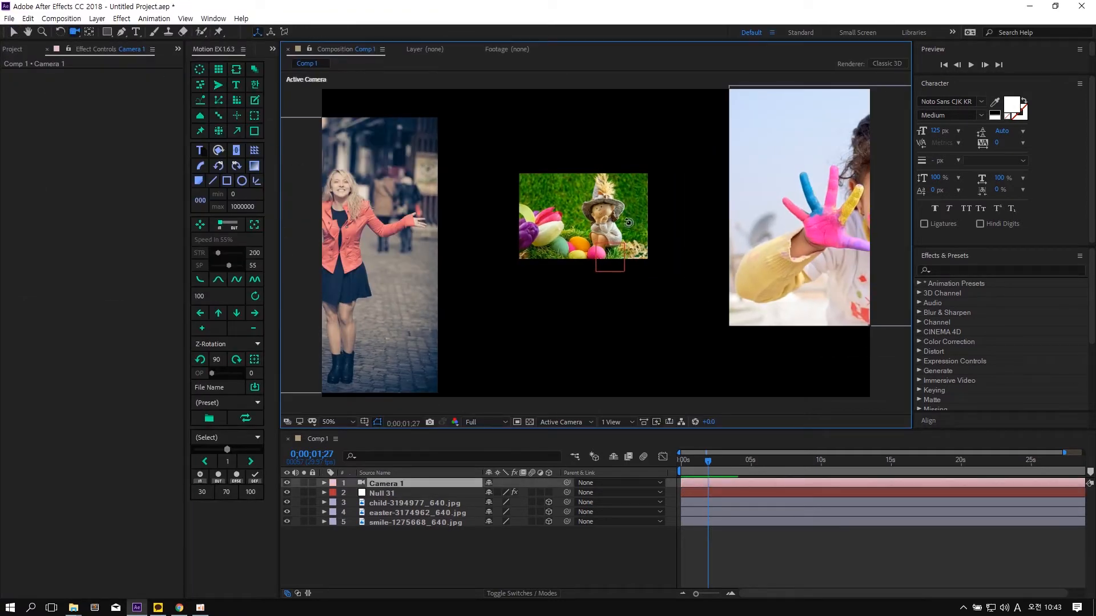
key("c")
mouse_move(628, 245)
left_mouse_down()
mouse_move(628, 320)
mouse_move(628, 238)
left_mouse_up()
key("v")
- Select the three photos and create a 3D null at each one's position with Easy Toolbox
left_click(457, 305)
left_click(599, 234, "shift")
left_click(763, 185, "shift")
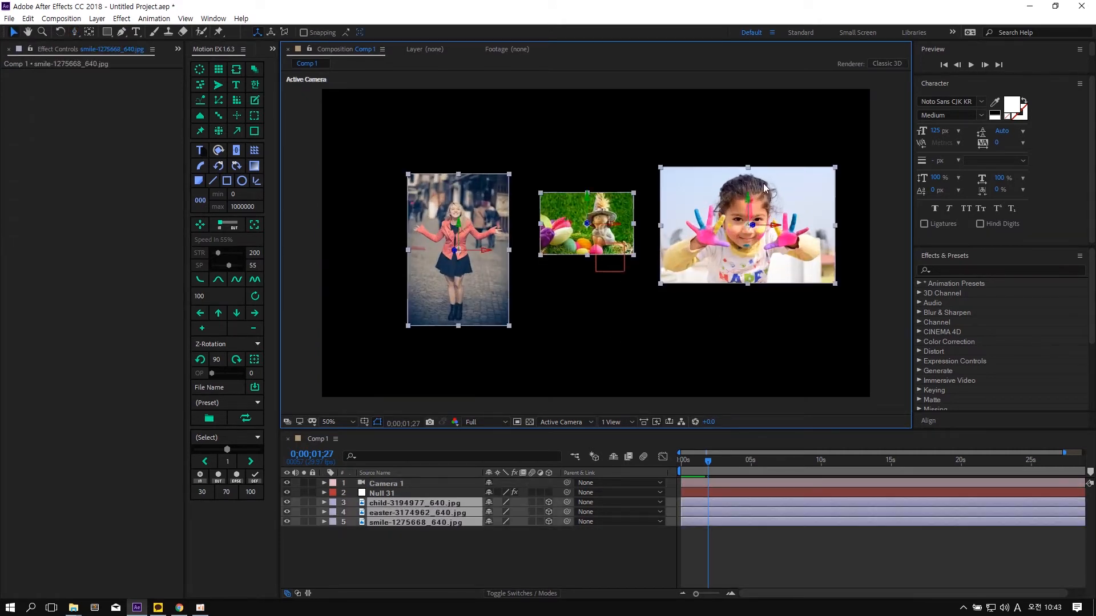
left_click(272, 49)
left_click(290, 73)
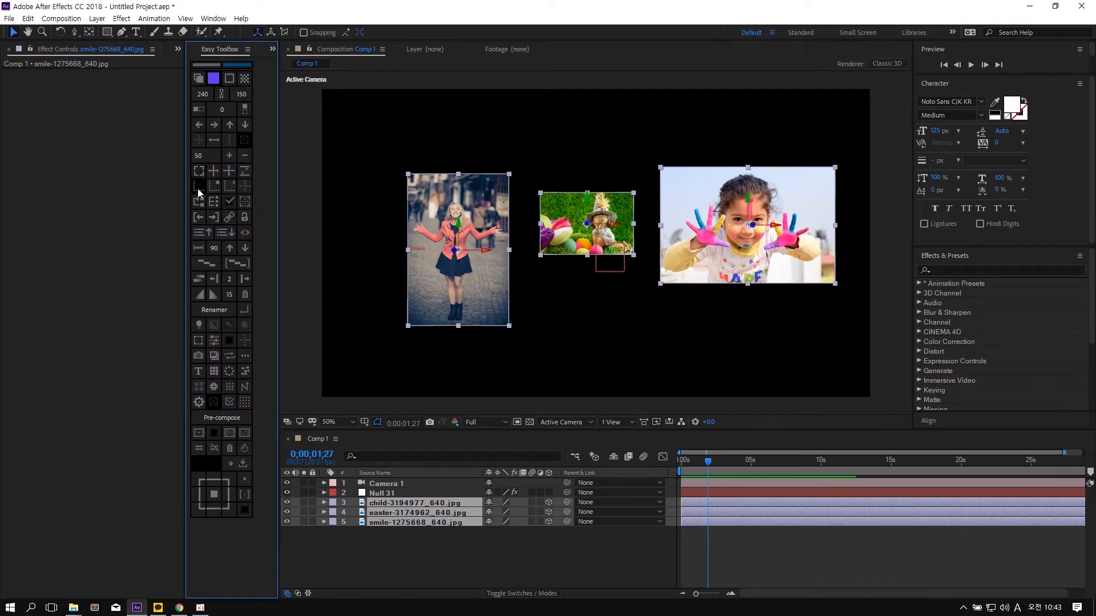
left_click(197, 188)
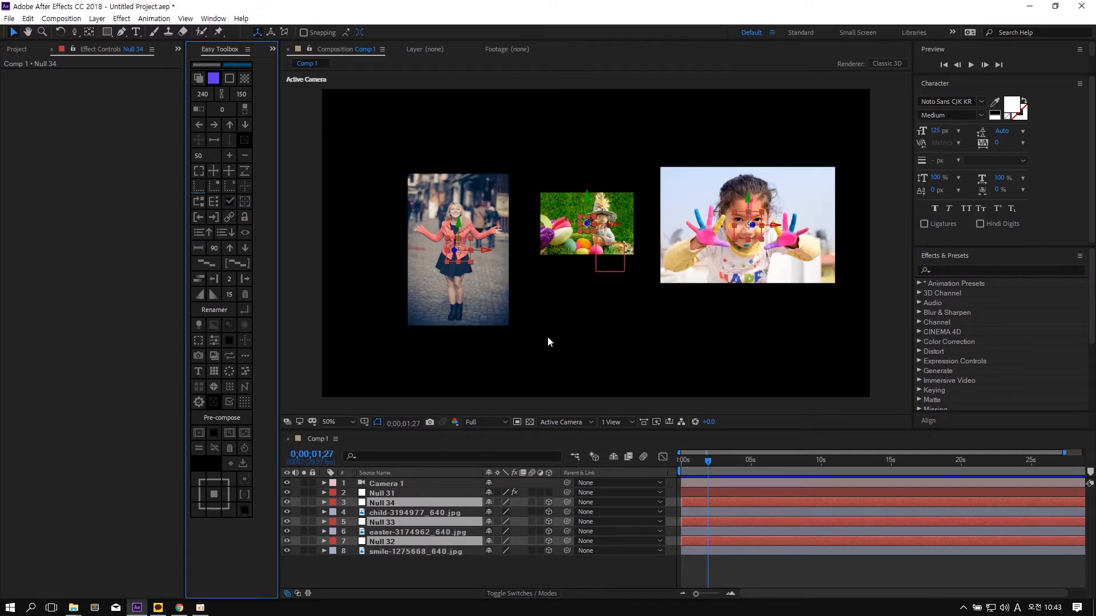
- Delete all layers from Comp 1
left_click(580, 337)
key("ctrl+a")
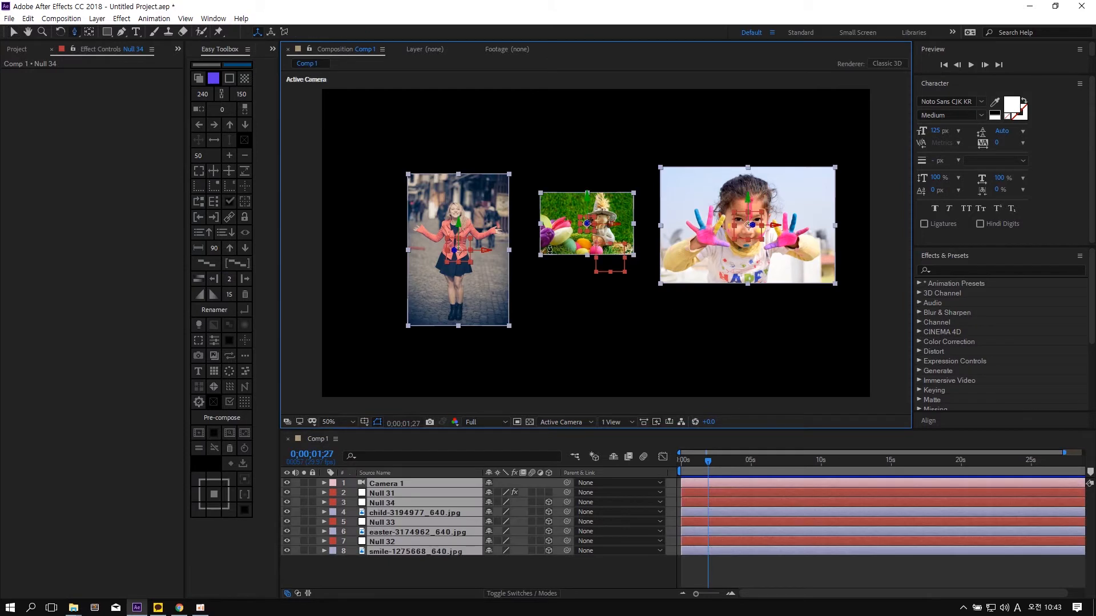
key("Delete")
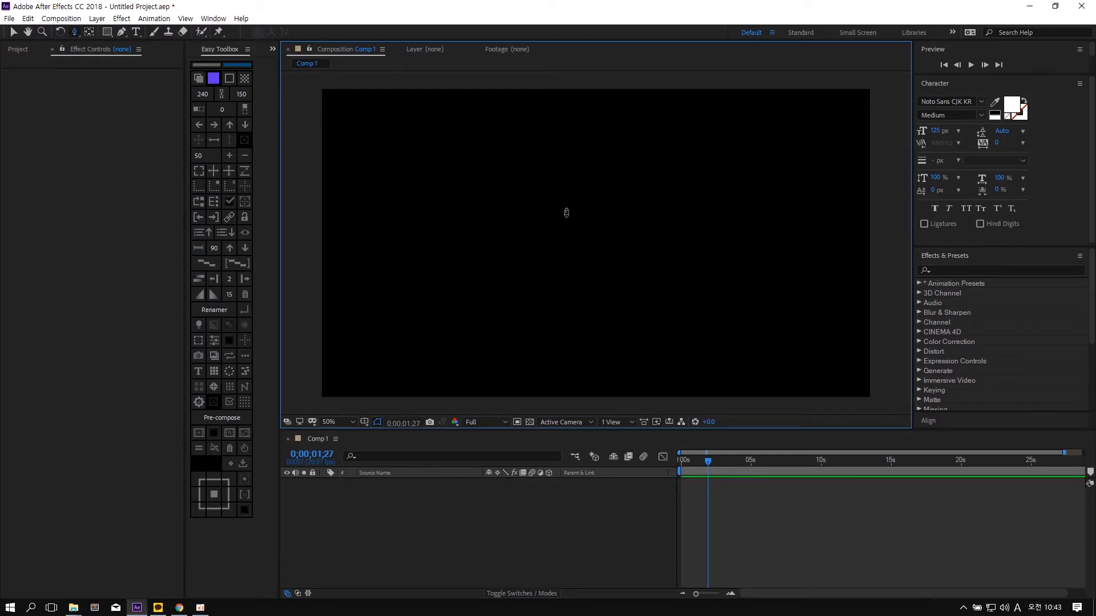
- Place child-3194977_640.jpg from the project footage near the middle of the empty Comp 1
key("v")
left_click(19, 50)
left_click(656, 202)
left_click(94, 313)
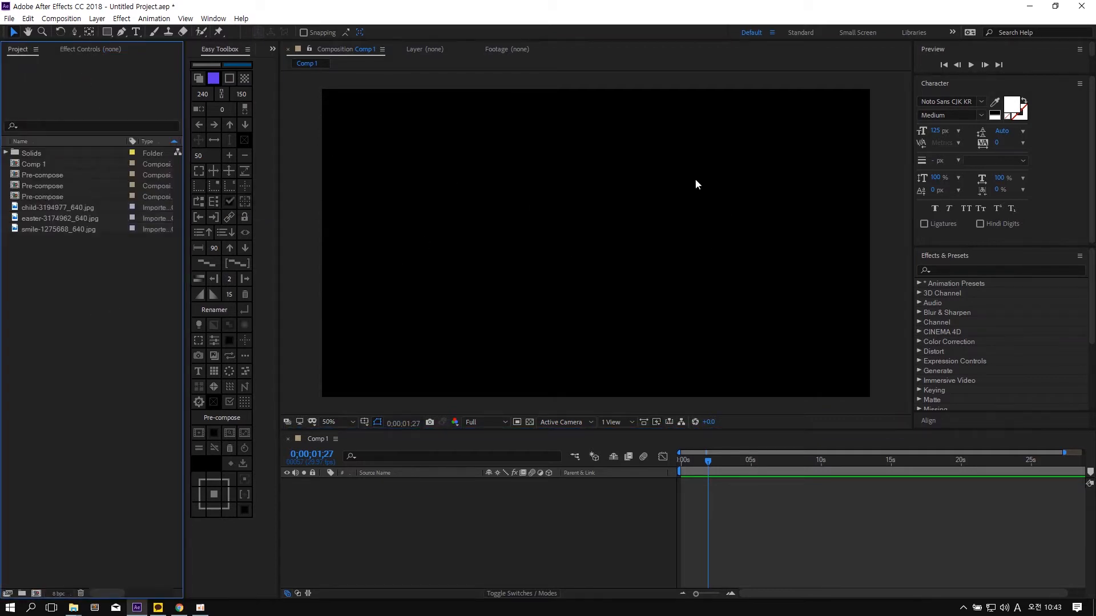
left_click_drag(58, 208, 603, 235)
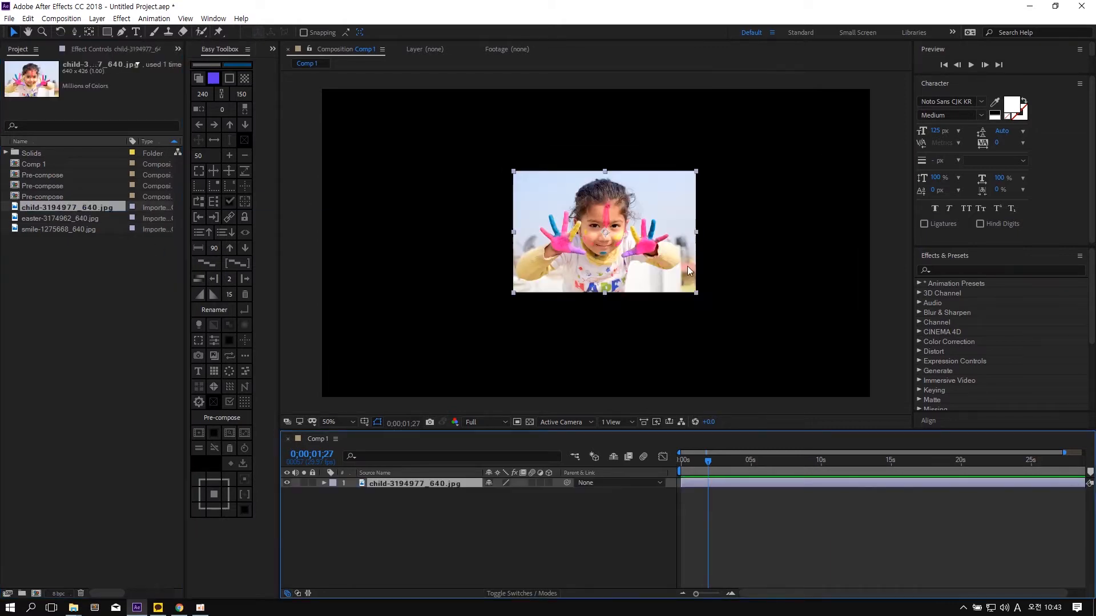
- Create a null parented to the child photo with Easy Toolbox, offset it left of the photo, and move the photo
left_click(213, 187)
left_click(604, 340)
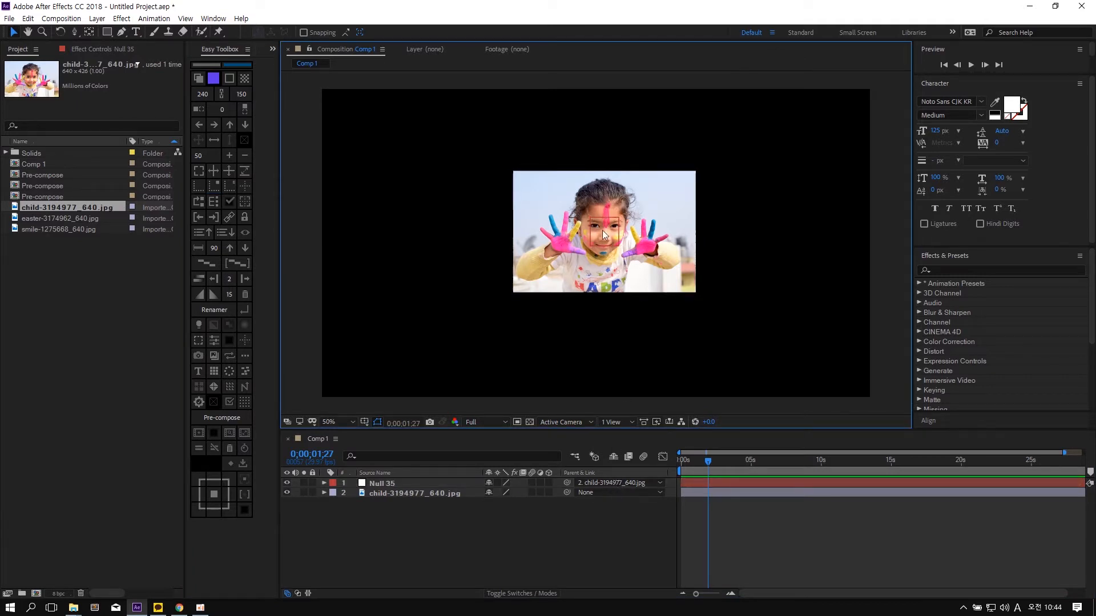
left_click_drag(603, 234, 460, 229)
left_click(674, 241)
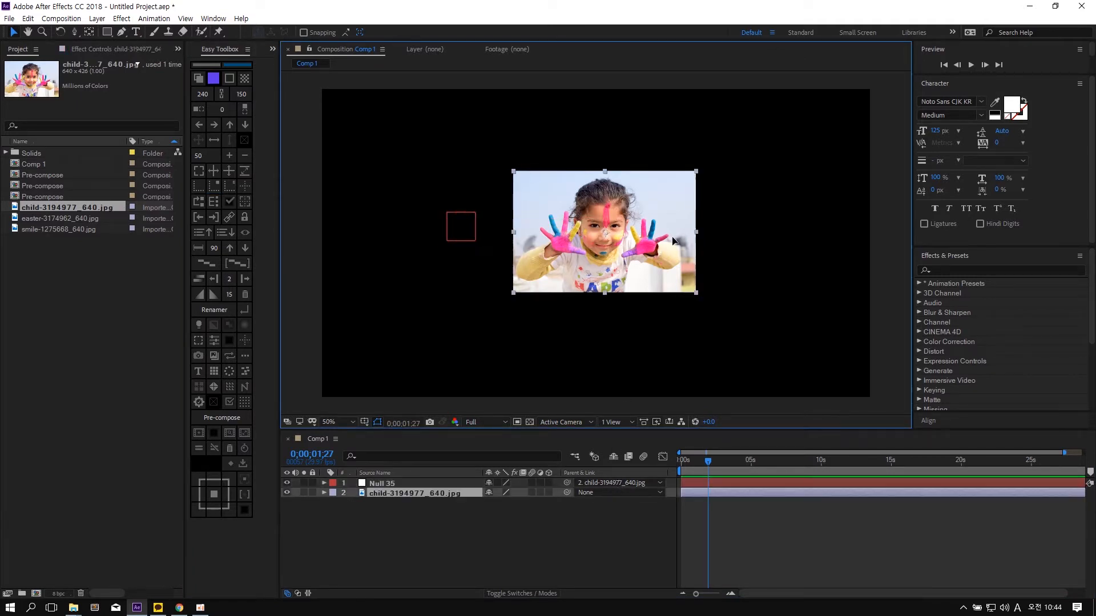
left_click_drag(673, 241, 729, 241)
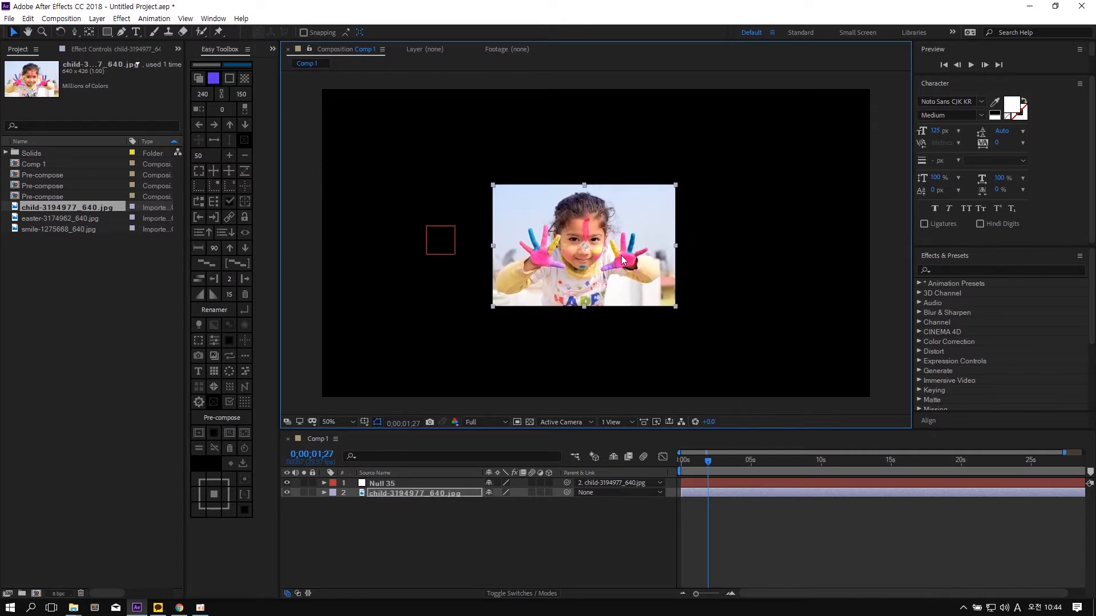
- Add a second null parented to the photo, place it right of the photo, and move the photo with both nulls
left_click(214, 190)
left_click(614, 316)
left_click_drag(590, 252, 729, 248)
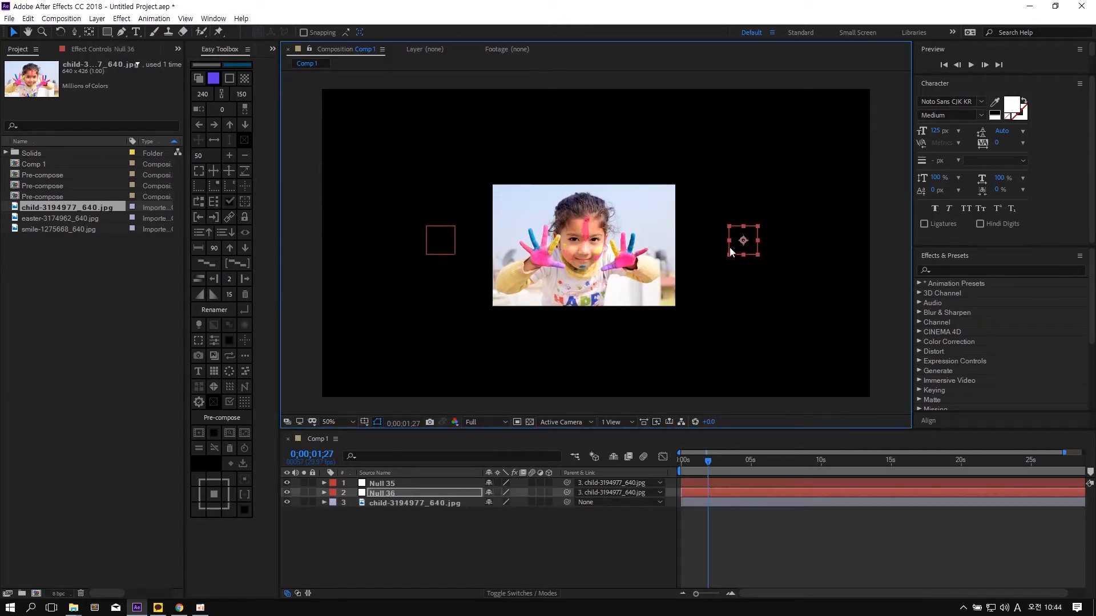
left_click_drag(633, 260, 663, 286)
left_click(652, 321)
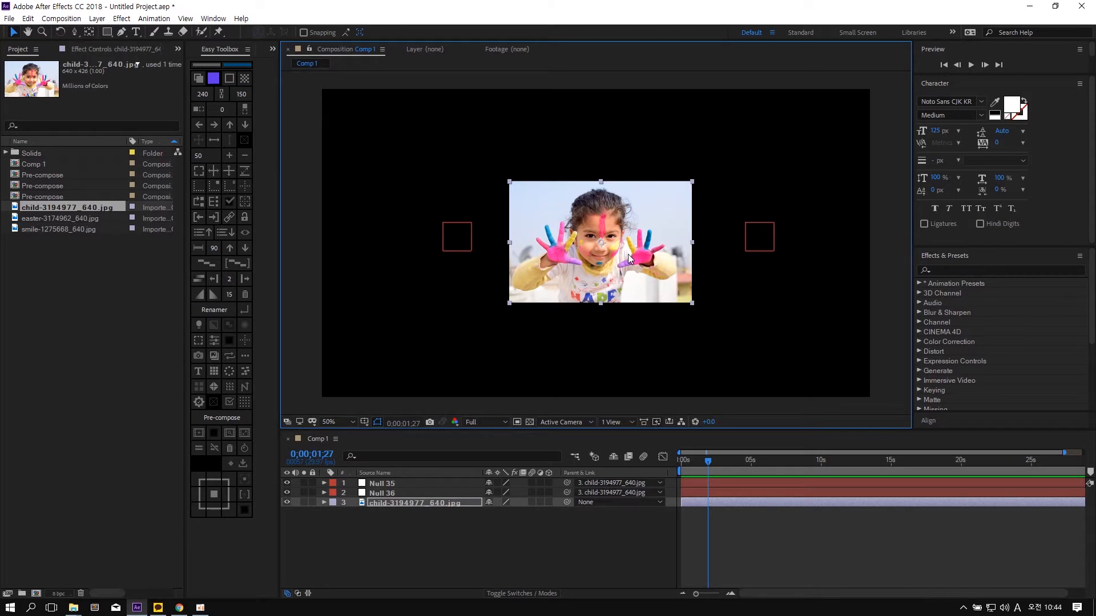
- Delete both nulls parented to the photo, leaving only the photo layer in the composition
left_click(444, 236)
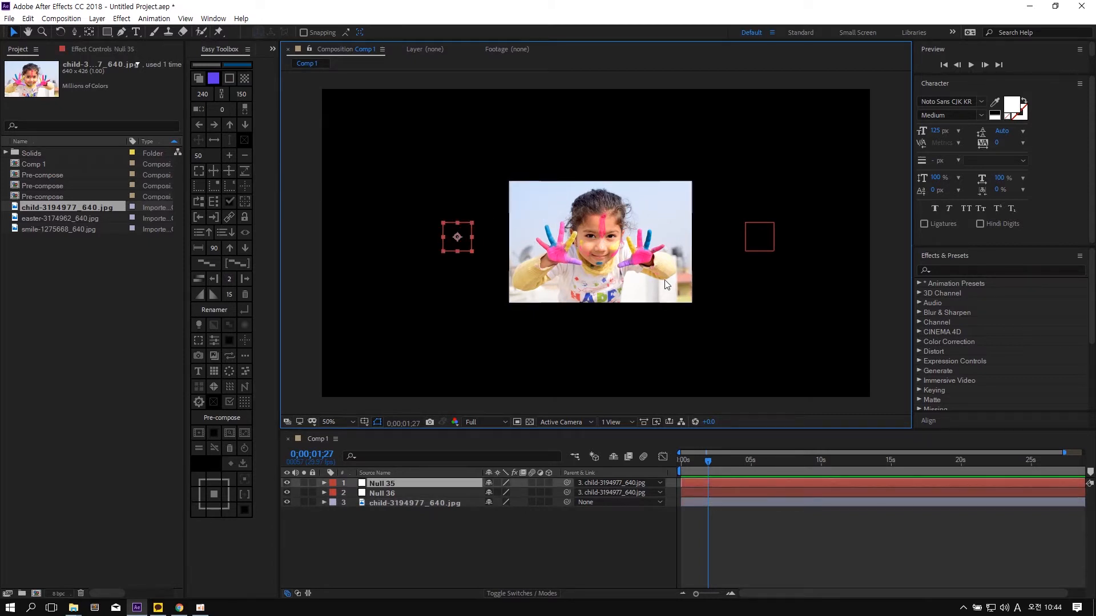
left_click(837, 340)
left_click_drag(799, 296, 749, 208)
key("Delete")
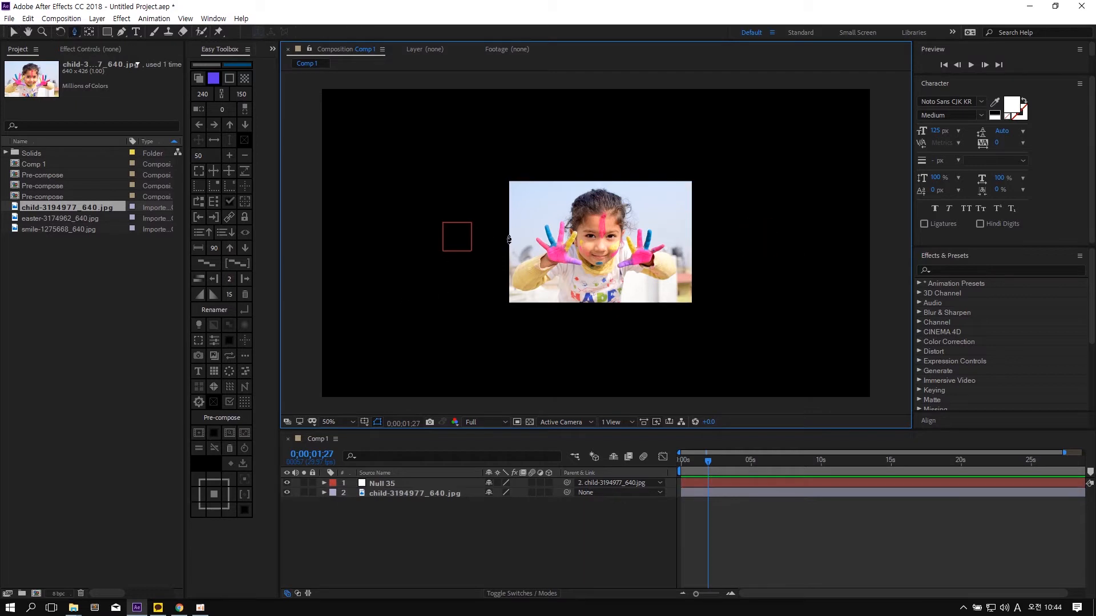
left_click_drag(482, 195, 408, 307)
key("Delete")
- Create an Expression Parent Null for the child photo with Easy Toolbox and check its parent setting
left_click(621, 252)
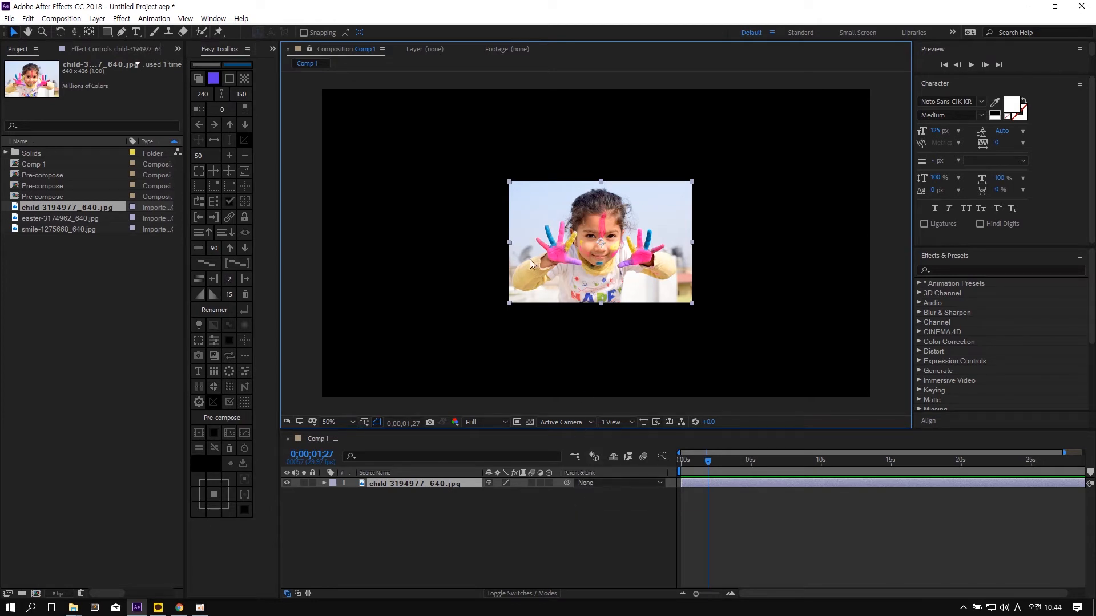
left_click(230, 188)
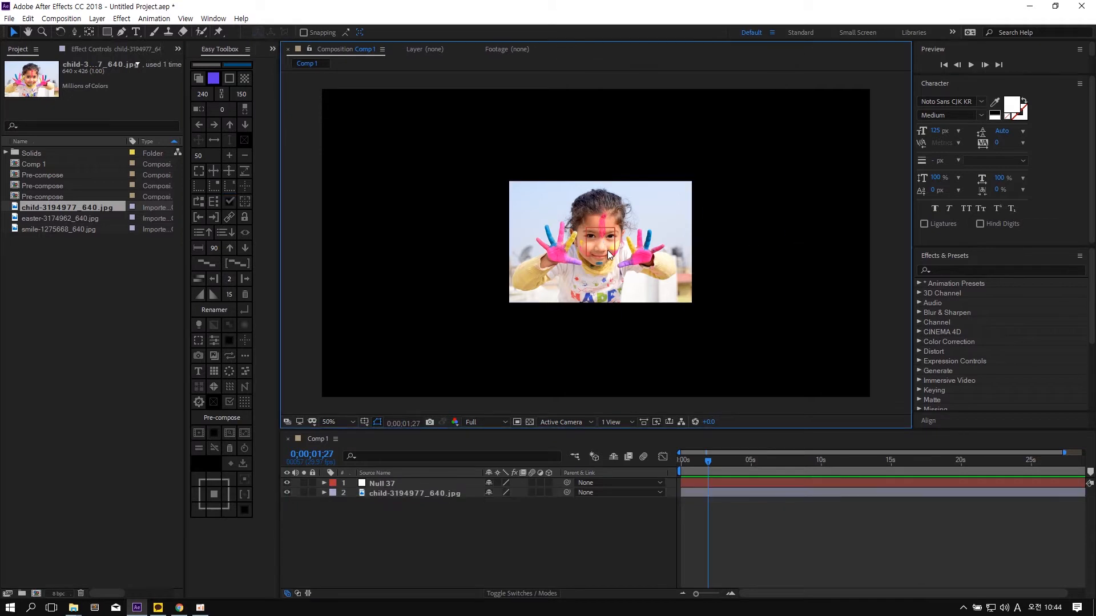
left_click(594, 483)
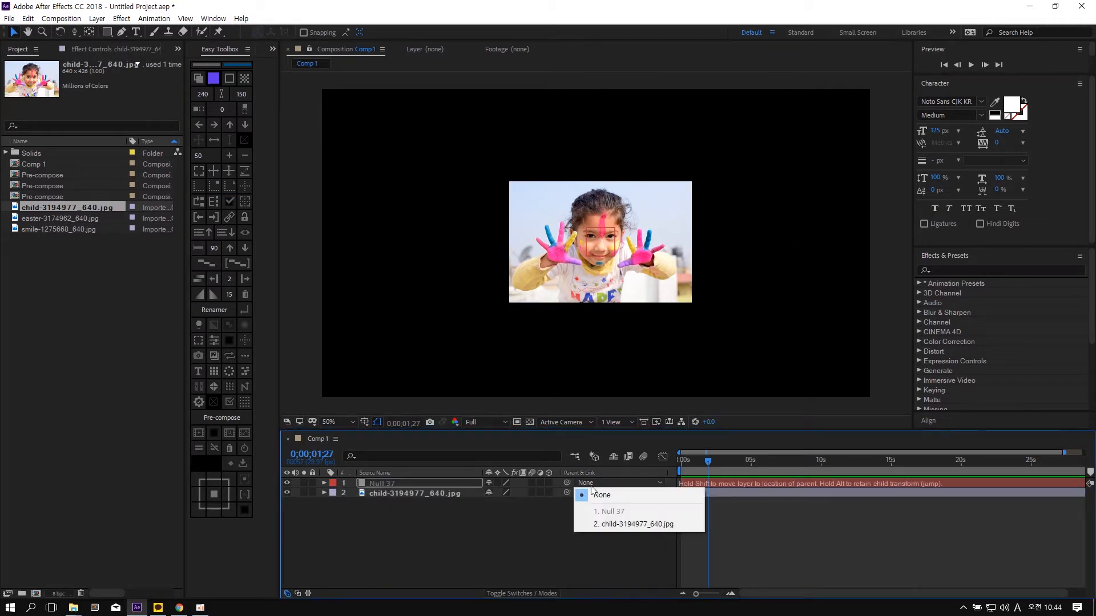
left_click(559, 516)
- Offset the expression null to the left of the child photo and shift the photo slightly right
left_click(649, 272)
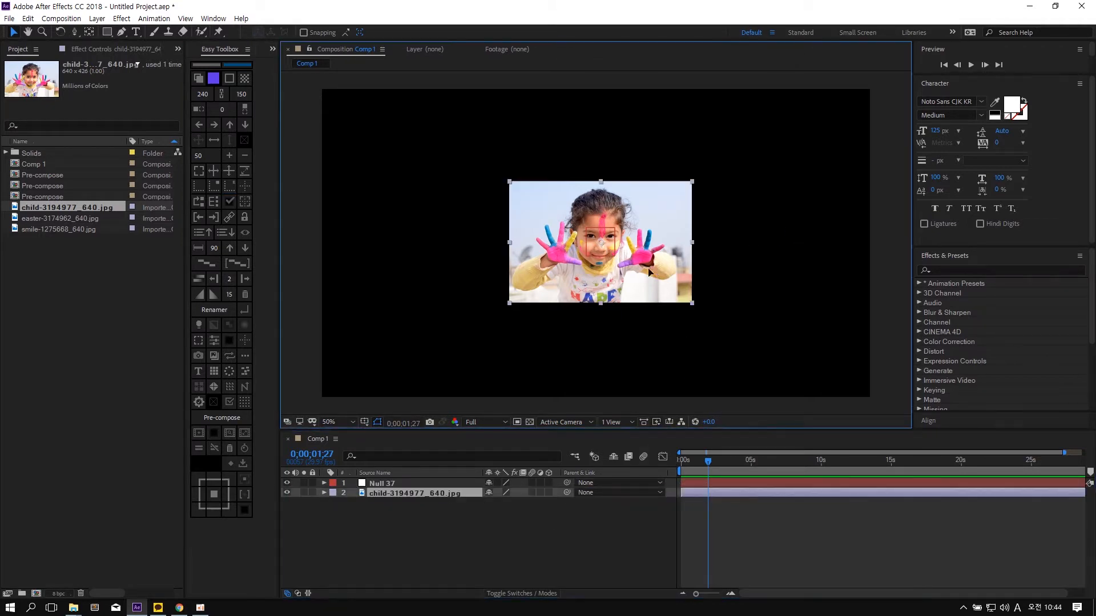
left_click_drag(648, 272, 490, 252)
left_click(650, 314)
left_click(626, 252)
left_click(663, 264)
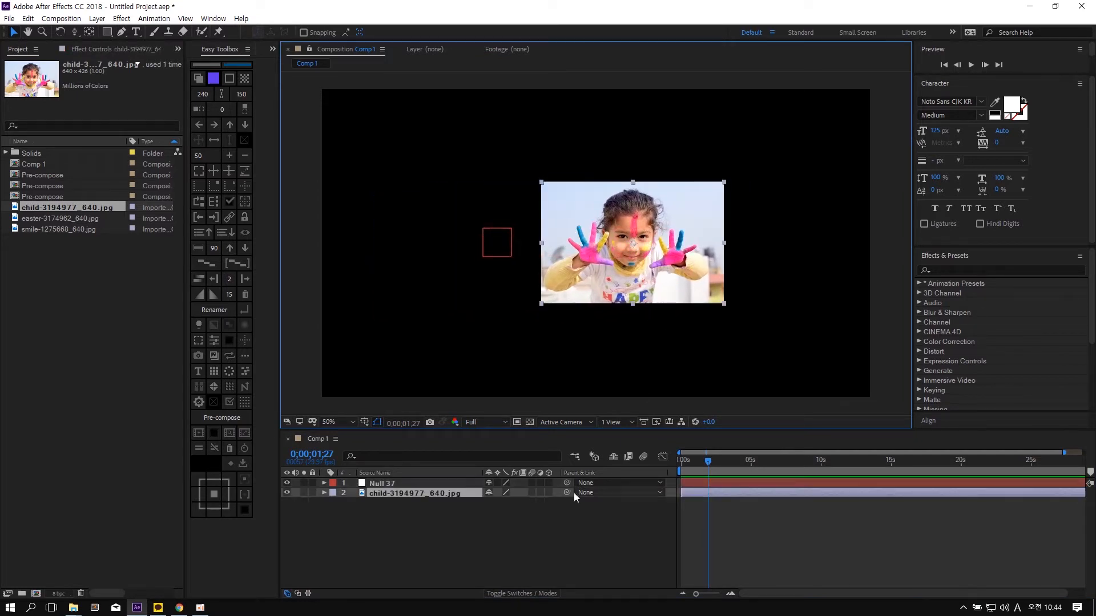
- Make both the child photo and its expression null 3D layers
left_click(549, 492)
left_click(549, 482)
left_click(535, 526)
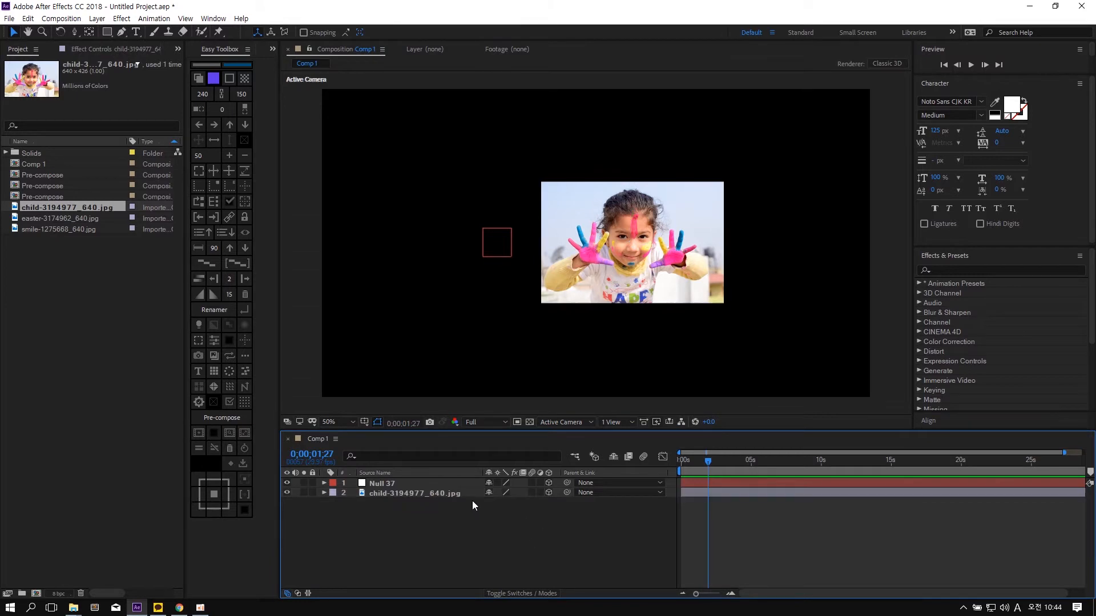
- Spin the 3D photo about its Y axis to test the null, and undo the rotation
left_click(470, 494)
key("r")
left_click_drag(503, 522, 1048, 494)
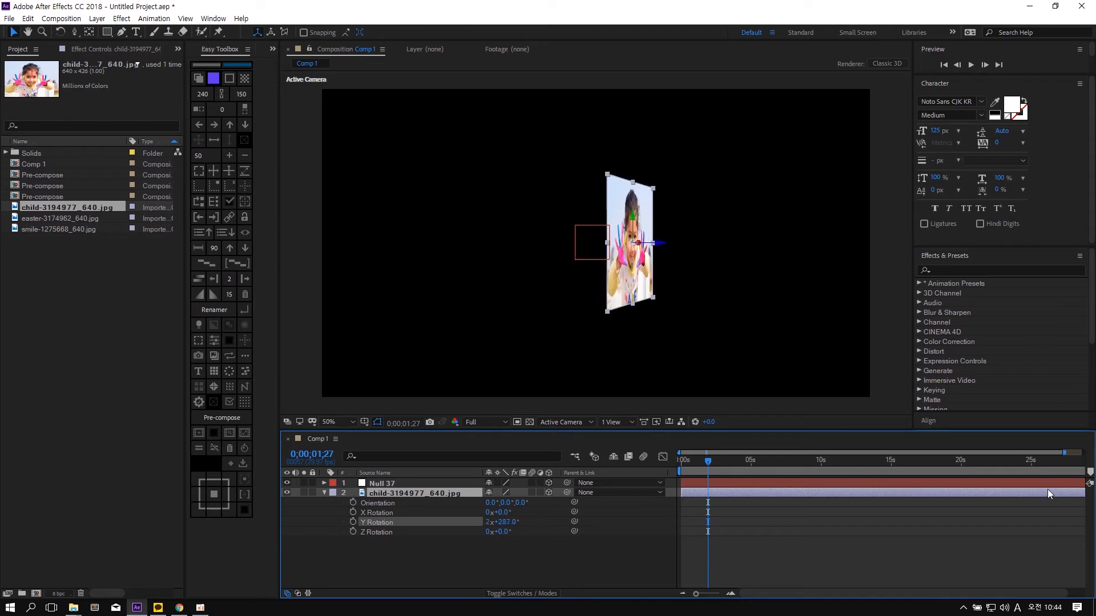
key("ctrl+z")
left_click(865, 337)
- Add a text layer reading "TEXT LAYER" above the null
left_click(137, 33)
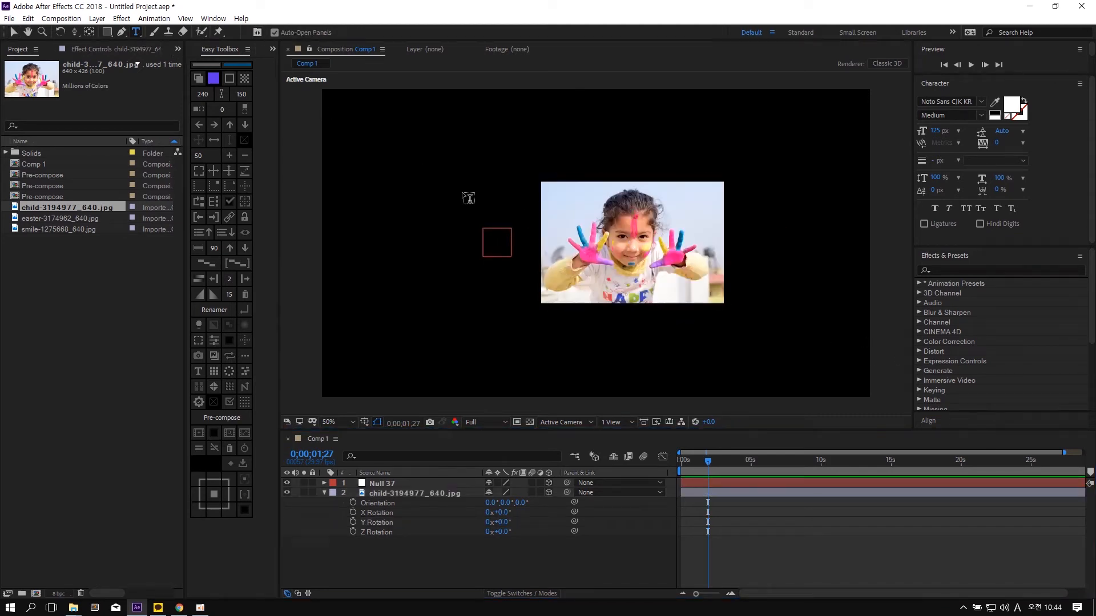
left_click(463, 194)
type("TEXT LAYER")
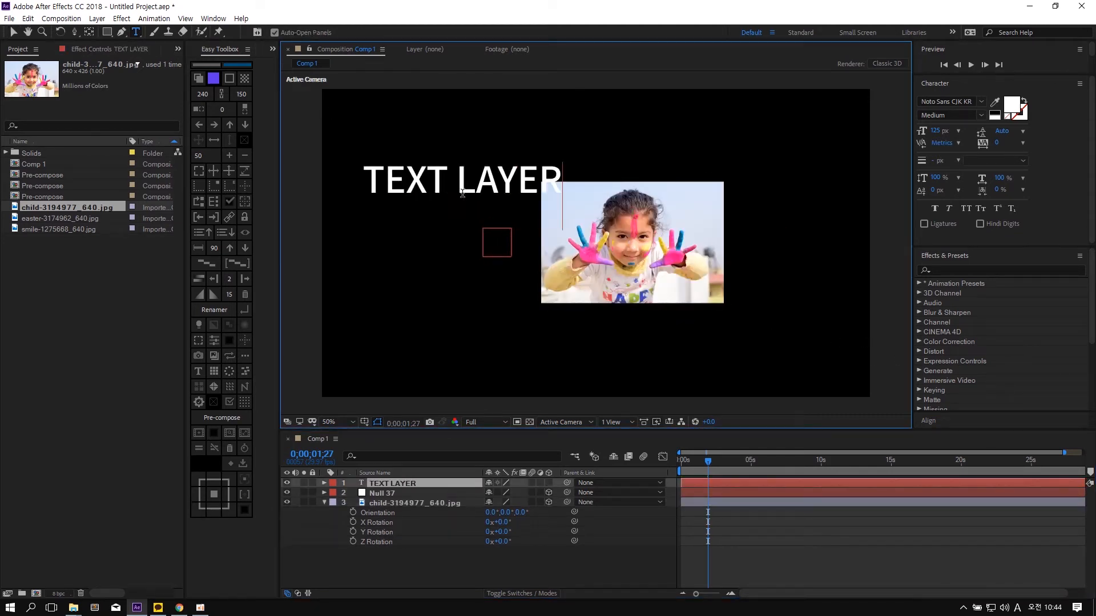
key("Escape")
key("v")
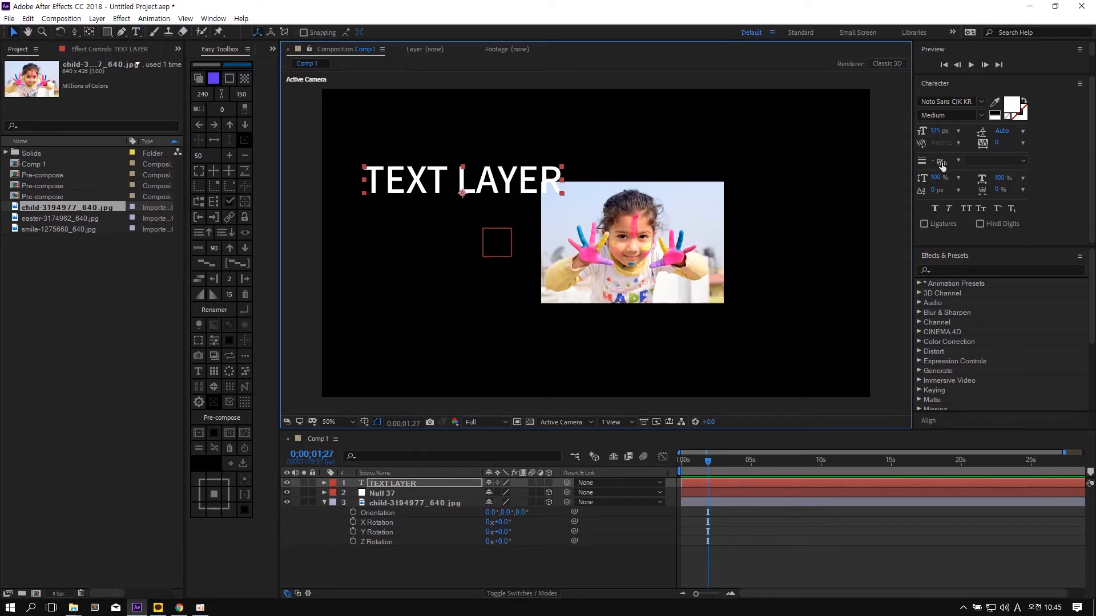
- Reduce the text to 39 px, position it over the null, and parent it to Null 37
left_click_drag(937, 131, 888, 128)
left_click_drag(469, 189, 505, 244)
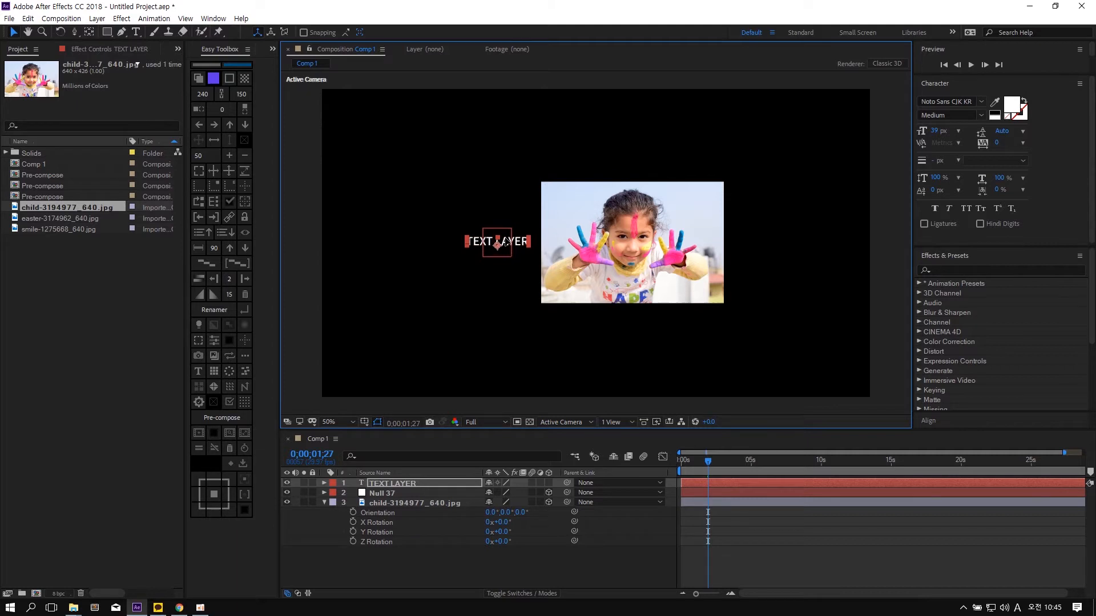
left_click_drag(567, 482, 435, 492)
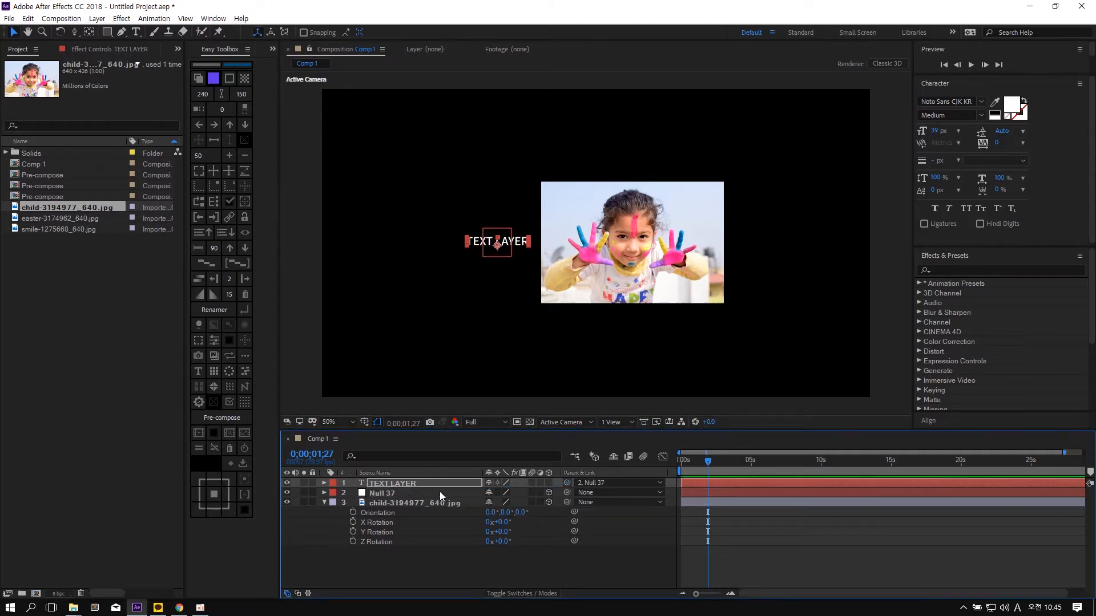
- Make the text layer 3D and rotate the photo to X -21°, Y 1x+213° and Z 1x+2°
left_click(516, 503)
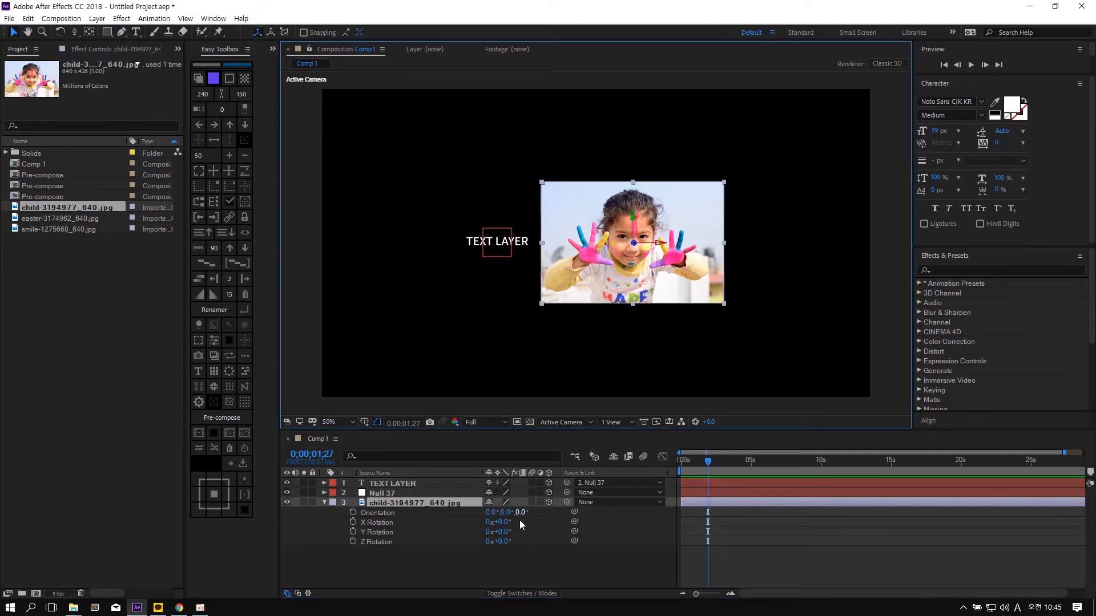
left_click_drag(502, 531, 475, 503)
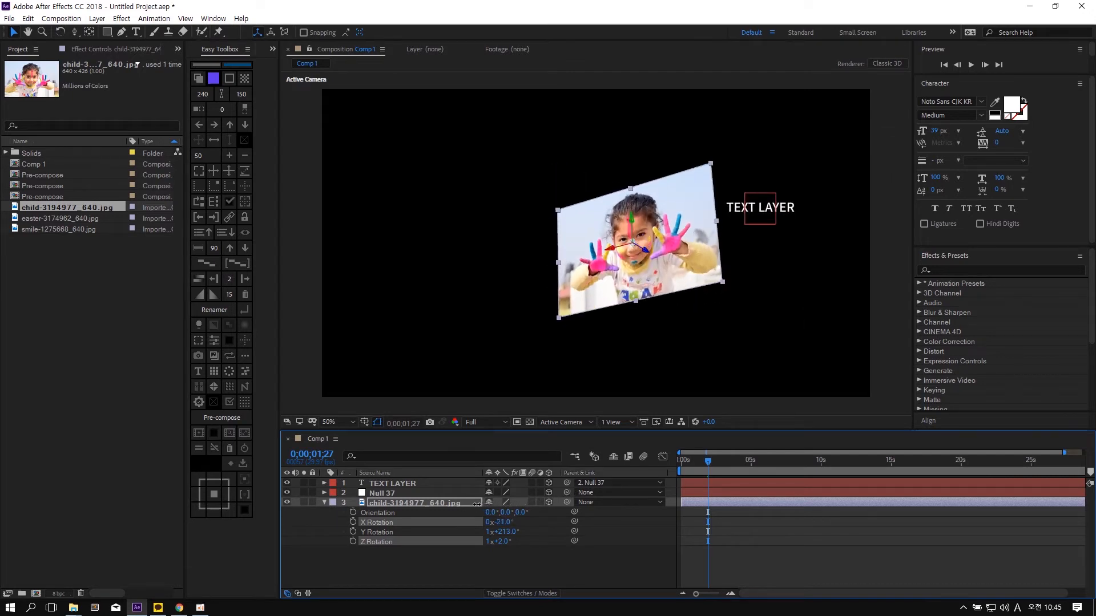
left_click(741, 331)
left_click(682, 257)
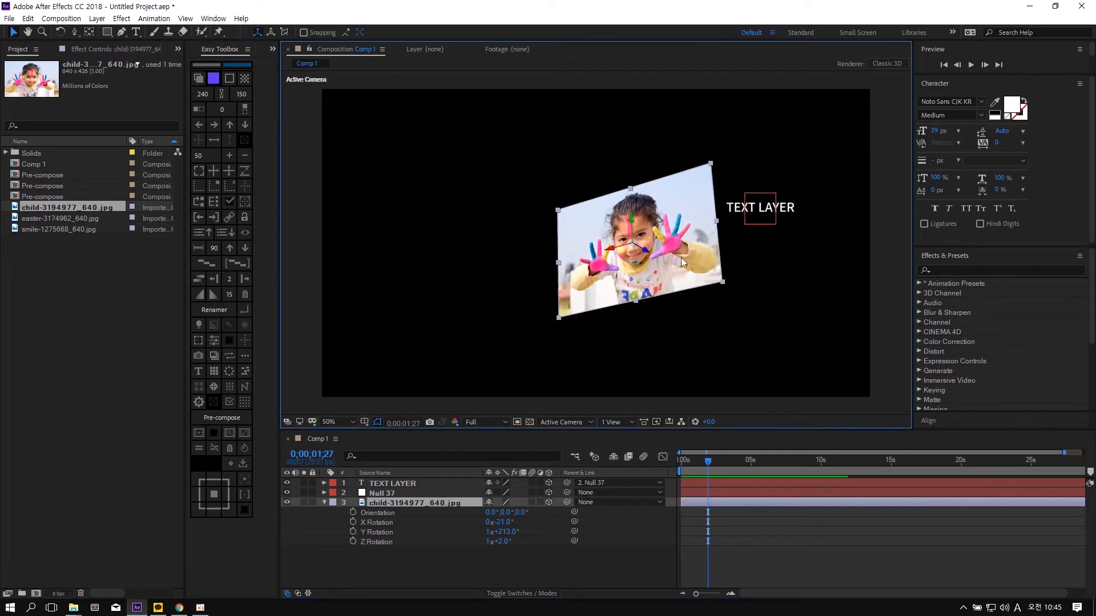
- Select the text layer and its parent null in turn to examine their orientation beside the rotated photo
left_click(737, 212)
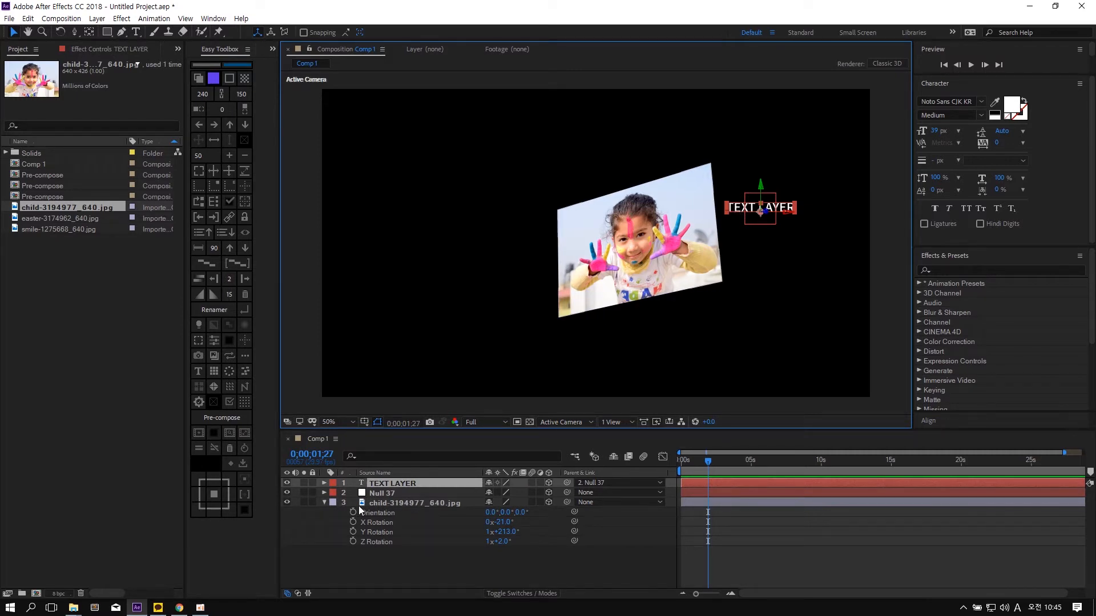
left_click(325, 501)
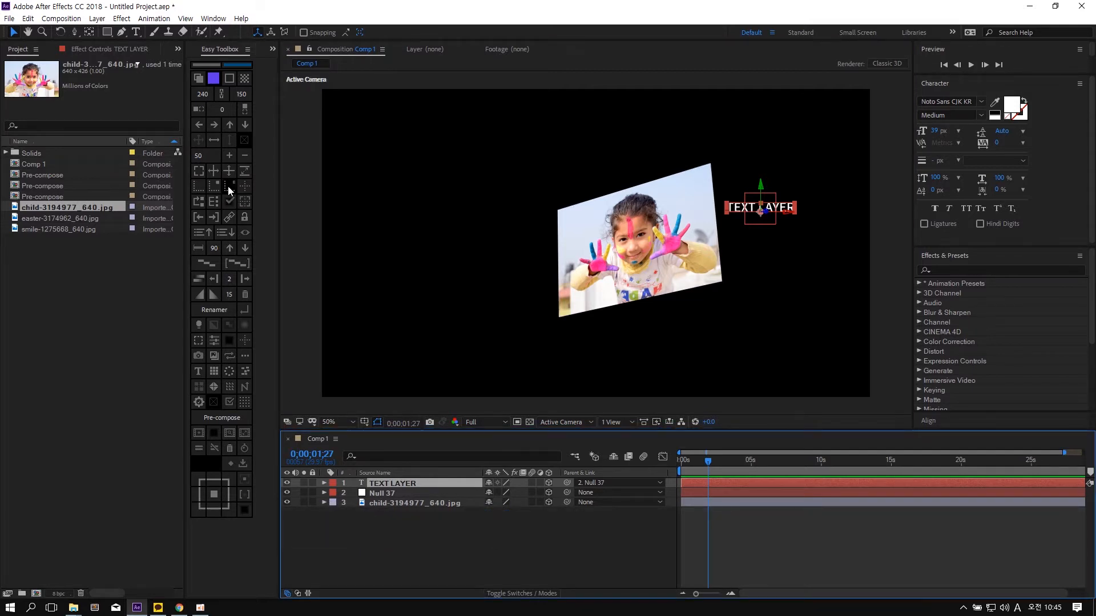
left_click(809, 320)
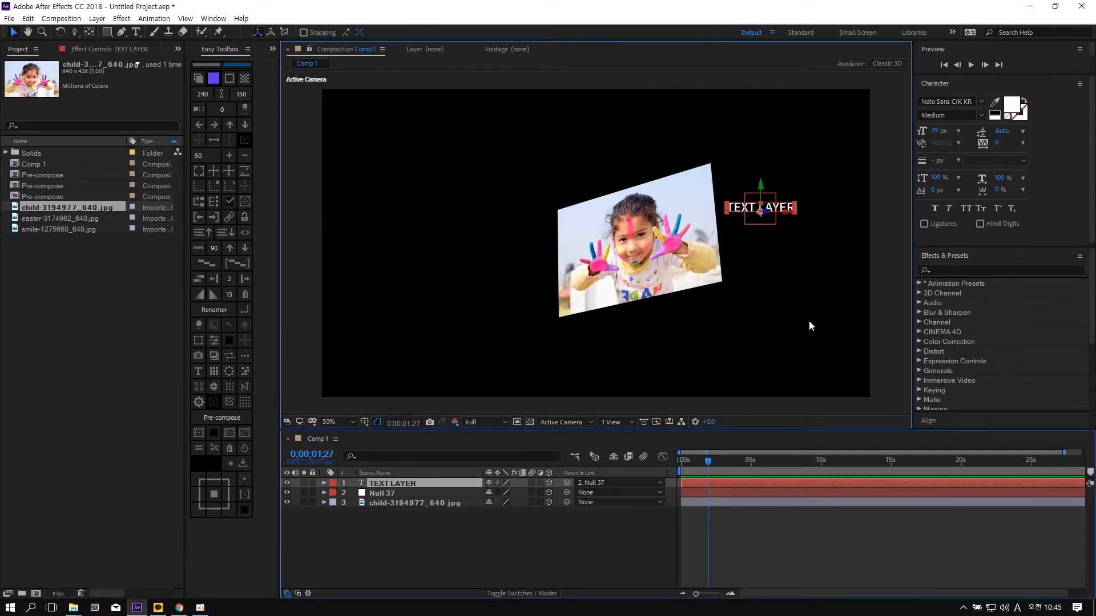
left_click(762, 221)
left_click(747, 199)
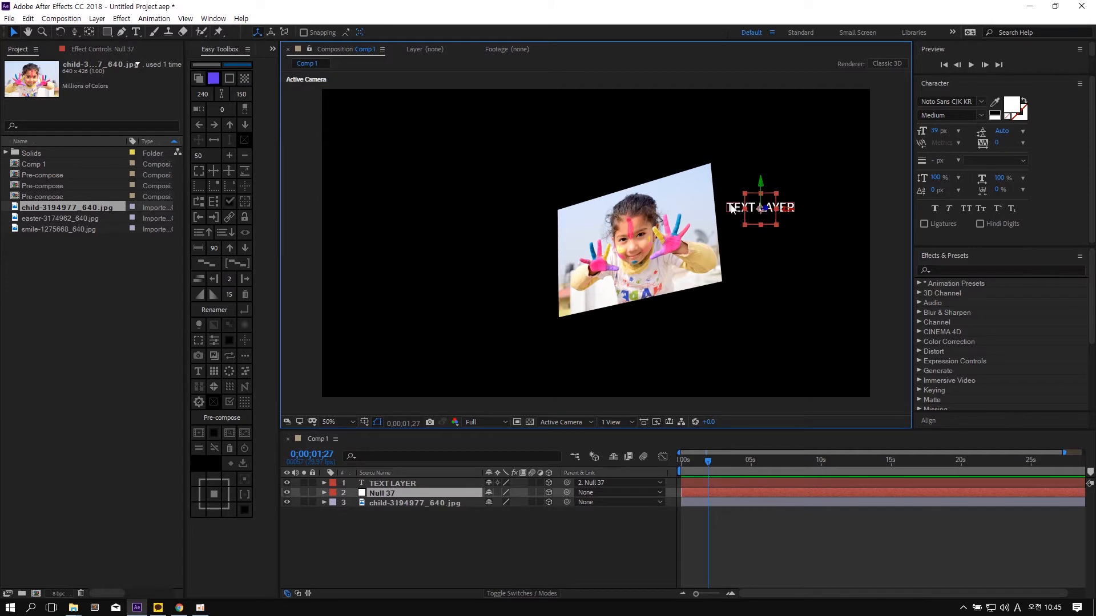
left_click(786, 231)
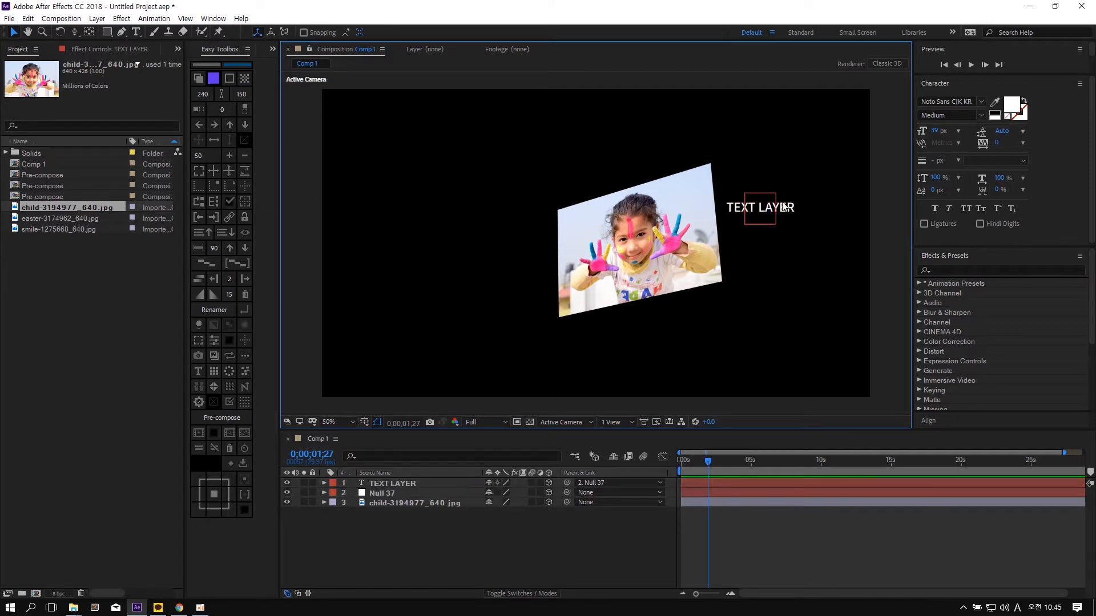
left_click(426, 500)
left_click(415, 489)
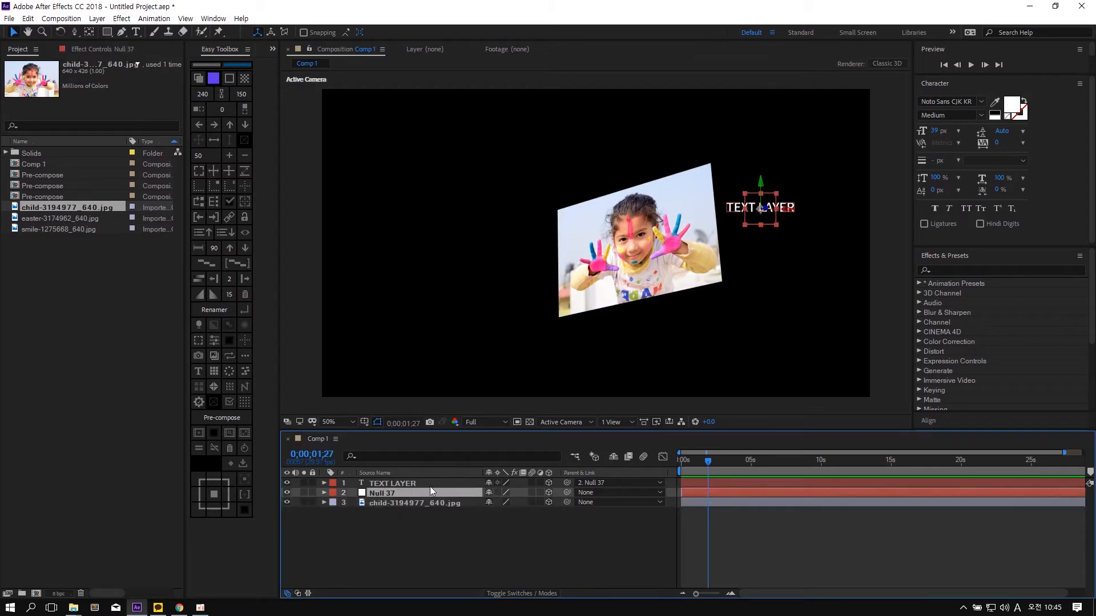
- Set the child photo's X Rotation to 28°
left_click(413, 501)
key("r")
mouse_move(505, 523)
left_mouse_down()
mouse_move(545, 520)
mouse_move(488, 522)
mouse_move(526, 524)
left_mouse_up()
left_click(293, 199)
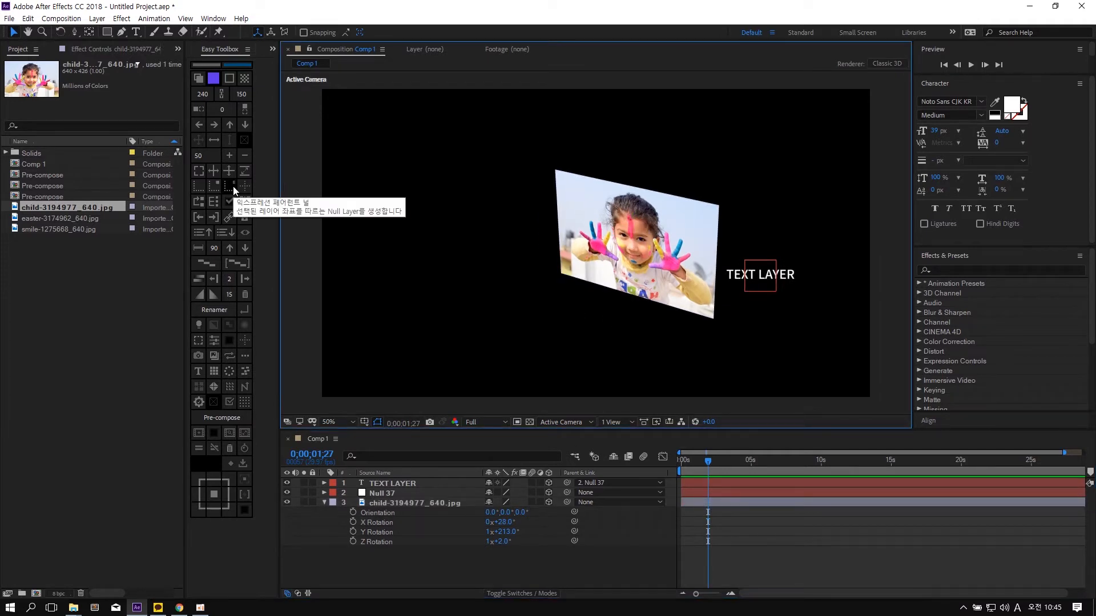
- Create a second Expression Parent Null for the rotated photo and offset it to the side opposite the text
left_click(629, 231)
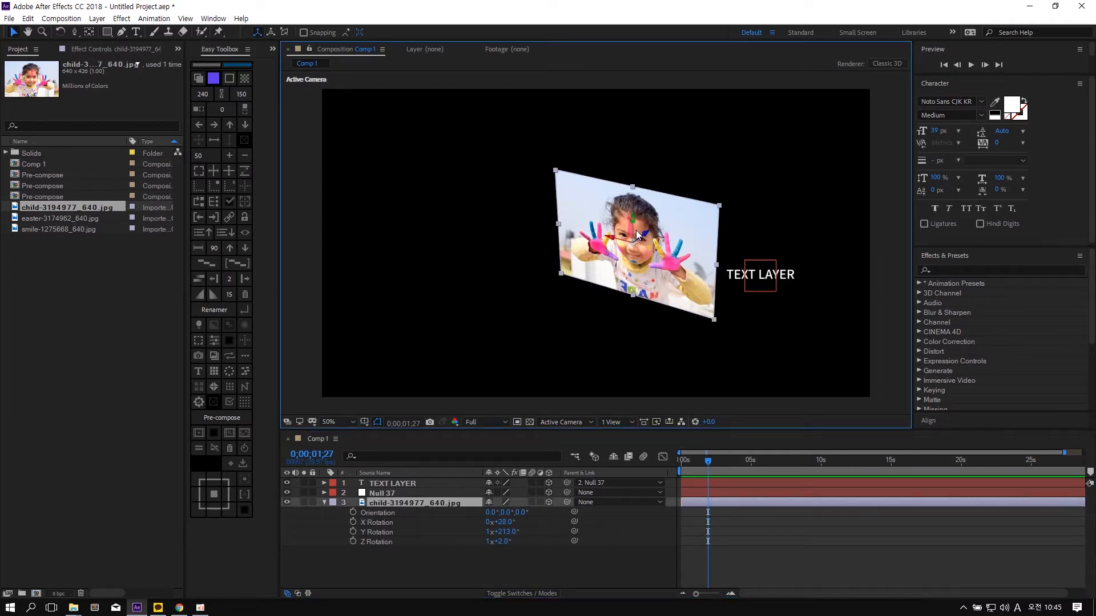
left_click(229, 186)
left_click_drag(622, 247, 804, 255)
left_click(502, 245)
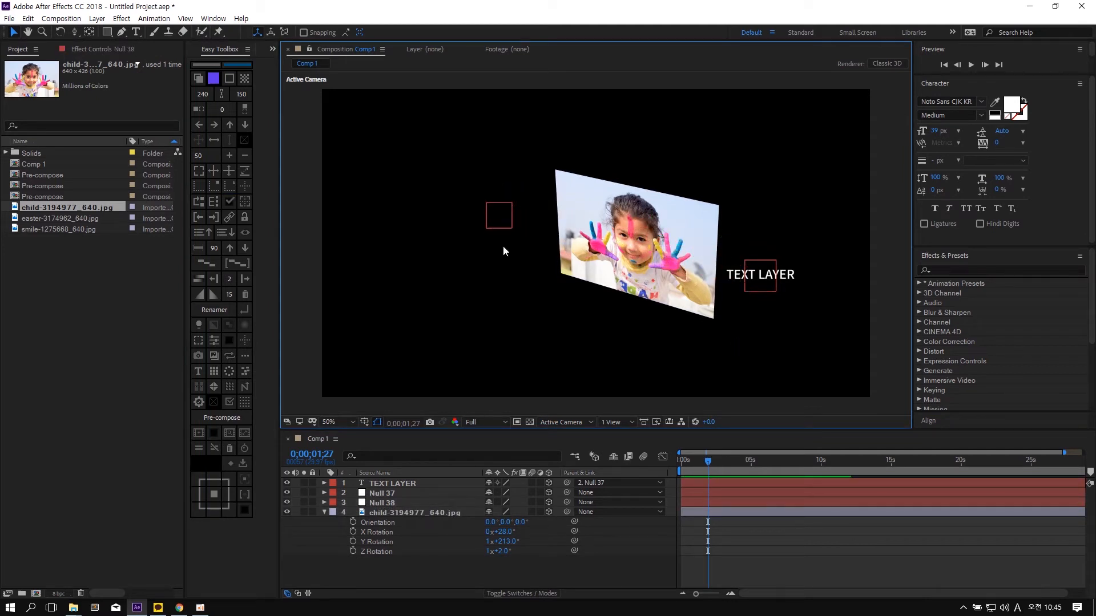
- Set the child photo's X Rotation to -10° and delete all layers from the composition
left_click(599, 249)
left_click_drag(506, 531, 486, 532)
left_click(831, 310)
key("ctrl+a")
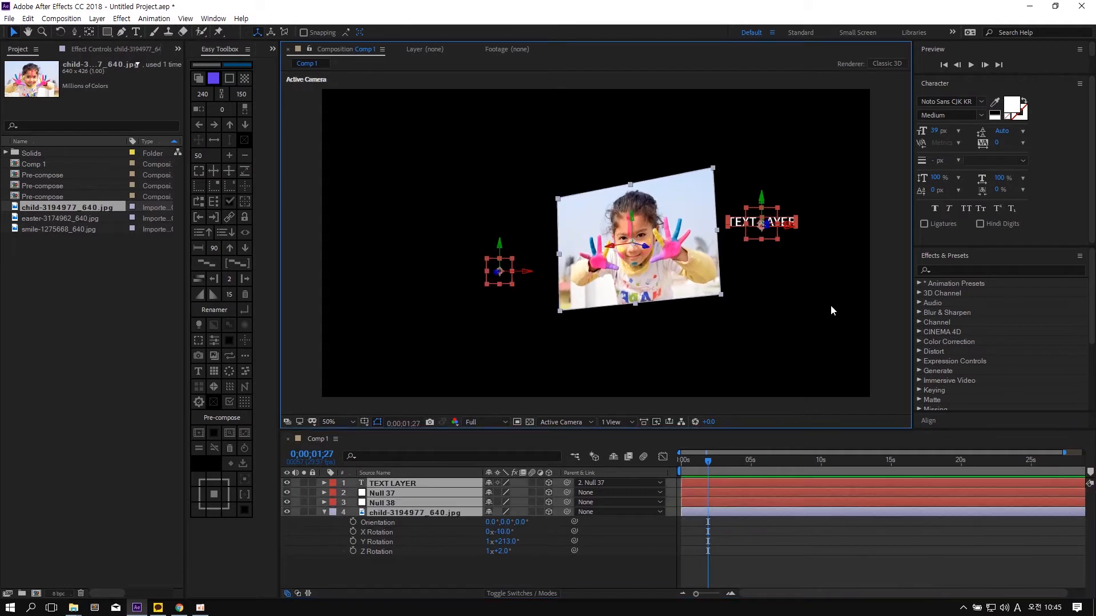
key("Delete")
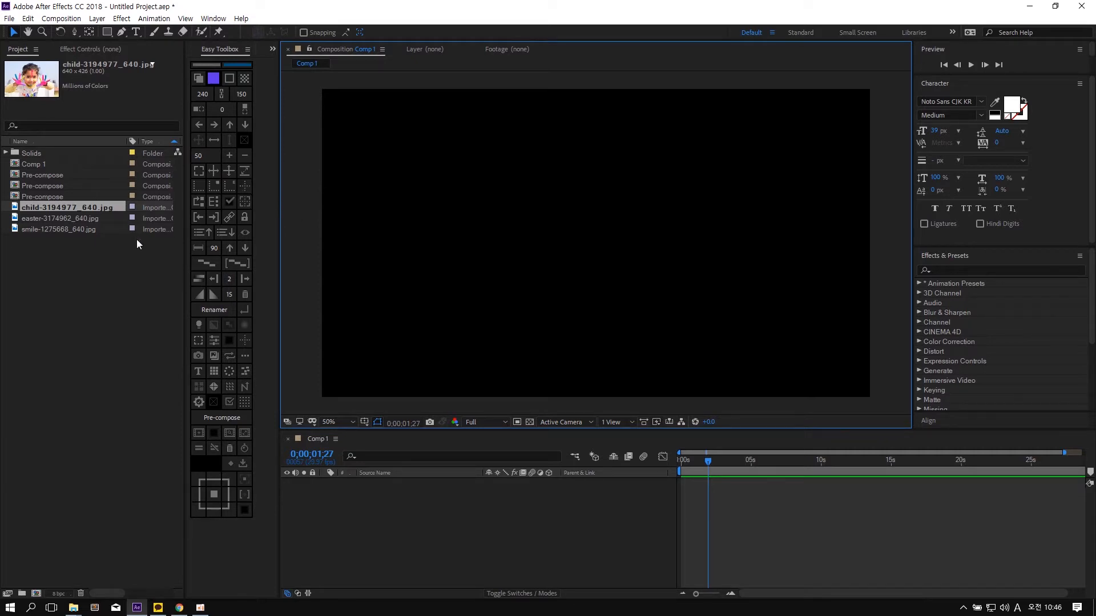
- Place three copies of child-3194977_640.jpg side by side, centred at about X 230, 960 and 1682
left_click_drag(97, 208, 528, 502)
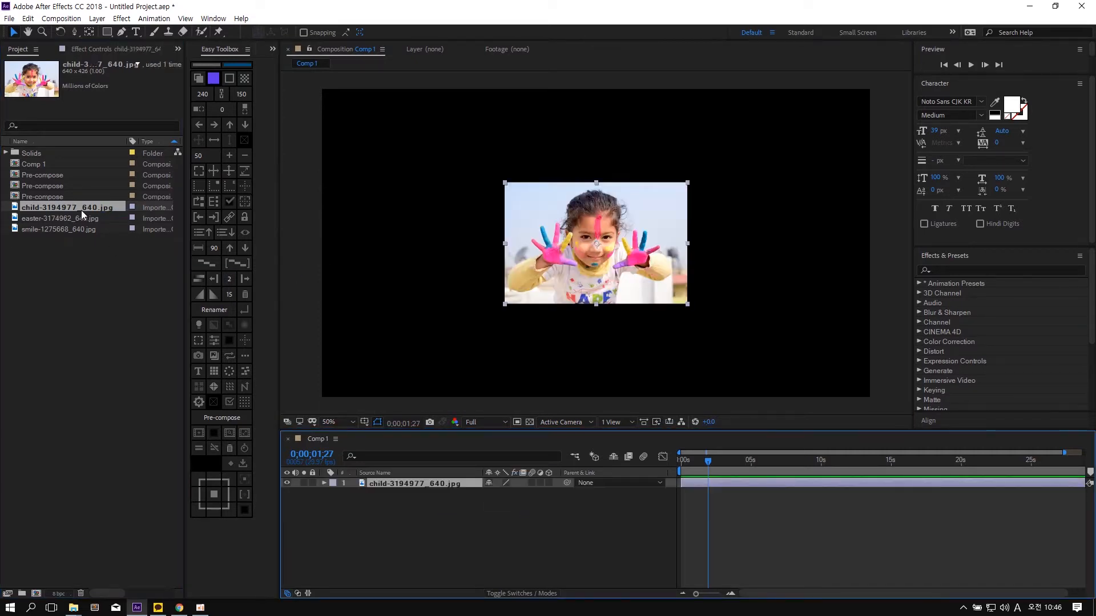
left_click_drag(84, 211, 599, 493)
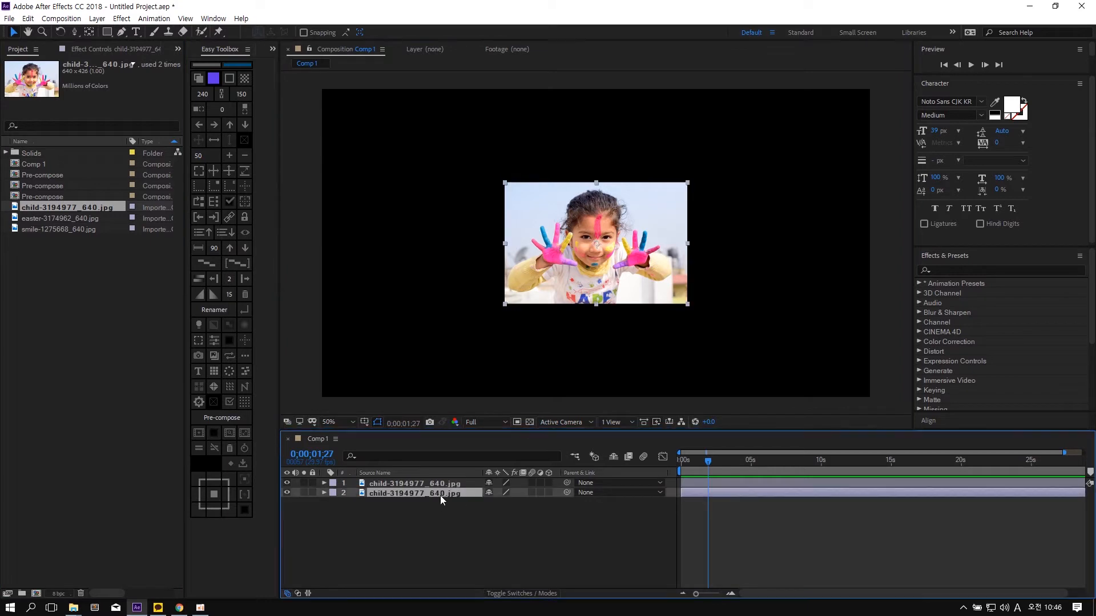
left_click_drag(622, 252, 413, 251)
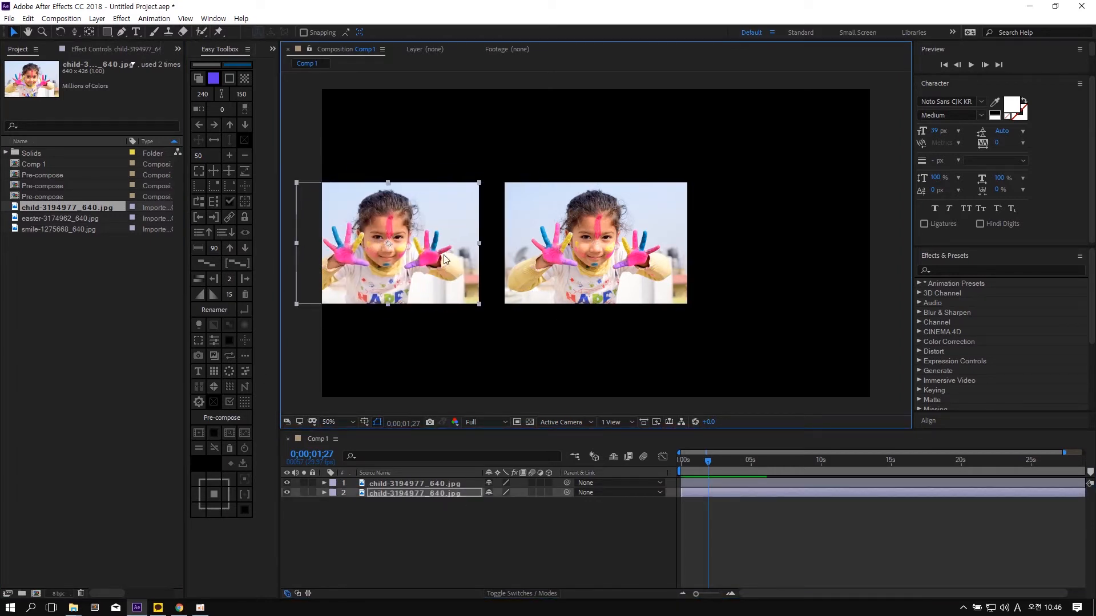
left_click(593, 264)
key("ctrl+d")
left_click_drag(571, 266, 781, 288)
- Keyframe the Position of all three photos at 0;00;01;27 and at the composition start, with the starting Y at 711
left_click_drag(814, 347, 343, 212)
key("p")
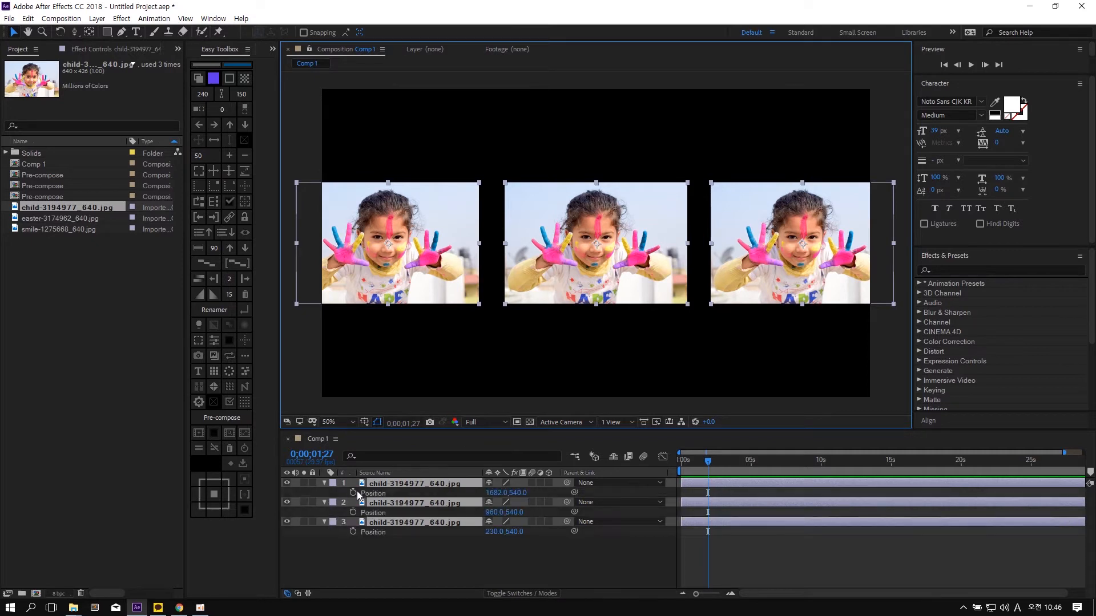
left_click(353, 493)
key("Home")
left_click(516, 492)
type("711")
key("Return")
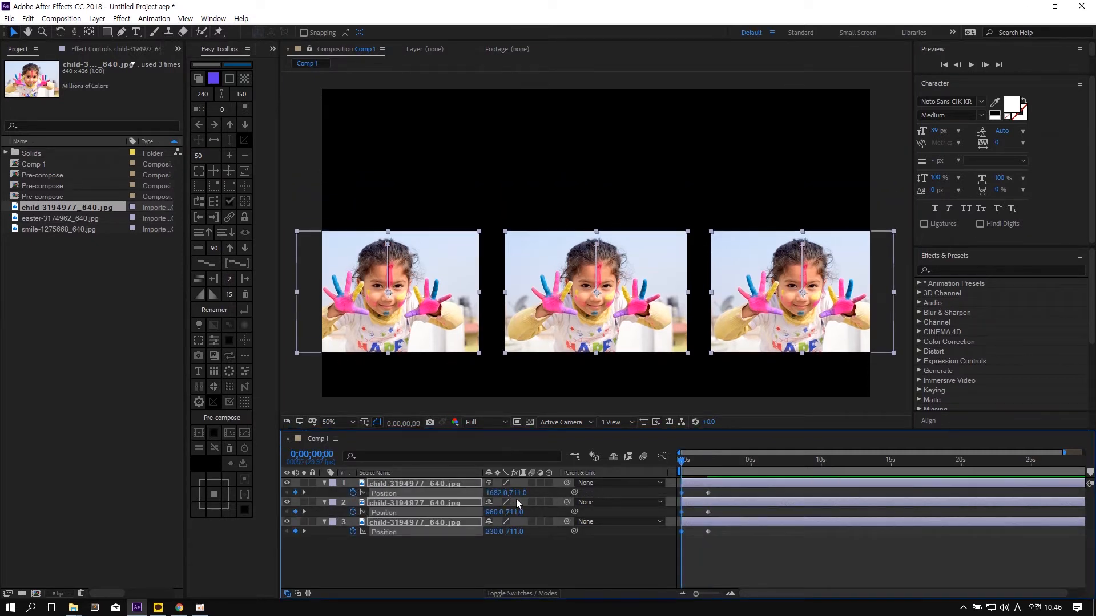
- Keyframe the Rotation of all three photos from 47° at the start to 0° at 0;00;01;27
key("shift+r")
left_click(504, 503)
type("47")
key("Return")
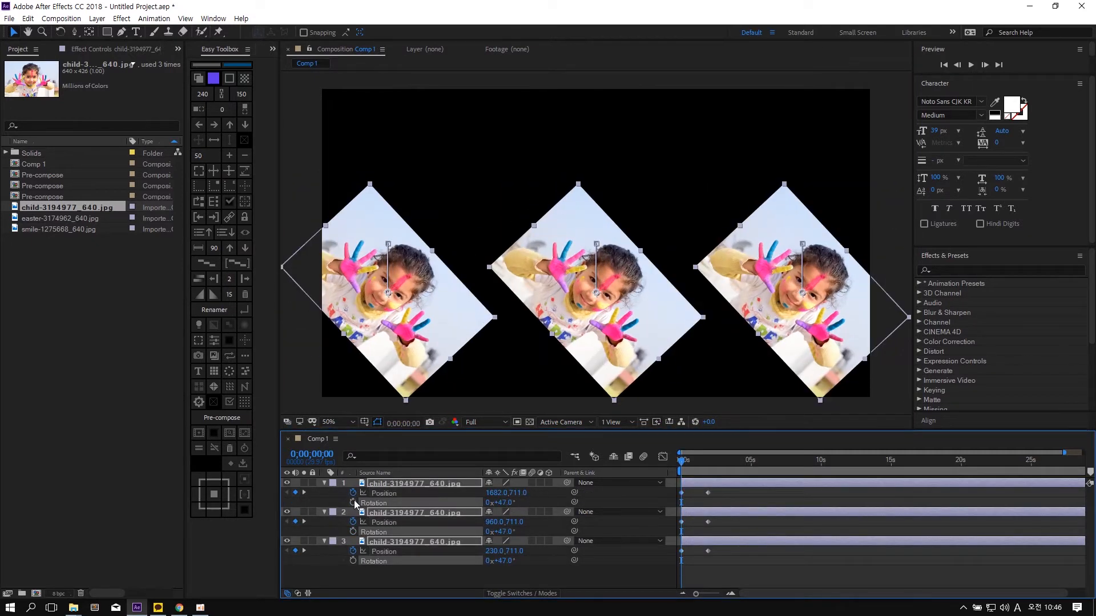
left_click(354, 502)
left_click(708, 461)
left_click(504, 502)
type("0")
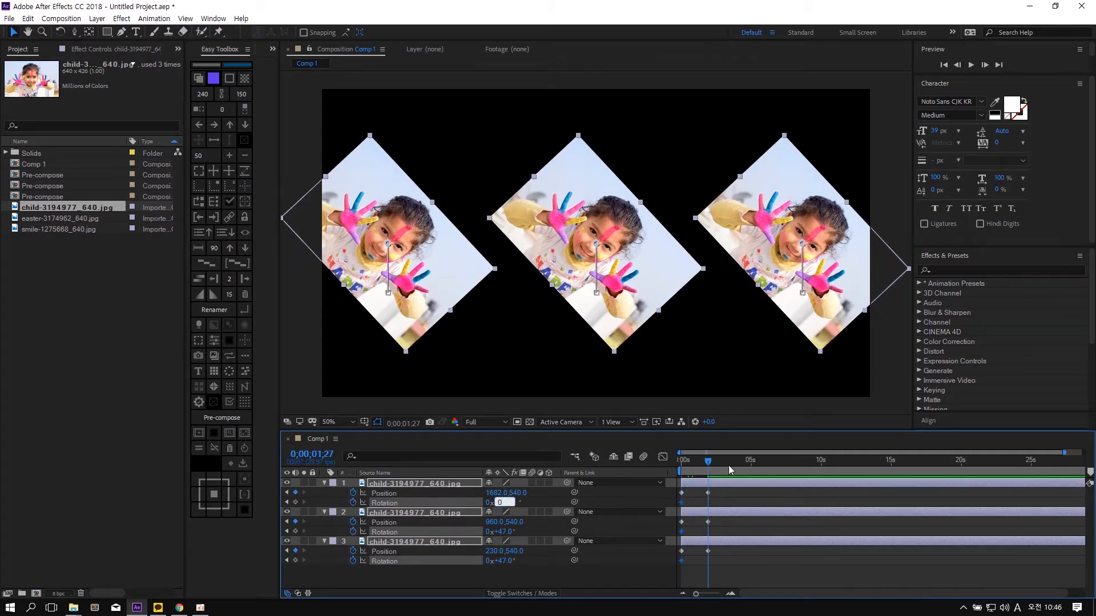
key("Return")
- At 0;00;00;26, create one null and parent all three animated photos to it
key("Page_Up")
key("Page_Up")
key("Page_Up")
key("Page_Up")
key("Page_Up")
key("Page_Up")
key("Page_Up")
key("Page_Up")
key("Page_Up")
key("Page_Up")
key("Page_Up")
key("Page_Up")
key("Page_Up")
key("Page_Up")
key("Page_Up")
key("Page_Up")
key("Page_Up")
key("Page_Up")
key("Page_Up")
key("Page_Up")
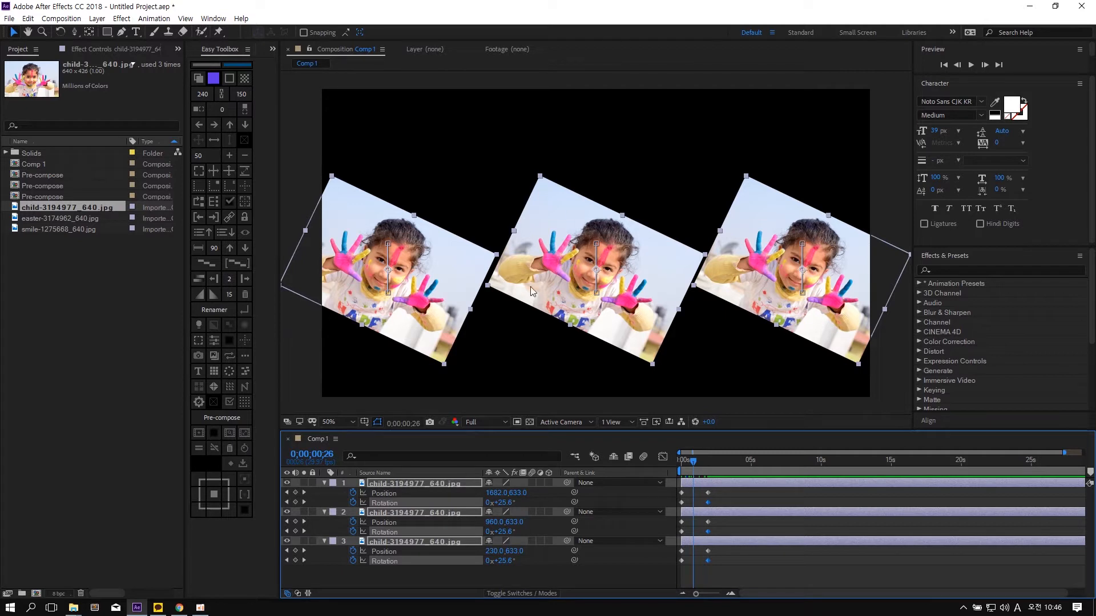
left_click(582, 182)
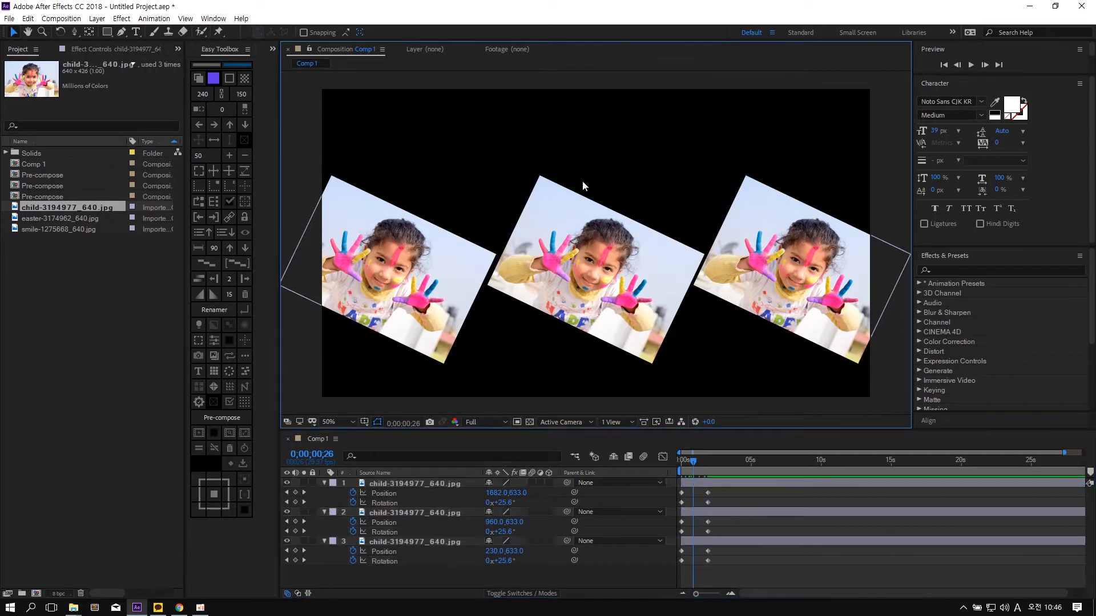
left_click_drag(383, 146, 877, 306)
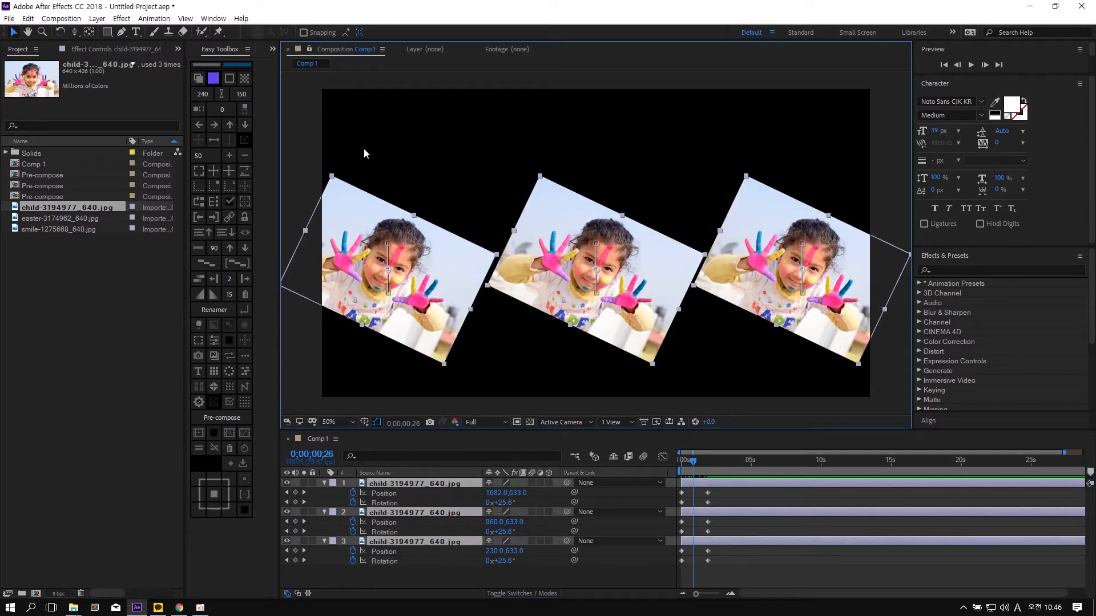
left_click(245, 187)
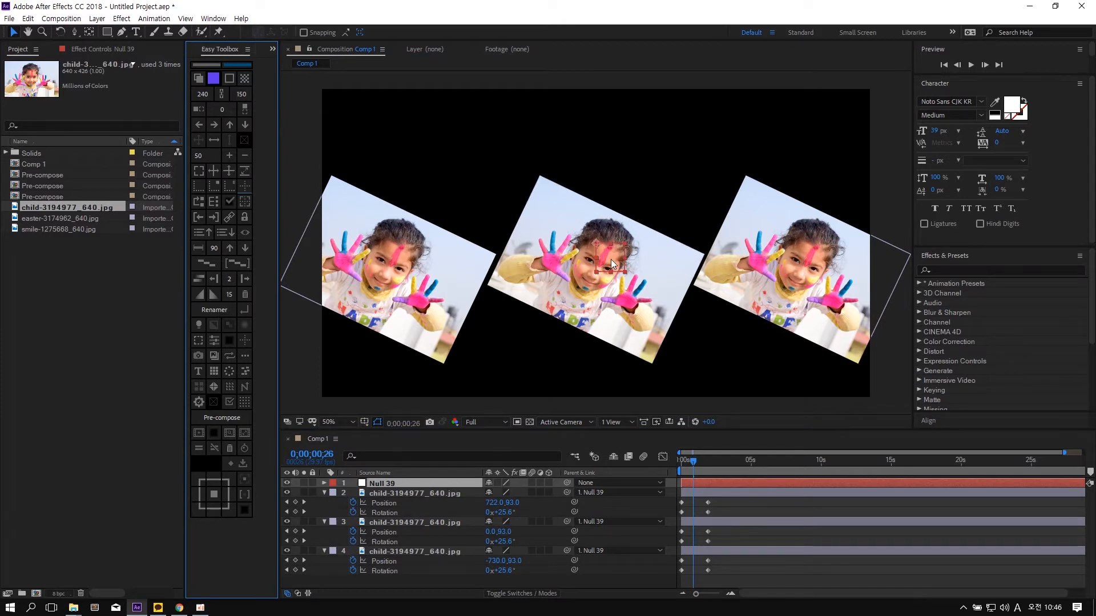
- Move the parent null up and right so the middle photo sits at about 1424, 341, and delete the null
left_click_drag(610, 259, 741, 174)
key("Delete")
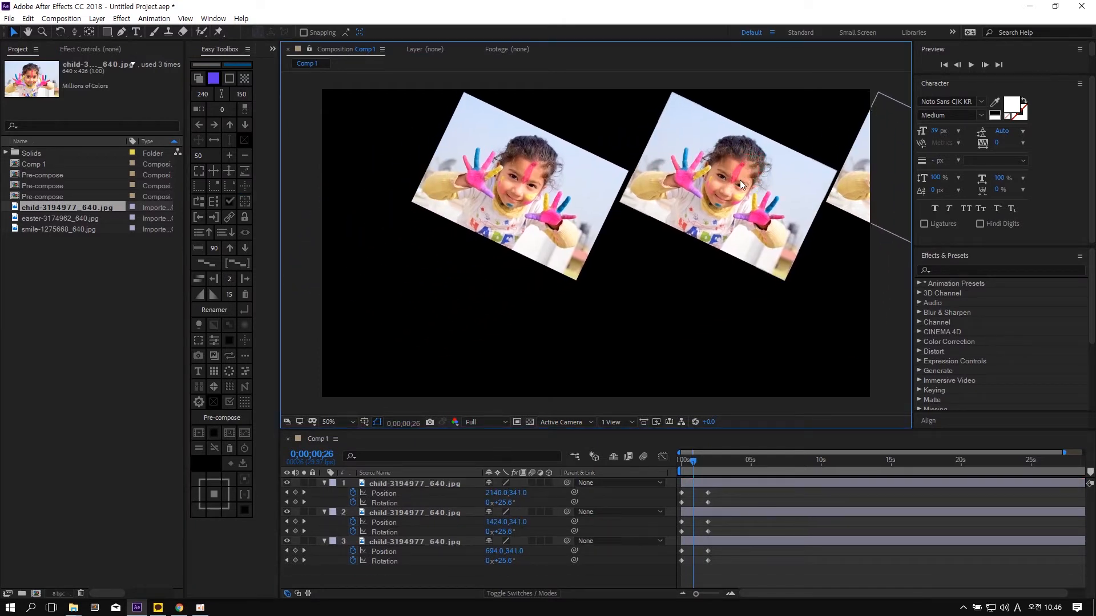
- Preview the shifted photo animation and check the Position and Rotation keyframes of all three layers
key("space")
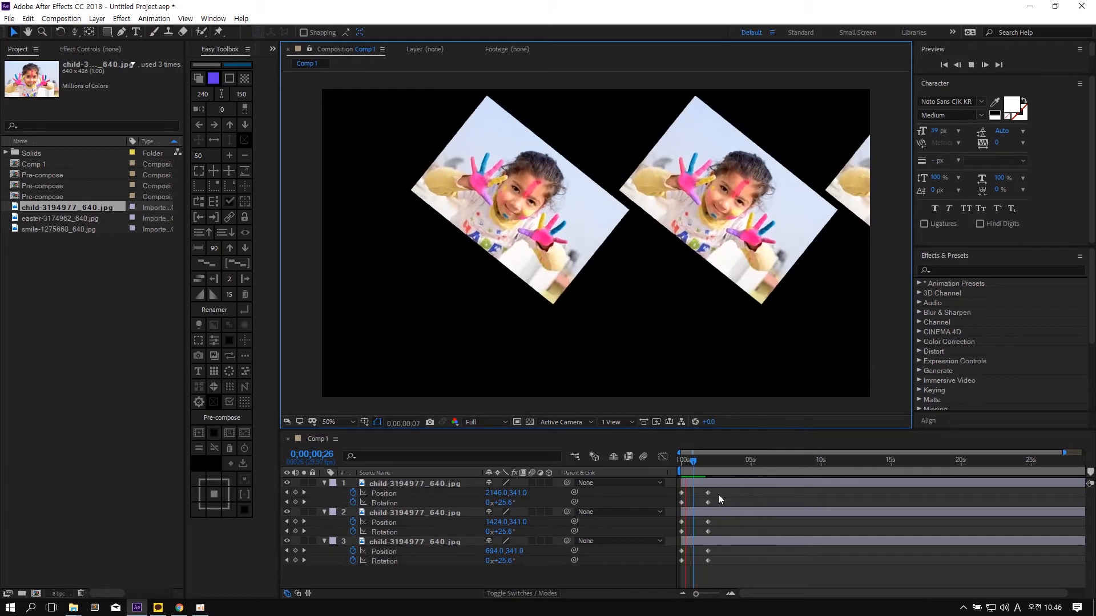
left_click_drag(718, 494, 667, 575)
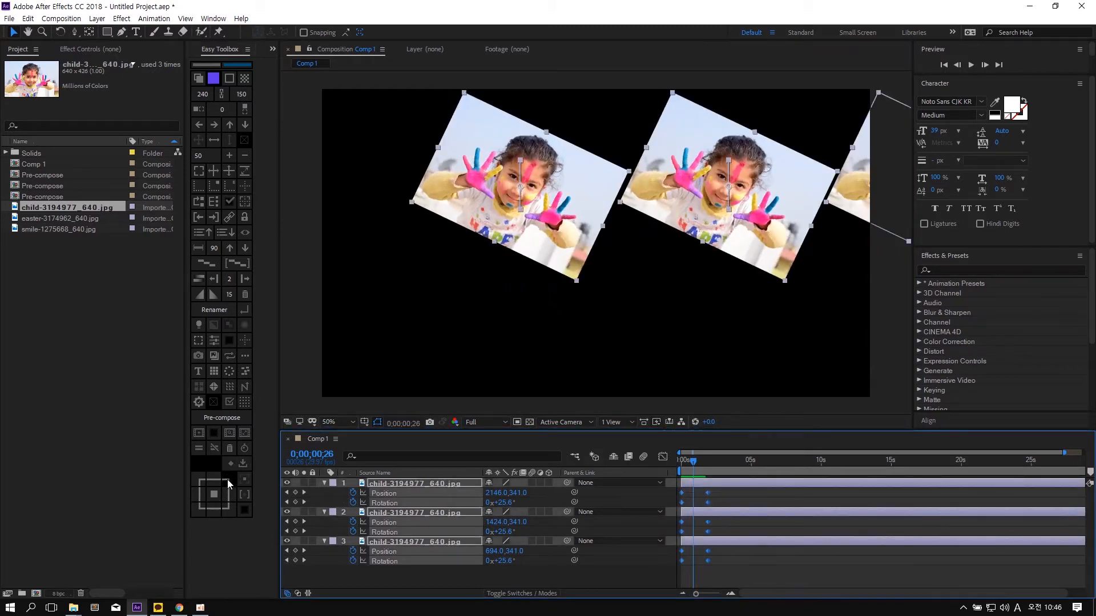
left_click(578, 316)
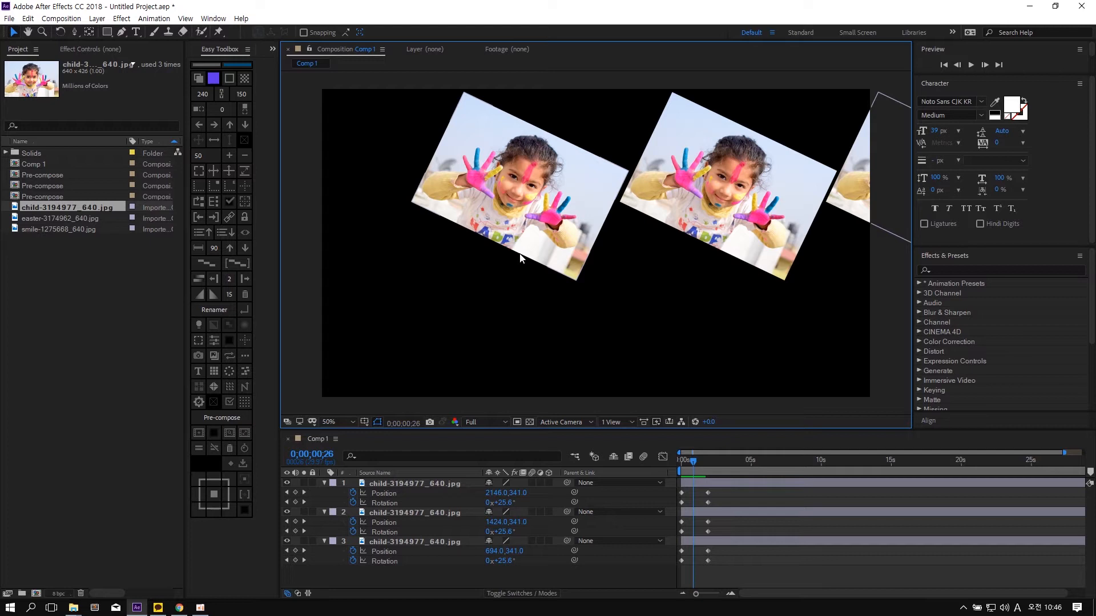
- Delete all three photo layers from the composition
key("ctrl+a")
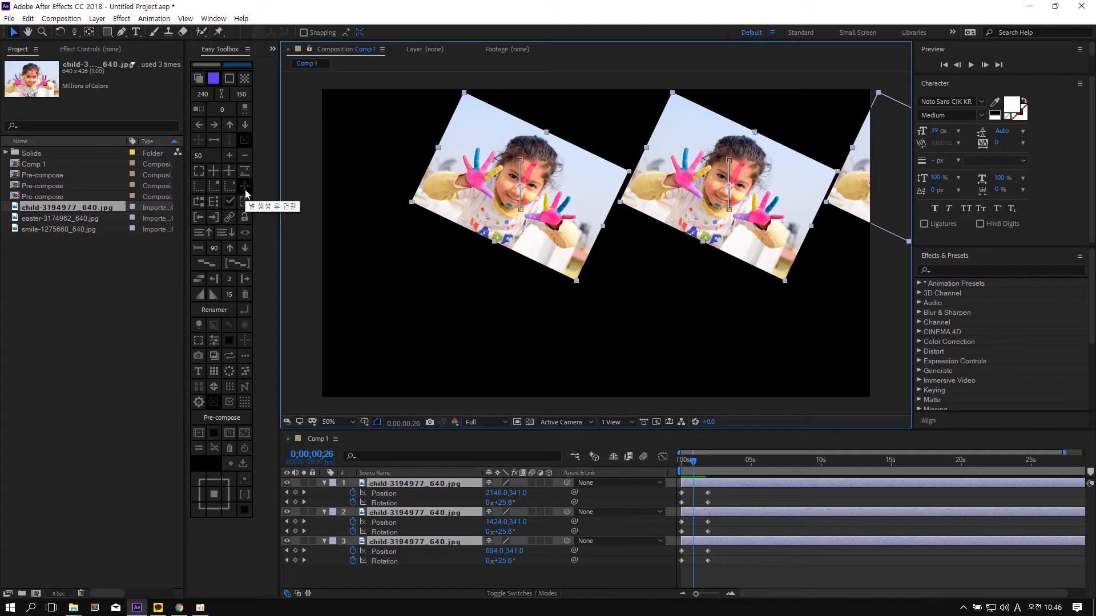
key("Delete")
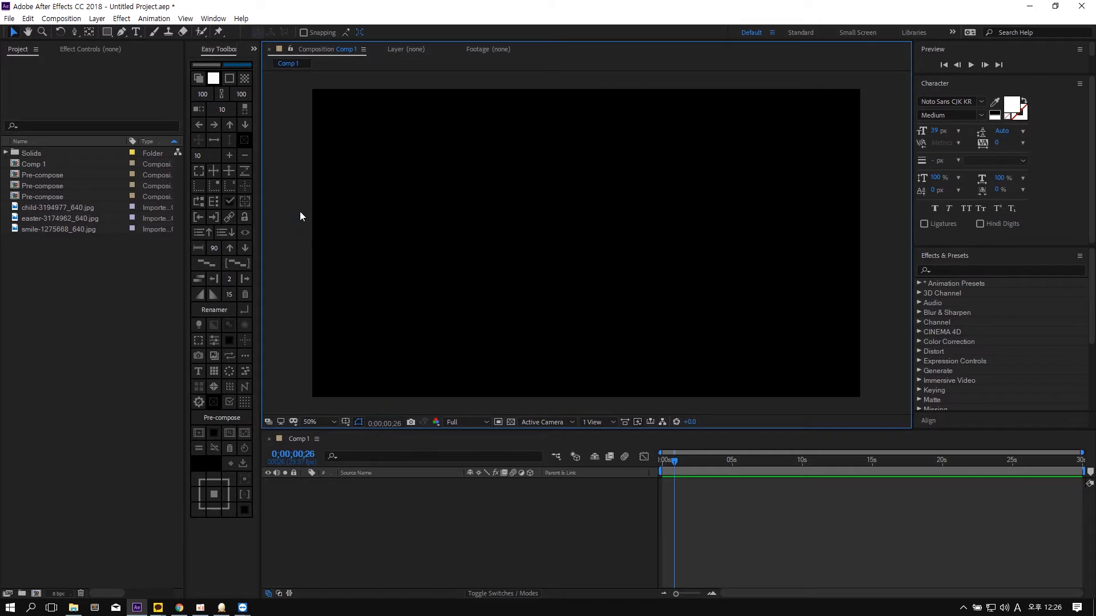
- Create seven white 100 × 100 solids stacked at the centre of the empty composition
left_click_drag(300, 212, 419, 262)
left_click(197, 80)
left_click(197, 79)
left_click(197, 80)
left_click(198, 79)
left_click(197, 80)
left_click(198, 80)
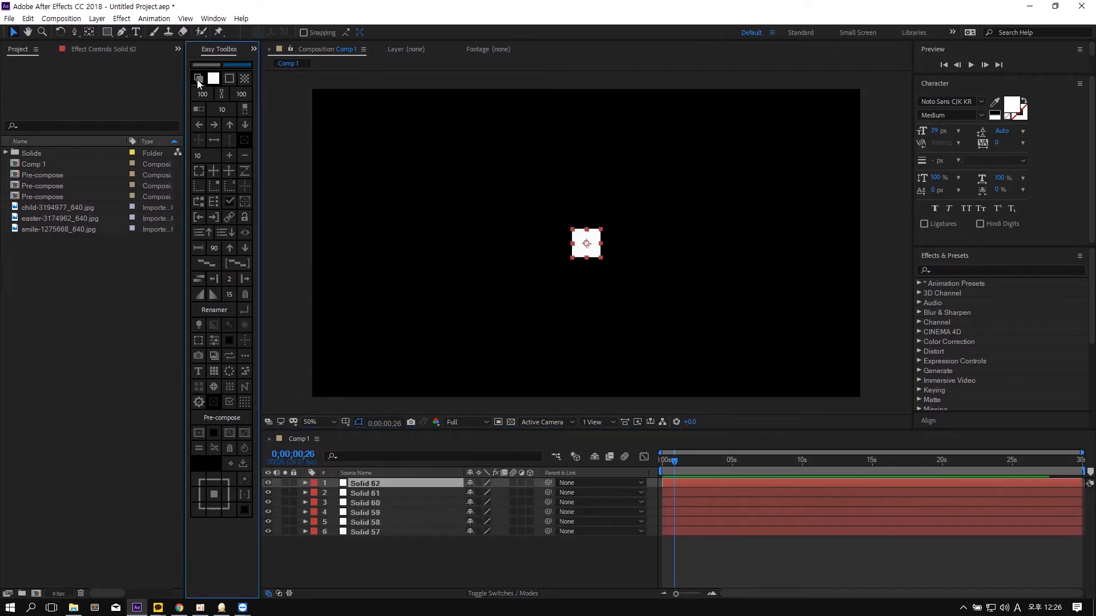
left_click(197, 80)
- Distribute all seven solids in a ring with Circle Array, using a radius of about 300 and a Z-depth of 0
left_click(268, 102)
key("ctrl+a")
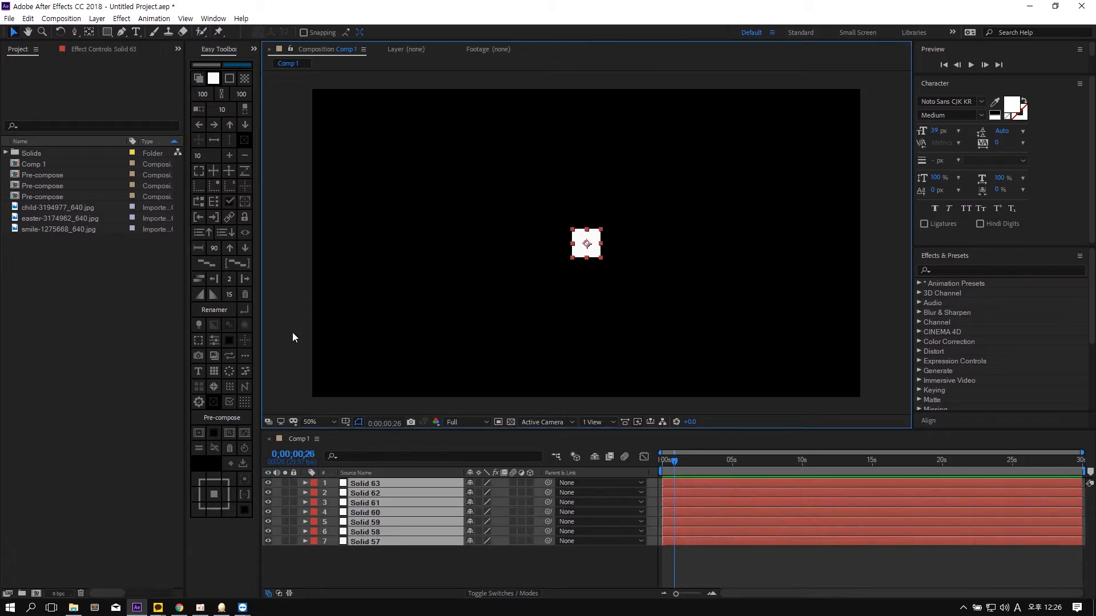
left_click(229, 371)
left_click(536, 323)
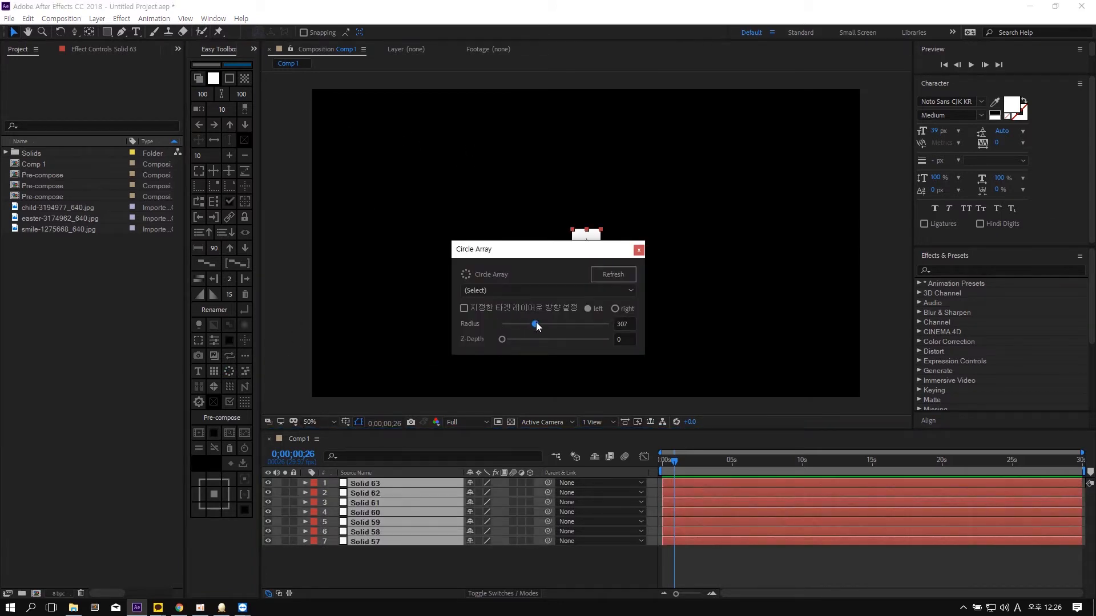
left_click(637, 250)
left_click(611, 253)
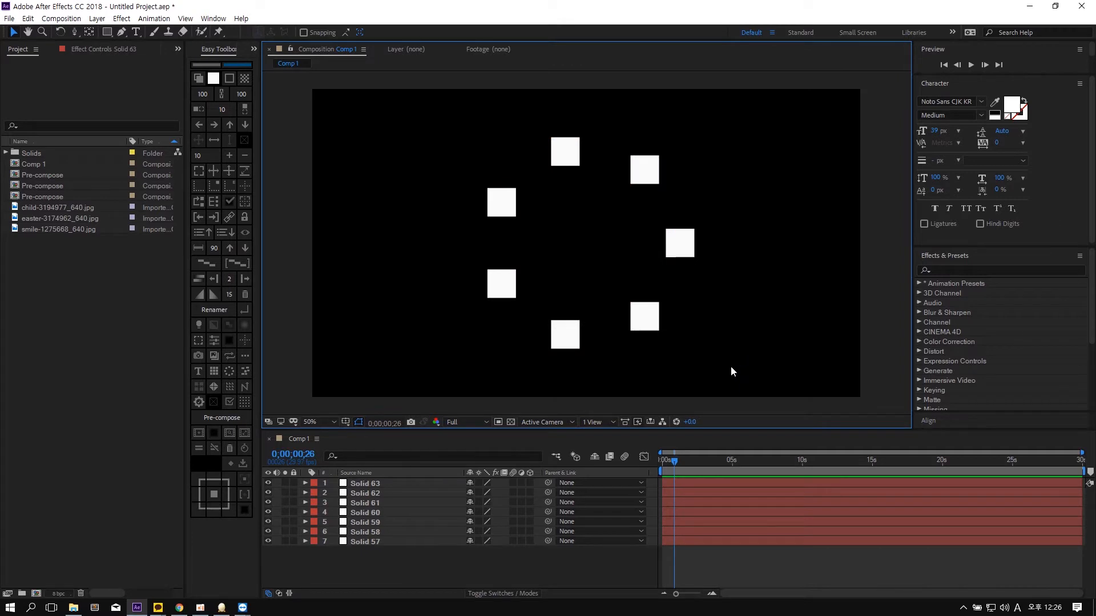
left_click_drag(731, 371, 416, 135)
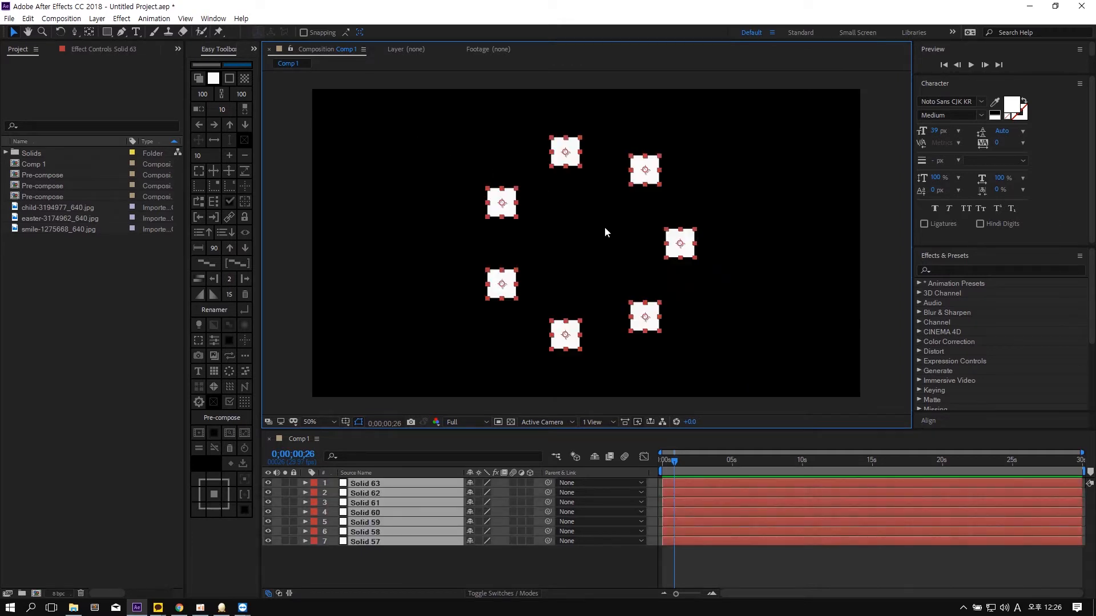
left_click(605, 227)
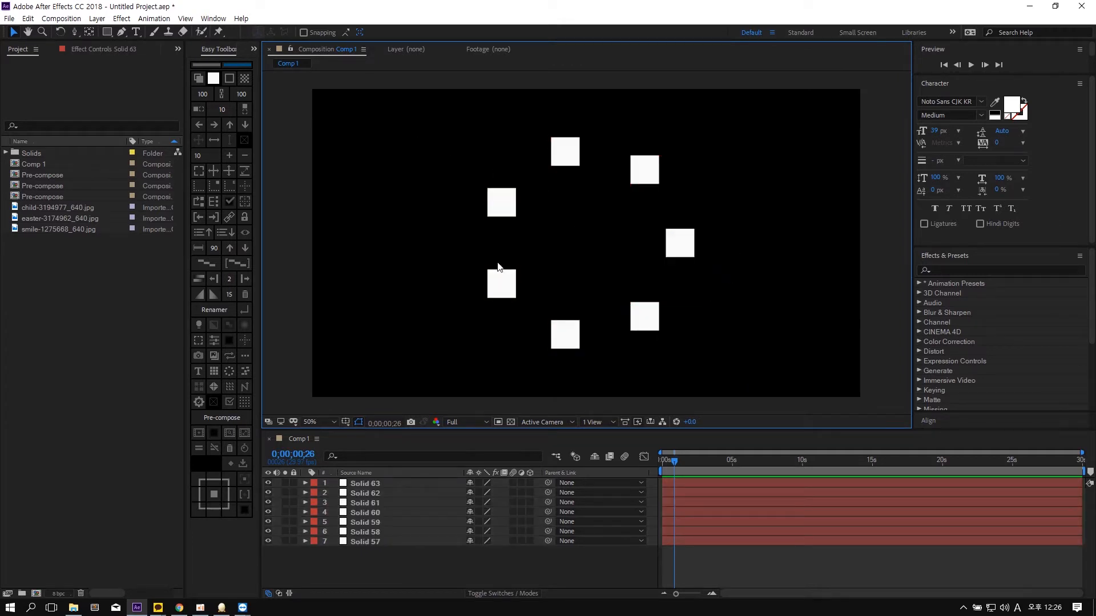
left_click(572, 164)
left_click(594, 255)
- Reshape all seven squares into thin horizontal bars by reducing their height and increasing their width in increments of 10
left_click_drag(715, 125, 451, 354)
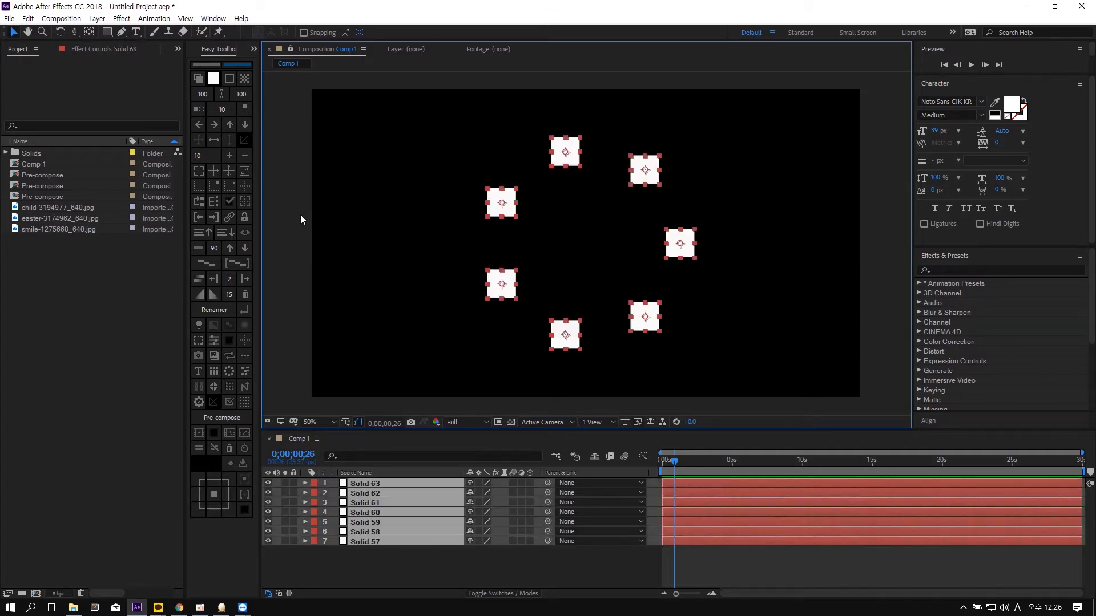
left_click(224, 140)
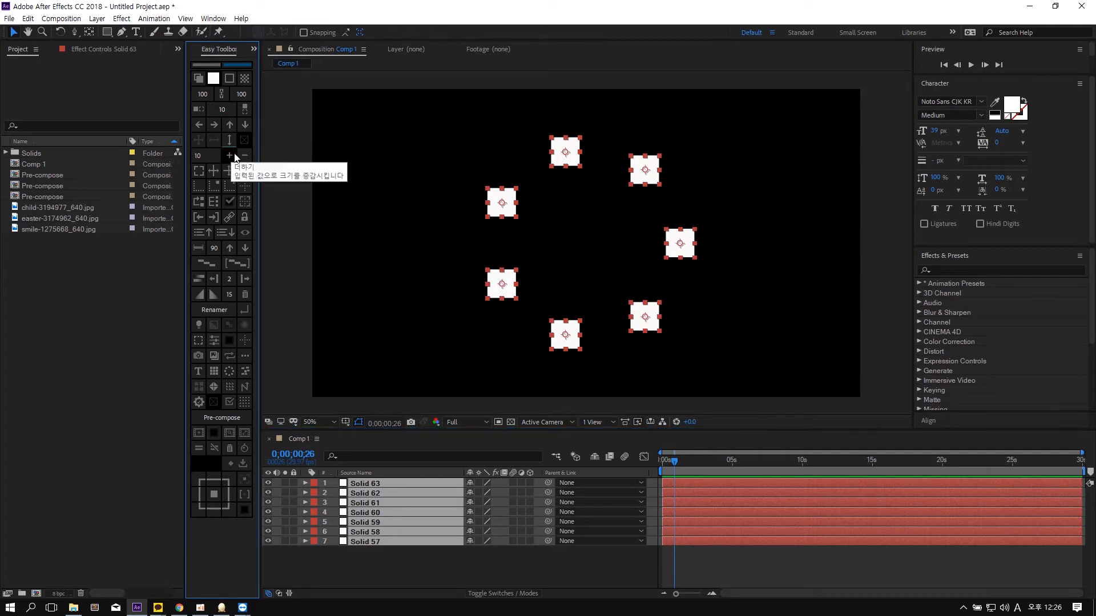
left_click(245, 155)
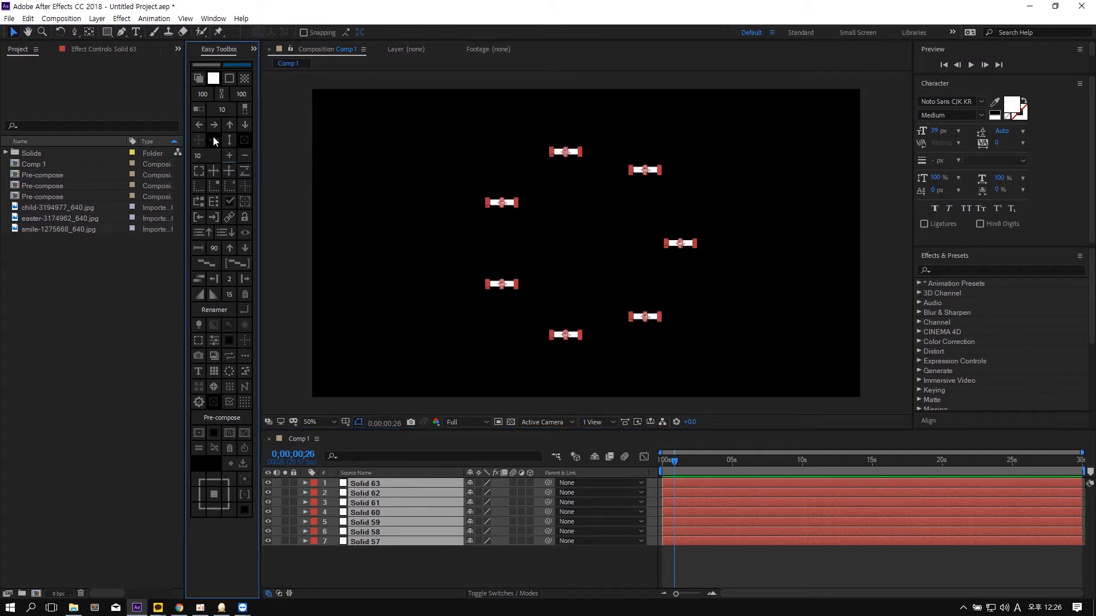
left_click(213, 137)
left_click(229, 156)
left_click(230, 158)
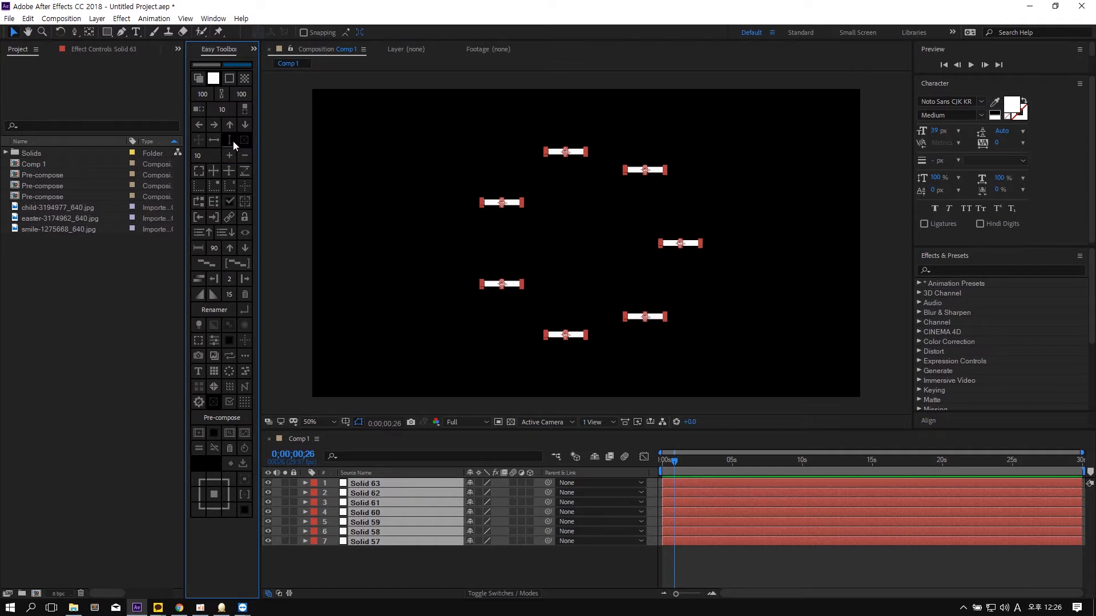
left_click(760, 277)
- Parent all seven bars to a new null object at the centre of the composition
left_click_drag(726, 140, 444, 340)
left_click(565, 245)
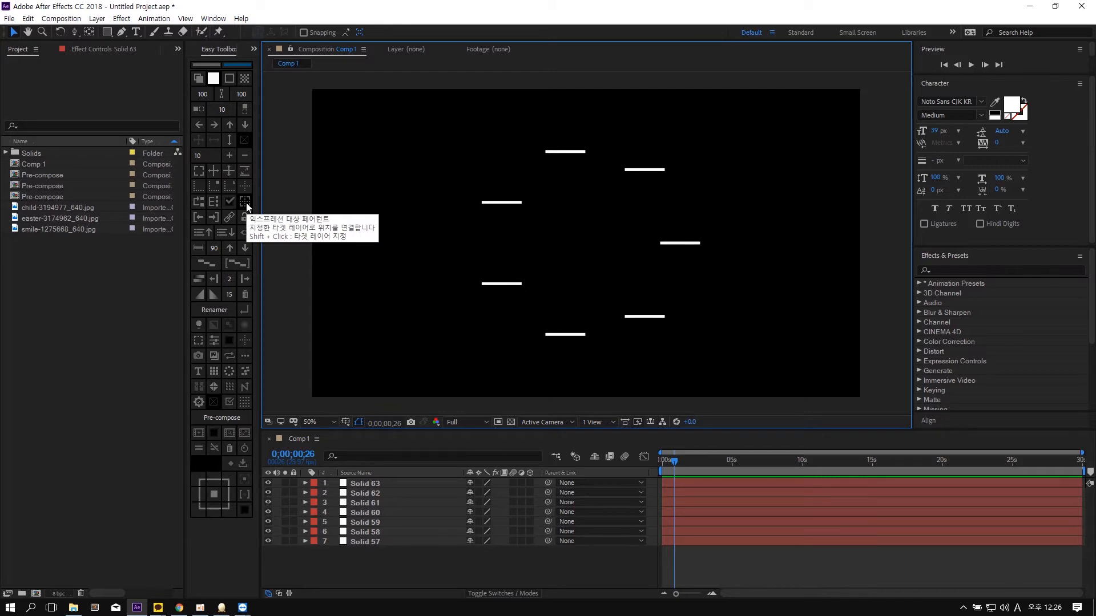
key("ctrl+a")
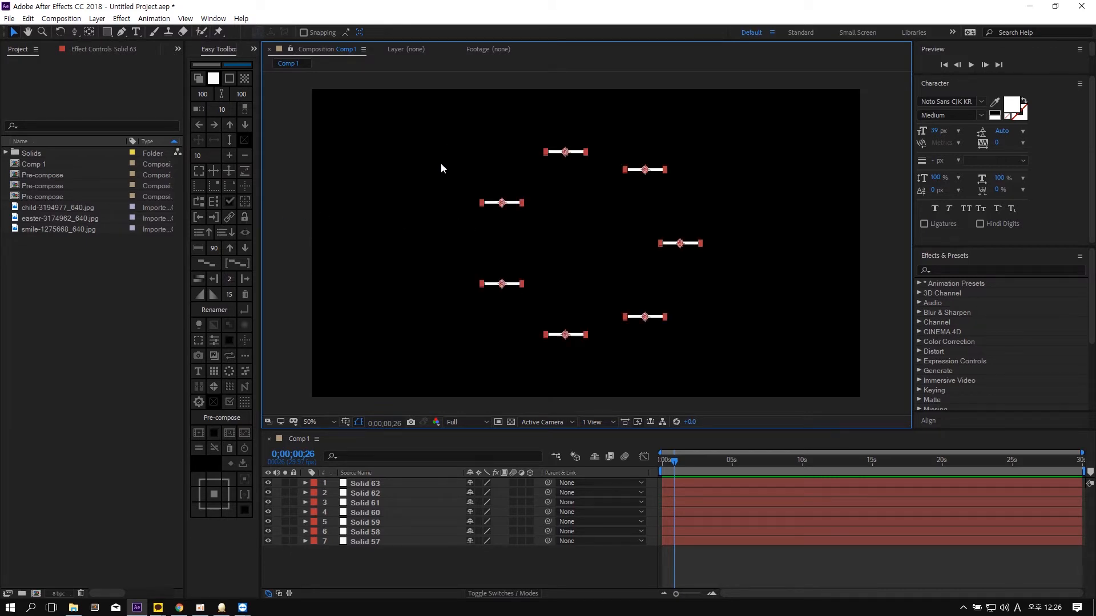
left_click(249, 187)
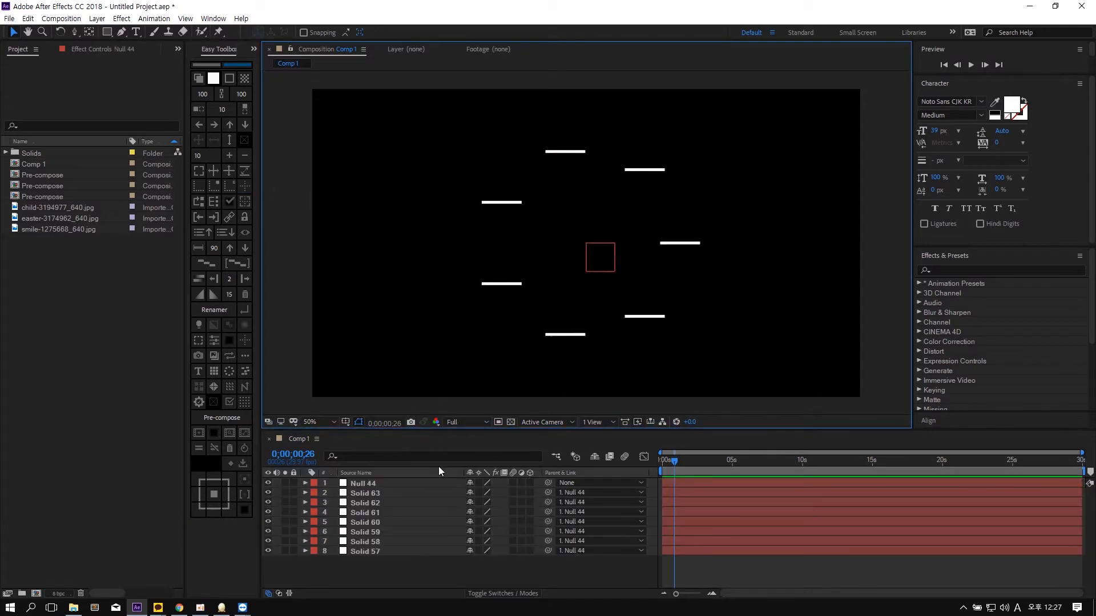
- Try rotating the null with its parented bars, then undo the rotation and the null's creation
left_click(420, 482)
key("r")
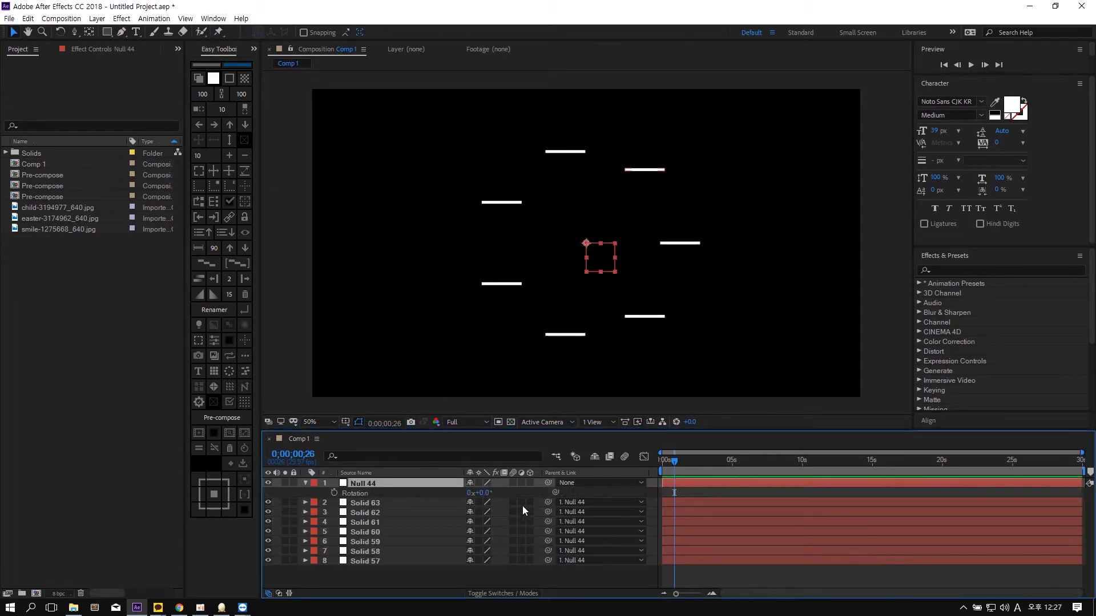
left_click_drag(482, 499, 905, 482)
key("ctrl+z")
left_click(569, 153)
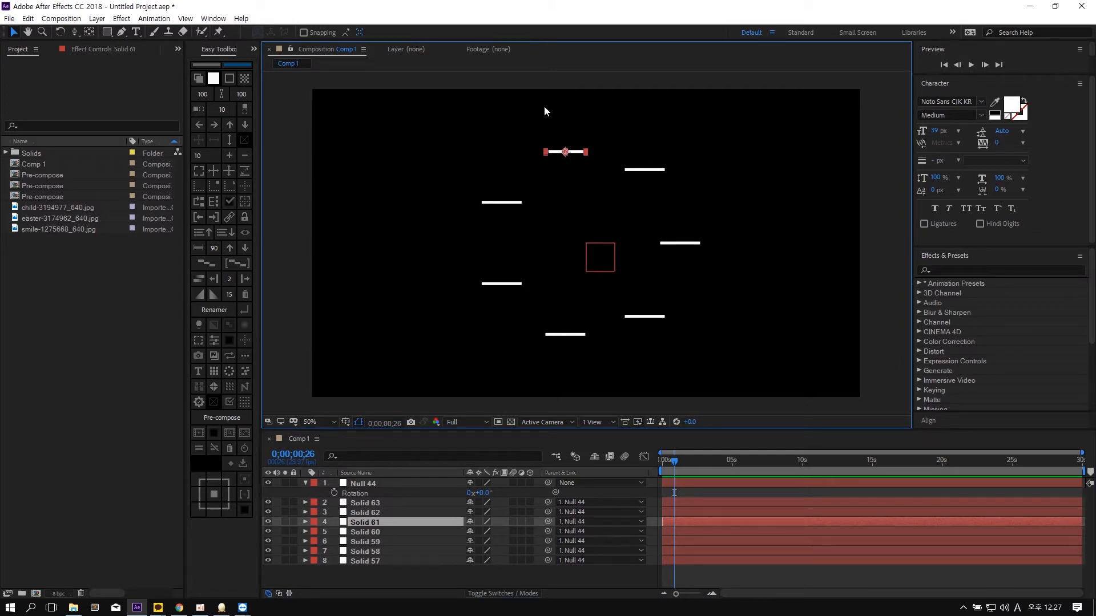
left_click(619, 213)
key("ctrl+z")
left_click(580, 237)
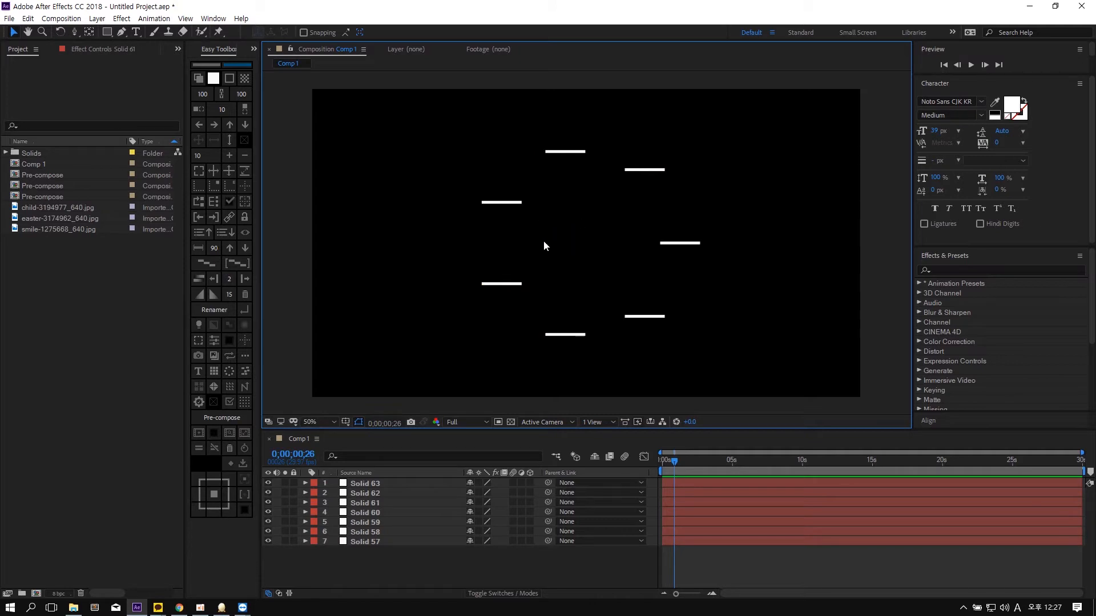
- Add a separate null object at the centre of the ring without parenting the bars to it
left_click(245, 202)
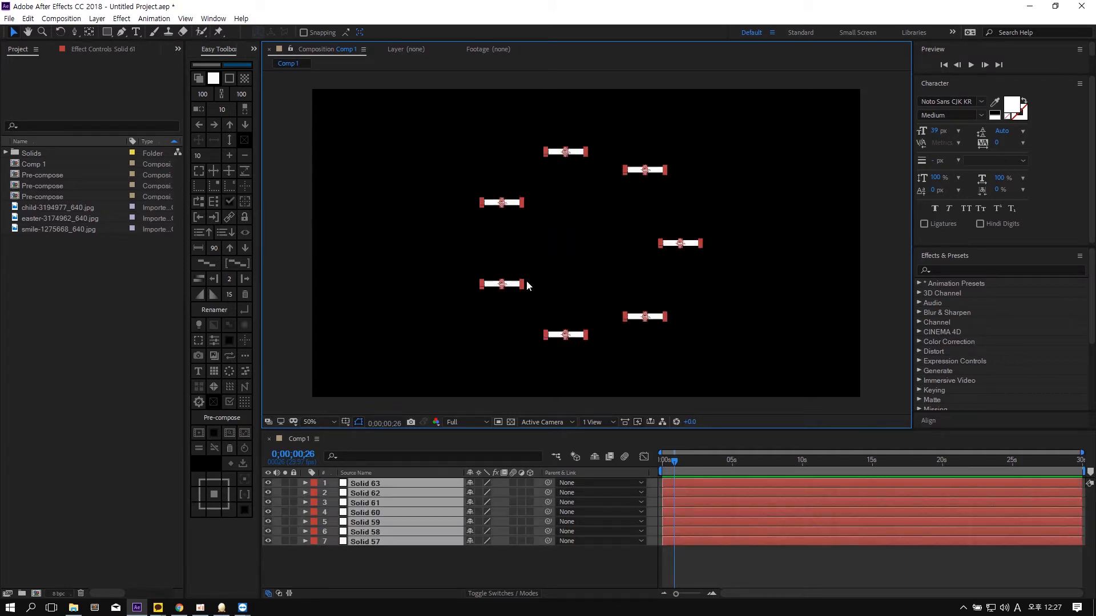
left_click(565, 264)
left_click(202, 186)
left_click(564, 212)
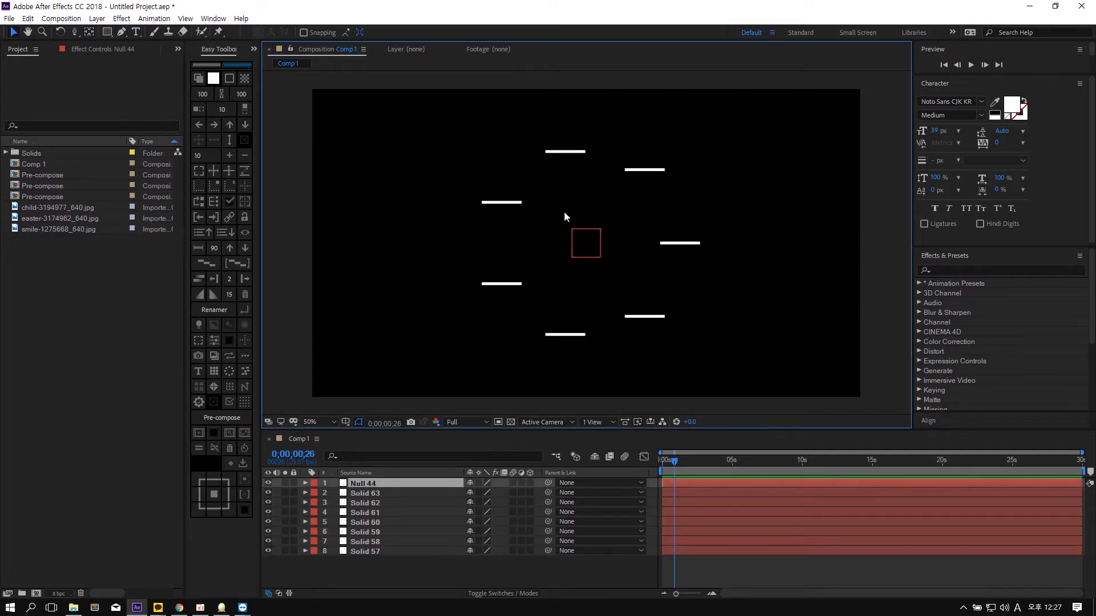
- Set Null 44 as the target layer for the expression-based parent and move the target window clear of the bars
left_click(588, 240)
left_click(244, 201)
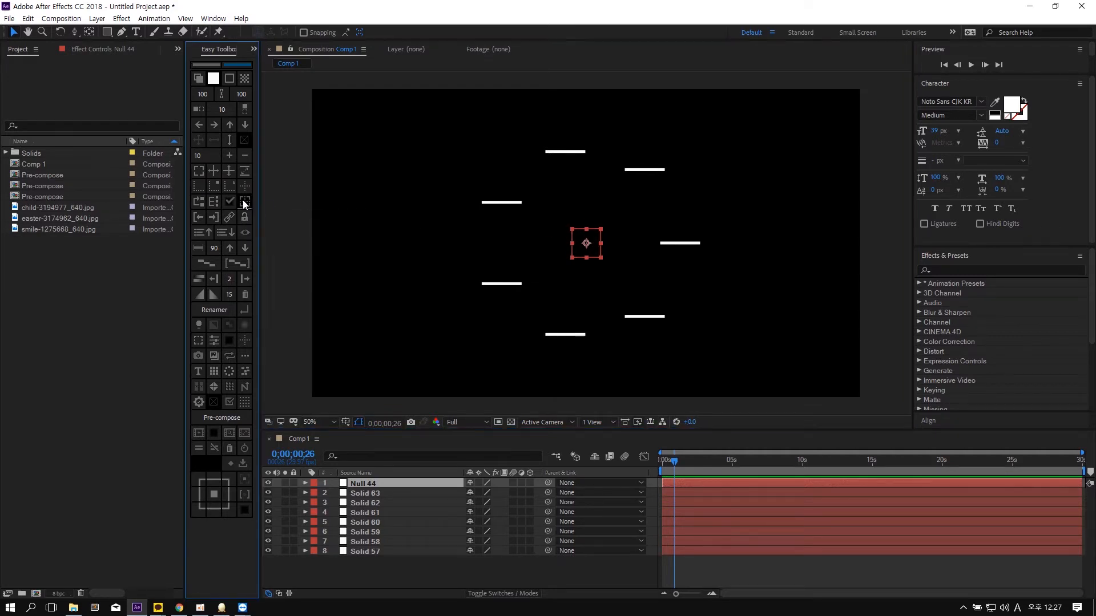
left_click_drag(549, 281, 789, 260)
left_click_drag(723, 261, 764, 242)
left_click(678, 237)
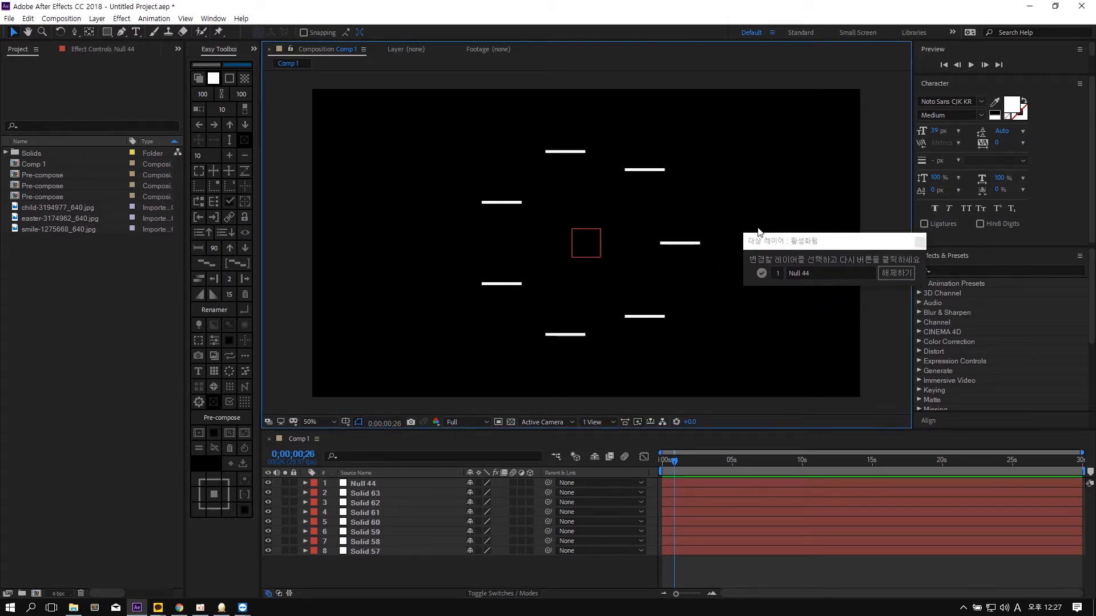
- Link the positions of all seven solids to the target null with the expression-based parent, leaving the null unselected
left_click(586, 247)
left_click(621, 245)
key("ctrl+a")
left_click(385, 484, "ctrl")
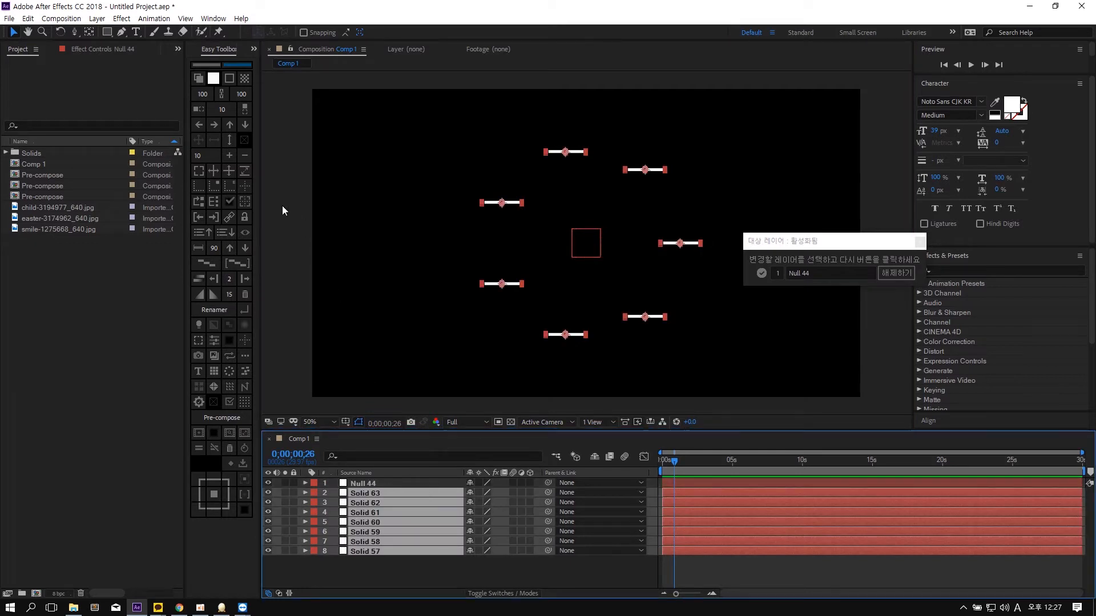
left_click(244, 206)
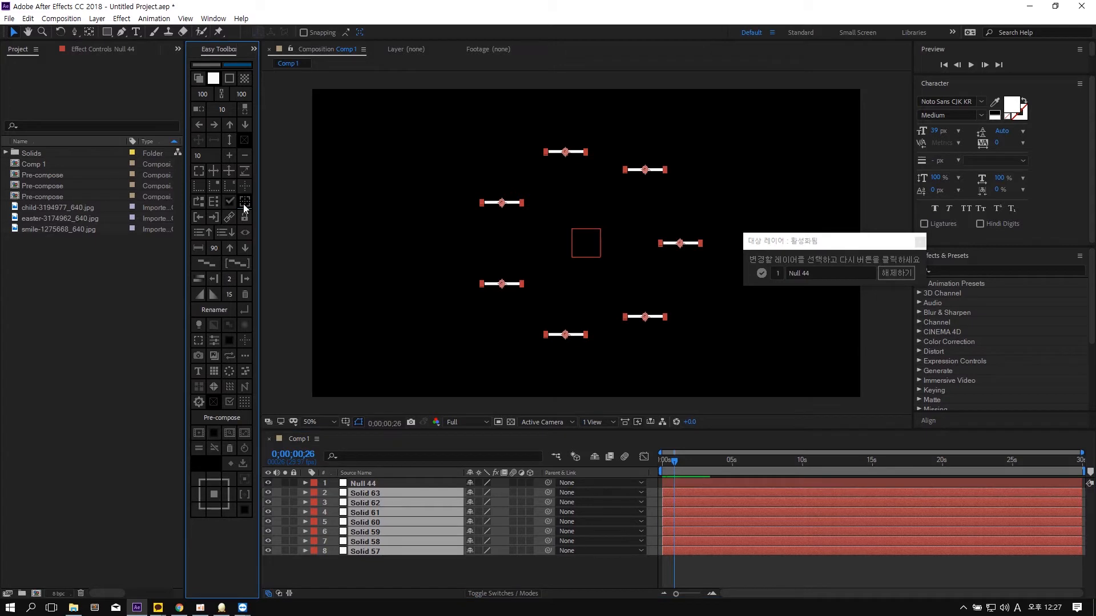
- Try rotating the null to test the linked bars, then undo the rotation
left_click(418, 485)
key("r")
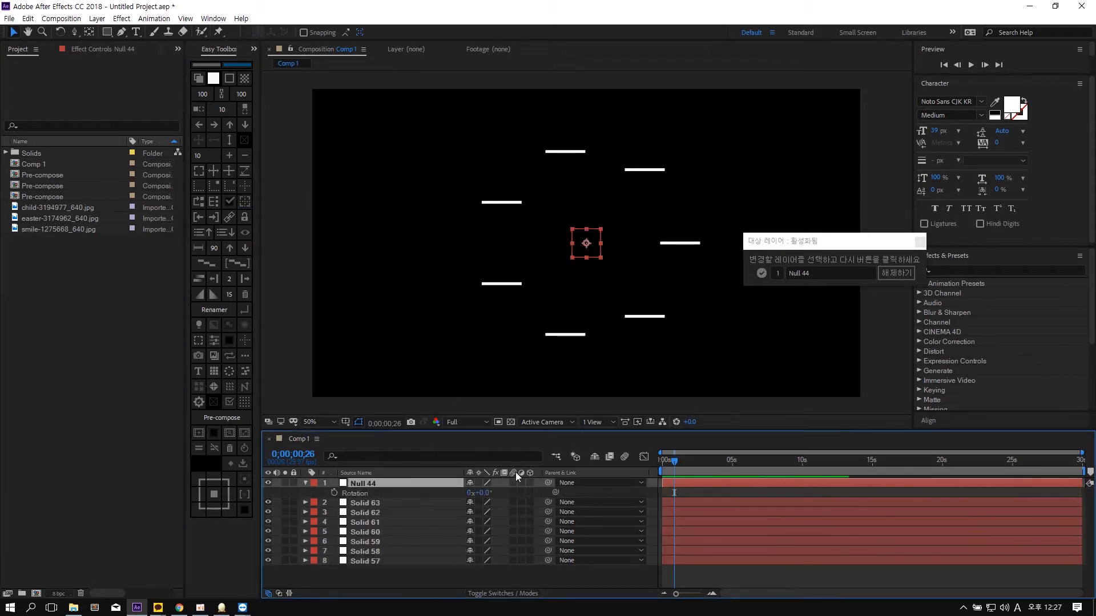
left_click_drag(489, 492, 585, 485)
key("ctrl+z")
- Make all layers 3D and try rotating the null around its Y and X axes, undoing each rotation
key("ctrl+a")
left_click(529, 483)
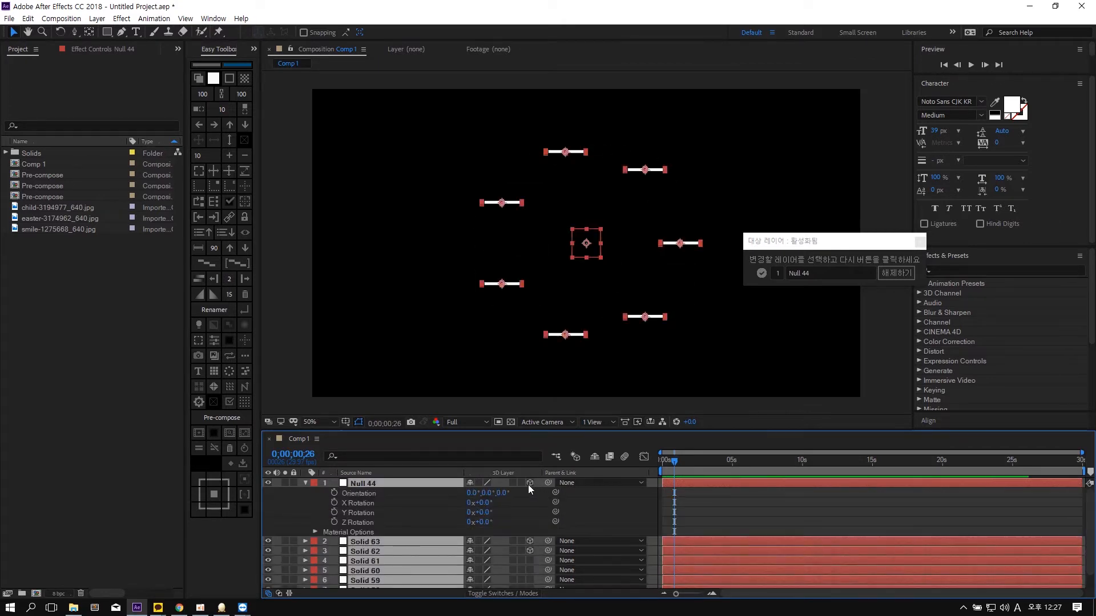
left_click_drag(482, 512, 645, 506)
key("ctrl+z")
left_click_drag(487, 505, 677, 488)
key("ctrl+z")
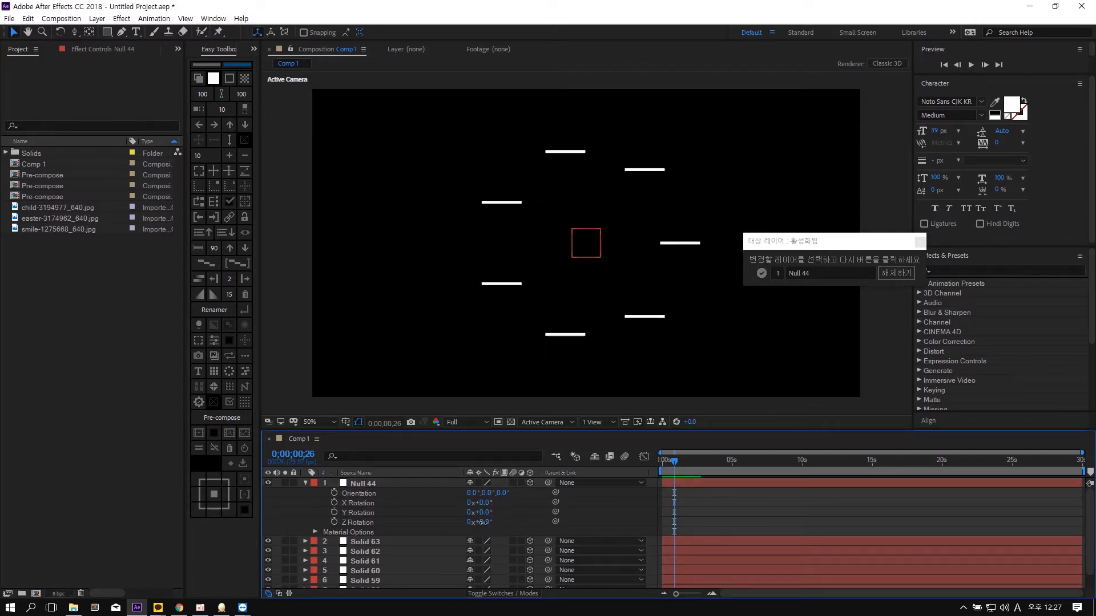
- Try changing the null's Z rotation, orientation and Y rotation, then undo everything back to 2D layers
left_click_drag(482, 522, 583, 514)
left_click_drag(485, 495, 522, 495)
mouse_move(486, 513)
left_mouse_down()
mouse_move(529, 511)
mouse_move(496, 493)
mouse_move(509, 493)
mouse_move(516, 517)
mouse_move(609, 502)
mouse_move(485, 502)
mouse_move(500, 505)
left_mouse_up()
key("ctrl+z")
key("ctrl+z")
key("ctrl+z")
key("ctrl+z")
key("ctrl+z")
key("ctrl+z")
key("ctrl+z")
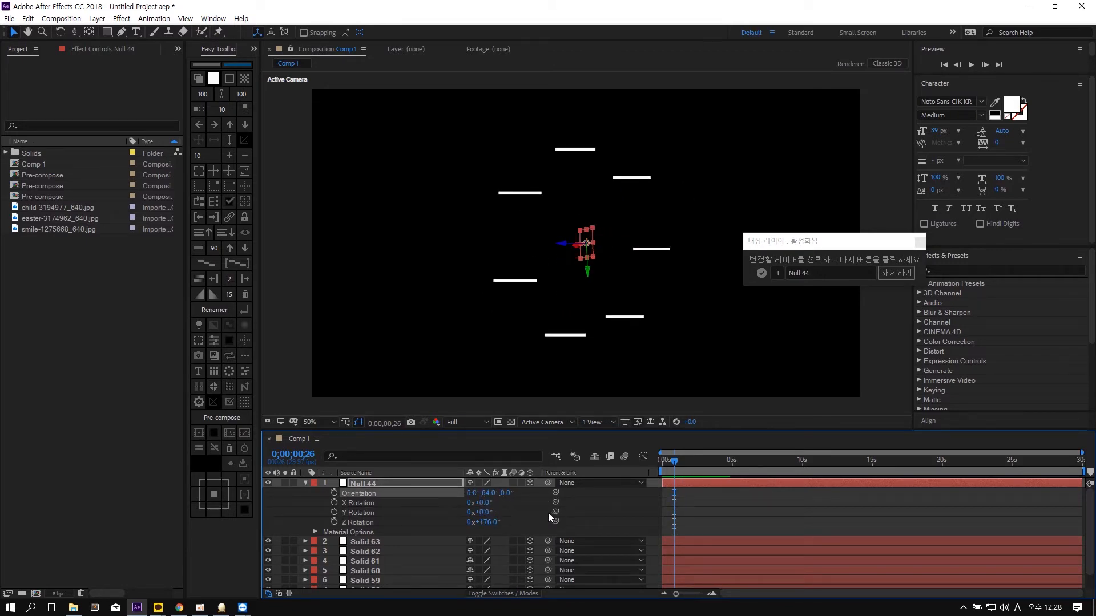
key("ctrl+z")
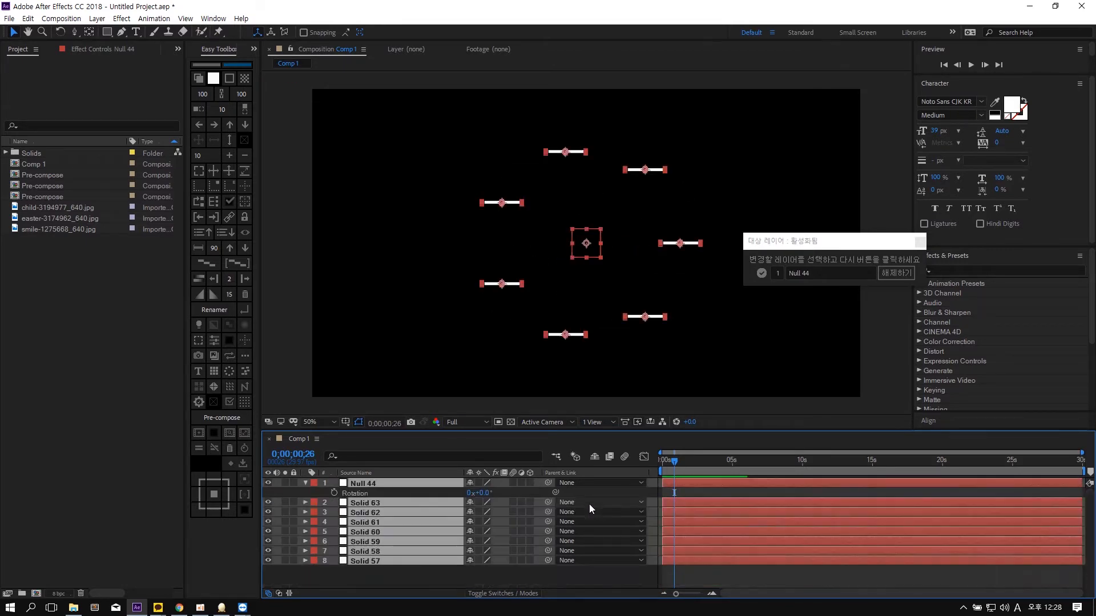
- Close the target layer window and try rotating the null once more, undoing the rotation
left_click(707, 351)
left_click(920, 242)
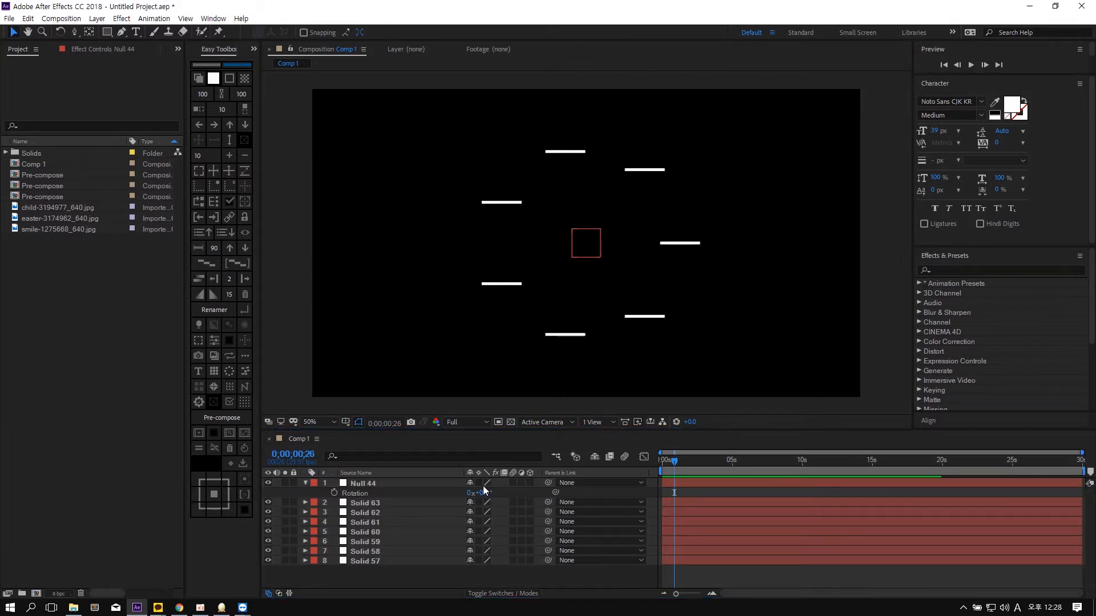
left_click_drag(483, 492, 541, 492)
key("ctrl+z")
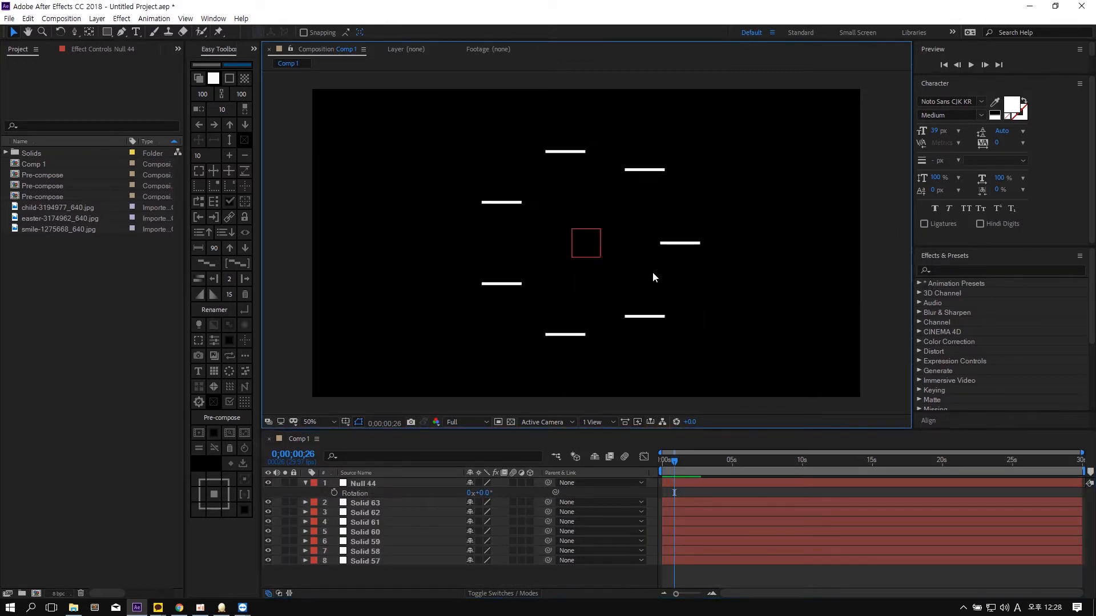
left_click(517, 203)
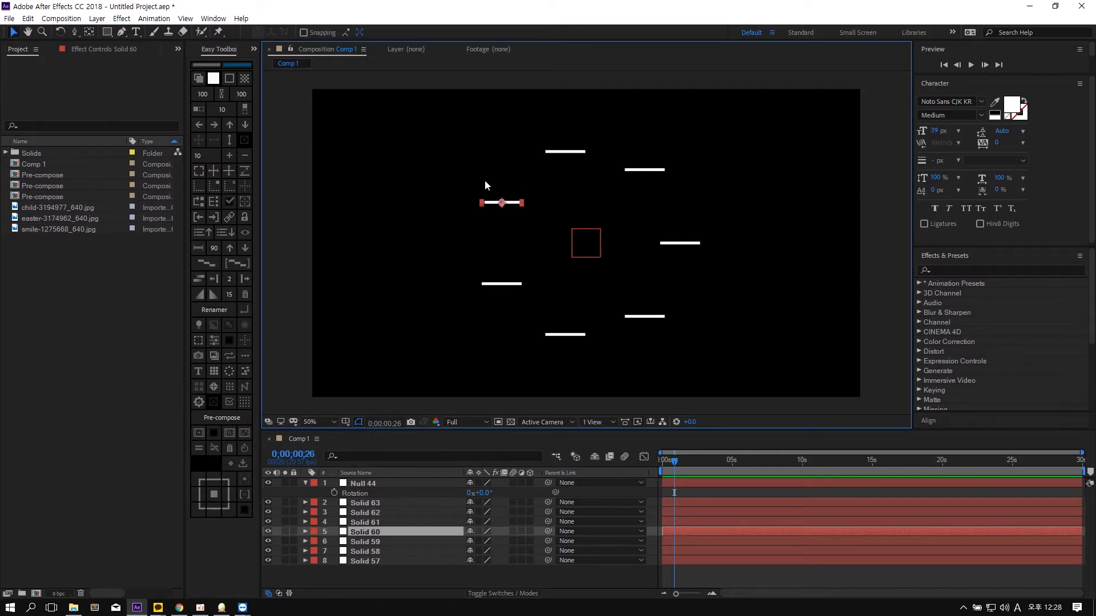
left_click(434, 216)
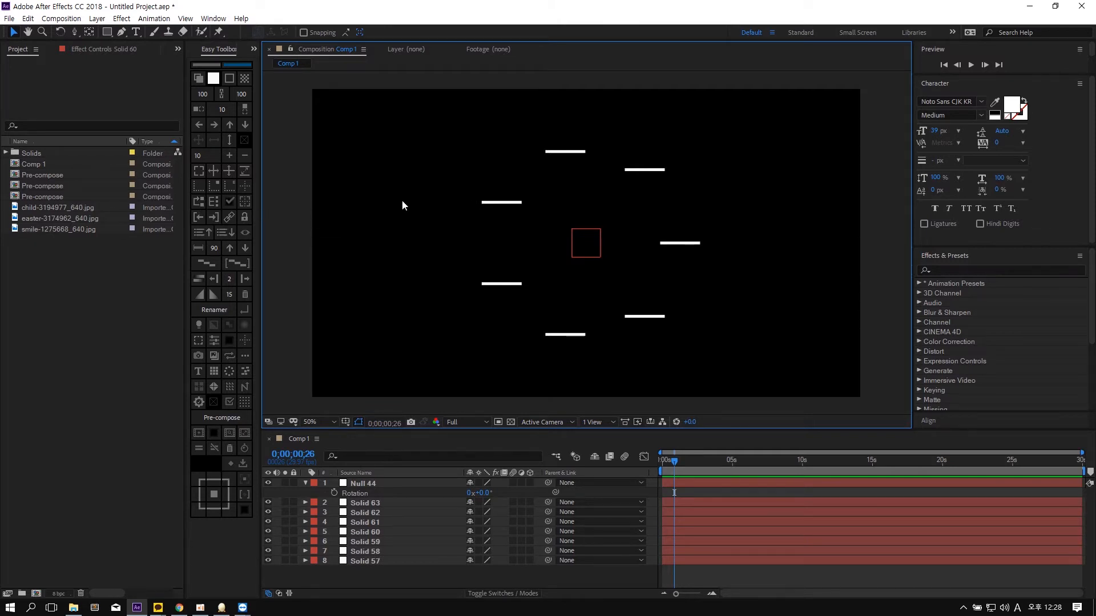
- Add a text layer reading "TEXT LAYER" and place it in the upper-left area of the composition, outside the ring of bars
left_click(137, 32)
left_click(363, 143)
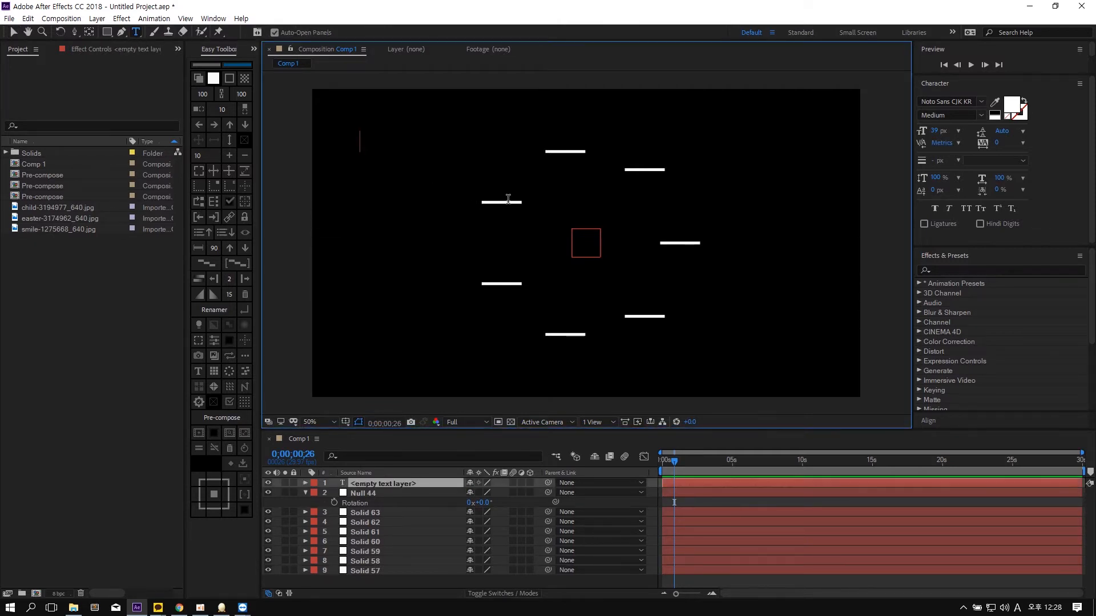
type("TEXT LAYER")
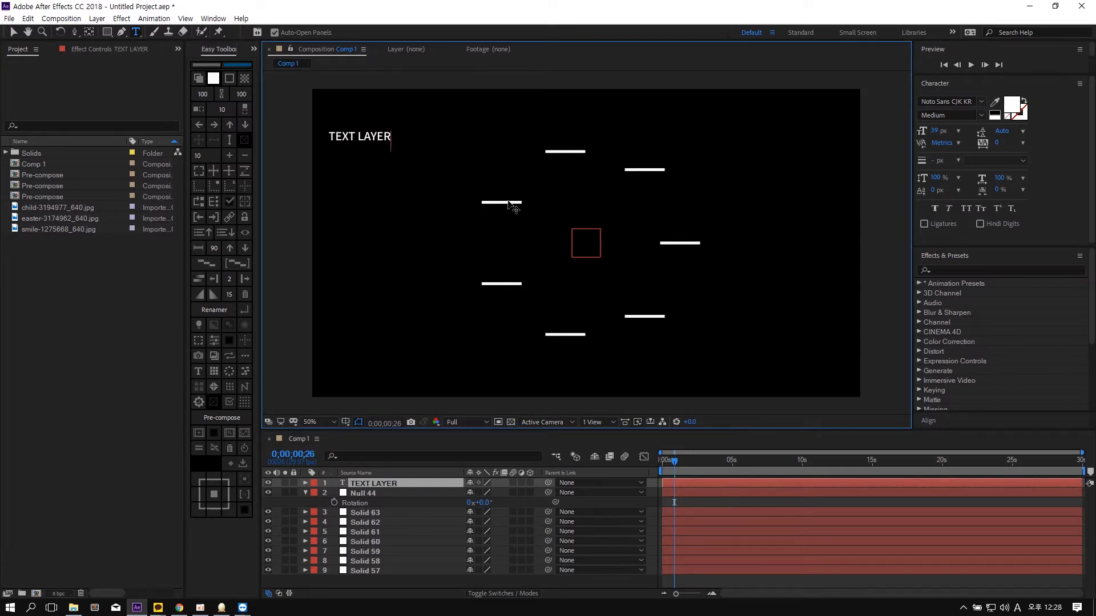
key("Escape")
key("v")
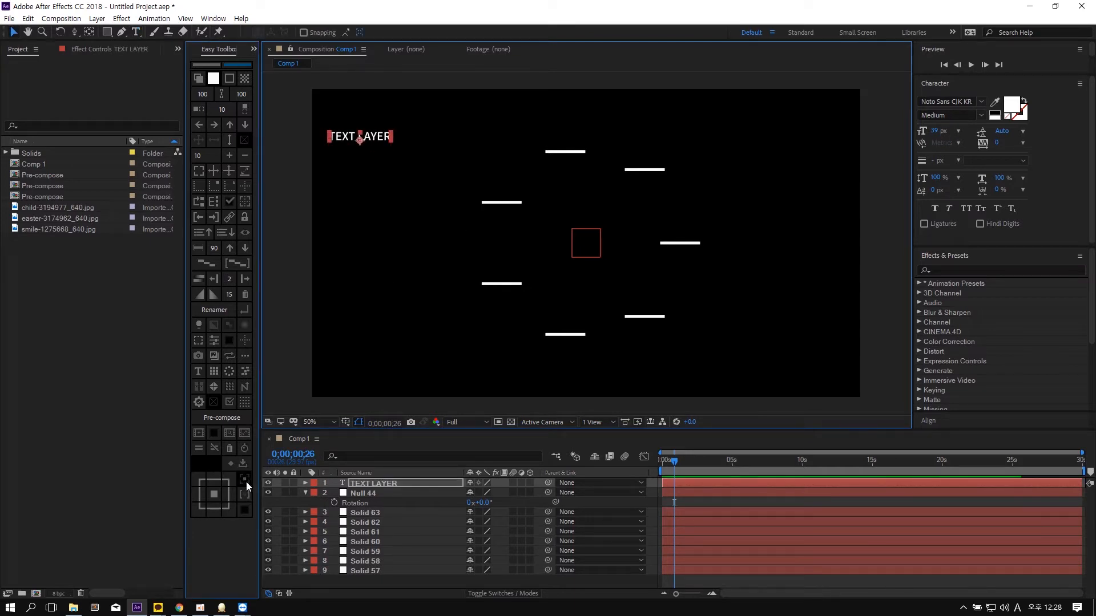
left_click(214, 494)
left_click_drag(586, 245, 396, 161)
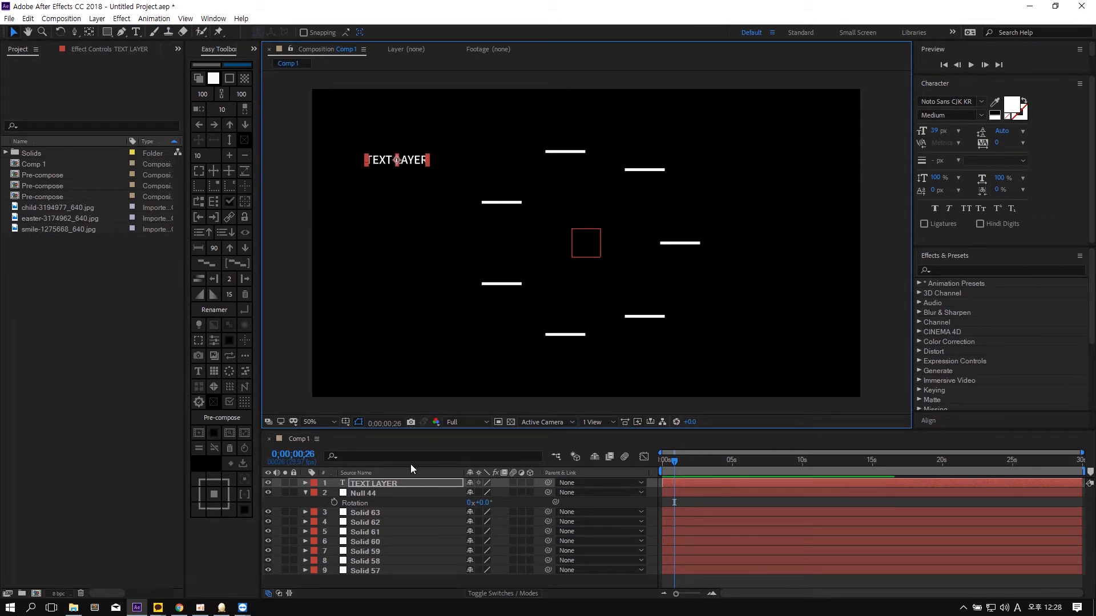
- Duplicate the TEXT LAYER text into a vertical column of eight copies beside the ring of bars
left_click(366, 512)
left_click(370, 570, "shift")
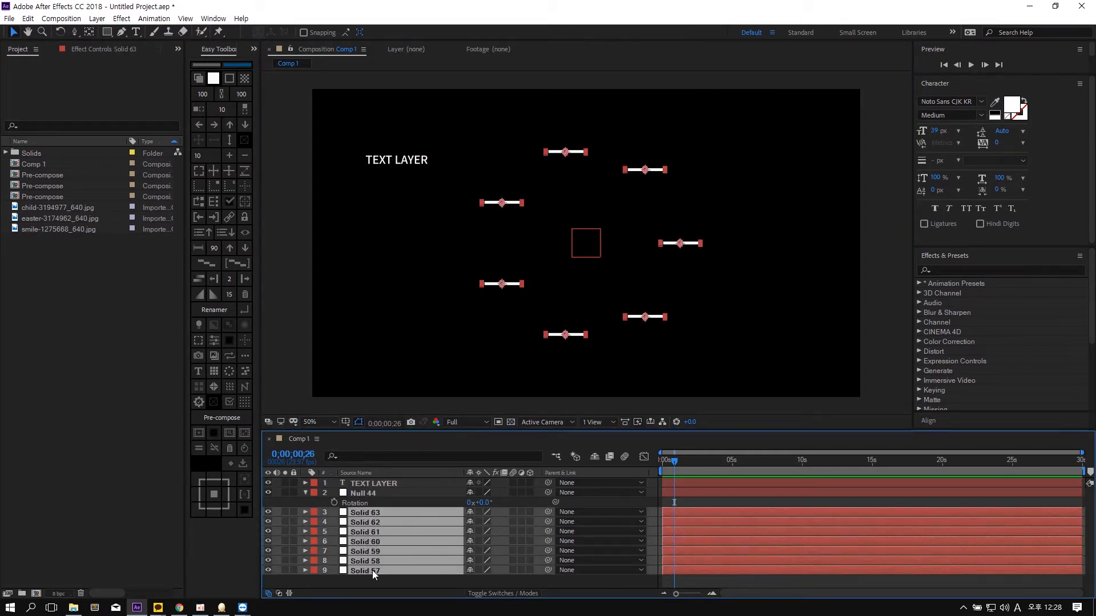
left_click(405, 285)
left_click(371, 160)
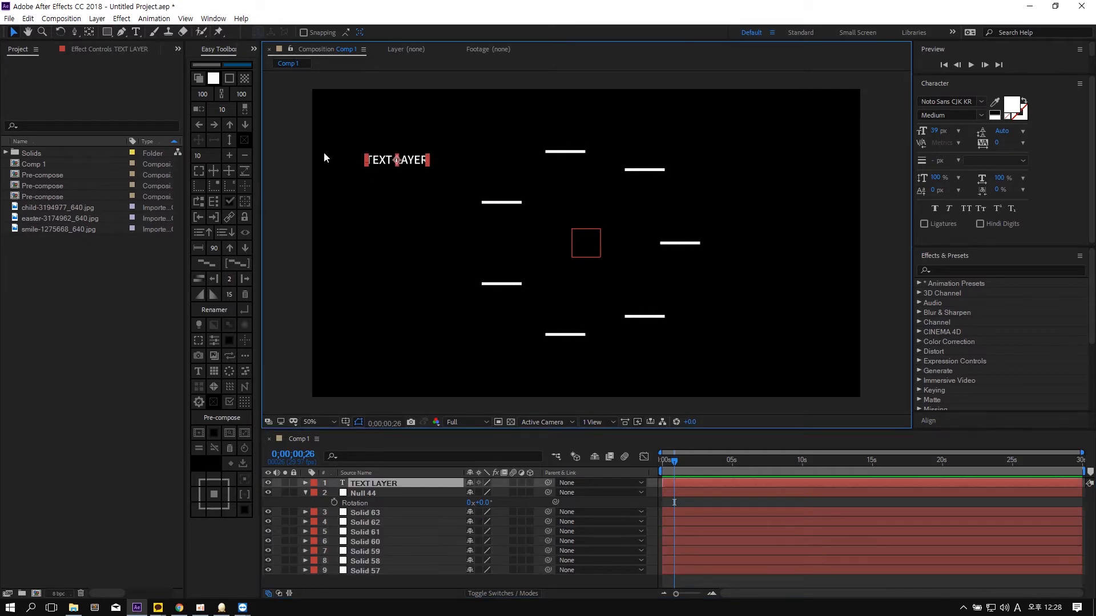
left_click(245, 109)
key("Return")
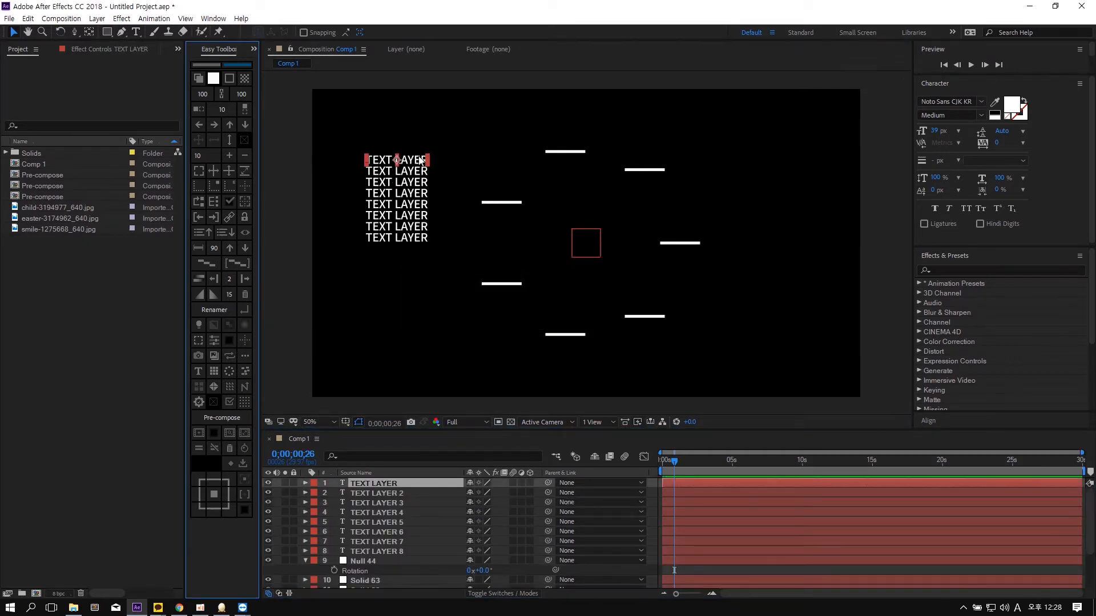
- Increase the vertical spacing between the eight stacked text layers, keeping the first one in place
key("ctrl+a")
left_click(249, 123)
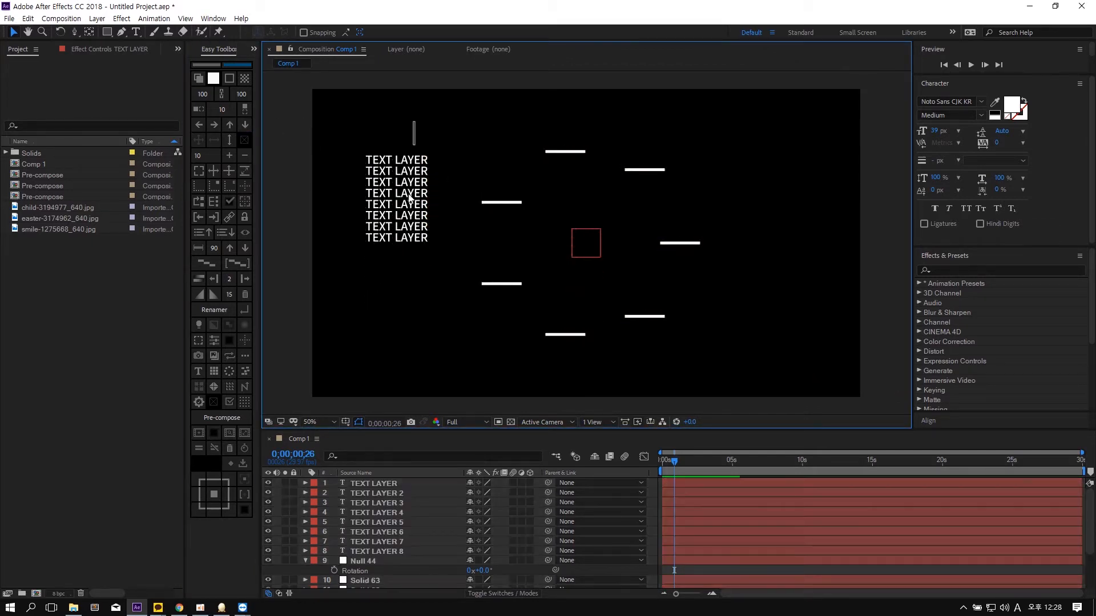
left_click(246, 125)
left_click(417, 115)
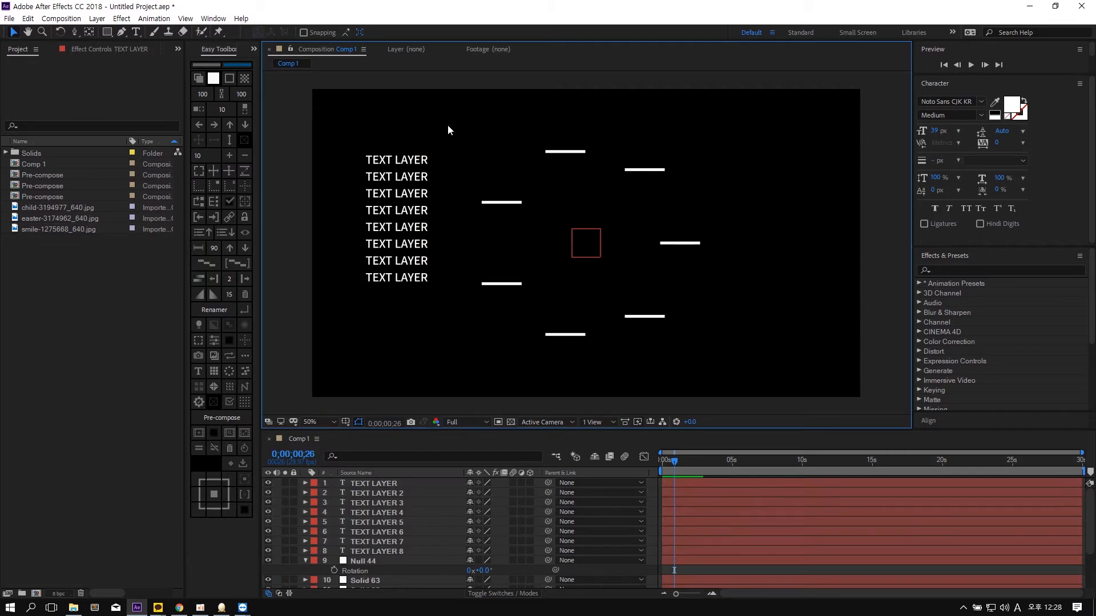
- Try moving the first text layer by hand onto the upper-left bar of the ring, then undo the move
left_click(490, 203)
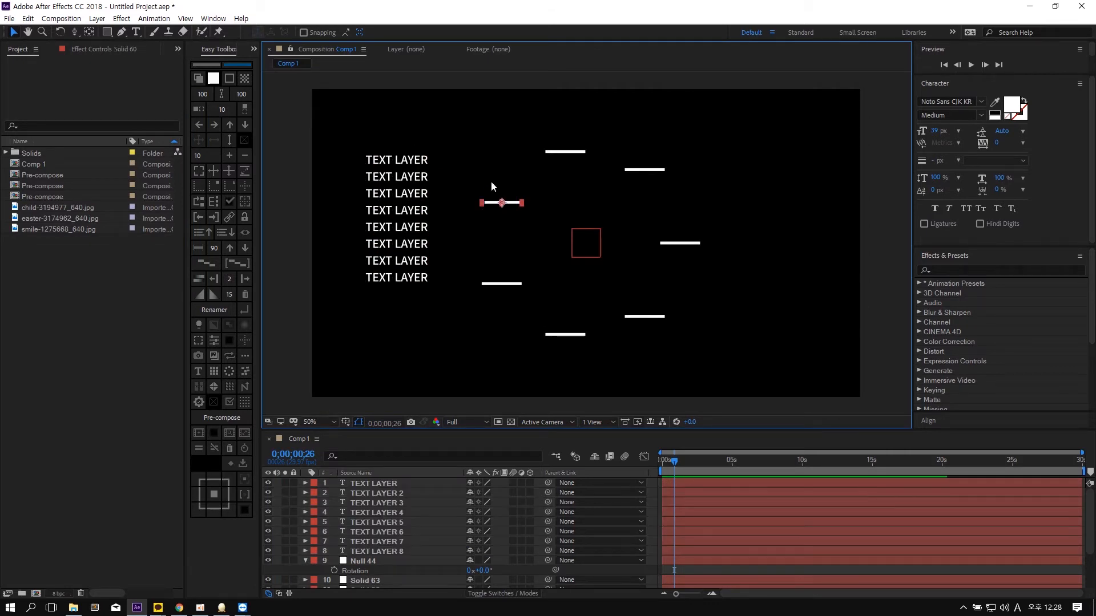
left_click_drag(401, 163, 508, 192)
key("ctrl+z")
left_click(496, 190)
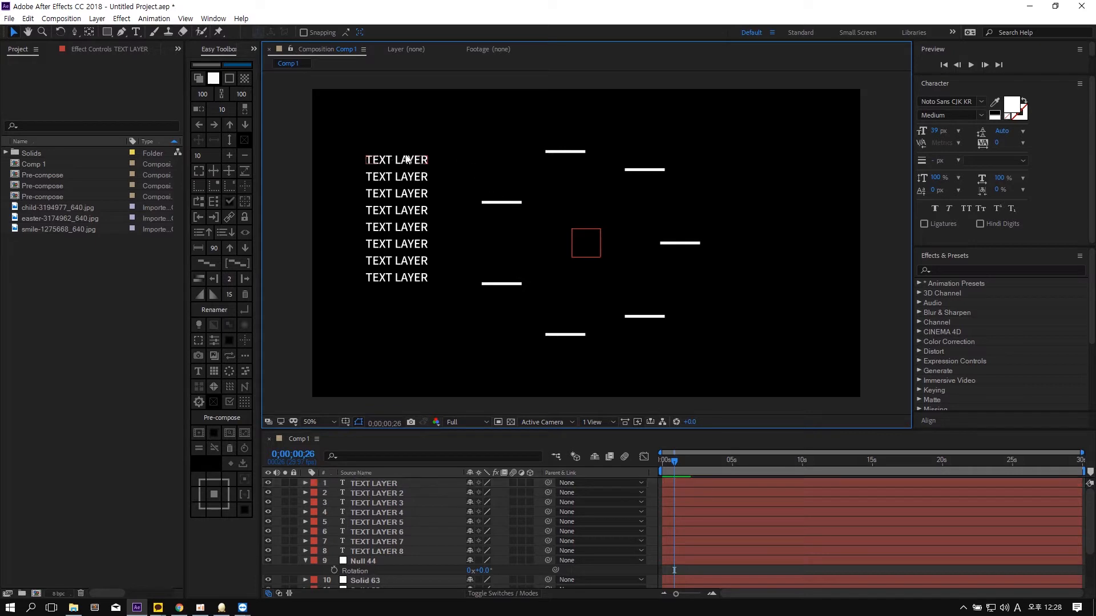
left_click(401, 160)
left_click(502, 203, "shift")
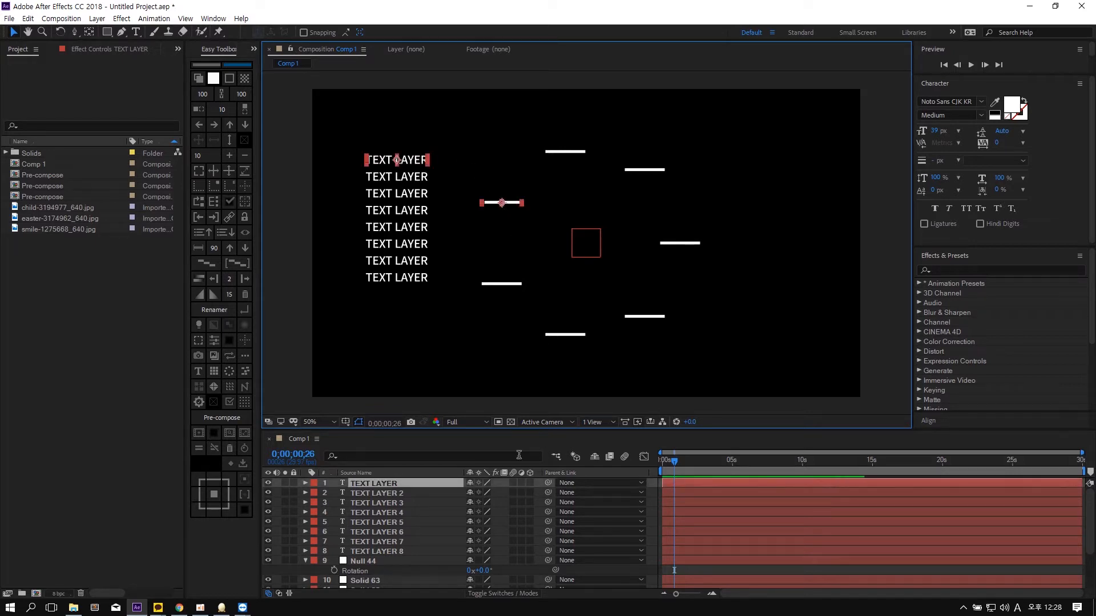
left_click(460, 330)
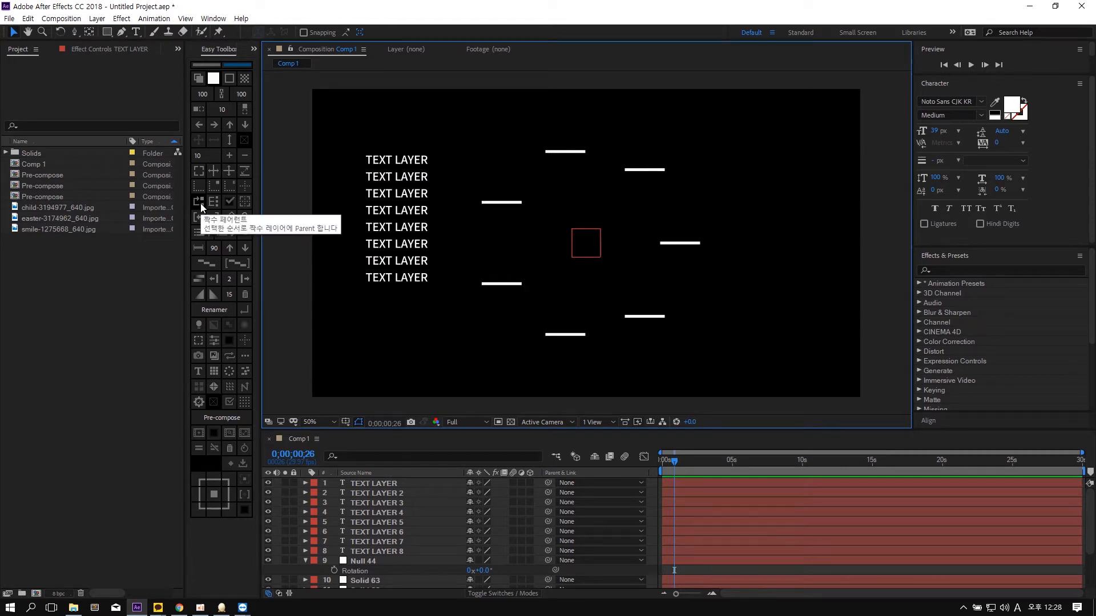
- Turn off moving to the center point and pair-parent the first text layer to the upper-left bar, Solid 60
left_click(412, 160)
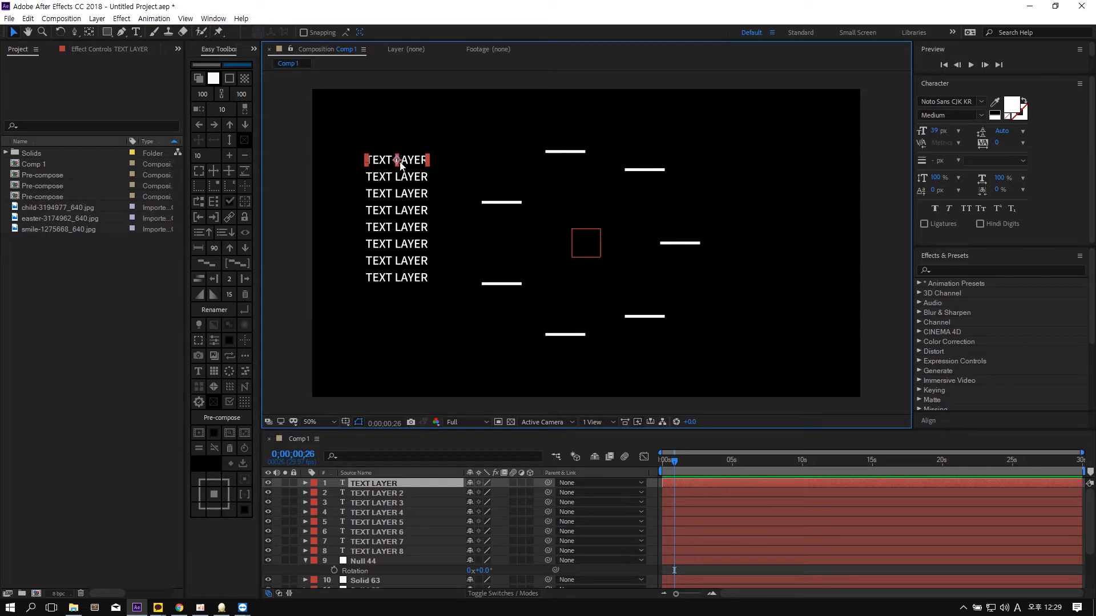
left_click(505, 204, "shift")
left_click(227, 202)
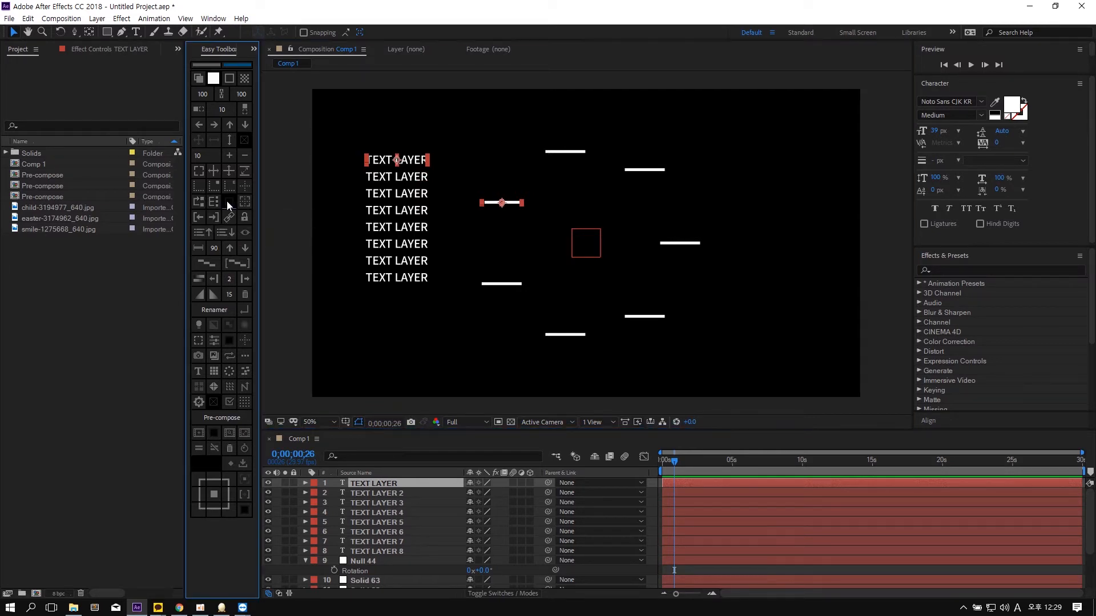
left_click(197, 204)
left_click(396, 310)
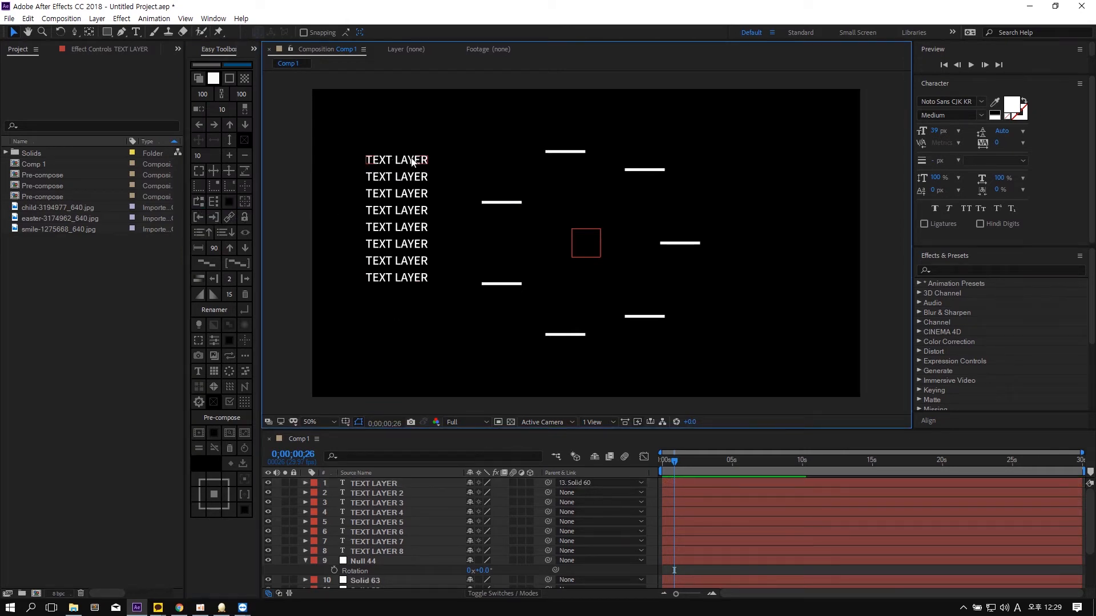
- Check which parent is assigned to the first text layer, then undo the parenting
left_click(410, 160)
left_click(502, 204, "shift")
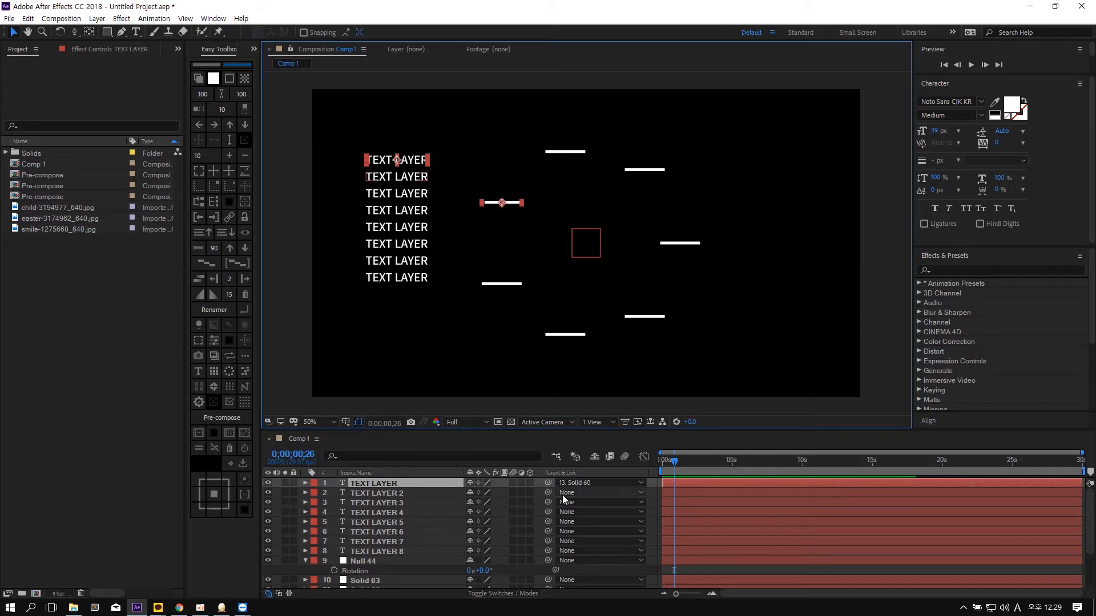
scroll(413, 556, "down", 2)
scroll(402, 555, "up", 2)
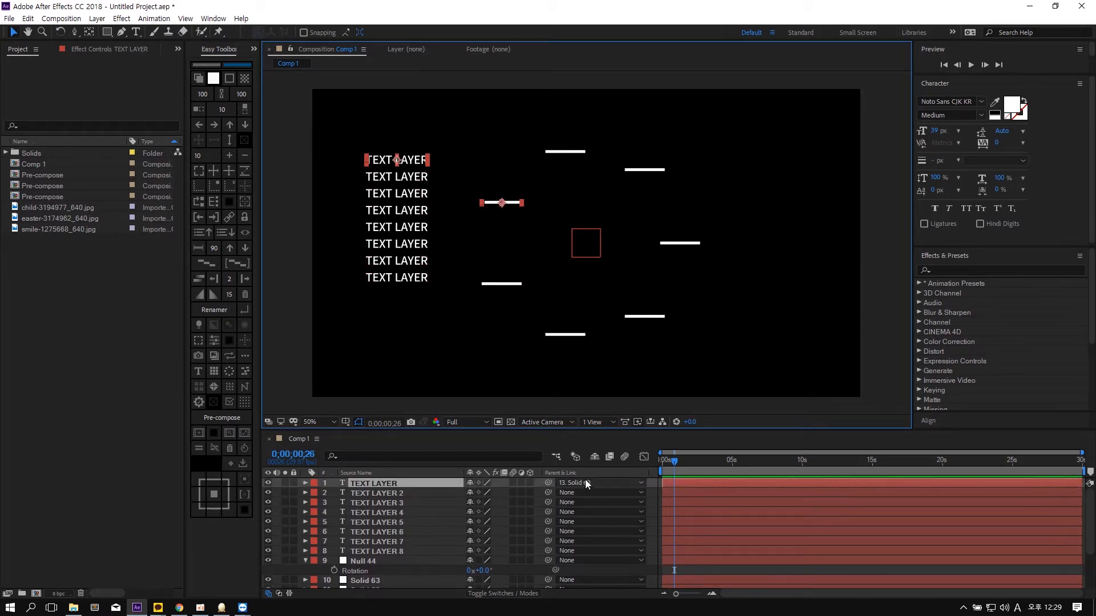
left_click(454, 379)
left_click(398, 160)
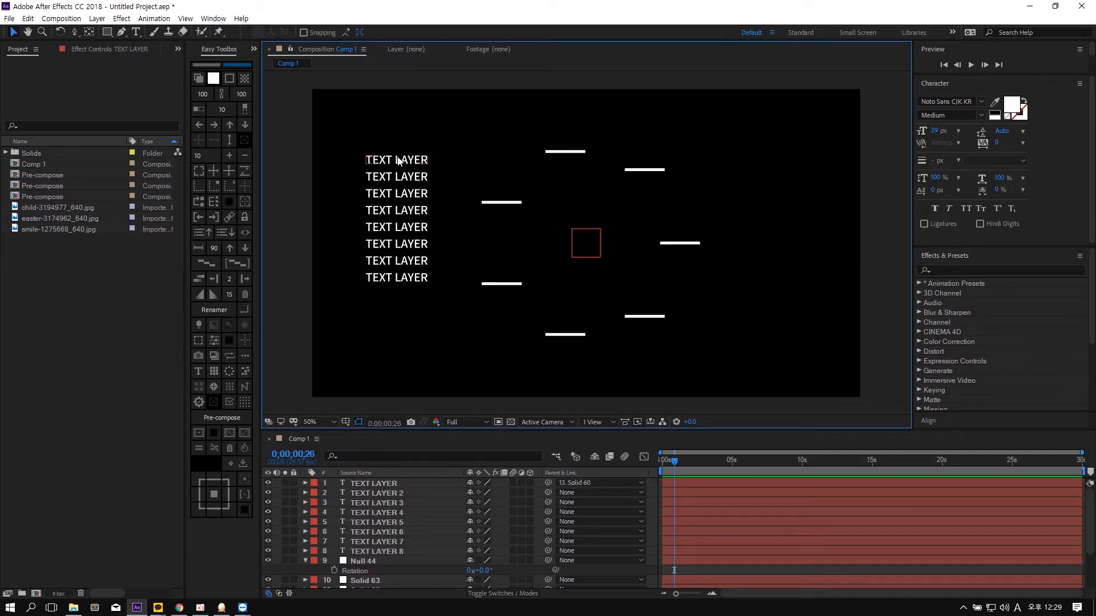
left_click(509, 203, "shift")
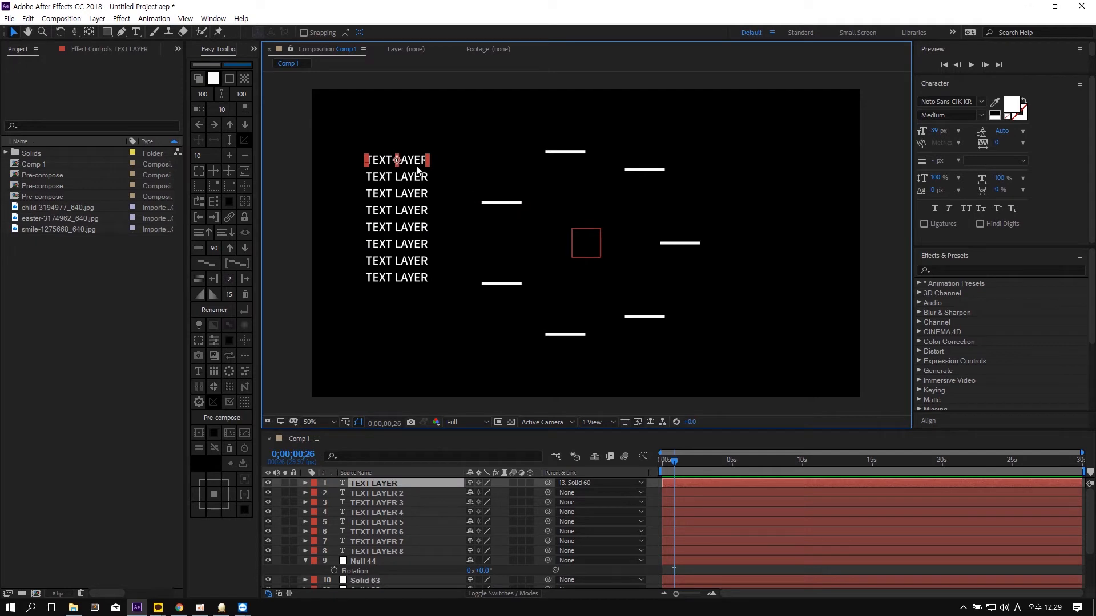
left_click(396, 161)
key("ctrl+z")
- Turn moving to the center point back on and pair-parent the first text layer to the upper-left bar
left_click(231, 203)
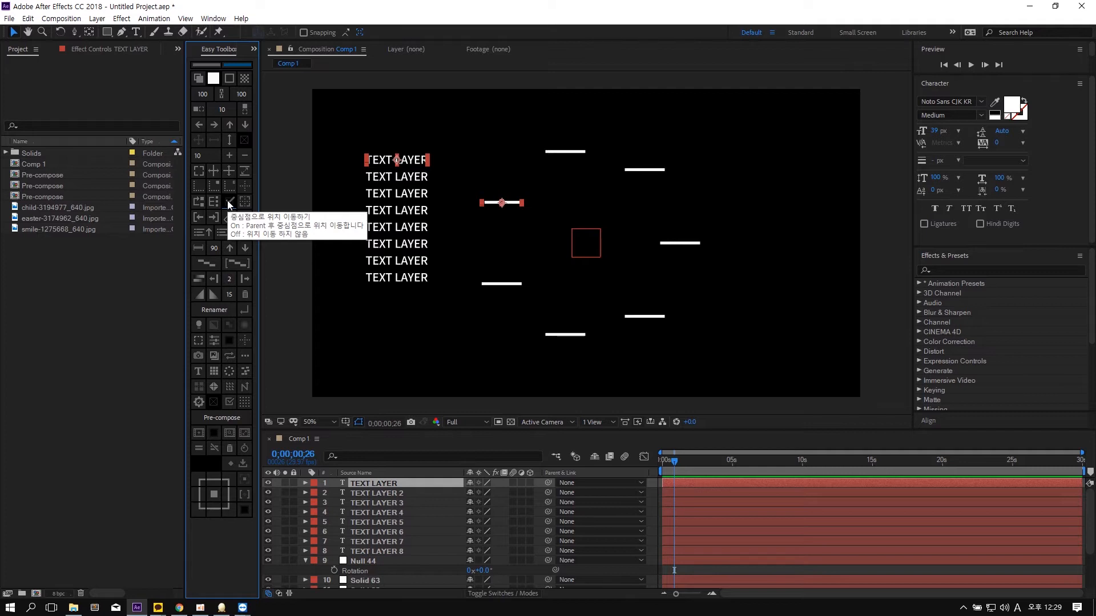
left_click(228, 203)
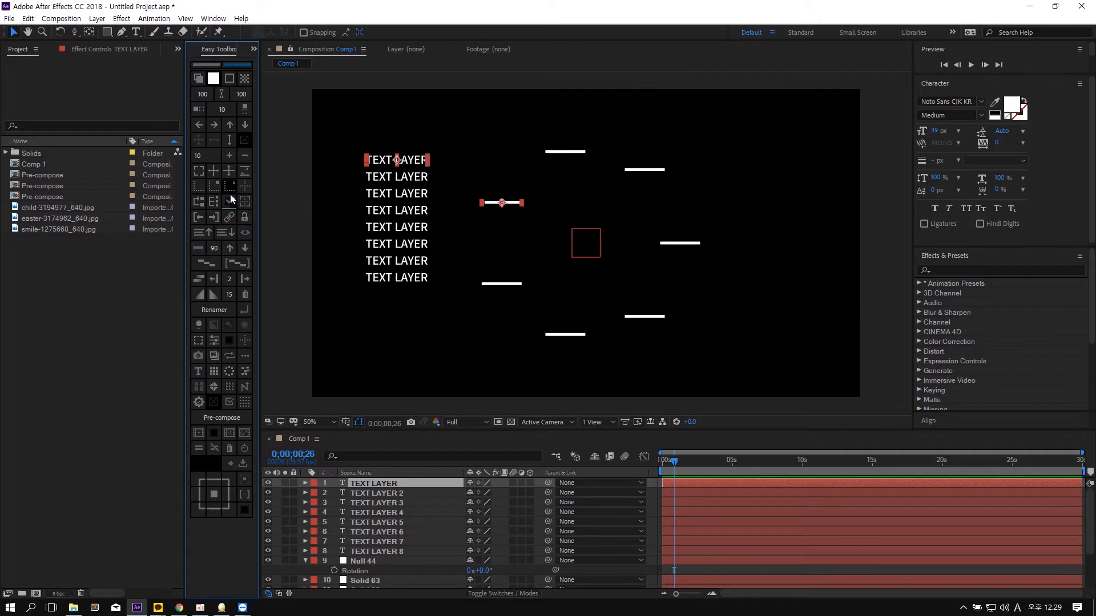
left_click(391, 146)
left_click(380, 161)
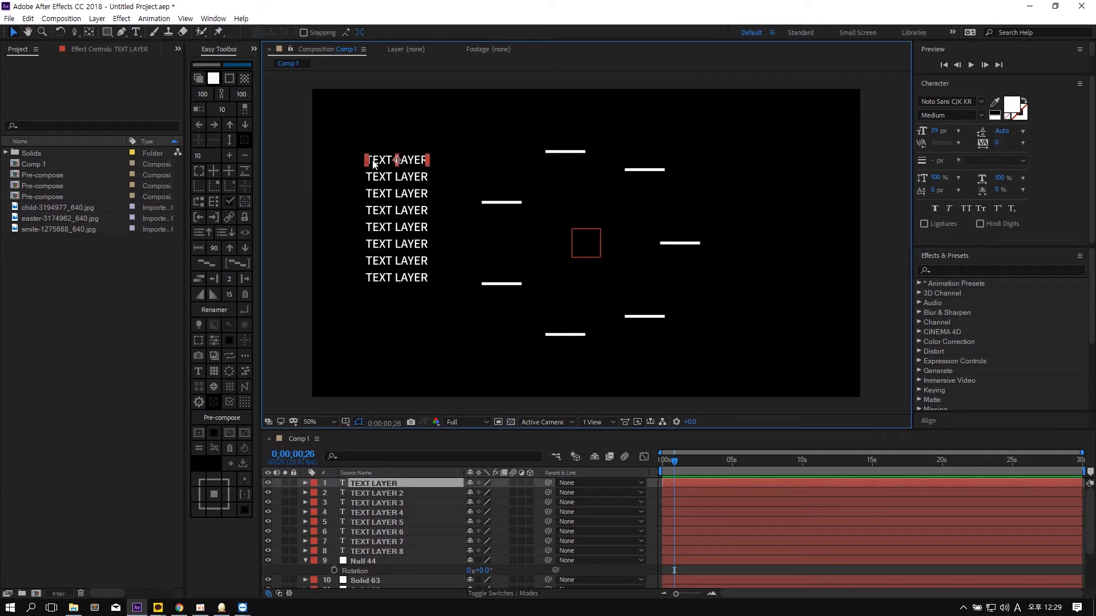
left_click(506, 203, "shift")
left_click(197, 202)
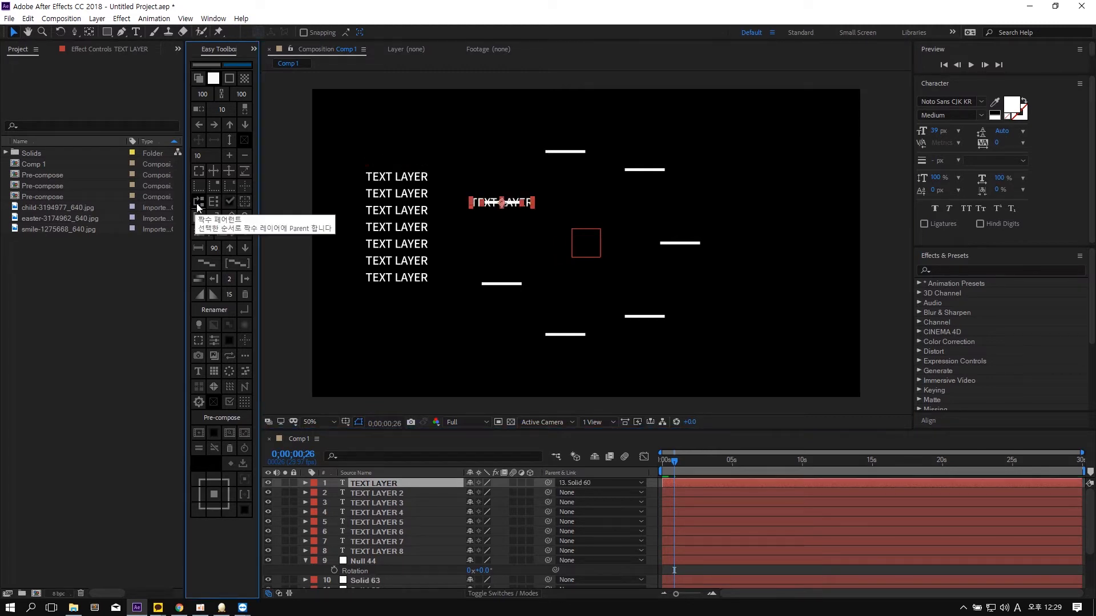
- Undo the pair-parenting of the first text layer and clear the selection
left_click(502, 206)
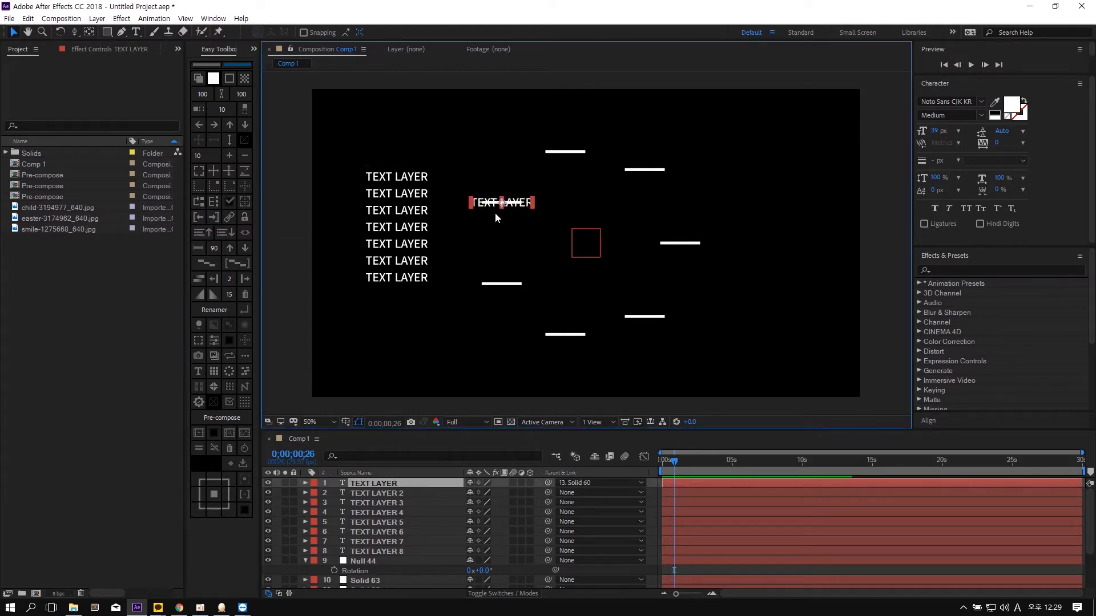
key("ctrl+z")
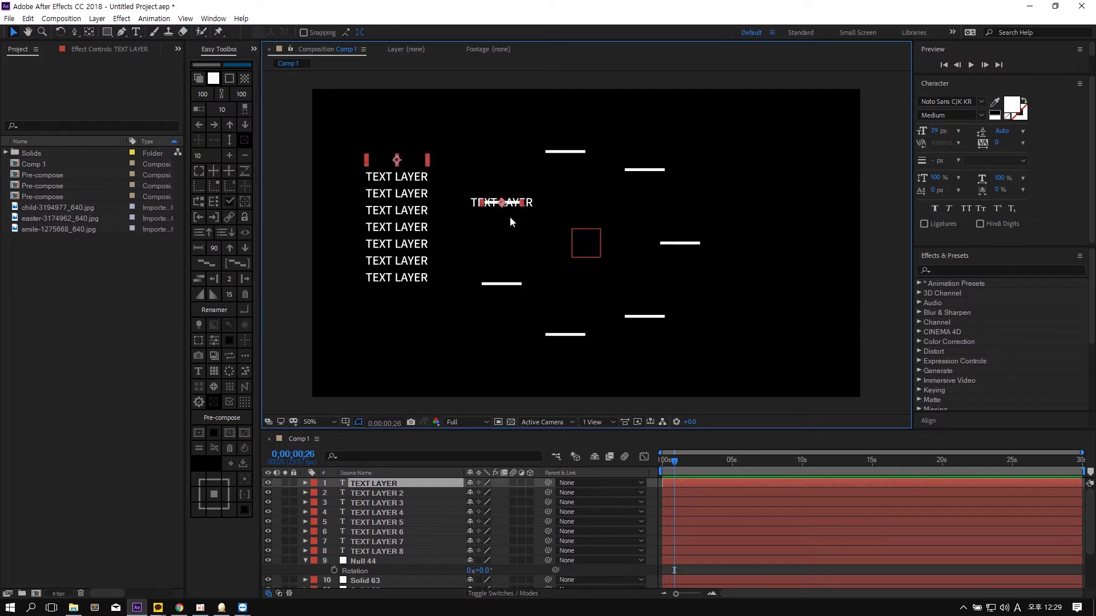
left_click(486, 160)
left_click(398, 160)
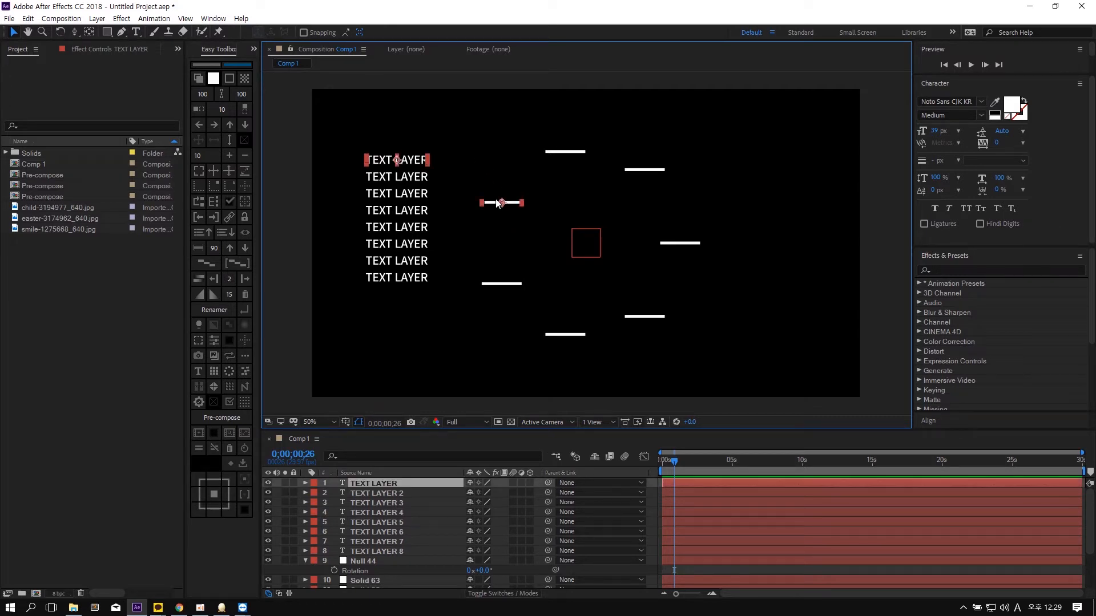
left_click(446, 153)
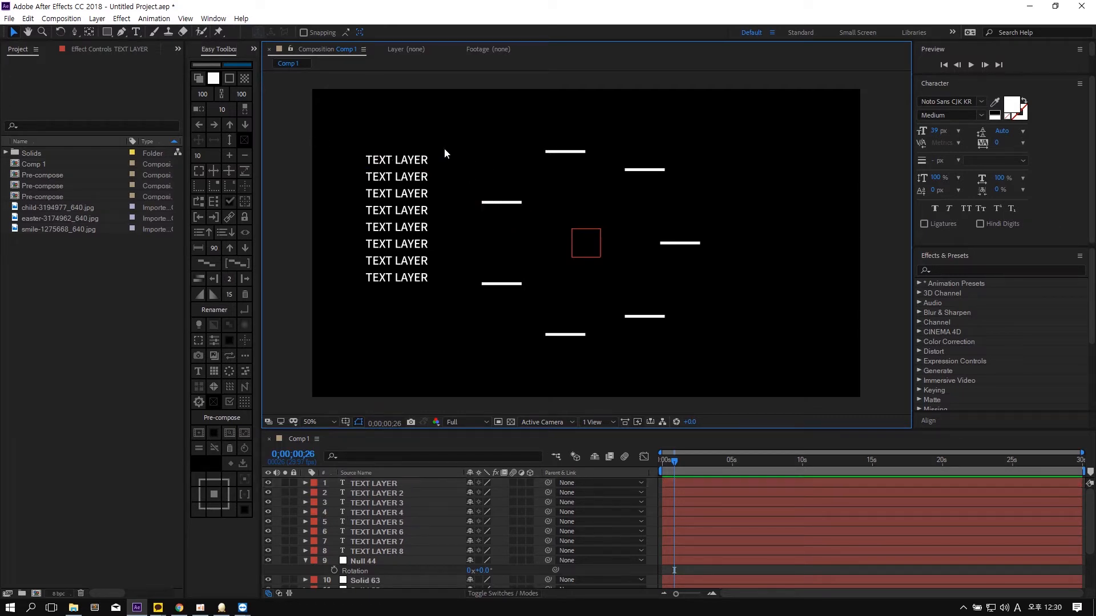
- Pair-parent the first seven text layers to the seven bars, one text per bar, moving each text onto its bar's center
left_click(398, 161)
left_click(508, 203, "shift")
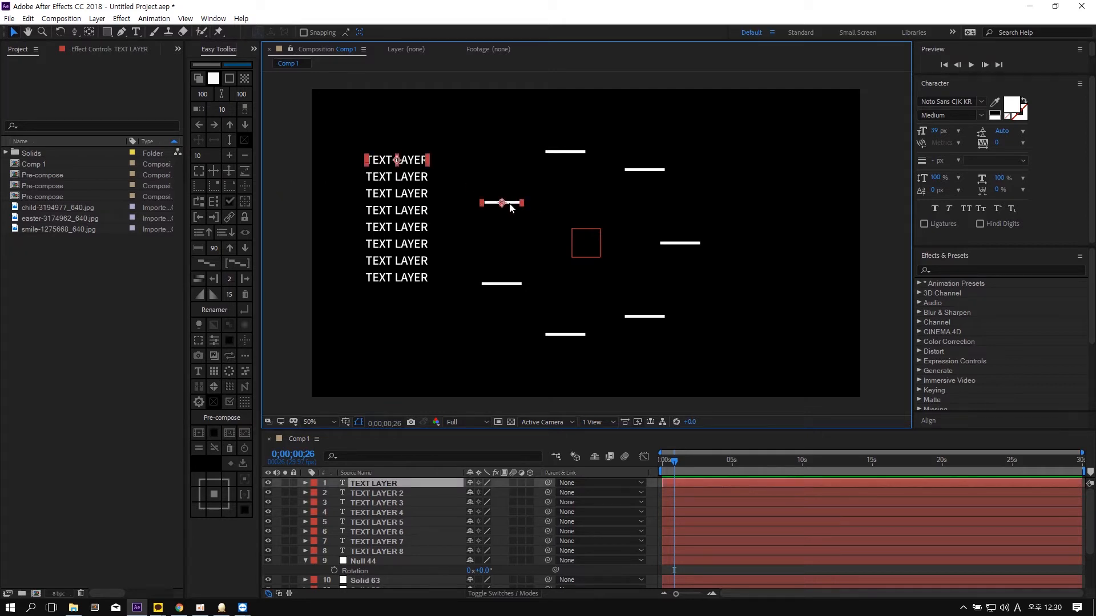
left_click(412, 180, "shift")
left_click(561, 153, "shift")
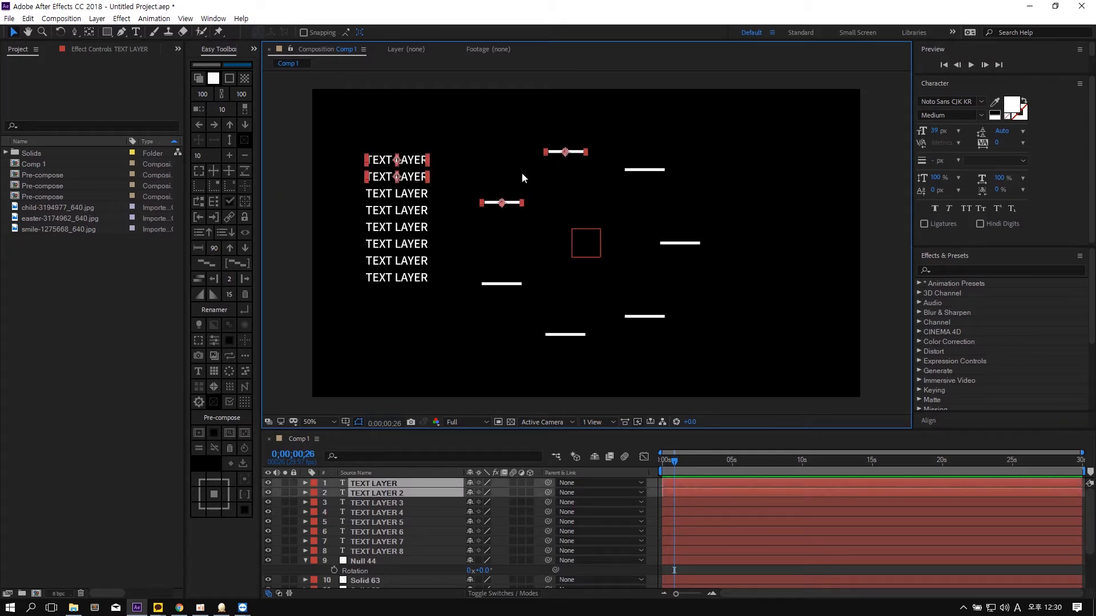
left_click(419, 195, "shift")
left_click(632, 171, "shift")
left_click(396, 212, "shift")
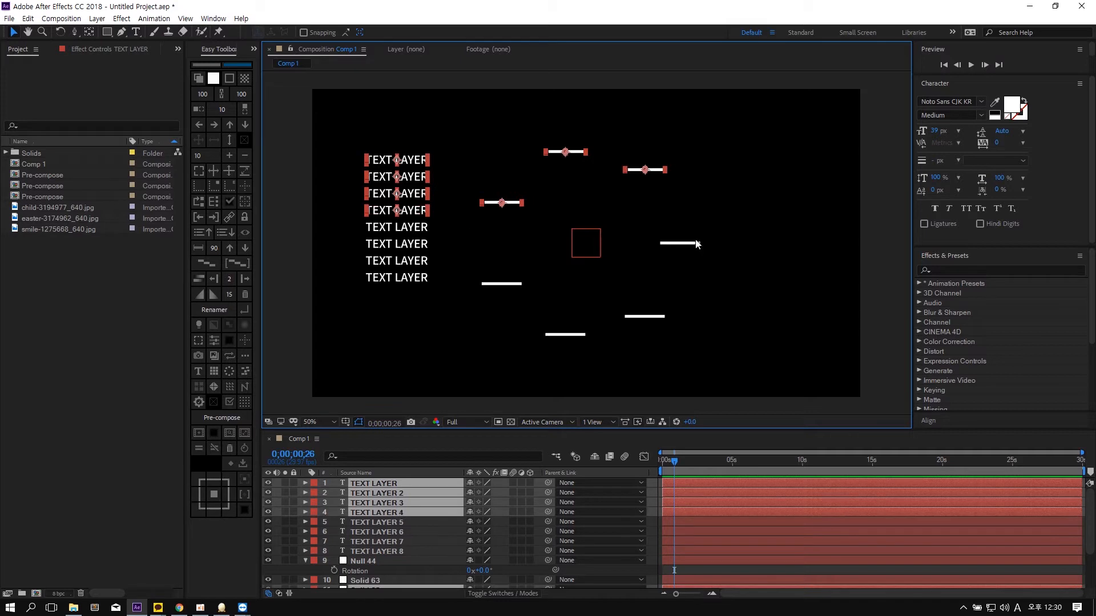
left_click(696, 244, "shift")
left_click(422, 235, "shift")
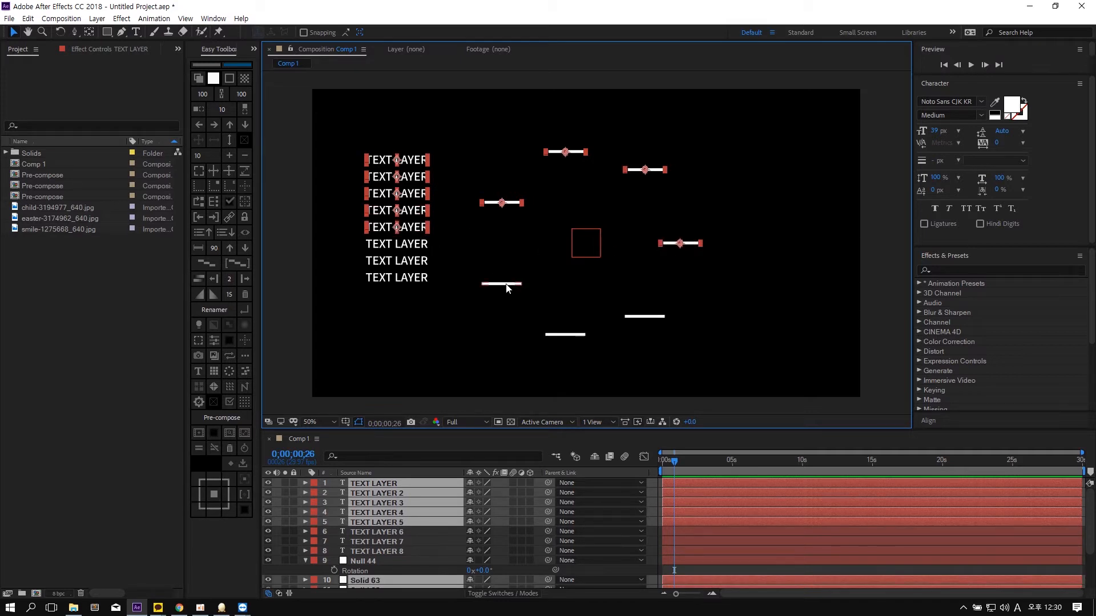
left_click(505, 285, "shift")
left_click(399, 246, "shift")
left_click(565, 336, "shift")
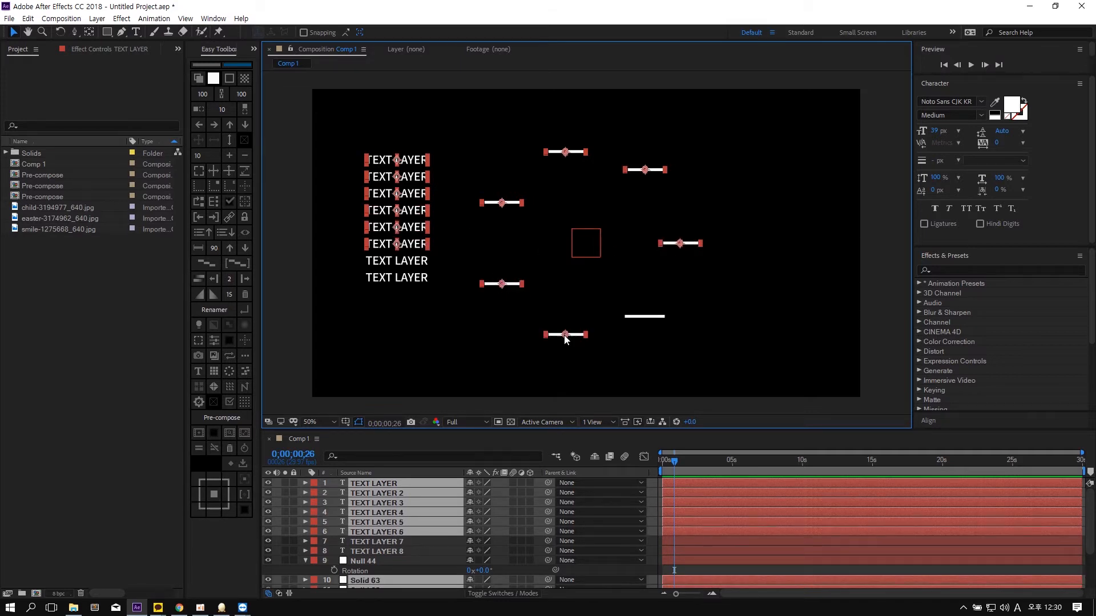
left_click(405, 267, "shift")
left_click(646, 318, "shift")
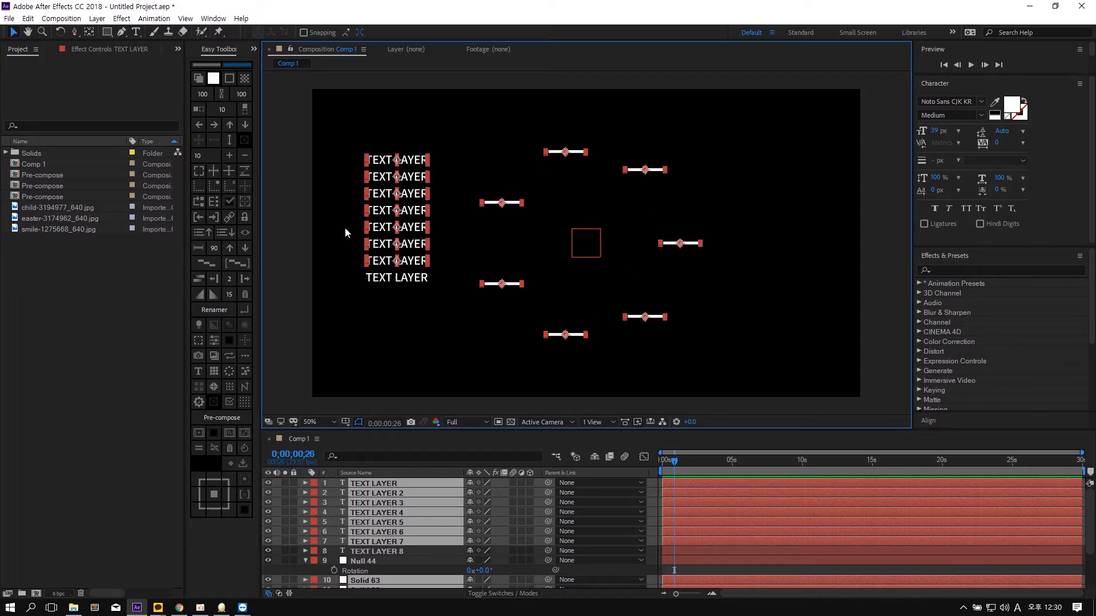
left_click(201, 203)
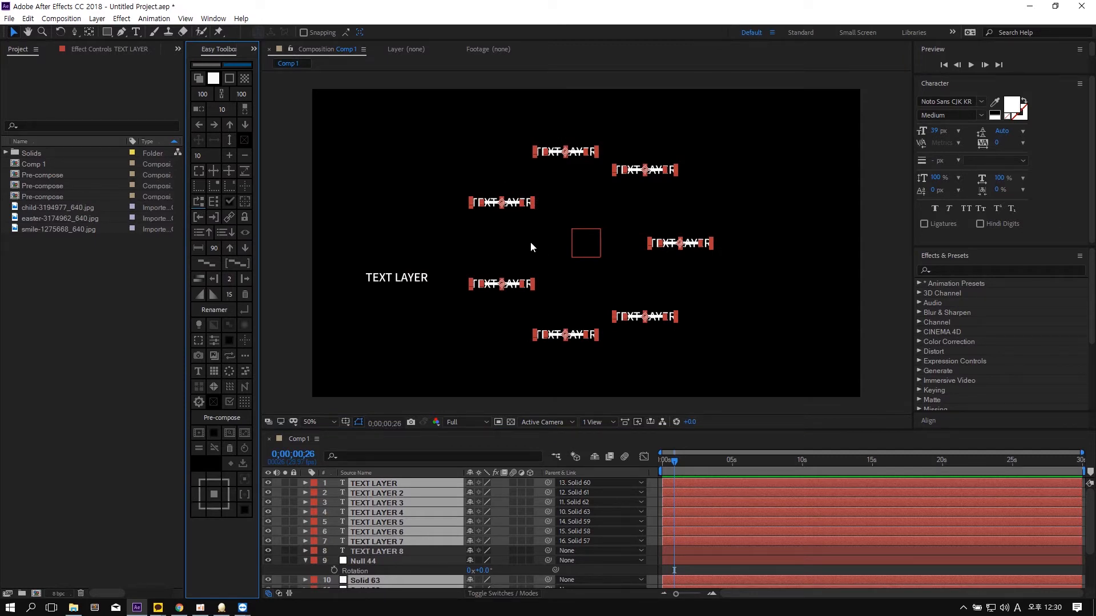
left_click(484, 323)
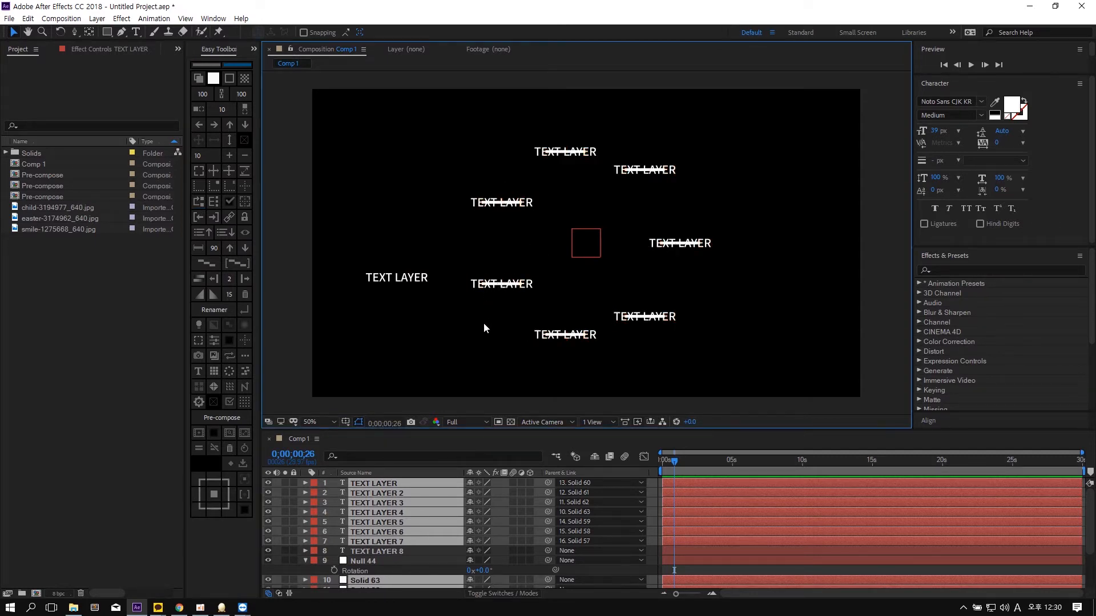
- Move all eight text layers up together so that each parented text sits just above its bar
left_click(400, 550)
left_click(391, 486, "shift")
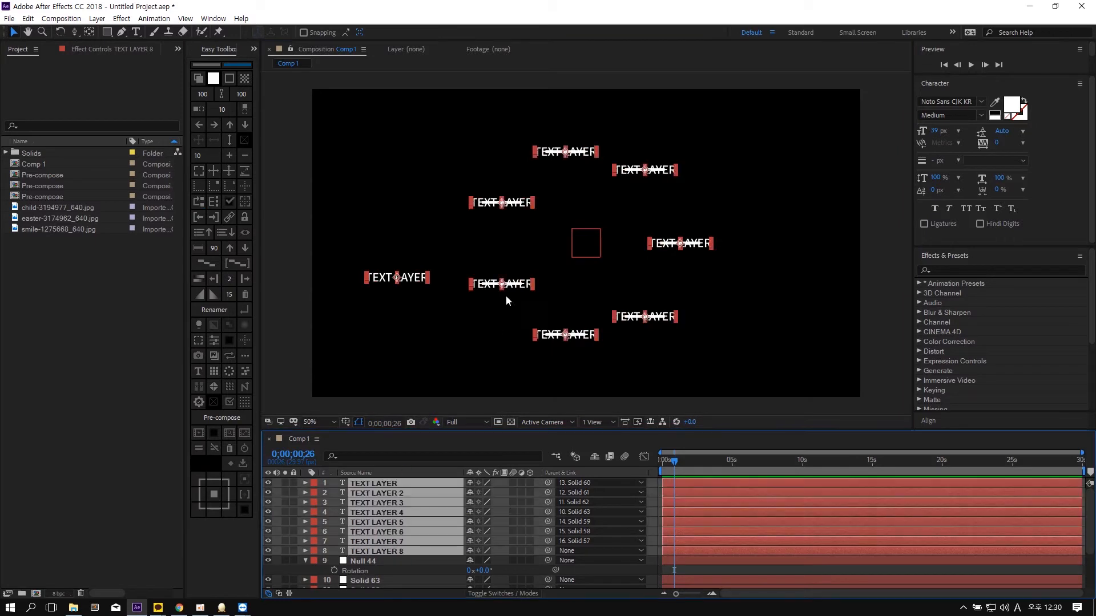
left_click_drag(511, 290, 516, 279)
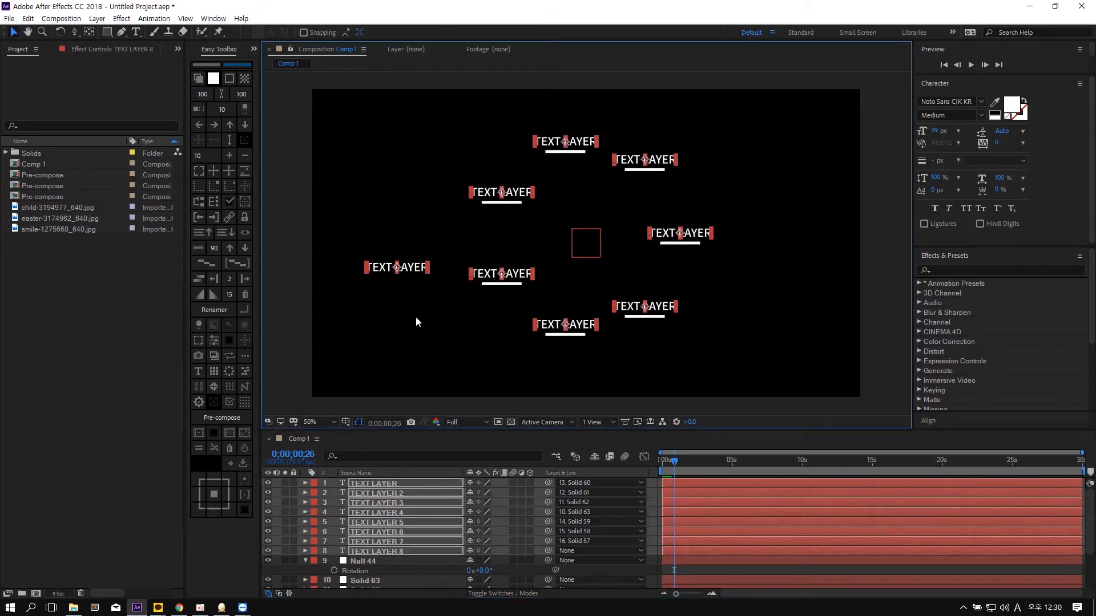
- Delete the leftover unparented TEXT LAYER 8 and select the null in the center of the ring
left_click(396, 268)
key("Delete")
left_click(586, 243)
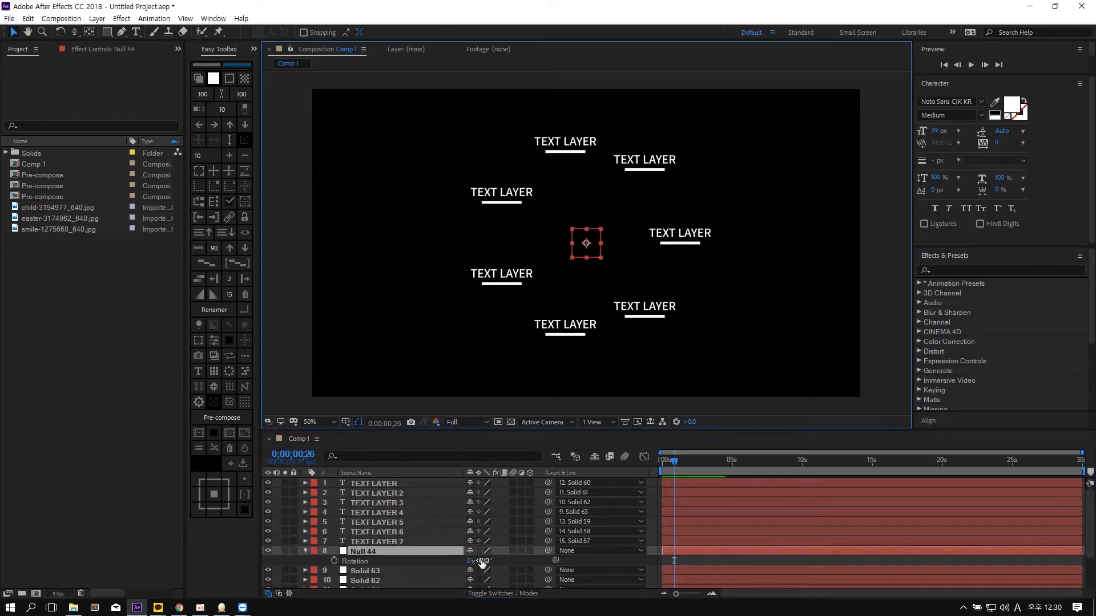
- Rotate the null at the ring's center and turn every layer in the composition into a 3D layer
left_click_drag(484, 561, 507, 527)
key("ctrl+a")
left_click(530, 550)
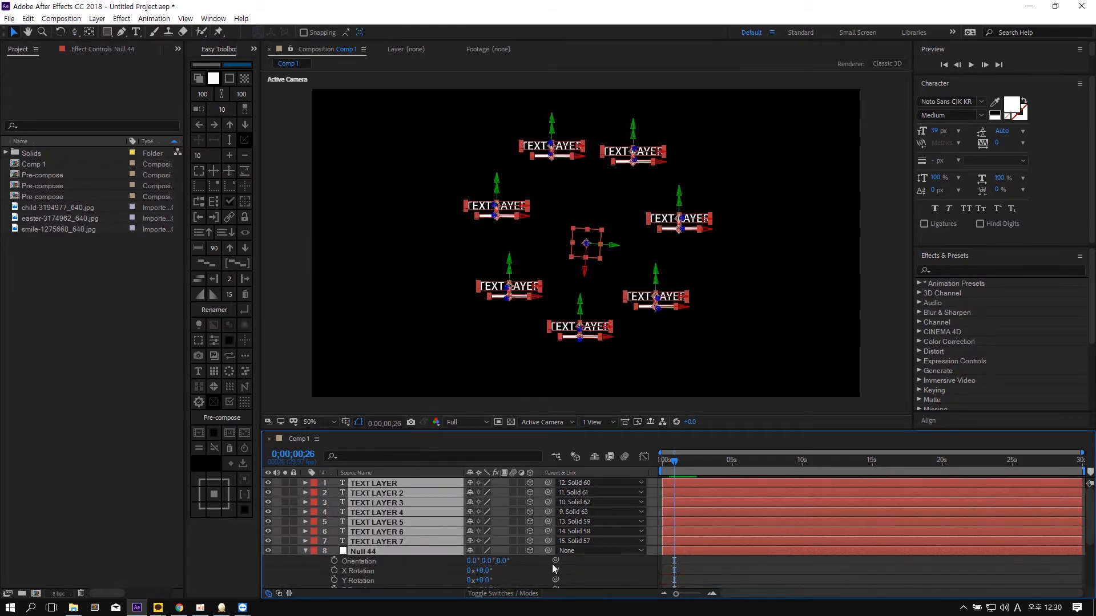
- Tilt the ring in 3D by changing Null 44's X, Y and Z rotation, collapse its properties and clear the selection
left_click(552, 564)
left_click_drag(482, 581, 570, 522)
scroll(497, 565, "down", 3)
left_click(650, 517)
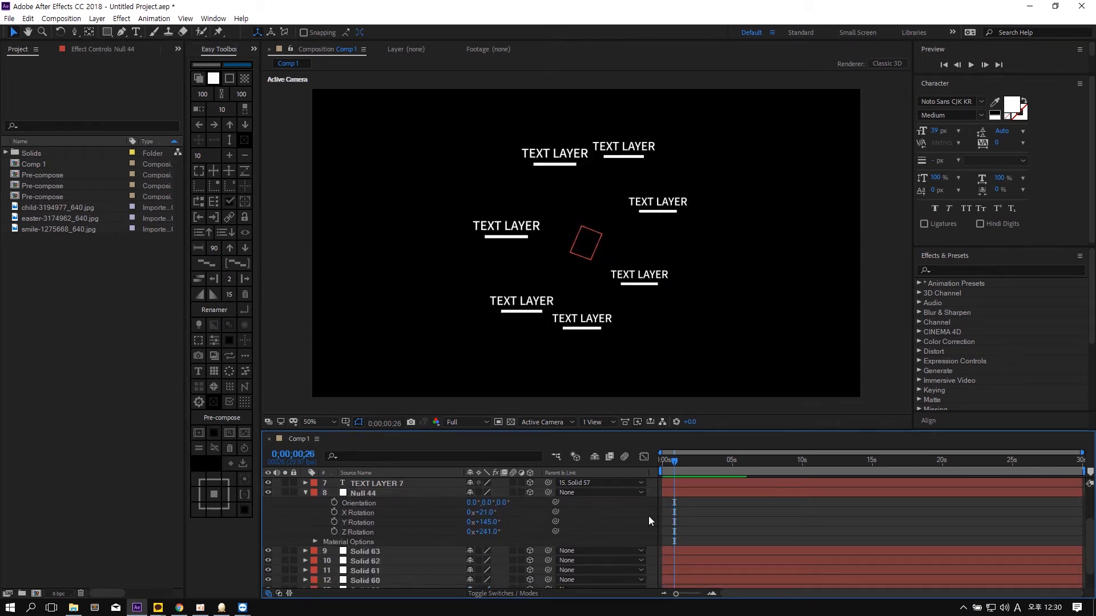
key("ctrl+z")
left_click(643, 518)
key("u")
left_click(835, 305)
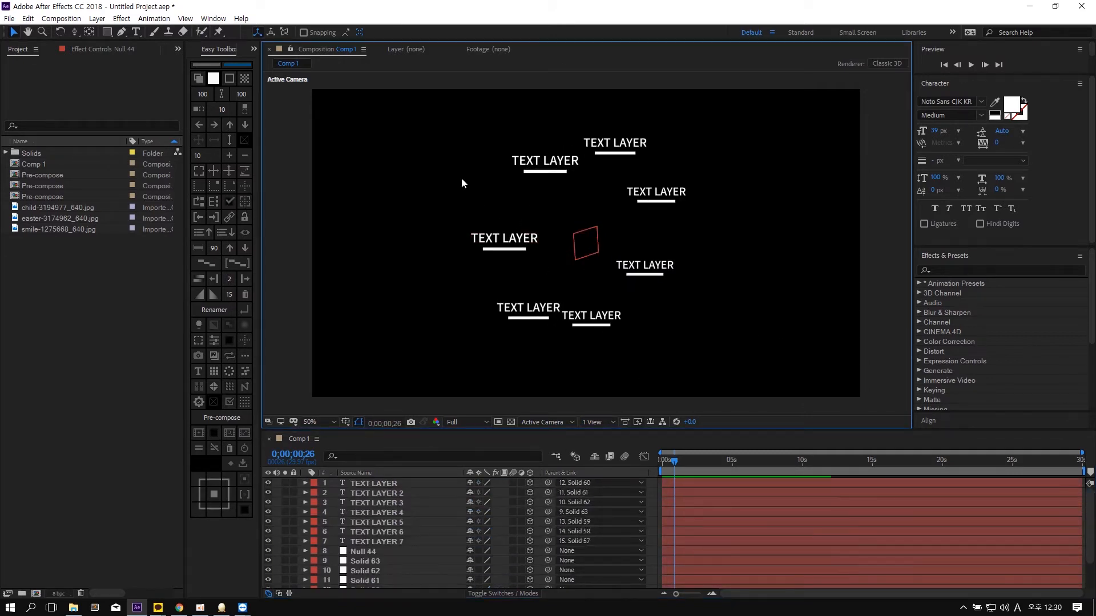
- Clear all existing layers out of the composition, including the row of seven white squares
left_click(548, 162)
left_click(319, 144)
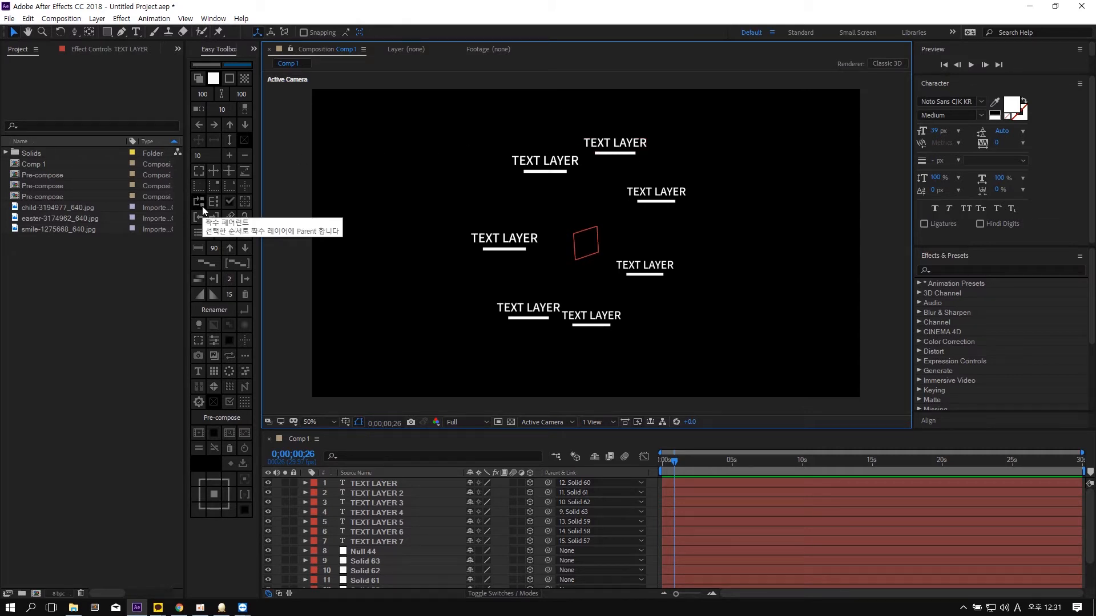
key("ctrl+a")
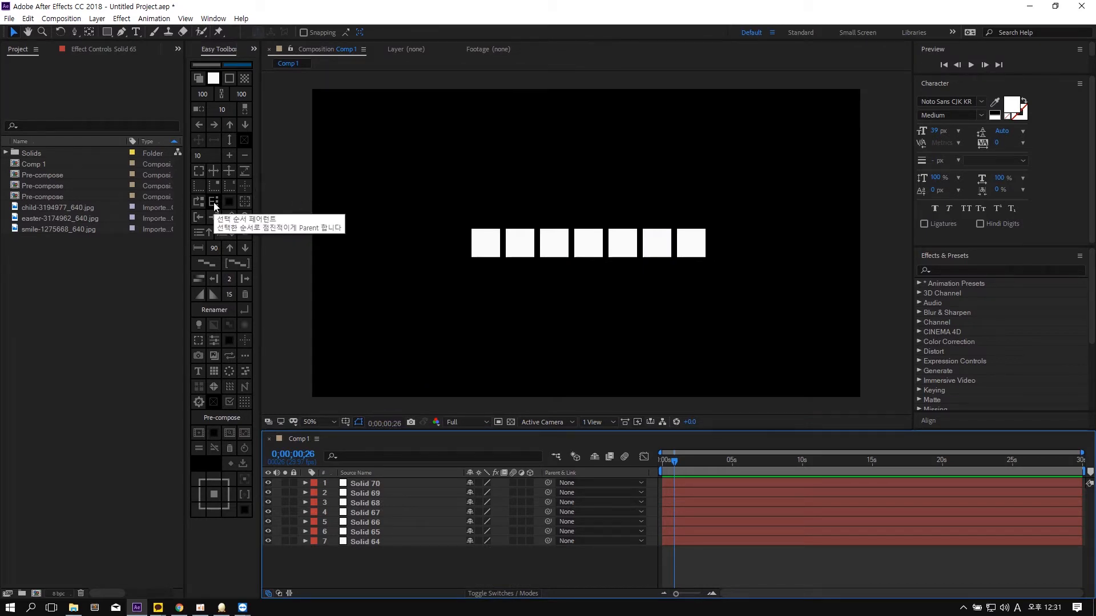
left_click_drag(431, 203, 739, 268)
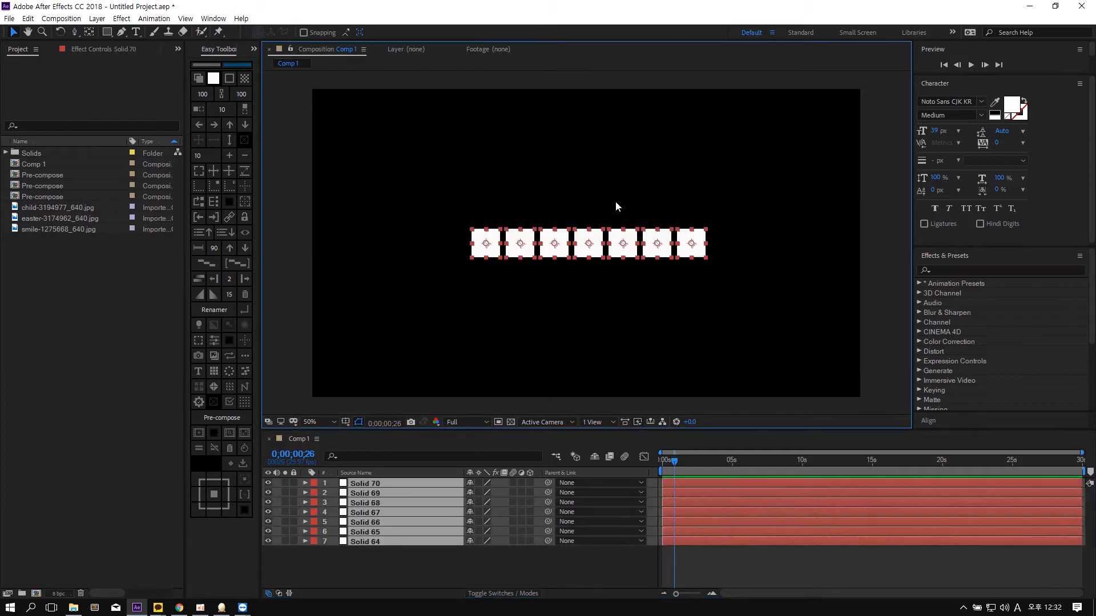
key("Delete")
- Create seven white 100 × 100 px solids and spread them in a centered horizontal row with 10 px gaps
left_click(197, 79)
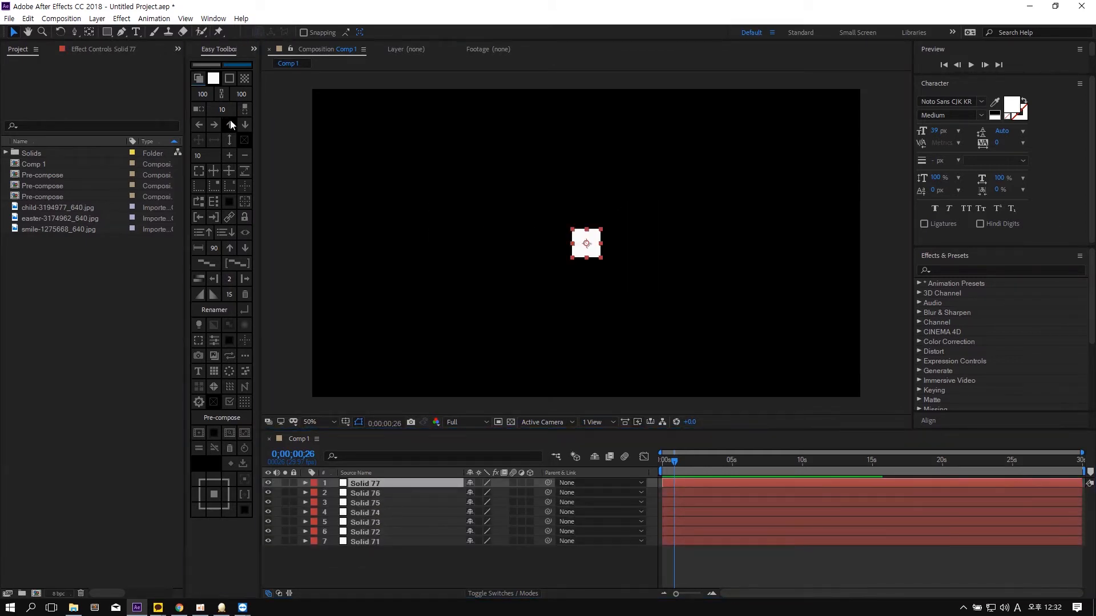
left_click(216, 127)
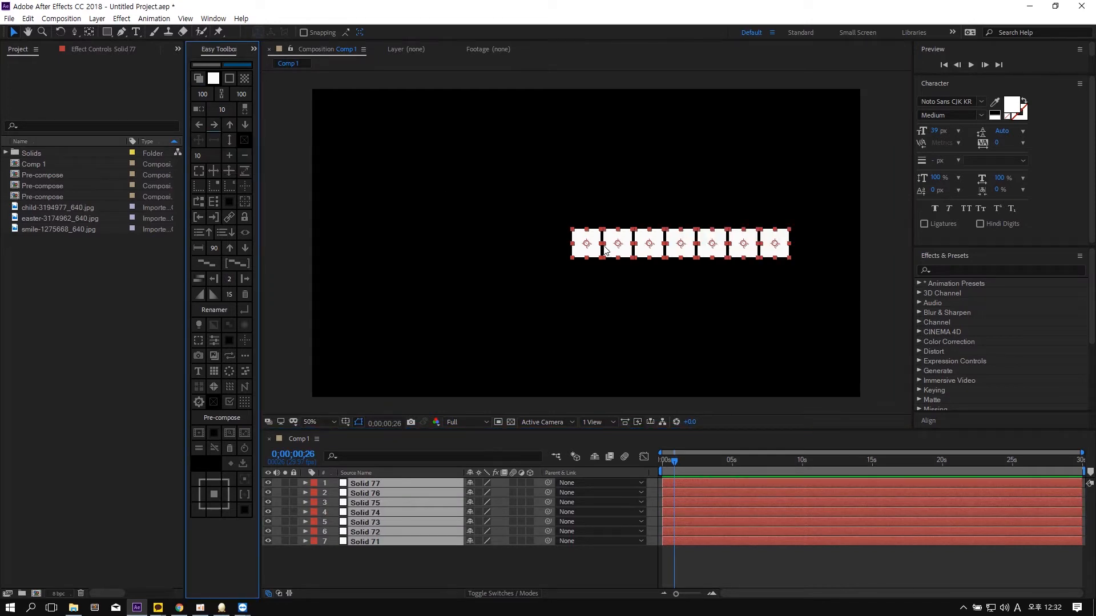
left_click(539, 315)
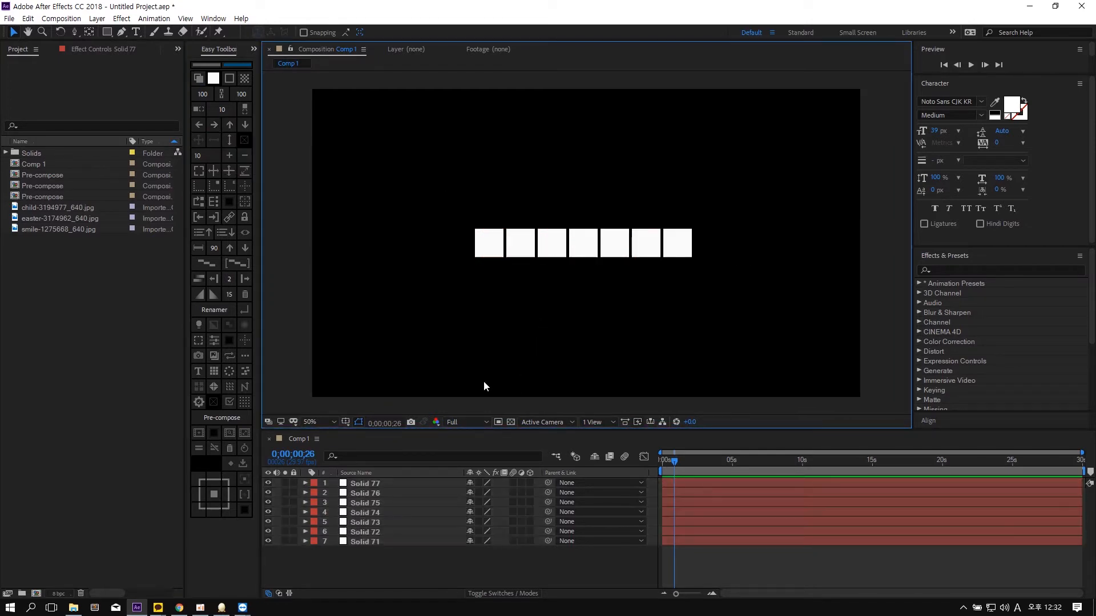
- Try chain-parenting Solid 77 down to Solid 71 with each child moved onto its parent's position, and undo it
left_click(382, 482)
left_click(374, 542, "shift")
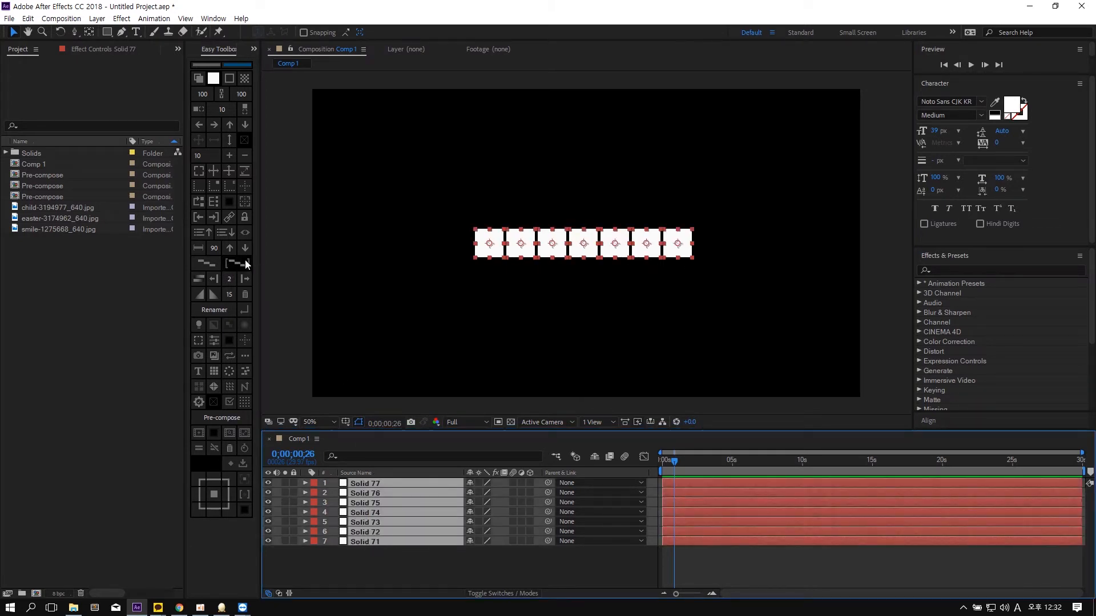
left_click(230, 204)
left_click(214, 203)
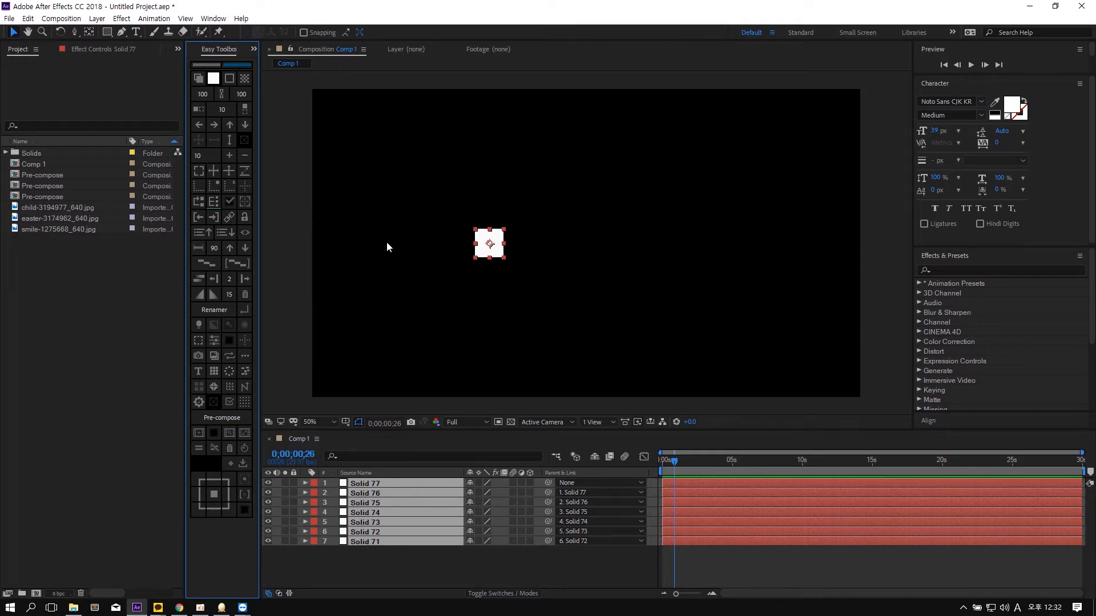
key("ctrl+z")
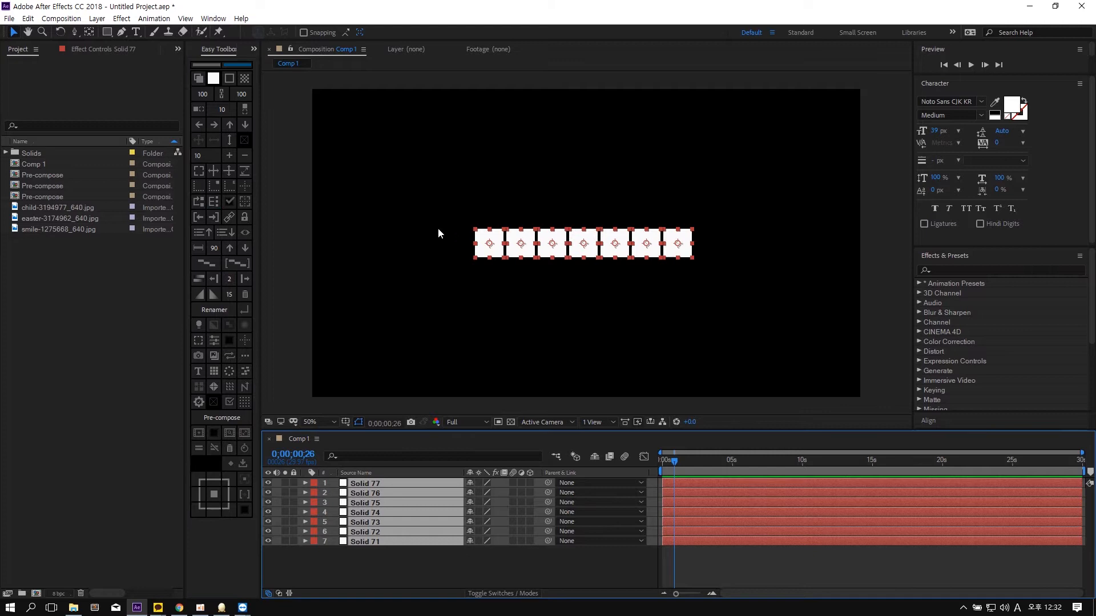
- Chain-parent the seven solids in order from Solid 77 down to Solid 71, with the move-to-parent option off
left_click(232, 206)
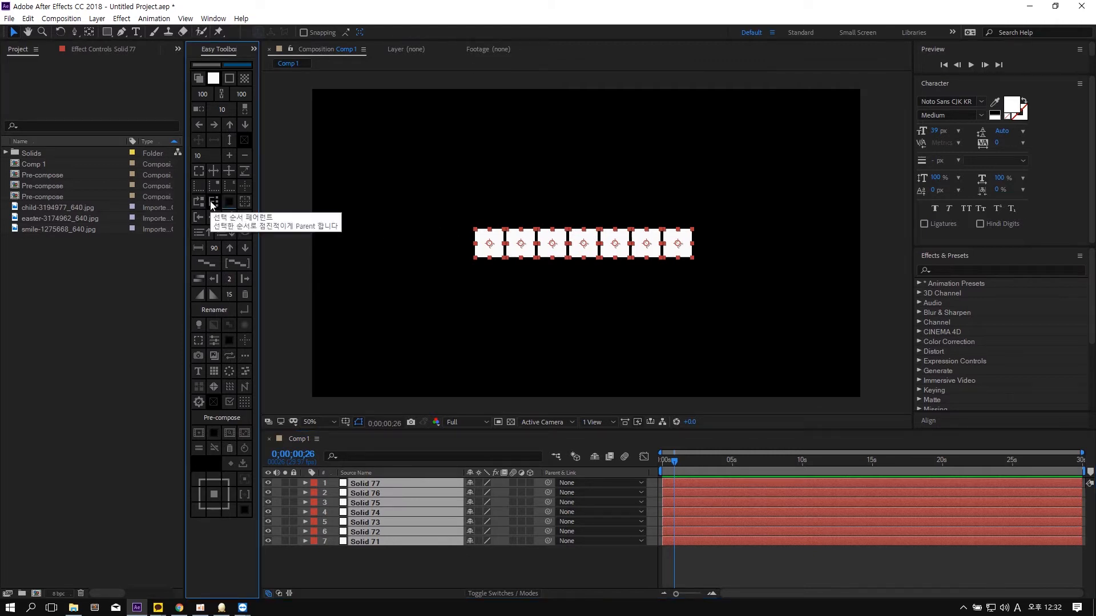
left_click(212, 202)
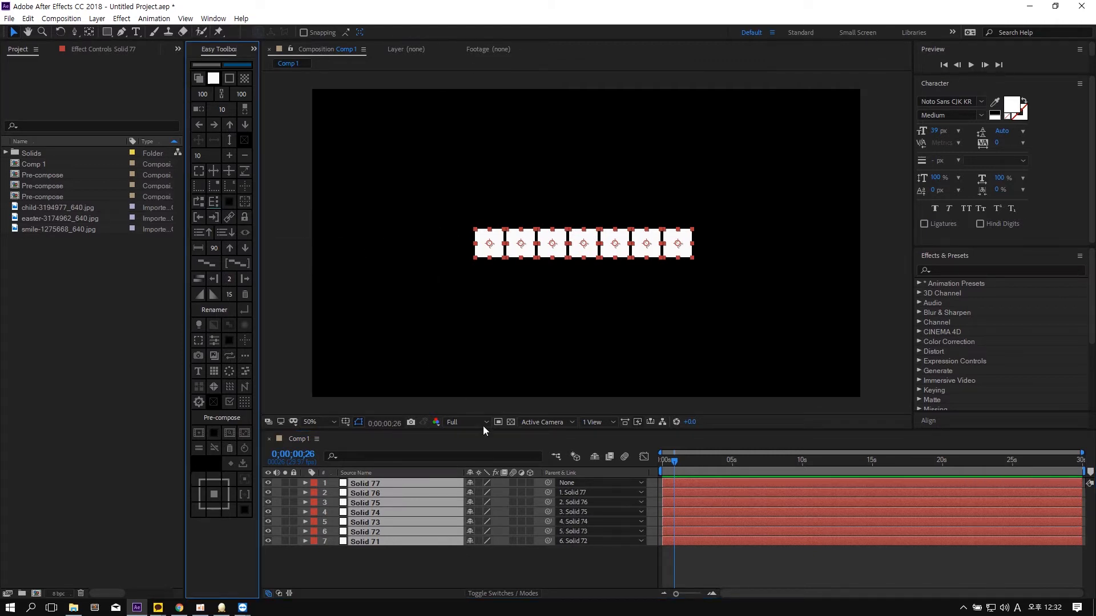
left_click(412, 562)
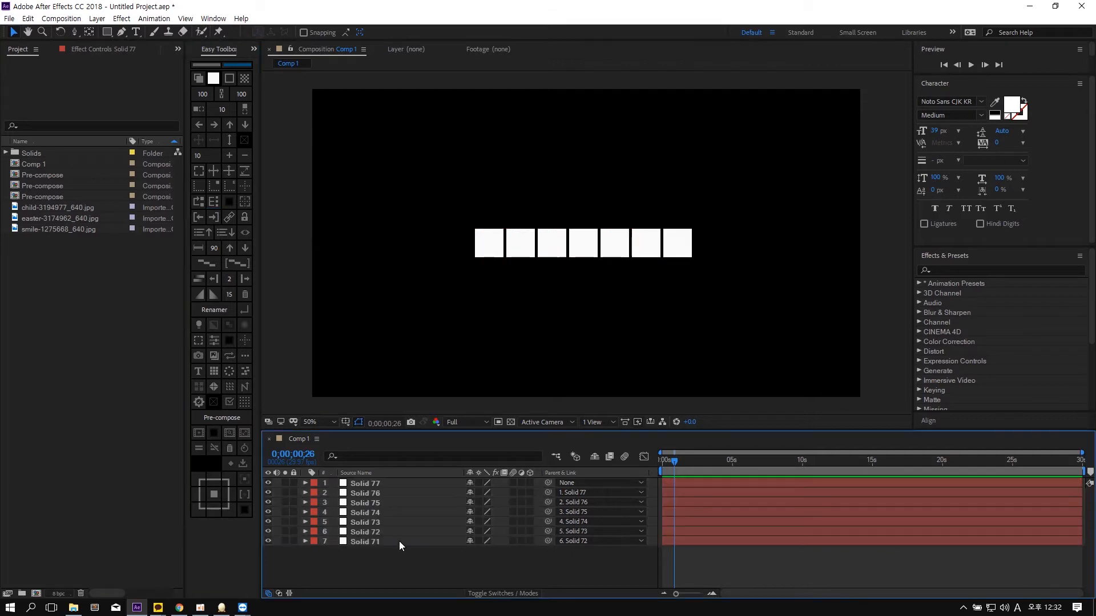
- Undo the chain parenting that starts from Solid 77 and clear the selection
left_click(374, 483)
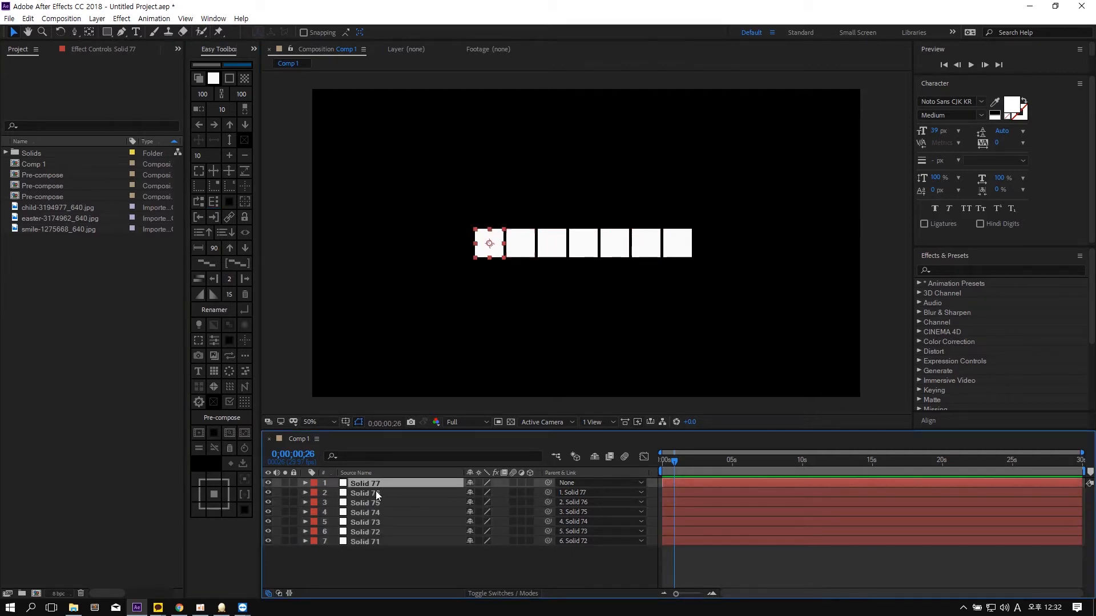
left_click(376, 492, "ctrl")
left_click(381, 483)
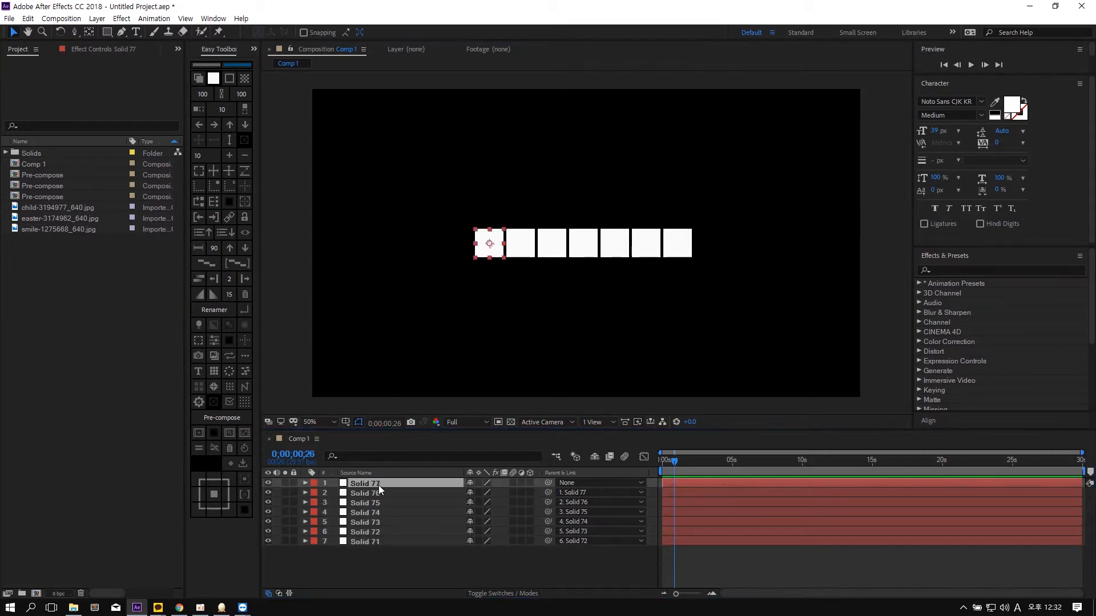
left_click(365, 482)
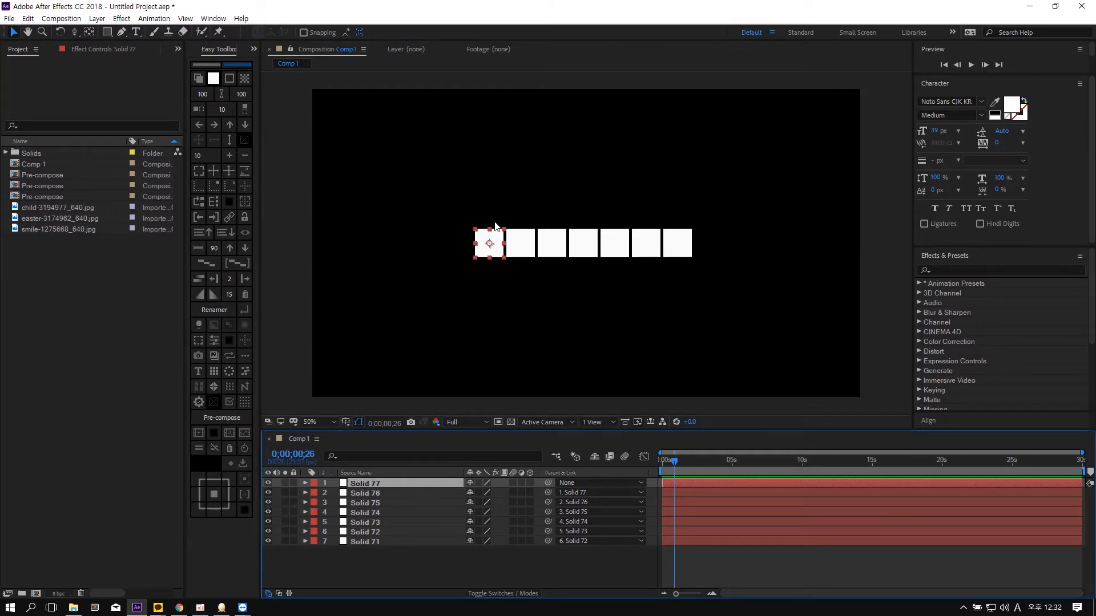
left_click(381, 545, "shift")
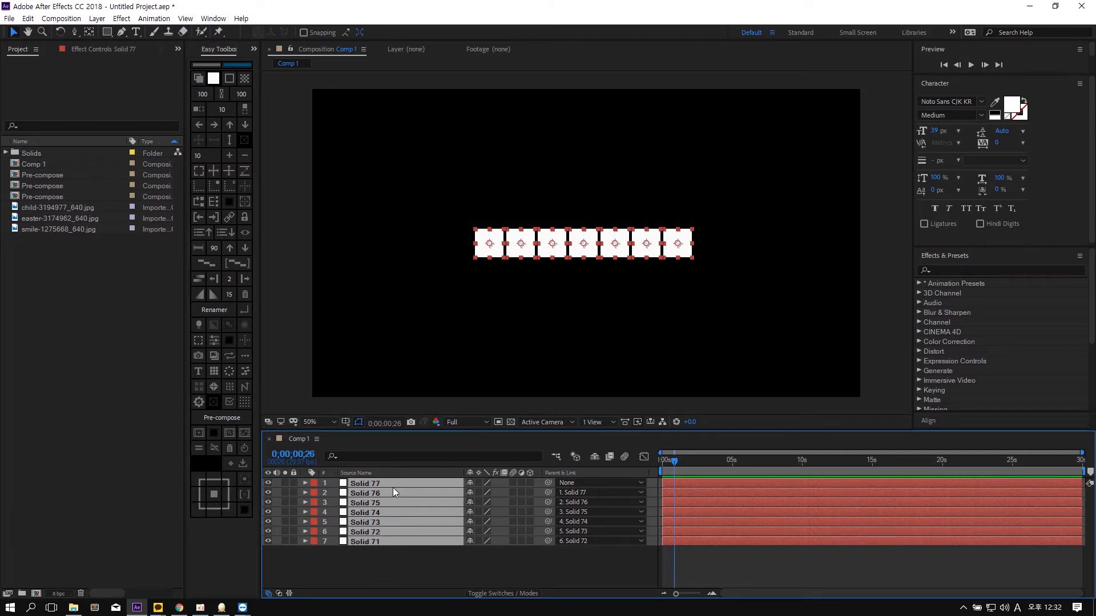
left_click(418, 563)
key("ctrl+z")
left_click(412, 565)
- Chain-parent the solids in reverse order, from Solid 71 up to Solid 77, and clear the selection
left_click(378, 541)
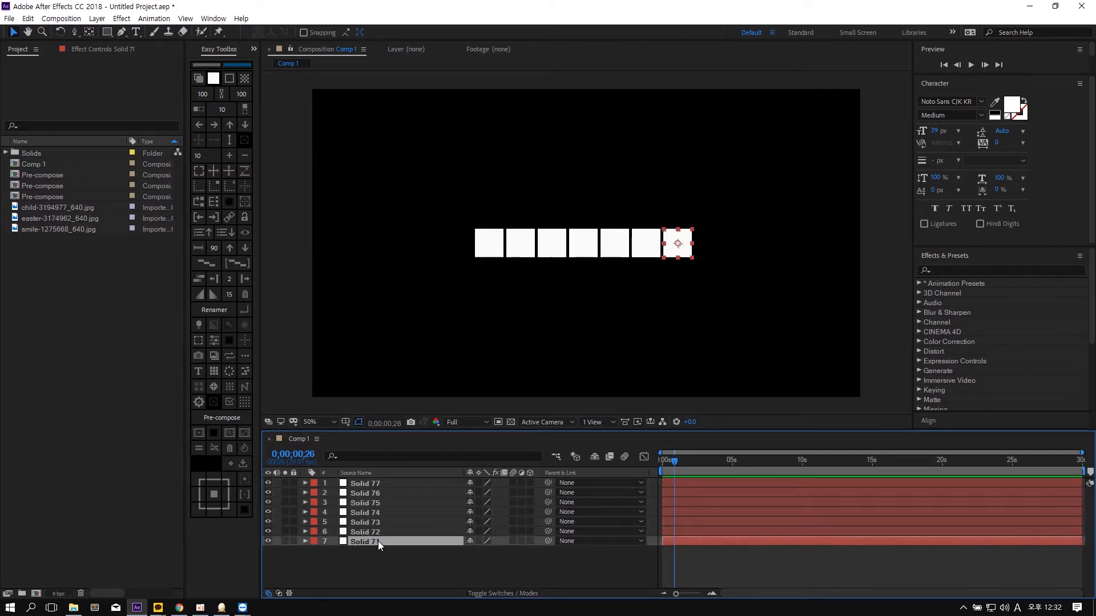
left_click(379, 483, "shift")
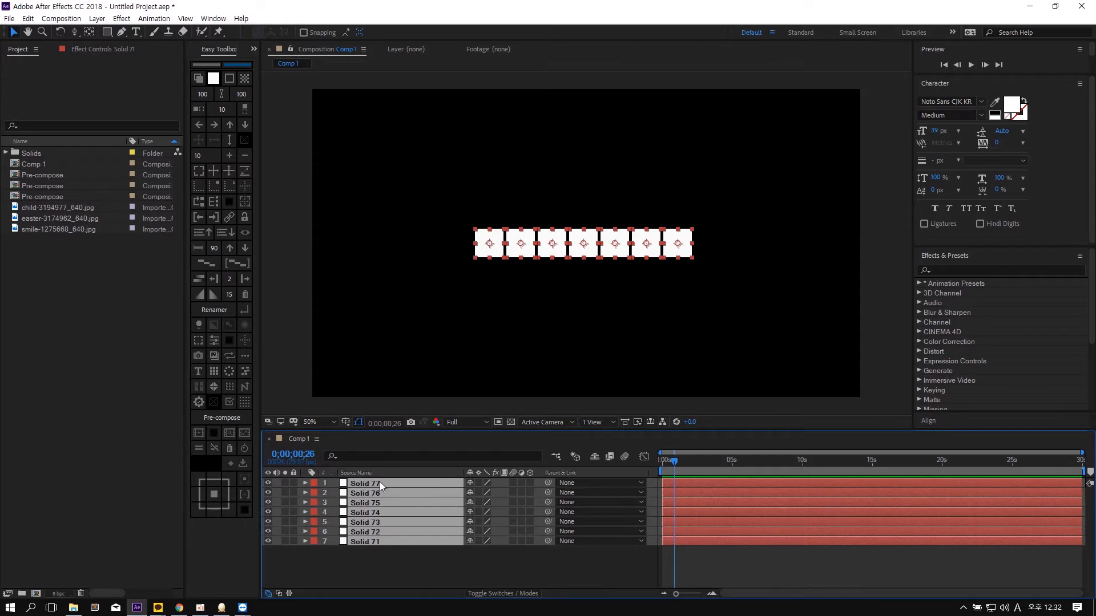
left_click(211, 200)
left_click(401, 558)
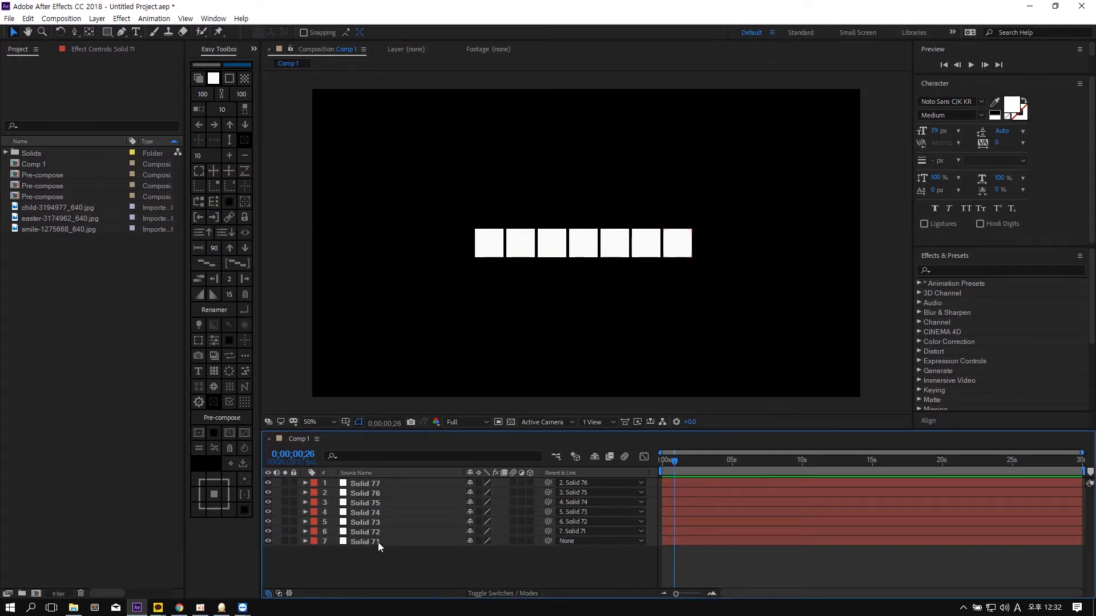
- Try moving Solid 71 to test how the chained squares follow it, and undo the move
left_click(376, 541)
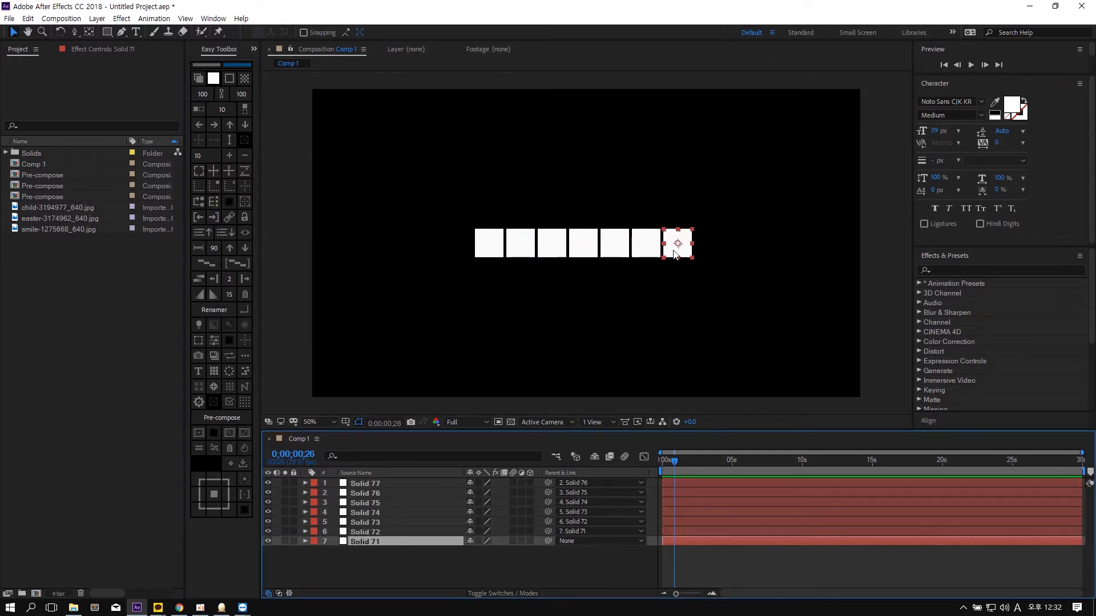
left_click_drag(676, 247, 686, 242)
key("ctrl+z")
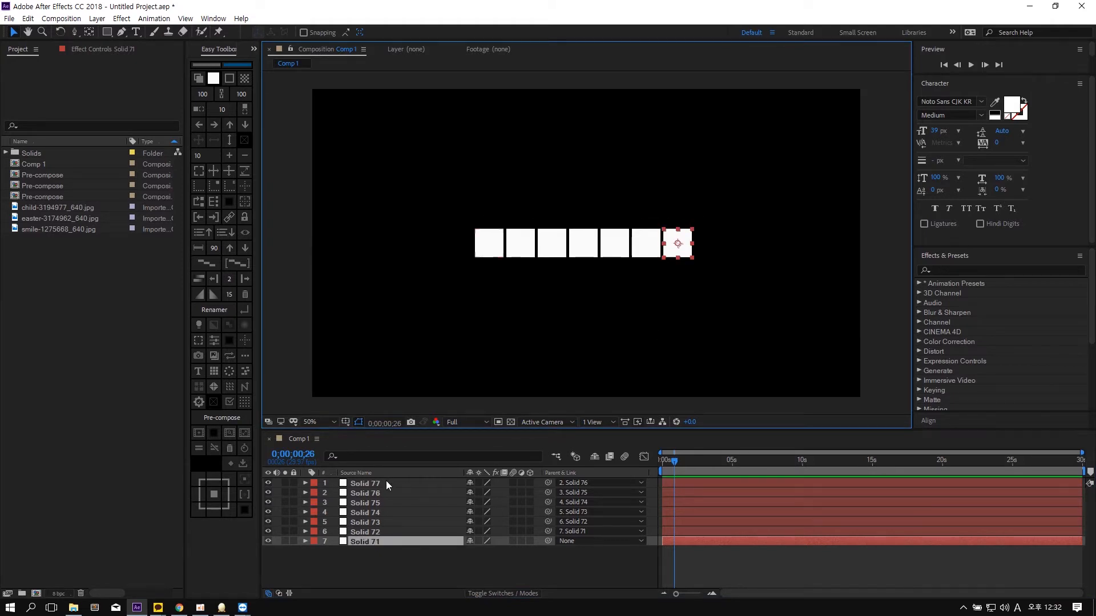
- Rotate all seven chained solids together to about -25° so that the row curls
left_click(404, 564)
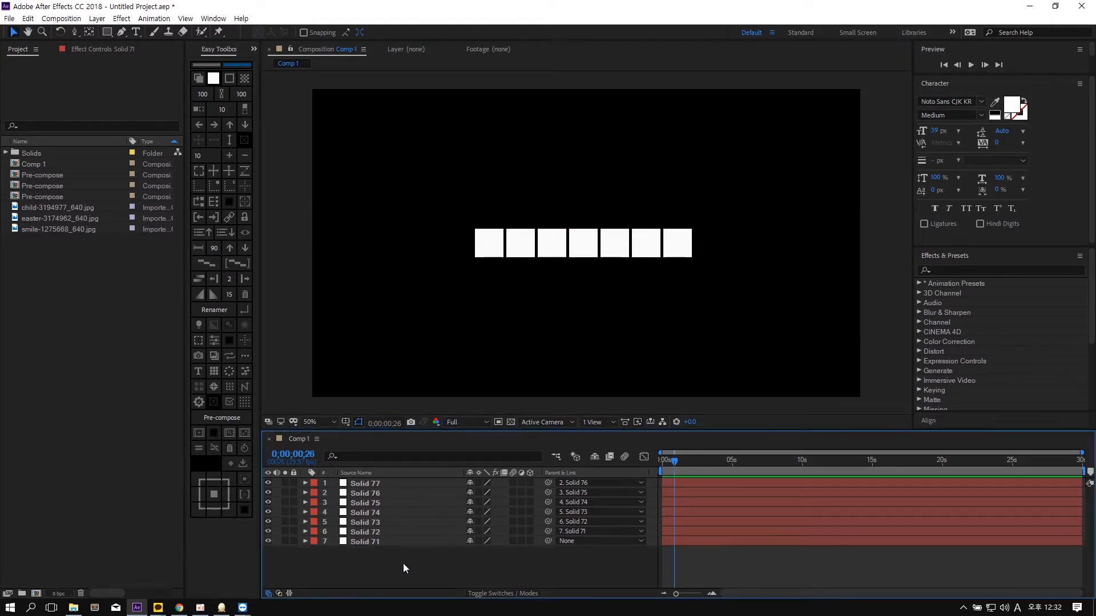
left_click(384, 542)
key("ctrl+a")
key("r")
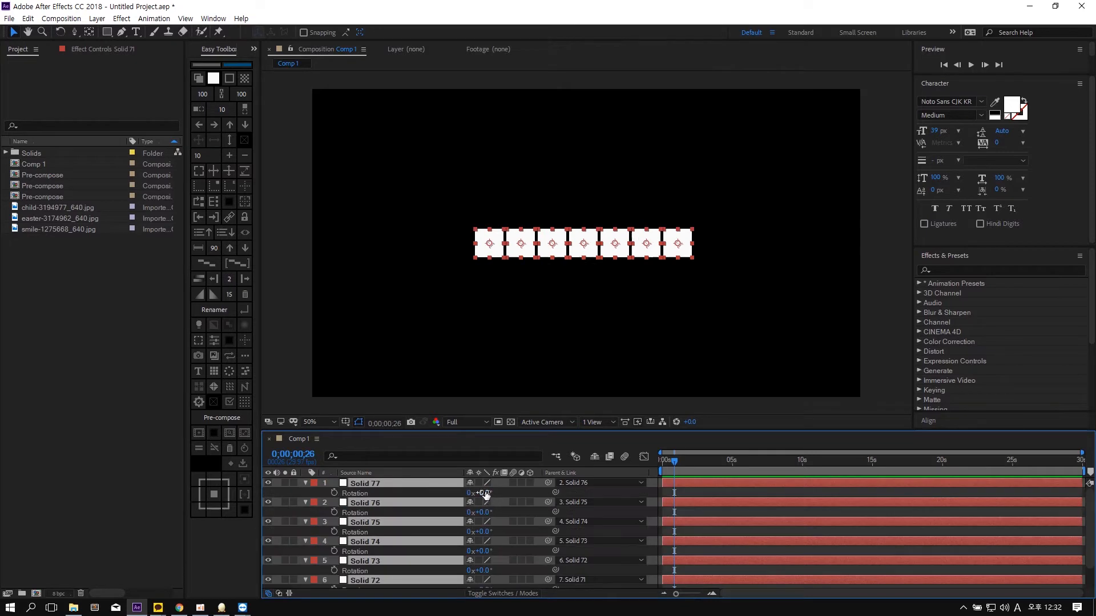
left_click_drag(482, 493, 508, 488)
left_click_drag(473, 489, 460, 489)
- Undo the rotation, chain parenting and row layout, back to six unparented solids stacked at the center, and clear the selection
key("ctrl+z")
key("ctrl+z")
key("ctrl+z")
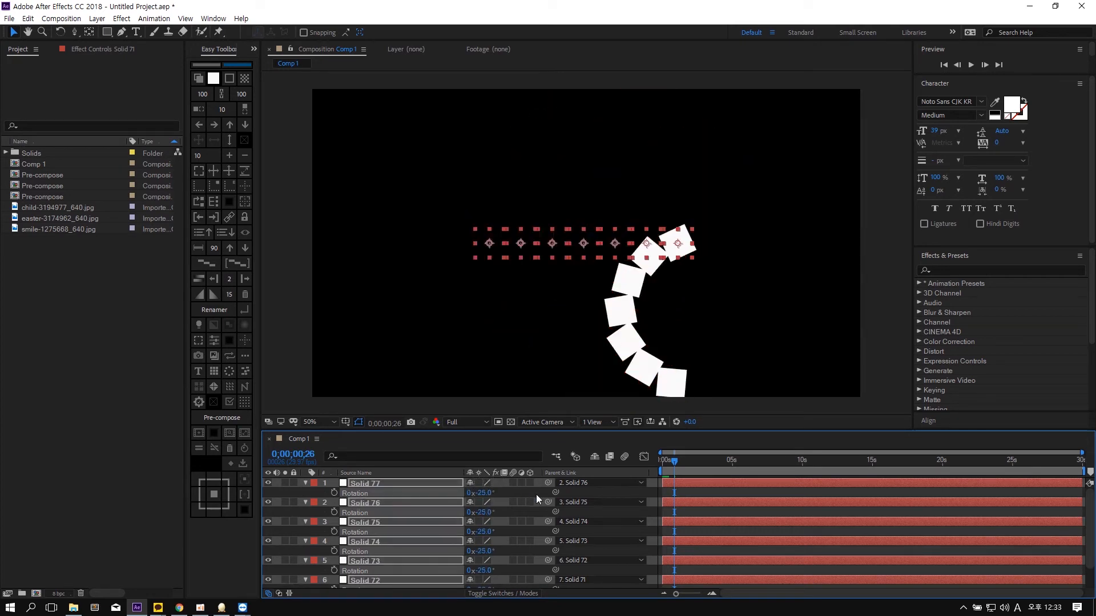
key("ctrl+z")
key("ctrl+z")
key("ctrl+z")
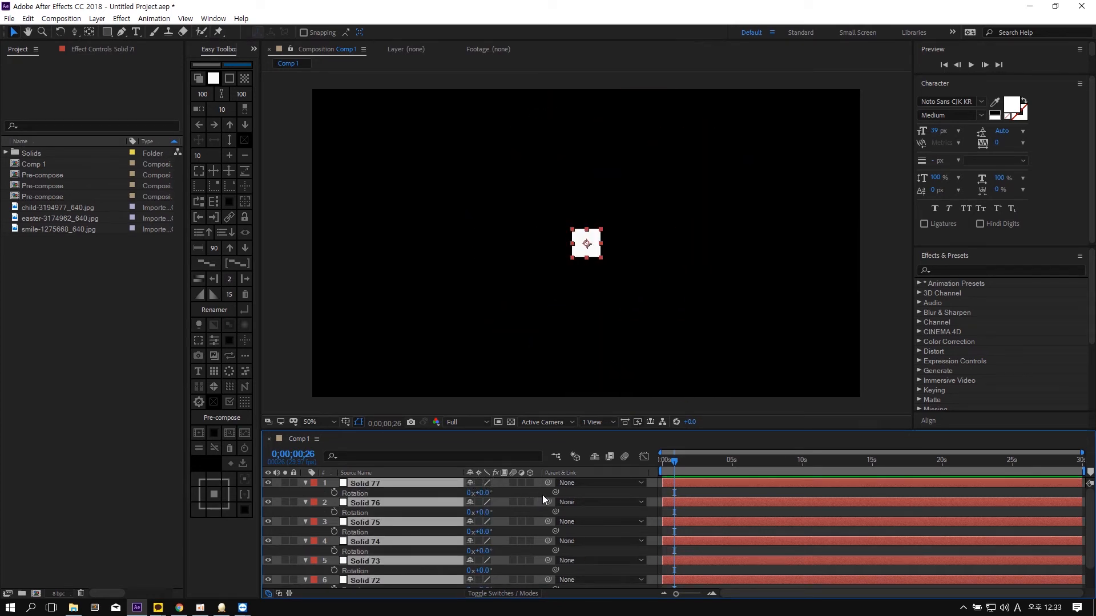
key("ctrl+z")
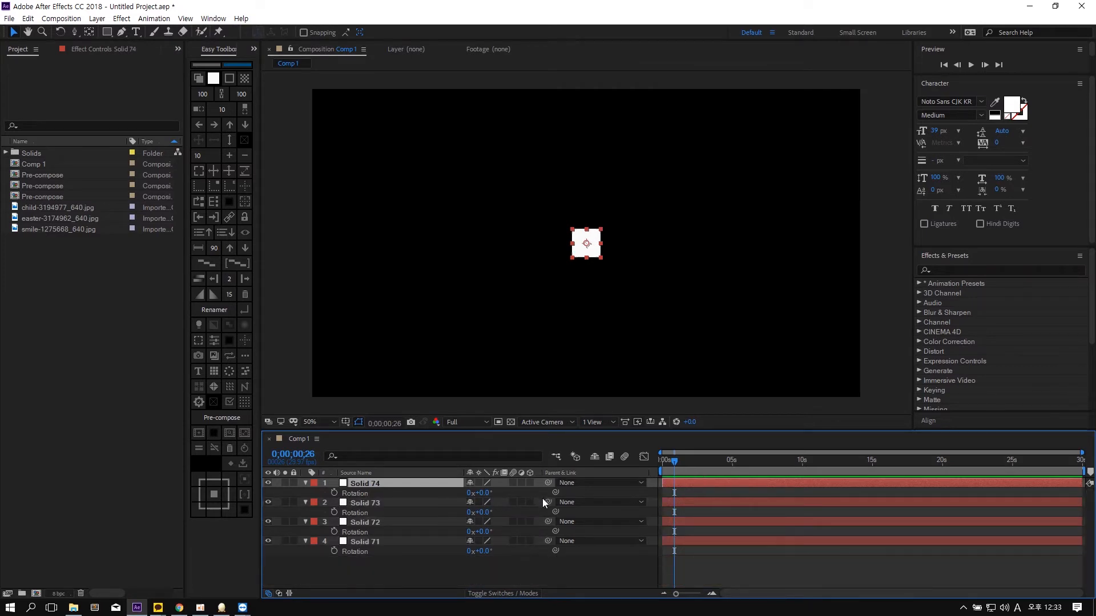
key("ctrl+shift+z")
key("ctrl+shift+z")
left_click(657, 308)
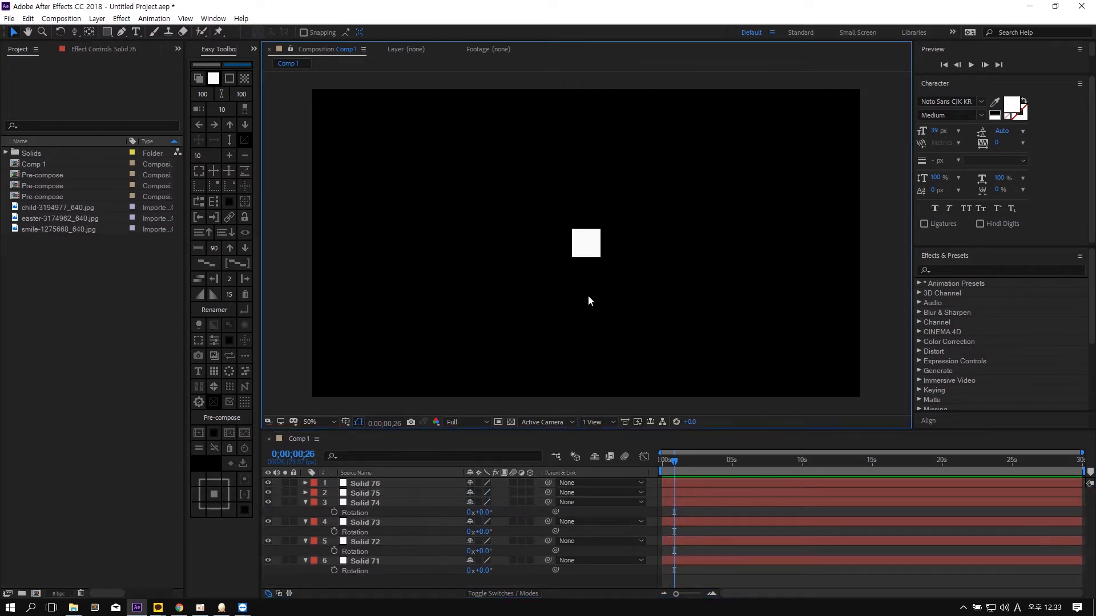
- Spread the six solids into a horizontal row with 10 px gaps and move the row to the composition's center
key("ctrl+a")
left_click(214, 125)
left_click_drag(586, 242, 515, 242)
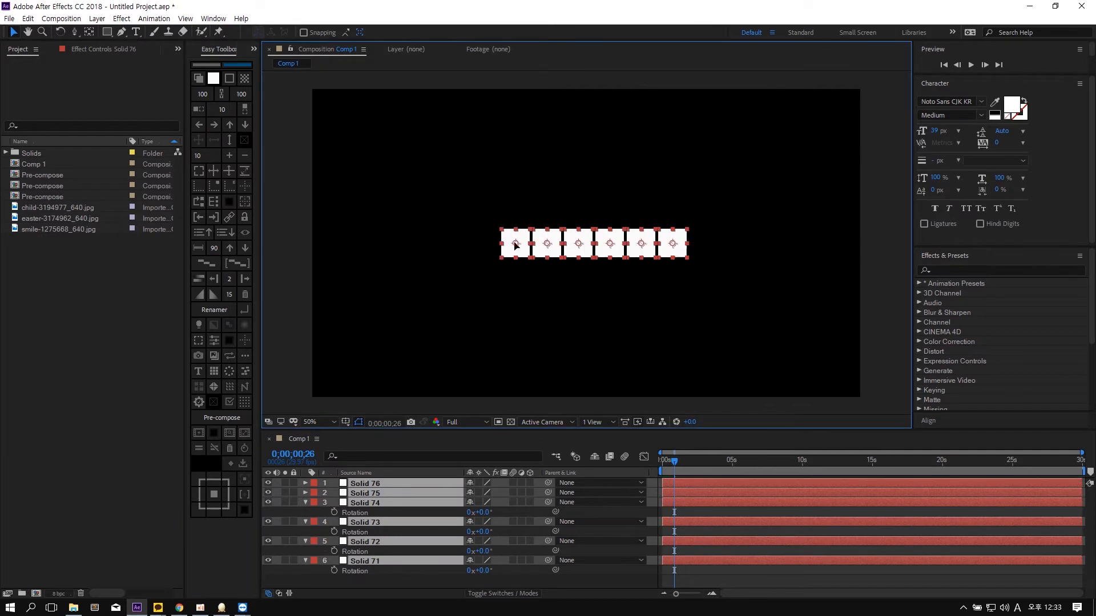
- Try chain-parenting the six solids from Solid 76 down to Solid 71 and rotating them together, and undo both
left_click(229, 217)
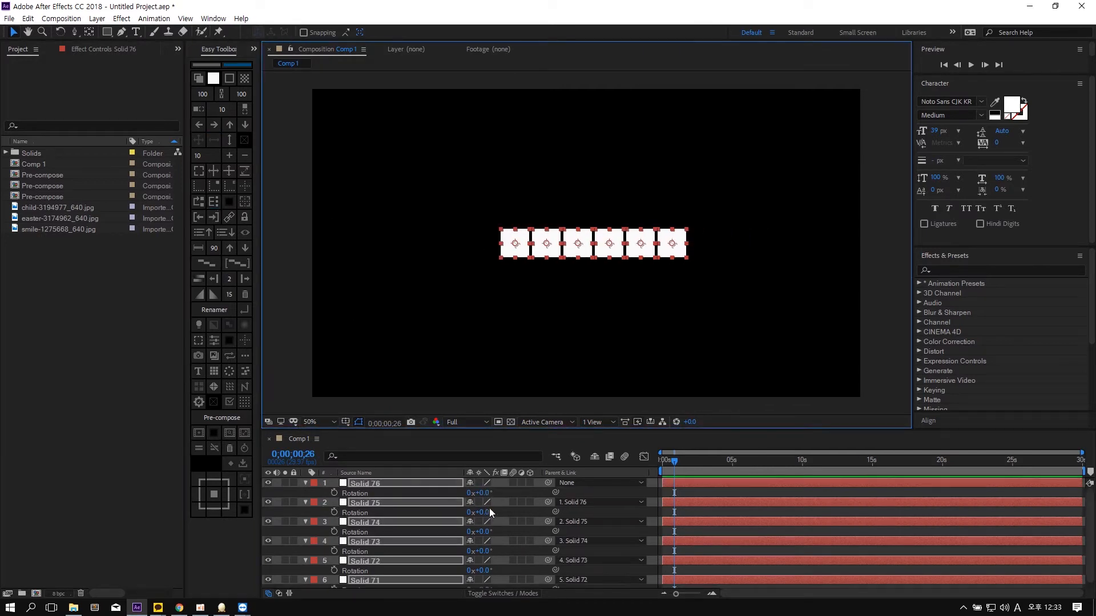
mouse_move(483, 492)
left_mouse_down()
mouse_move(456, 485)
mouse_move(502, 488)
mouse_move(464, 484)
left_mouse_up()
key("ctrl+z")
left_click(608, 340)
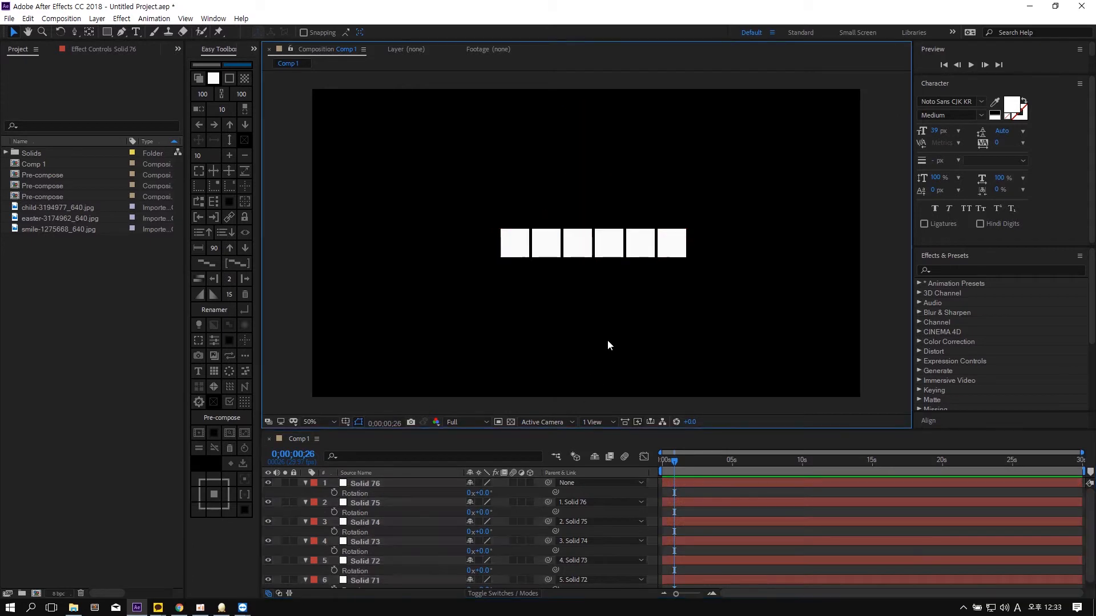
key("ctrl+a")
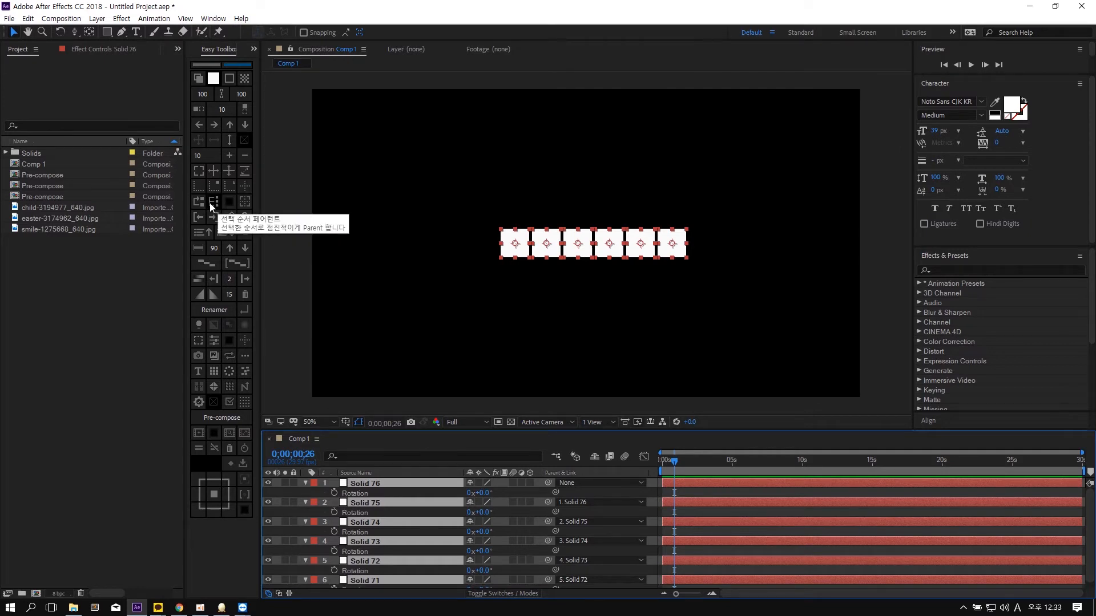
key("ctrl+z")
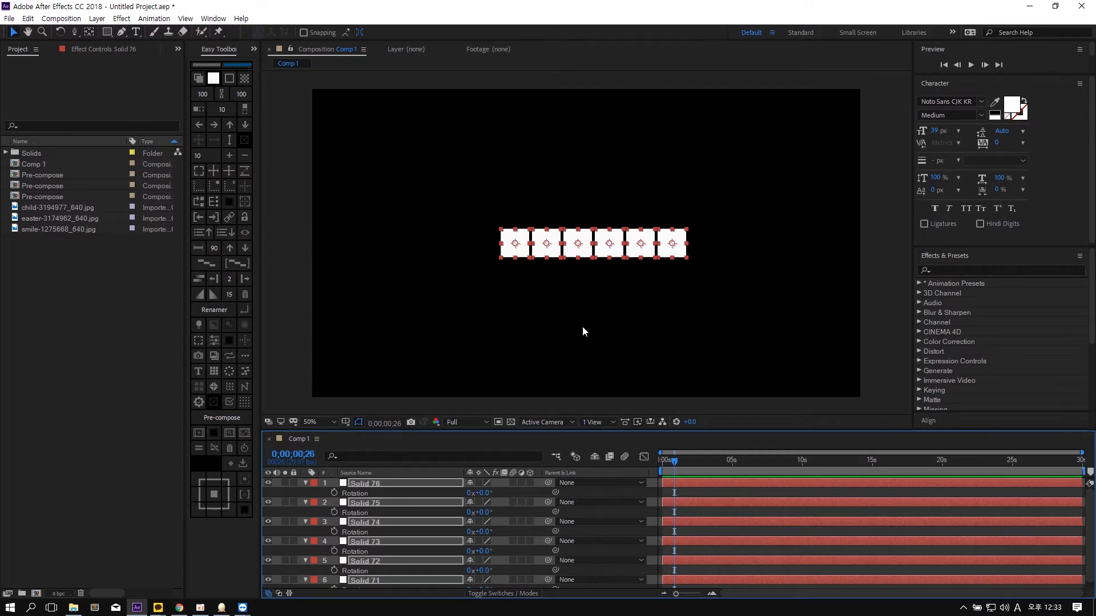
- Toggle the parenting position option, chain-parent the six solids so they stack on Solid 76, and adjust their positions together
left_click(225, 206)
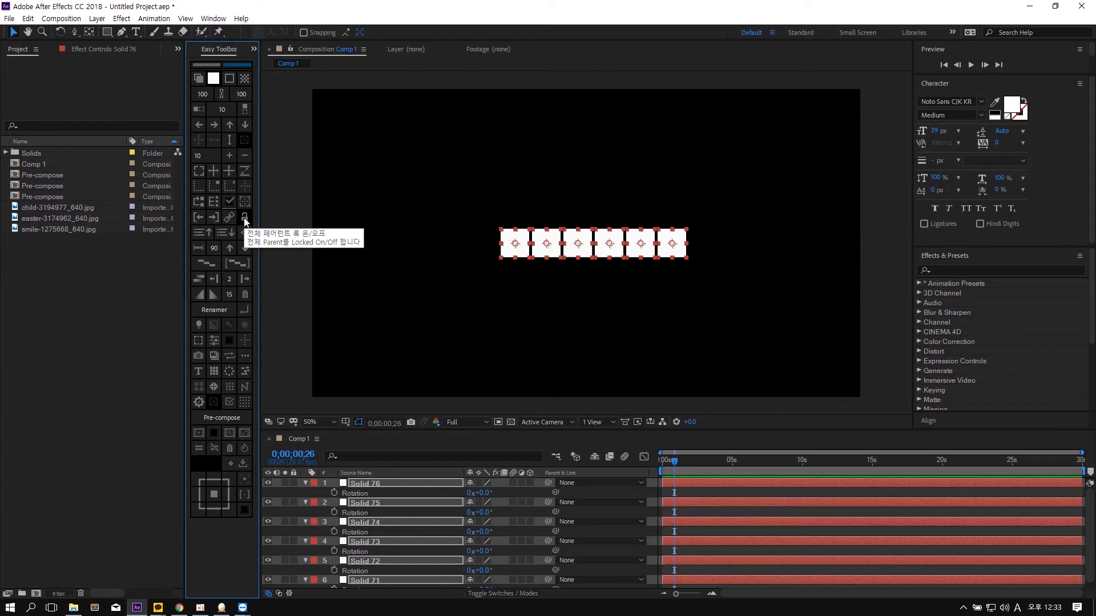
left_click(213, 201)
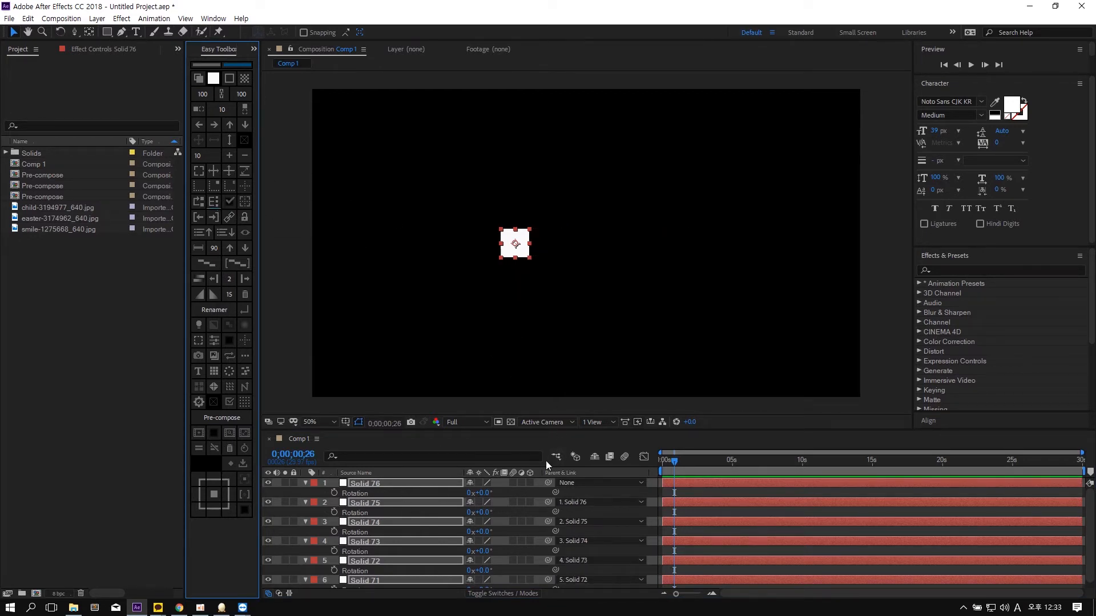
key("p")
left_click_drag(482, 492, 427, 483)
key("r")
key("p")
left_click(597, 308)
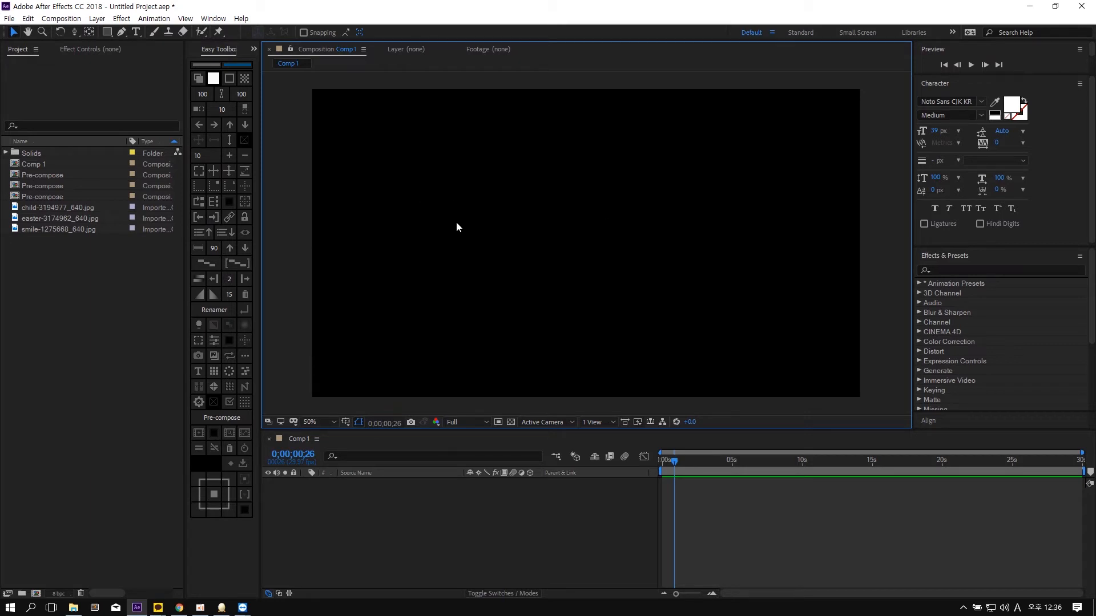
- Create seven white 100 × 100 solids and spread them into a horizontal row with 10 px gaps around the composition's center
left_click(198, 80)
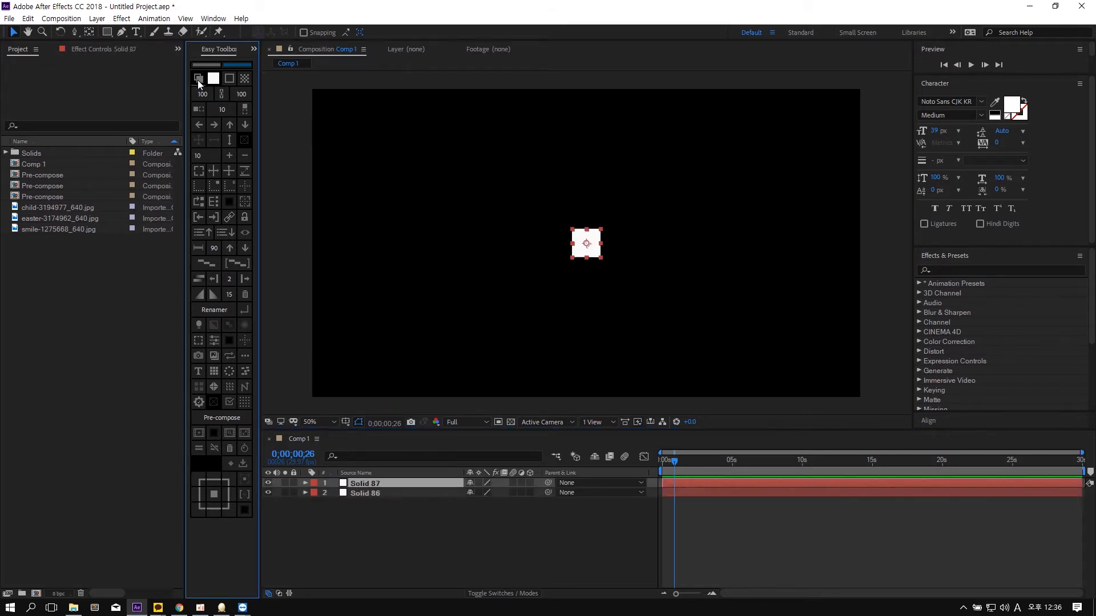
left_click(214, 125)
left_click_drag(586, 246, 498, 246)
left_click(435, 560)
- Chain-parent all seven solids from Solid 92 down to Solid 86
key("ctrl+a")
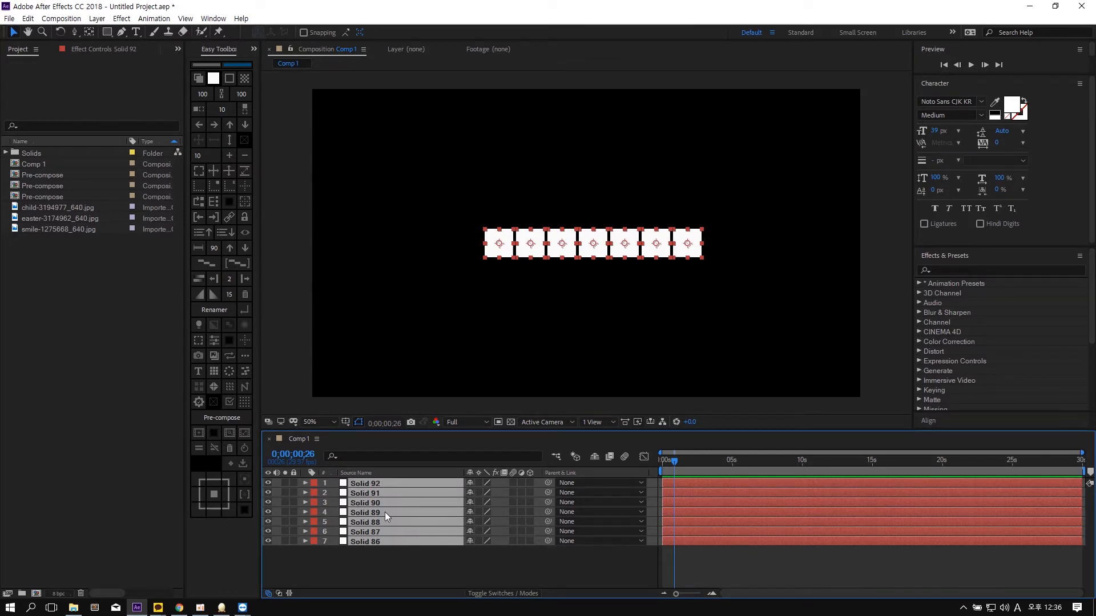
left_click(215, 202)
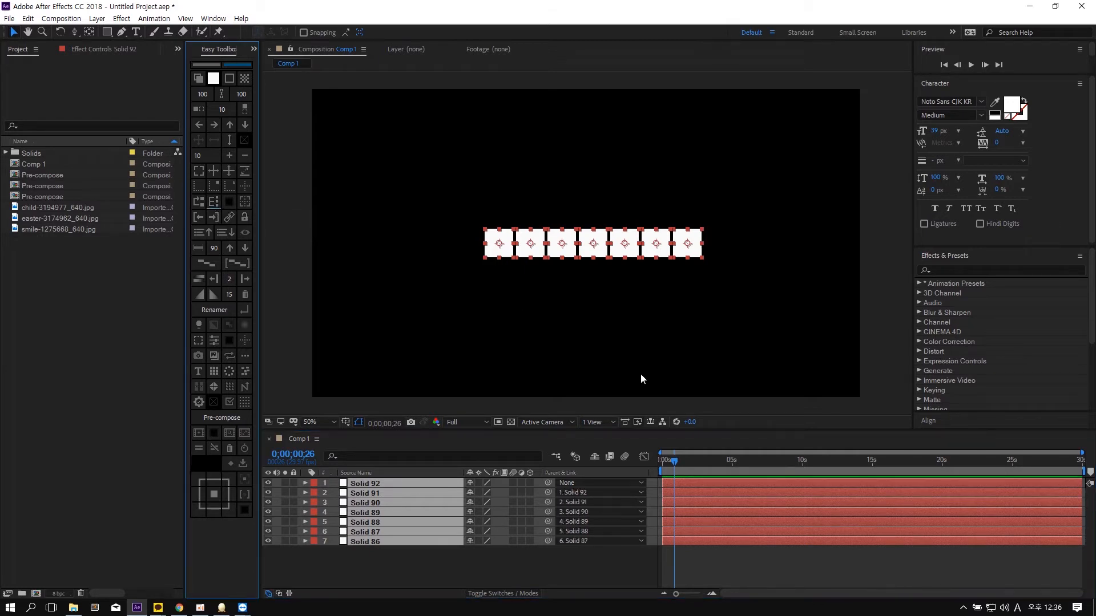
- Try rotating all seven chained solids together twice, the second time to 33°, and undo each rotation
middle_click(486, 535)
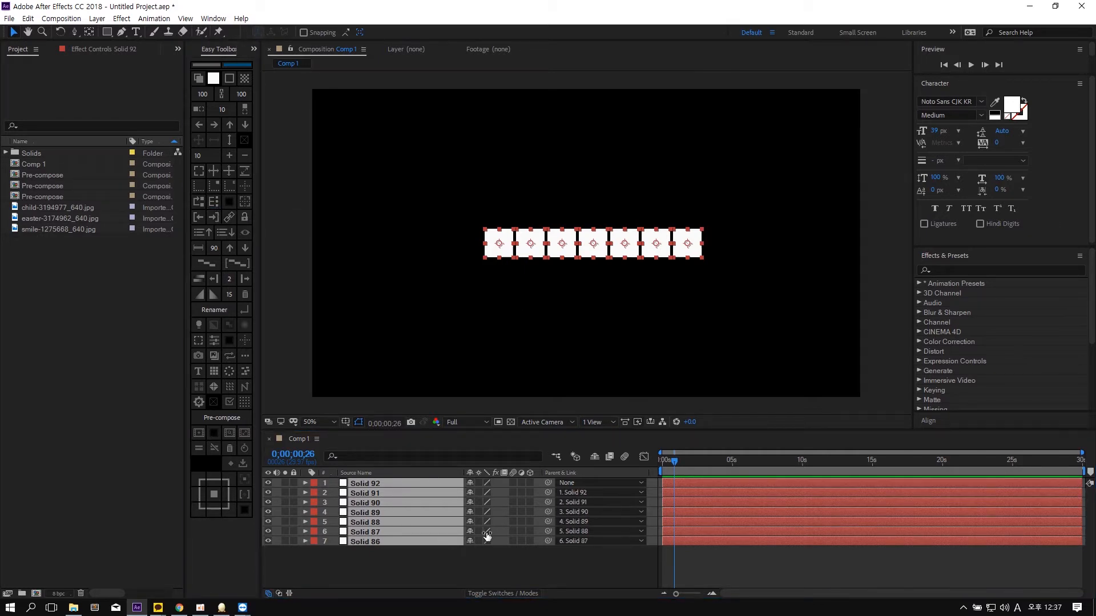
key("r")
left_click_drag(484, 493, 500, 492)
key("ctrl+z")
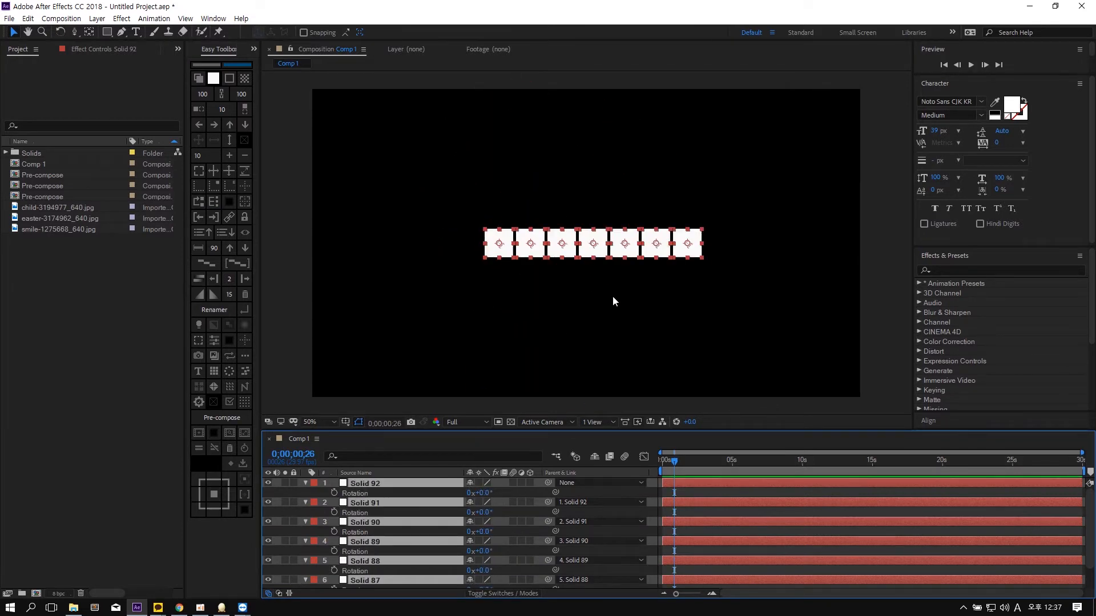
left_click(612, 297)
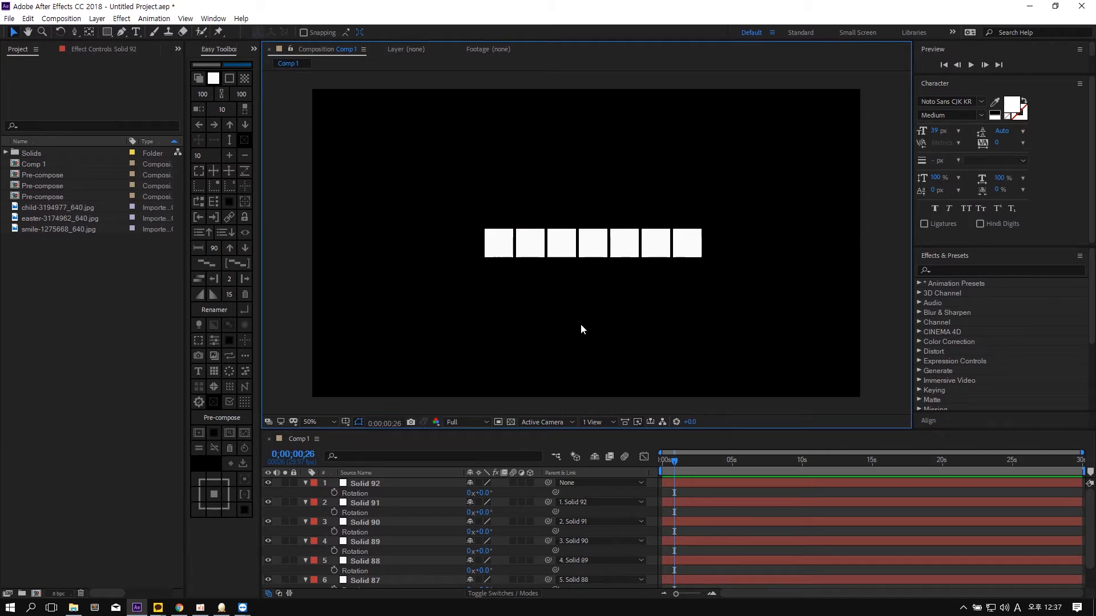
key("r")
key("ctrl+a")
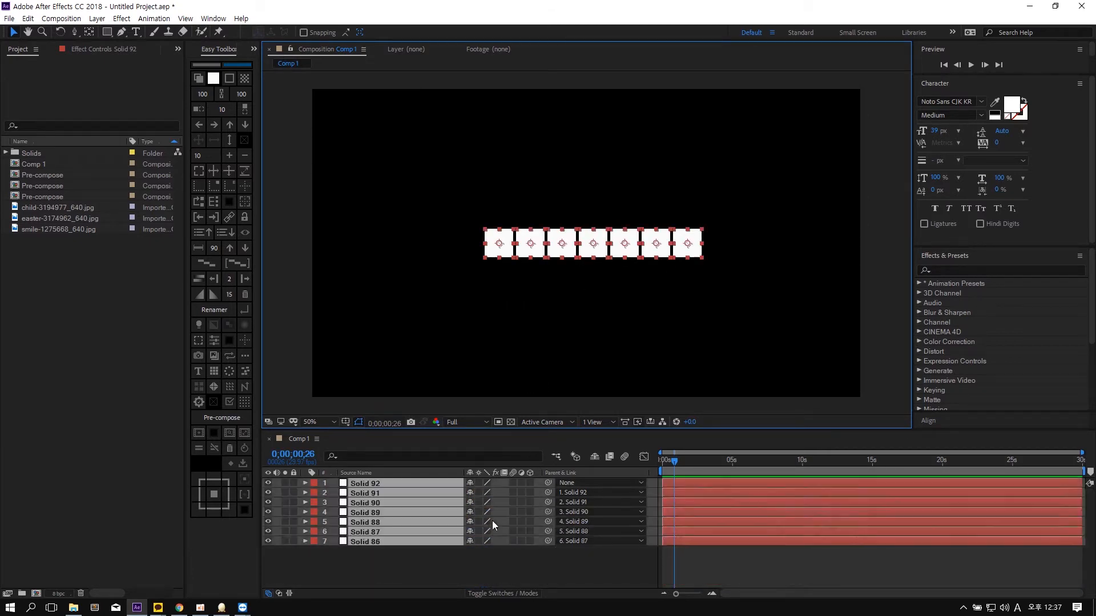
key("r")
mouse_move(479, 493)
left_mouse_down()
mouse_move(450, 493)
mouse_move(496, 493)
left_mouse_up()
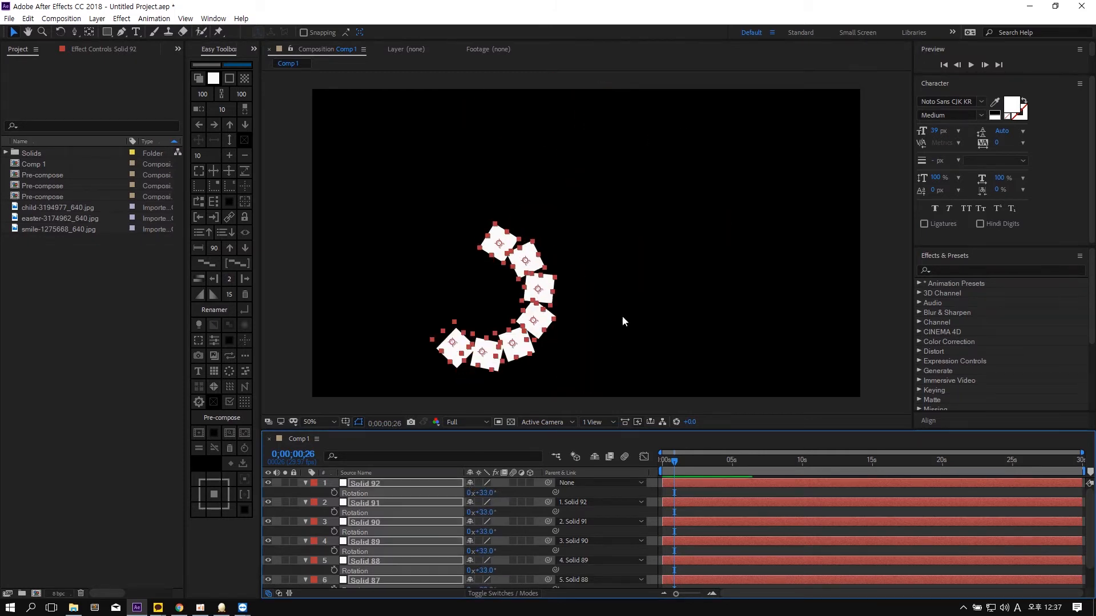
key("ctrl+z")
left_click(641, 304)
- Try moving the middle solid of the row upward and rotating all seven solids together, and undo both
left_click(594, 250)
left_click_drag(594, 258, 594, 235)
key("ctrl+a")
mouse_move(482, 492)
left_mouse_down()
mouse_move(469, 492)
mouse_move(485, 492)
left_mouse_up()
key("ctrl+z")
key("ctrl+z")
left_click(683, 326)
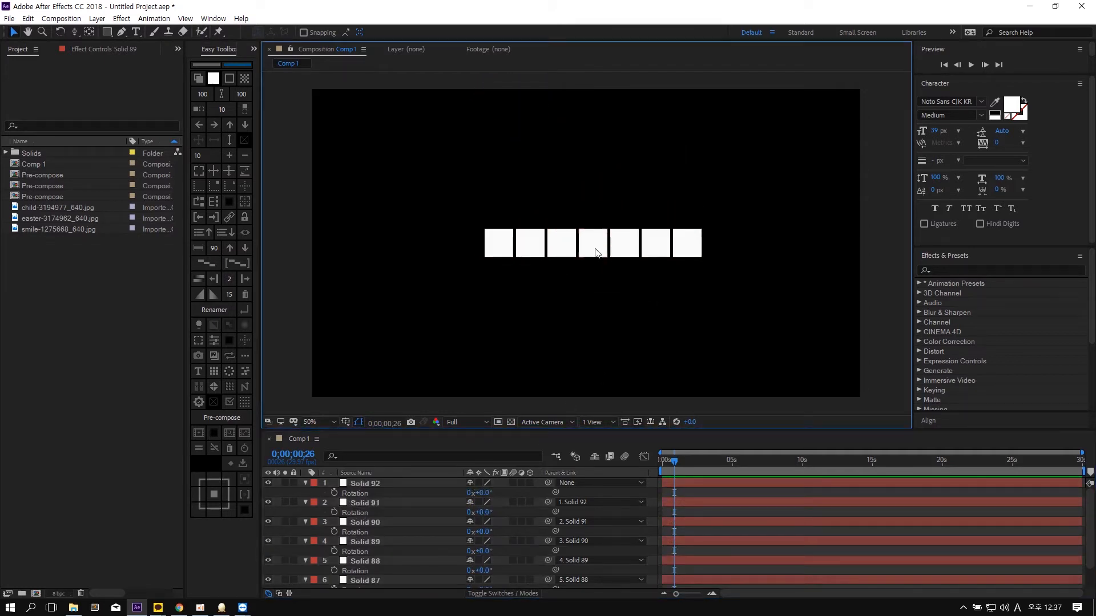
- Select solids of the chain one by one, try moving Solid 89 with its children above the row, and undo the move
left_click(595, 247)
left_click(623, 245)
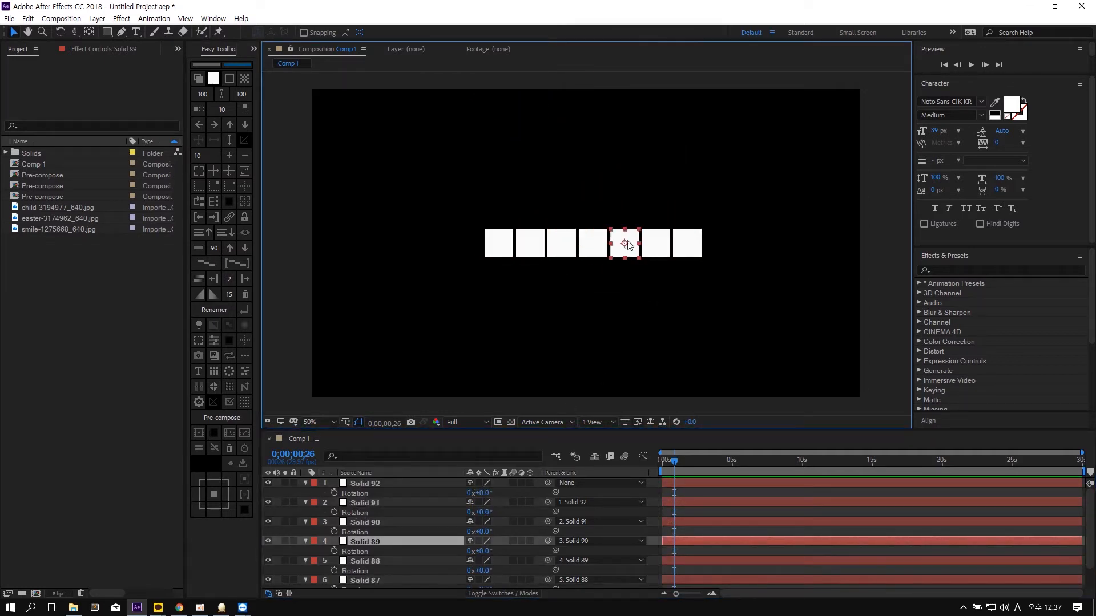
left_click(655, 245)
left_click(684, 246)
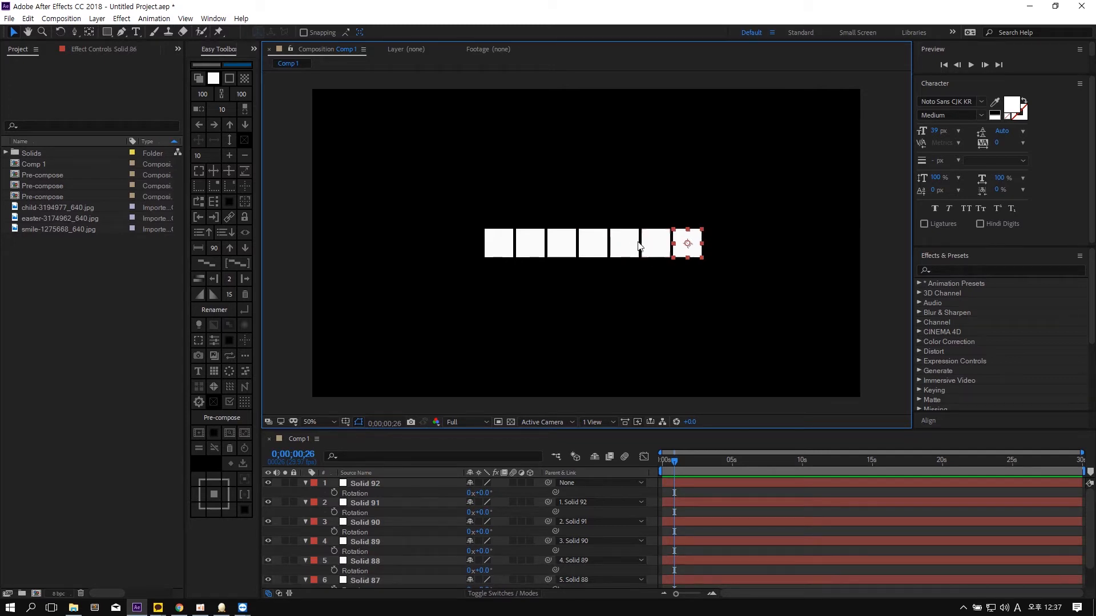
left_click(591, 246)
left_click_drag(595, 243, 594, 212)
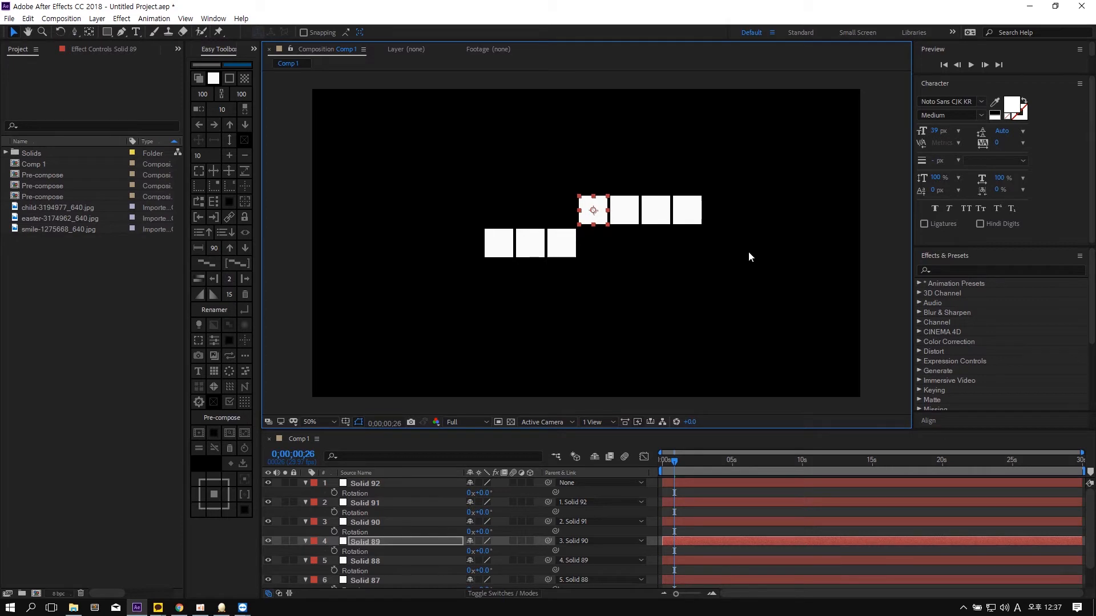
left_click_drag(748, 254, 623, 242)
key("ctrl+z")
key("ctrl+z")
key("ctrl+z")
key("ctrl+z")
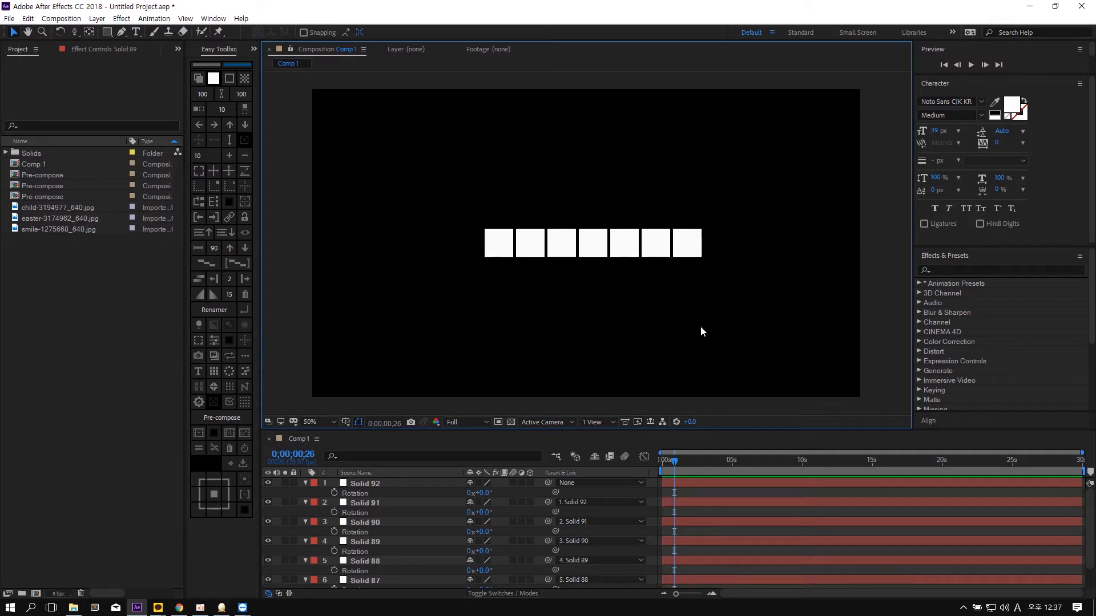
- Save the current parent links of the solids, overwriting the previously saved parent record
scroll(573, 501, "down", 1)
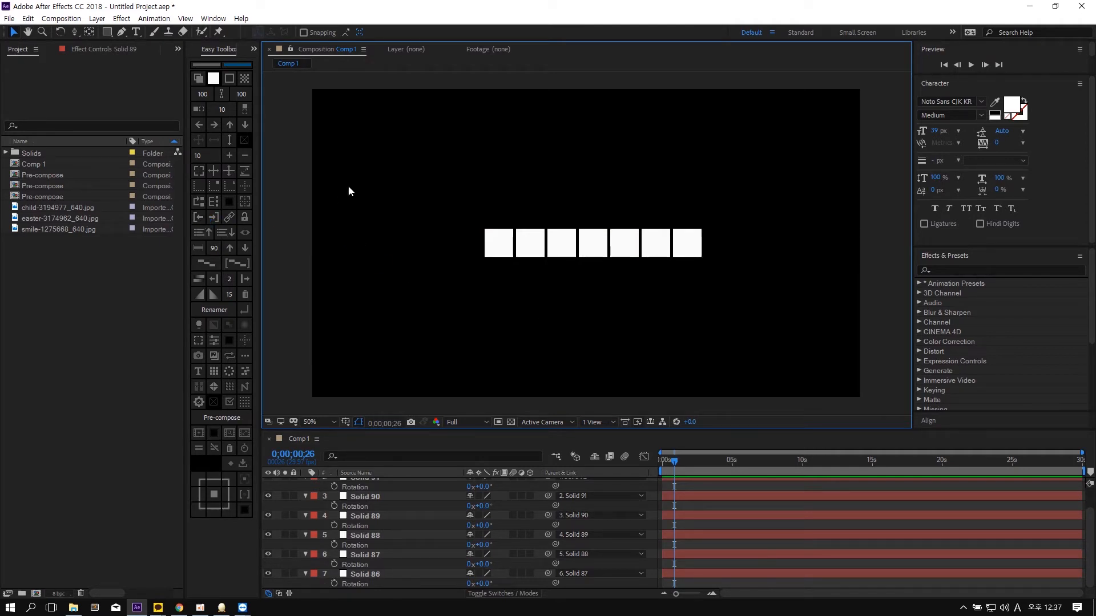
left_click(199, 218)
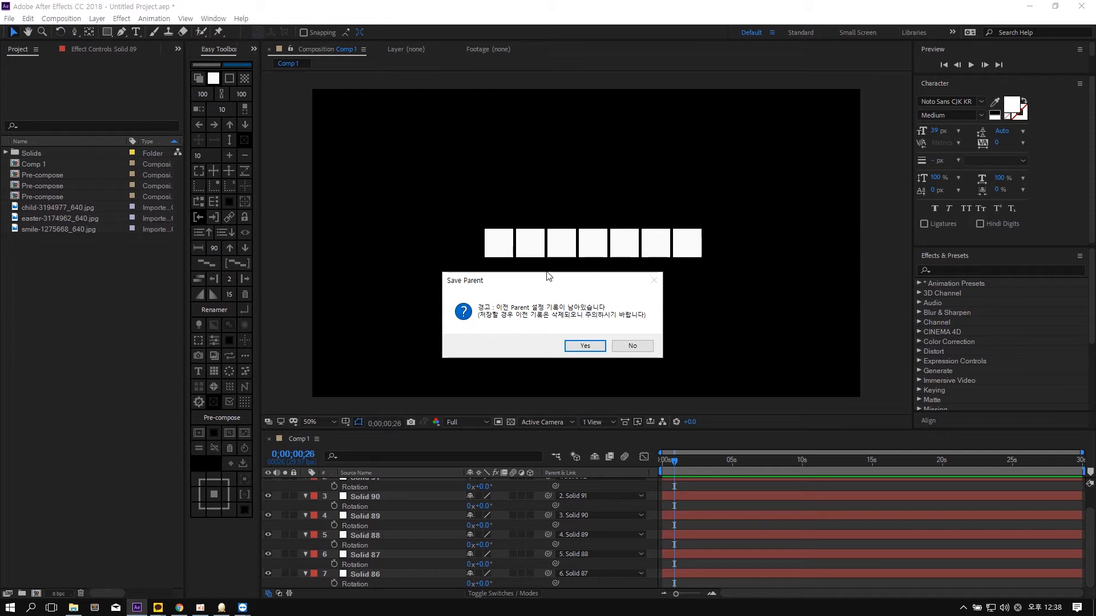
left_click(585, 347)
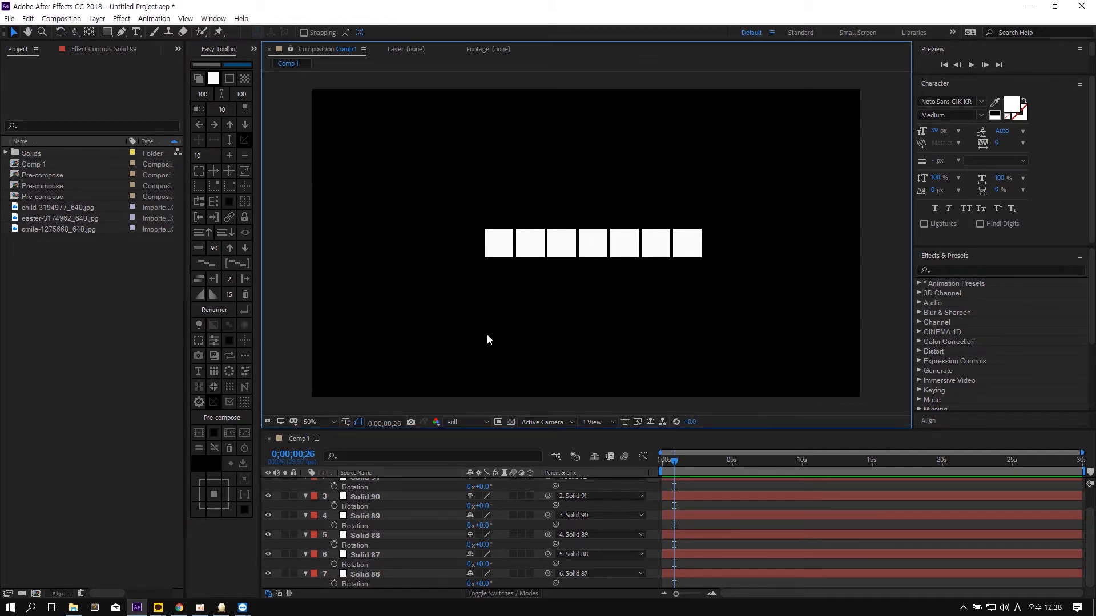
- Rotate all seven chained solids together to -11° so that the row curves upward, and clear the selection
key("ctrl+a")
left_click(593, 494)
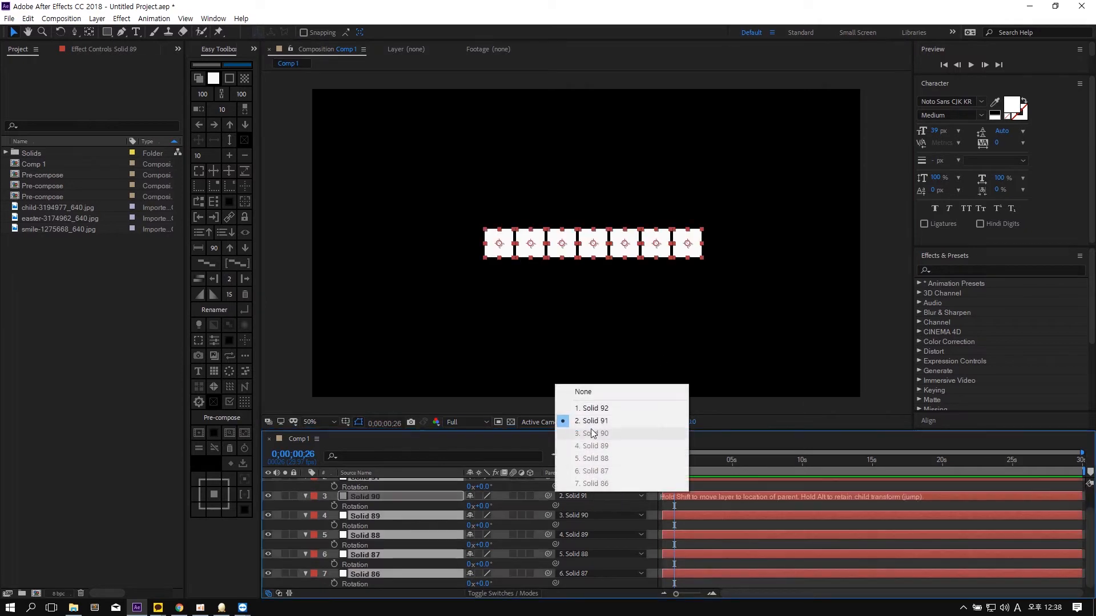
left_click(480, 485)
mouse_move(479, 484)
left_mouse_down()
mouse_move(455, 484)
mouse_move(473, 483)
left_mouse_up()
left_click(678, 412)
left_click(594, 495)
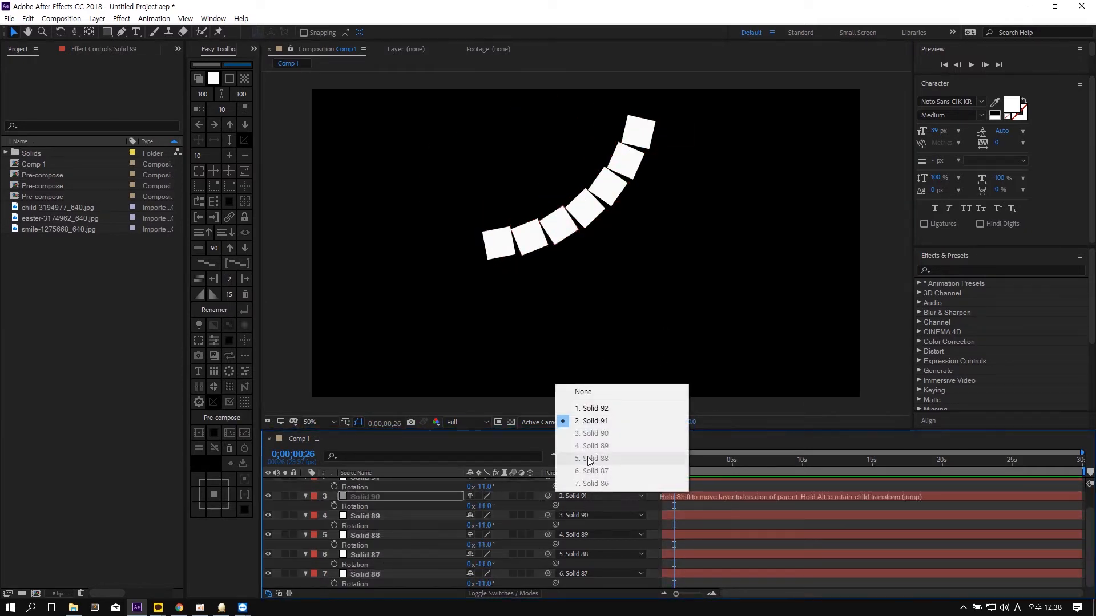
left_click(525, 483)
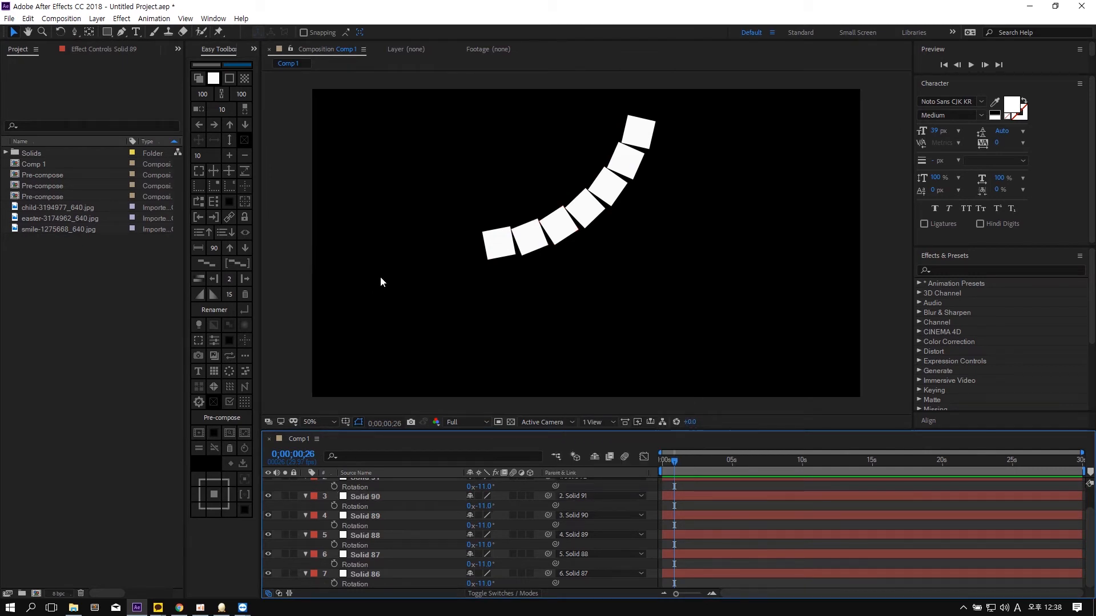
left_click(313, 249)
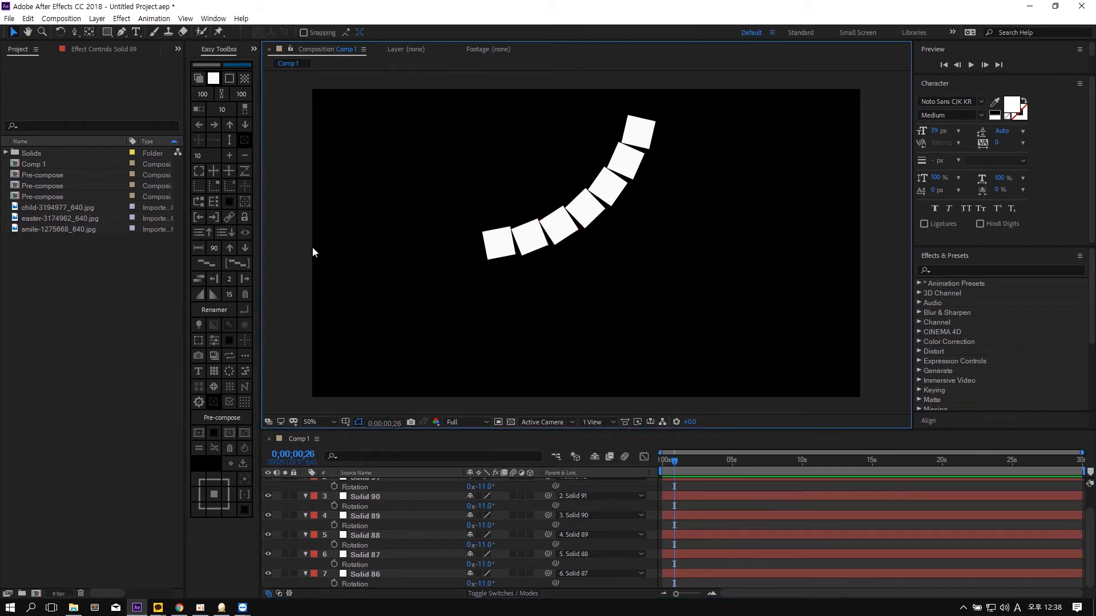
- Remove the parent links from all seven solids and move Solid 89 and Solid 87 individually out of the curve
left_click(225, 218)
scroll(546, 481, "up", 2)
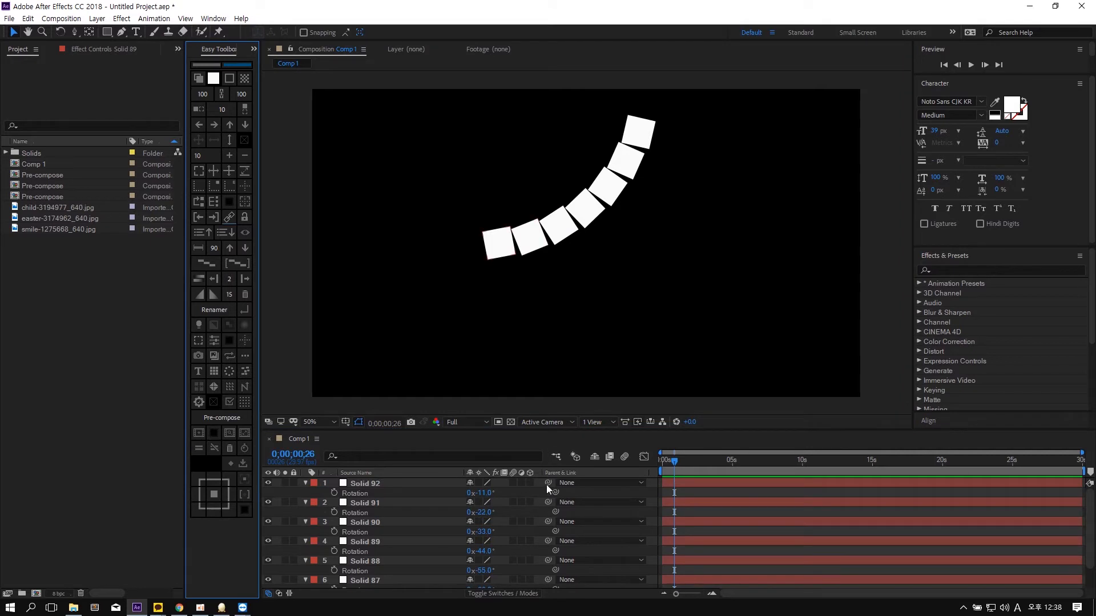
left_click(571, 204)
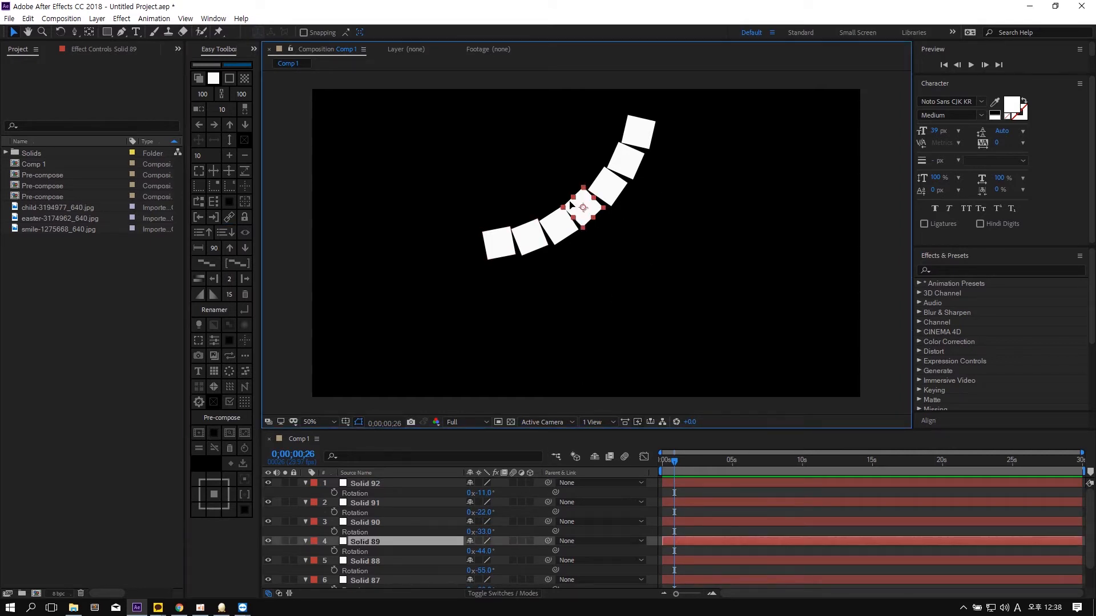
left_click_drag(570, 203, 550, 180)
left_click_drag(636, 172, 662, 185)
left_click(712, 241)
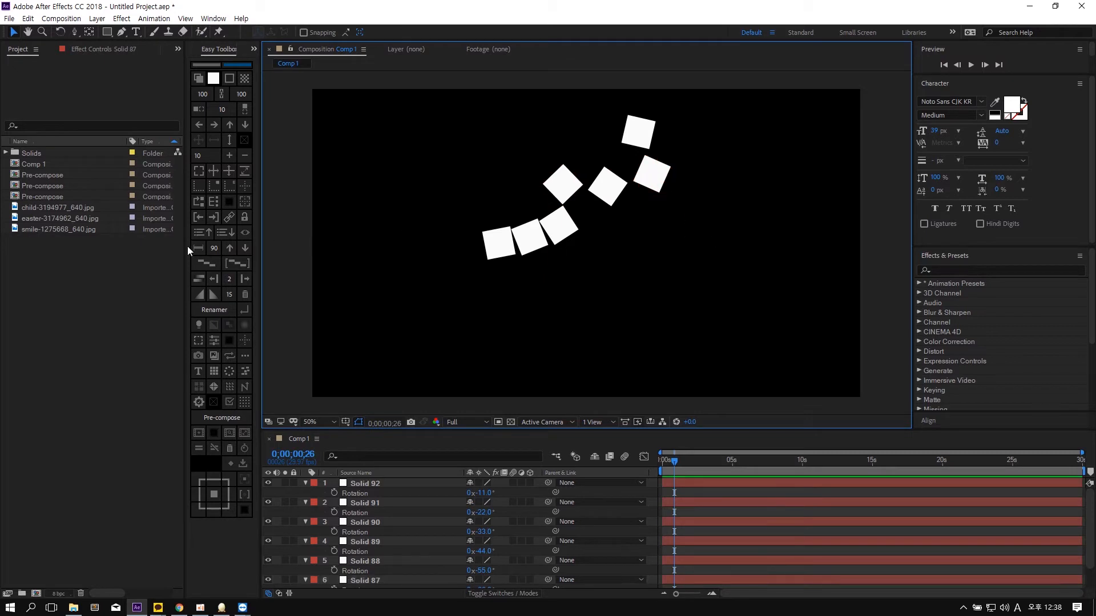
- Restore the saved parent links on all seven solids
left_click(214, 217)
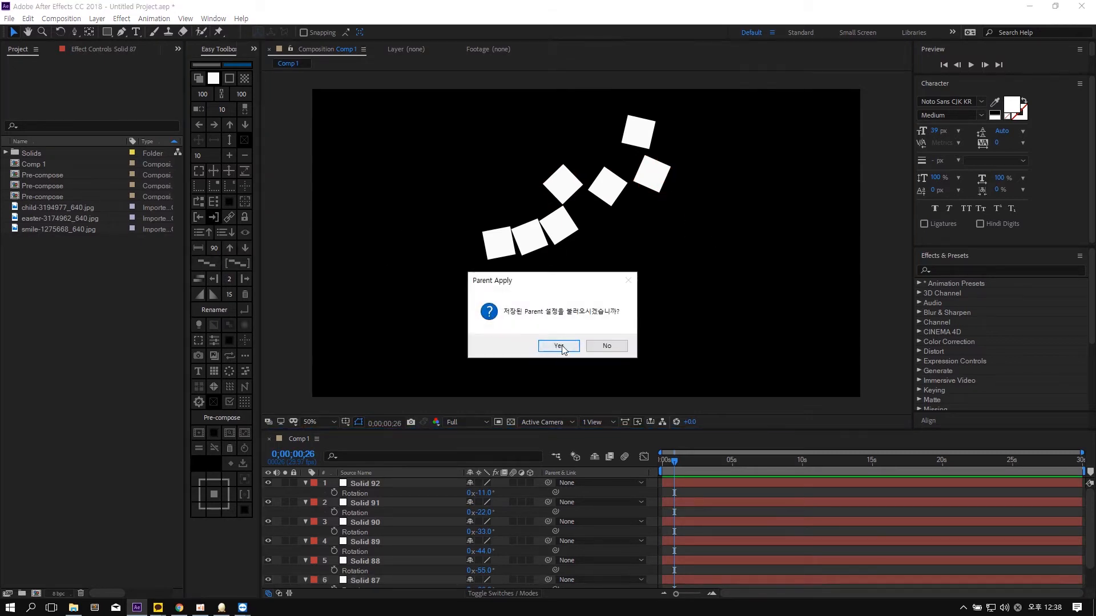
left_click(562, 345)
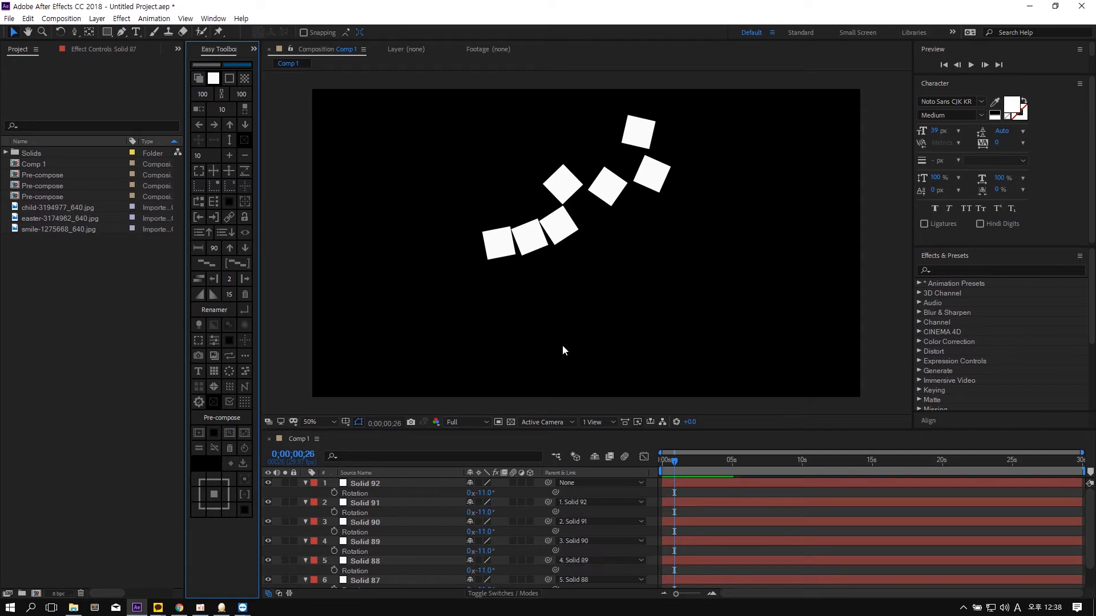
left_click(584, 395)
- Try rotating all seven relinked solids together, and undo the rotation
key("ctrl+a")
left_click_drag(485, 493, 552, 424)
left_click(573, 291)
key("ctrl+z")
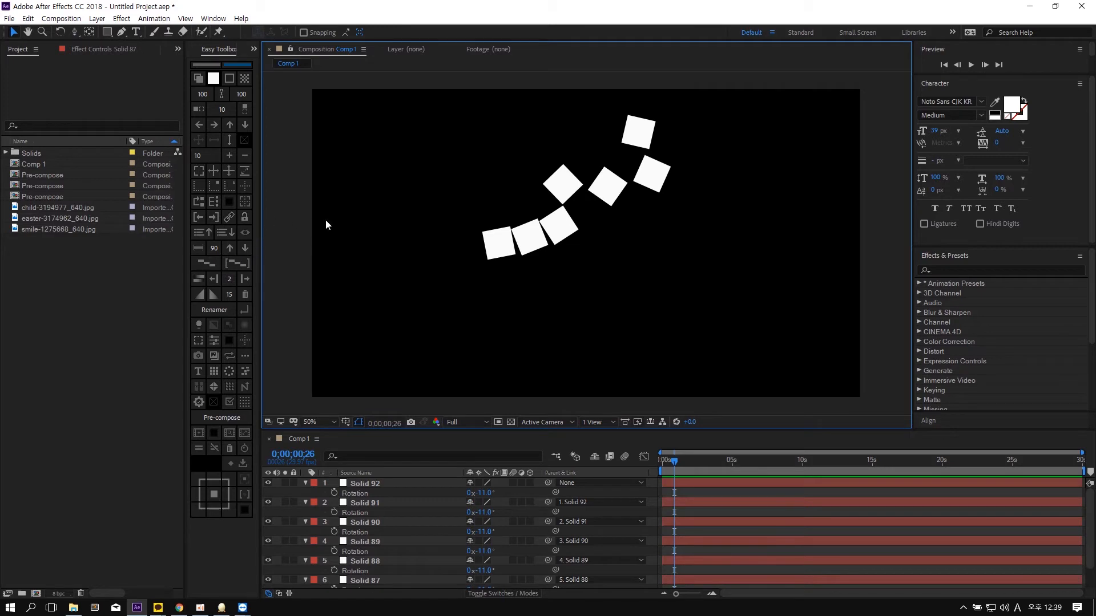
- Toggle the lock on all parented solids on and off several times, leaving Solid 91 and the solids below it locked
left_click(408, 502)
left_click(357, 255)
left_click(246, 217)
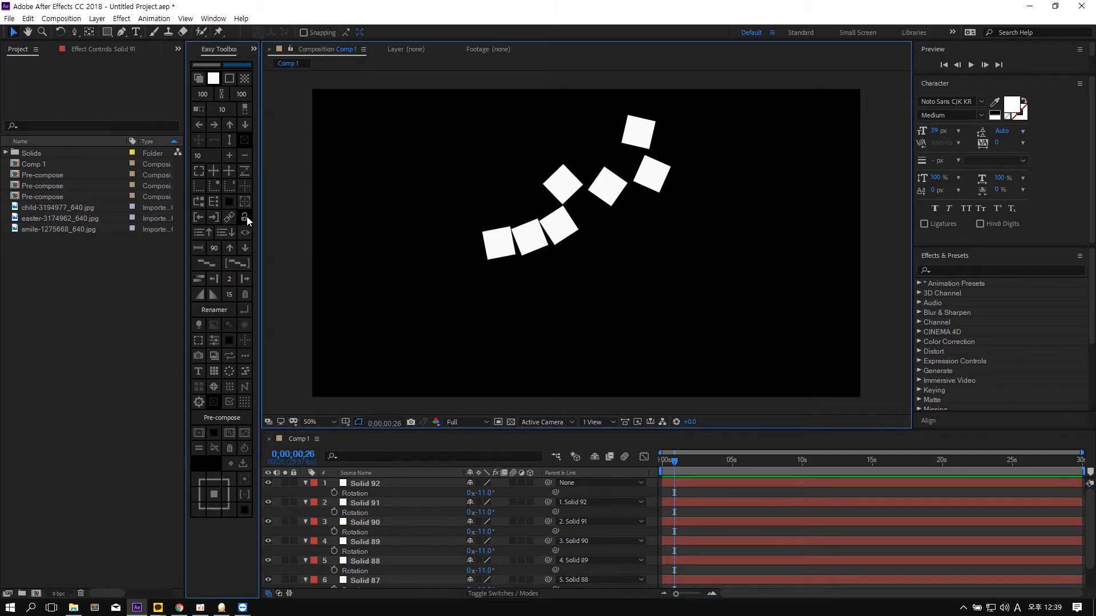
left_click(246, 217)
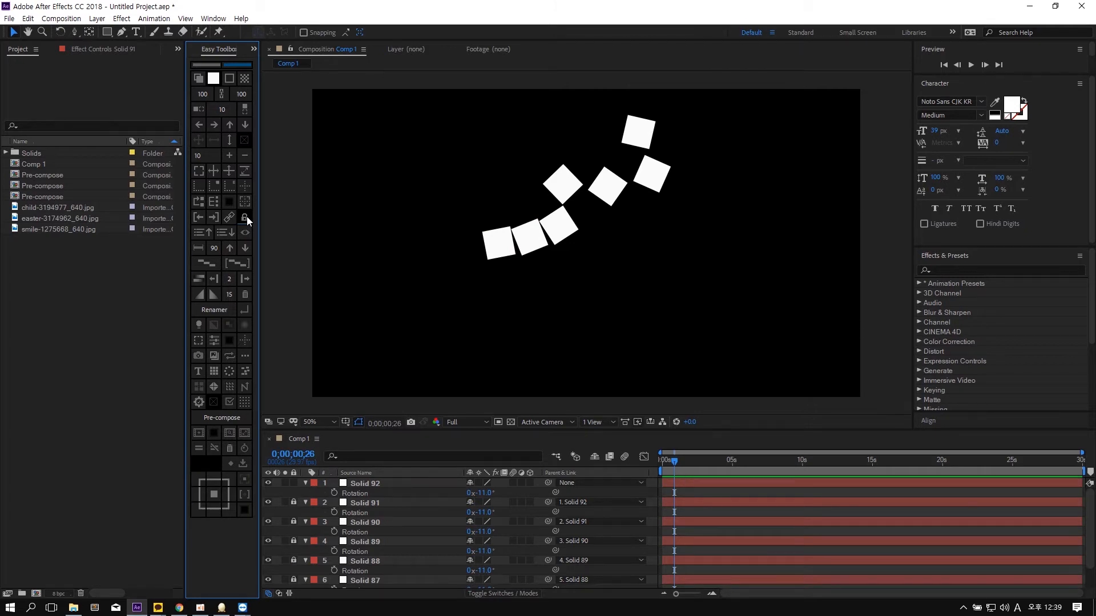
left_click(246, 216)
left_click(246, 217)
left_click(246, 216)
left_click(246, 217)
- Try moving the unlocked parent Solid 92 together with its locked children, undo the move, and clear the selection
left_click(394, 482)
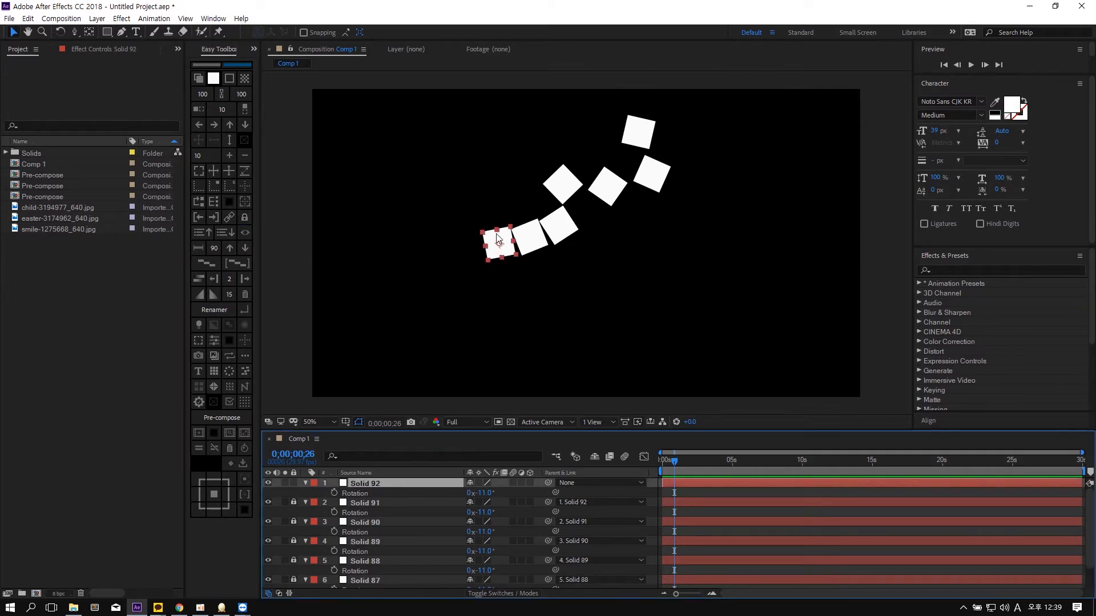
left_click_drag(496, 233, 546, 275)
key("ctrl+z")
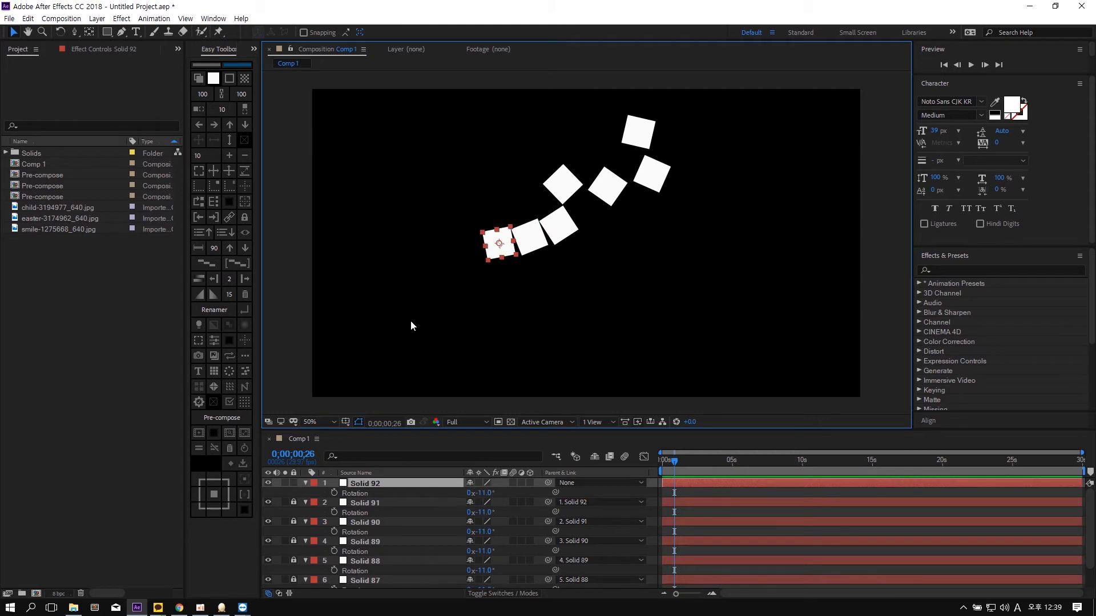
left_click(355, 296)
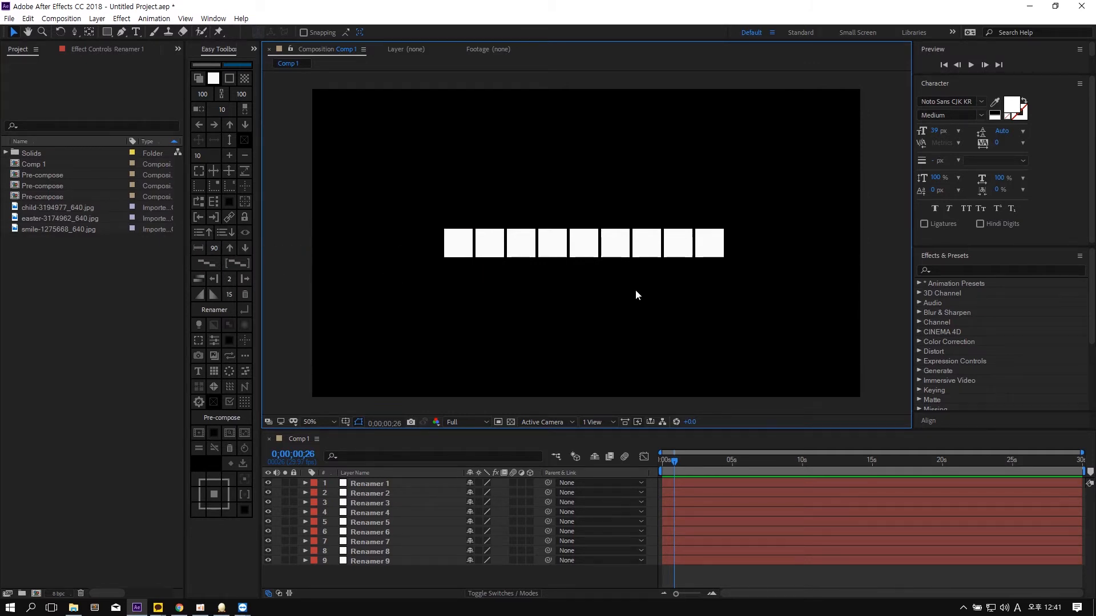
- Delete the solids Renamer 1 to Renamer 5 from the row and select the remaining four
left_click_drag(646, 258, 707, 247)
key("Delete")
left_click_drag(605, 265, 446, 230)
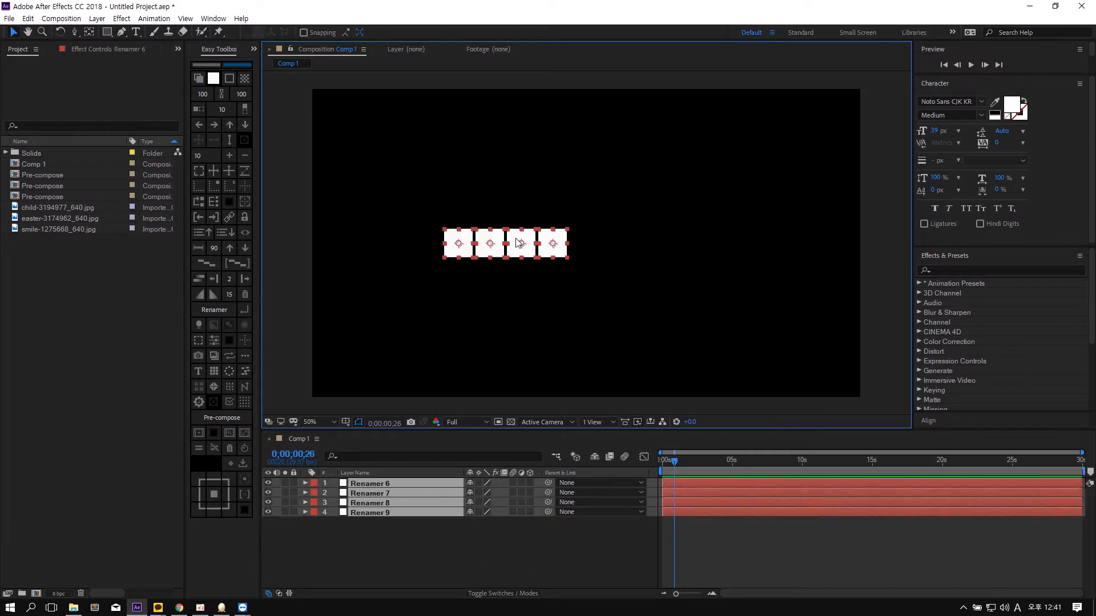
- Move the four selected solids horizontally to the centre of the composition and select Renamer 9 alone
left_click_drag(531, 238, 609, 242)
scroll(609, 268, "up", 1)
left_click(607, 280)
left_click(500, 266)
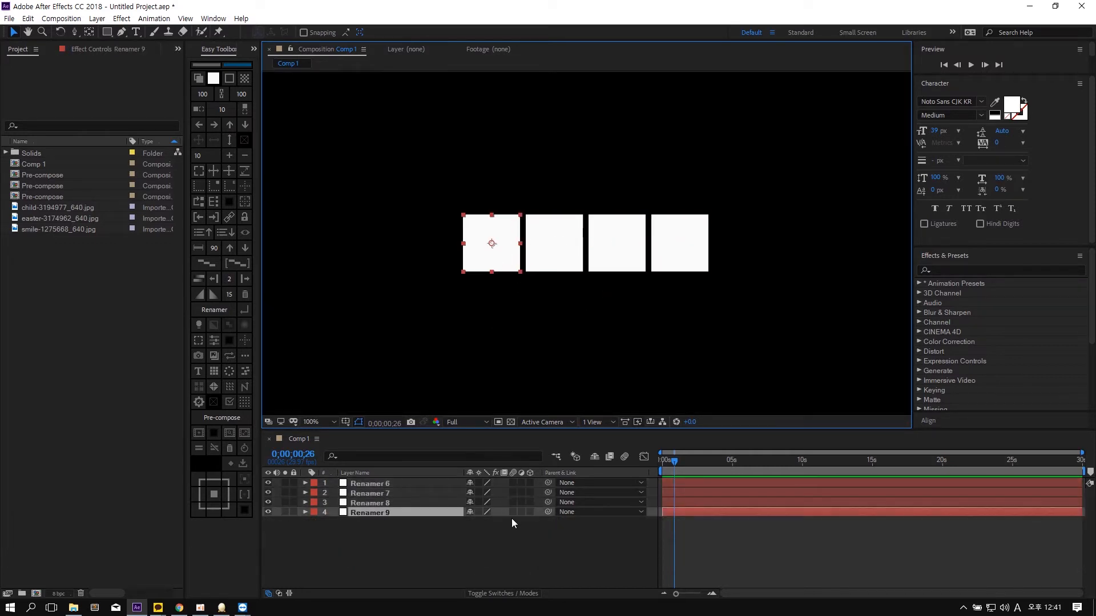
- Parent Renamer 9 to Renamer 8, Renamer 7 to Renamer 6, and Renamer 6 to Renamer 9
left_click_drag(546, 512, 402, 502)
left_click(399, 502)
left_click(405, 511)
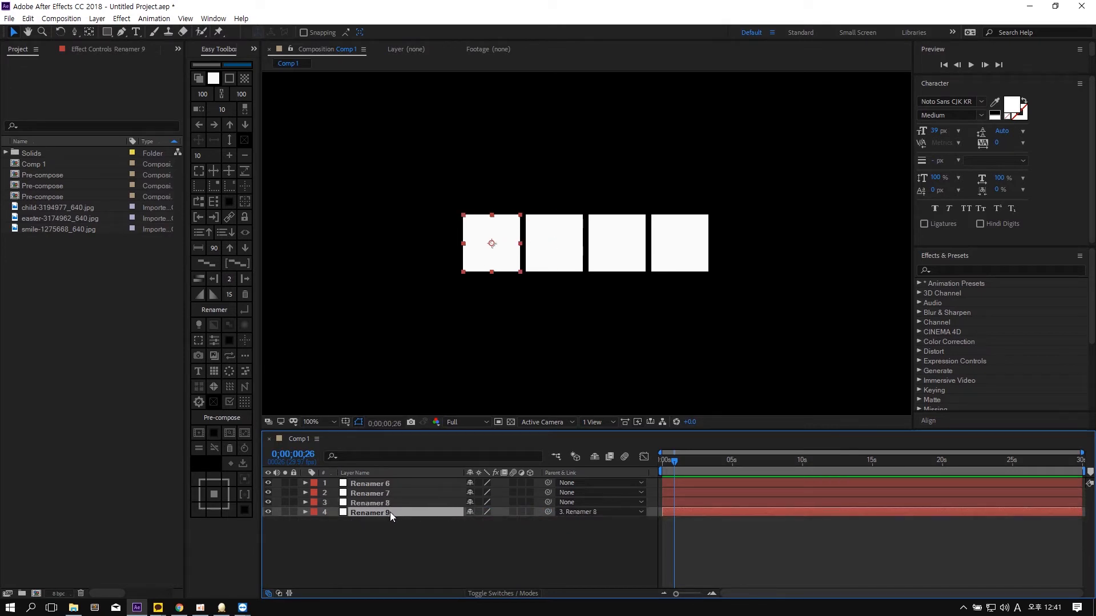
left_click(333, 502)
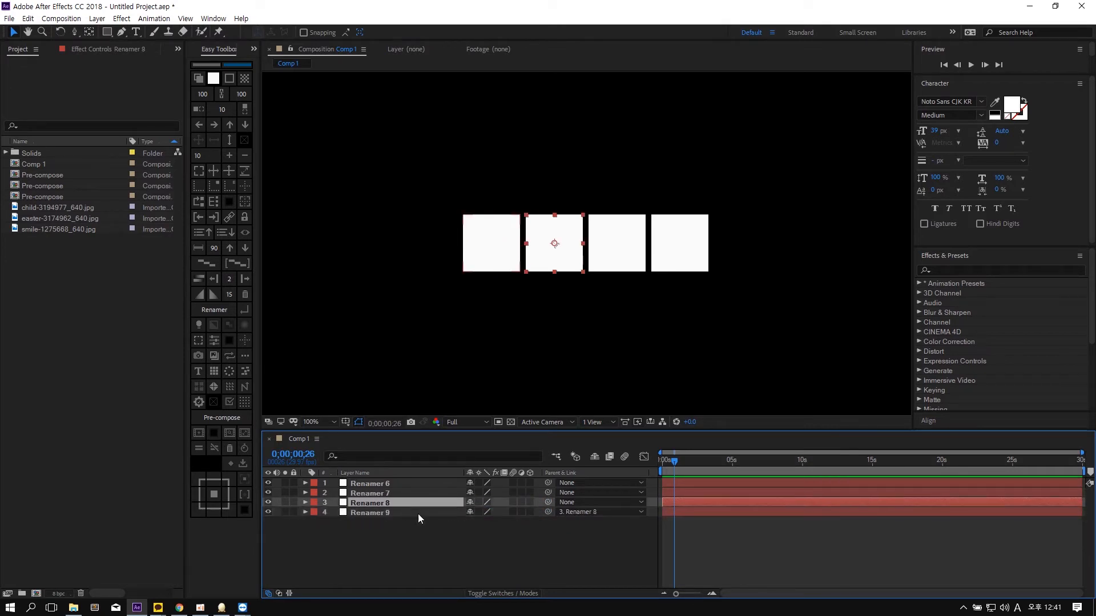
left_click(391, 492)
left_click_drag(548, 492, 395, 485)
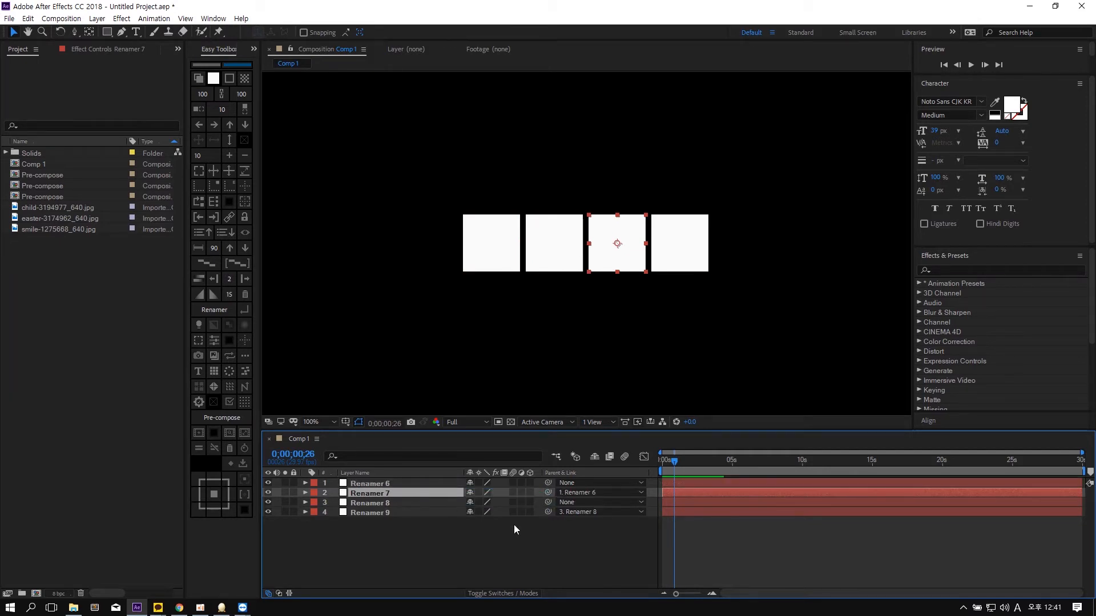
left_click(539, 537)
left_click_drag(547, 483, 392, 514)
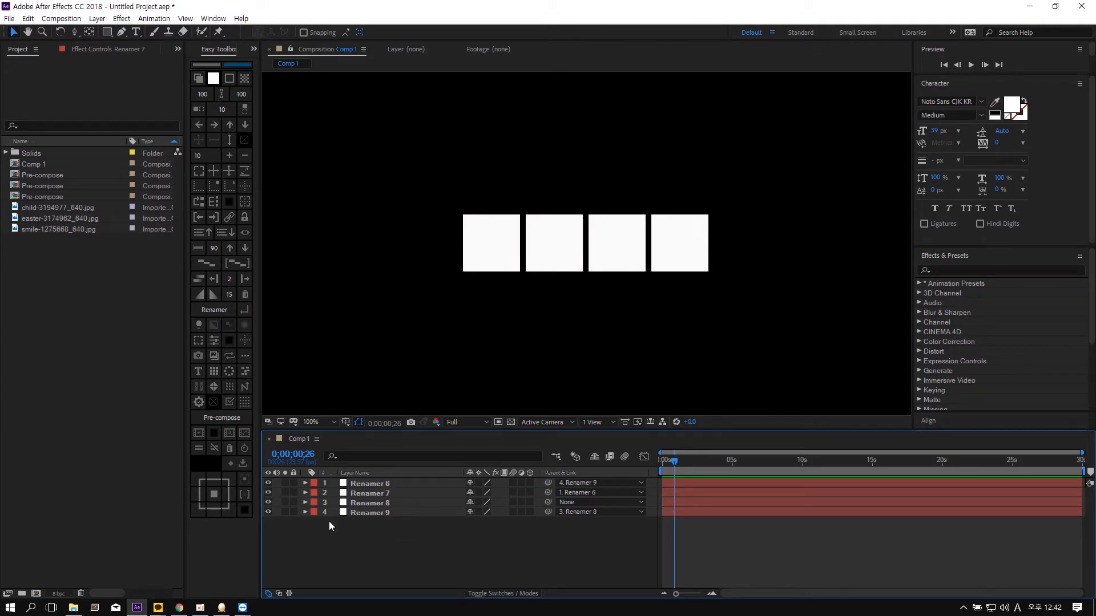
- Trace the parent chain by selecting the Renamer layers one after another in the timeline
left_click(371, 515)
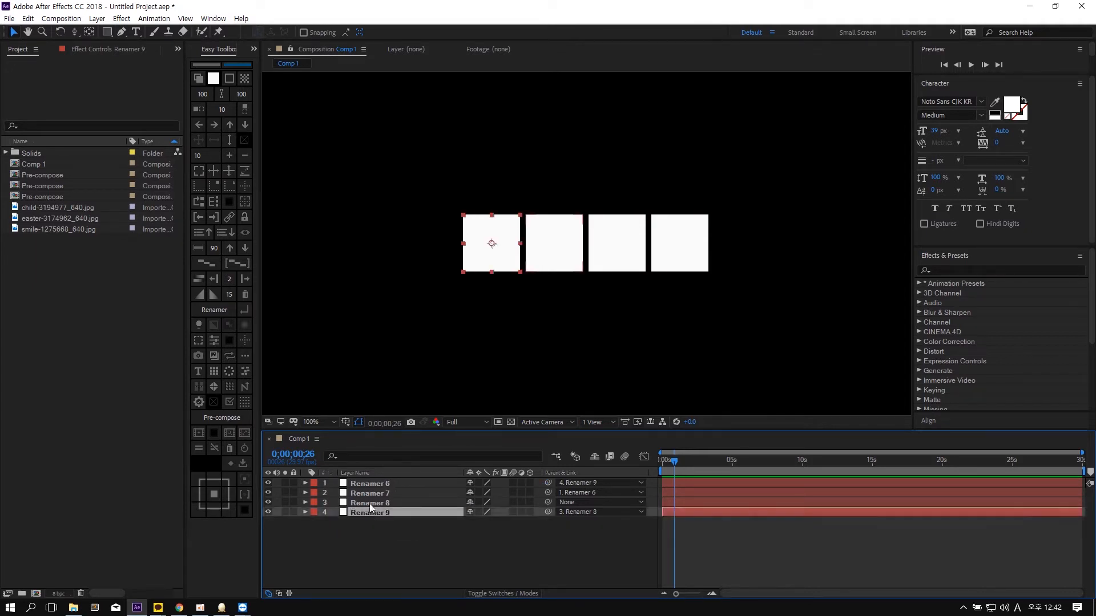
left_click(366, 504, "shift")
left_click(381, 519)
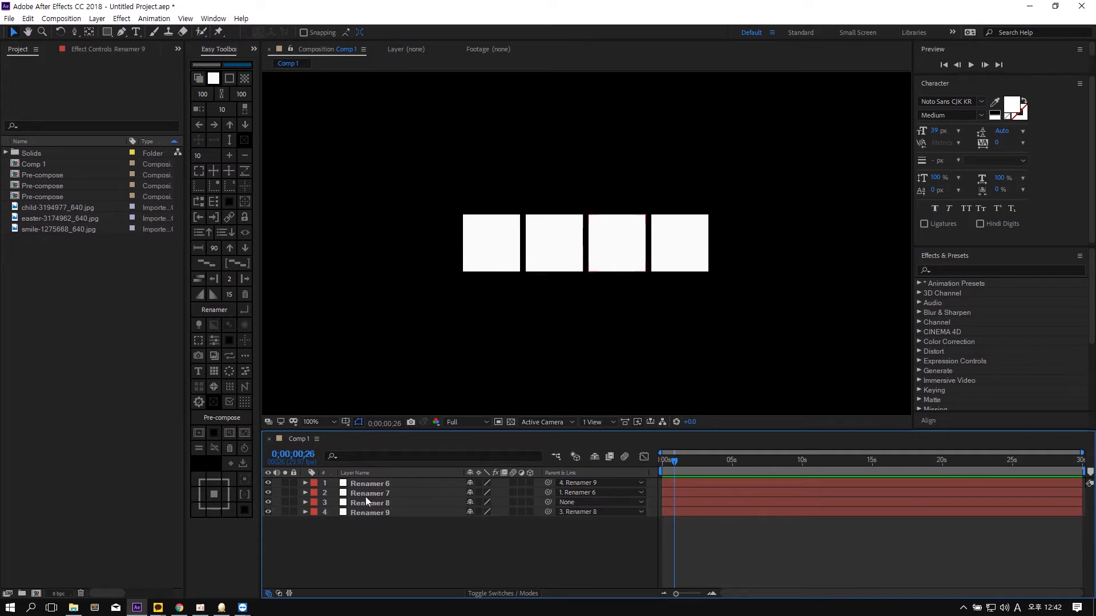
left_click(367, 491)
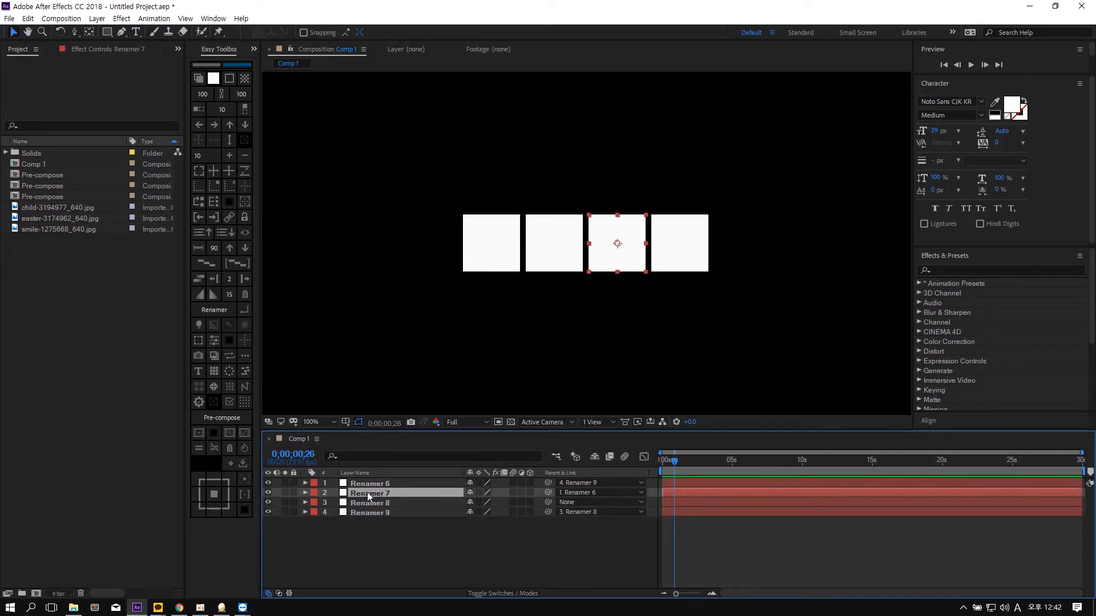
left_click(364, 485, "shift")
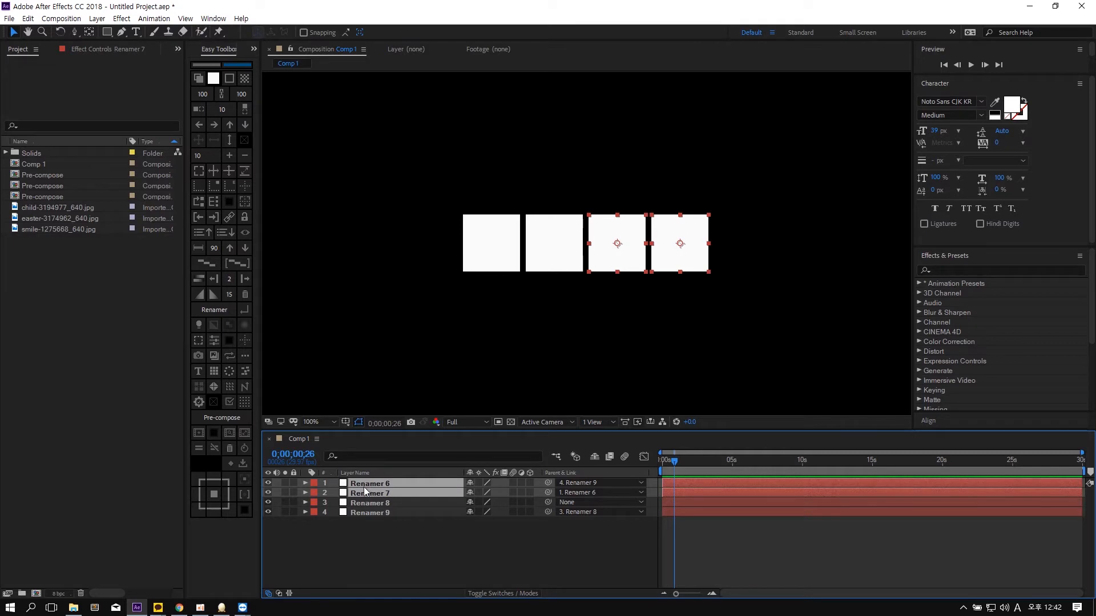
left_click(364, 487)
left_click(364, 484)
left_click(369, 515)
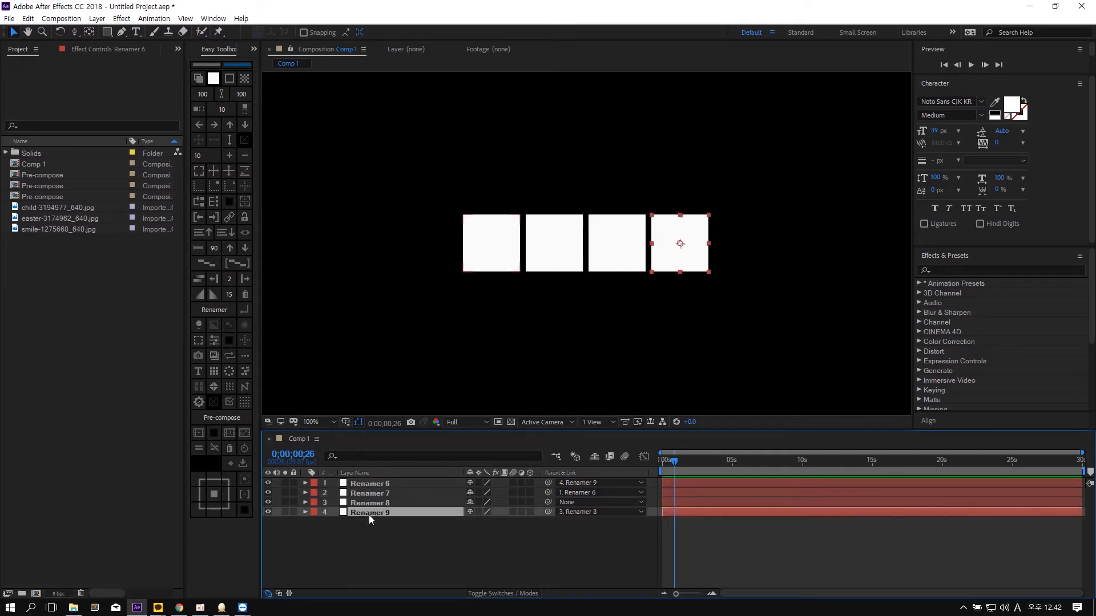
left_click(453, 544)
- Select the parent of Renamer 9 with the Easy Toolbox select-parent function and clear the selection
left_click(502, 245)
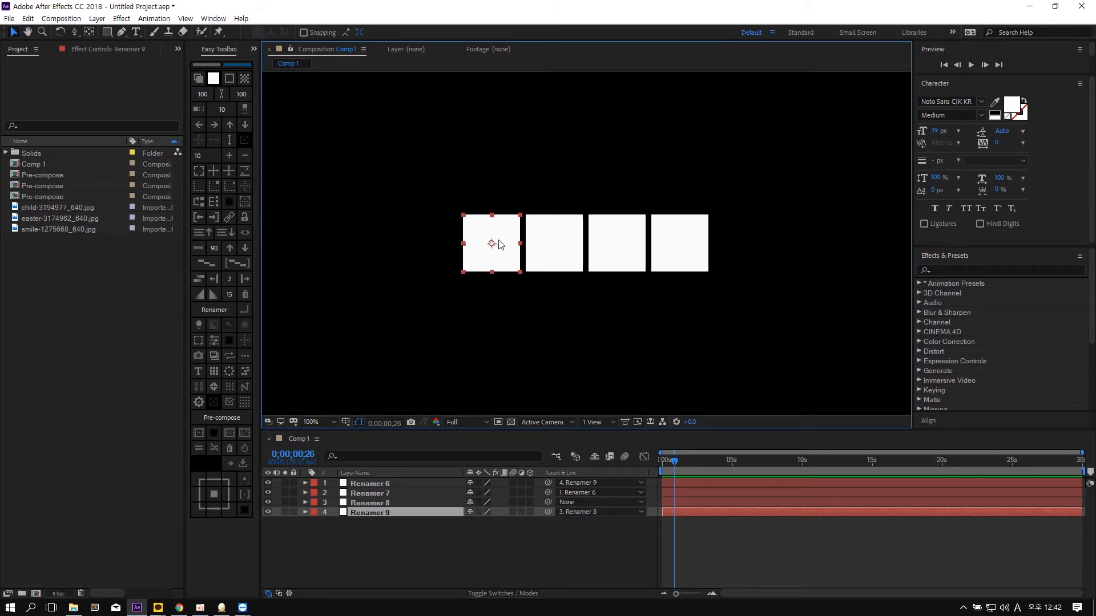
left_click(200, 234)
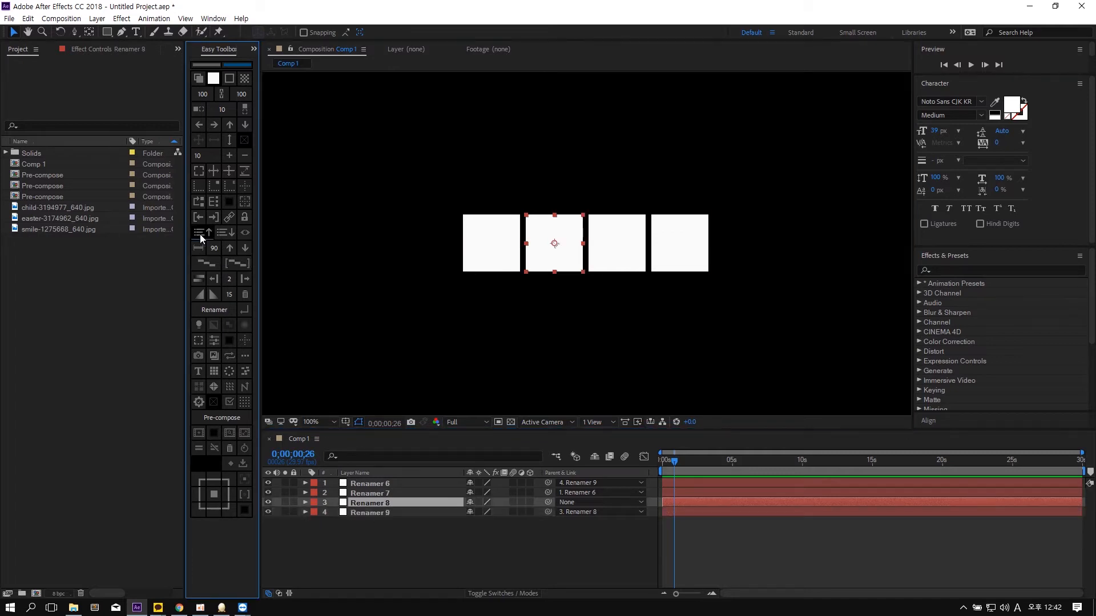
left_click(381, 530)
- Rename the layer Renamer 6 as 1 and the layer Renamer 7 as 2
left_click(388, 486)
key("Return")
type("1")
key("Return")
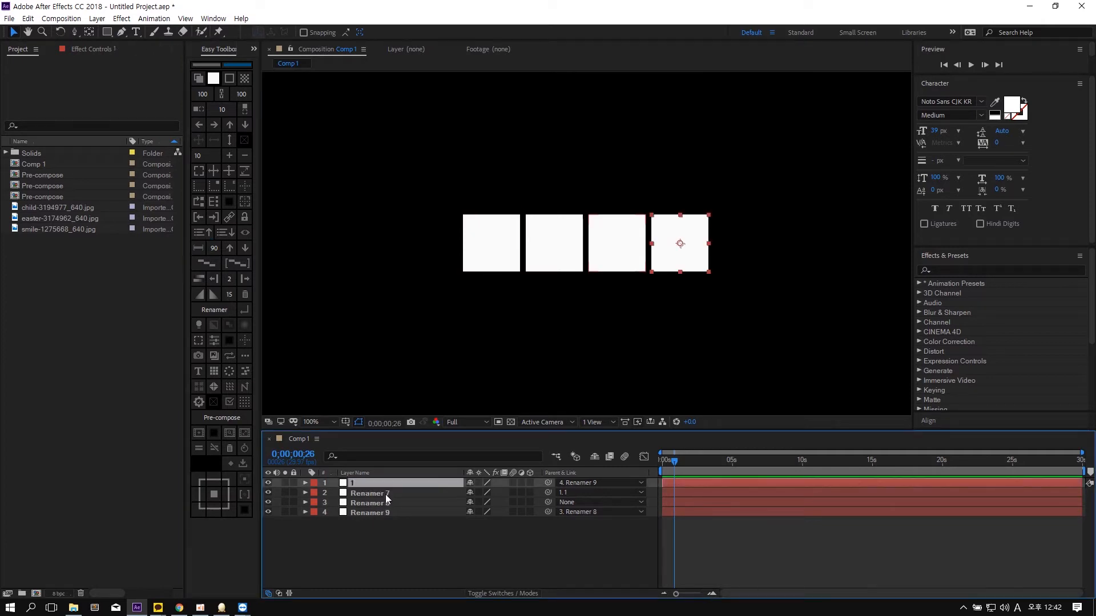
left_click(385, 494)
key("Return")
type("2")
key("Return")
- Rename the layer Renamer 8 as 3 and the layer Renamer 9 as 4
left_click(381, 506)
key("Return")
type("3")
key("Return")
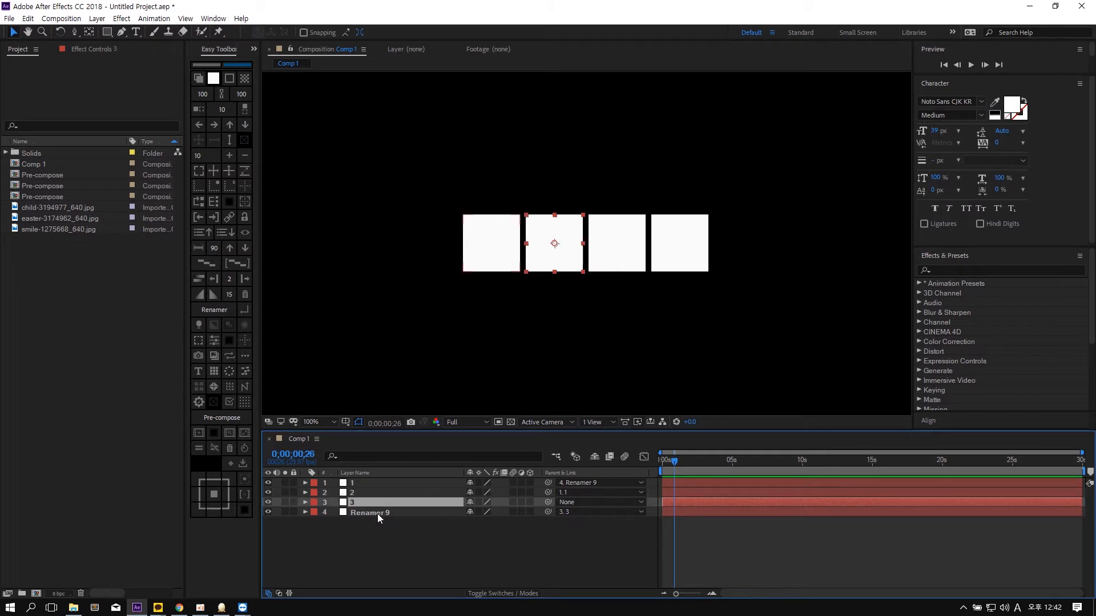
left_click(377, 514)
key("Return")
type("4")
key("Return")
left_click(400, 533)
- Use the select-parent function to switch from layer 4 to its parent 3, and from layer 1 to its parent 4
left_click(372, 514)
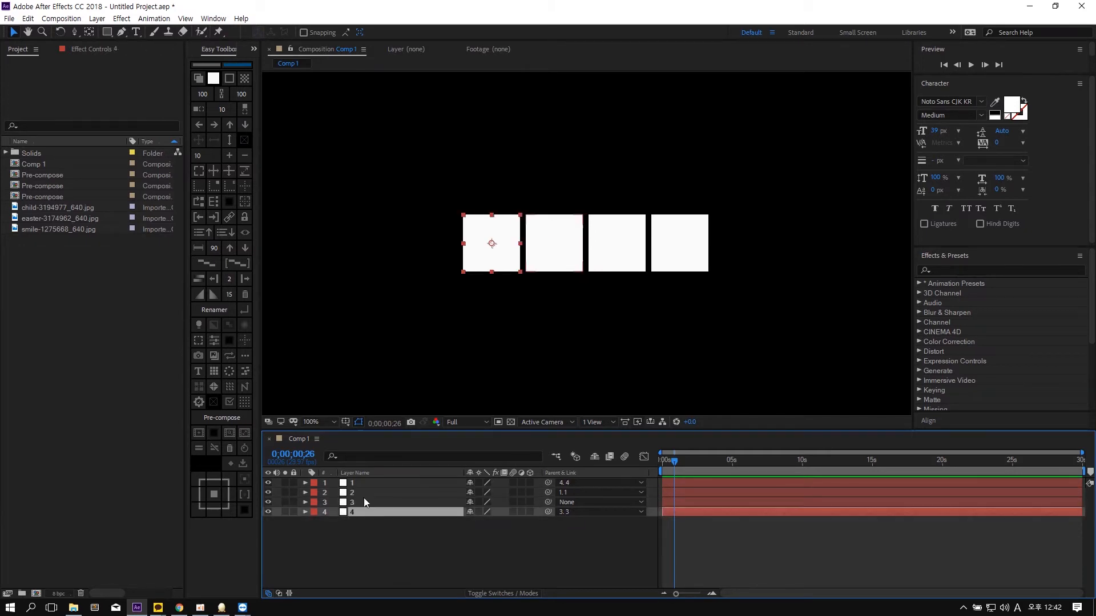
left_click(201, 234)
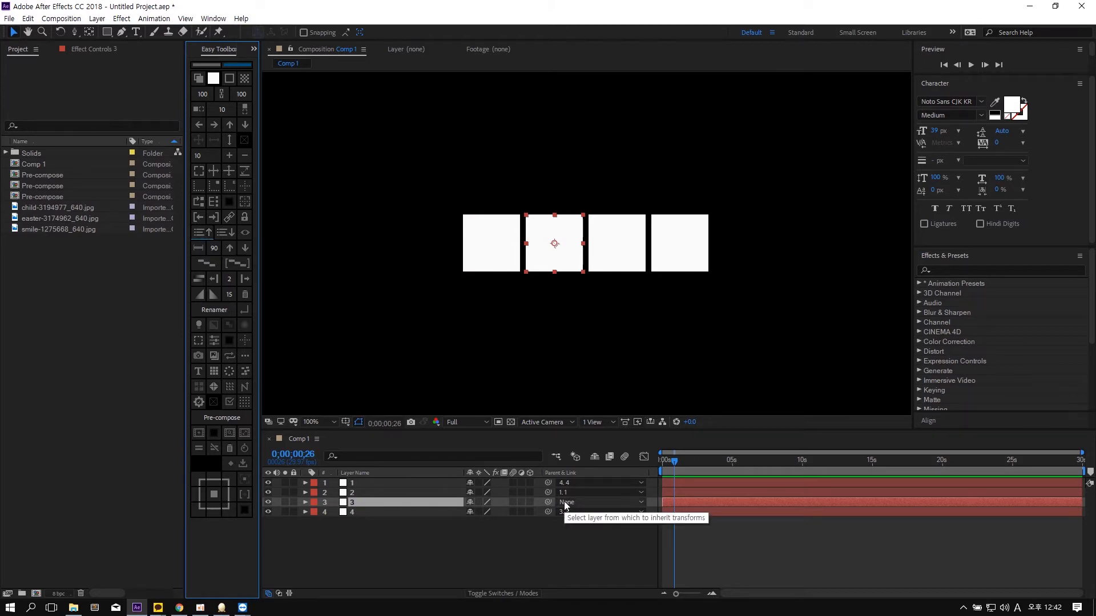
left_click(368, 482)
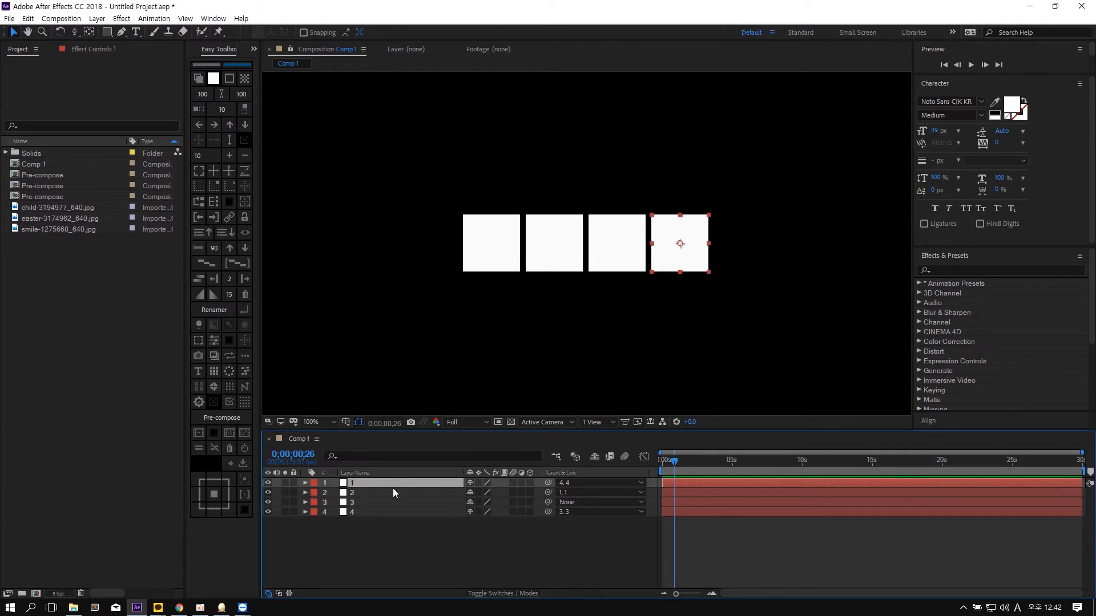
left_click(203, 235)
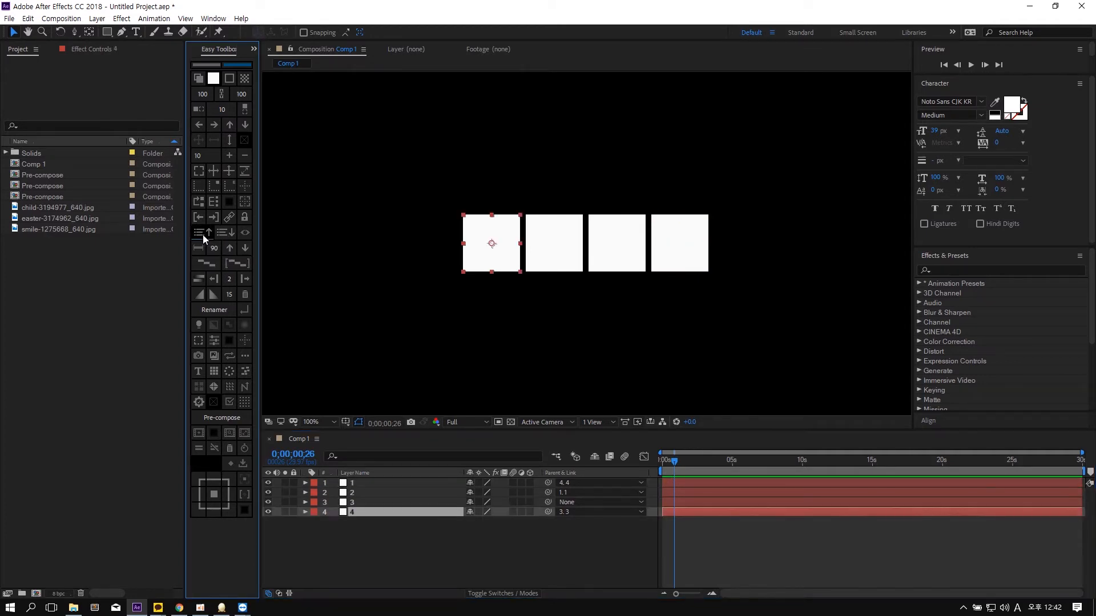
- Add parent layer 3 to the selection of layer 4 with the select-parent function, and clear the selection
left_click(410, 482)
left_click(347, 513)
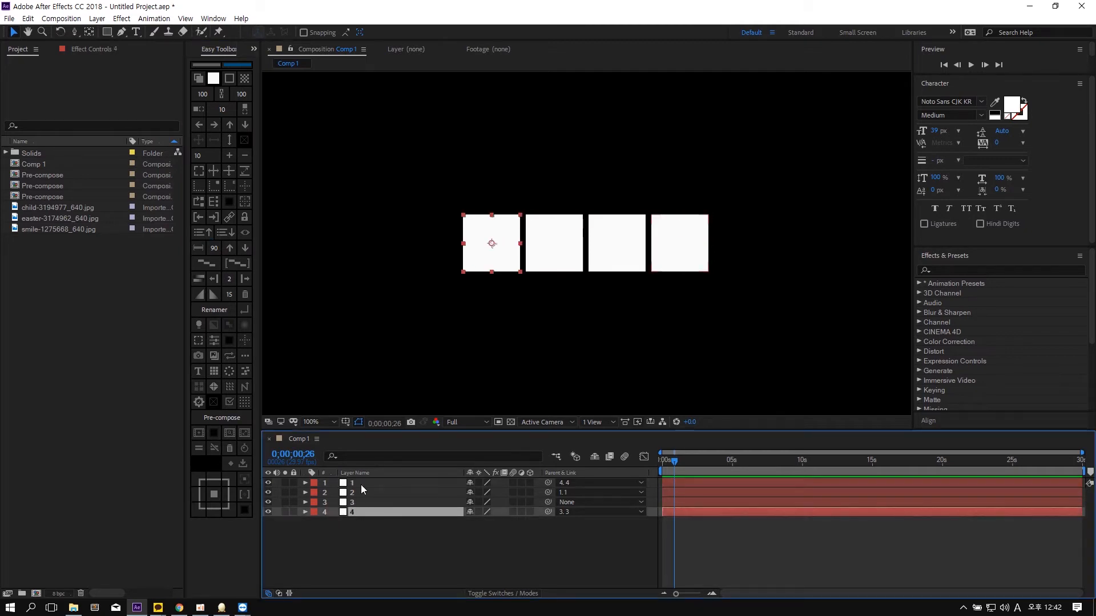
left_click(361, 484)
left_click(360, 512)
left_click(207, 234)
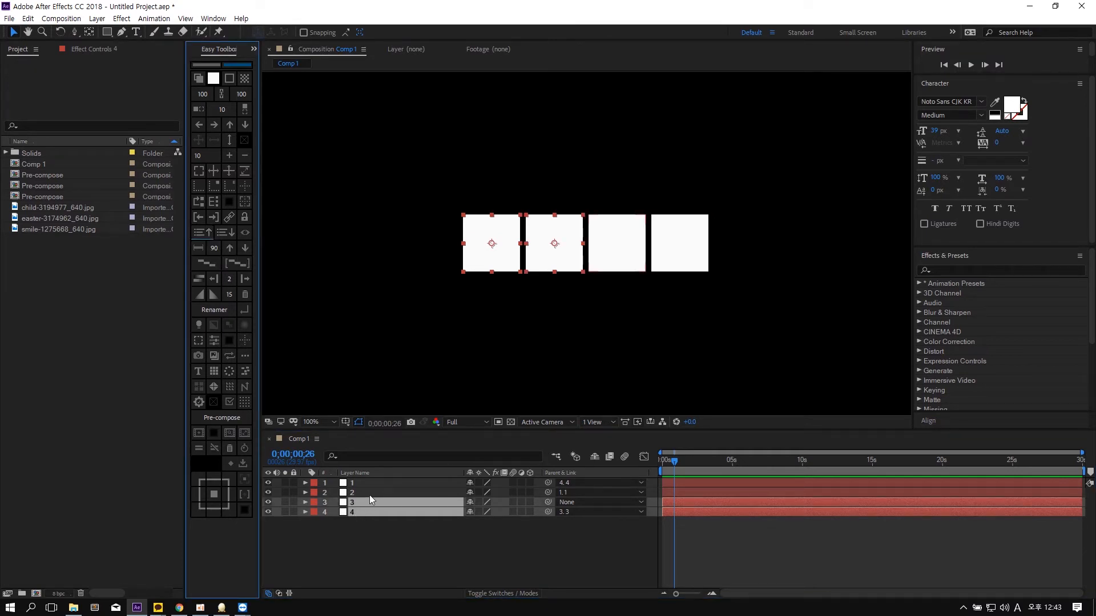
left_click(357, 531)
- Starting from layer 3, use the select-child function to switch to layer 4 and on to layer 1
left_click(360, 511)
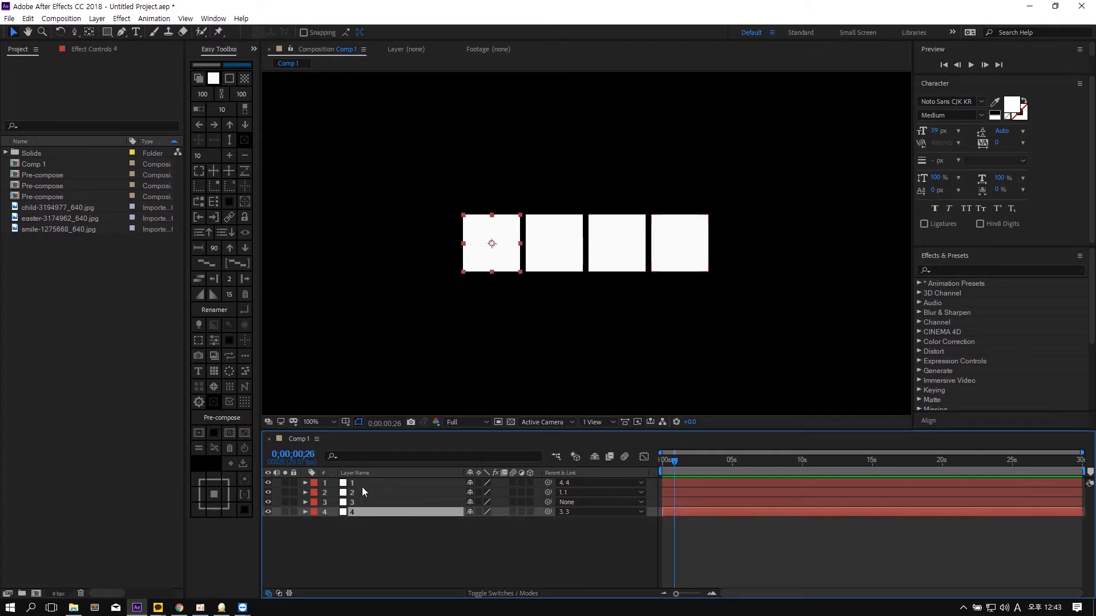
left_click(350, 502)
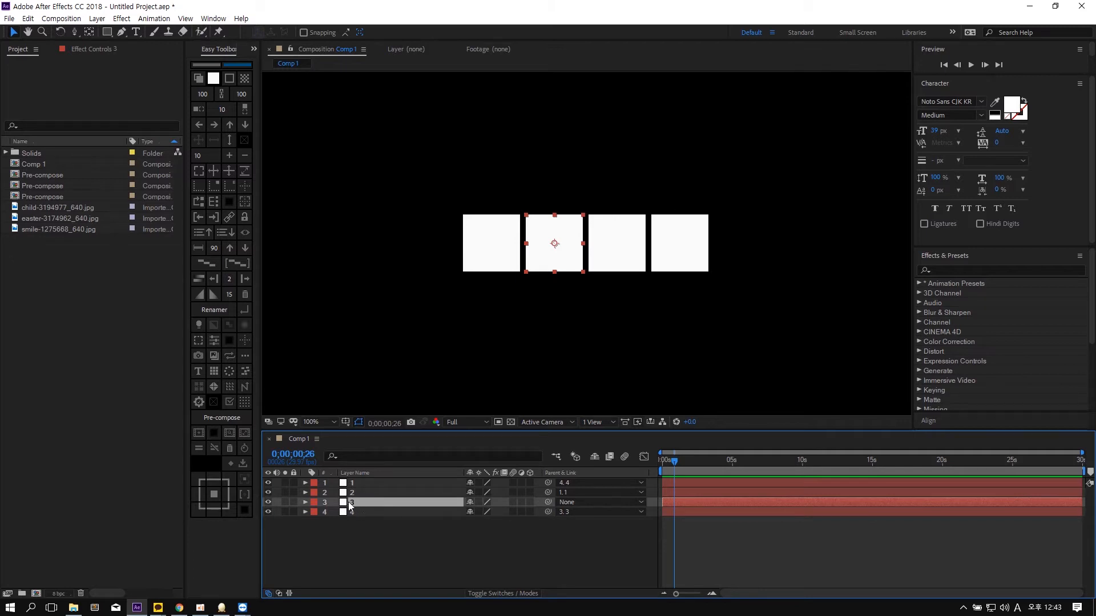
left_click(231, 232)
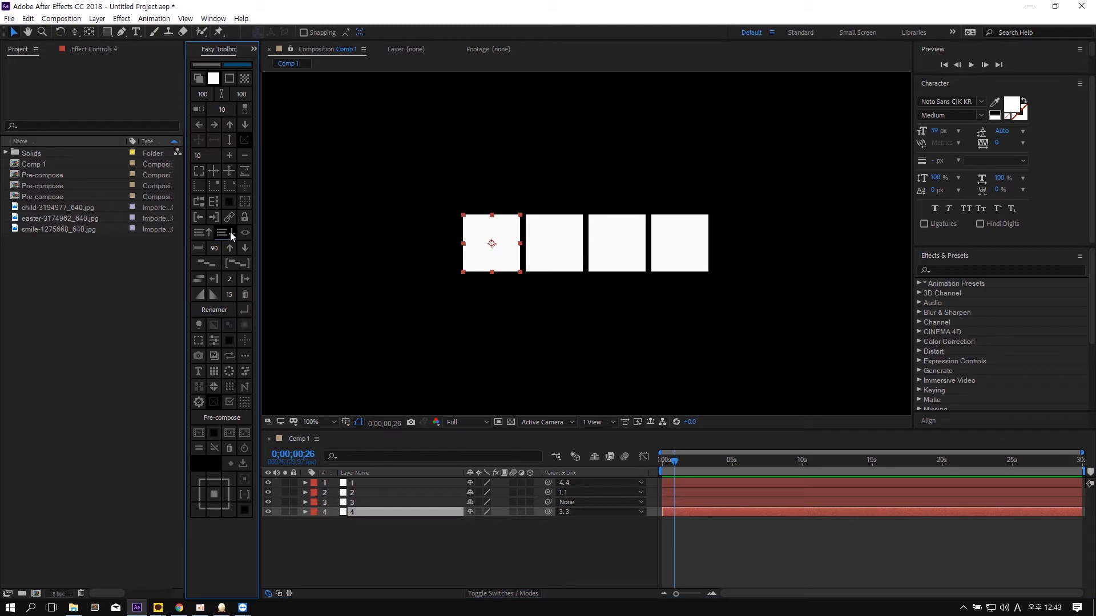
left_click(230, 232)
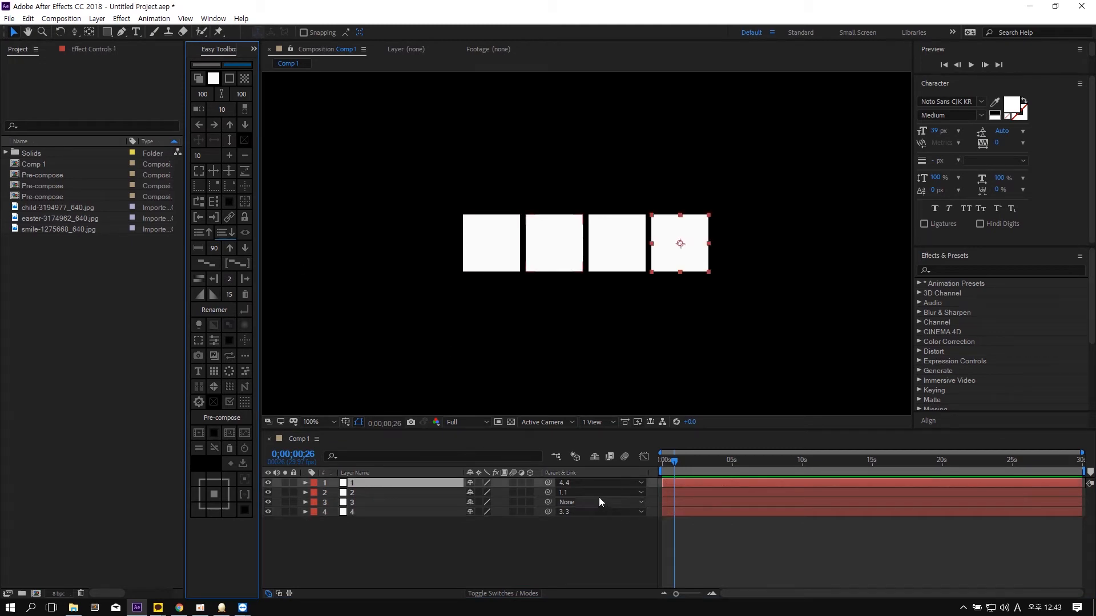
- Starting from layer 3, add its child layers 4 and 1 to the selection with the select-child function, and clear the selection
left_click(419, 513)
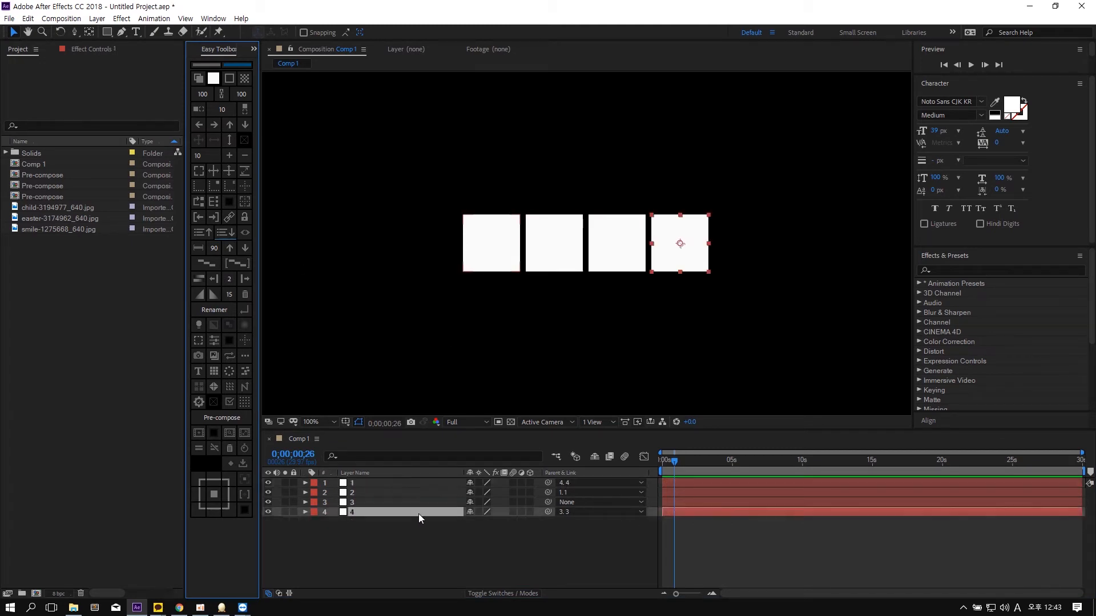
left_click(373, 484)
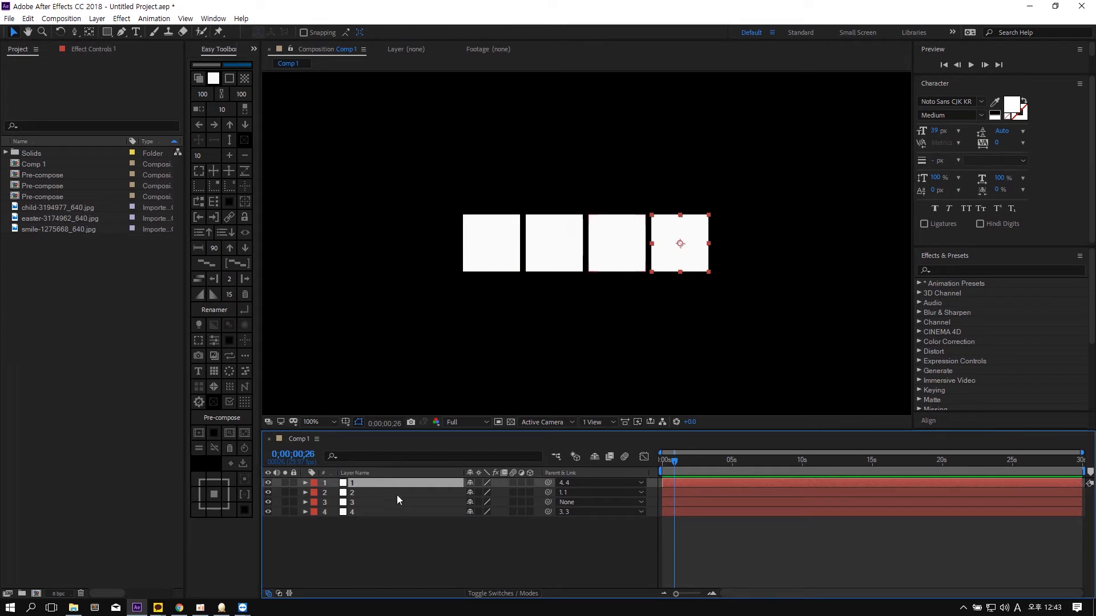
left_click(361, 509)
left_click(362, 482)
left_click(365, 511)
left_click(361, 502)
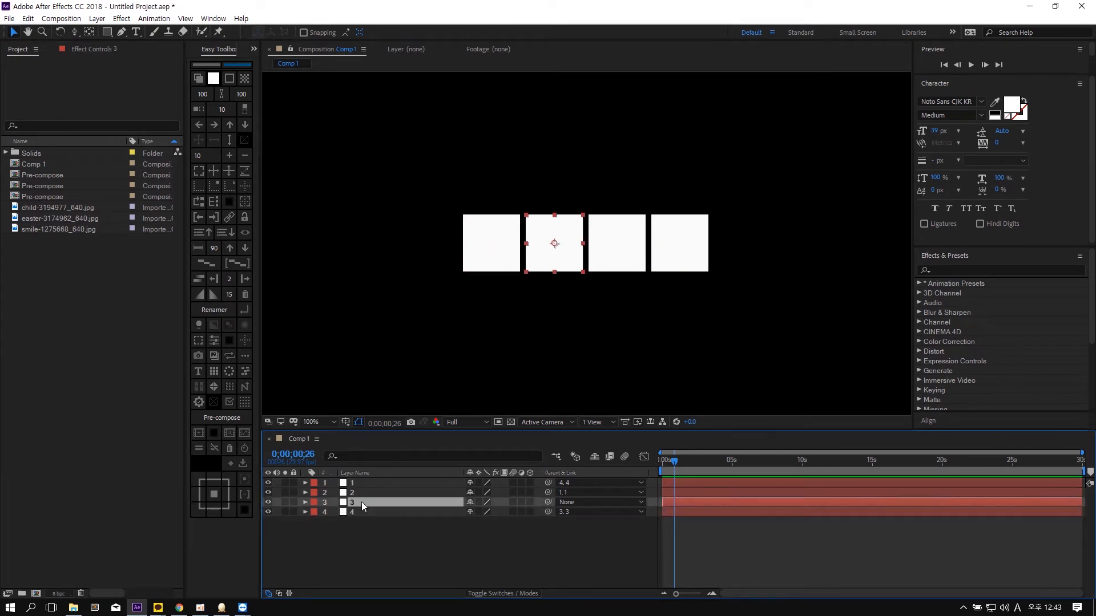
left_click(224, 234)
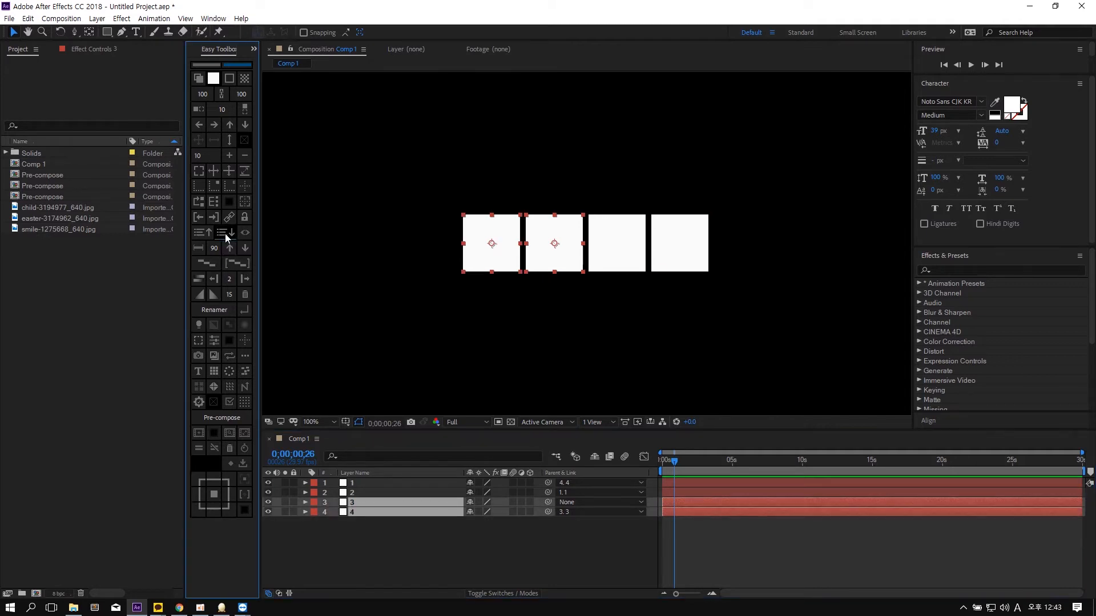
left_click(225, 234)
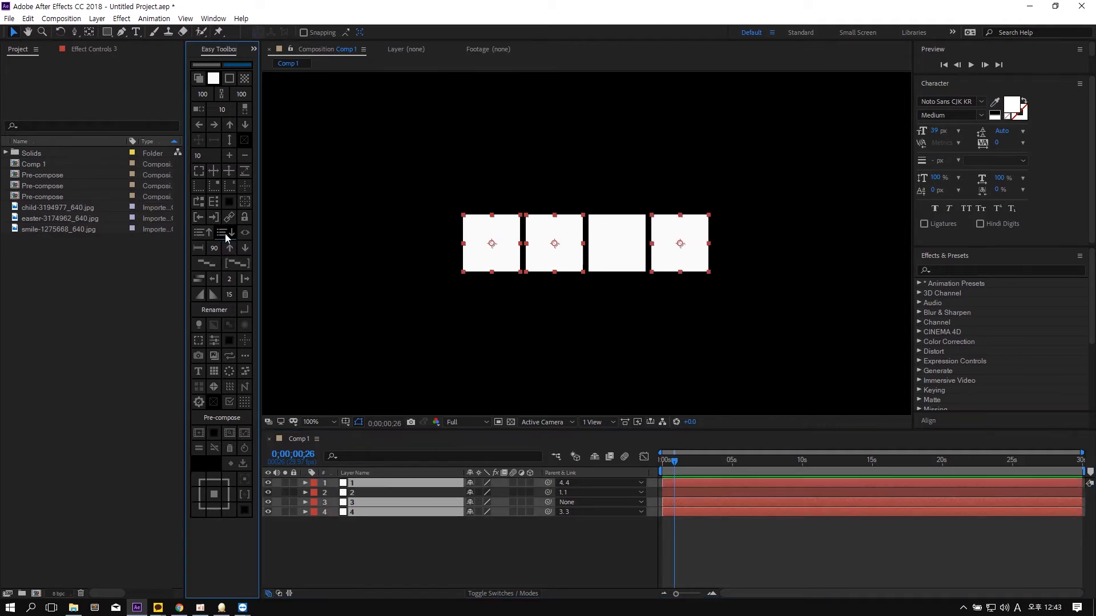
left_click(331, 291)
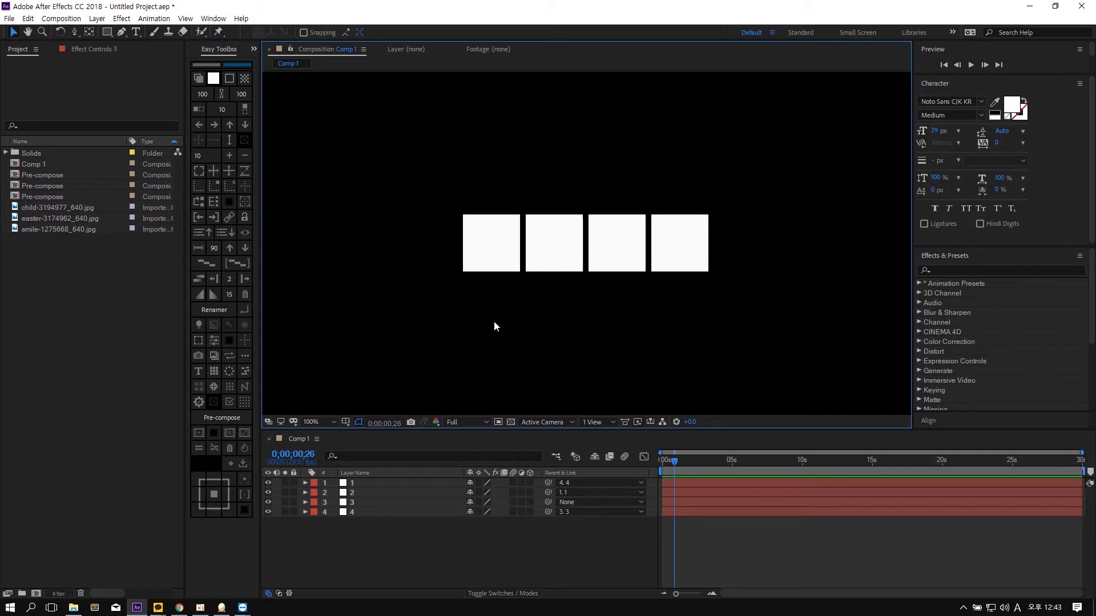
key("period")
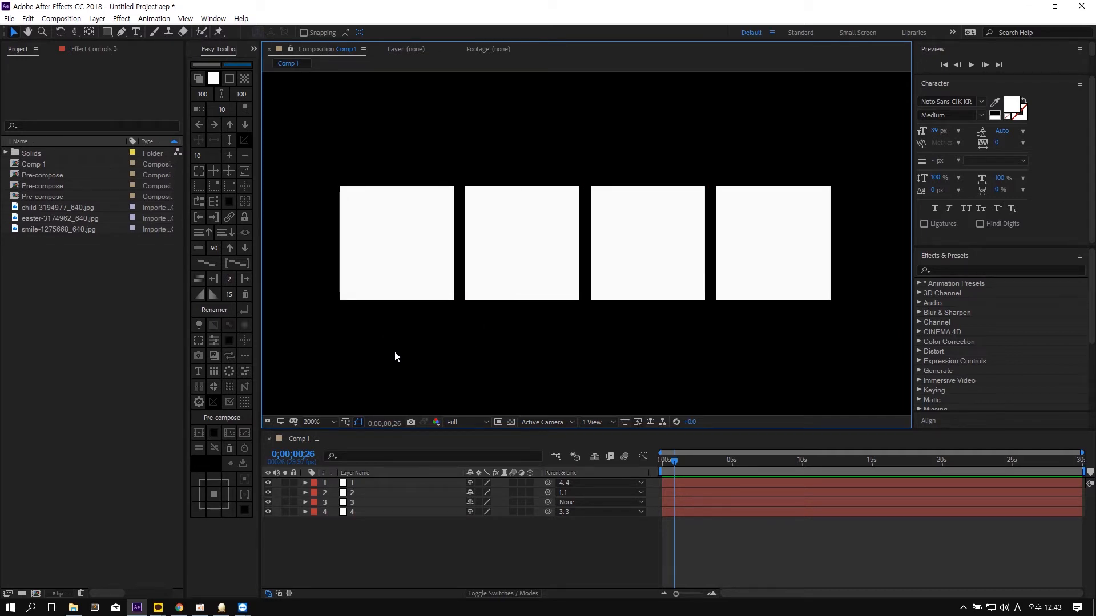
key("comma")
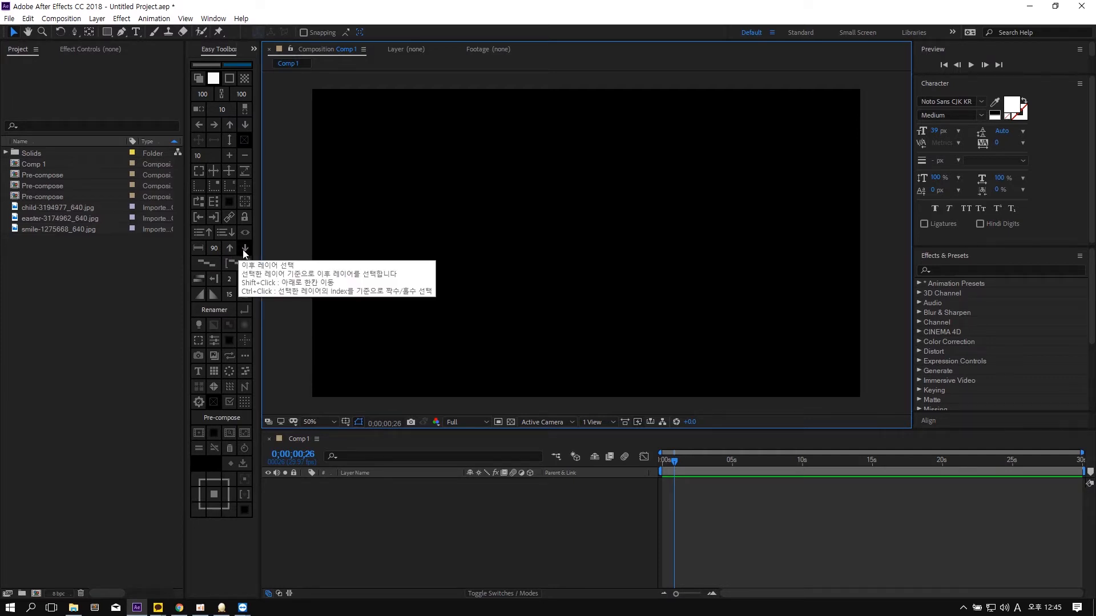
- Create six 100 × 100 white solids in the empty composition with Easy Toolbox and clear the selection
left_click(113, 261)
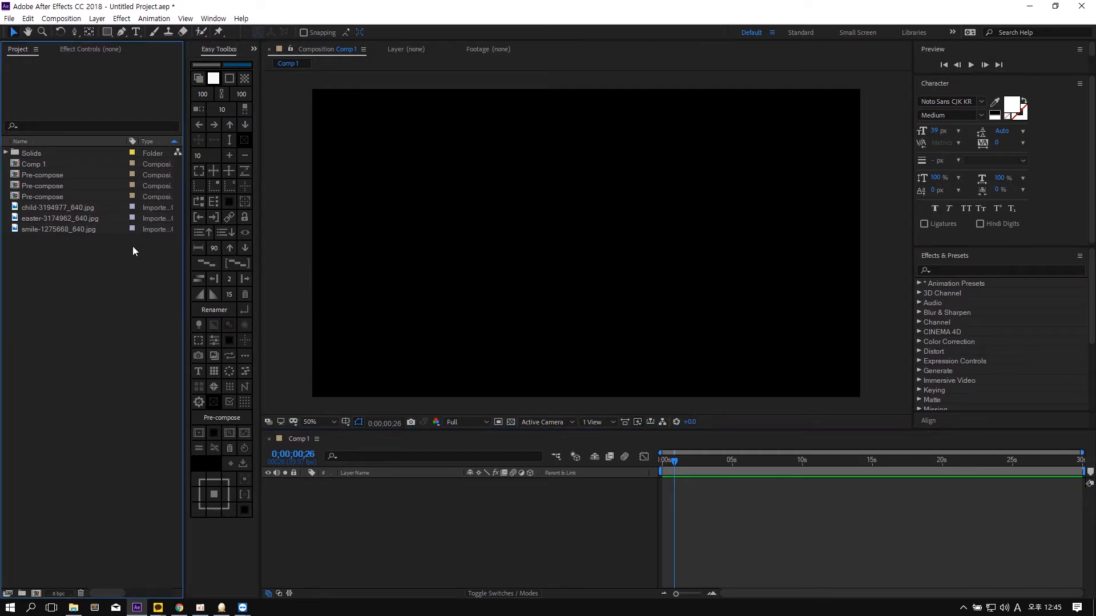
left_click(199, 78)
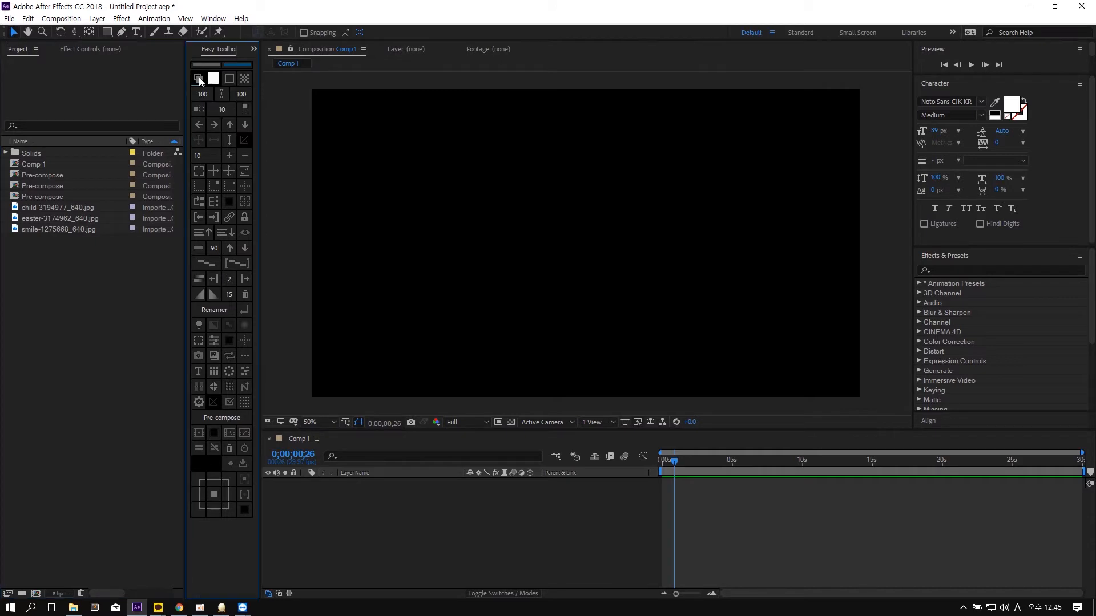
left_click(383, 188)
left_click(196, 79)
left_click(196, 78)
left_click(195, 79)
left_click(196, 79)
left_click(195, 79)
left_click(196, 79)
left_click(353, 207)
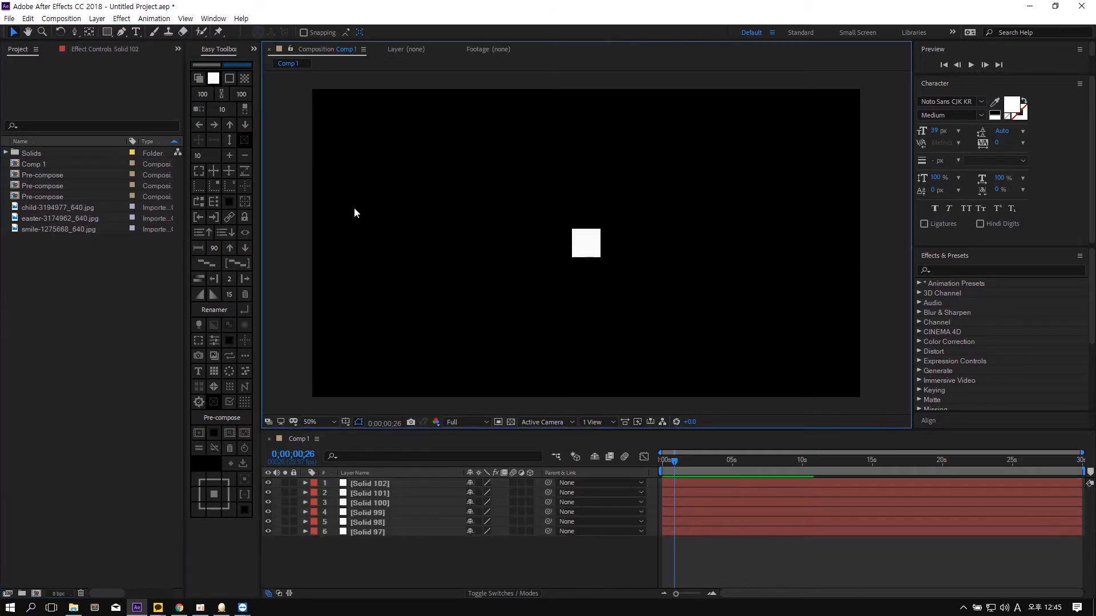
- Select all six solids and set their duration to 90 frames with Easy Toolbox
key("ctrl+a")
left_click(577, 356)
scroll(588, 357, "up", 2)
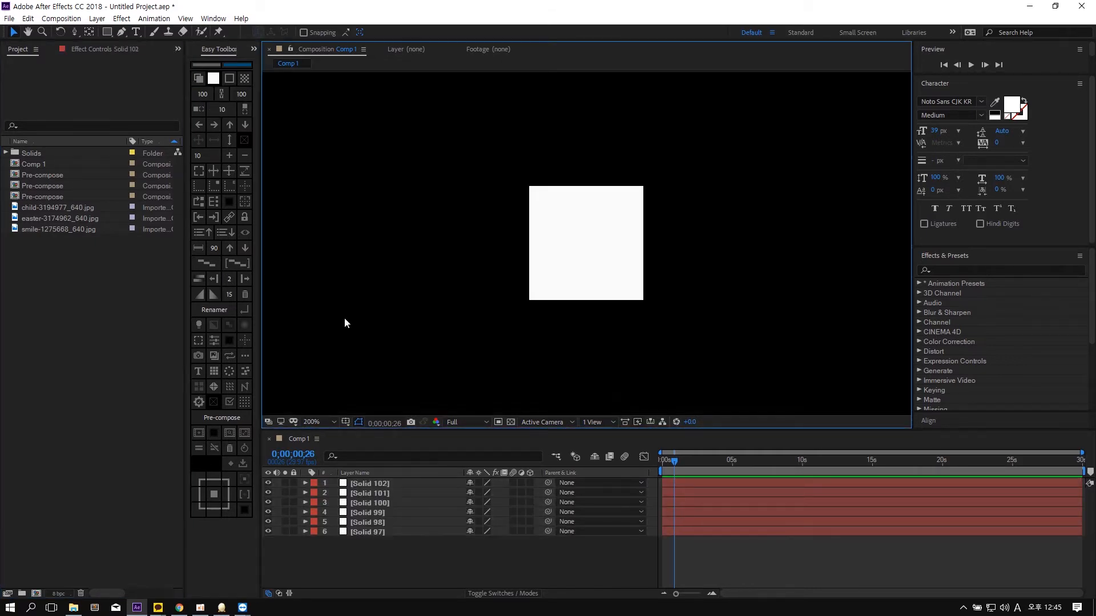
key("ctrl+a")
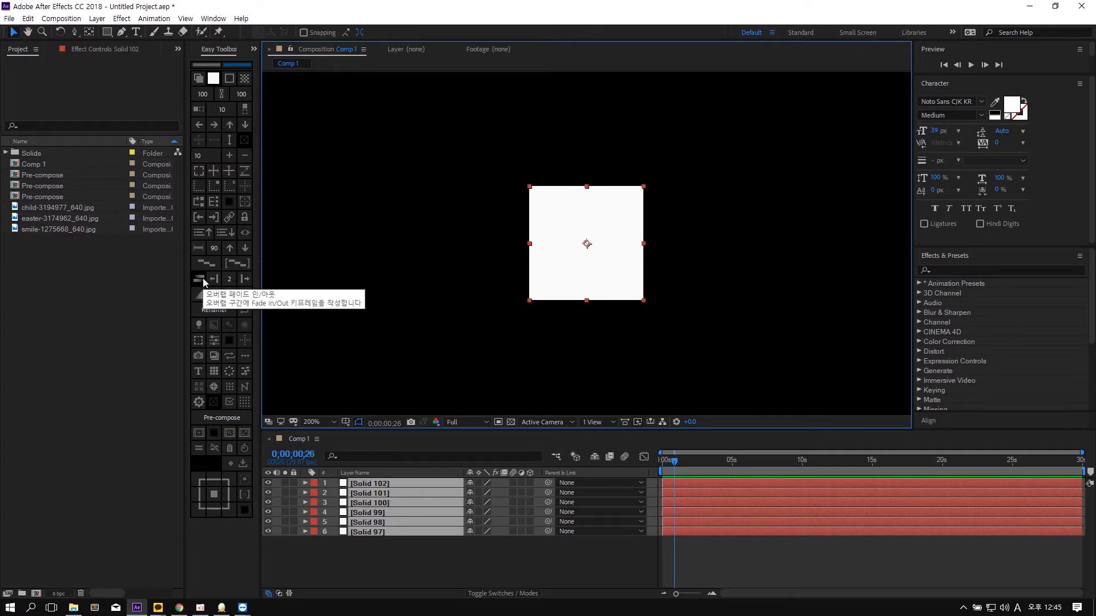
left_click(197, 247)
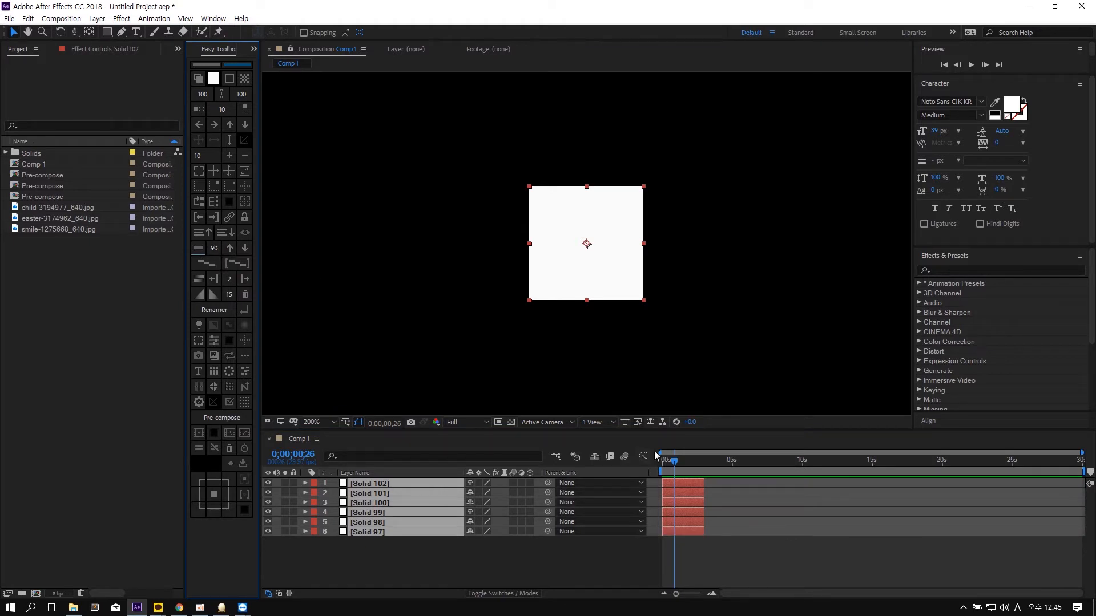
- Return the current time to 0;00;00;00 and set the duration of the six selected solids to 30 frames
left_click_drag(675, 462, 637, 462)
left_click(214, 248)
left_click(199, 248)
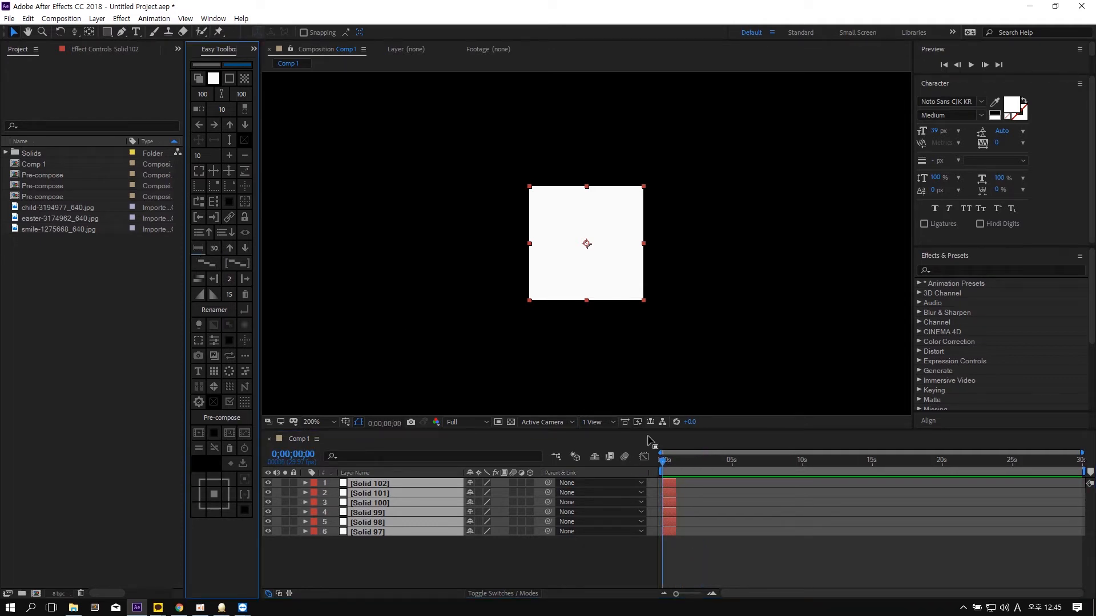
key("equal")
key("equal")
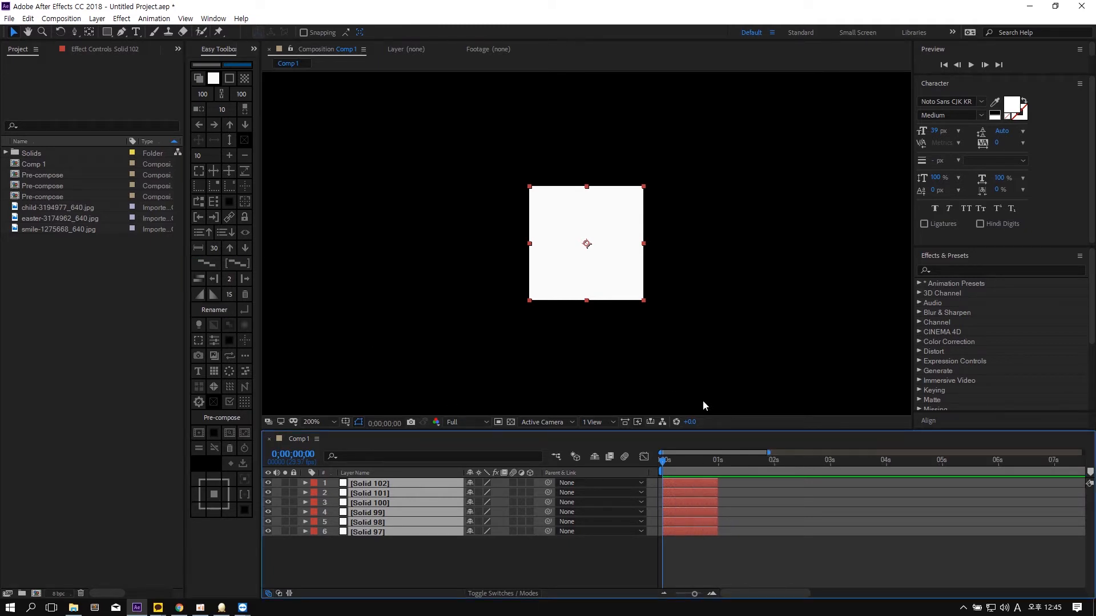
- Shift all six layers along the timeline to start at about 0;00;02;08 and place the current time there
left_click(644, 375)
left_click(693, 485)
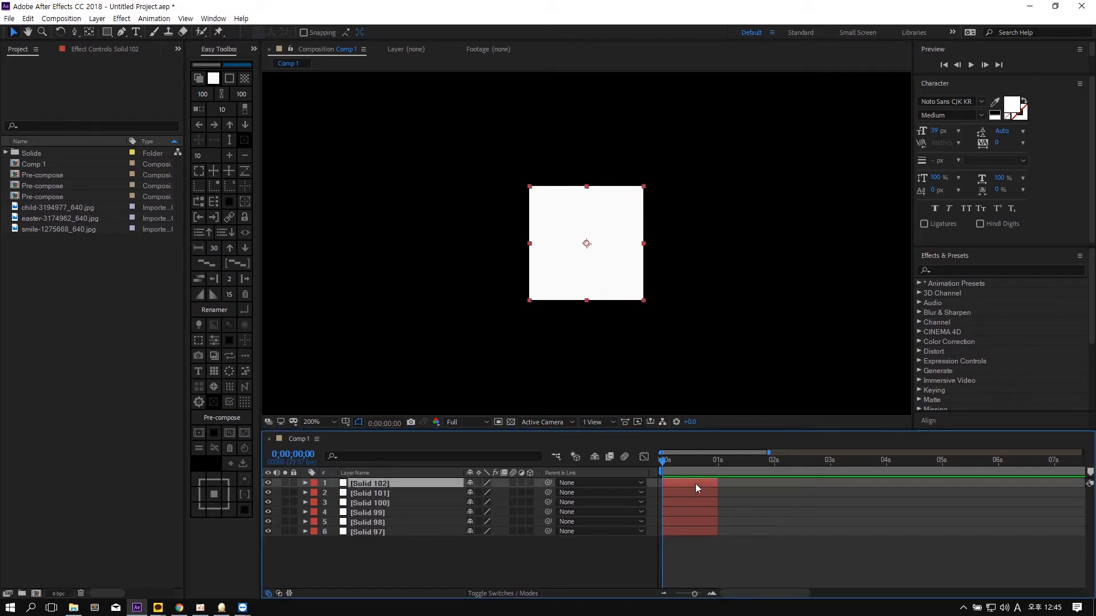
key("ctrl+a")
left_click_drag(706, 488, 816, 485)
left_click(791, 462)
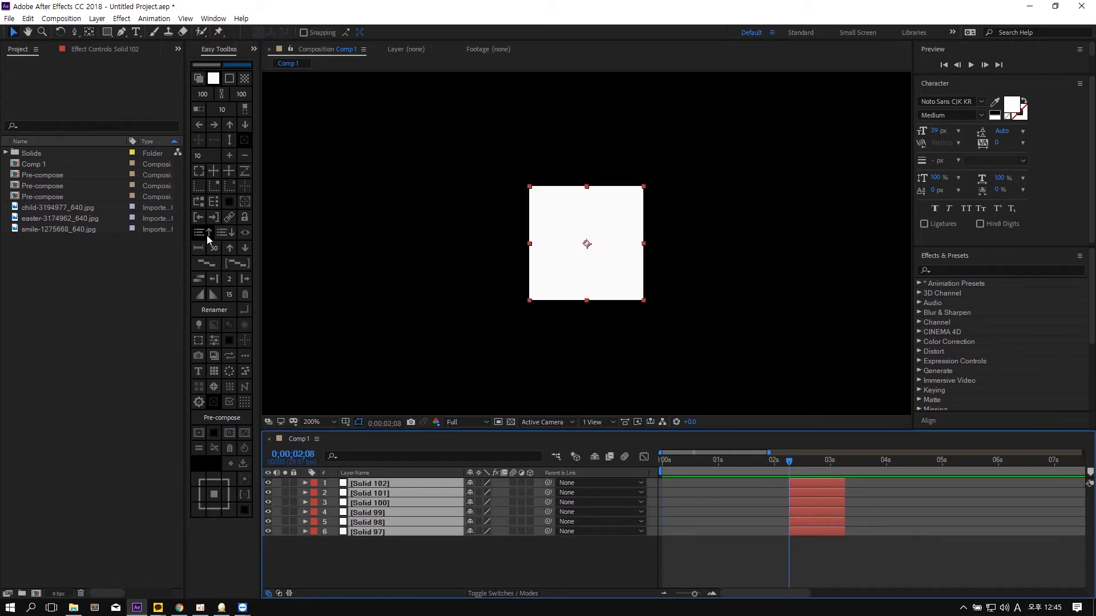
- Set the duration of the six shifted layers to 20 frames
double_click(214, 248)
type("20")
left_click(200, 253)
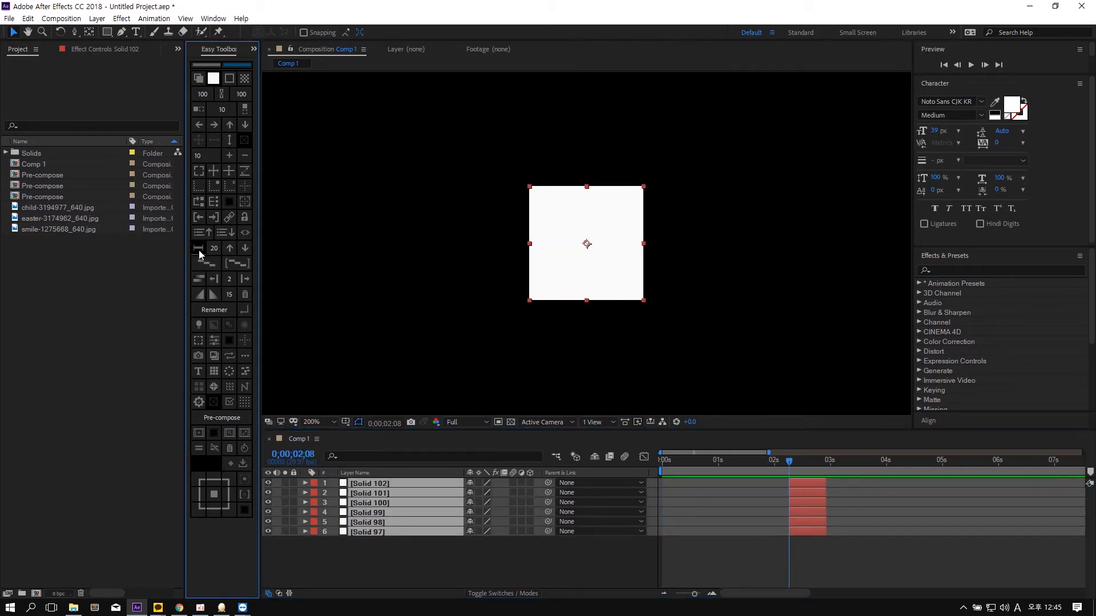
- Set the duration of the six shifted layers to 90 frames and clear the selection
double_click(214, 248)
type("90")
left_click(198, 248)
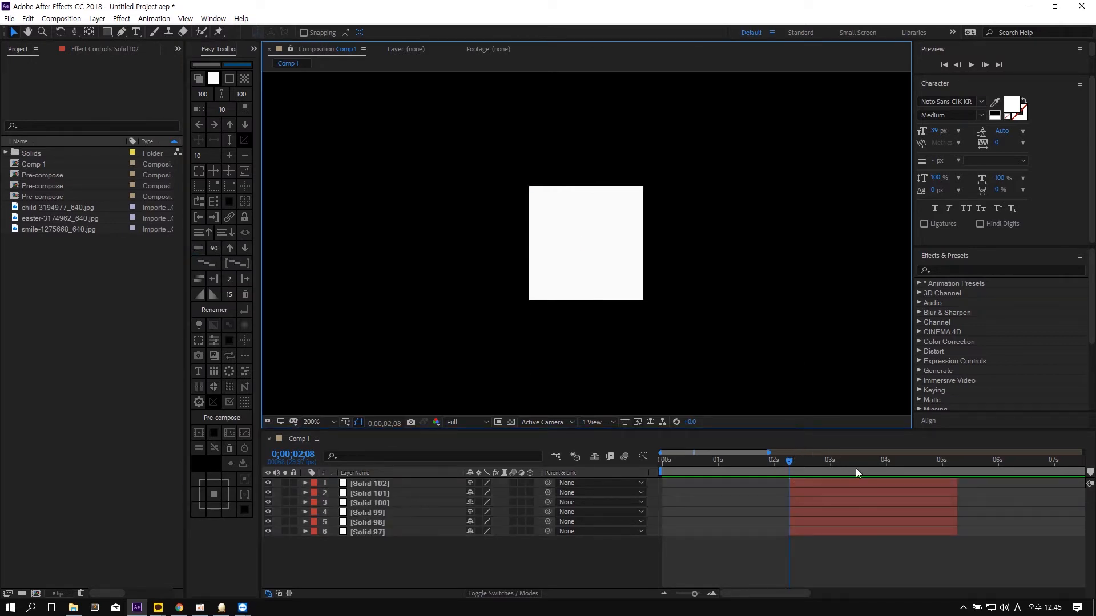
left_click_drag(403, 555, 420, 410)
left_click(485, 330)
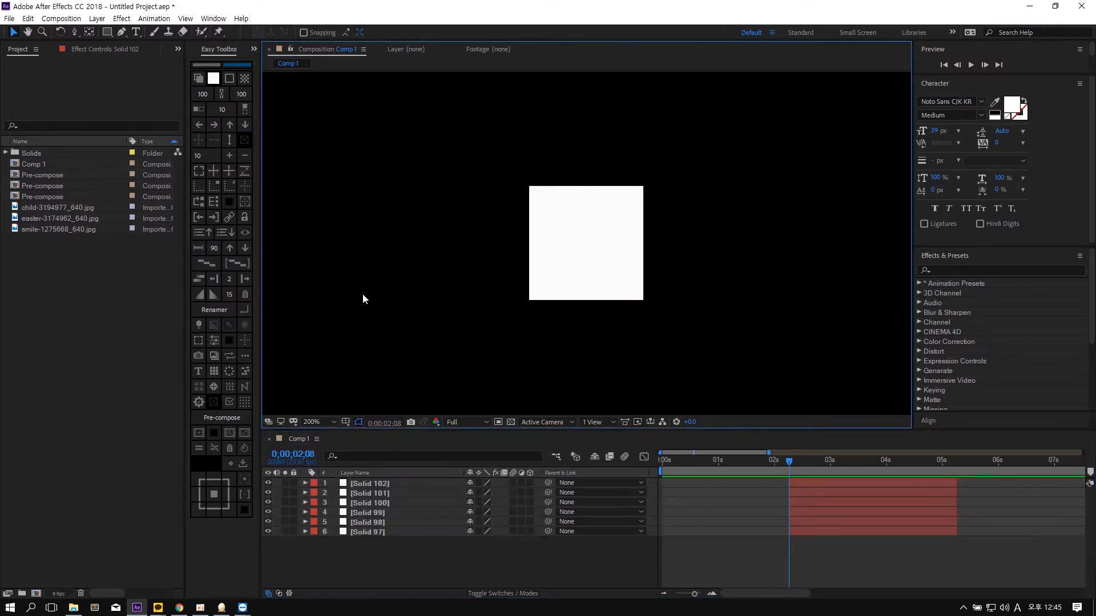
- Starting from layer 1, step the selection down to layer 5 with the select-next-layer function
left_click(244, 249)
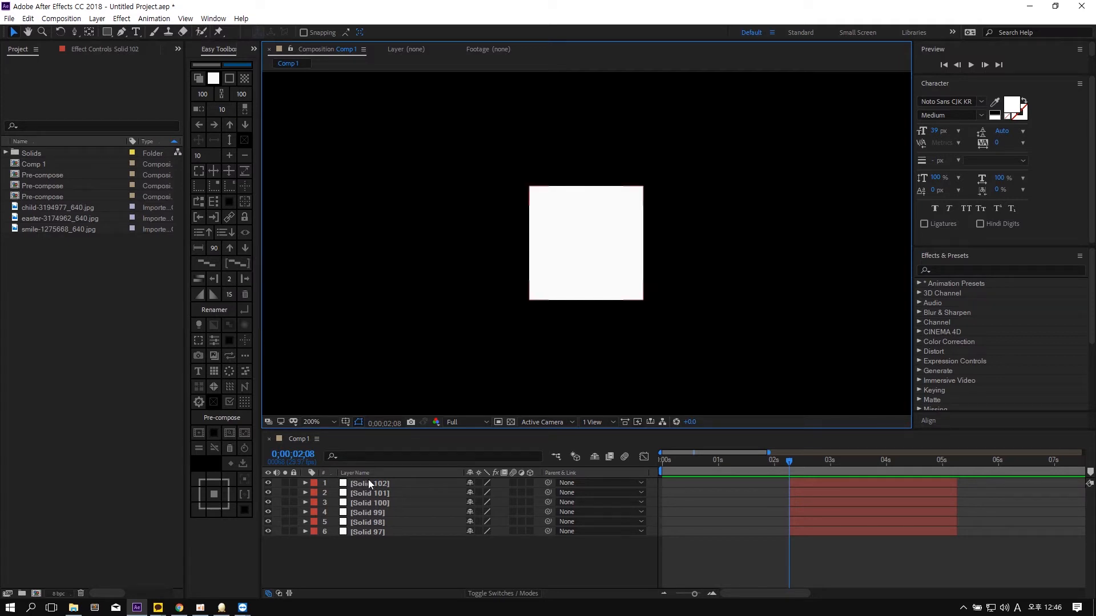
left_click(244, 248)
left_click(244, 248)
left_click(245, 249)
left_click(245, 249)
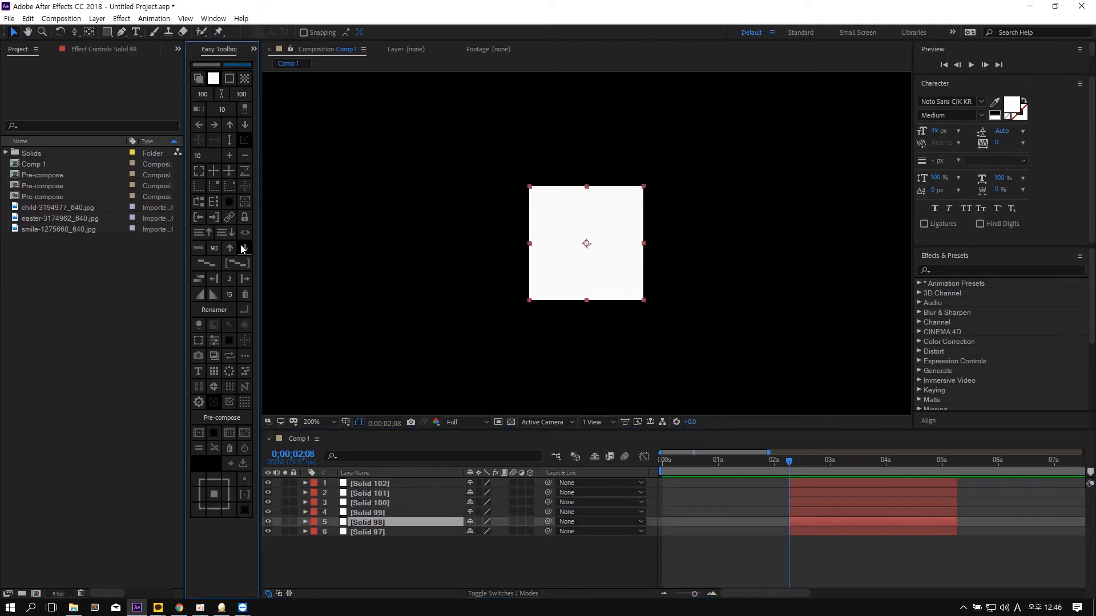
- Step the selection from layer 5 back up to layer 1 with the select-previous-layer function
left_click(228, 249)
left_click(228, 248)
left_click(228, 249)
left_click(229, 248)
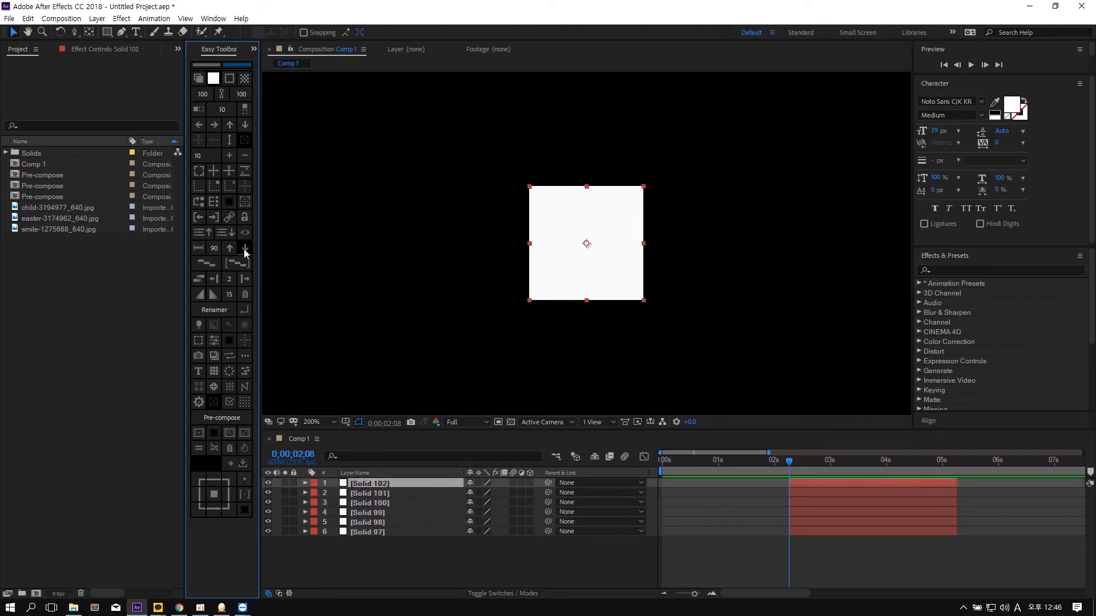
- Step the selection four layers down from layer 1 and four layers back up with the next- and previous-layer functions
left_click(244, 249)
left_click(245, 249)
left_click(244, 249)
left_click(244, 248)
left_click(228, 248)
left_click(228, 248)
left_click(229, 248)
left_click(229, 248)
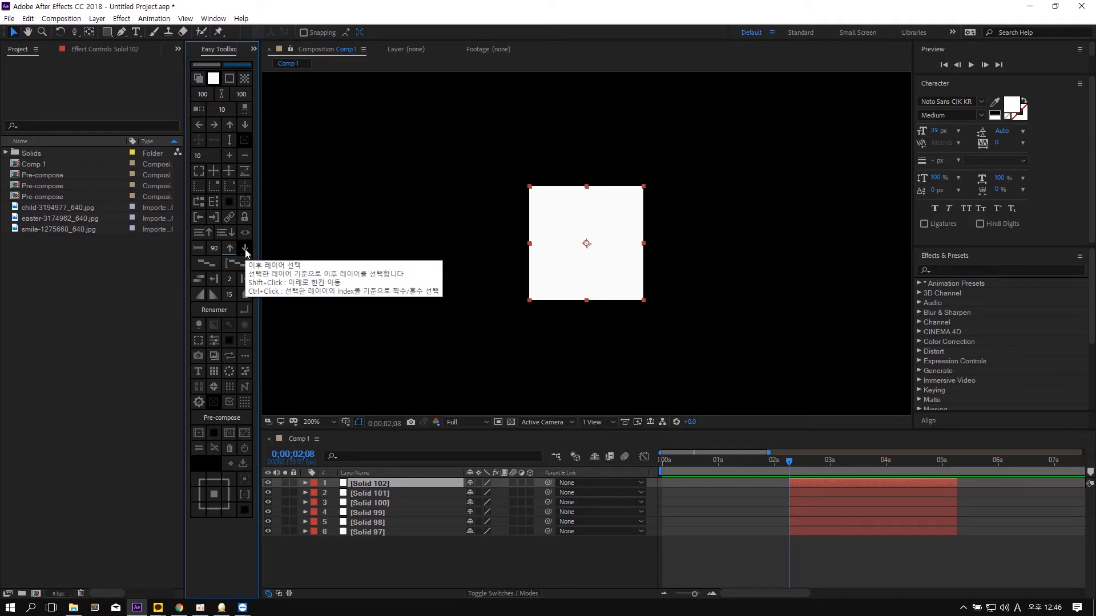
- Move layer Solid 102 one place down the stack and back up, and repeat with two places
left_click(246, 252)
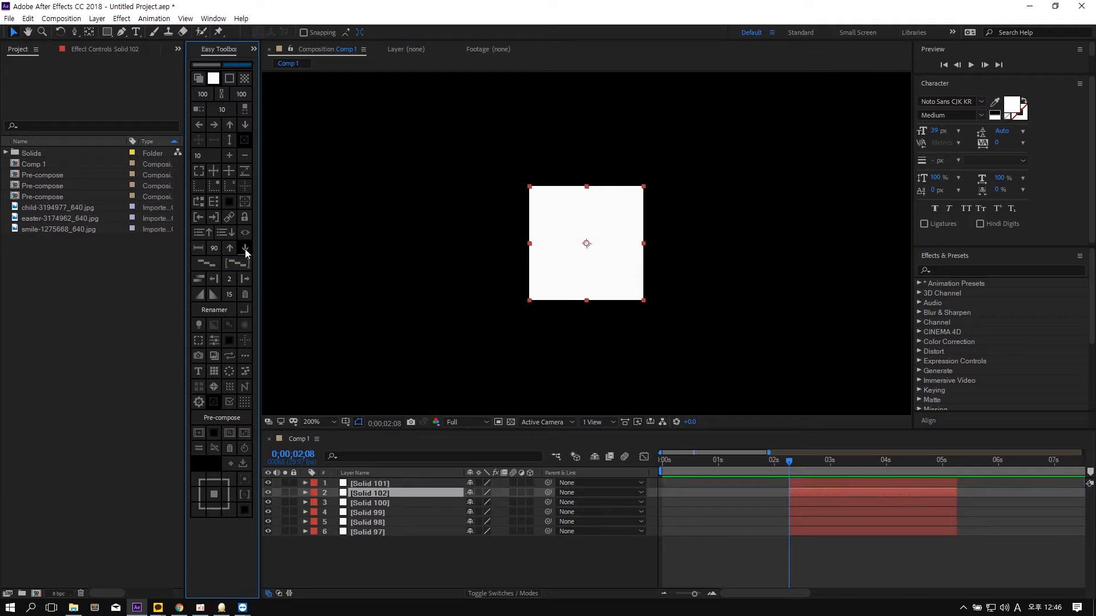
left_click(229, 250)
left_click(244, 249)
left_click(244, 249)
left_click(231, 248)
left_click(231, 249)
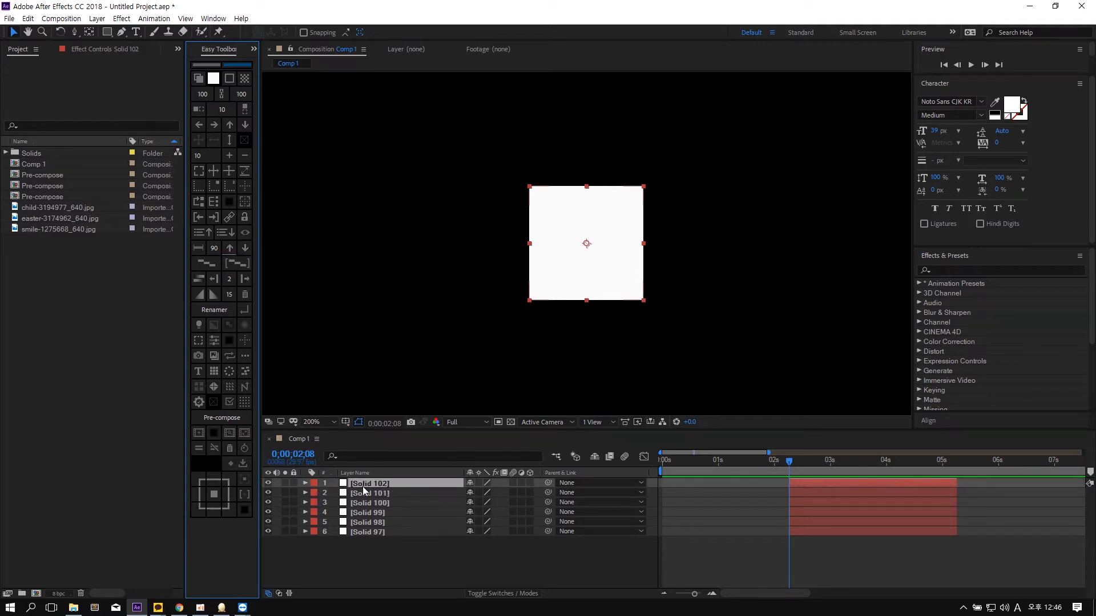
- Move layer Solid 102 three places down the layer stack and return it to first place
left_click(243, 249)
left_click(243, 249)
left_click(244, 249)
left_click(228, 248)
left_click(228, 248)
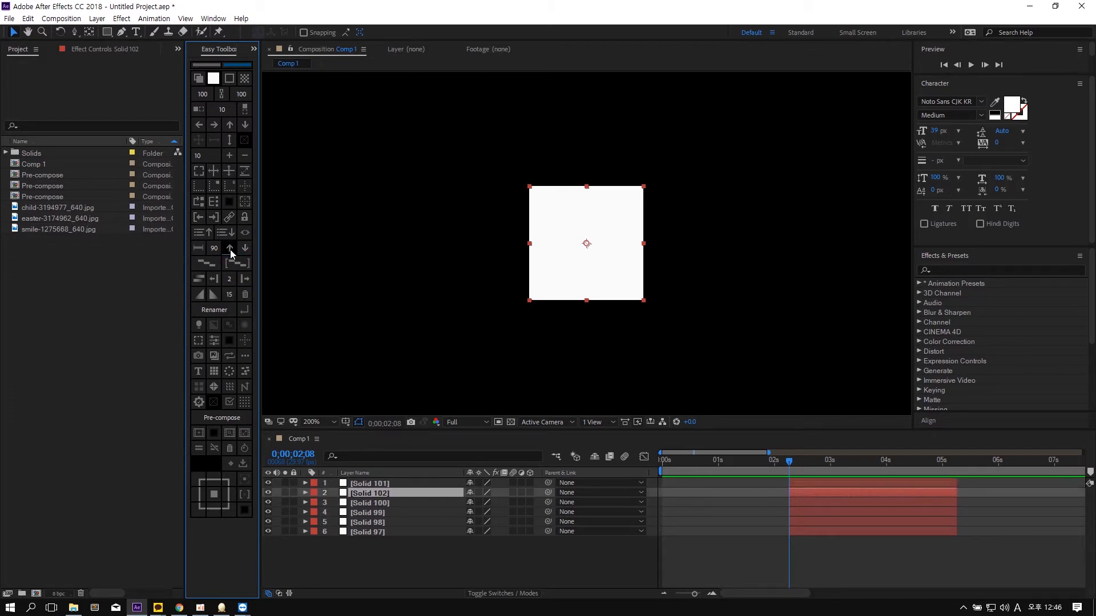
left_click(229, 247)
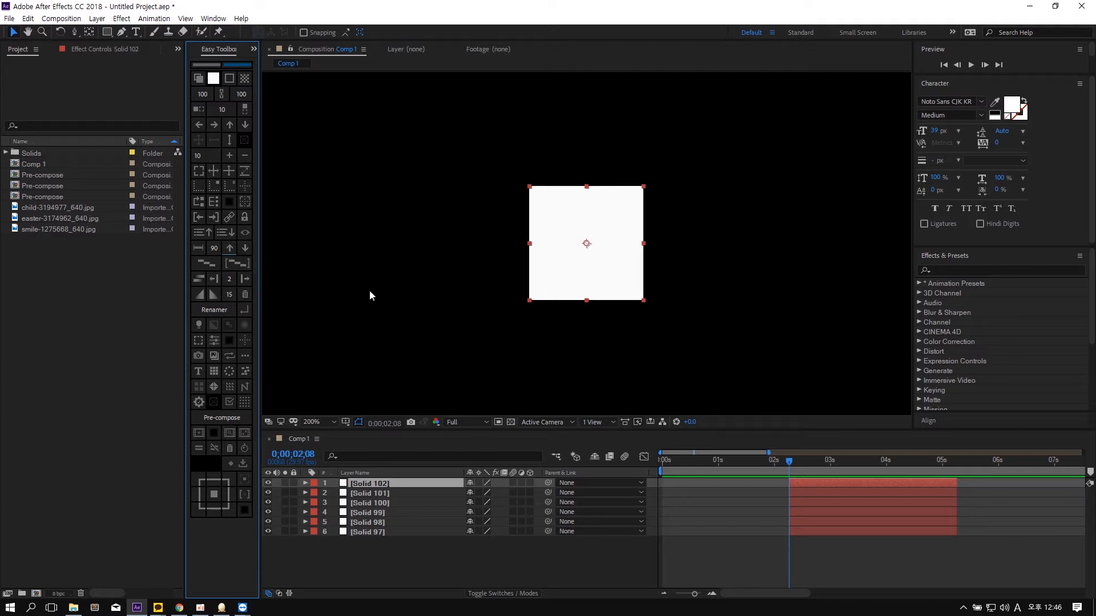
- Duplicate the bottom layer, Solid 97, and clear the selection
left_click(388, 532)
key("ctrl+d")
left_click(412, 410)
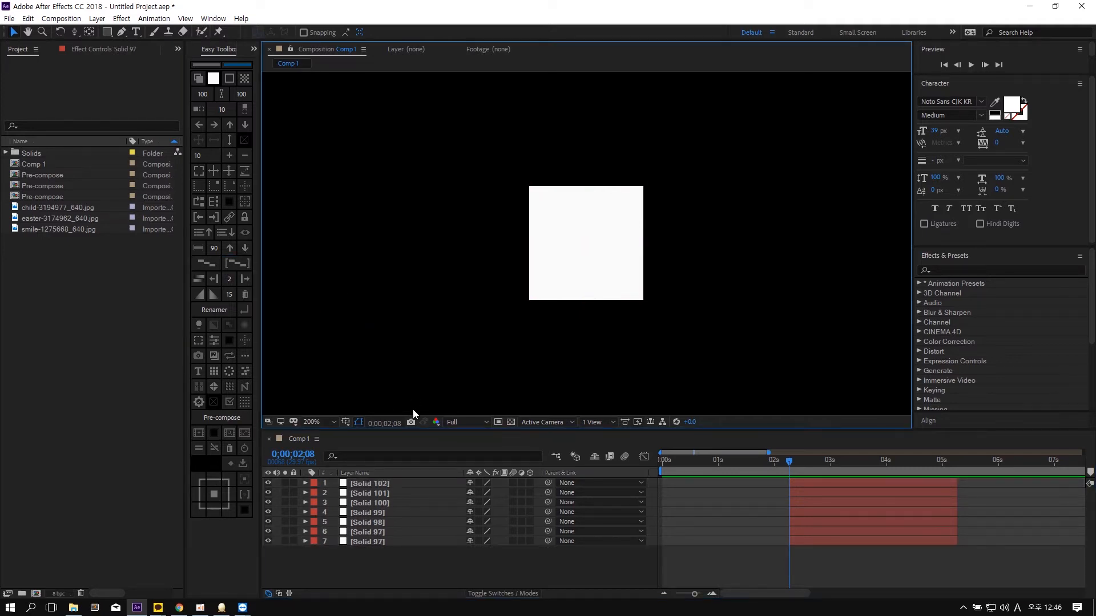
- Select layers 1, 3, 5 and 7 together by hand in the timeline, and clear the selection
left_click(388, 483)
left_click(386, 503, "ctrl")
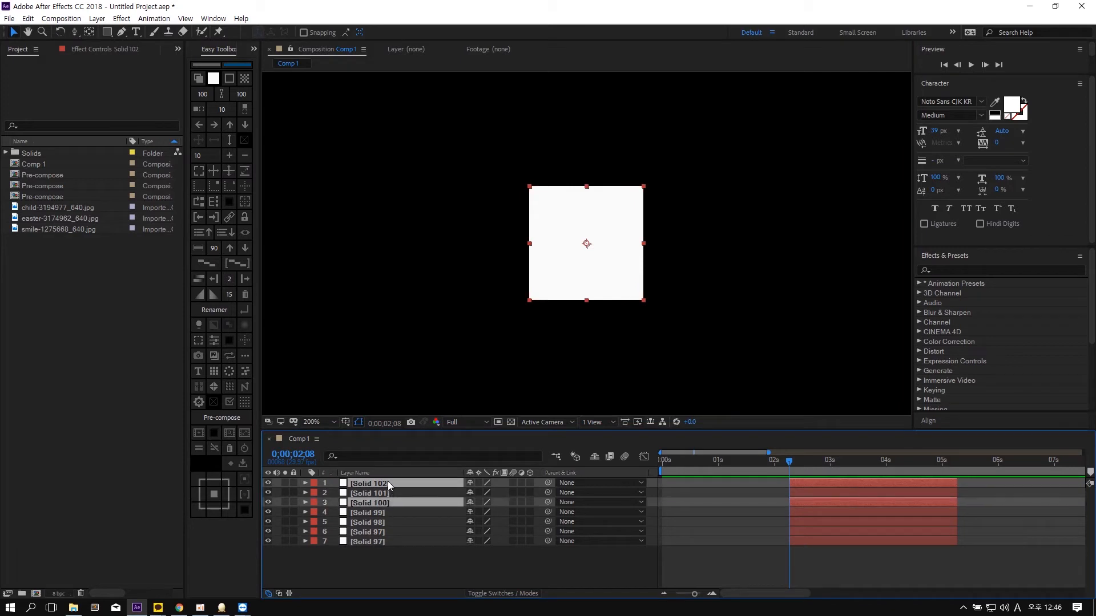
left_click(386, 483)
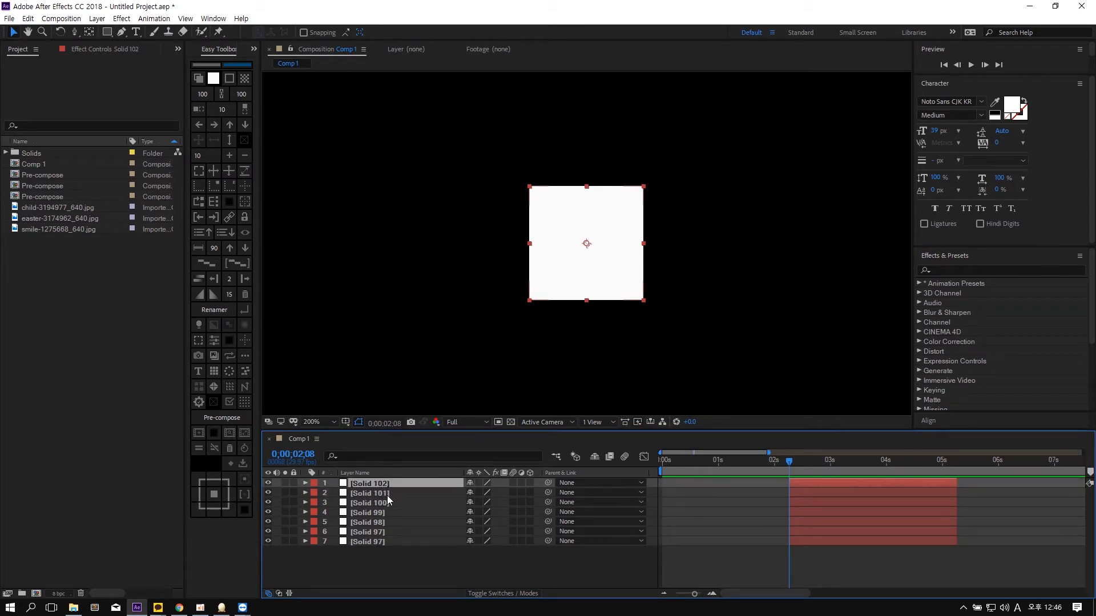
left_click(385, 503, "ctrl")
left_click(381, 522, "ctrl")
left_click(381, 542, "ctrl")
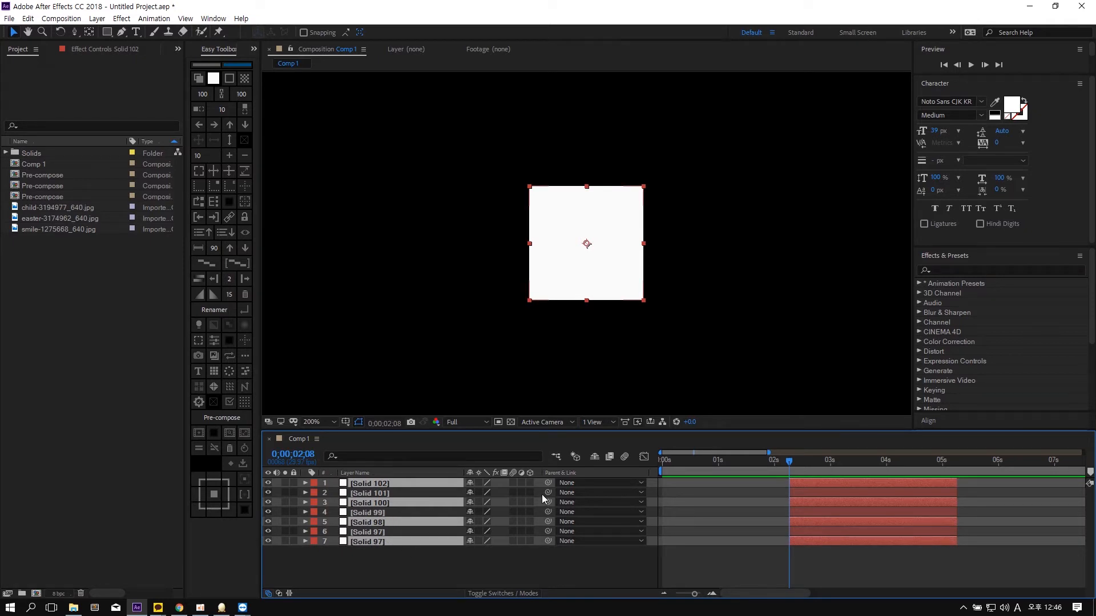
left_click_drag(549, 480, 484, 350)
left_click(395, 372)
- Use the next-layer odd/even selection starting from layer 1, repeat it starting from layer 2, and clear the selection
left_click(389, 485)
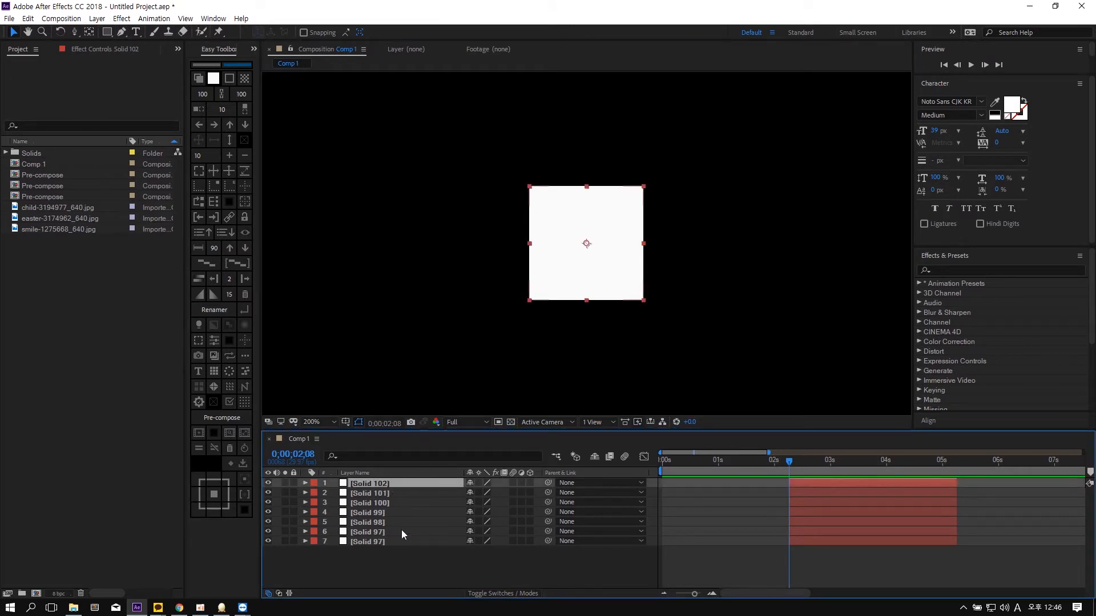
left_click(245, 247, "ctrl")
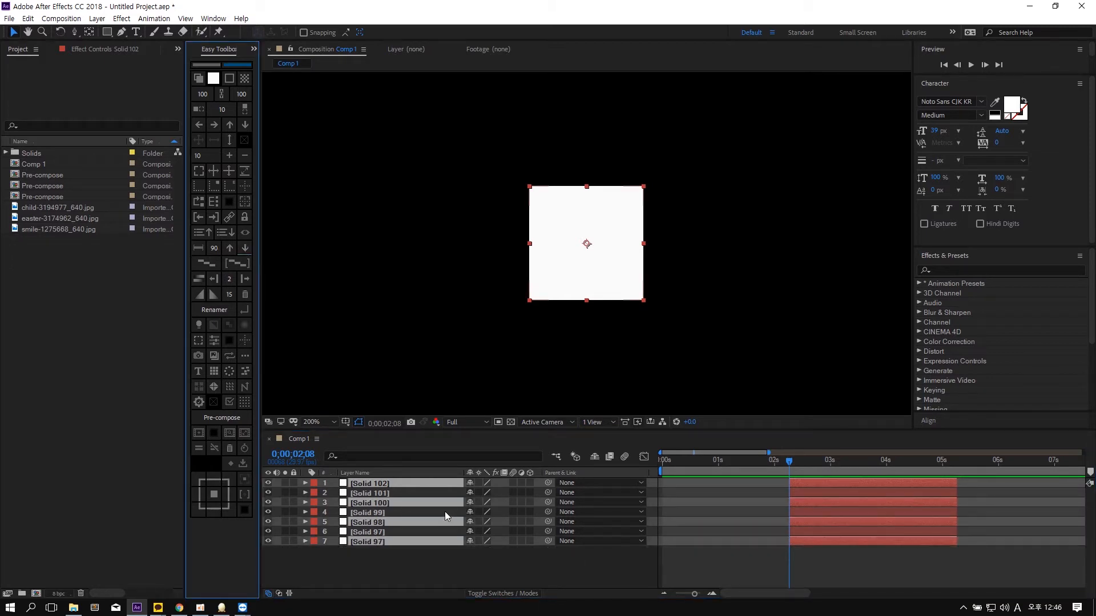
left_click(402, 493)
left_click(245, 250, "ctrl")
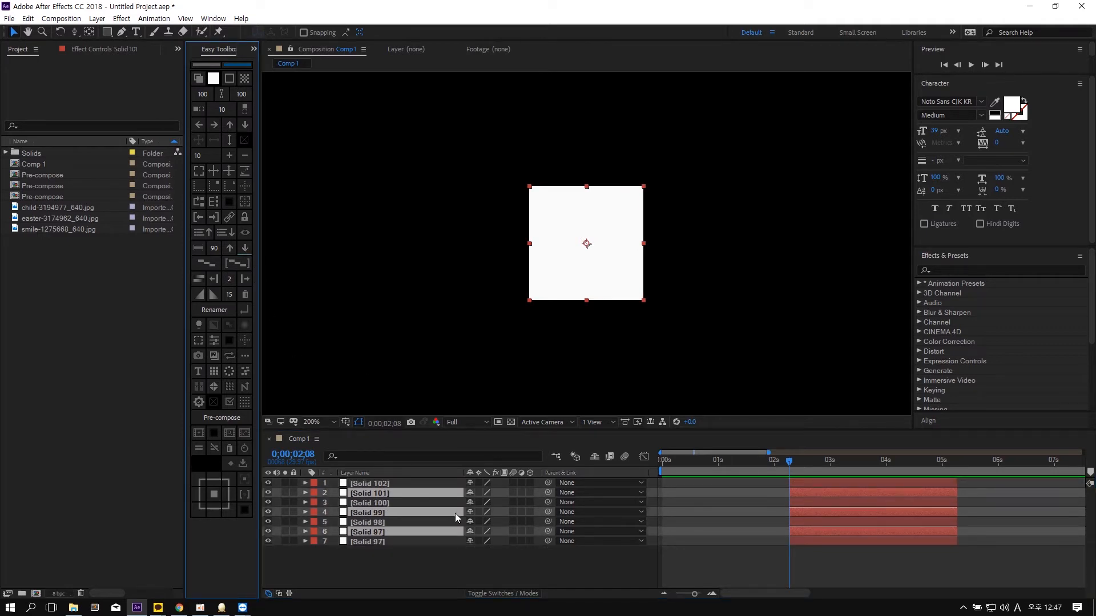
left_click(392, 549)
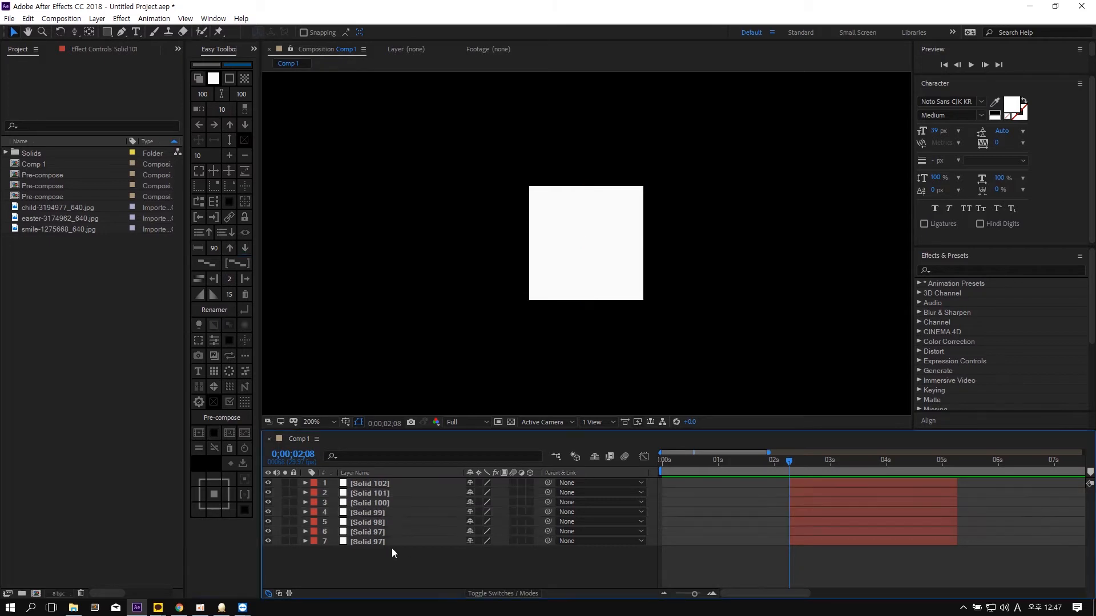
- Use the previous-layer odd/even selection starting from layer 7, and remove layer 1 from the selection
left_click(386, 541)
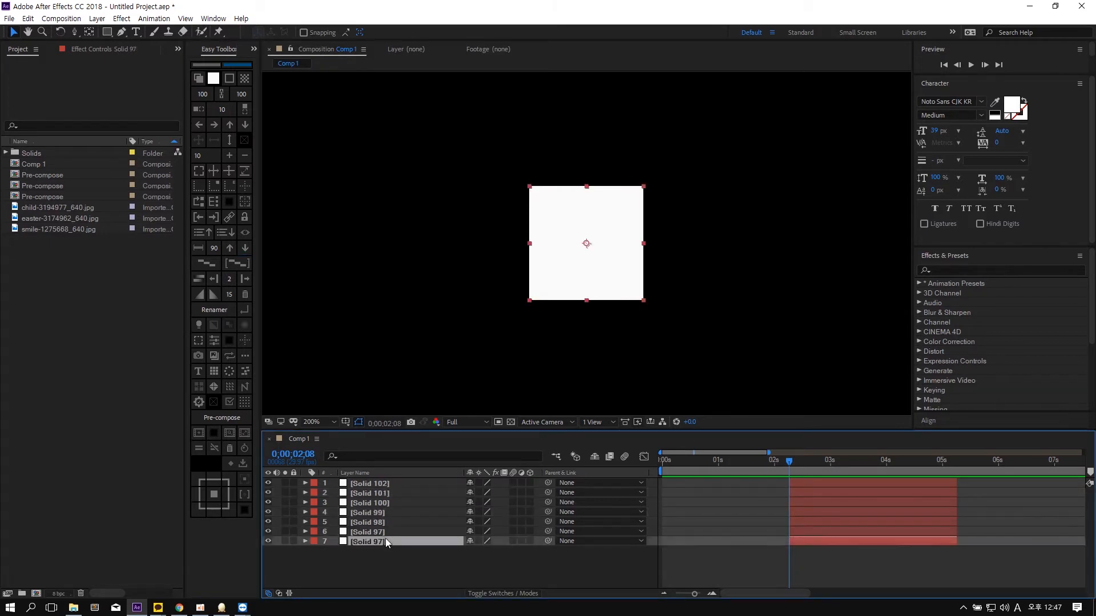
left_click(229, 248, "ctrl")
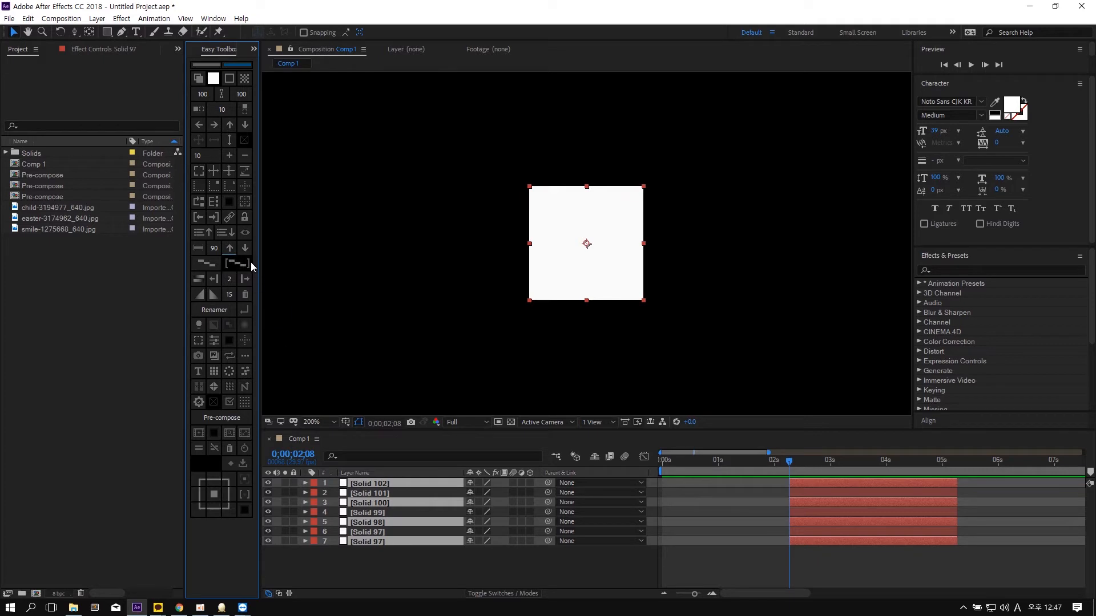
left_click(386, 483, "ctrl")
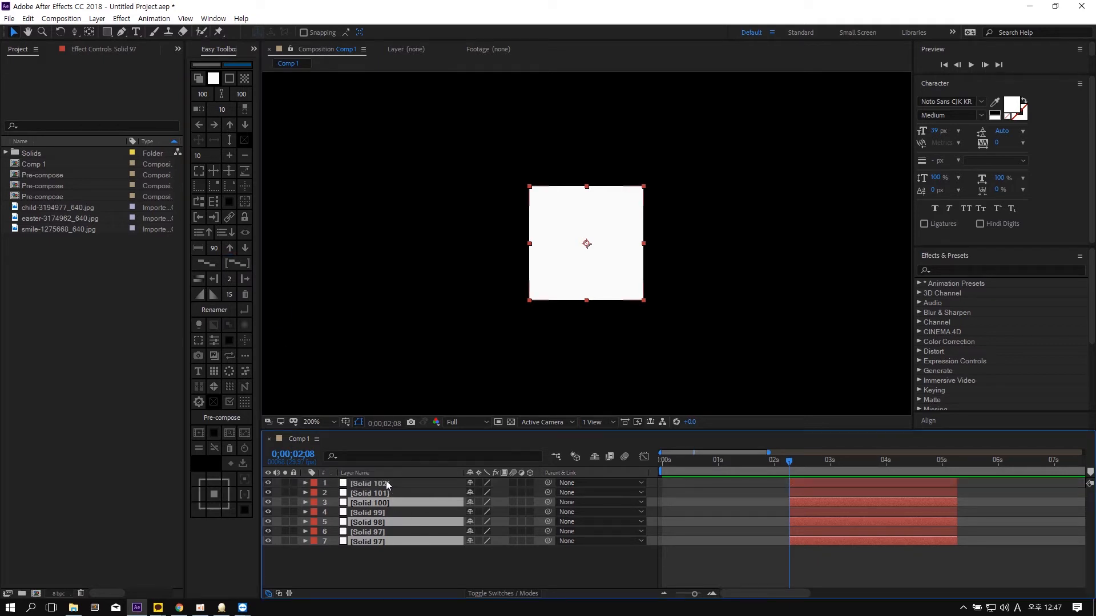
- Apply an Alpha Matte track matte to layers 3, 5 and 7, undo it and clear the selection
left_click(508, 593)
left_click(535, 541)
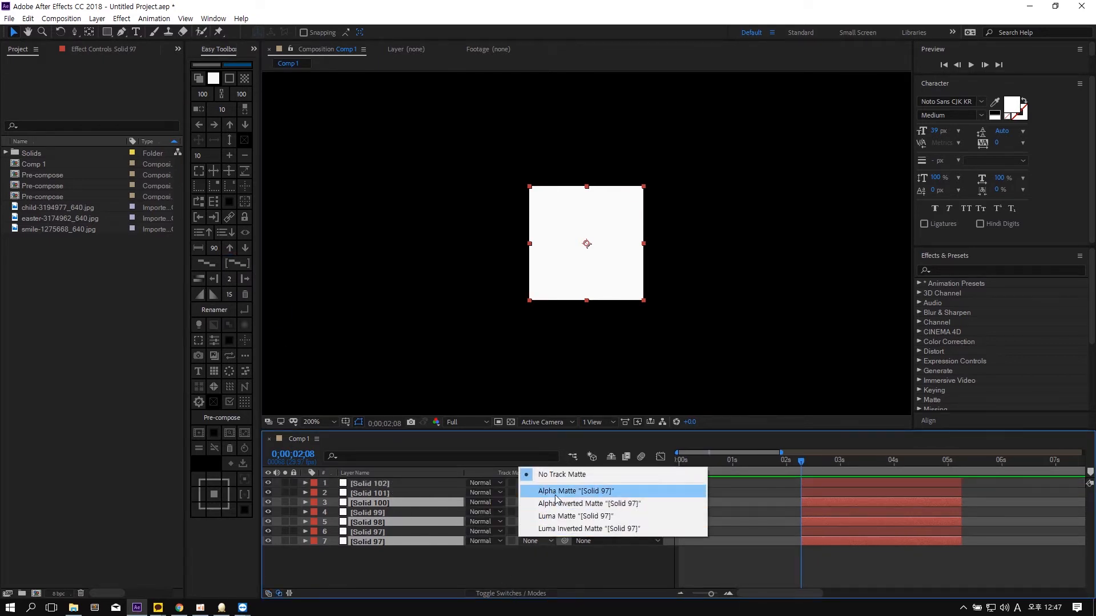
left_click(554, 494)
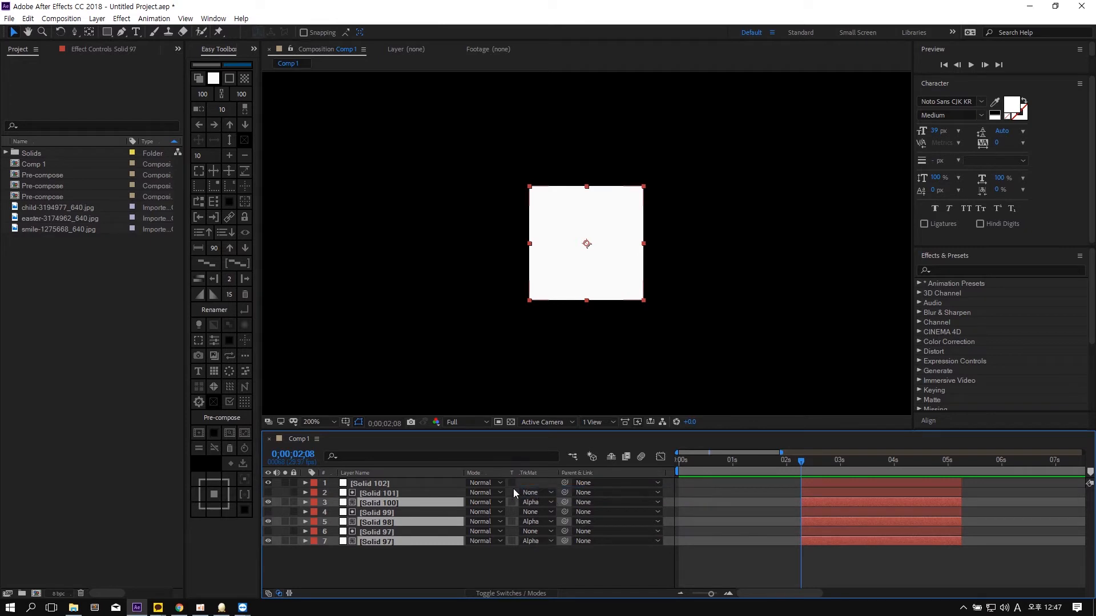
key("ctrl+z")
left_click(525, 349)
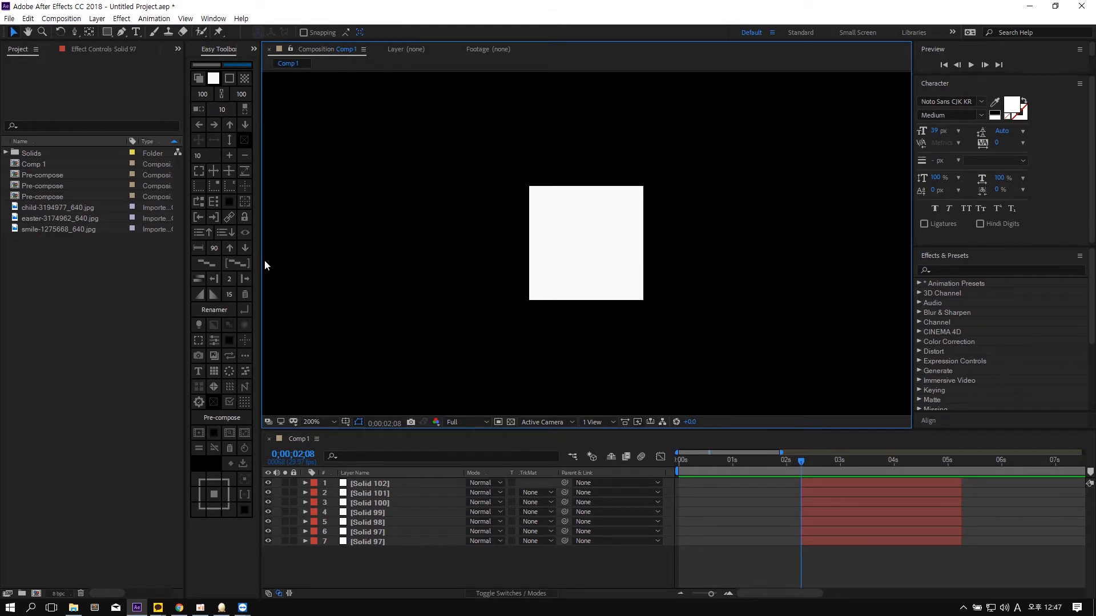
- Select all seven solid layers in the composition and delete them
key("ctrl+a")
left_click(624, 343)
left_click_drag(706, 367, 512, 184)
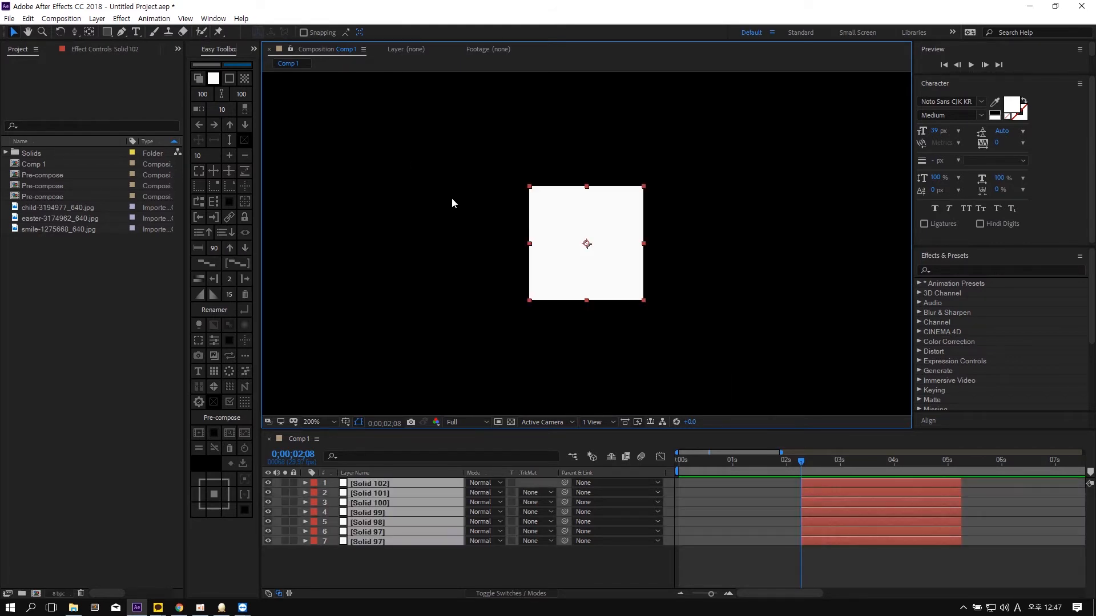
key("Delete")
- Create seven new 100 × 100 white solids with Easy Toolbox and select them all
left_click(197, 78)
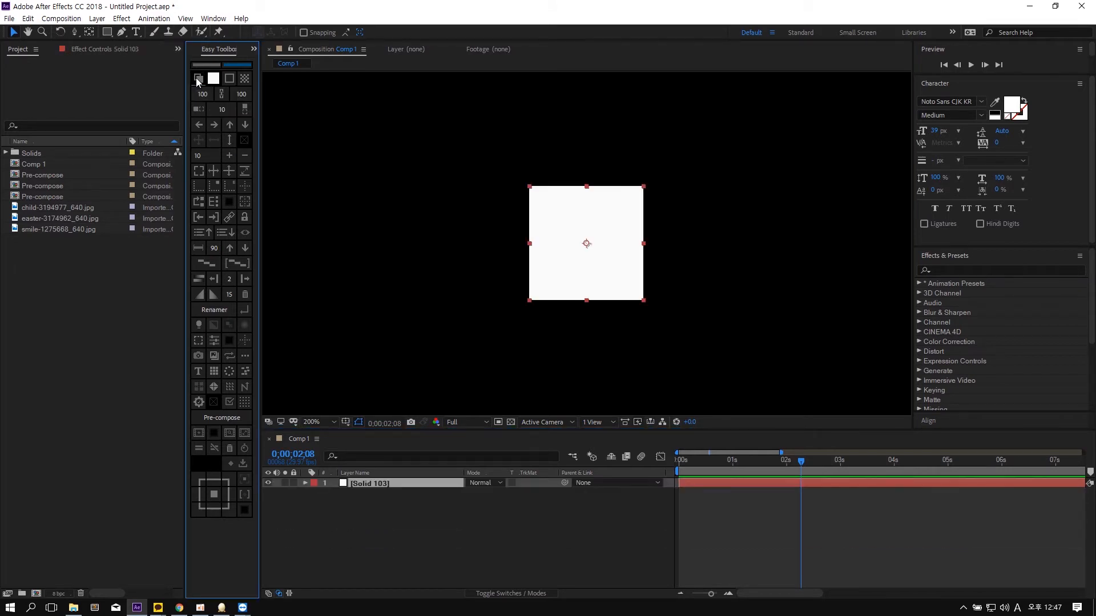
left_click(344, 256)
key("ctrl+a")
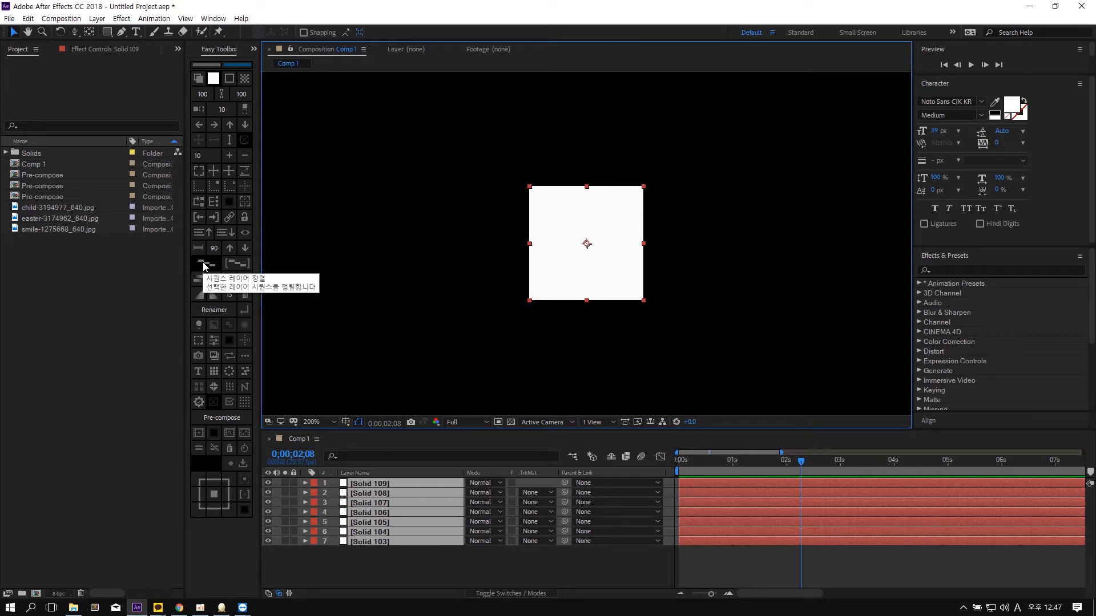
- Set the length of all seven solids to 30 frames, sequence them one after another, and select layer 1
double_click(214, 248)
type("30")
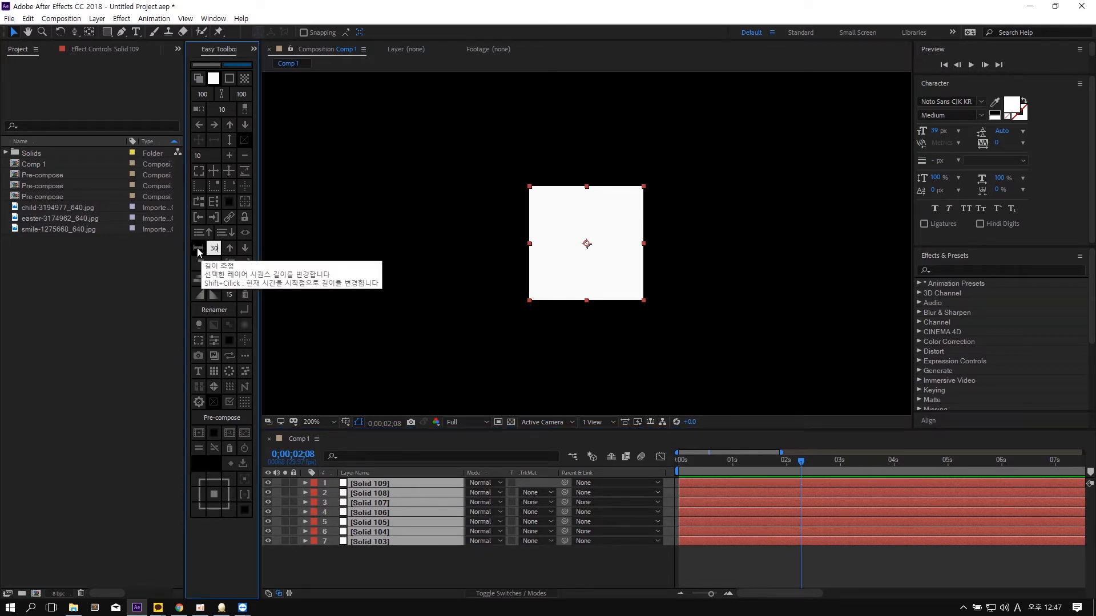
left_click(196, 248)
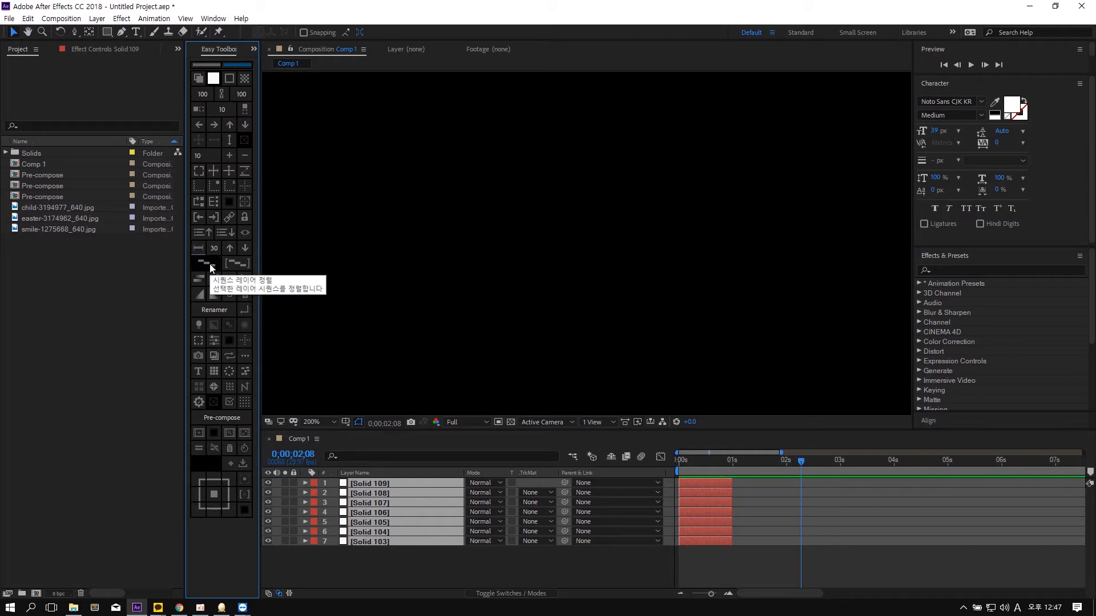
left_click(210, 263)
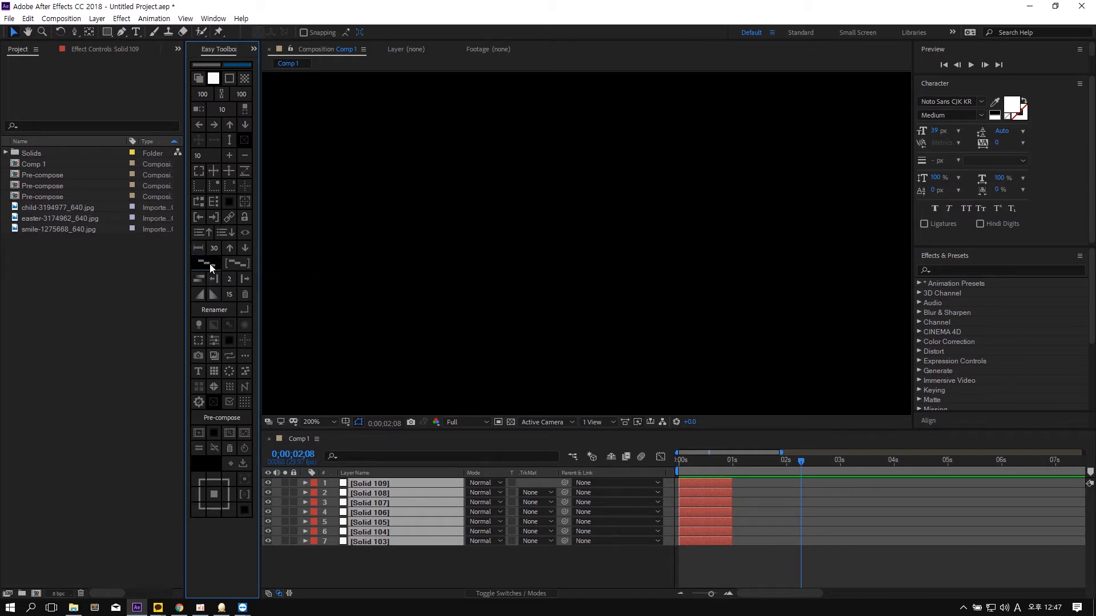
left_click(717, 488)
left_click(726, 483)
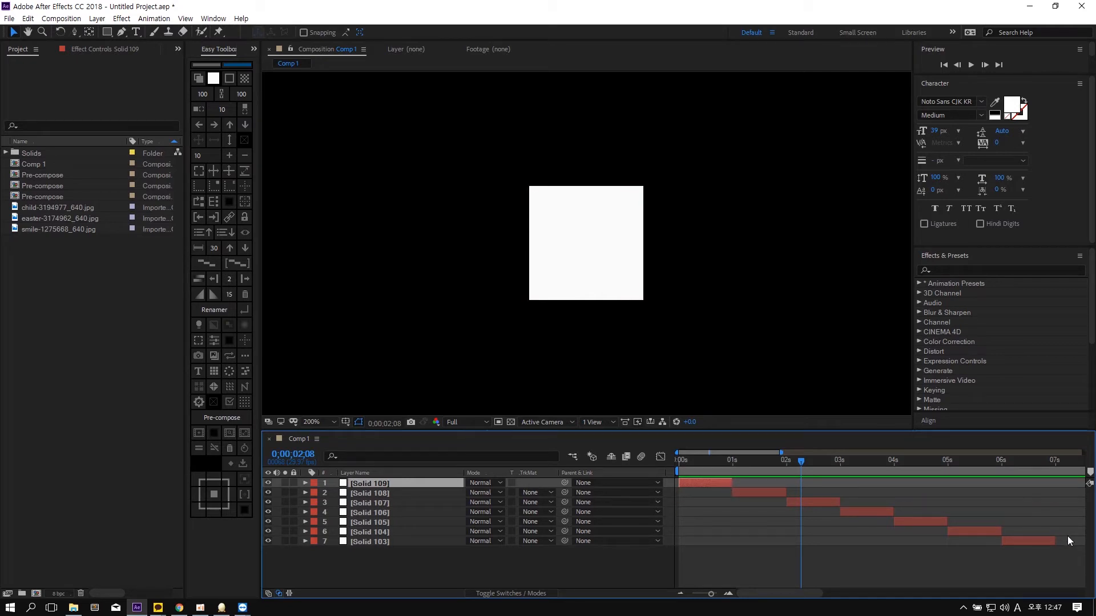
- Return to the composition start, set all seven solids' length to 40 frames, and sequence them again
key("minus")
key("minus")
left_click_drag(719, 460, 678, 469)
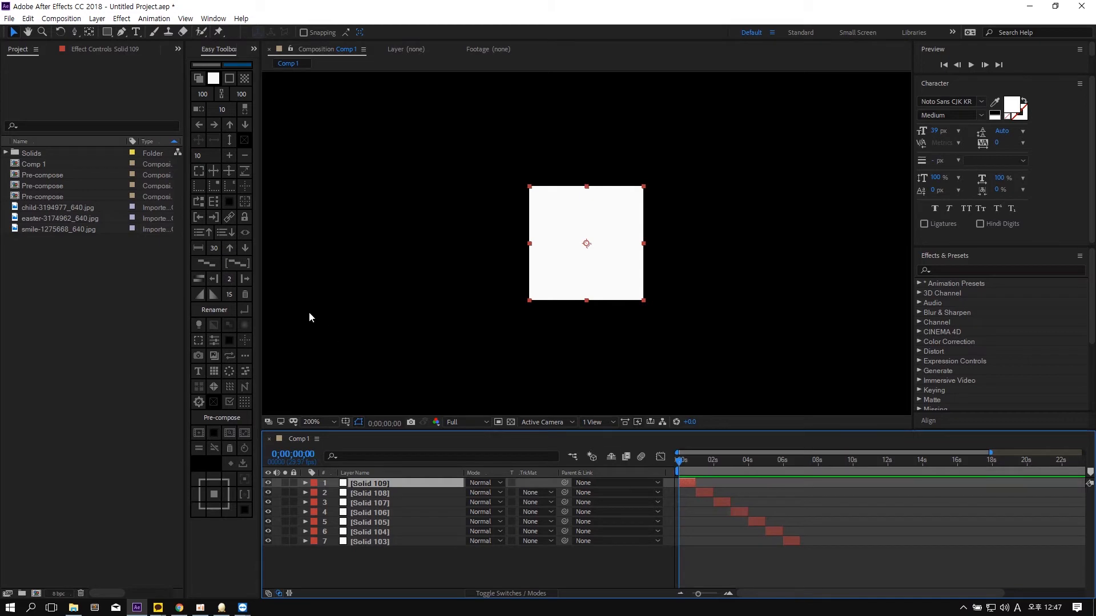
key("ctrl+a")
double_click(214, 249)
type("40")
left_click(201, 249)
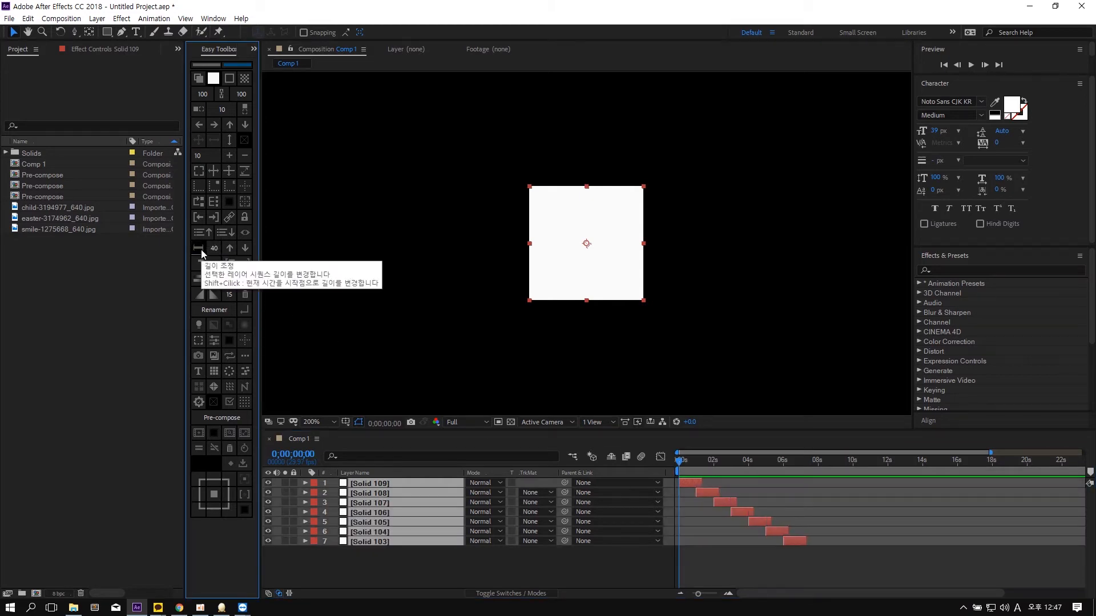
left_click(209, 264)
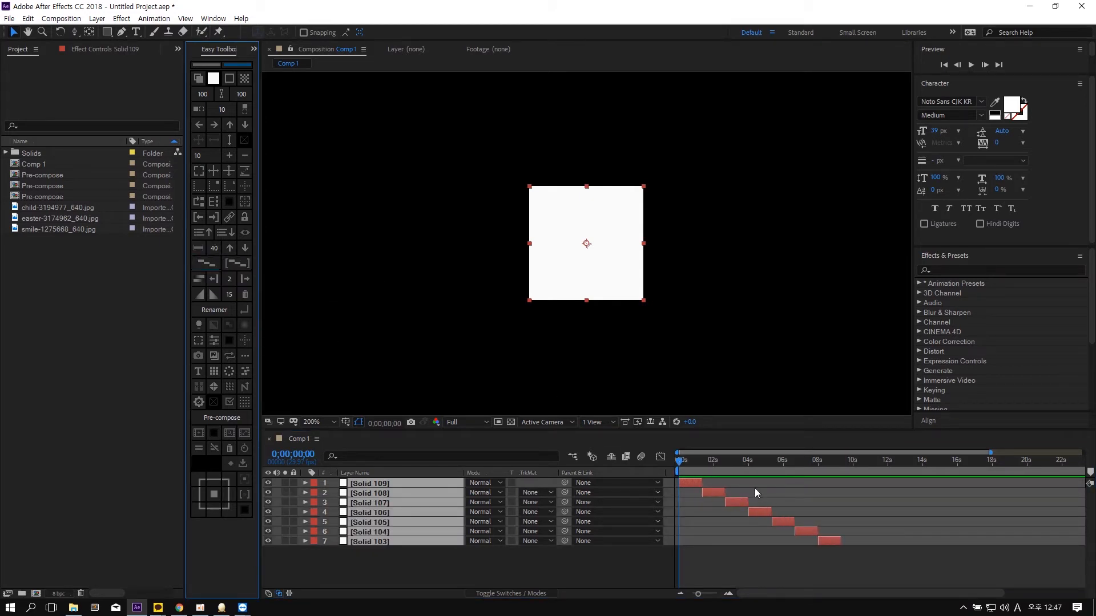
- Select the solids from layer 7 up to layer 1, sequence them in that order, and check the start at 0;00;08;00
left_click(406, 569)
key("ctrl+a")
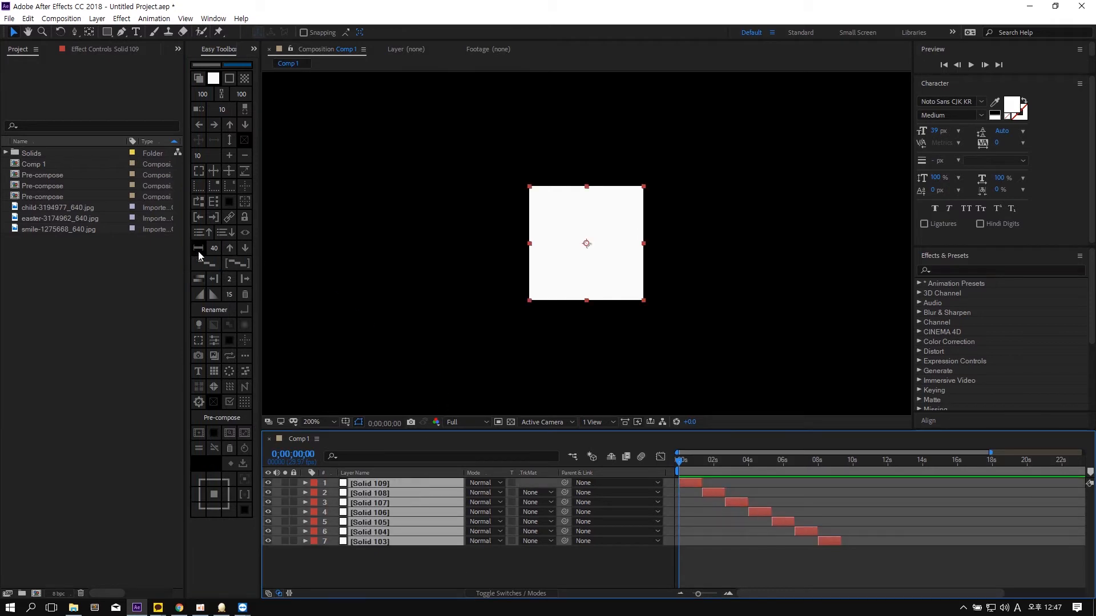
left_click(402, 541)
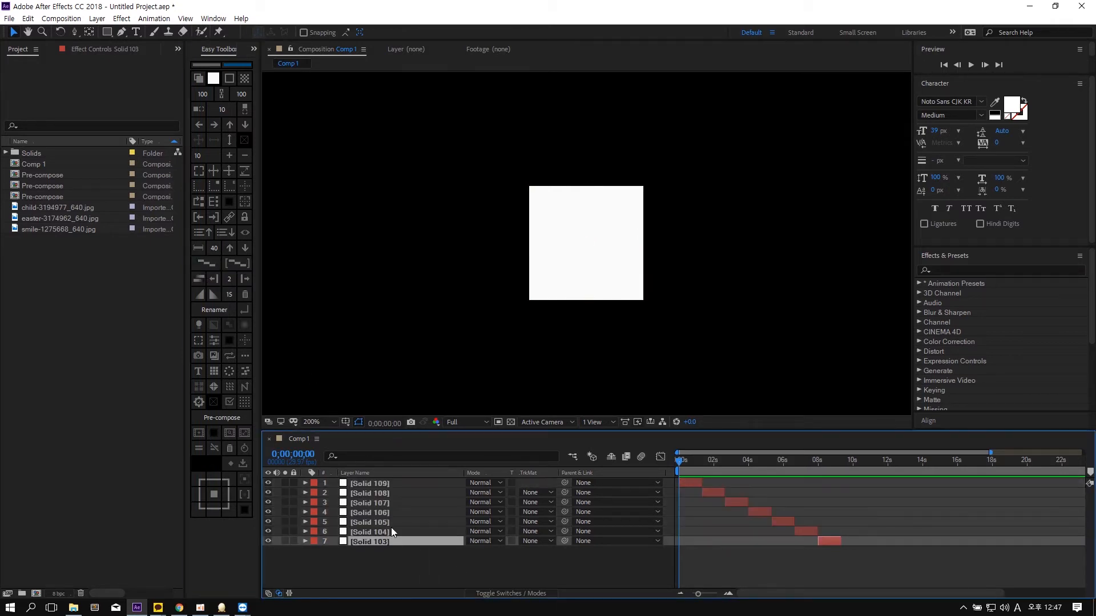
left_click(391, 484, "shift")
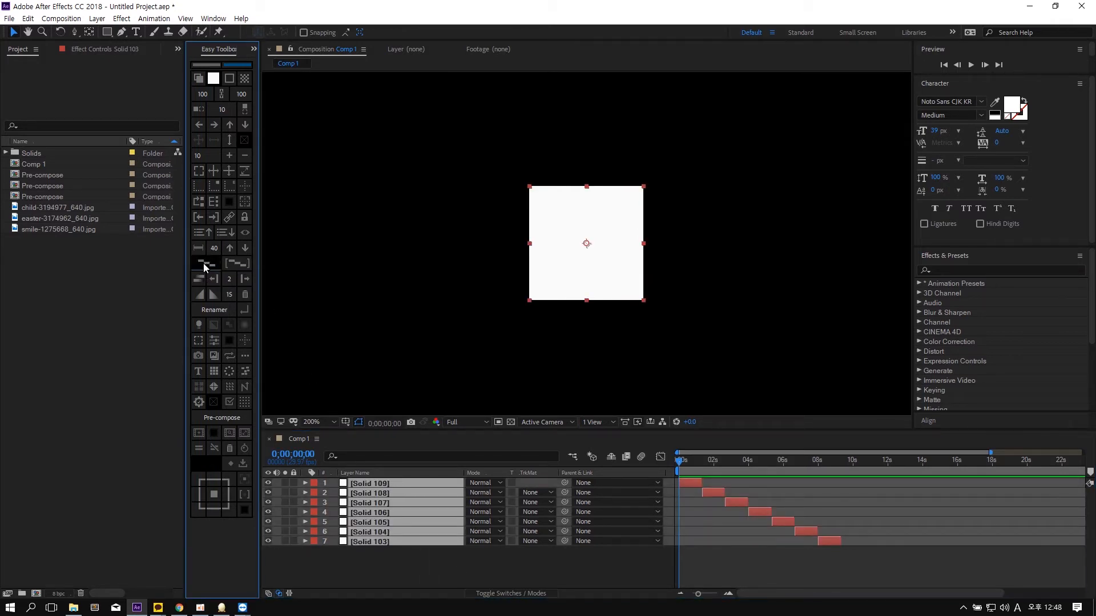
left_click(204, 263)
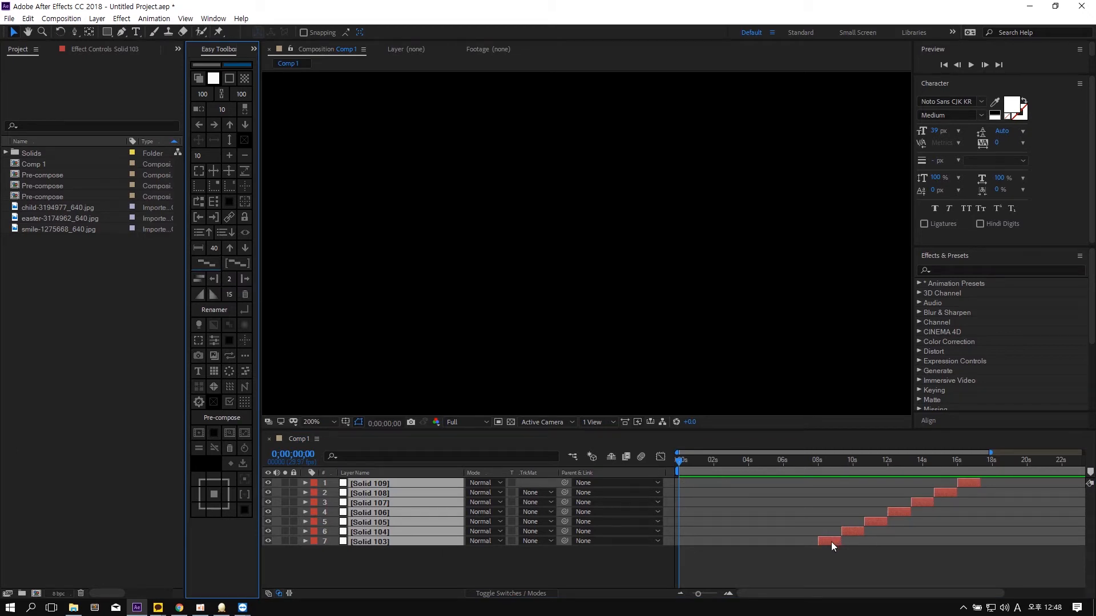
left_click(835, 564)
left_click_drag(825, 463, 815, 479)
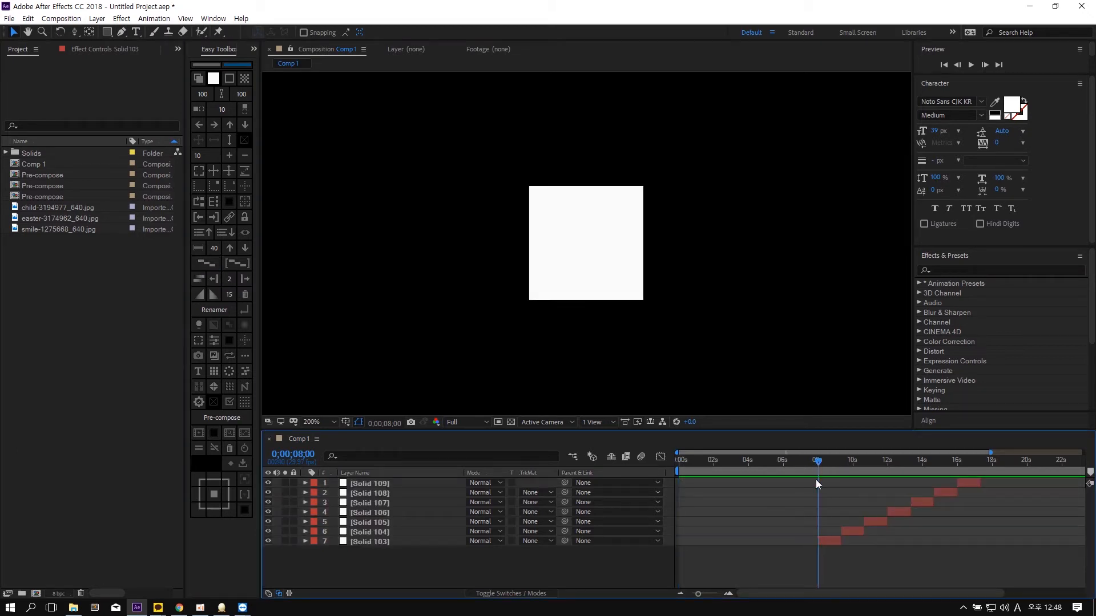
left_click(829, 540)
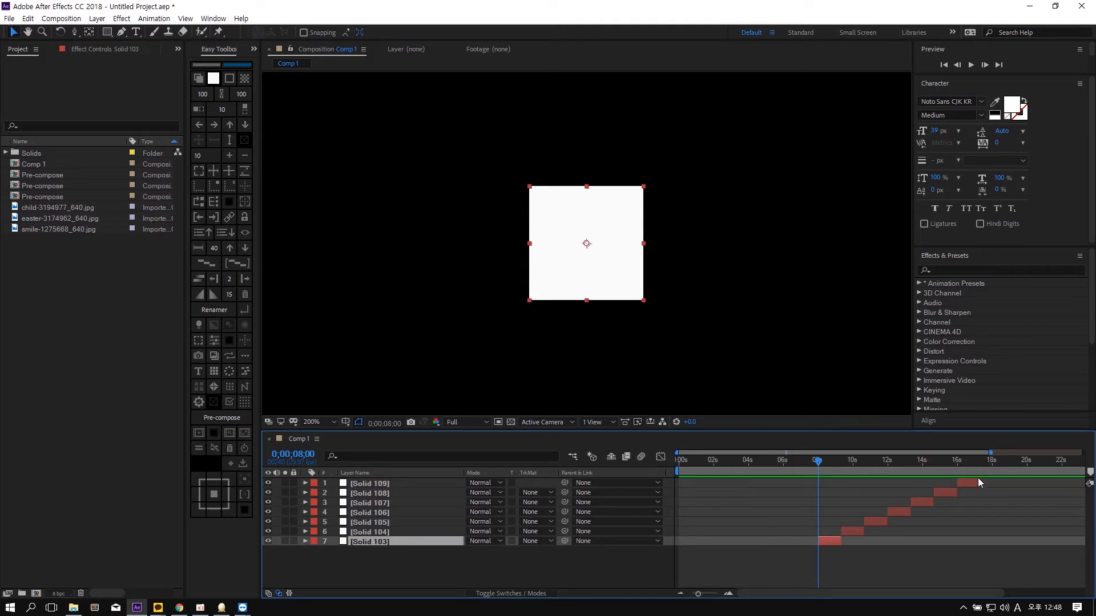
left_click(460, 565)
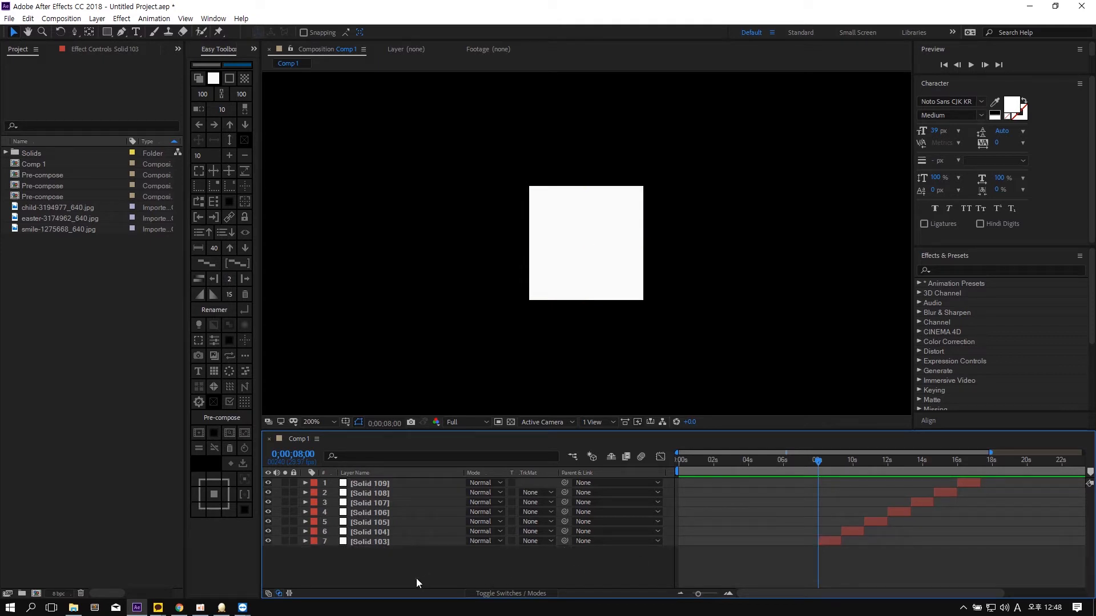
- Set the work area from 0;00;01;16 to 0;00;07;29 and sequence all seven solids to fit inside it
left_click_drag(818, 463, 608, 457)
left_click_drag(687, 453, 642, 452)
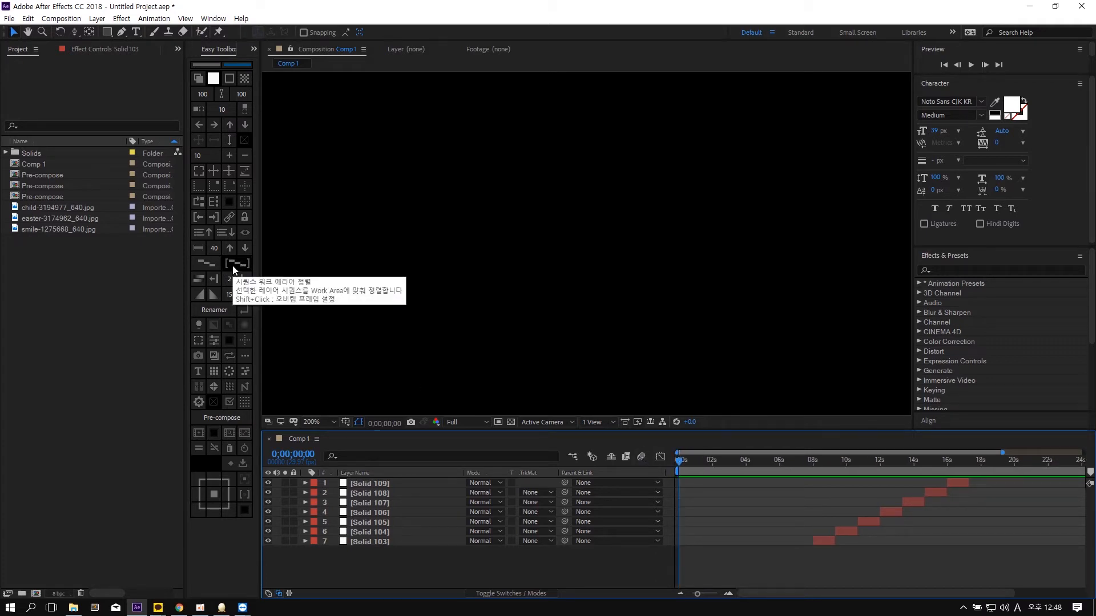
left_click(704, 458)
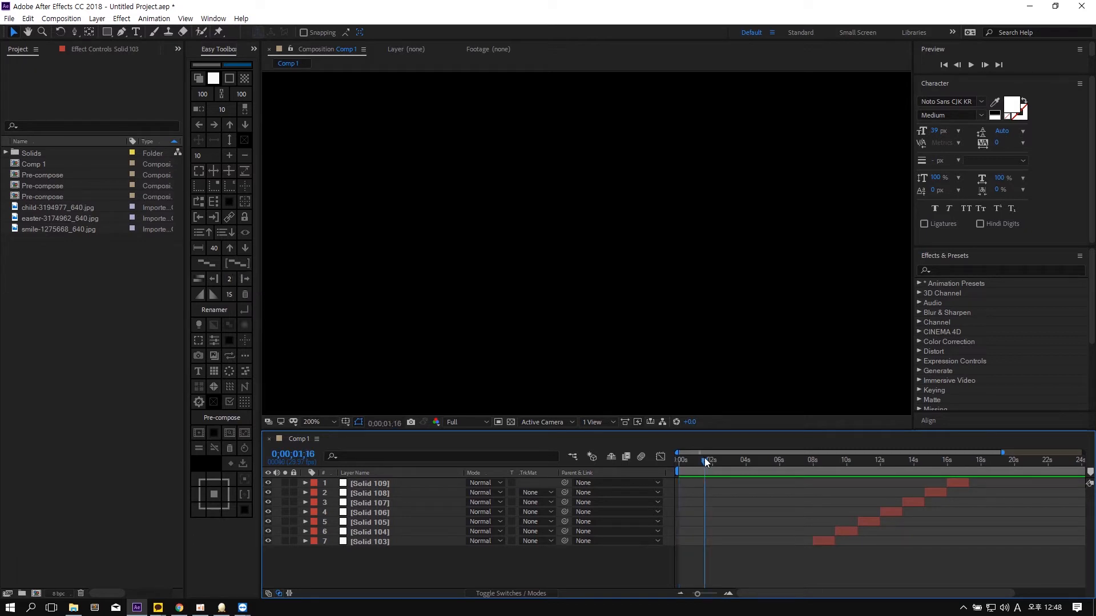
left_click_drag(777, 461, 801, 460)
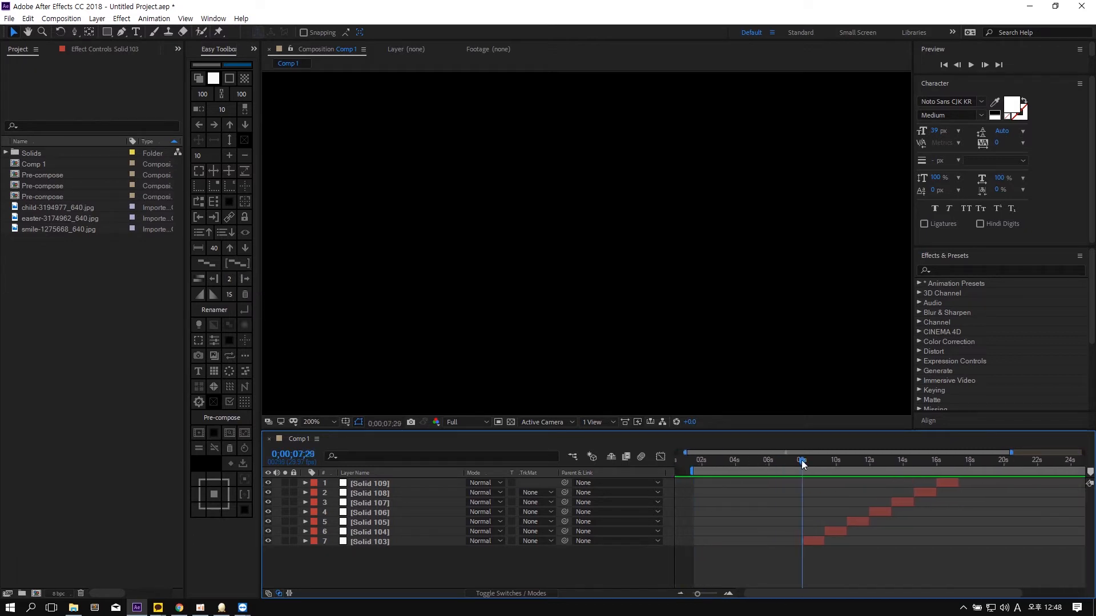
key("ctrl+a")
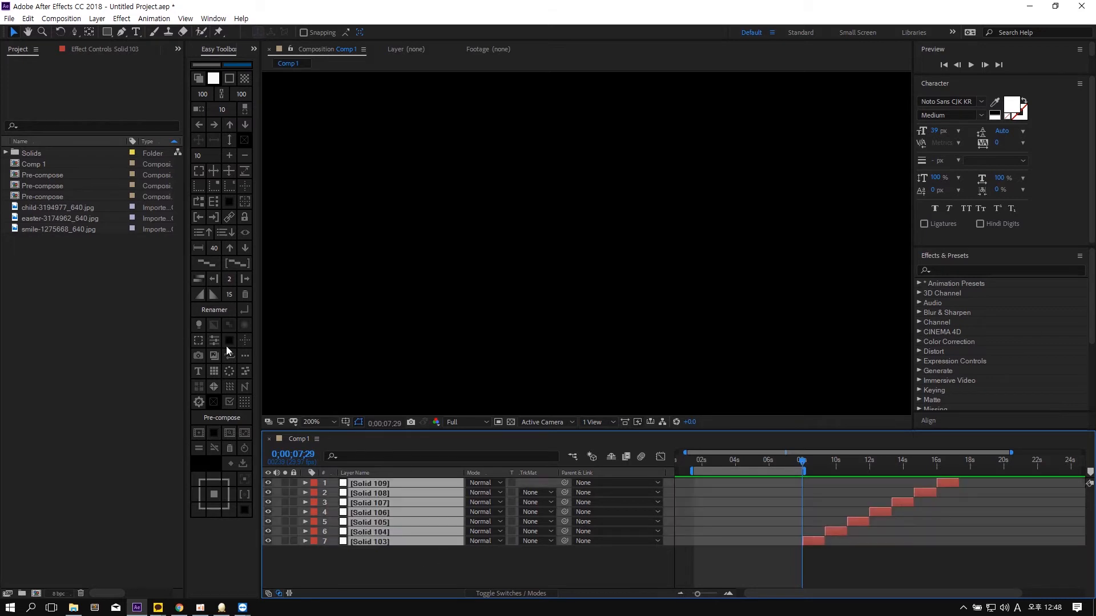
left_click(233, 263)
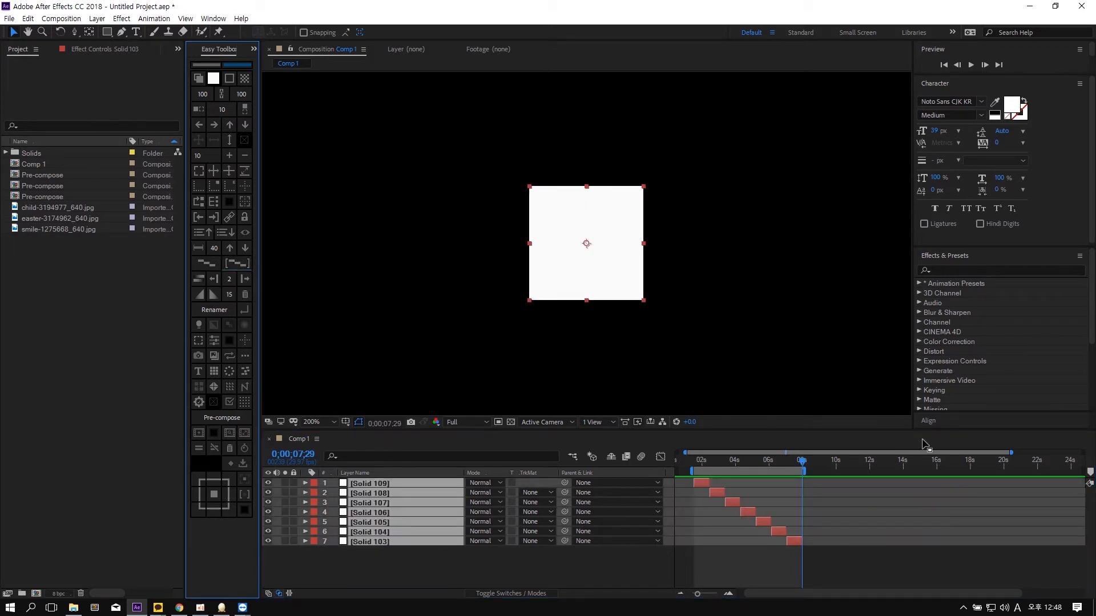
- Extend the work area's end to about 12 seconds and refit the seven-solid sequence to it
left_click_drag(805, 472, 868, 472)
left_click(236, 266)
left_click(234, 262)
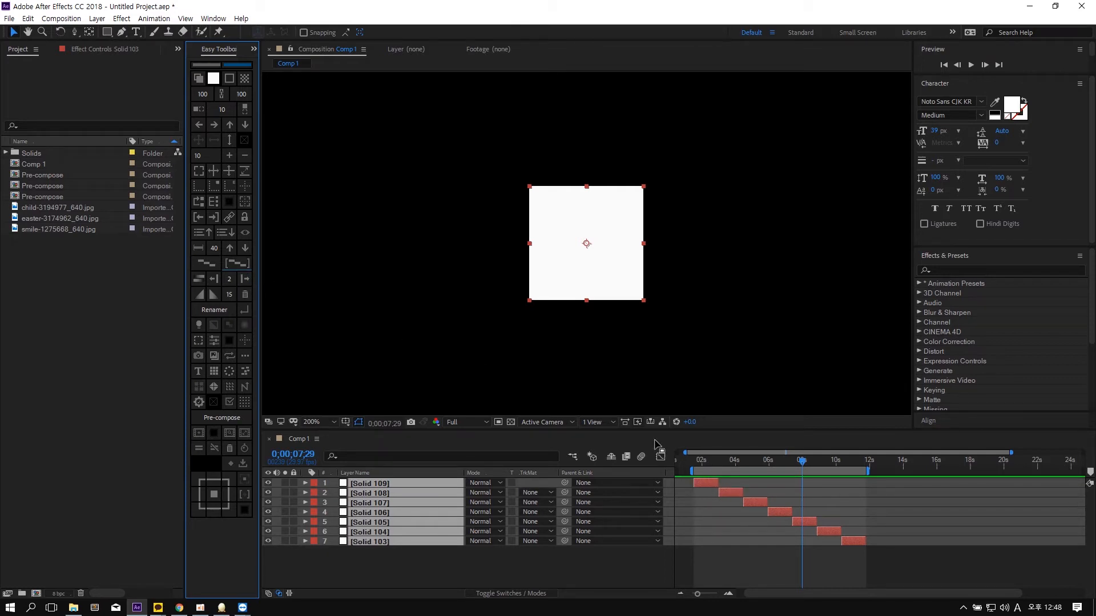
- Sequence the solids across the work area with overlapping frames and inspect the overlap between layers 1 and 2
left_click(719, 461)
mouse_move(725, 462)
left_mouse_down()
mouse_move(738, 463)
mouse_move(722, 464)
left_mouse_up()
left_click(238, 263)
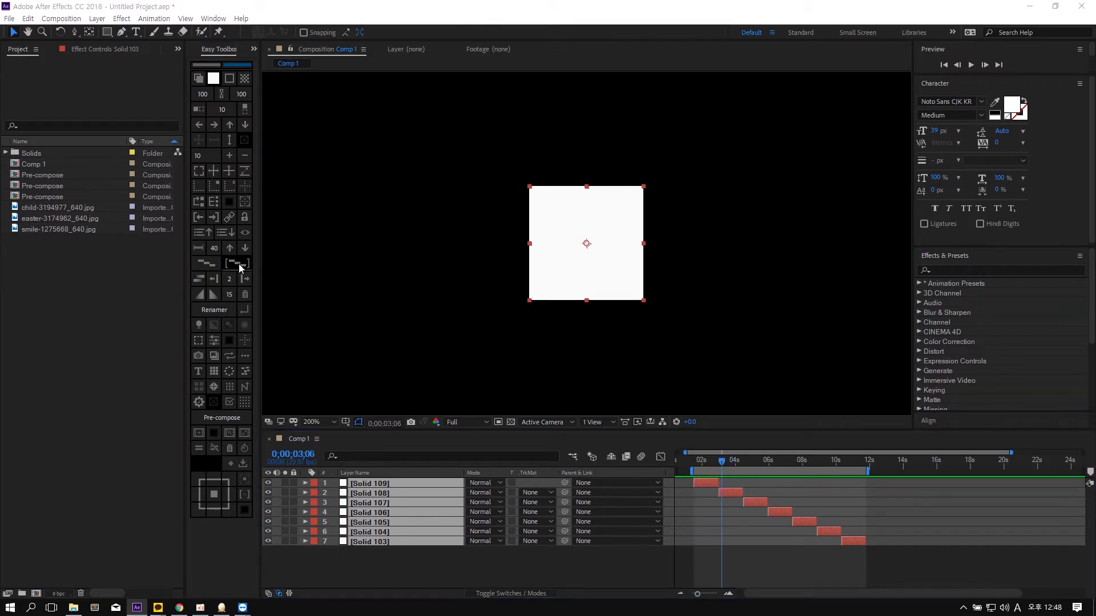
key("Return")
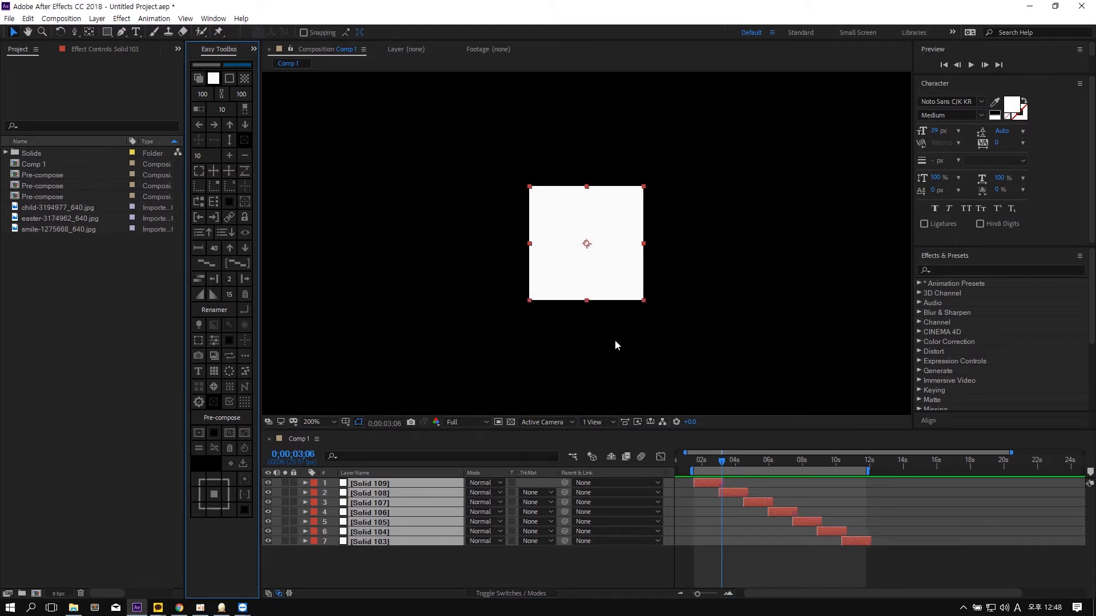
left_click_drag(724, 457, 717, 462)
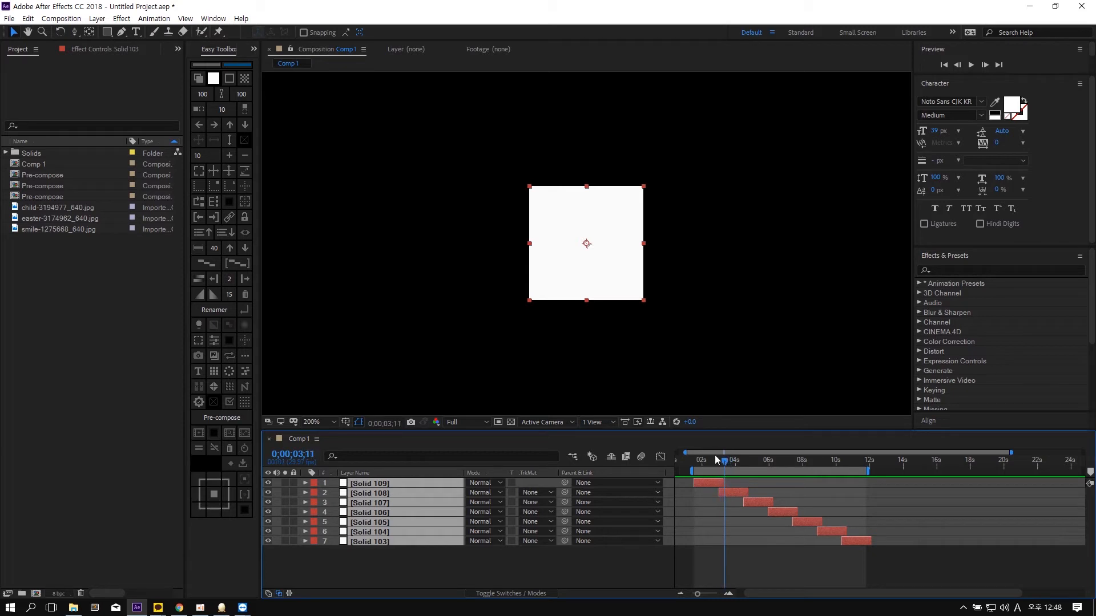
- Sequence the solids across the work area again with a larger frame overlap and check where layers 1 and 2 overlap
left_click(238, 263)
type("2")
key("Return")
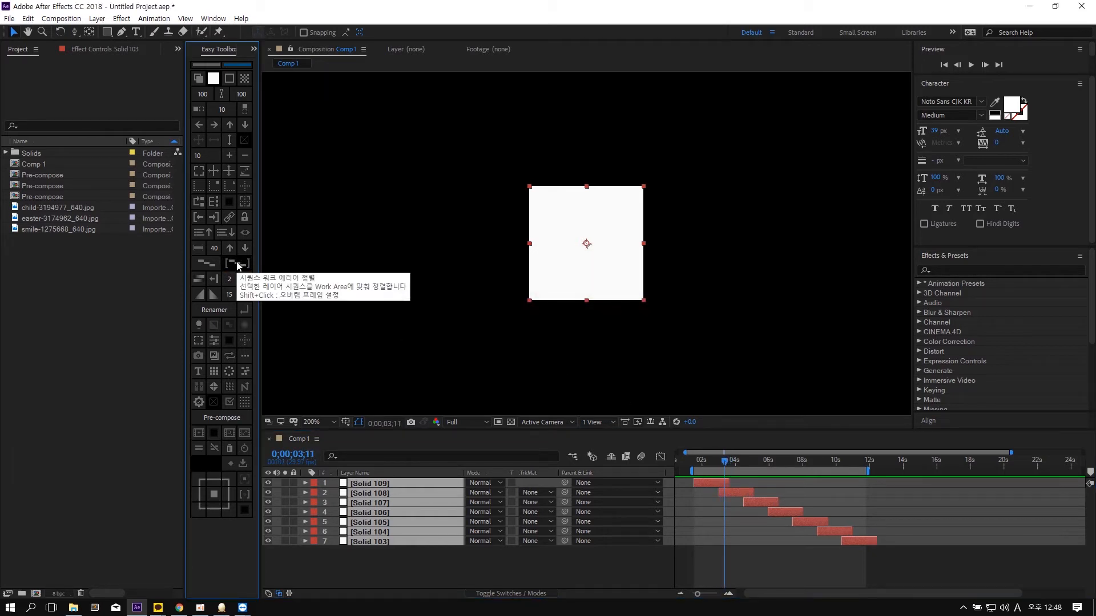
left_click(726, 463)
mouse_move(726, 463)
left_mouse_down()
mouse_move(871, 482)
mouse_move(724, 457)
left_mouse_up()
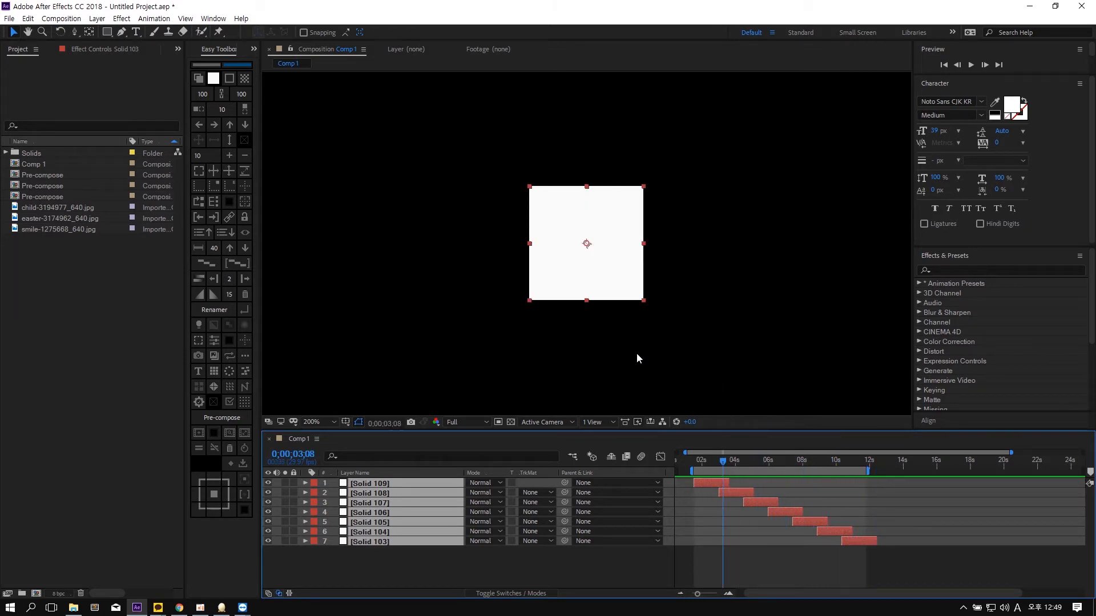
- Move the work area's start to the beginning of the composition and delete all seven solids
left_click_drag(692, 471, 647, 473)
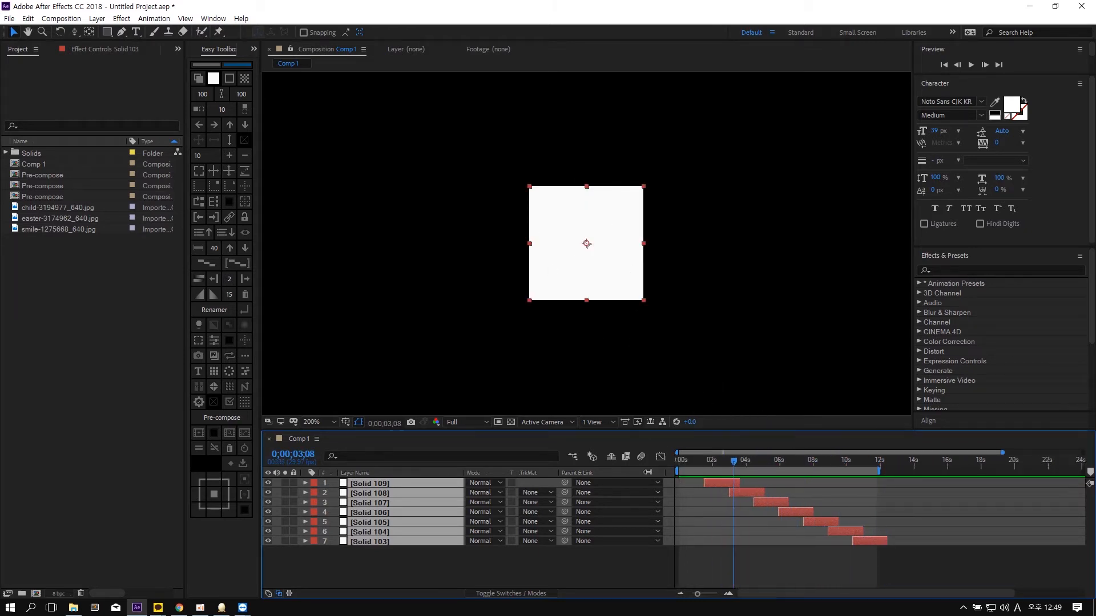
left_click(470, 350)
key("ctrl+a")
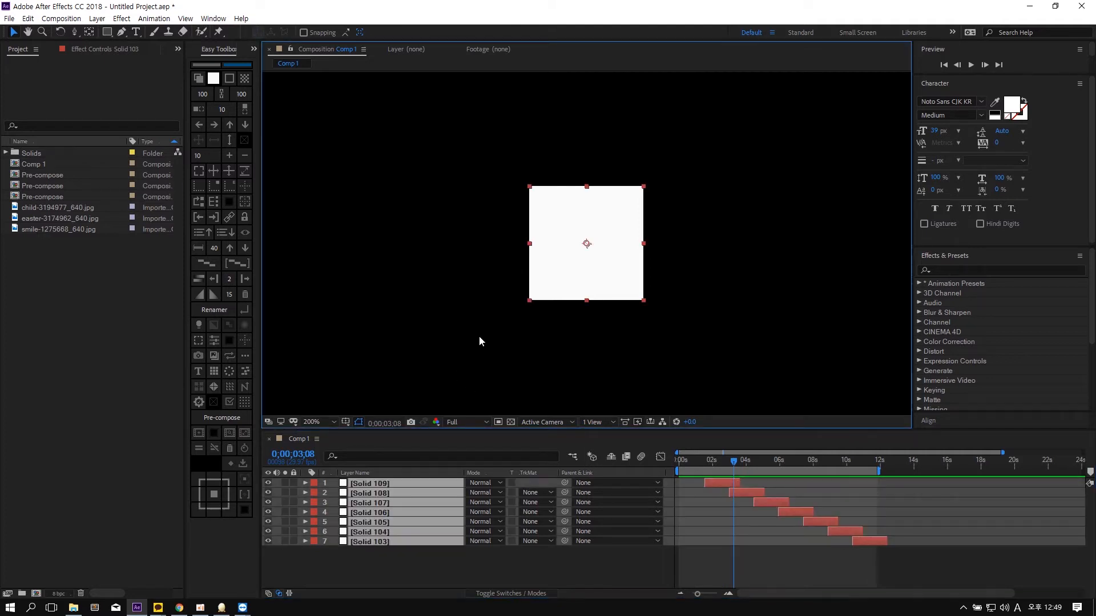
key("Delete")
- Add child-3194977_640.jpg, easter-3174962_640.jpg and smile-1275668_640.jpg to Comp 1 as layers
left_click_drag(70, 306, 425, 507)
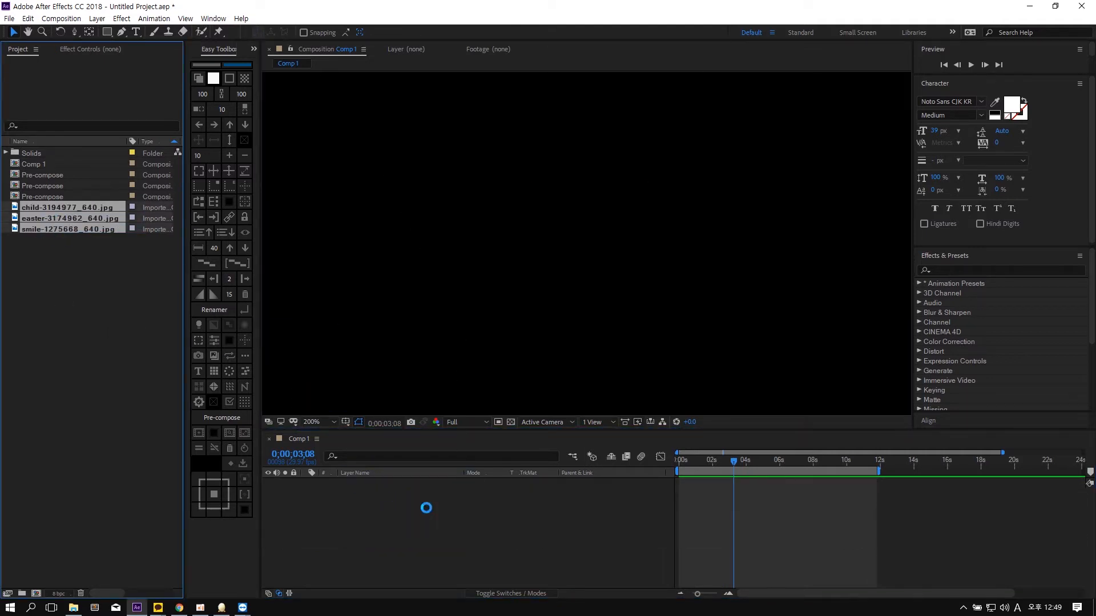
scroll(509, 330, "down", 2)
left_click(570, 381)
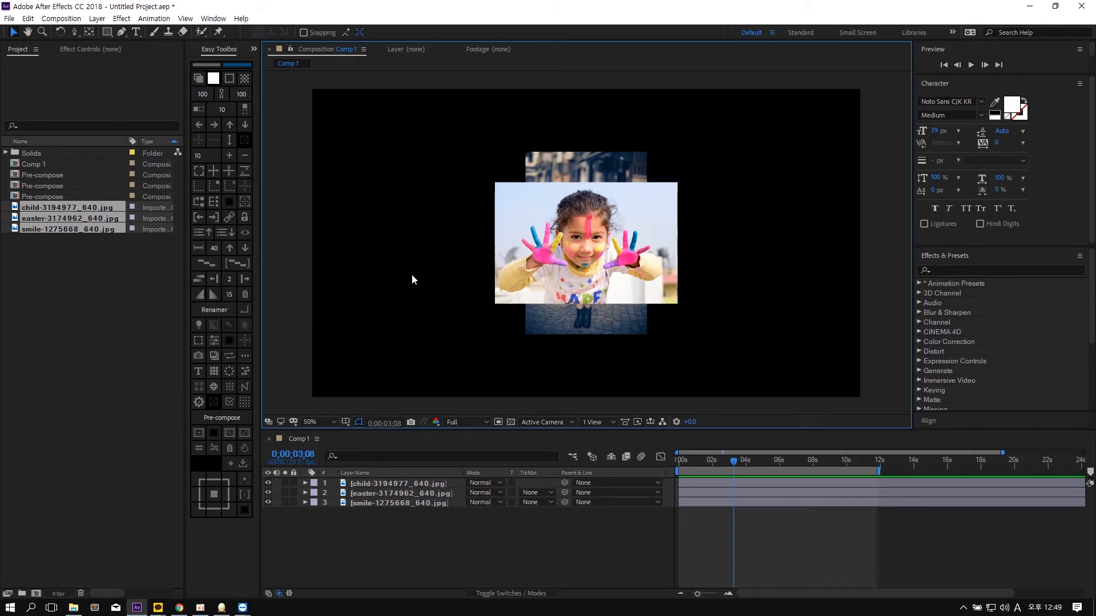
left_click_drag(430, 272, 522, 338)
left_click(594, 354)
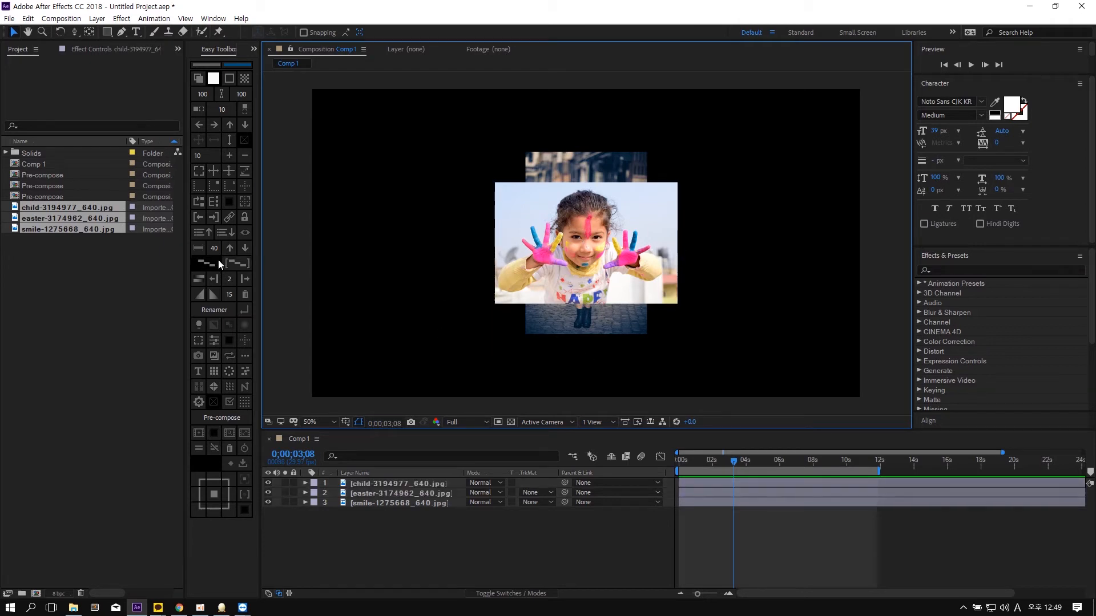
- Sequence all three image layers across the work area with a 10-frame overlap and scrub to 0;00;08;19 to review it
key("ctrl+a")
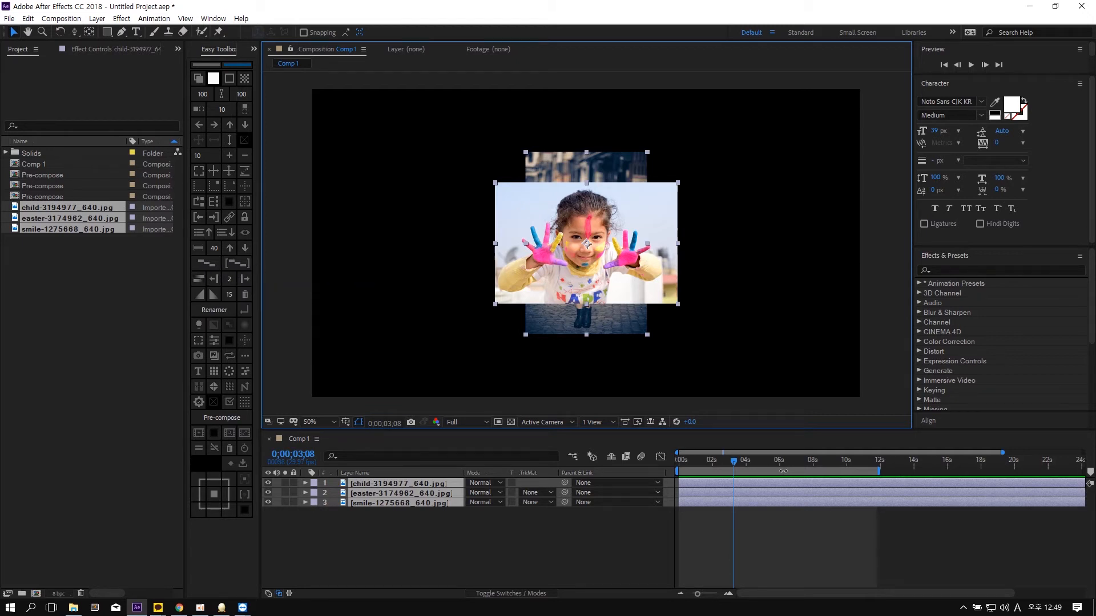
left_click(241, 265)
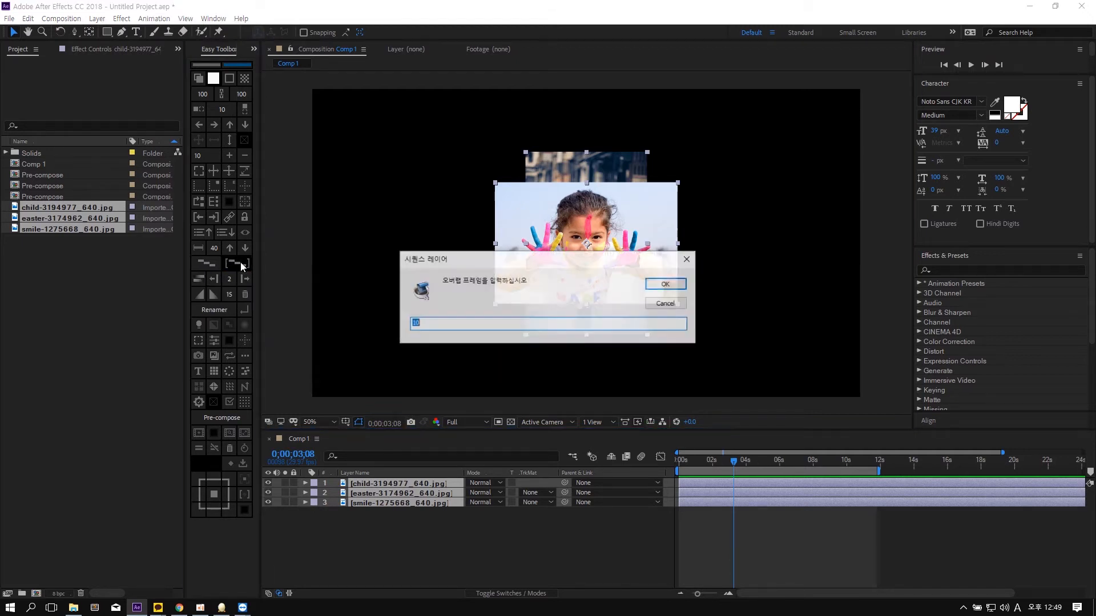
type("10")
key("Return")
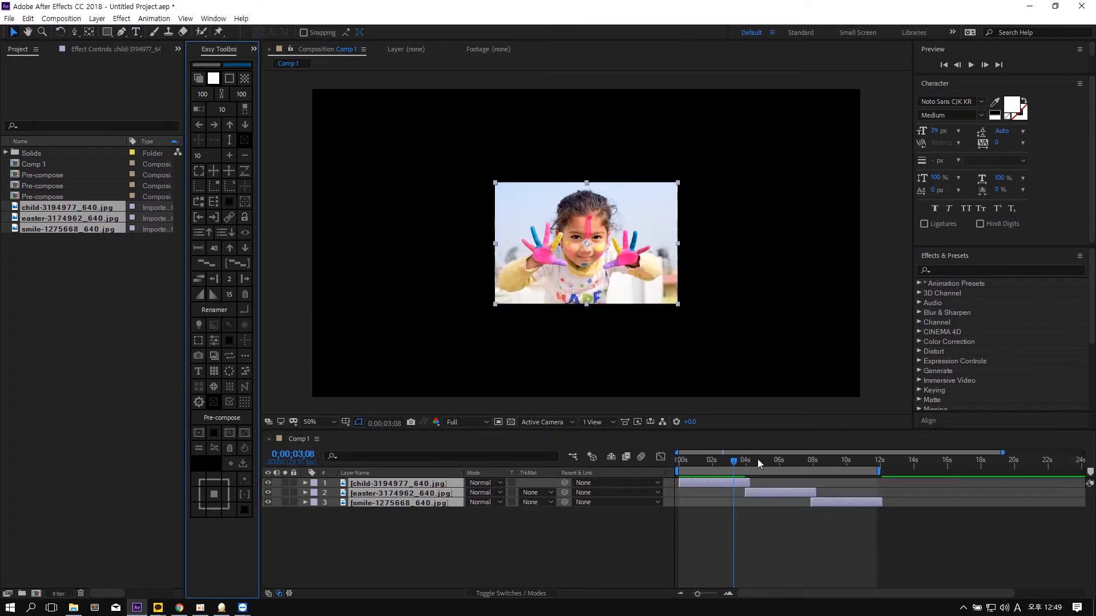
left_click_drag(744, 462, 824, 464)
- Try Fit to Comp on all three selected image layers, and undo it
left_click(746, 362)
key("ctrl+a")
right_click(600, 261)
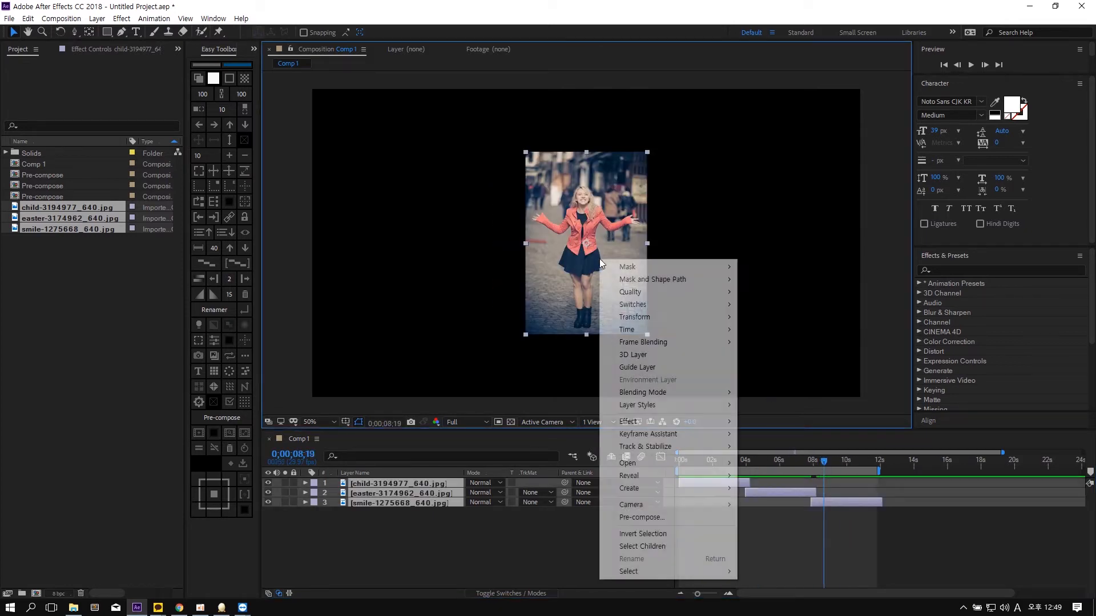
mouse_move(690, 317)
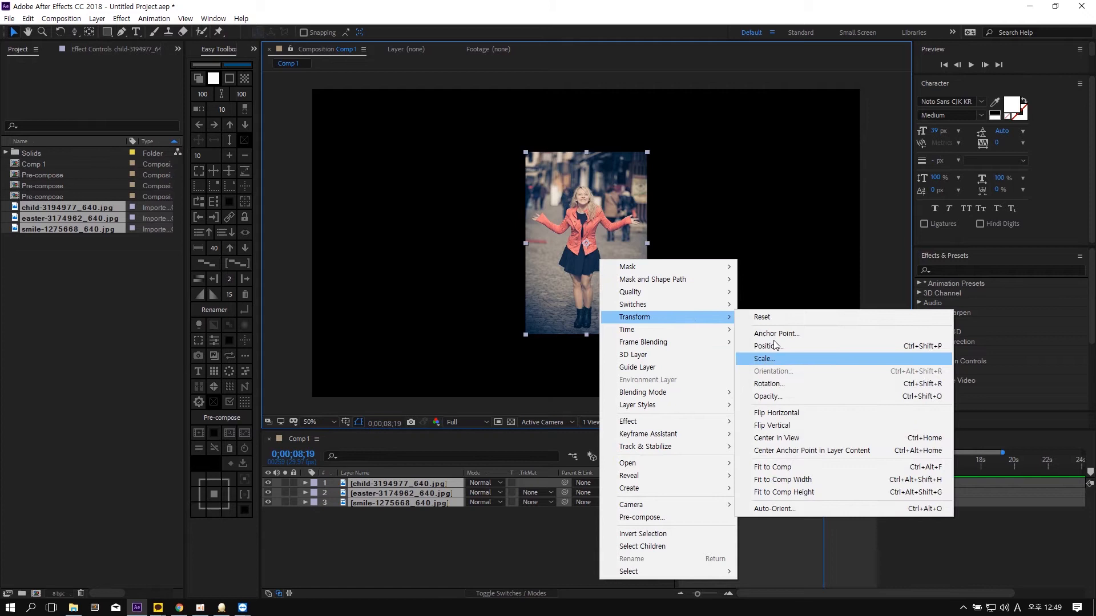
left_click(846, 468)
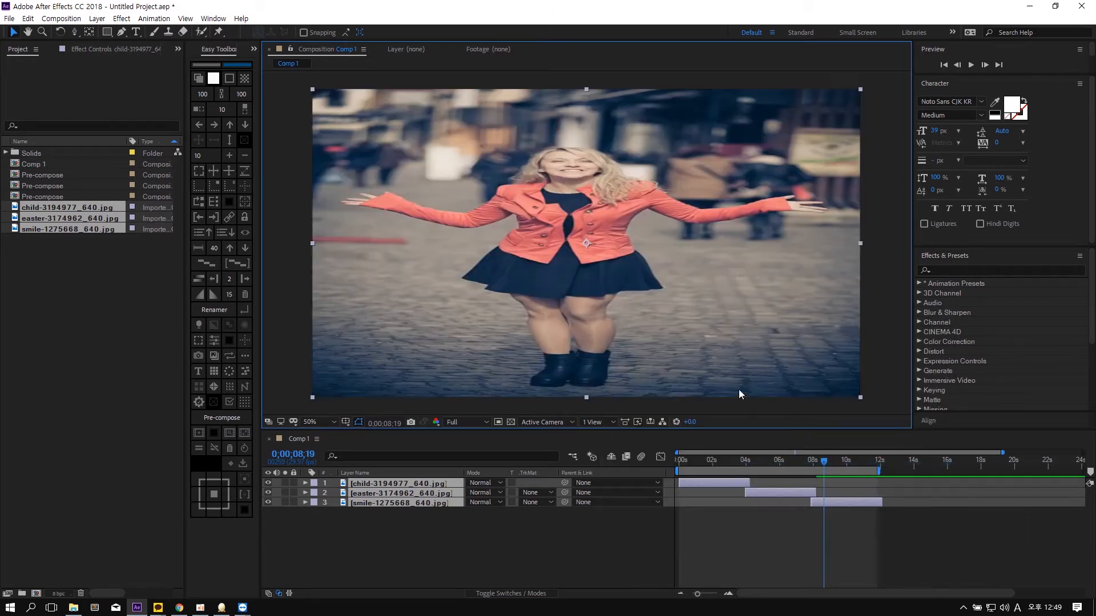
key("ctrl+z")
- Scale all three image layers with Fit to Comp so they fill the composition frame
right_click(595, 252)
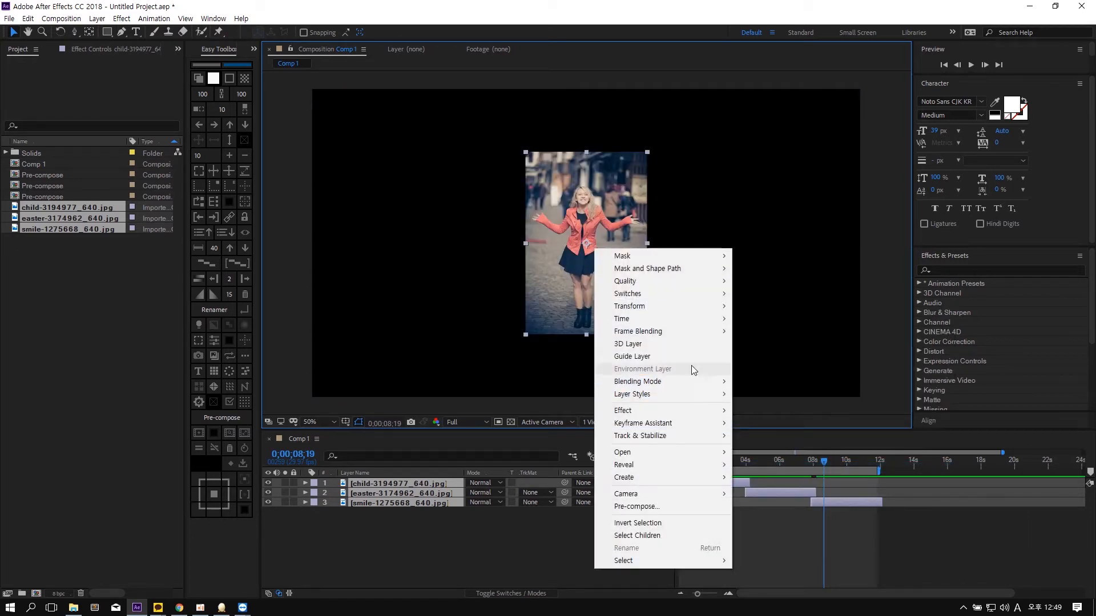
mouse_move(705, 312)
left_click(792, 455)
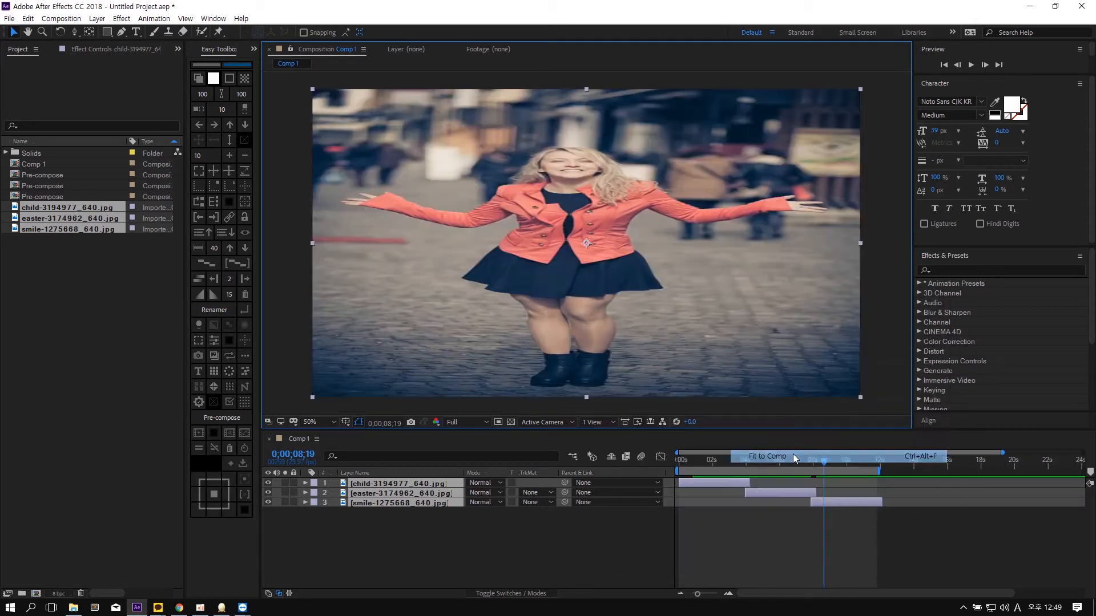
- Apply the overlap fade in/out to the three image layers and scrub across their overlaps to review it
left_click_drag(769, 464, 731, 469)
left_click_drag(549, 555, 494, 457)
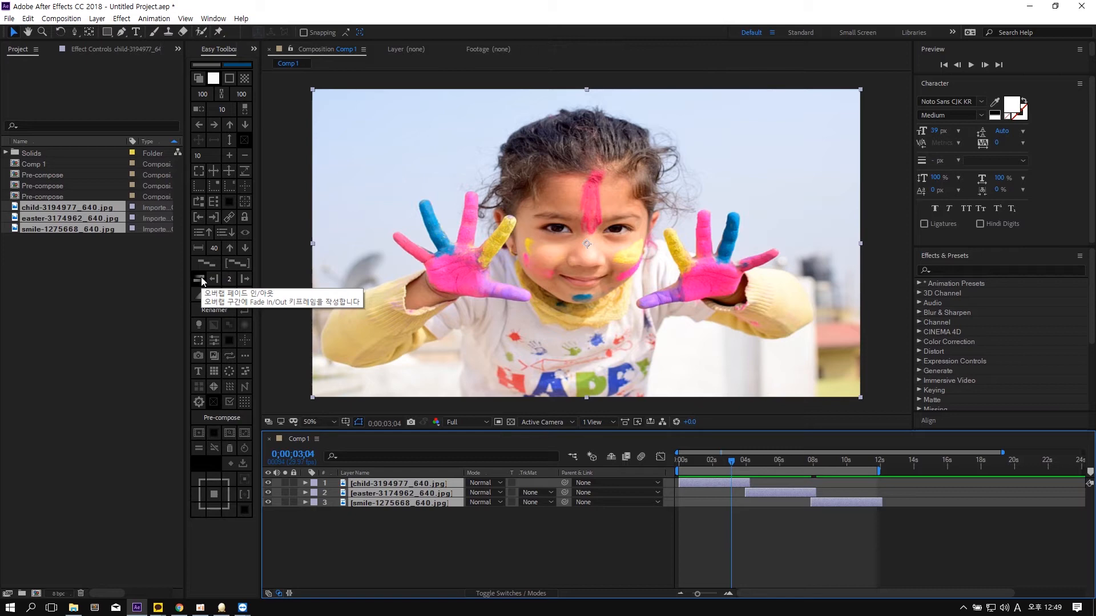
left_click(199, 279)
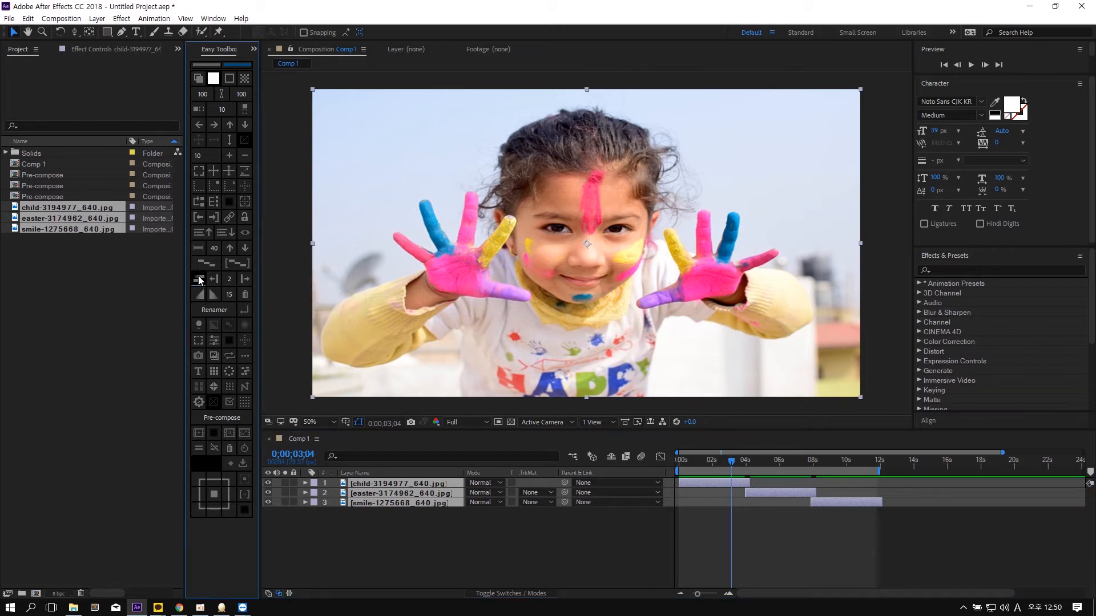
left_click_drag(743, 461, 828, 460)
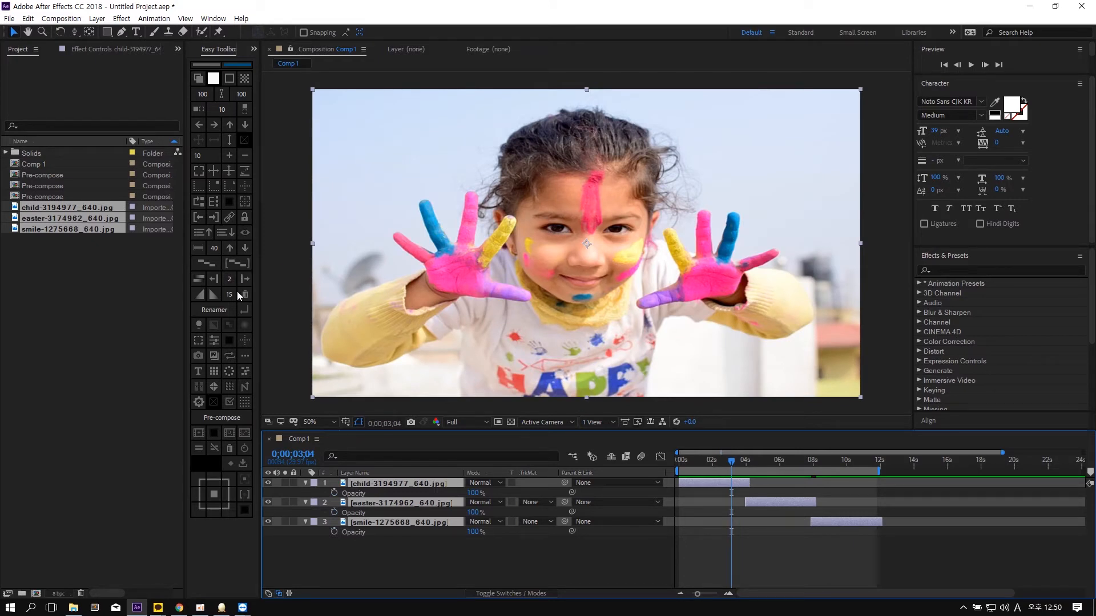
- Push the image layer sequence left with a 20-frame step, add overlap fade in/out keyframes, and scrub through the result
left_click(229, 278)
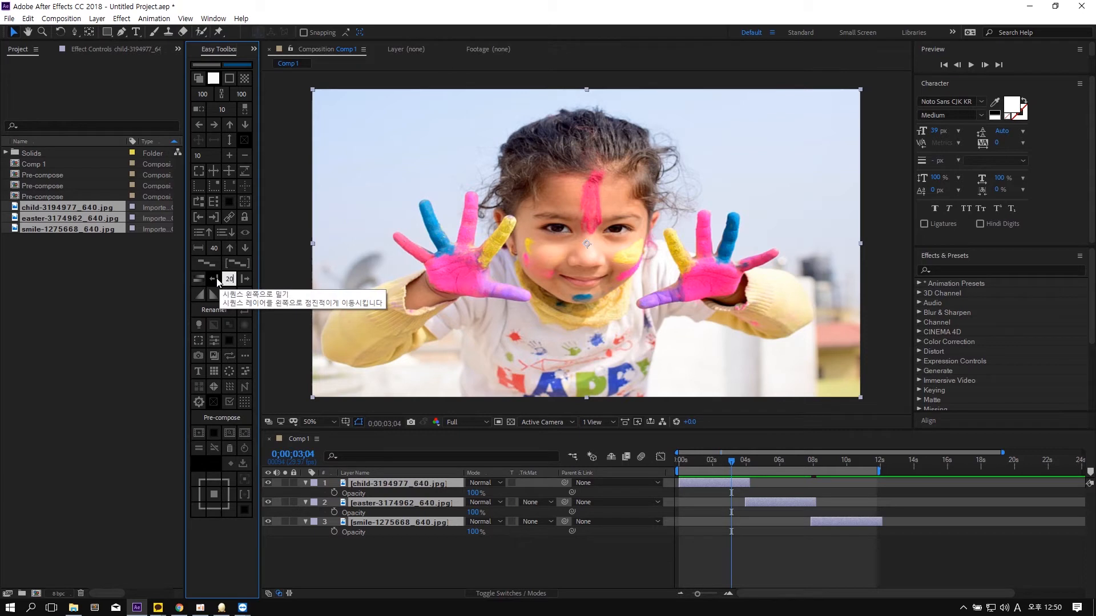
left_click(216, 279)
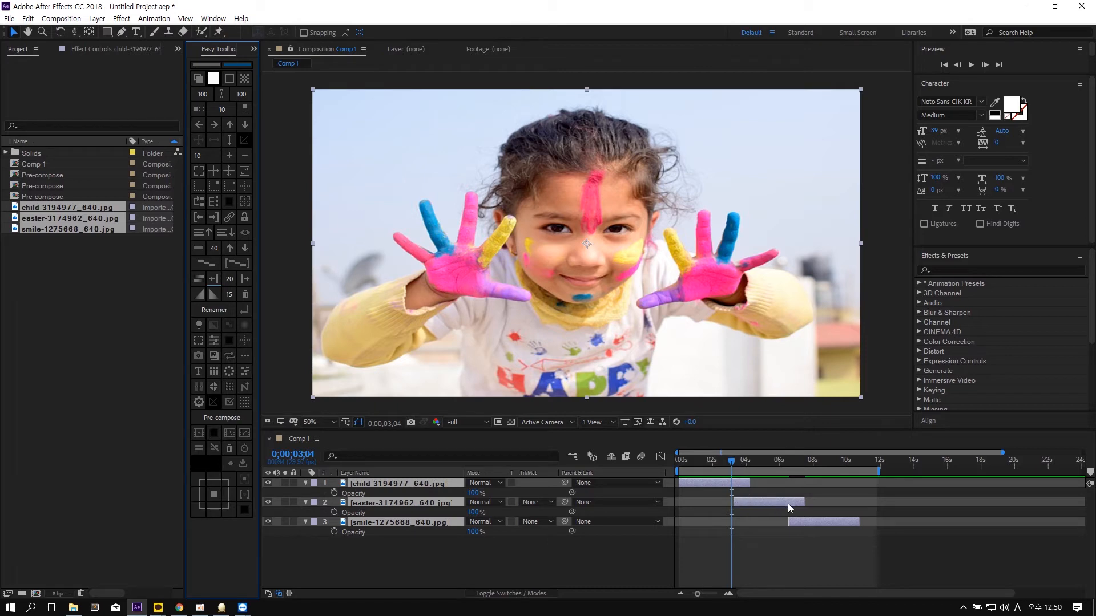
left_click(199, 279)
left_click_drag(734, 459, 672, 485)
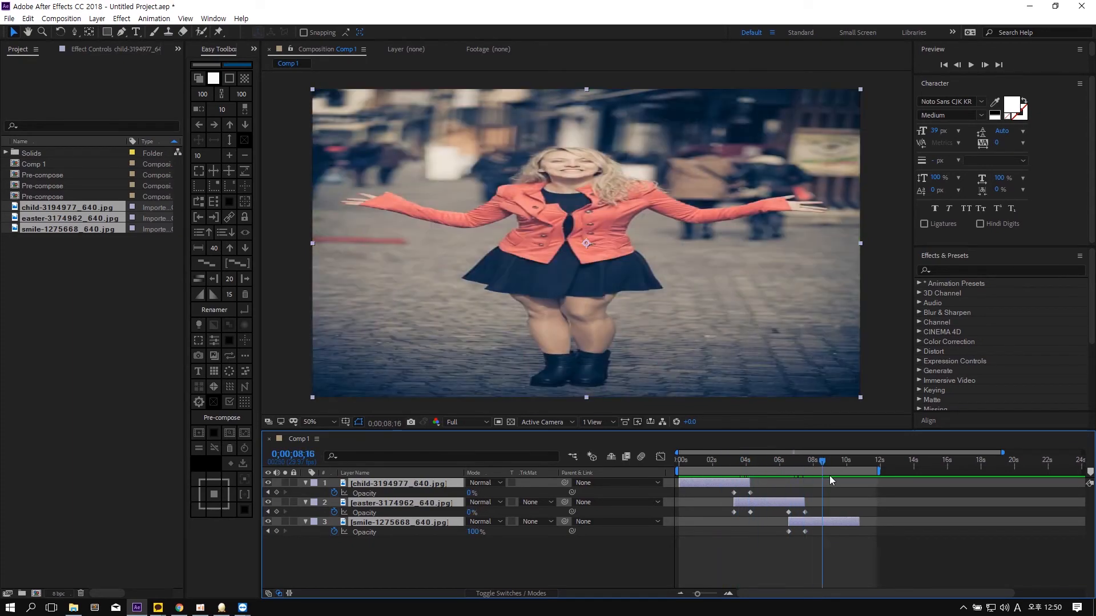
left_click(724, 534)
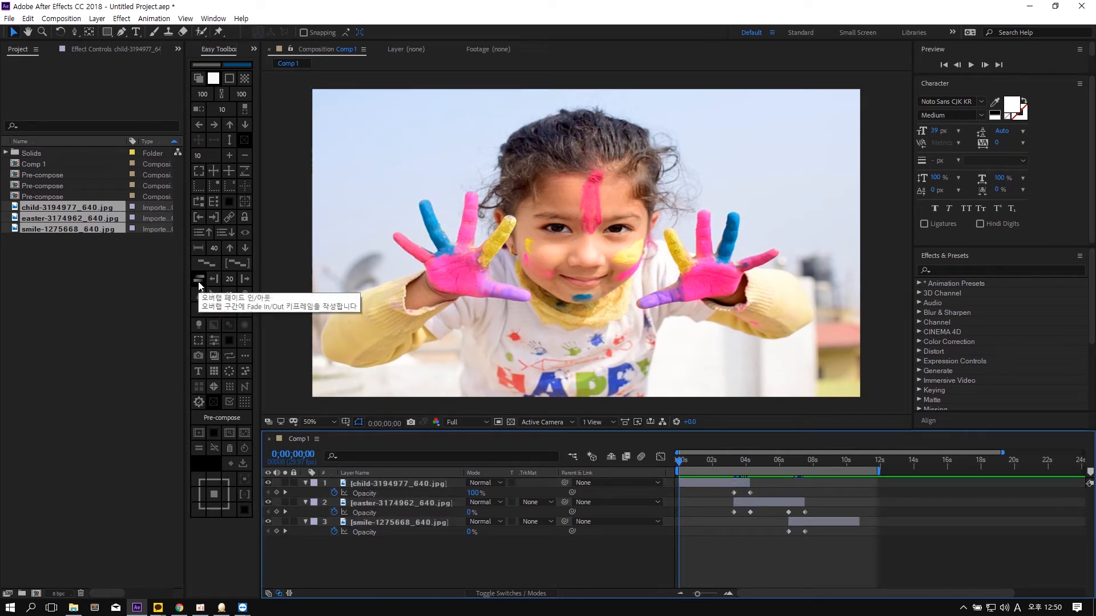
- Set the sequence push step to 5 frames and shift all three image layers progressively right and back left
key("ctrl+a")
left_click(229, 280)
type("5")
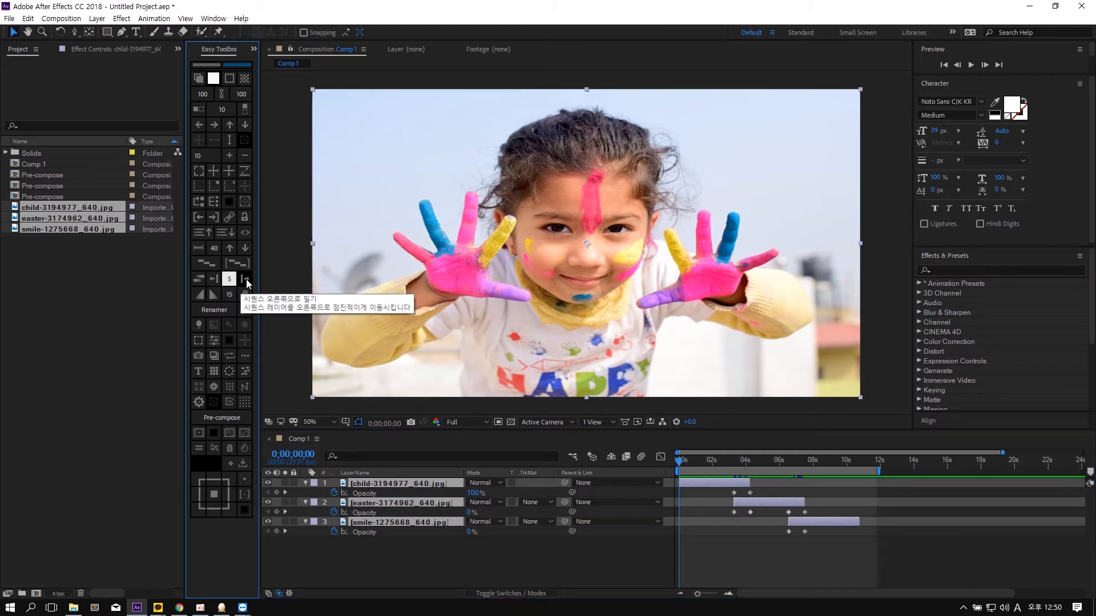
left_click(245, 279)
left_click(215, 279)
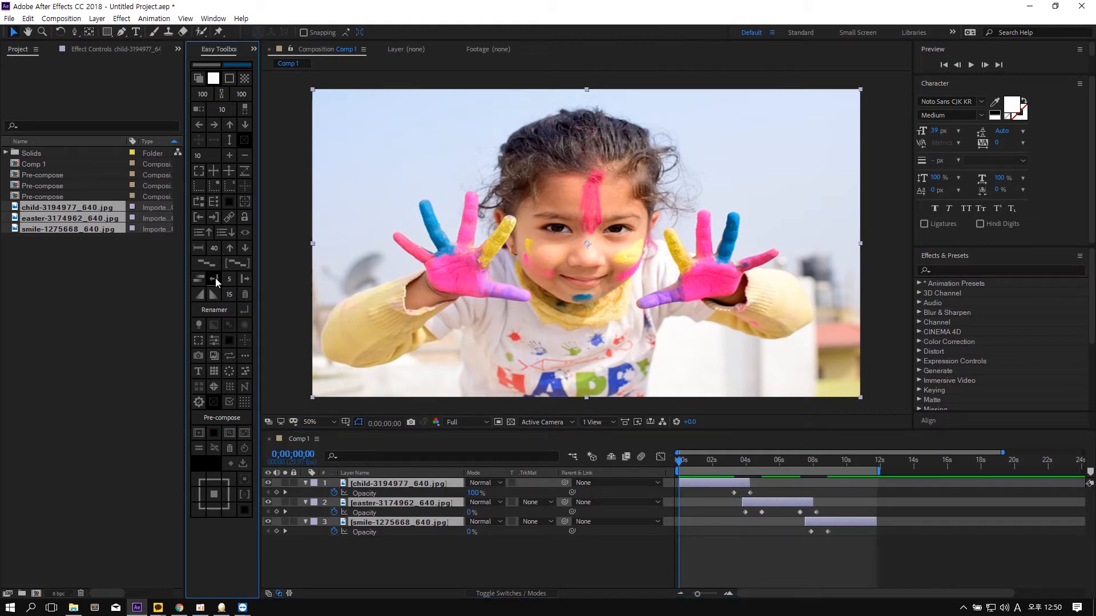
left_click(246, 279)
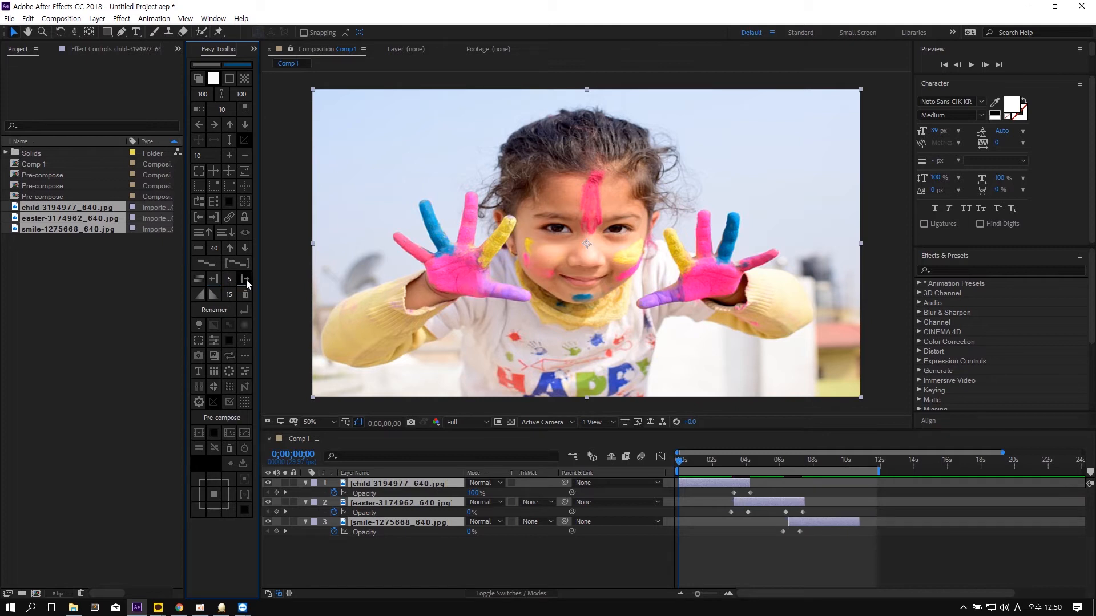
left_click(217, 278)
left_click(217, 279)
- Delete all Opacity keyframes from the three image layers and sequence them end to end across the work area
left_click(245, 294)
left_click(571, 345)
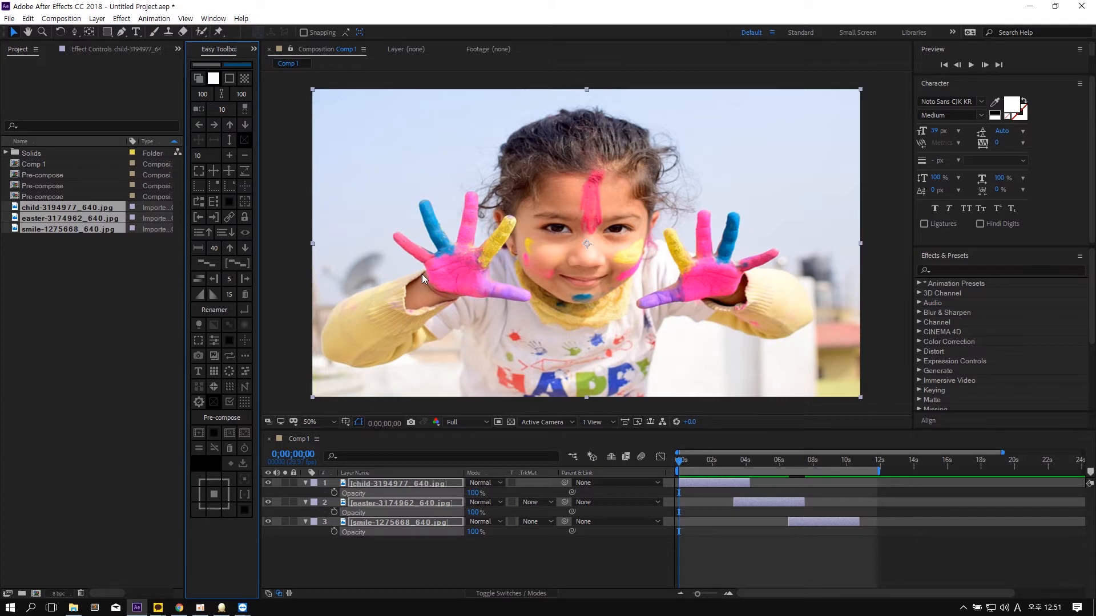
left_click(236, 262)
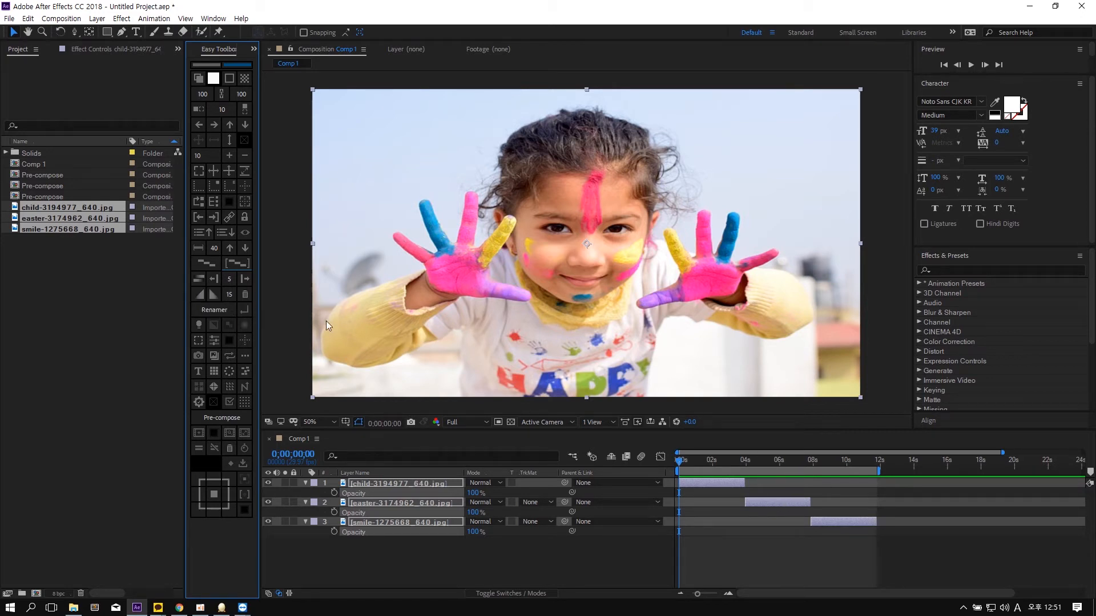
- Add a 15-frame fade-in to all three image layers and scrub to 0;00;09;19 to review it
left_click(699, 496)
left_click(695, 484)
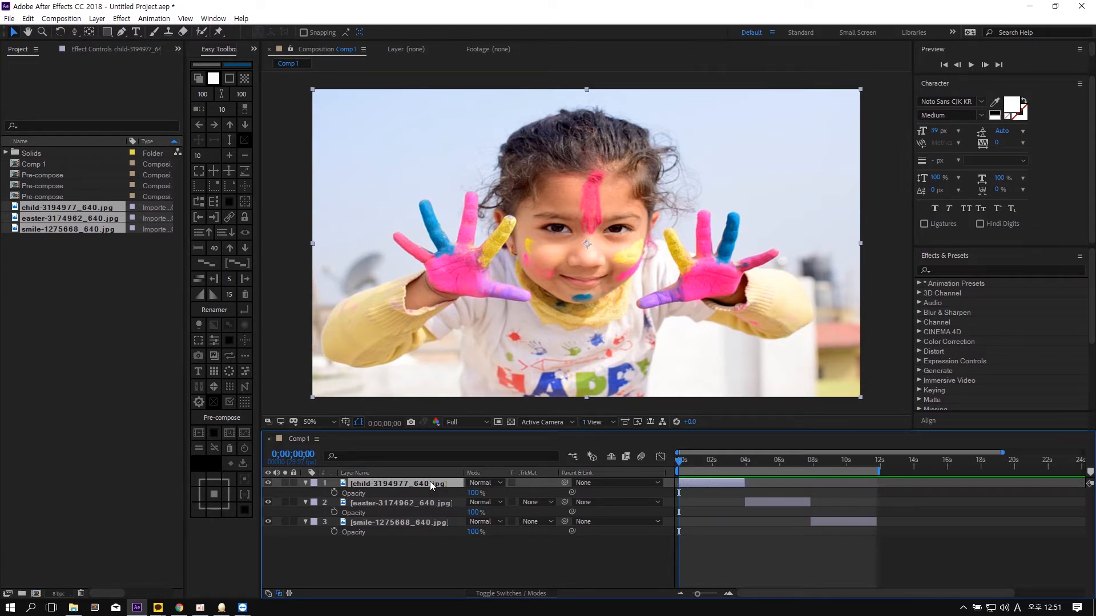
key("ctrl+a")
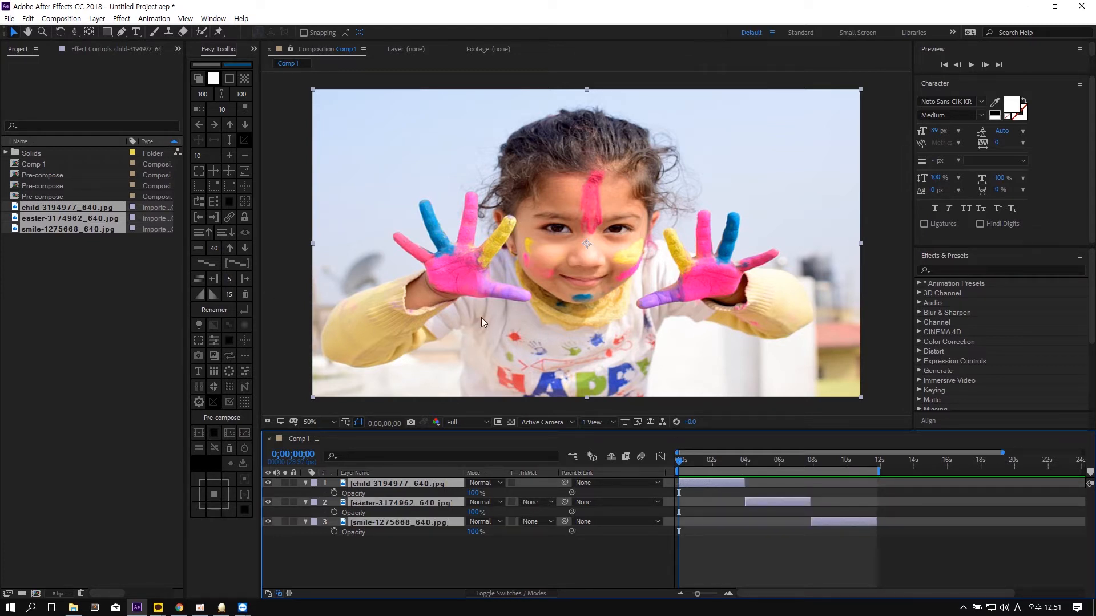
left_click(200, 297)
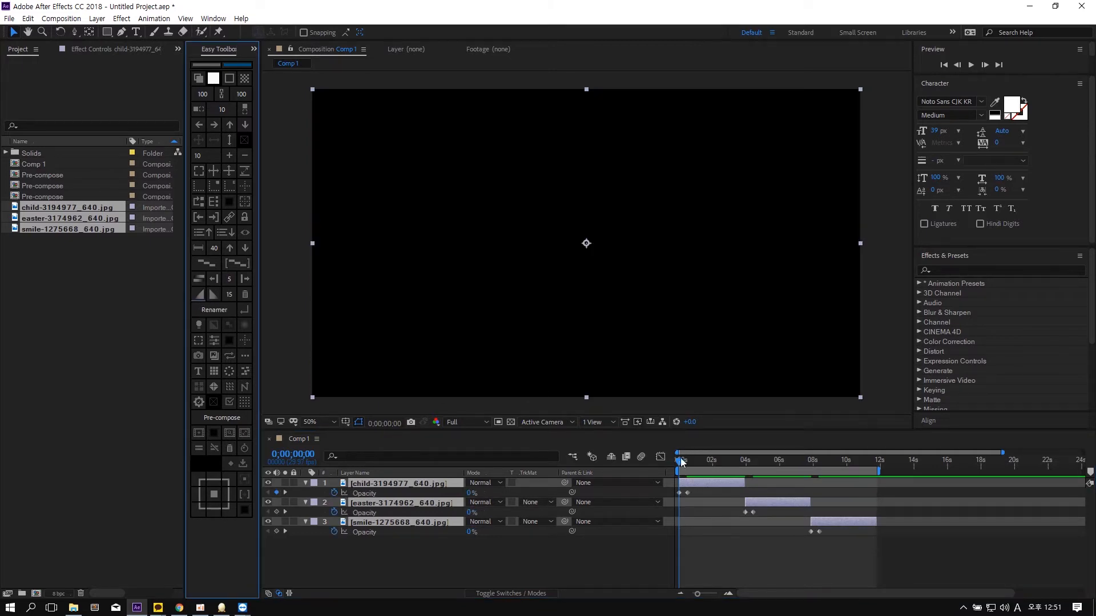
left_click_drag(680, 461, 838, 466)
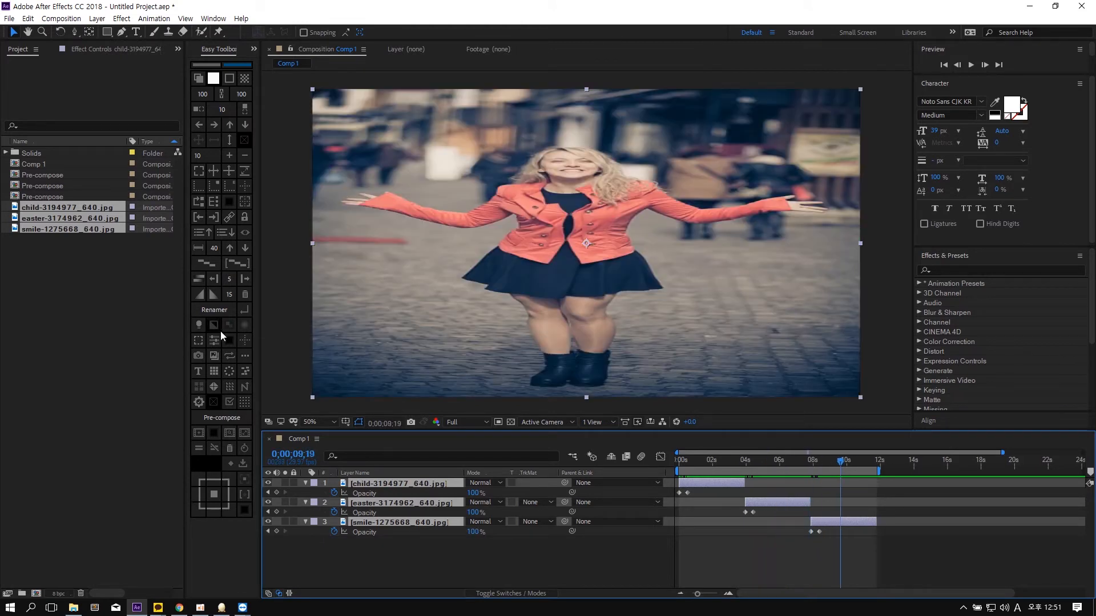
- Add a 15-frame fade-out to all three image layers and play back the composition to review the fades
left_click(214, 294)
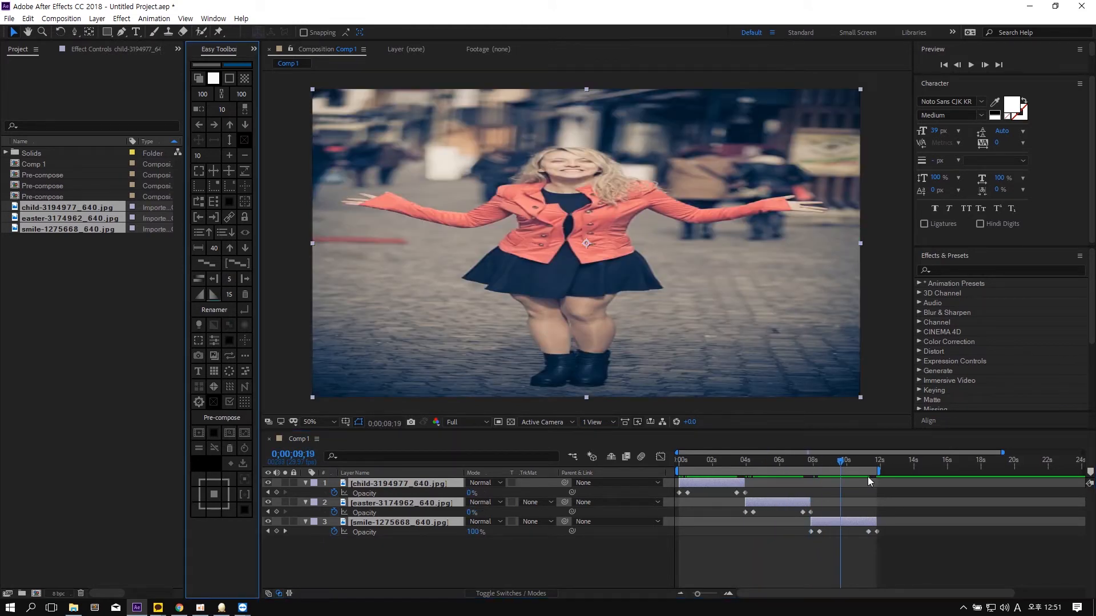
left_click(839, 456)
scroll(836, 459, "up", 6)
left_click(805, 460)
scroll(805, 460, "down", 4)
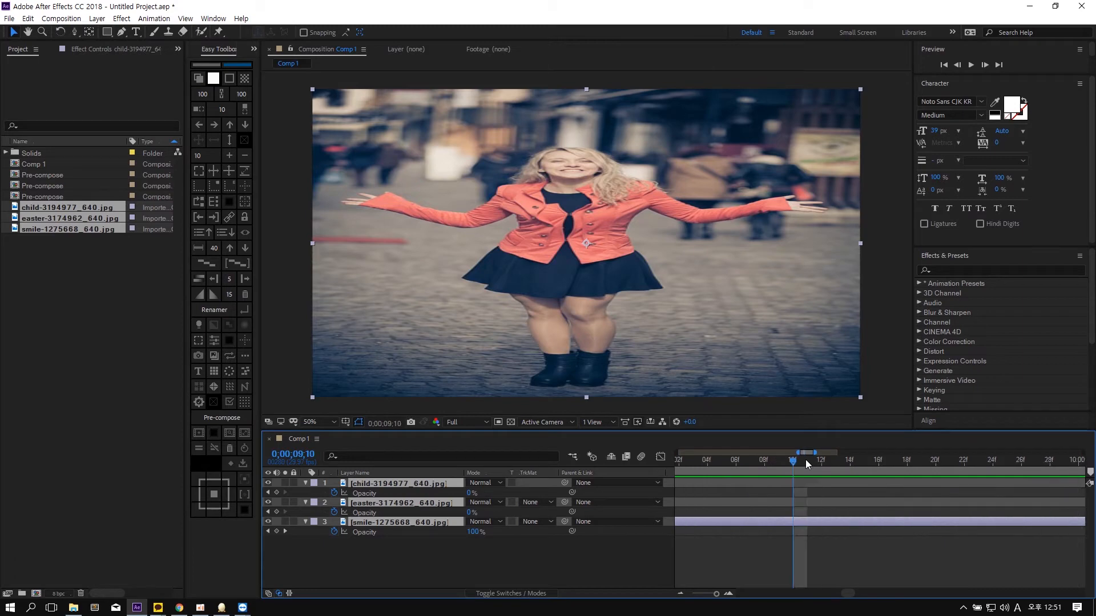
key("minus")
left_click_drag(779, 461, 833, 463)
key("minus")
key("space")
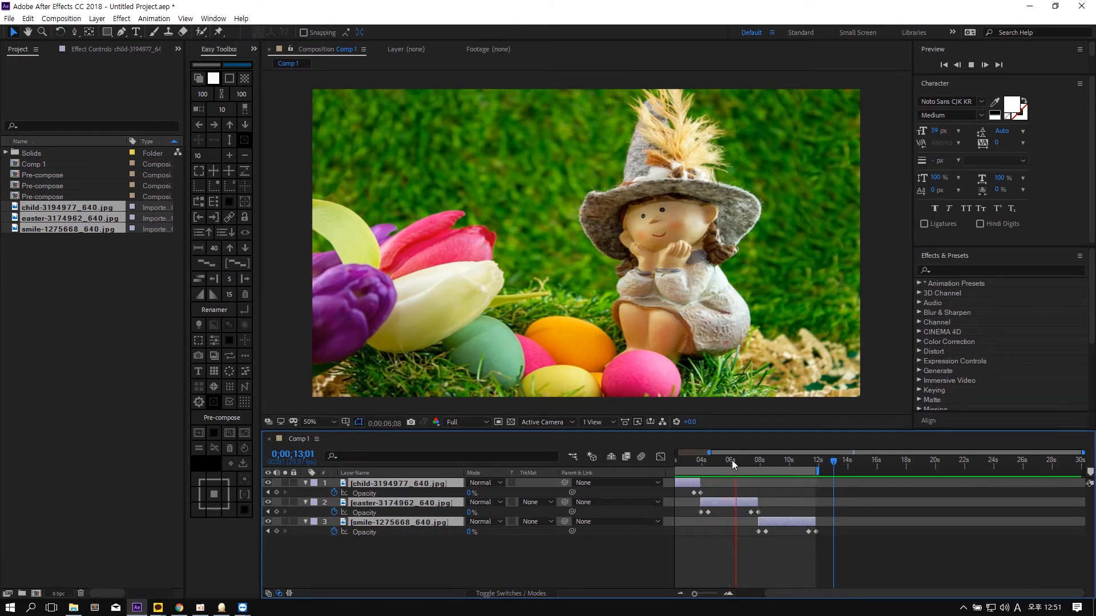
left_click(732, 460)
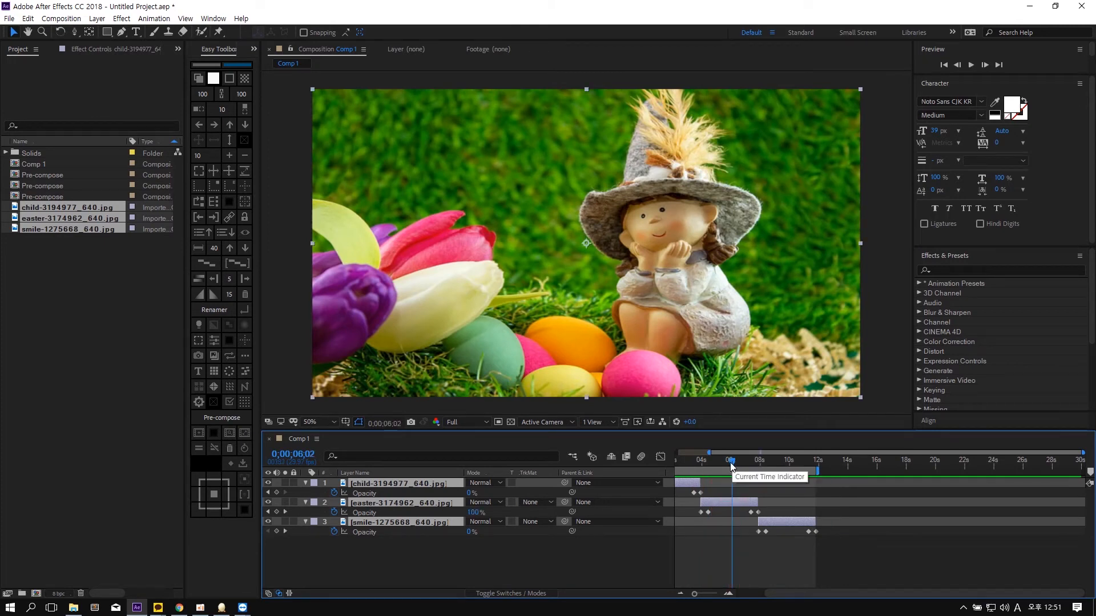
- Delete all Opacity keyframes from the three image layers, return to the composition start and deselect the layers
left_click(243, 292)
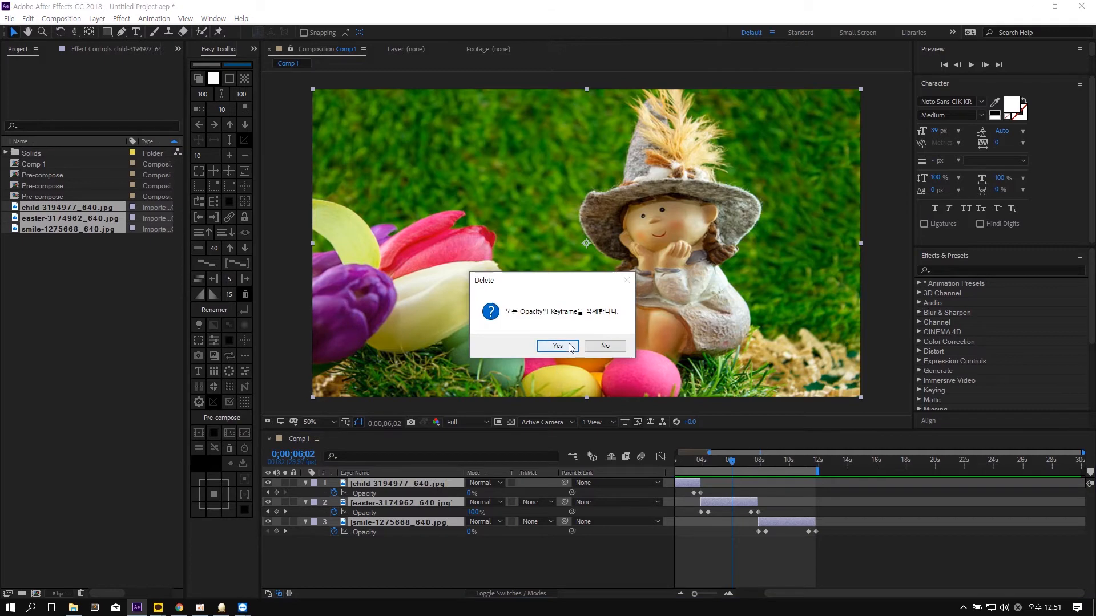
left_click(557, 346)
key("Home")
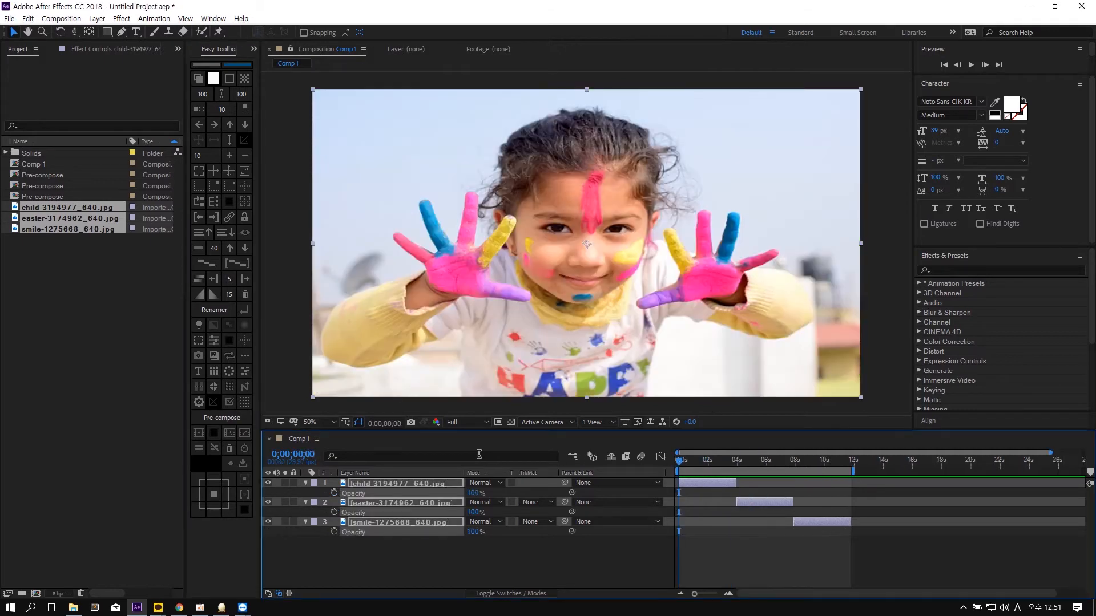
left_click(446, 553)
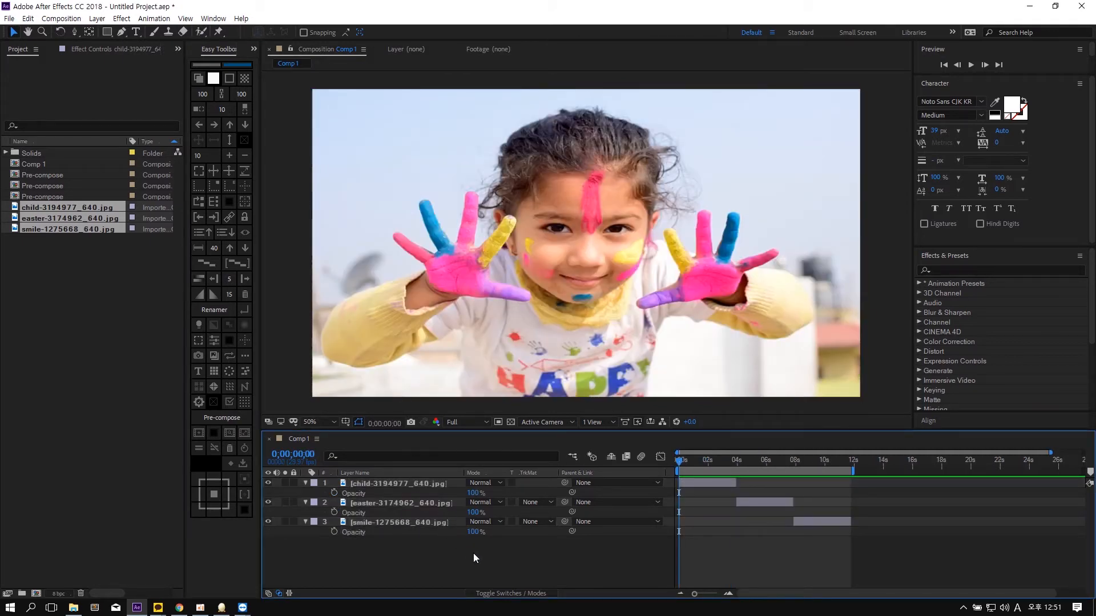
- Show source names in the timeline's name column and switch it back to layer names
left_click(381, 475)
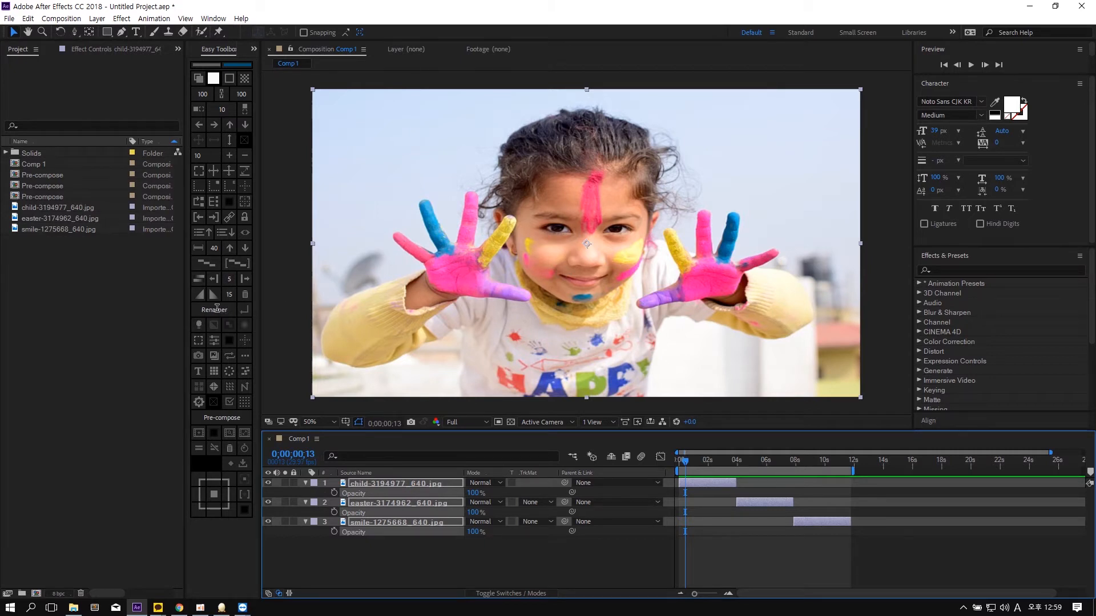
left_click(216, 309)
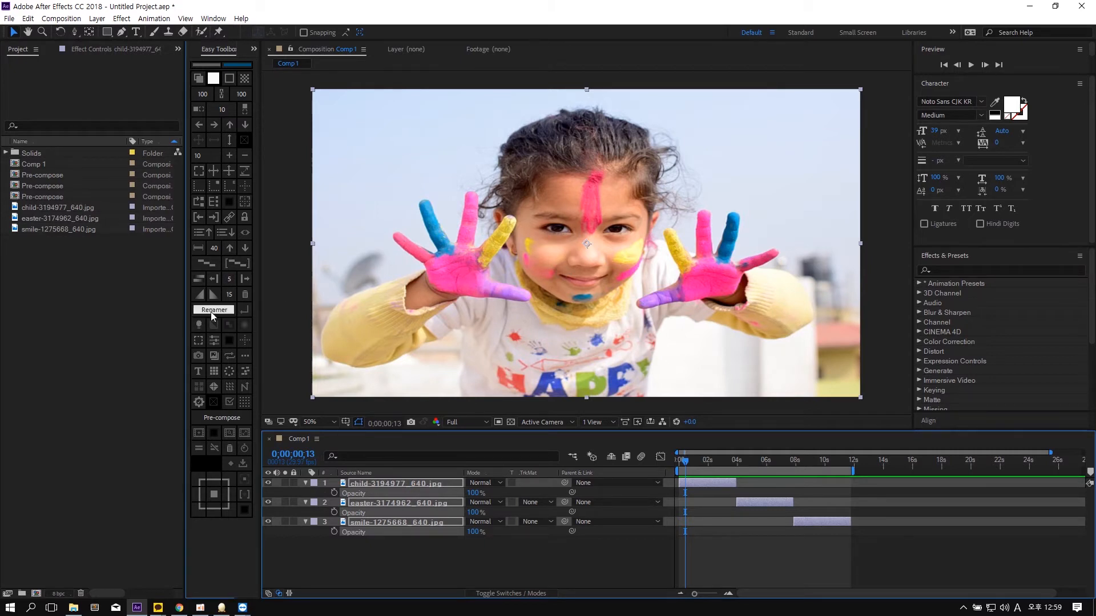
left_click(364, 473)
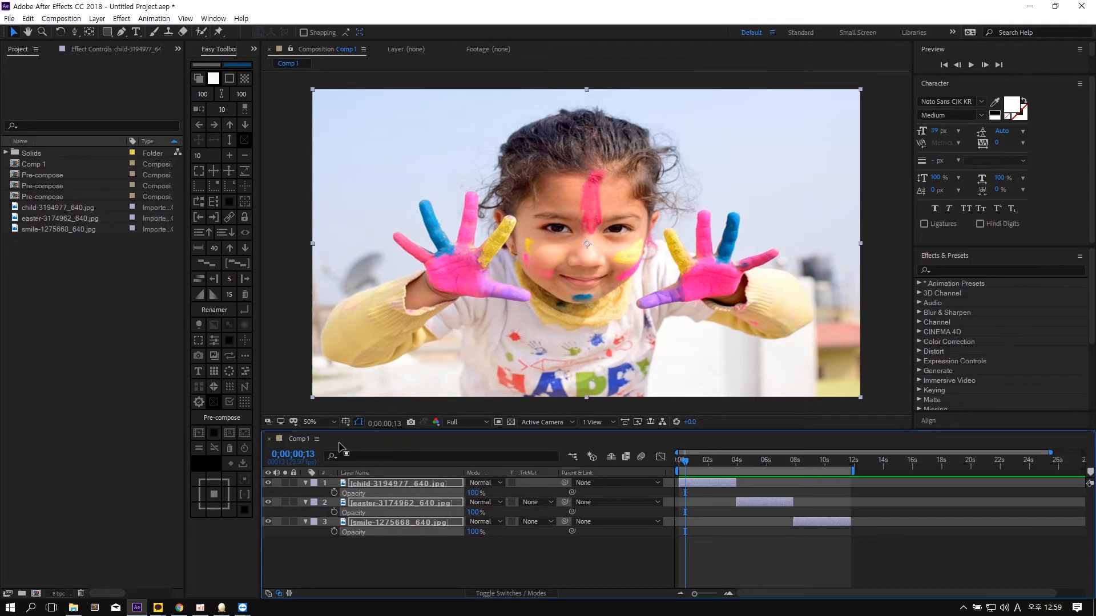
- Rename the three image layers as Image 1, Image 2 and Image 3 using the Renamer with the base name Image
left_click(222, 311)
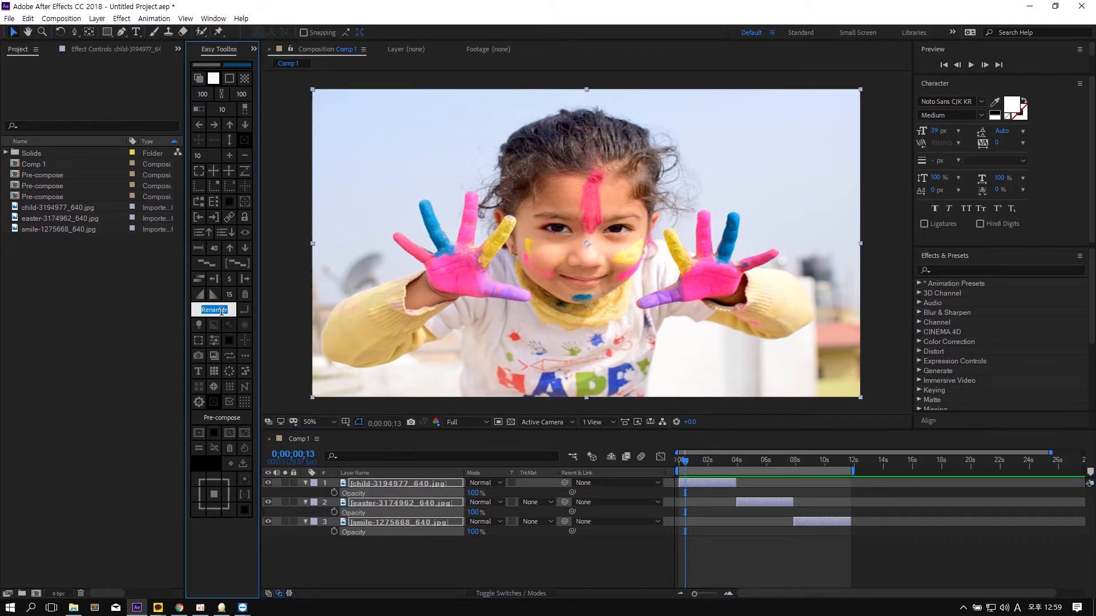
type("Image")
left_click(447, 552)
left_click(434, 485)
left_click(431, 522, "shift")
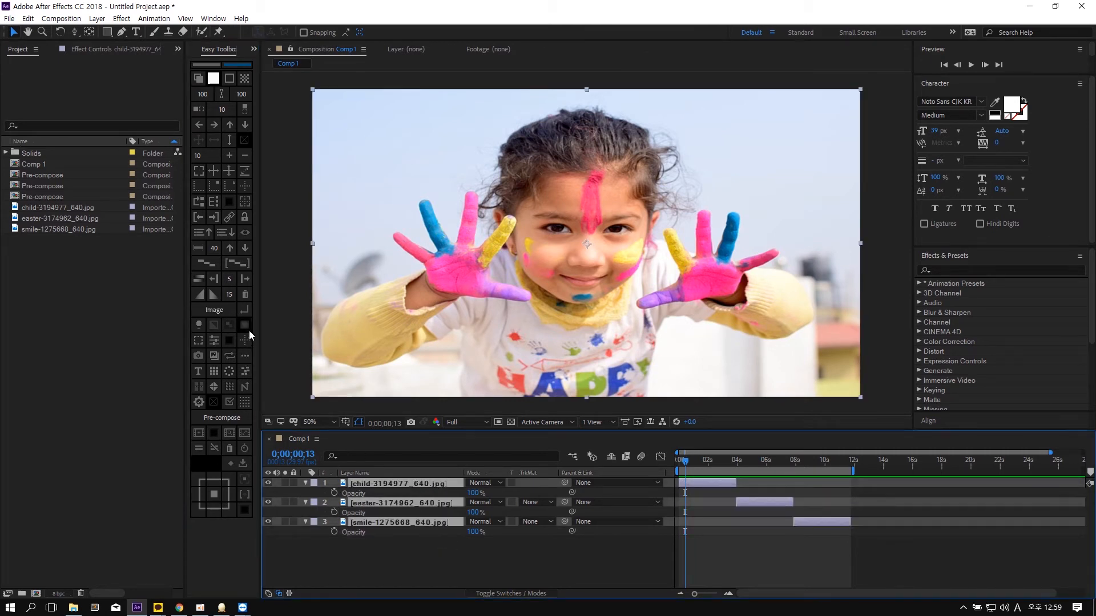
left_click(244, 310)
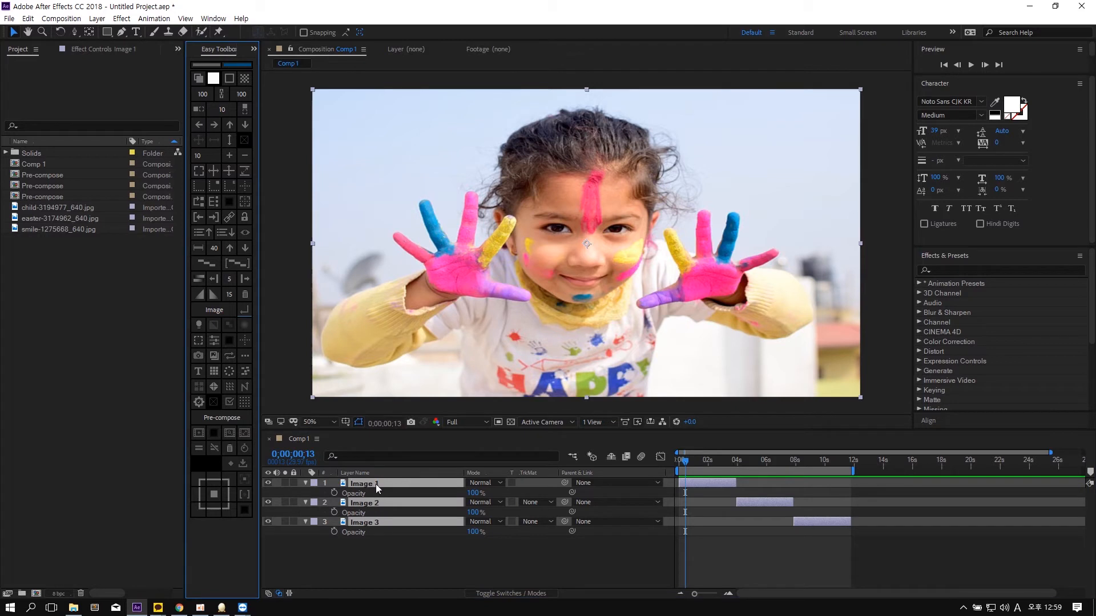
left_click(403, 563)
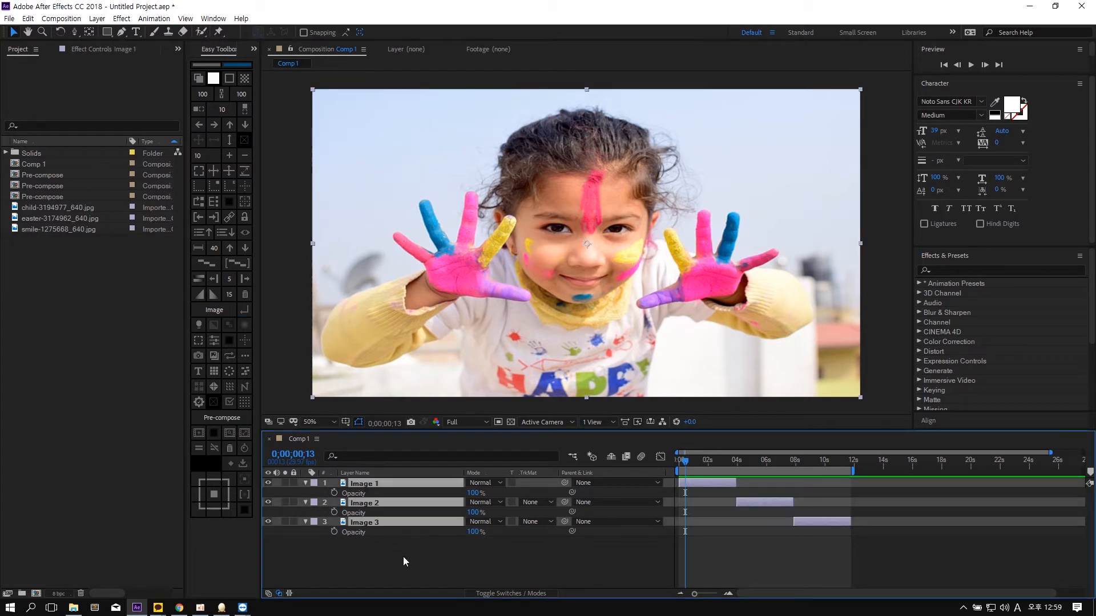
- Renumber the three Image layers in reverse by renaming them in bottom-to-top selection order, making the bottom layer Image 1
left_click(360, 522)
left_click(376, 485, "shift")
left_click(248, 313)
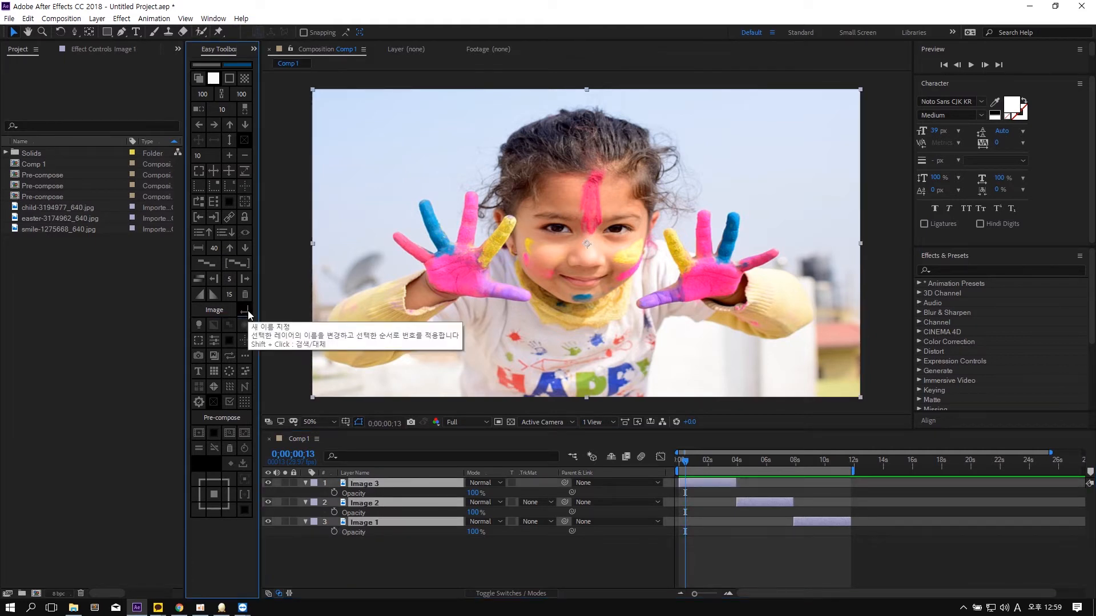
left_click(419, 550)
- Rename all three image layers as Position 1, Position 2 and Position 3 using the Renamer with the base name Position
left_click(384, 483)
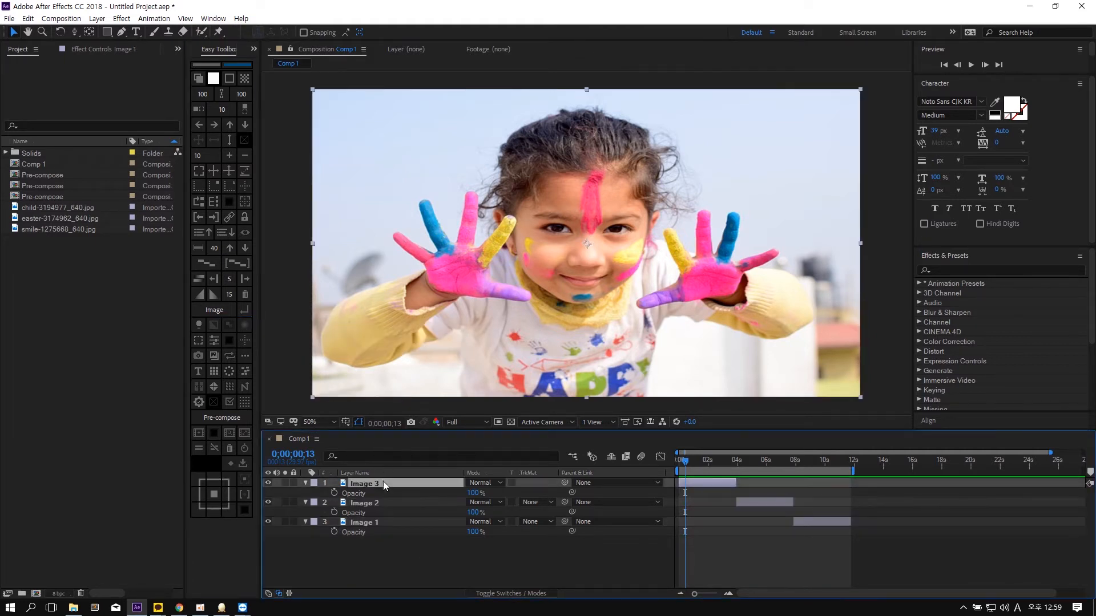
key("ctrl+a")
double_click(220, 309)
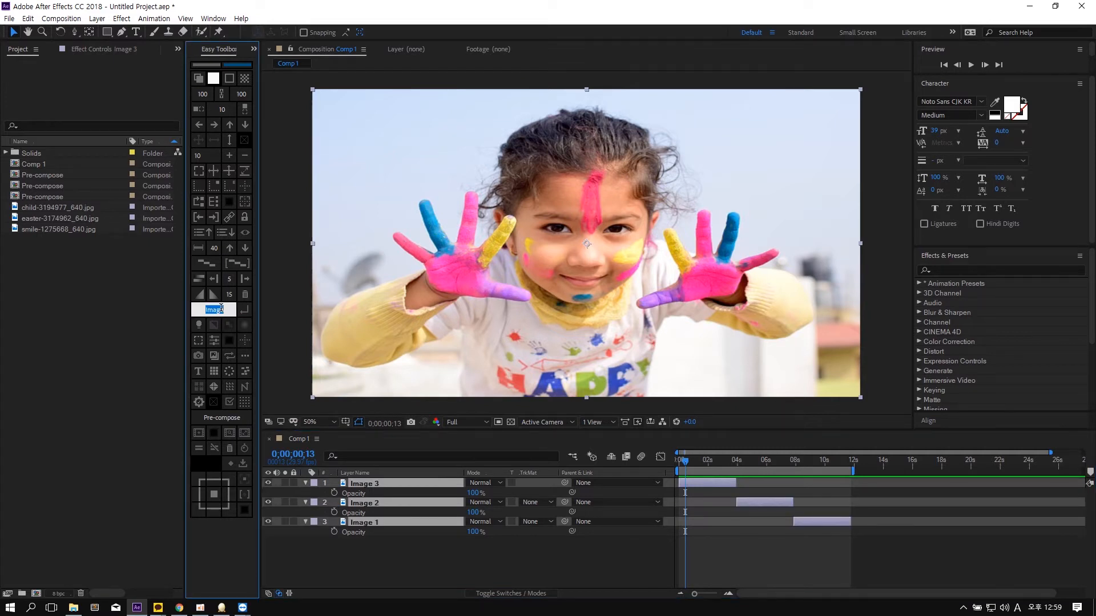
type("Position")
key("Return")
left_click(245, 310)
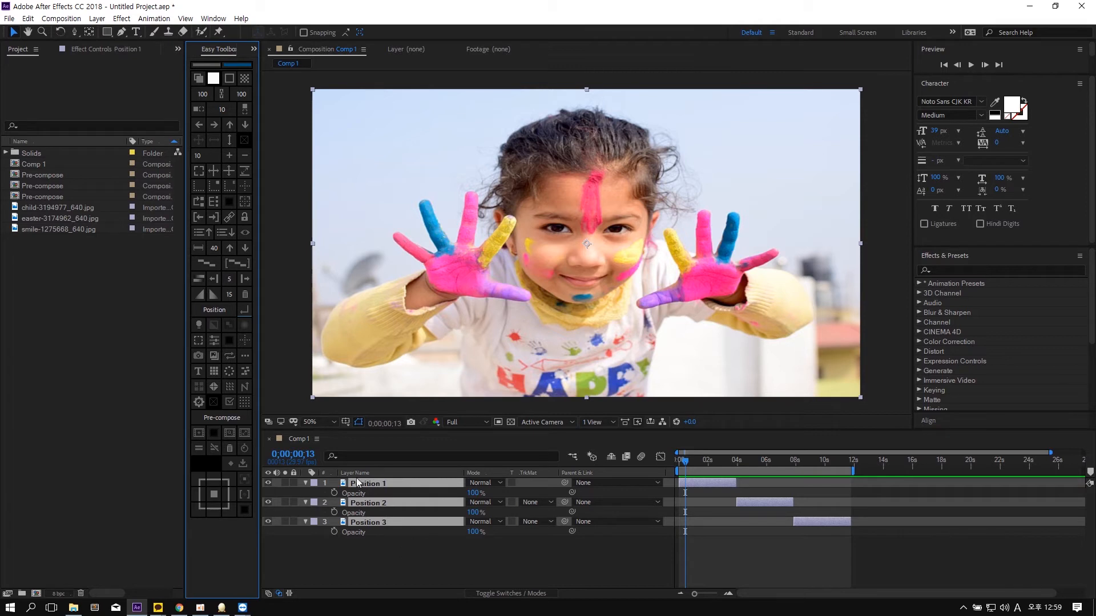
left_click(419, 549)
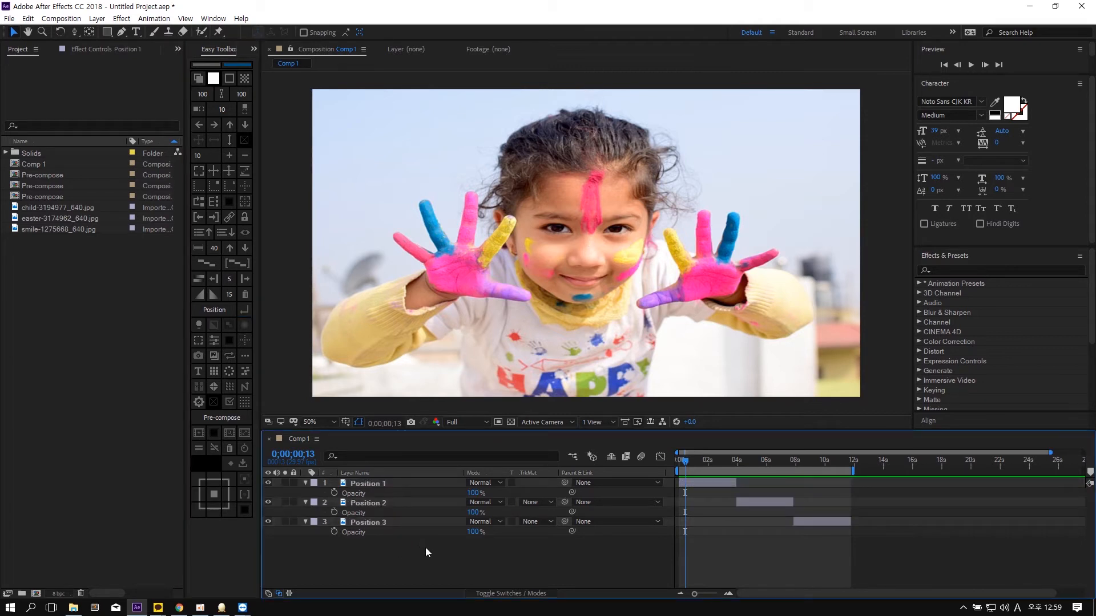
- Use the Renamer's search and replace on all three layers to replace Position with Solid in their names
key("ctrl+a")
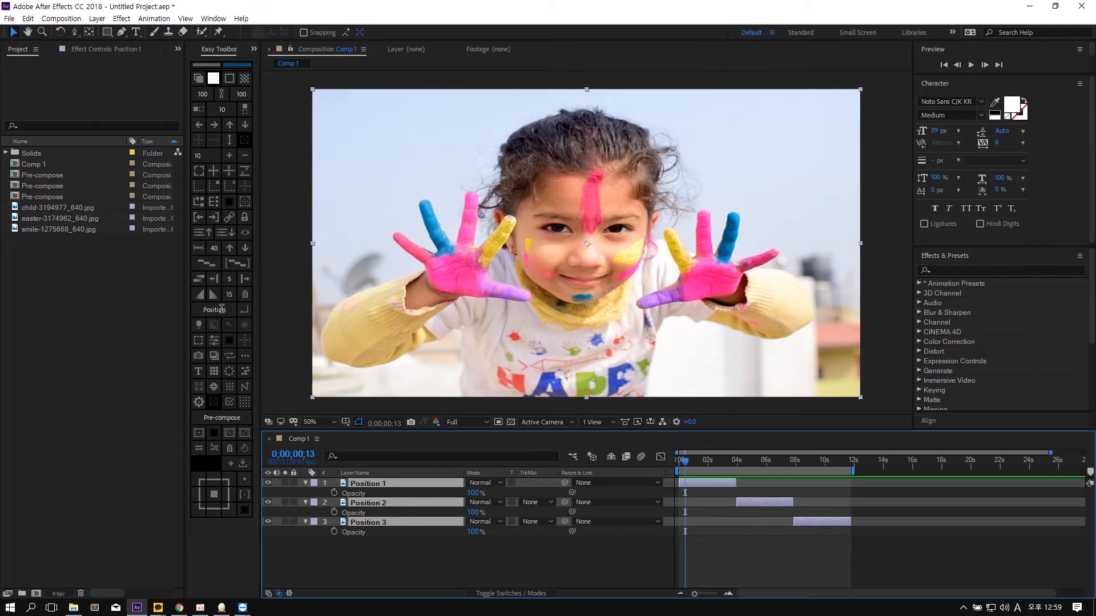
left_click(221, 309)
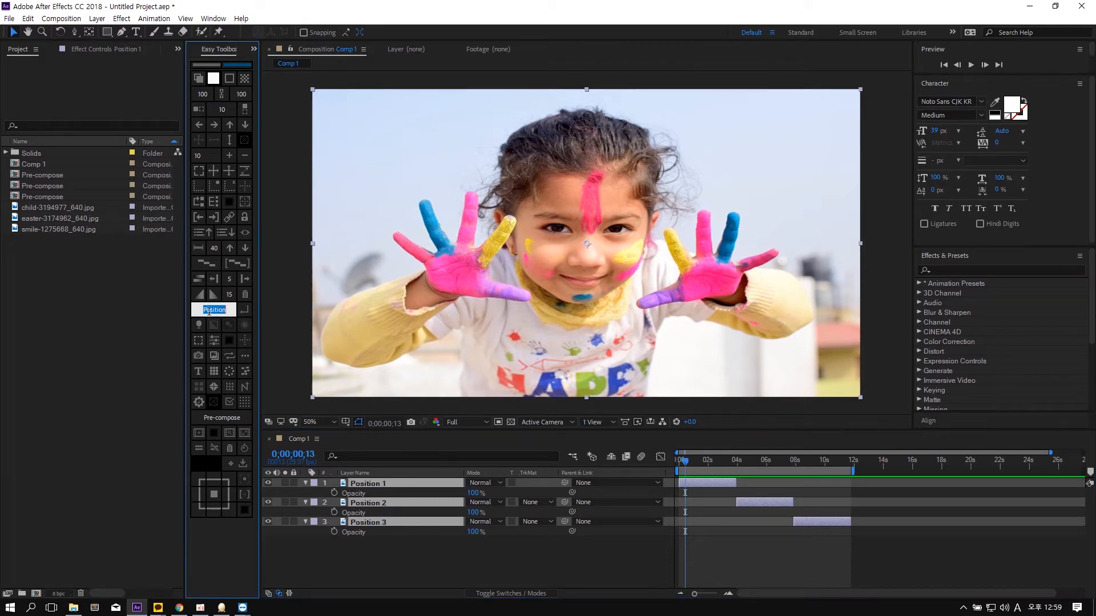
left_click(245, 312, "shift")
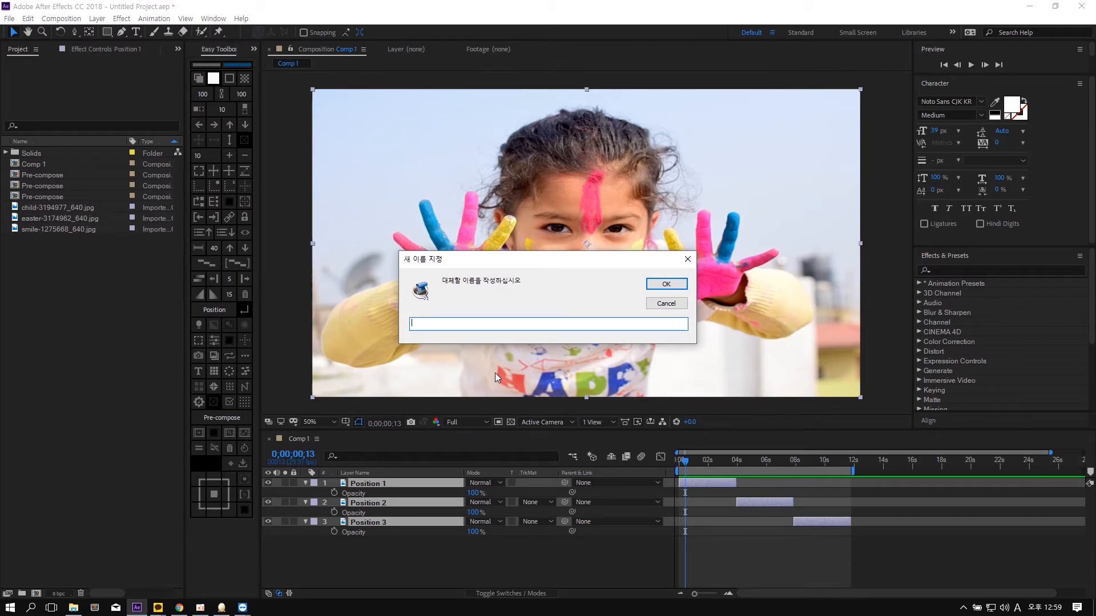
type("Solid")
key("Return")
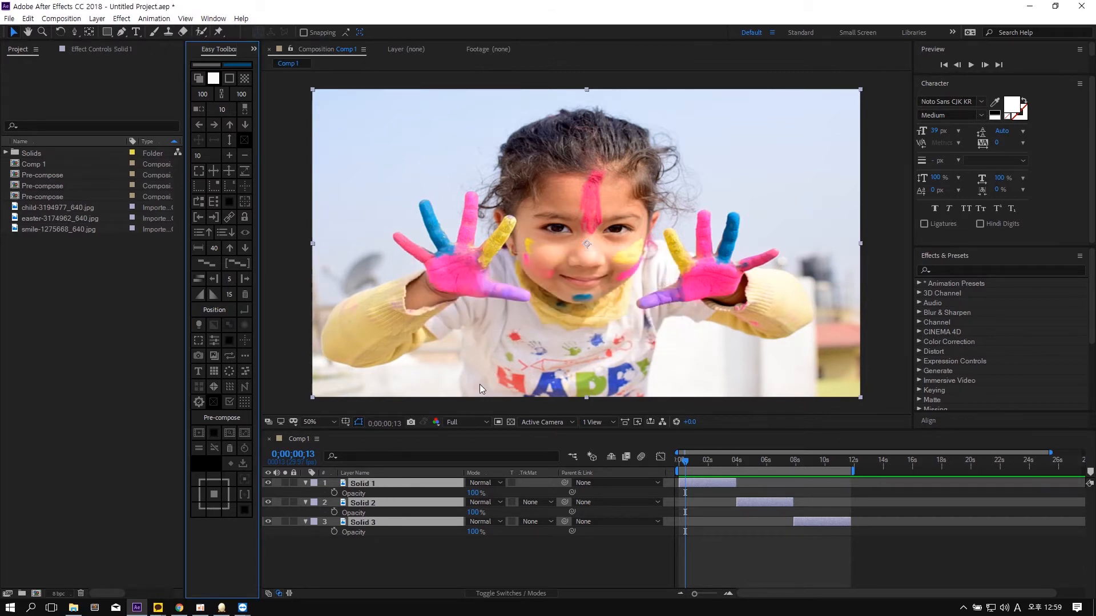
left_click(397, 543)
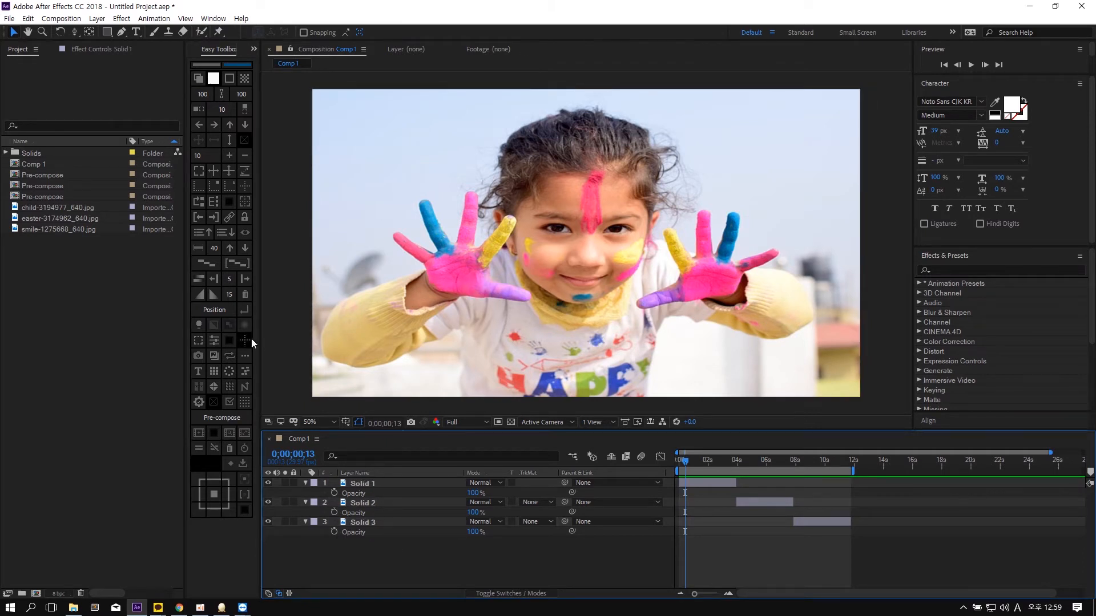
- Use the Renamer's search and replace on all three layers to replace Solid with 1234
key("ctrl+a")
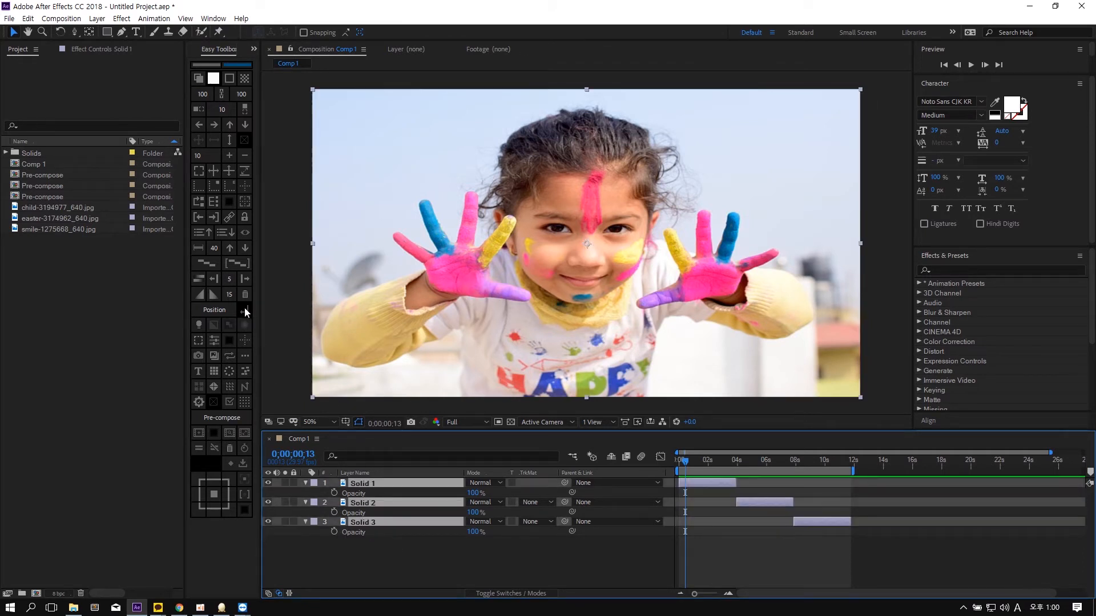
double_click(217, 311)
type("Solid")
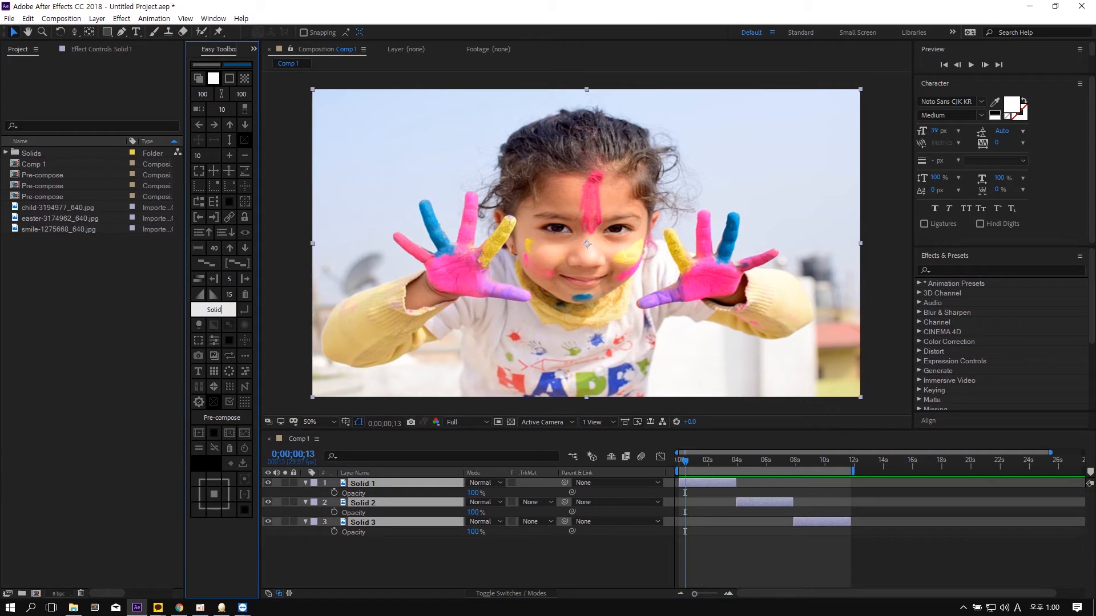
left_click(244, 309)
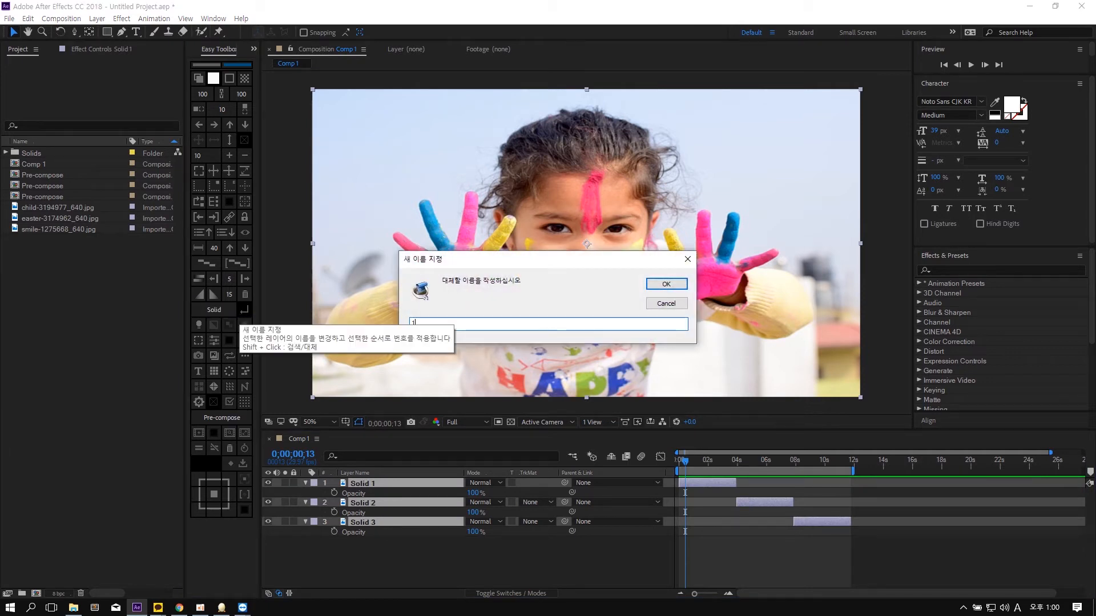
type("1234")
left_click(665, 284)
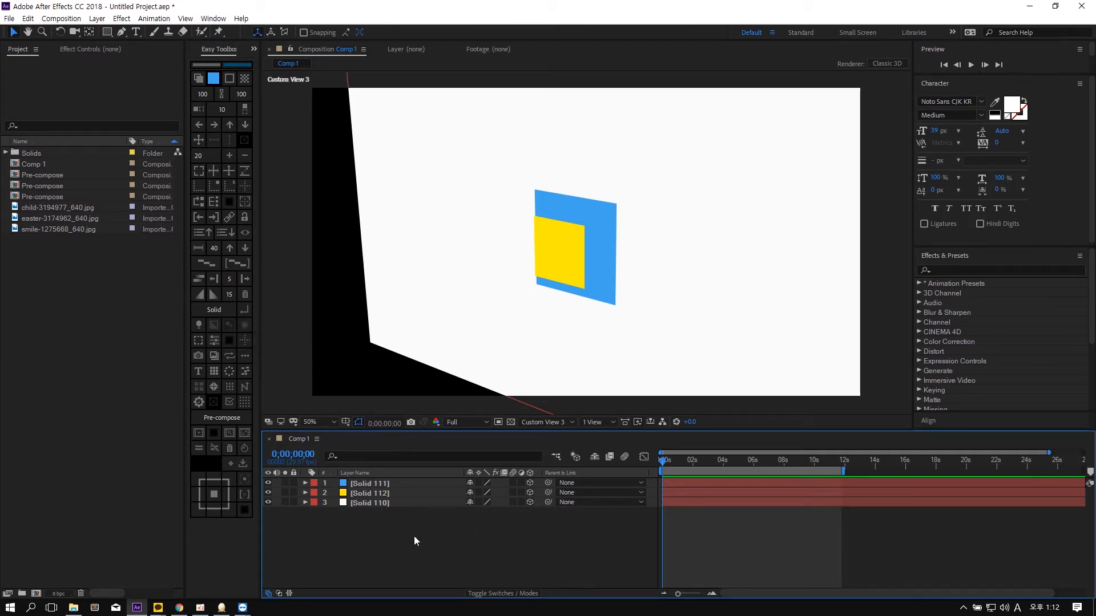
- Add a point light to the 3D scene and pull it forward along its Z axis, in front of the solids
left_click(200, 324)
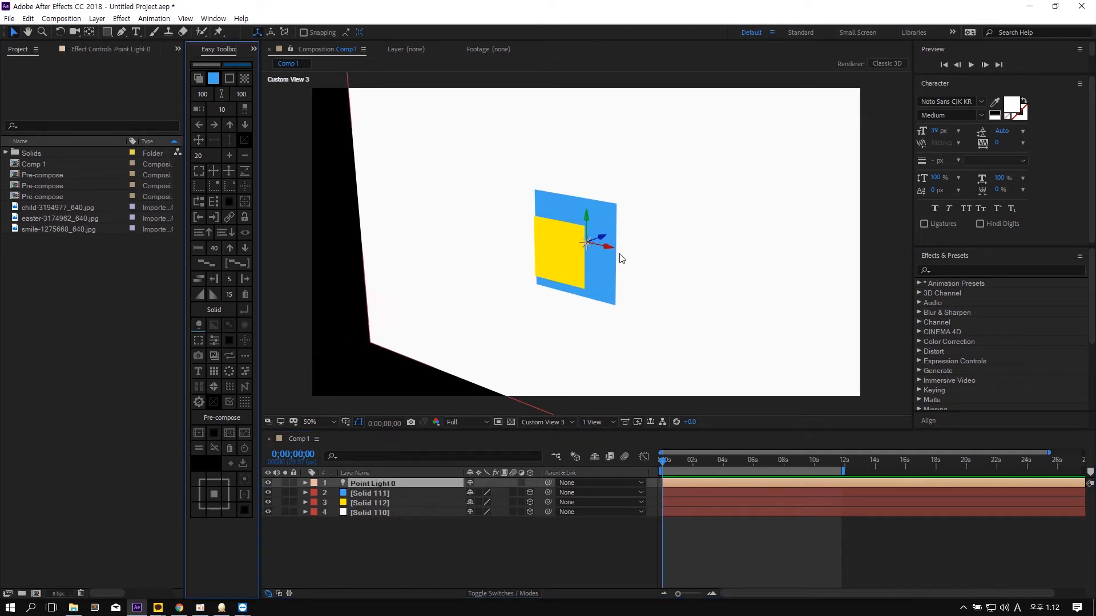
left_click_drag(603, 237, 509, 269)
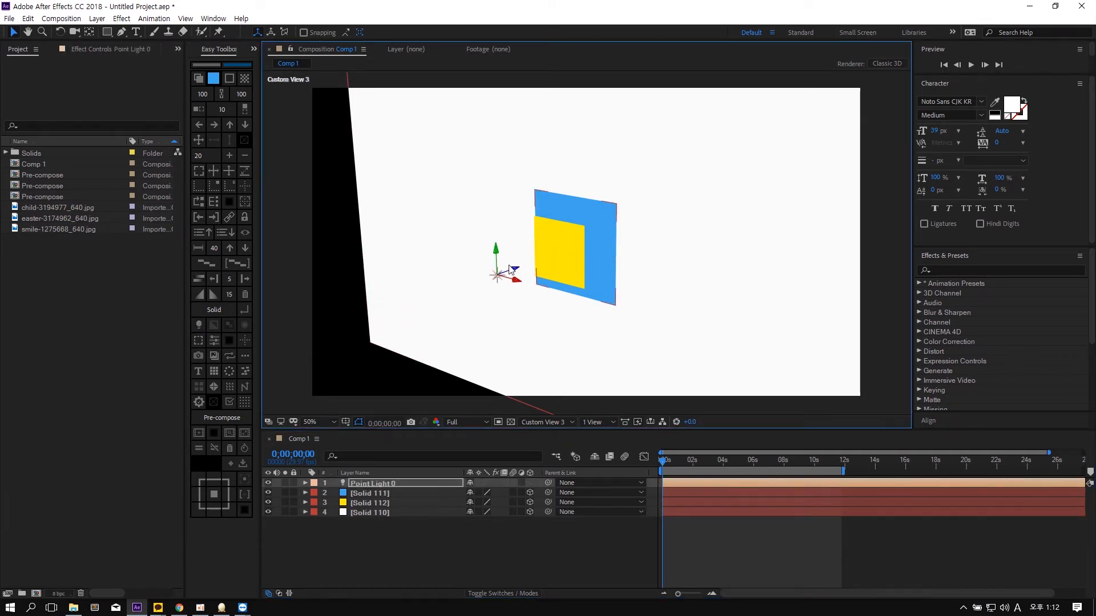
left_click_drag(376, 536, 420, 488)
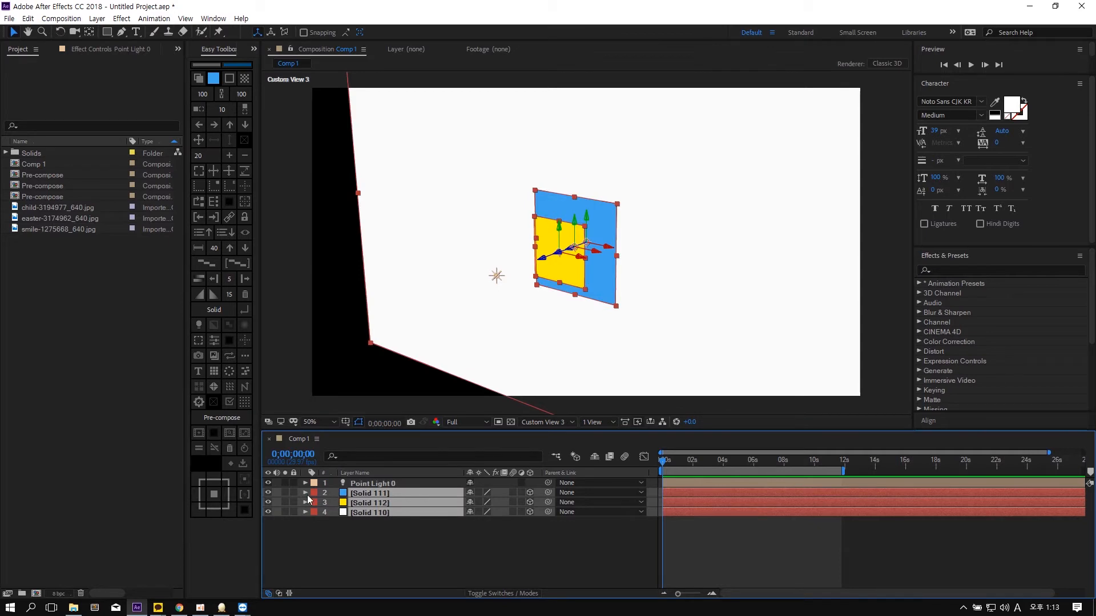
left_click(330, 529)
- Turn on Casts Shadows in the point light's Light Options
left_click(353, 484)
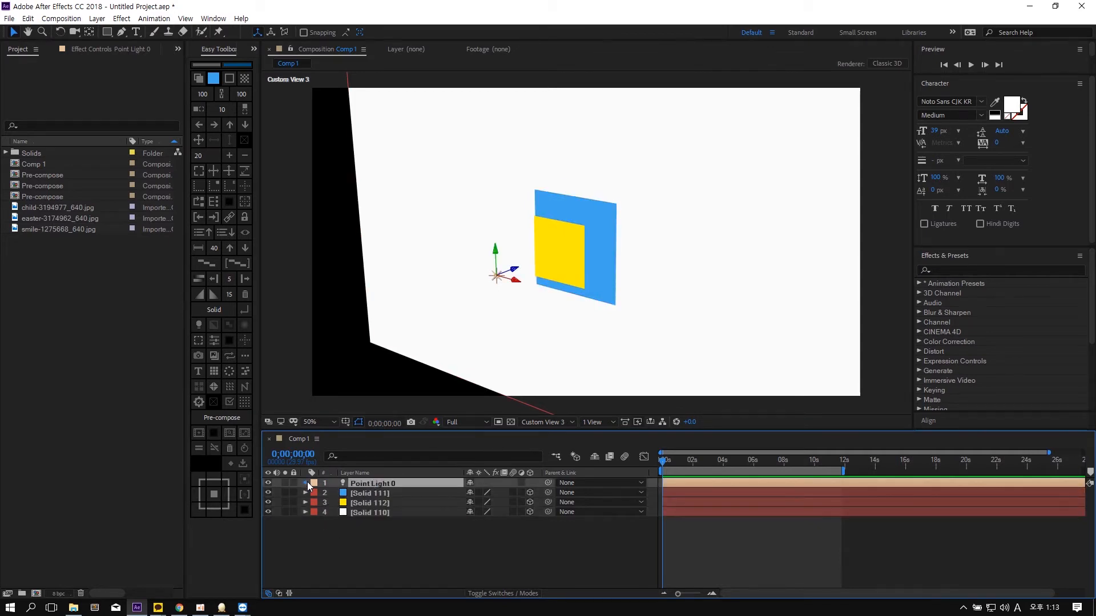
left_click(305, 483)
left_click(314, 502)
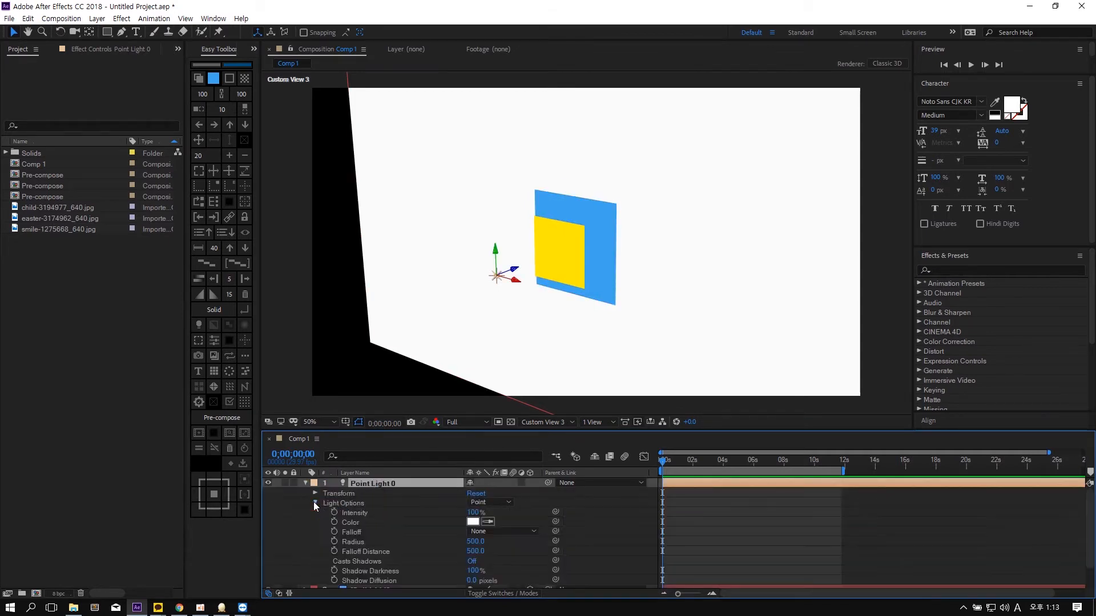
left_click(374, 563)
left_click(473, 561)
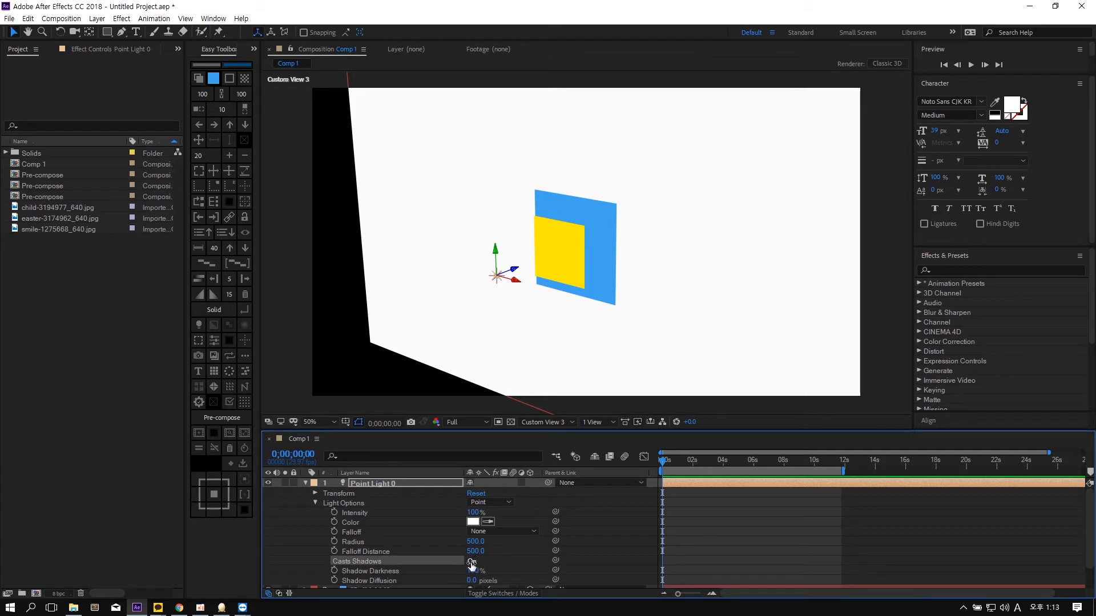
- Toggle the point light's Casts Shadows option, collapse its properties and deselect the layer
left_click(573, 275)
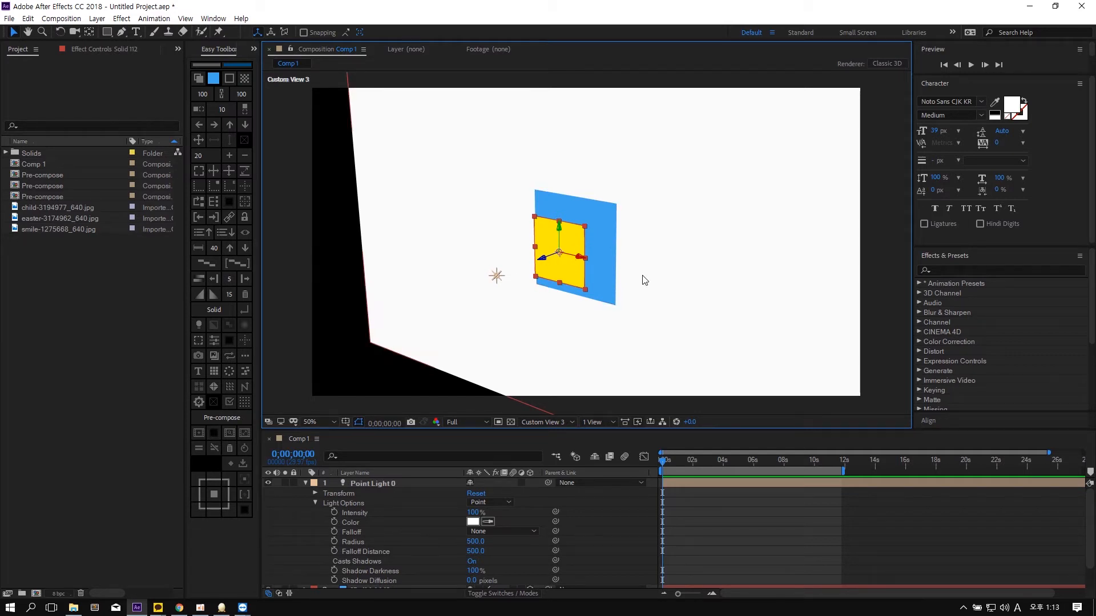
left_click(361, 563)
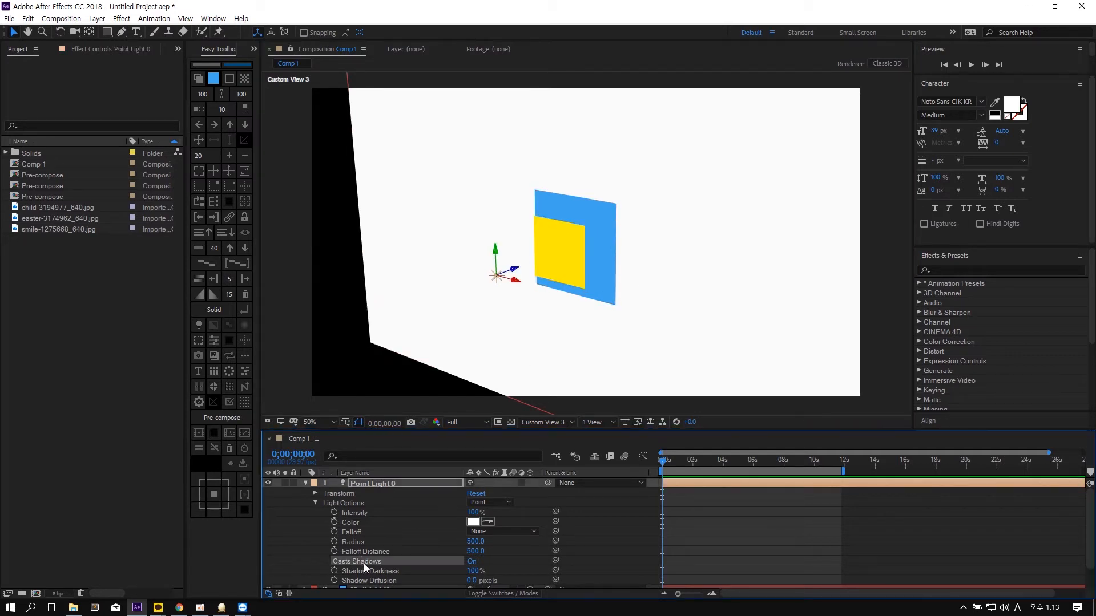
left_click(474, 562)
left_click(467, 560)
left_click(304, 482)
left_click(429, 531)
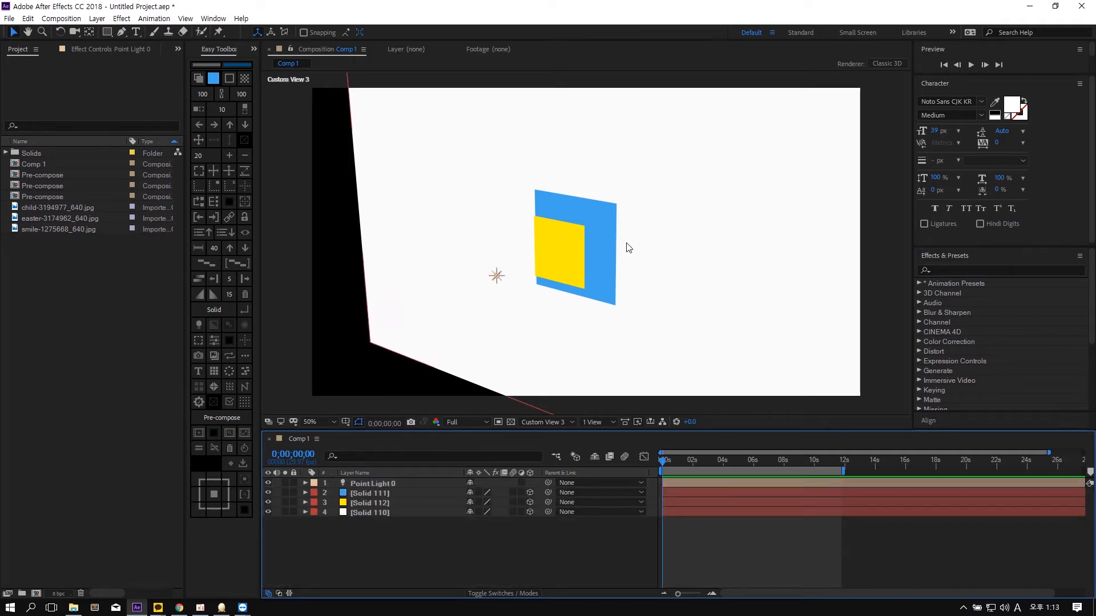
- Apply Easy Toolbox's cast shadows function to the point light and all three solids together
key("ctrl+a")
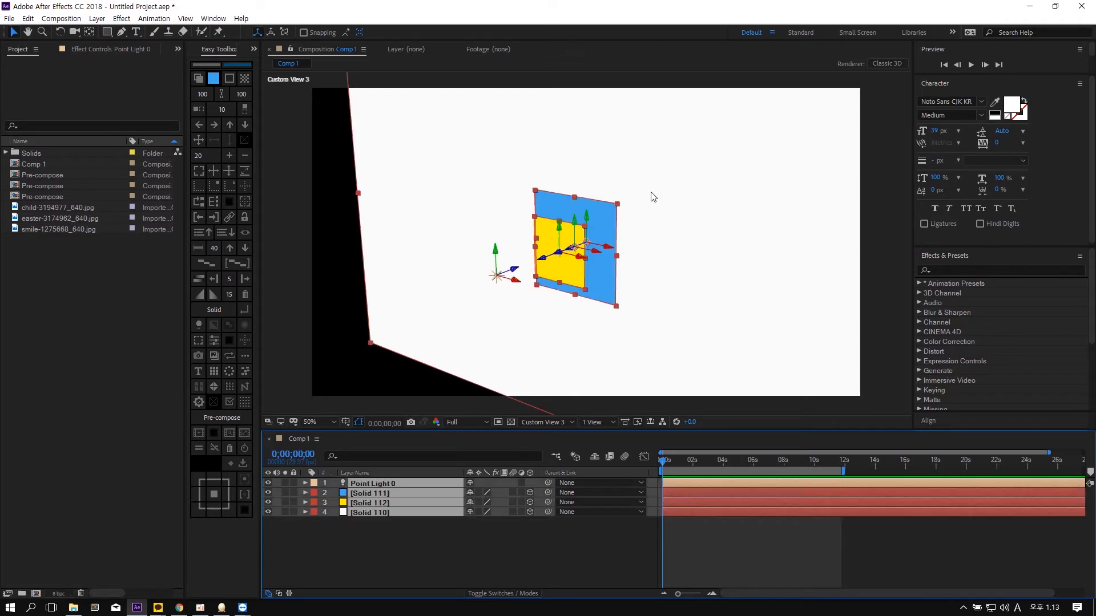
left_click(214, 329)
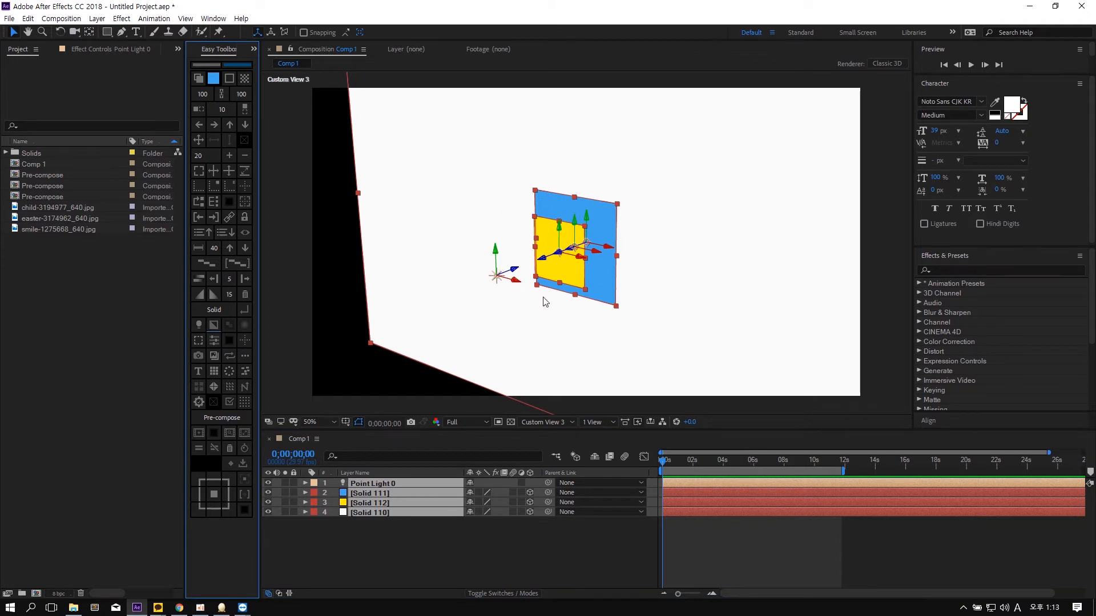
left_click(405, 526)
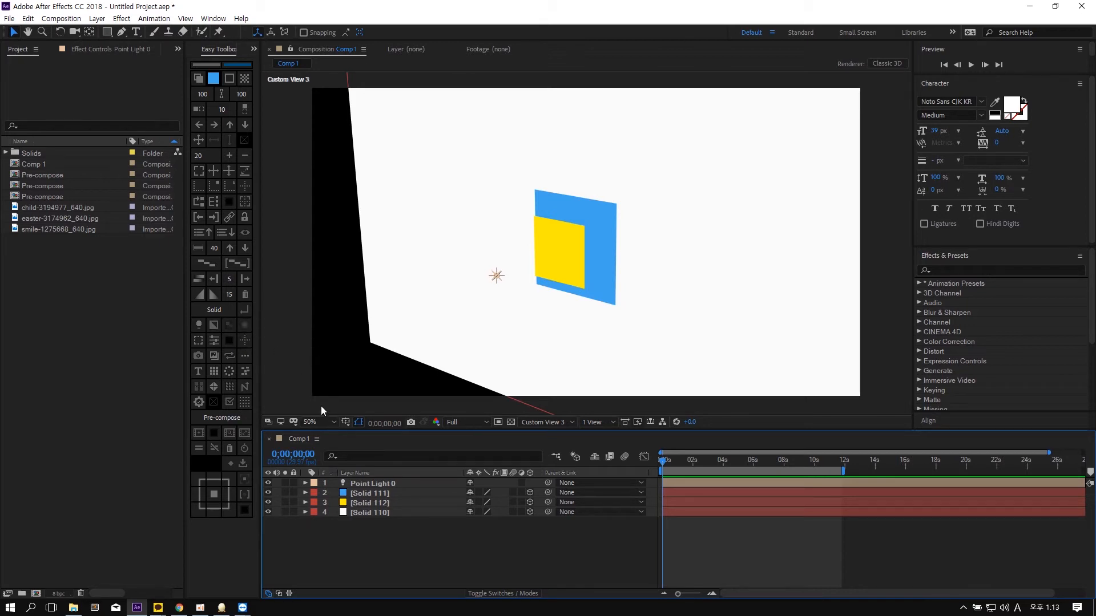
- Make the three solids accept lights using Easy Toolbox so the point light shades them
left_click(391, 485)
left_click_drag(371, 531, 386, 494)
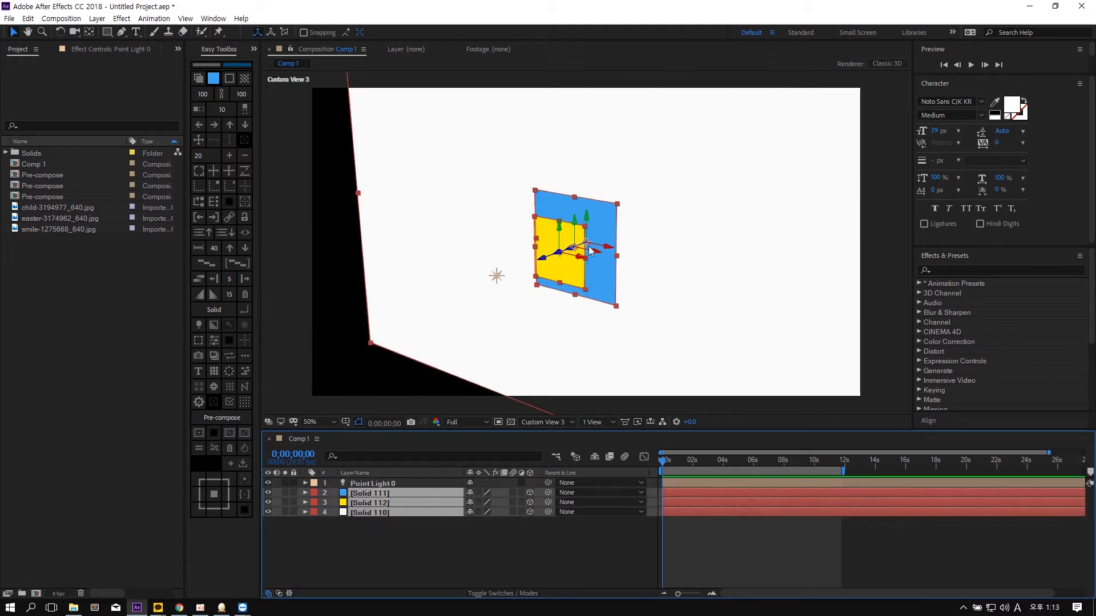
left_click(246, 324)
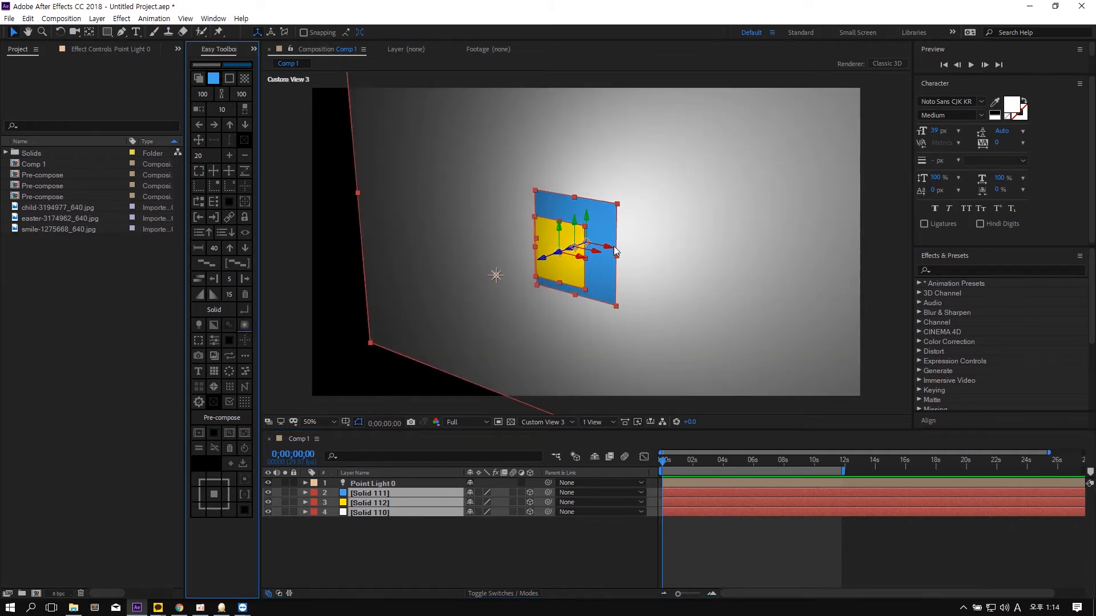
left_click(742, 522)
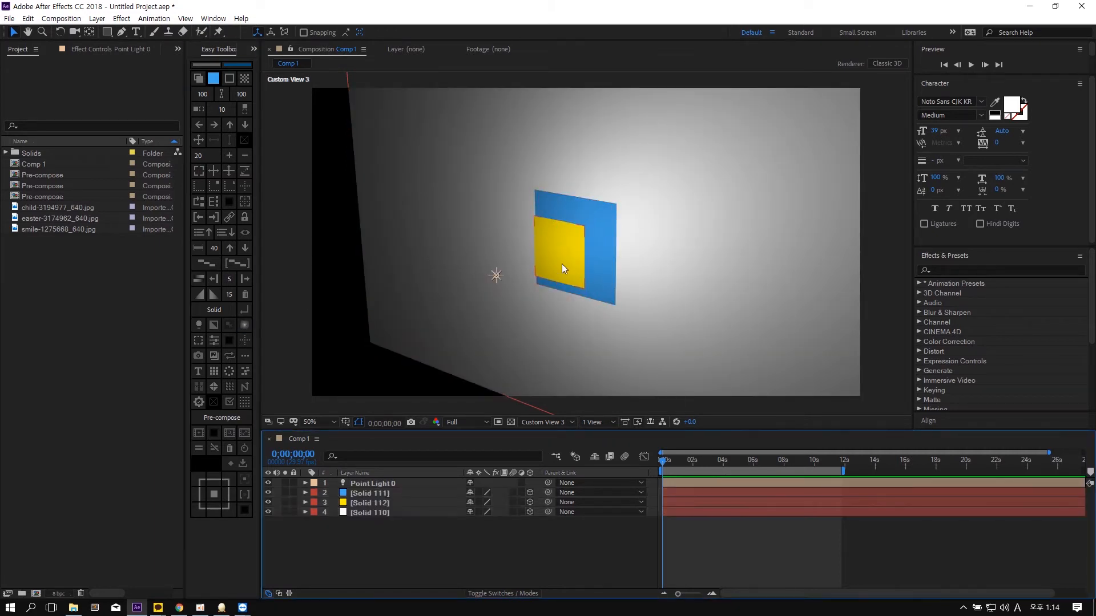
left_click(609, 215)
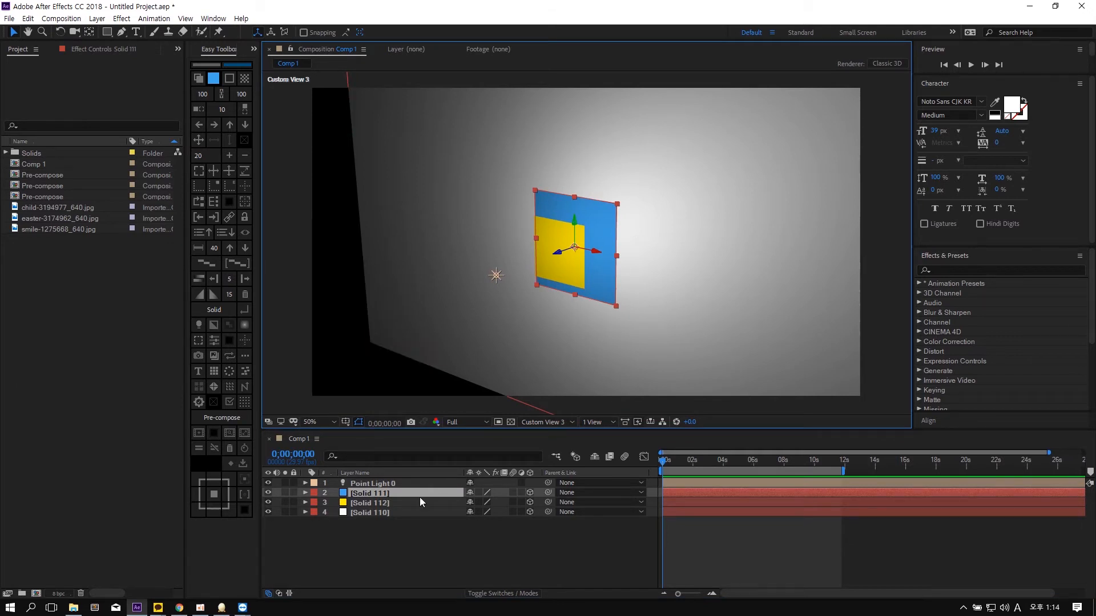
left_click(372, 538)
left_click_drag(372, 533, 399, 492)
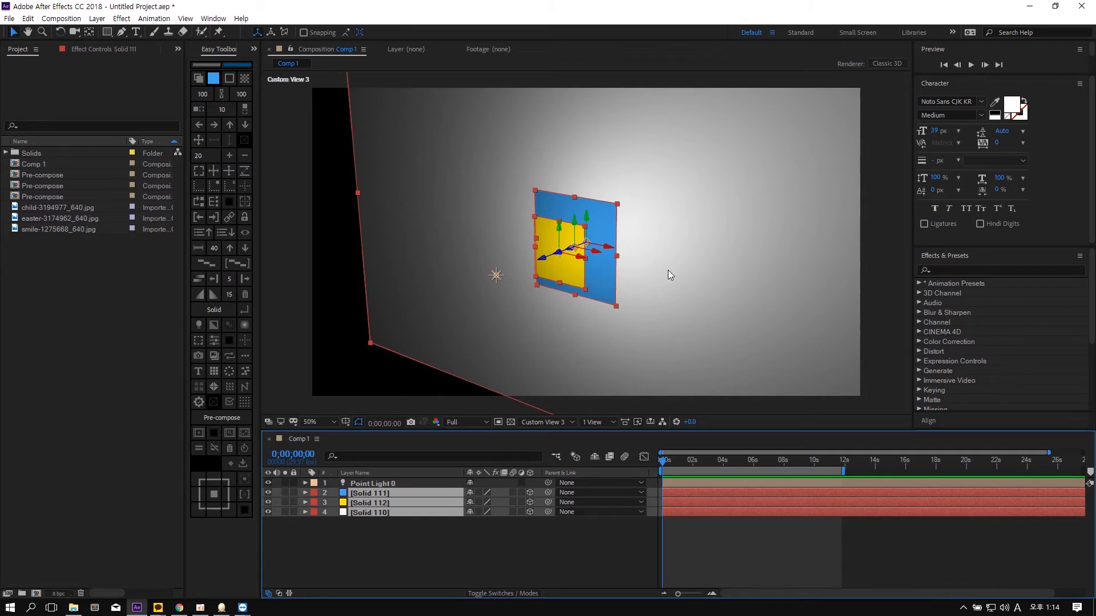
left_click(725, 564)
- Make the white background solid accept shadows using Easy Toolbox
left_click(737, 307)
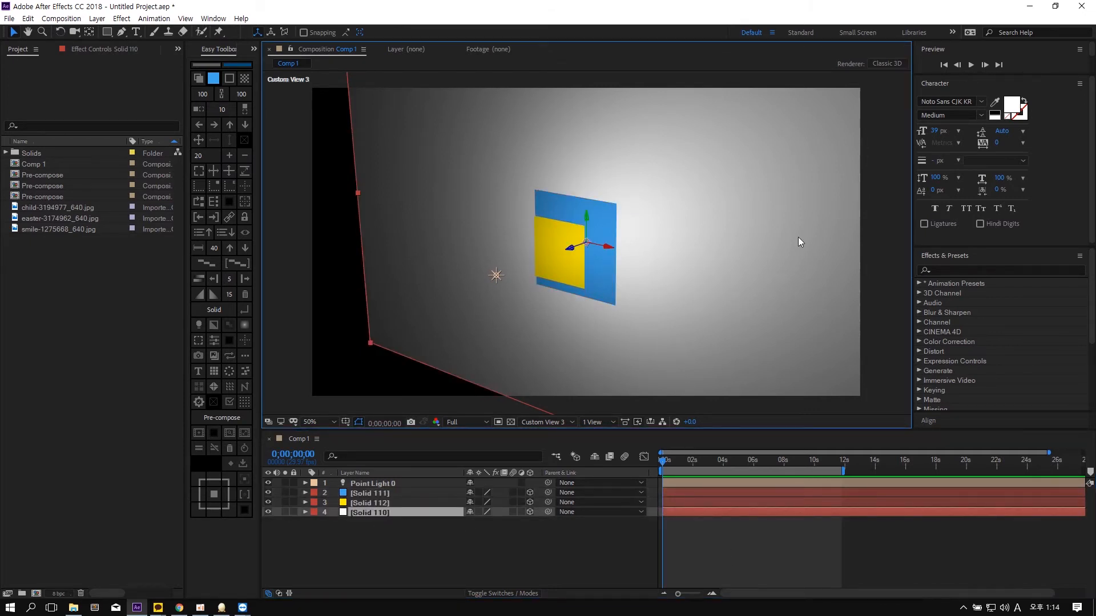
scroll(798, 237, "down", 2)
scroll(646, 248, "up", 2)
left_click(229, 324)
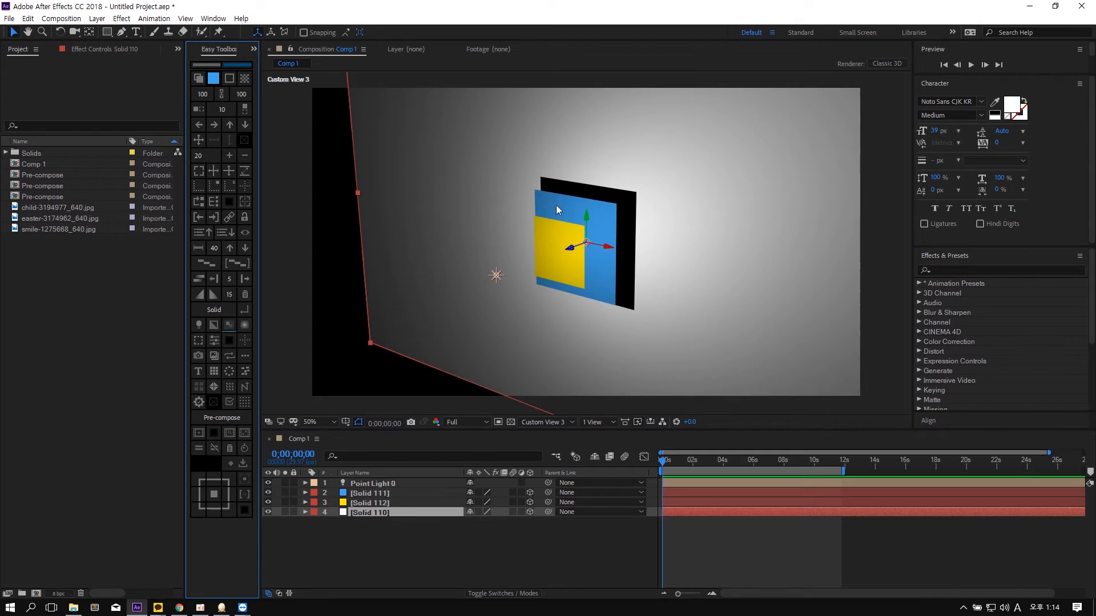
- Move the yellow solid along its X axis until it clears the blue solid
left_click(557, 252)
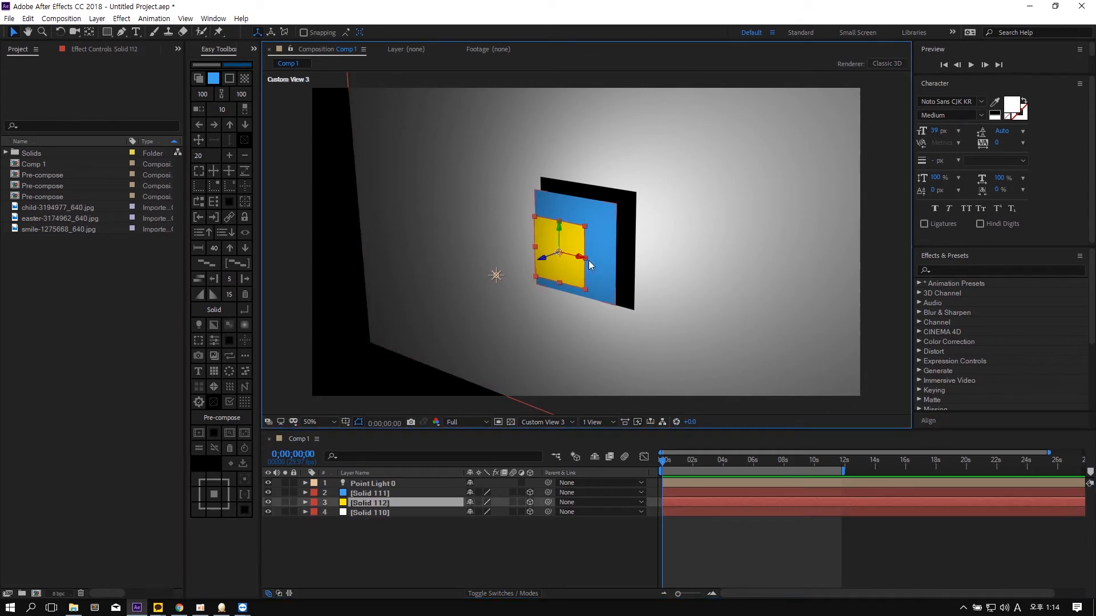
left_click_drag(582, 260, 503, 239)
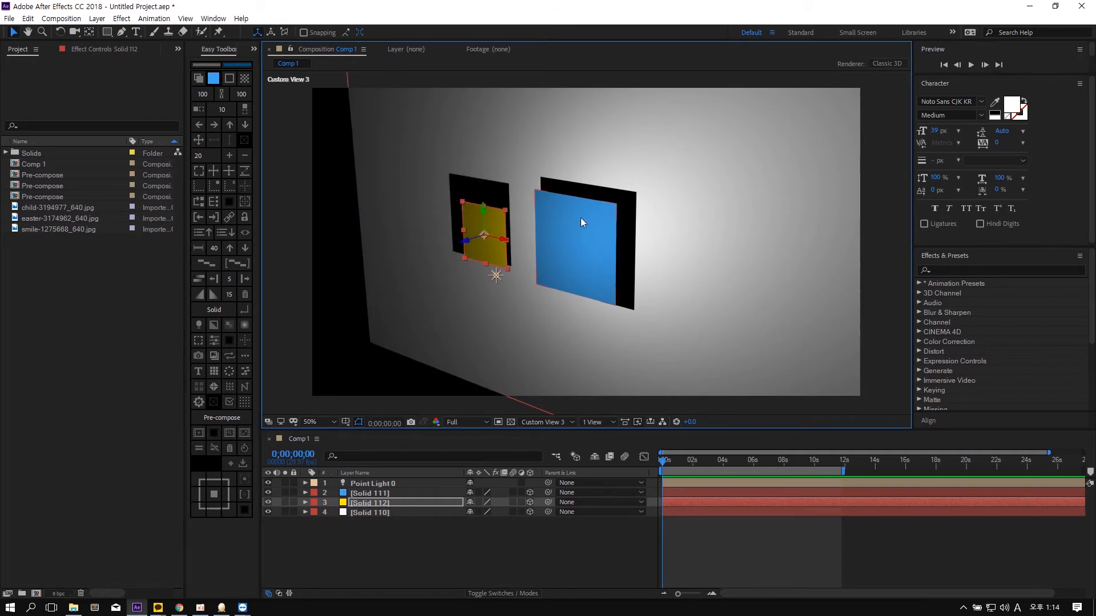
- Undo the last move of the yellow solid along its X axis
key("ctrl+z")
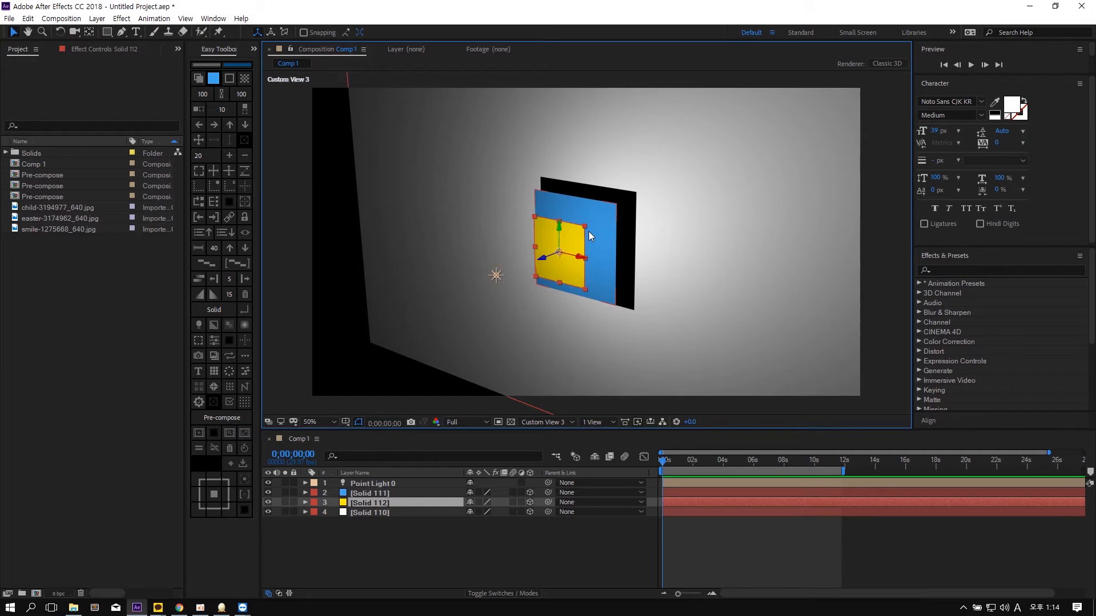
key("c")
left_click_drag(609, 260, 536, 231)
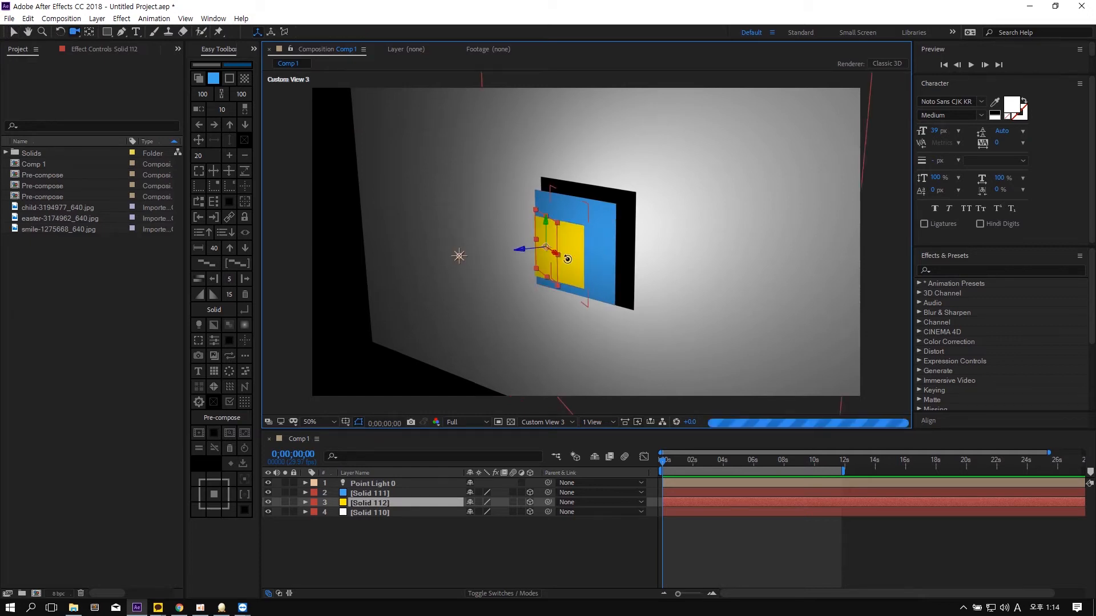
key("v")
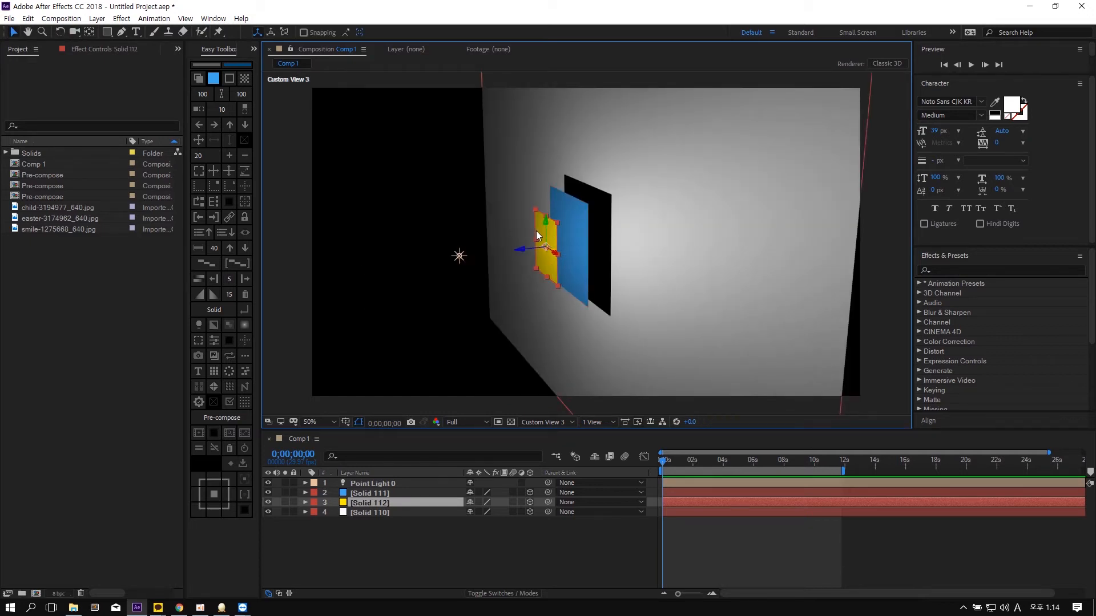
- Toggle the Accepts Shadows setting of the blue solid using Easy Toolbox
left_click(573, 227)
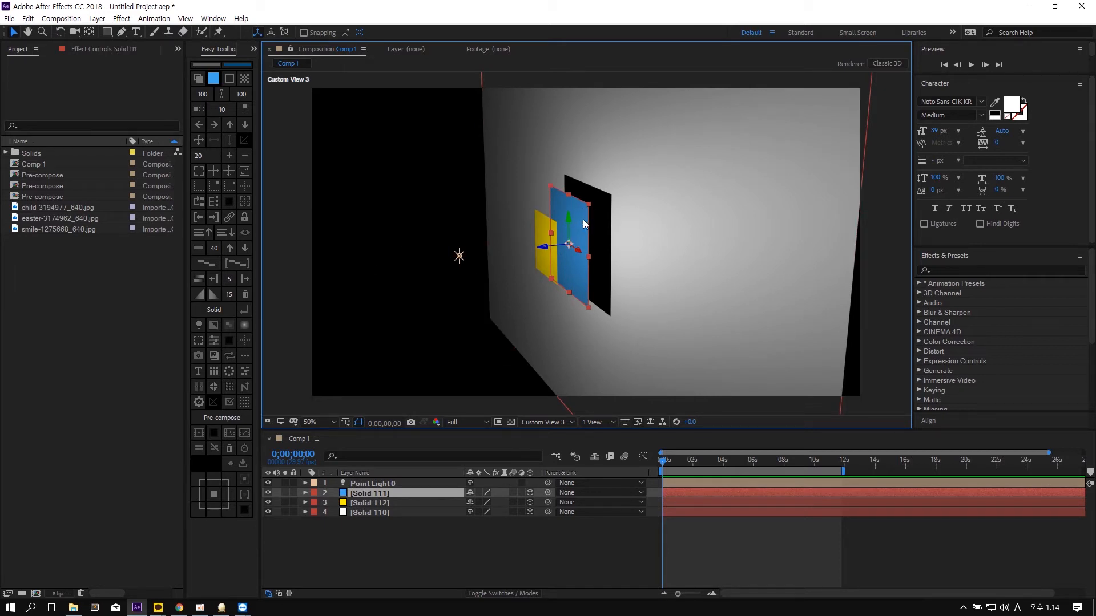
left_click(539, 228, "shift")
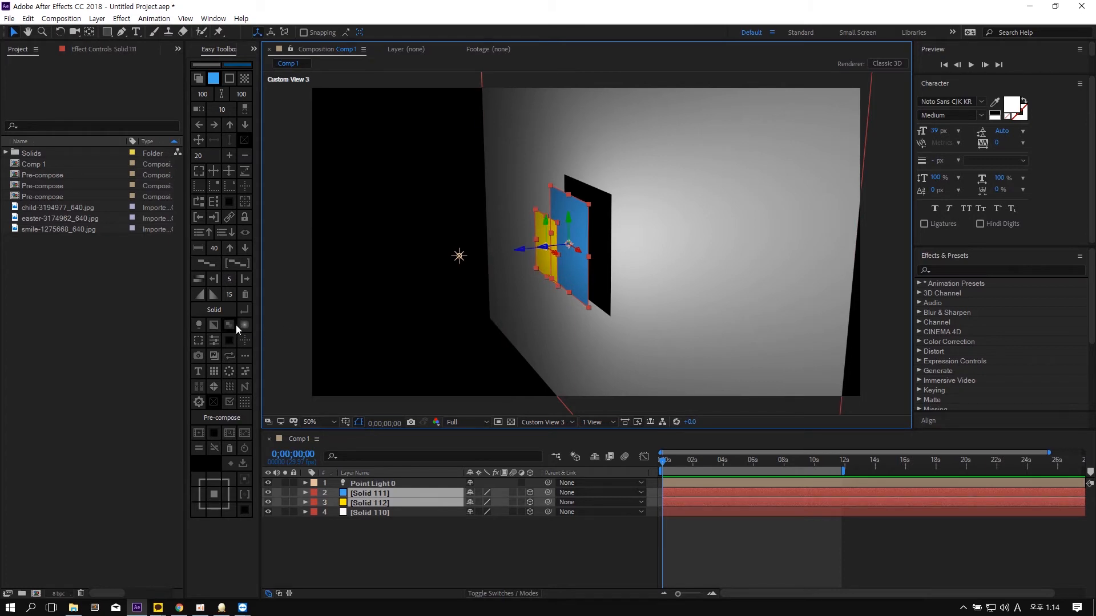
left_click(609, 545)
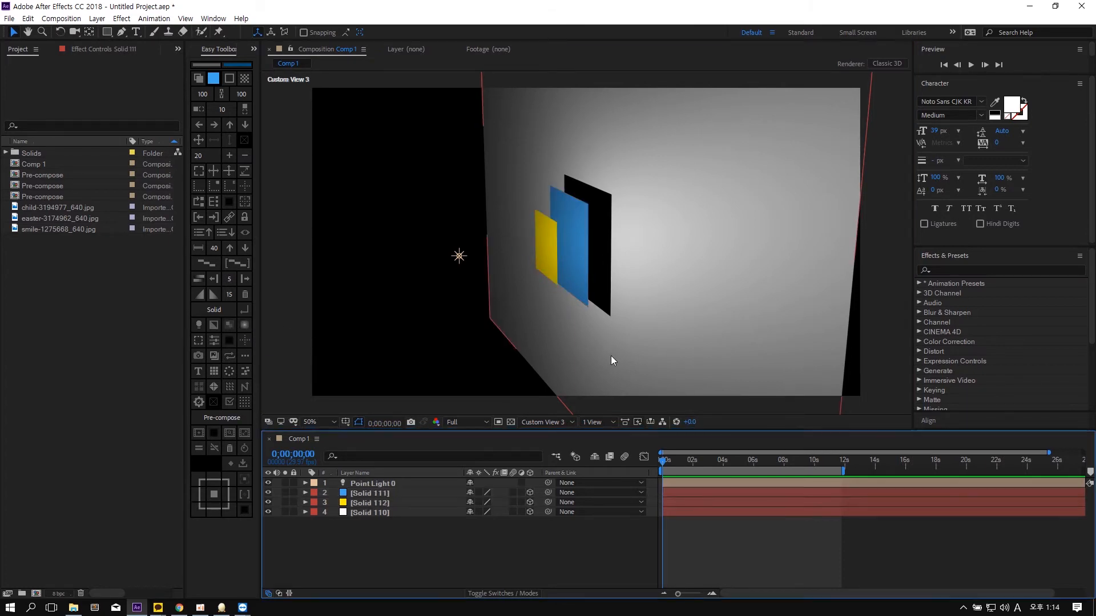
left_click(553, 264)
left_click(572, 224)
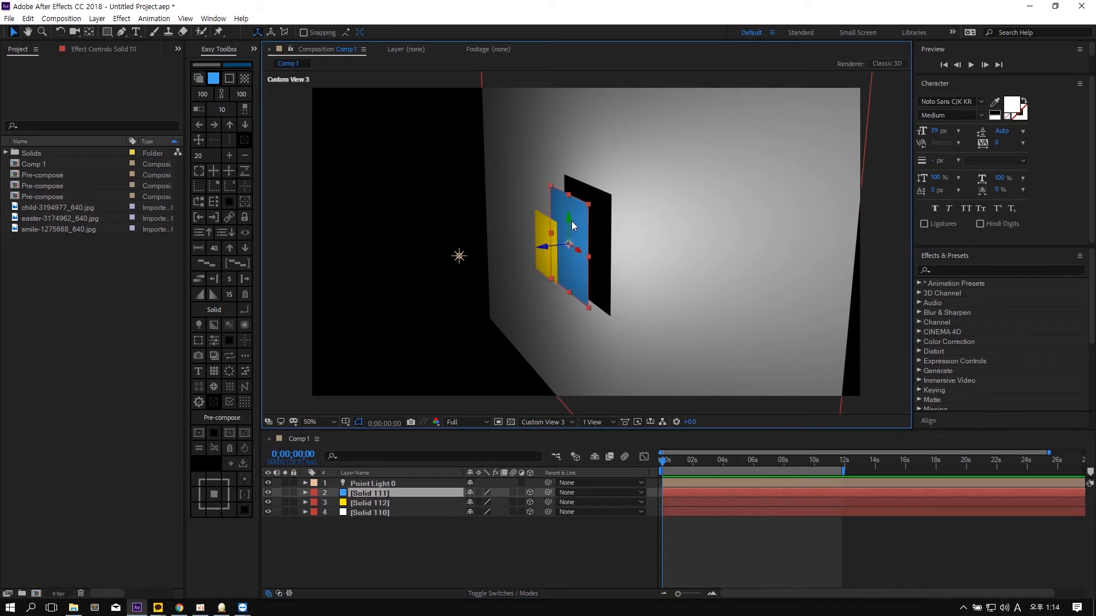
left_click(229, 323)
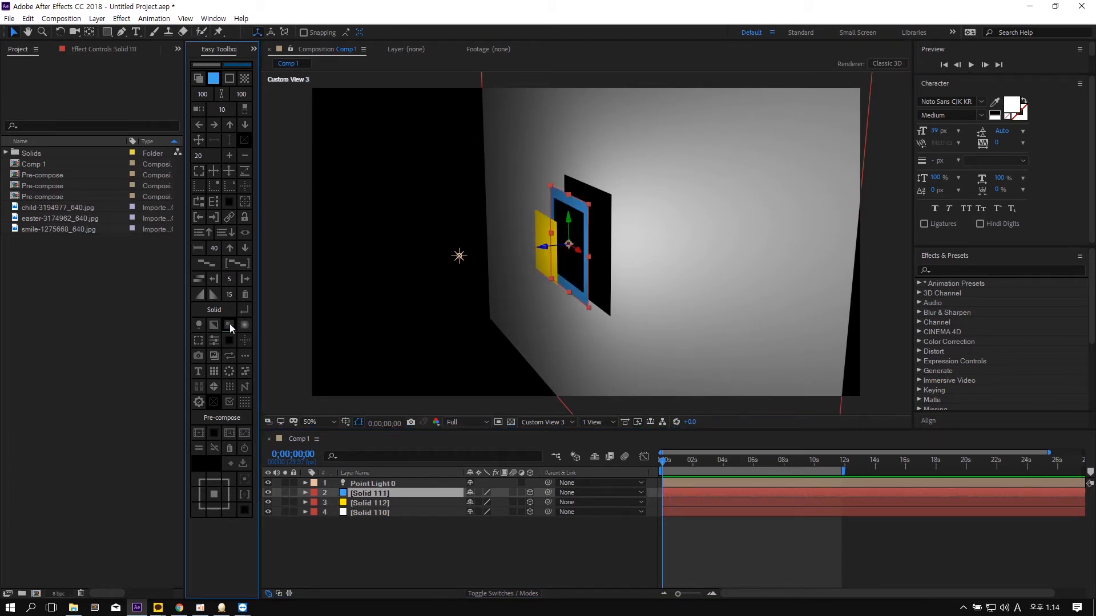
left_click_drag(539, 248, 585, 272)
key("c")
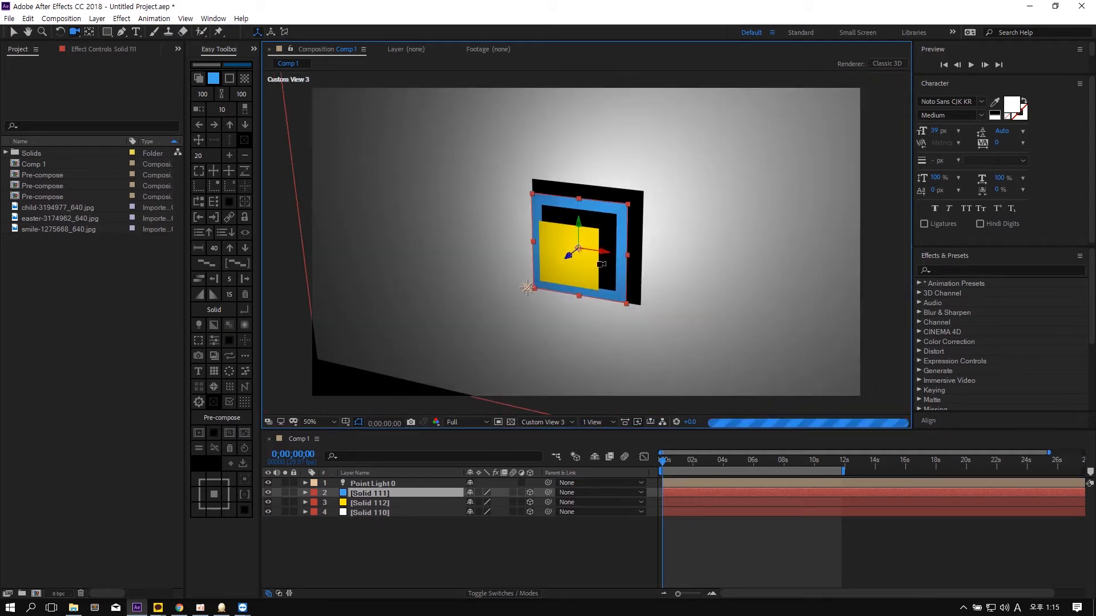
left_click(724, 556)
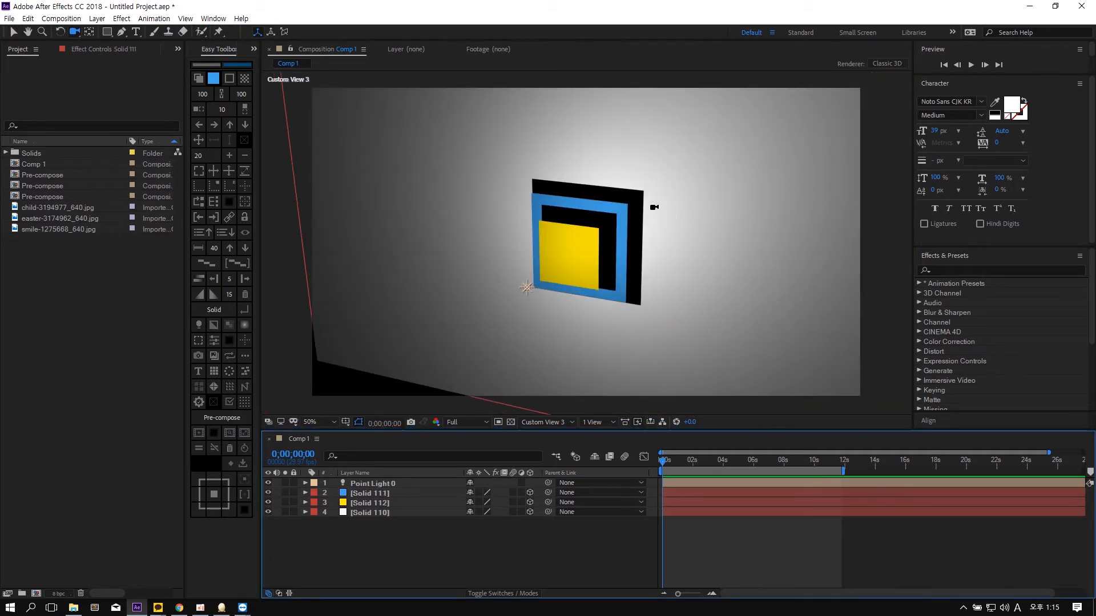
- Toggle the white background solid's Accepts Lights and Accepts Shadows settings and restore both using Easy Toolbox
key("v")
left_click(714, 205)
left_click(396, 481)
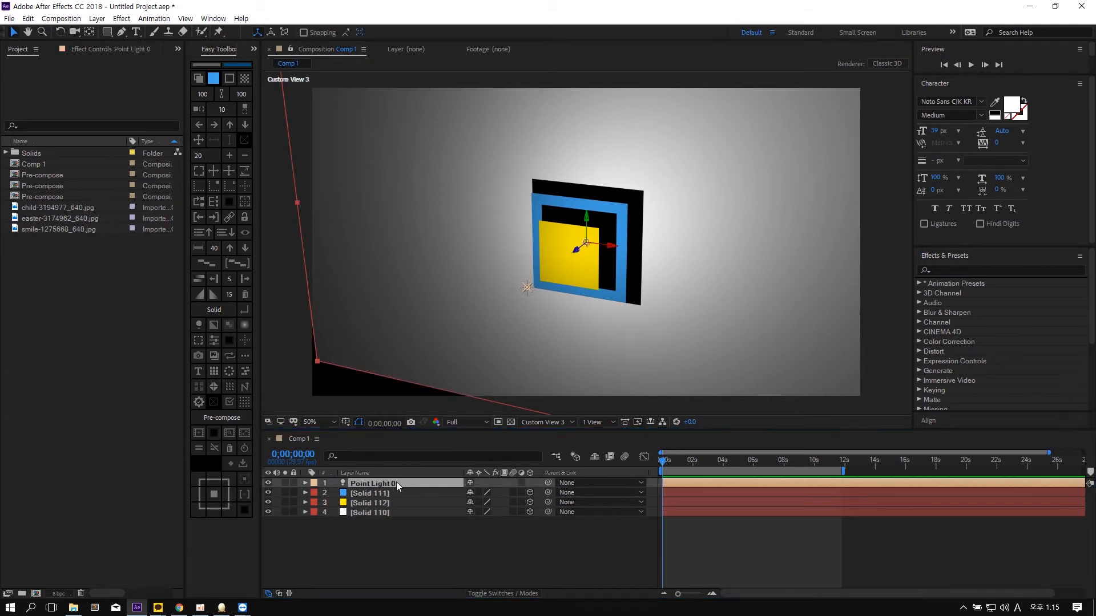
left_click(662, 160)
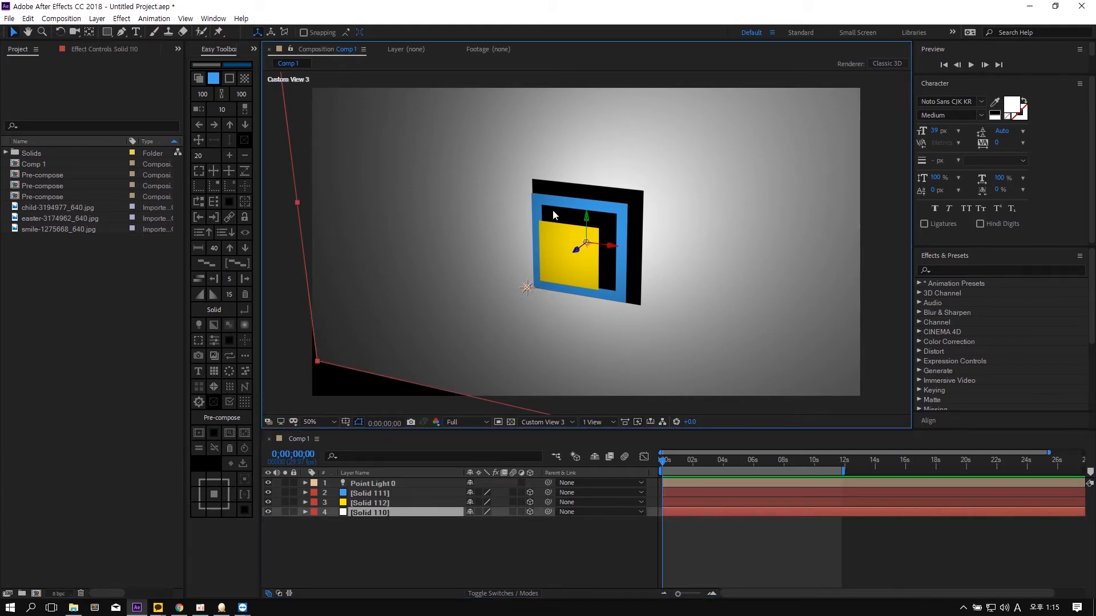
left_click(244, 324)
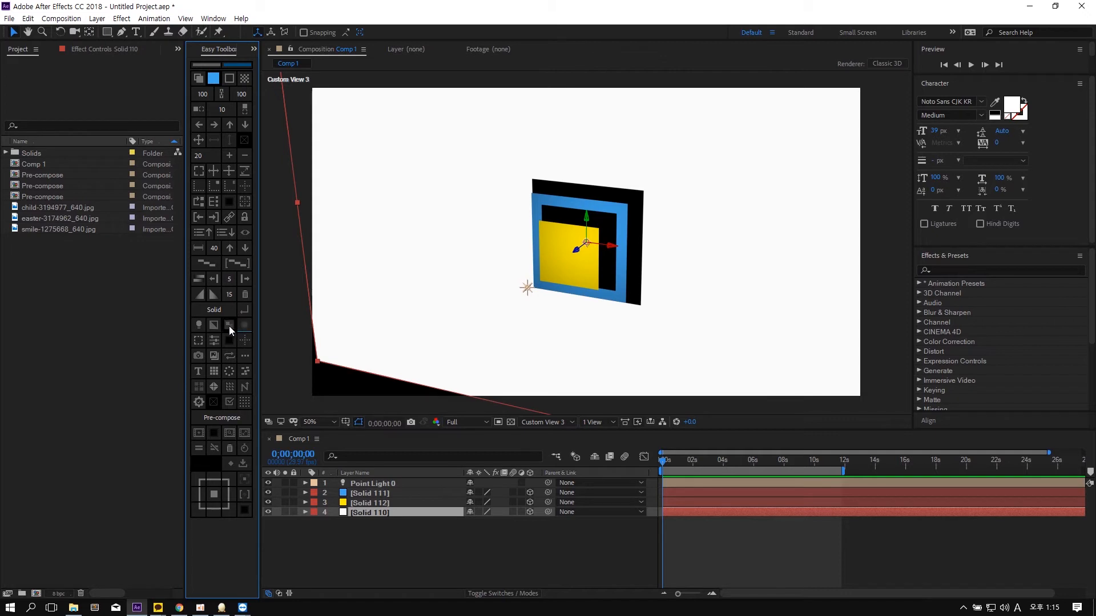
left_click(227, 327)
left_click(227, 327)
left_click(241, 324)
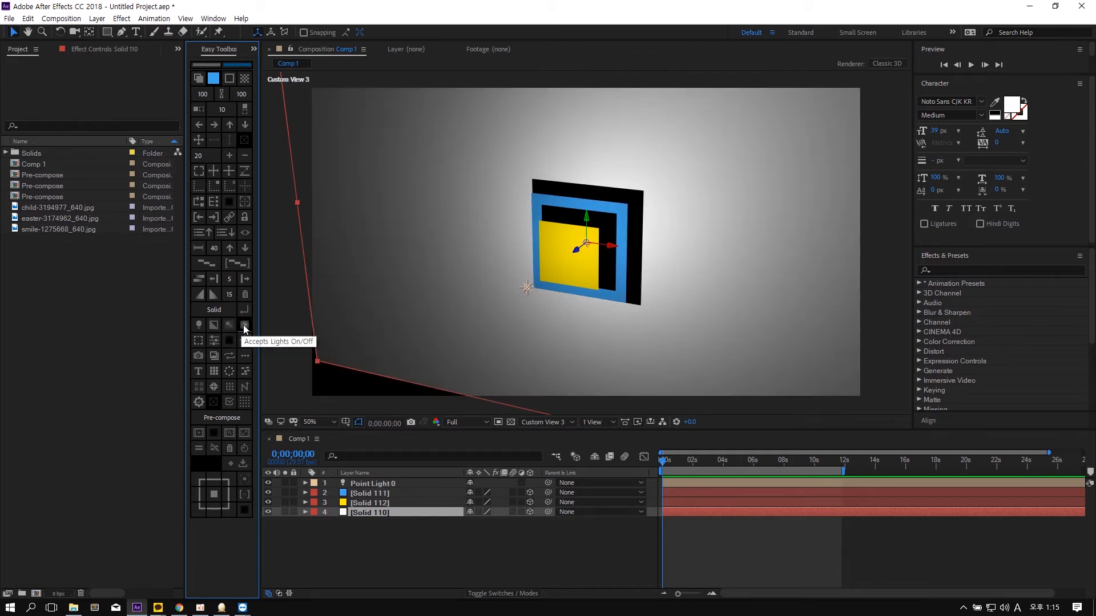
- Check the shadow and light settings in the white background solid's Material Options
left_click(430, 539)
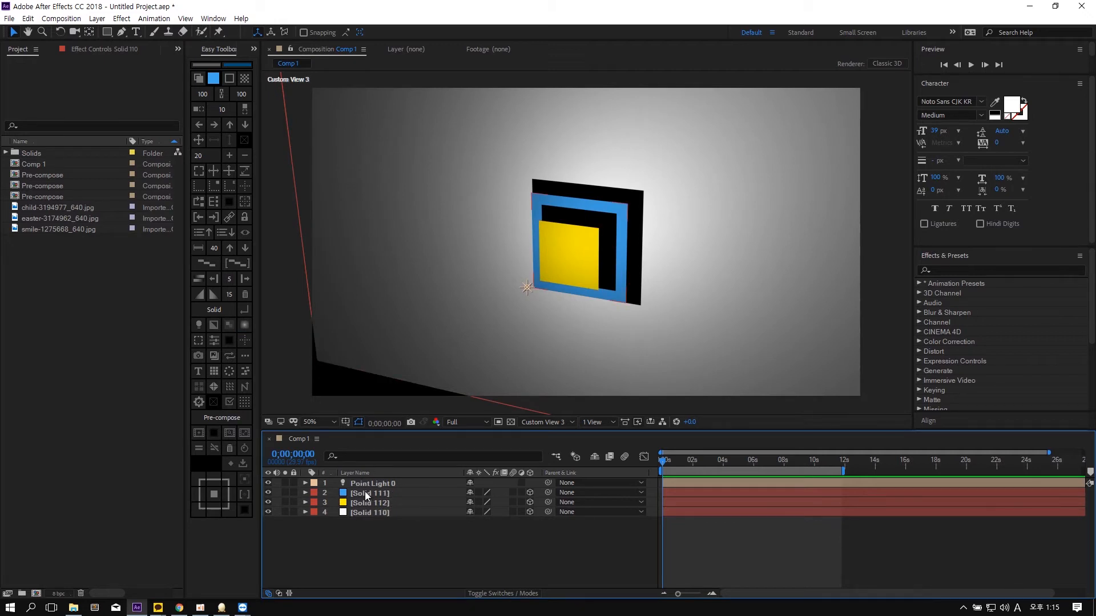
left_click(306, 512)
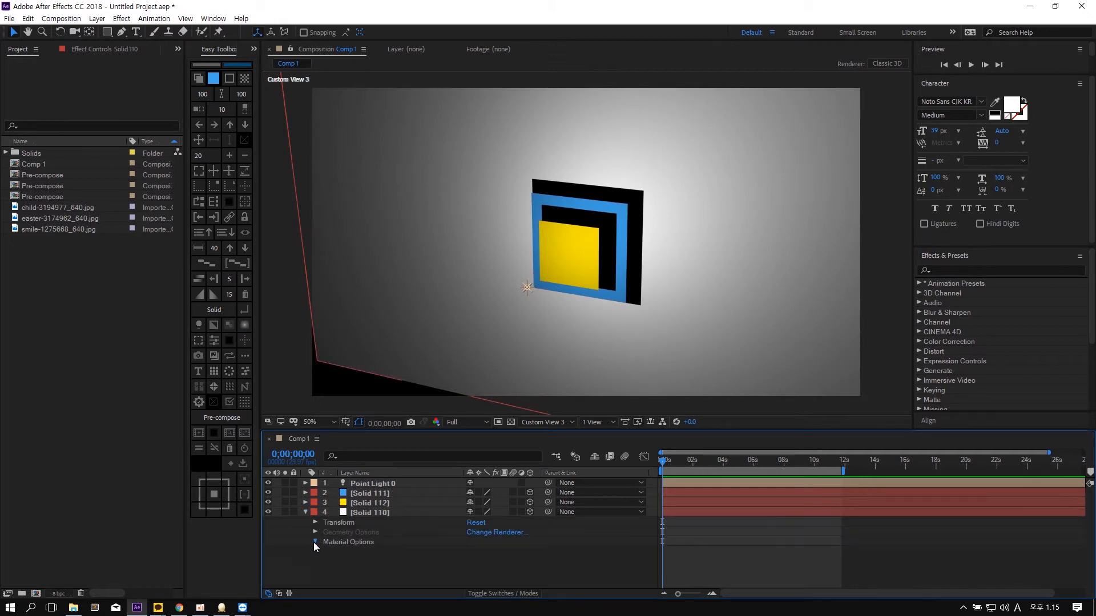
left_click(315, 541)
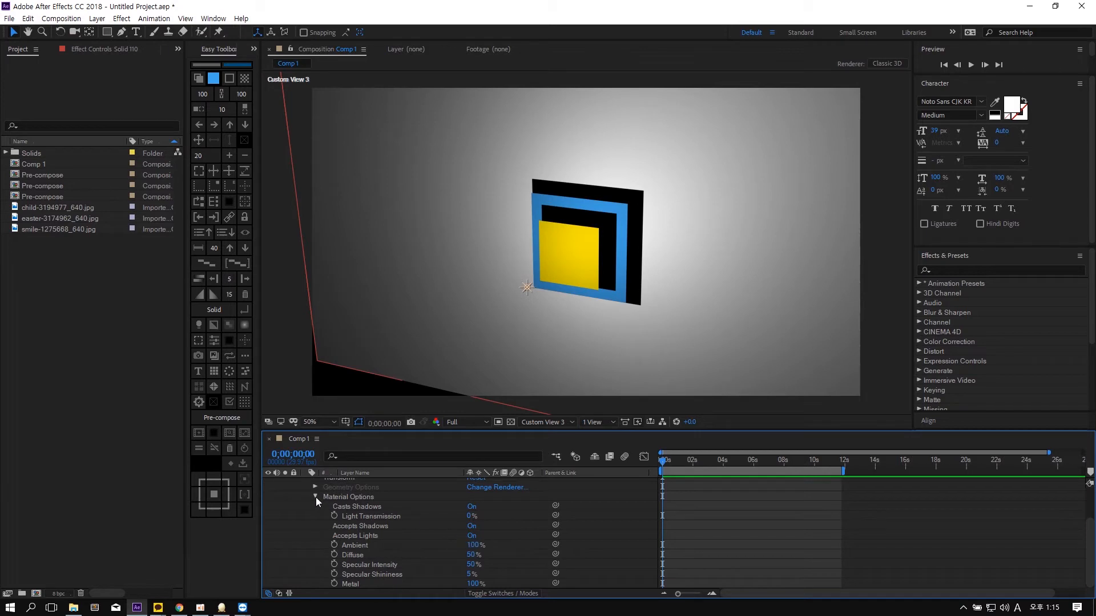
left_click(315, 496)
left_click(303, 513)
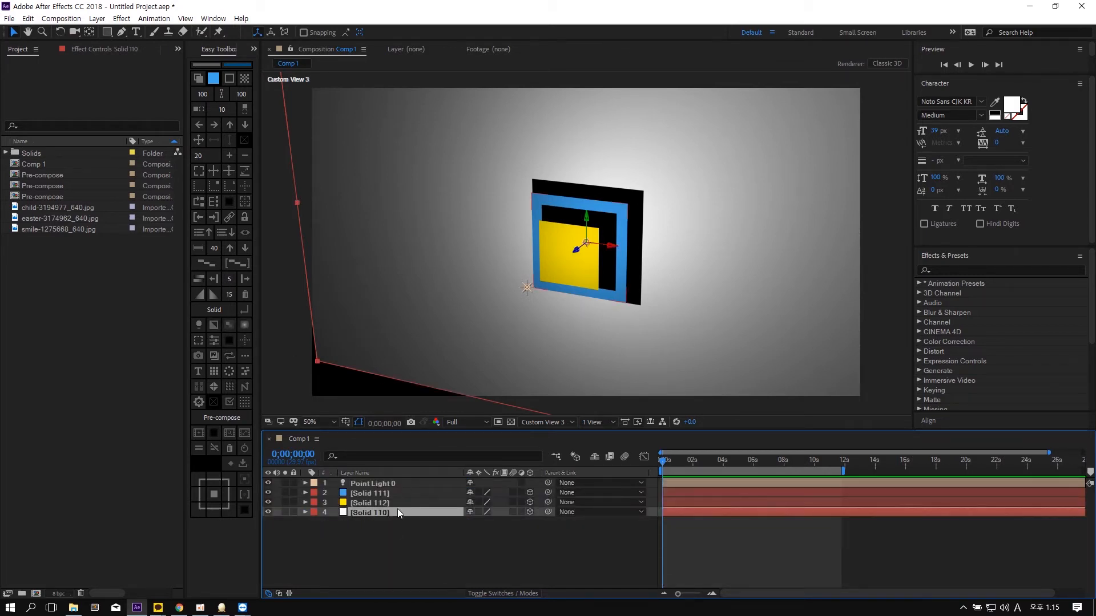
left_click(398, 530)
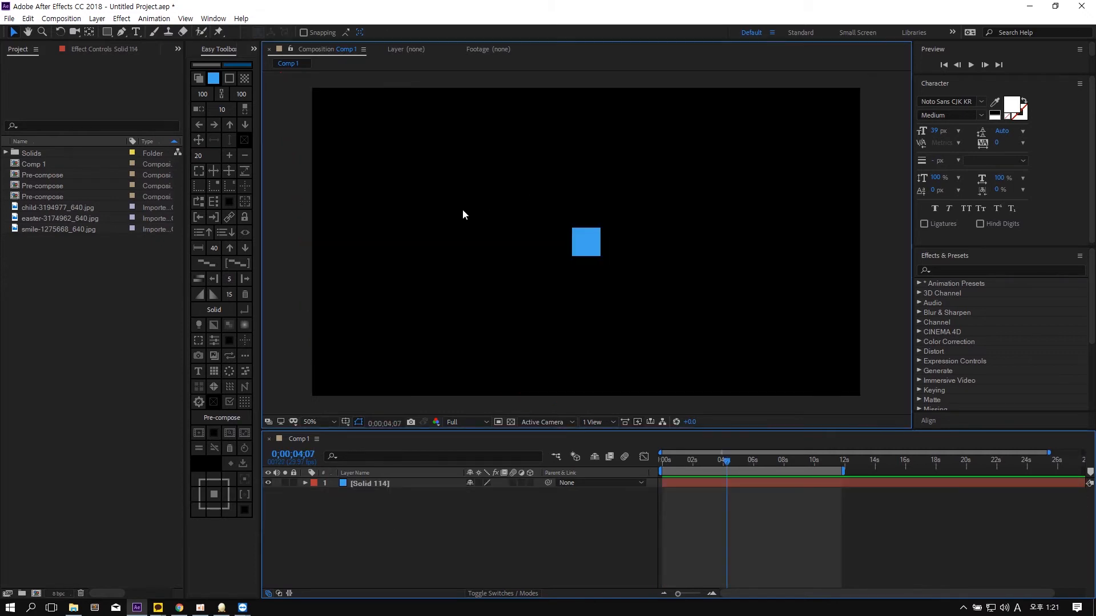
- Add four point lights with Easy Toolbox and delete them all
left_click(199, 326)
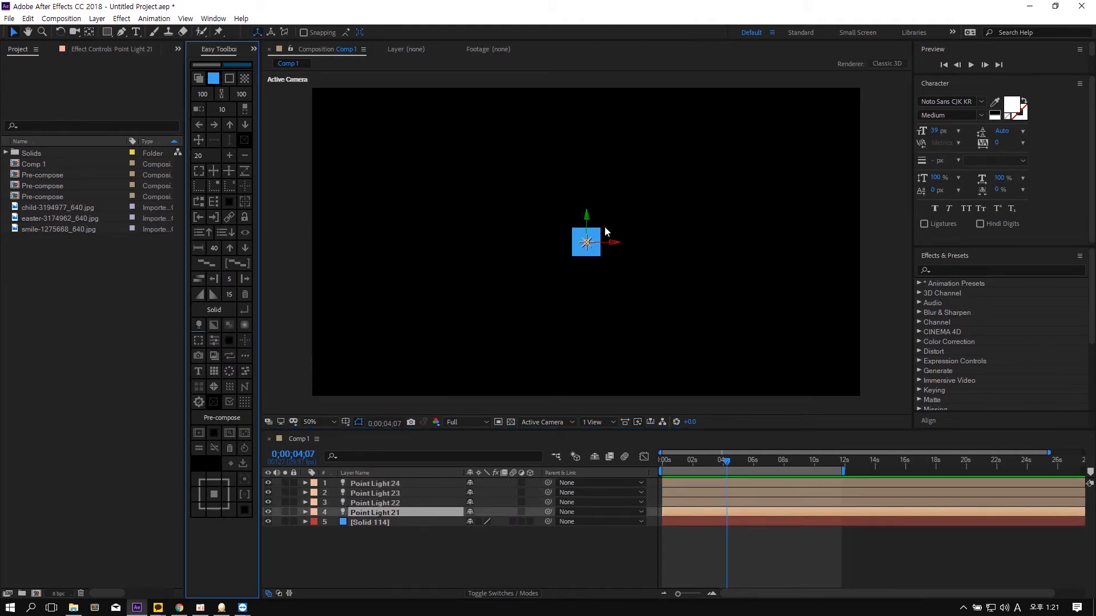
left_click(399, 483, "shift")
key("Delete")
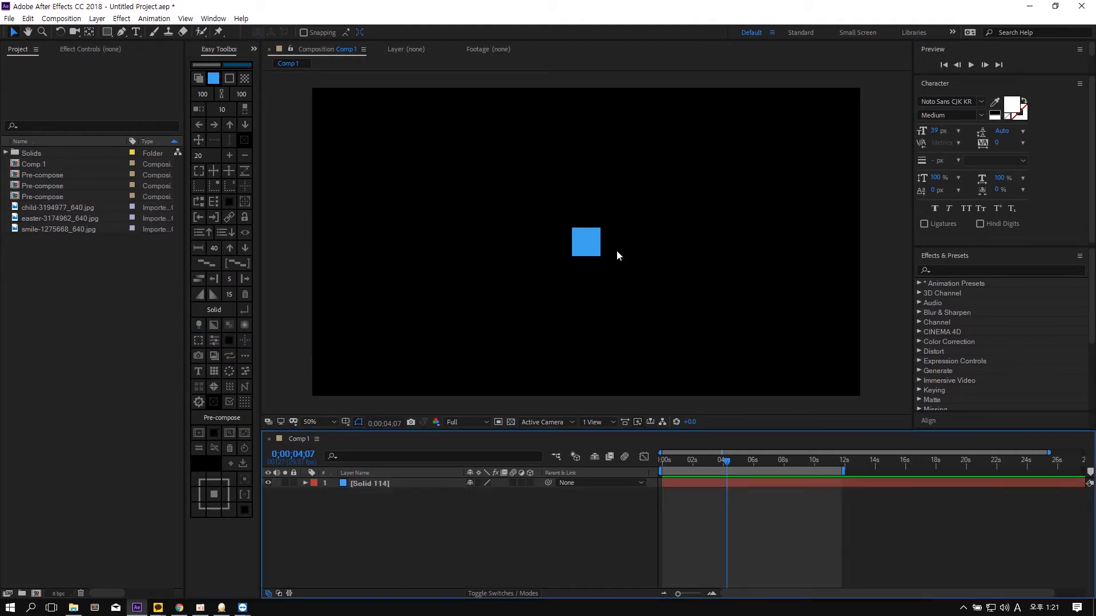
- Make the small blue solid a 3D layer and display the composition in Custom View 3
left_click(596, 251)
left_click(530, 483)
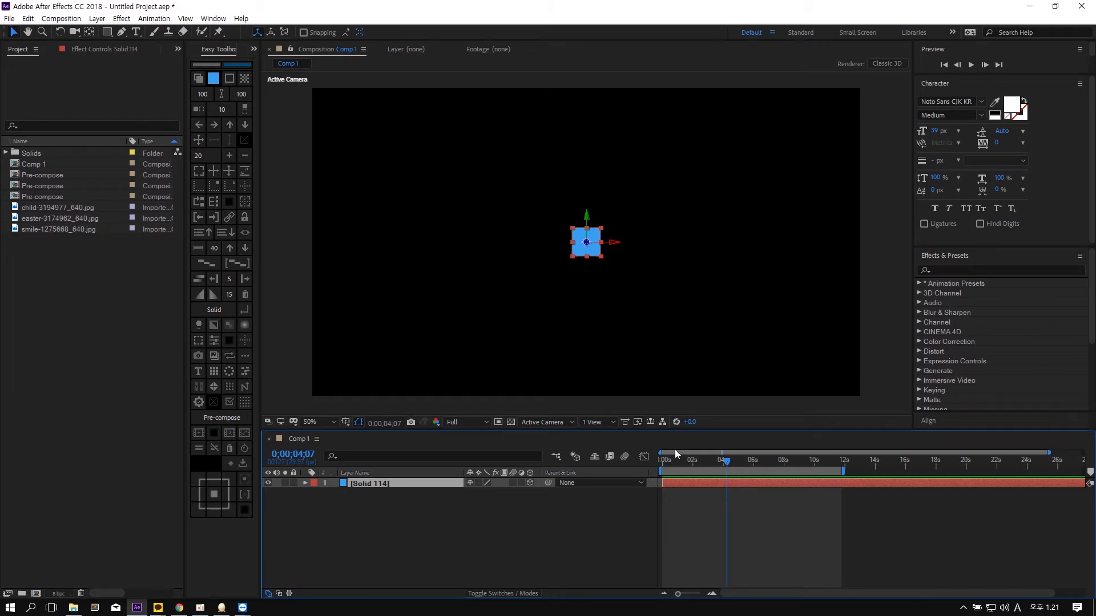
left_click(541, 425)
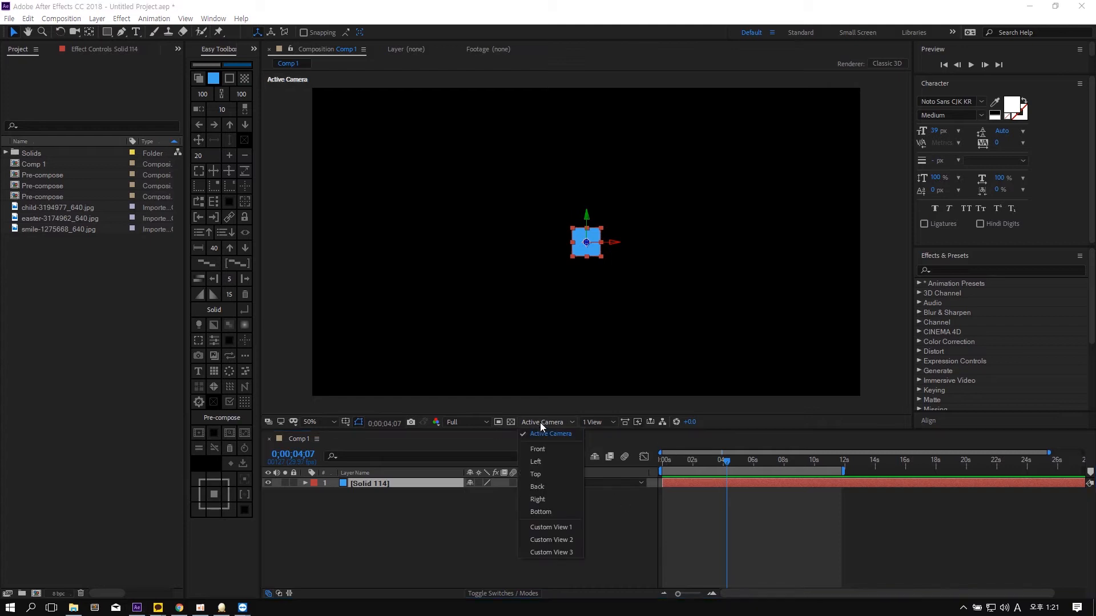
left_click(551, 552)
- Keyframe the blue solid's position from X 300 at 0;00;00;00 to a point farther along the X axis at 0;00;04;03
left_click_drag(679, 462, 654, 462)
key("c")
left_click_drag(615, 331, 645, 335)
key("p")
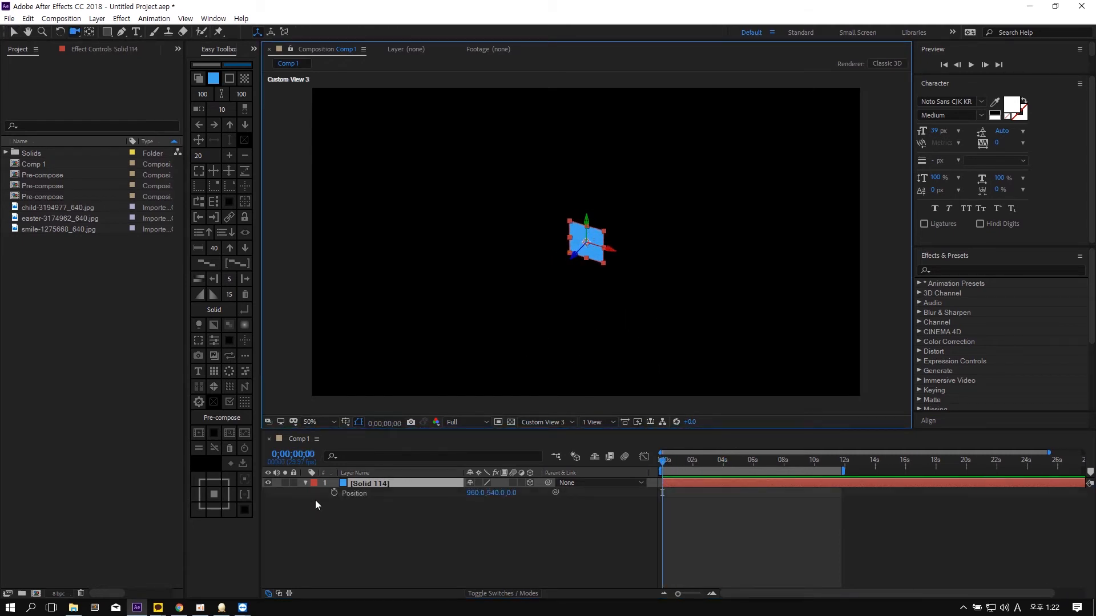
left_click(334, 493)
left_click(726, 463)
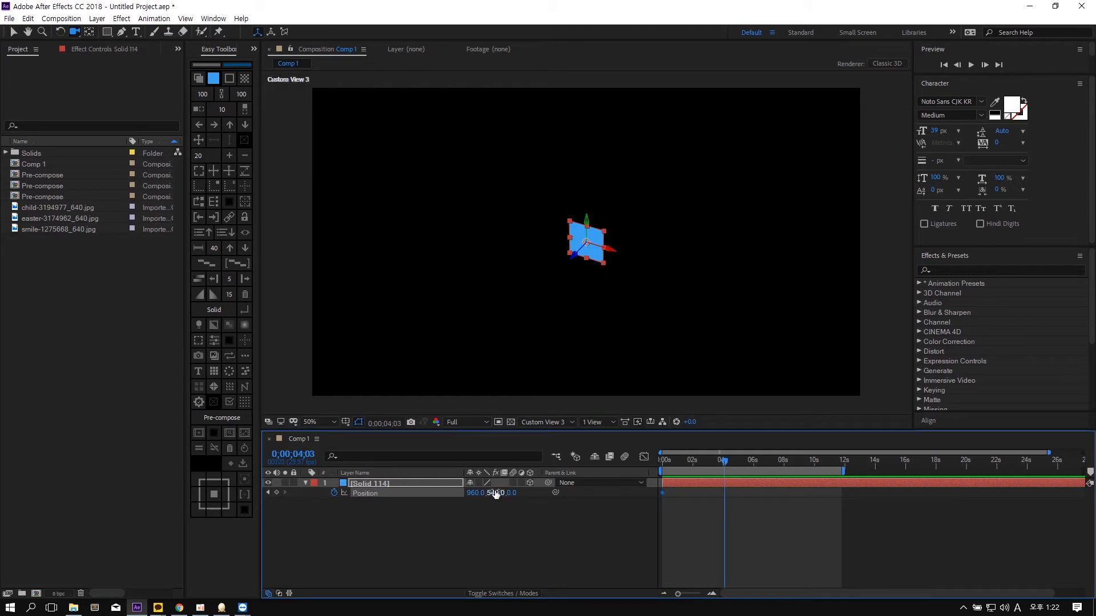
left_click_drag(476, 493, 778, 493)
left_click_drag(722, 462, 522, 458)
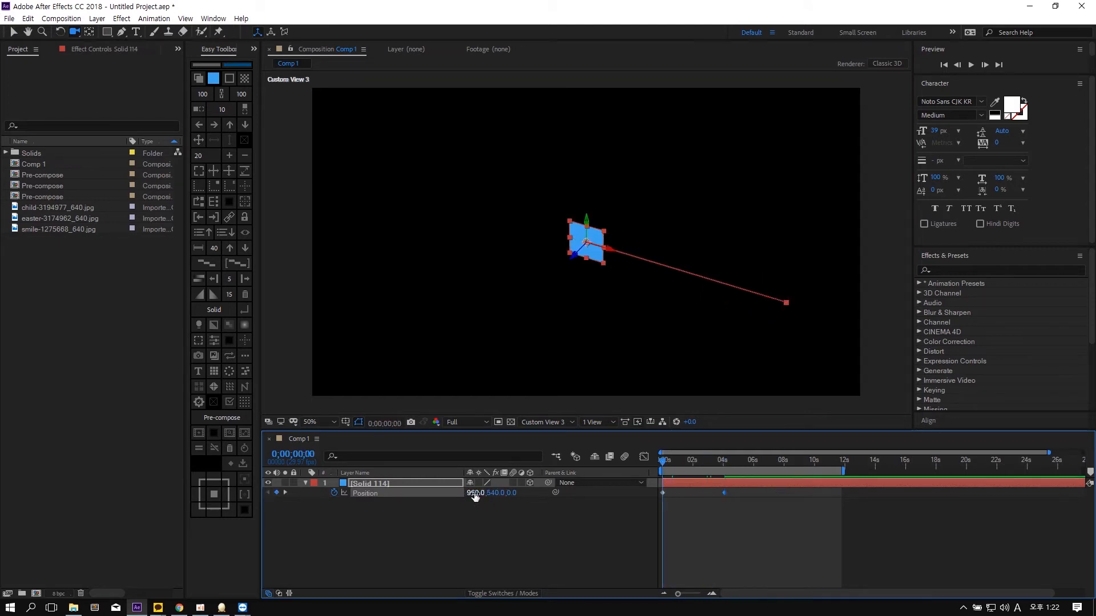
left_click_drag(475, 493, 435, 489)
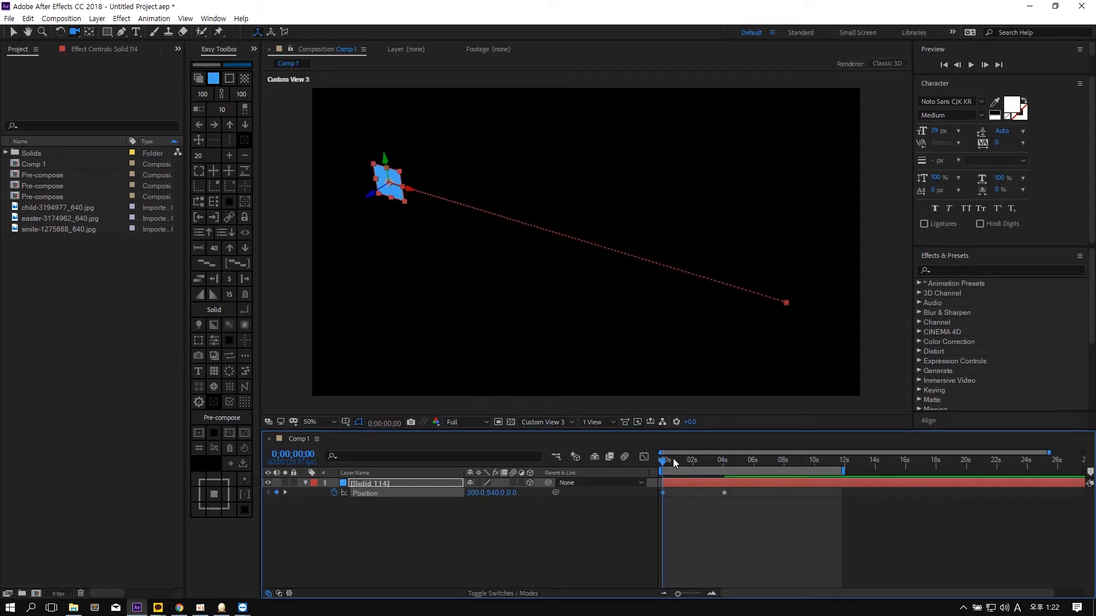
- Add a position keyframe at 0;00;01;26 with Z about 407.6 and curve the motion path through it
left_click_drag(673, 458, 690, 459)
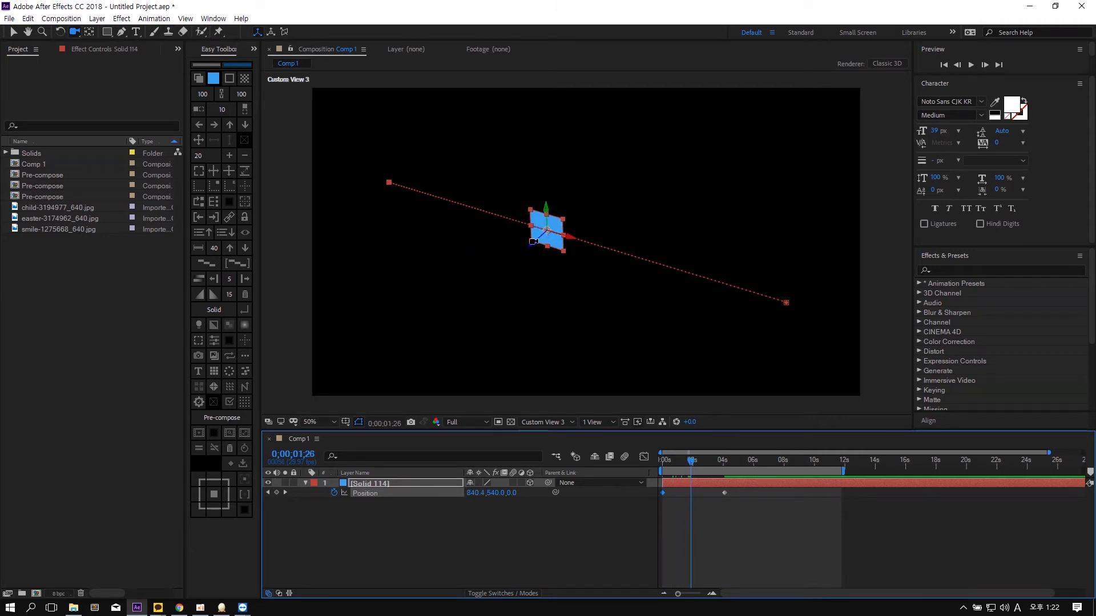
key("g")
left_click_drag(533, 242, 664, 219)
left_click(590, 192)
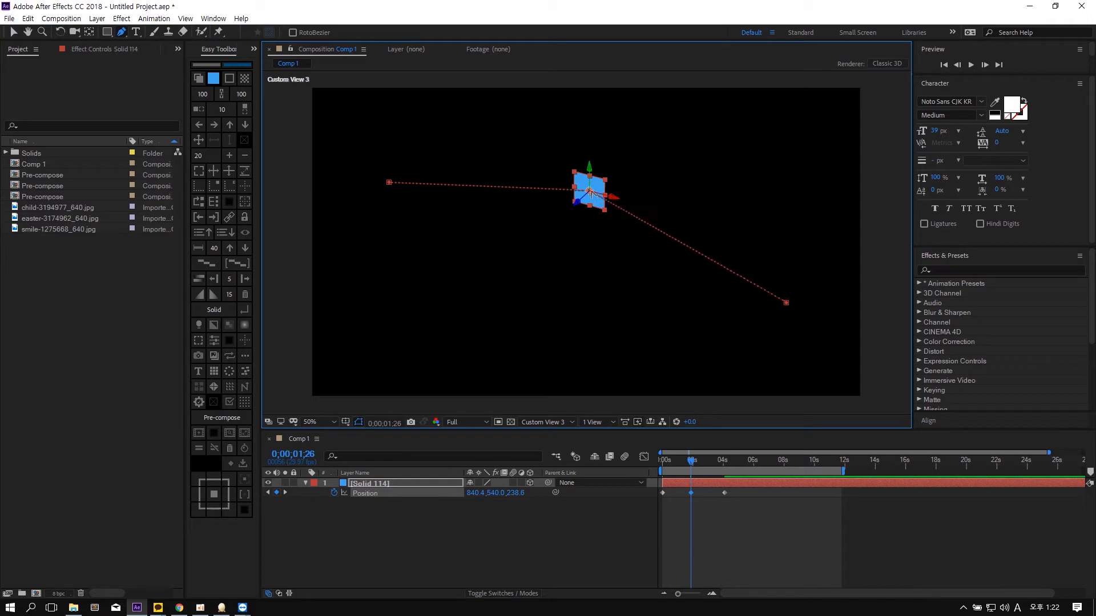
left_click_drag(590, 191, 677, 223)
key("v")
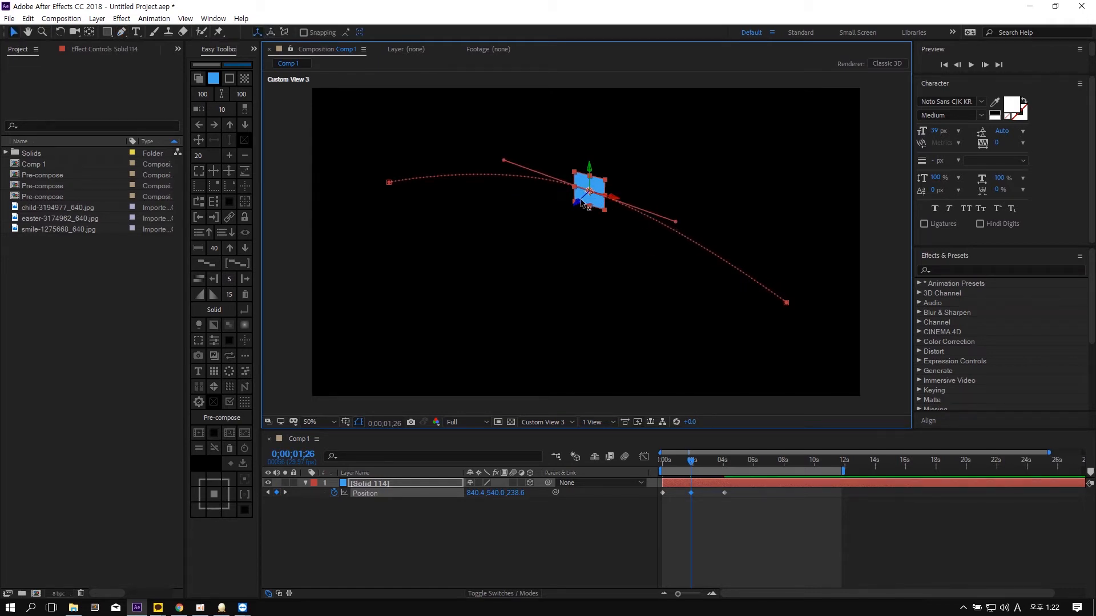
left_click_drag(583, 200, 692, 192)
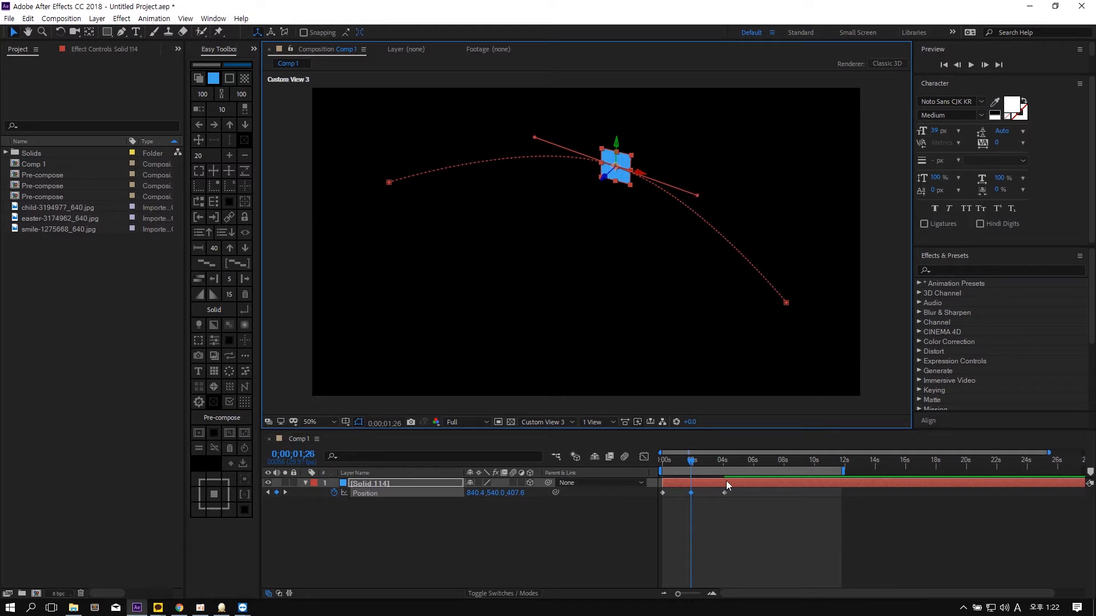
- Shift the middle position keyframe earlier and add another at 0;00;02;19 with Z set to 53
left_click(708, 460)
left_click_drag(691, 492, 681, 492)
left_click(701, 465)
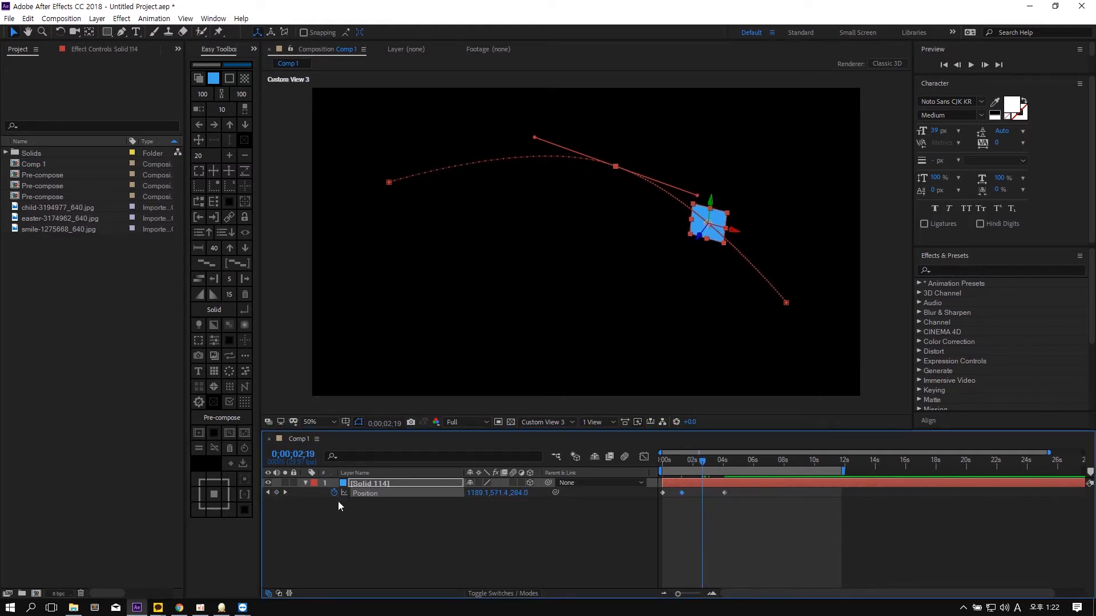
left_click(276, 493)
left_click_drag(519, 493, 420, 519)
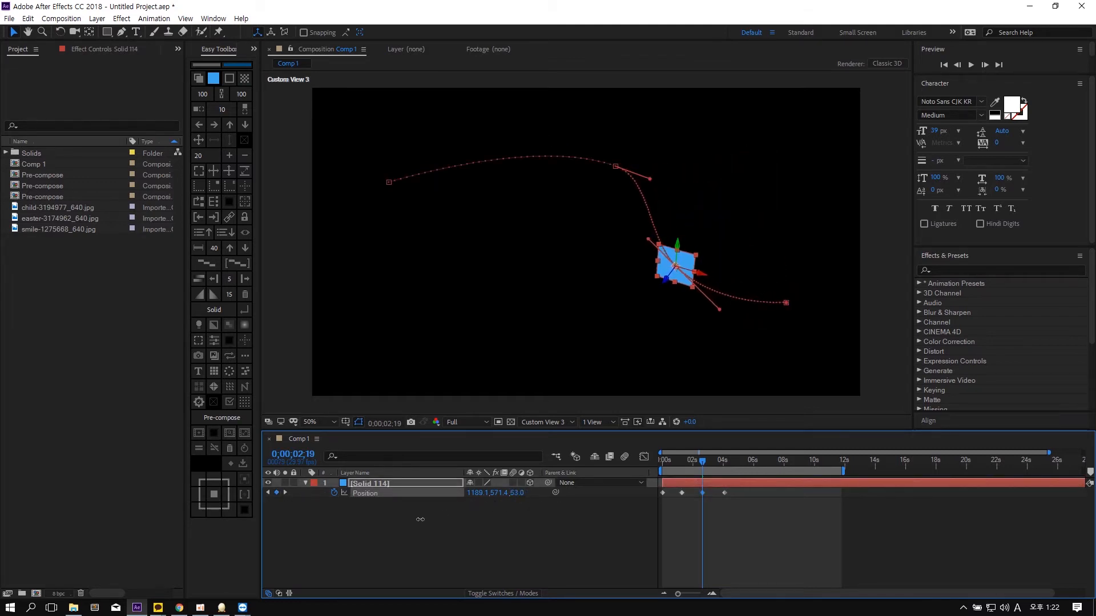
- Move the second point of the motion path closer to the path's start
left_click(614, 166)
left_click_drag(614, 166, 570, 165)
key("c")
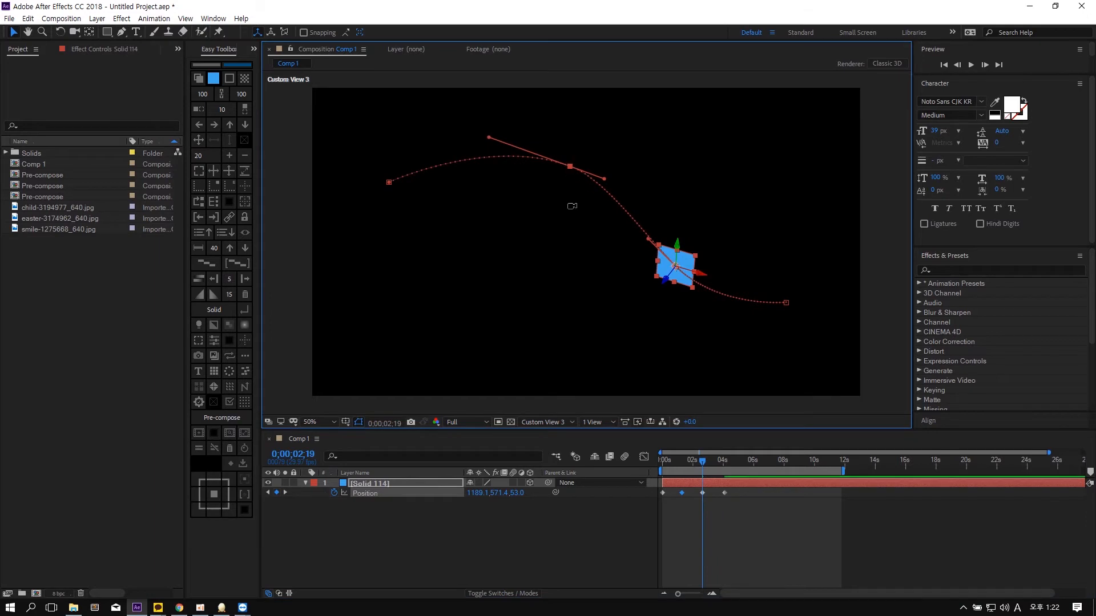
mouse_move(572, 210)
left_mouse_down()
mouse_move(588, 271)
mouse_move(588, 215)
mouse_move(521, 216)
mouse_move(577, 212)
left_mouse_up()
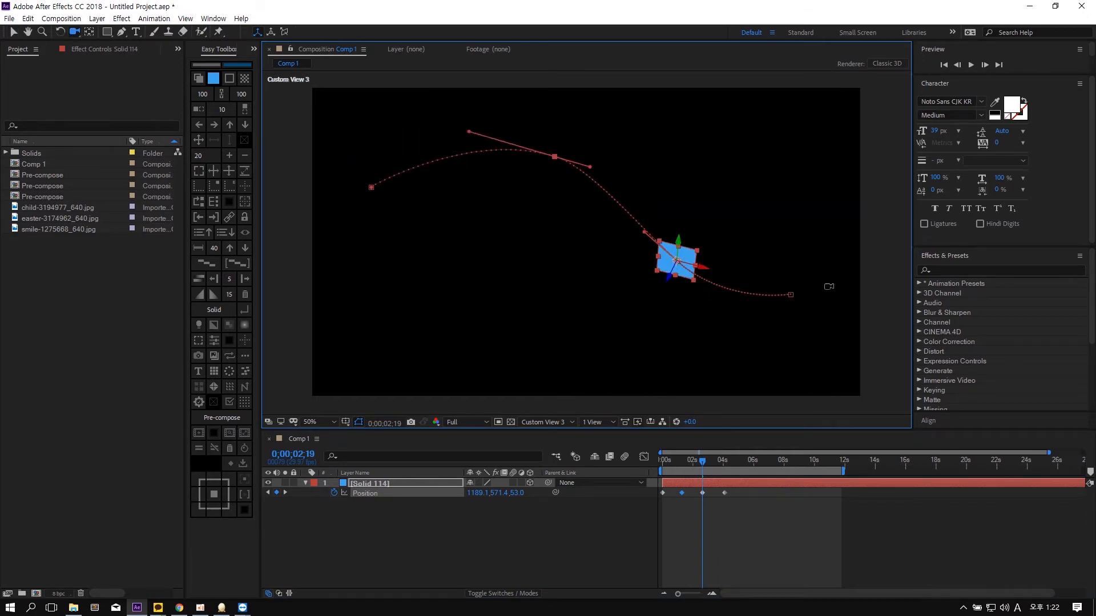
- Try adding a point light at the blue solid's position at 0;00;00;00, and undo it
left_click_drag(703, 464, 662, 464)
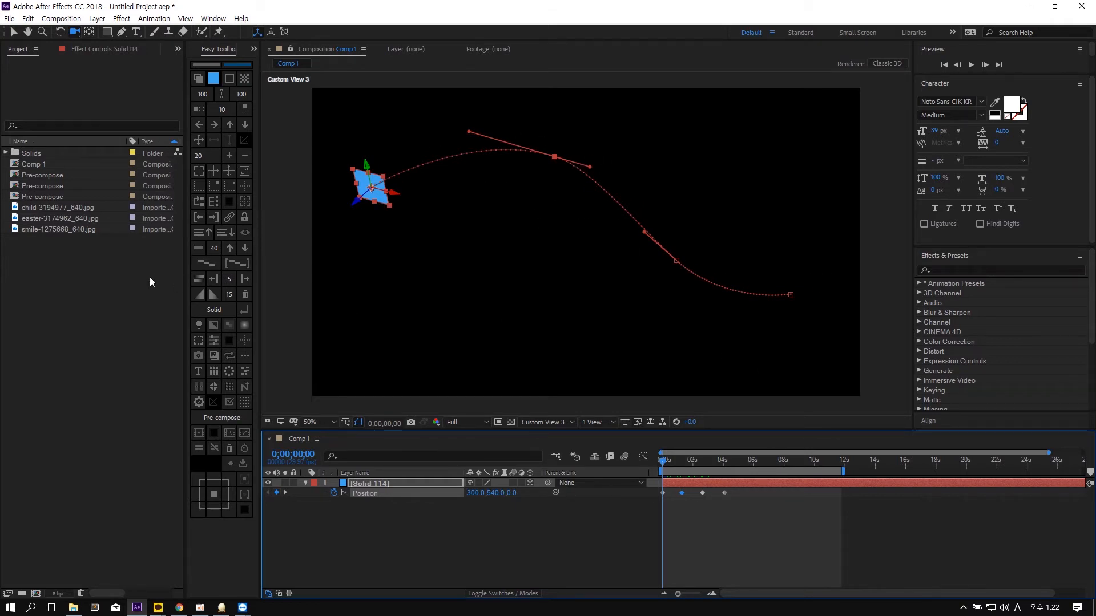
left_click(198, 325)
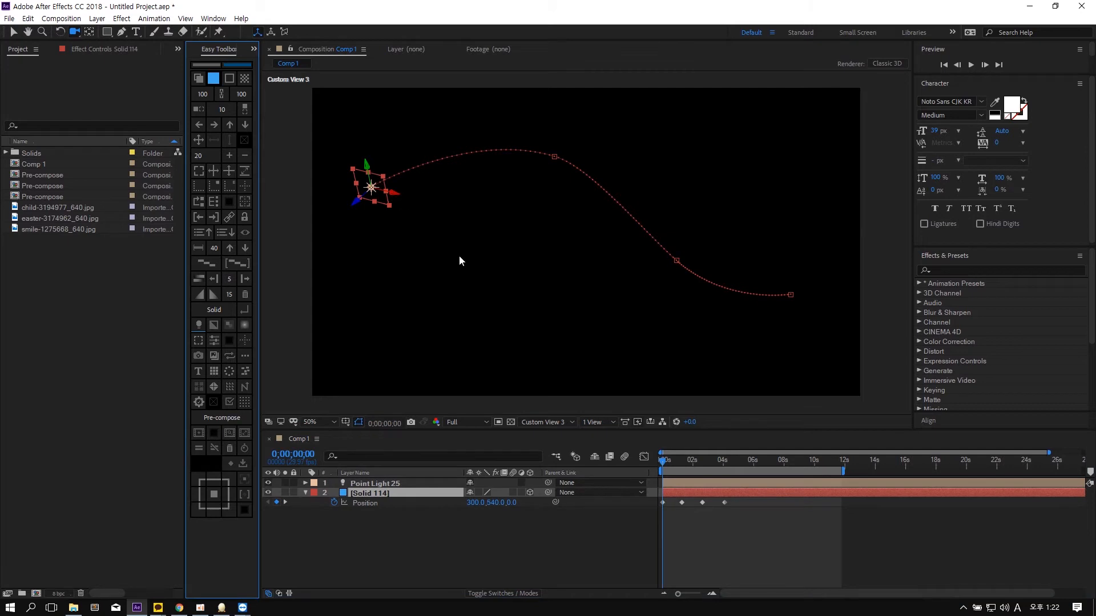
key("ctrl+z")
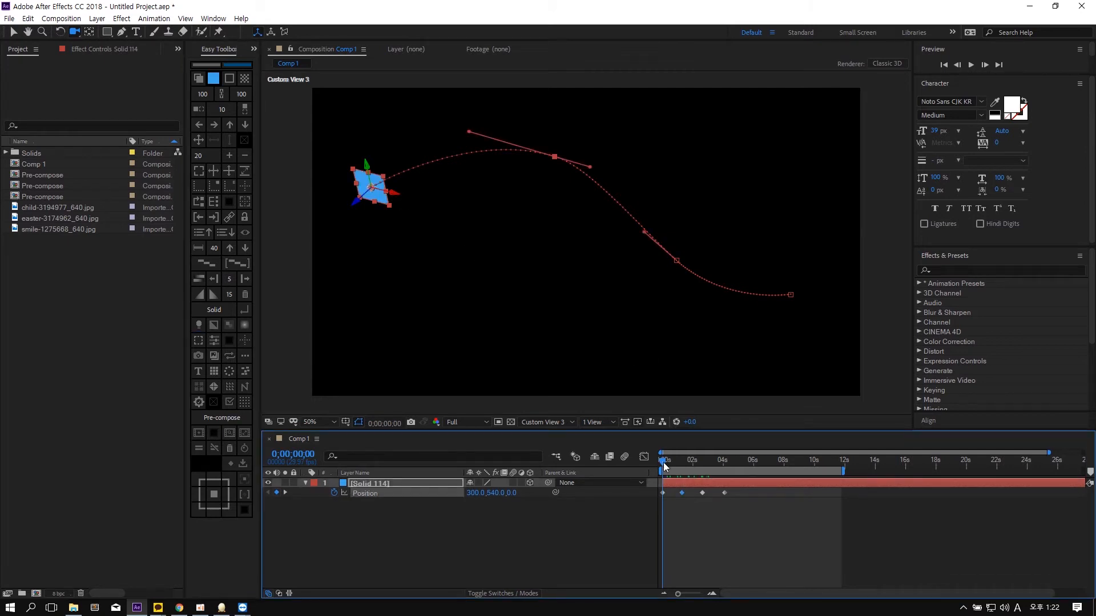
- Try creating a point light at each of the solid layer's four position keyframes, and undo them
left_click(423, 483)
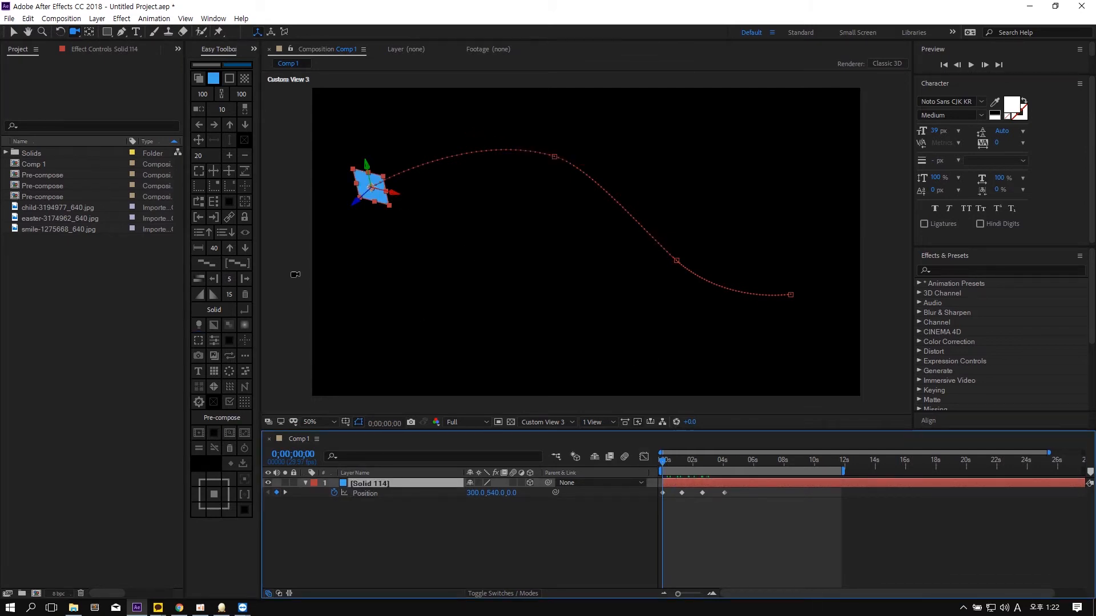
left_click(197, 325, "ctrl")
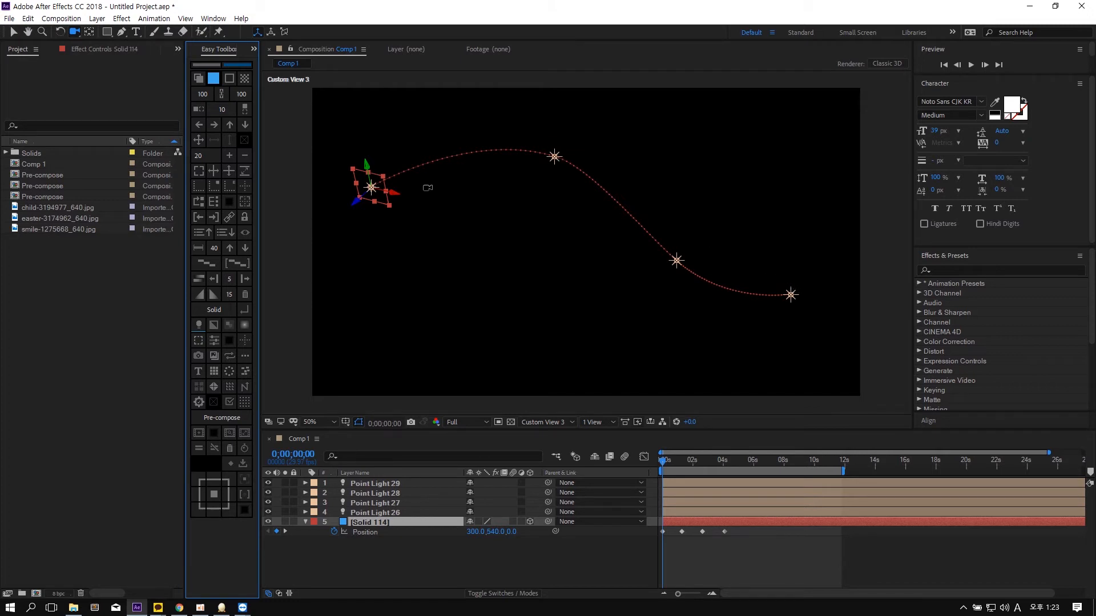
key("ctrl+z")
- Try adding a single point light at the solid's position at the current time, and undo it
left_click(198, 324)
mouse_move(663, 461)
left_mouse_down()
mouse_move(710, 463)
mouse_move(662, 461)
left_mouse_up()
key("ctrl+z")
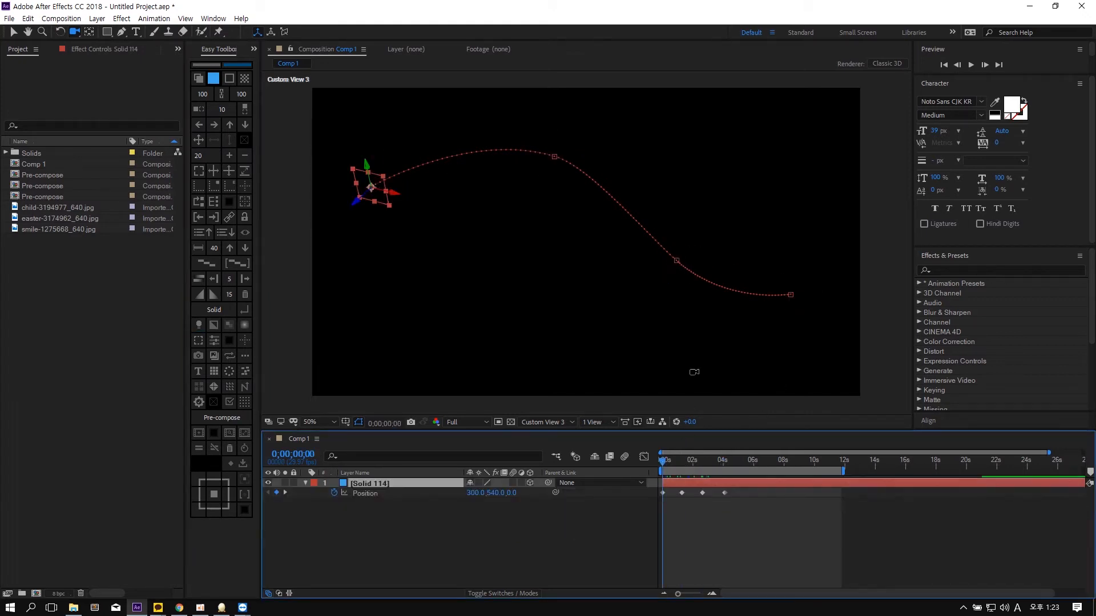
- Add single point lights at the solid's position at successive times along its path, from 0;00;00;00 through 0;00;00;24 to 0;00;03;08
left_click(198, 324)
left_click_drag(662, 460, 677, 463)
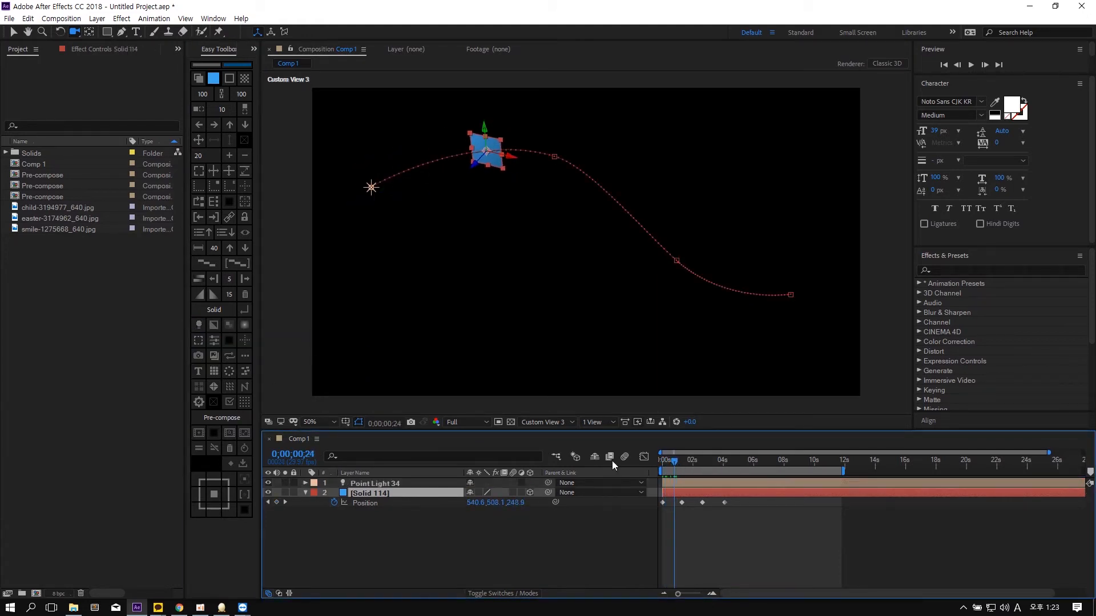
left_click(198, 325)
left_click_drag(675, 461, 712, 462)
left_click(198, 325)
left_click(199, 325)
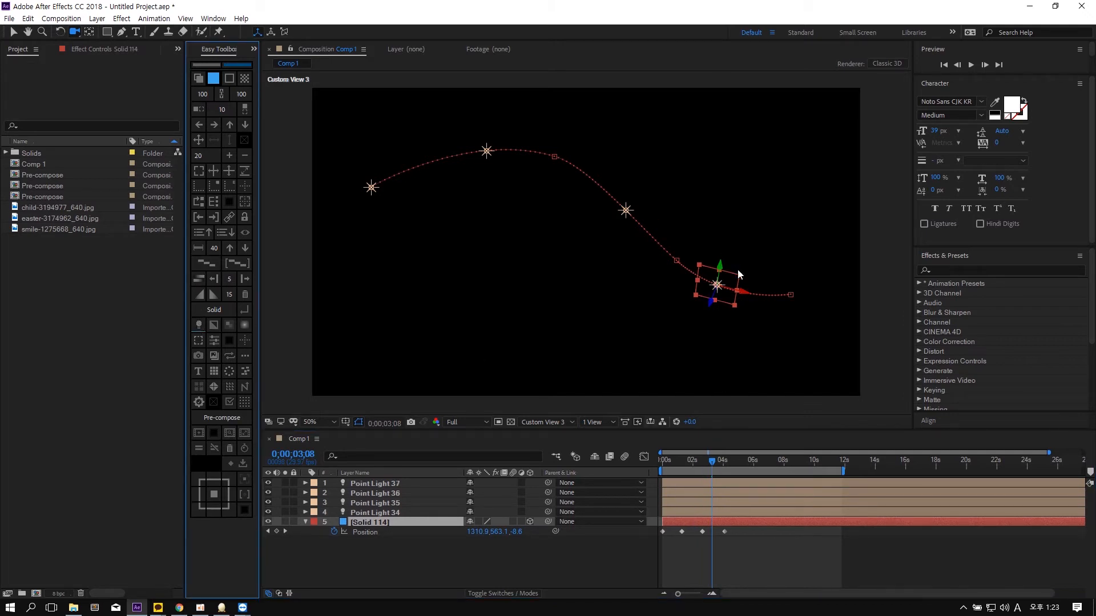
- Undo the individually placed point lights and the time changes back to 0;00;00;00
key("ctrl+z")
key("ctrl+z")
key("ctrl+z")
key("ctrl+z")
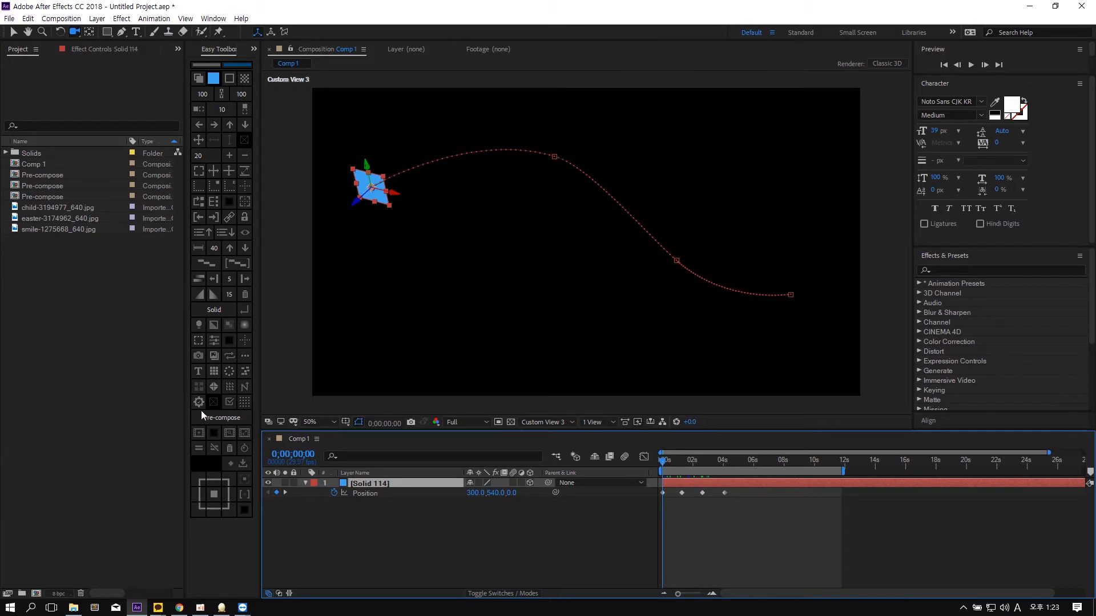
- Generate point lights at all of the solid's position keyframes again, and undo them
left_click(197, 325)
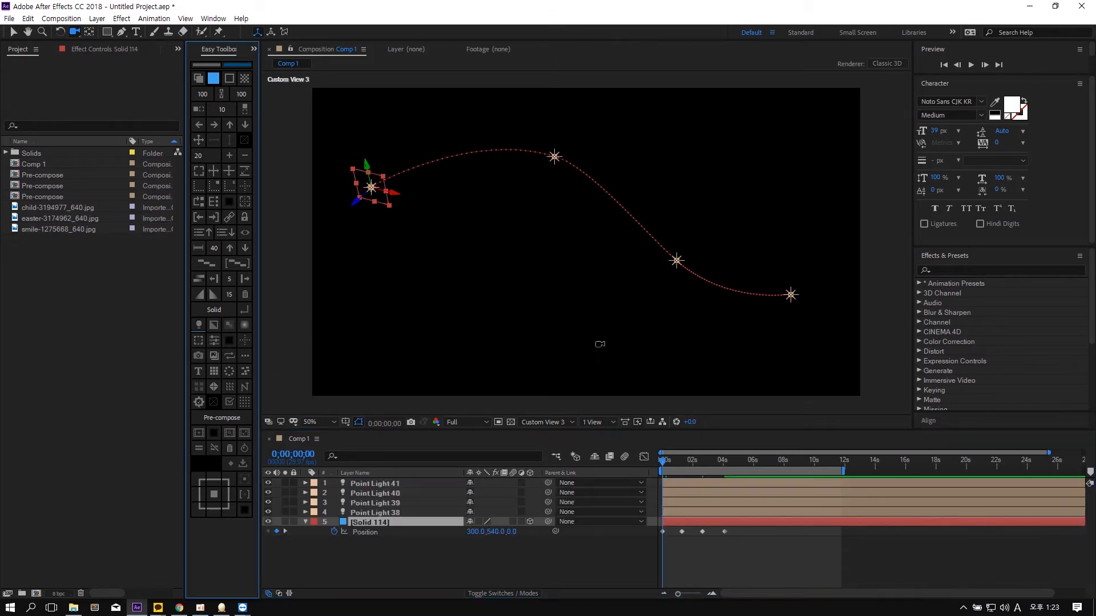
key("ctrl+z")
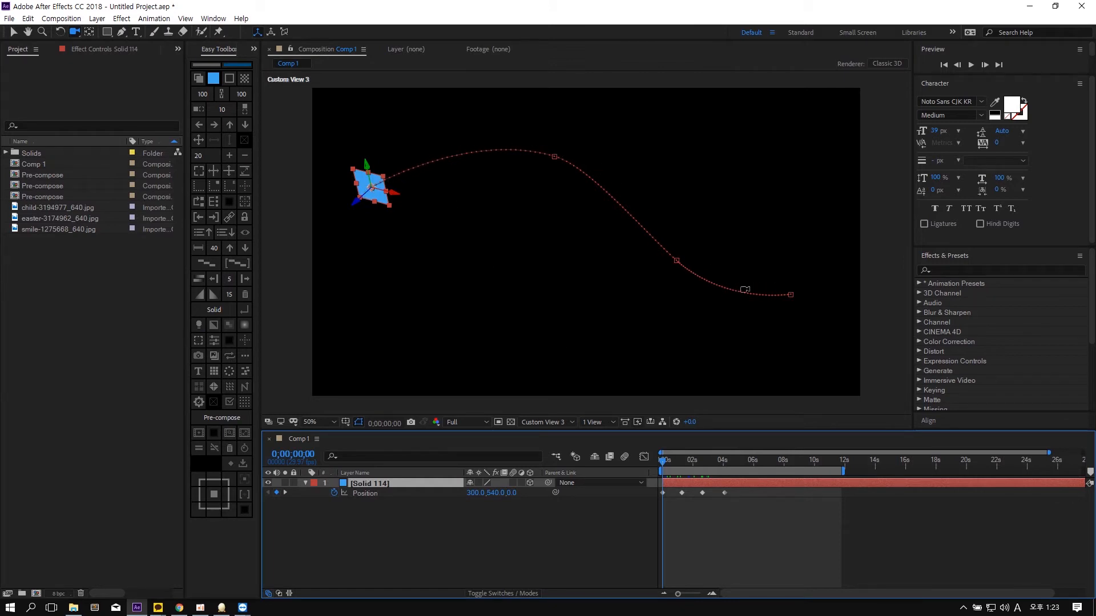
- Distribute point lights along the solid's motion path with Add Light, entering a count of 20
left_click(198, 325)
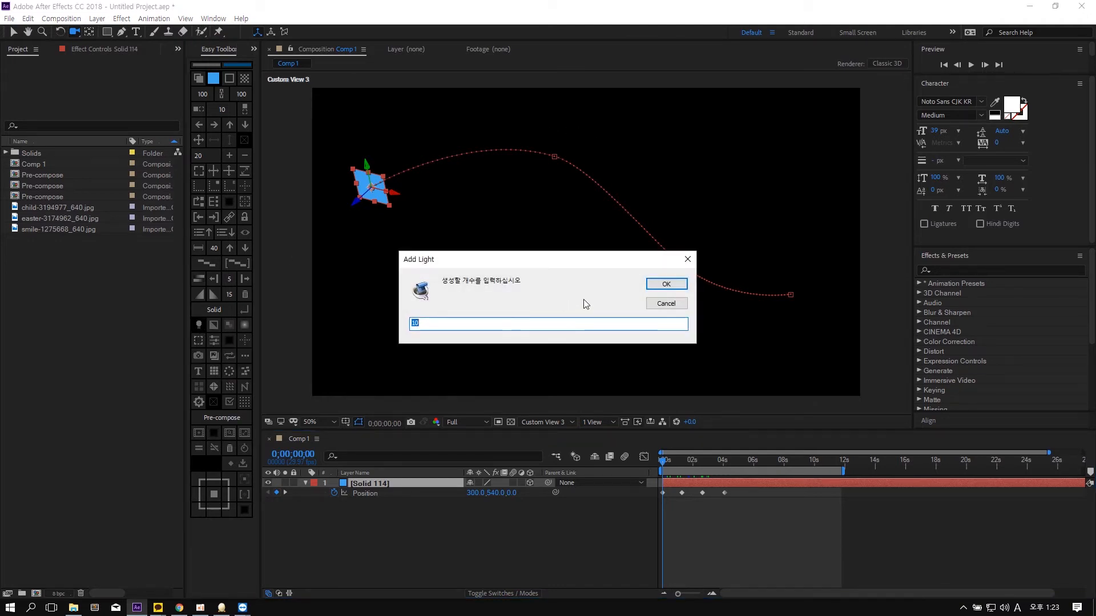
type("20")
left_click(666, 284)
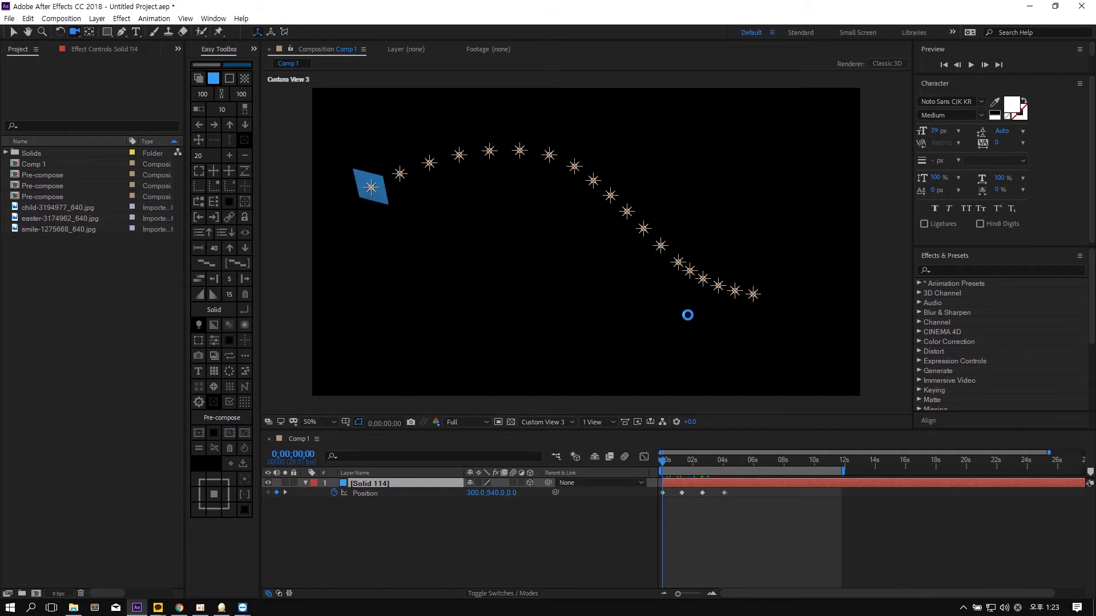
mouse_move(666, 459)
left_mouse_down()
mouse_move(726, 460)
mouse_move(662, 460)
left_mouse_up()
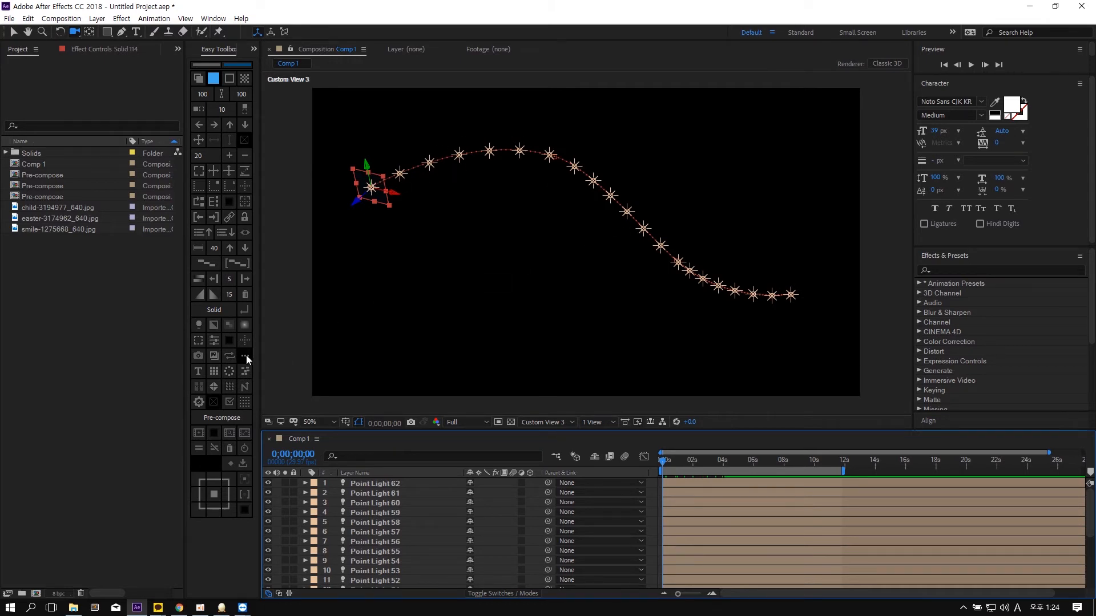
- Create a text layer reading "TEXT LAYER" near the centre of the composition
key("ctrl+z")
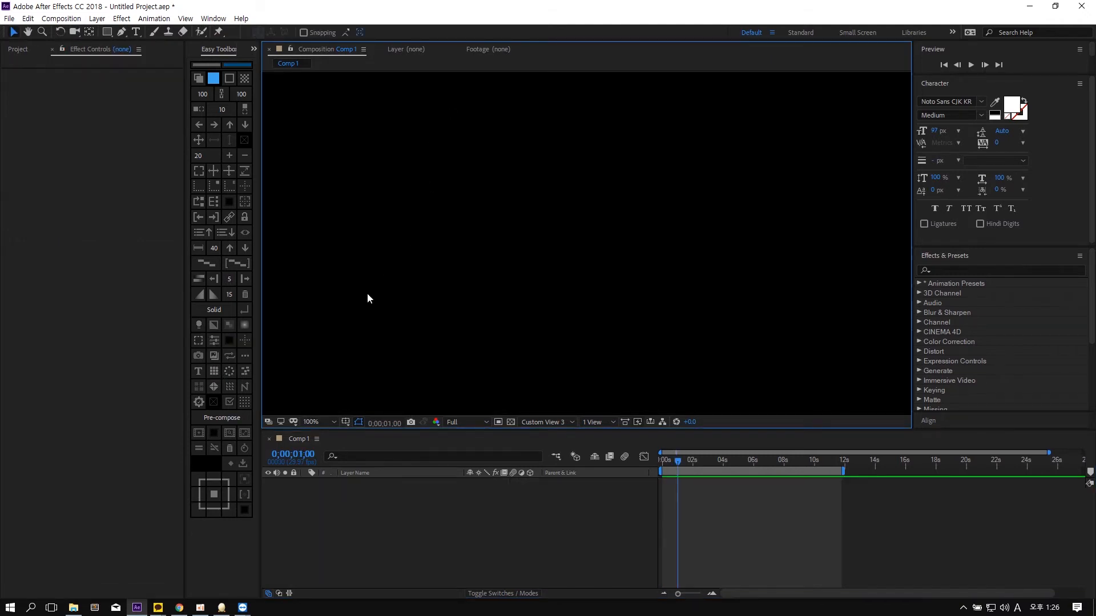
key("comma")
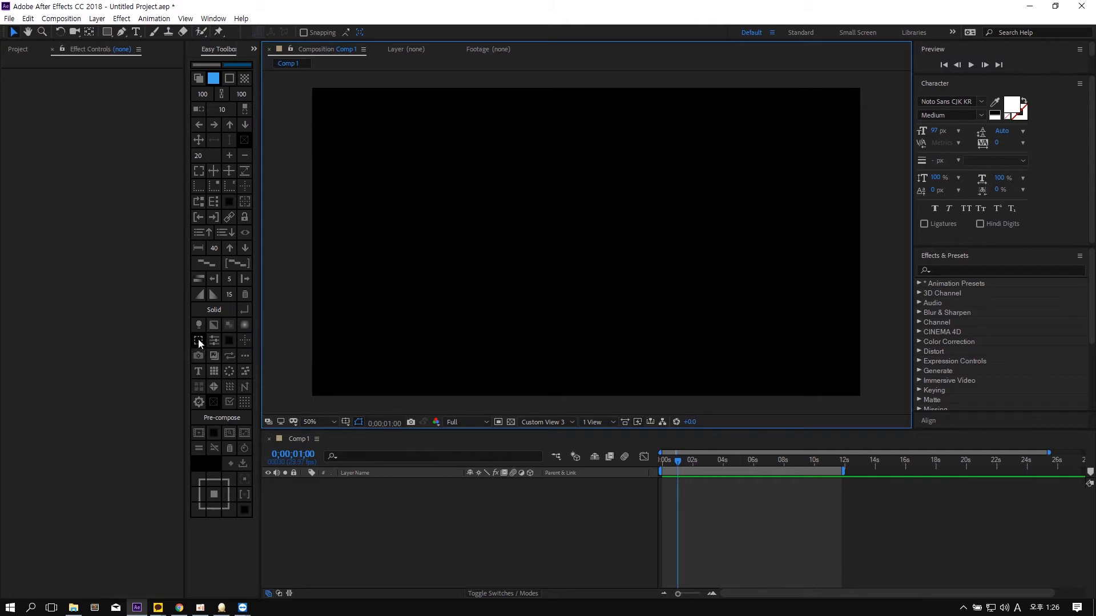
key("ctrl+t")
left_click(569, 243)
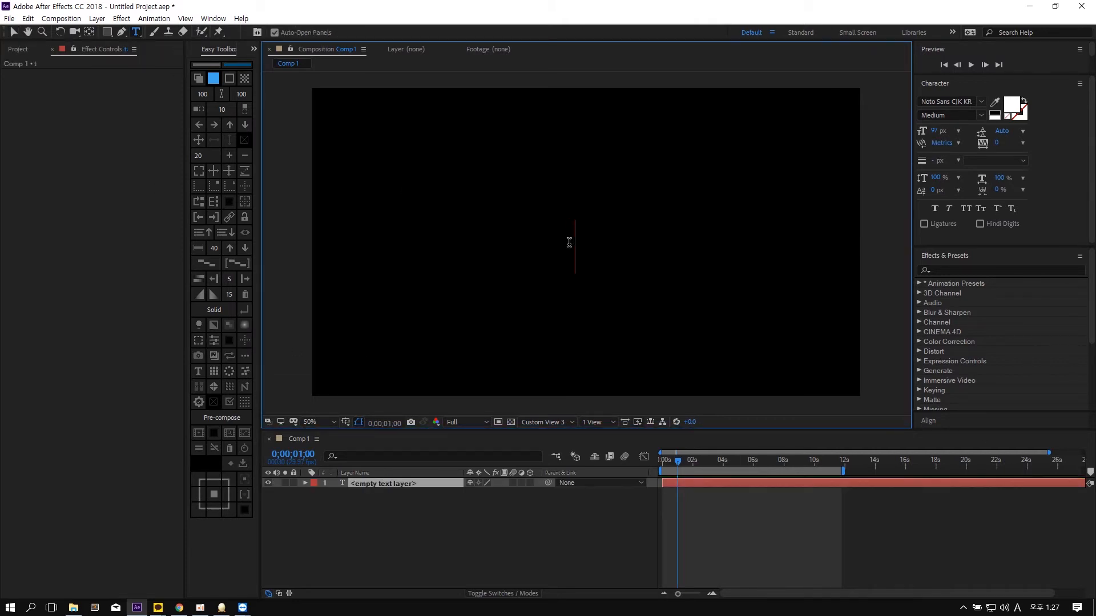
type("t")
key("BackSpace")
type("TEXT LAYER")
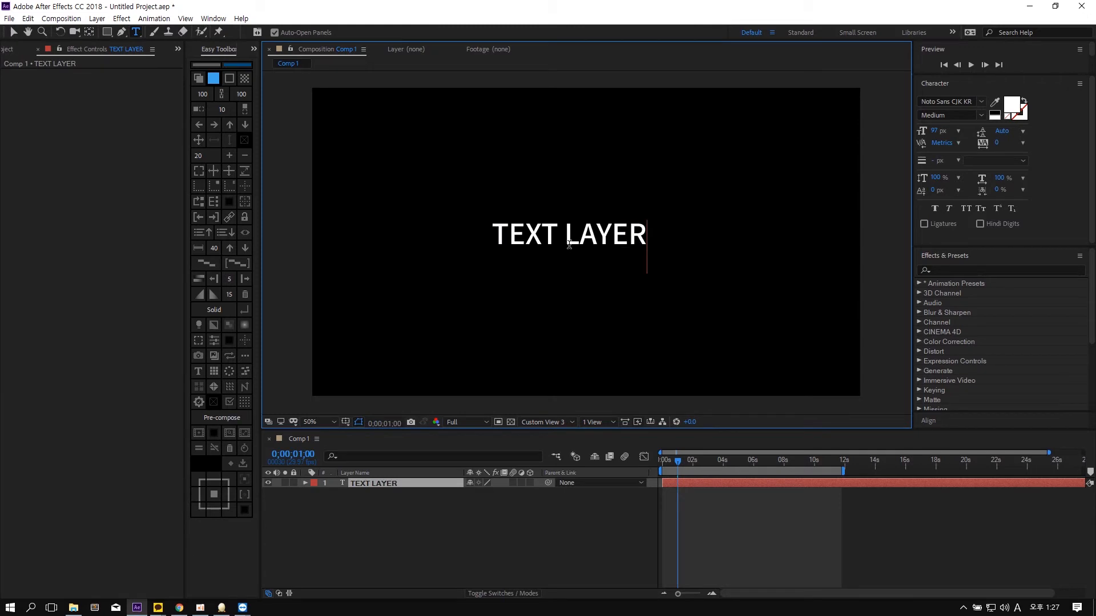
key("Escape")
key("v")
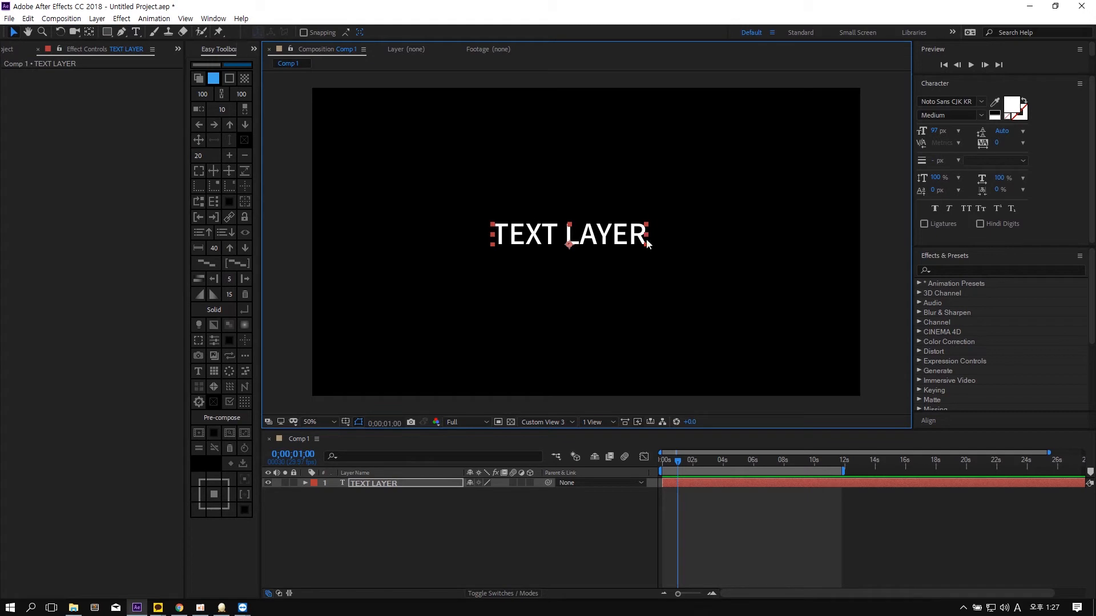
- Try different fonts on the TEXT LAYER text, ending with 나눔고딕코딩 Regular
left_click(981, 101)
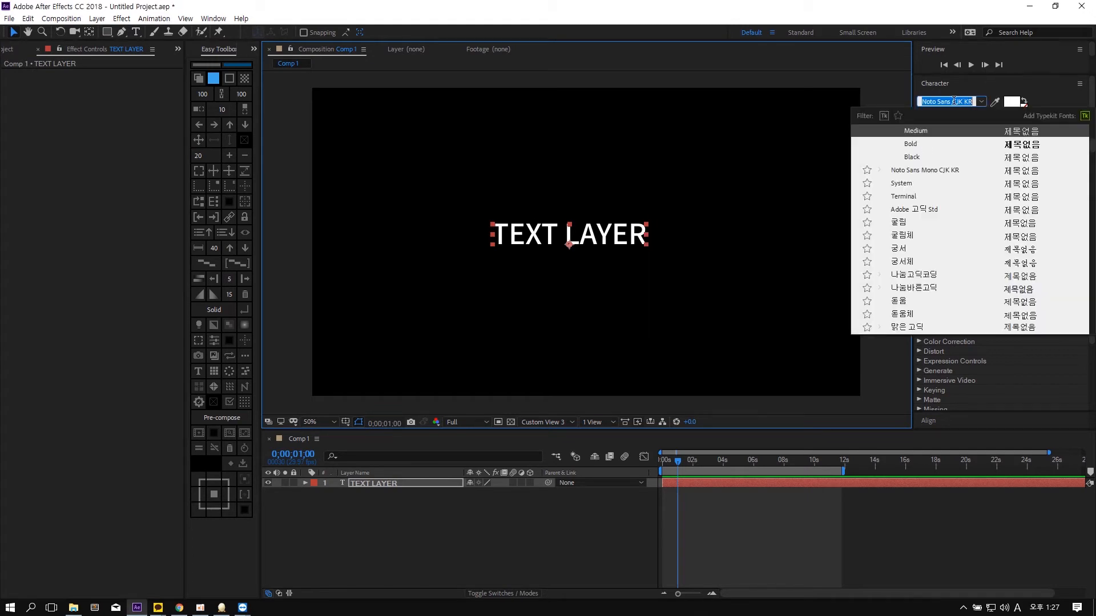
left_click(923, 171)
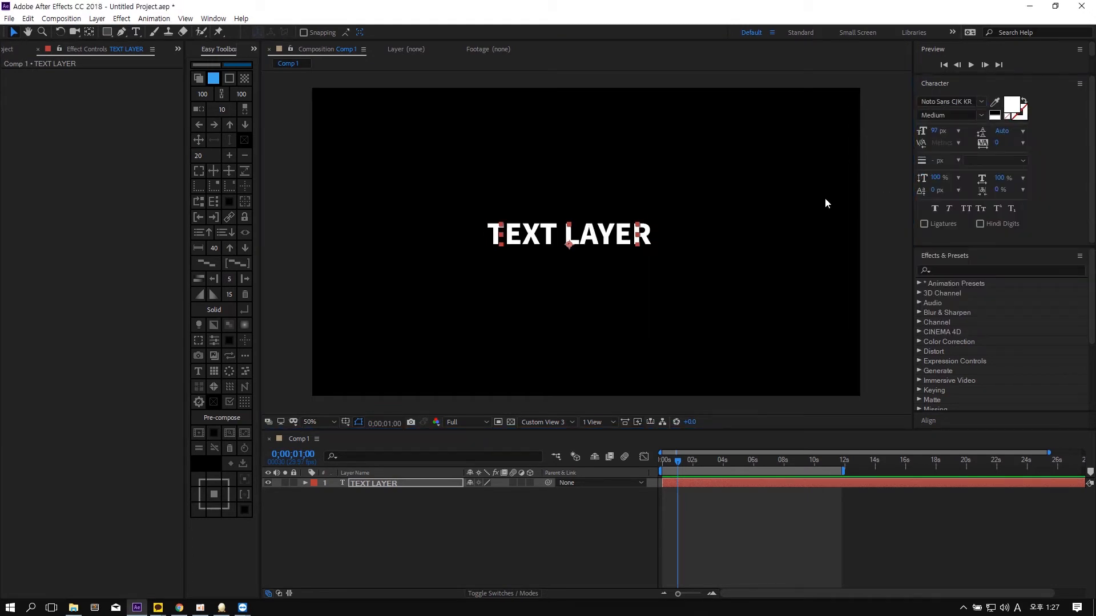
left_click(981, 102)
left_click(937, 239)
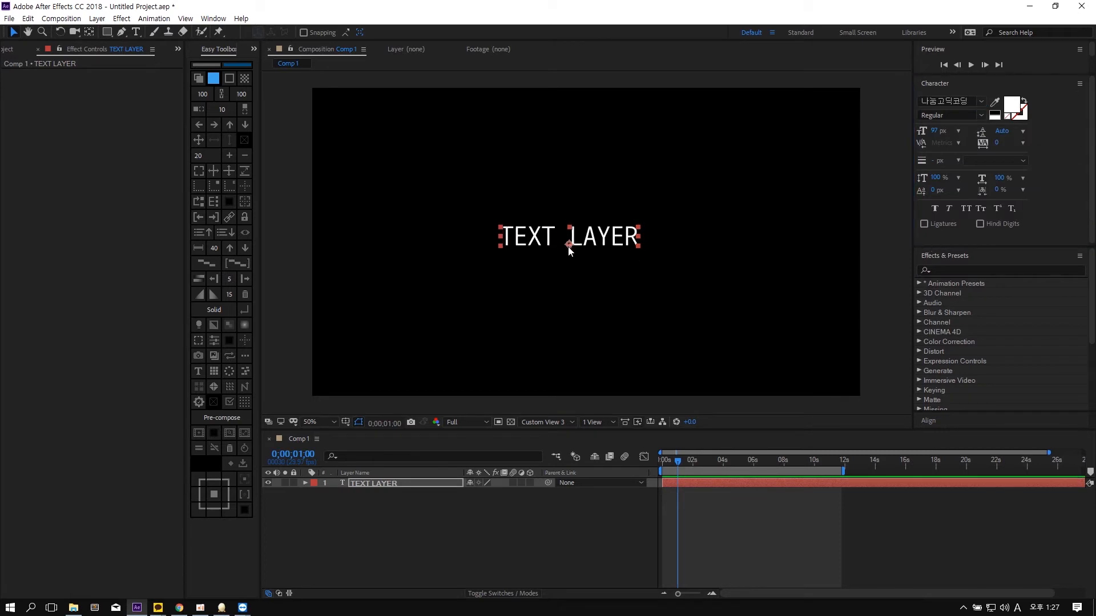
- Undo the font changes on the text layer
left_click(605, 279)
key("ctrl+z")
key("ctrl+z")
key("ctrl+z")
key("ctrl+z")
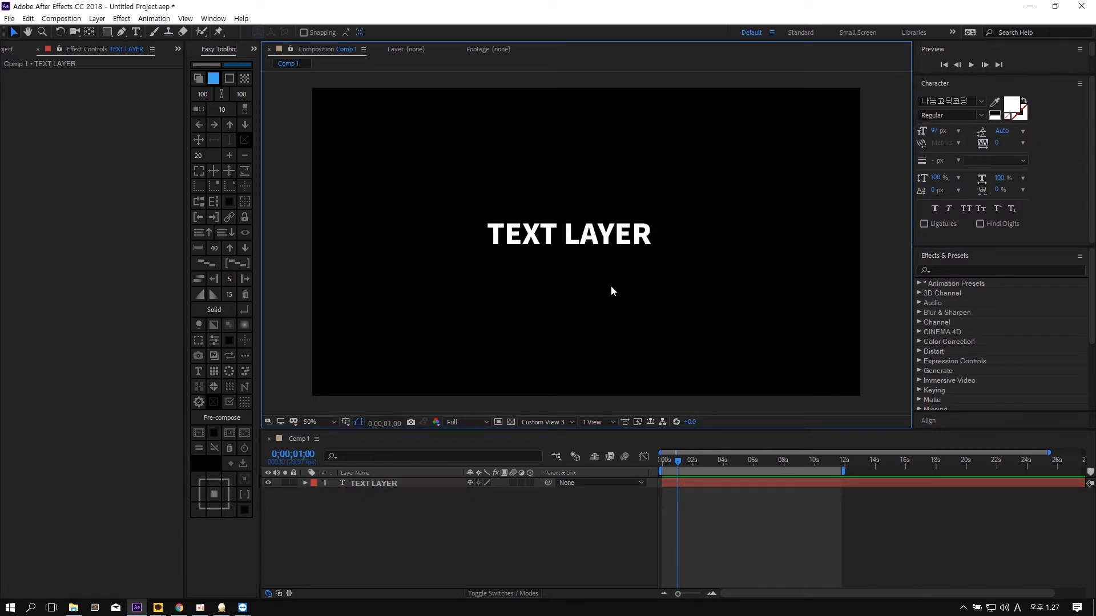
key("ctrl+z")
- Move the text layer's anchor point with the Pan Behind tool and set the font size to 144 px
left_click(597, 285)
left_click(598, 236)
scroll(599, 255, "up", 1)
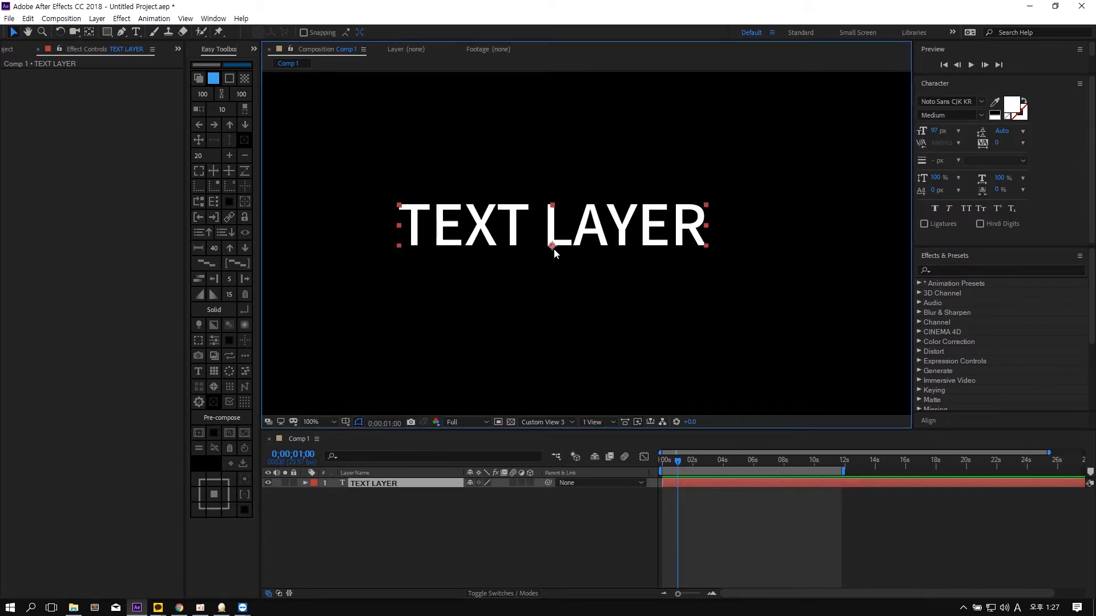
key("y")
left_click_drag(551, 246, 594, 255)
key("v")
left_click(942, 133)
left_click_drag(934, 133, 961, 133)
scroll(552, 252, "down", 1)
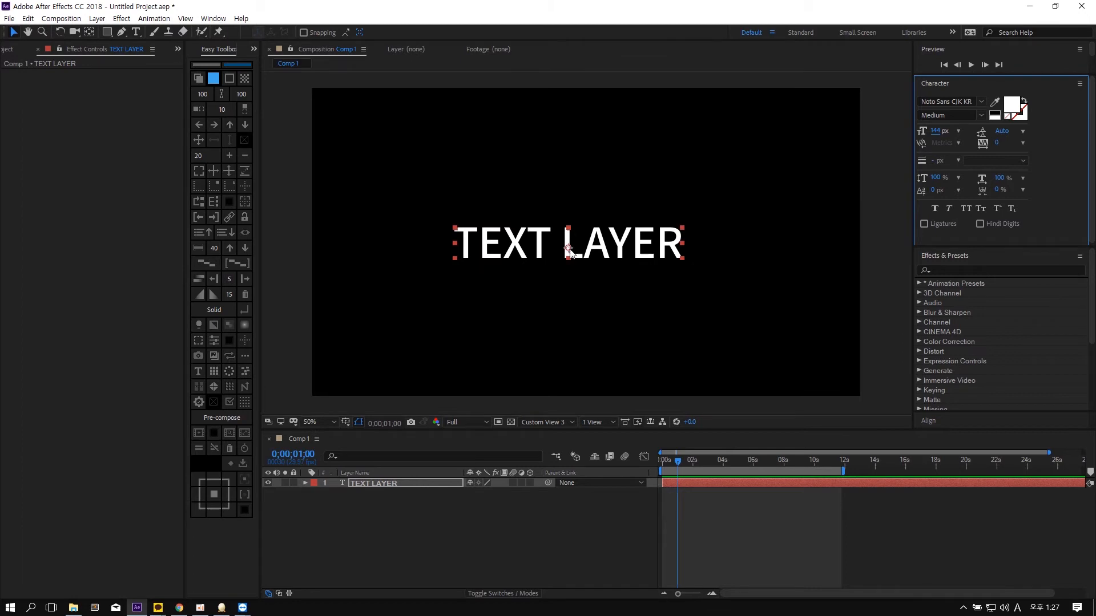
- Shift the text layer slightly downward and centre the anchor point on its text with the Easy Toolbox
left_click(620, 289)
left_click_drag(569, 251, 574, 259)
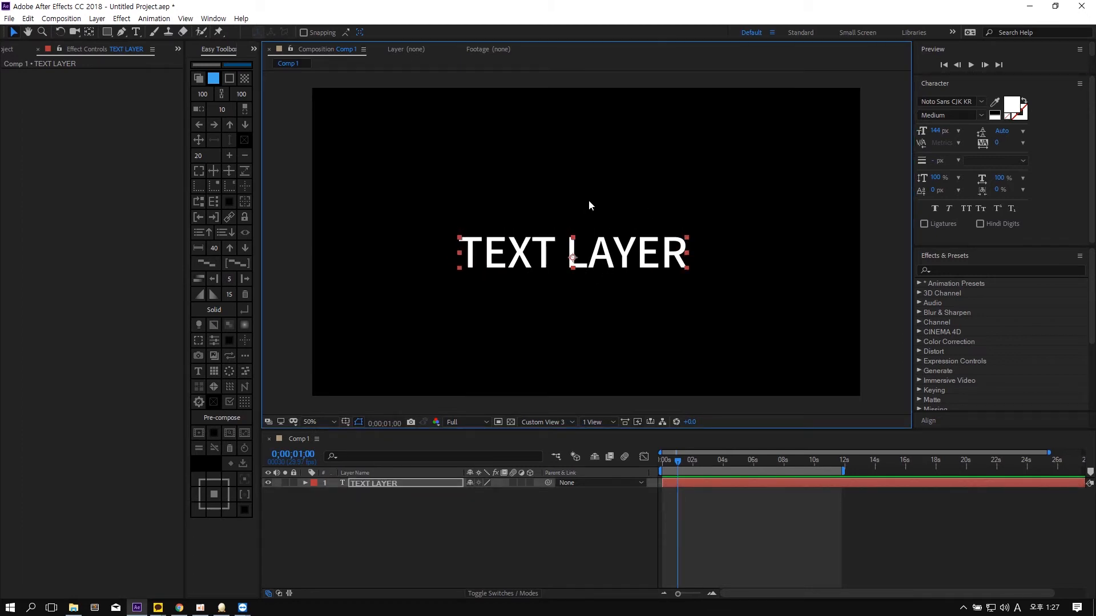
left_click(245, 340)
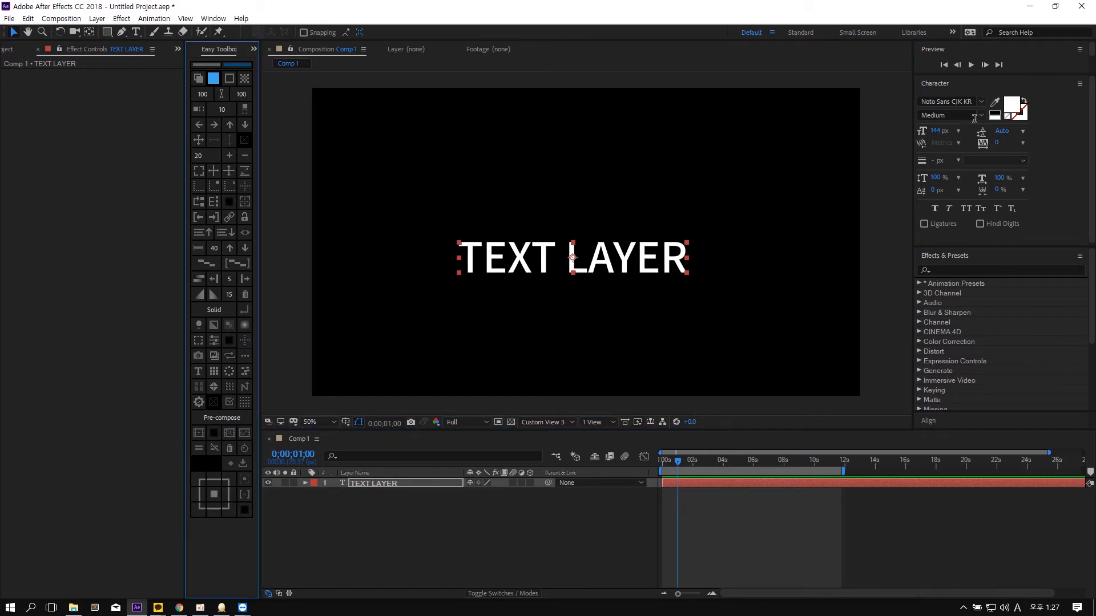
- Set the text's font size to 89 px and move the text to the centre of the composition
left_click_drag(934, 132, 910, 142)
mouse_move(591, 263)
left_mouse_down()
mouse_move(594, 239)
mouse_move(604, 247)
left_mouse_up()
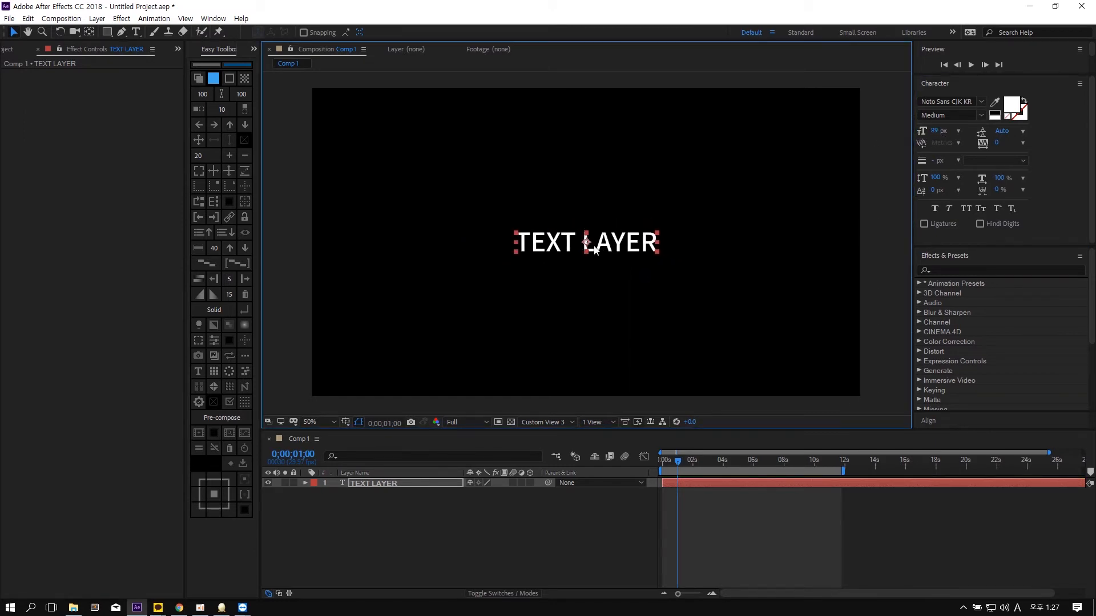
left_click(601, 296)
- Generate an Easy Toolbox background box shape behind the selected text layer
left_click_drag(553, 314, 682, 181)
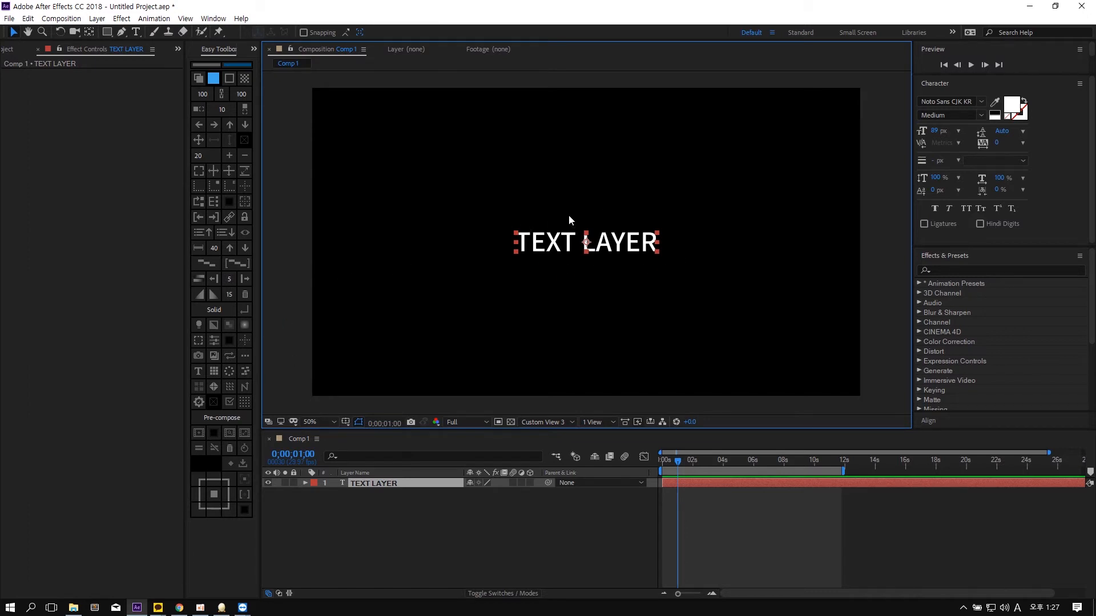
left_click(522, 230)
left_click(519, 236)
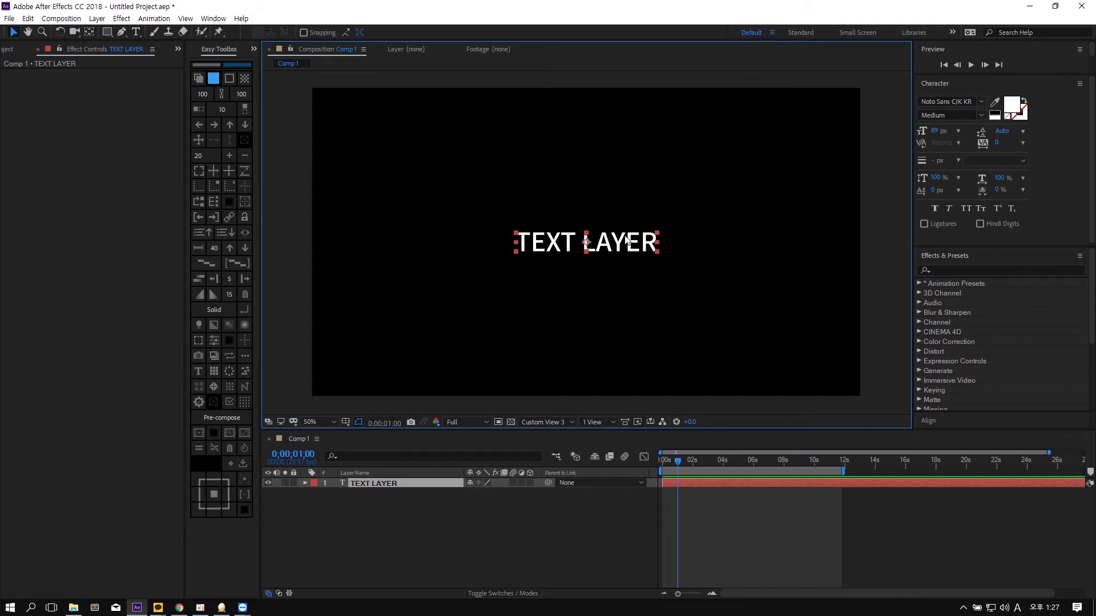
key("slash")
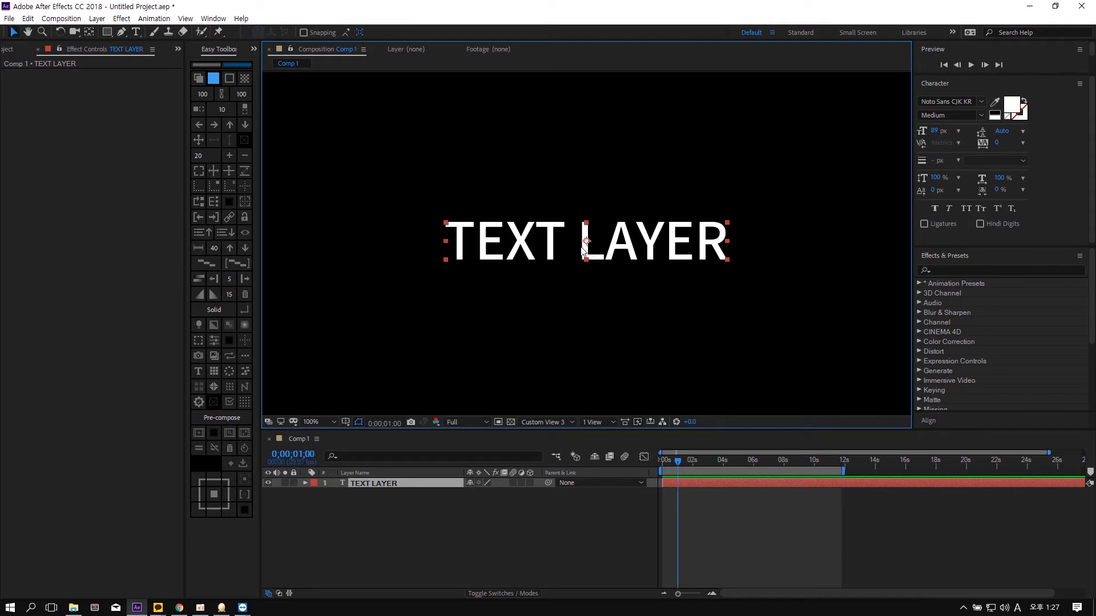
left_click(198, 341)
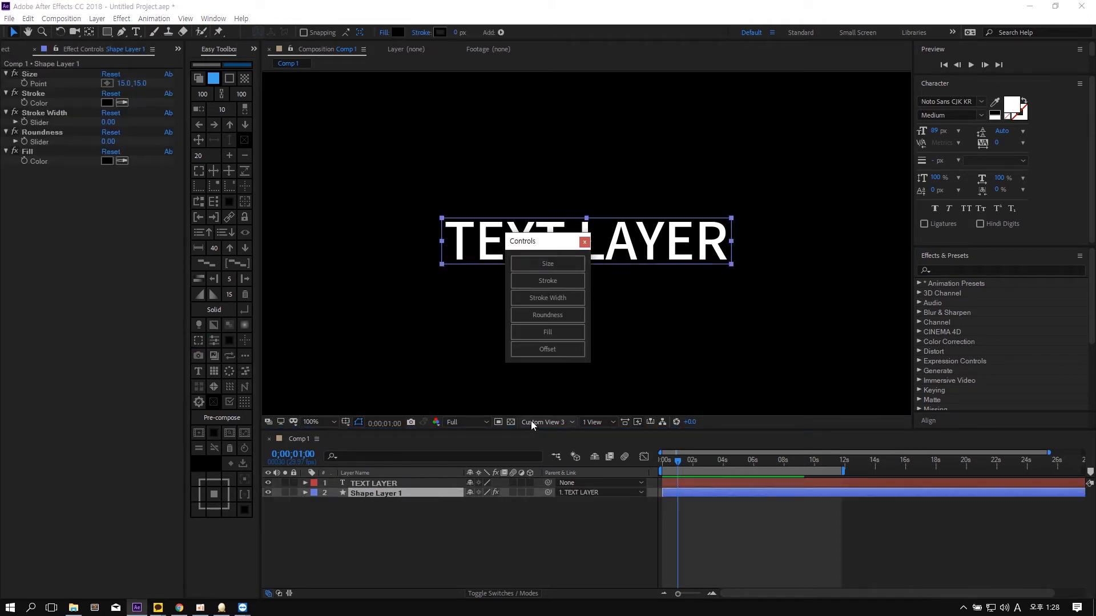
- Show the transparency grid in the composition and move the Controls window clear of the text
left_click(512, 422)
left_click(660, 268)
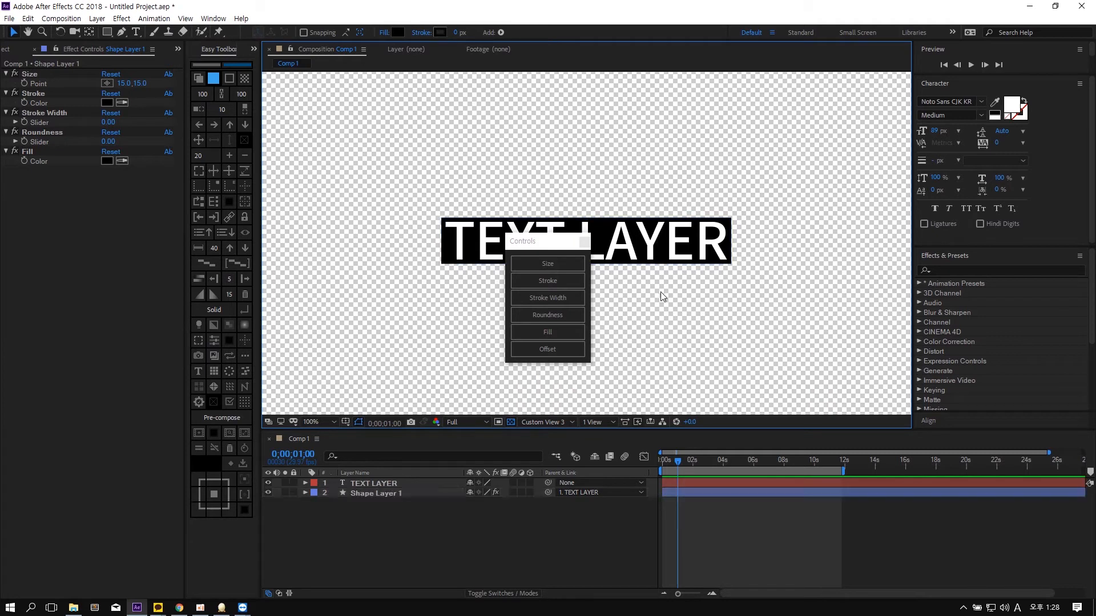
left_click(664, 260)
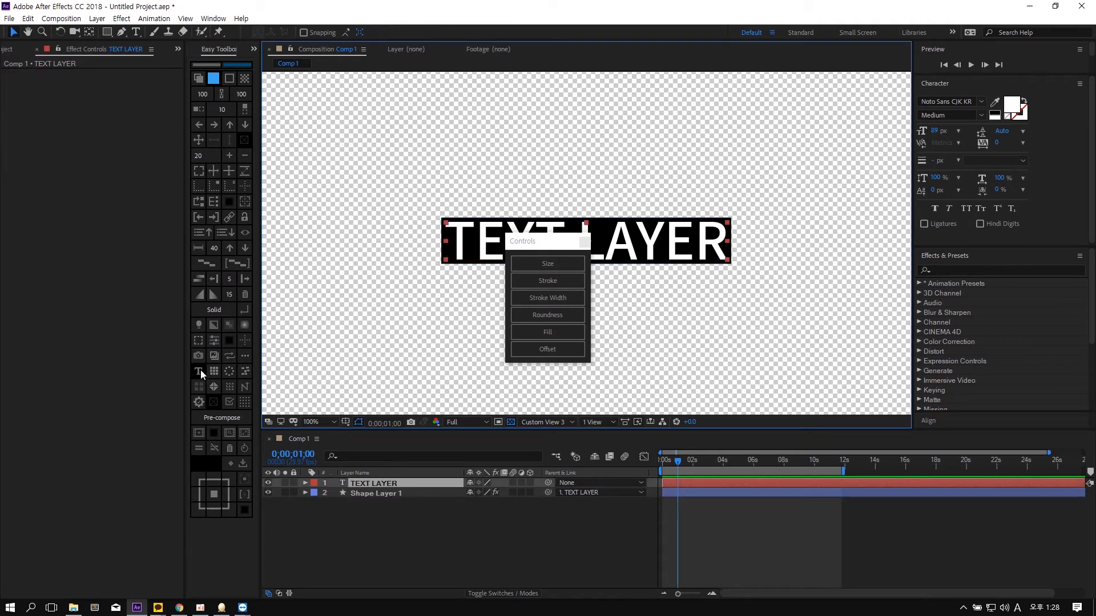
left_click_drag(538, 243, 790, 248)
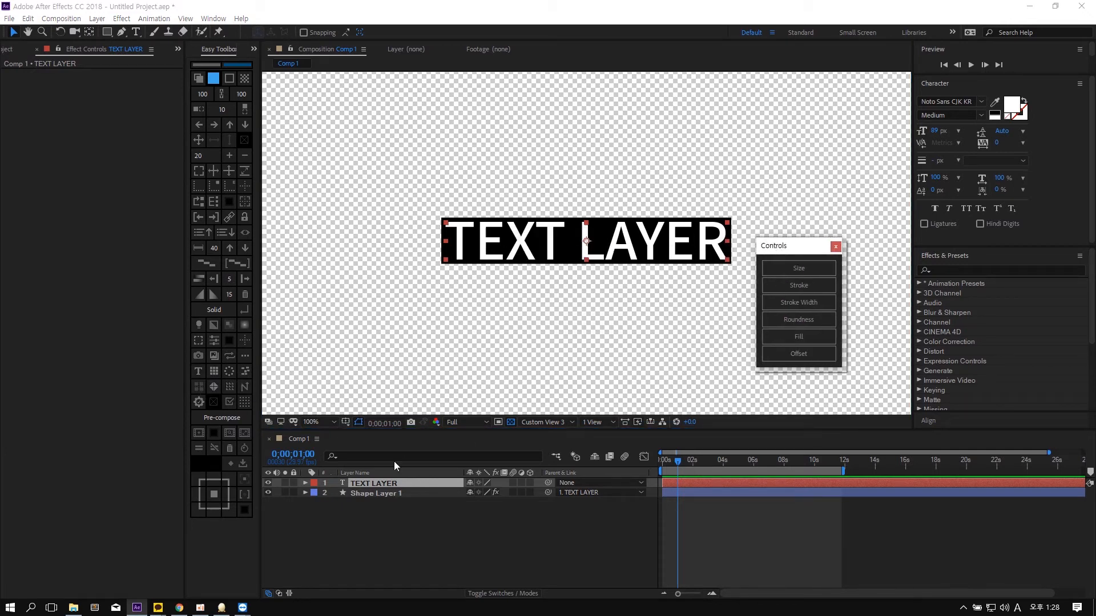
- Set the background shape's Size to 34, 49 and its stroke colour to red
left_click(410, 492)
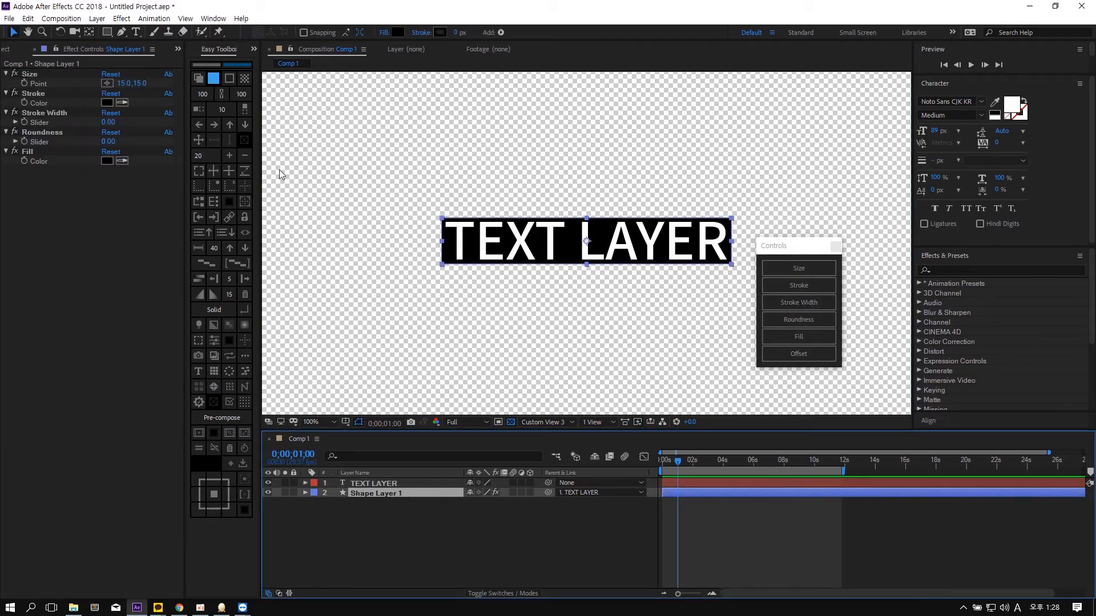
left_click_drag(122, 83, 154, 84)
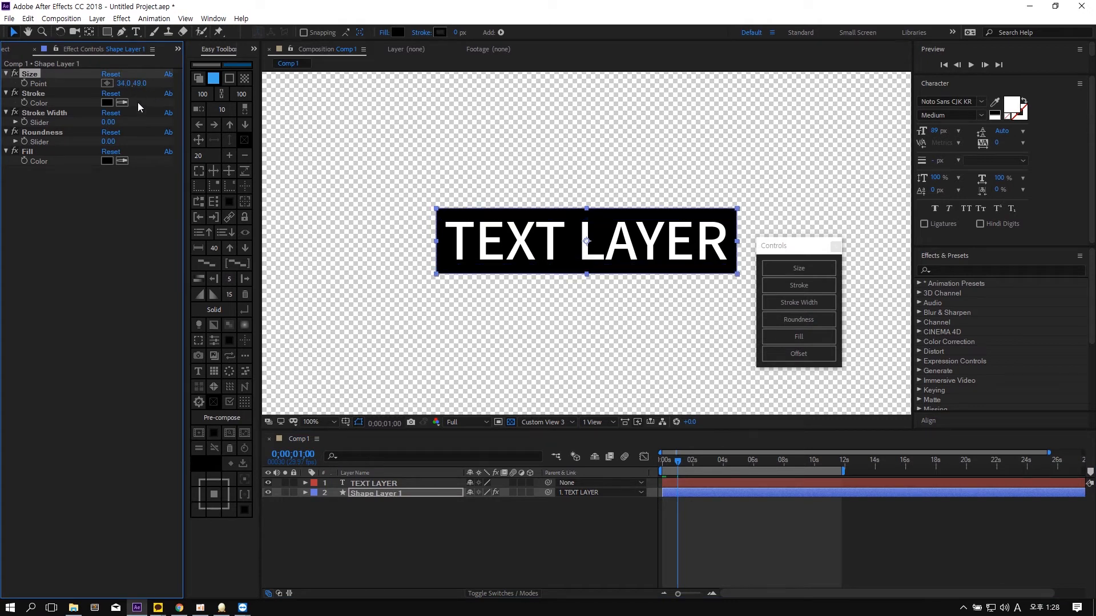
left_click(109, 103)
left_click_drag(566, 409, 262, 224)
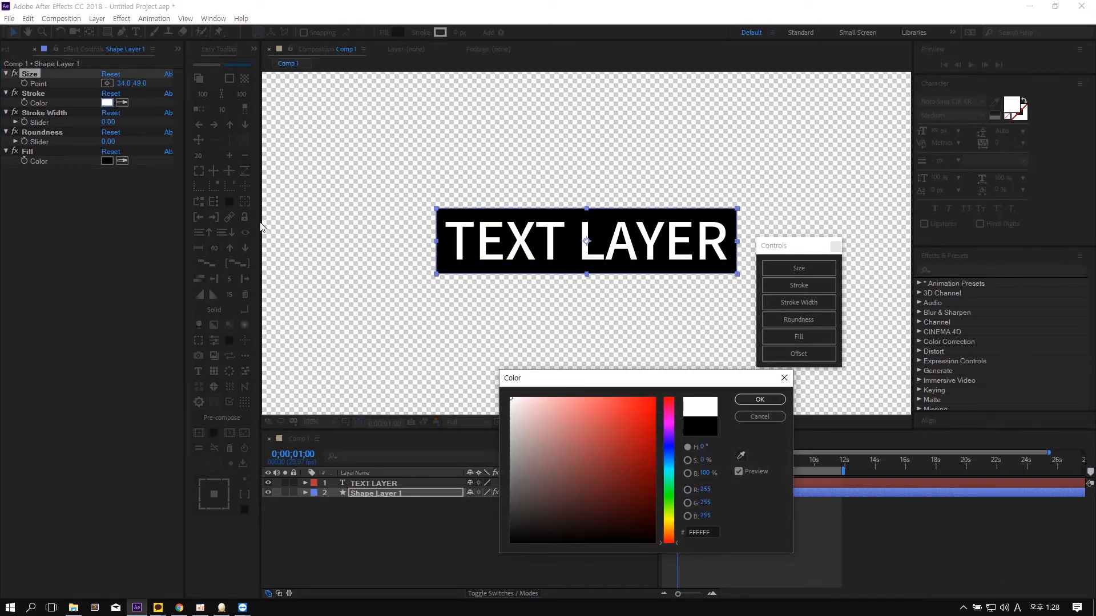
left_click(648, 399)
key("Return")
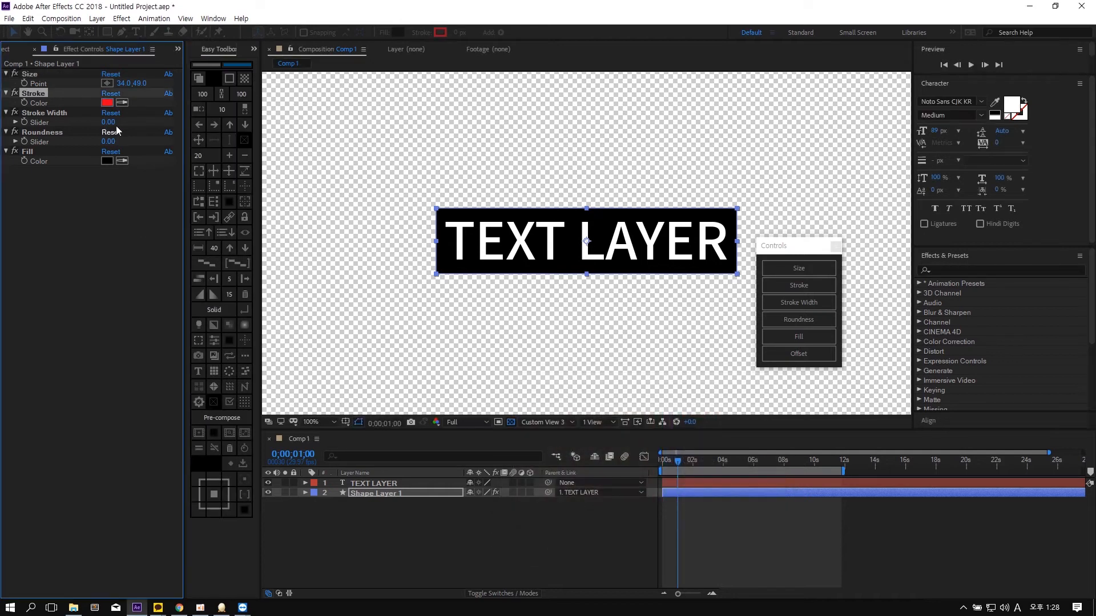
- Set the background shape's Stroke Width to 15, Roundness to 101 and Fill colour to 4D2828
mouse_move(114, 122)
left_mouse_down()
mouse_move(133, 141)
mouse_move(158, 141)
left_mouse_up()
left_click(107, 161)
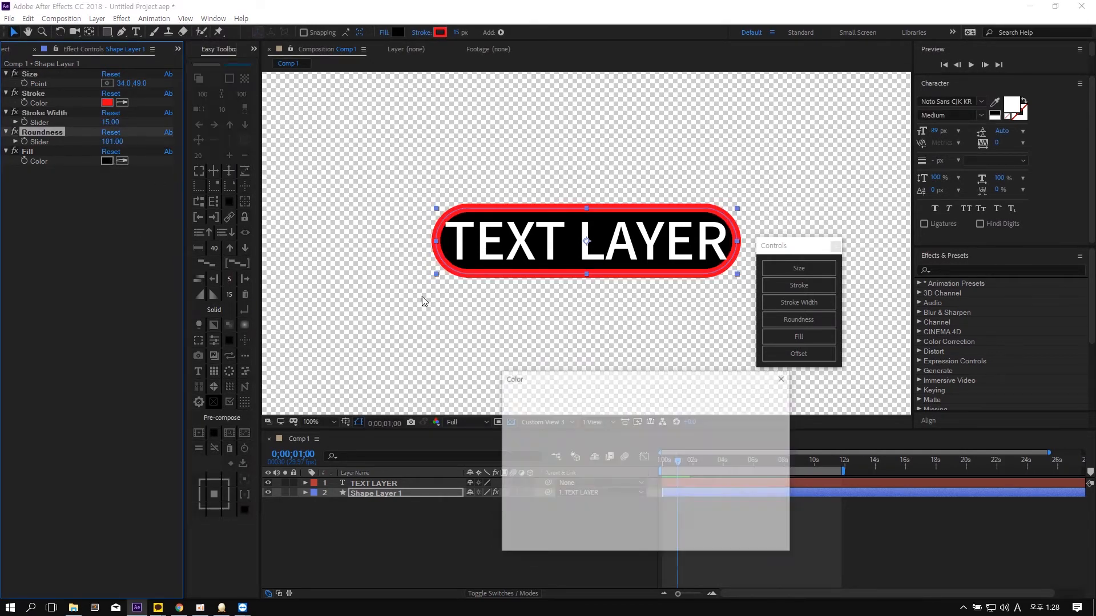
left_click(600, 447)
left_click_drag(596, 428, 579, 499)
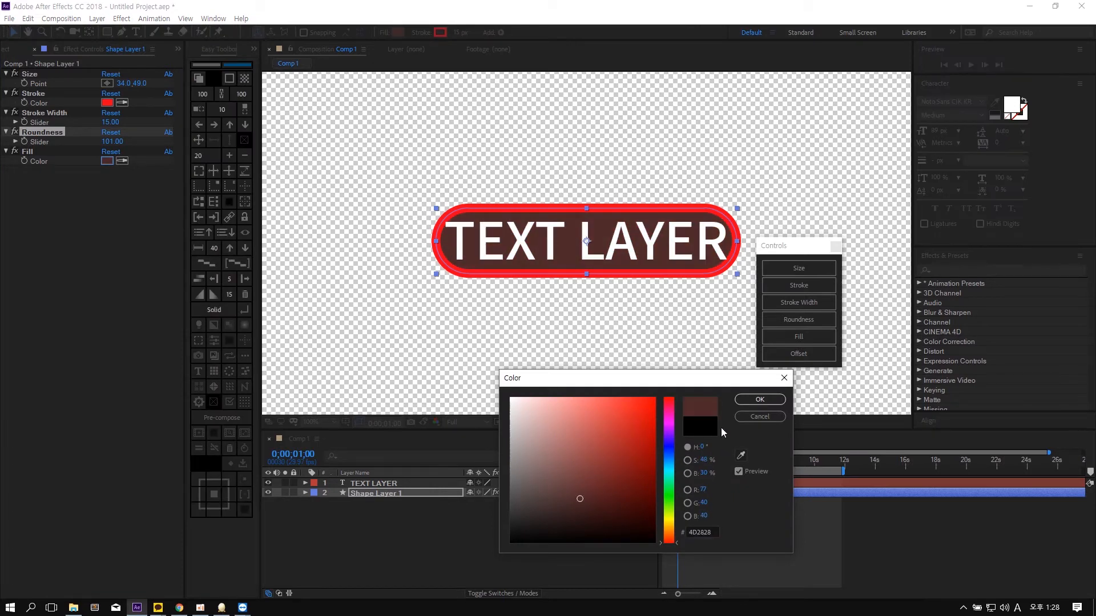
key("Return")
left_click(658, 368)
key("comma")
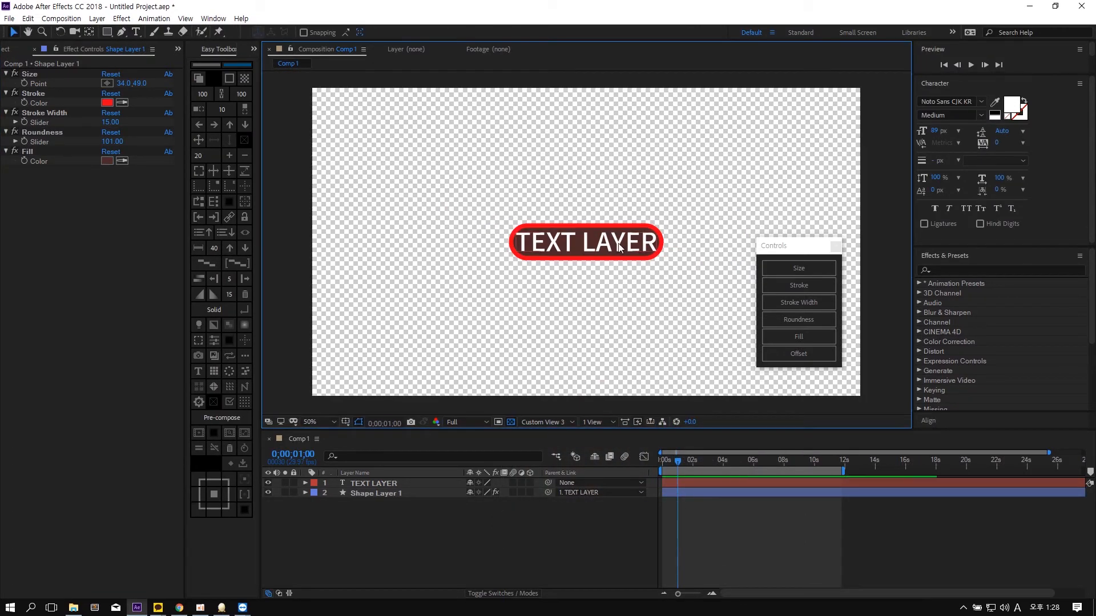
- Expand the text layer's Text properties and enable Source Text keyframing at 0;00;01;00
left_click(330, 484)
left_click(305, 482)
left_click(316, 494)
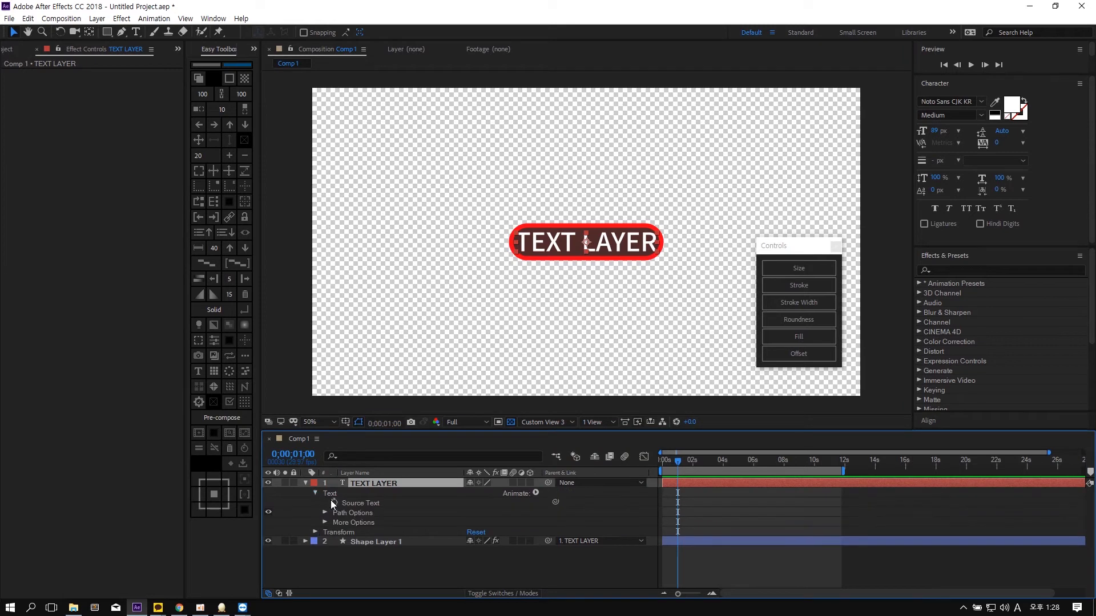
left_click(334, 503)
- At 0;00;02;21, replace the text with a longer string of repeated "asd" to test the background box
left_click_drag(675, 455, 702, 457)
double_click(698, 485)
type("asd")
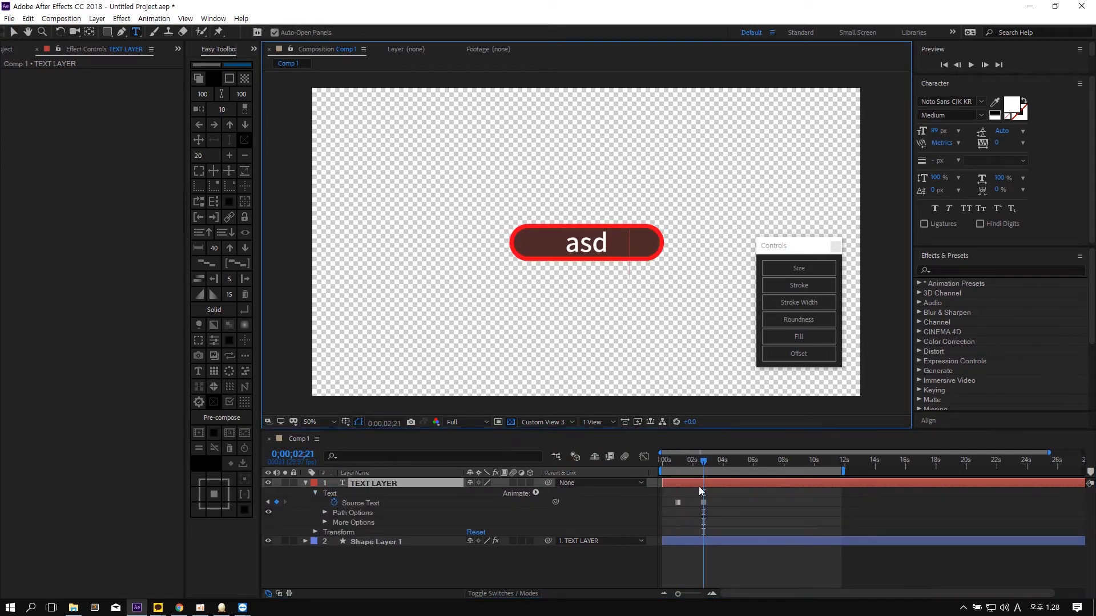
type("asdasasdasdasdasasd")
key("KP_Enter")
key("v")
left_click(653, 282)
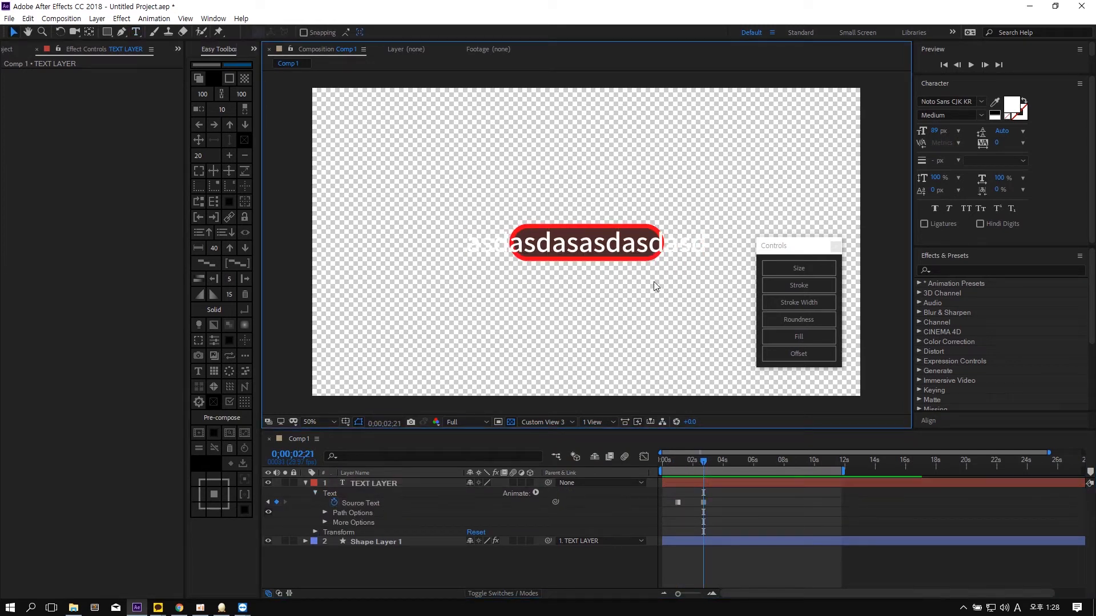
left_click(662, 246)
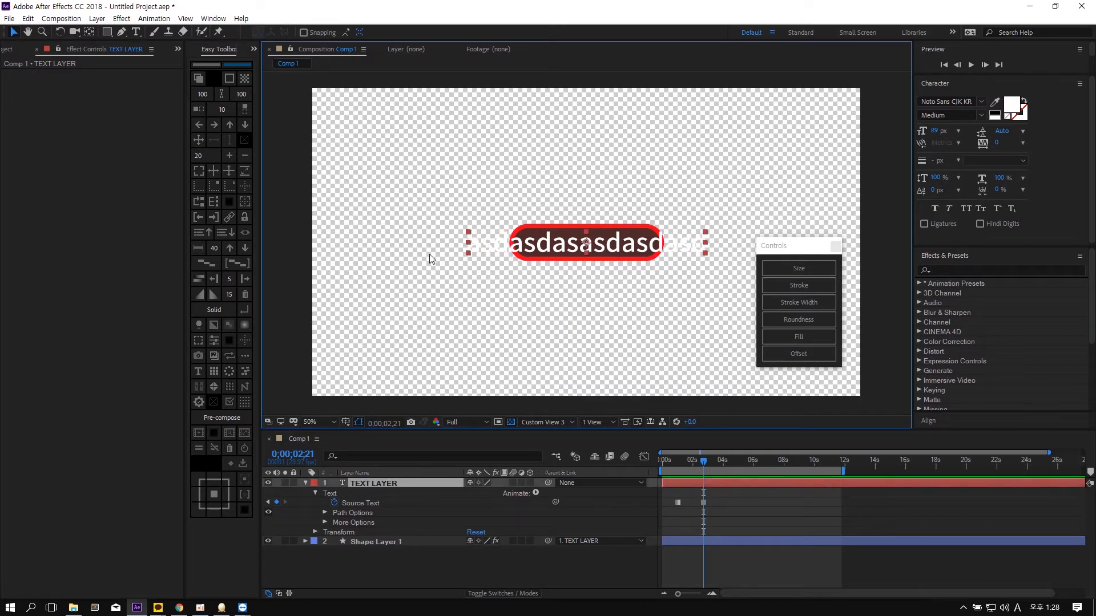
- Undo the Source Text keyframes and the background shape's fill and roundness changes
key("ctrl+z")
key("ctrl+z")
key("ctrl+z")
key("ctrl+z")
key("ctrl+z")
key("ctrl+z")
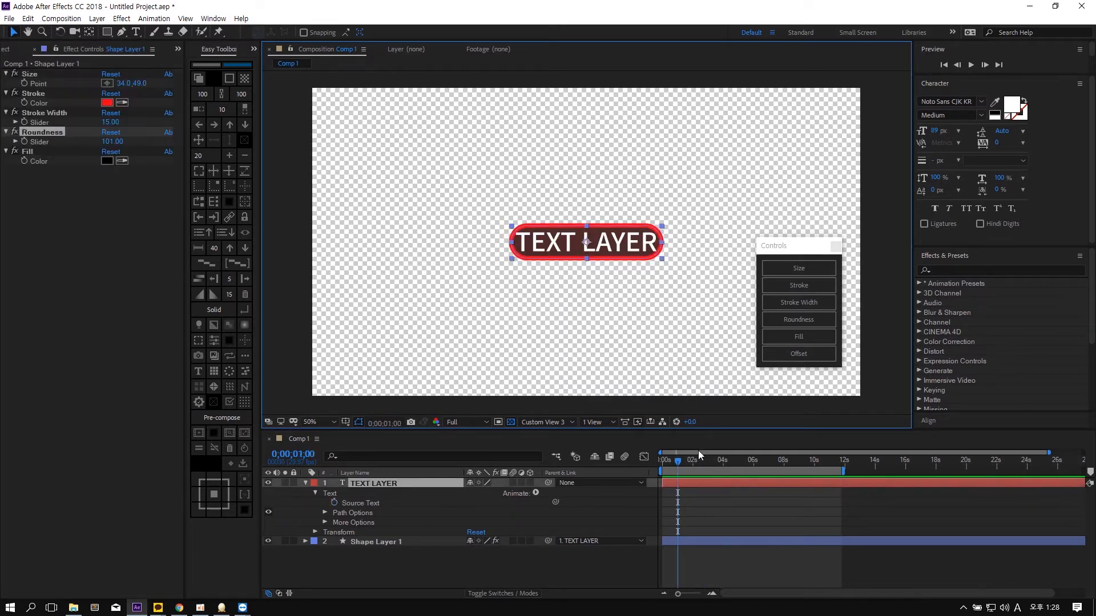
key("ctrl+z")
- Delete the background shape layer and select the TEXT LAYER layer
left_click(411, 541)
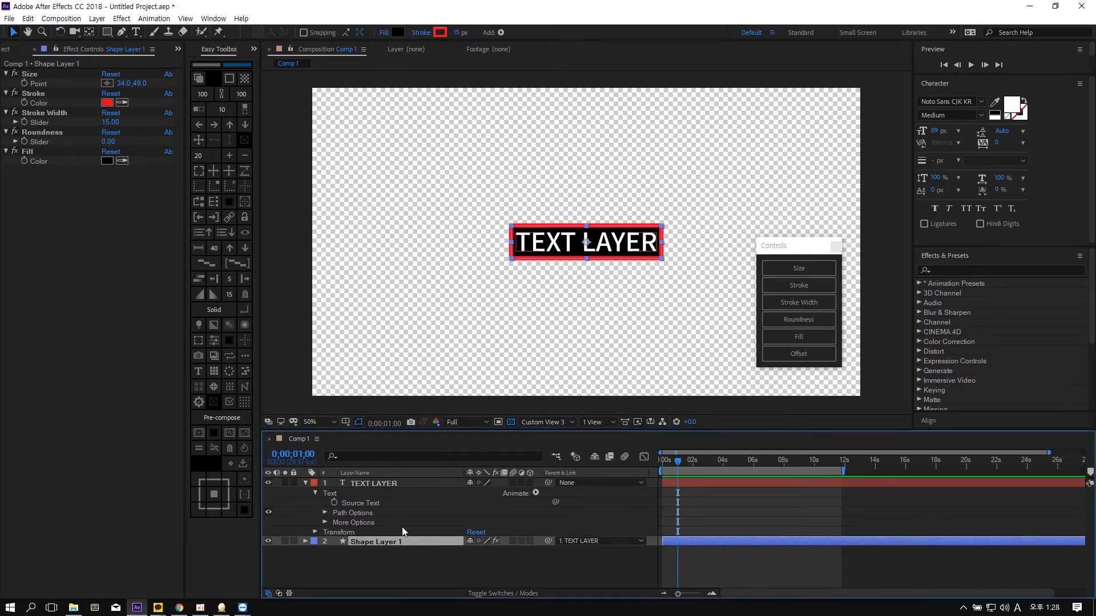
key("Delete")
left_click(390, 484)
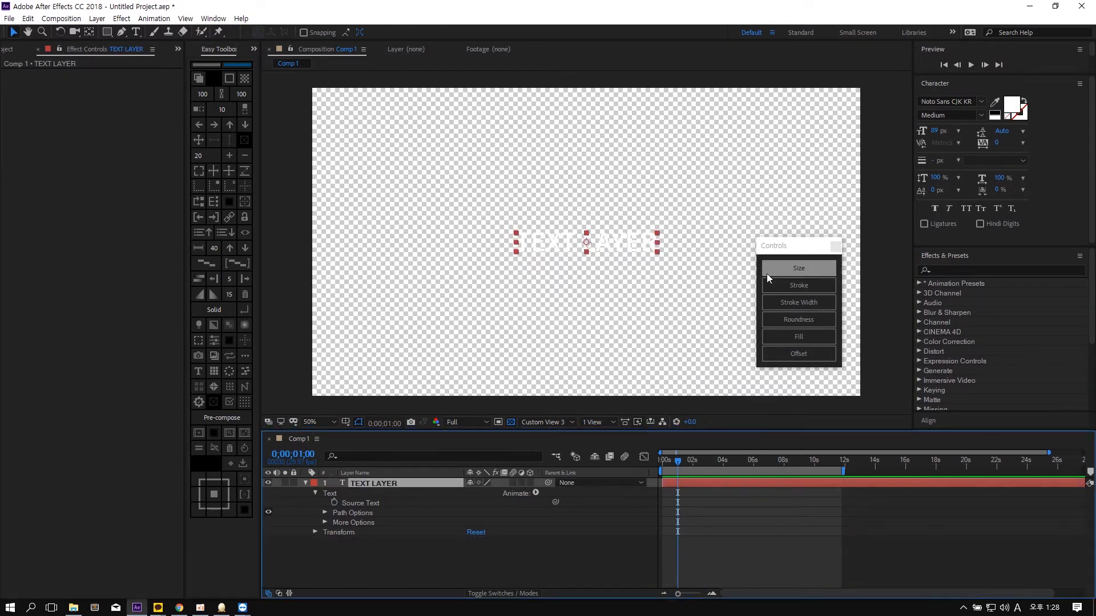
- Generate a background box behind the TEXT LAYER layer with Easy Toolbox and display it over the transparency grid
left_click(834, 246)
left_click(512, 422)
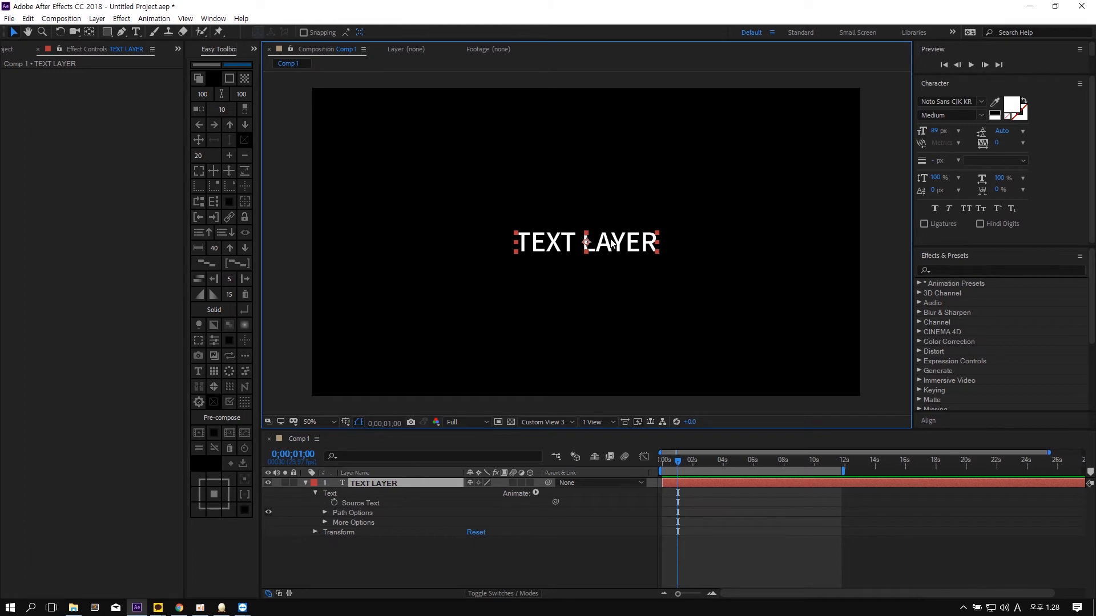
left_click(198, 342)
left_click_drag(545, 241, 823, 253)
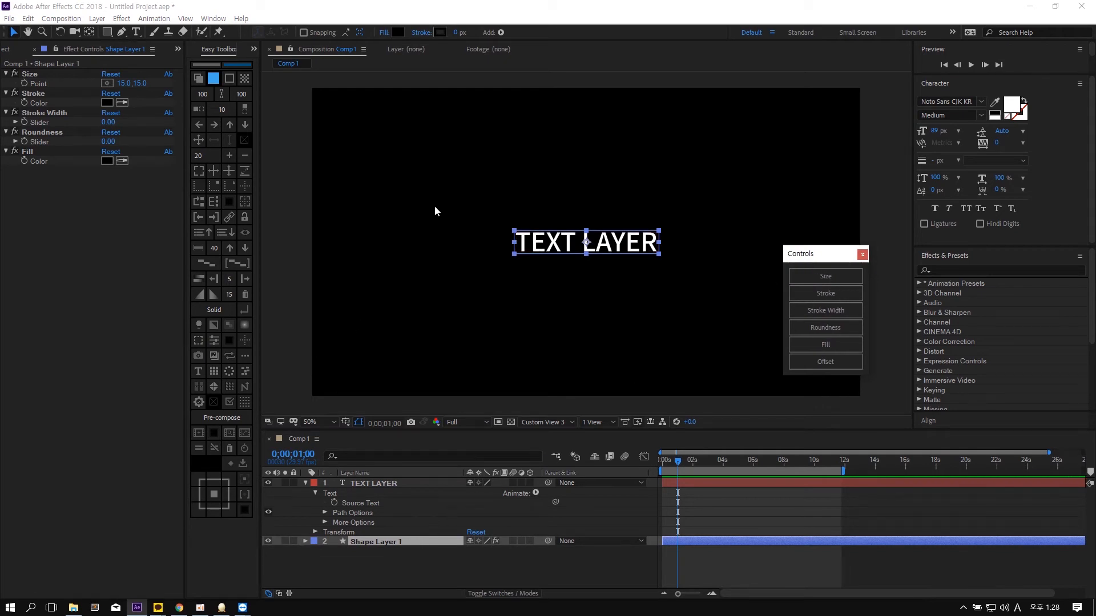
left_click(628, 289)
left_click(609, 245)
left_click(511, 421)
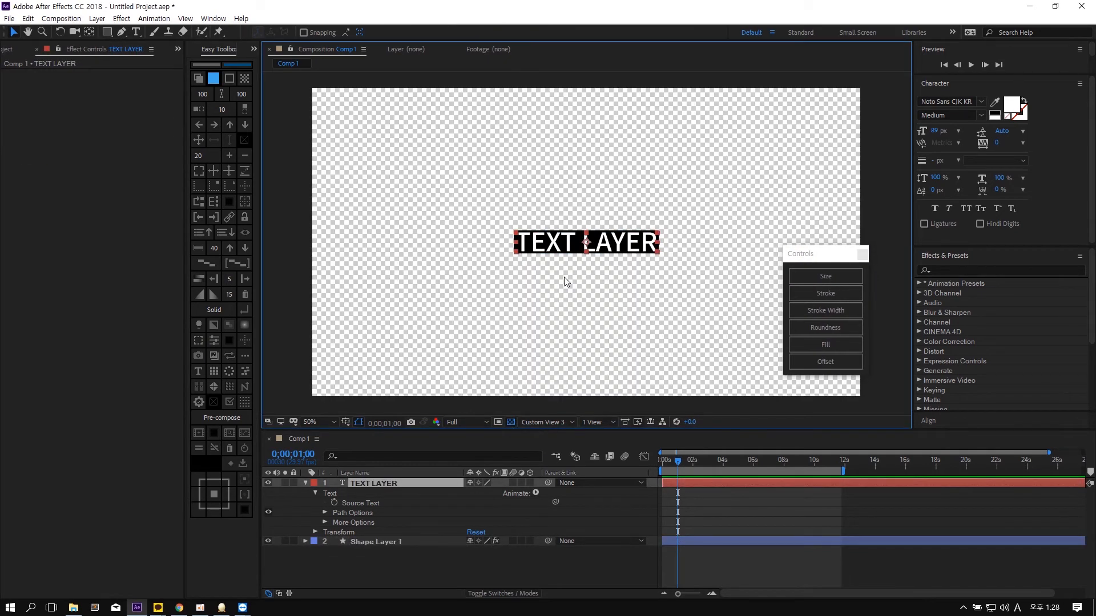
- Replace the layer's text with "asdasdasdasdsadasd" to test the background box with a longer string
key("slash")
double_click(400, 481)
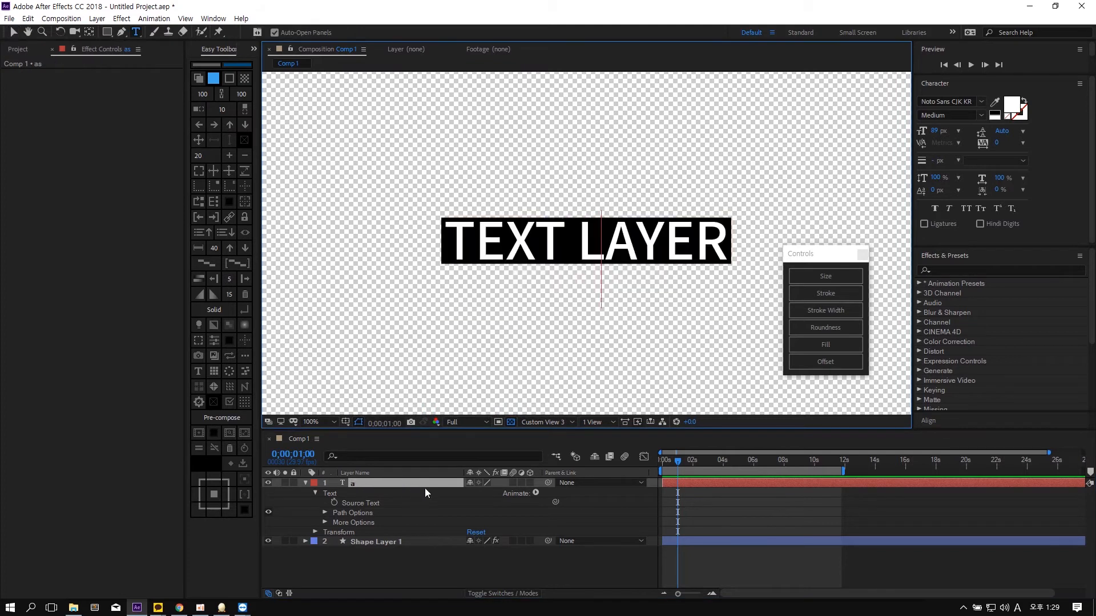
type("asdasdasdasdsadasd")
key("KP_Enter")
key("v")
scroll(538, 391, "down", 1)
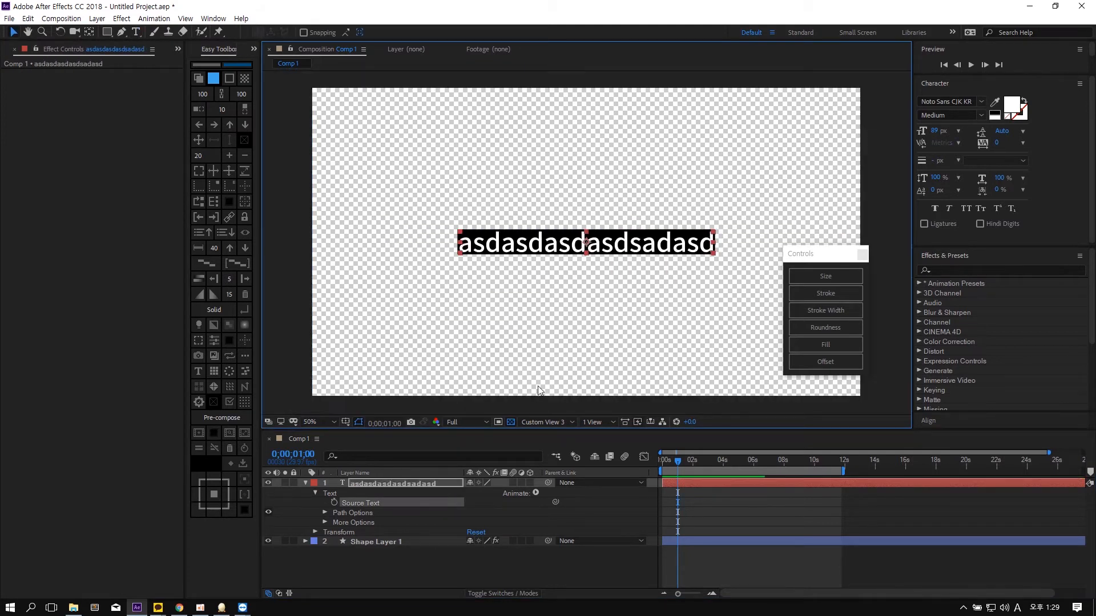
left_click(722, 286)
left_click(367, 484)
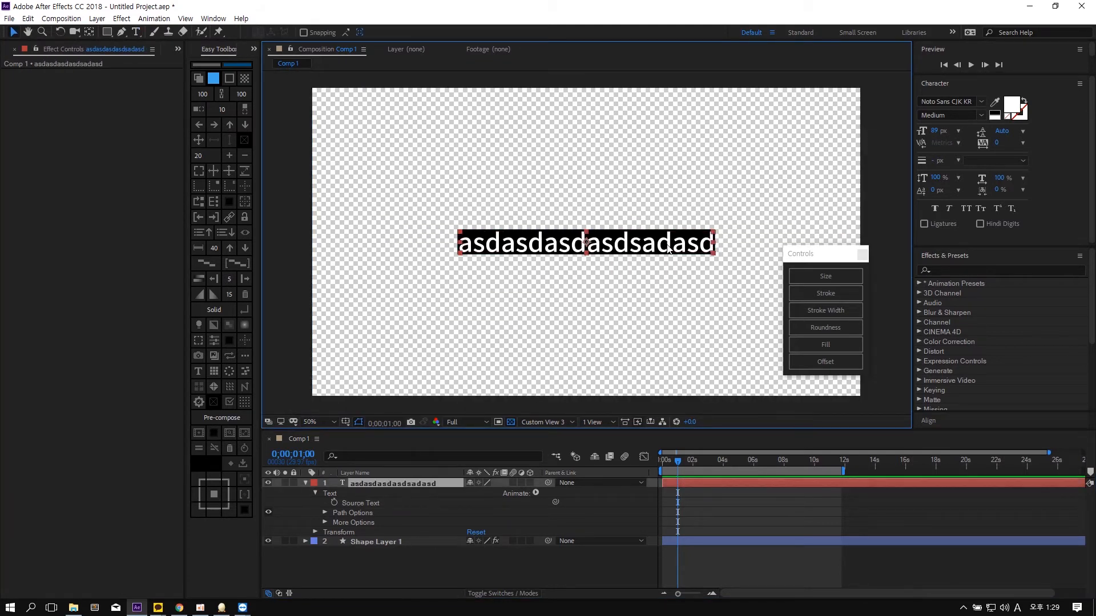
- Enable Source Text keyframing at 0;00;01;00 and change the text to "ddsads" at 0;00;02;12
left_click(334, 502)
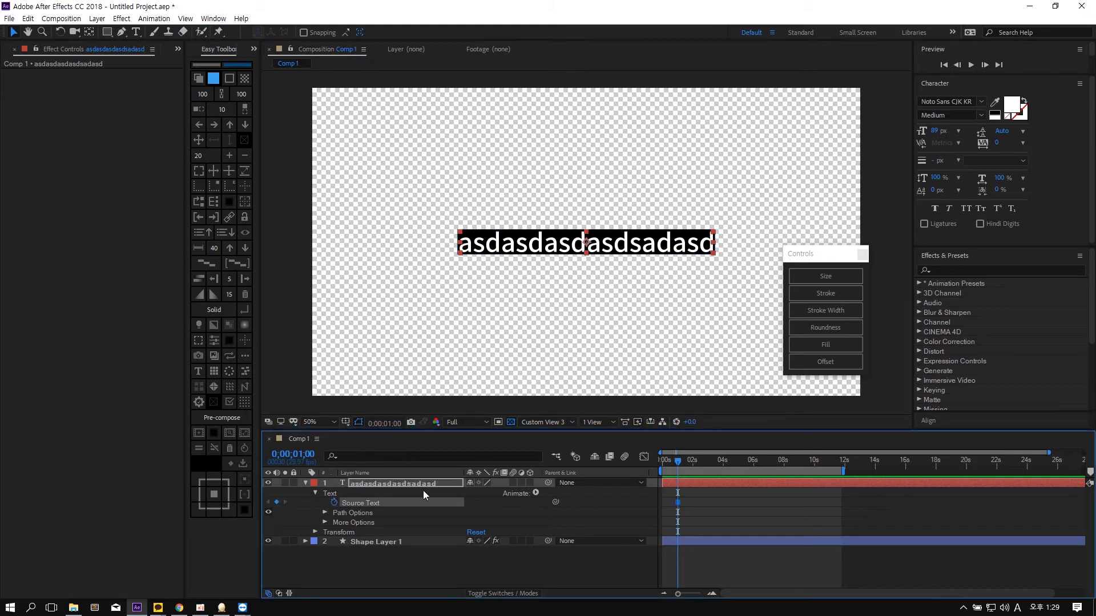
left_click(697, 459)
double_click(648, 251)
type("ddsads")
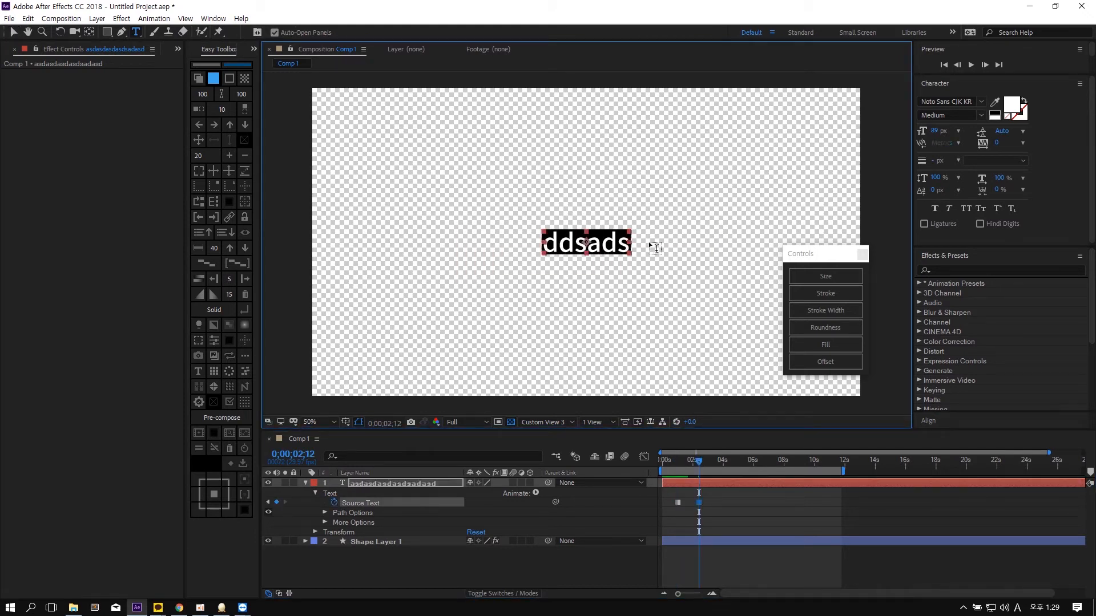
left_click_drag(685, 459, 710, 470)
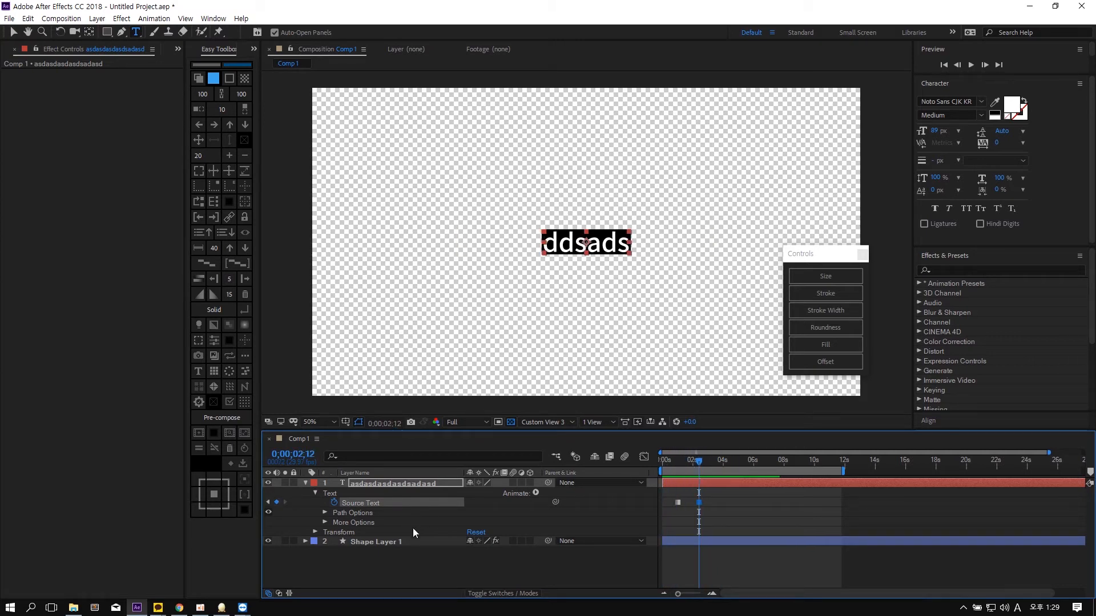
- Set the Size of the Shape Layer 1 background box to 40, 24
left_click(388, 541)
left_click_drag(121, 84, 146, 83)
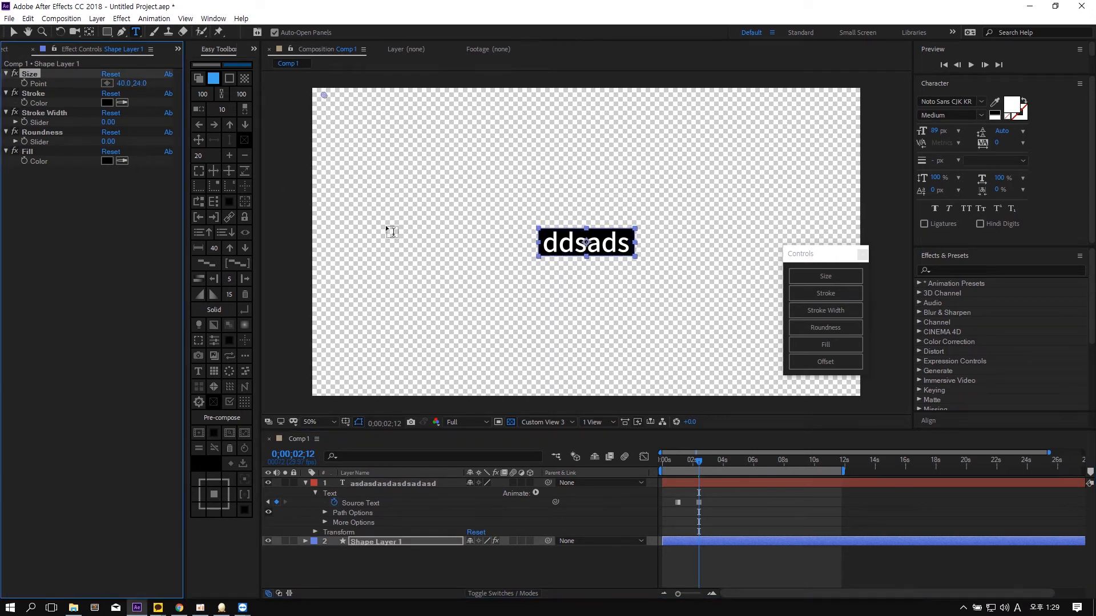
left_click(537, 291)
key("Escape")
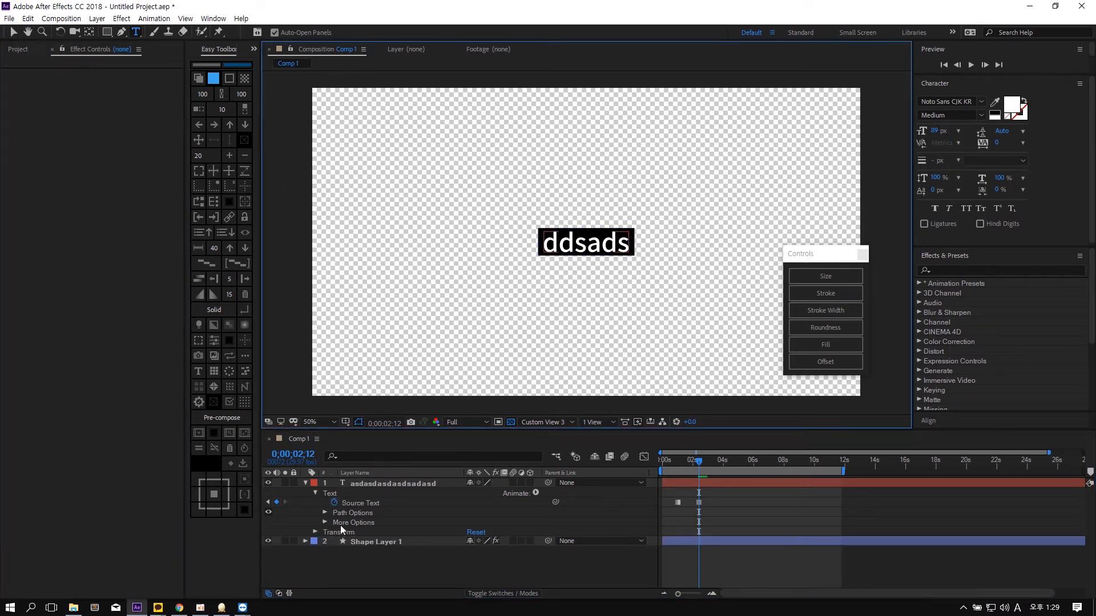
left_click(373, 541)
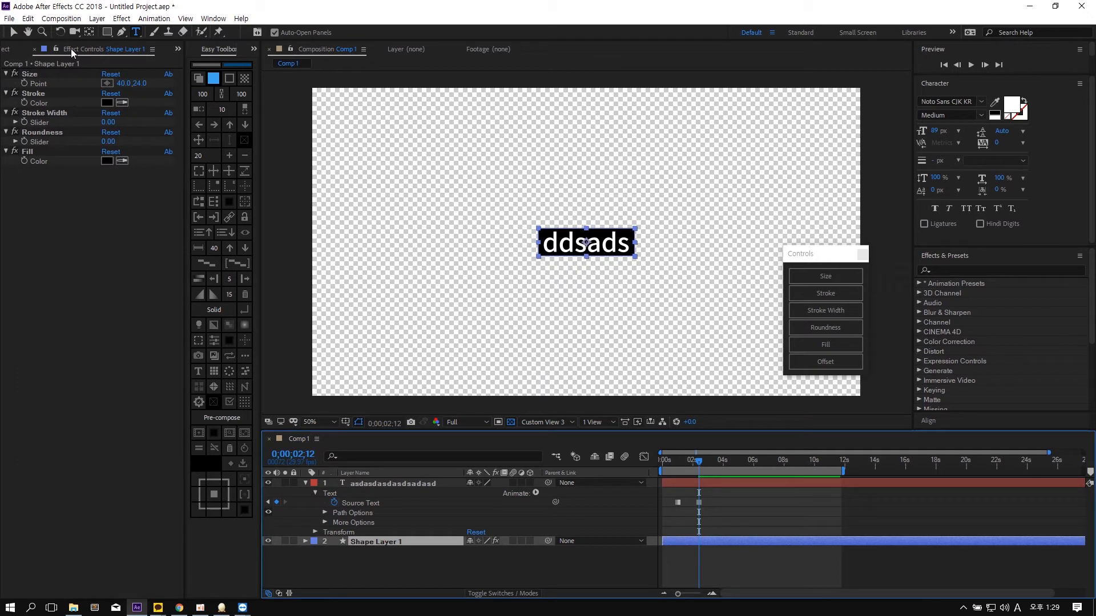
key("v")
left_click(423, 556)
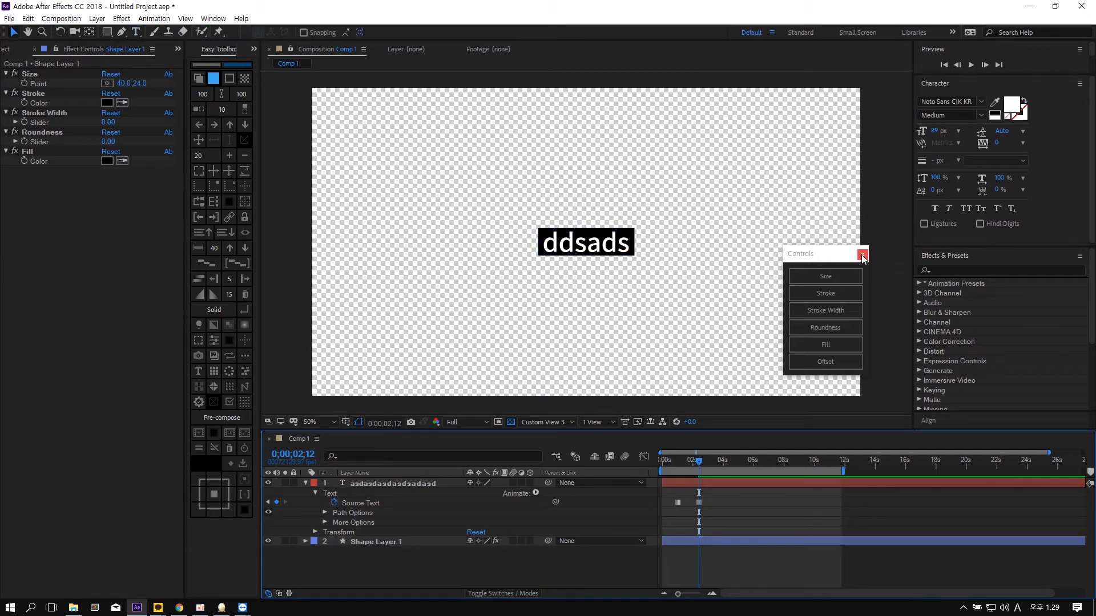
- Close the background box's Controls window, reopen it from Easy Toolbox and place it beside the text
left_click(862, 255)
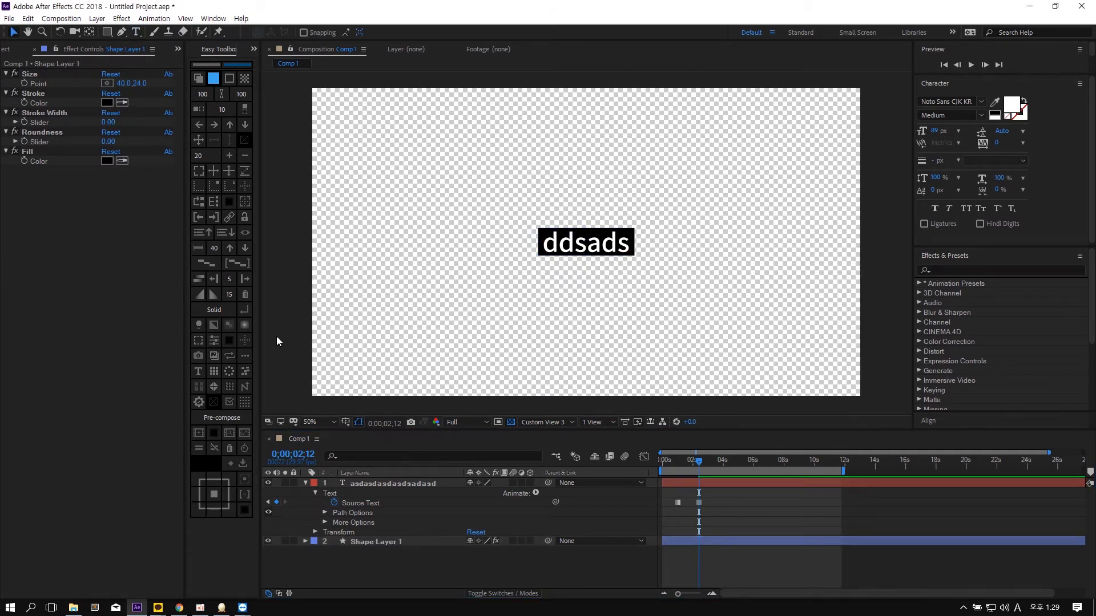
left_click(215, 341)
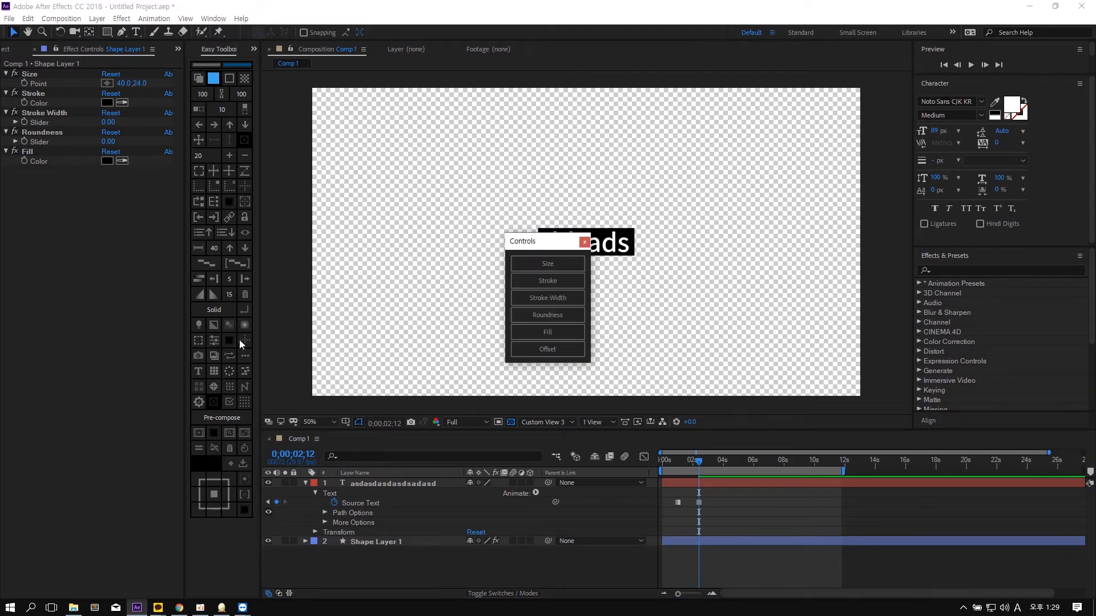
left_click_drag(527, 250, 801, 239)
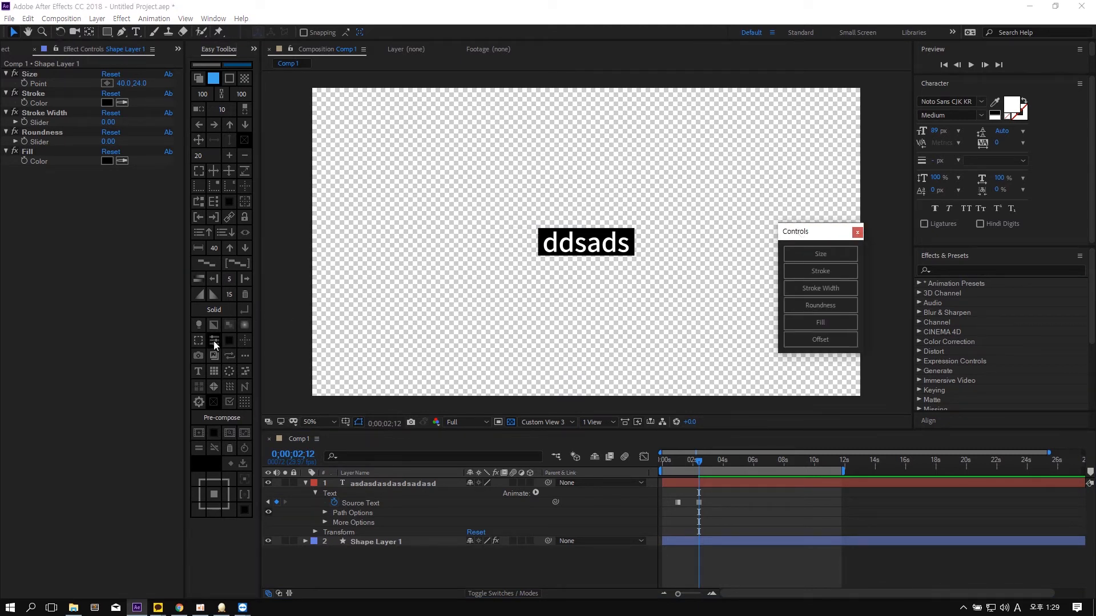
left_click(564, 297)
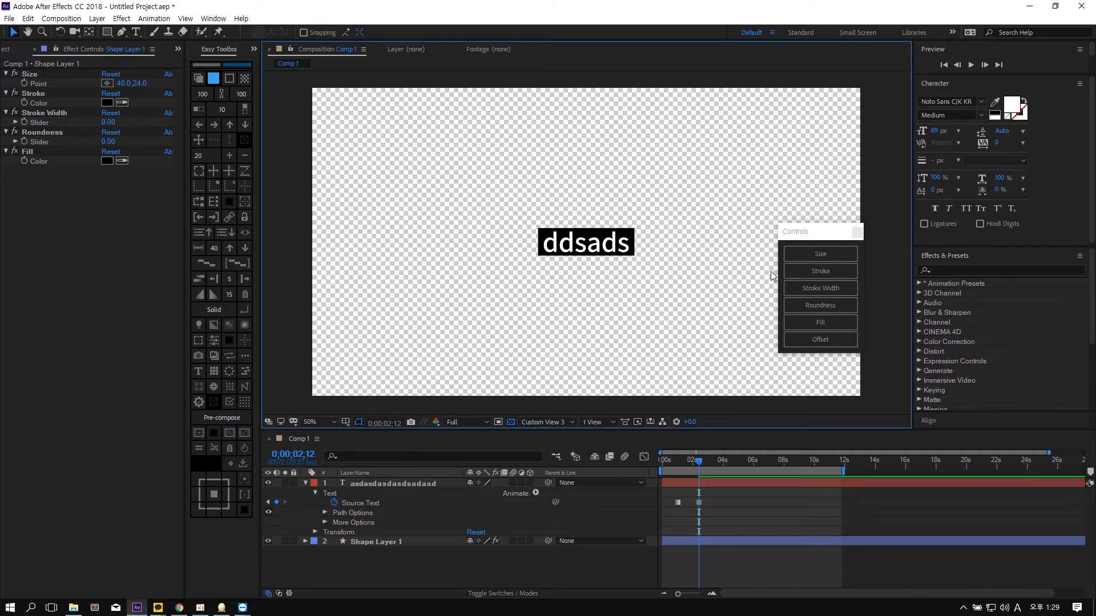
- Jump to Shape Layer 1's Size effect through the Controls window and set Size to 40, 86
left_click(810, 254)
left_click(423, 542)
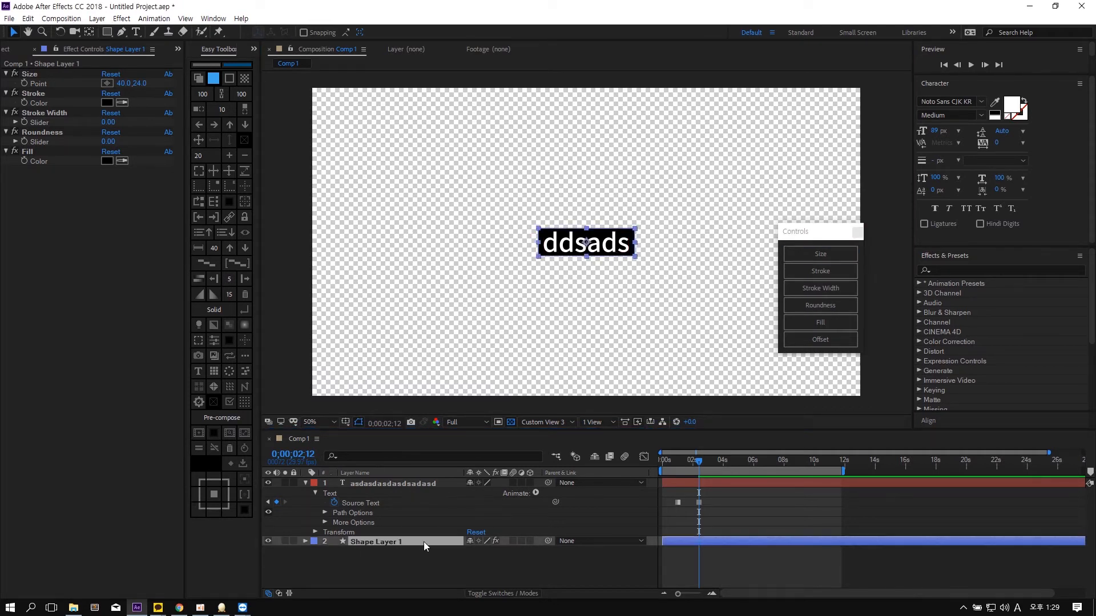
left_click(820, 254)
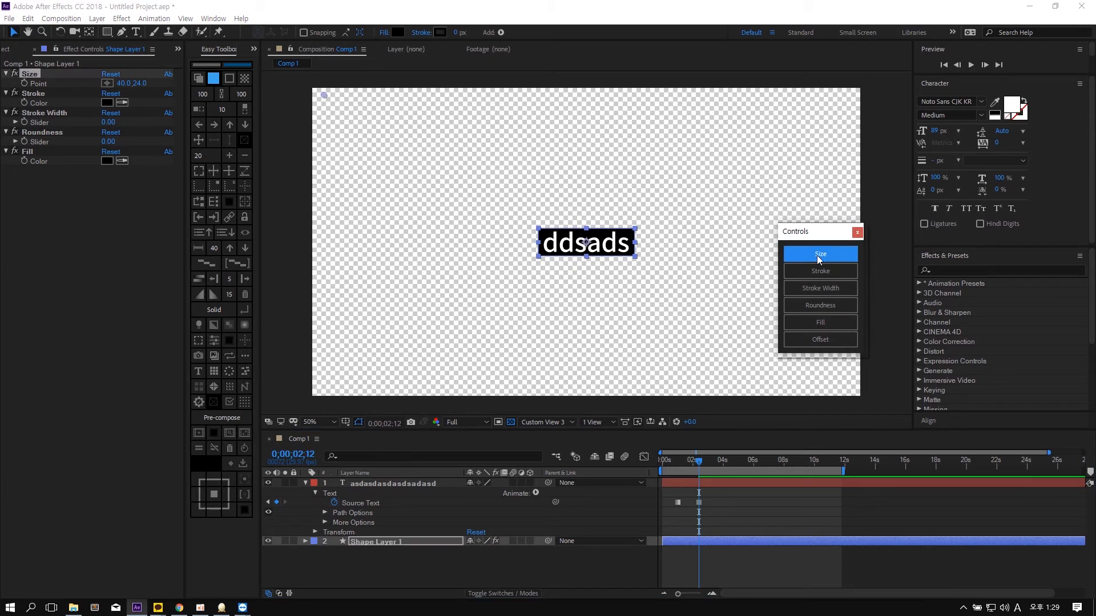
left_click(403, 549)
left_click(398, 541)
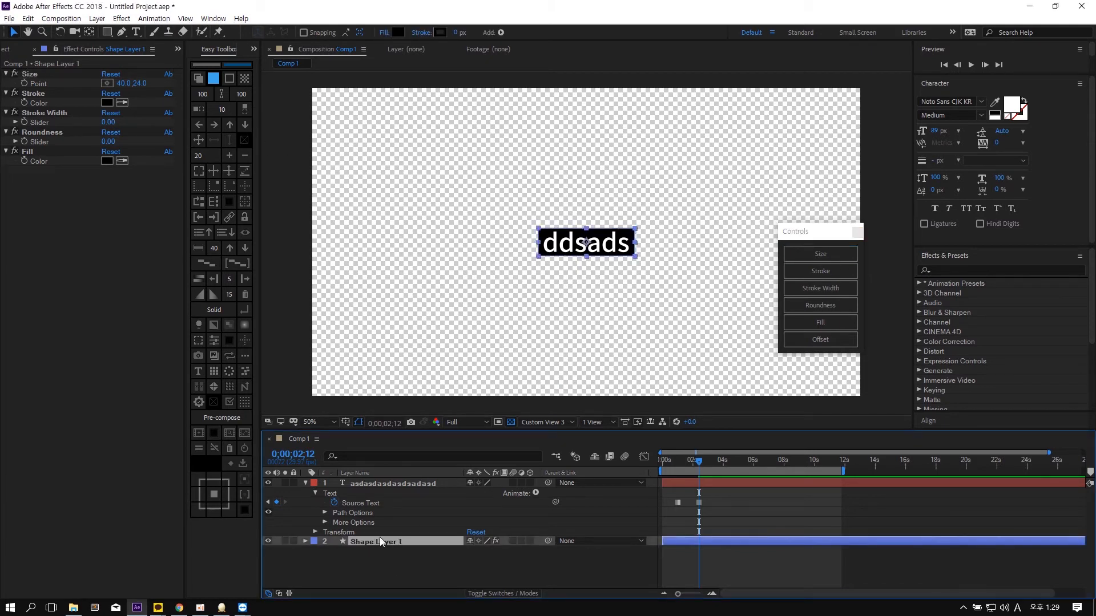
left_click(832, 258)
left_click(146, 90)
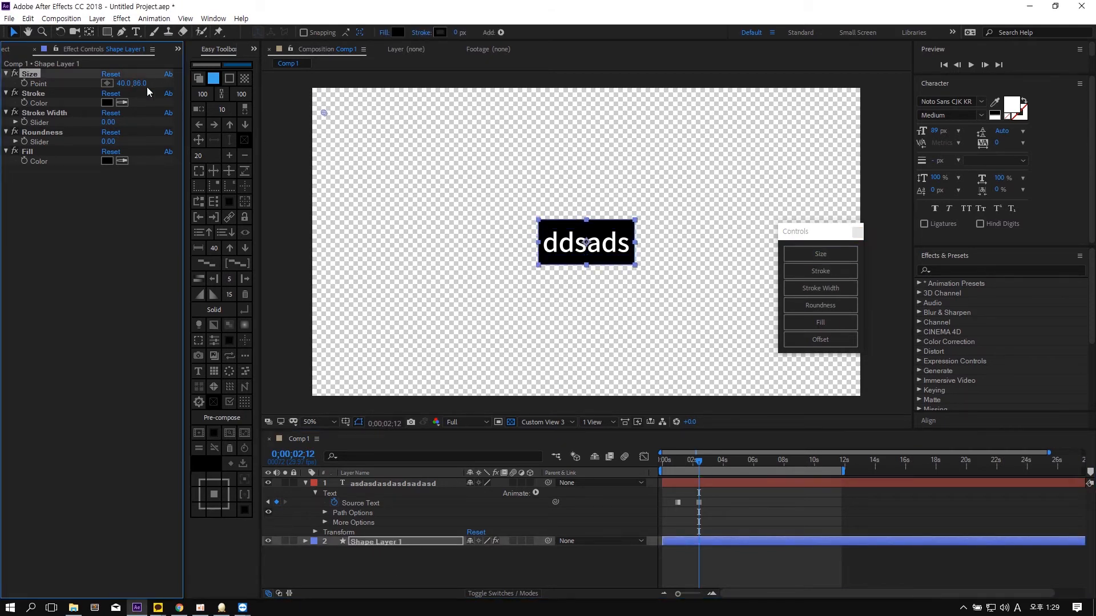
left_click_drag(120, 85, 133, 87)
key("ctrl+z")
- Delete the text layer and its background shape layer from Comp 1
left_click(711, 293)
left_click_drag(689, 284, 571, 212)
key("Delete")
- Create a new text layer reading "TEXT LAYER" near the upper part of the composition
left_click(137, 32)
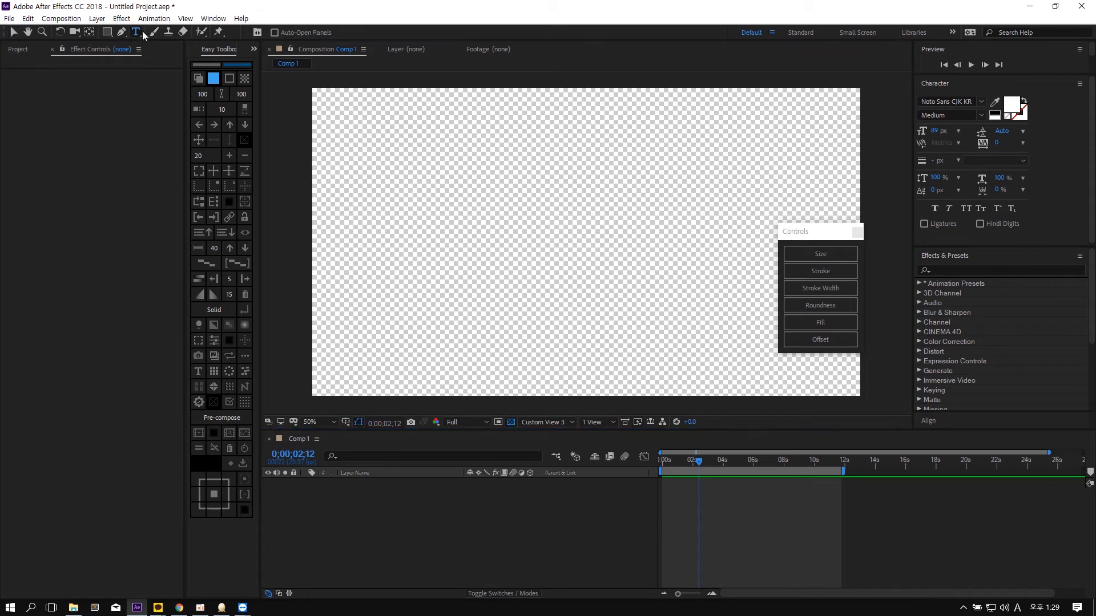
left_click(508, 135)
type("TEXT LAYER")
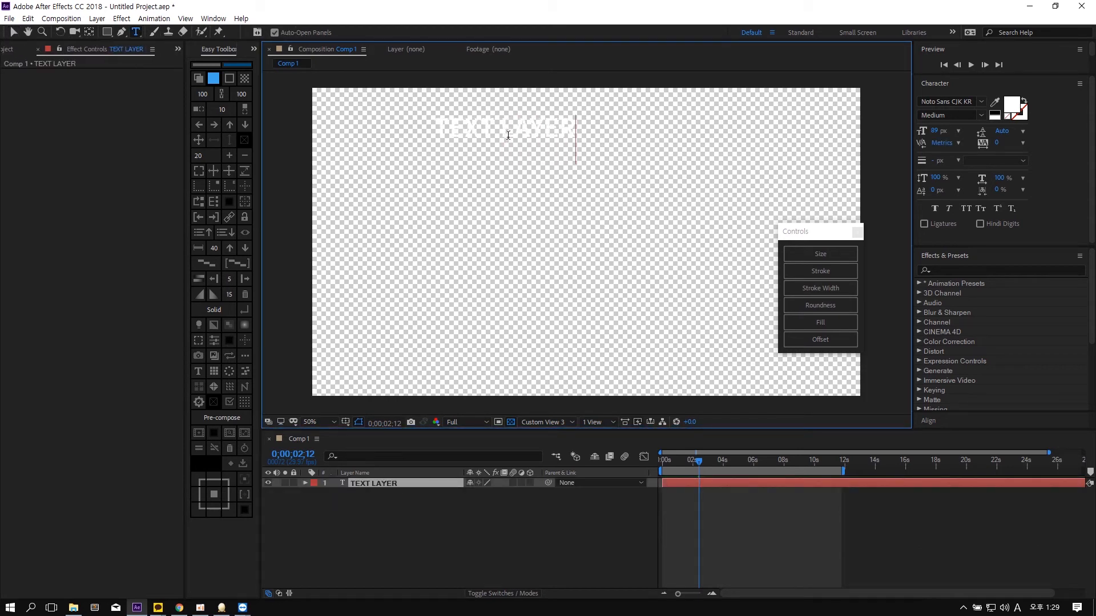
key("Escape")
key("v")
- Duplicate the text layer three times and spread the copies out vertically below the original
key("ctrl+d")
left_click_drag(500, 137, 528, 280)
key("ctrl+d")
key("ctrl+d")
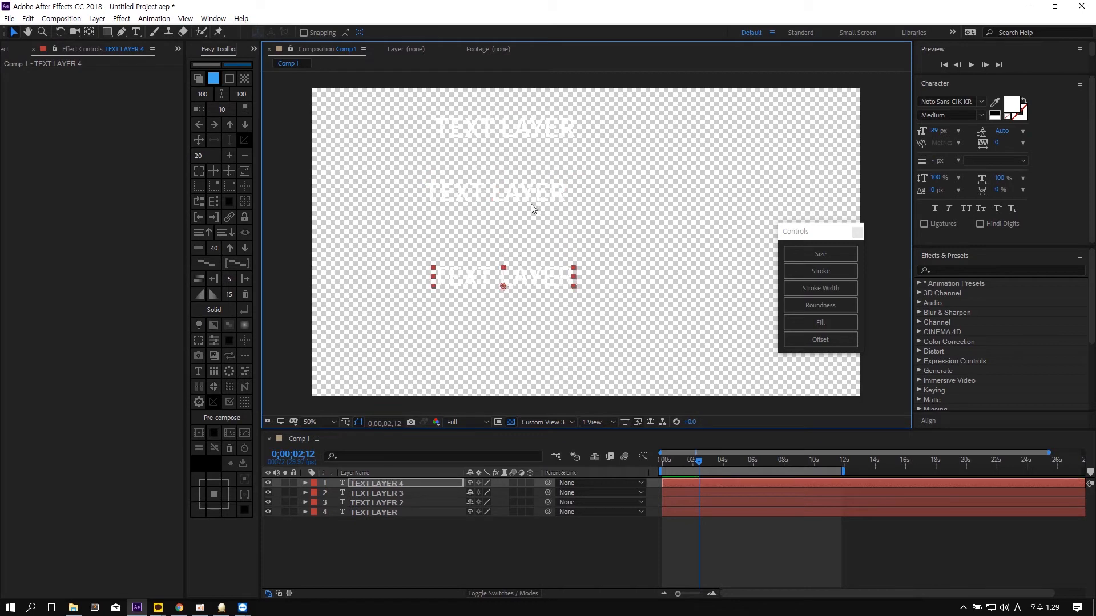
left_click_drag(531, 197, 536, 239)
- Generate background boxes behind all four text layers at once and move the Controls window clear of them
left_click(655, 279)
key("ctrl+a")
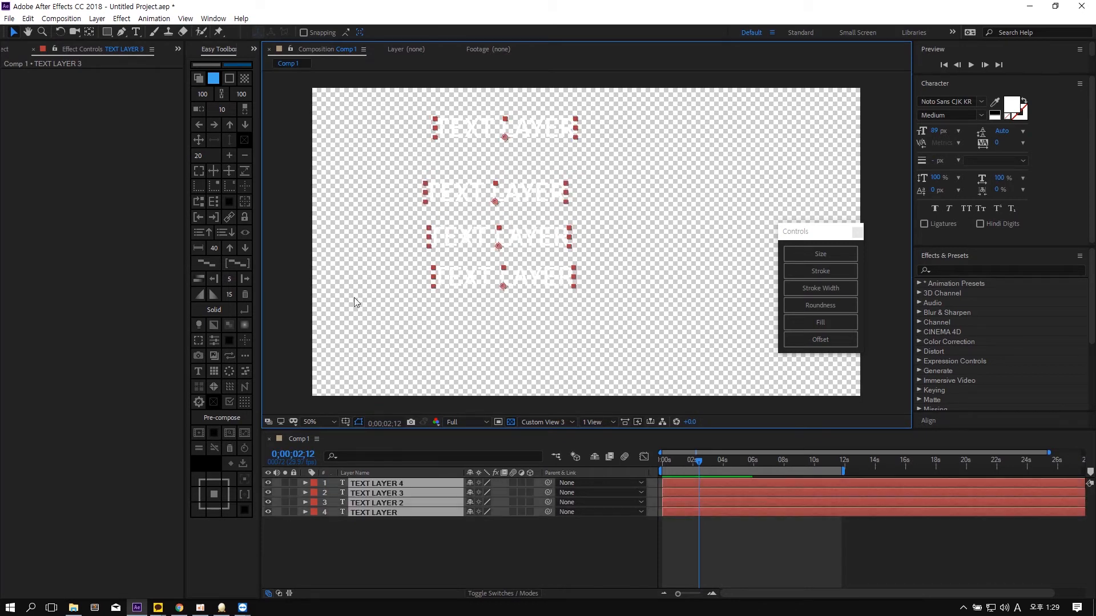
left_click(197, 341)
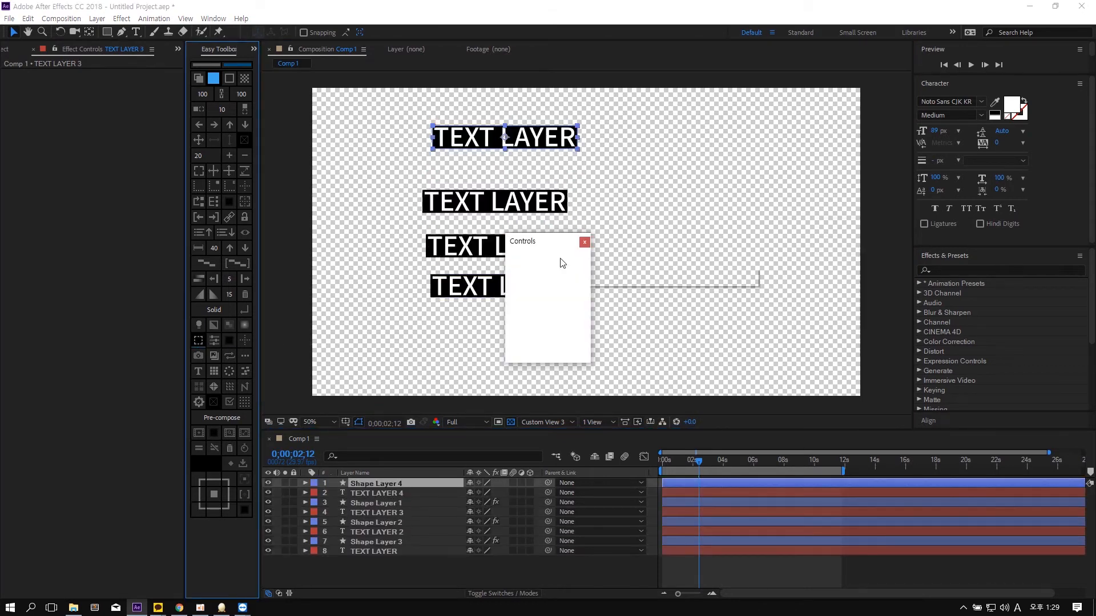
left_click_drag(560, 246, 780, 244)
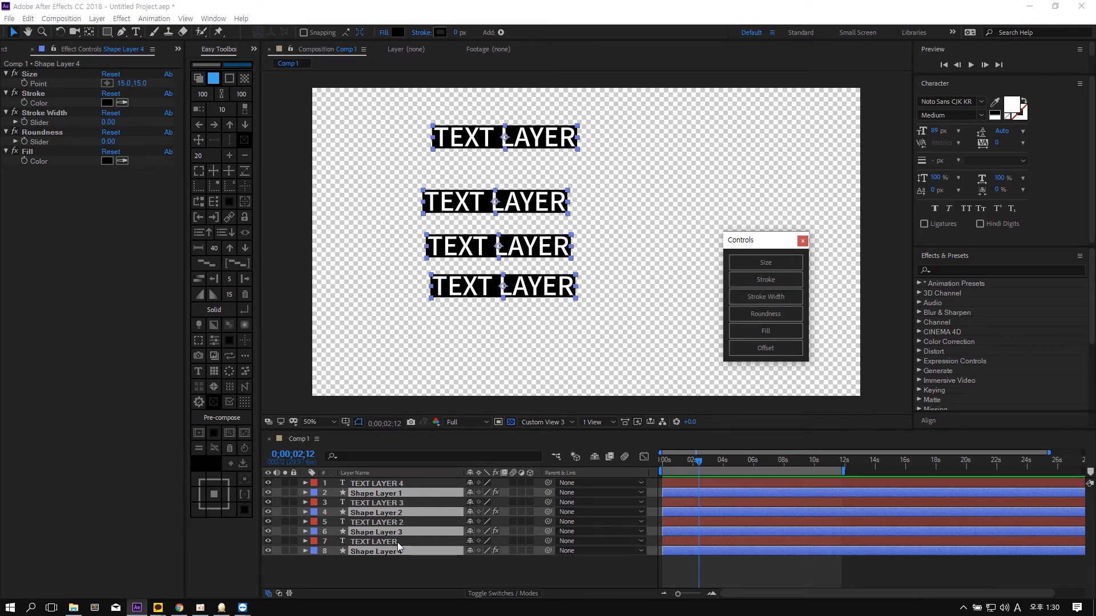
- Set the Size of all four background boxes to 57, 40 and increase their Roundness until the ends are fully rounded
left_click(757, 266)
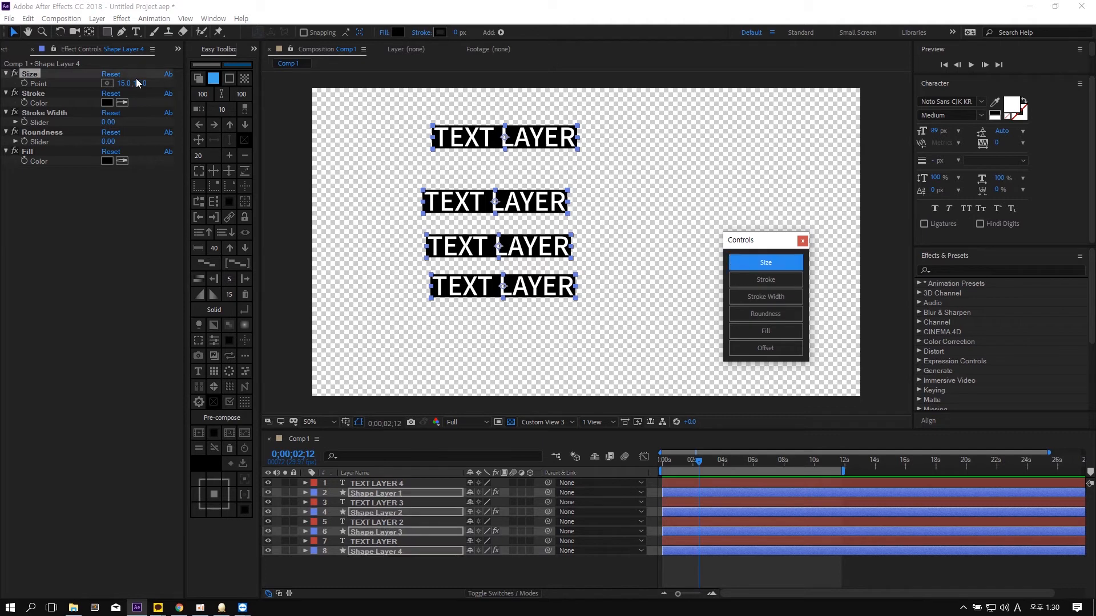
left_click(765, 263)
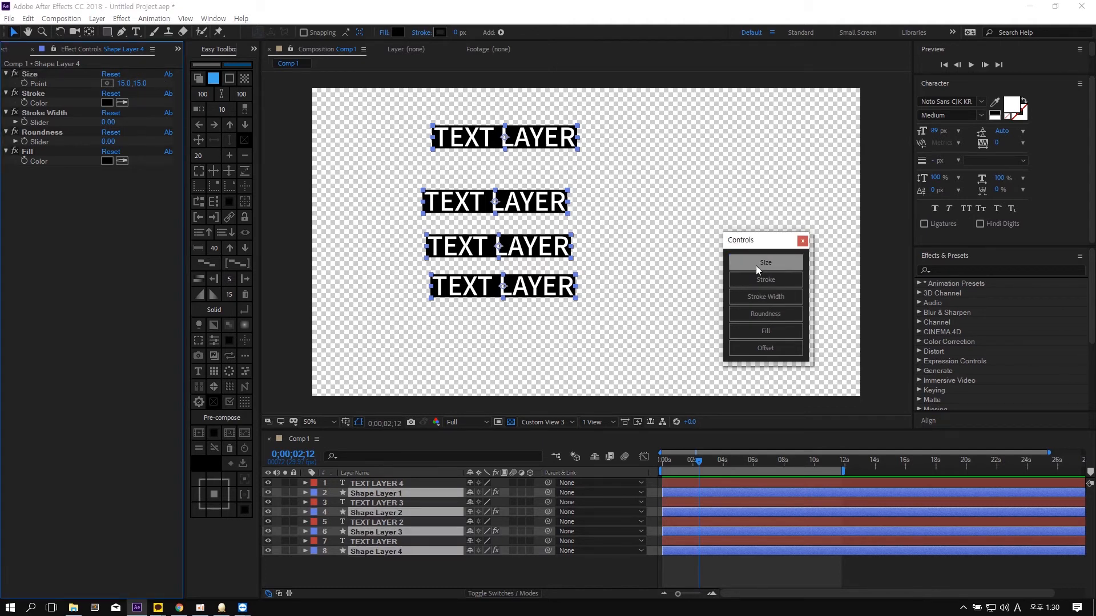
left_click_drag(139, 84, 141, 84)
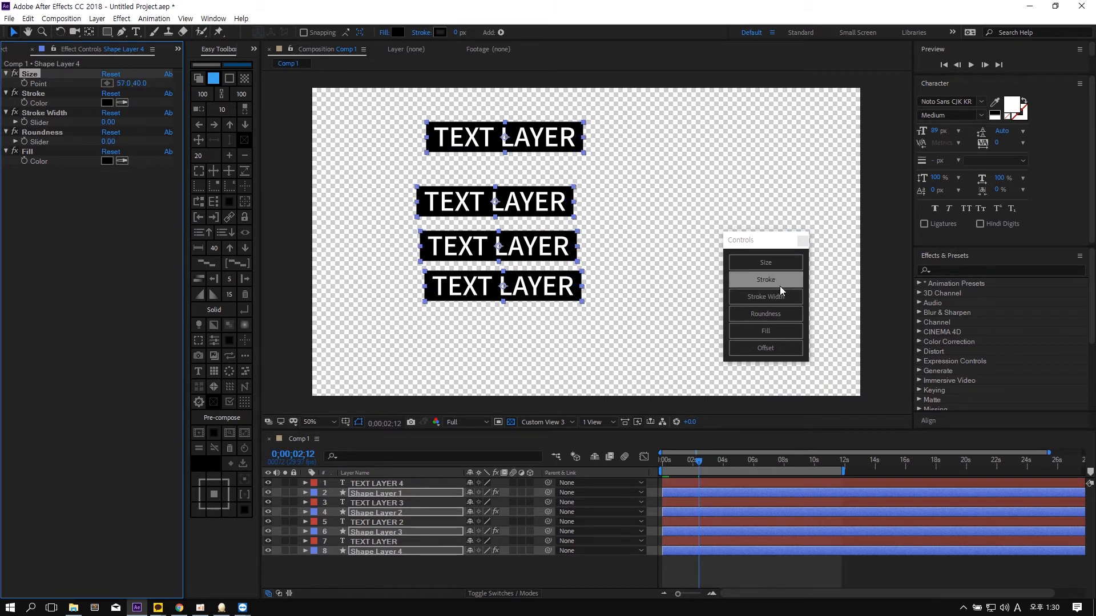
left_click(773, 312)
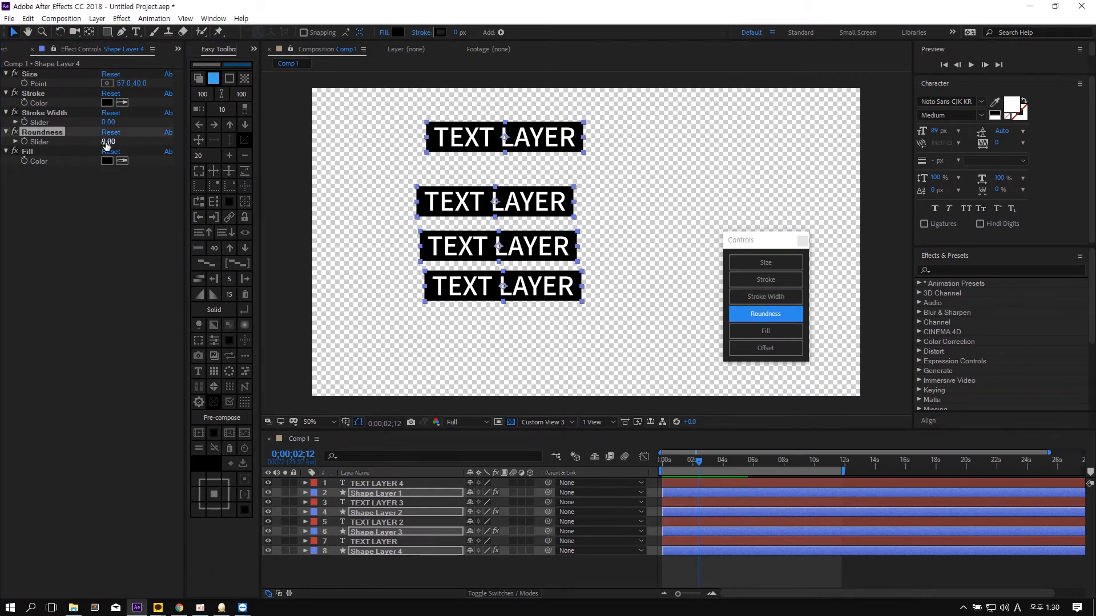
left_click_drag(108, 141, 140, 150)
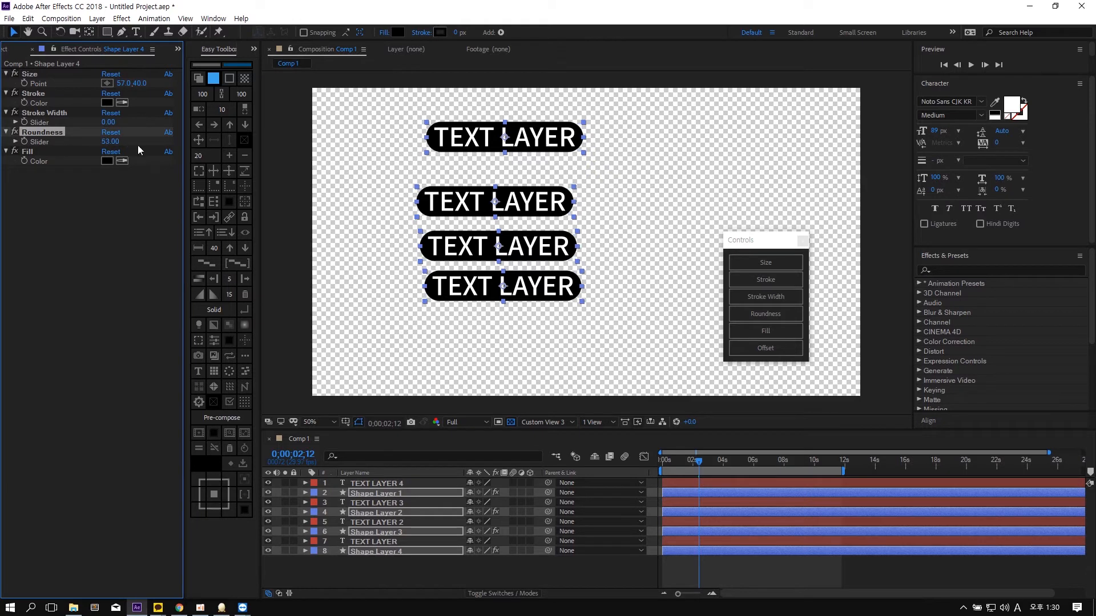
- Reselect Shape Layers 1 to 4 together, and finish with only Shape Layer 1 selected
left_click(695, 245)
left_click(402, 493)
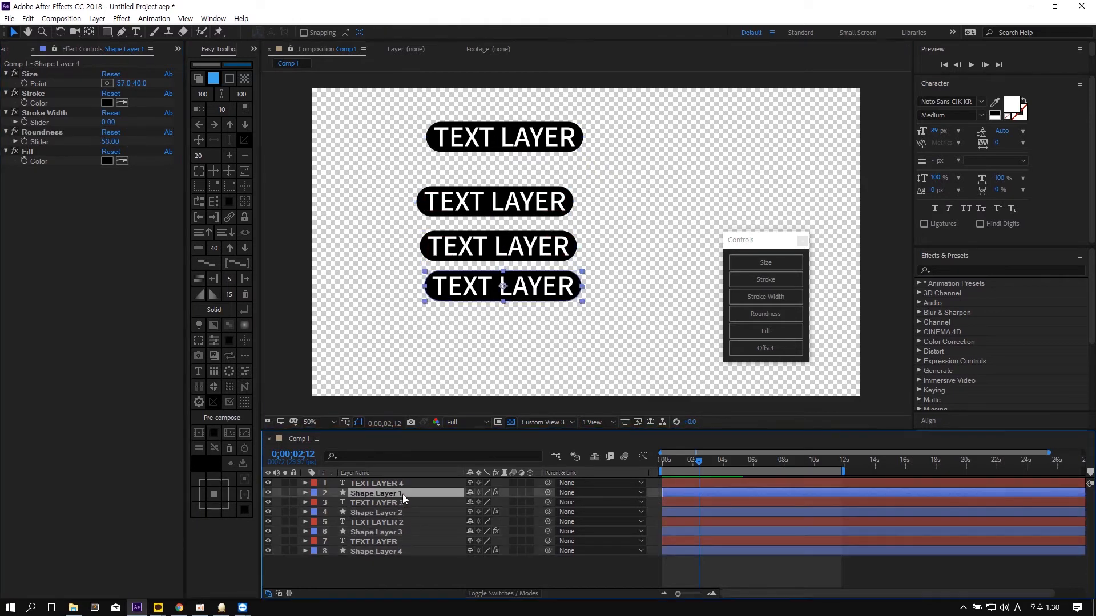
left_click(391, 512, "ctrl")
left_click(388, 528, "ctrl")
left_click(381, 551, "ctrl")
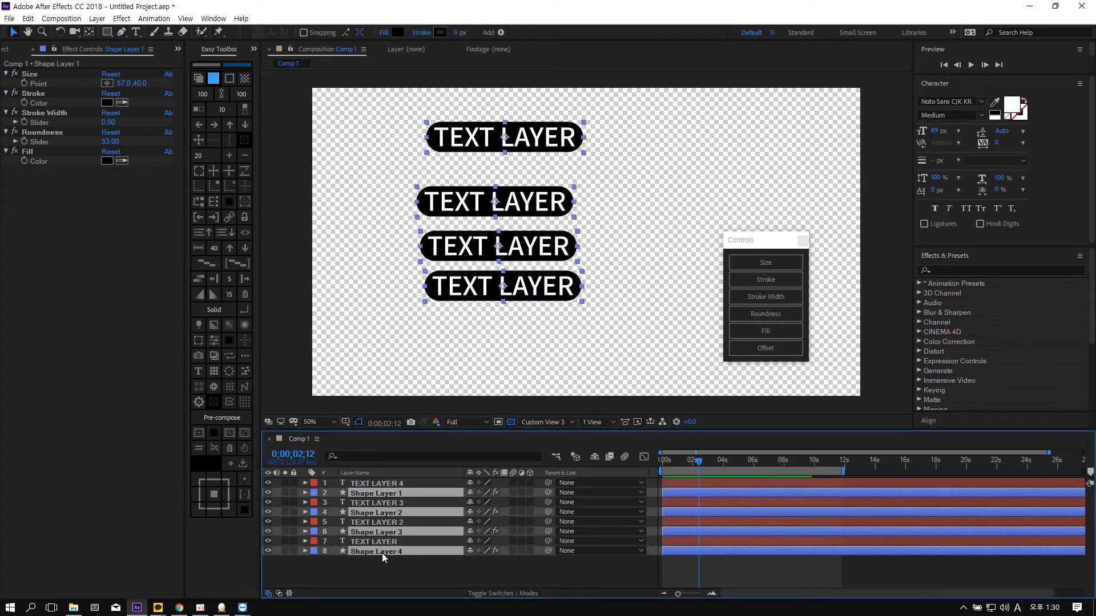
left_click(403, 569)
left_click(383, 492)
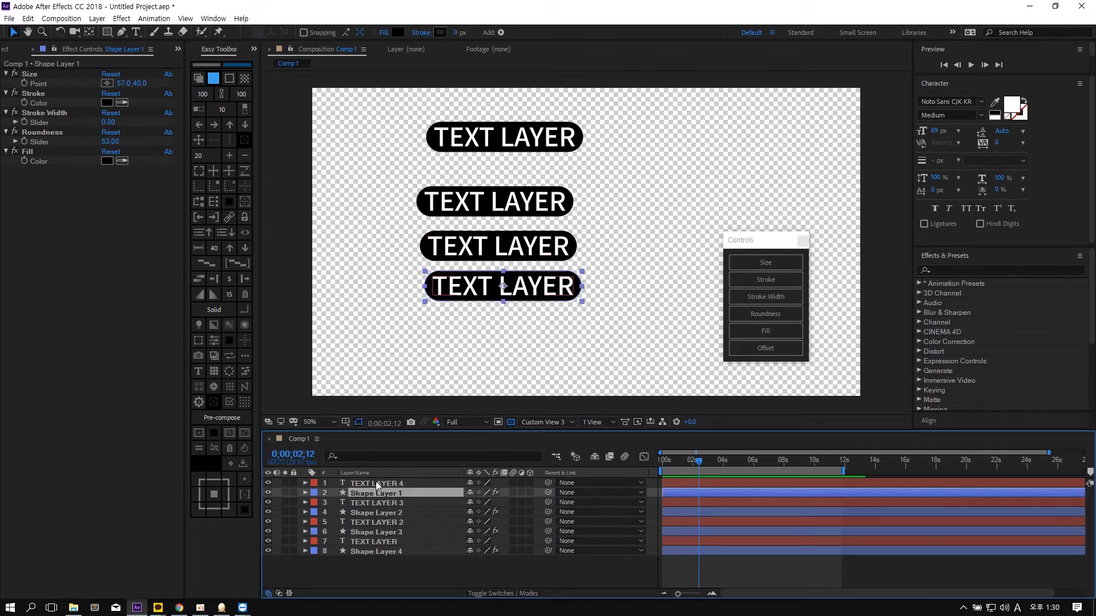
- Undo the Shape Layer 1 reordering and select Shape Layers 1 to 4 together
left_click(245, 248)
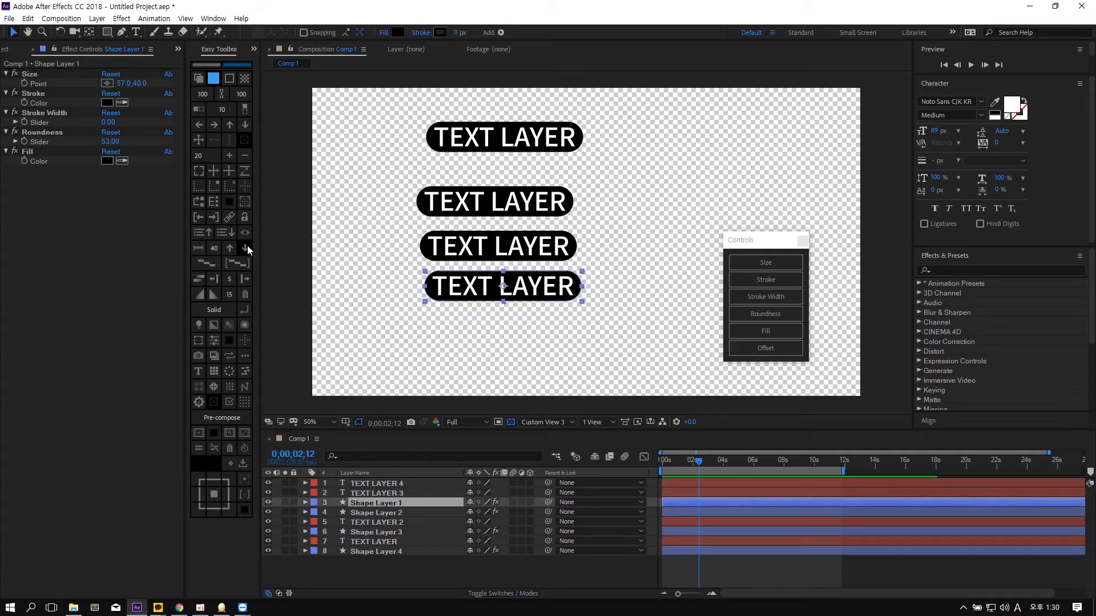
key("ctrl+z")
left_click(248, 246, "shift")
left_click(248, 246, "shift")
left_click(249, 246, "shift")
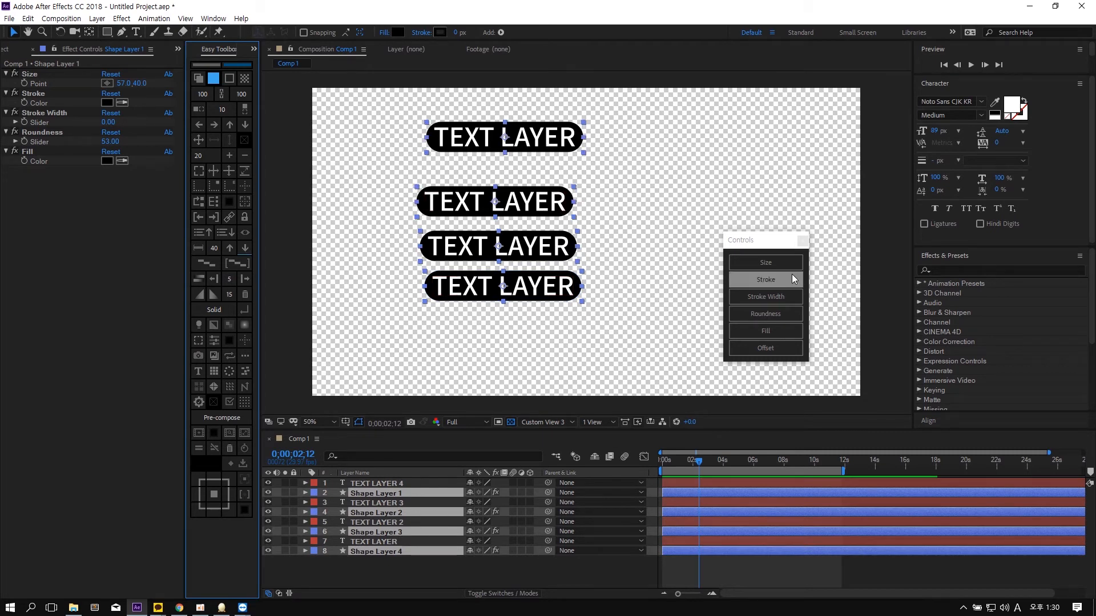
- Set the Size of all four background boxes to 55, 69 and deselect them
left_click(771, 260)
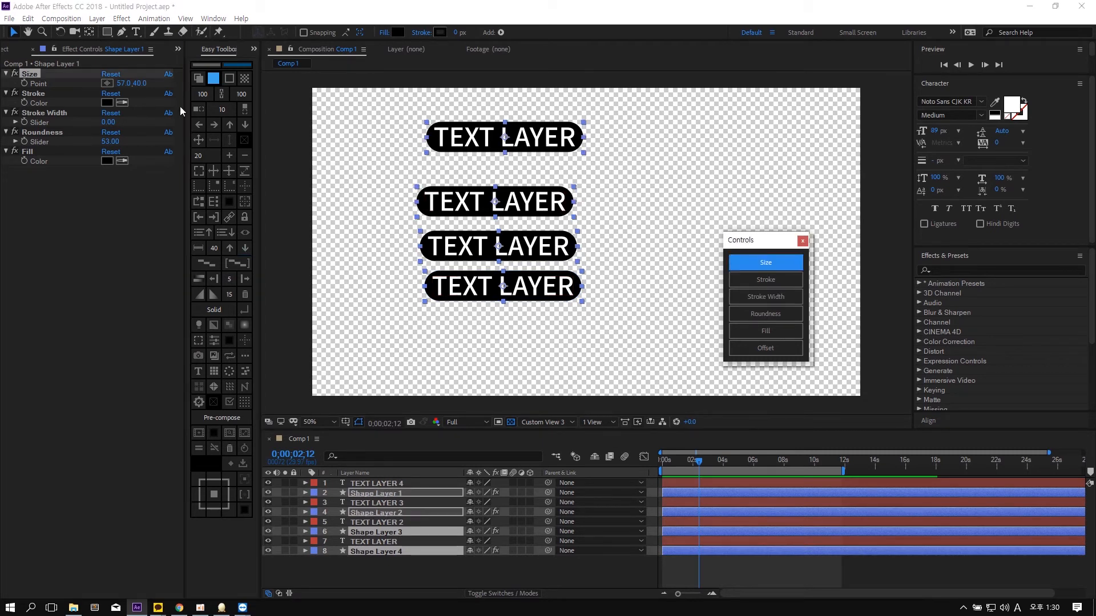
left_click_drag(125, 84, 170, 82)
left_click(657, 267)
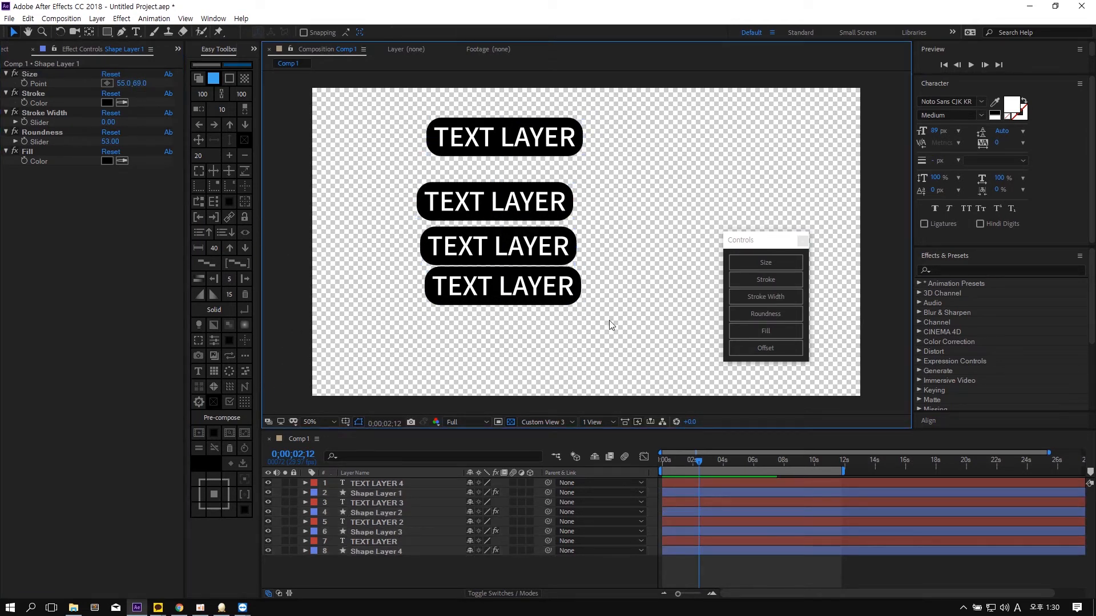
- Move the Controls window aside and delete all text and shape layers from the composition
key("ctrl+a")
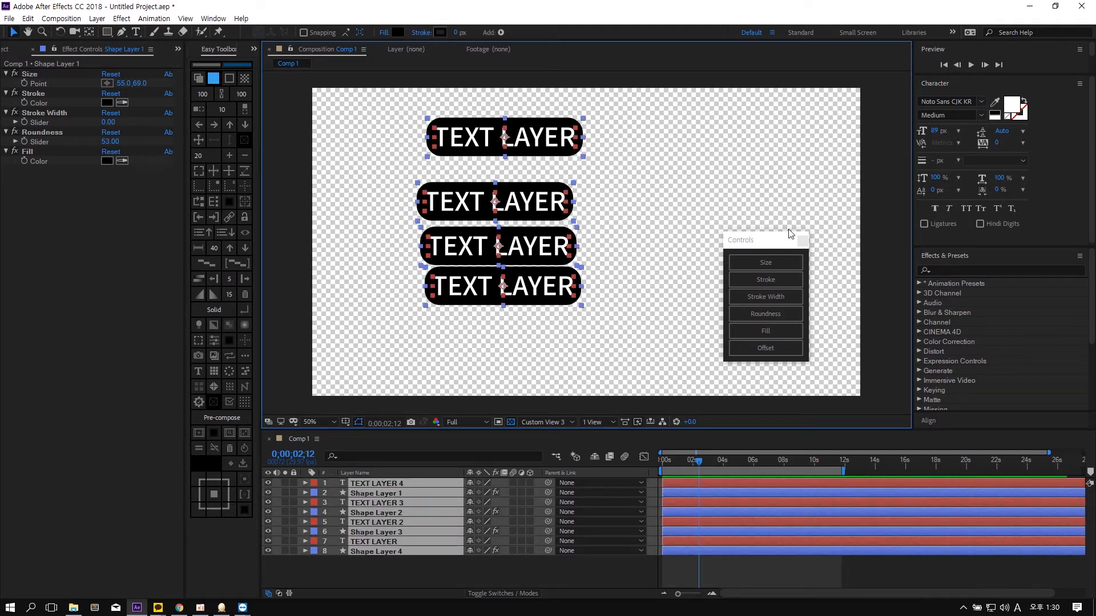
left_click_drag(769, 243, 855, 224)
left_click(641, 226)
left_click_drag(650, 113, 395, 319)
key("Delete")
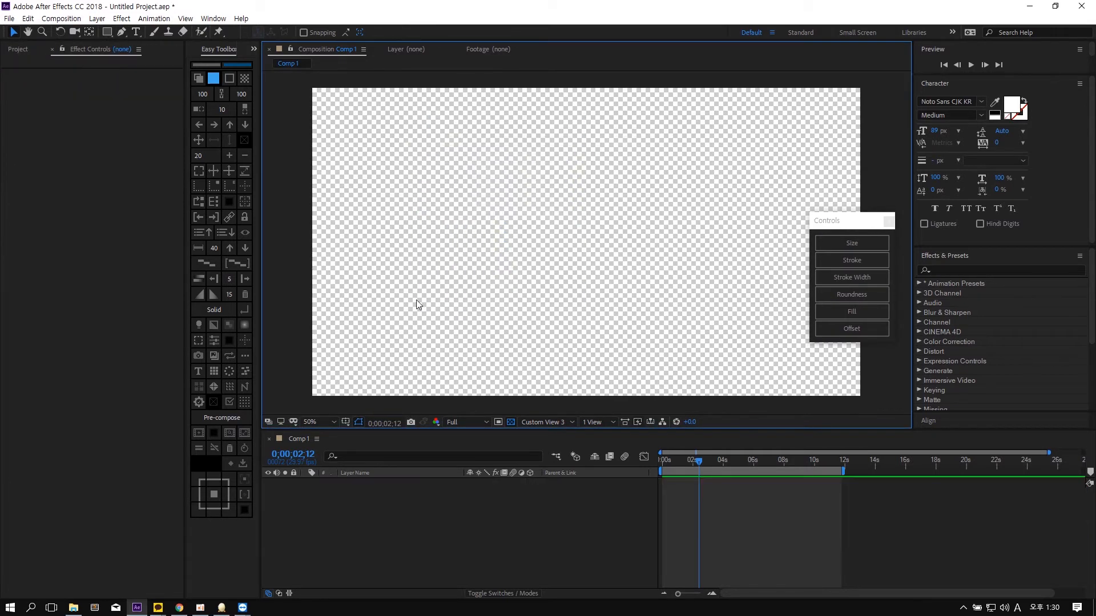
- Create a new text layer reading "TEXT LAYER" near the middle of the composition
left_click(137, 32)
left_click(514, 231)
type("T")
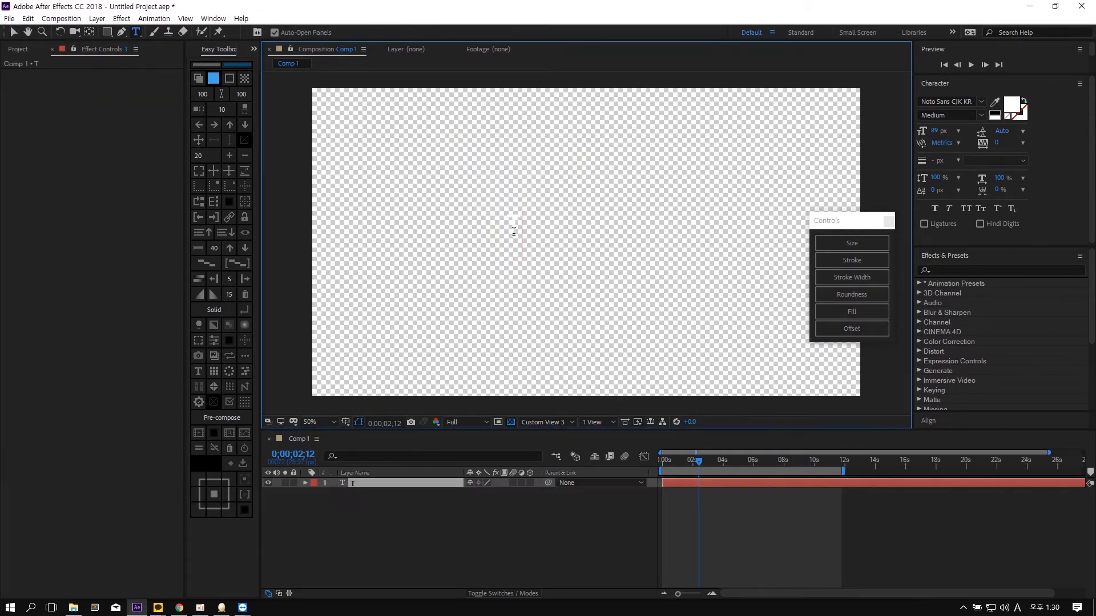
type("EXT LAYER")
key("v")
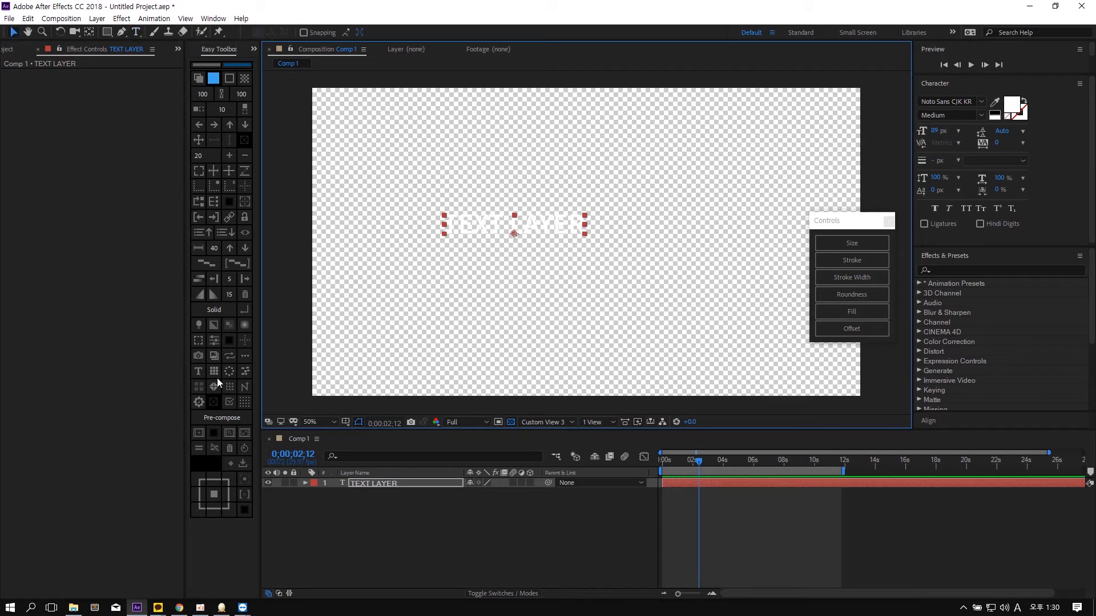
- Turn off the transparency grid and centre the text layer in the composition, keeping it selected
left_click(511, 422)
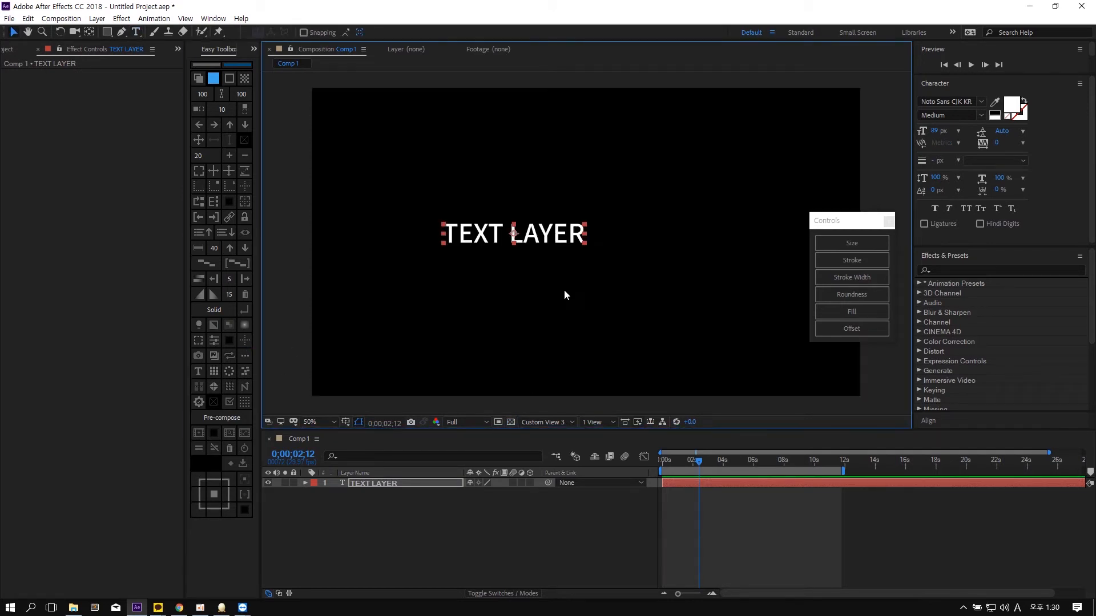
left_click_drag(551, 241, 619, 251)
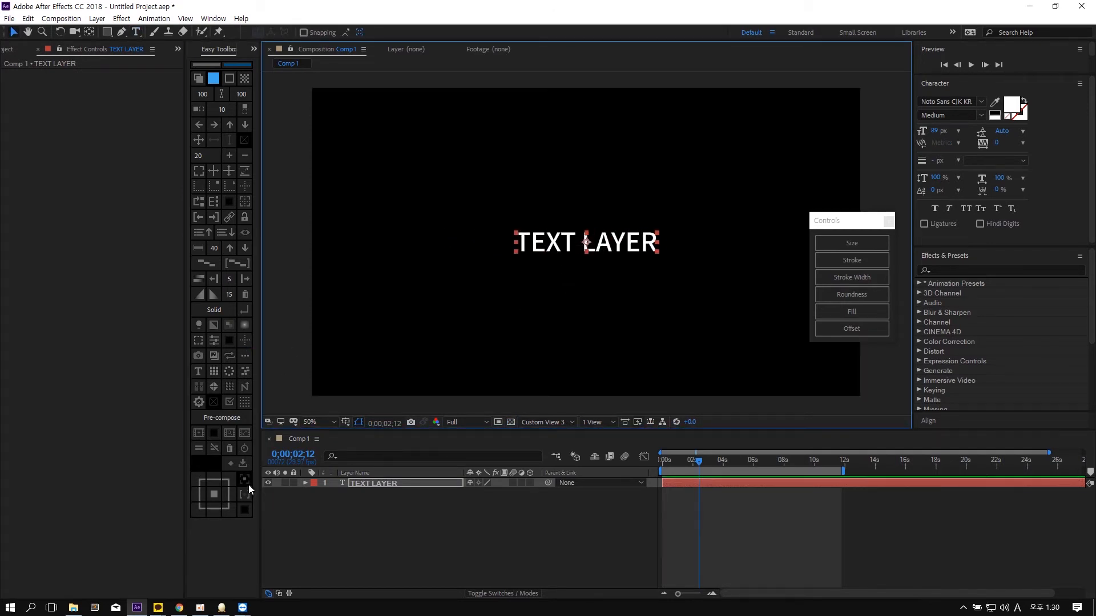
key("F2")
left_click(619, 251)
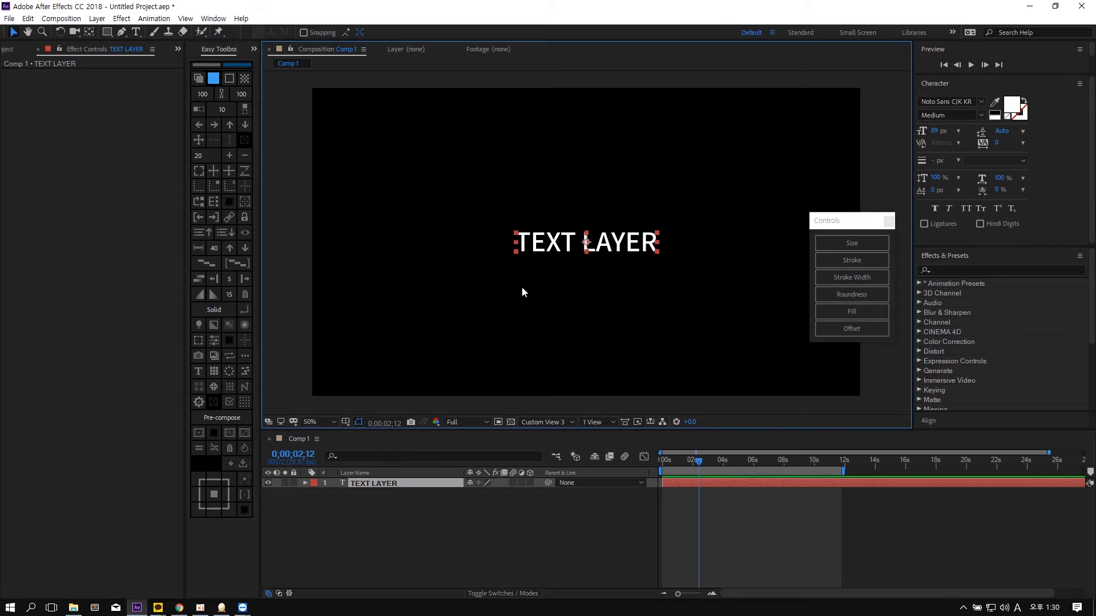
- Generate a stroke-only box with an Offset control around the text layer and move the Controls window clear of it
left_click(229, 341)
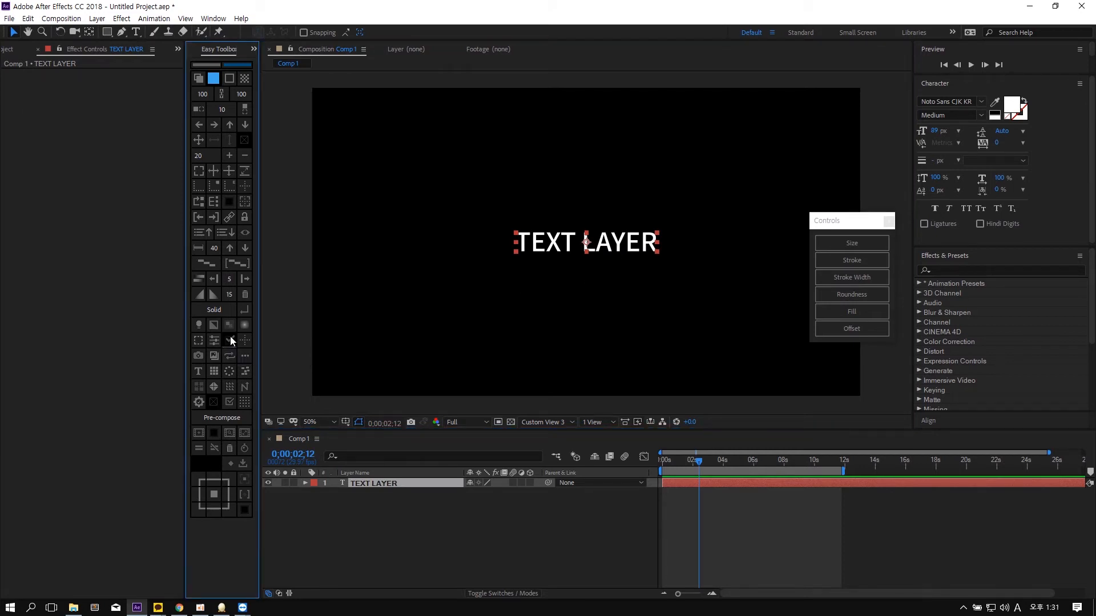
left_click(197, 340)
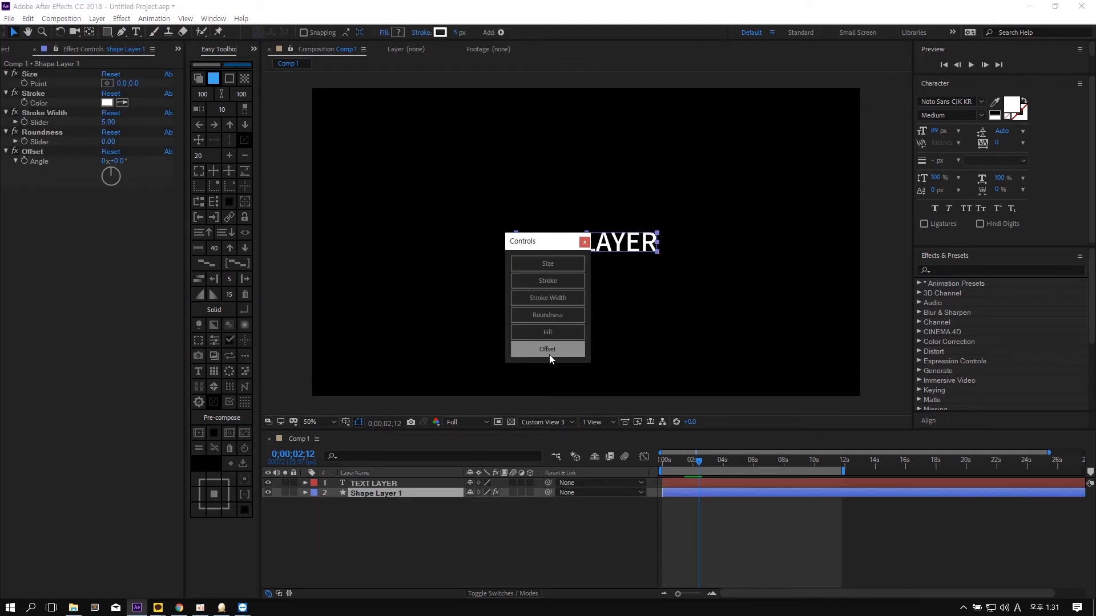
left_click_drag(527, 242, 954, 255)
- Preview the outline box animation with the composition at 100% and the playhead at 0;00;00;08
scroll(748, 300, "up", 2)
mouse_move(698, 460)
left_mouse_down()
mouse_move(650, 472)
mouse_move(690, 471)
mouse_move(665, 471)
left_mouse_up()
key("comma")
key("space")
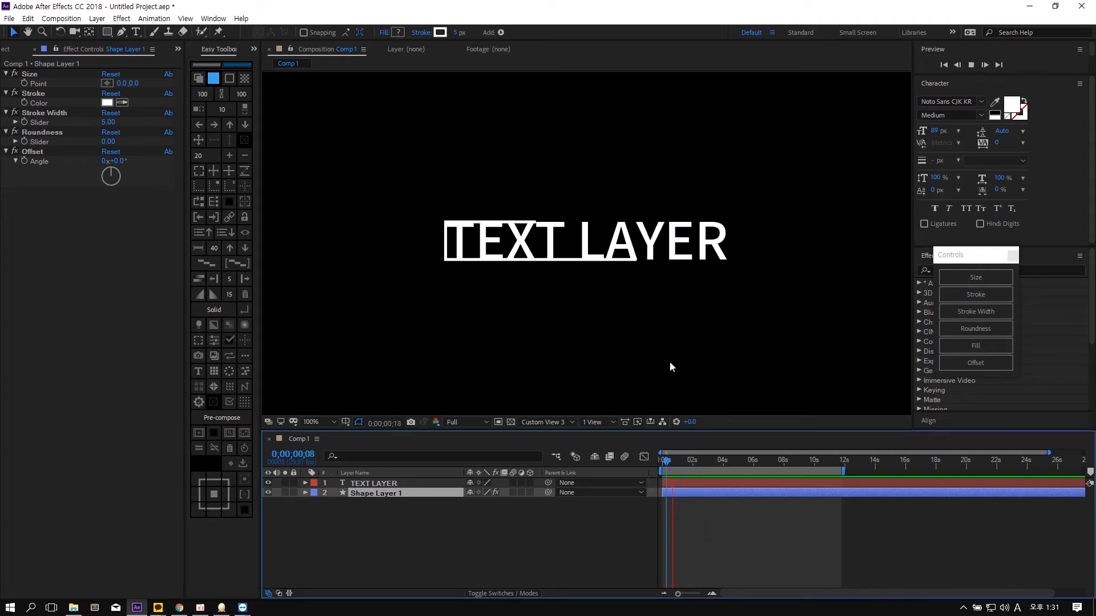
key("space")
- Set the outline box's Offset to 37° and its Size to 38, 44, and play back the result
left_click_drag(114, 161, 141, 160)
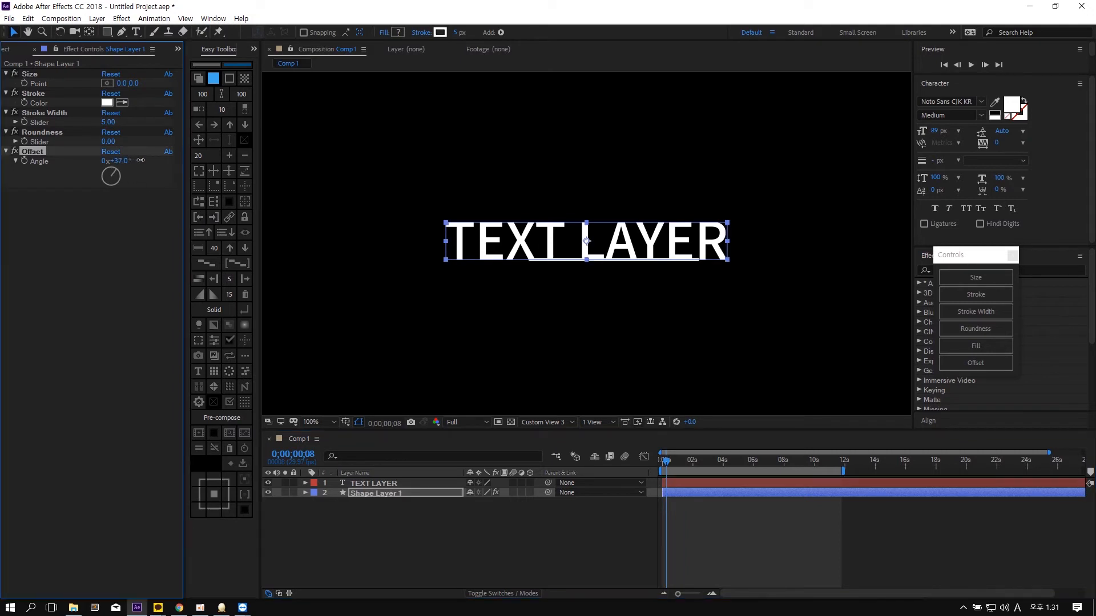
mouse_move(134, 84)
left_mouse_down()
mouse_move(159, 84)
mouse_move(128, 84)
mouse_move(137, 85)
left_mouse_up()
key("space")
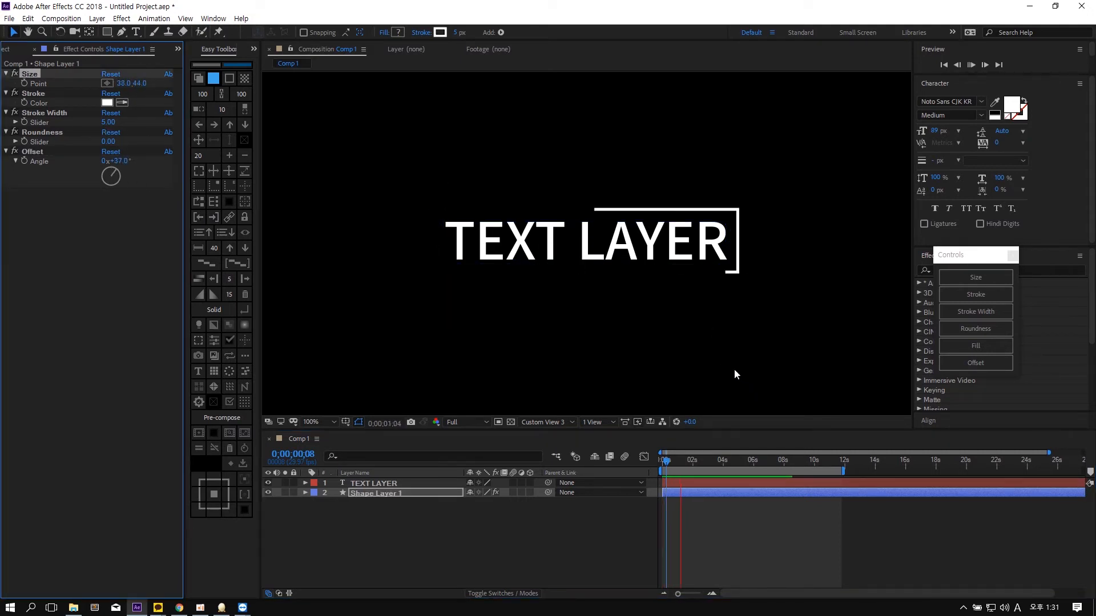
key("space")
key("space")
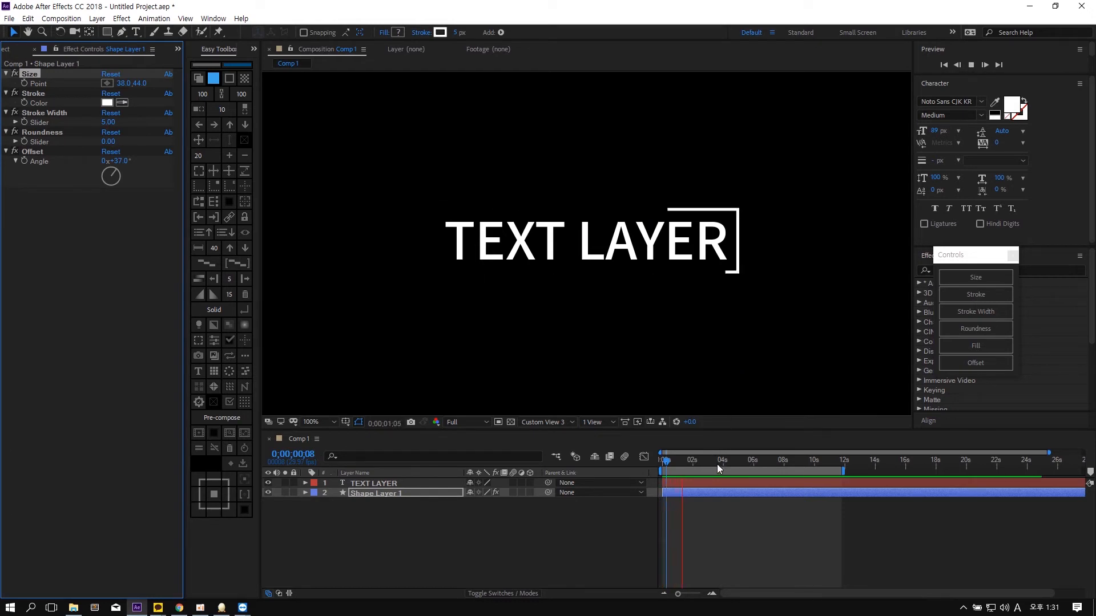
key("space")
- Go to 0;00;00;28 and replace the text layer's wording with "dasdasdasdas"
mouse_move(675, 465)
left_mouse_down()
mouse_move(720, 469)
mouse_move(649, 481)
mouse_move(676, 470)
left_mouse_up()
left_click(591, 290)
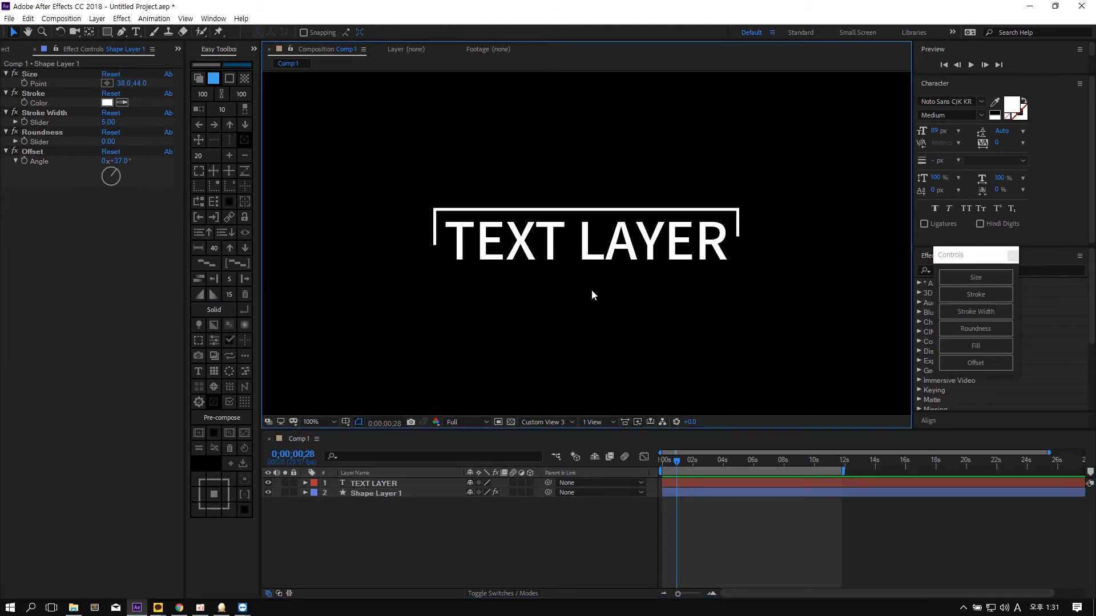
left_click(229, 339)
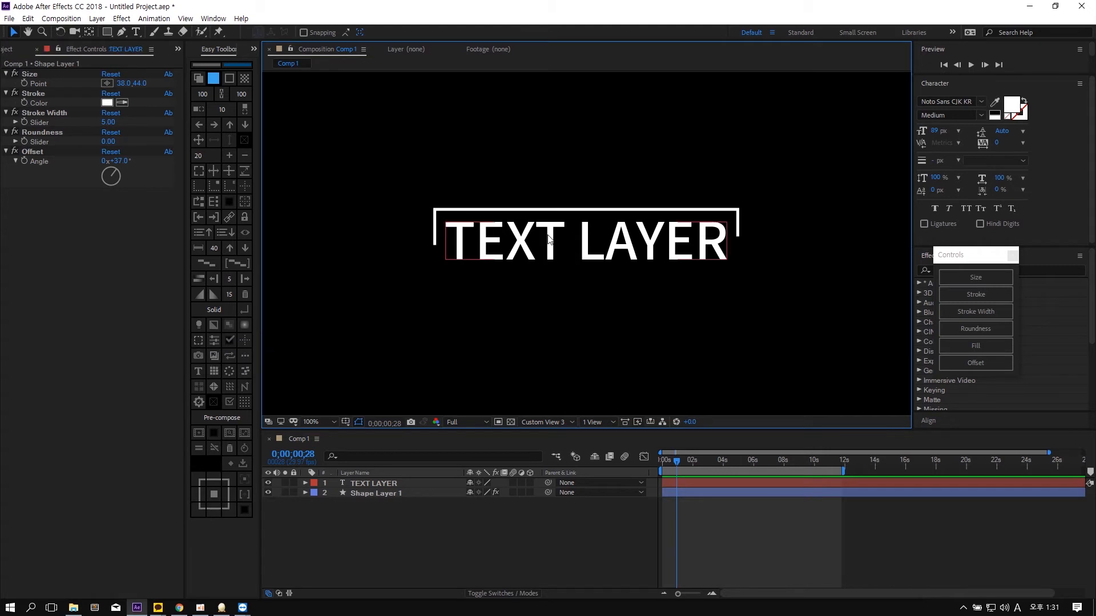
left_click(457, 232)
double_click(706, 255)
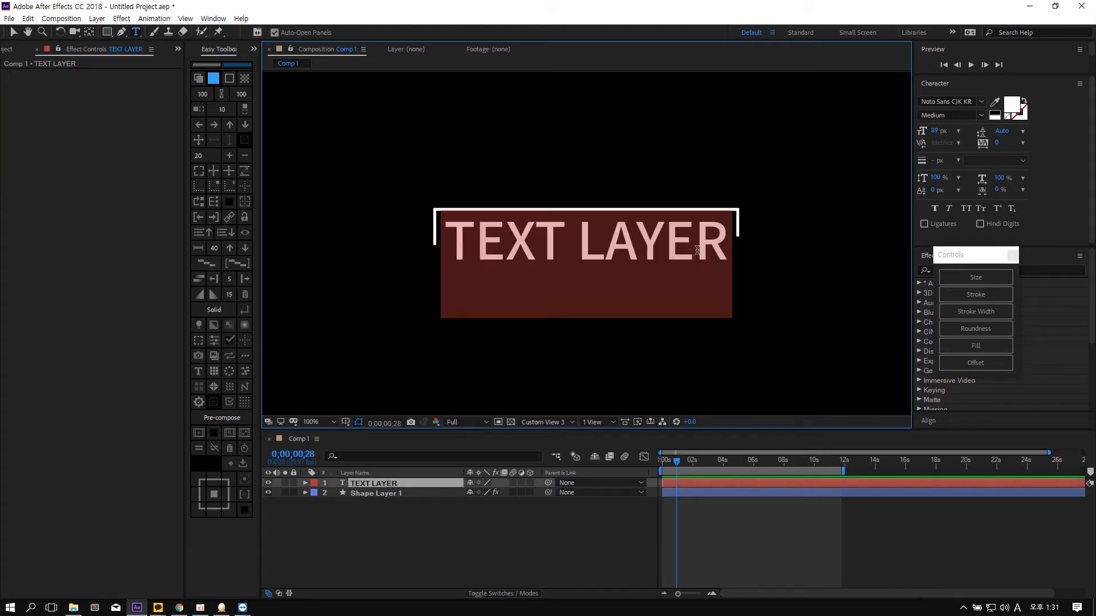
type("dasdasdasdas")
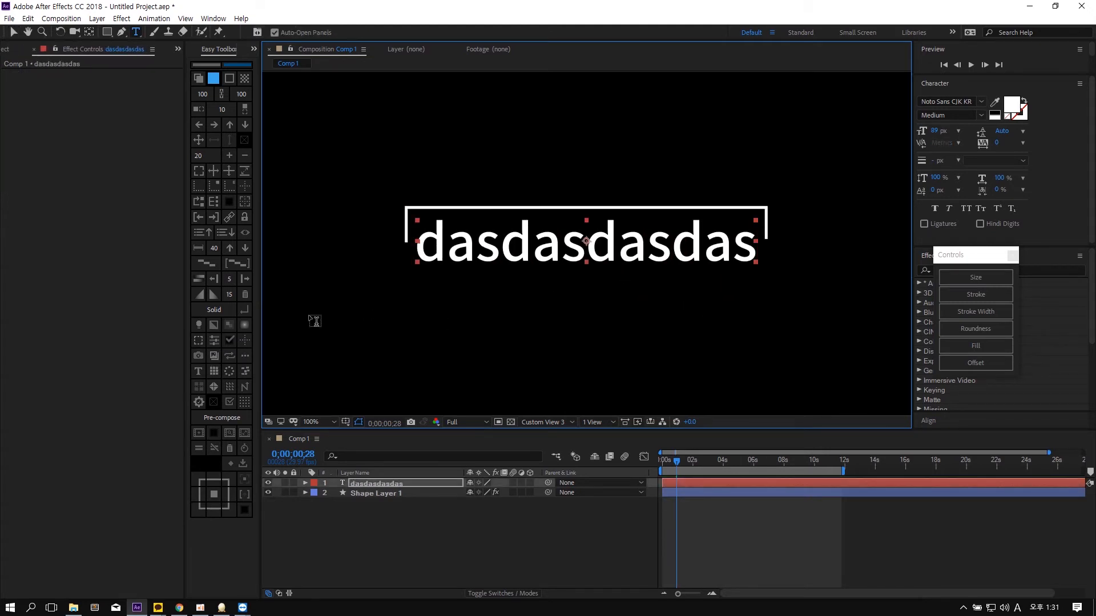
left_click(198, 342)
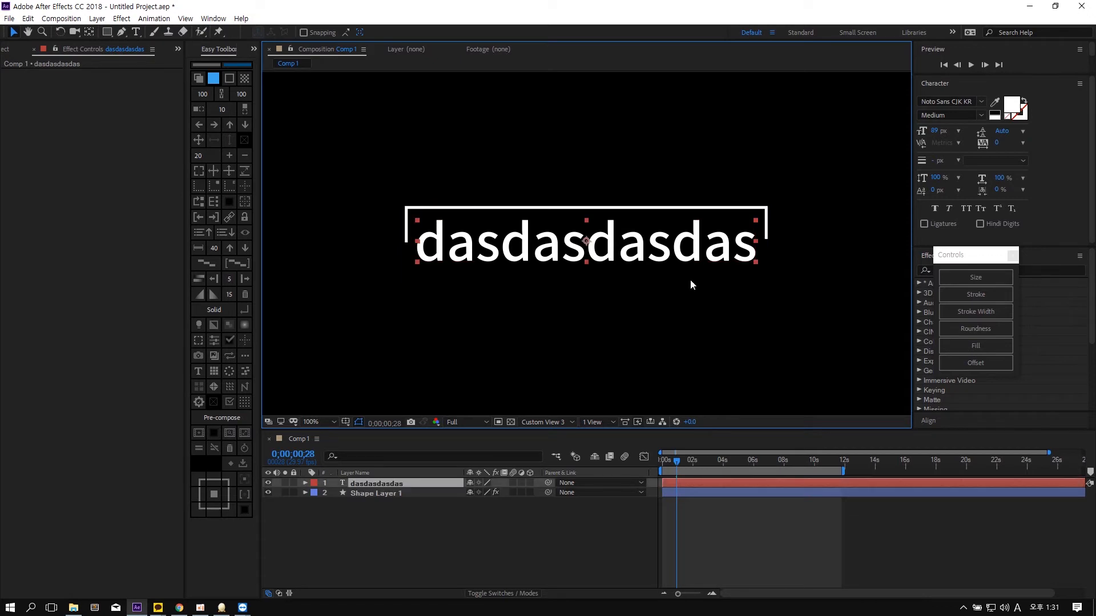
- Scrub from the start to 0;00;01;27 to check the outline animation around the replaced text
left_click(664, 467)
left_click_drag(663, 467, 691, 466)
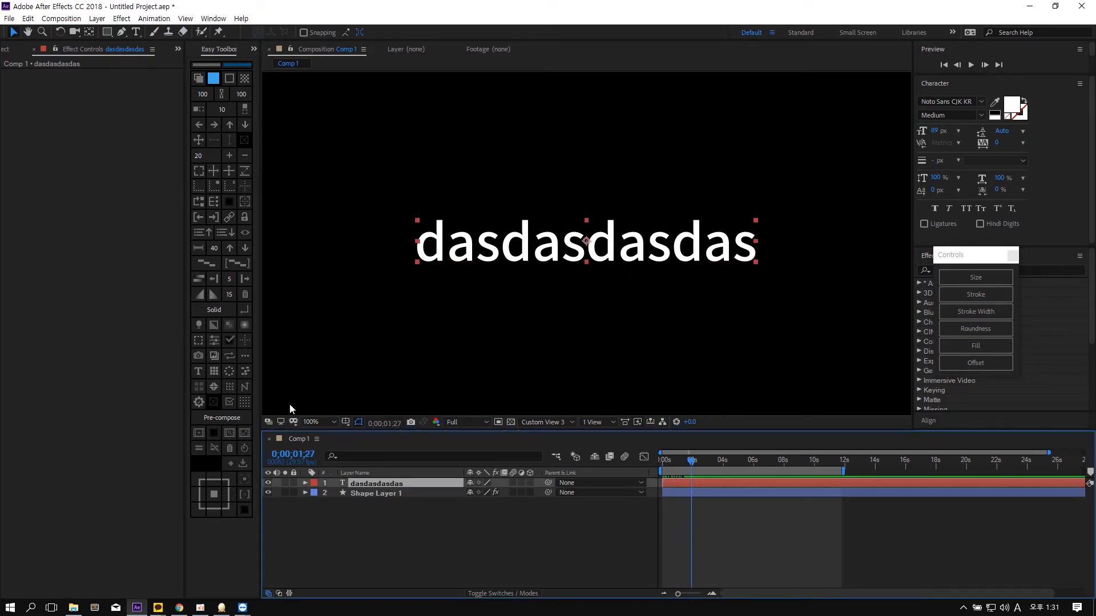
left_click(227, 340)
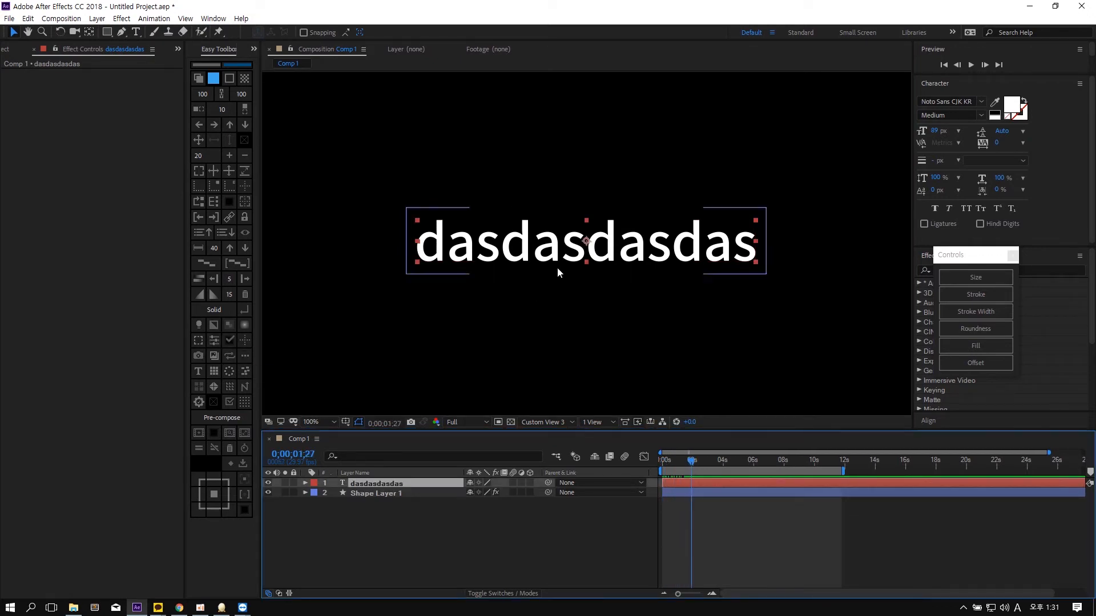
left_click(389, 494)
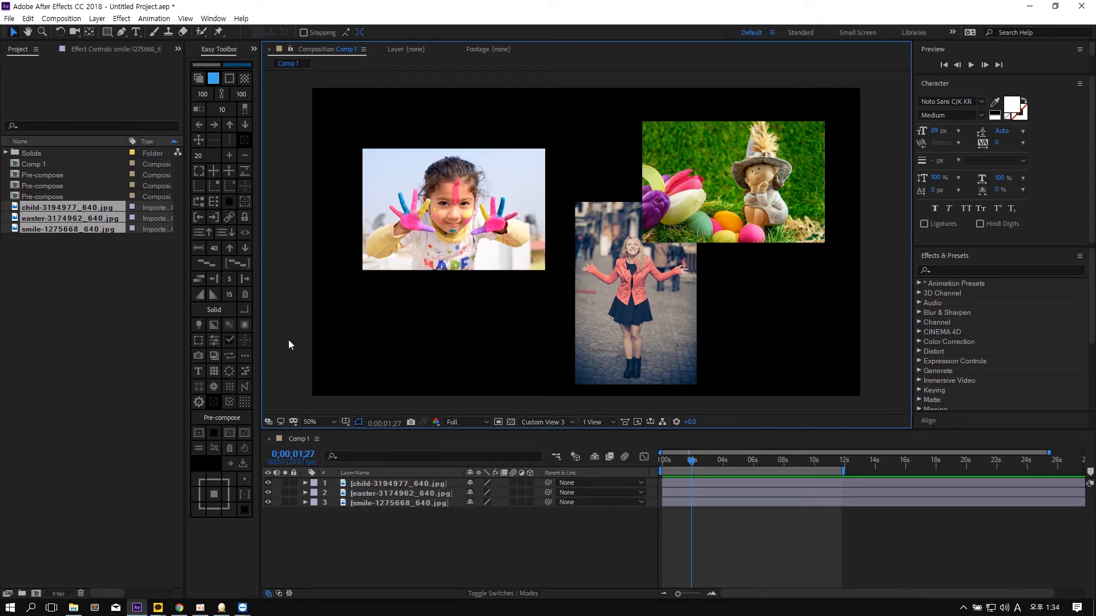
- Save a screenshot of the current composition frame as a PNG named Image
left_click(199, 355)
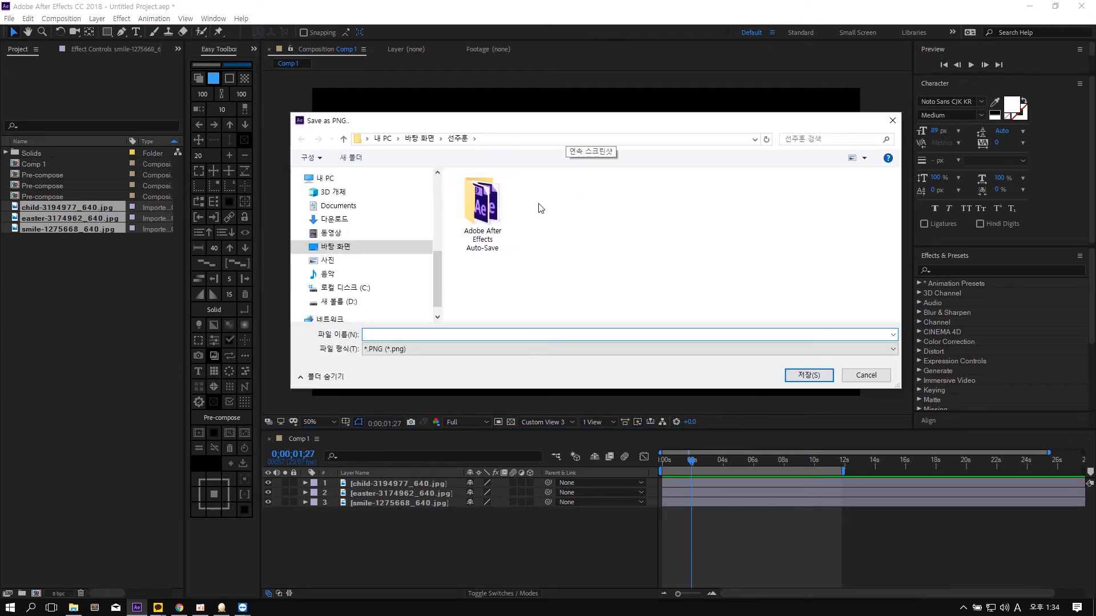
type("Image")
key("Return")
- Switch to File Explorer, view the saved Image file in the photo viewer, close it and return to After Effects
left_click(73, 607)
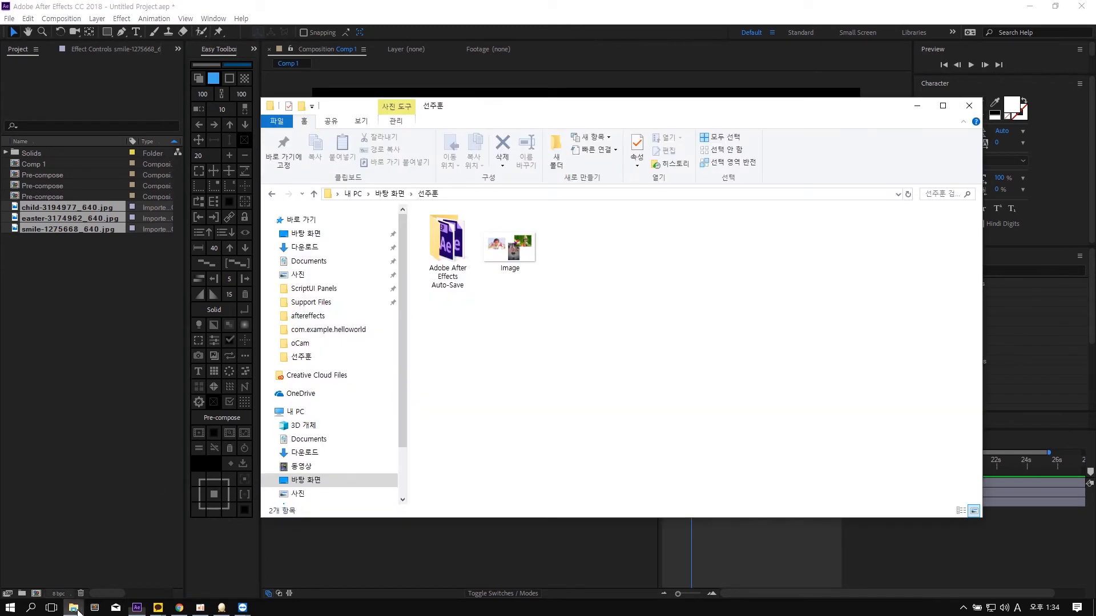
left_click(529, 256)
double_click(529, 255)
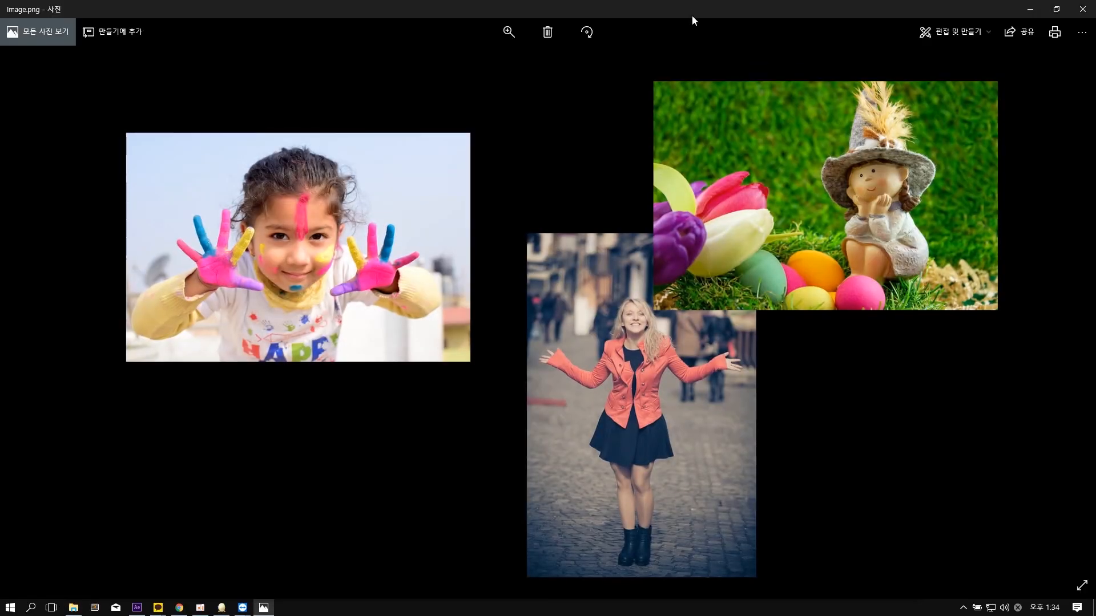
double_click(670, 8)
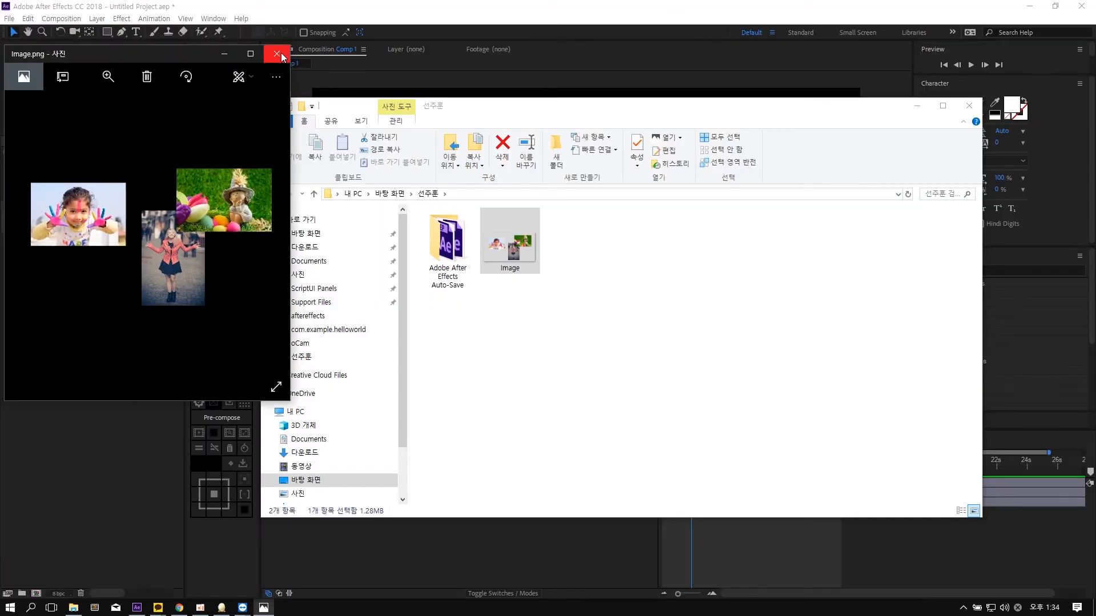
left_click(280, 49)
left_click(513, 66)
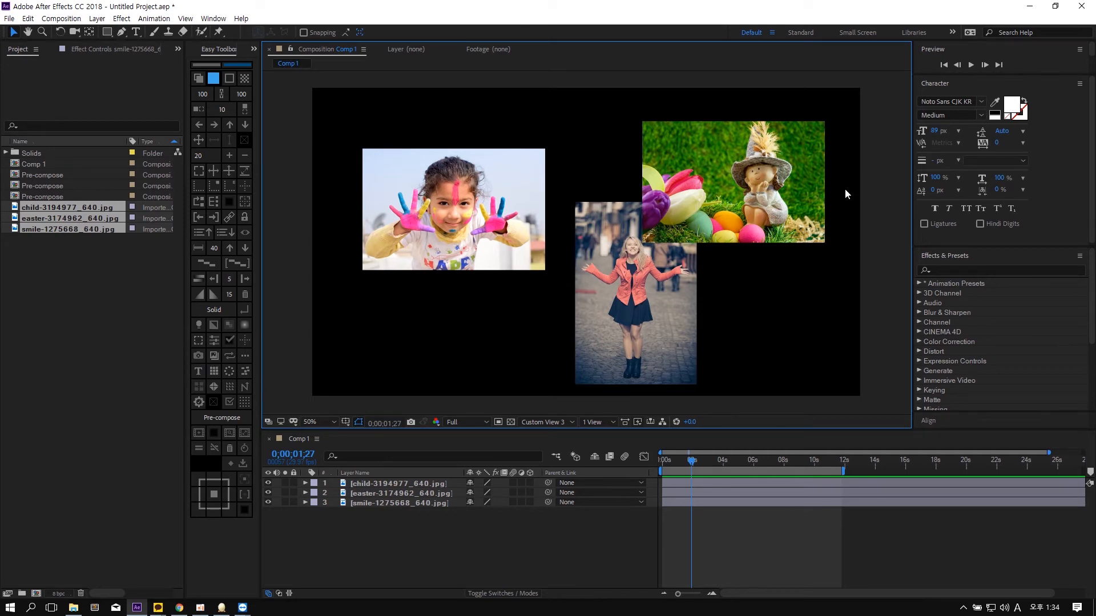
- Move the smile image slightly to the left in the composition and deselect all layers
left_click_drag(687, 308, 660, 306)
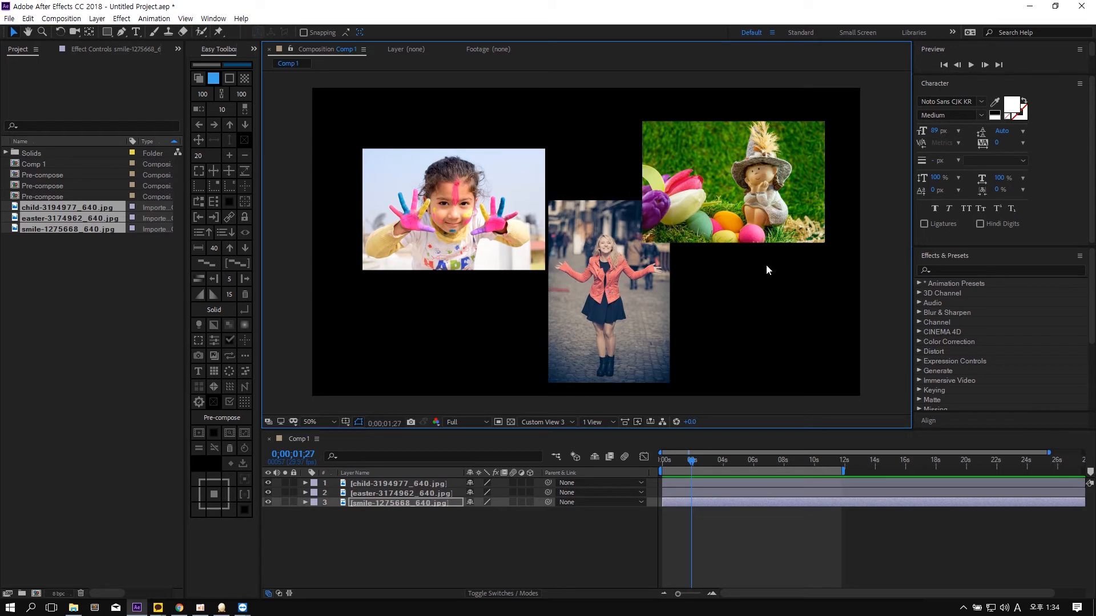
left_click_drag(766, 265, 485, 200)
left_click(425, 316)
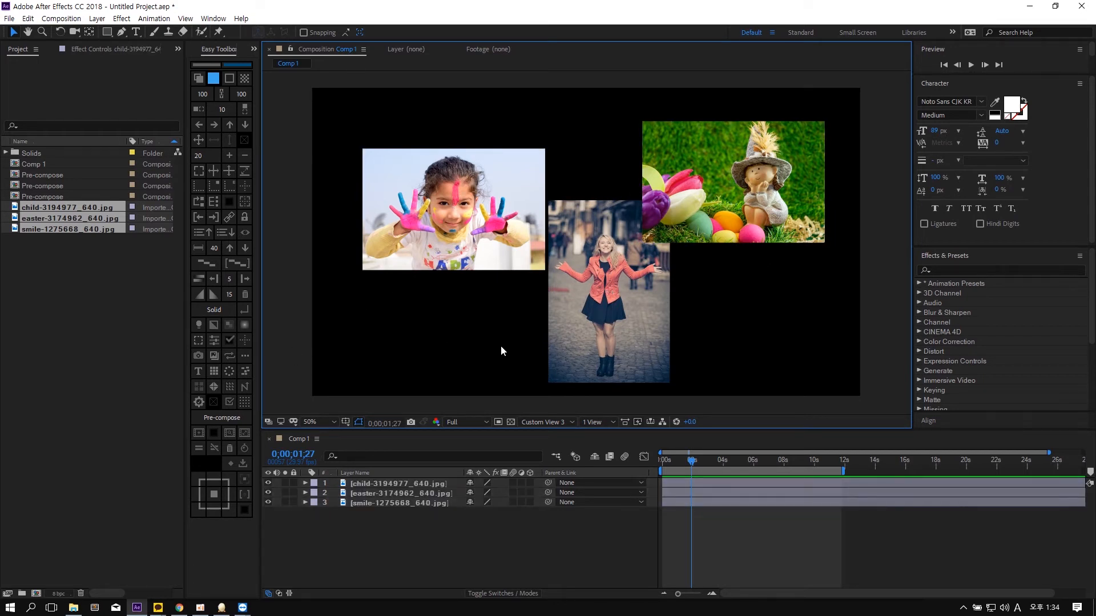
- Return to 0;00;00;00 and delete all three image layers from the composition
left_click_drag(683, 464, 662, 462)
left_click_drag(787, 357, 276, 160)
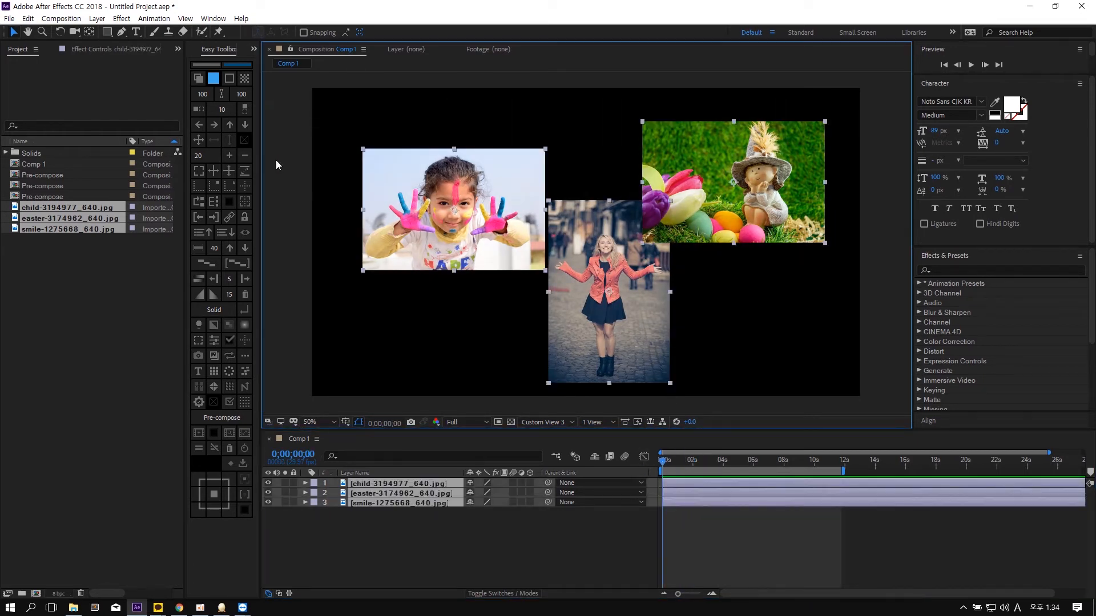
key("Delete")
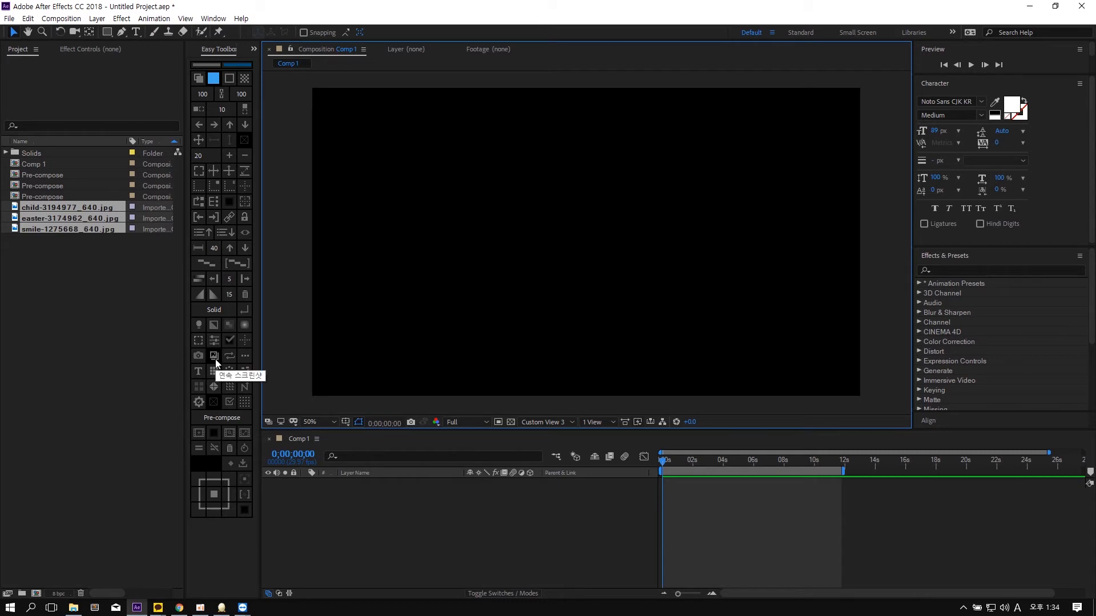
- Add the smile image to the composition and set a Position keyframe at 0;00;00;00
left_click(105, 319)
left_click(73, 230)
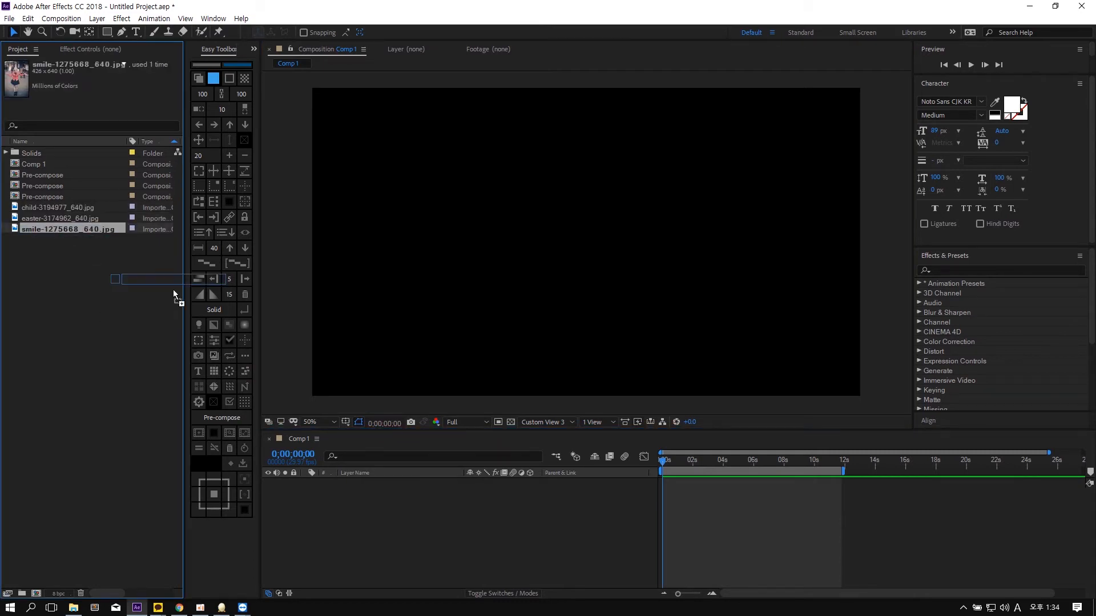
key("ctrl+slash")
key("p")
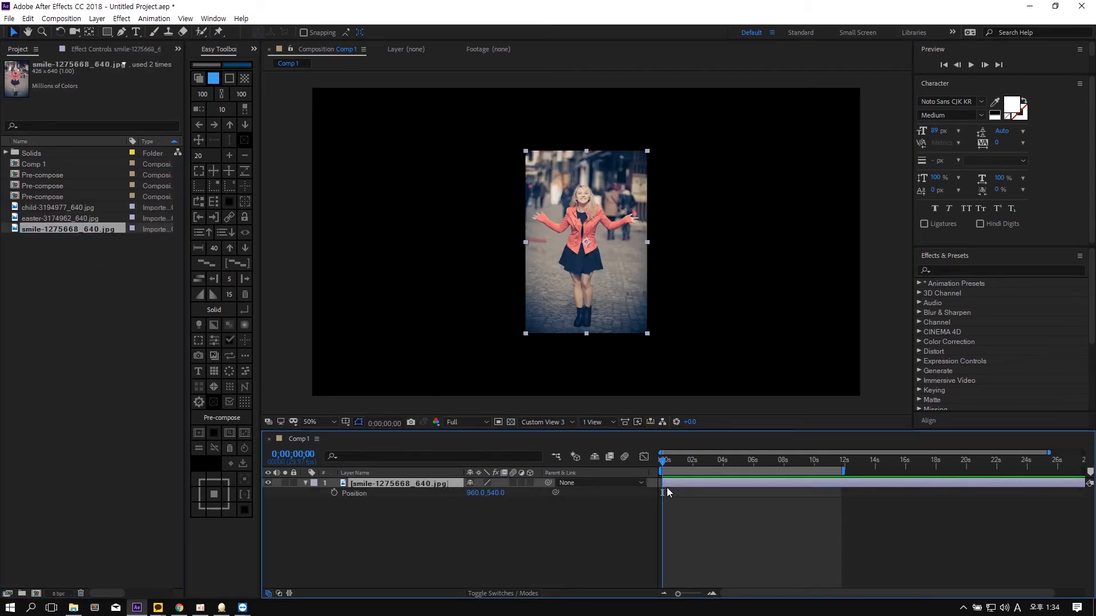
left_click(334, 492)
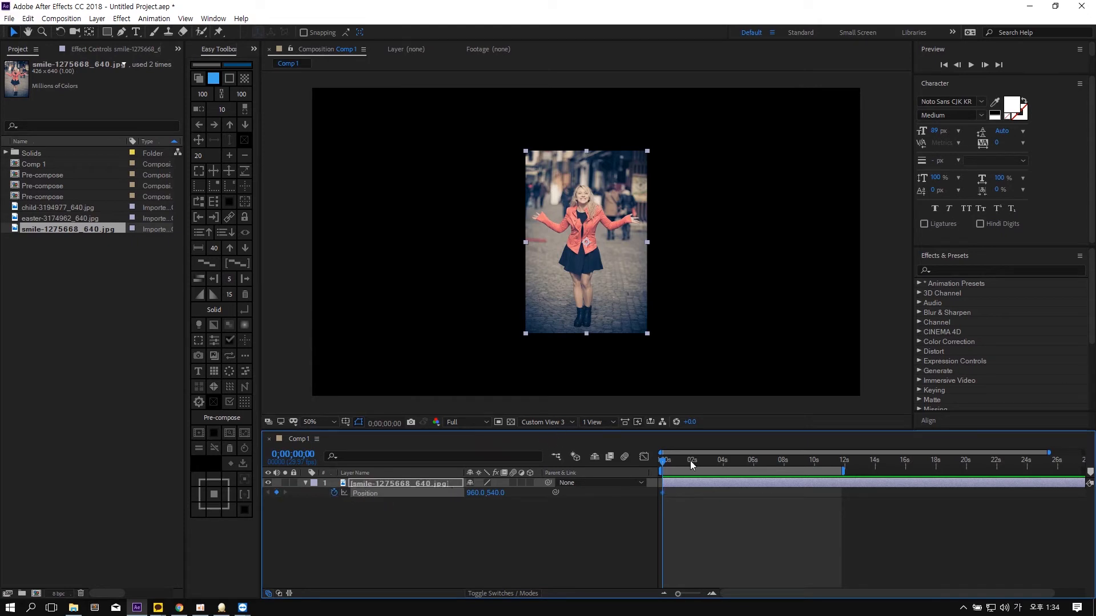
- Animate the smile image sideways, with Position 504, 540 at 0;00;00;00 and 1510, 540 at 0;00;02;00
left_click(692, 461)
left_click_drag(562, 320, 706, 363)
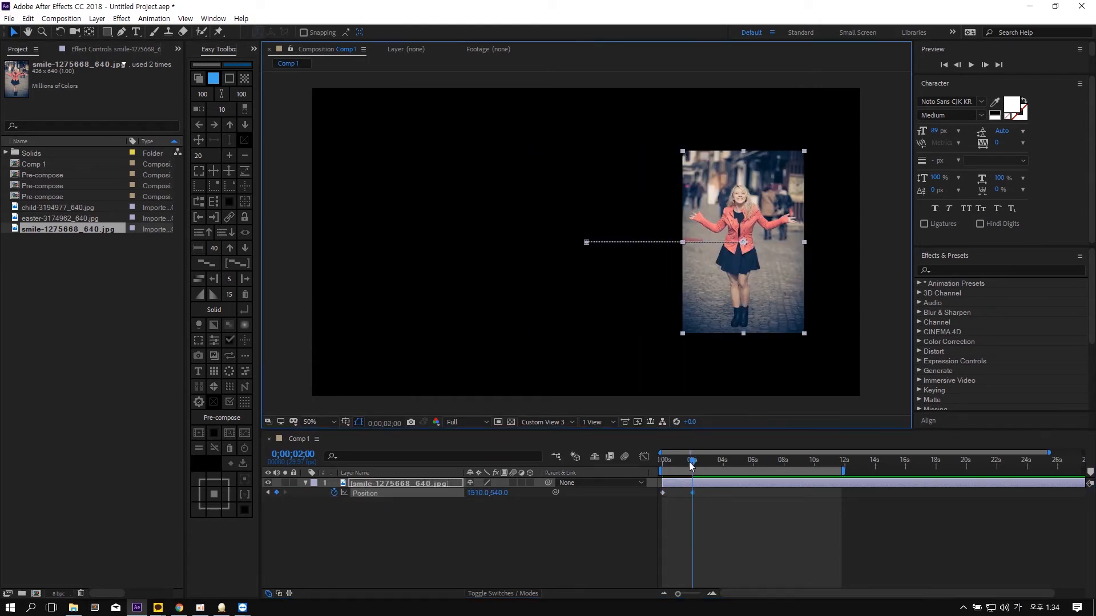
key("Home")
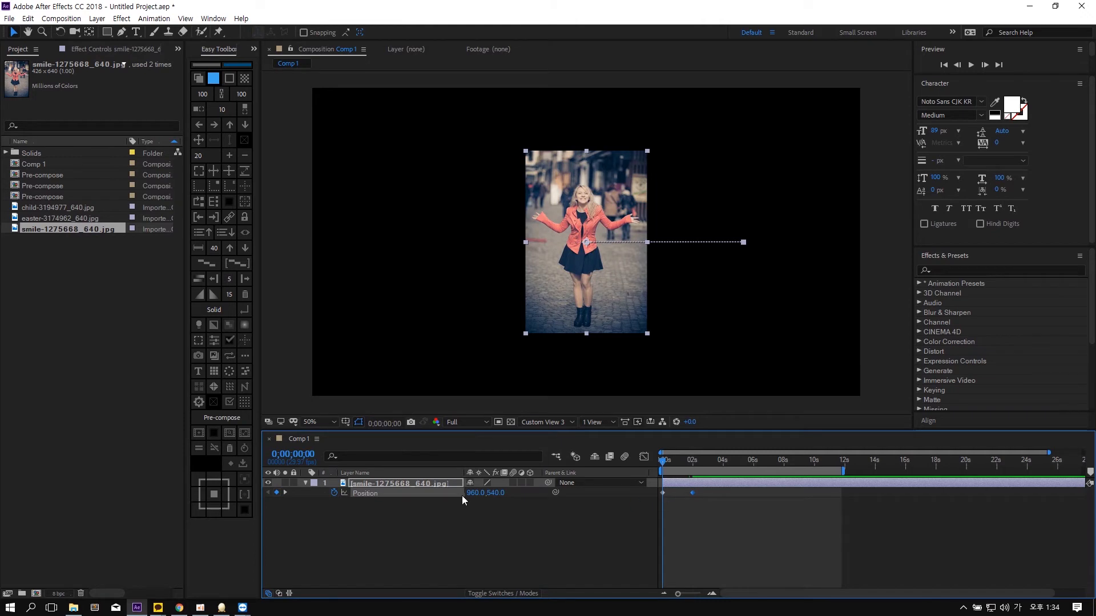
left_click_drag(471, 493, 341, 493)
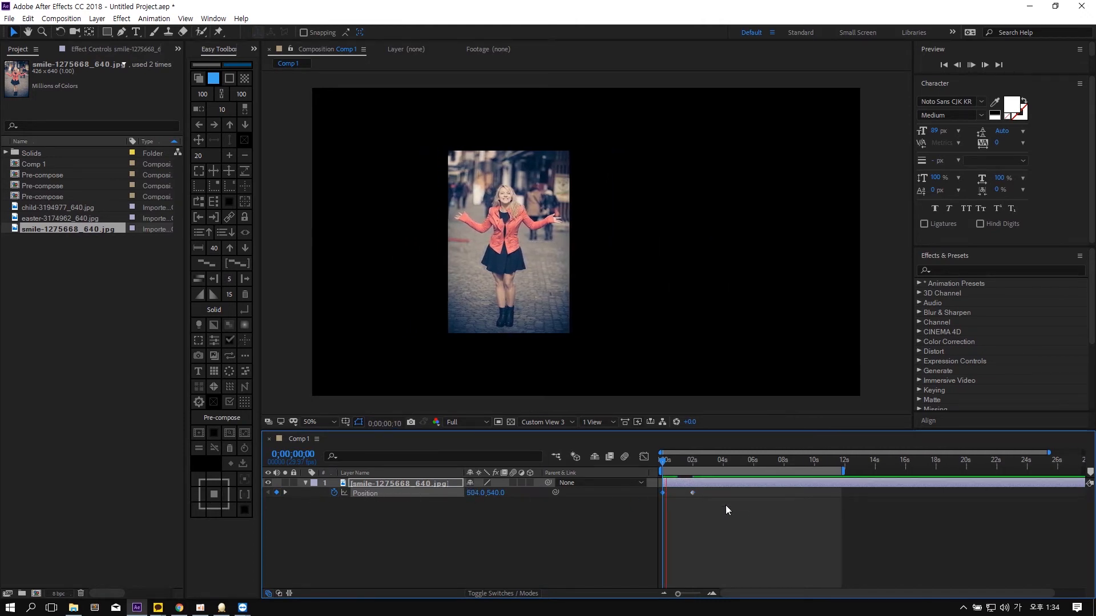
- Apply the Motion EX easing preset 70 to both Position keyframes, preview the movement and deselect the layer
left_click_drag(729, 511, 657, 489)
key("space")
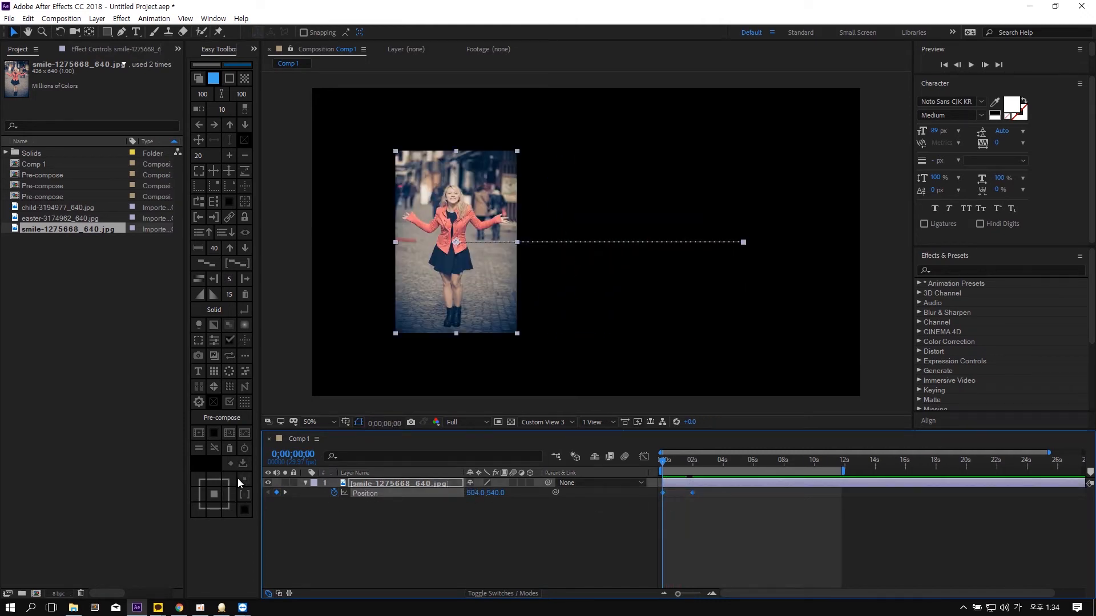
left_click(255, 48)
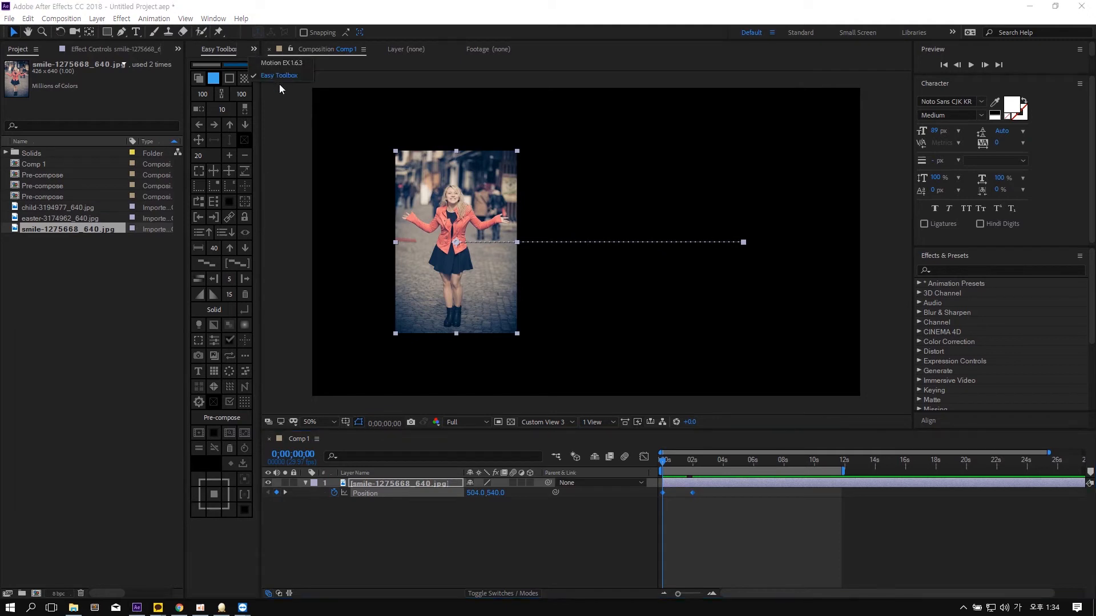
left_click(274, 83)
left_click(235, 490)
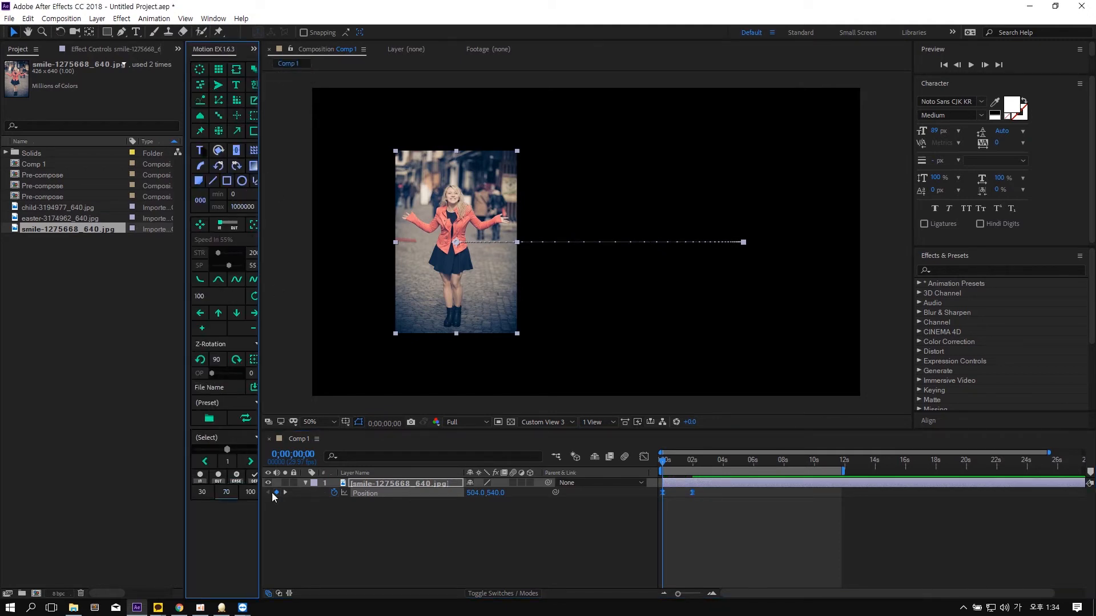
key("space")
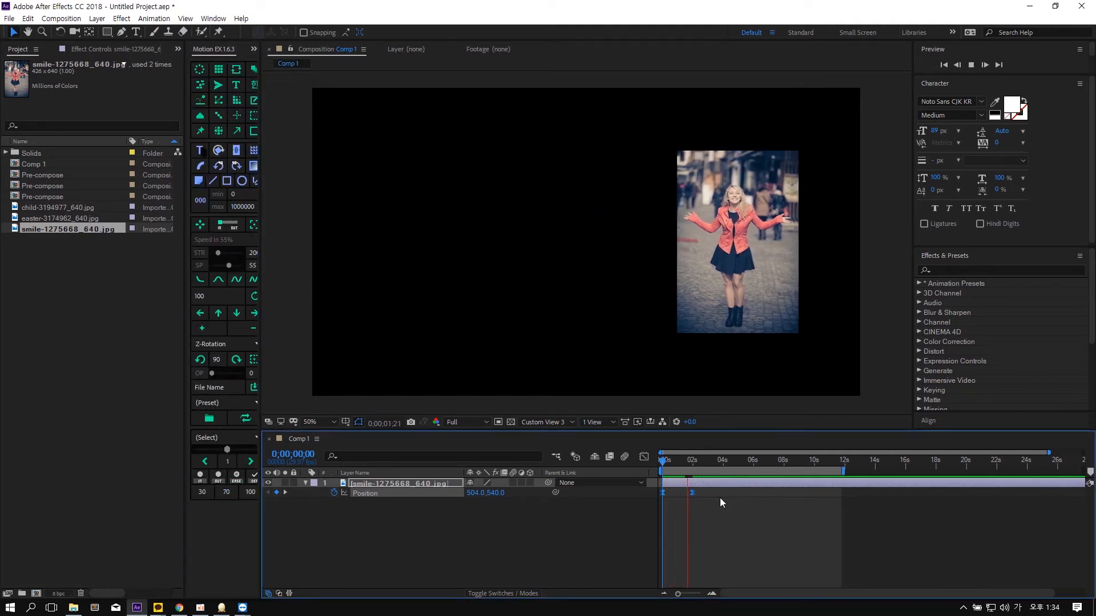
left_click(718, 495)
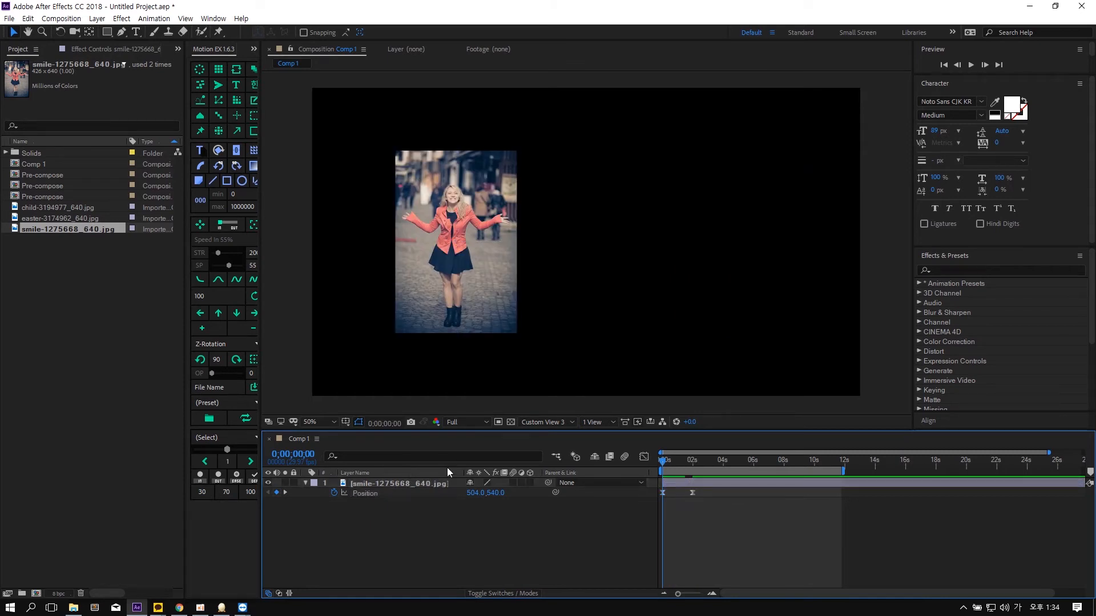
- Return to Easy Toolbox and open its sequential screenshot dialog, placing it clear of the image at the start of the animation
left_click(254, 49)
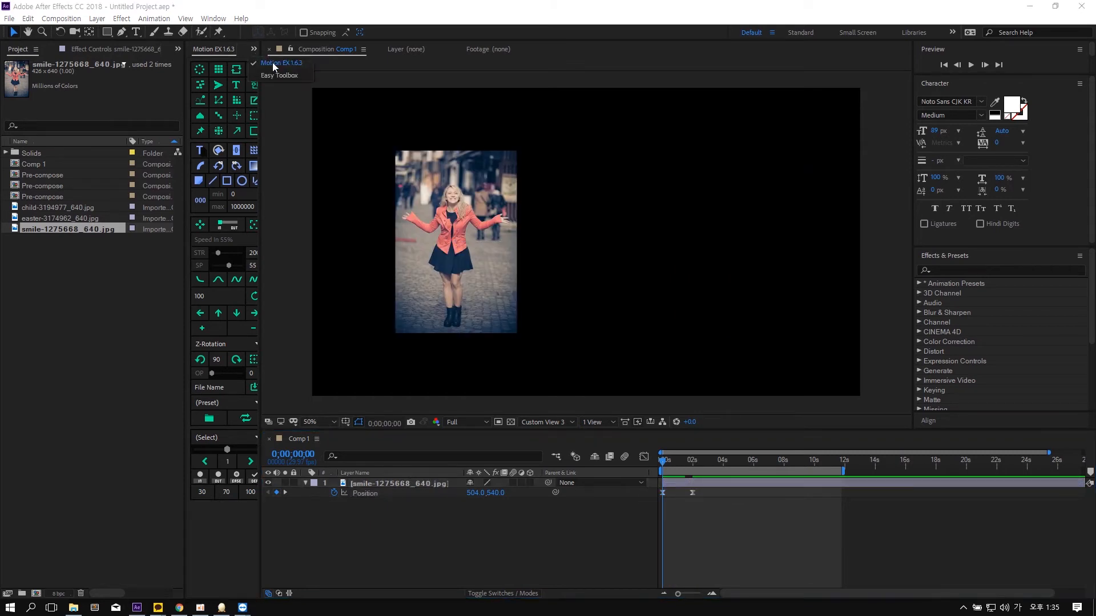
left_click(274, 73)
left_click(215, 357)
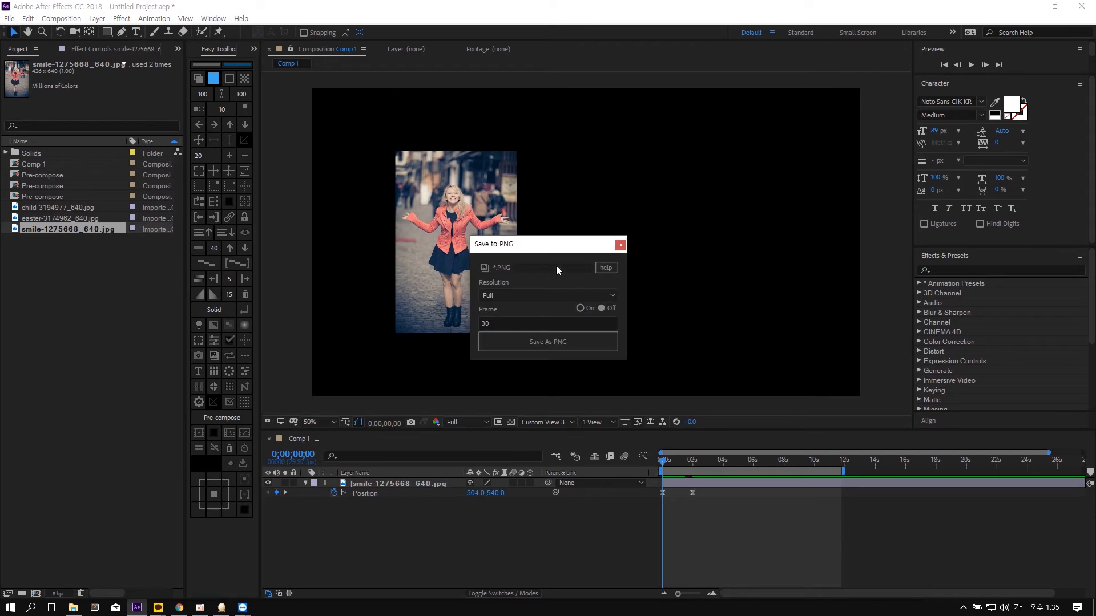
left_click_drag(538, 251, 650, 257)
left_click(770, 323)
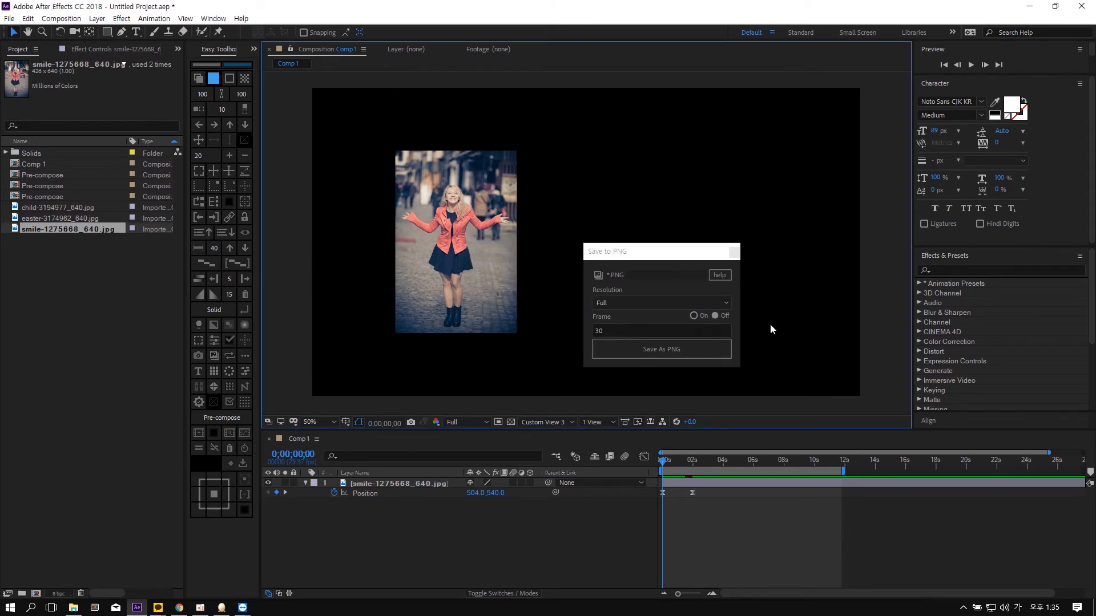
left_click(734, 252)
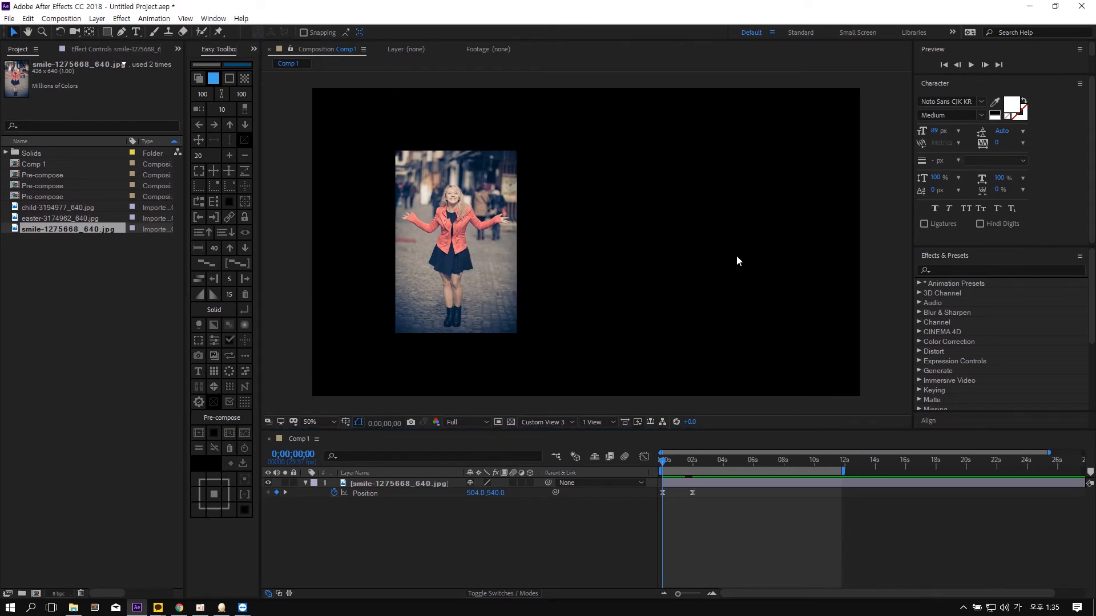
left_click(214, 355)
left_click_drag(543, 242, 705, 242)
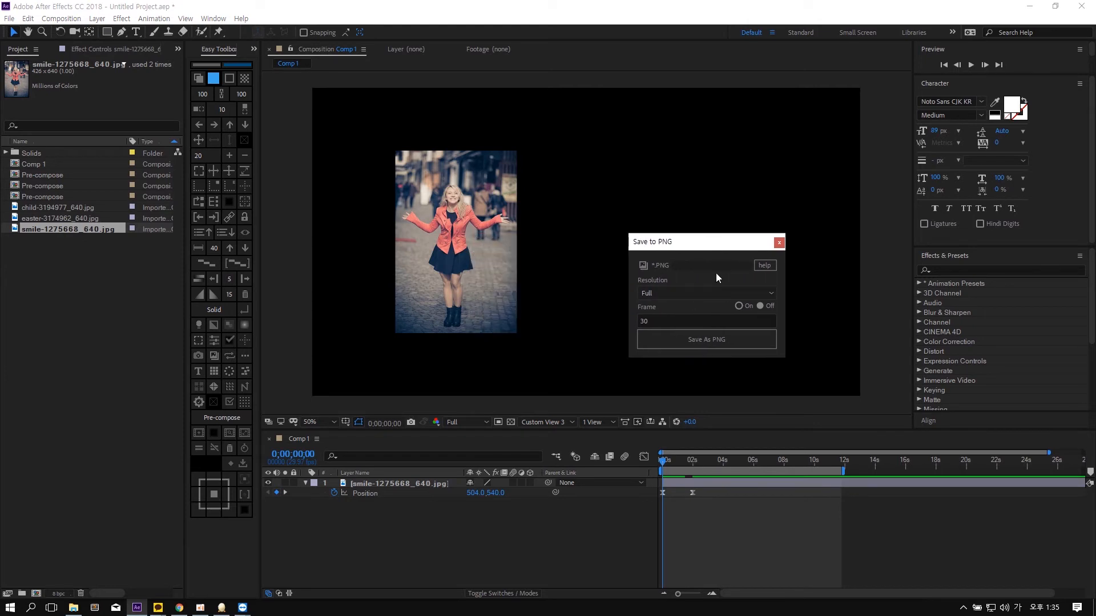
- Try the Frame On option by shifting the Work Area layer to start at about 0;00;03;20, and set Frame back to Off
left_click(738, 306)
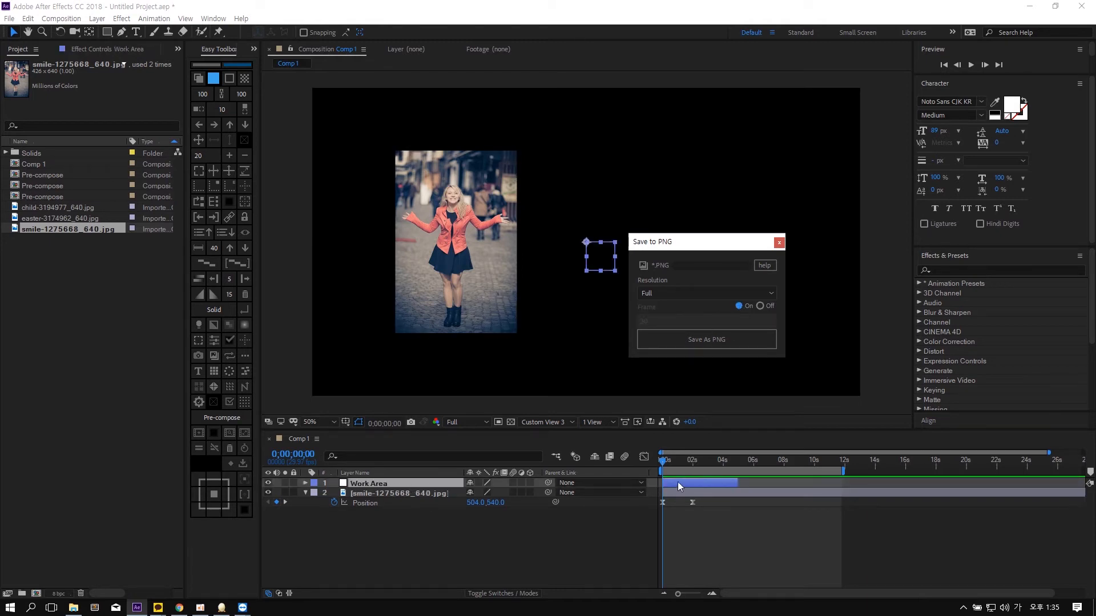
left_click_drag(707, 482, 720, 459)
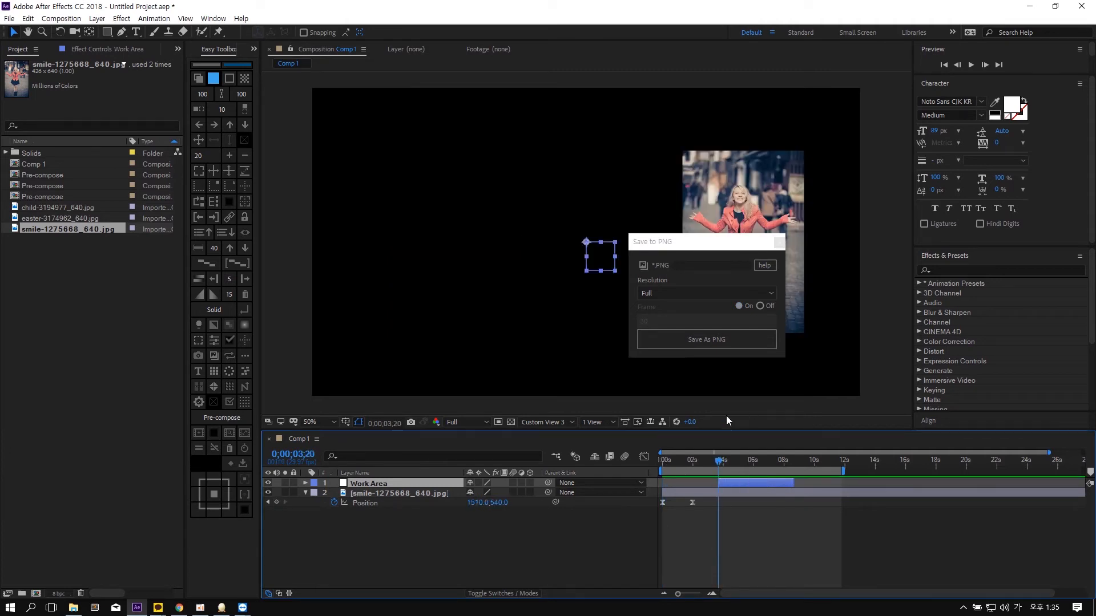
left_click(763, 304)
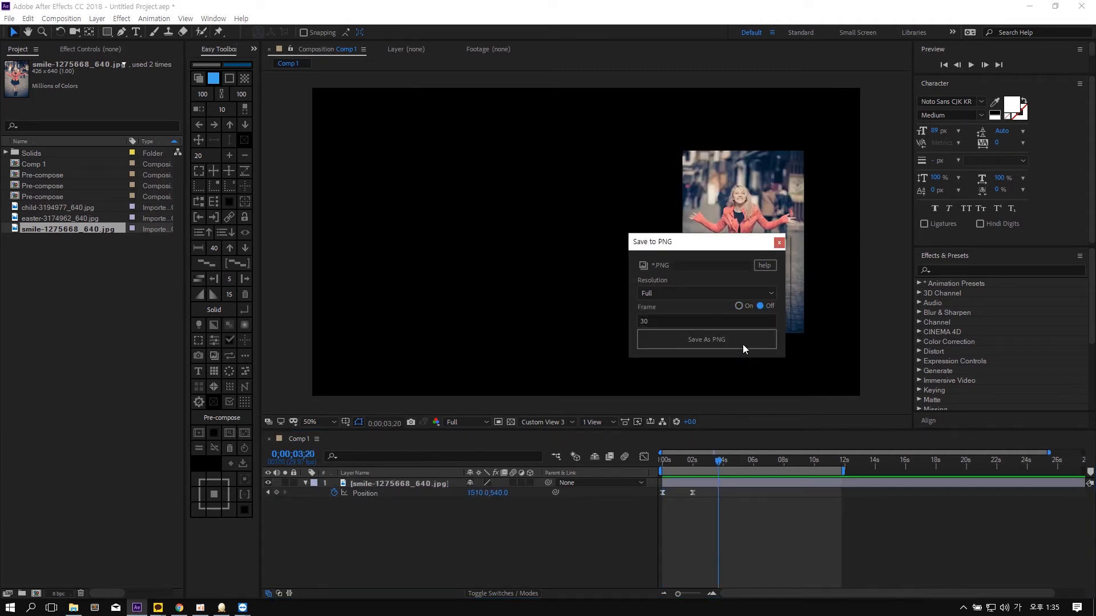
- Select the smile layer, scrub to 0;00;01;00 and start a full-resolution PNG save with a Frame value of 30
left_click_drag(693, 459, 639, 459)
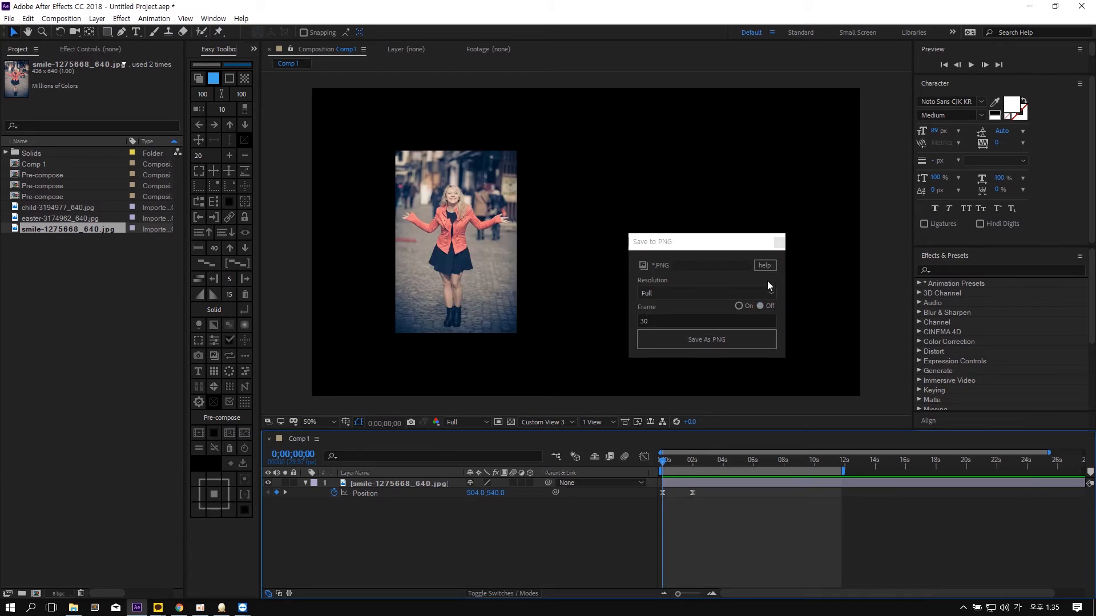
left_click(408, 484)
mouse_move(681, 461)
left_mouse_down()
mouse_move(691, 465)
mouse_move(674, 464)
left_mouse_up()
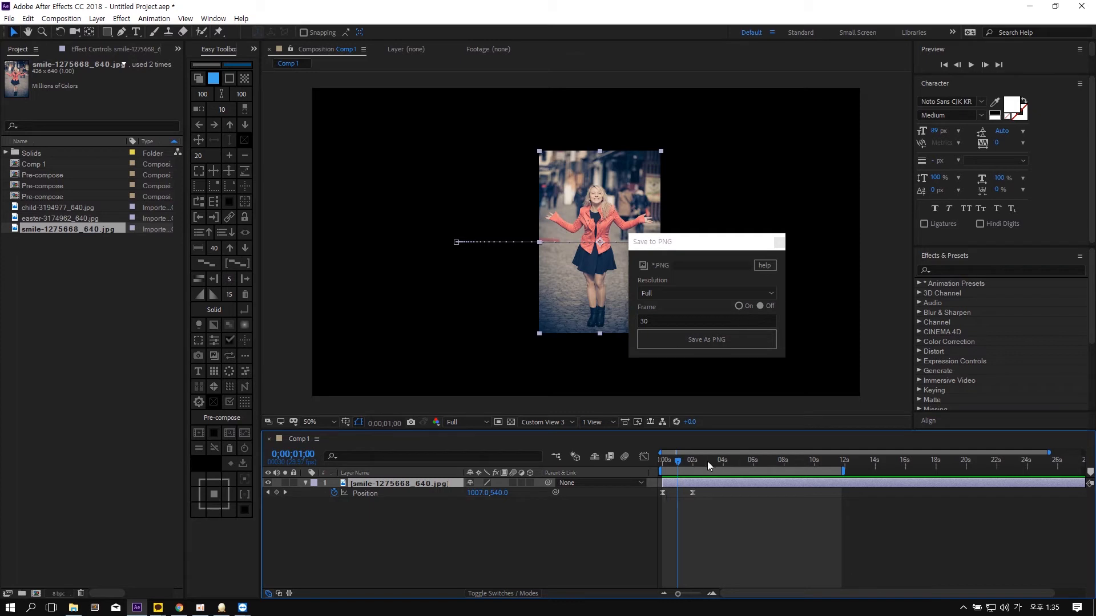
left_click(675, 343)
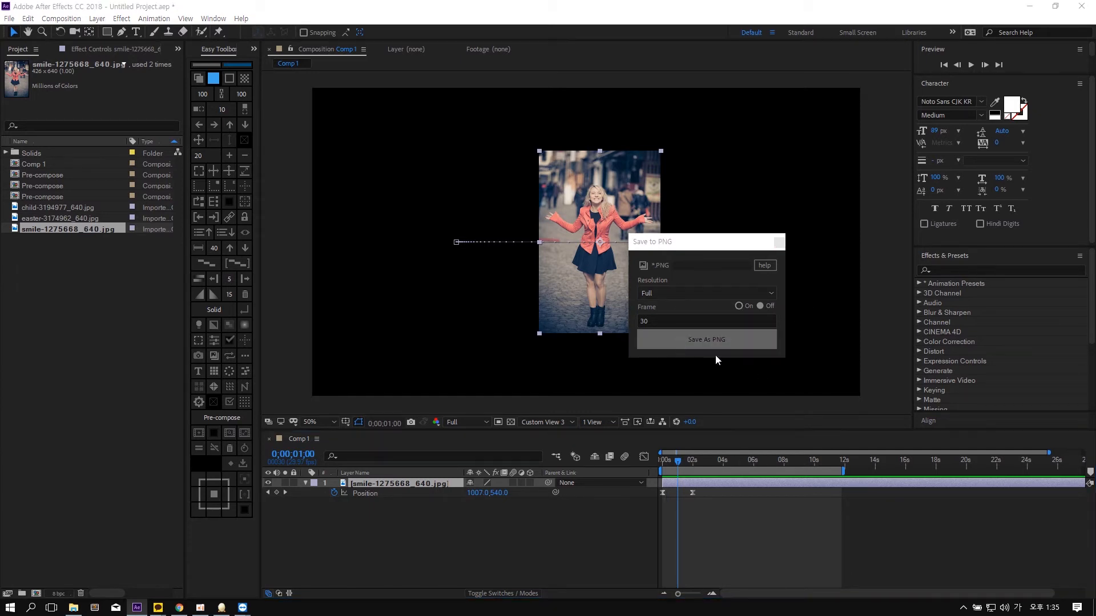
right_click(638, 229)
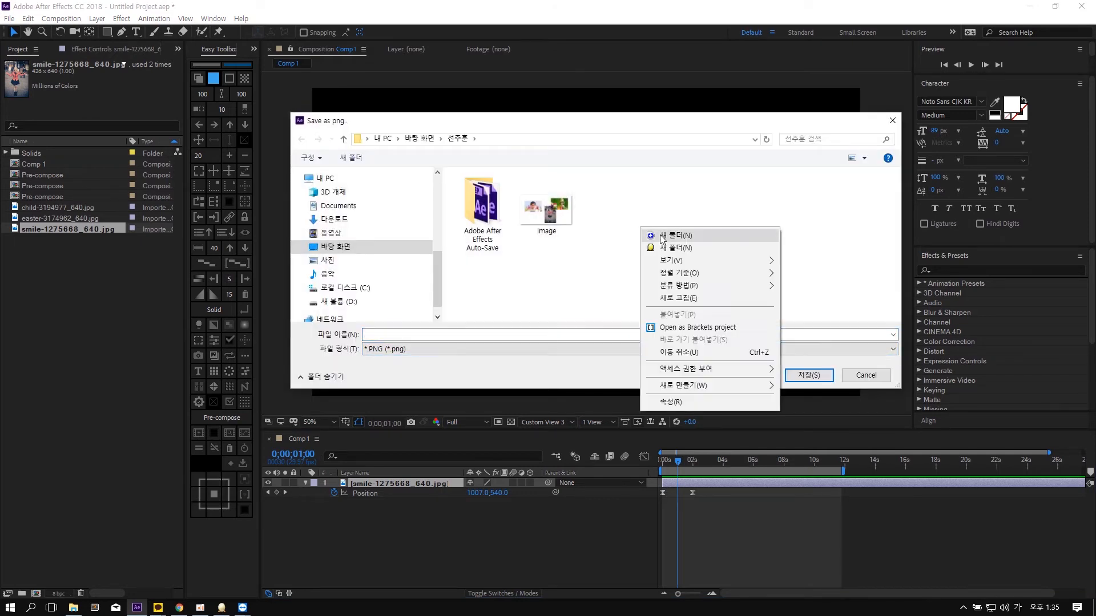
left_click(654, 235)
left_click(568, 266)
left_click(546, 229)
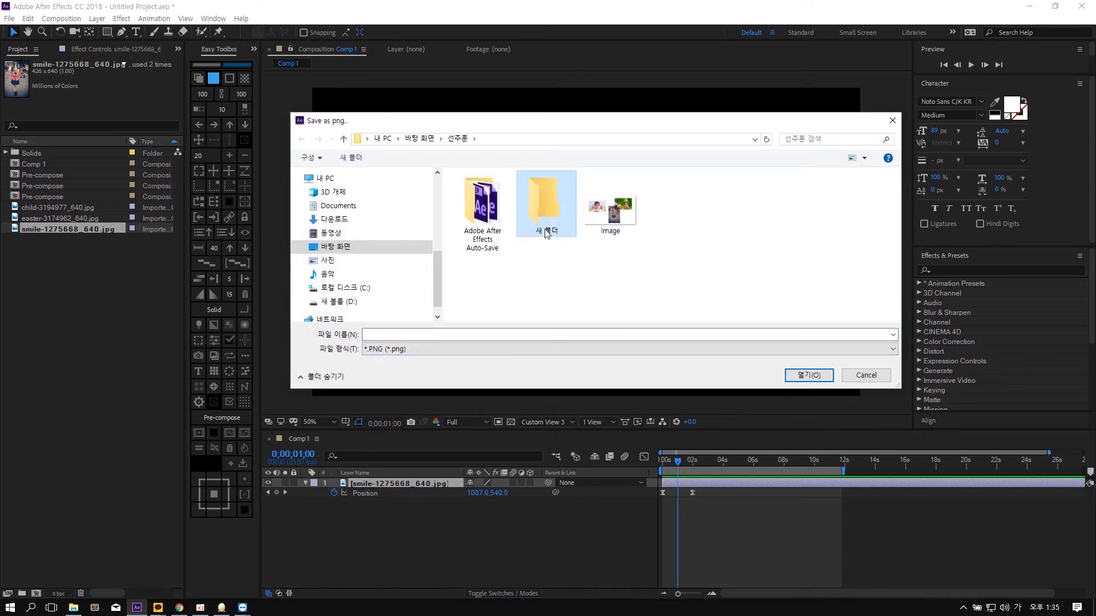
key("Delete")
- Name the PNG output Image and save it in the current folder
left_click(519, 339)
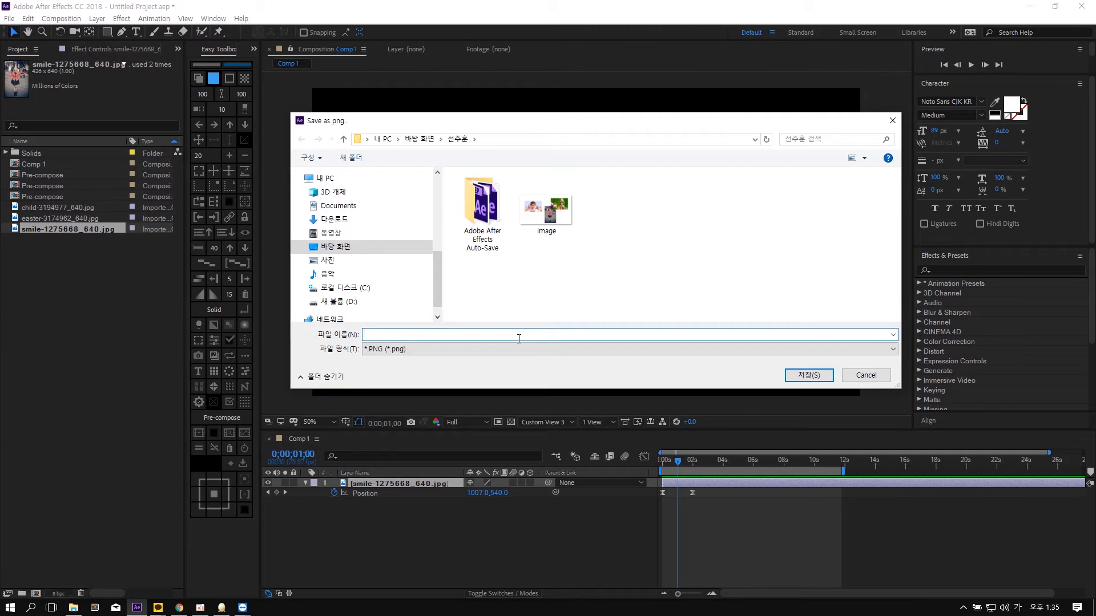
key("Hangul")
type("Image")
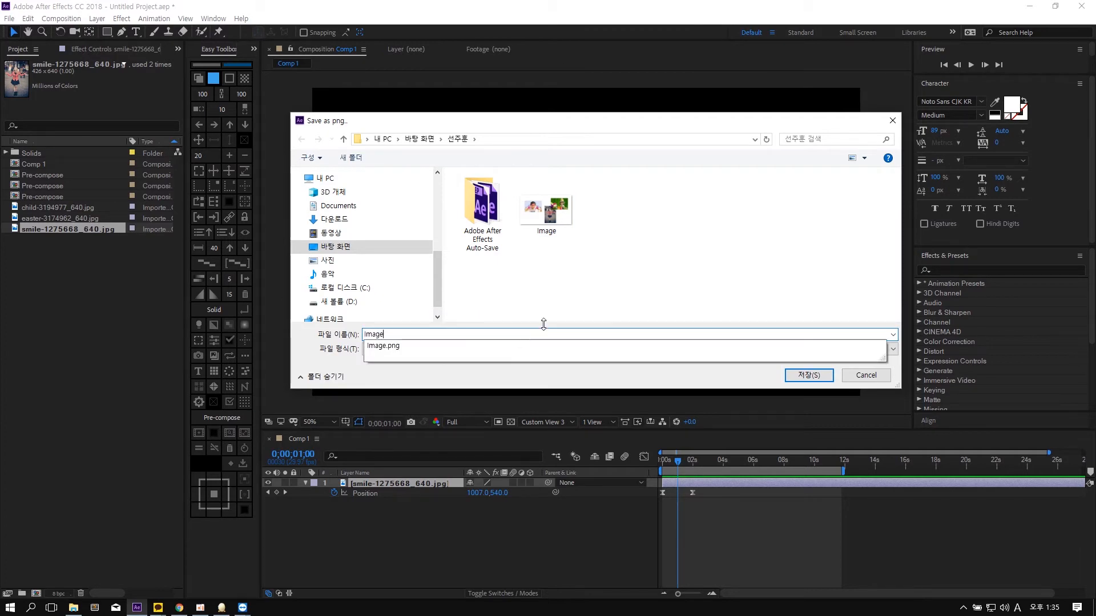
left_click(812, 375)
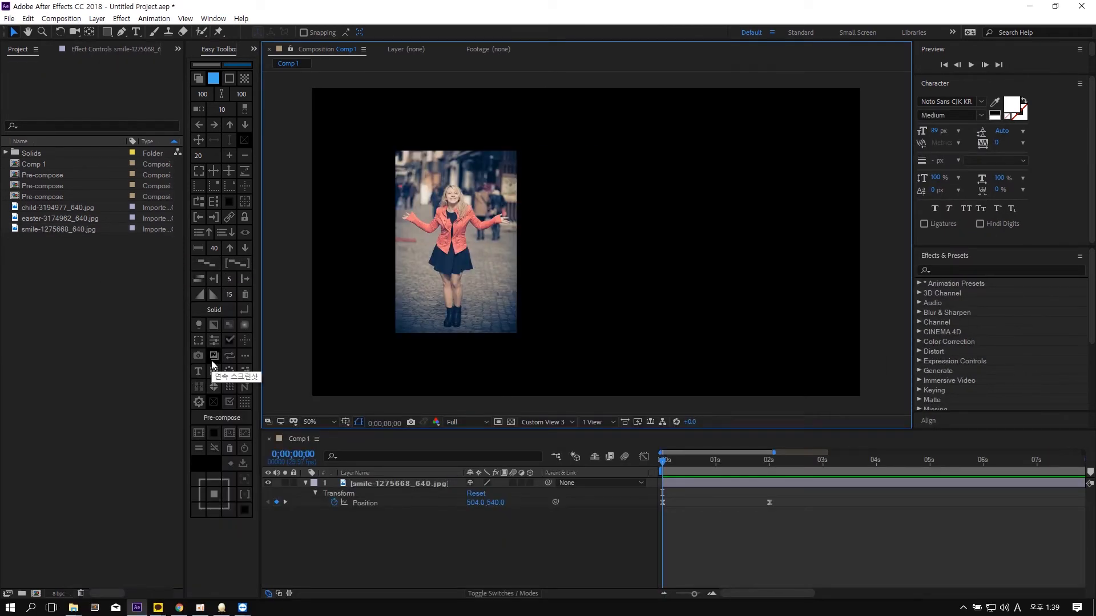
- Reopen the sequential screenshot dialog and move it well clear of the smile image
left_click(213, 360)
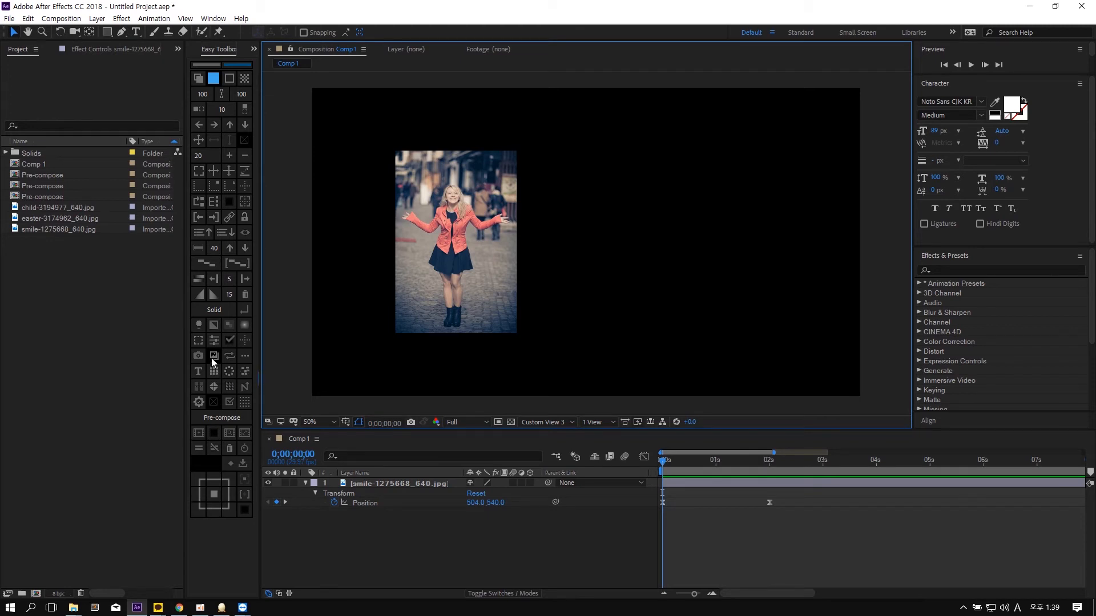
left_click_drag(577, 247, 836, 220)
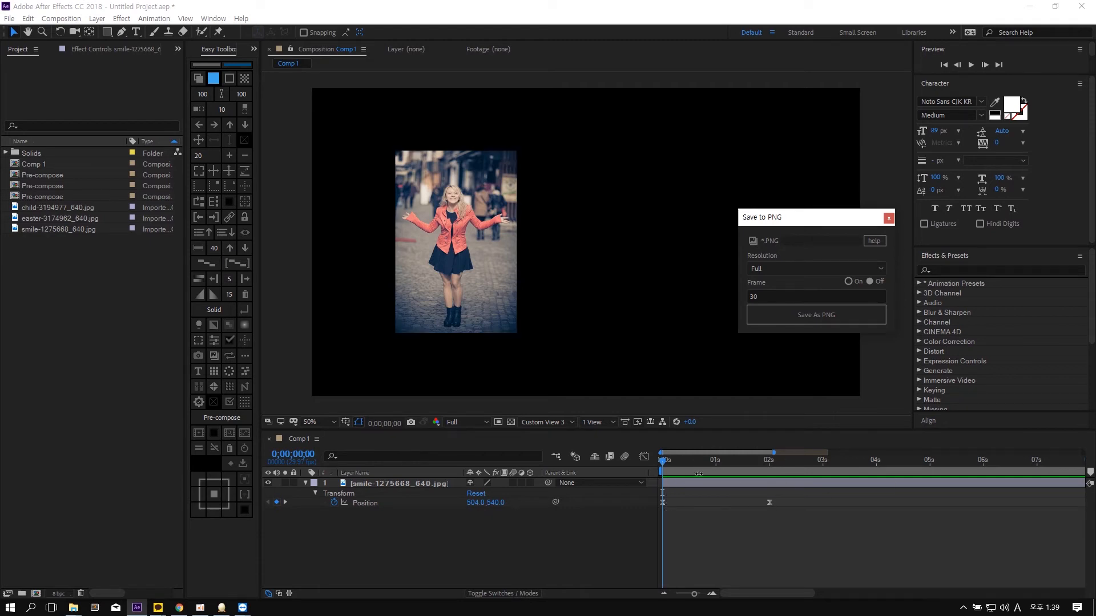
- Try Frame On again, shift the Work Area layer to start between 1 and 2 seconds, scrub over it and set Frame to Off
left_click(850, 282)
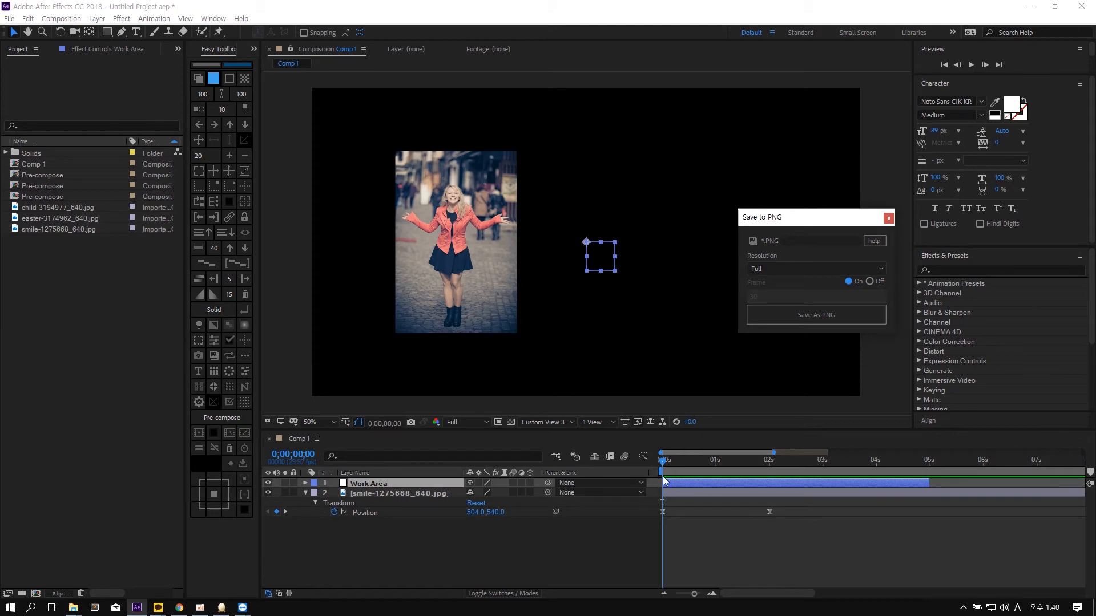
left_click_drag(678, 481, 742, 461)
left_click_drag(858, 460, 1000, 460)
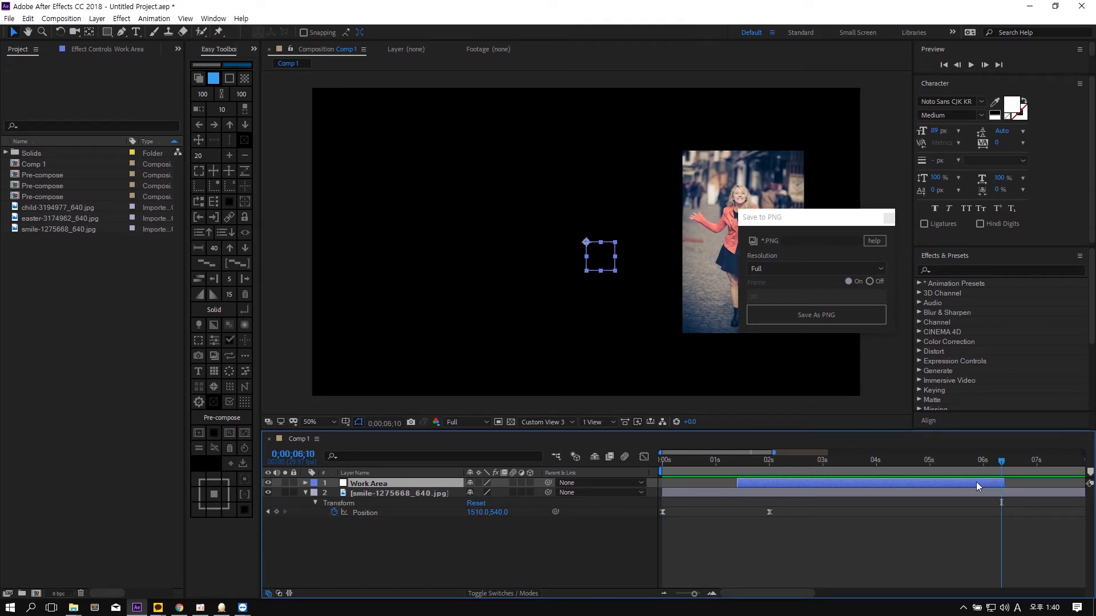
left_click(880, 281)
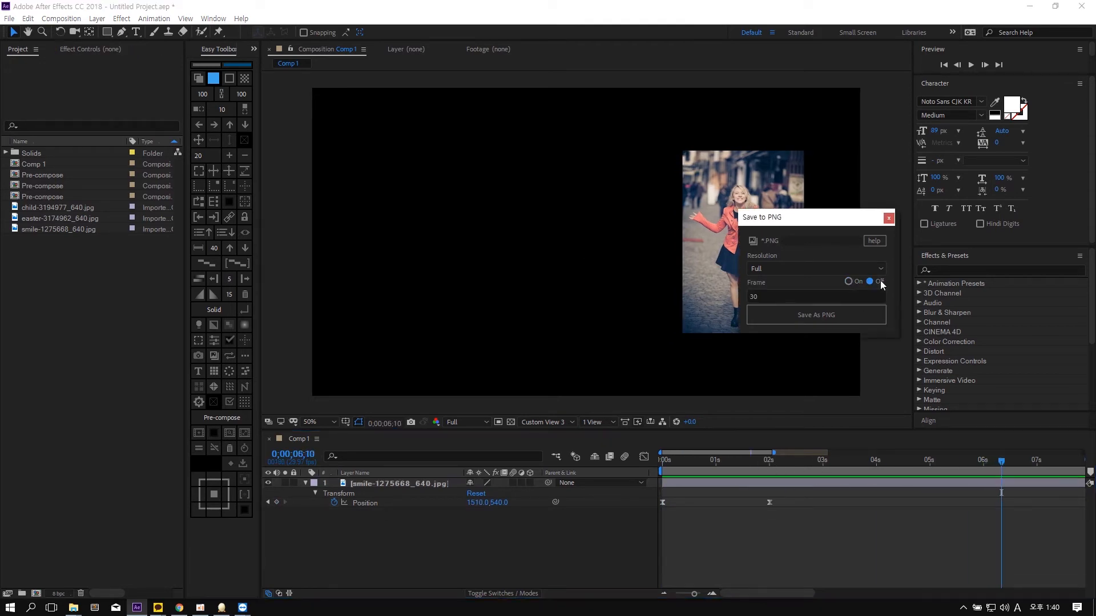
- Set the start of the composition's work area at 0;00;00;25
left_click_drag(755, 460, 707, 474)
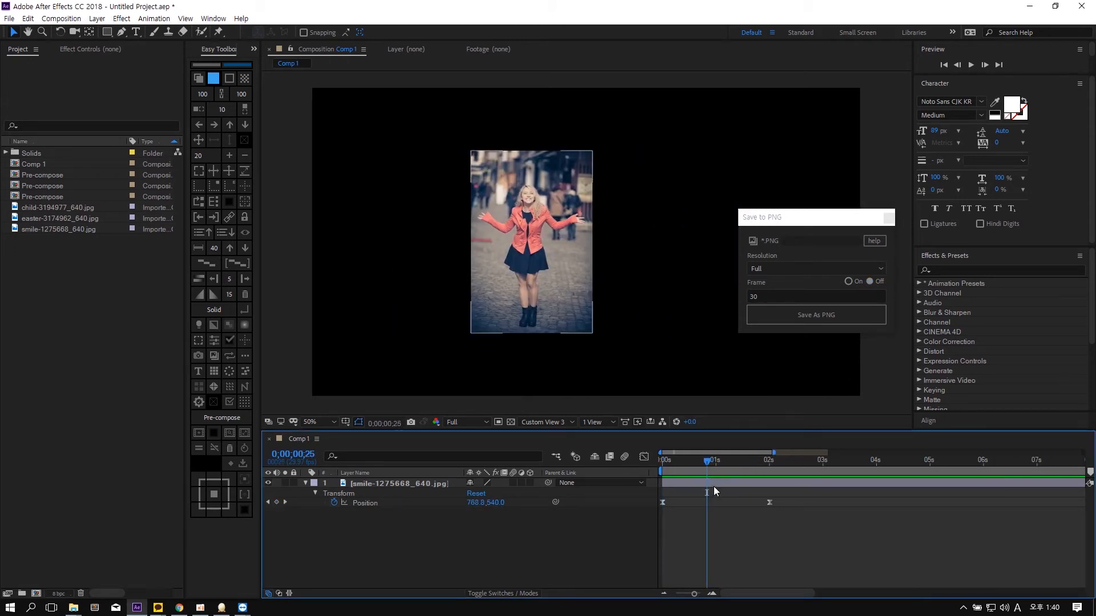
key("b")
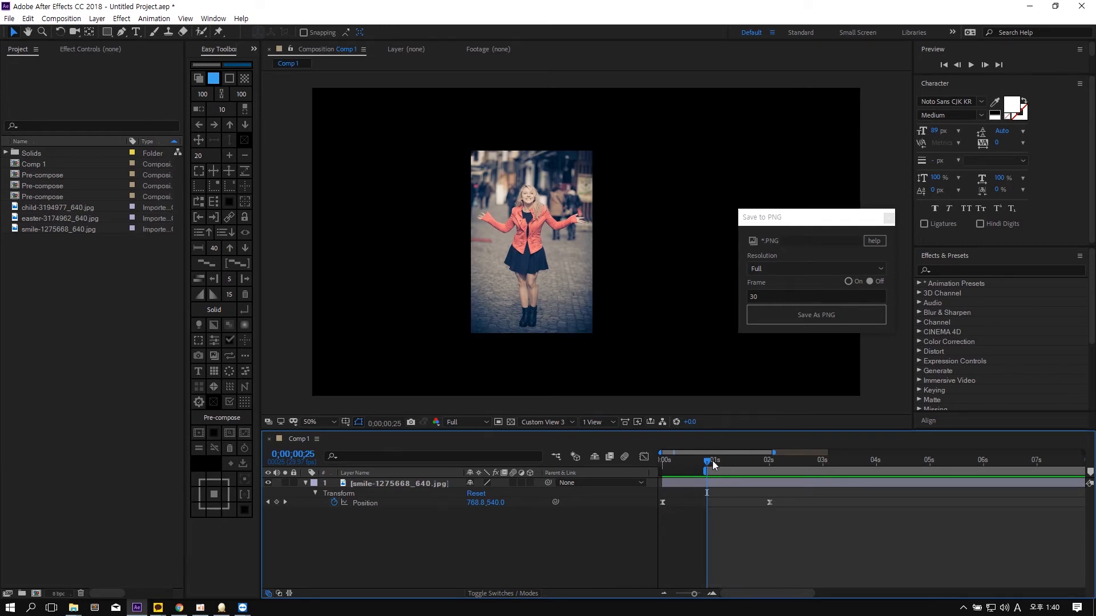
mouse_move(712, 461)
left_mouse_down()
mouse_move(765, 464)
mouse_move(714, 474)
left_mouse_up()
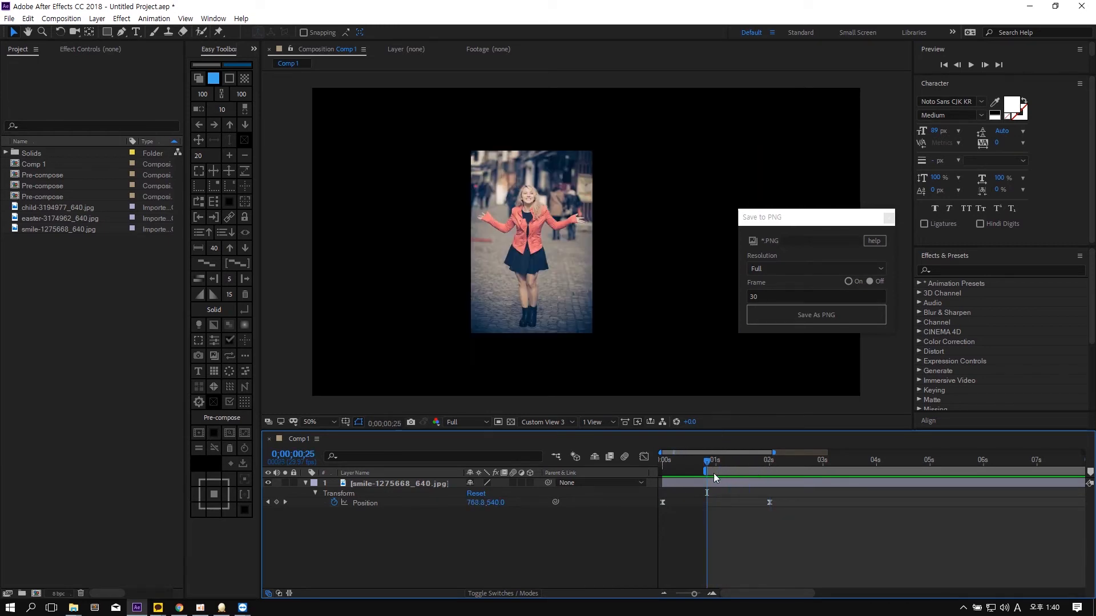
- Export 30 full-resolution frames from the current time as a PNG sequence named Image
left_click(811, 316)
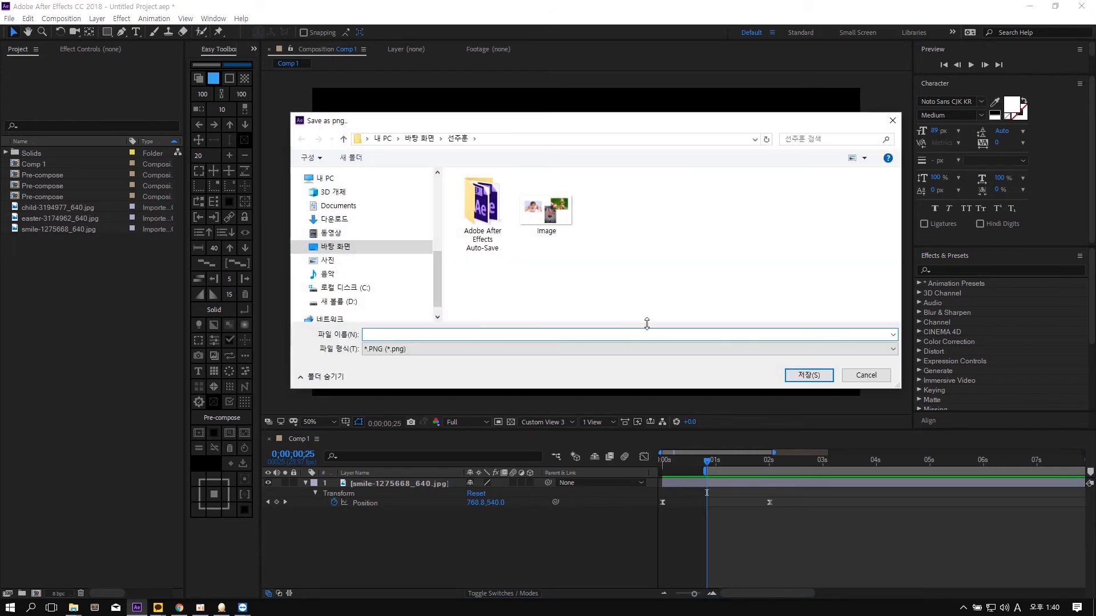
type("img")
key("Return")
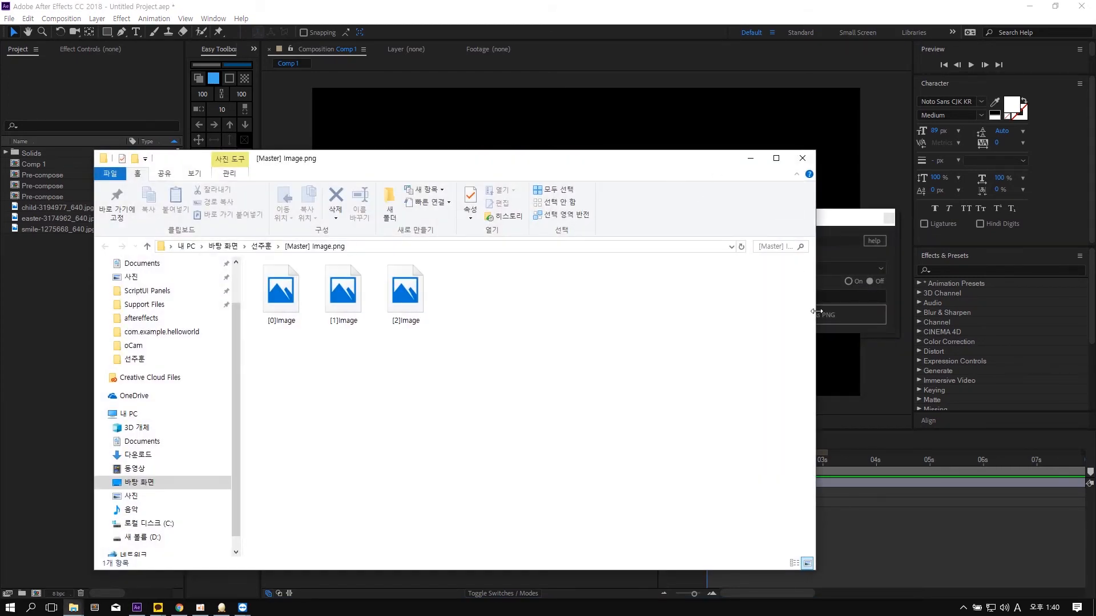
- Reposition and resize the output folder window to examine the exported Image frames
left_click_drag(817, 313, 529, 314)
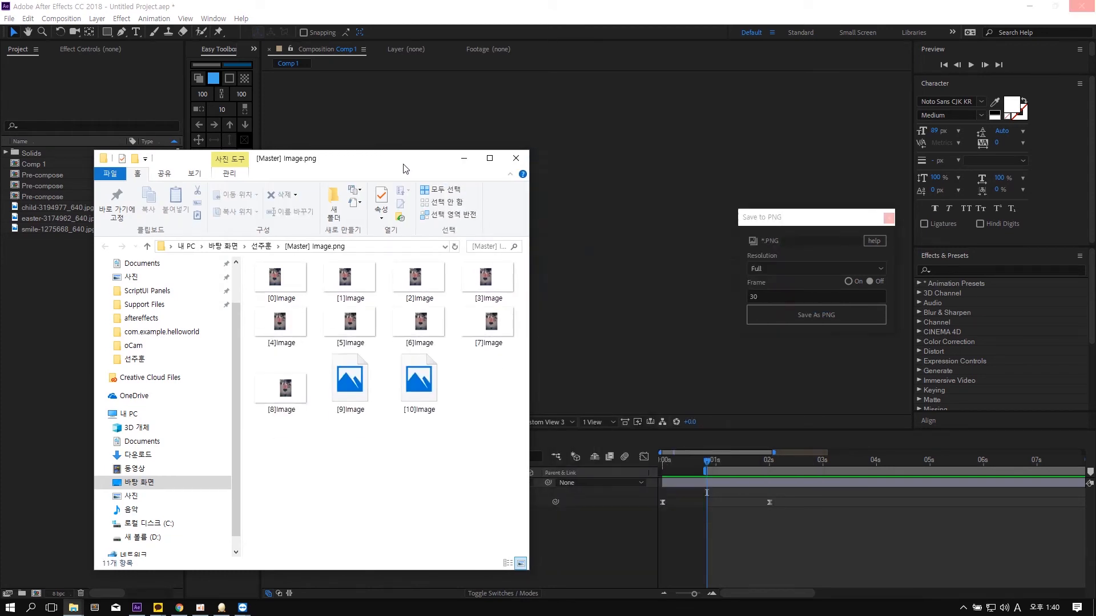
left_click_drag(404, 166, 357, 170)
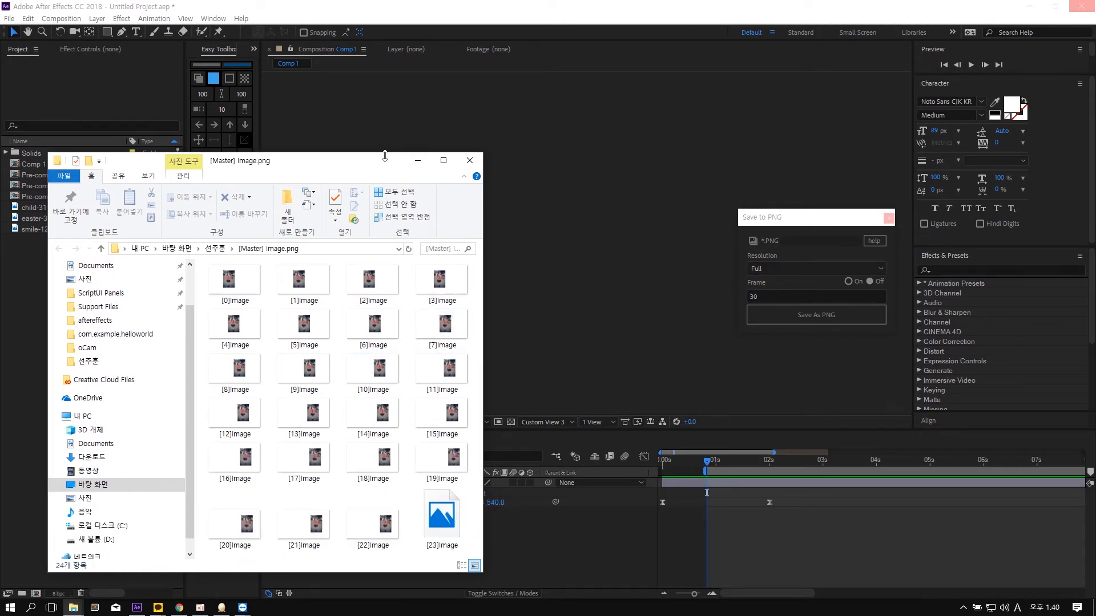
left_click_drag(386, 154, 396, 85)
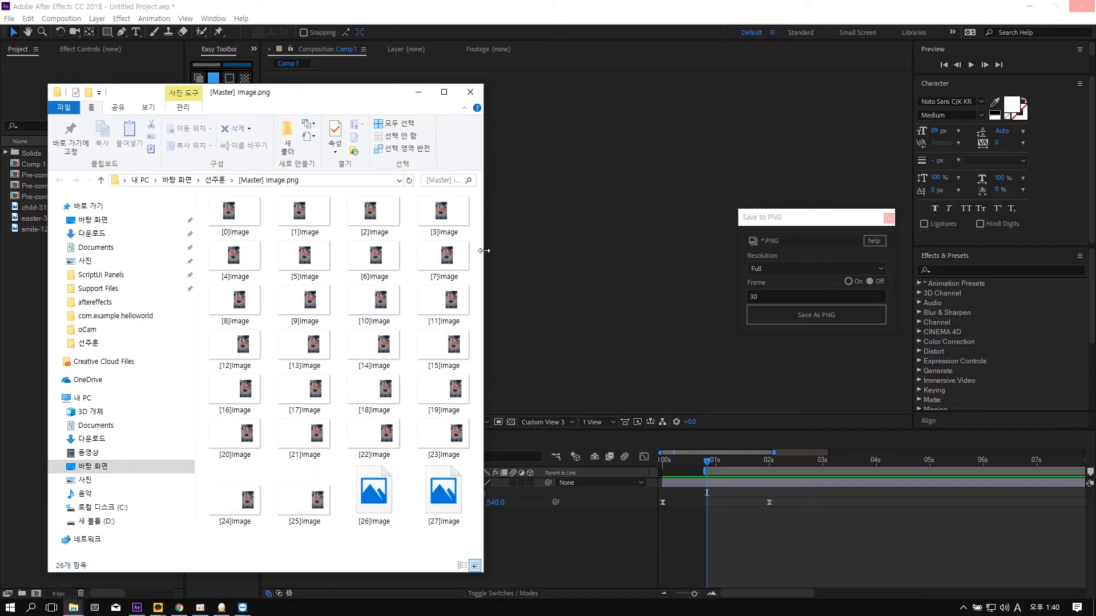
left_click_drag(482, 255, 517, 255)
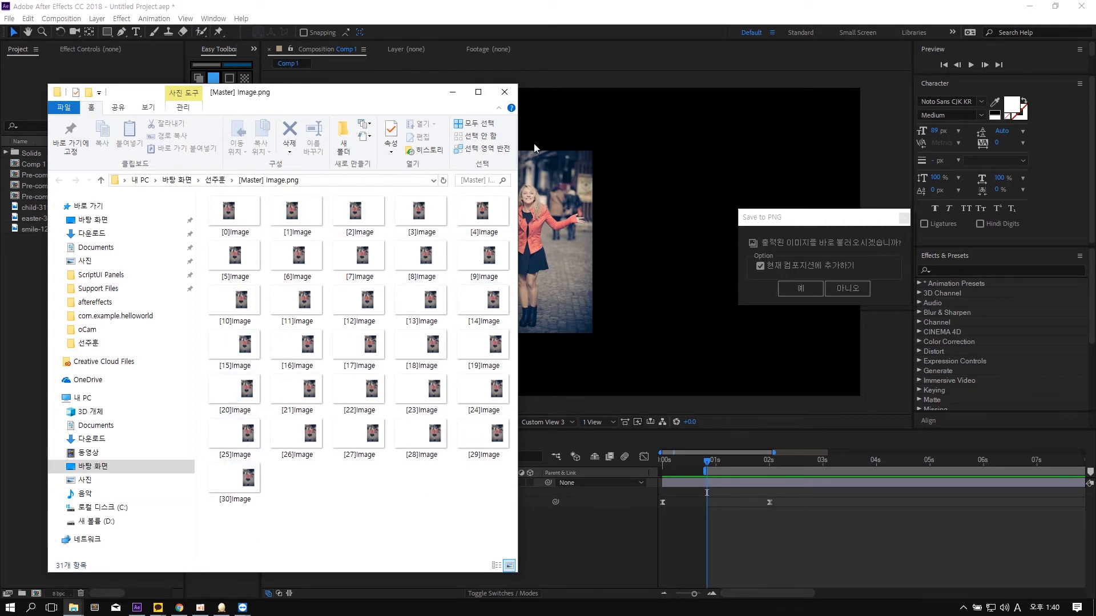
- Import the exported Image sequence into the current composition and shift its layer to start at about 0;00;00;24
left_click(786, 280)
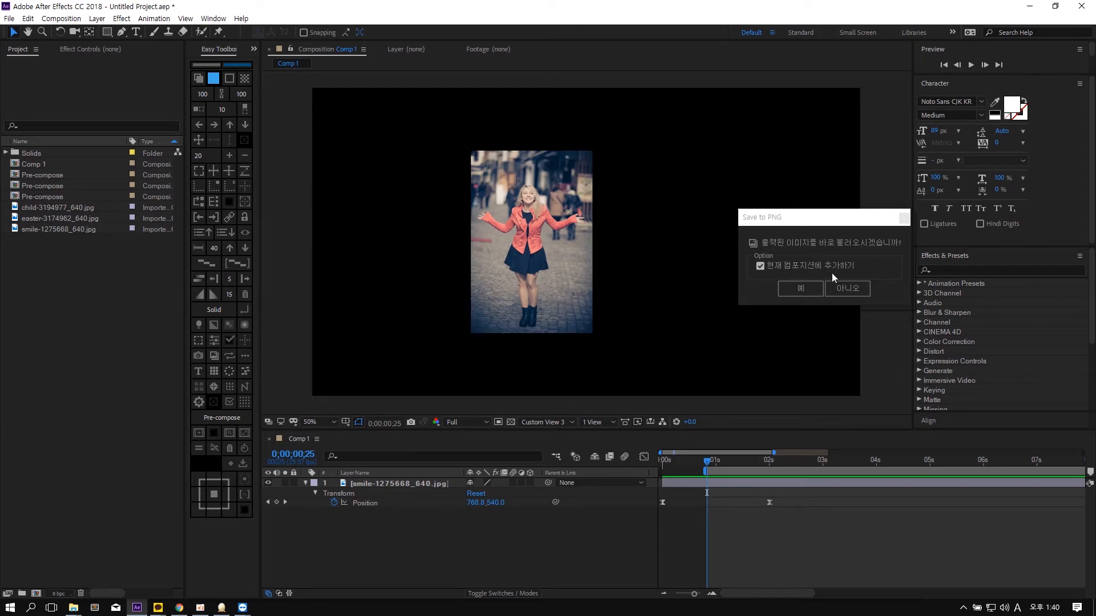
left_click(800, 289)
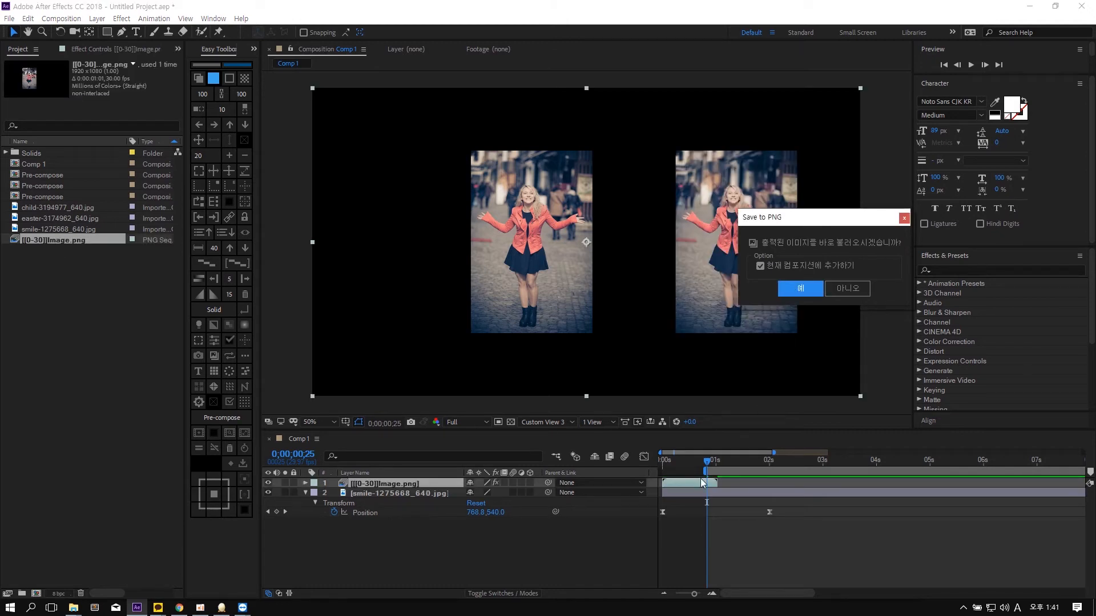
left_click_drag(702, 471, 758, 468)
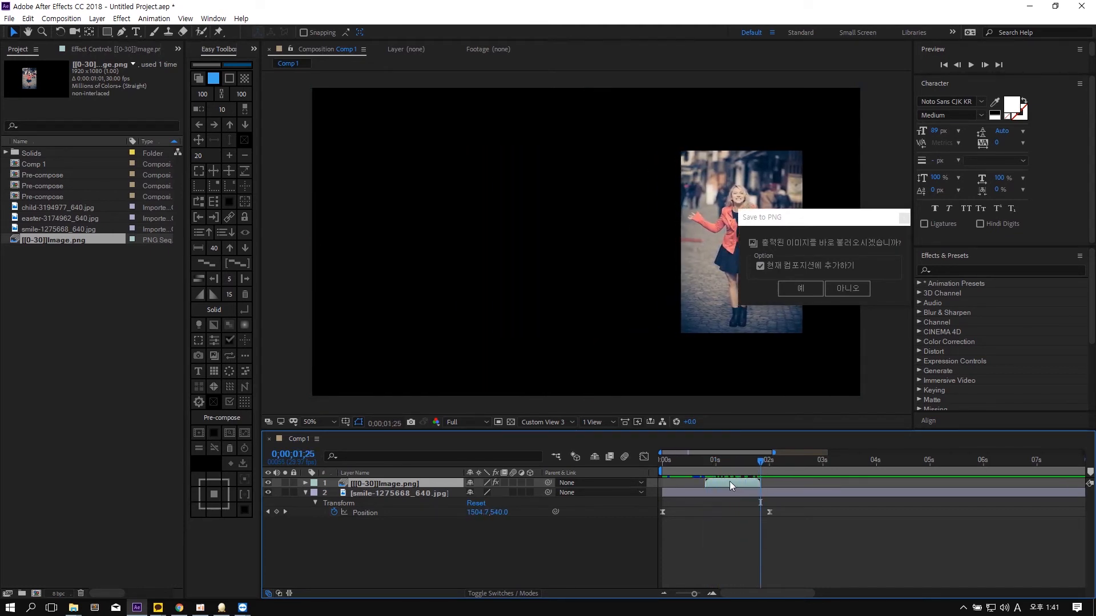
- Delete the imported Image sequence layer from Comp 1 and dismiss the import dialog
double_click(729, 482)
mouse_move(450, 397)
left_mouse_down()
mouse_move(428, 398)
mouse_move(793, 397)
mouse_move(195, 403)
left_mouse_up()
left_click(310, 49)
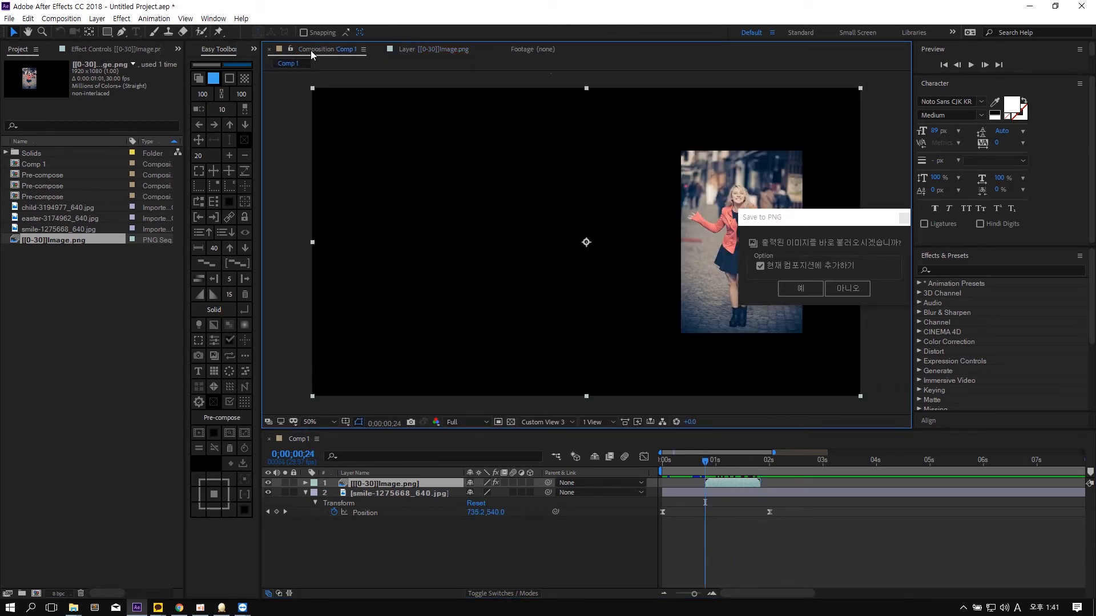
key("Delete")
left_click(846, 290)
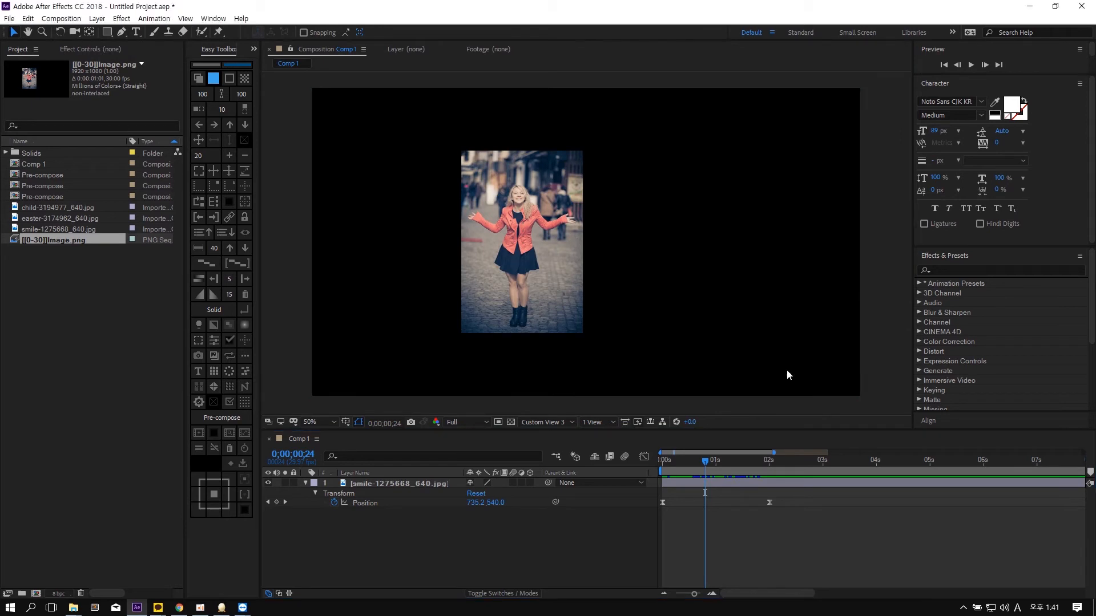
- Reopen the sequential screenshot dialog for the smile layer, move it clear of the image and set Frame to On
left_click(720, 483)
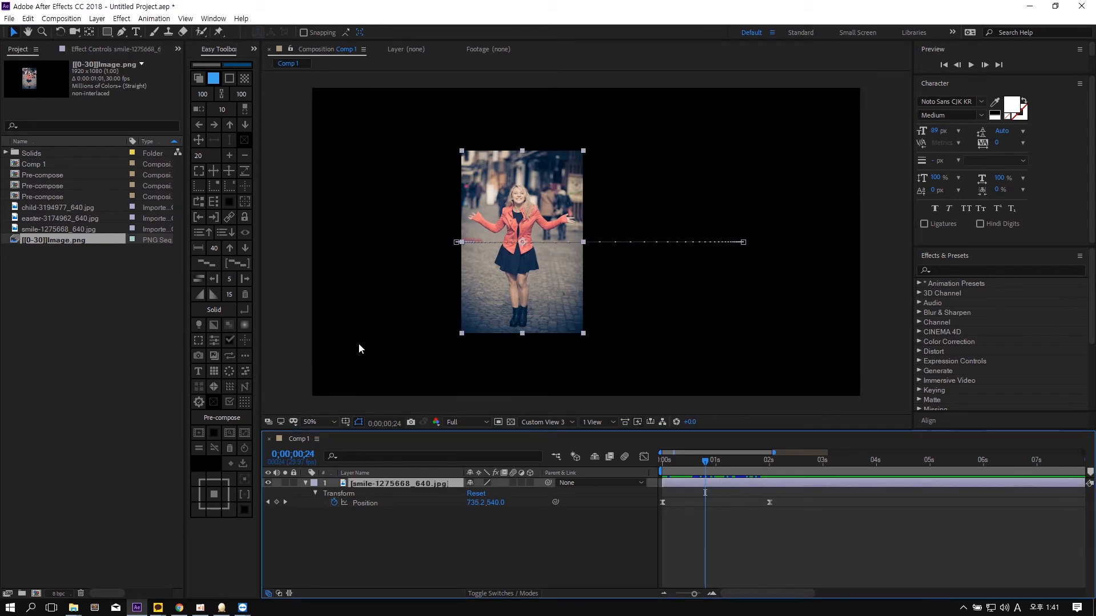
left_click(213, 358)
left_click_drag(535, 246, 879, 247)
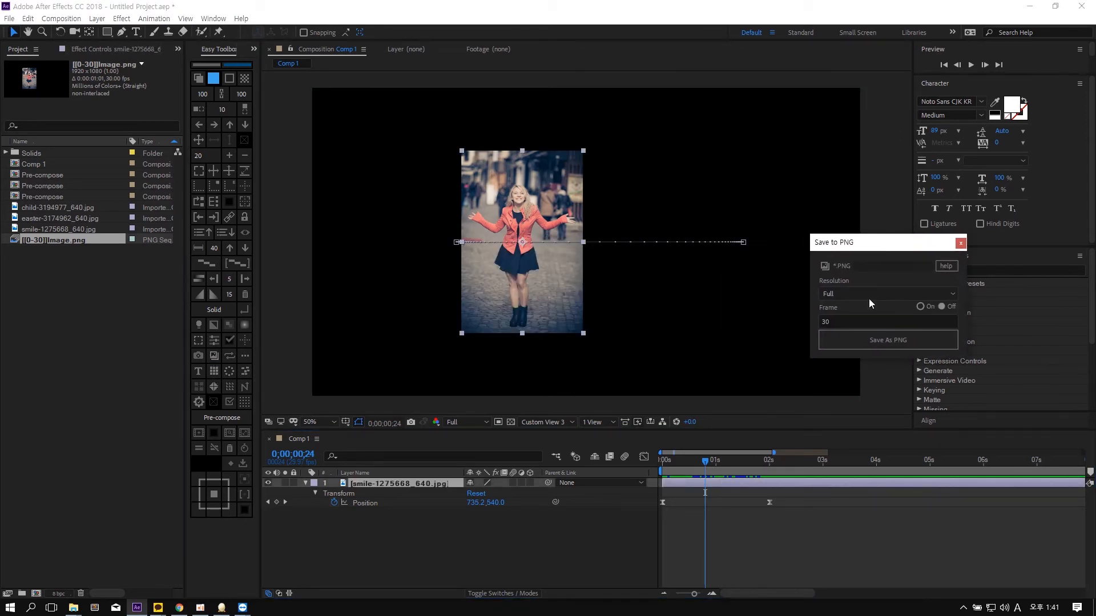
left_click(858, 321)
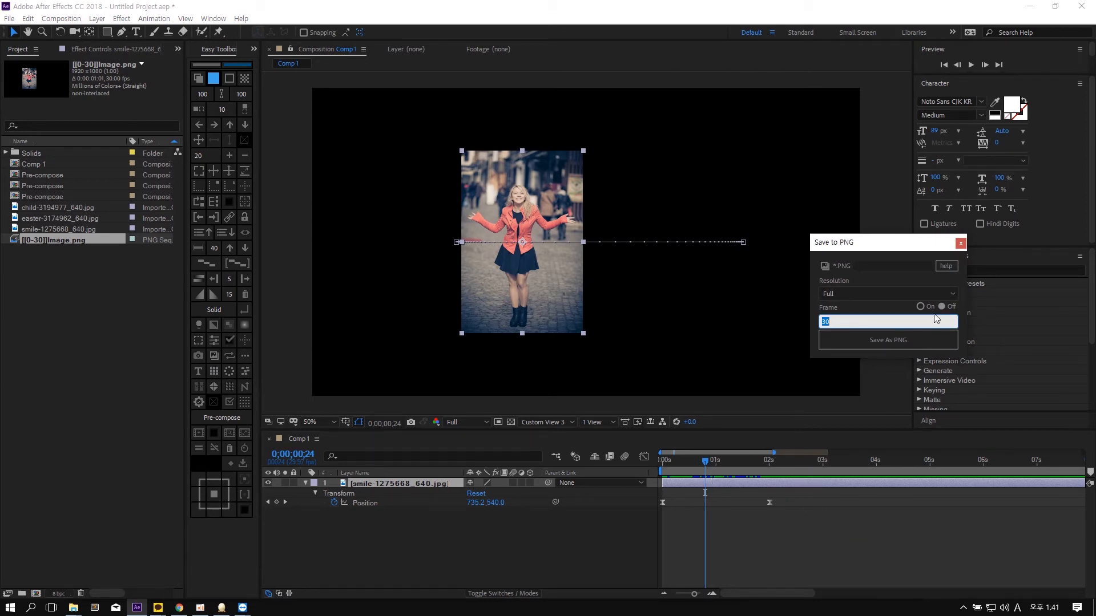
left_click(921, 308)
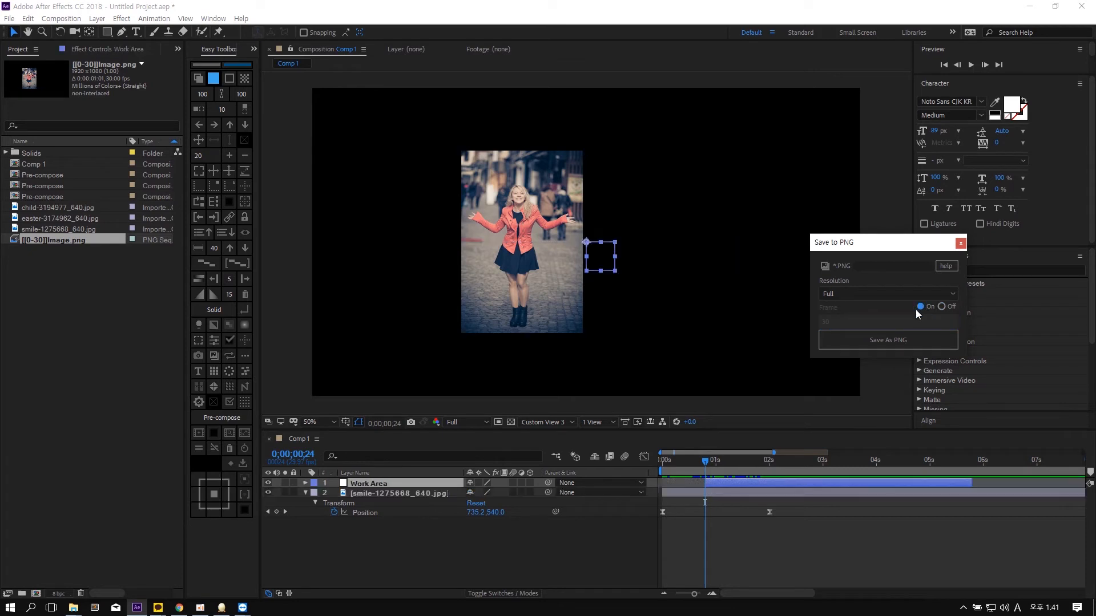
- Reset the composition's work area to start at 0 seconds and extend its end to just under 25 seconds
left_click(707, 464)
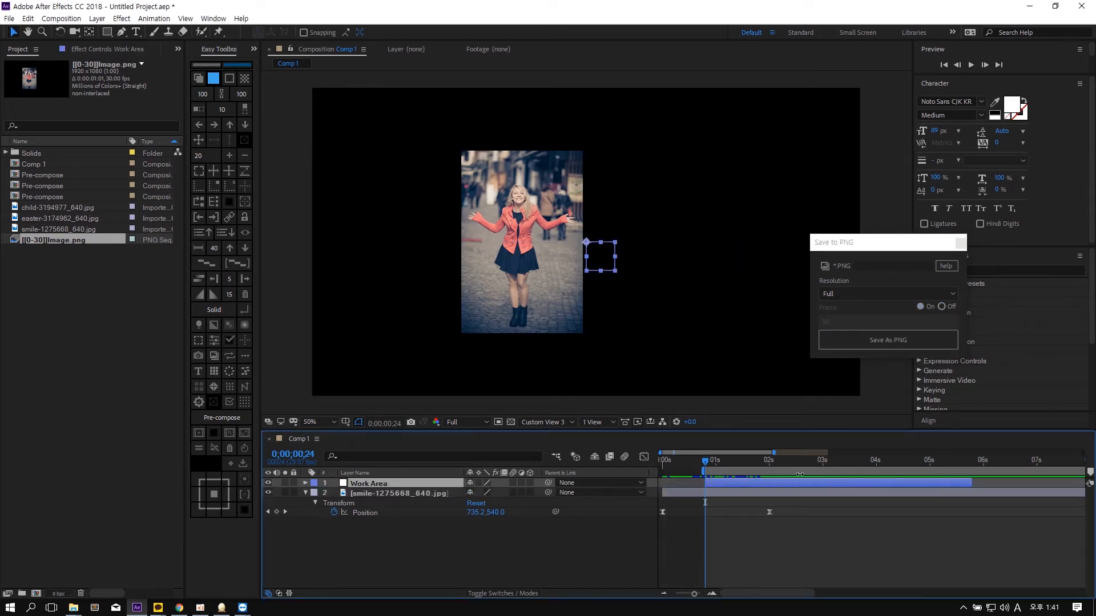
left_click_drag(703, 471, 568, 475)
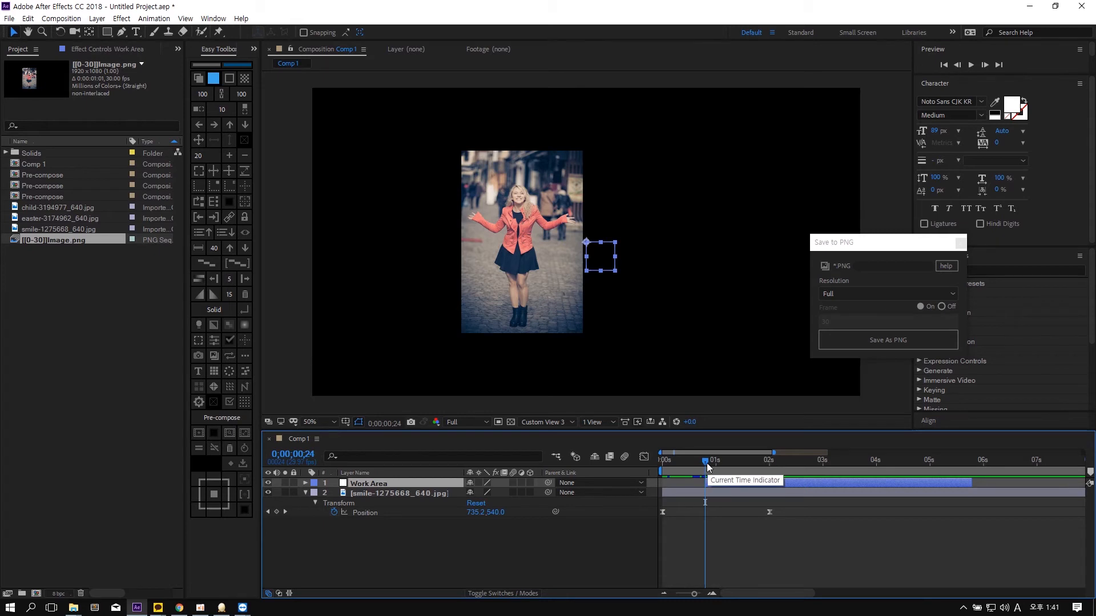
left_click_drag(707, 463, 618, 473)
key("b")
key("n")
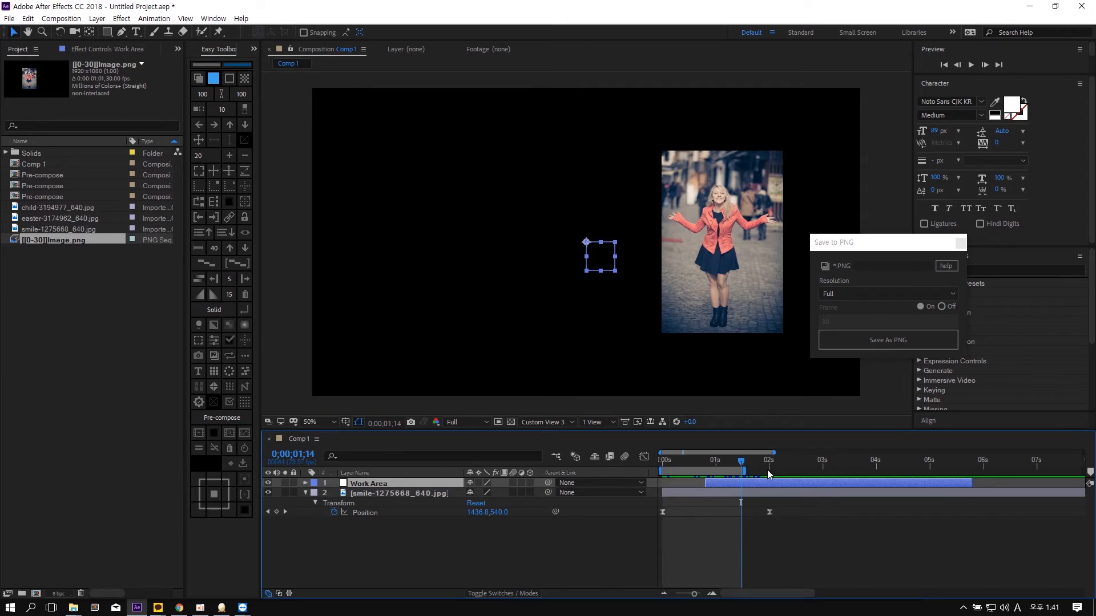
left_click_drag(745, 470, 1094, 482)
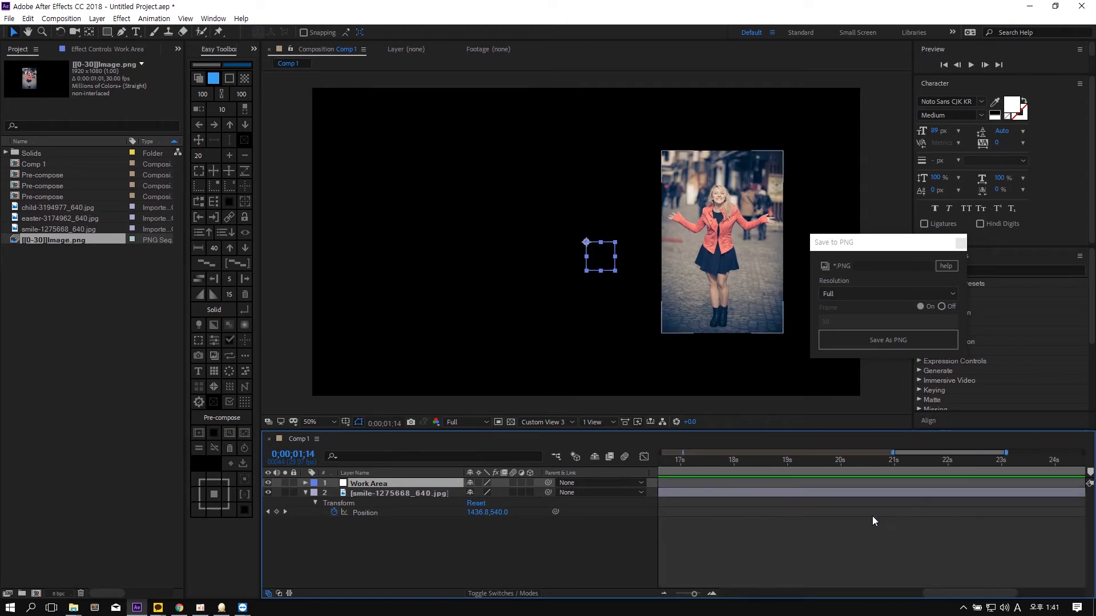
scroll(872, 516, "down", 3)
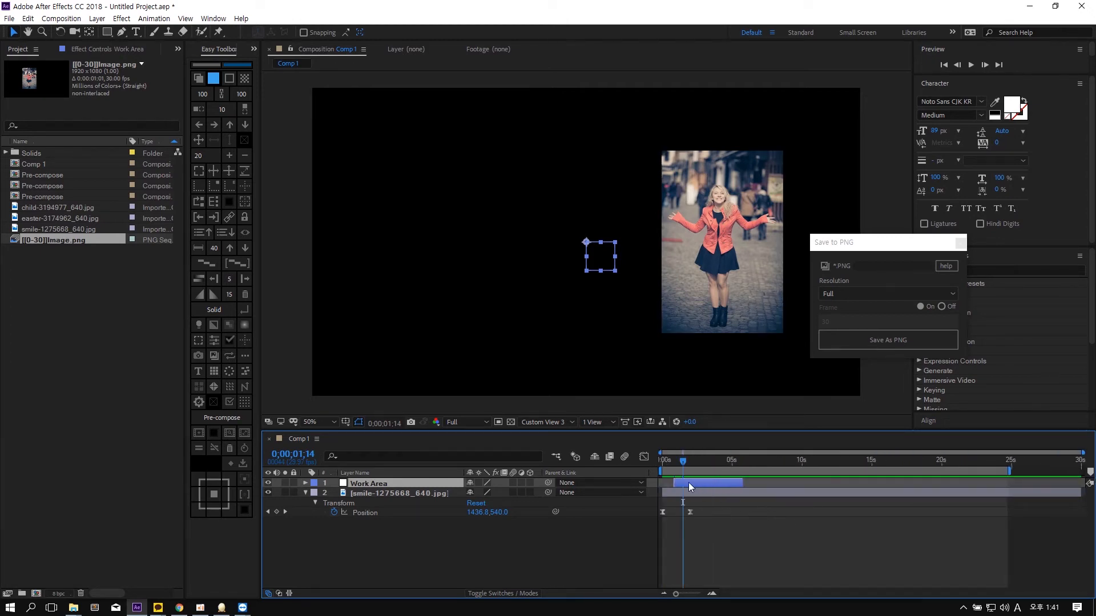
- Shift and trim the Work Area layer so it spans from about 0;00;00;11 to 0;00;01;11
mouse_move(681, 463)
left_mouse_down()
mouse_move(667, 465)
mouse_move(686, 463)
left_mouse_up()
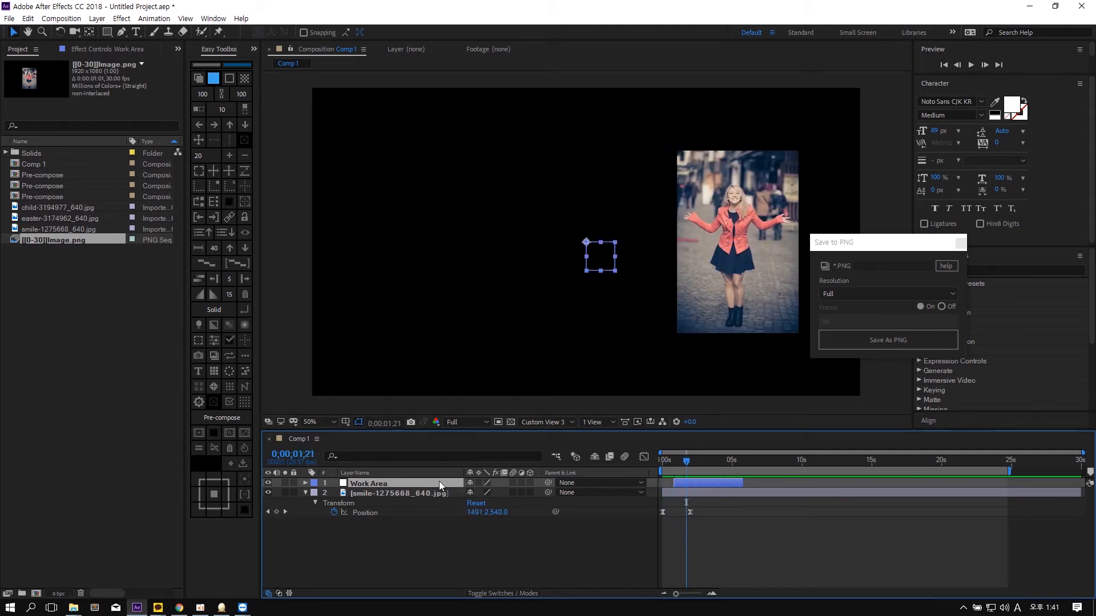
left_click_drag(684, 463, 650, 471)
key("equal")
key("equal")
key("equal")
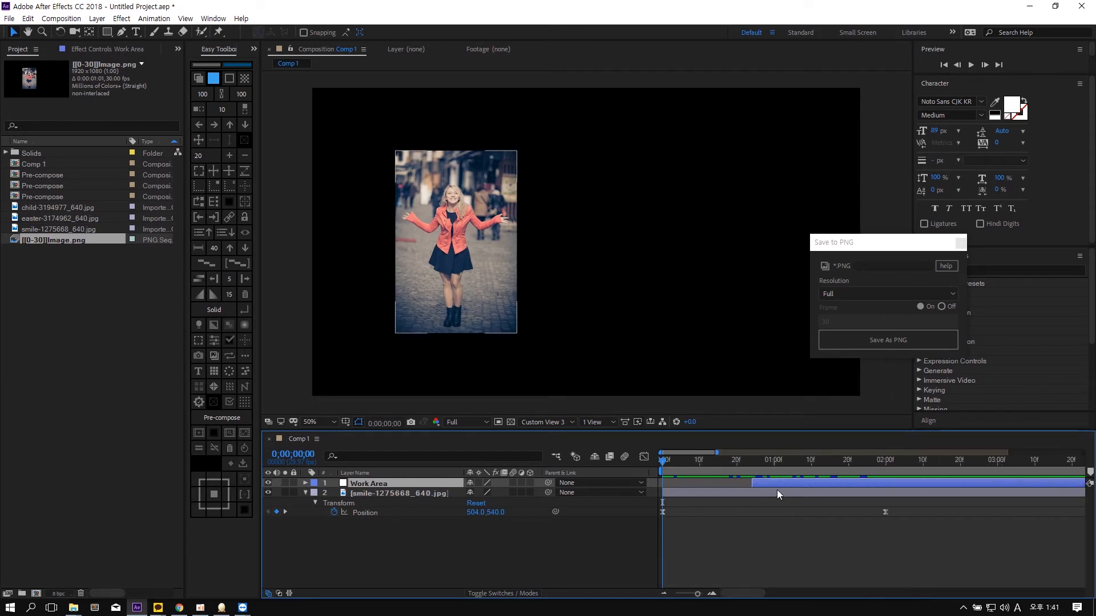
left_click_drag(780, 483, 706, 484)
key("minus")
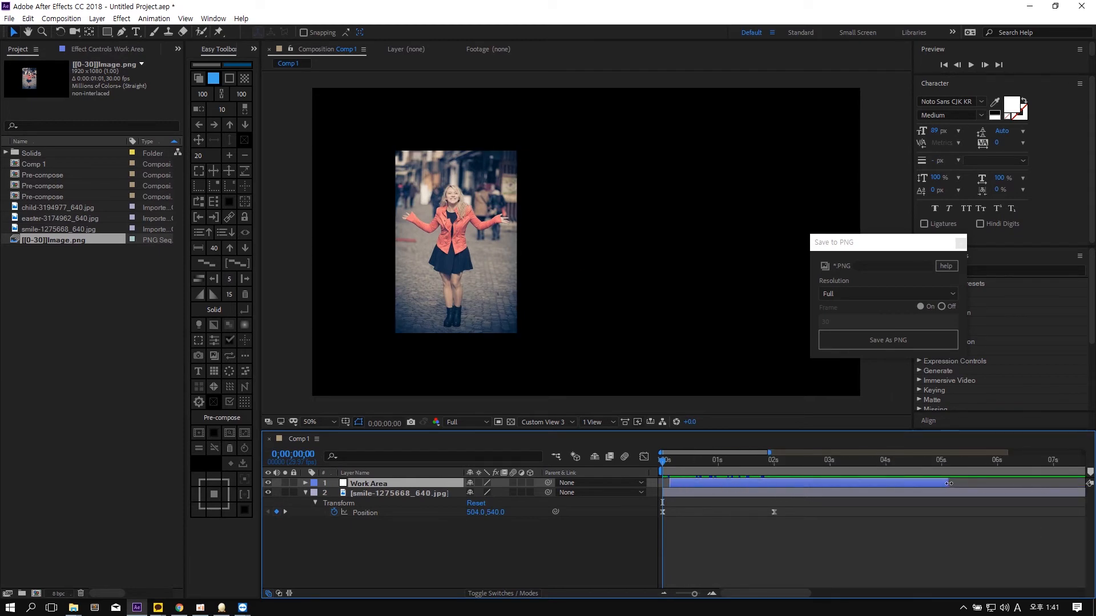
left_click_drag(948, 483, 739, 460)
left_click(682, 461)
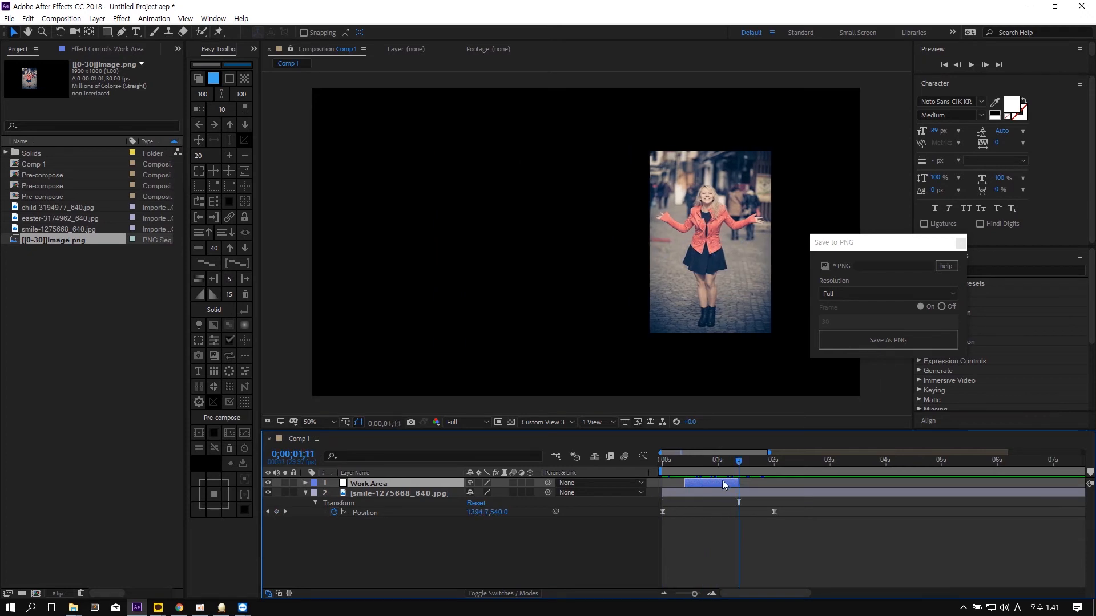
- Save the Work Area layer's range as a PNG sequence named images and check the frames in its output folder
left_click(907, 344)
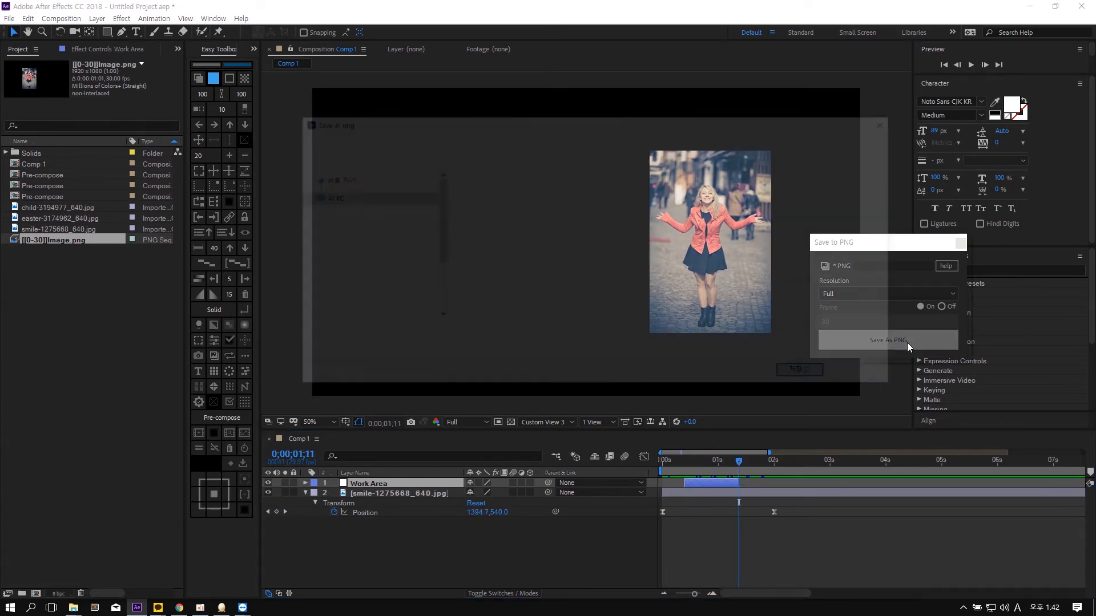
type("Image")
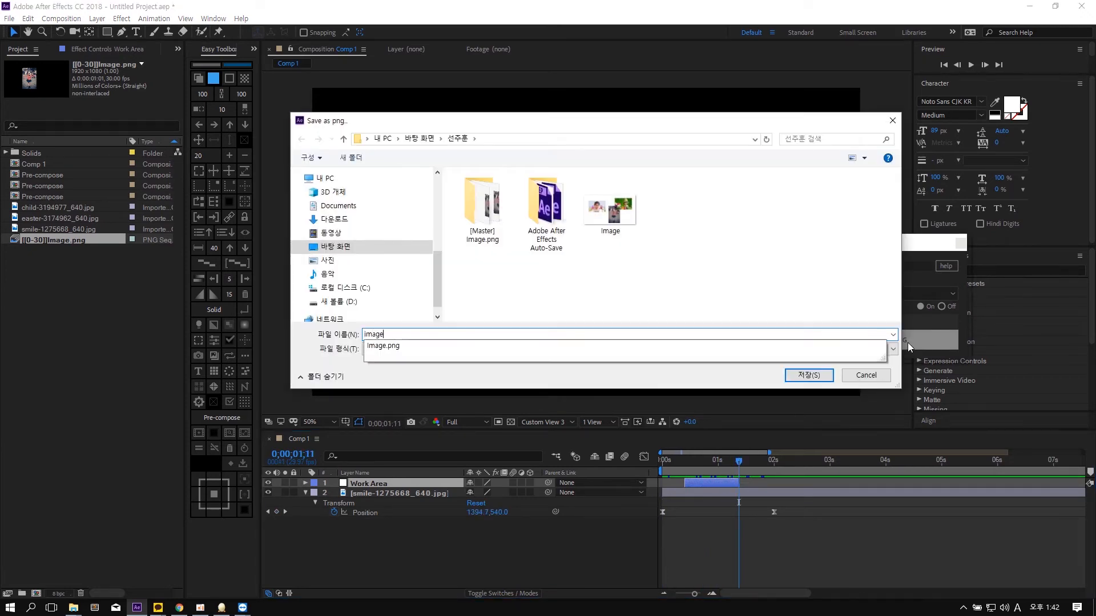
key("Return")
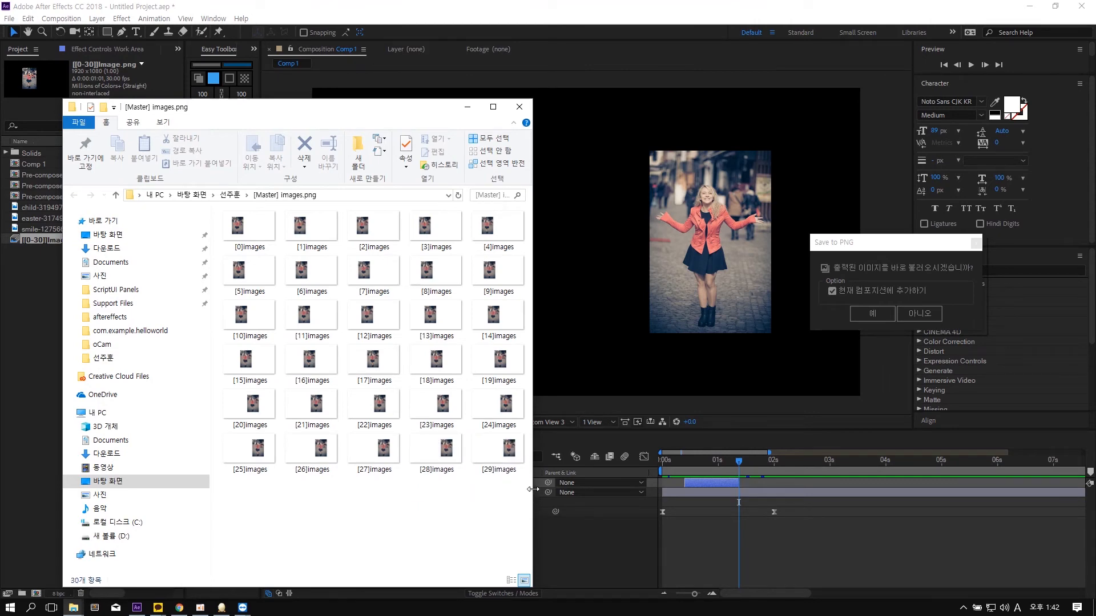
left_click_drag(532, 489, 612, 489)
left_click(548, 111)
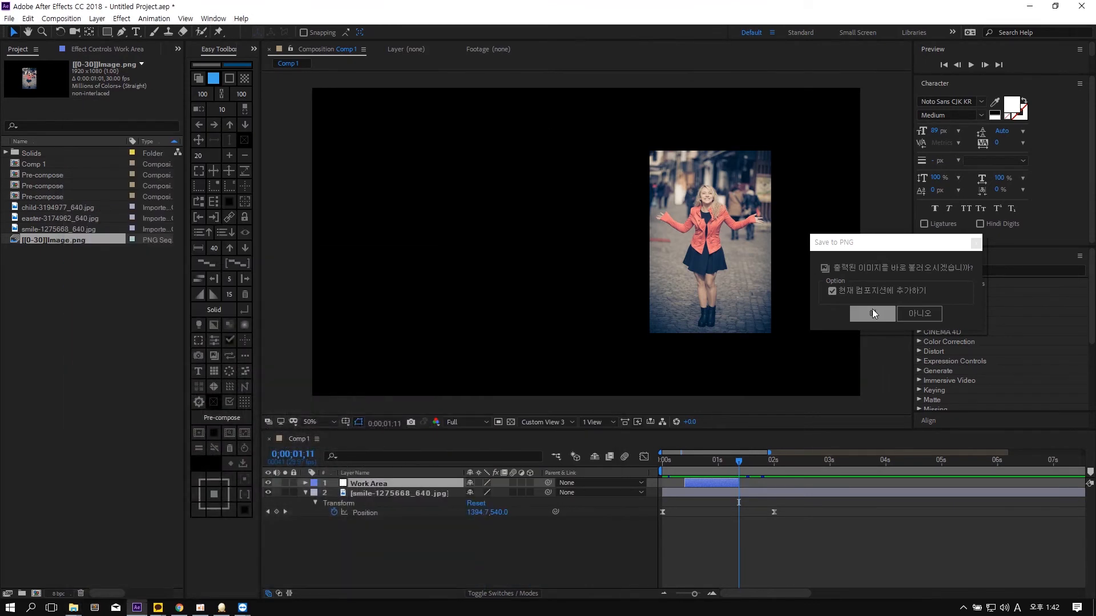
- Import the images sequence into the current composition and scrub across its layer
left_click(873, 315)
left_click(686, 461)
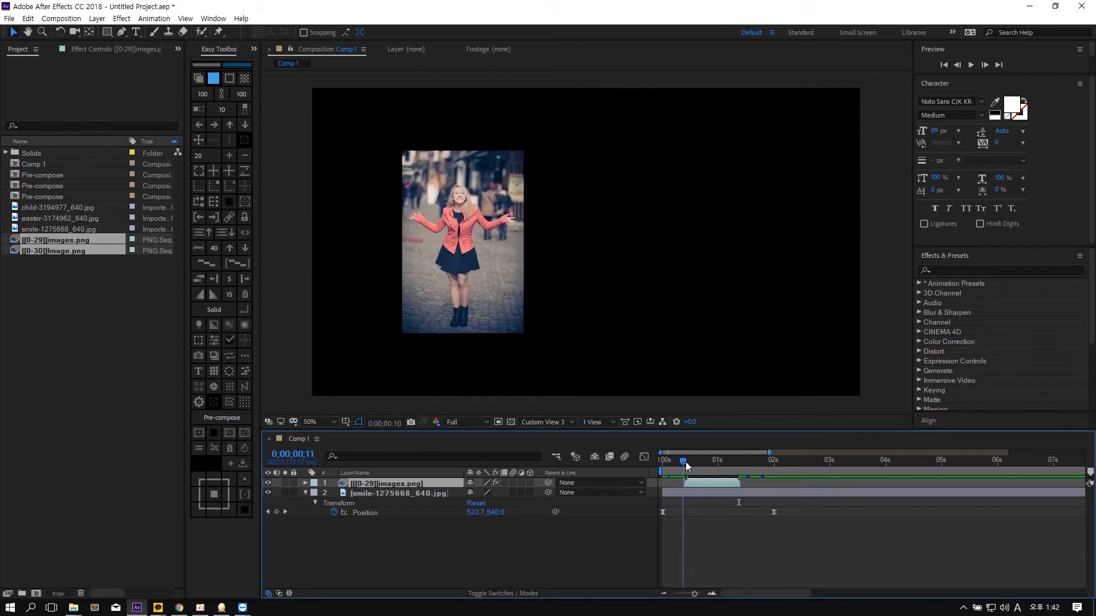
left_click_drag(685, 461, 752, 465)
- Select the images sequence layer and play back the composition to check it against the smile animation
left_click(412, 490)
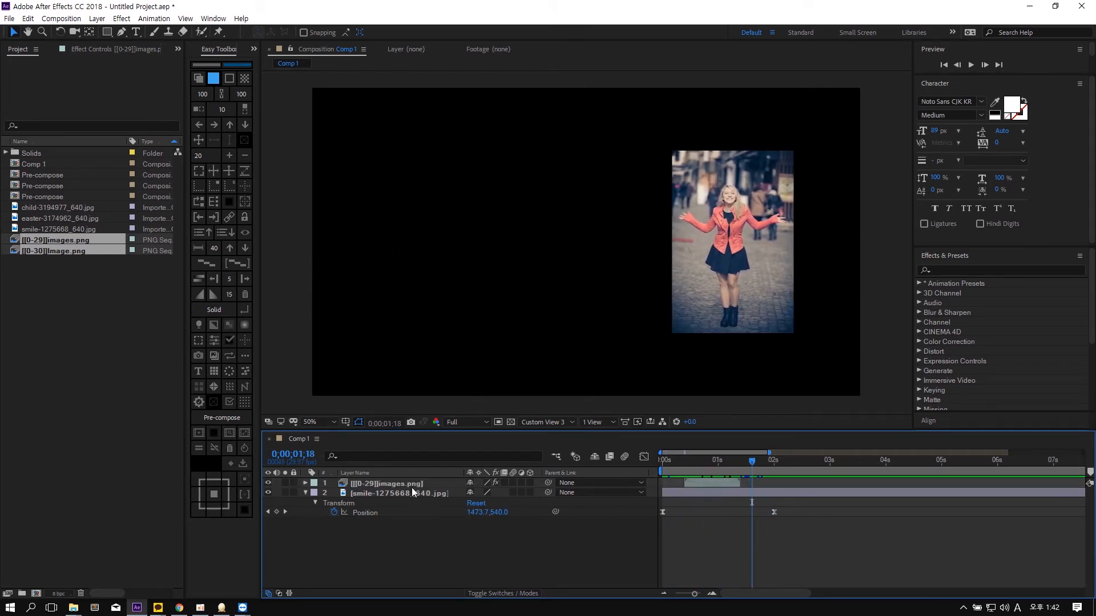
left_click(412, 485)
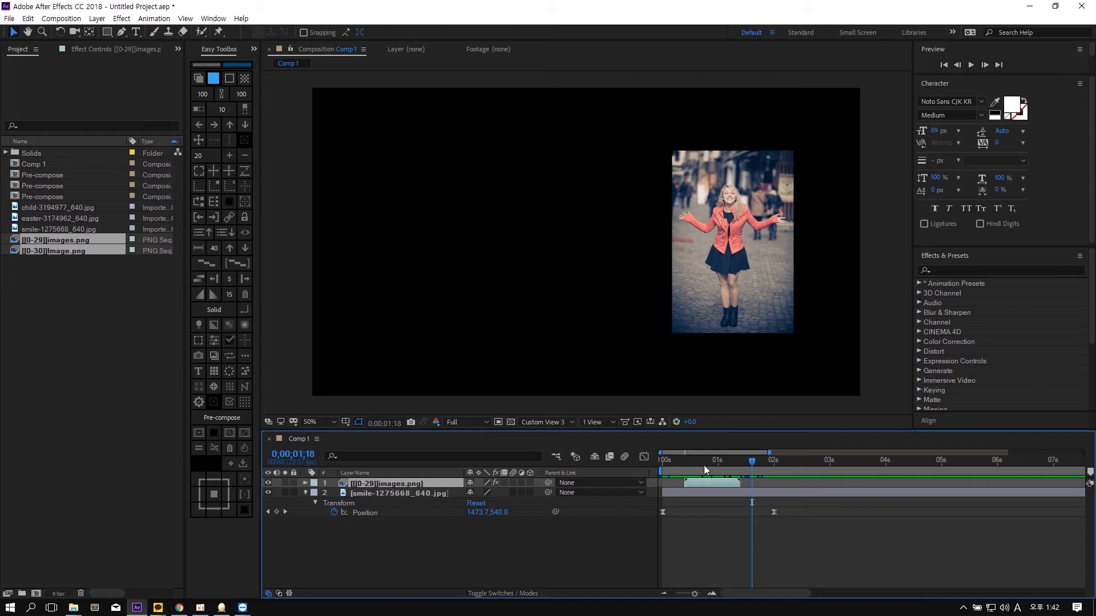
mouse_move(751, 461)
left_mouse_down()
mouse_move(691, 462)
mouse_move(735, 461)
left_mouse_up()
key("space")
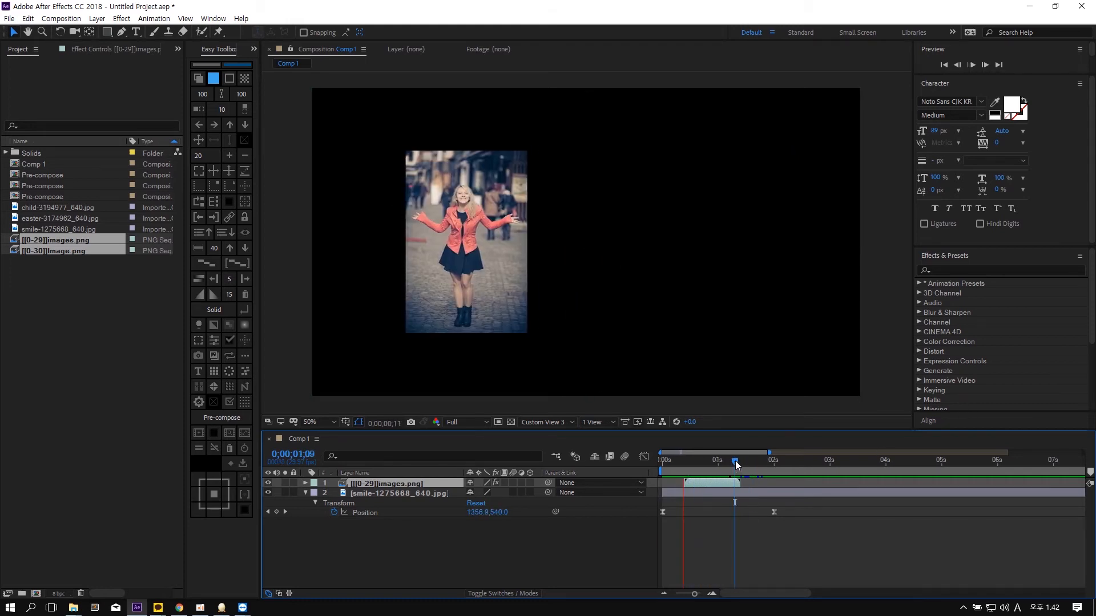
key("space")
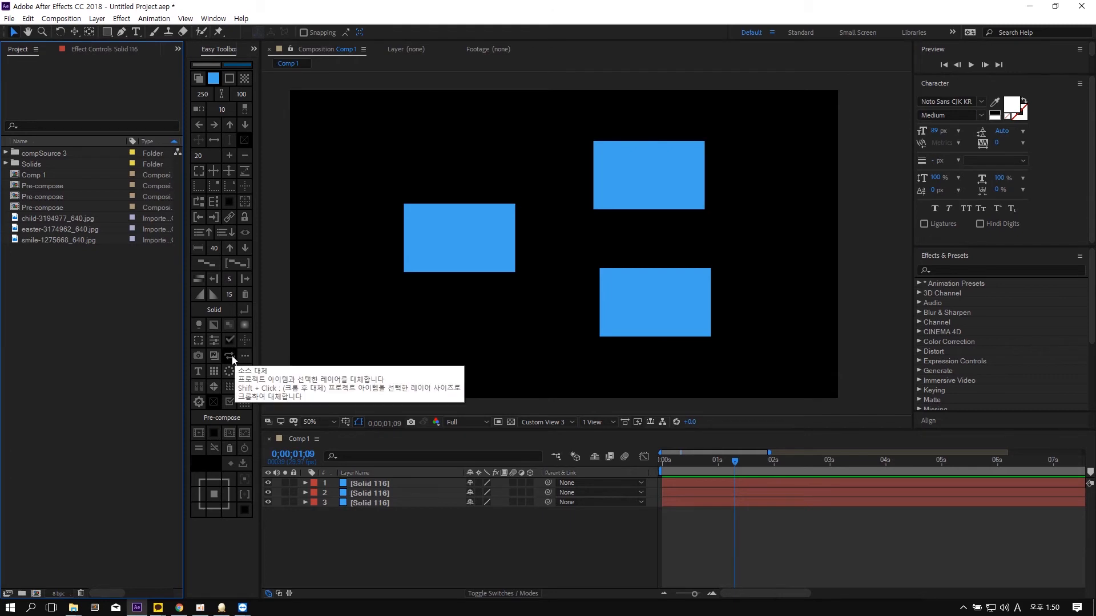
- Replace the left solid with child-3194977_640.jpg using After Effects' own layer replacement, and undo the replacement
left_click(430, 355)
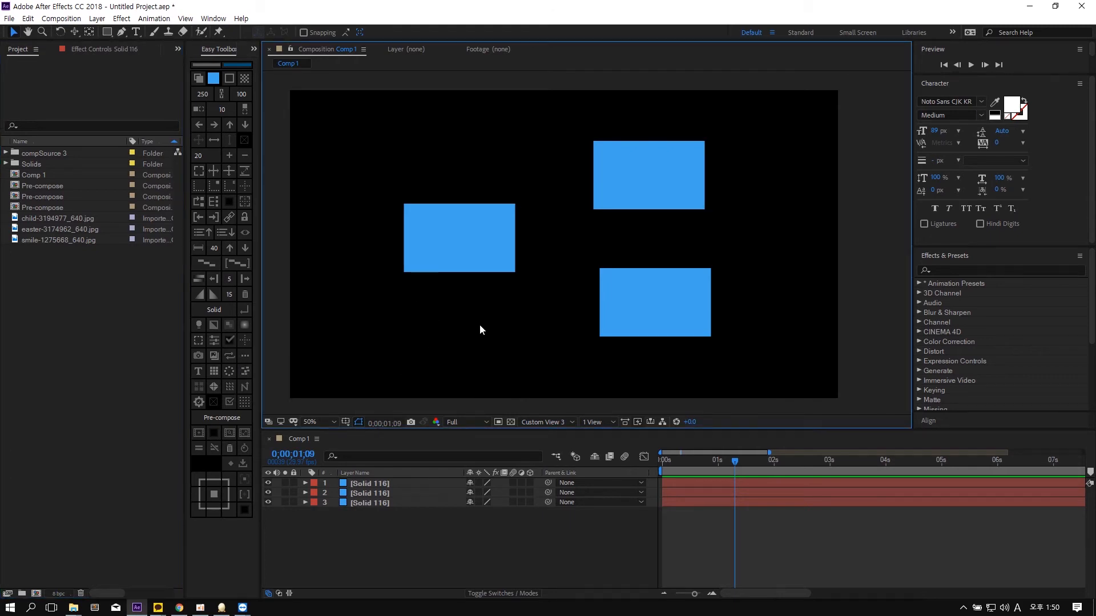
key("ctrl+a")
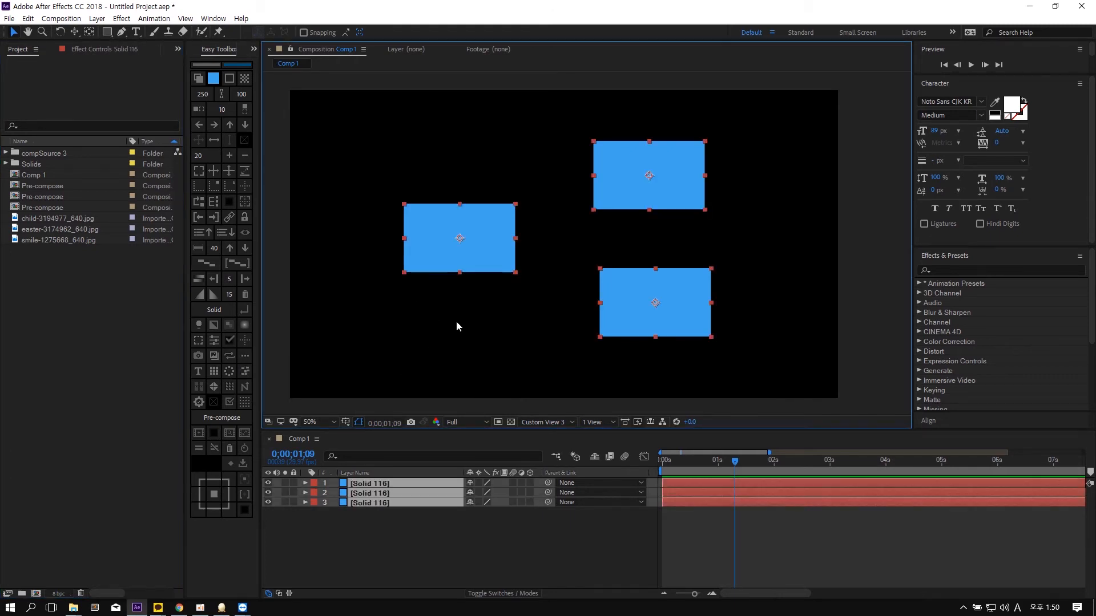
left_click(527, 299)
left_click(469, 257)
left_click(80, 219)
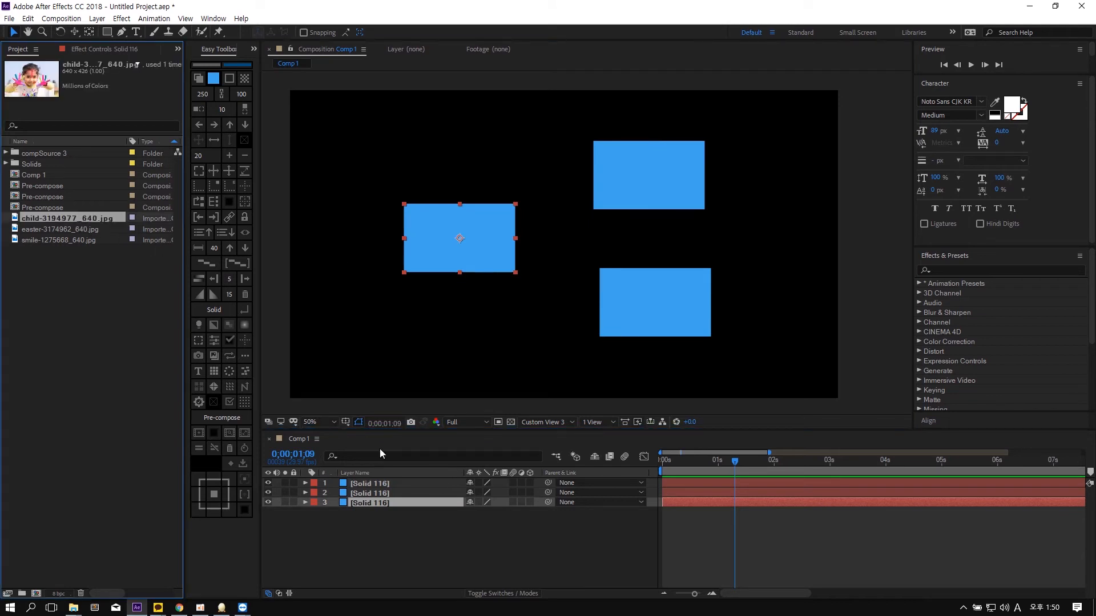
left_click_drag(80, 220, 400, 505)
key("ctrl+z")
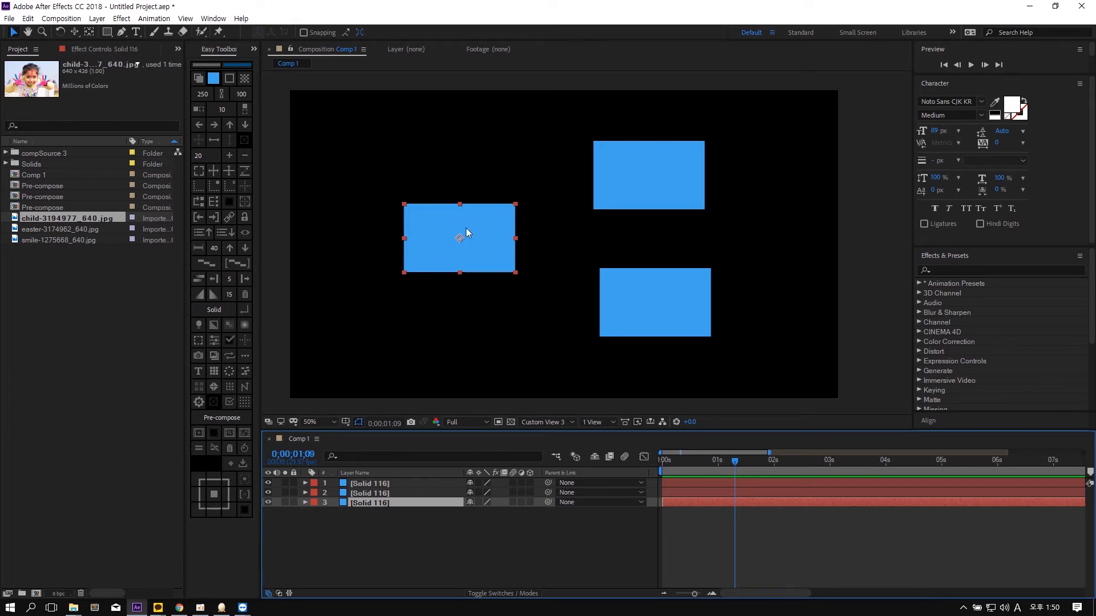
left_click(78, 228)
left_click(76, 218)
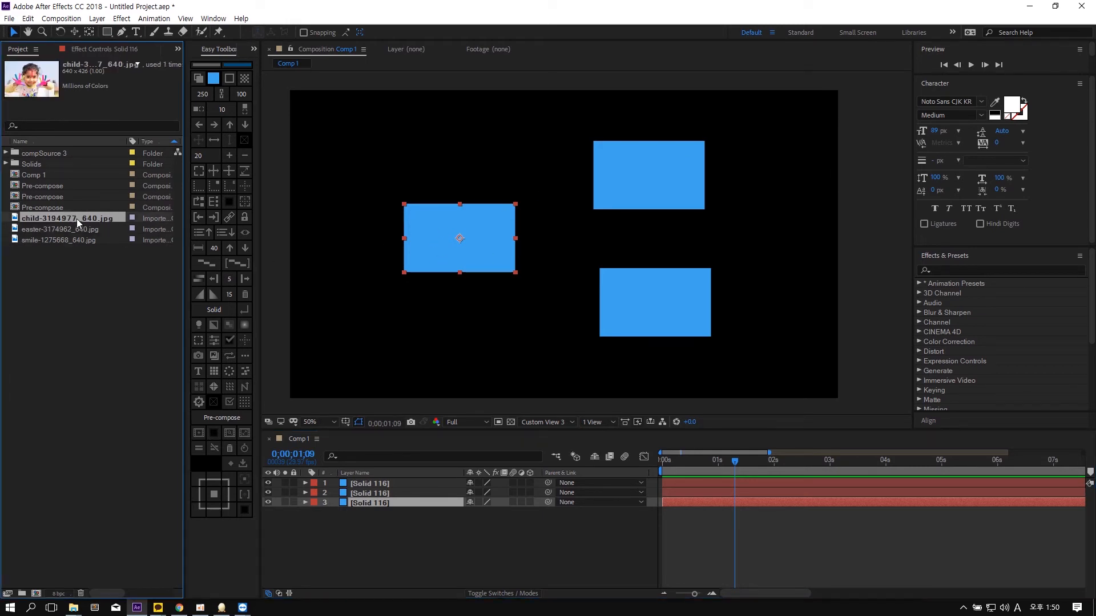
left_click(76, 229)
left_click(75, 239)
left_click(80, 226)
left_click(476, 247)
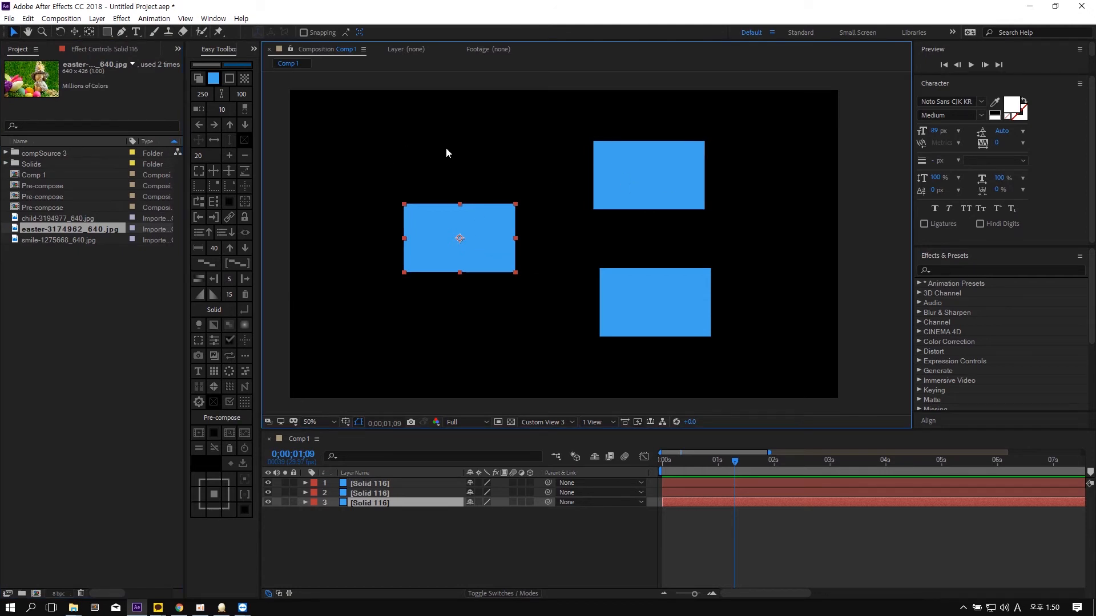
left_click(66, 218)
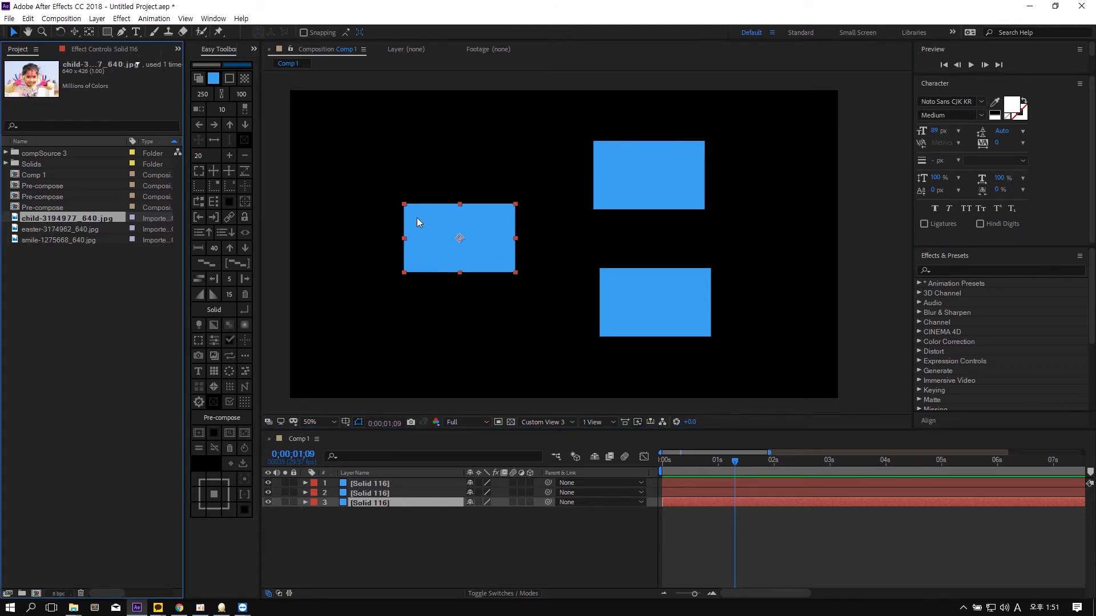
left_click(573, 244)
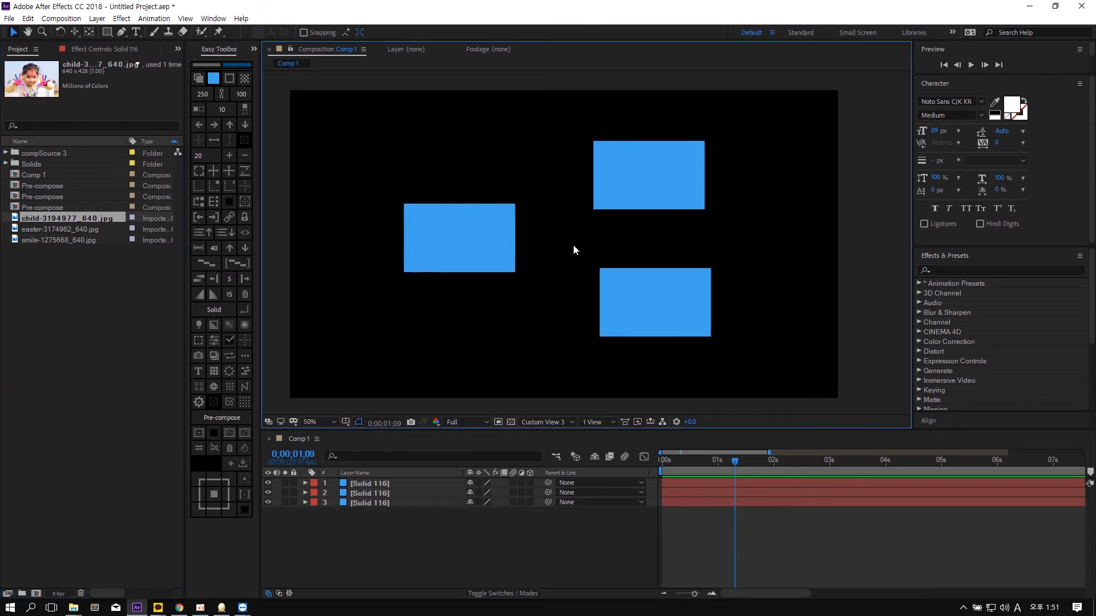
left_click(486, 241)
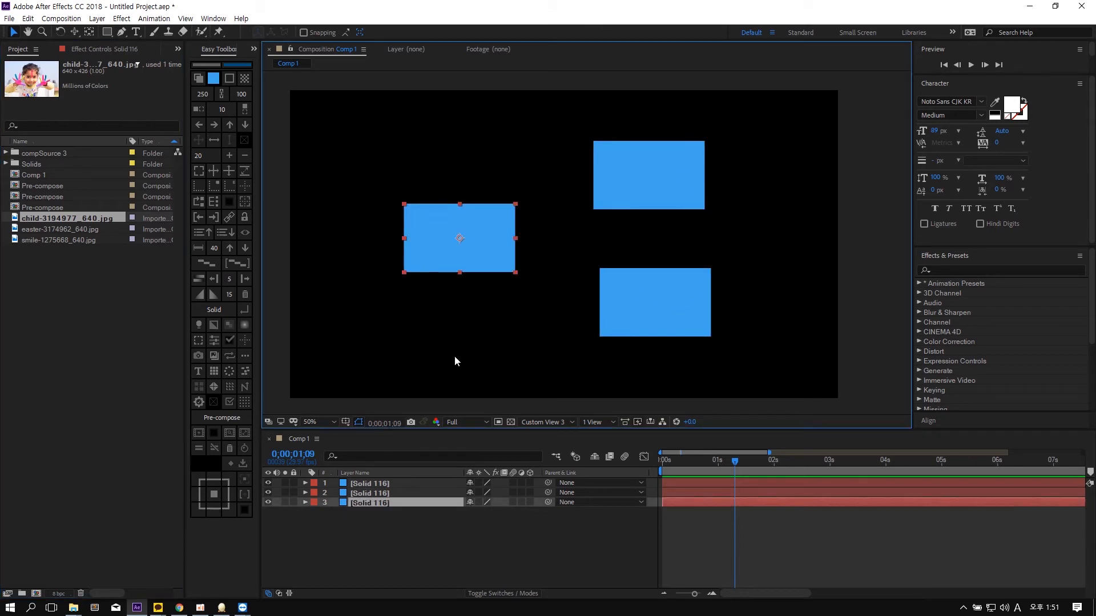
left_click(392, 484)
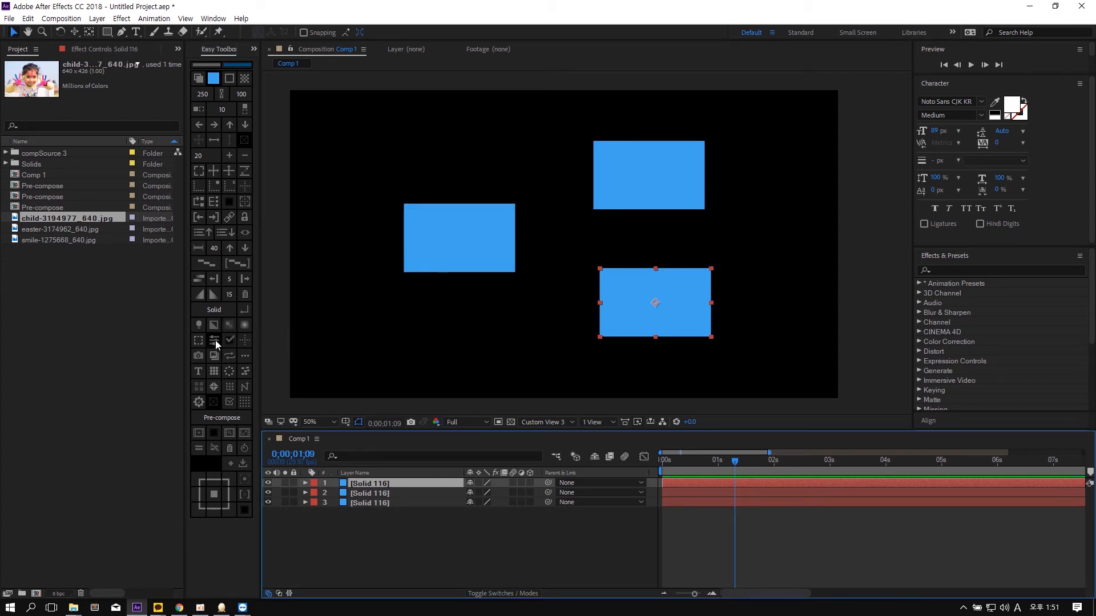
- Replace the left solid with child-3194977_640.jpg and the upper-right solid with easter-3174962_640.jpg, one layer at a time
left_click(480, 265)
left_click_drag(89, 220, 411, 506)
left_click(621, 179)
left_click(52, 231)
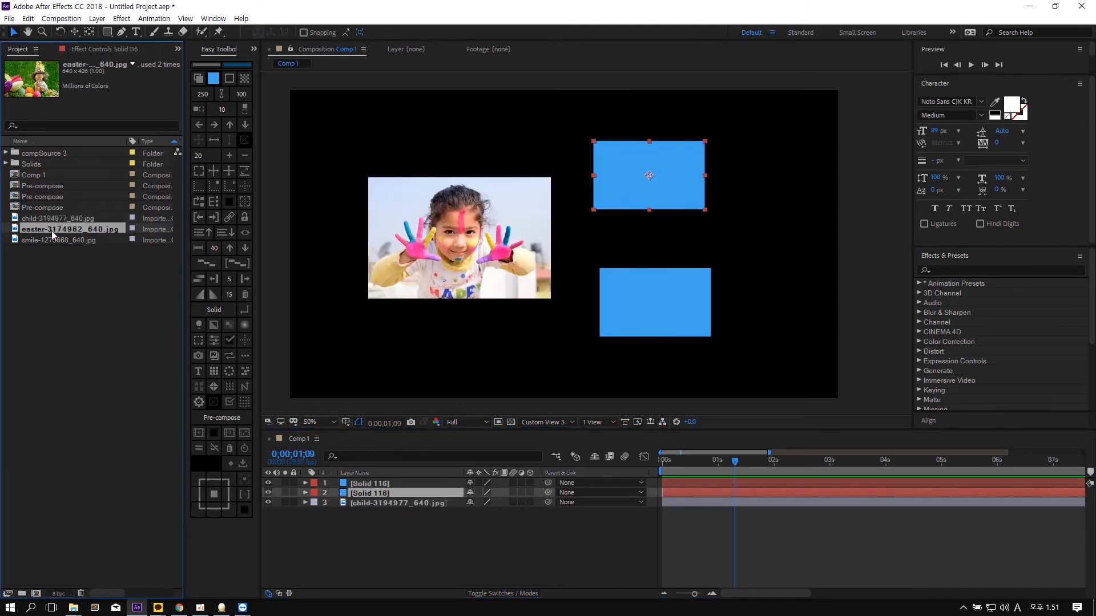
left_click_drag(52, 231, 419, 494)
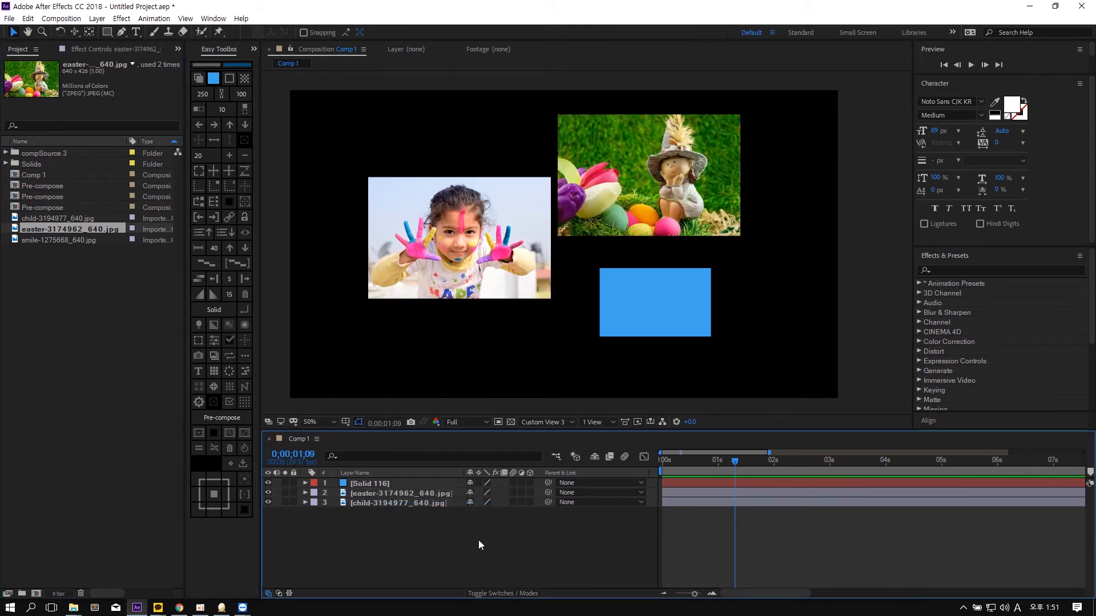
- Undo both image replacements and deselect all layers in the composition
key("ctrl+z")
key("ctrl+z")
left_click(381, 175)
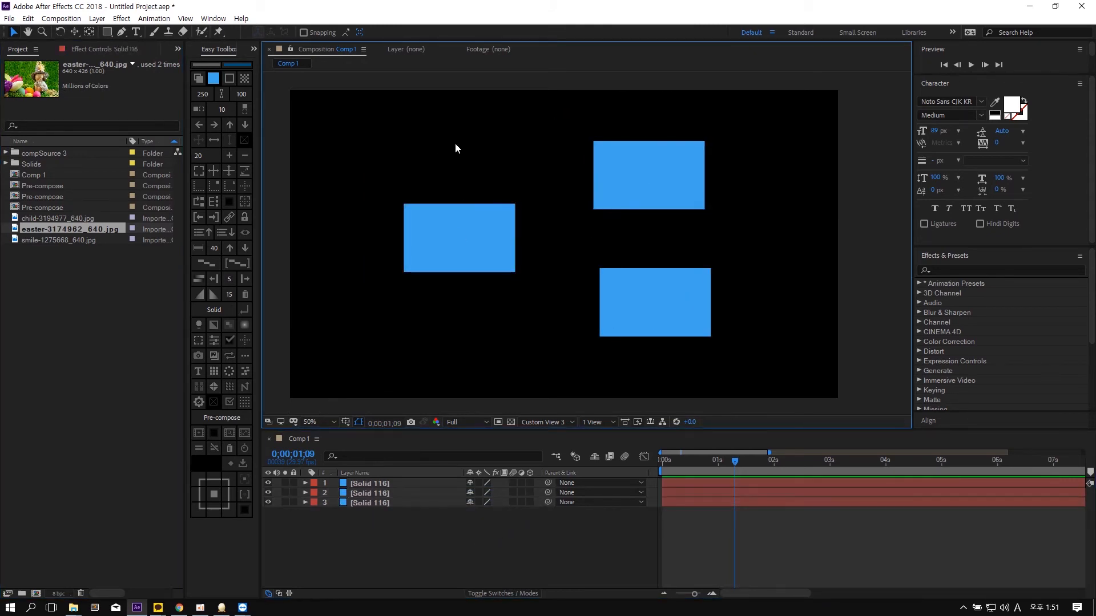
left_click(91, 227)
left_click(450, 241)
left_click(352, 186)
left_click(107, 277)
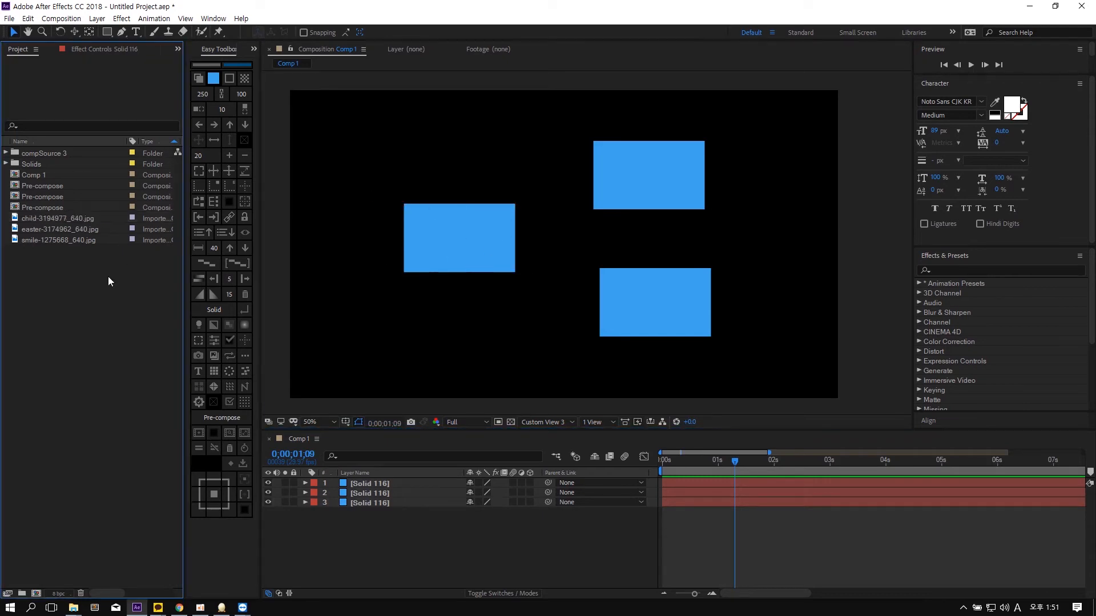
left_click(487, 258)
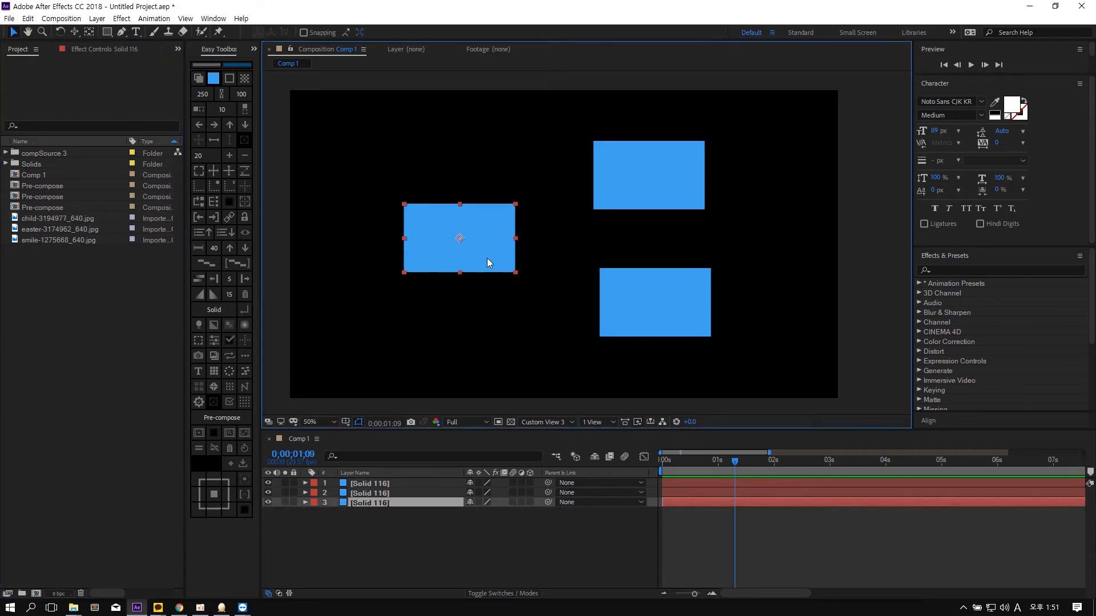
left_click(64, 220)
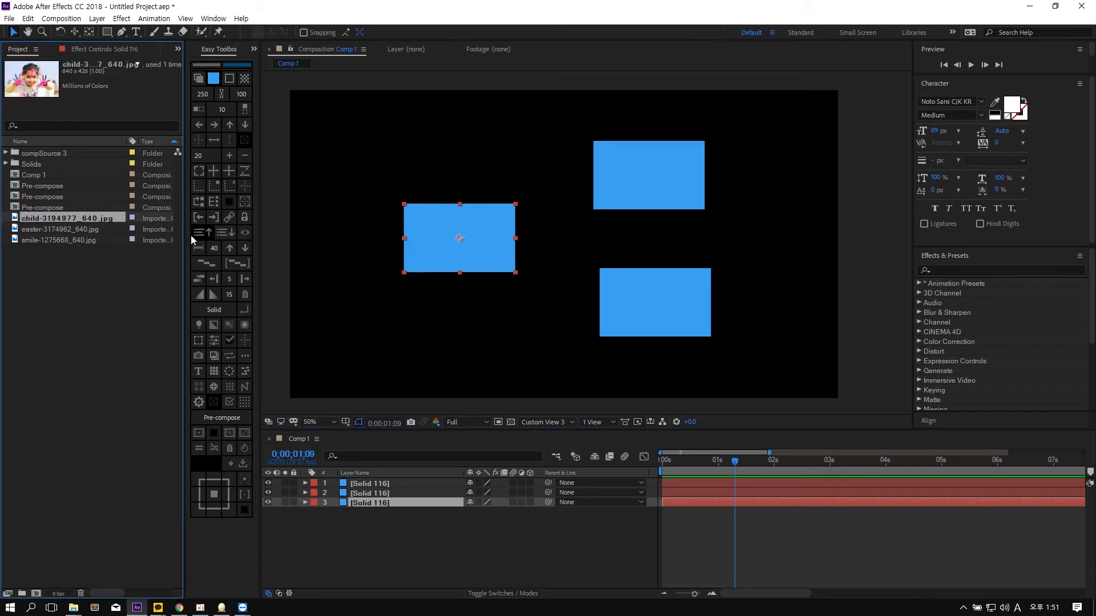
left_click(496, 309)
left_click(149, 251)
left_click(61, 220)
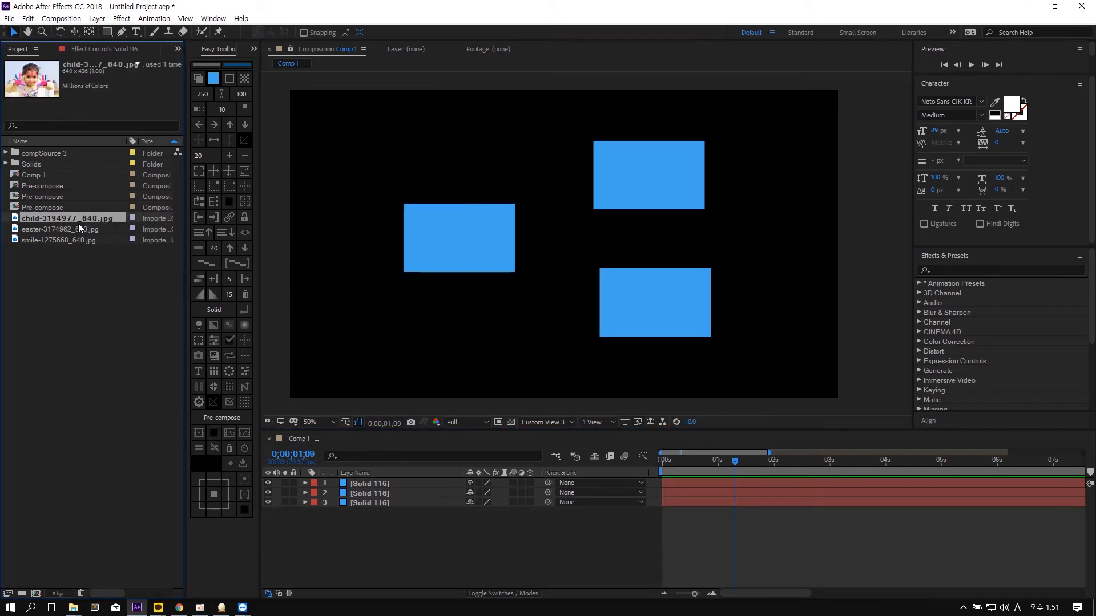
left_click(376, 483)
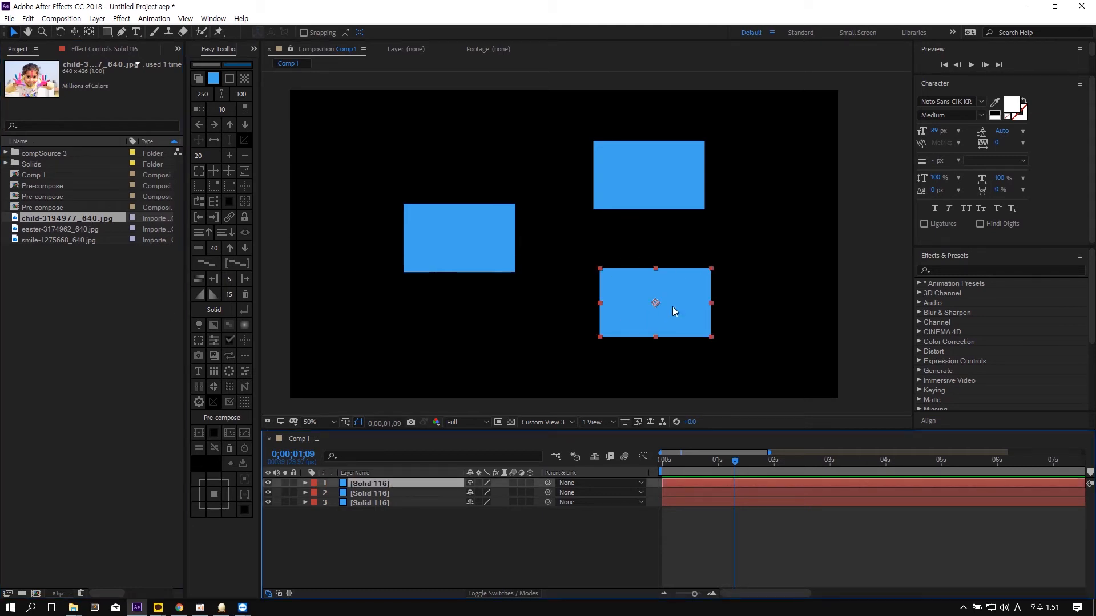
left_click(92, 230, "ctrl")
left_click(455, 240)
left_click(90, 239, "ctrl")
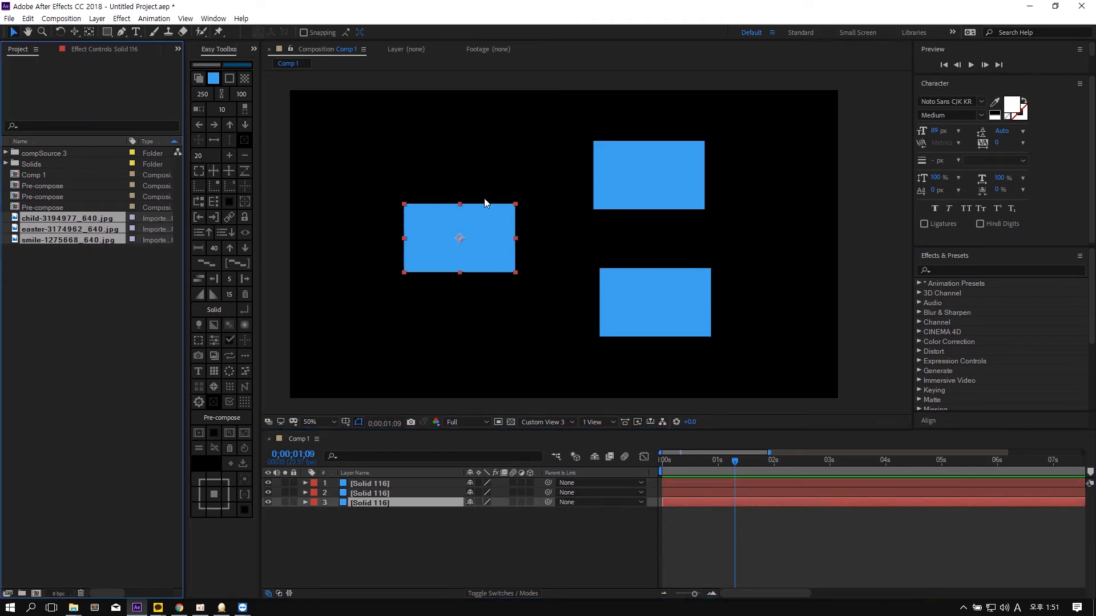
left_click(659, 183)
left_click(418, 287)
left_click(81, 290)
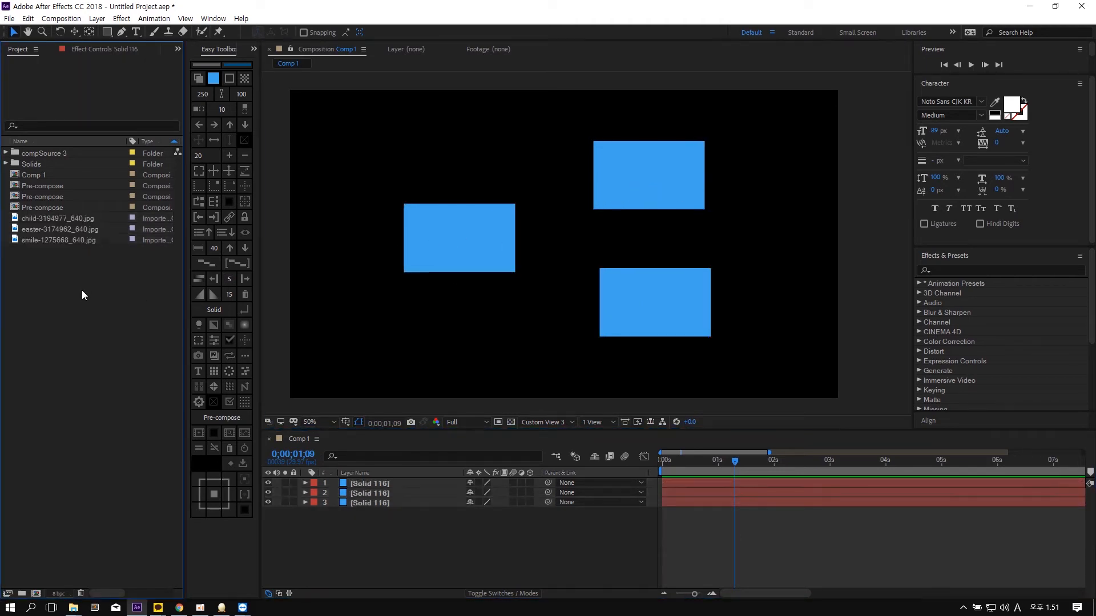
- Select the child, easter and smile images in the project along with the left, upper-right and lower-right solids in matching order
left_click(68, 219)
left_click(489, 244)
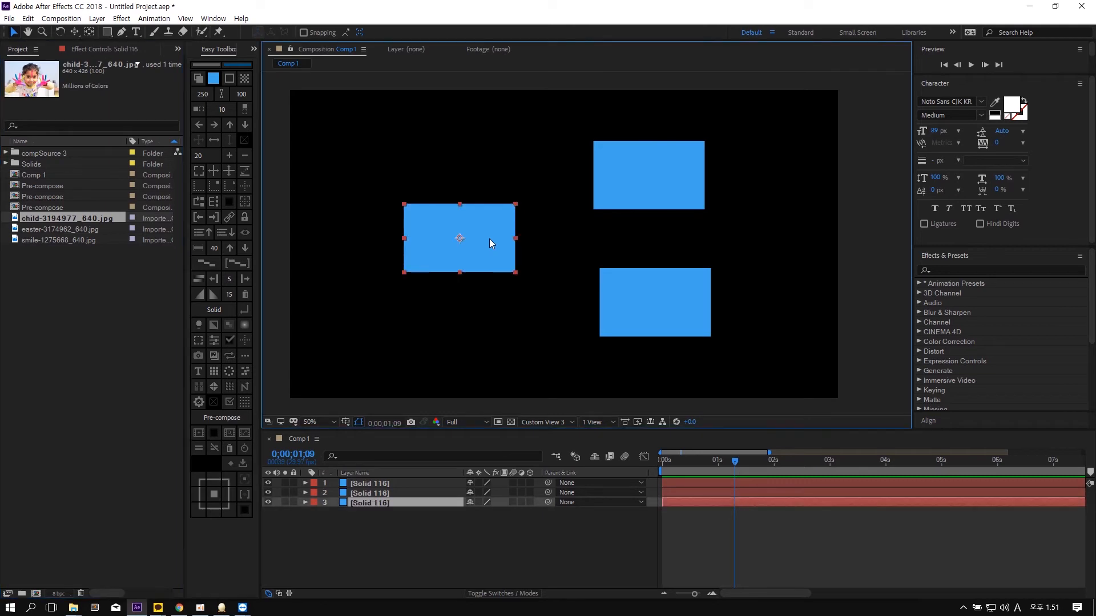
left_click(85, 230, "ctrl")
left_click(647, 201, "shift")
left_click(117, 240, "ctrl")
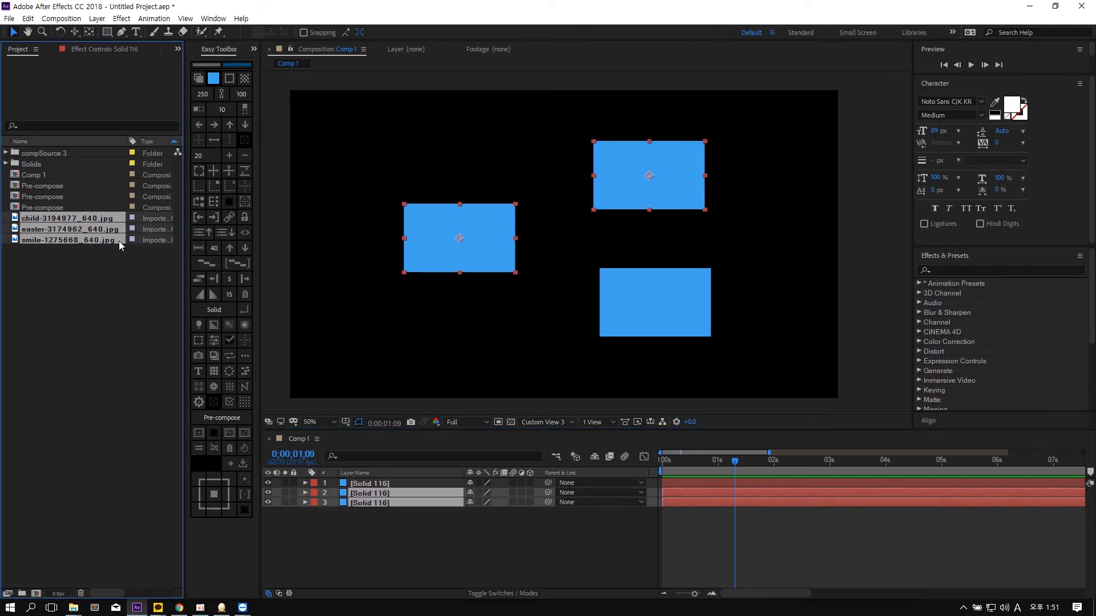
left_click(683, 293, "shift")
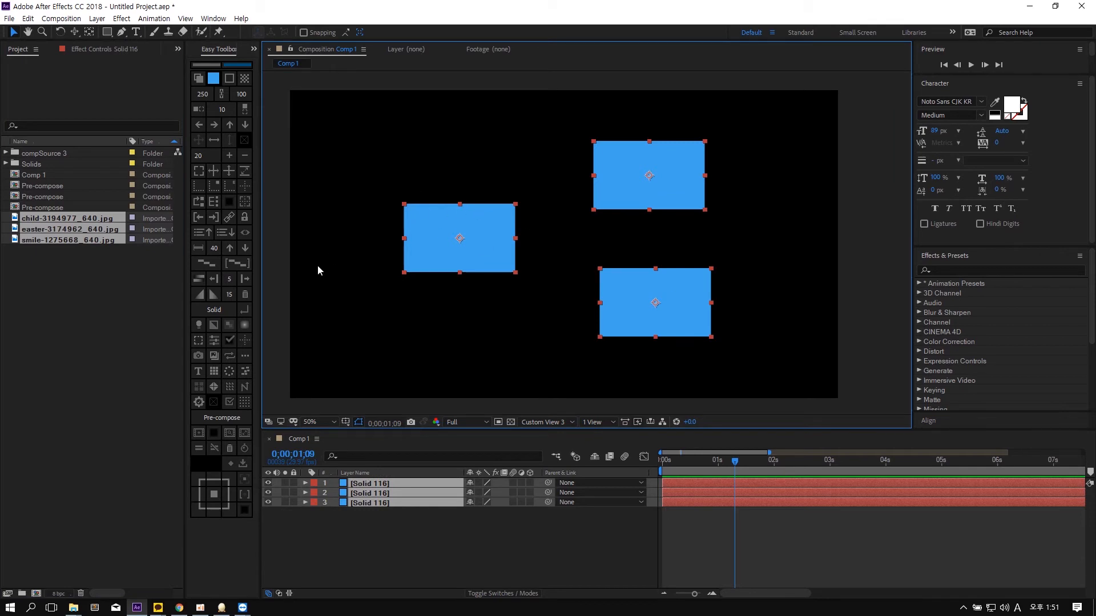
- Replace the three selected solids with the selected images using Replace Source, with fitting to the selected layer's outline enabled
left_click(229, 356)
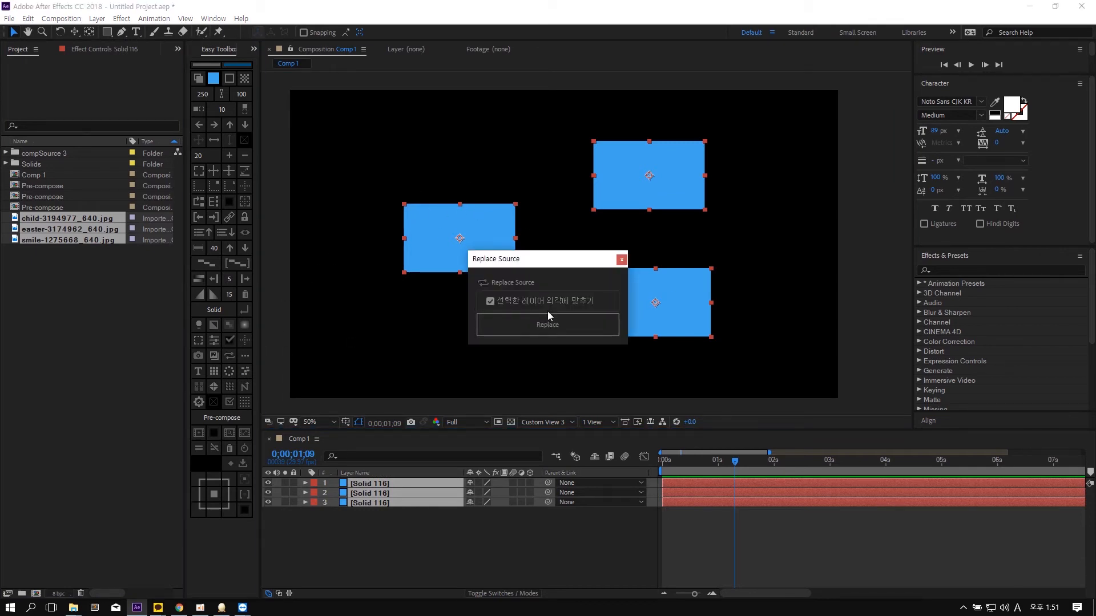
left_click_drag(545, 263, 863, 293)
left_click(862, 356)
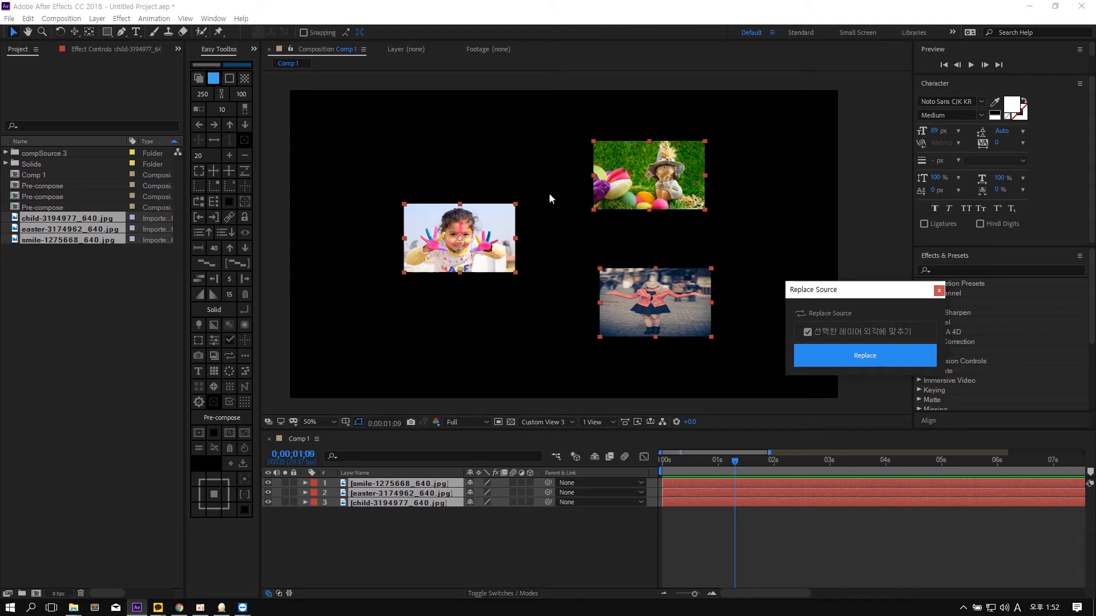
- Select the lower-right smile image to check its fit, and undo the fitted source replacement
left_click(766, 271)
left_click(648, 299)
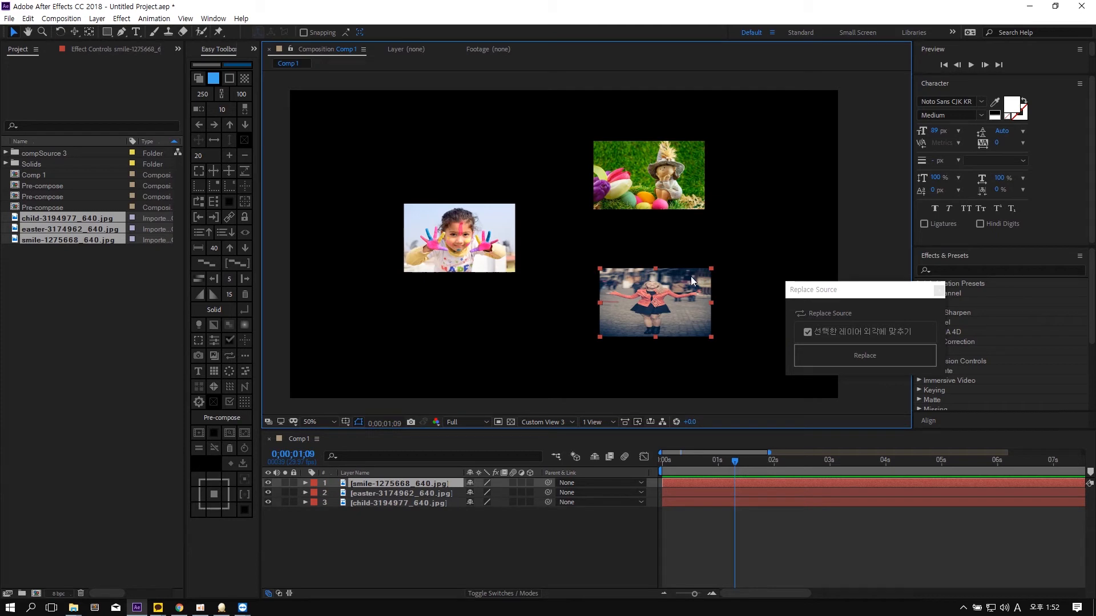
left_click(742, 227)
key("ctrl+z")
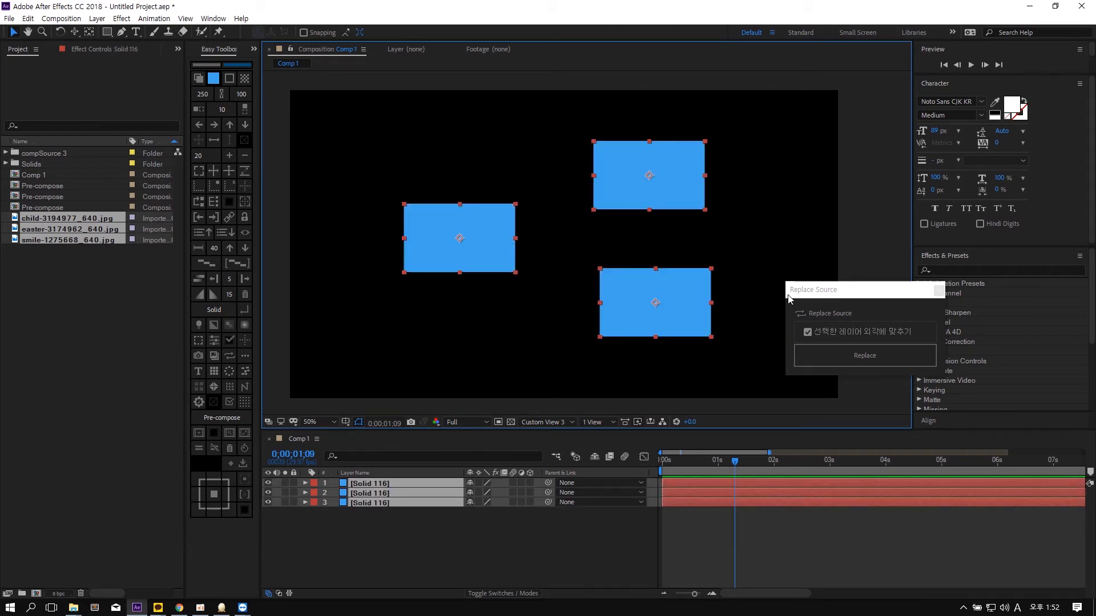
- Replace the three solids with the images without fitting to the layer outline, and undo the replacement
left_click(850, 331)
left_click(850, 353)
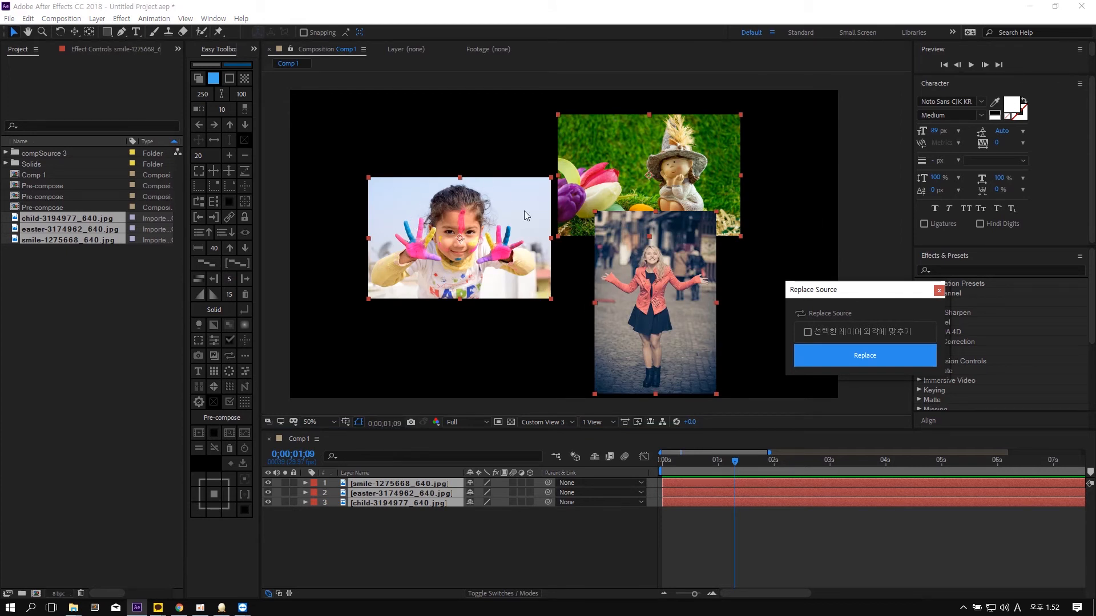
left_click(803, 231)
key("ctrl+z")
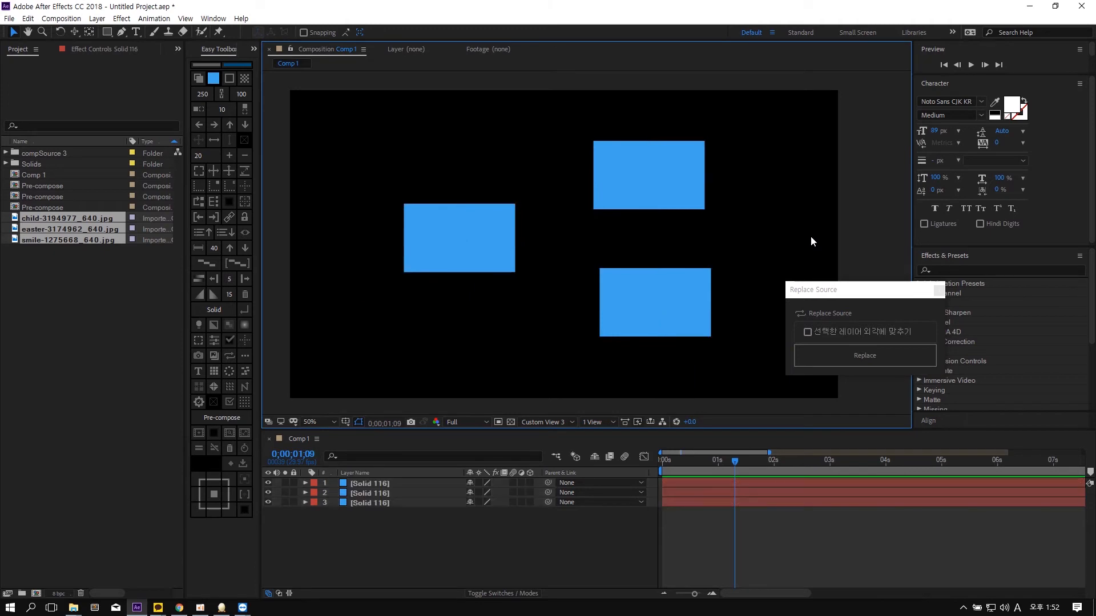
- Replace all three solids with the selected images using Crop - Replace Source, leaving fitting to the layer's width off
key("ctrl+a")
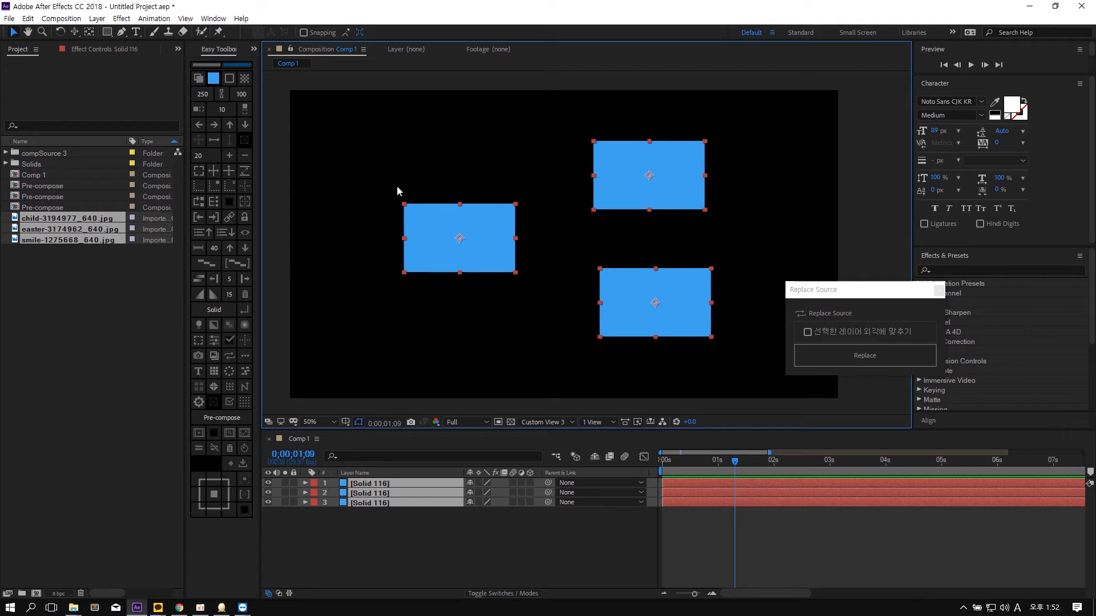
left_click(939, 290)
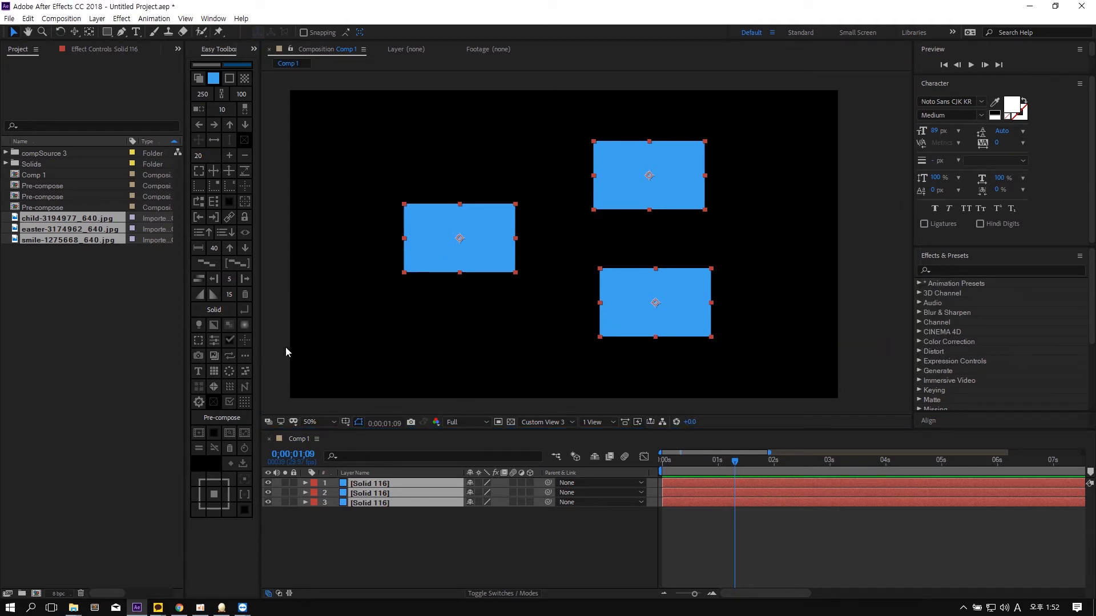
left_click(231, 357)
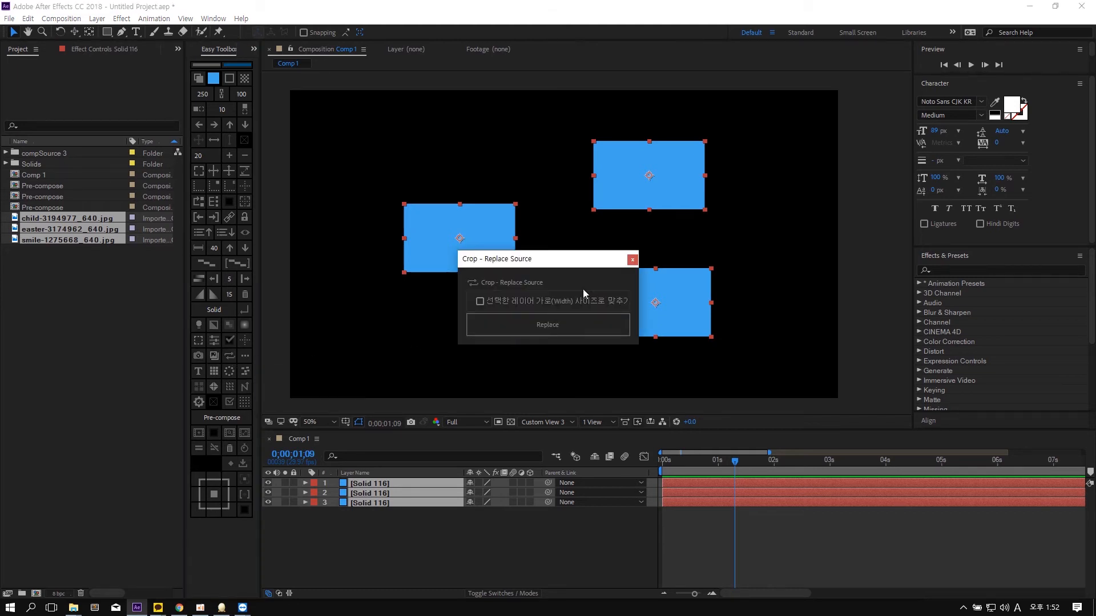
left_click_drag(536, 255, 828, 249)
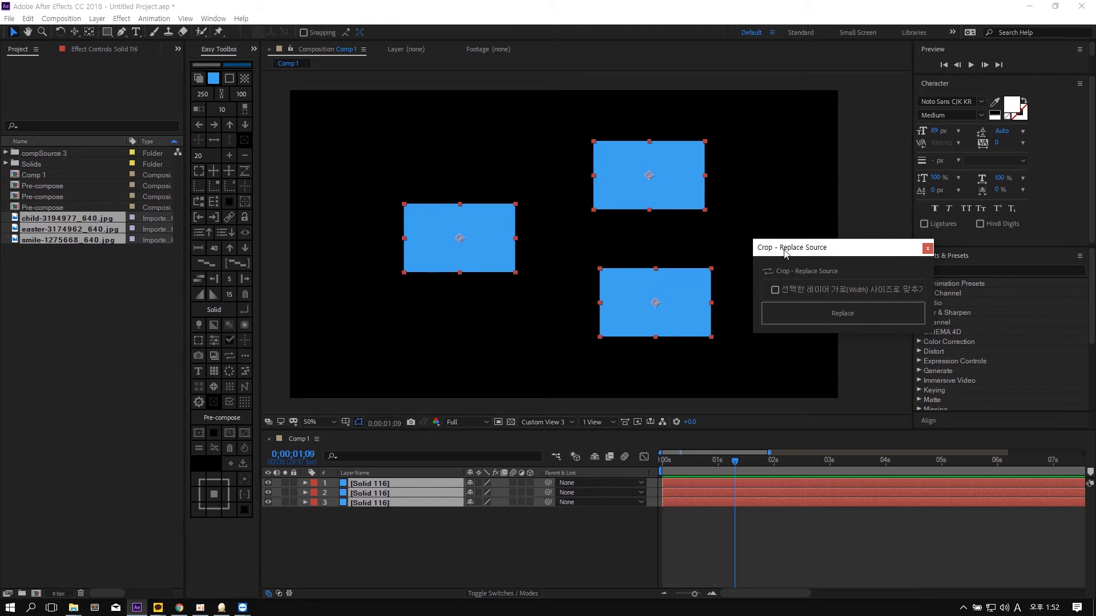
left_click(840, 314)
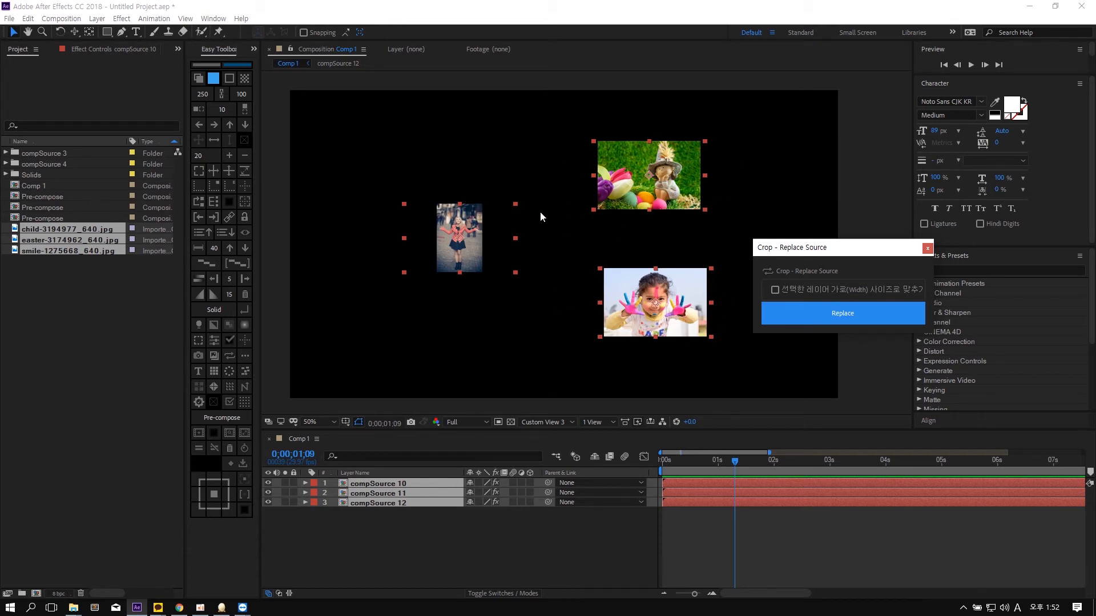
- Open the cropped smile image's source composition to inspect it enlarged, return to Comp 1, and undo the cropped replacement
double_click(464, 246)
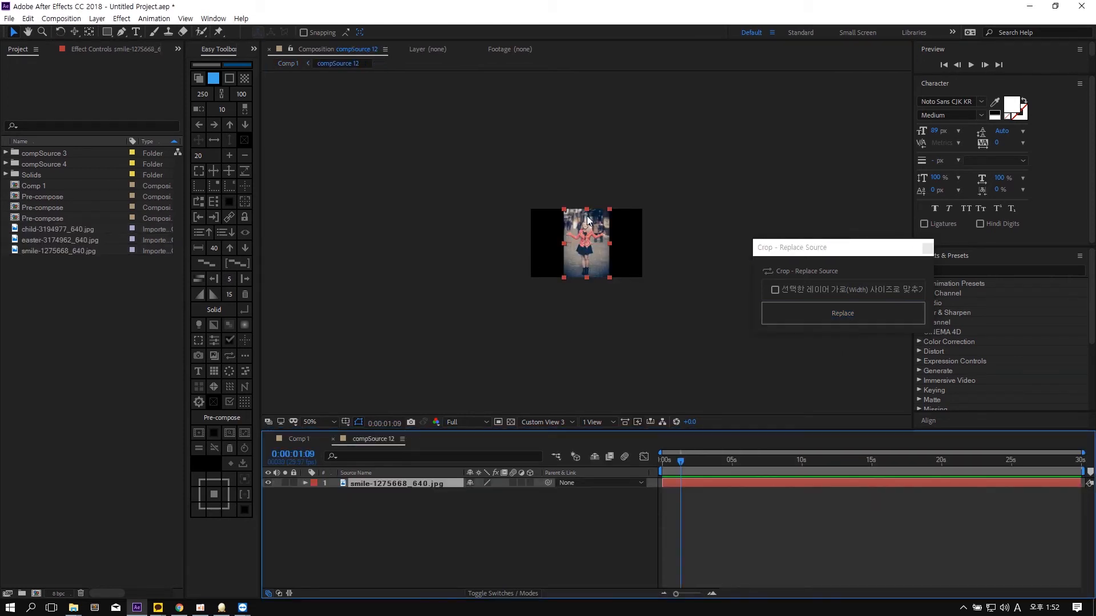
key("period")
key("period")
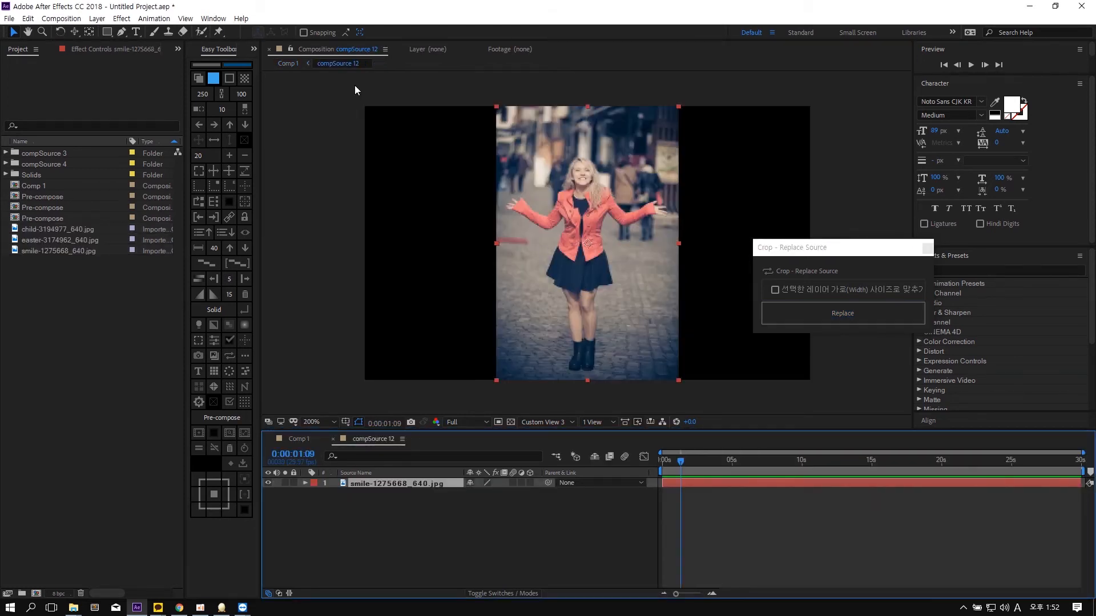
left_click(287, 64)
left_click(585, 179)
key("ctrl+z")
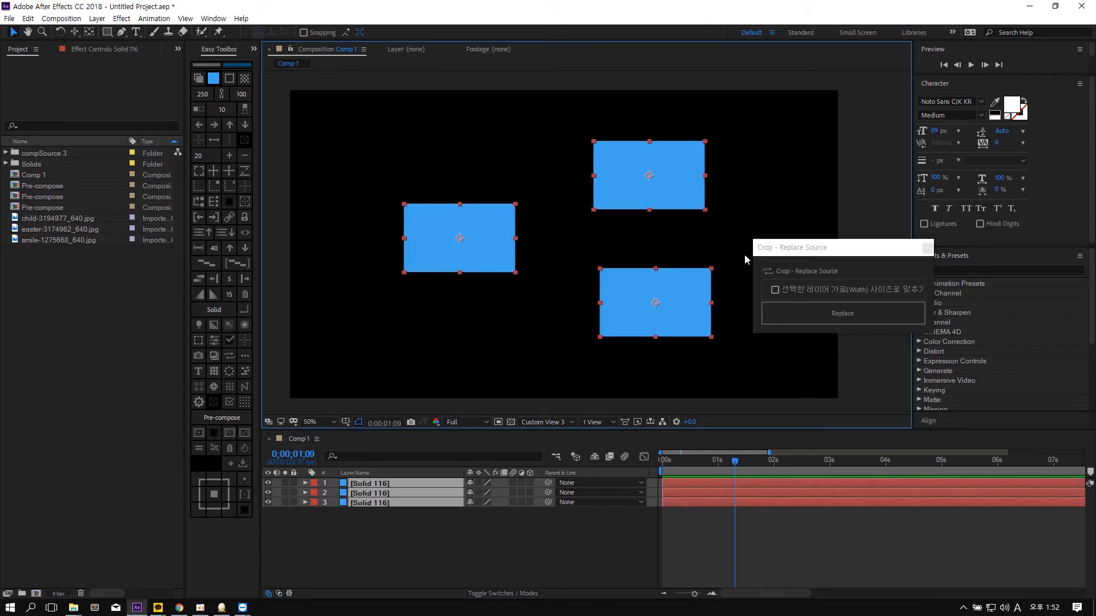
- Select the child, easter and smile images and replace the three solids using Crop - Replace Source with width fitting off
left_click(116, 47)
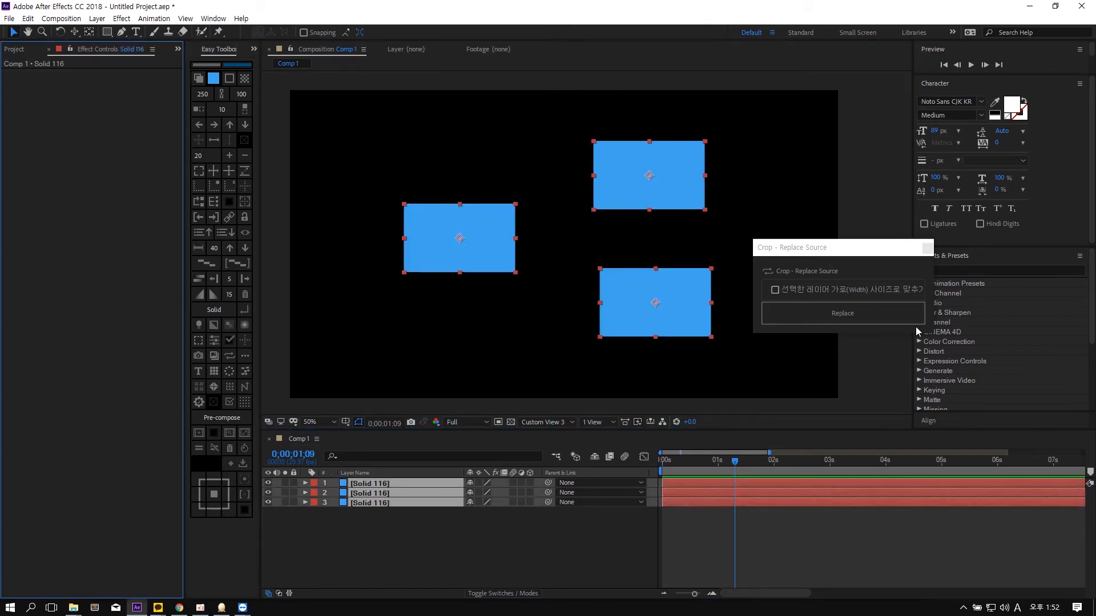
left_click(867, 311)
left_click(597, 347)
left_click(20, 49)
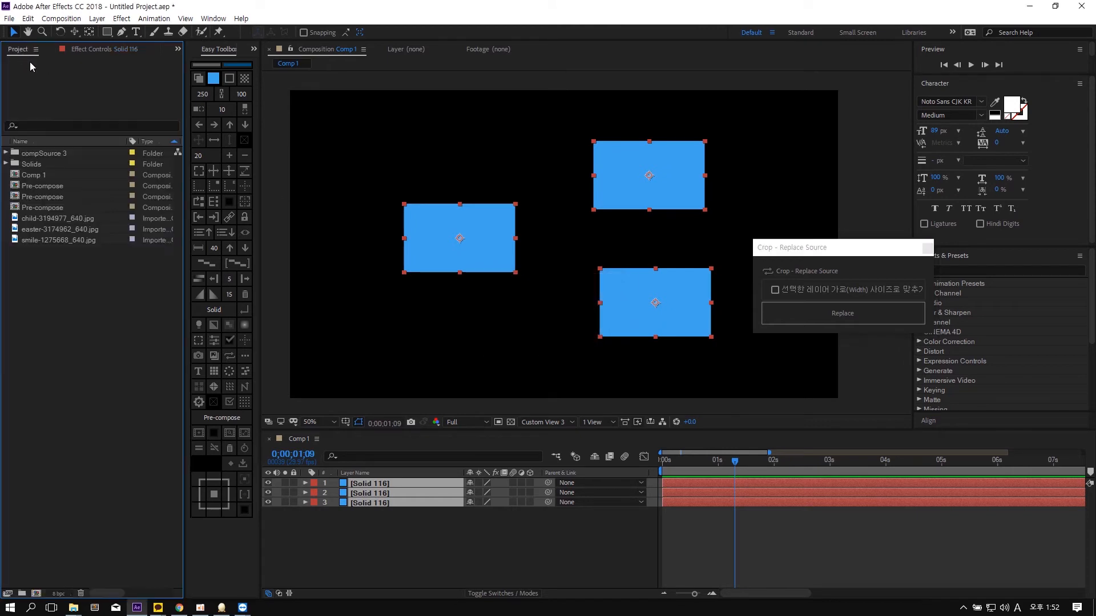
left_click(64, 219)
left_click(71, 240, "shift")
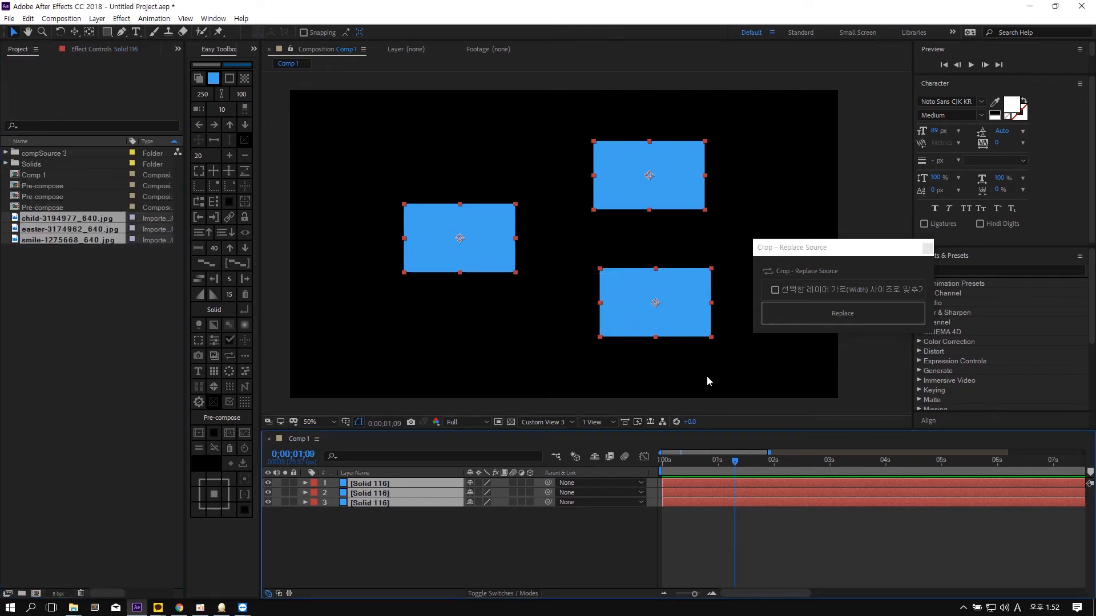
left_click(839, 314)
- Set the cropped smile image's Scale slider to 101 and try shifting its Position inside the frame
left_click(95, 48)
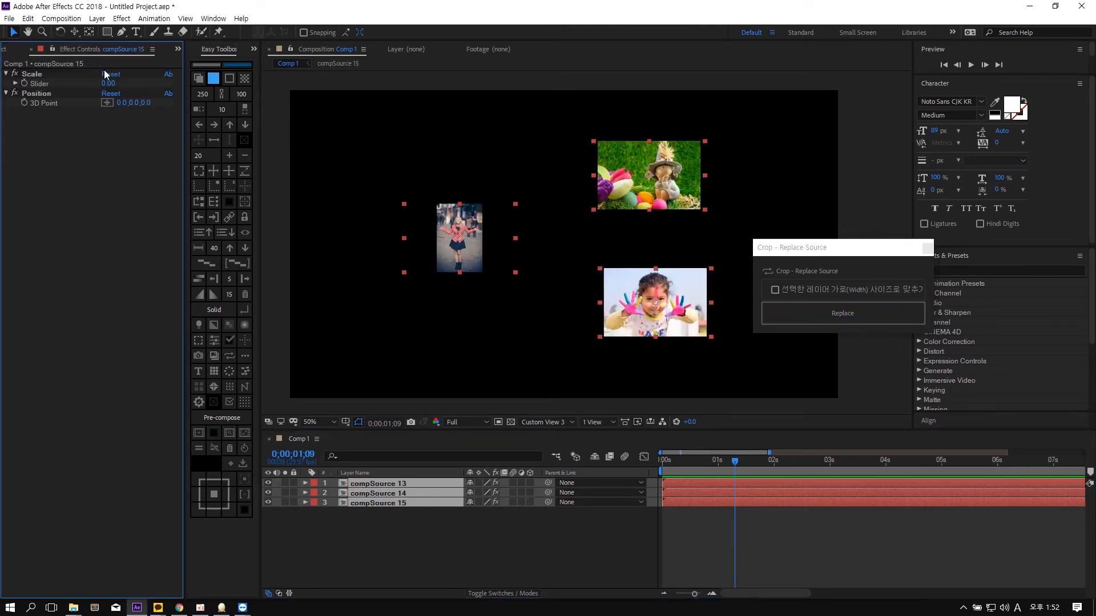
left_click_drag(111, 79, 572, 212)
left_click_drag(131, 102, 74, 105)
- Undo the smile image's position and scale adjustments and the cropped replacement, restoring the three blue solids
key("ctrl+z")
left_click(494, 327)
key("ctrl+z")
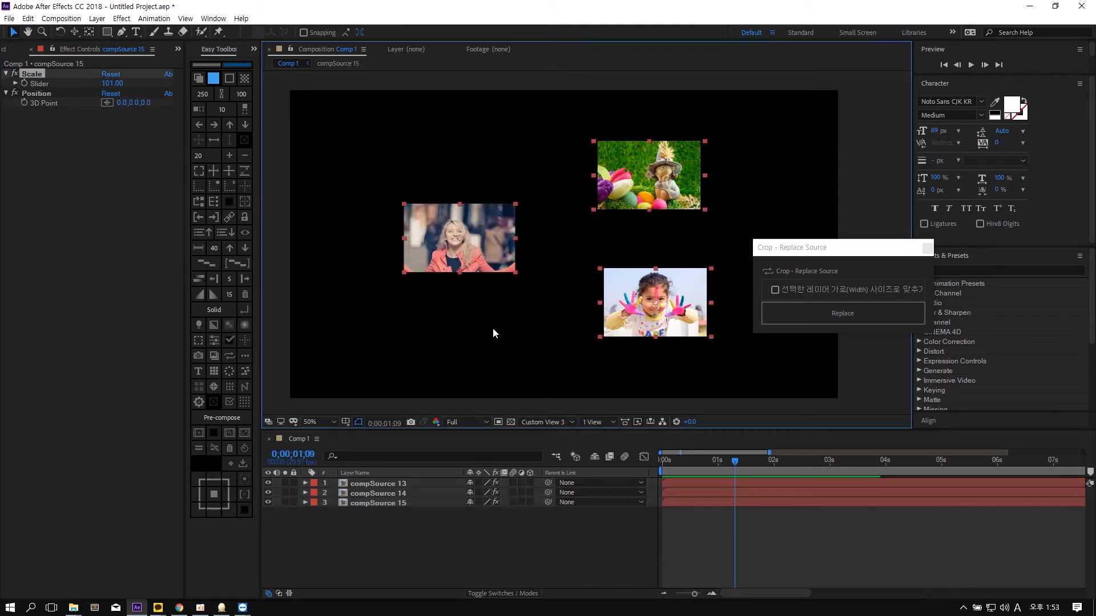
key("ctrl+z")
key("ctrl+z")
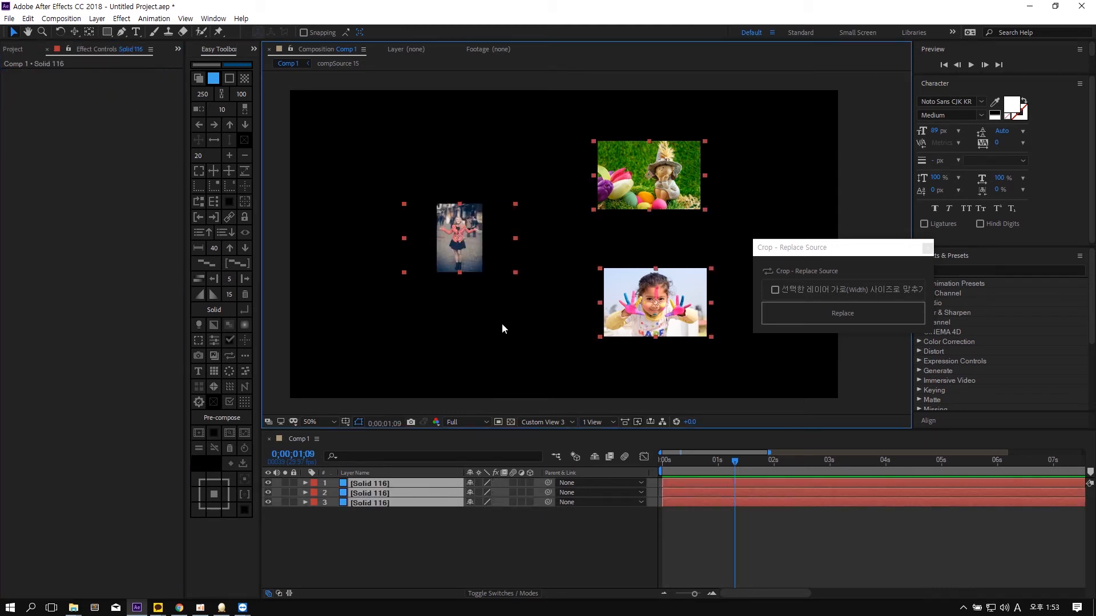
- Replace the three solids with the selected images using Crop - Replace Source with fitting to the layer's width enabled
left_click(23, 51)
left_click(665, 295)
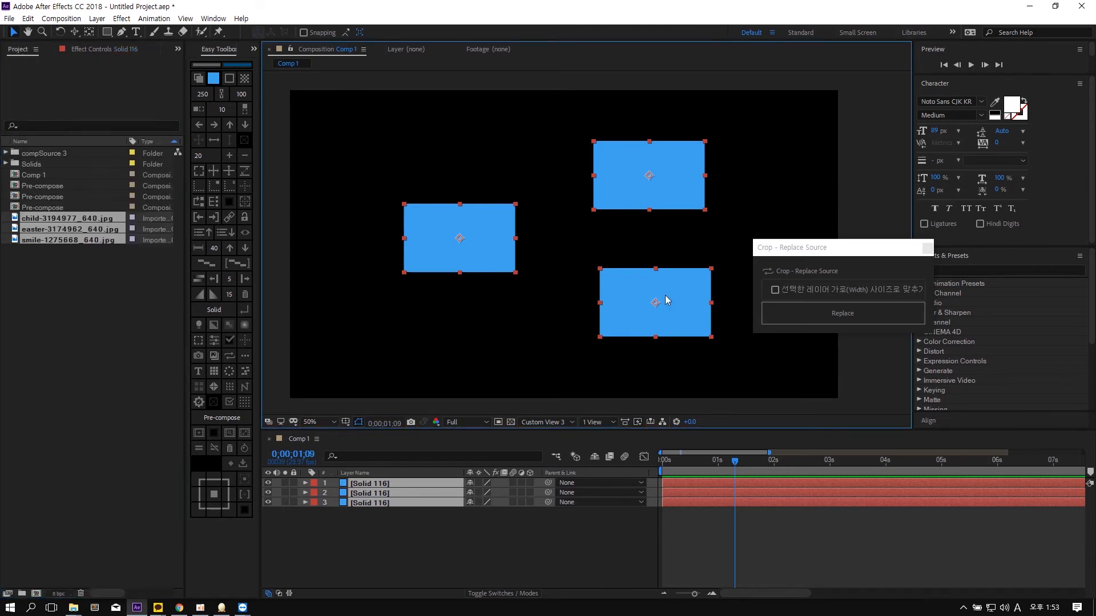
left_click(825, 291)
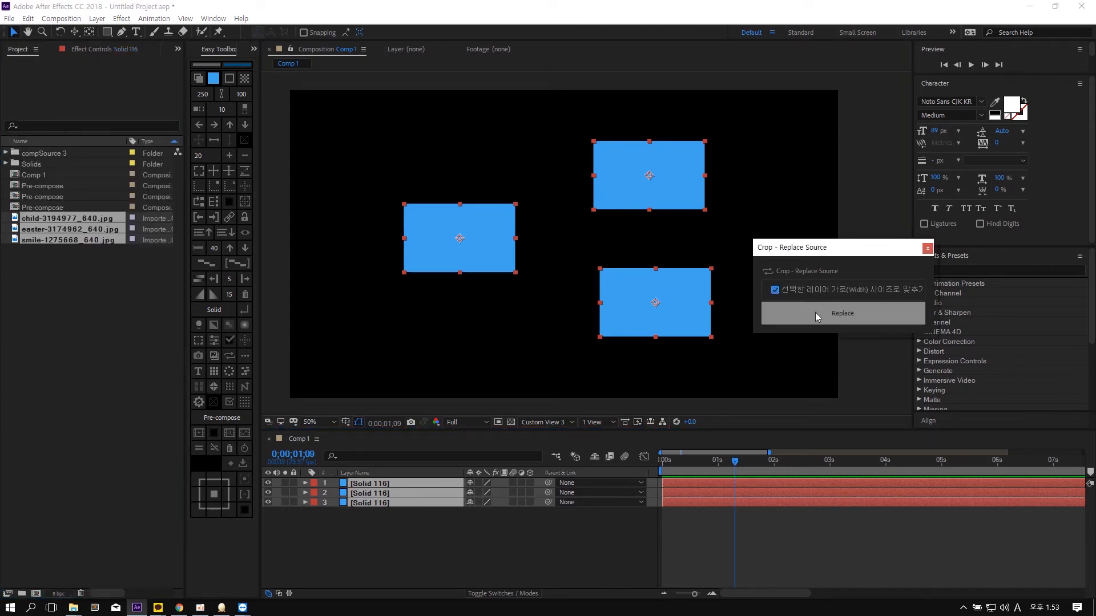
left_click(815, 312)
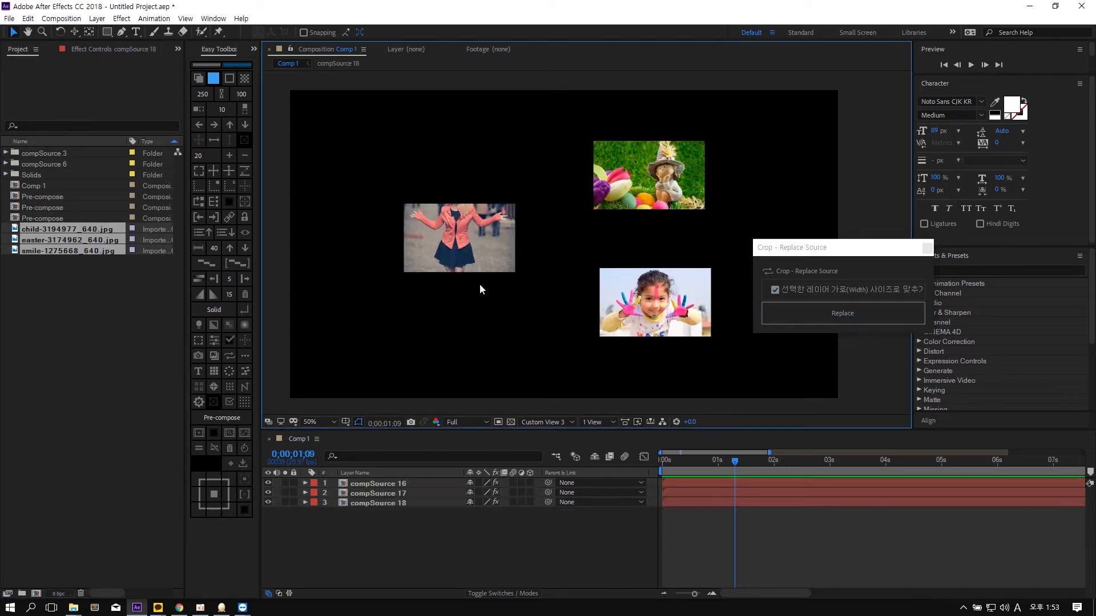
- Reframe the cropped smile image with Scale 57 and Position 0, 177, 0, and close Crop - Replace Source
left_click(465, 265)
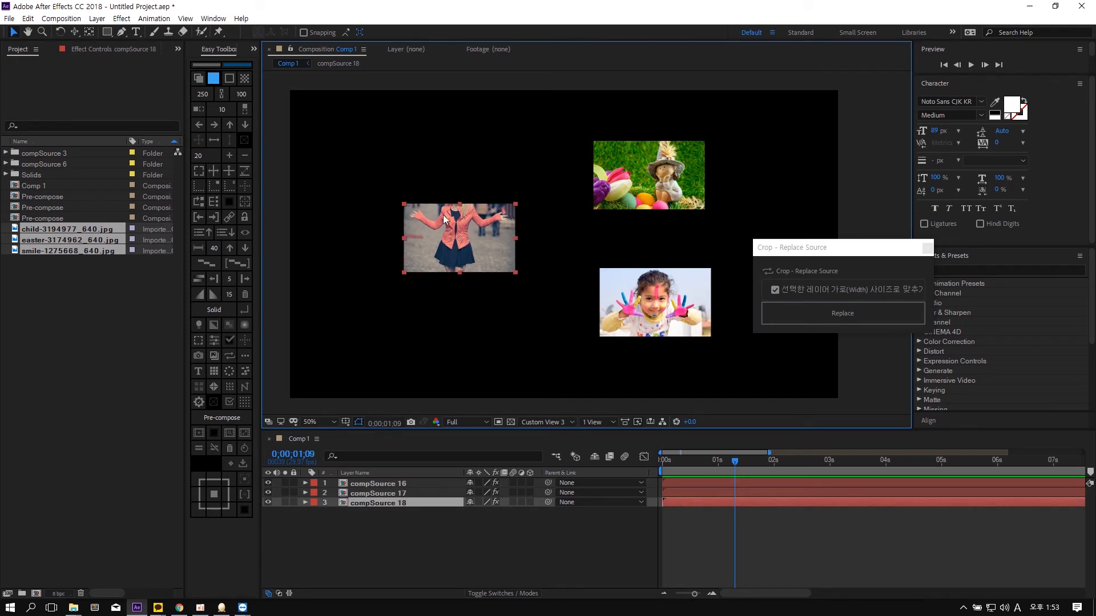
left_click(108, 49)
left_click_drag(139, 103, 183, 111)
left_click_drag(108, 83, 177, 105)
left_click(353, 261)
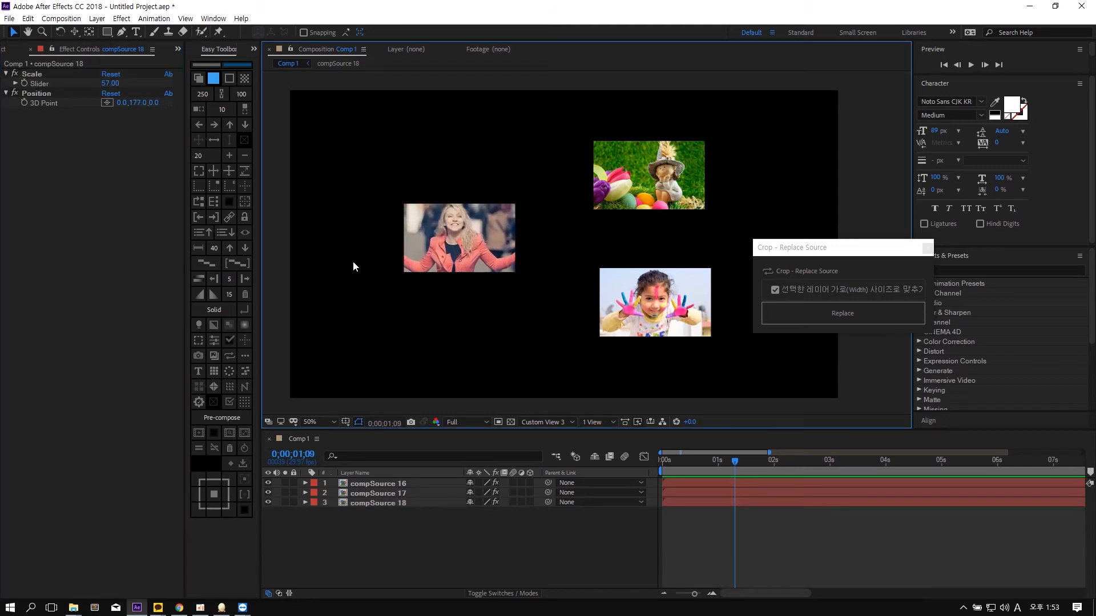
left_click(505, 266)
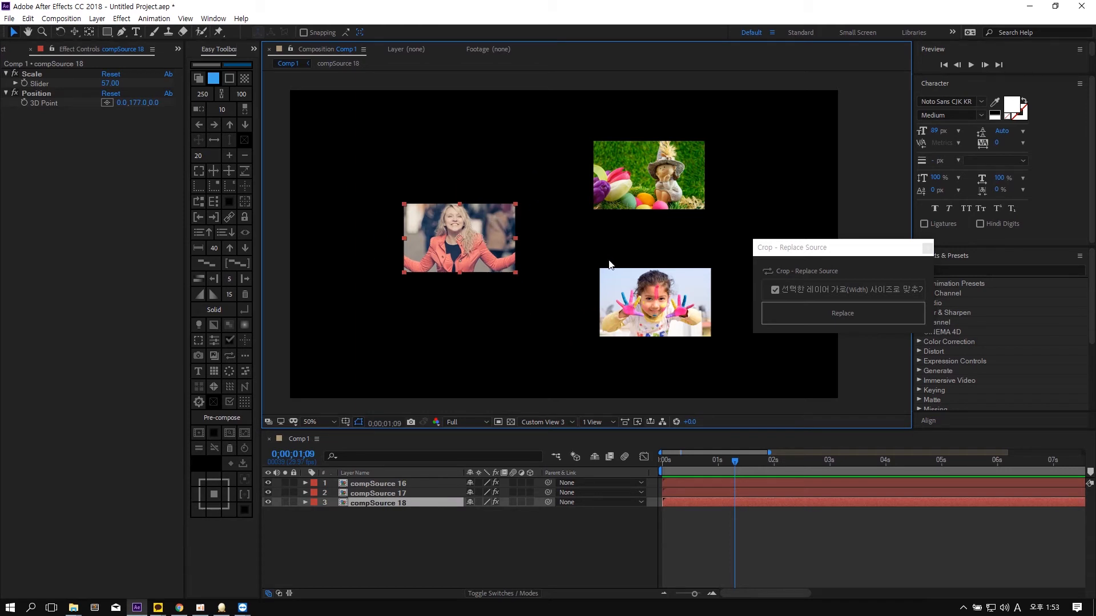
left_click(927, 247)
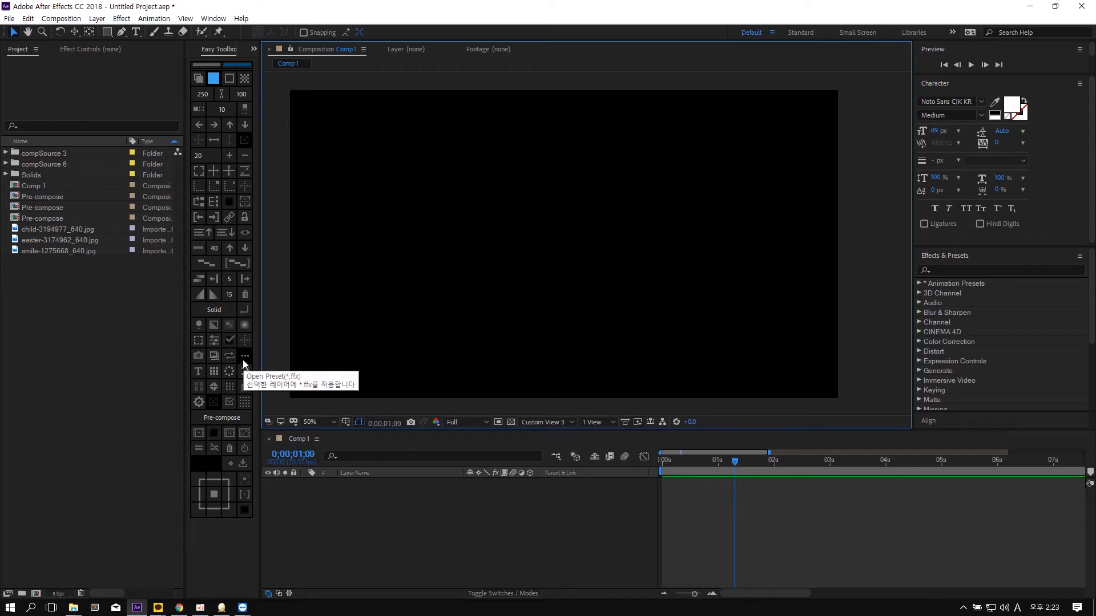
- Create a blue solid that fills the whole of Comp 1
left_click(201, 83)
left_click(862, 240)
left_click(691, 287)
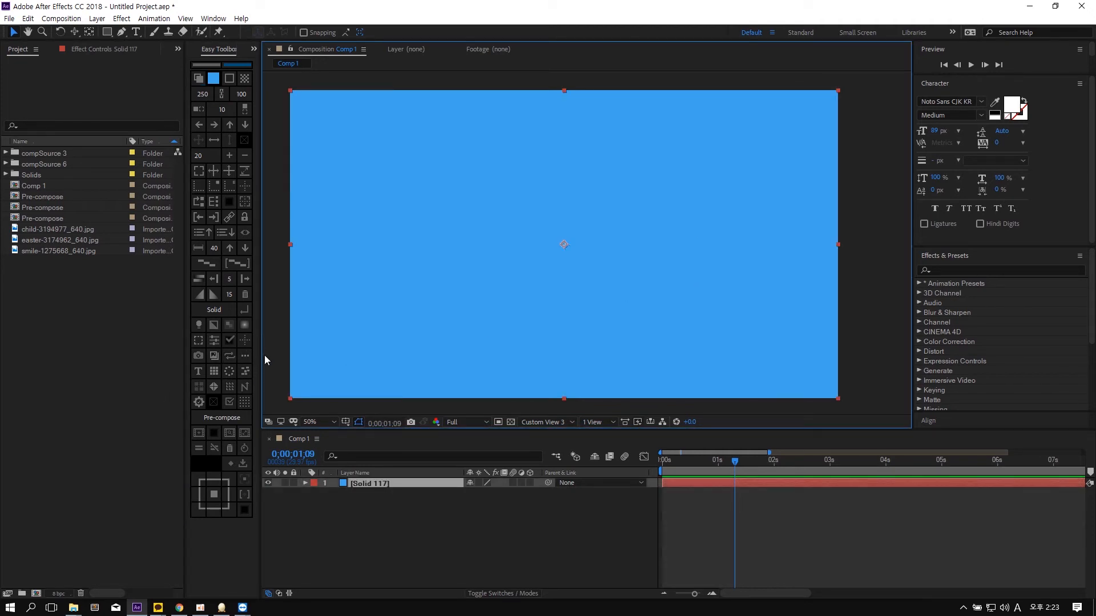
- Apply the Germs preset from the Backgrounds folder to the solid using Open Preset, and scrub the time to 0;00;01;07
left_click(244, 360)
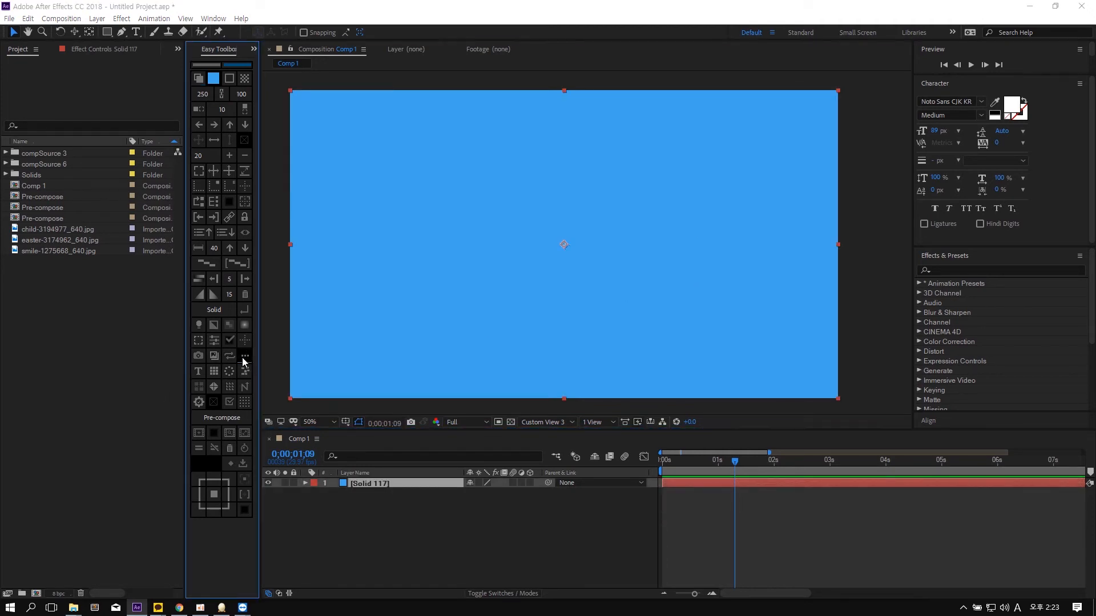
left_click(512, 299)
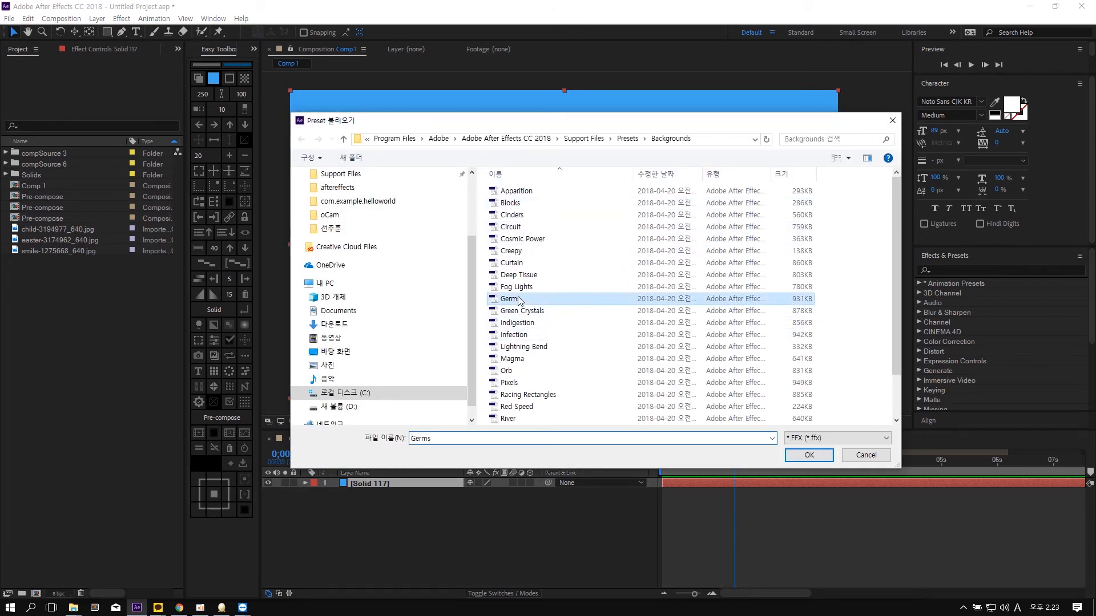
double_click(512, 299)
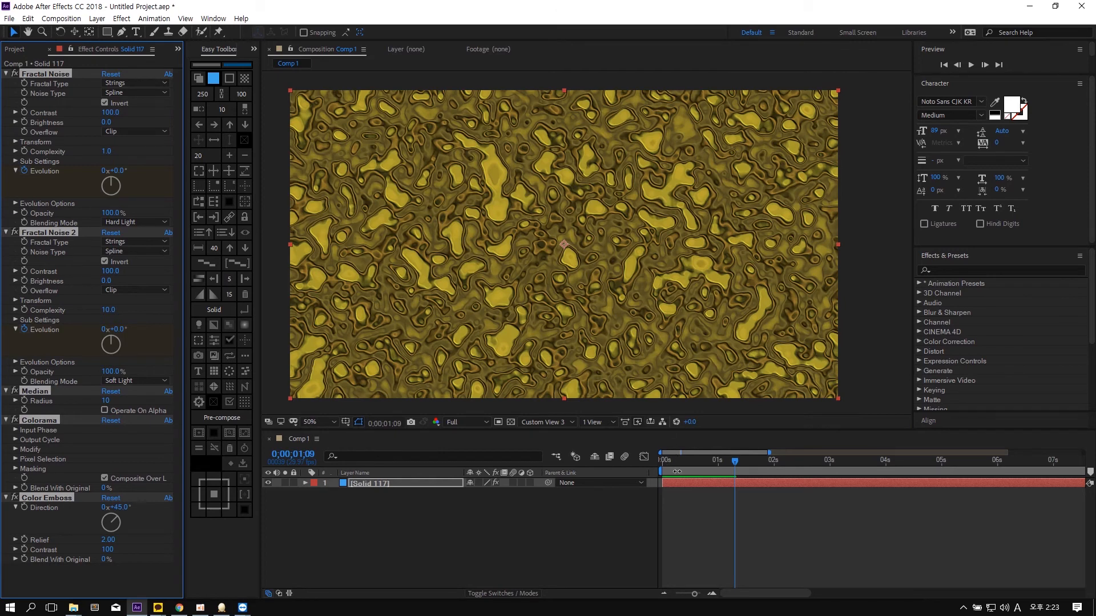
left_click_drag(671, 461, 729, 461)
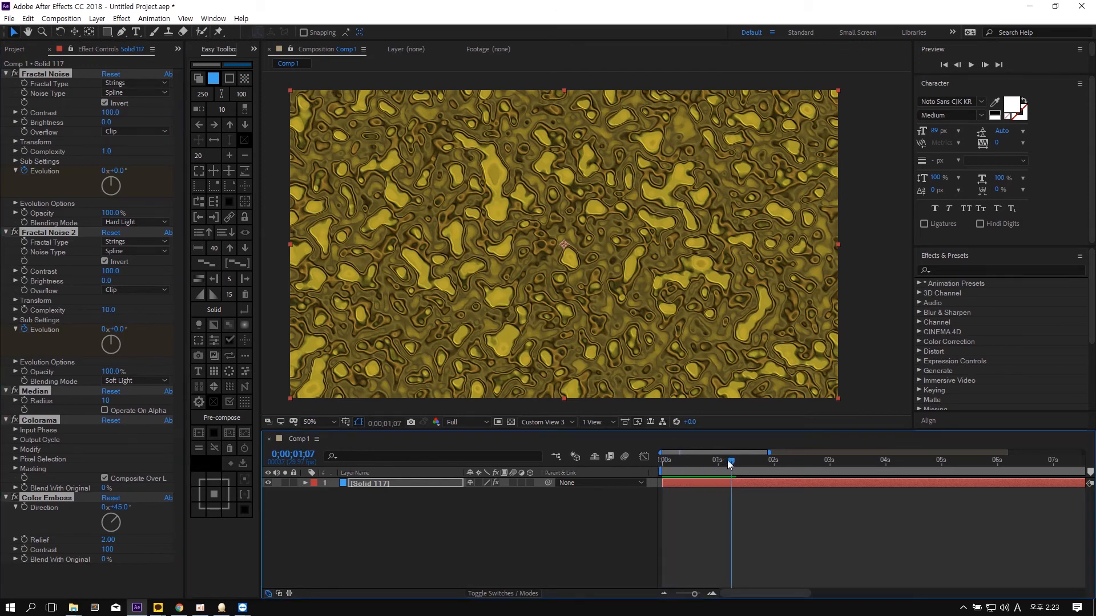
left_click(871, 275)
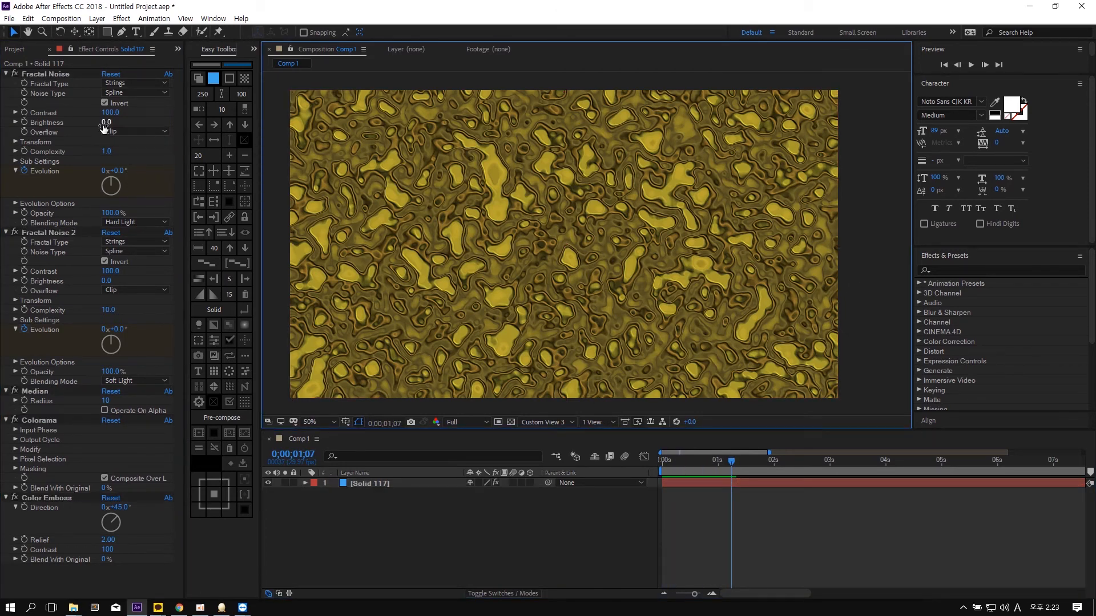
- Delete all of the Germs preset's effects from the solid
left_click(7, 113)
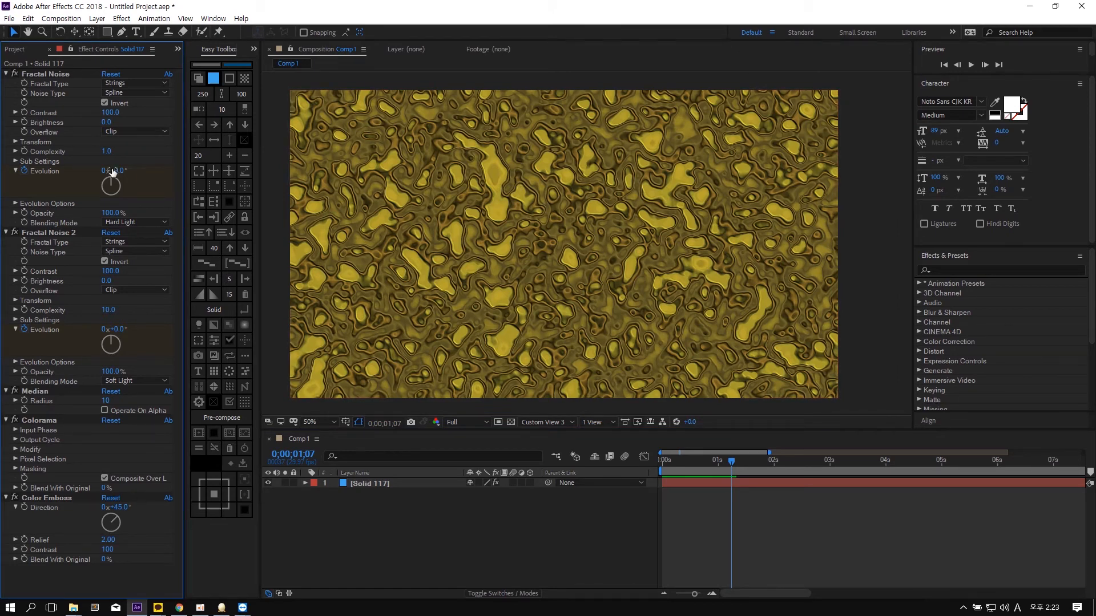
left_click(557, 258)
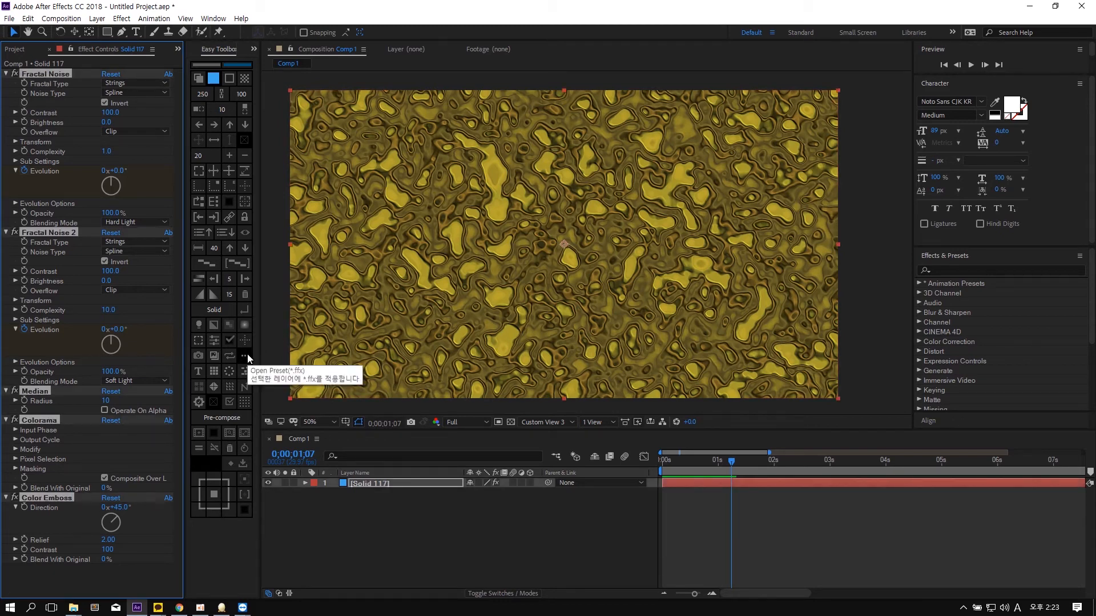
key("Delete")
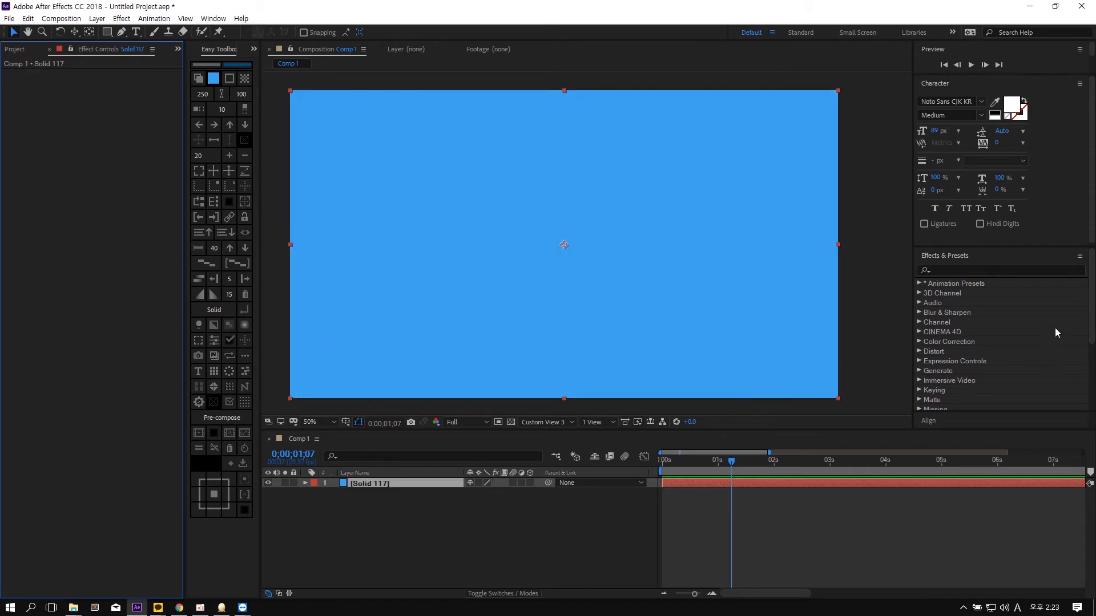
- Browse the effect categories, give the Effects & Presets list more height, and delete the blue solid
scroll(989, 341, "down", 4)
scroll(958, 360, "down", 2)
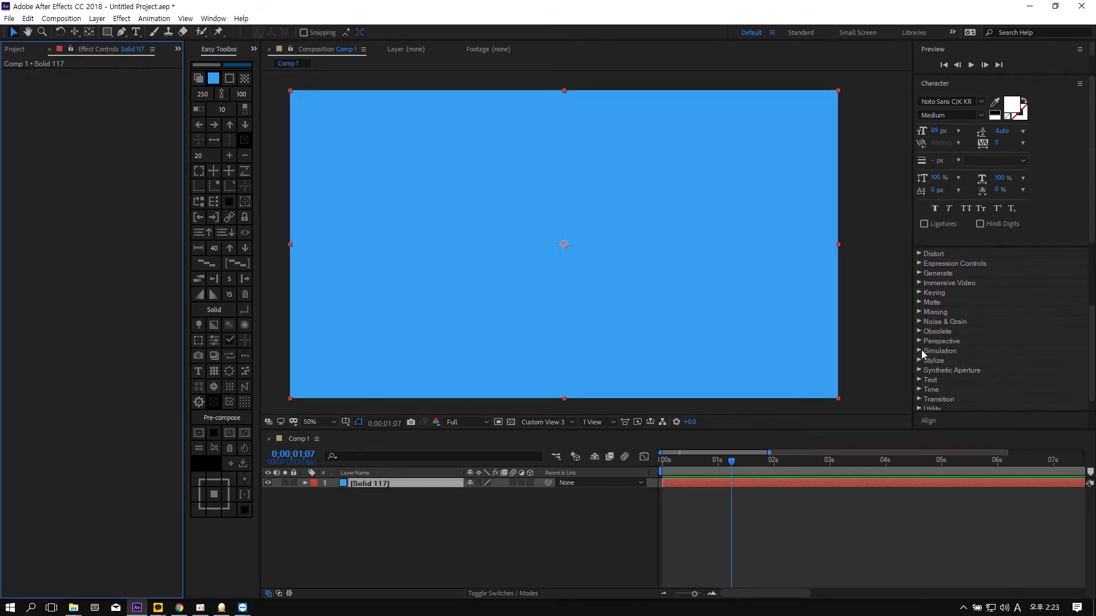
scroll(940, 364, "up", 6)
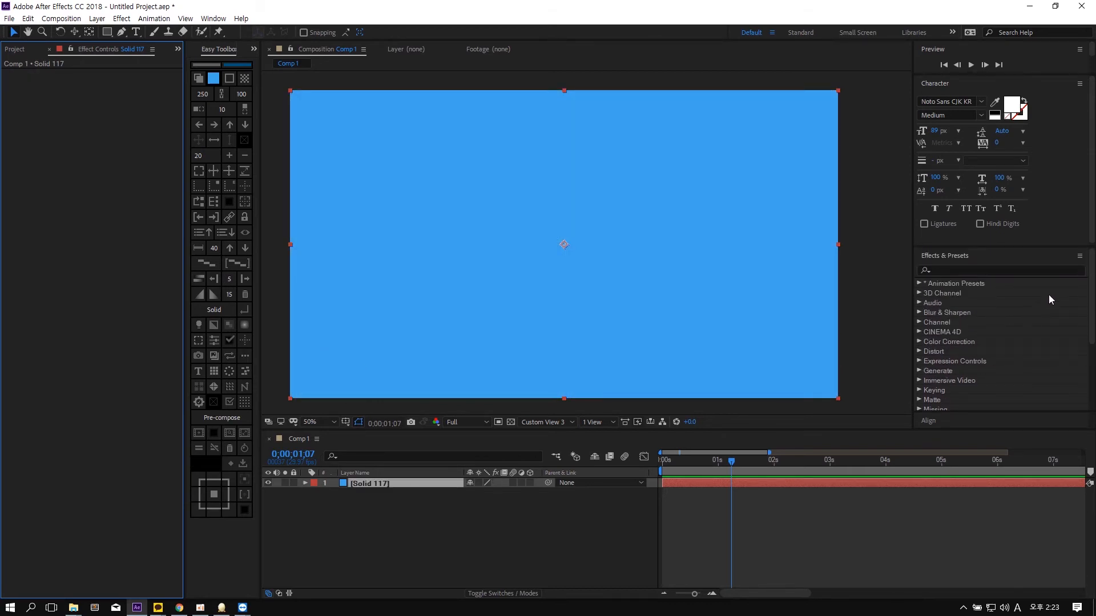
left_click_drag(939, 250, 953, 215)
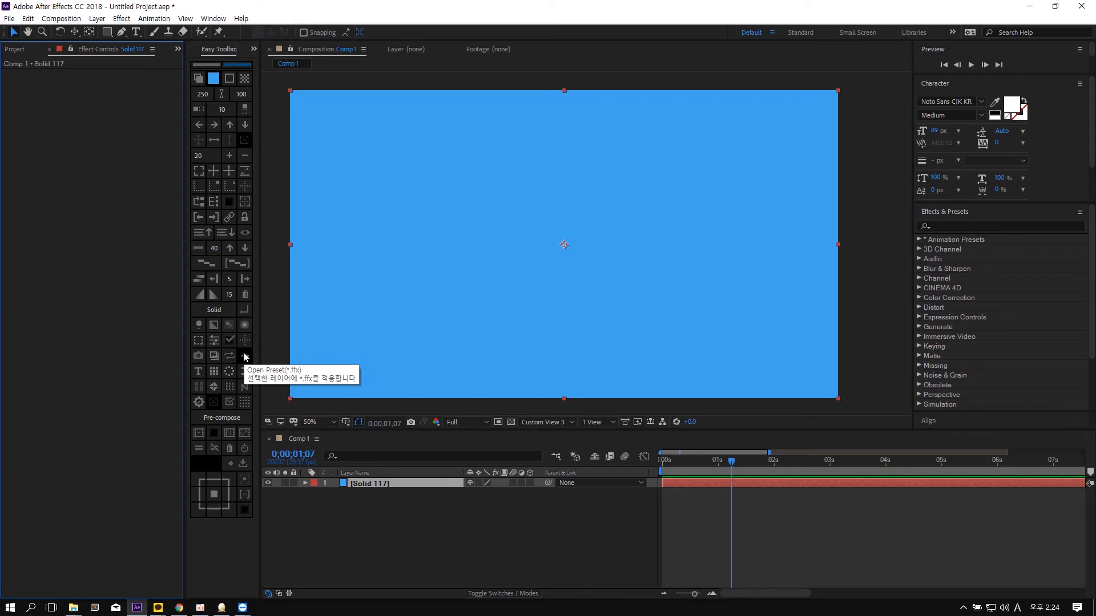
key("Delete")
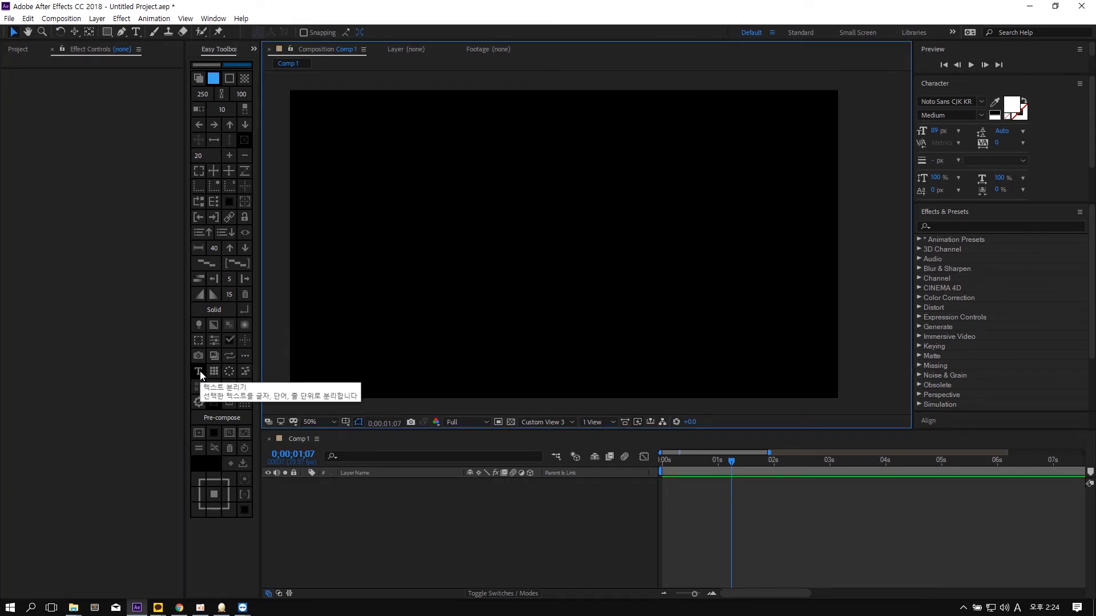
- Open Text Split beside the work area and add a text layer reading "TEXT LAYER" to Comp 1
left_click(199, 371)
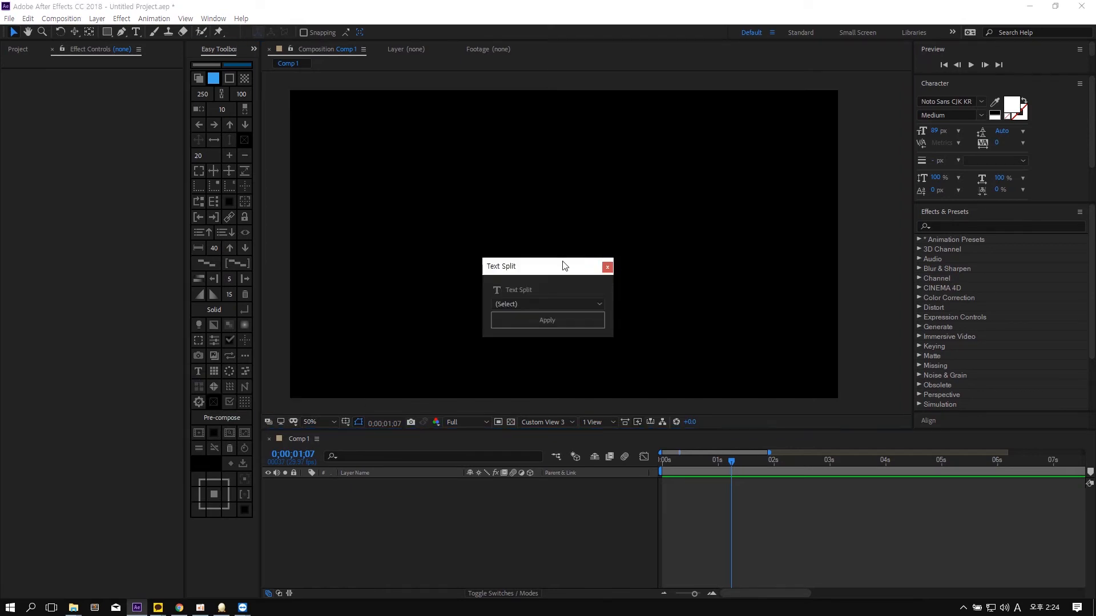
left_click_drag(563, 266, 761, 259)
left_click(135, 32)
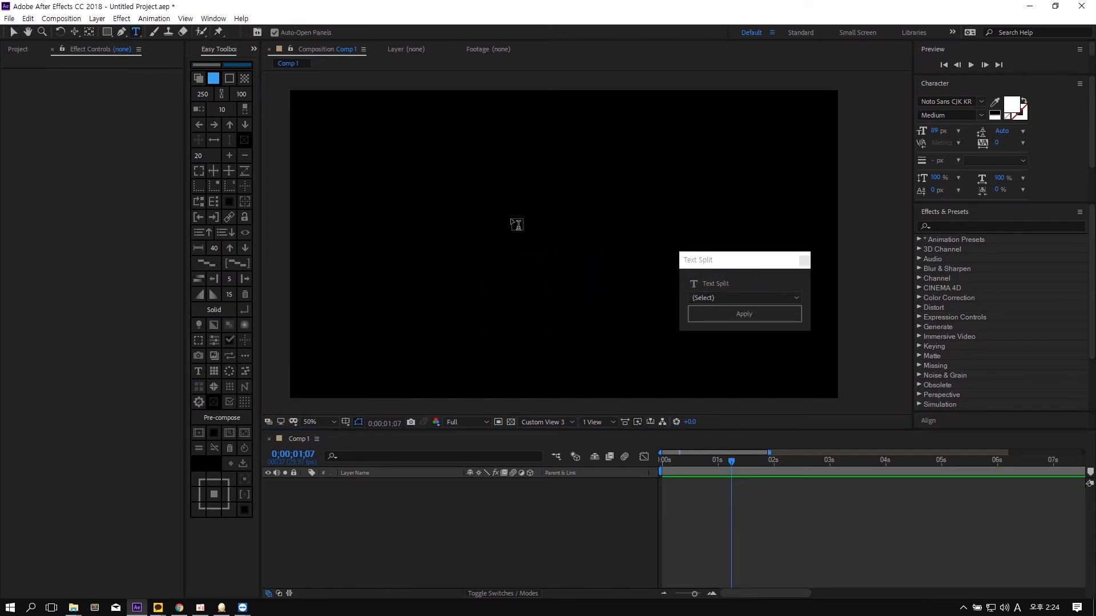
left_click(511, 222)
type("TEXT LAYER")
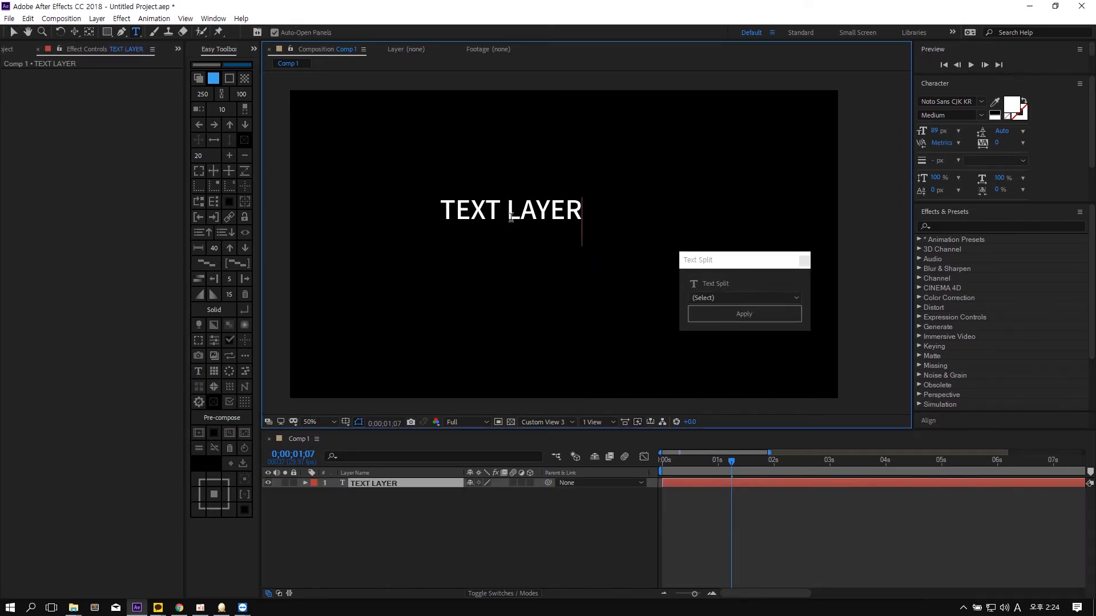
key("Escape")
key("v")
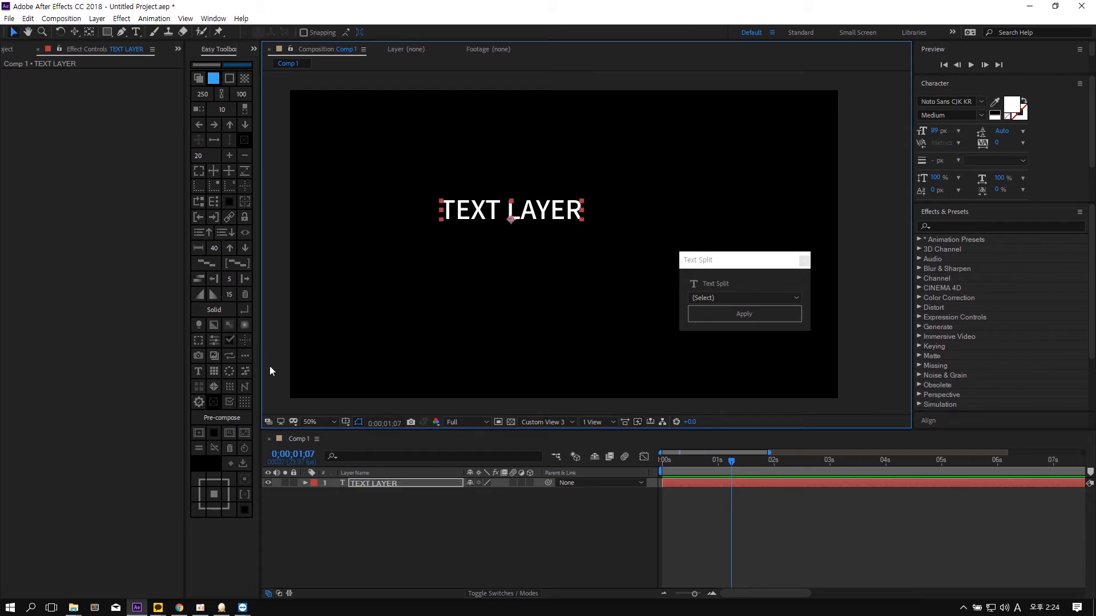
- Center the text layer in the composition and split it by Character with Text Split
left_click(245, 482)
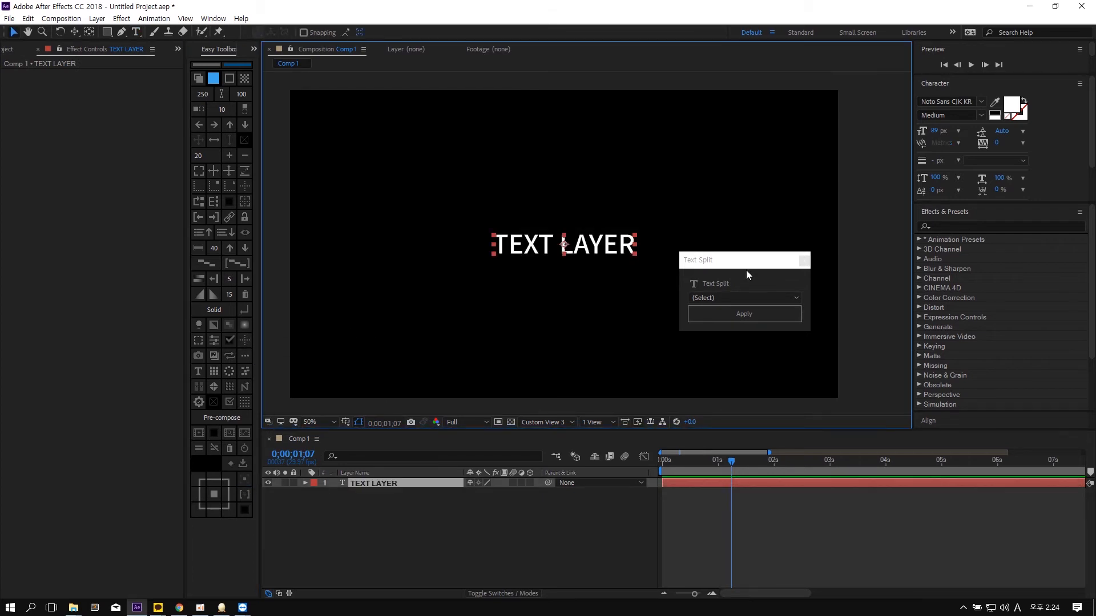
left_click(721, 298)
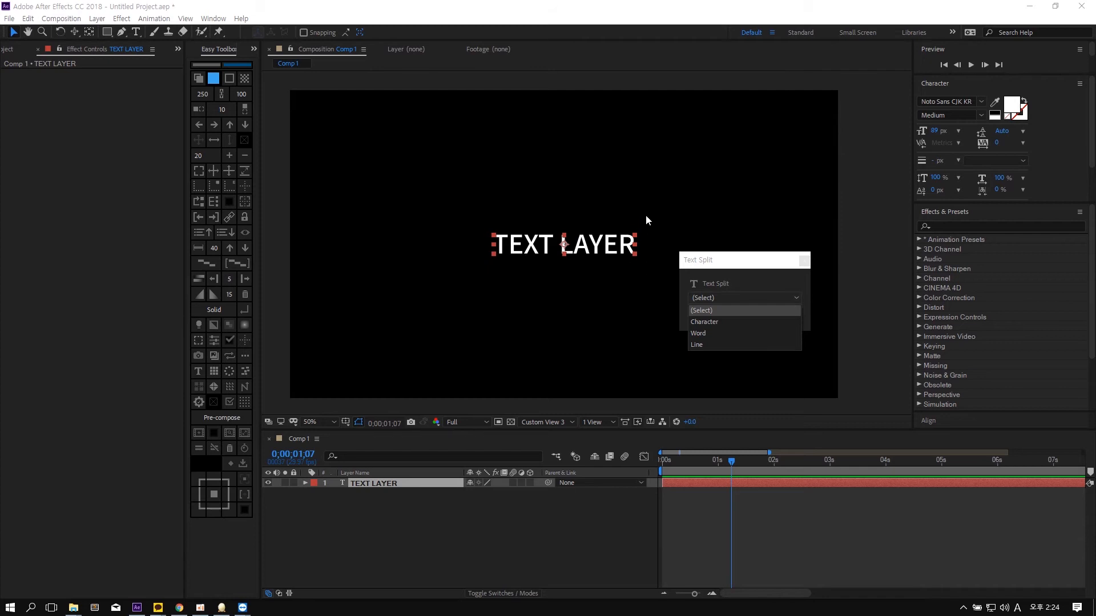
left_click(705, 322)
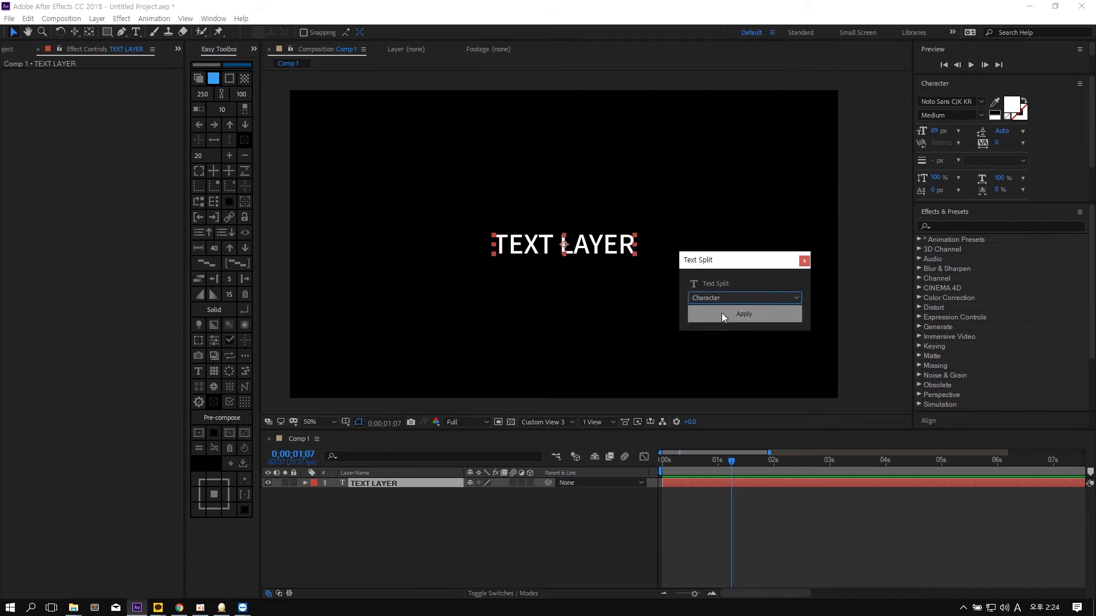
left_click(721, 313)
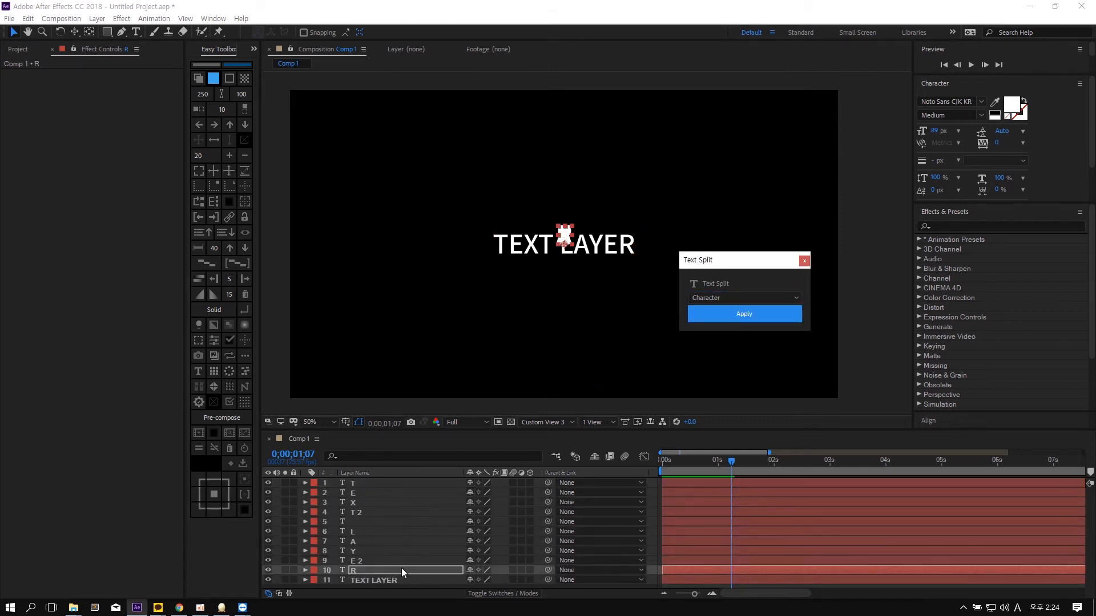
- Delete the original TEXT LAYER layer and spread all the split letters side by side in a row
left_click(385, 578)
key("Delete")
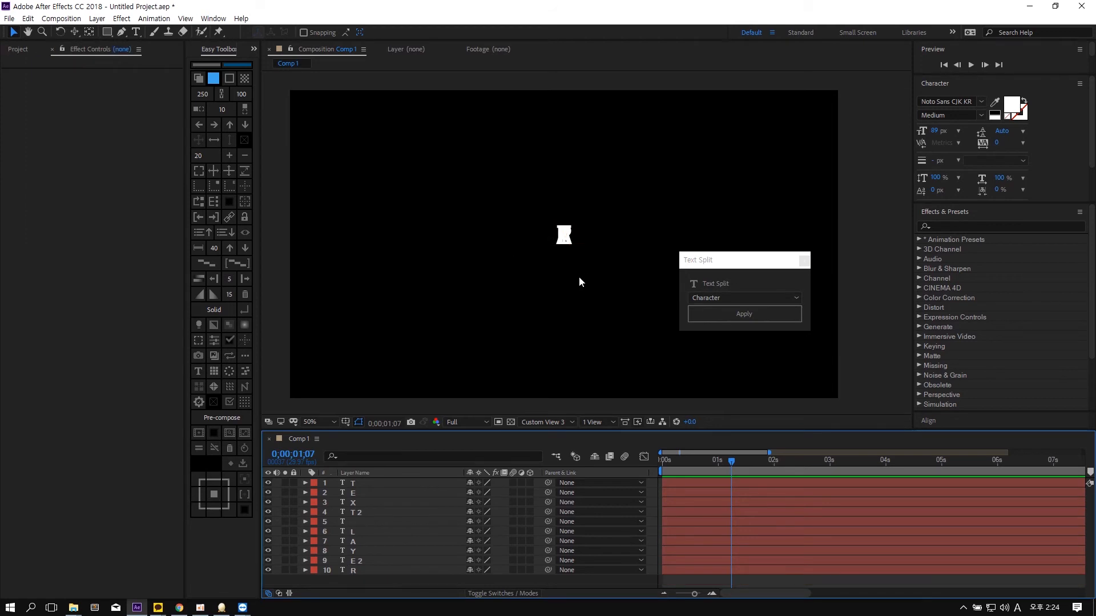
left_click(563, 301)
key("ctrl+a")
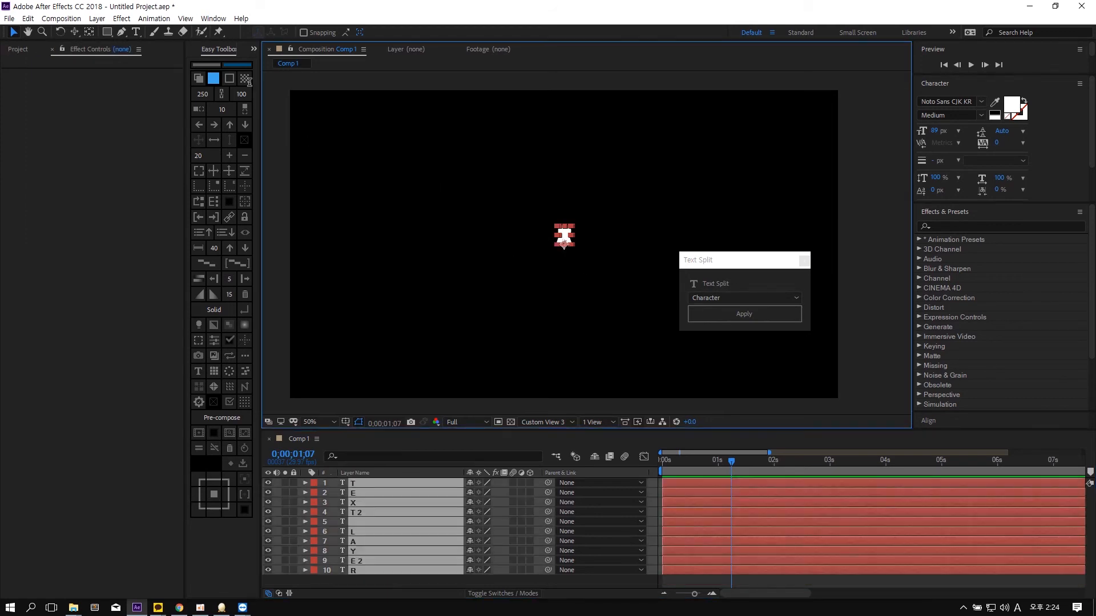
left_click(214, 124)
left_click(604, 265)
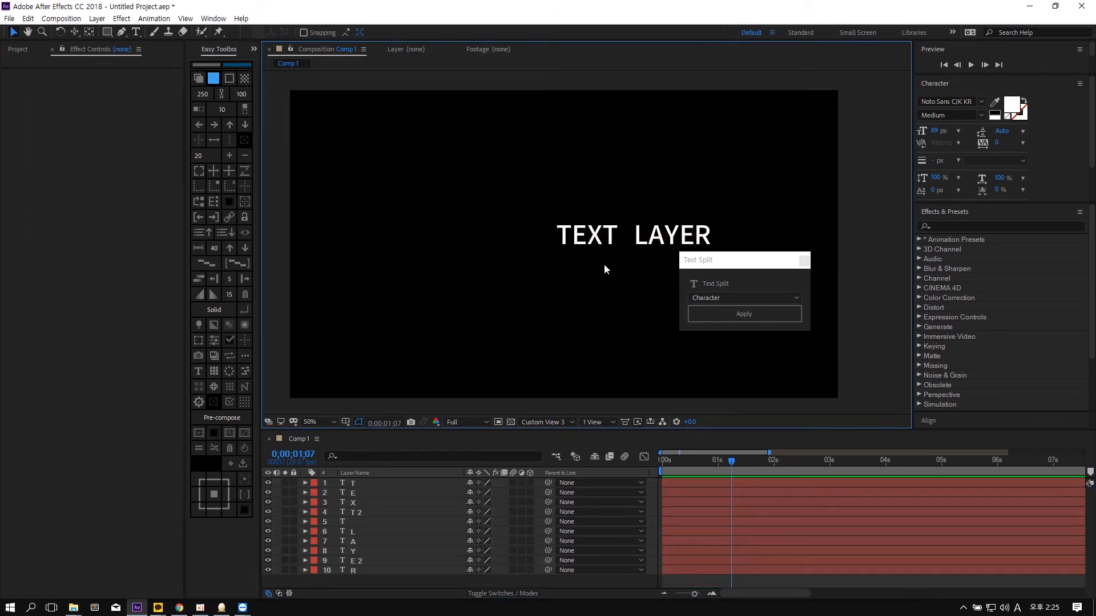
- Delete the blank space layer, close up the gap between the two words, and shift the letters toward the composition's center
left_click_drag(753, 190, 639, 252)
left_click_drag(618, 268, 633, 205)
key("Delete")
left_click_drag(637, 267, 690, 220)
scroll(712, 226, "up", 1)
left_click_drag(820, 154, 513, 243)
left_click_drag(606, 228, 502, 227)
scroll(579, 252, "down", 1)
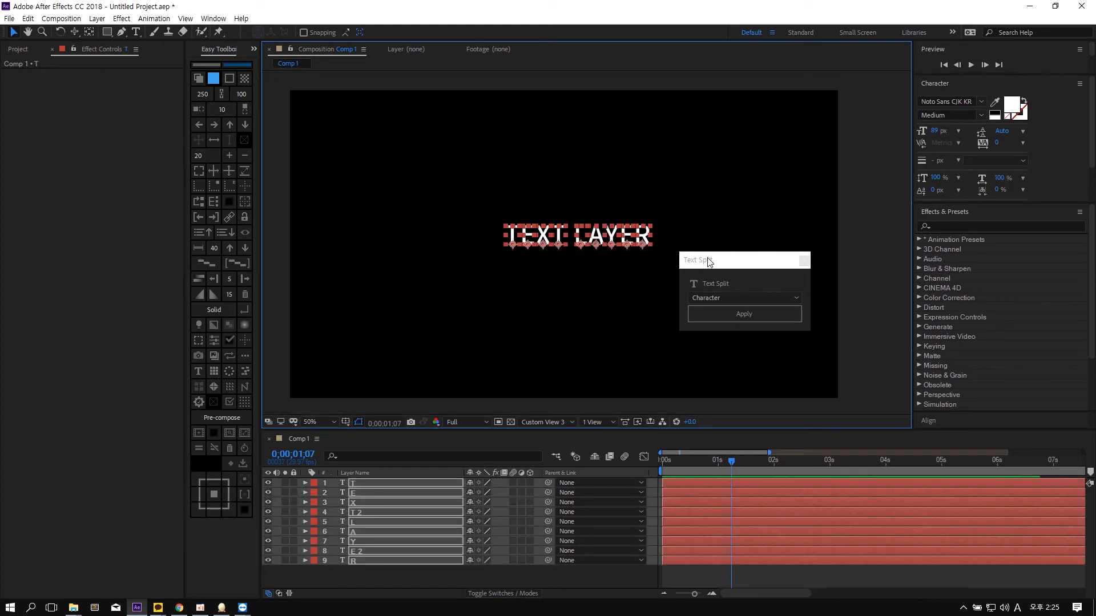
- Move the Text Split window farther from the text and nudge all the split letters slightly left
left_click_drag(709, 261, 768, 253)
left_click_drag(701, 194, 505, 263)
key("Left")
key("Left")
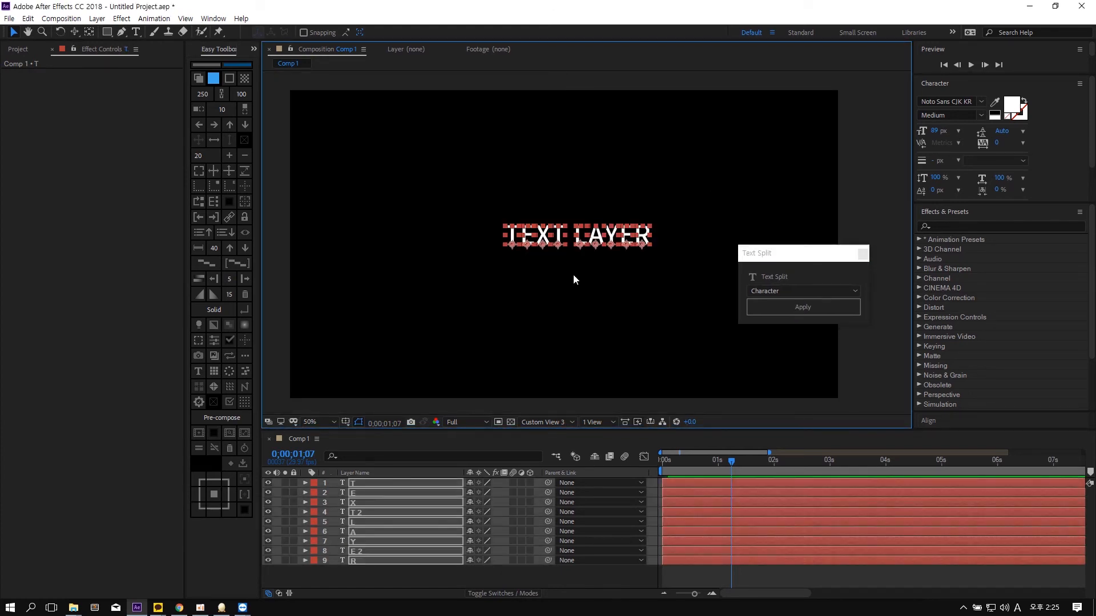
key("Left")
key("Left")
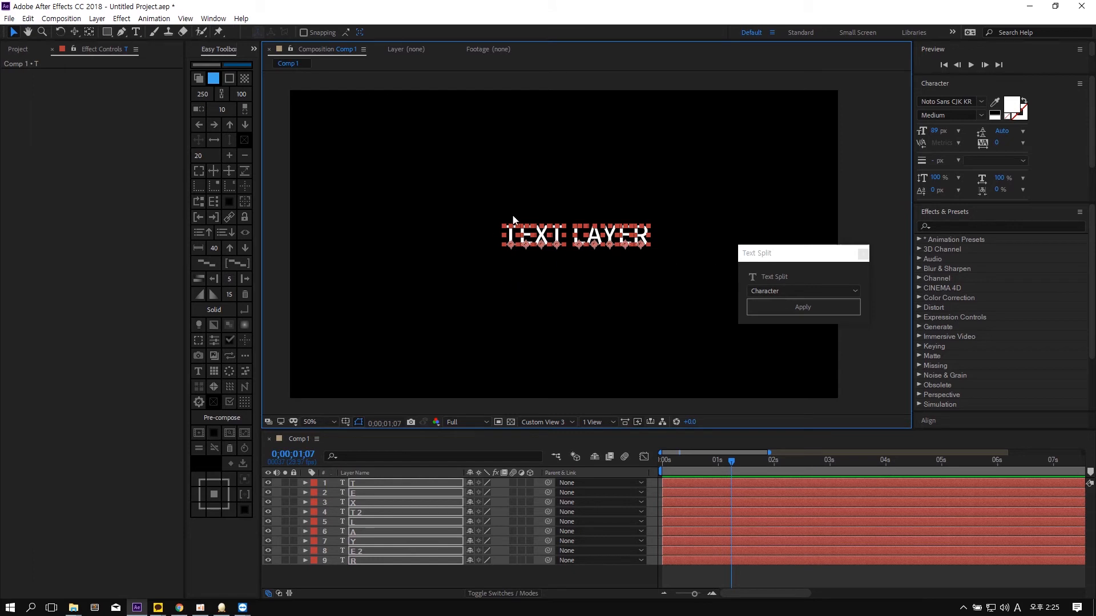
left_click(473, 307)
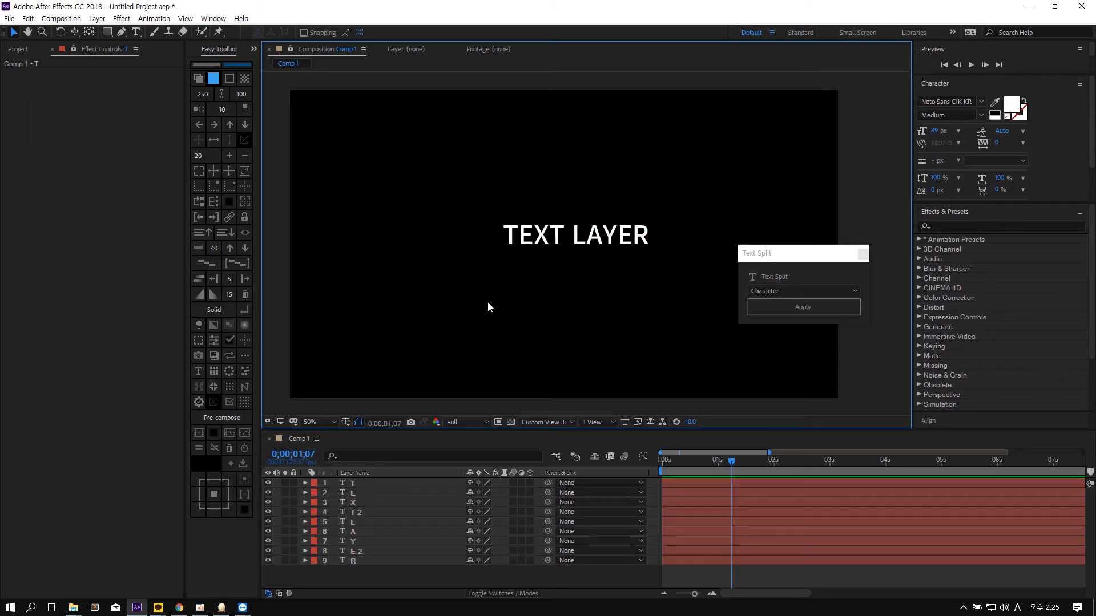
- Delete all the split letters and add a new text layer reading "TEXT LAYER" near the composition's center
left_click_drag(444, 302, 740, 196)
key("Delete")
left_click(136, 32)
left_click(540, 246)
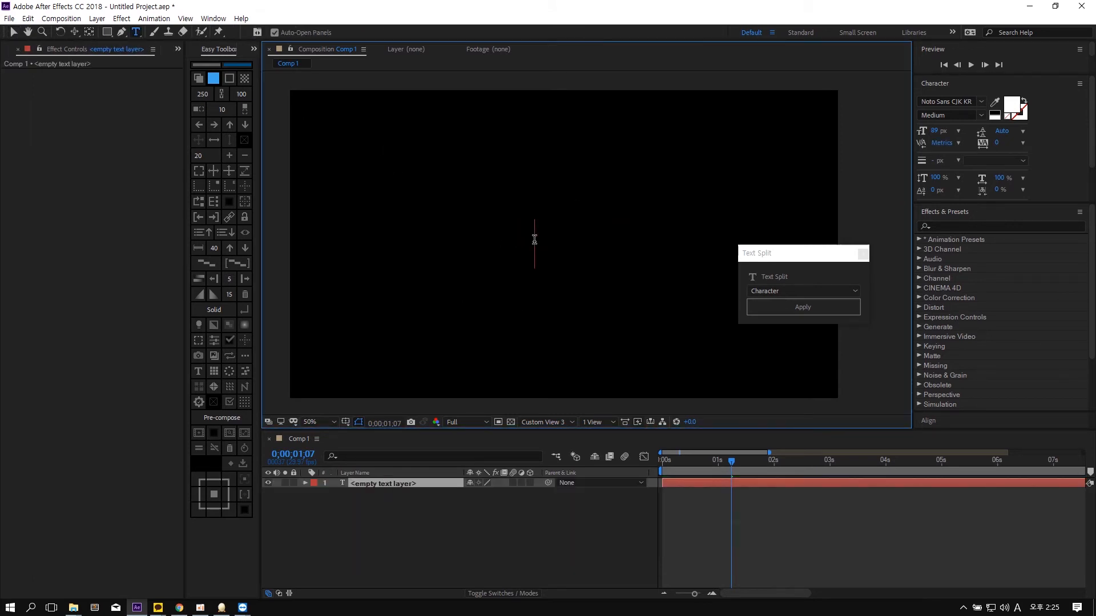
type("TEXT LAYER")
key("Escape")
key("v")
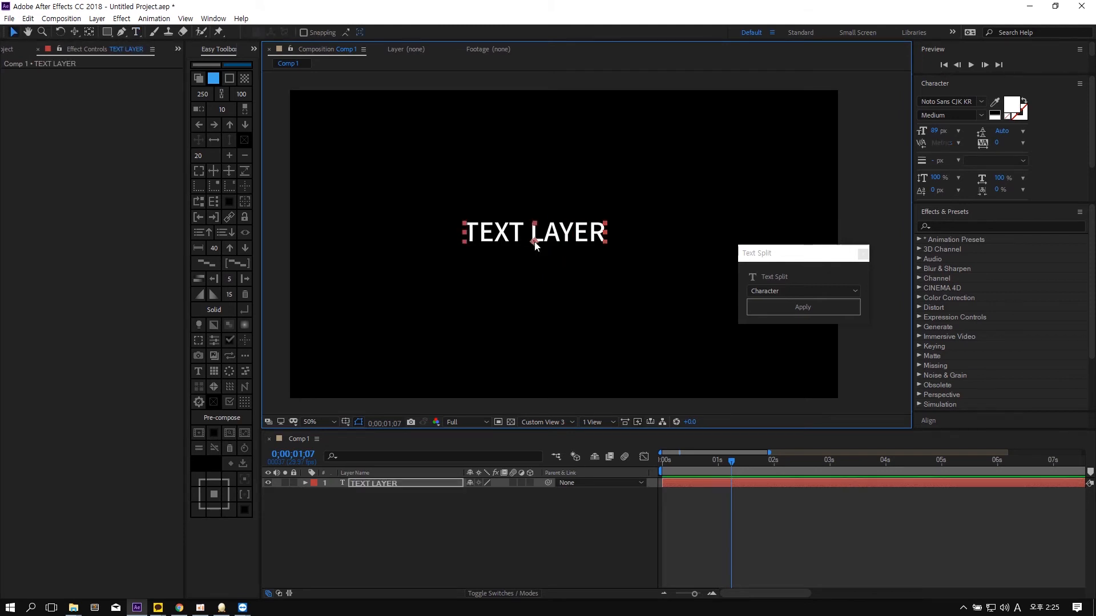
left_click_drag(534, 239, 575, 244)
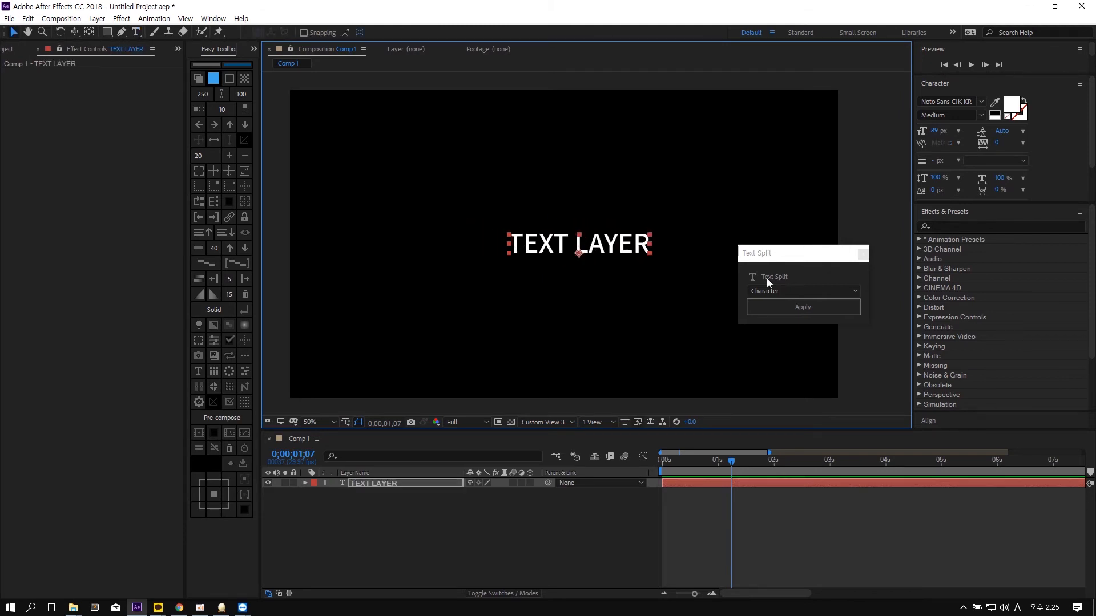
- Split the text layer by Word and pull the resulting TEXT and LAYER words apart
left_click(779, 291)
left_click(772, 319)
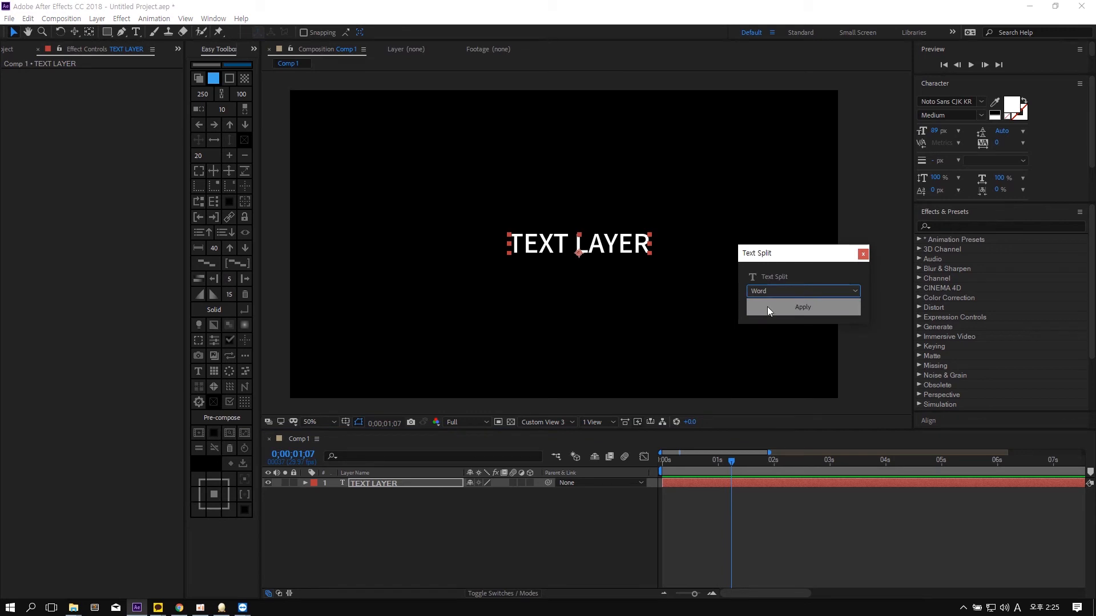
left_click(767, 307)
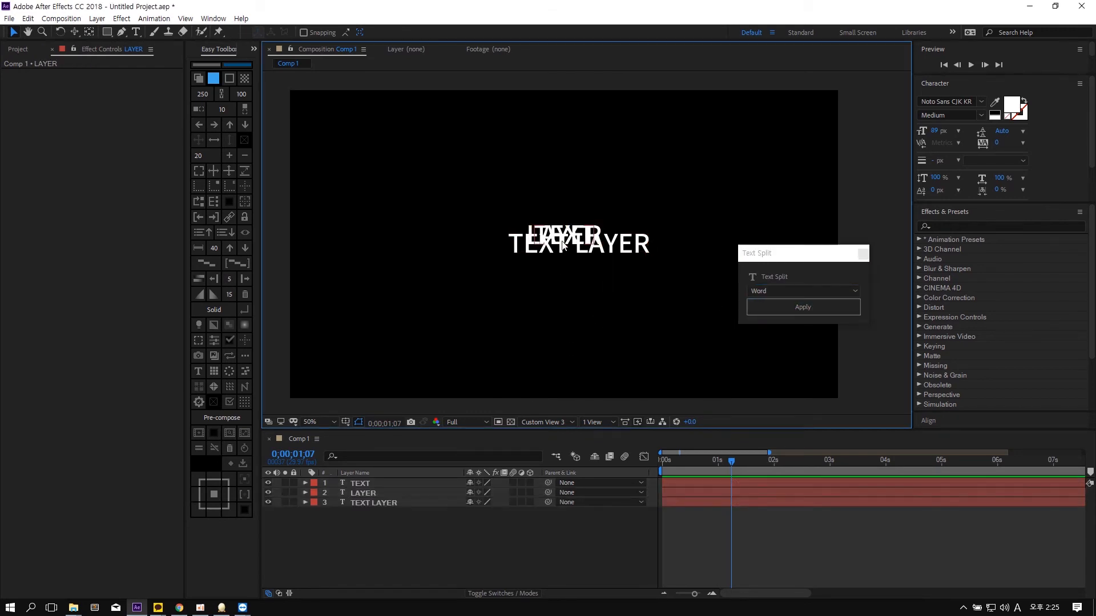
left_click_drag(566, 239, 575, 185)
left_click_drag(533, 233, 463, 172)
- Delete the original text layer and both split word layers from Comp 1
left_click_drag(491, 214, 704, 293)
key("Delete")
left_click_drag(600, 245, 448, 163)
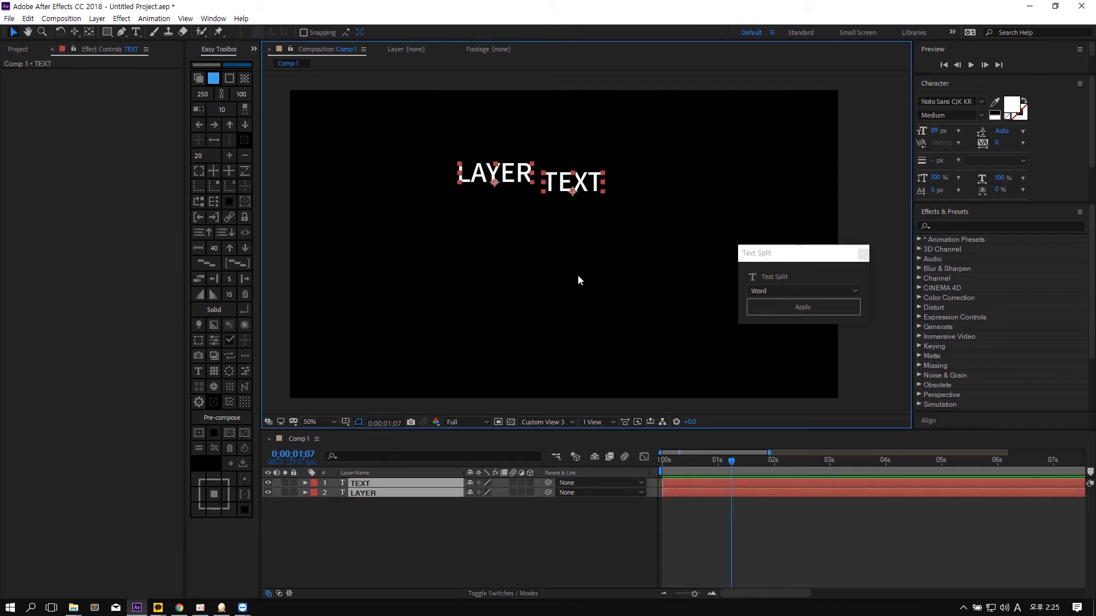
key("Delete")
- Add a text layer with three lines, each reading "TEXT LAYER"
key("ctrl+t")
left_click(477, 216)
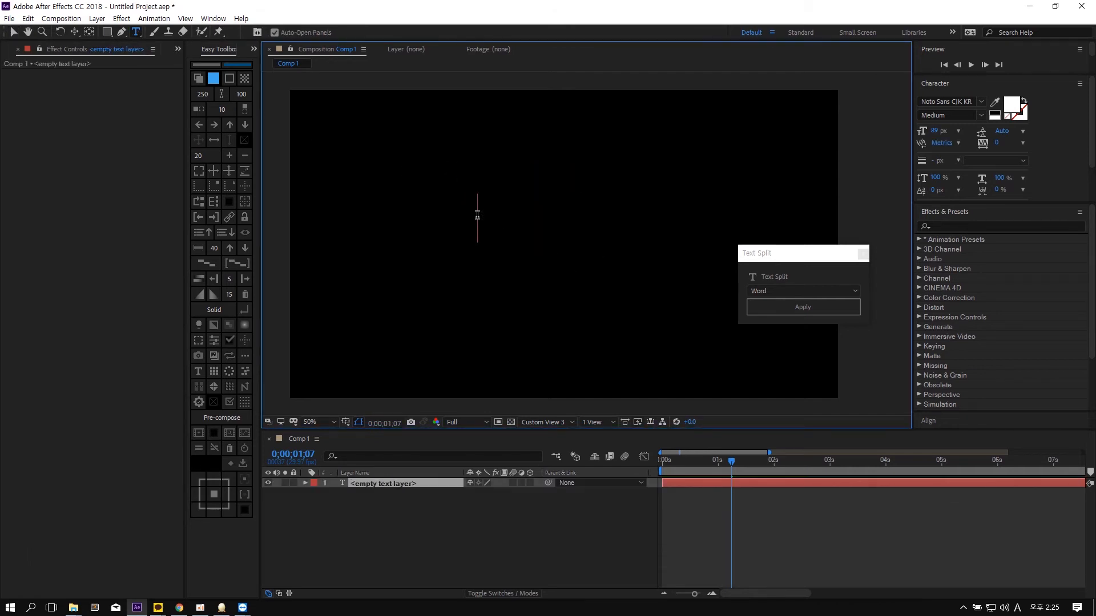
type("TEXT LAYER")
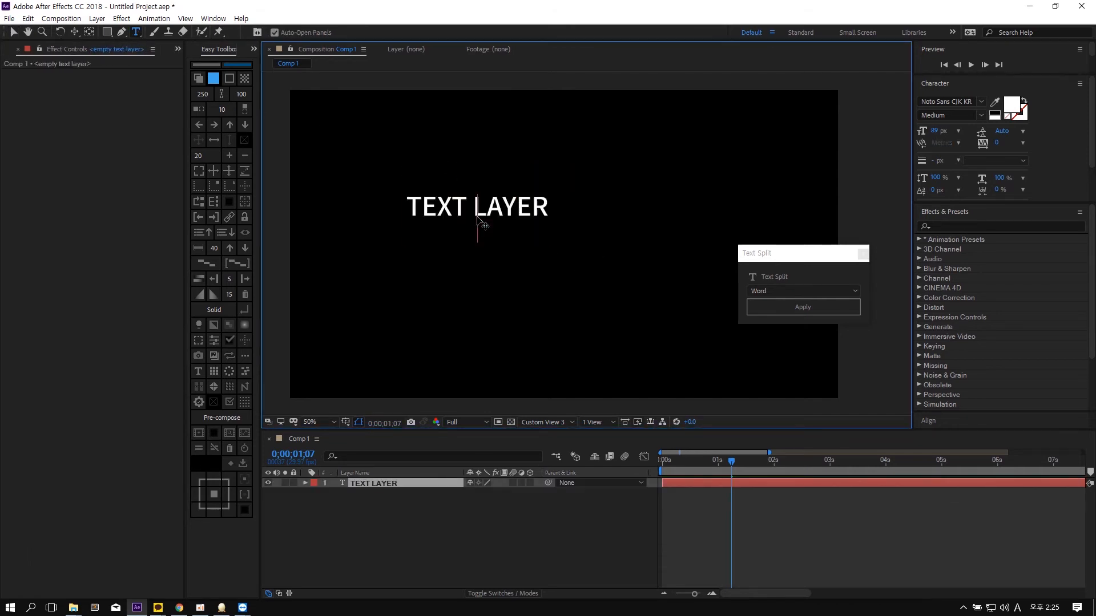
key("ctrl+x")
key("ctrl+z")
key("Right")
key("Return")
key("ctrl+v")
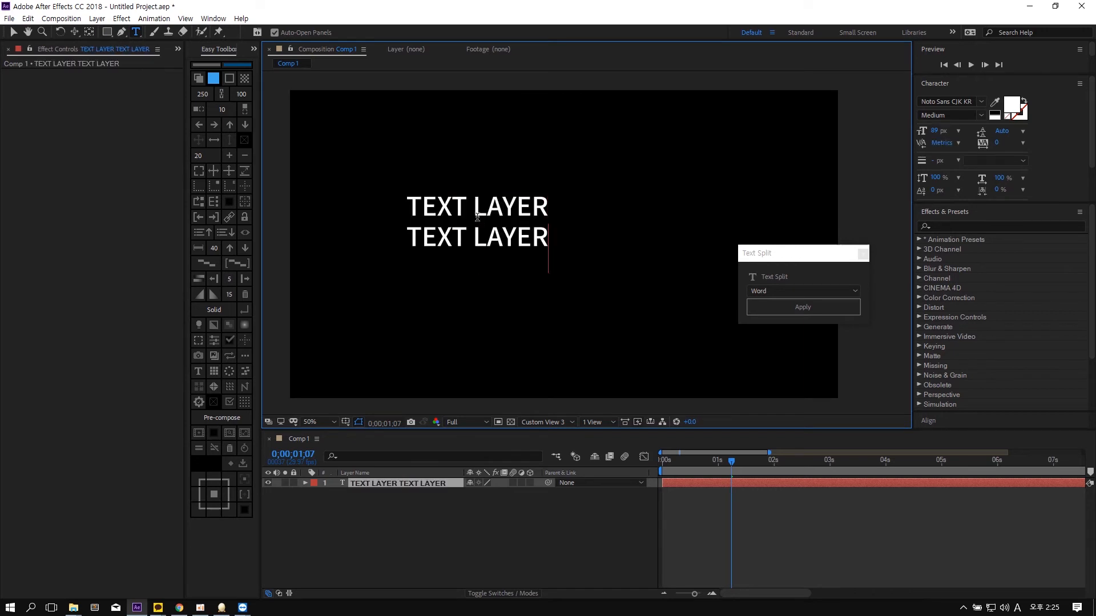
key("Return")
key("ctrl+v")
key("Escape")
left_click(801, 303)
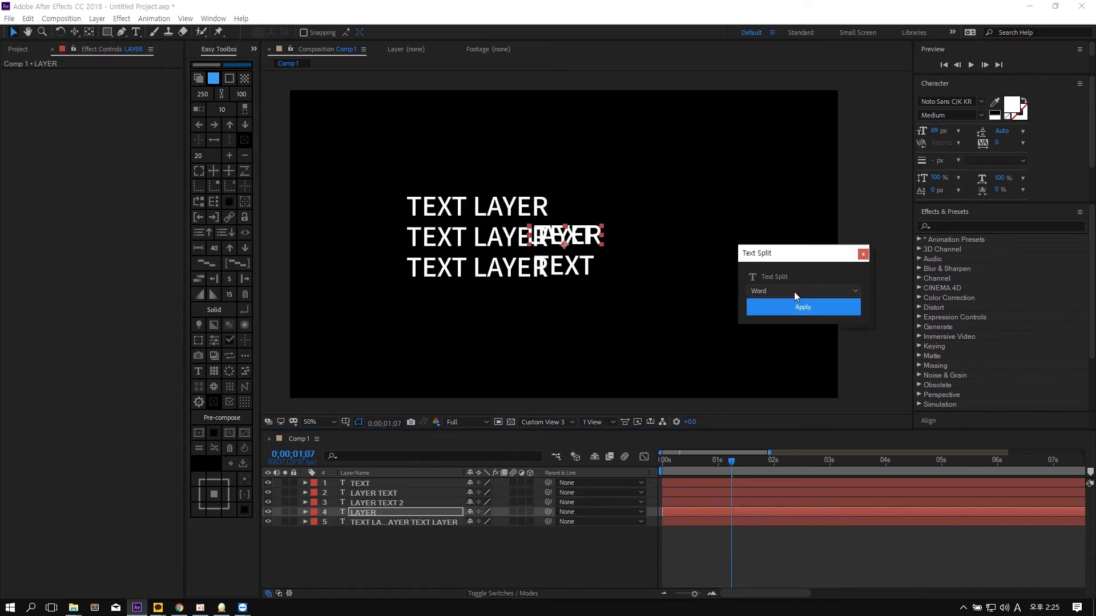
left_click(627, 320)
key("ctrl+z")
- Split the three-line text layer by Line and pull the resulting line layers apart
left_click(804, 290)
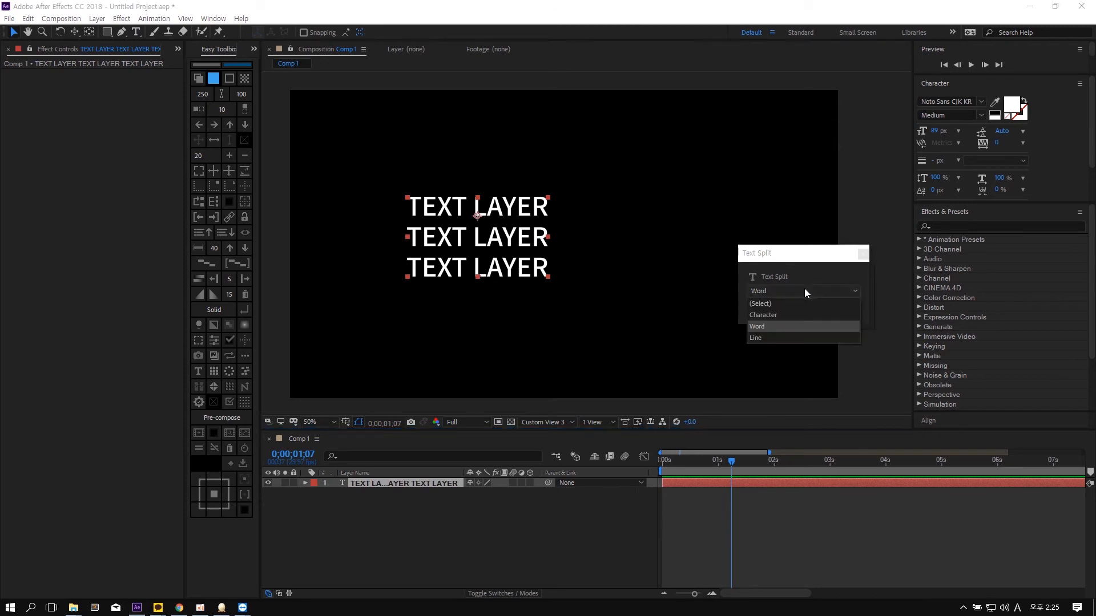
left_click(773, 338)
left_click(795, 309)
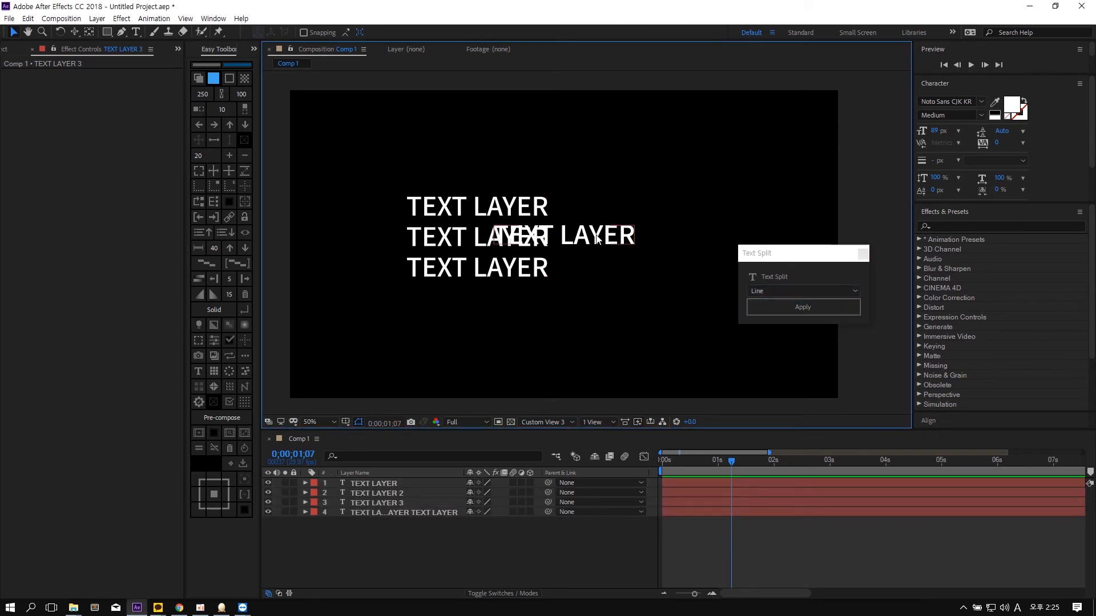
left_click_drag(597, 238, 712, 259)
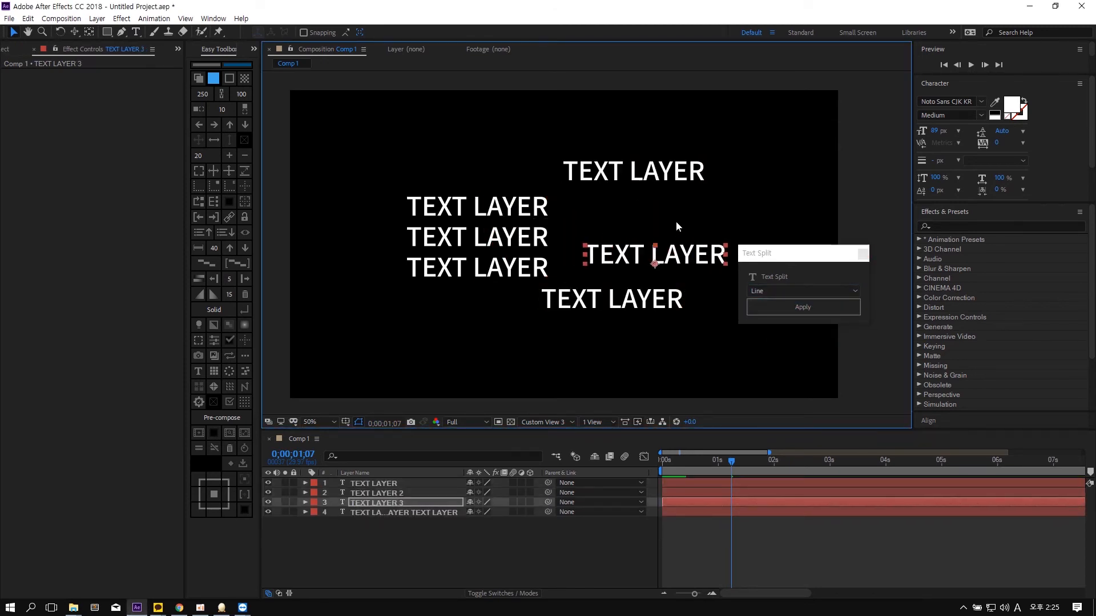
- Delete the original three-line text and all its split line layers, and close Text Split
left_click_drag(464, 127, 406, 336)
key("Delete")
left_click_drag(590, 136, 594, 365)
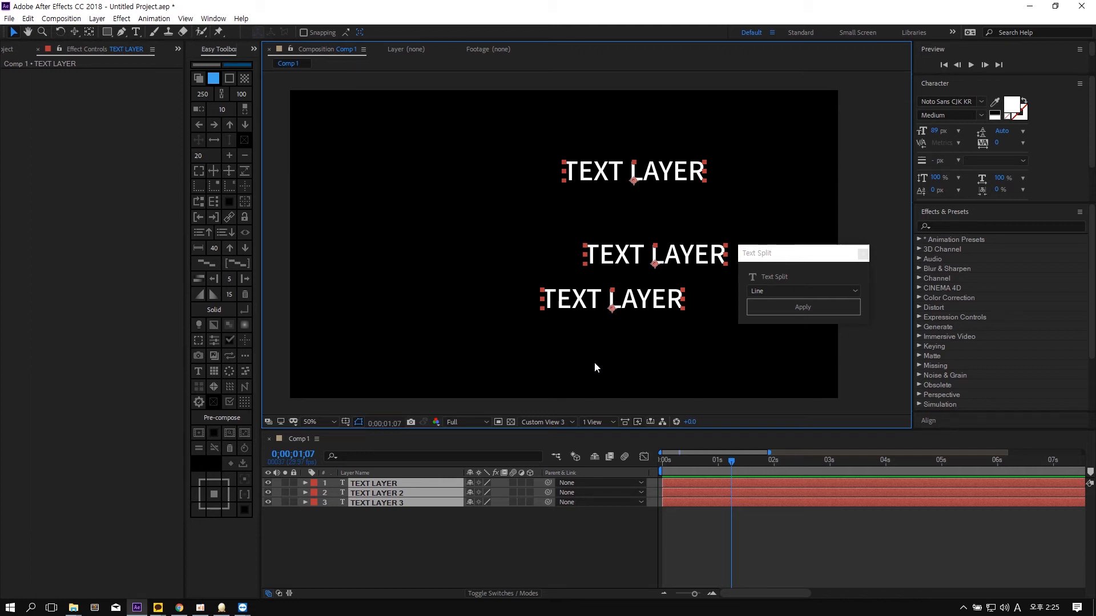
left_click_drag(626, 362, 612, 135)
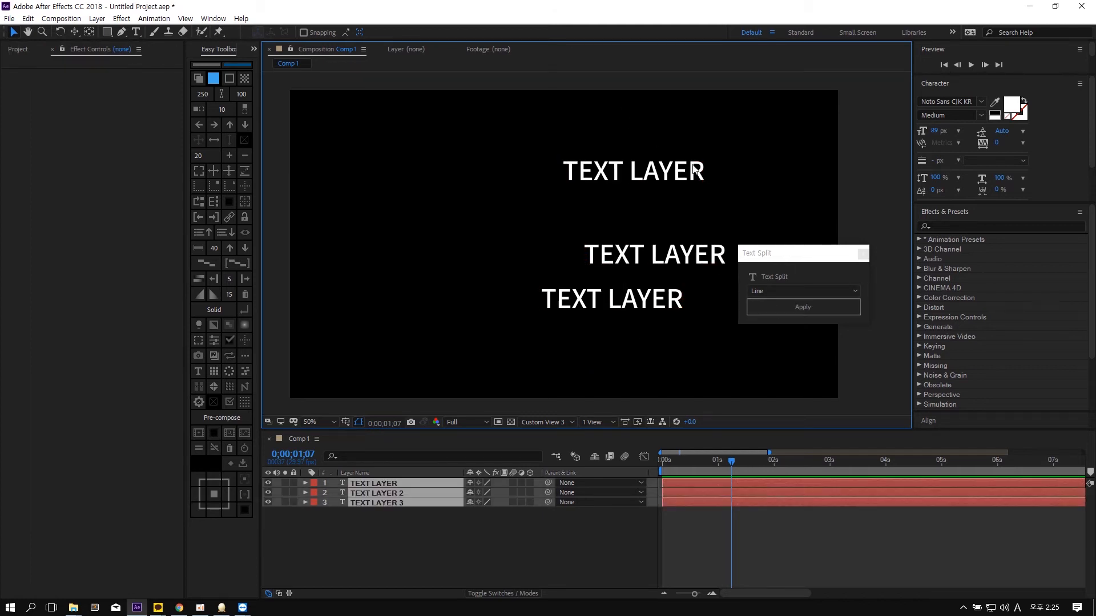
key("Delete")
left_click(863, 254)
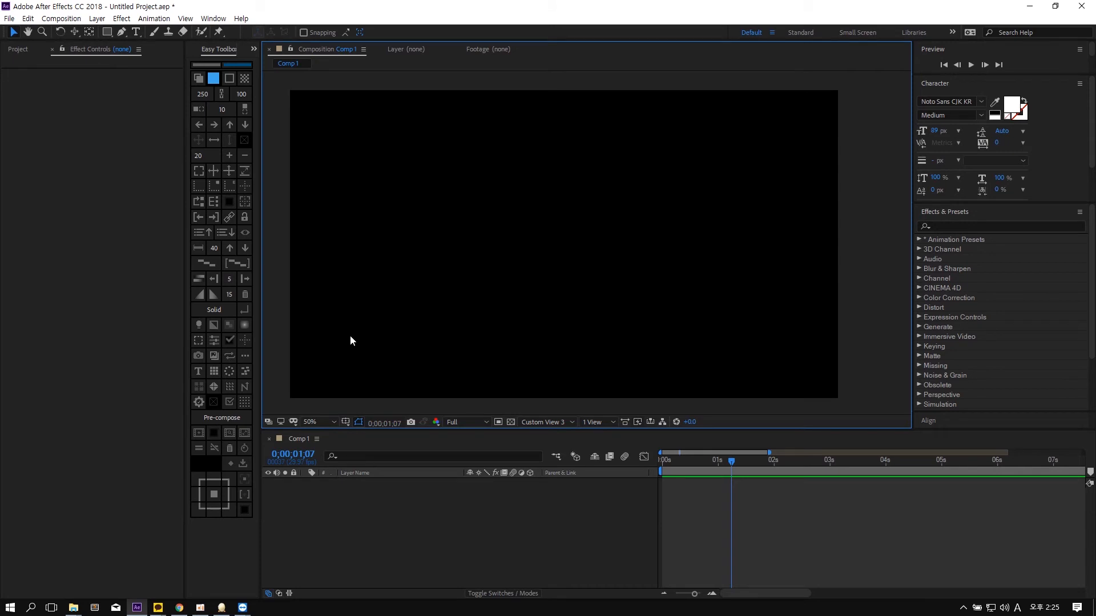
- Open Repetition, place its window beside the work area, and create six blue 250 × 100 solids in Comp 1
left_click(214, 371)
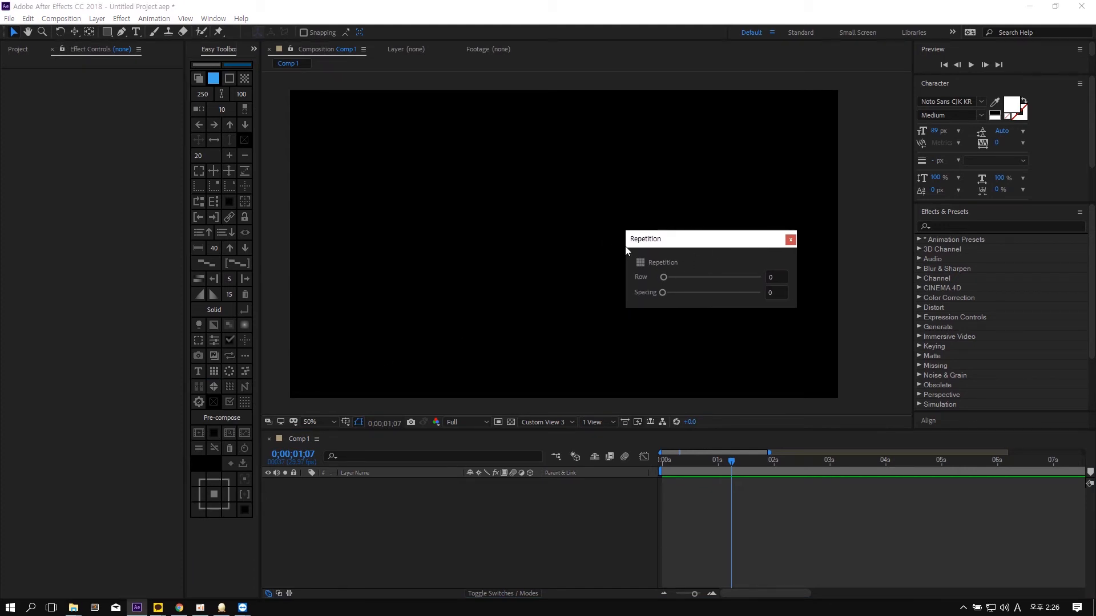
left_click_drag(675, 241, 756, 244)
left_click(526, 214)
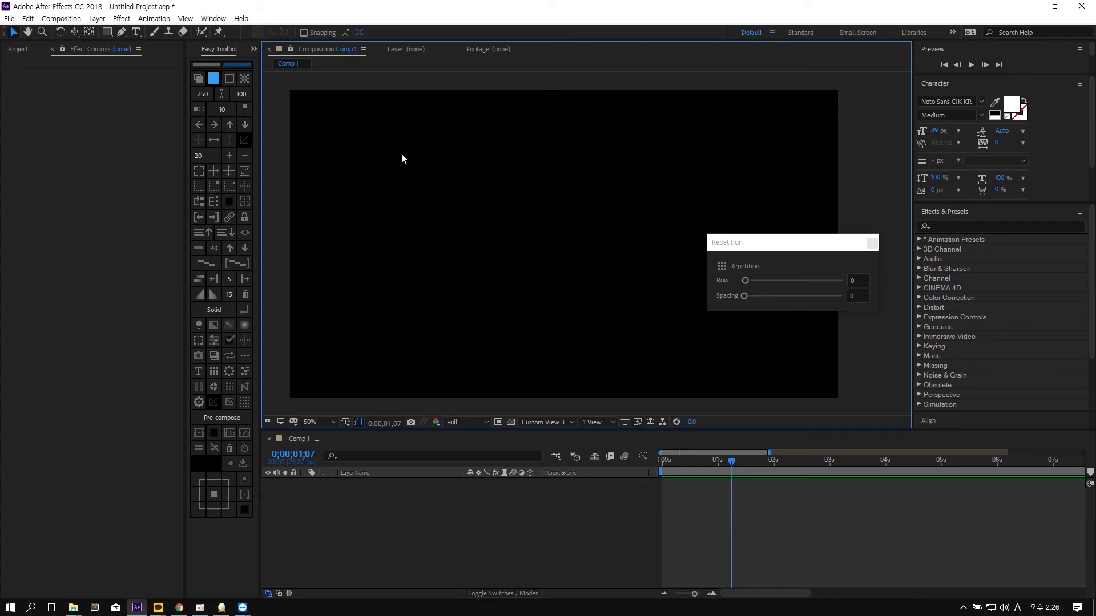
left_click_drag(401, 153, 508, 209)
left_click(198, 79)
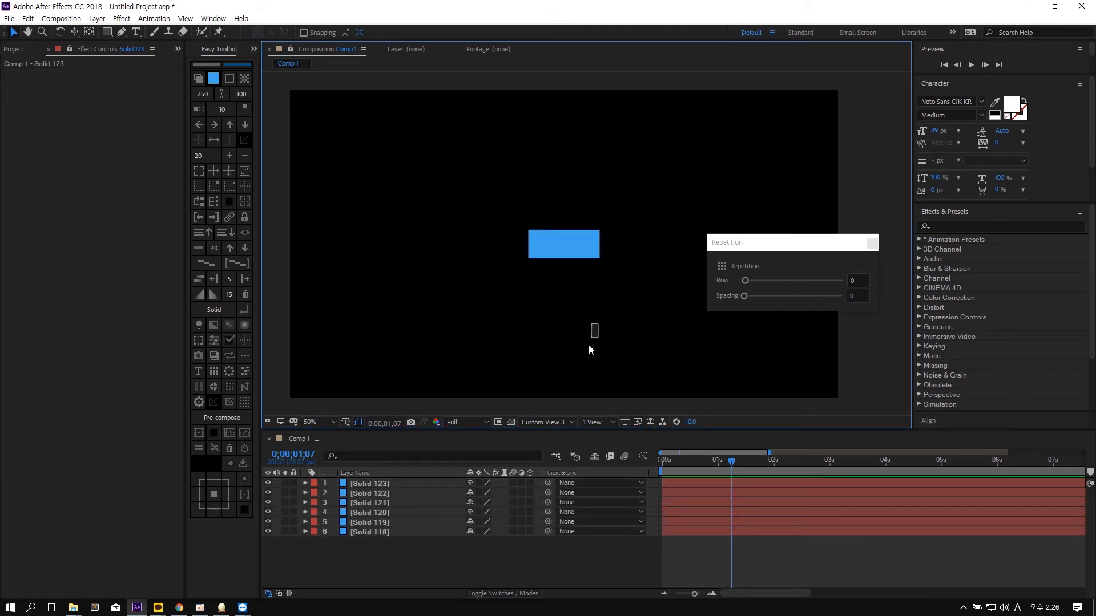
- Duplicate the topmost blue solid three times
left_click_drag(589, 345, 581, 260)
left_click(580, 261)
left_click(571, 243)
key("ctrl+d")
key("ctrl+d")
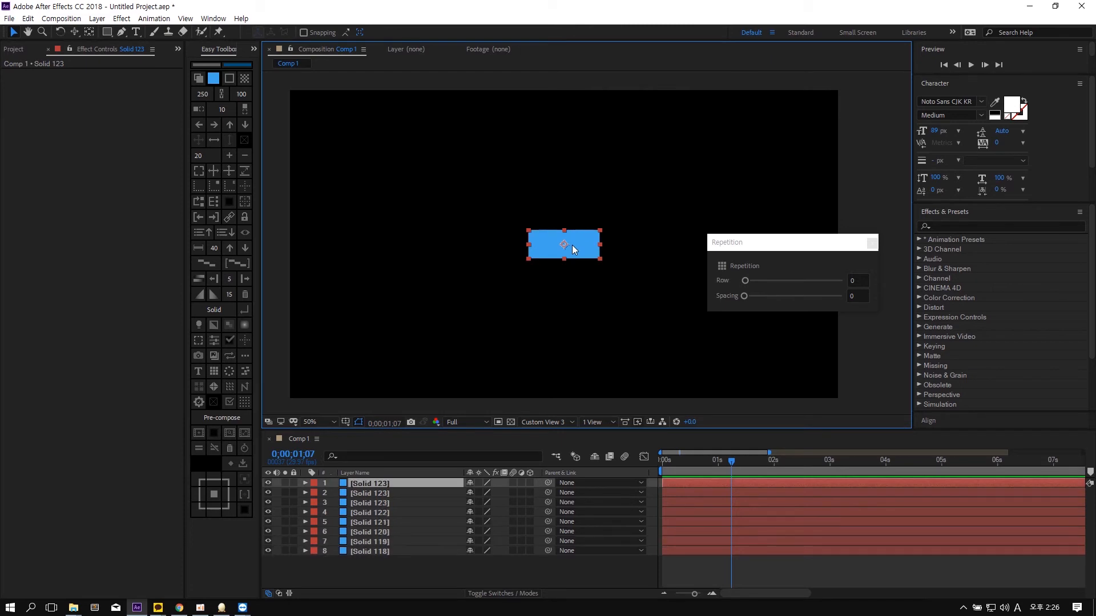
key("ctrl+d")
- Arrange all the solids in a grid using Repetition with Row 3 and Spacing 23
left_click(546, 165)
key("ctrl+a")
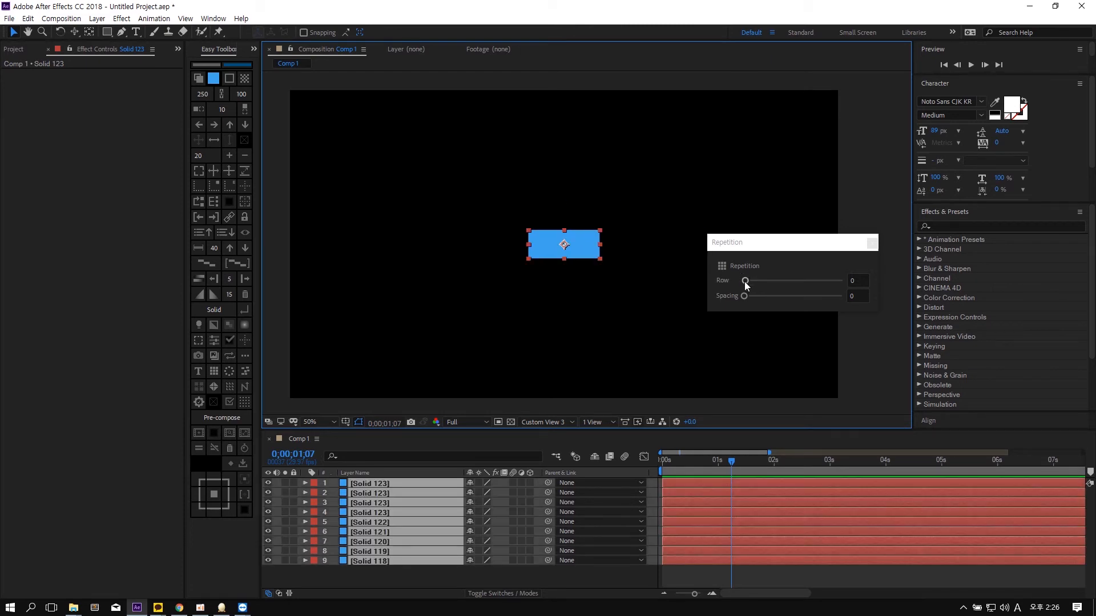
mouse_move(744, 281)
left_mouse_down()
mouse_move(775, 279)
mouse_move(759, 278)
mouse_move(774, 278)
mouse_move(751, 295)
mouse_move(837, 301)
mouse_move(742, 293)
mouse_move(793, 299)
mouse_move(766, 297)
left_mouse_up()
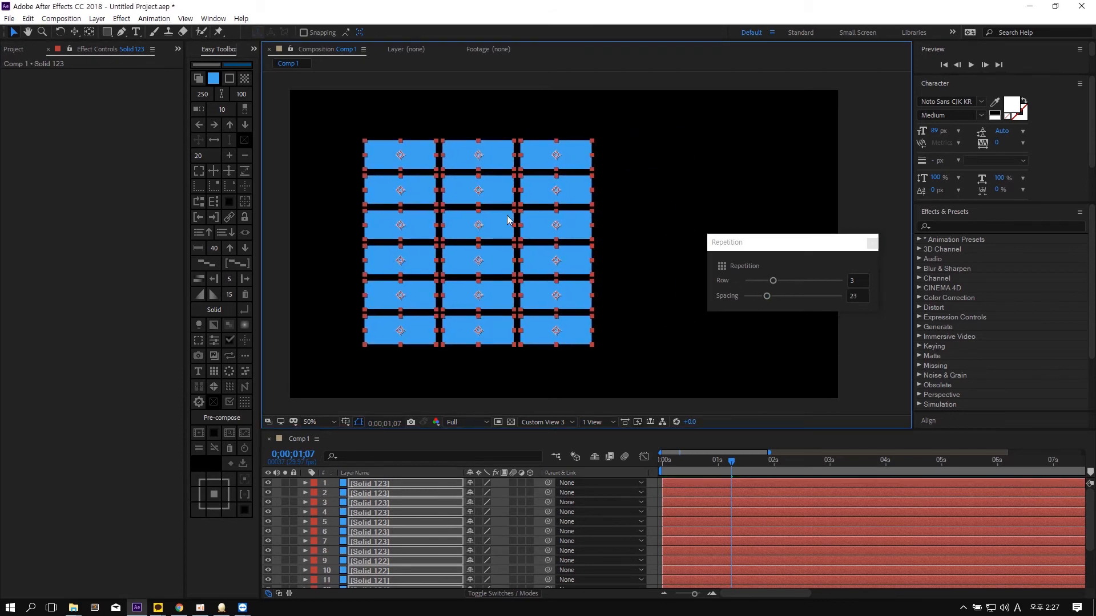
- Keyframe the position of all solids at 0;00;01;07, and set the Repetition Spacing to 96 at 0;00;02;14
key("alt+shift+p")
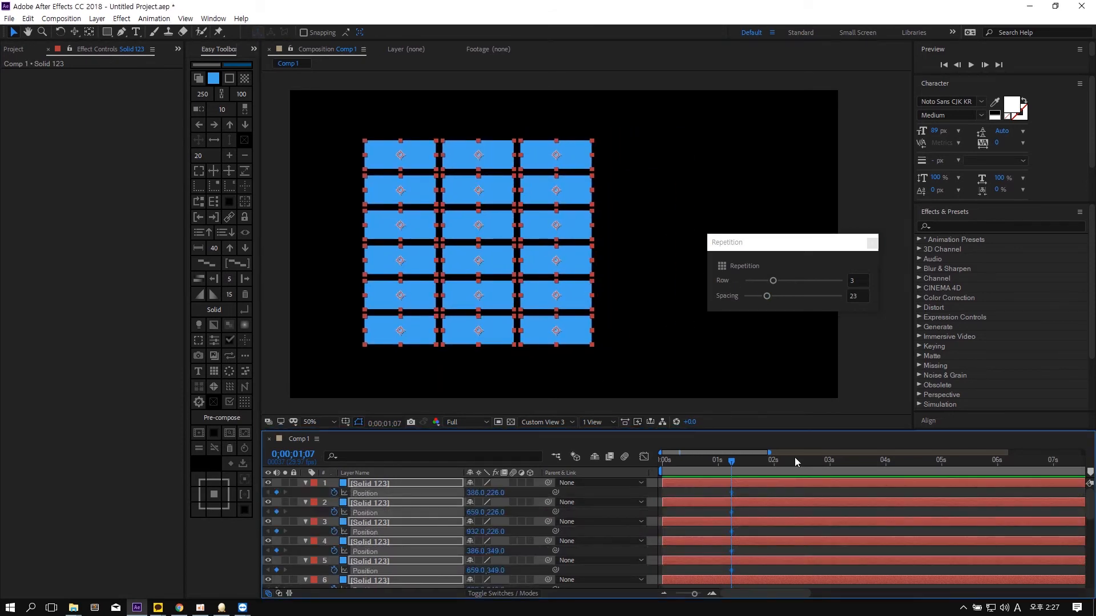
left_click(800, 460)
left_click_drag(767, 296, 837, 297)
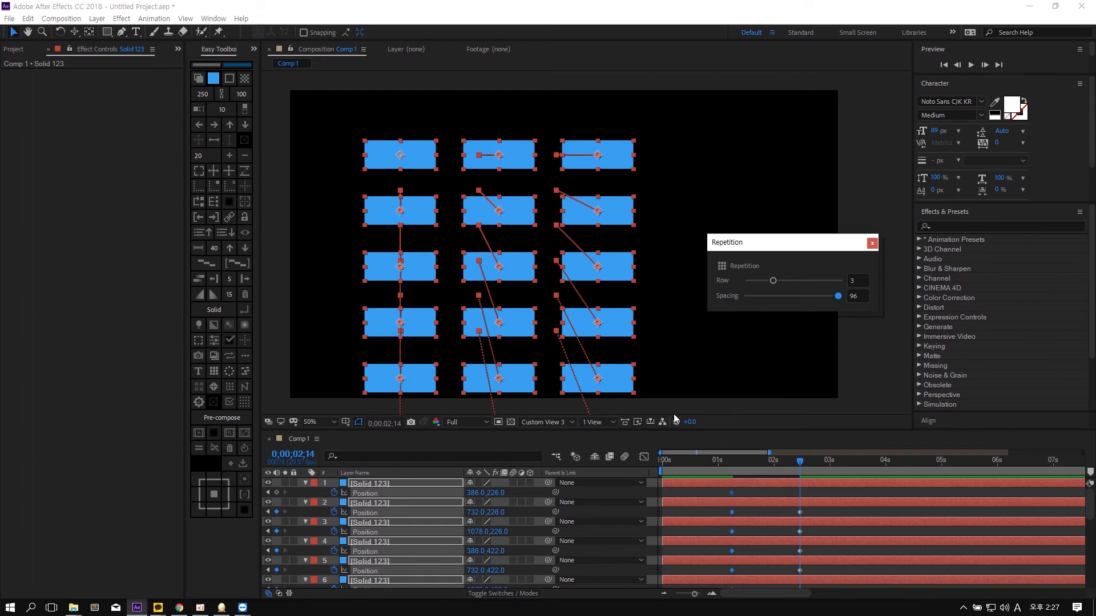
- Set the Repetition Row to 4 for all solids at 0;00;02;14
left_click(817, 494)
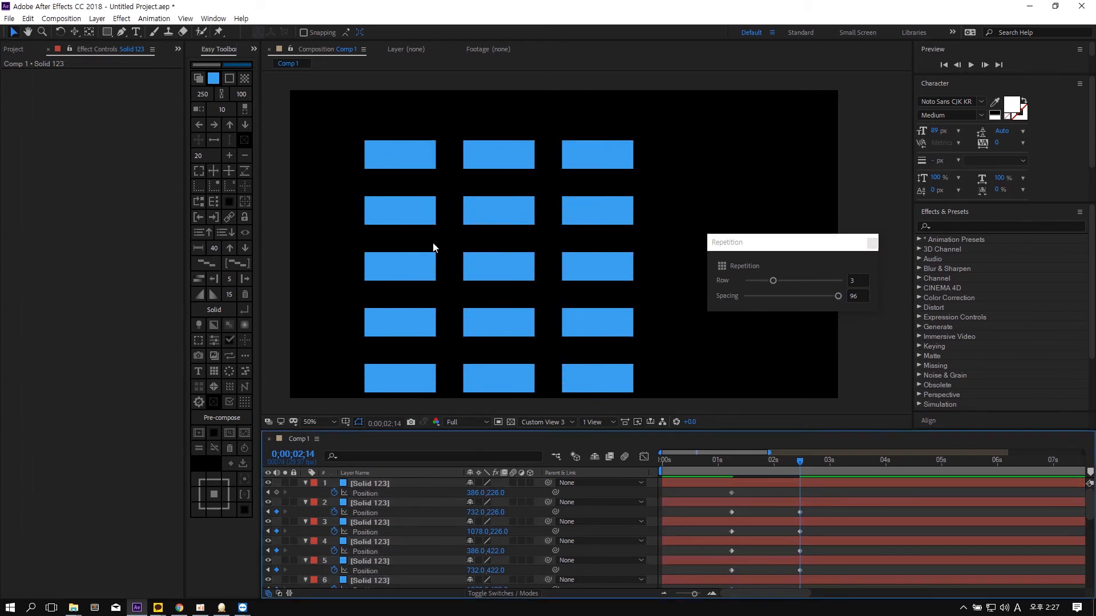
key("ctrl+a")
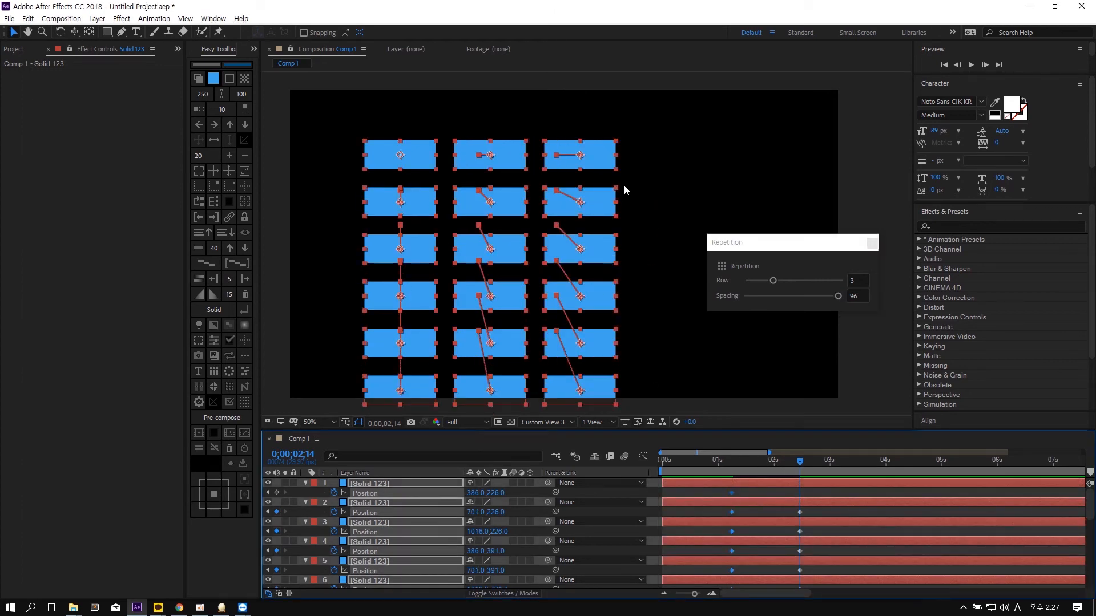
left_click_drag(777, 279, 788, 280)
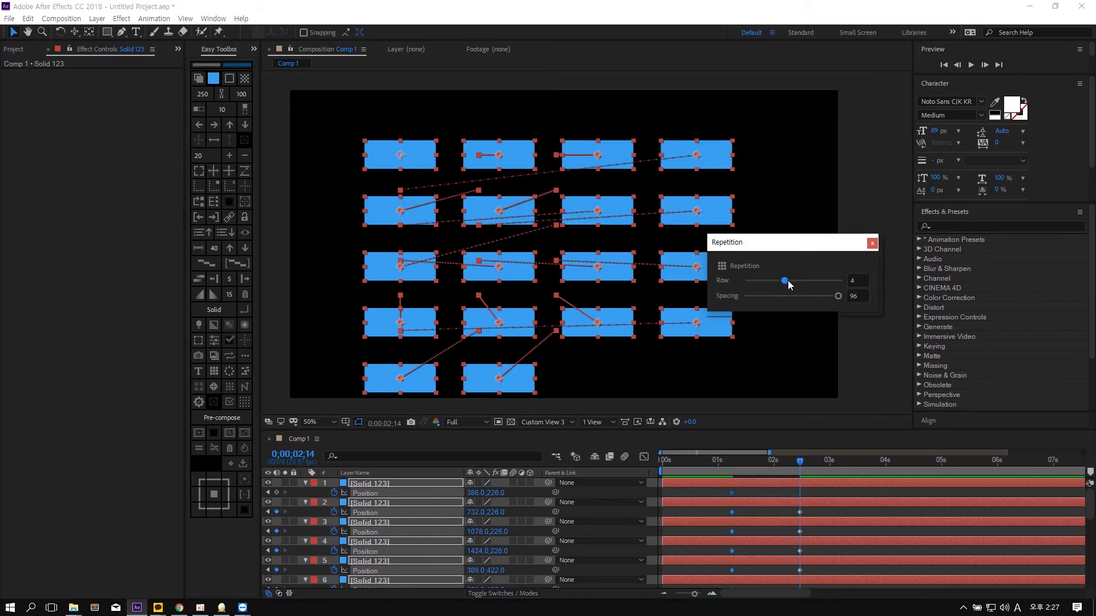
- Animate the grid by setting the Repetition Row to 6 at 0;00;03;26 and to 2 at 0;00;05;11
left_click_drag(737, 461, 878, 467)
left_click_drag(792, 279, 803, 281)
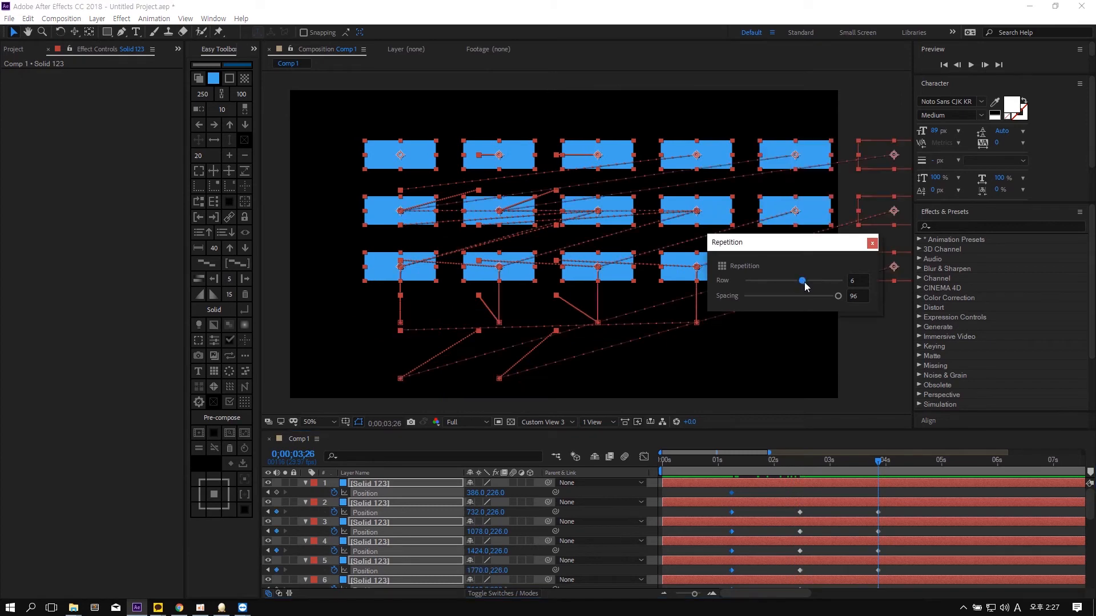
left_click_drag(857, 462, 961, 461)
left_click_drag(802, 281, 764, 286)
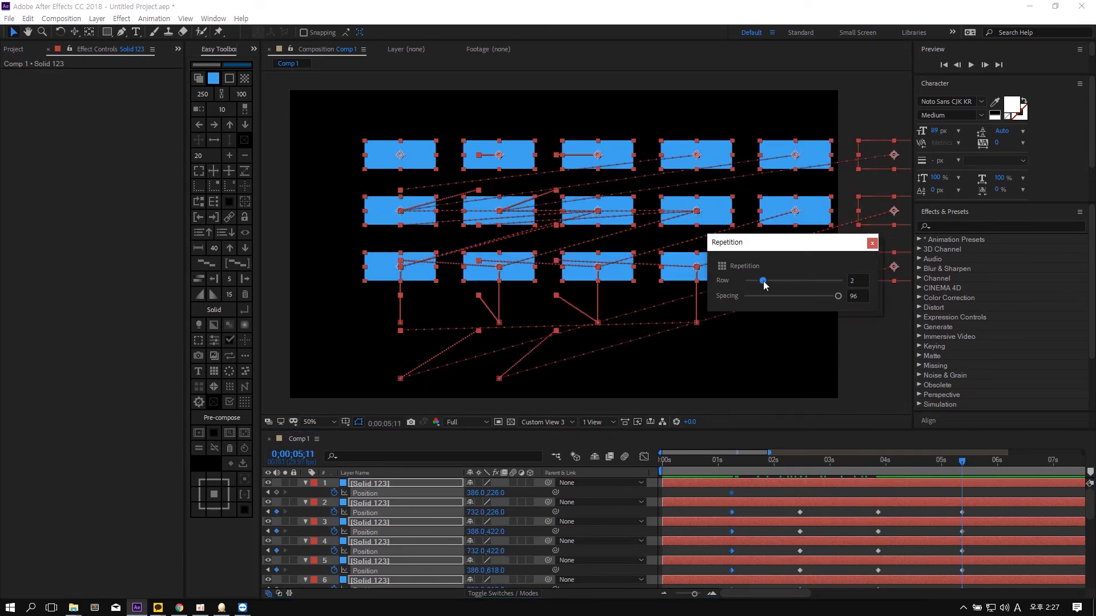
left_click_drag(935, 466, 968, 457)
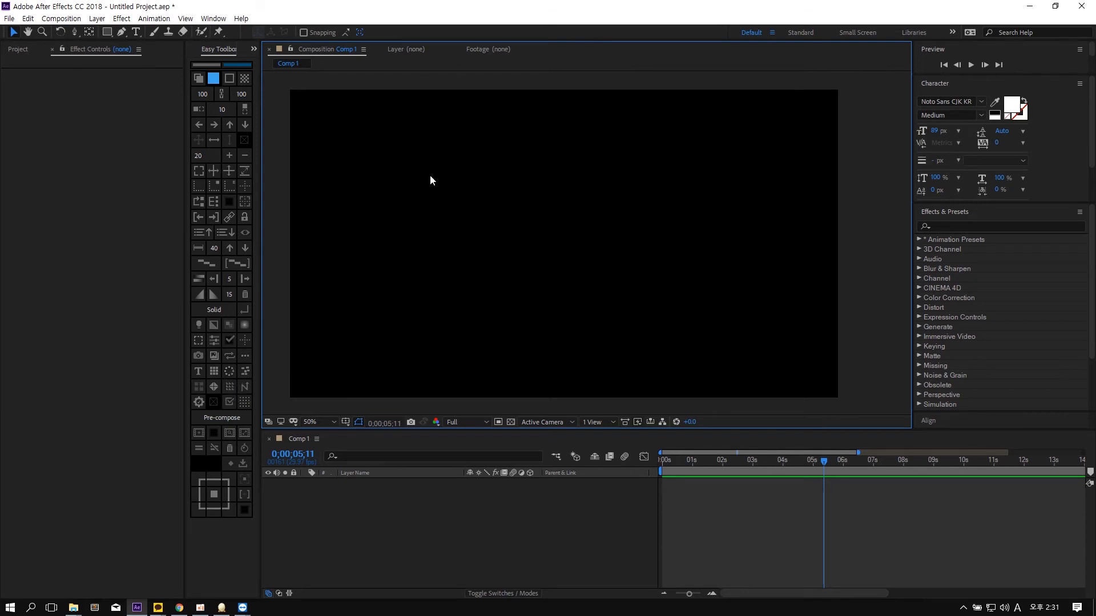
- Create eight blue 100 × 100 solids in Comp 1 and open Circle Array, placing its window beside them
left_click(201, 78)
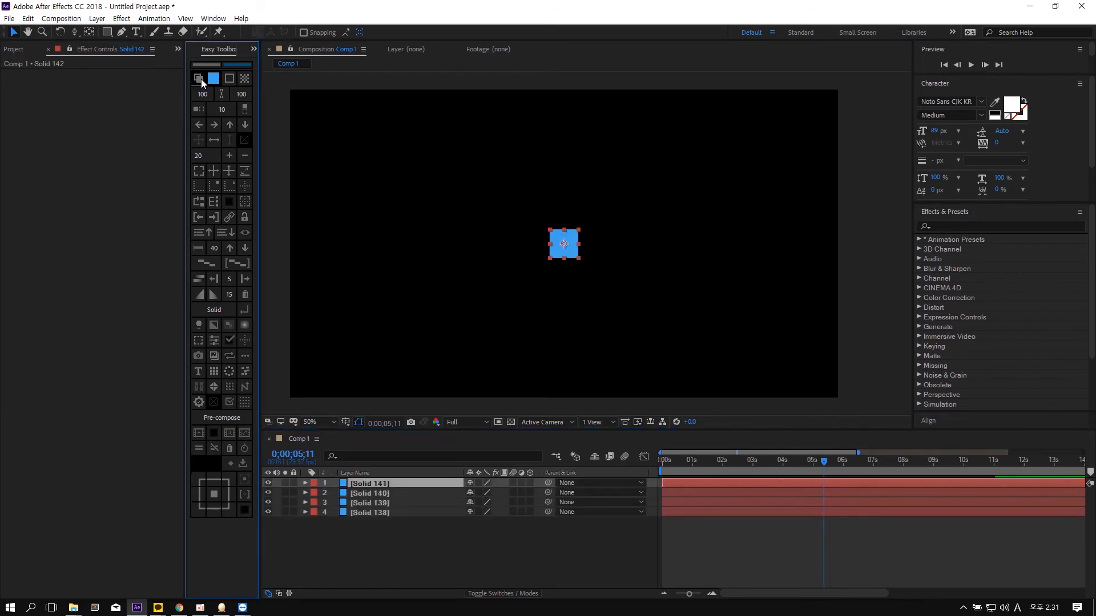
left_click(232, 370)
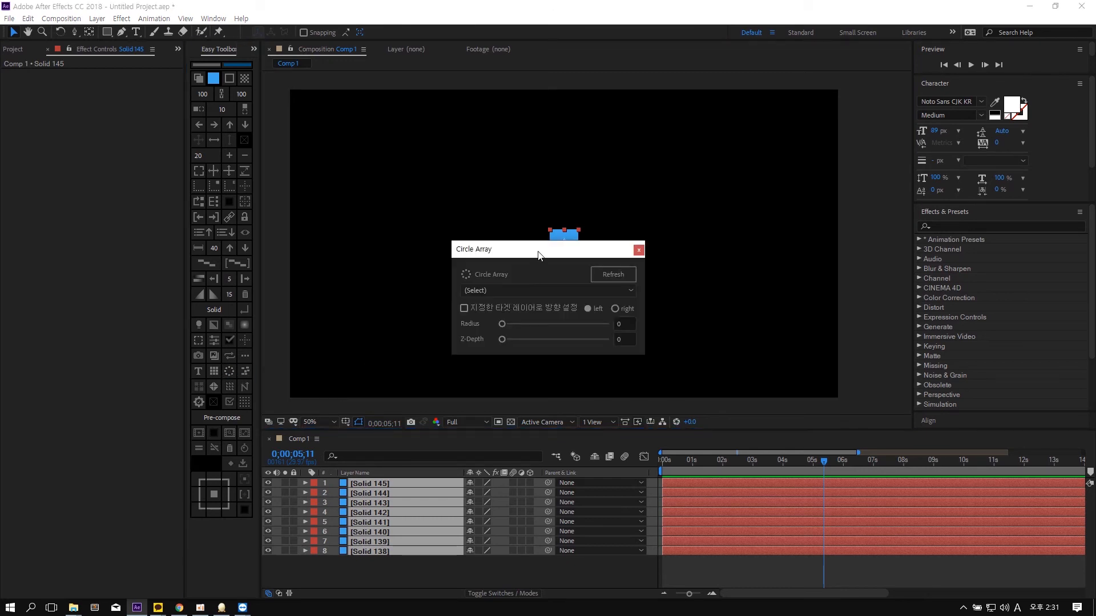
left_click_drag(538, 254, 737, 258)
- Arrange the eight solids in a circle with Circle Array, trying Radius 250 and 300 and ending at Radius 291 with Z-Depth 1000
left_click_drag(703, 328, 734, 327)
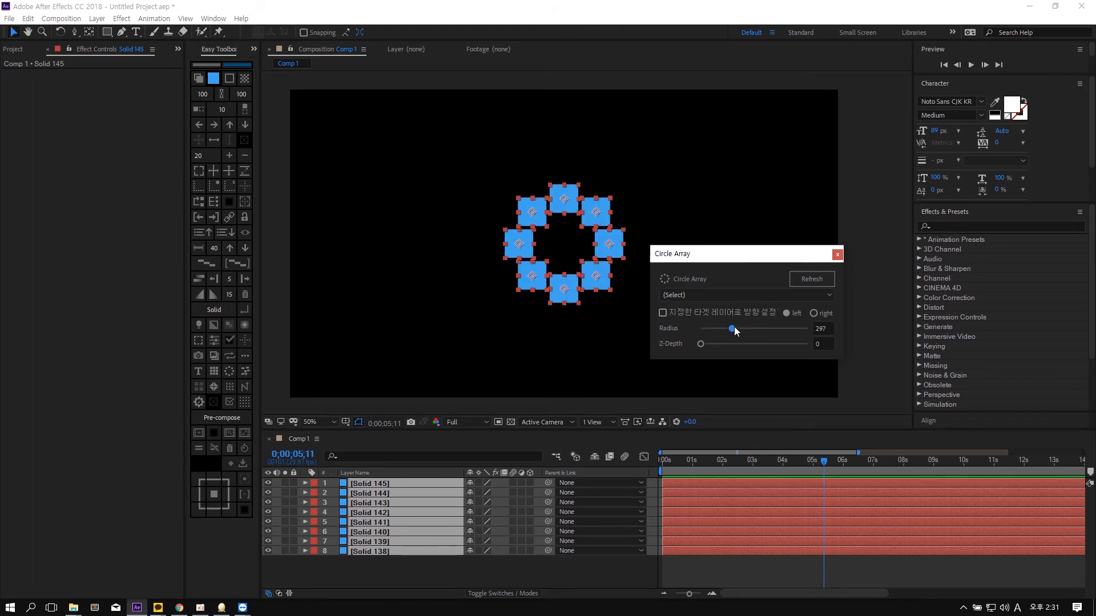
left_click(820, 329)
type("250")
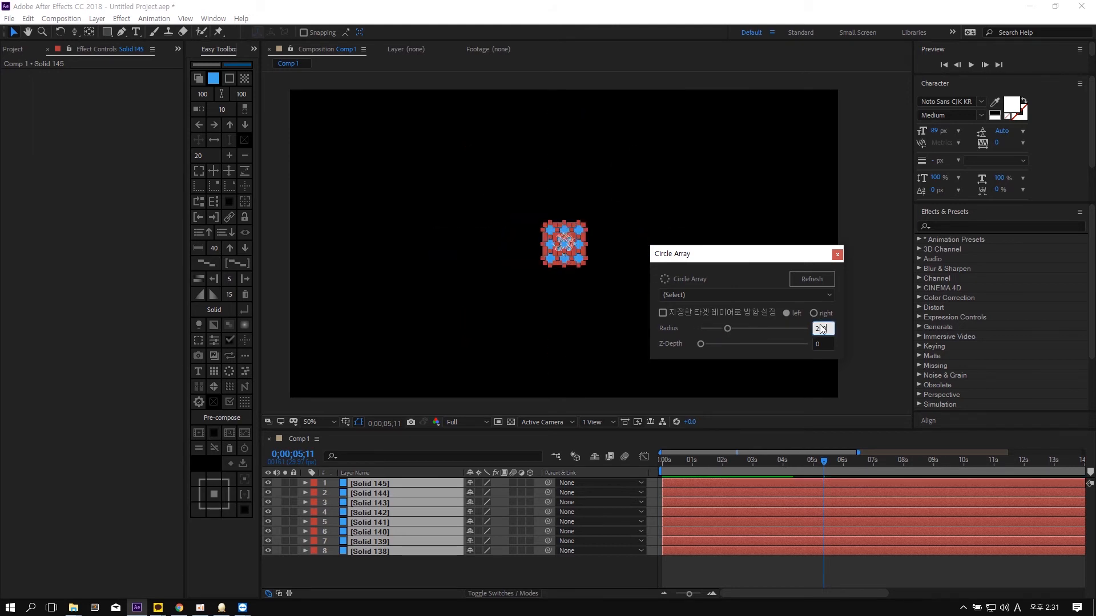
double_click(821, 327)
type("300")
double_click(822, 327)
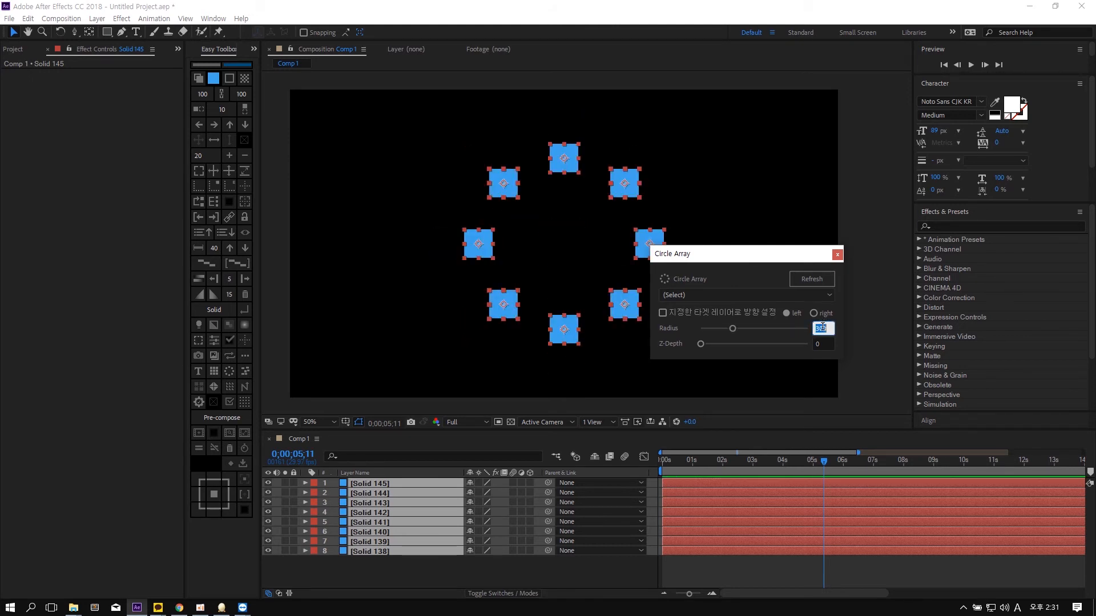
left_click_drag(733, 329, 806, 344)
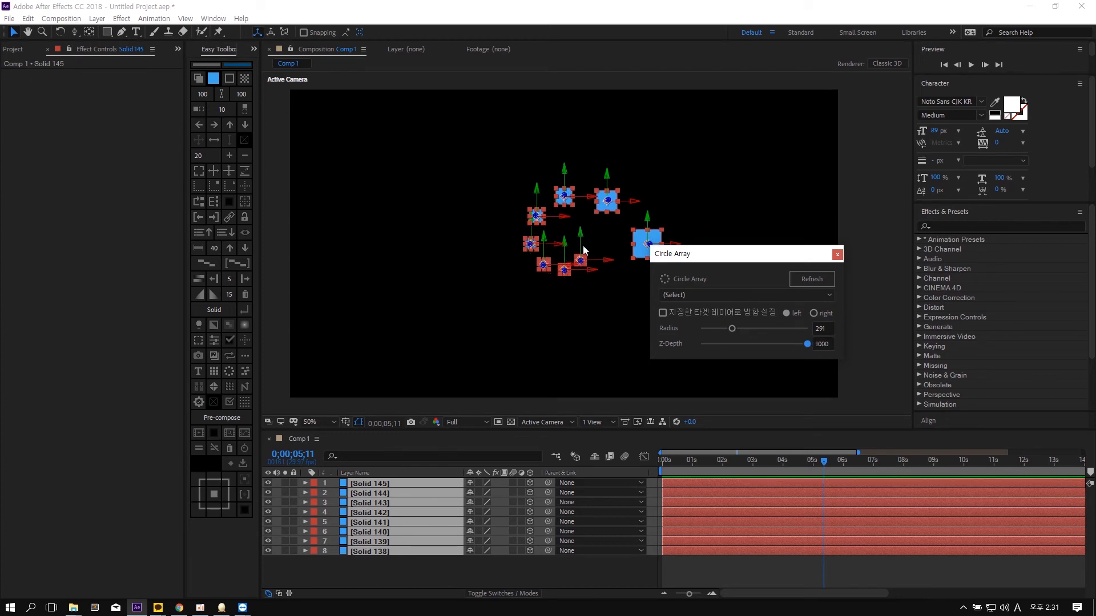
- Duplicate all the solids and arrange the full set in a circle with Radius 430 and Z-Depth 43
left_click(585, 301)
key("ctrl+a")
key("ctrl+d")
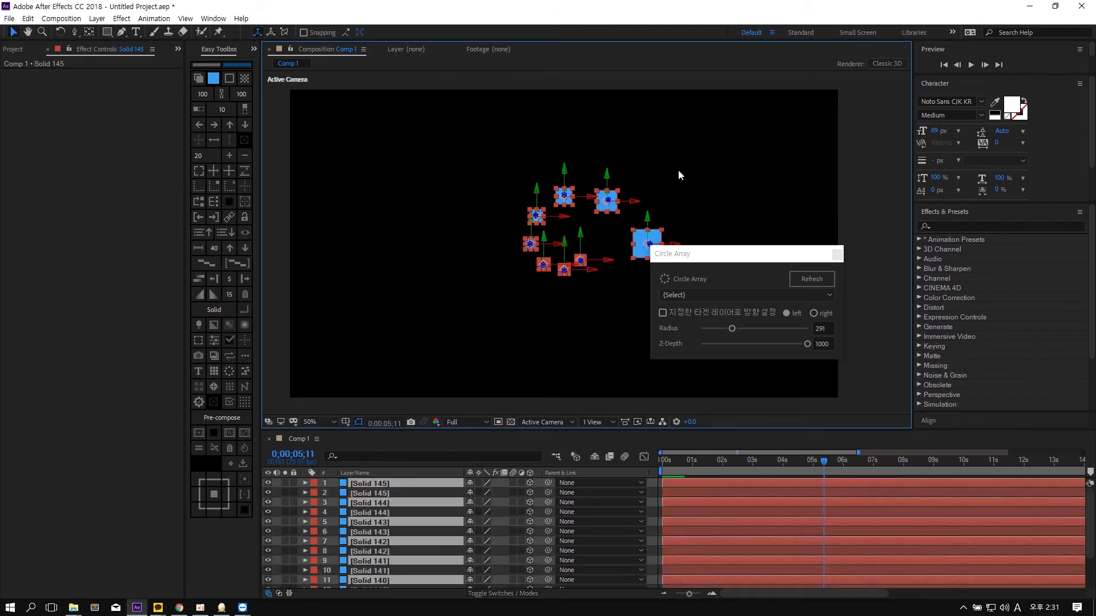
left_click(744, 184)
key("ctrl+a")
left_click_drag(742, 330, 705, 344)
left_click(513, 269)
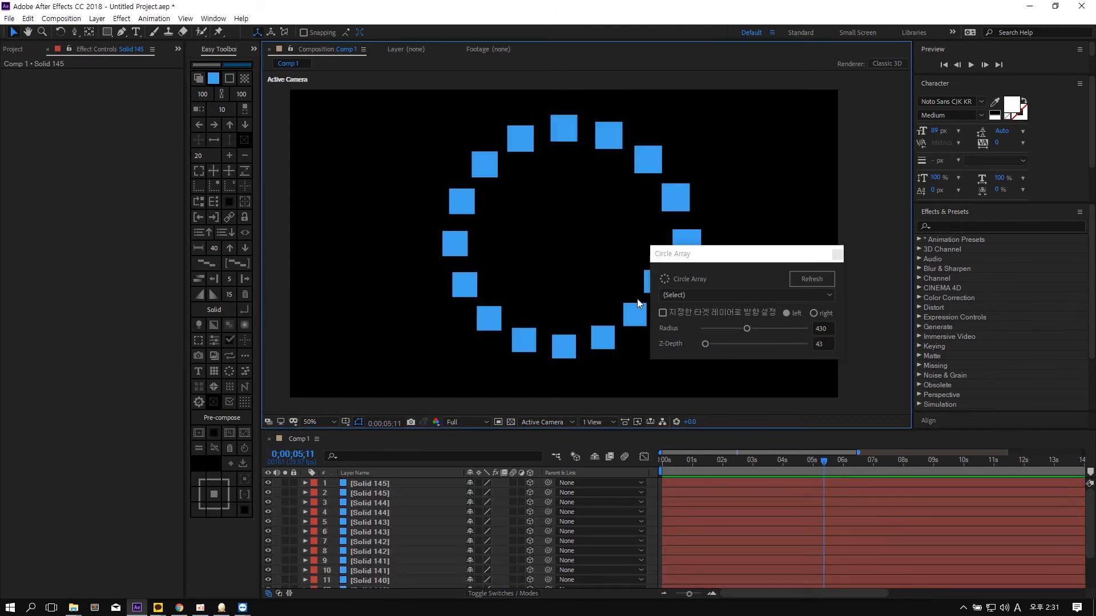
- Move the Circle Array window clear of the ring and set the Z-Depth of all solids to 0
left_click_drag(716, 257, 795, 260)
left_click(782, 347)
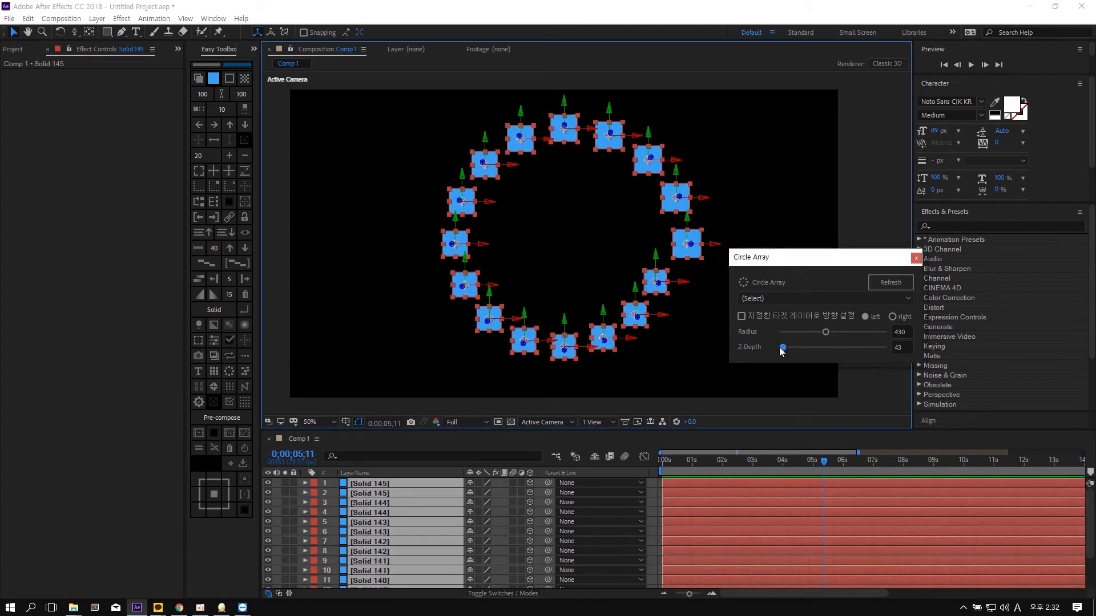
left_click_drag(780, 347, 768, 347)
left_click(693, 375)
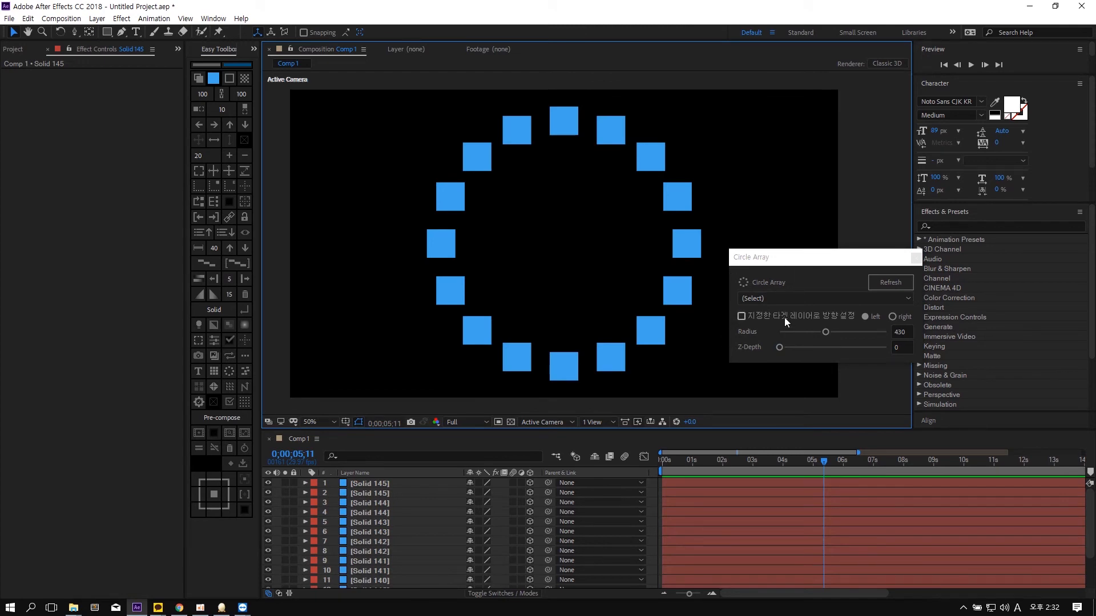
- Add a null object at the center of the ring of solids
left_click(770, 301)
left_click(778, 260)
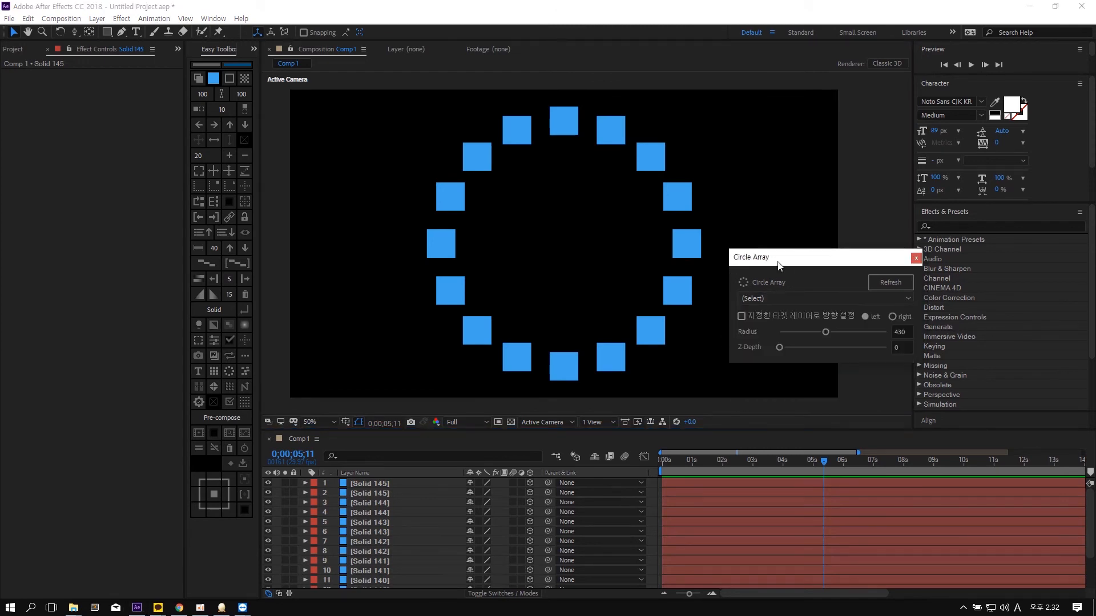
left_click(750, 199)
left_click(200, 187)
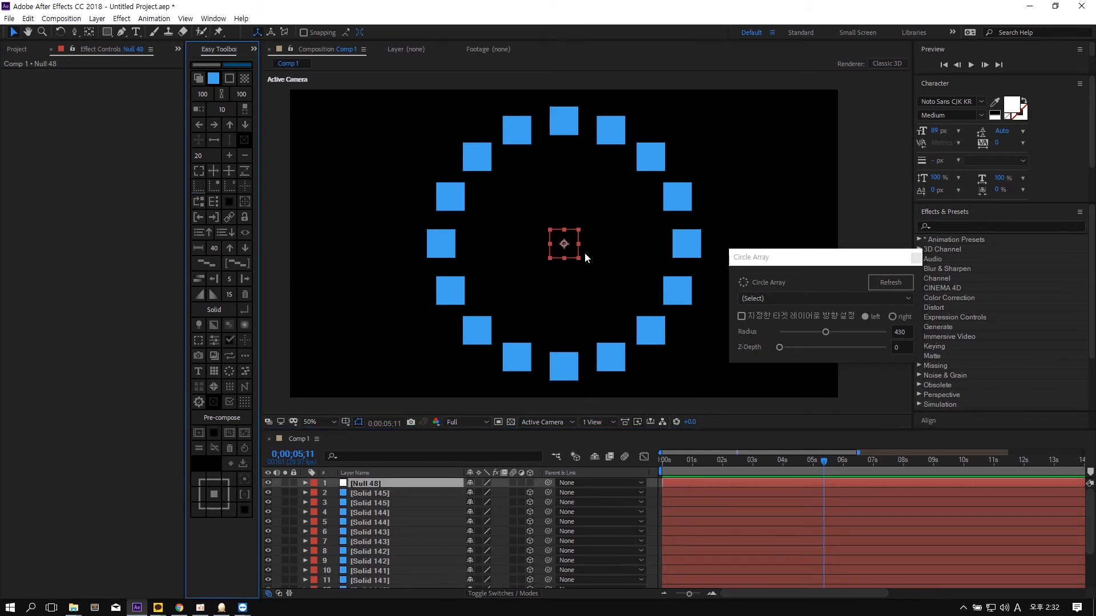
left_click(613, 244)
left_click(562, 245)
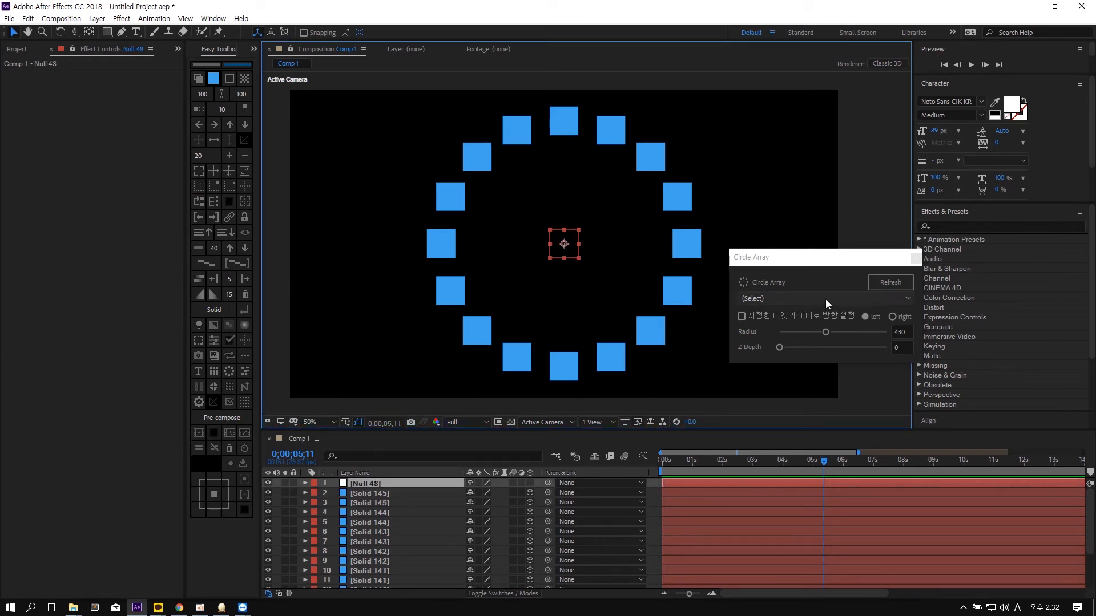
- Refresh the Circle Array layer list and choose Null 48 as the target layer
left_click(804, 301)
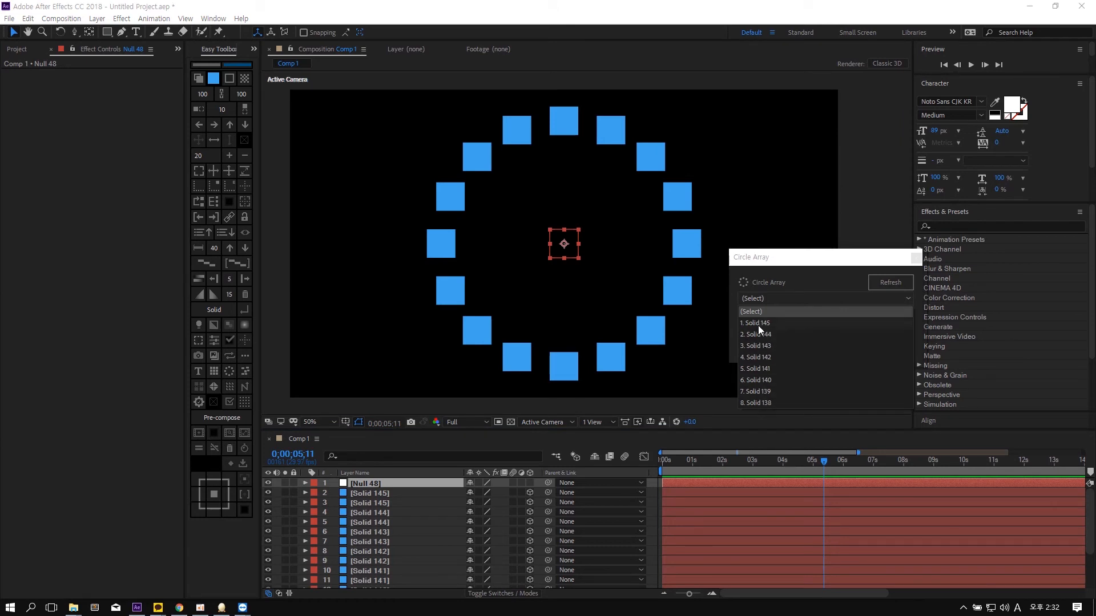
left_click(756, 297)
left_click(876, 283)
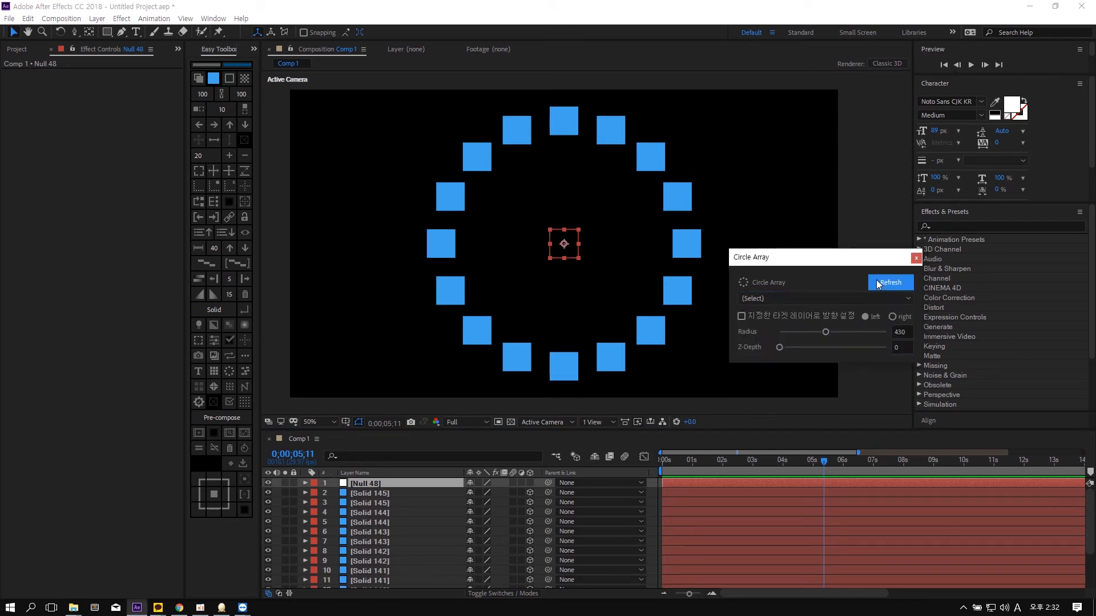
left_click(837, 298)
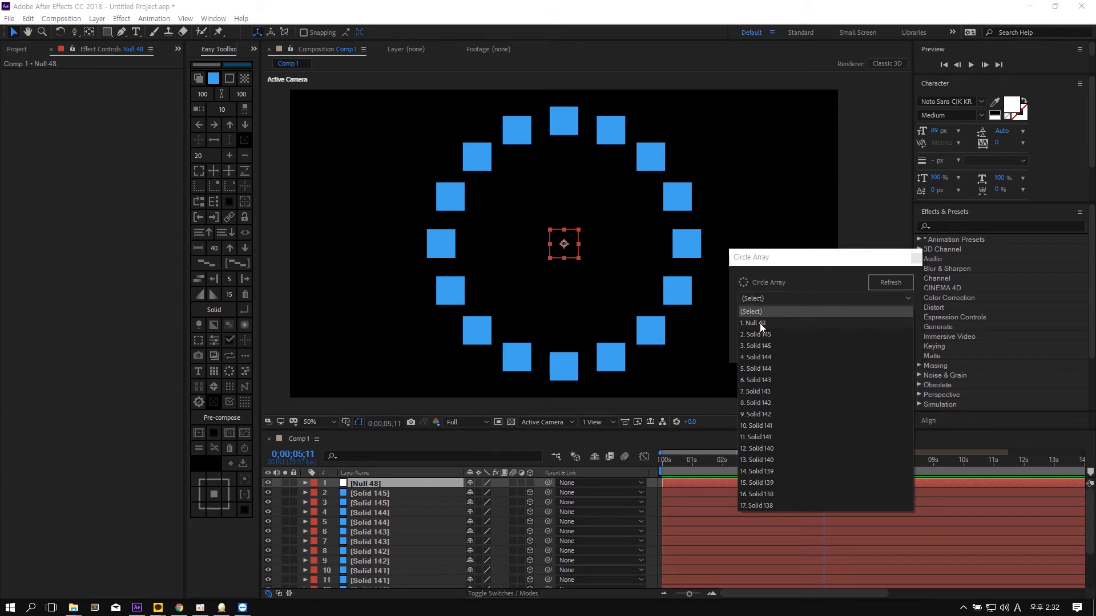
left_click(759, 323)
- Select every solid except the null and shrink the ring around it to Radius 195
left_click(620, 241)
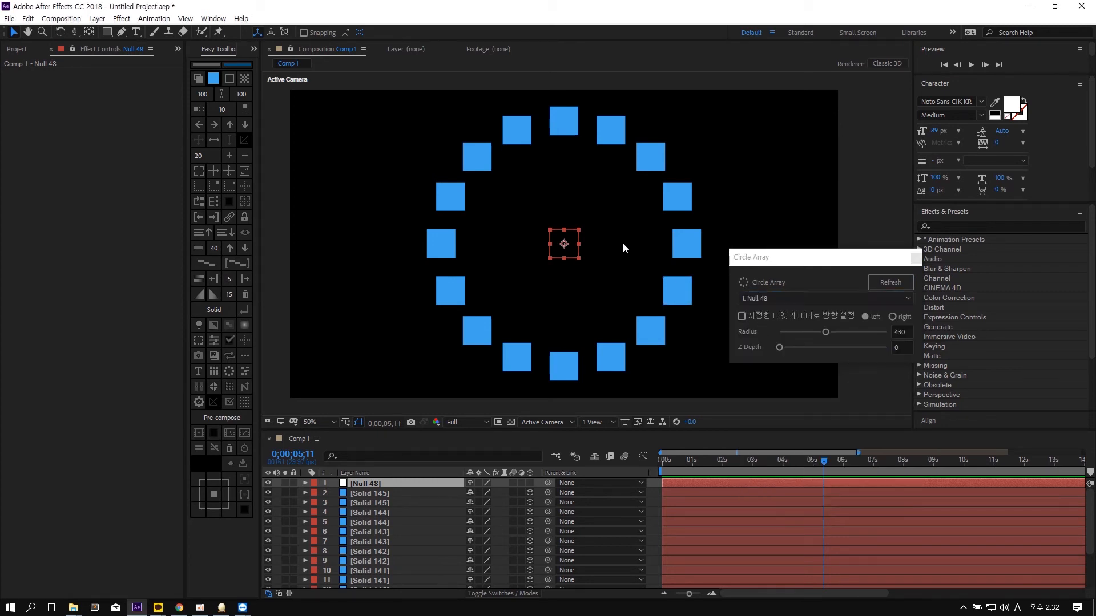
key("ctrl+a")
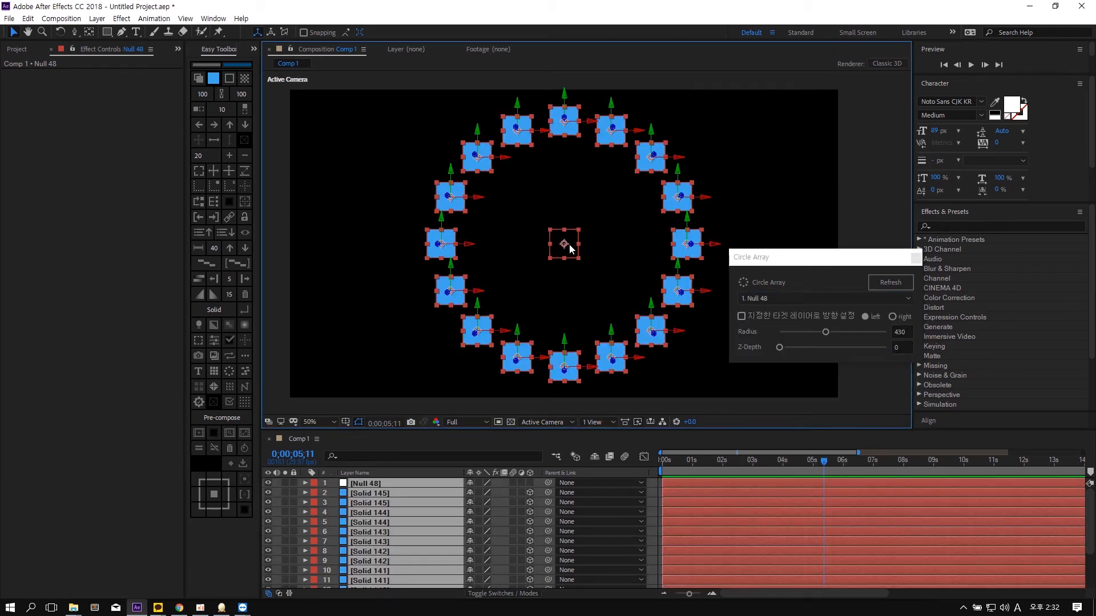
left_click(570, 244, "shift")
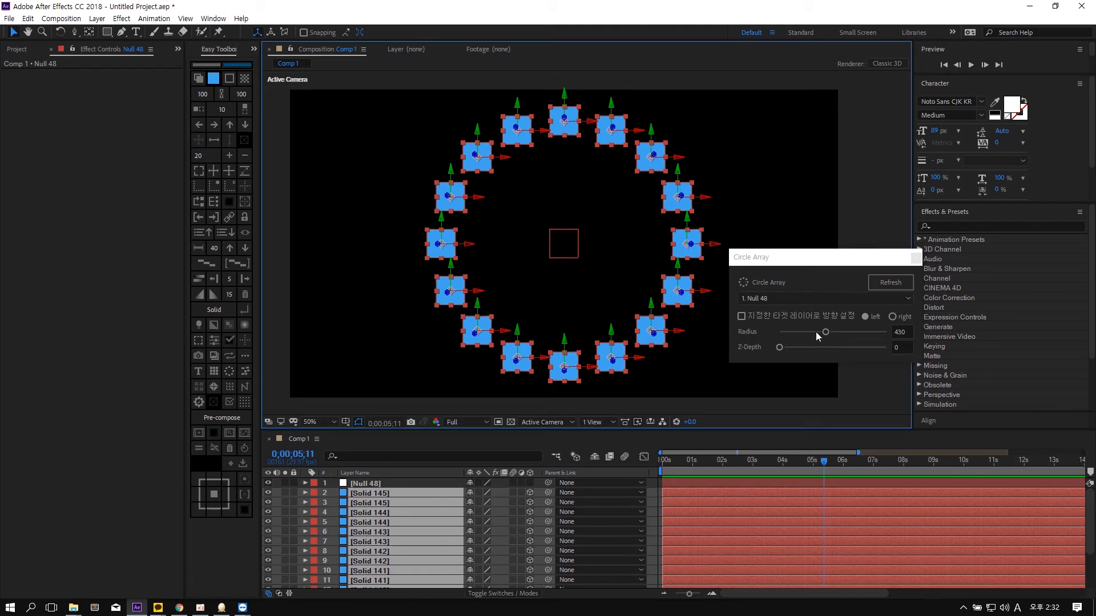
mouse_move(816, 331)
left_mouse_down()
mouse_move(800, 331)
mouse_move(826, 330)
mouse_move(800, 330)
left_mouse_up()
- Move the null to the upper-left area of the composition and arrange the solids around it at Radius 211
left_click(563, 246)
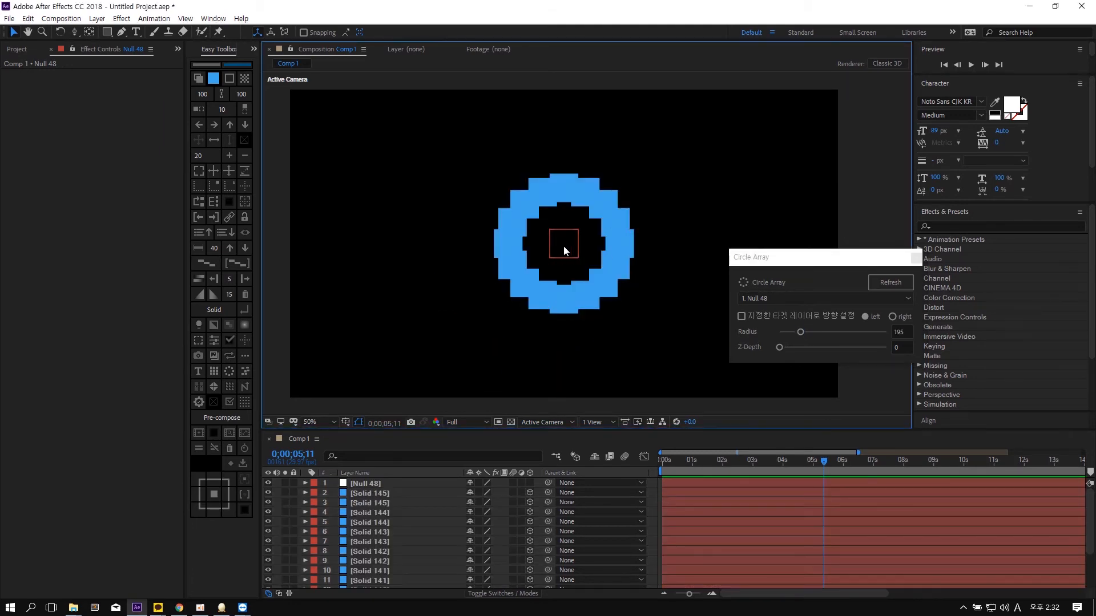
left_click_drag(563, 245, 403, 200)
left_click_drag(692, 166, 482, 323)
mouse_move(800, 331)
left_mouse_down()
mouse_move(813, 333)
mouse_move(790, 329)
mouse_move(813, 329)
left_mouse_up()
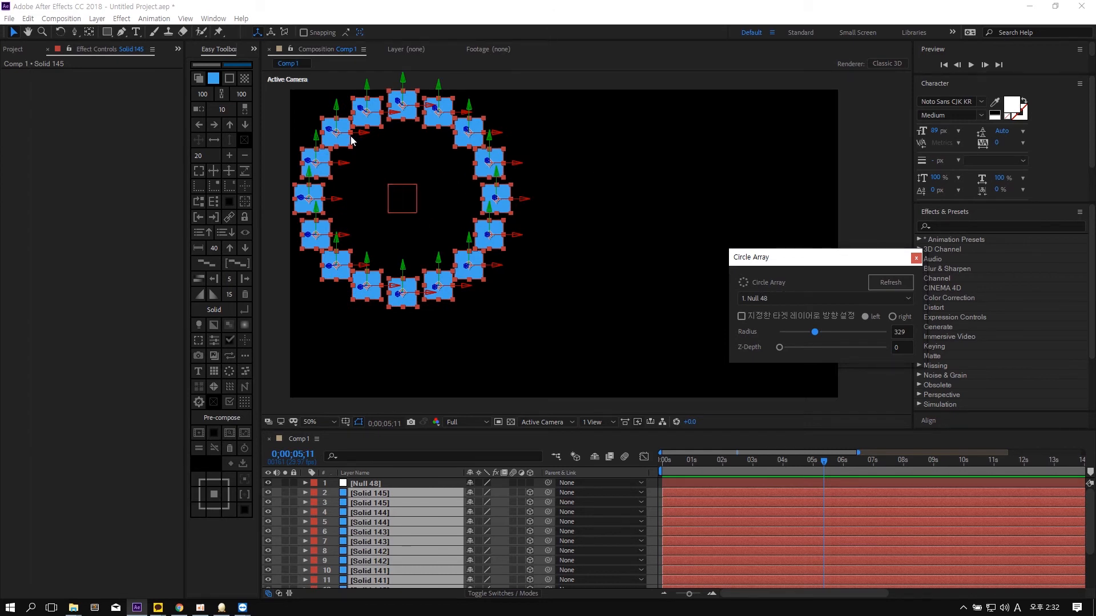
mouse_move(814, 332)
left_mouse_down()
mouse_move(828, 332)
mouse_move(801, 331)
left_mouse_up()
left_click(600, 222)
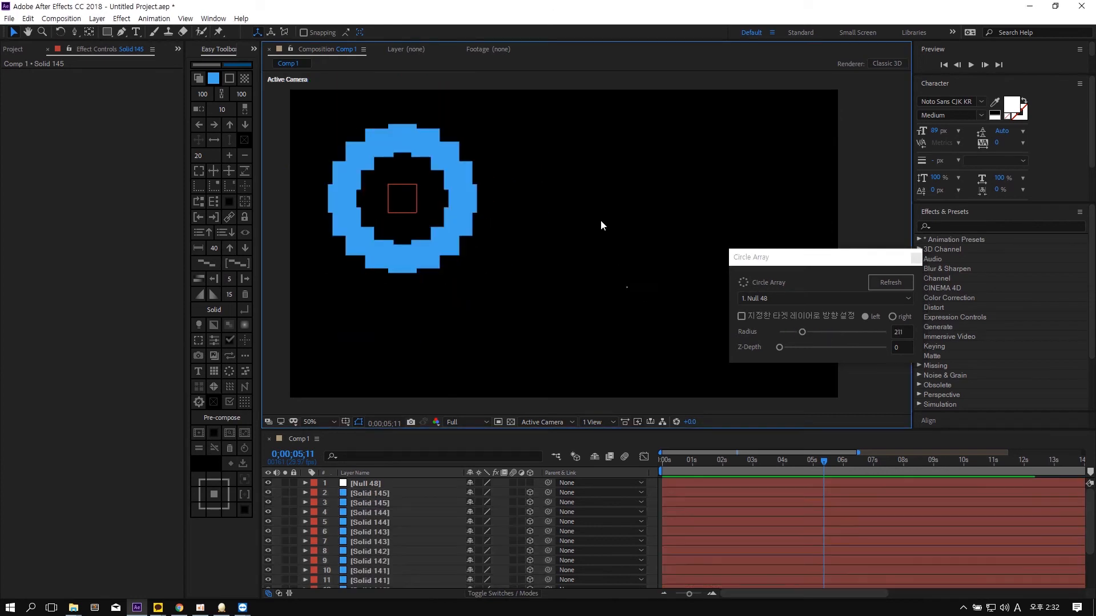
- Keyframe the Position of all solids at 0;00;00;00 and move their ring to the right side of the frame, leaving the null in place
left_click(416, 202)
key("ctrl+a")
left_click(405, 200, "shift")
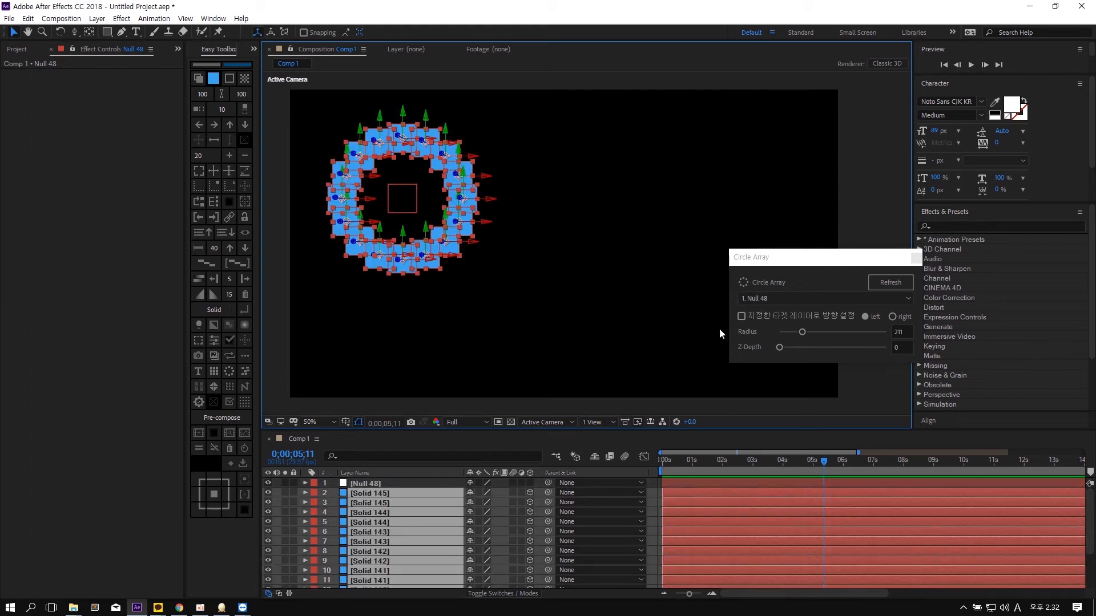
left_click_drag(673, 463, 661, 464)
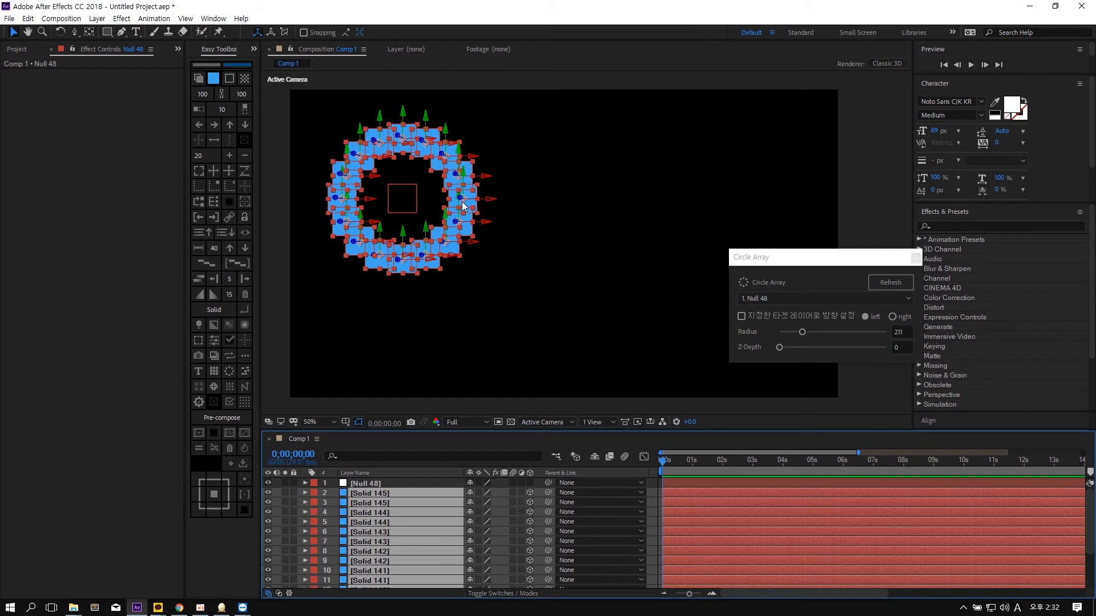
key("p")
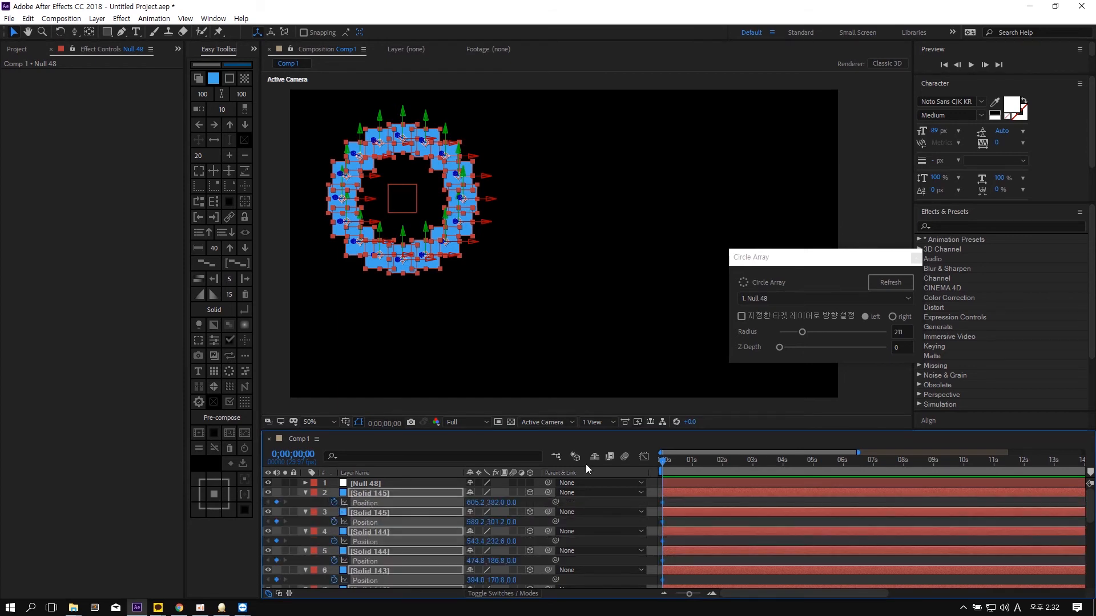
left_click_drag(453, 198, 763, 228)
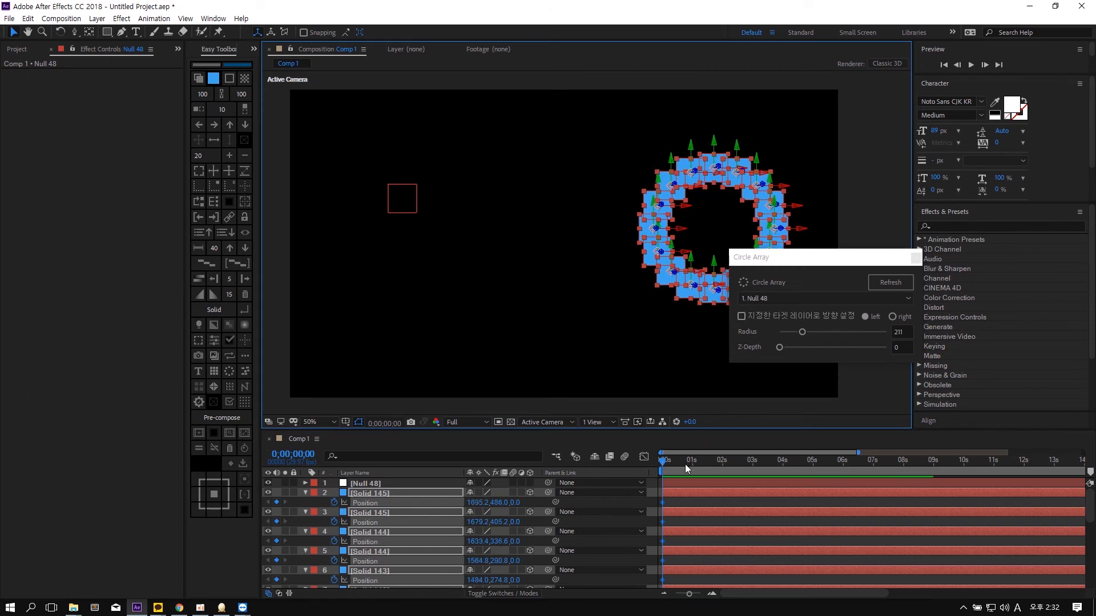
- At 0;00;01;00, arrange the solids around the null with Radius 297 and orient them toward the target layer
left_click_drag(684, 464, 692, 464)
left_click_drag(803, 333, 815, 336)
mouse_move(692, 464)
left_mouse_down()
mouse_move(653, 461)
mouse_move(695, 460)
left_mouse_up()
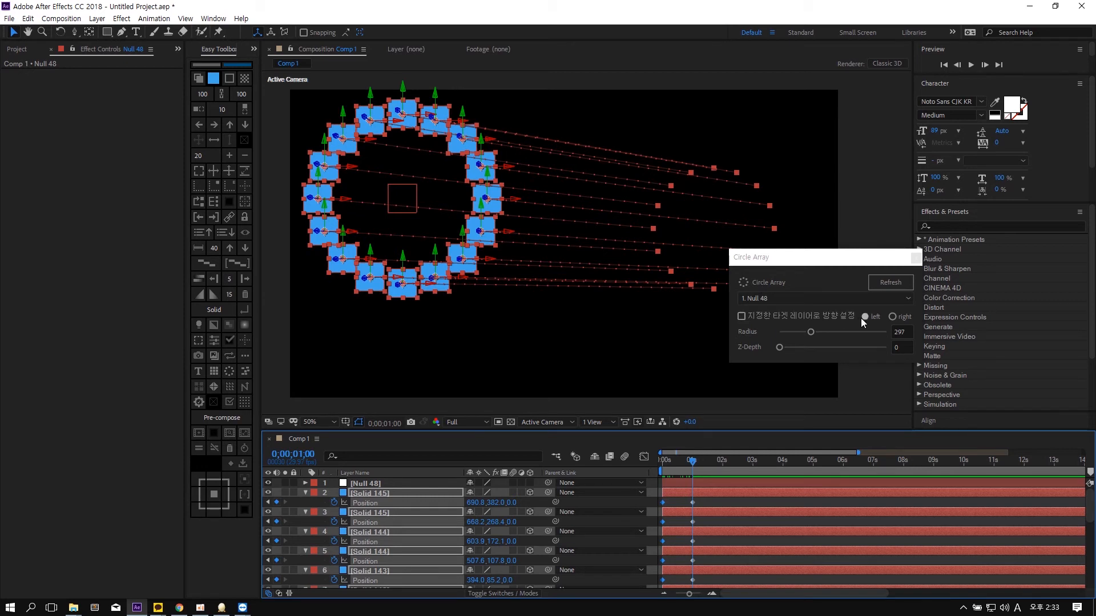
left_click(775, 316)
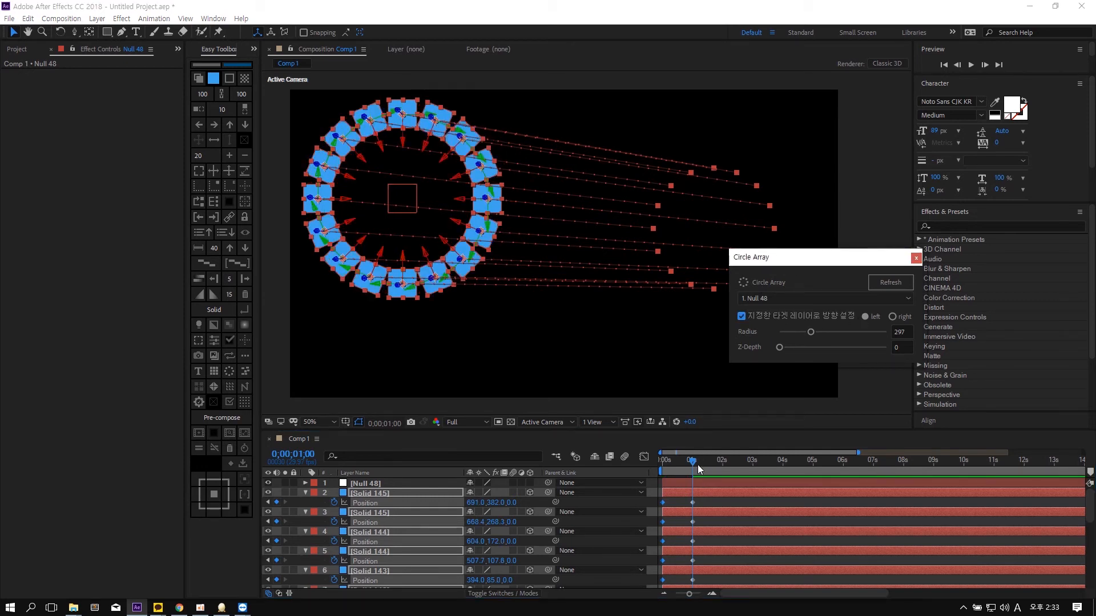
mouse_move(697, 465)
left_mouse_down()
mouse_move(663, 465)
mouse_move(701, 466)
left_mouse_up()
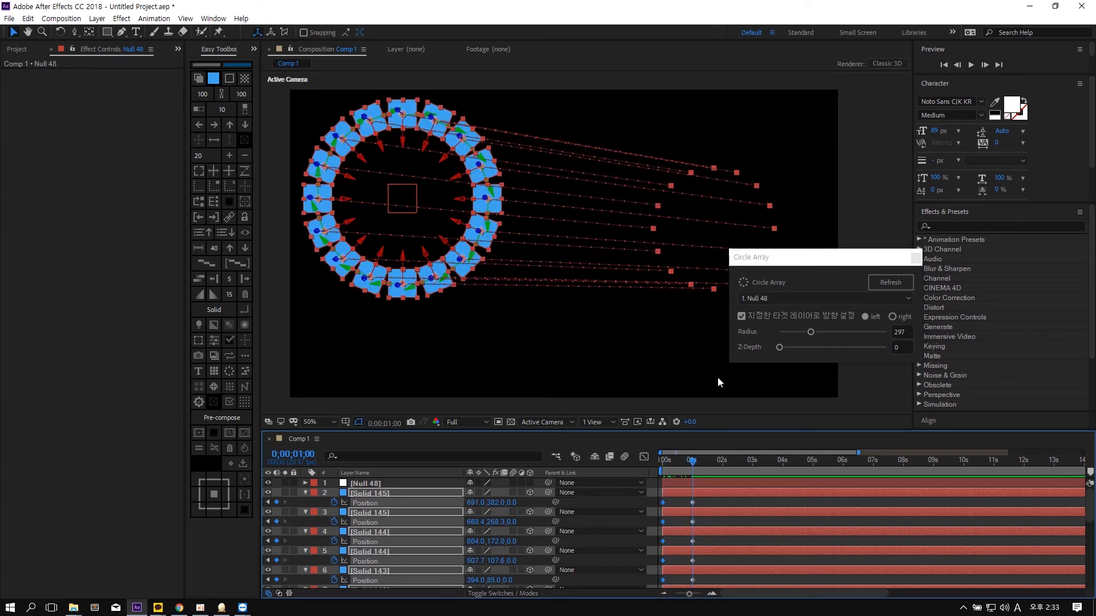
- Delete the null and all of the solids from the composition
left_click(662, 354)
left_click(660, 352)
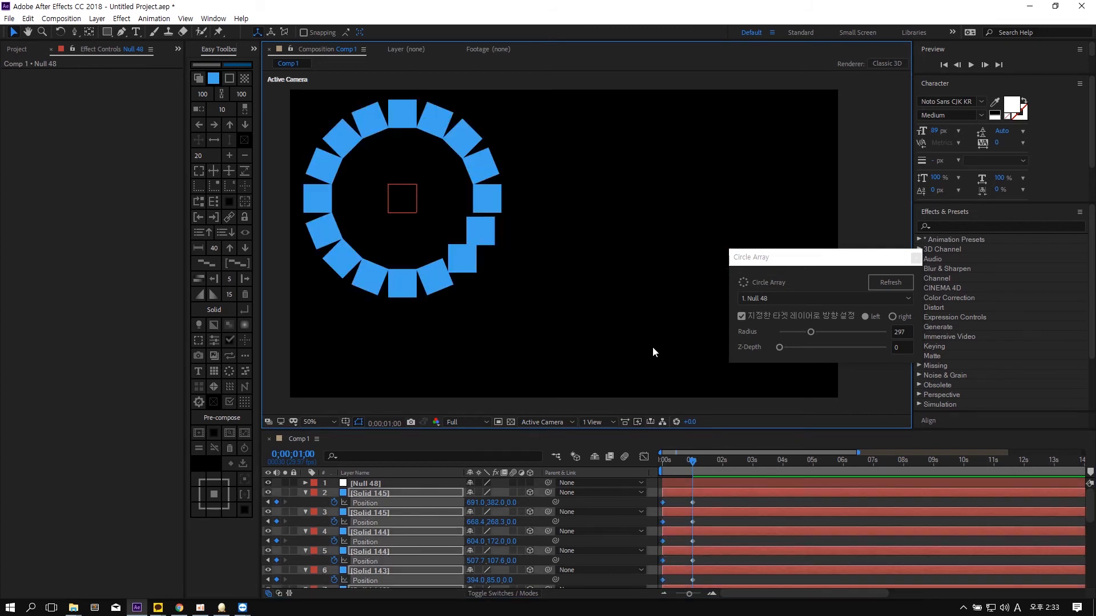
key("ctrl+a")
key("Delete")
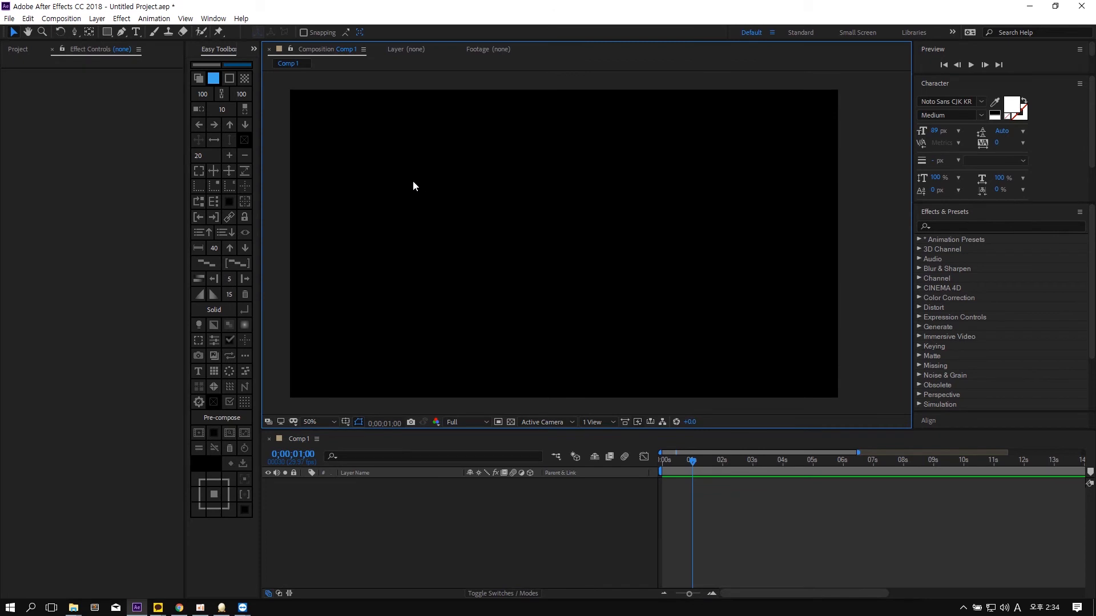
- Create ten blue solids and arrange them in a Circle Array with Radius 286
left_click(198, 84)
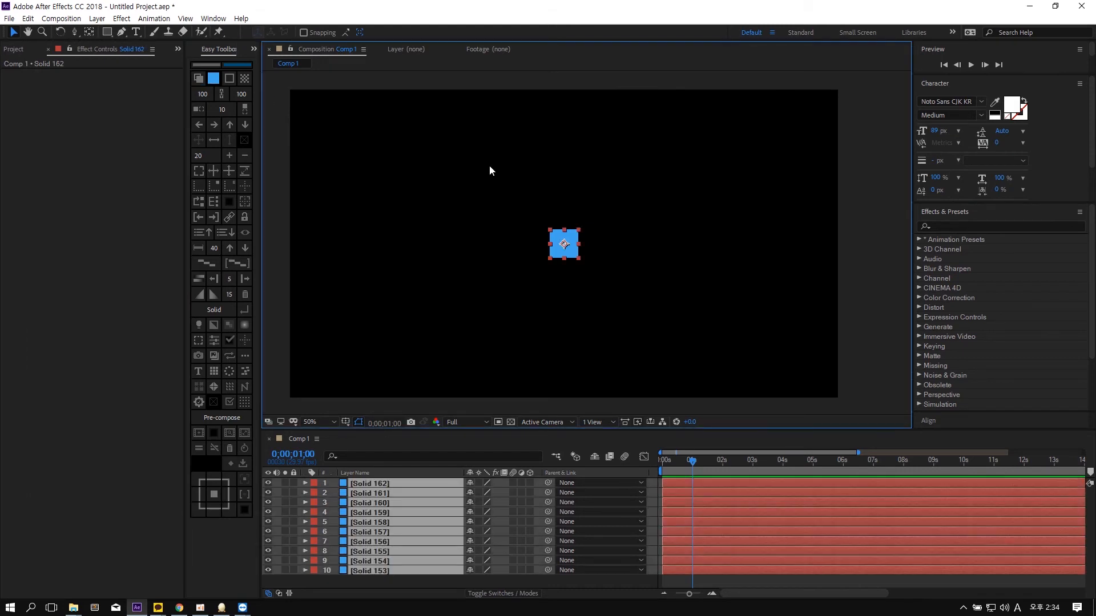
left_click(229, 371)
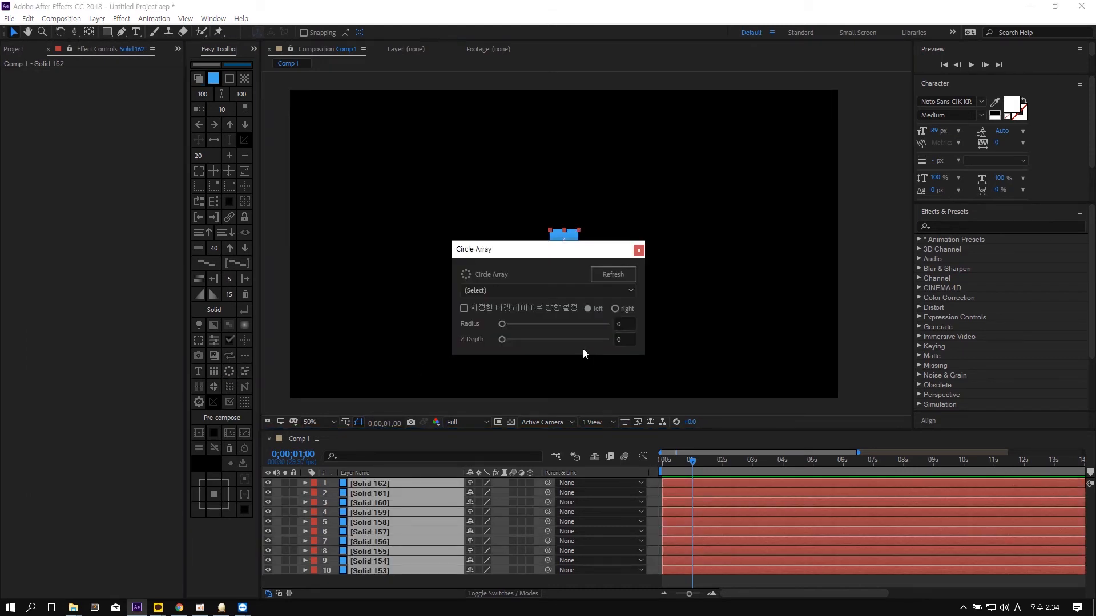
left_click(561, 321)
left_click_drag(564, 251, 822, 267)
left_click_drag(820, 337, 792, 336)
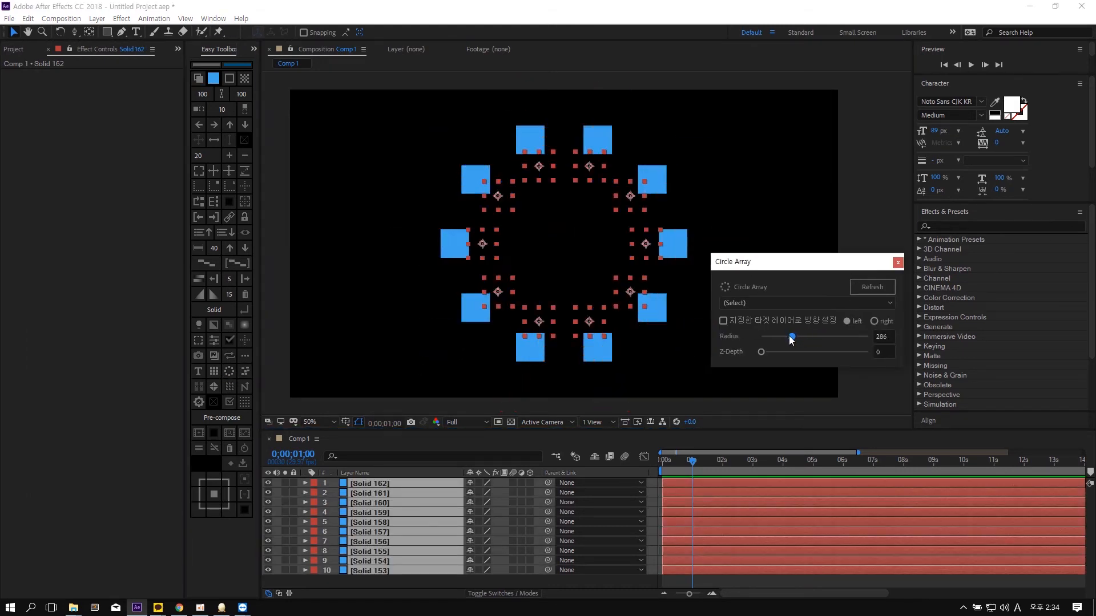
left_click(694, 319)
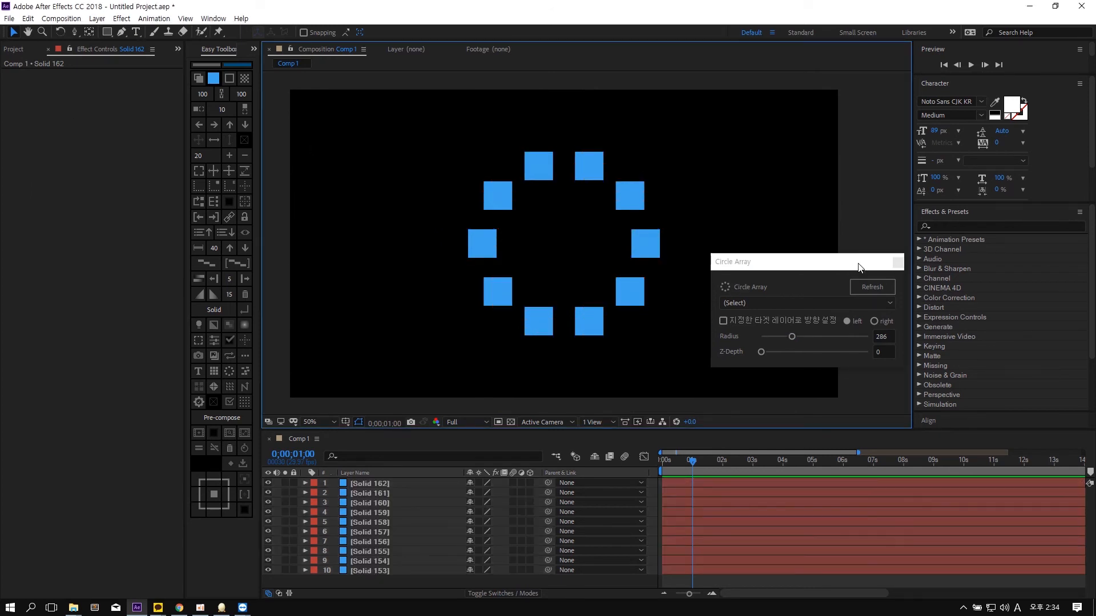
- Add a null at the centre of the composition and set it as the target layer
left_click_drag(860, 262, 917, 237)
left_click(376, 124)
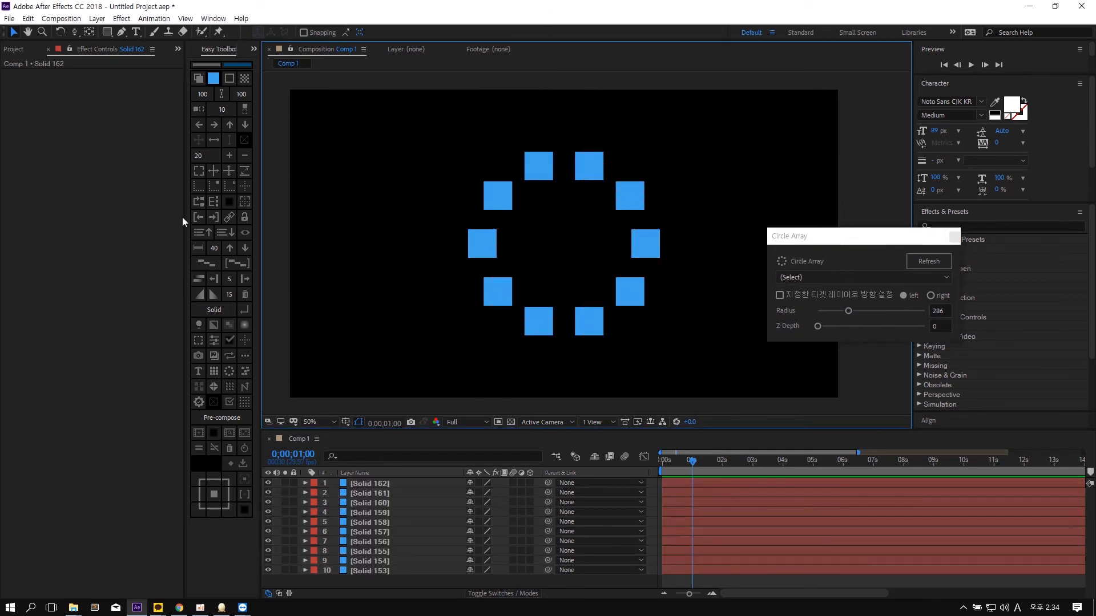
left_click(197, 187)
left_click(245, 202)
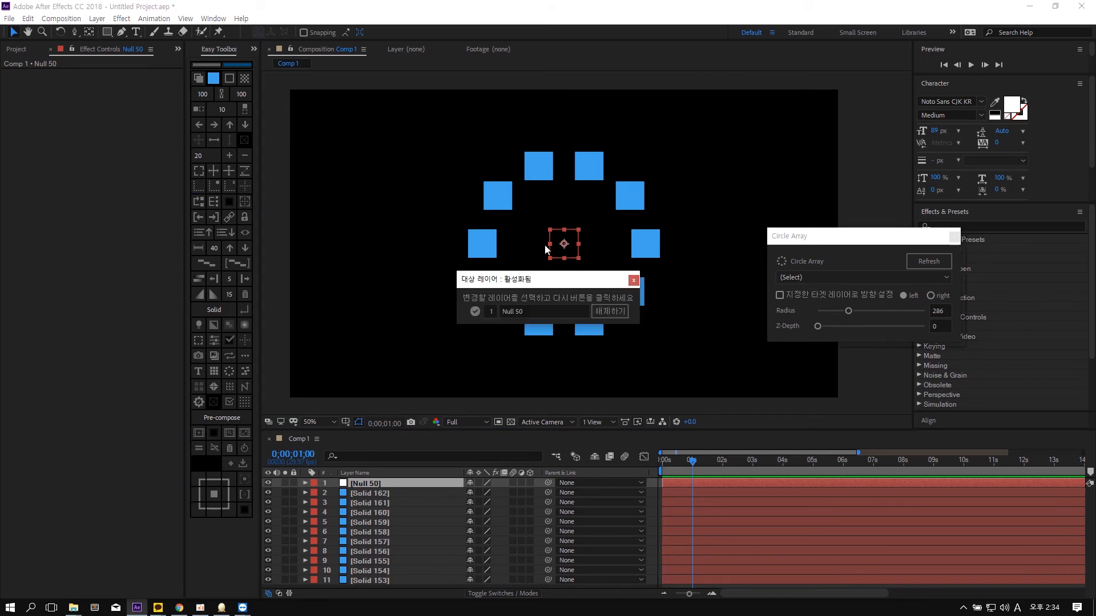
left_click(750, 217)
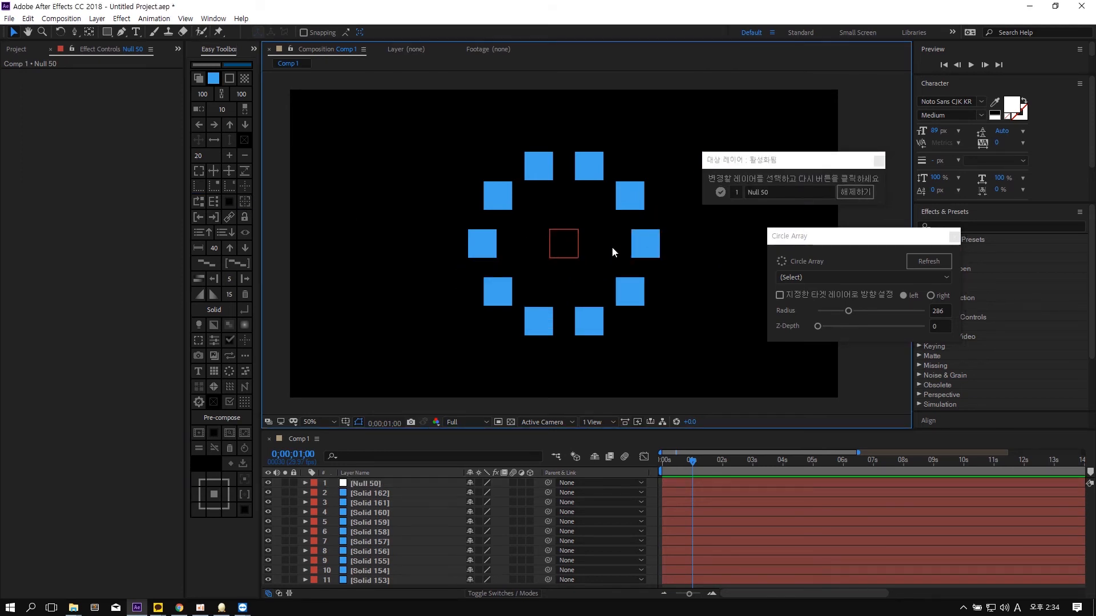
- Select every solid except the null and raise the Circle Array Z-Depth nearly to its maximum
key("ctrl+a")
left_click(564, 247, "shift")
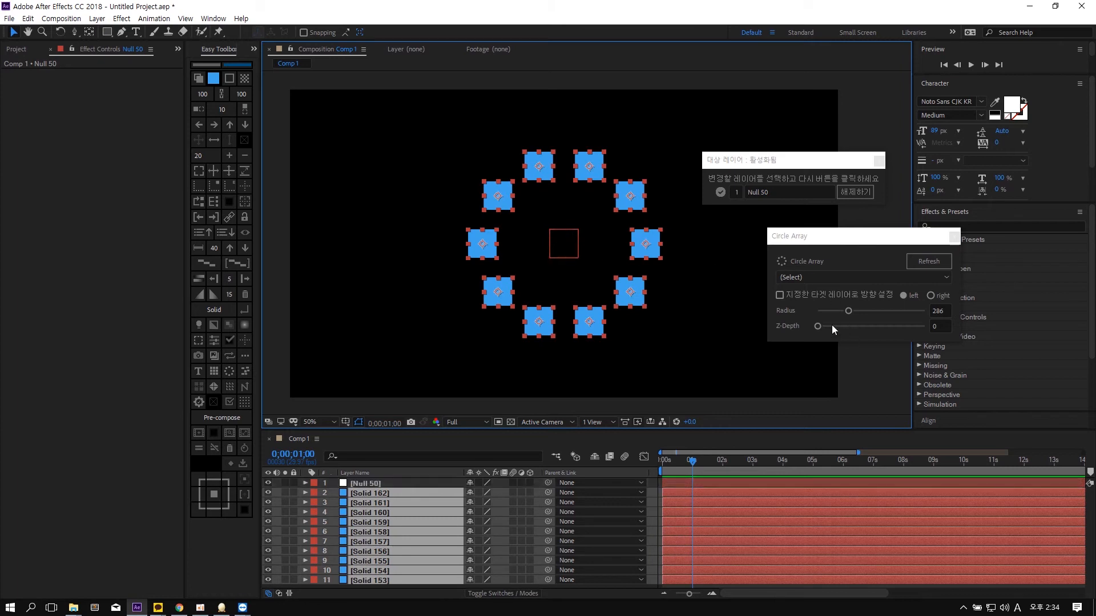
left_click_drag(831, 324, 922, 325)
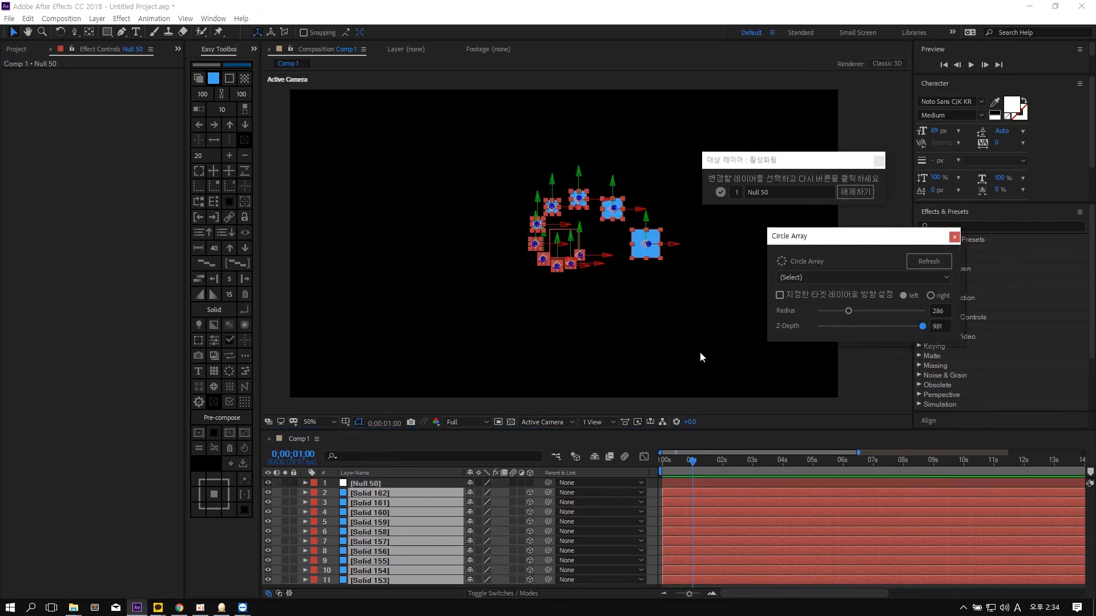
- Make the null a 3D layer and link all ten solids to it as their target layer
left_click(622, 298)
left_click(556, 240)
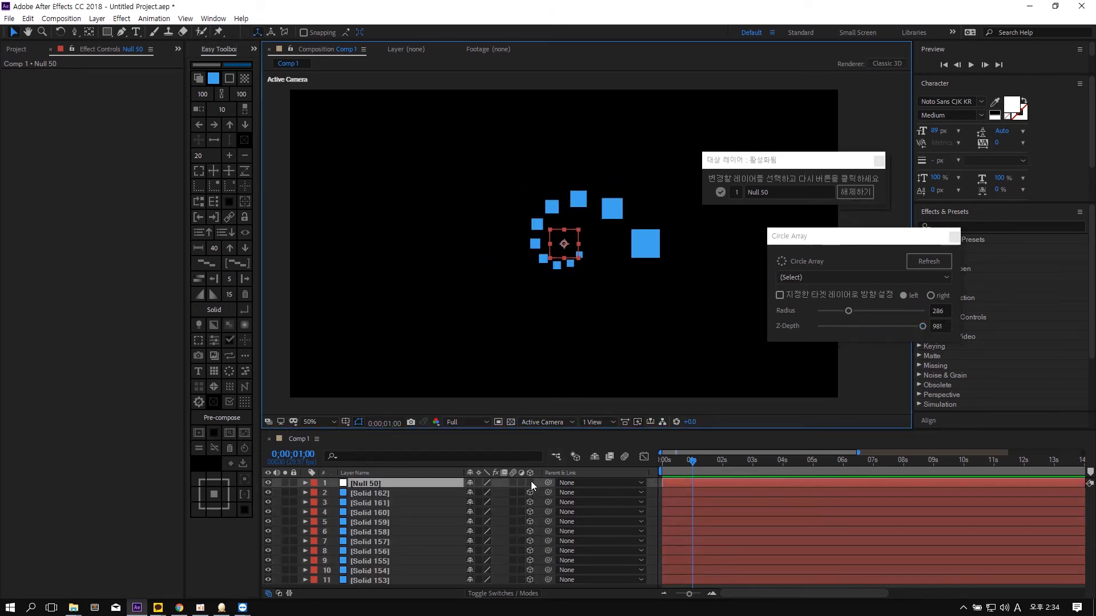
left_click(530, 483)
left_click(415, 493)
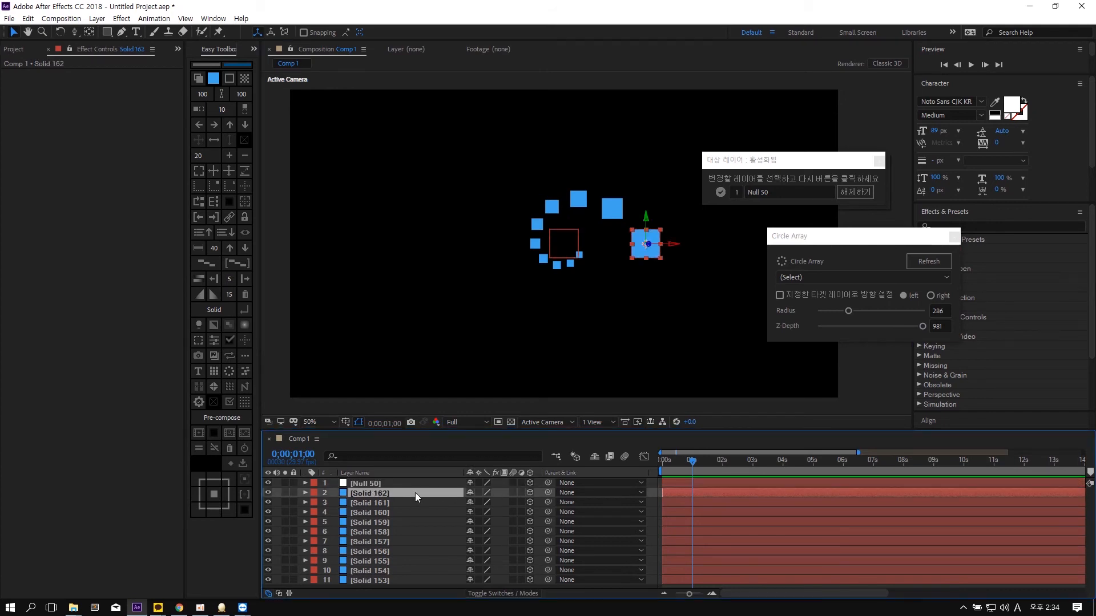
key("ctrl+a")
left_click(387, 484, "ctrl")
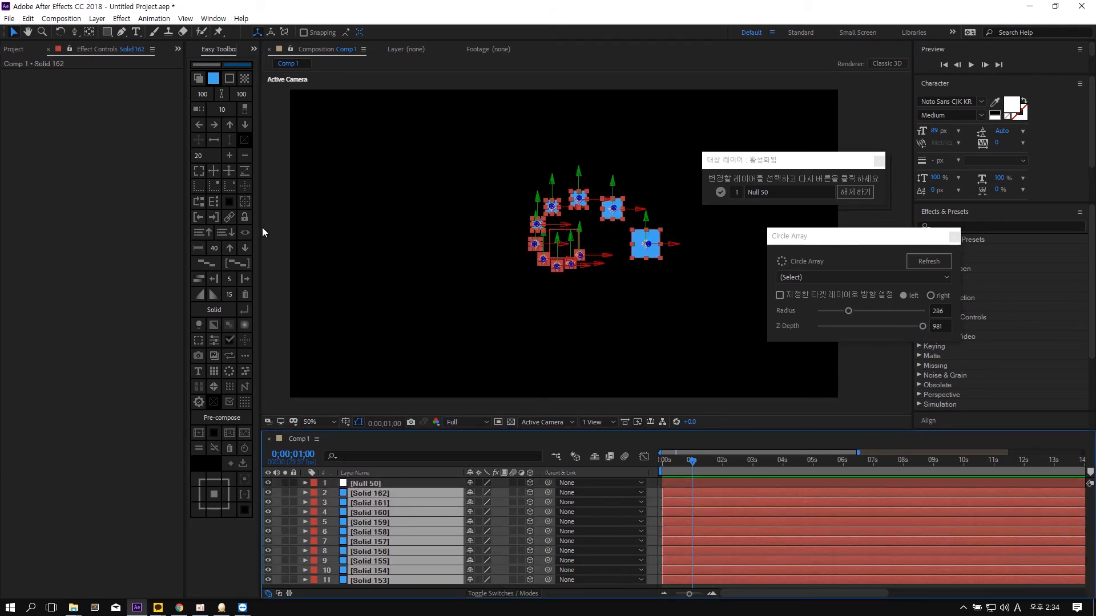
left_click(244, 201)
- Keyframe the null's Position at 0;00;00;00 and set its Z position to -7180 at 0;00;02;22
left_click(412, 483)
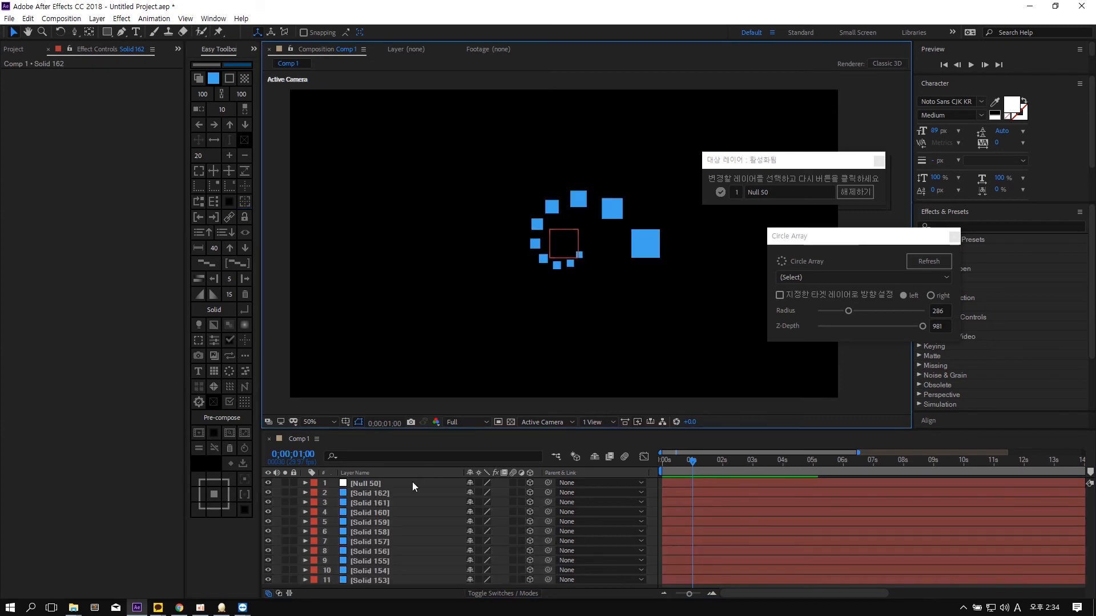
key("r")
mouse_move(483, 522)
left_mouse_down()
mouse_move(564, 512)
mouse_move(504, 505)
mouse_move(493, 515)
left_mouse_up()
key("p")
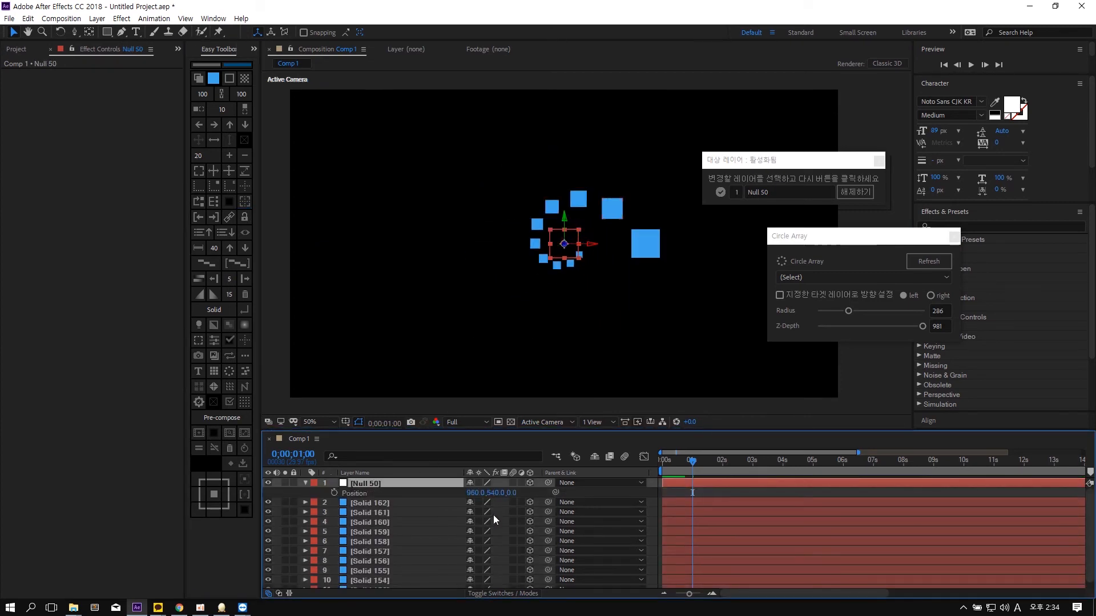
left_click(334, 493)
left_click_drag(693, 492, 744, 463)
left_click_drag(512, 492, 27, 484)
- Keyframe the null's Z Rotation from 0° at 0;00;00;00 to 353° at 0;00;02;22
key("r")
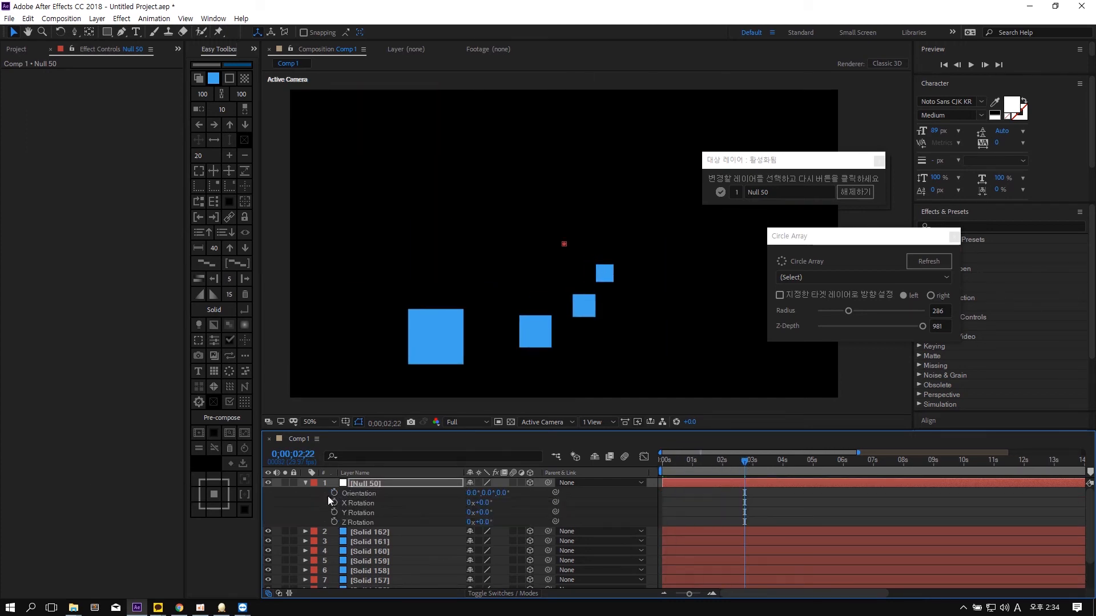
left_click(335, 522)
key("u")
left_click_drag(745, 502, 678, 502)
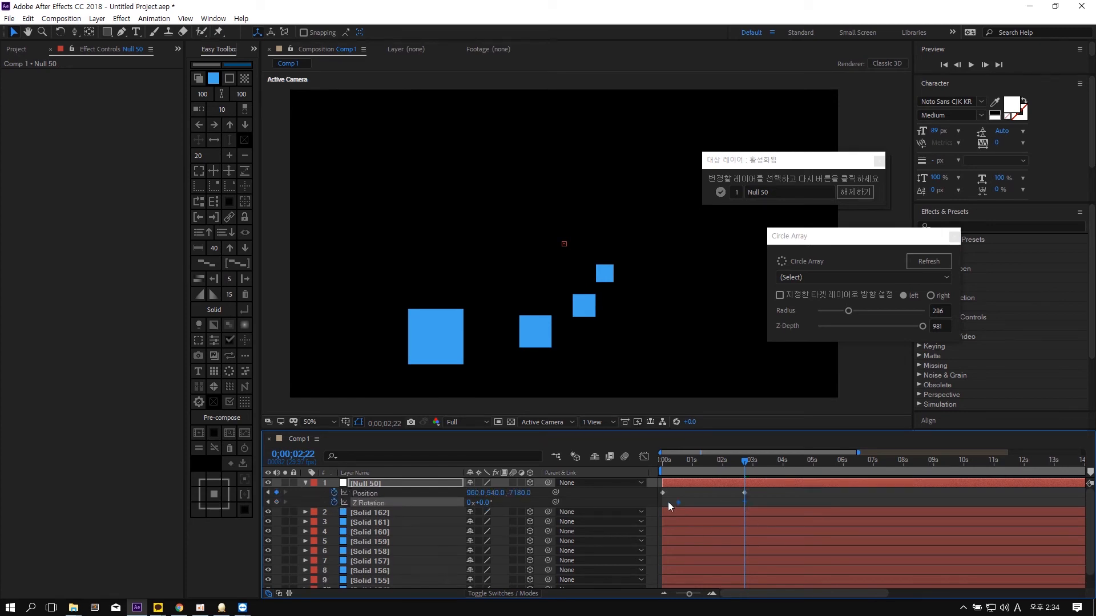
left_click_drag(482, 503, 759, 505)
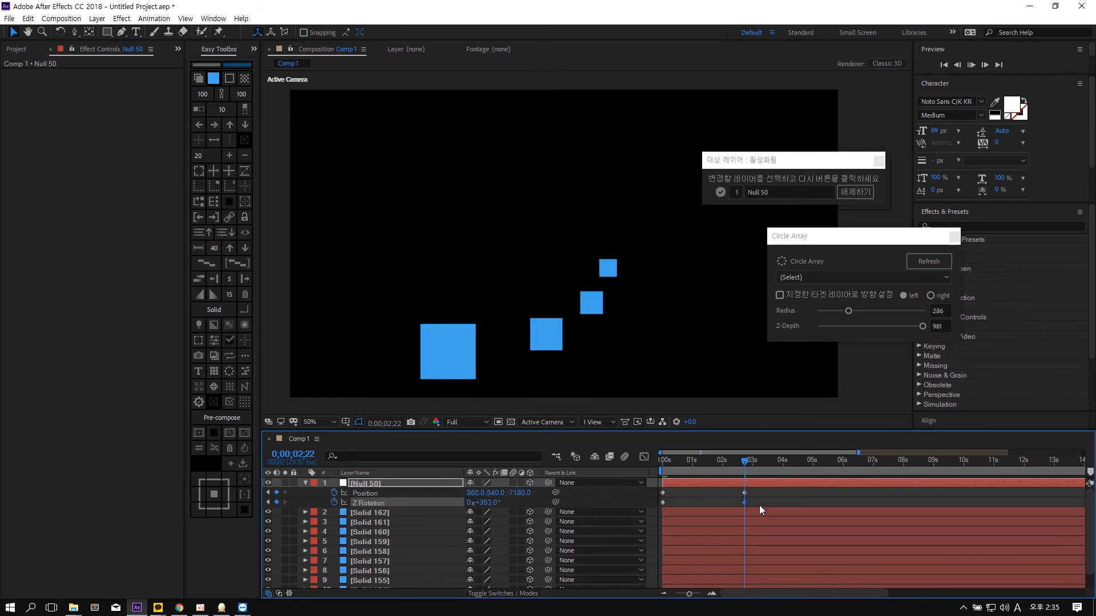
- Preview the spiral's position and rotation animation and return to 0;00;00;00
key("space")
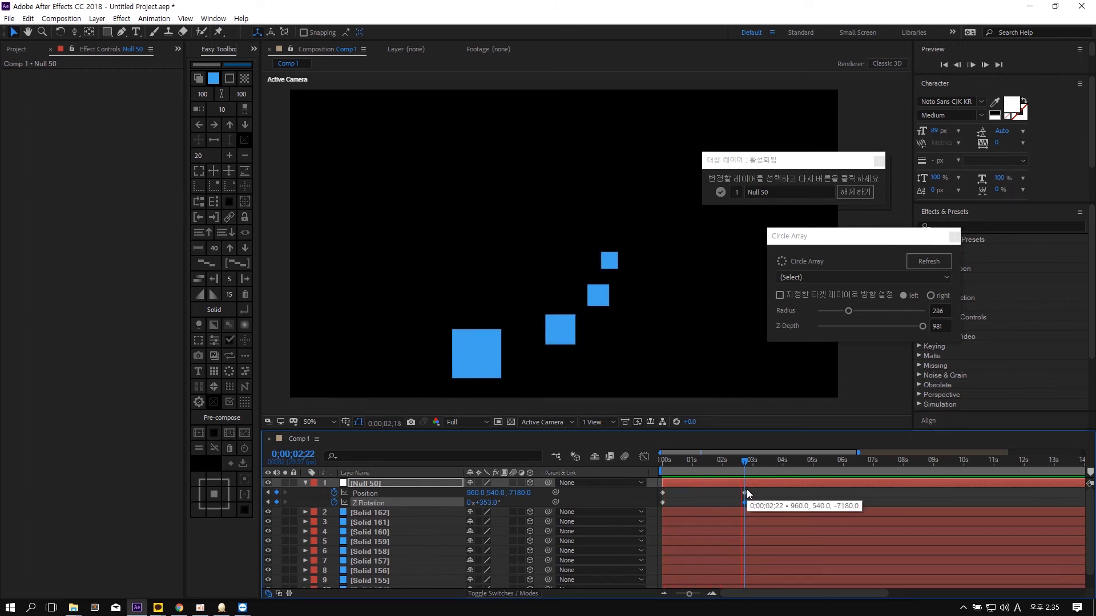
key("space")
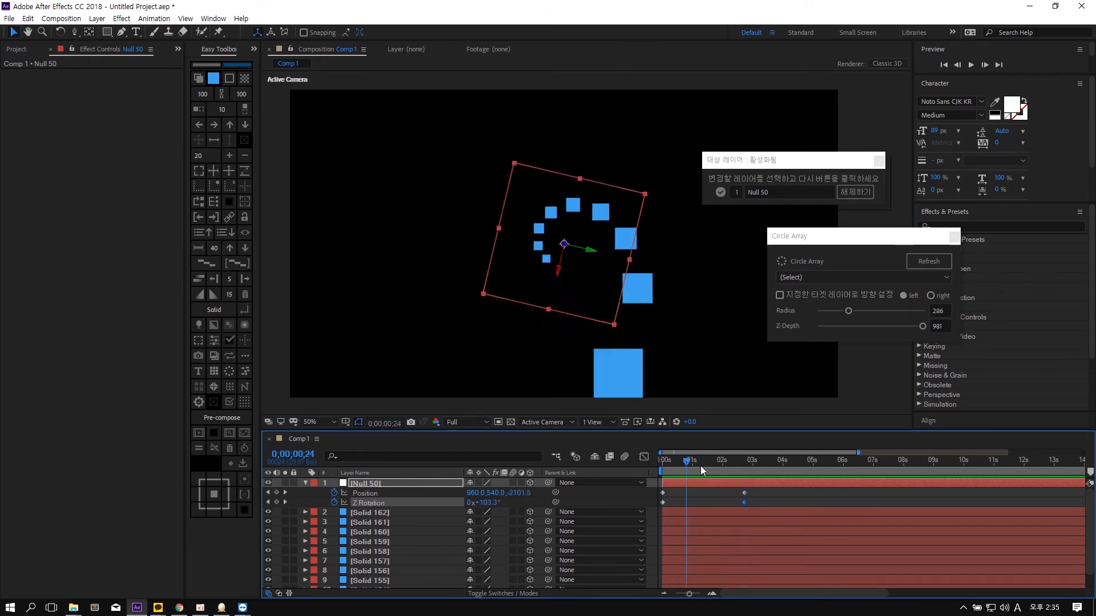
key("space")
left_click_drag(747, 475, 650, 472)
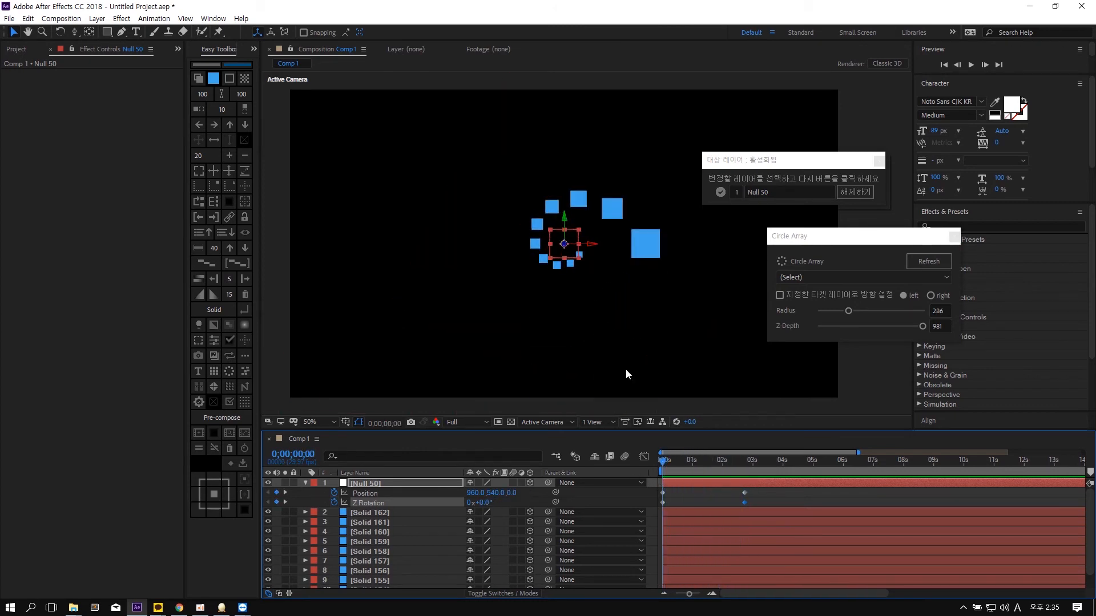
- Replace the existing layers with ten new solids scattered at random 3D positions
left_click(625, 337)
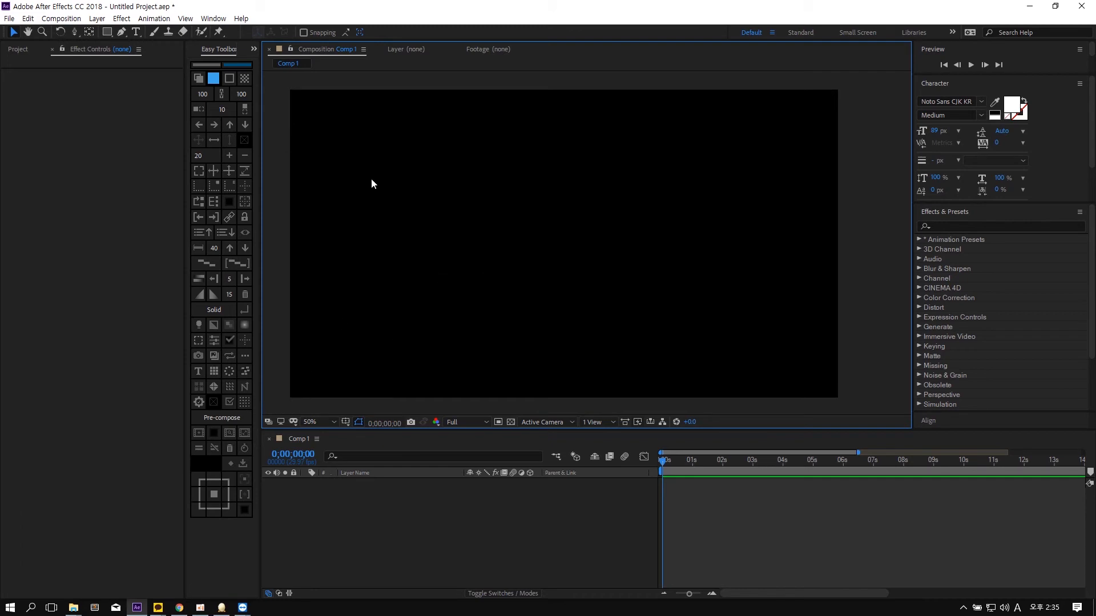
left_click(199, 78)
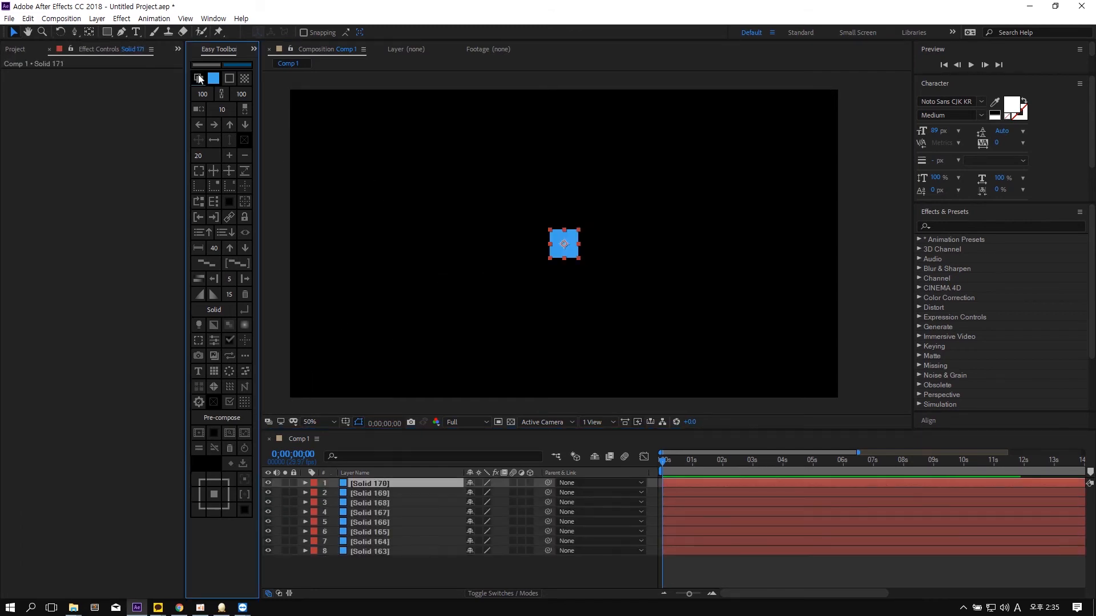
left_click(245, 371)
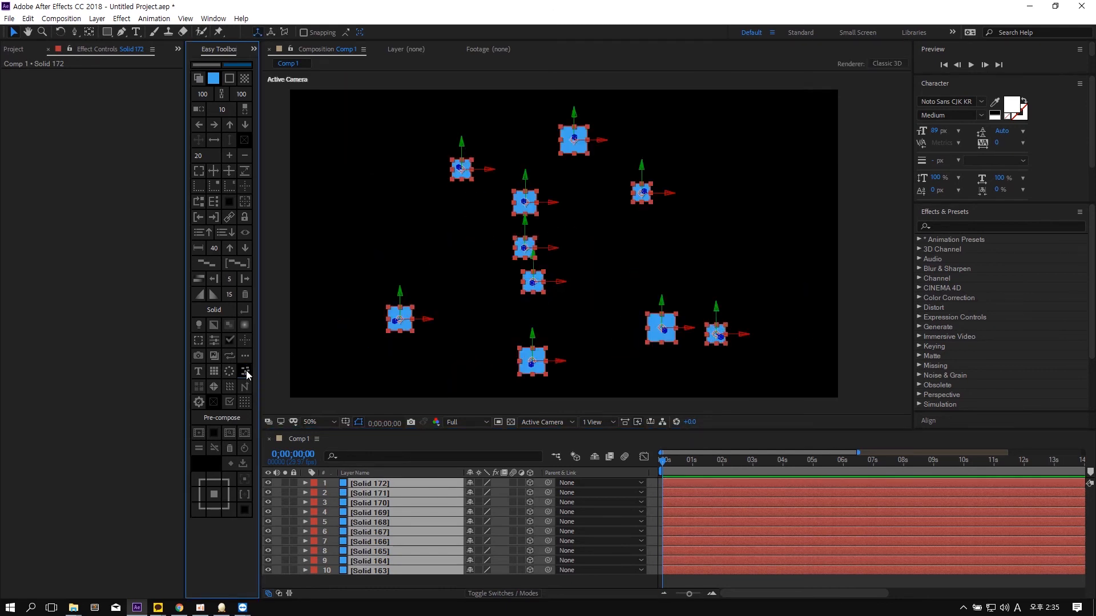
left_click(245, 371)
left_click(246, 370)
left_click(245, 371)
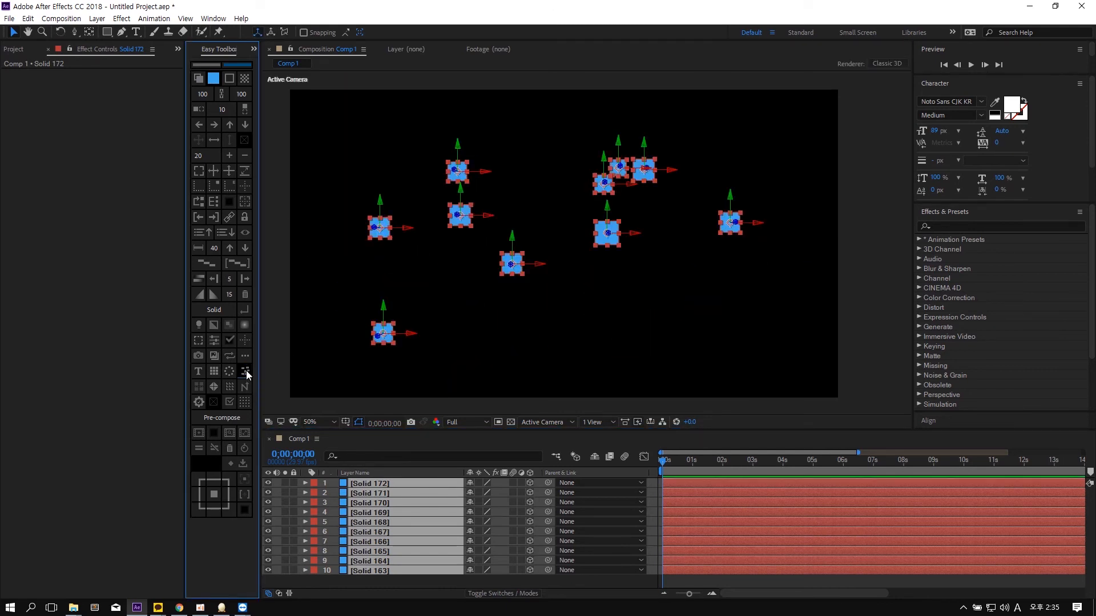
- Keyframe the Position of all solids at 0;00;00;00 and randomize their positions at 0;00;01;02
key("p")
left_click(335, 493)
left_click(694, 459)
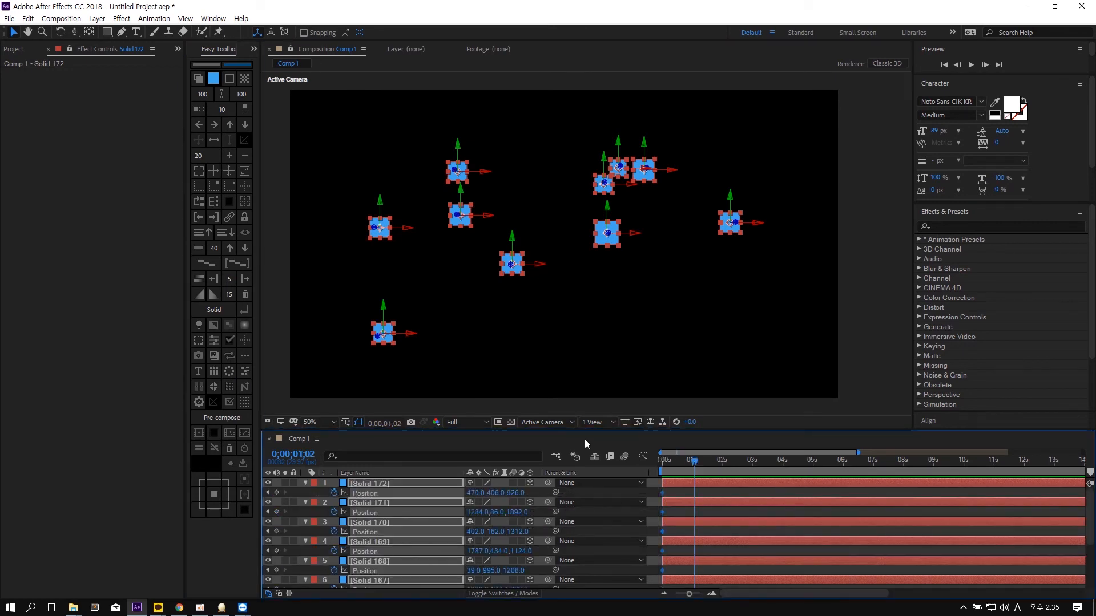
left_click(245, 371)
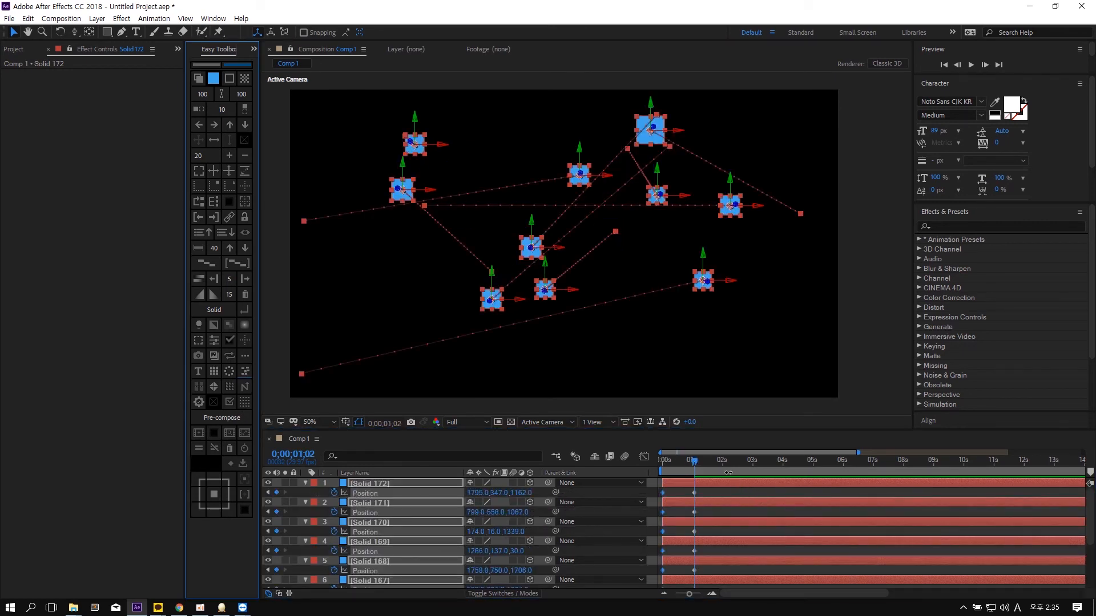
- Randomize the positions of all solids again at 0;00;01;29 and at 0;00;02;27
left_click(722, 472)
left_click(242, 371)
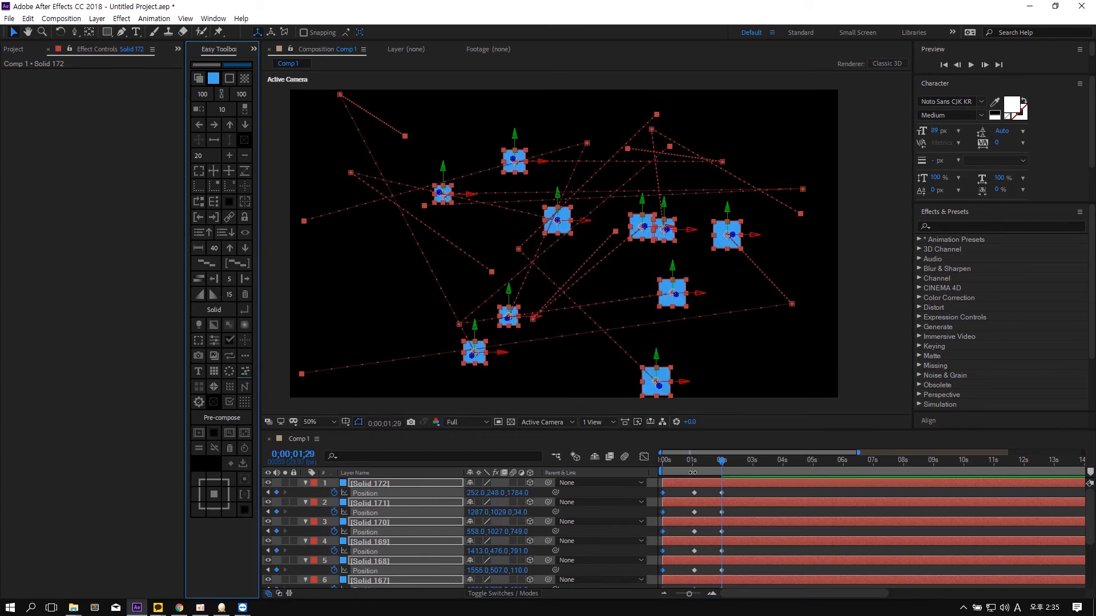
left_click_drag(697, 459, 747, 460)
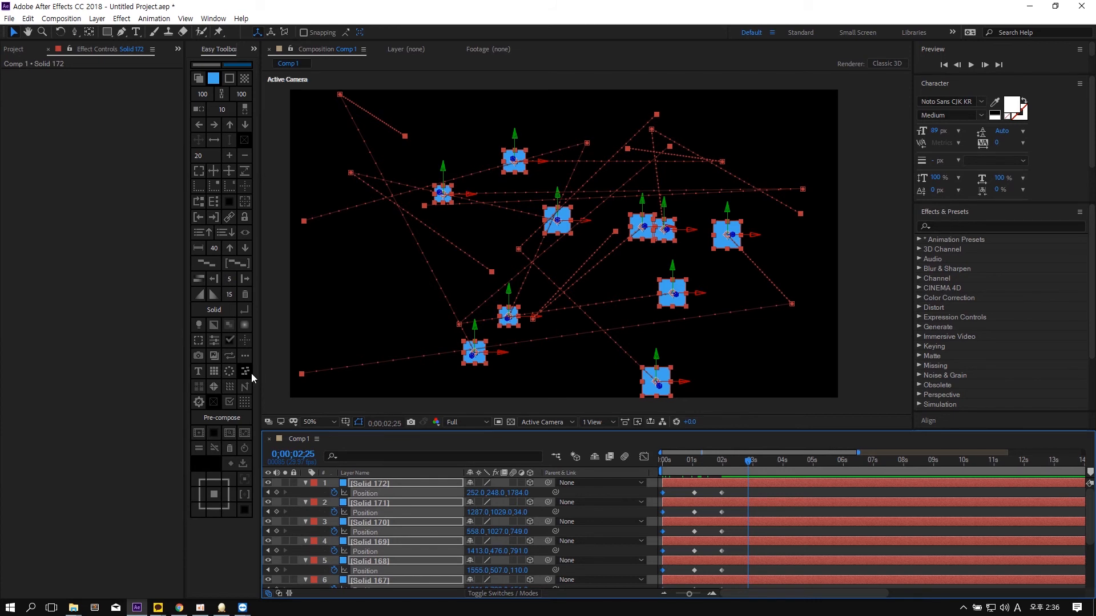
left_click(751, 465)
left_click(246, 372)
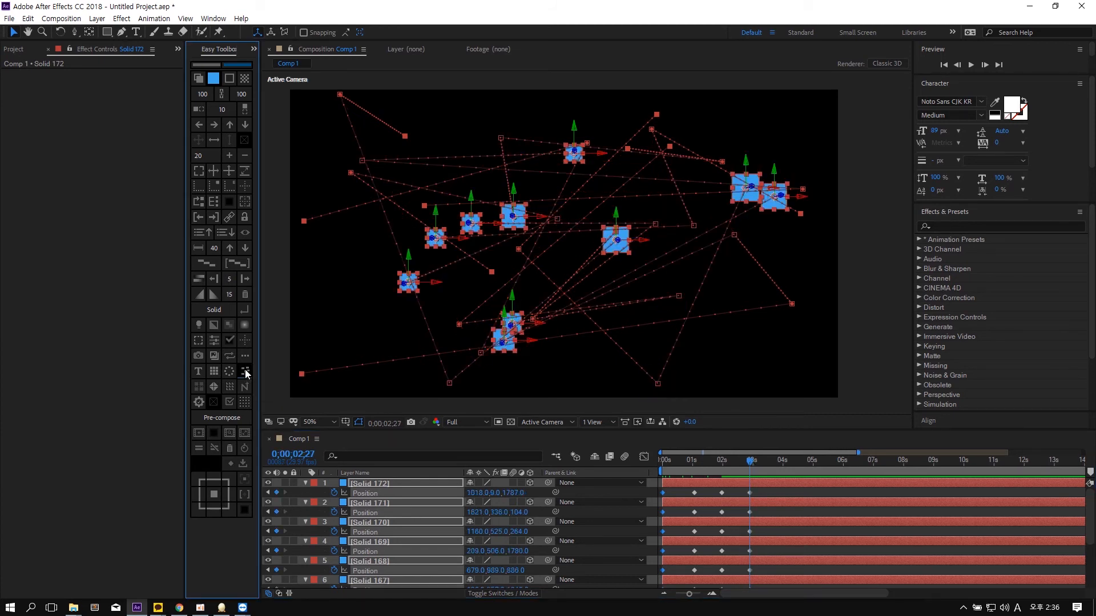
left_click(246, 372)
- Delete all of the scattered solids and open Layer Slicer beside the composition
key("Delete")
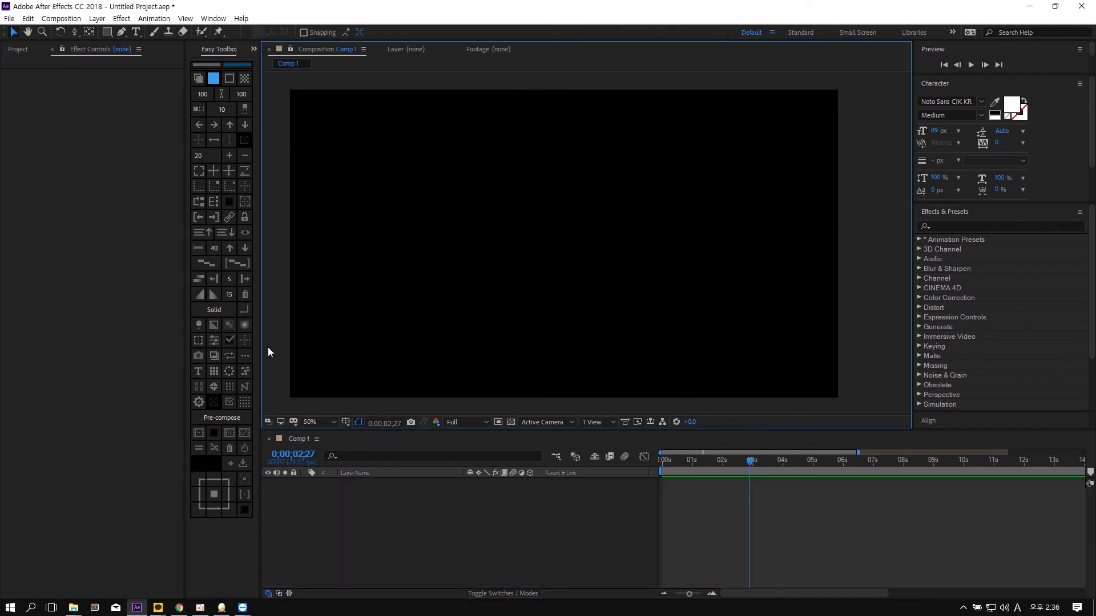
left_click(199, 387)
left_click_drag(569, 264, 812, 271)
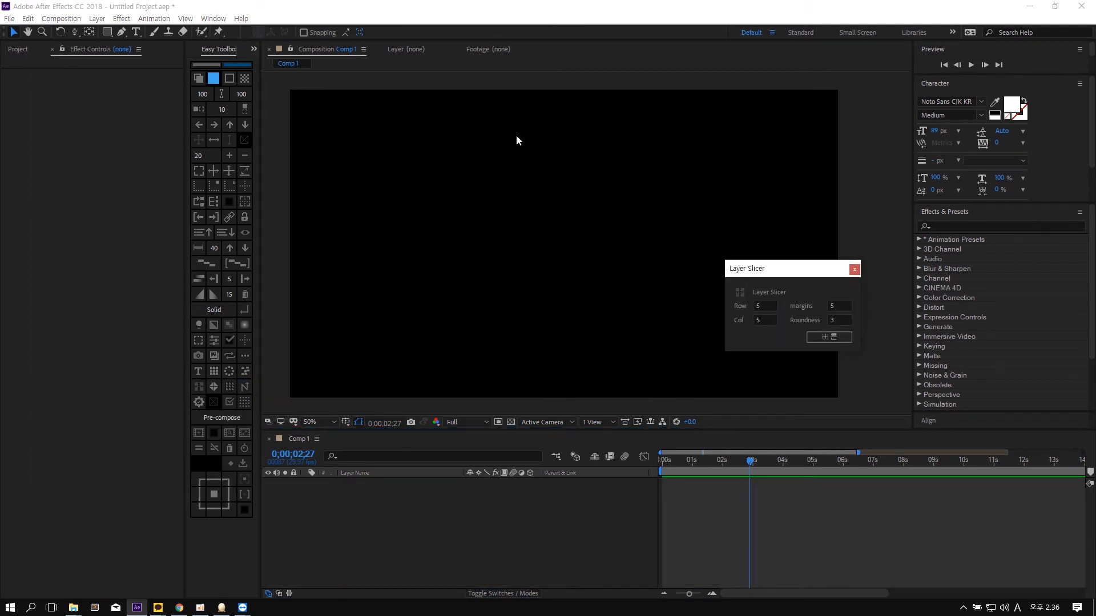
- Create a single blue solid that fills the whole composition
left_click(198, 80)
scroll(627, 237, "down", 1)
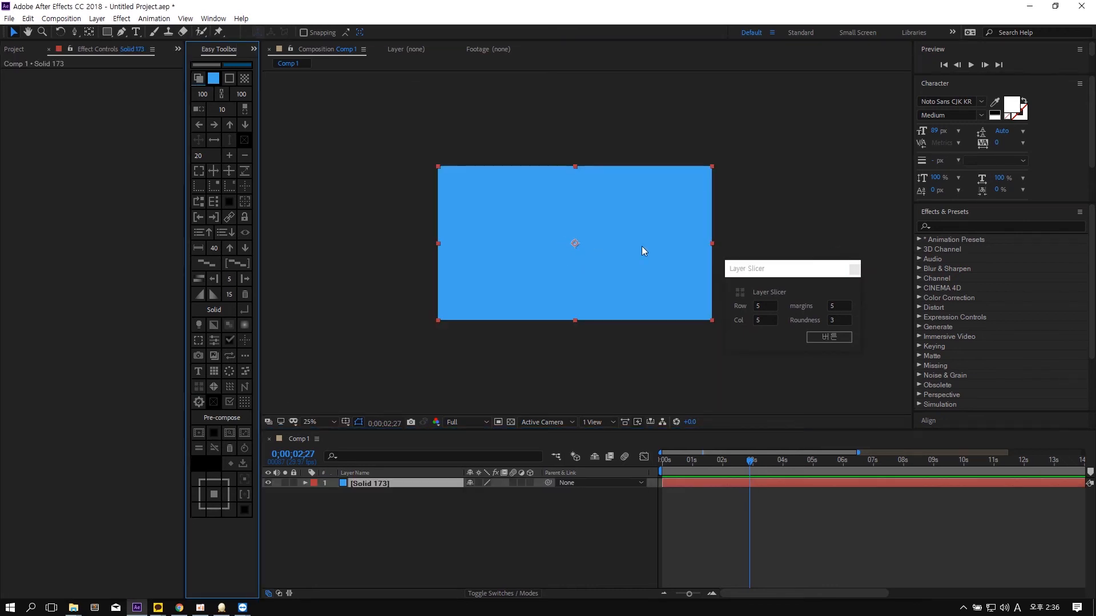
left_click_drag(779, 135, 577, 262)
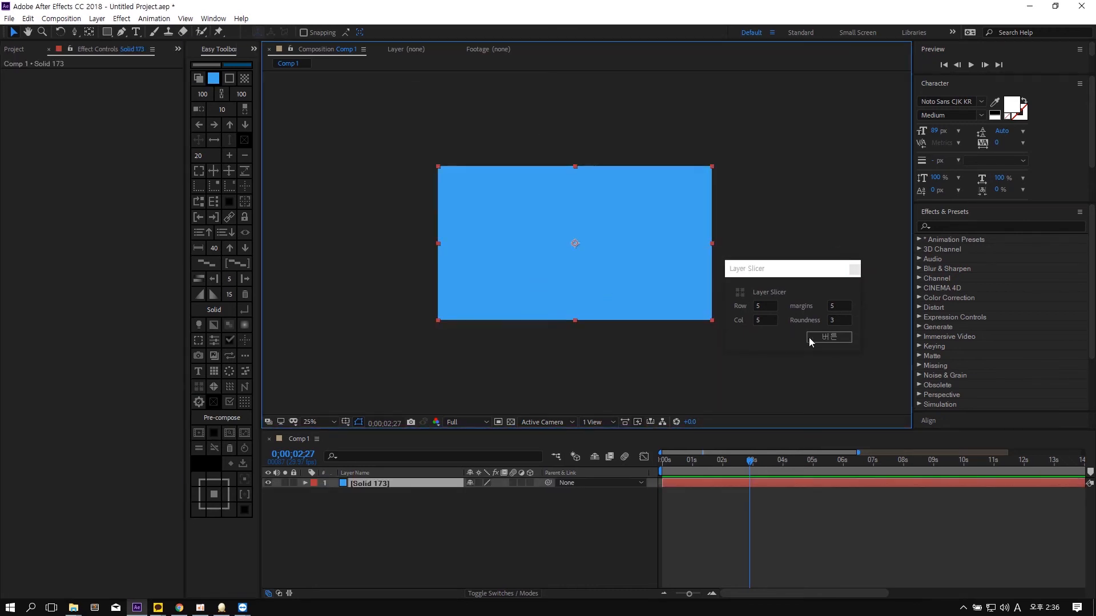
- Slice the blue solid into 5 rows and 5 columns with margins 5 and roundness 3
left_click(766, 302)
left_click(765, 320)
scroll(614, 227, "up", 1)
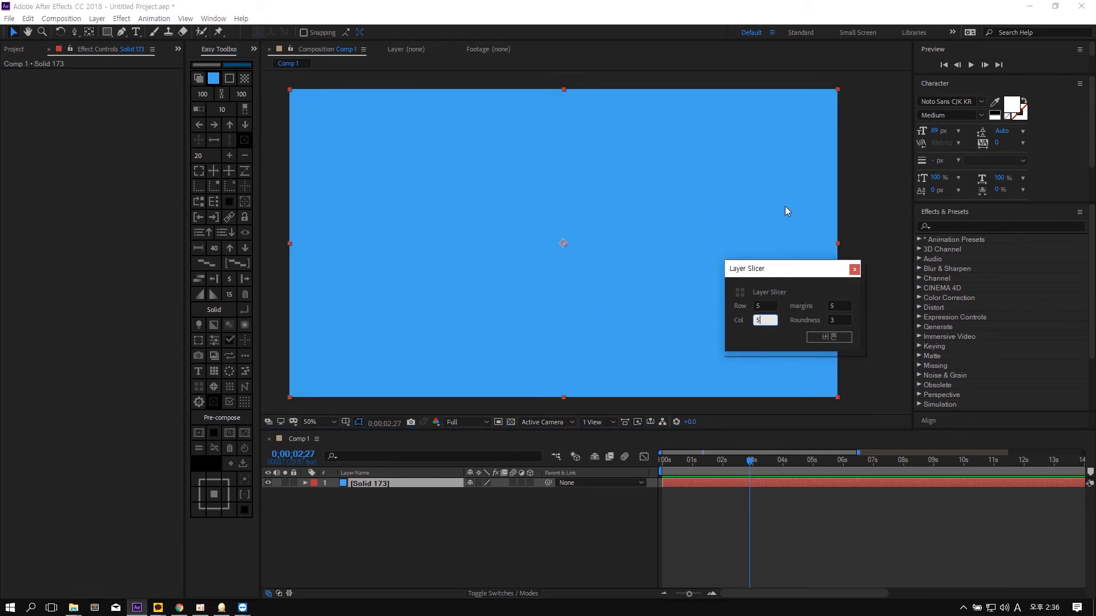
left_click(836, 306)
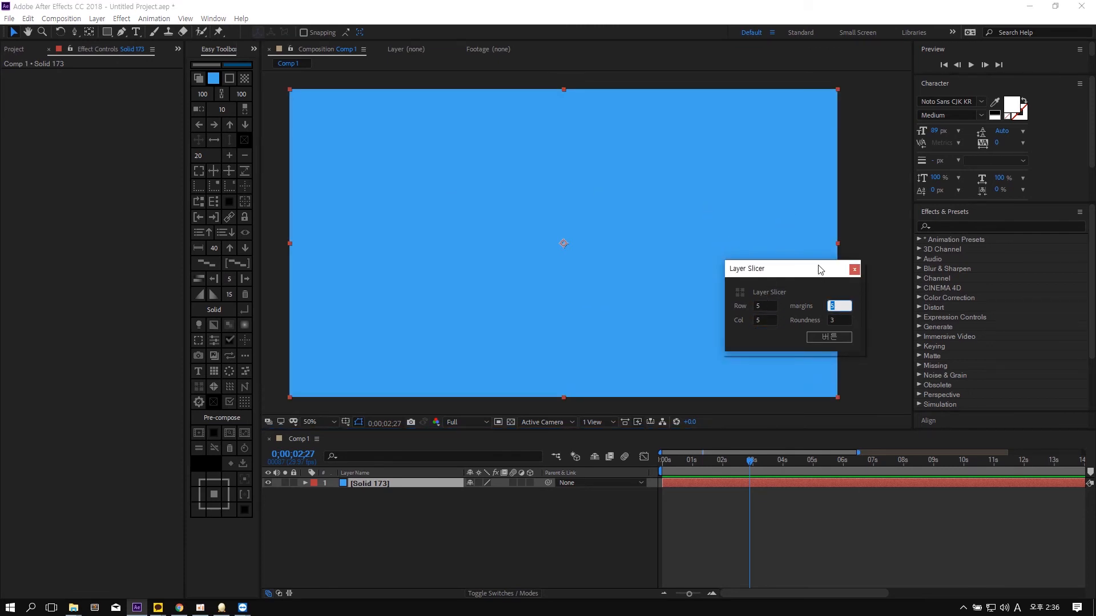
left_click_drag(811, 273, 935, 261)
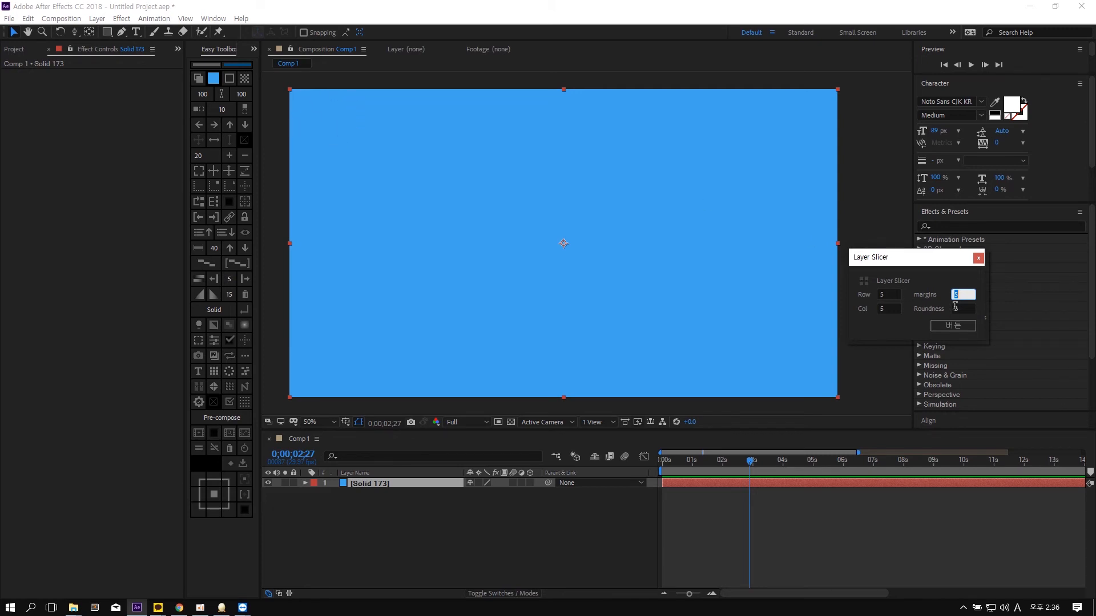
key("Tab")
left_click(961, 326)
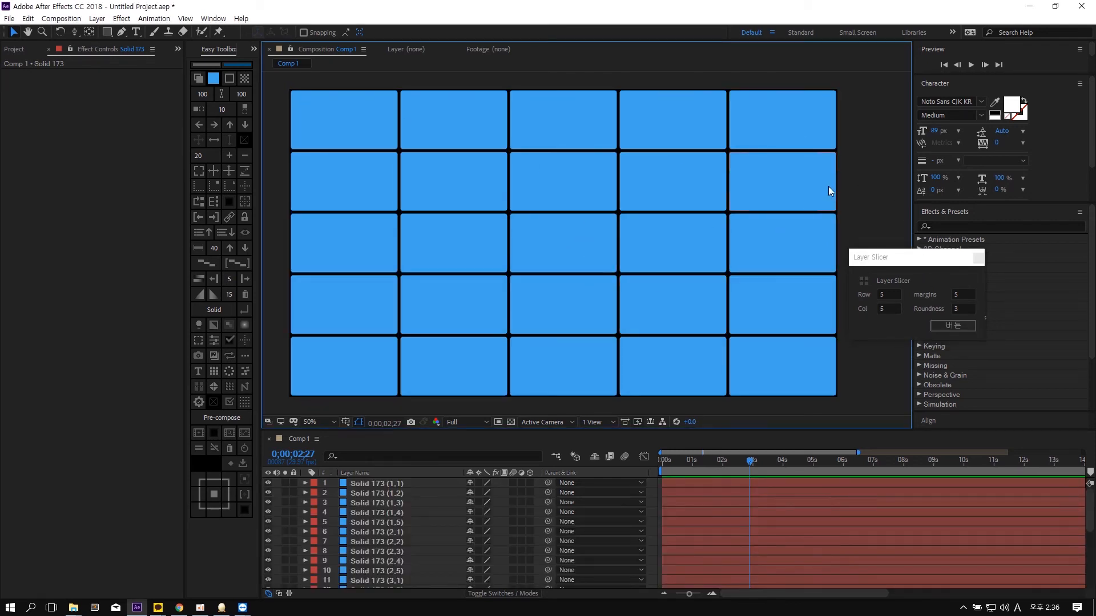
- Undo the slicing and slice the solid again with margins 0, keeping 5 rows and 5 columns
key("ctrl+z")
double_click(964, 294)
type("0")
left_click(943, 329)
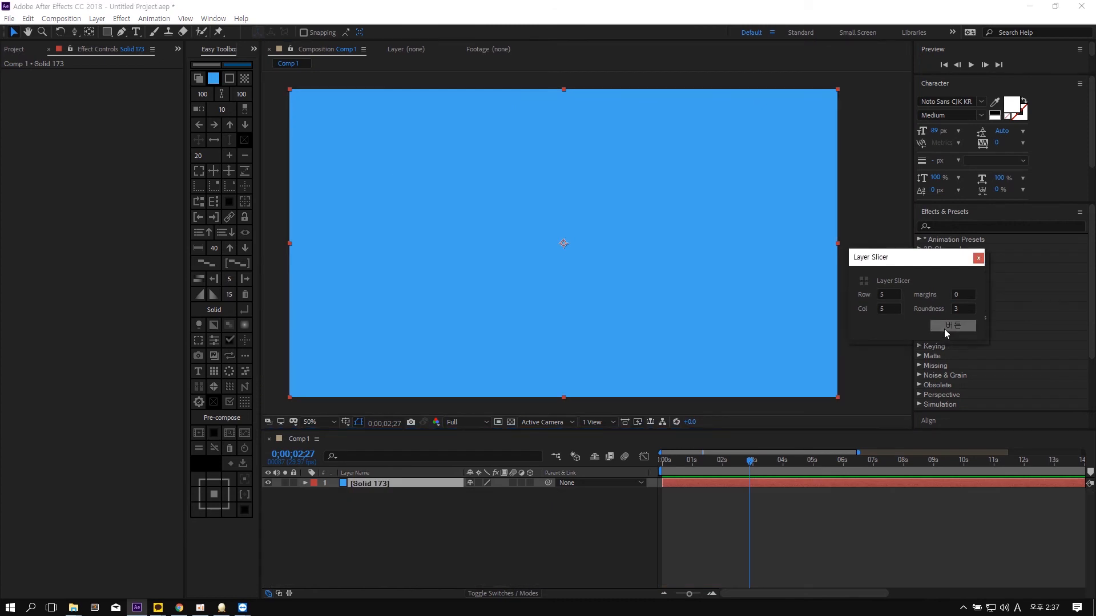
left_click(726, 135)
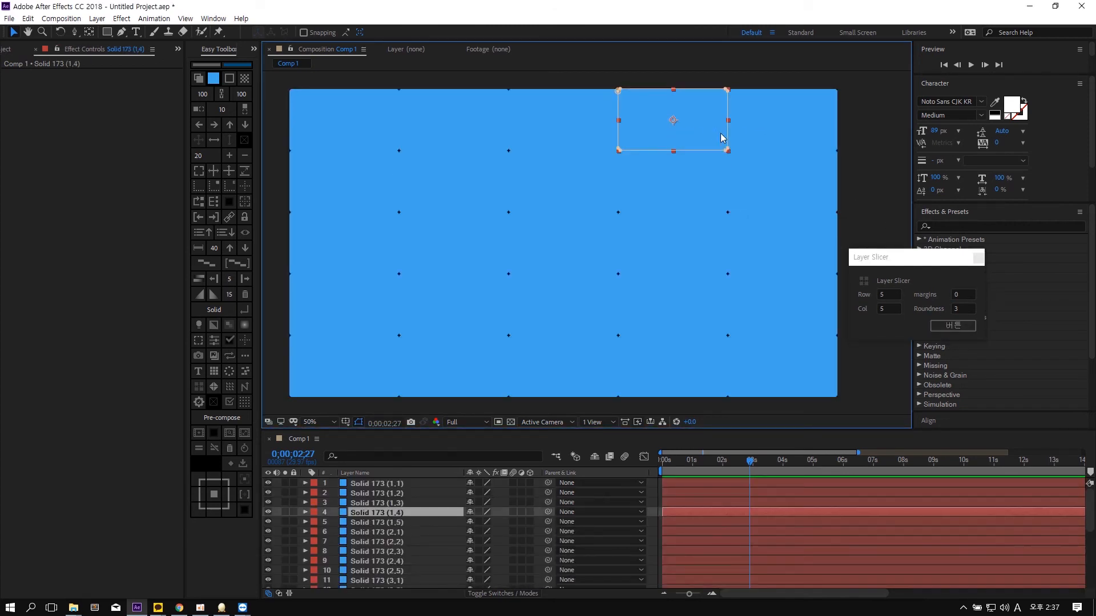
left_click(875, 181)
key("ctrl+a")
left_click(884, 214)
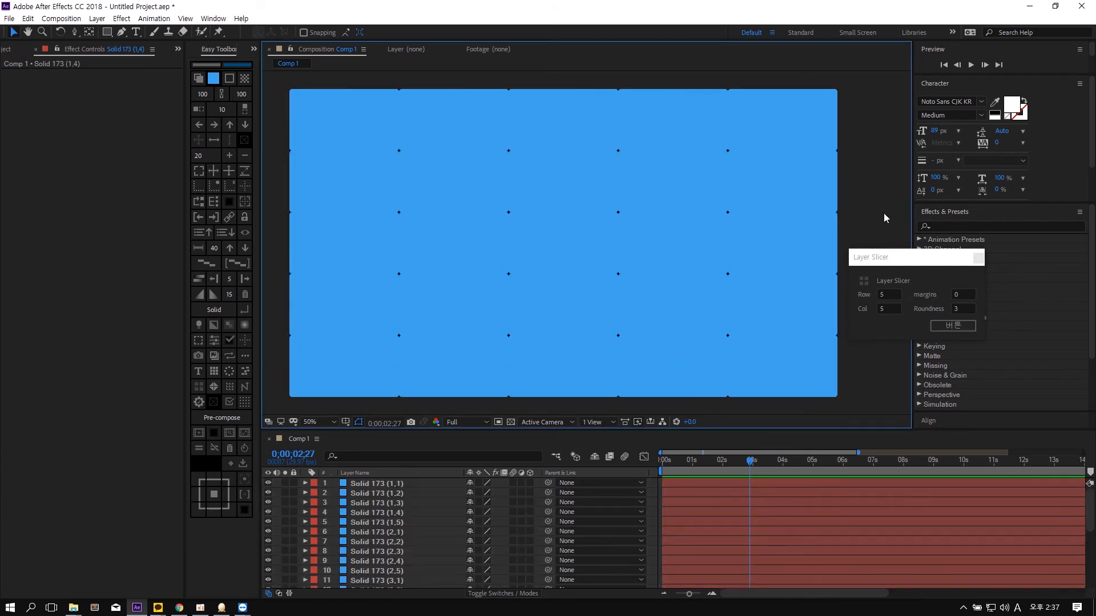
- Undo the zero-margin slicing and slice the solid again with margins 5 and roundness 0
key("ctrl+z")
left_click(885, 203)
key("ctrl+a")
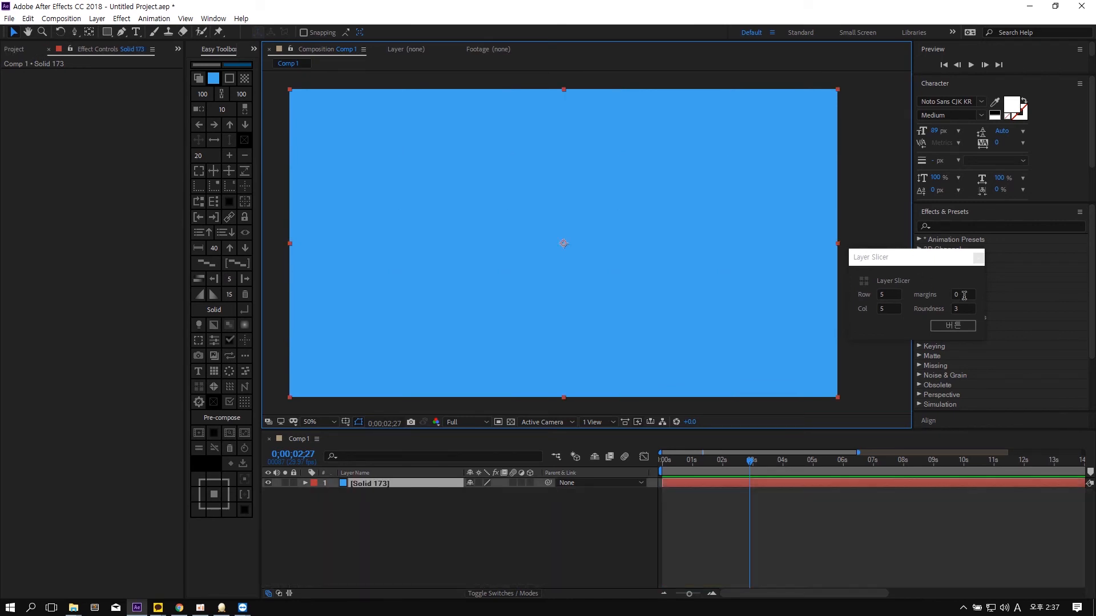
left_click(964, 296)
left_click(964, 297)
type("5")
key("Tab")
type("0")
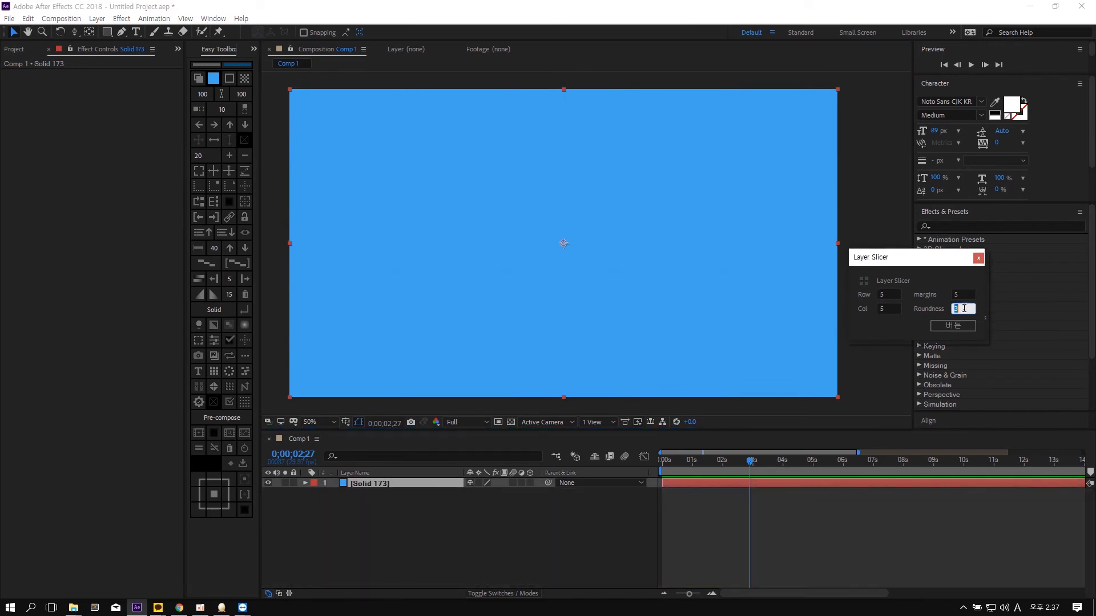
left_click(956, 324)
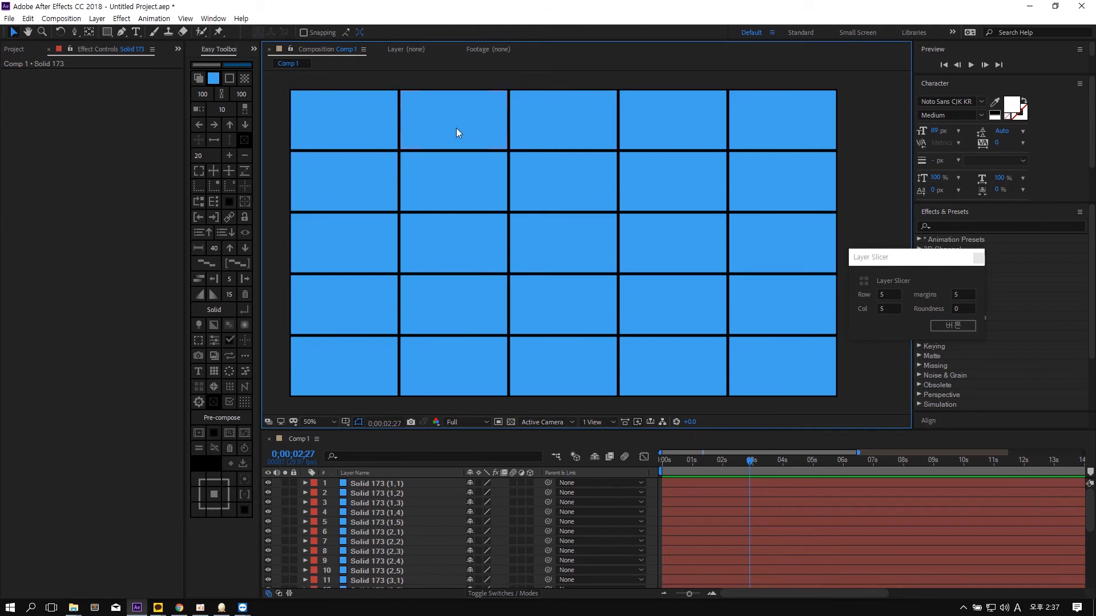
- Undo the square-cornered slicing and slice the solid into 2 rows and 2 columns instead
key("ctrl+z")
left_click(884, 294)
type("2")
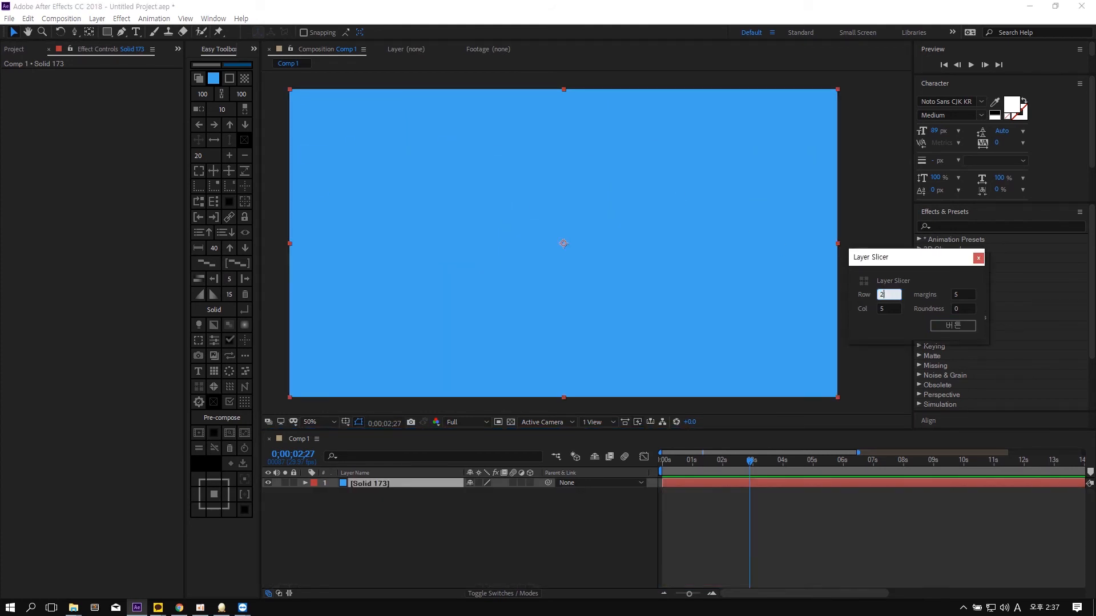
key("Tab")
type("2")
left_click(960, 323)
left_click(851, 186)
left_click(547, 182)
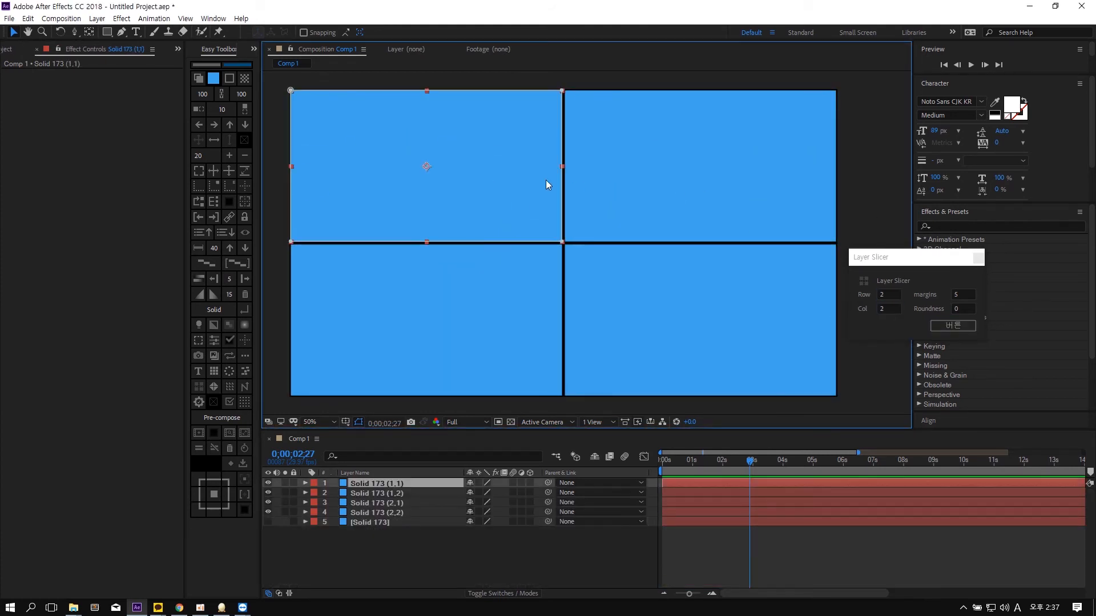
left_click(660, 317)
- Undo the 2 by 2 slicing and slice the solid into 5 rows and 5 columns
key("ctrl+z")
left_click(883, 293)
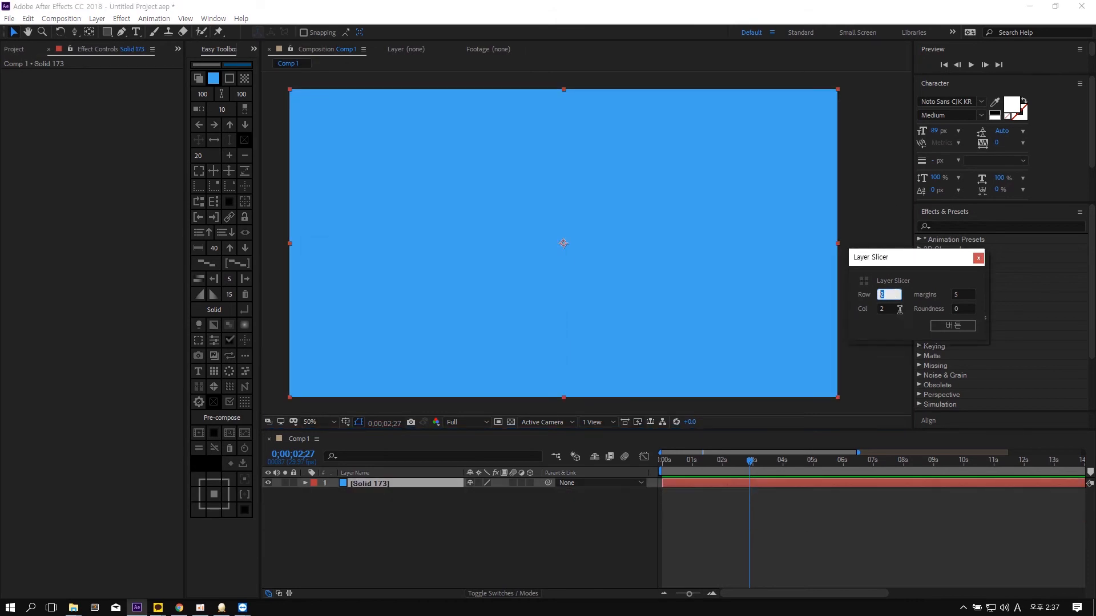
type("5")
left_click(883, 308)
type("5")
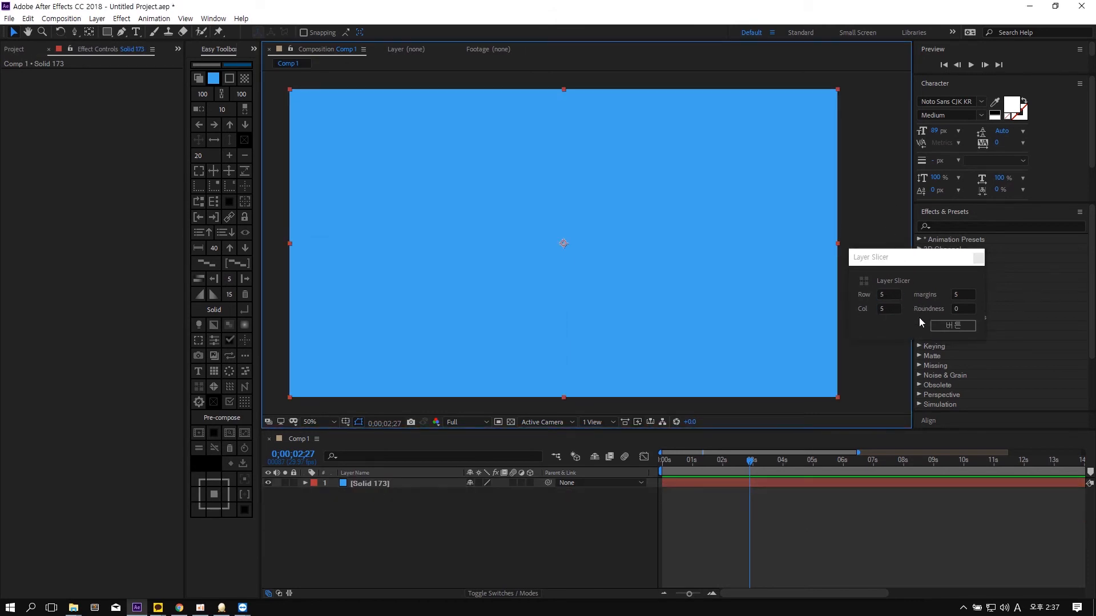
left_click(944, 325)
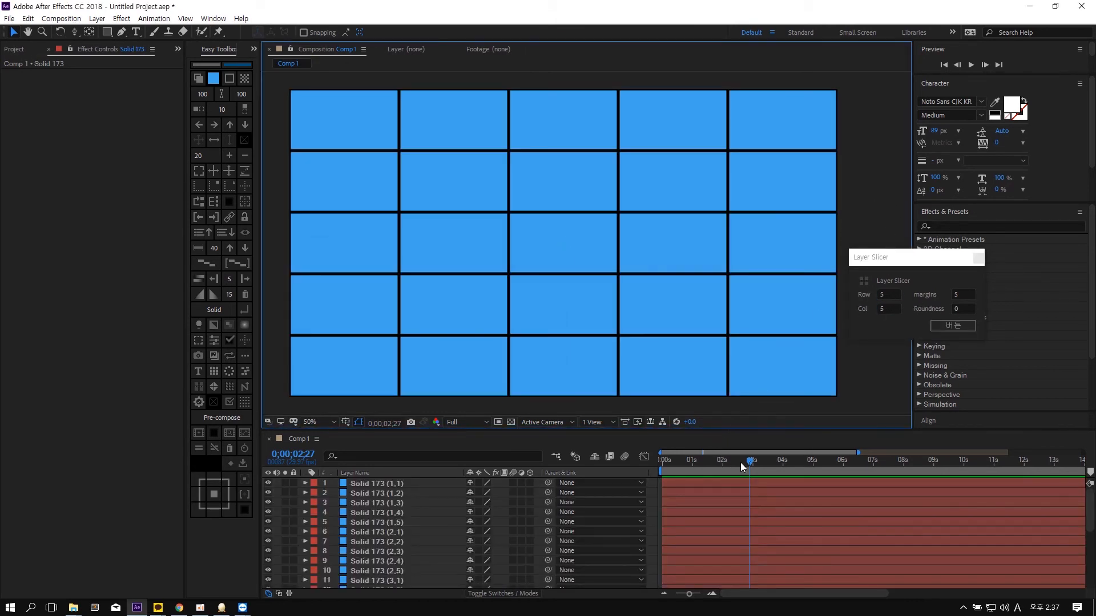
- Keyframe the Position of all layers and move those keyframes back to about 0;00;01;01
key("ctrl+a")
key("alt+shift+p")
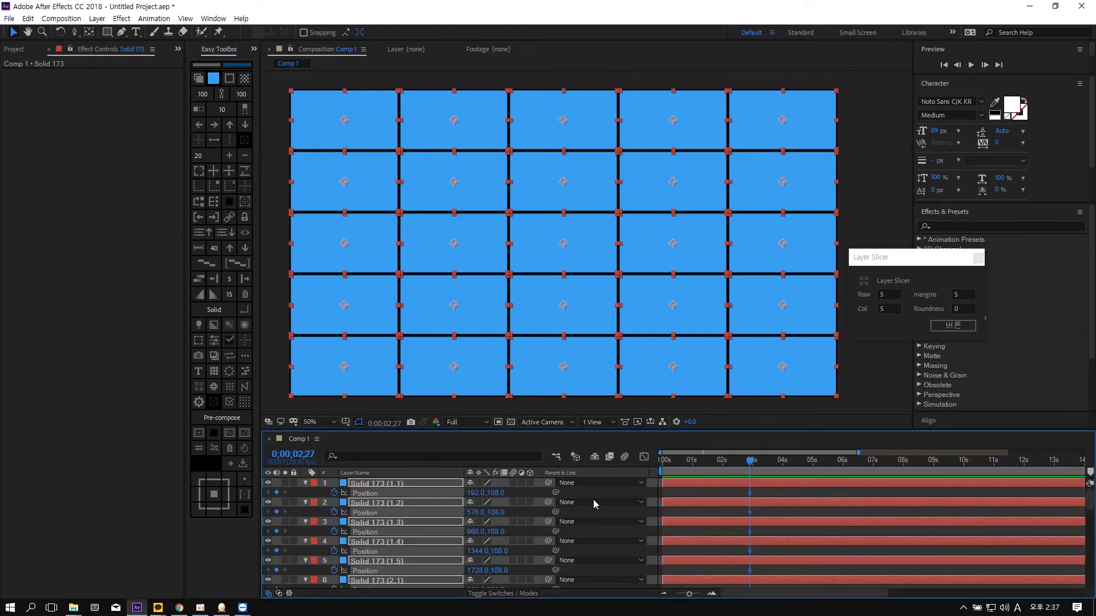
left_click_drag(748, 494, 694, 494)
- Randomize the positions of all slices at 0;00;00;00, scrub to 0;00;01;01 and deselect the layers
key("Home")
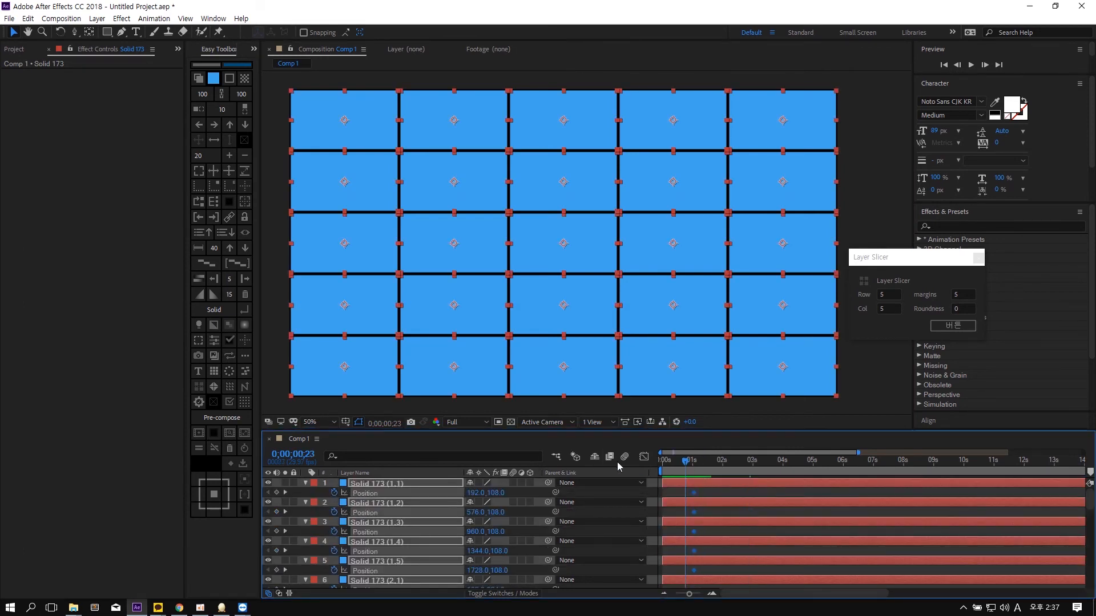
left_click(243, 370)
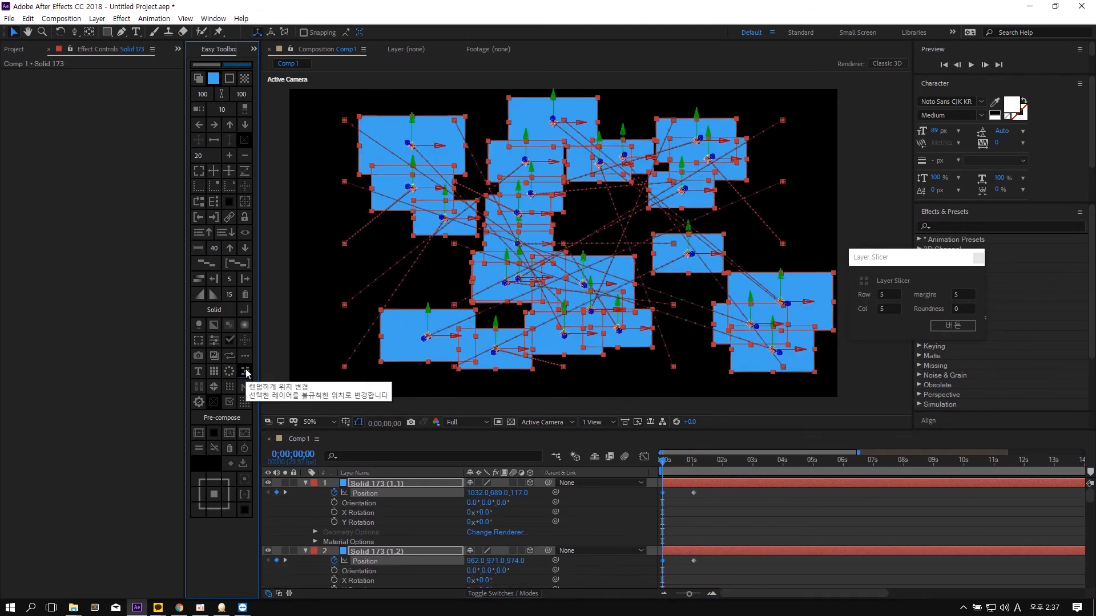
left_click_drag(665, 463, 694, 463)
left_click(717, 501)
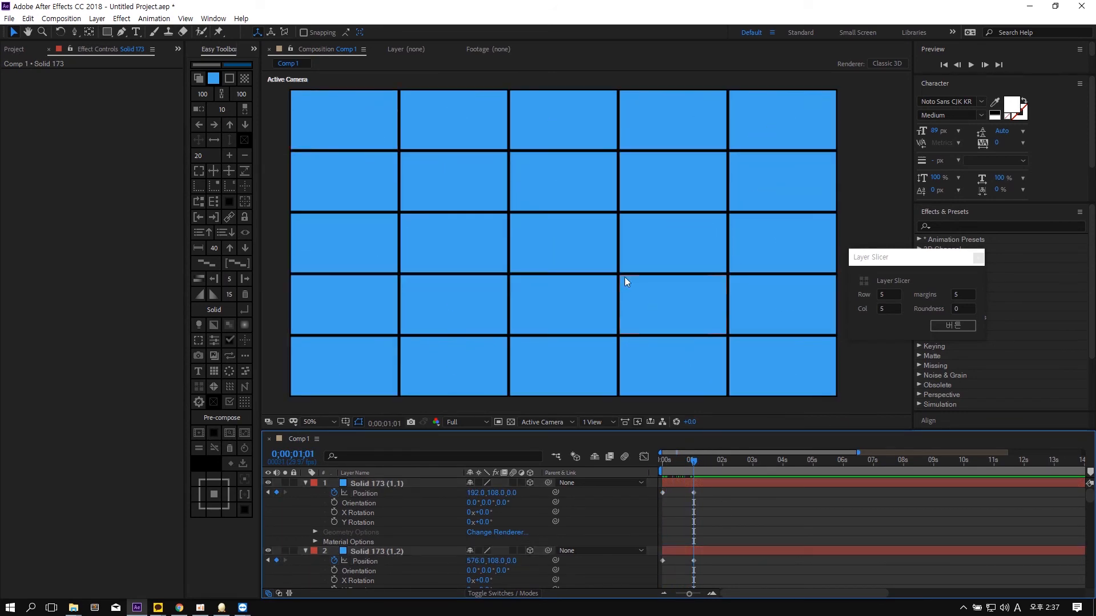
- Close the Layer Slicer window
left_click(896, 267)
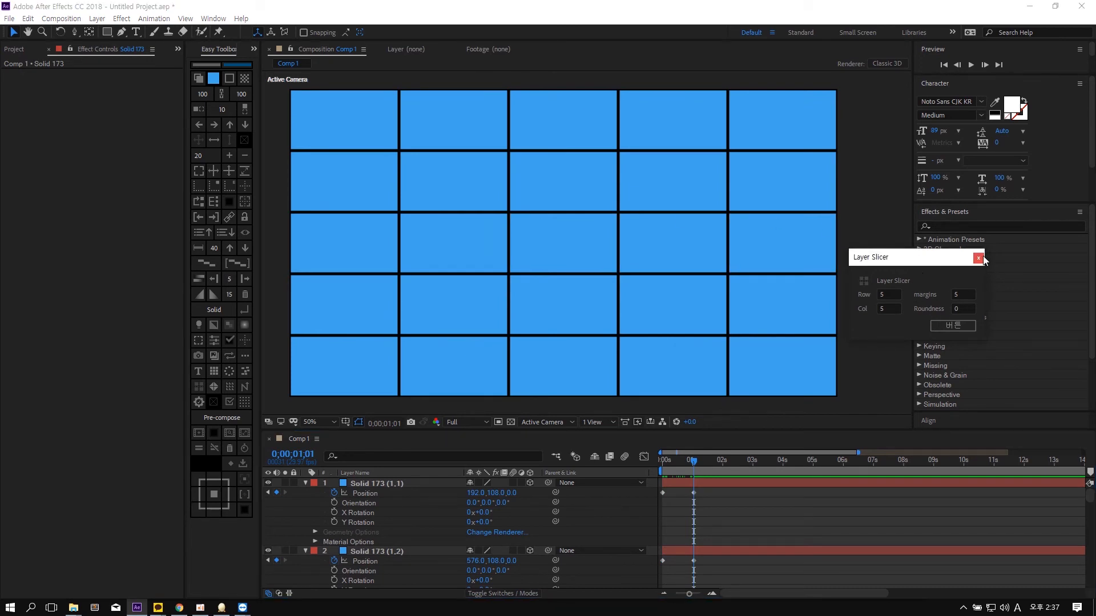
left_click(978, 259)
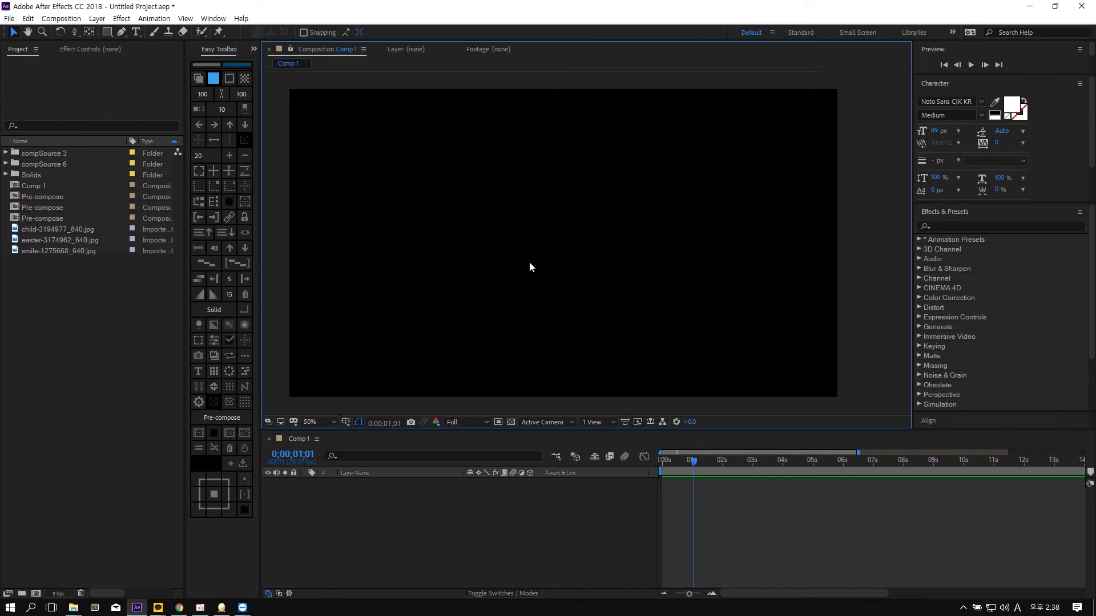
- Add child-3194977_640.jpg to Comp 1 and draw four separate square masks of different sizes over the photo
left_click_drag(77, 228, 543, 497)
key("slash")
left_click(106, 32)
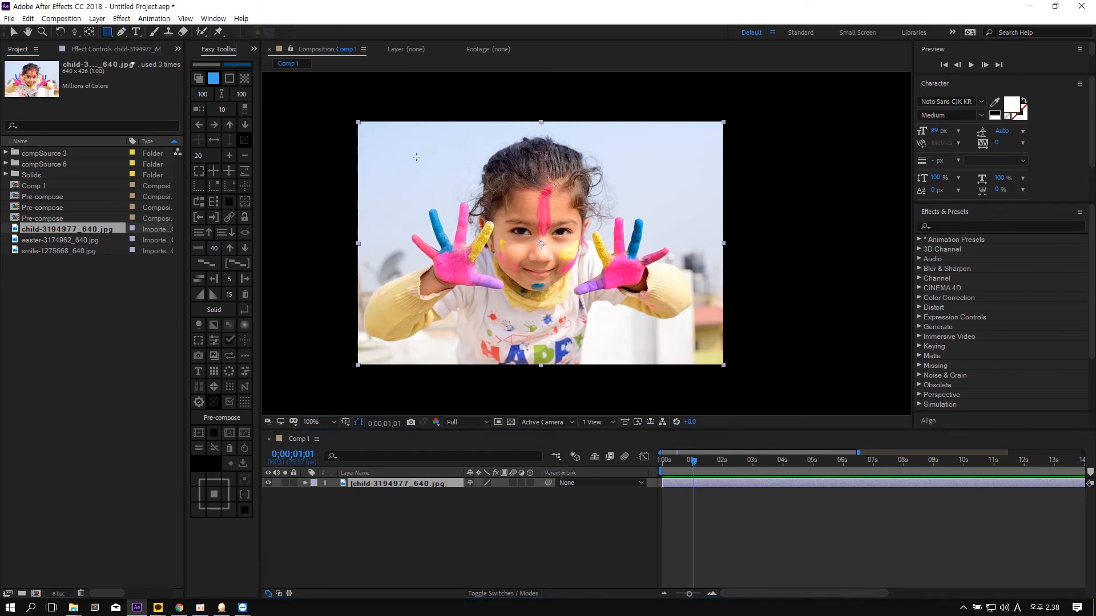
left_click_drag(414, 155, 489, 231)
left_click_drag(585, 252, 614, 279)
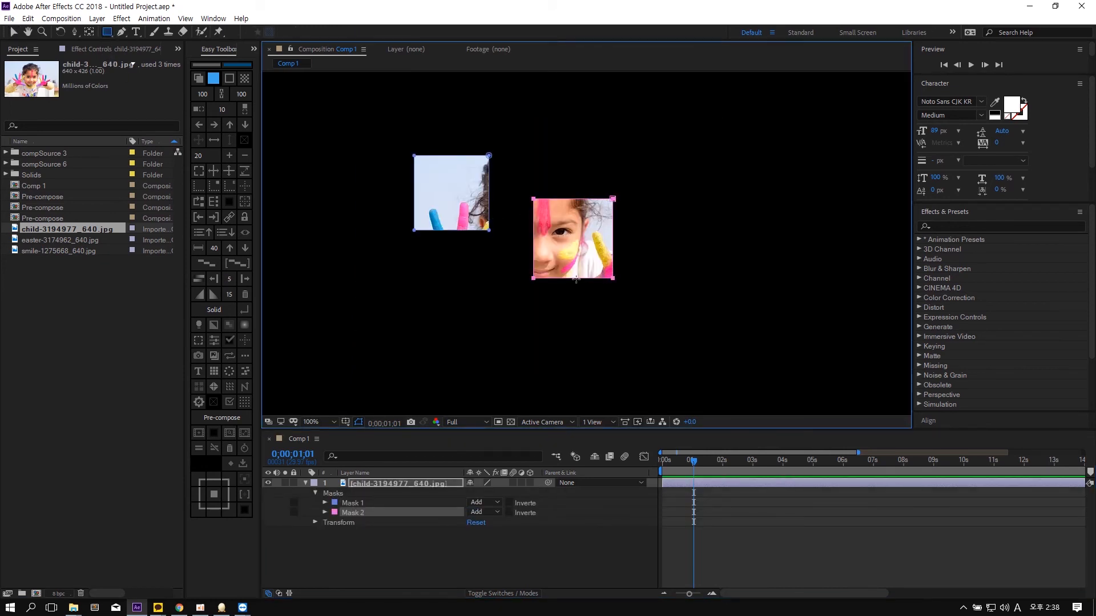
left_click_drag(448, 277, 504, 333)
mouse_move(463, 236)
left_mouse_down()
mouse_move(522, 294)
mouse_move(496, 269)
left_mouse_up()
key("v")
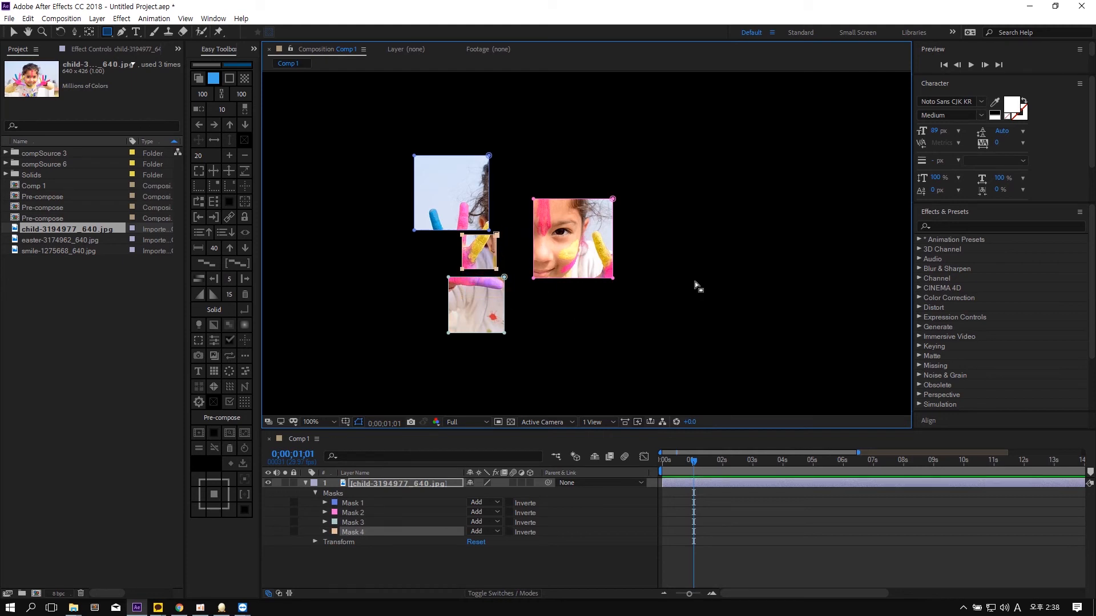
left_click(693, 282)
- Split the photo's four masks into individual layers and move the Mask 2 and Mask 1 pieces away from the original
scroll(522, 257, "down", 1)
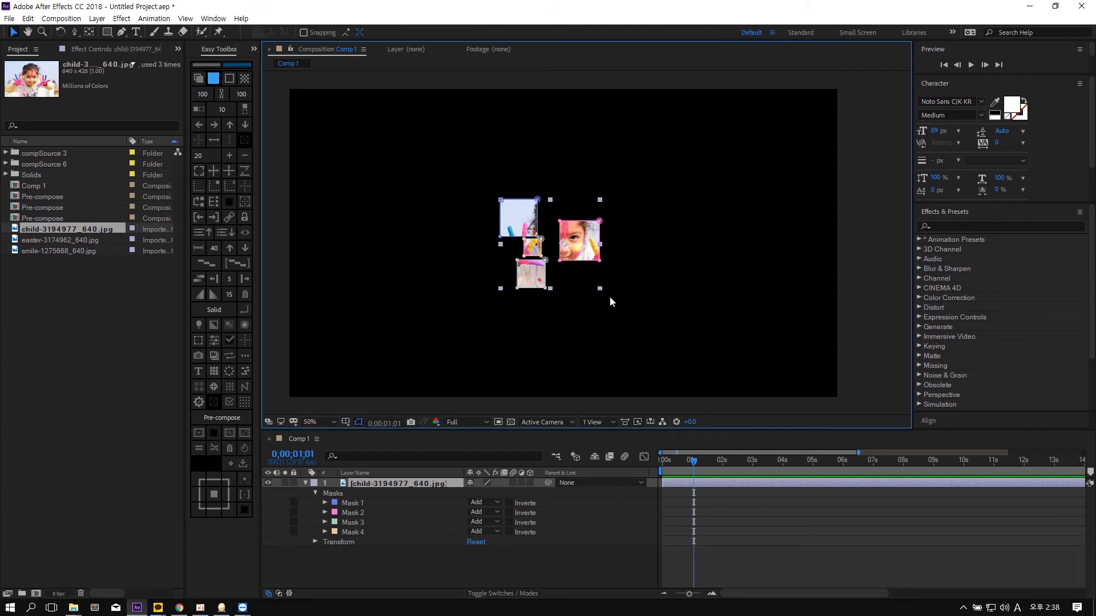
scroll(610, 298, "up", 1)
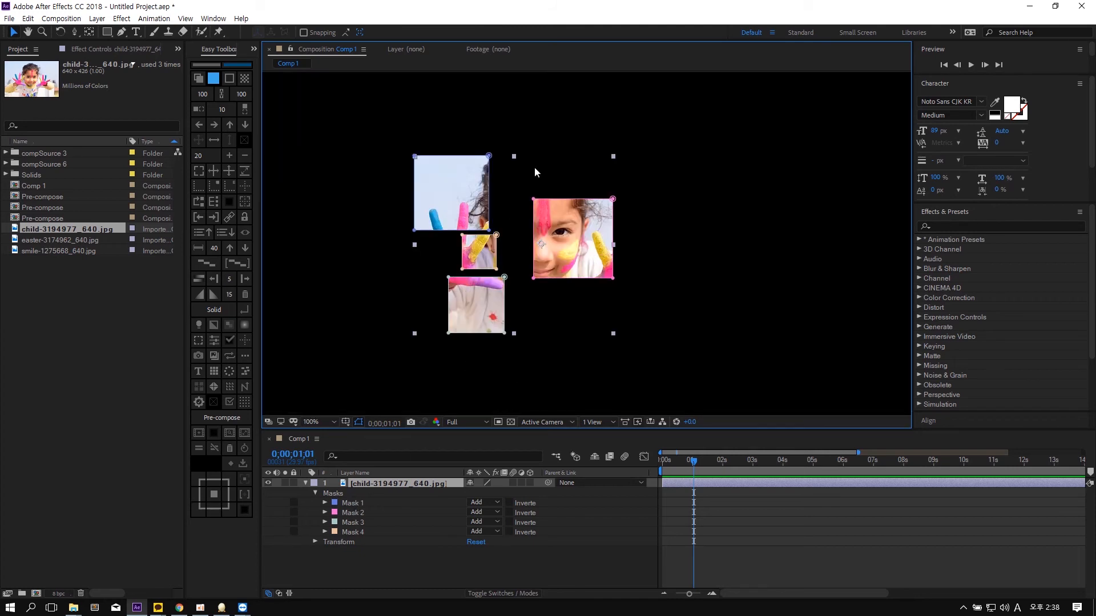
left_click(213, 388)
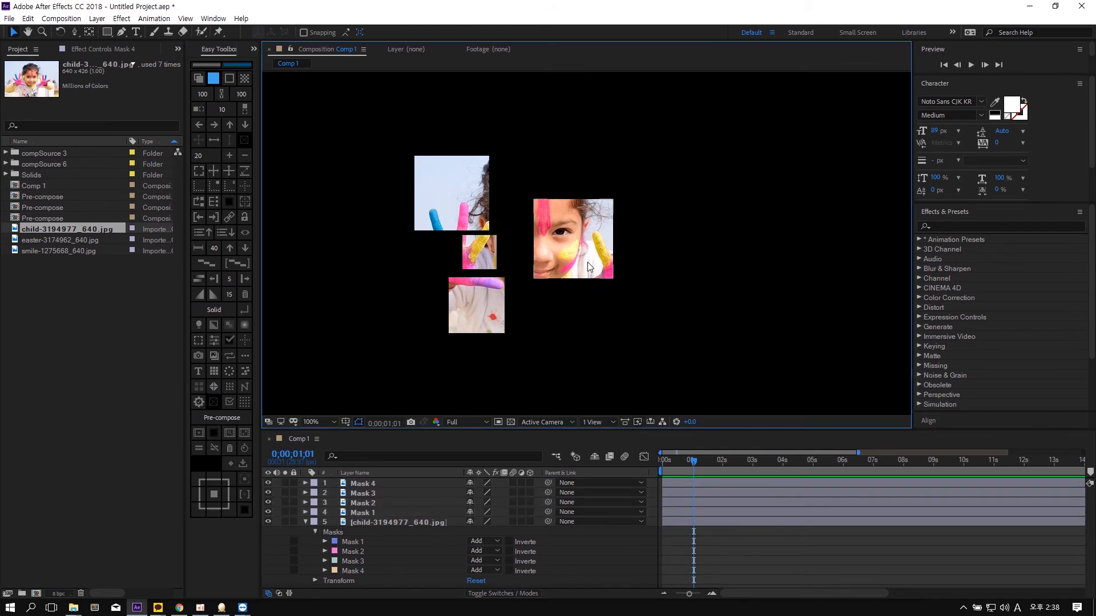
left_click_drag(589, 264, 676, 197)
left_click_drag(438, 180, 433, 82)
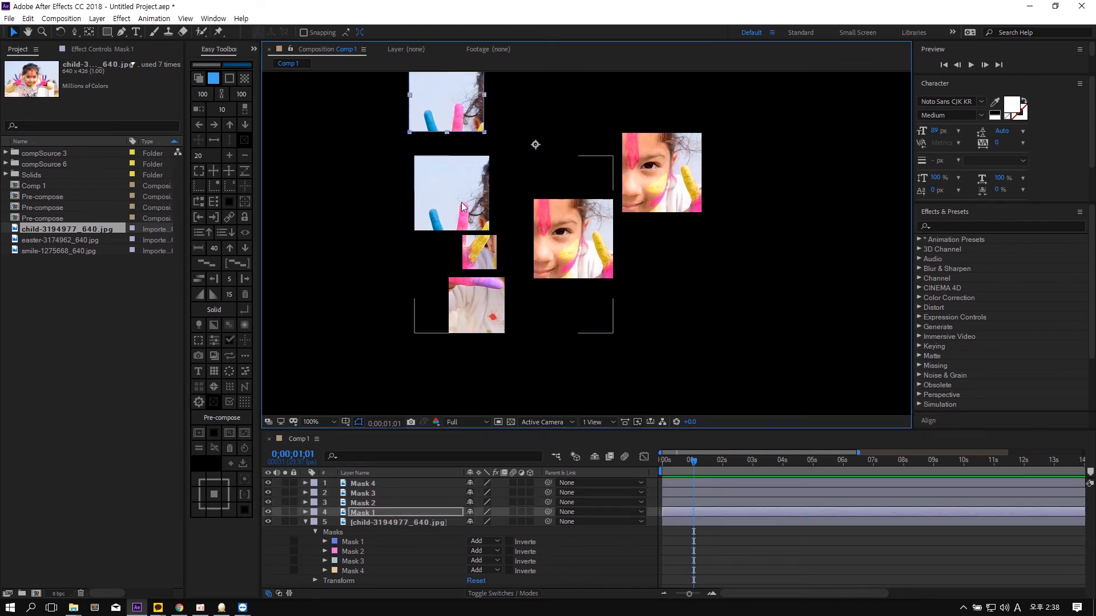
- Delete the original masked photo layer and spread the Mask 4 and Mask 3 pieces apart
left_click_drag(461, 203, 416, 204)
key("ctrl+z")
left_click_drag(568, 242, 897, 331)
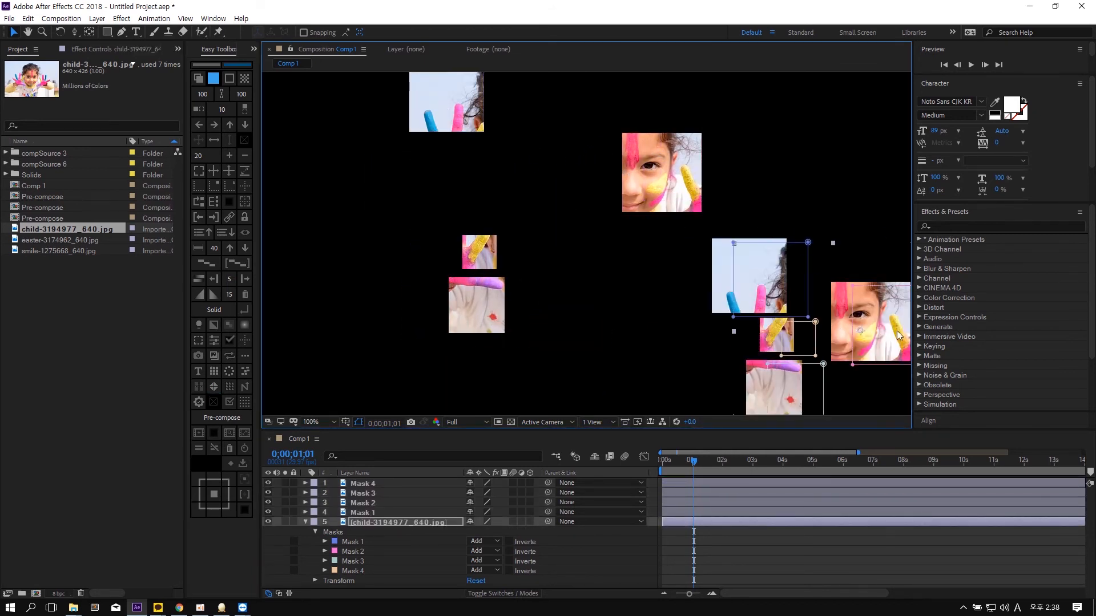
key("Delete")
left_click_drag(479, 252, 510, 191)
left_click_drag(476, 305, 418, 341)
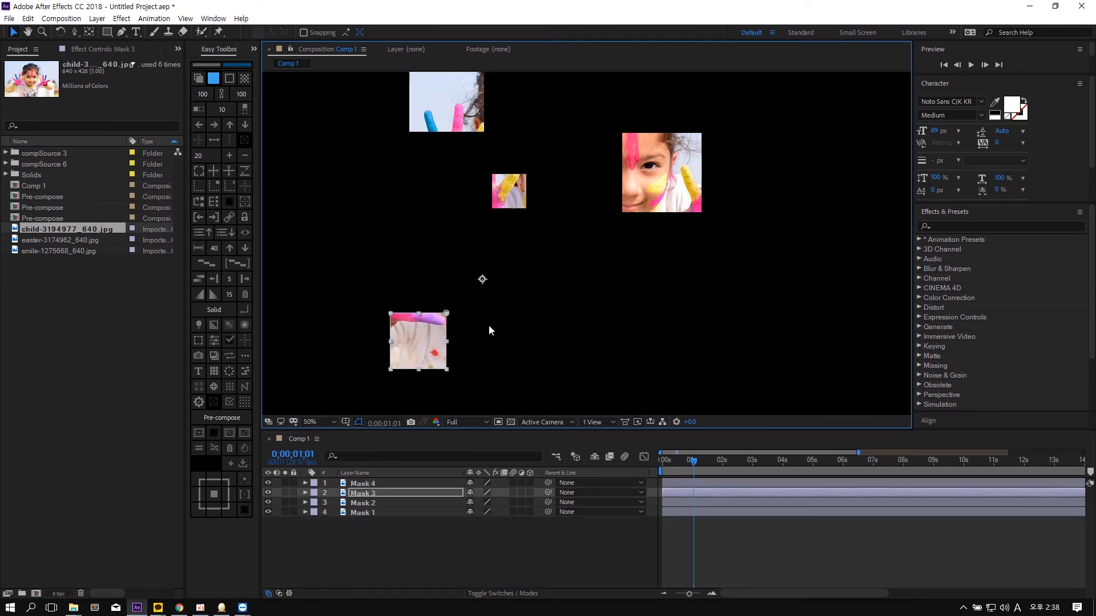
- Center the anchor points of all four mask layers on their visible pieces
scroll(489, 326, "down", 1)
left_click_drag(695, 342, 421, 111)
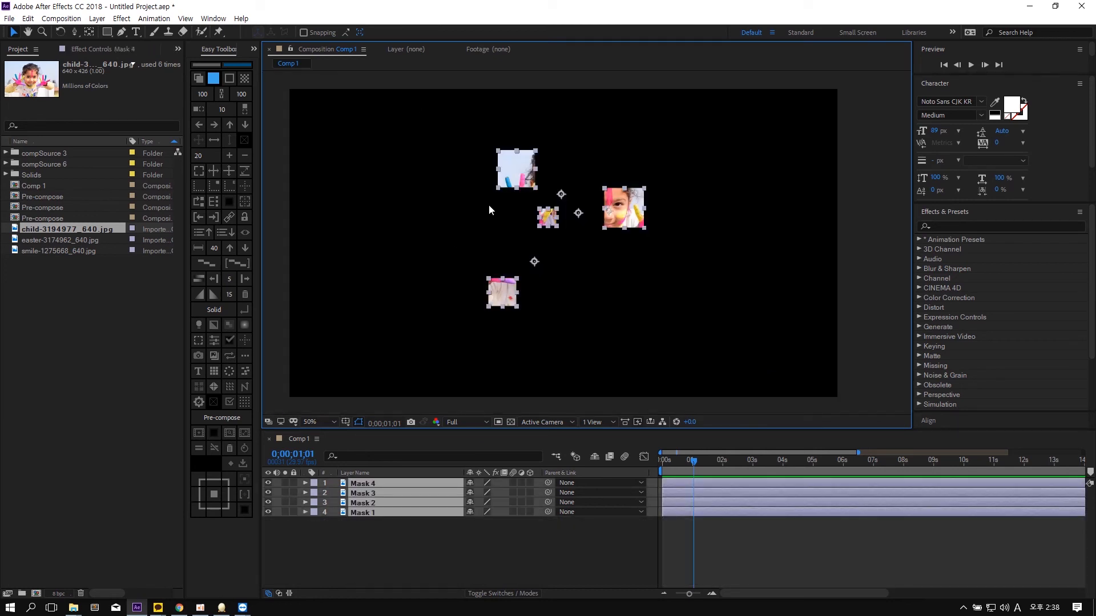
left_click(243, 509)
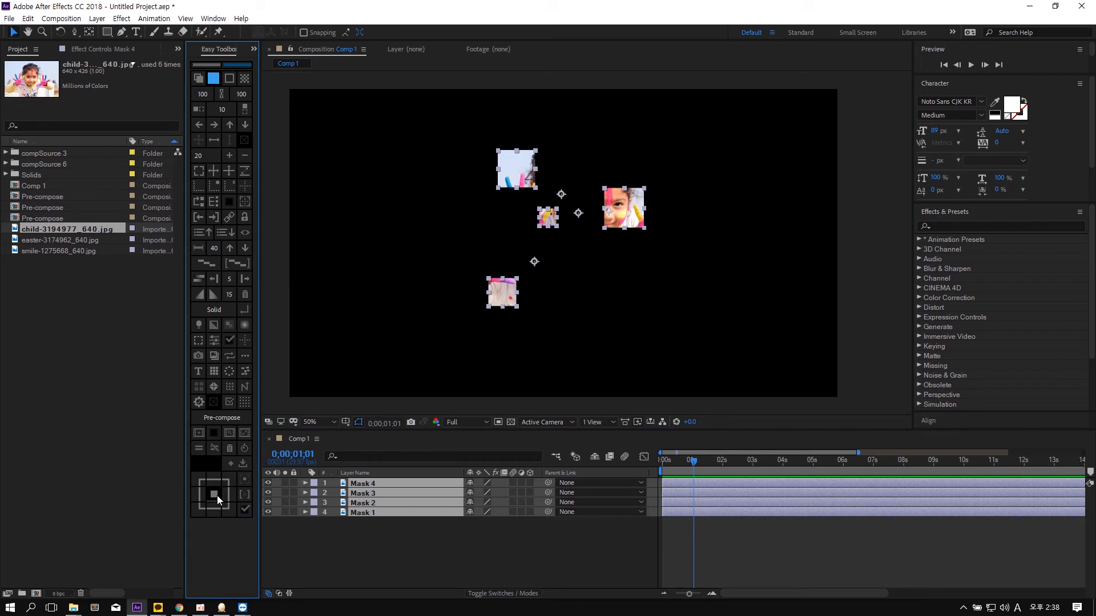
left_click(214, 494)
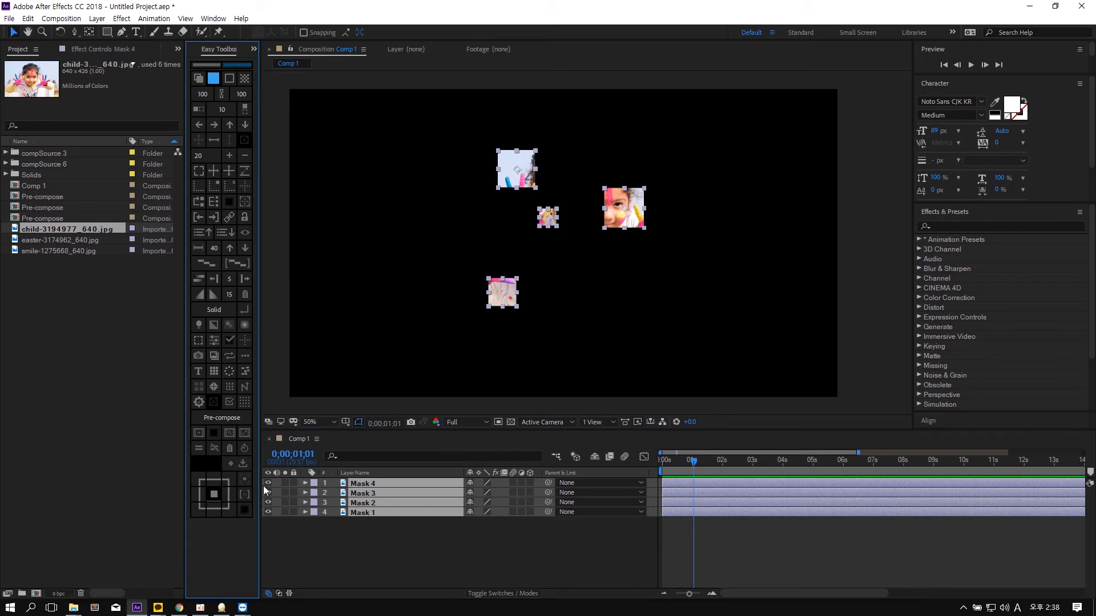
- Reposition the Mask 1, Mask 4 and Mask 2 pieces individually in the composition
left_click(665, 294)
left_click_drag(523, 168, 551, 198)
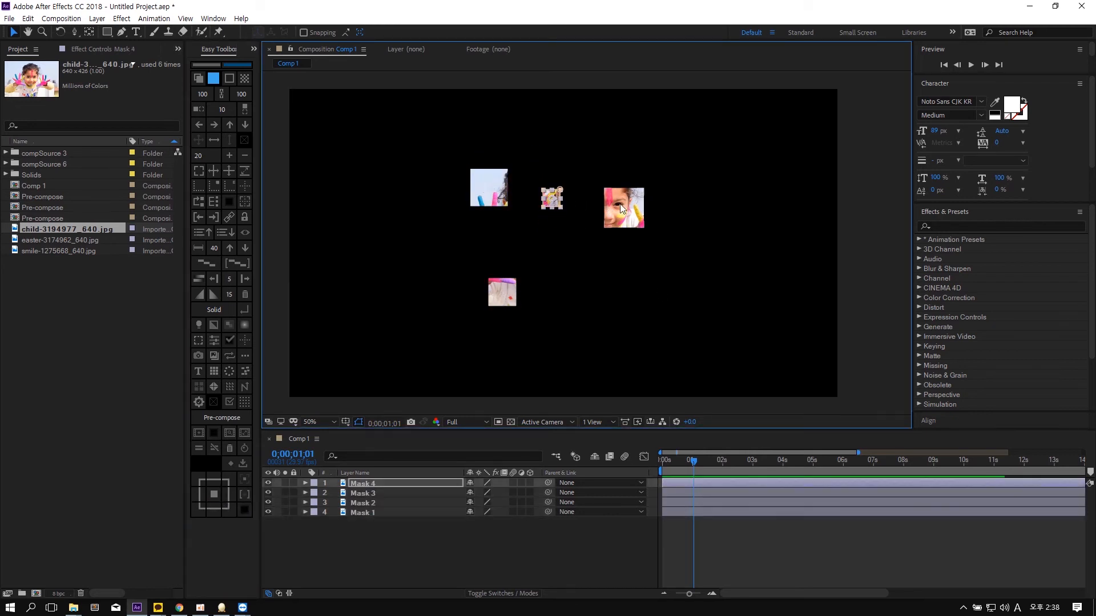
left_click_drag(624, 208, 591, 178)
- Delete all four mask layers from Comp 1
left_click(671, 271)
key("ctrl+a")
key("Delete")
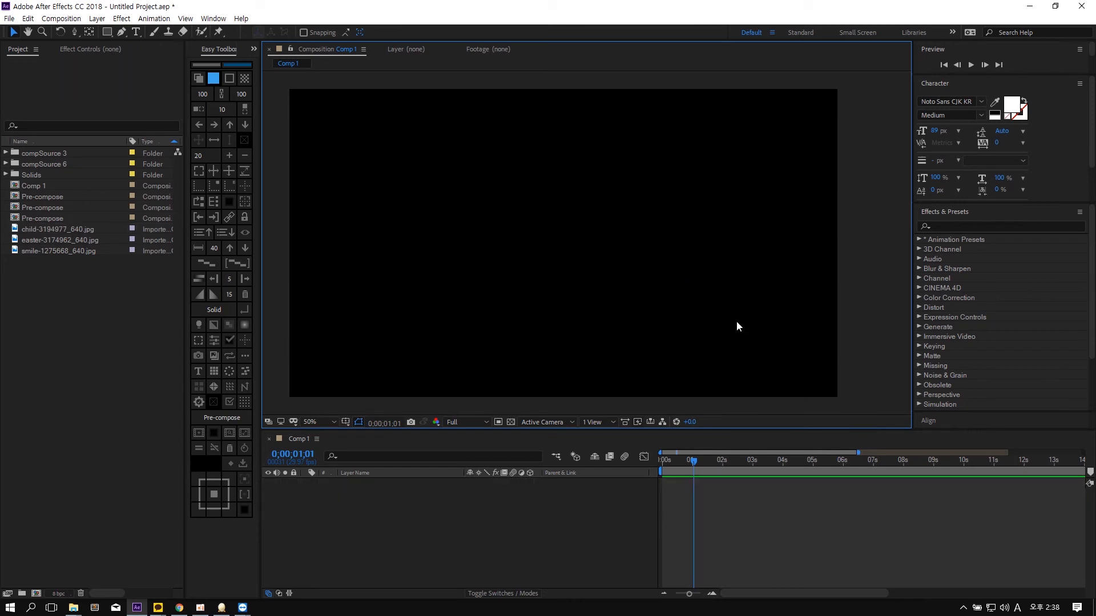
- Create a new pattern with the Pattern tool using the values 1000 and 20, keeping its window clear of the canvas
left_click(230, 388)
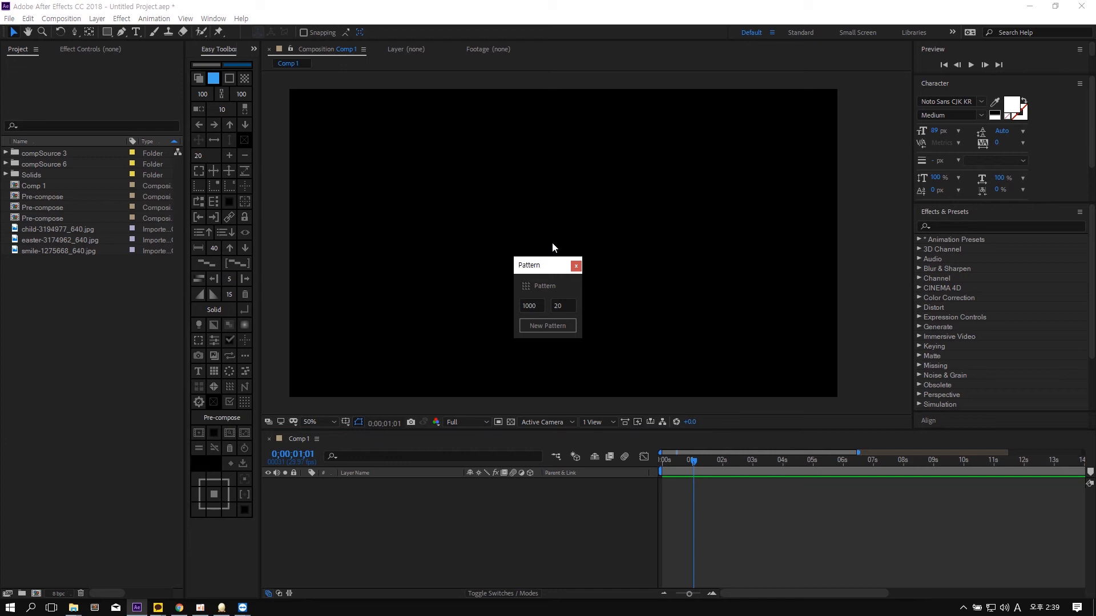
double_click(533, 305)
left_click(560, 302)
left_click(545, 326)
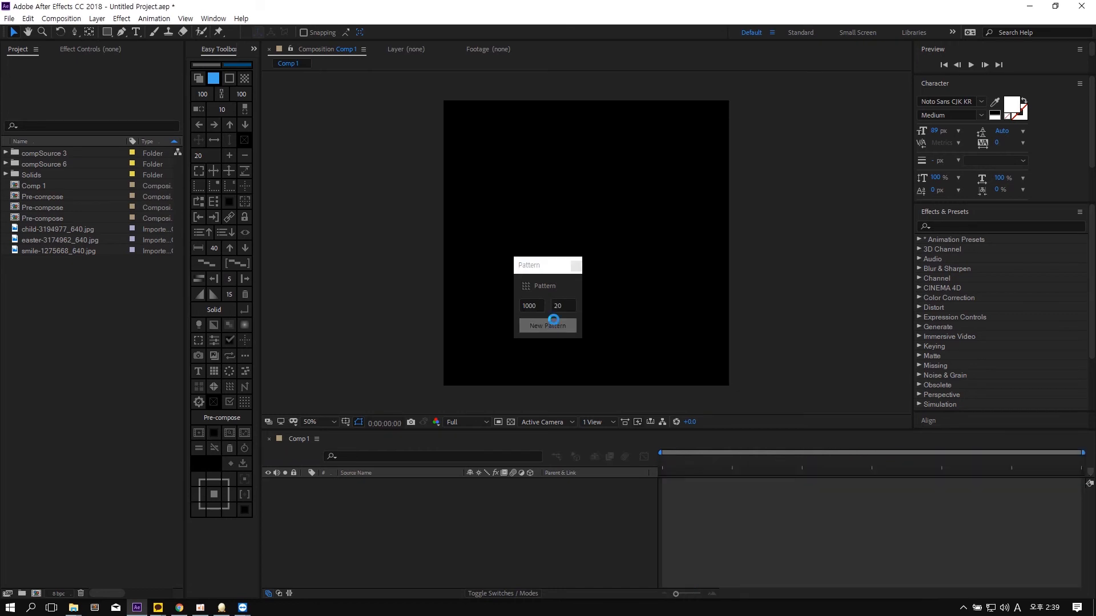
left_click_drag(538, 266, 802, 246)
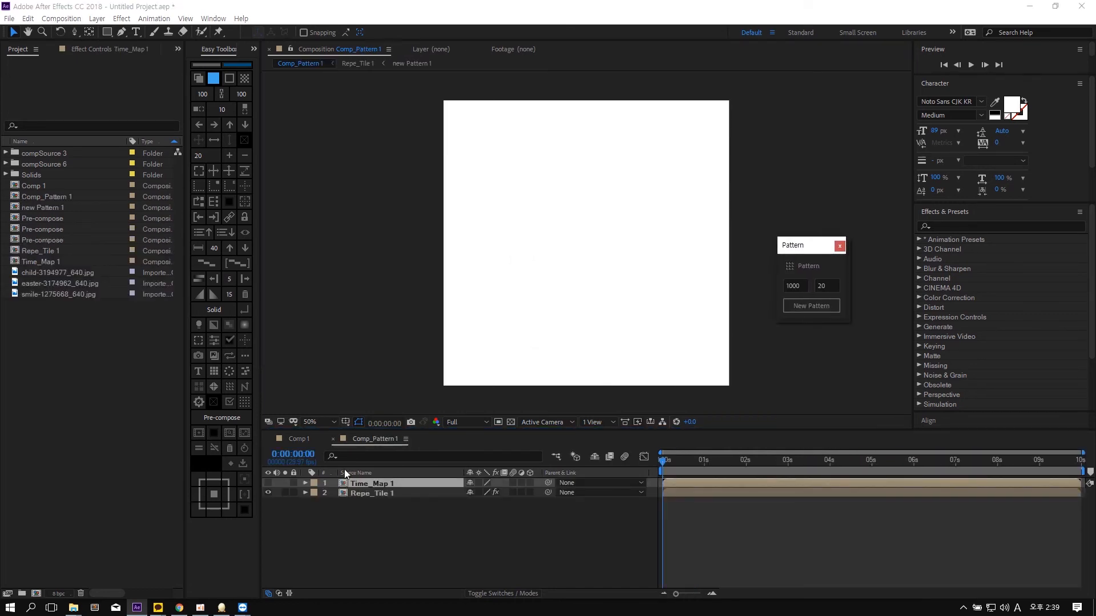
- Open the new Pattern 1 composition and select its white Pattern 1 square layer
left_click(57, 197)
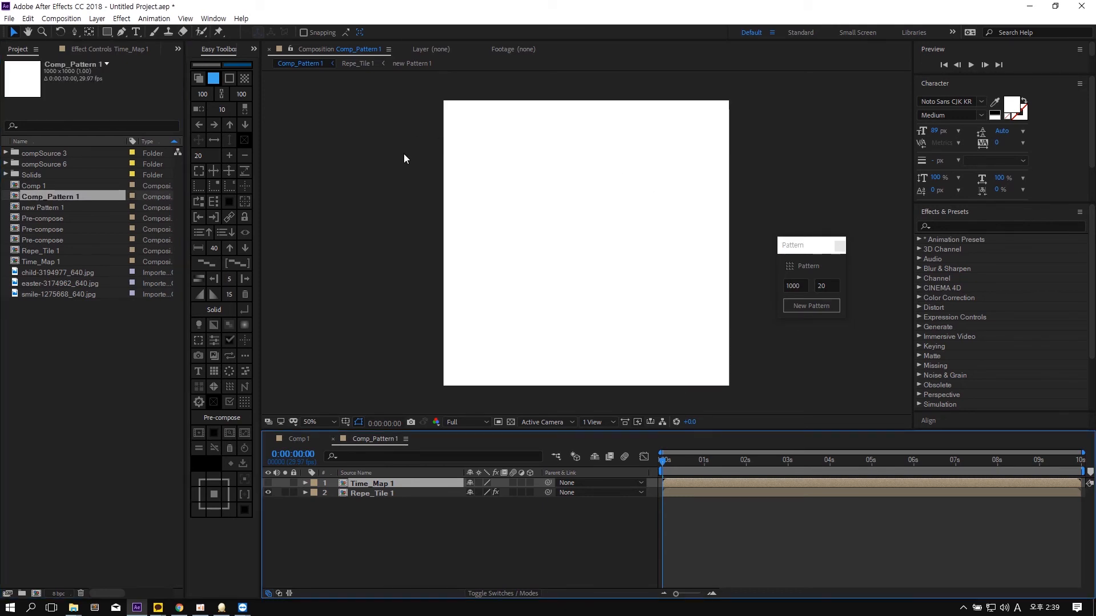
double_click(50, 208)
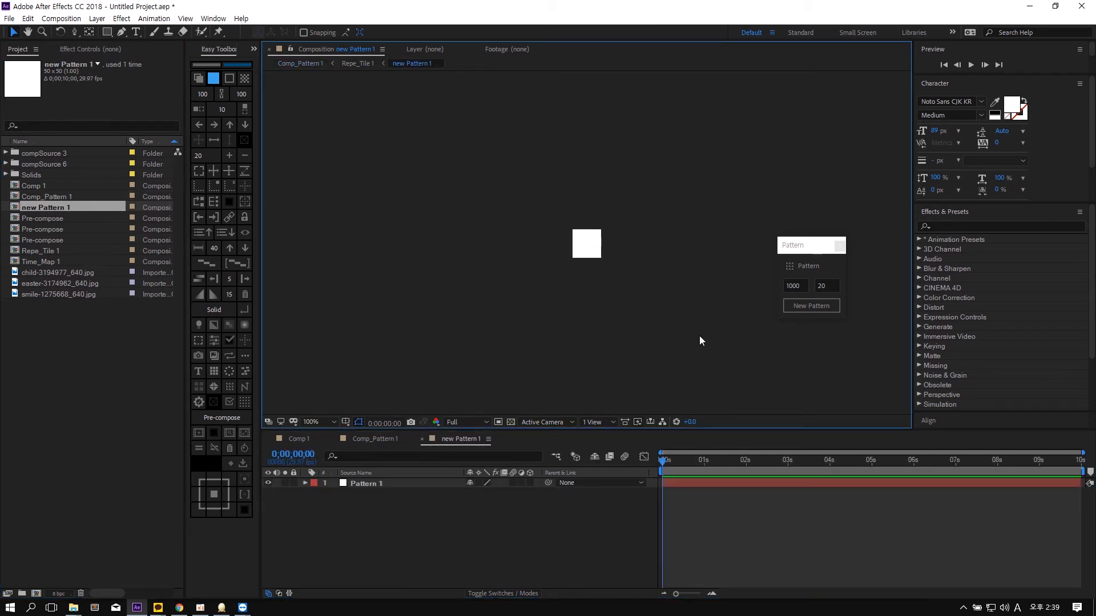
key("period")
left_click(597, 264)
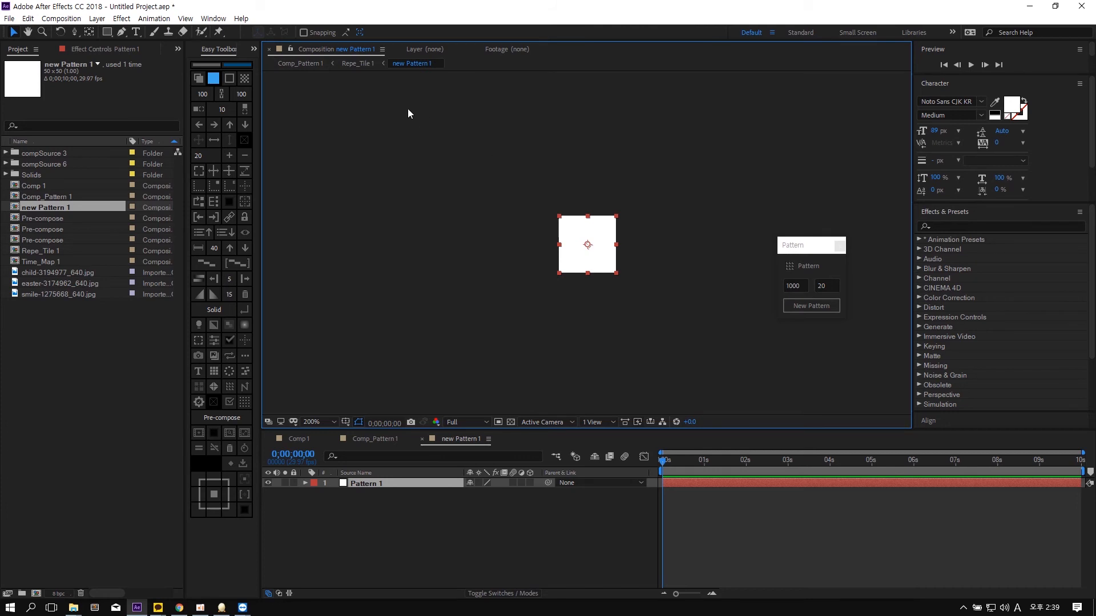
left_click_drag(667, 284, 510, 224)
- Close the Pattern window and switch from Easy Toolbox to the Motion EX 1.6.3 tools
left_click(775, 258)
left_click(839, 245)
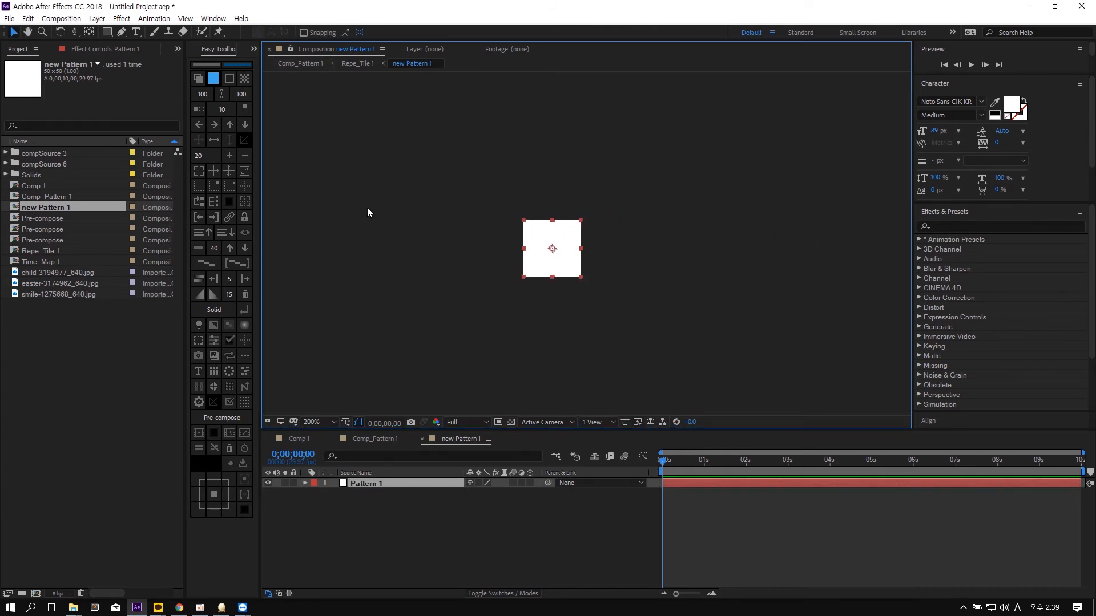
left_click(255, 52)
left_click(274, 74)
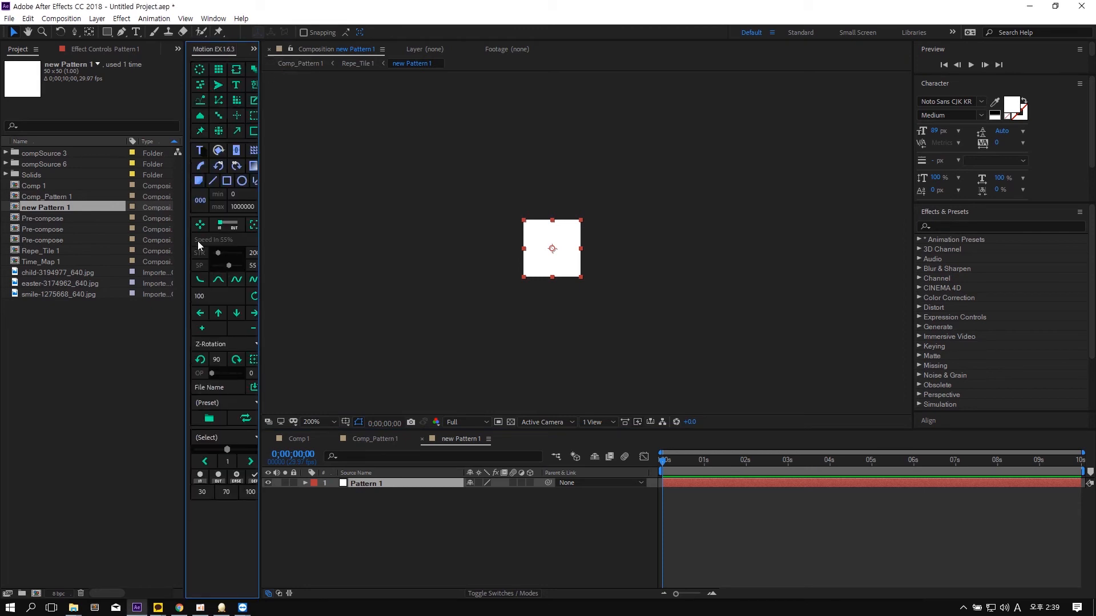
- Try an Auto_Animation on the Pattern 1 layer and undo it
left_click(200, 225)
left_click_drag(261, 235, 272, 235)
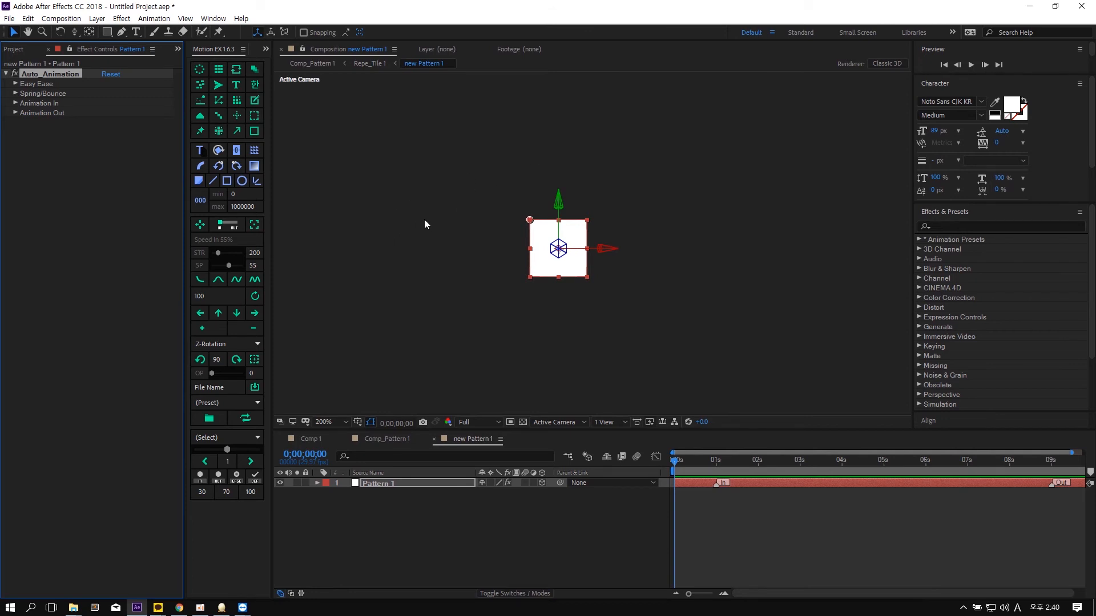
key("ctrl+z")
key("ctrl+z")
key("ctrl+z")
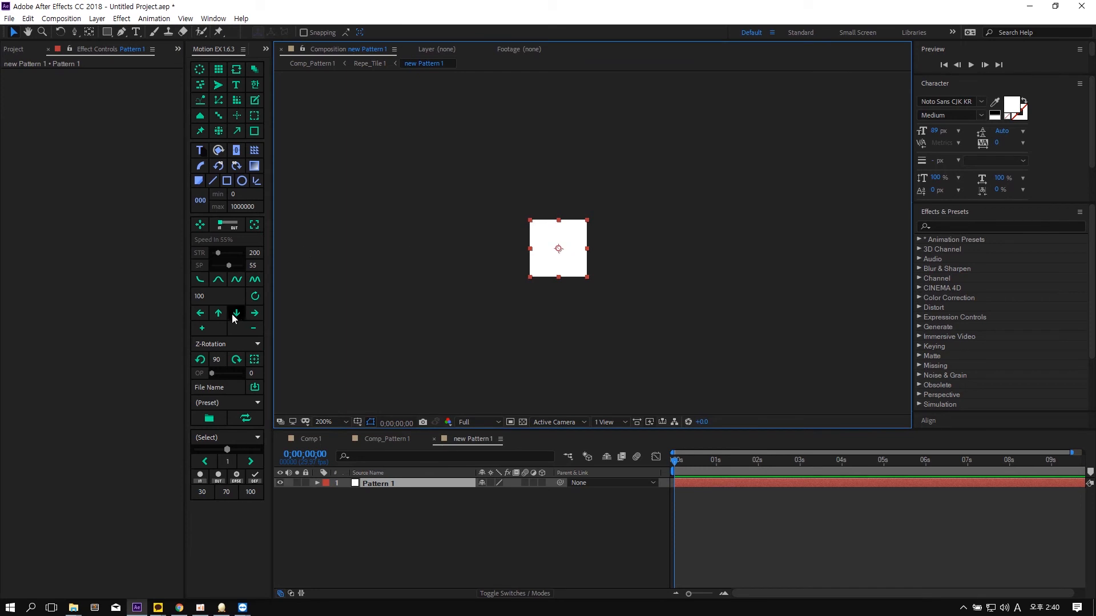
- Apply a scaling Auto_Animation with In and Out markers to the Pattern 1 layer and preview it
left_click(200, 226)
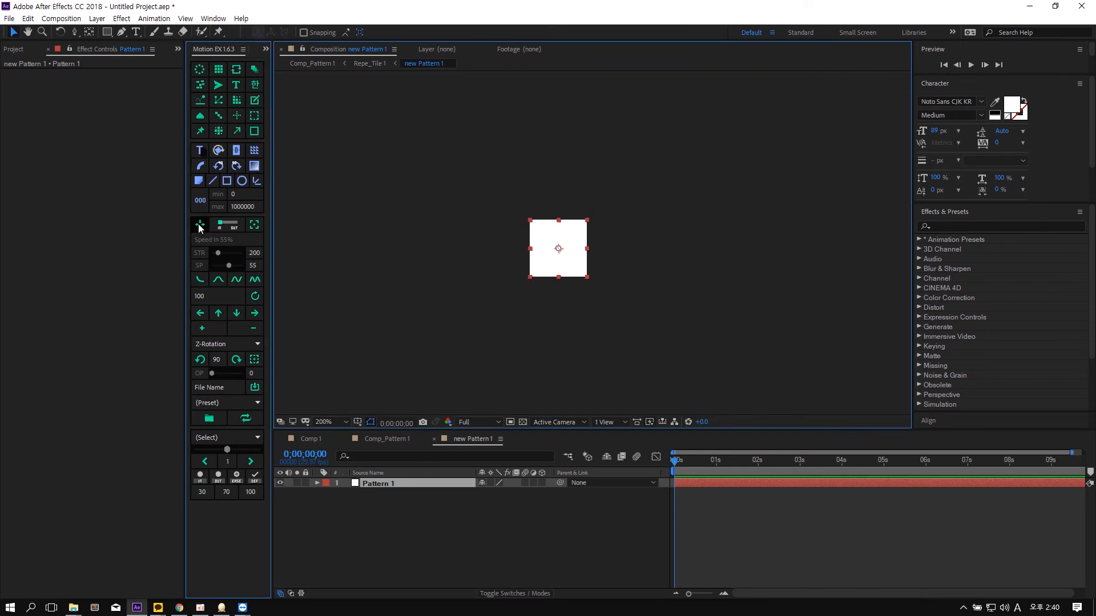
left_click(255, 360)
left_click(407, 329)
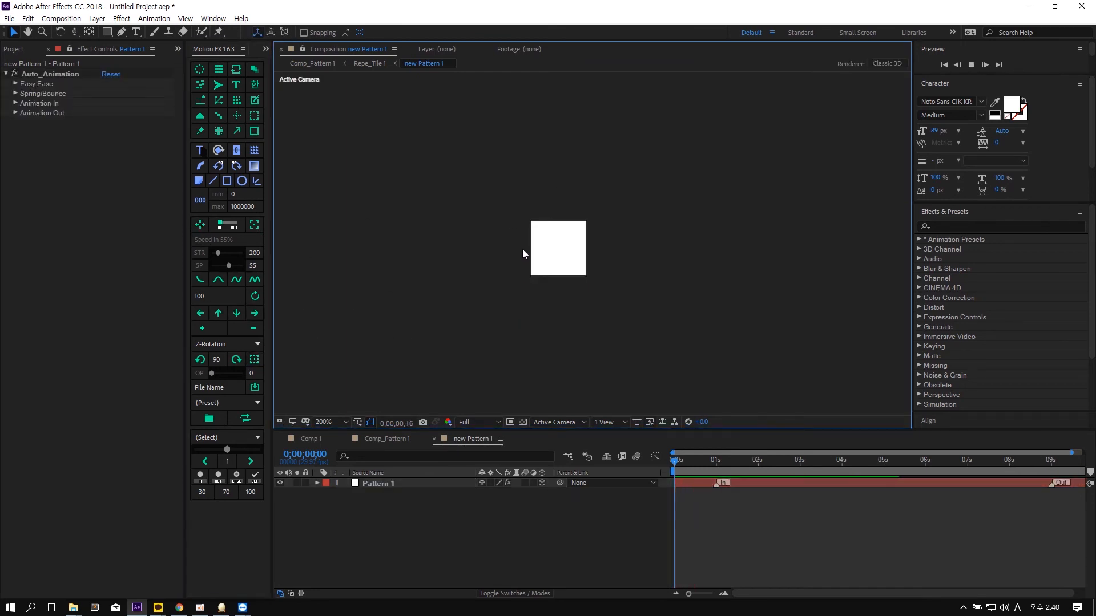
key("space")
key("space")
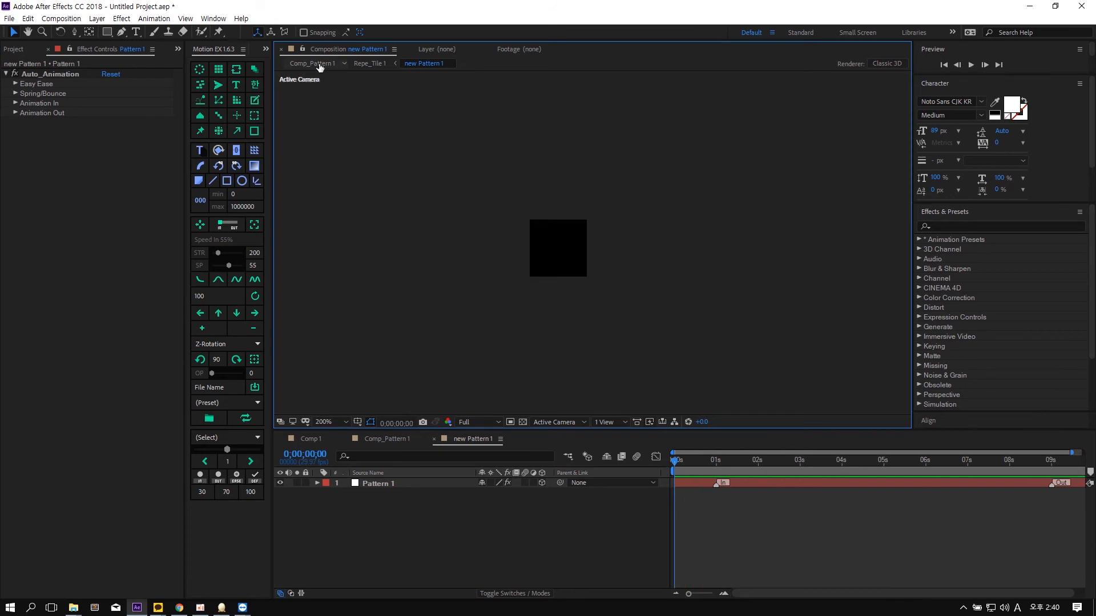
- View the animated tiles in Comp_Pattern 1 at 0;00;01;02 and show the Repe_Tile 1 layer's Time Displacement settings
left_click(315, 63)
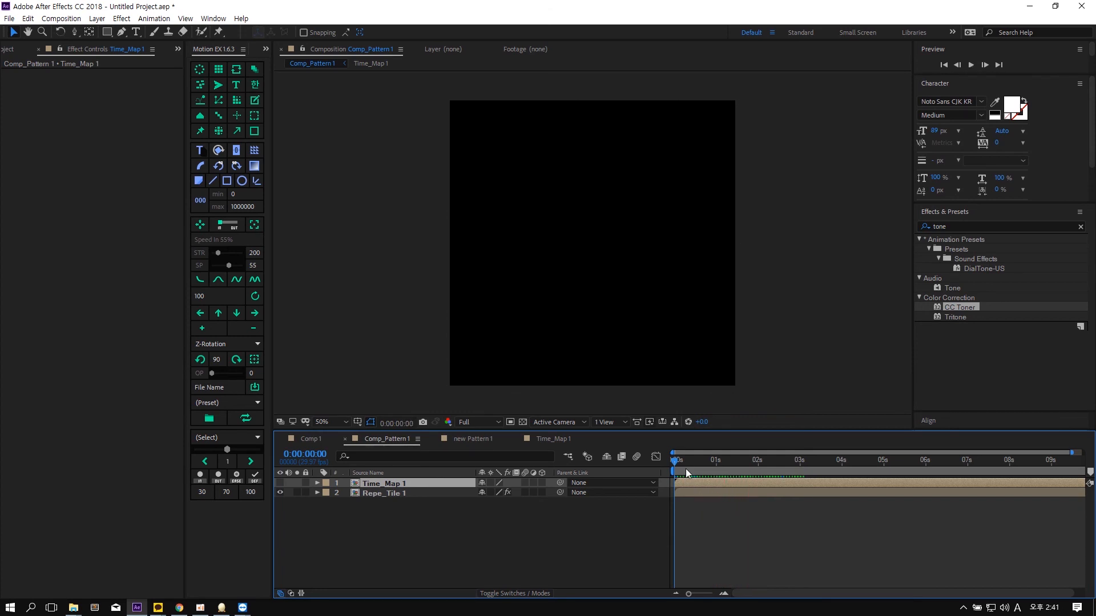
left_click_drag(686, 462, 720, 454)
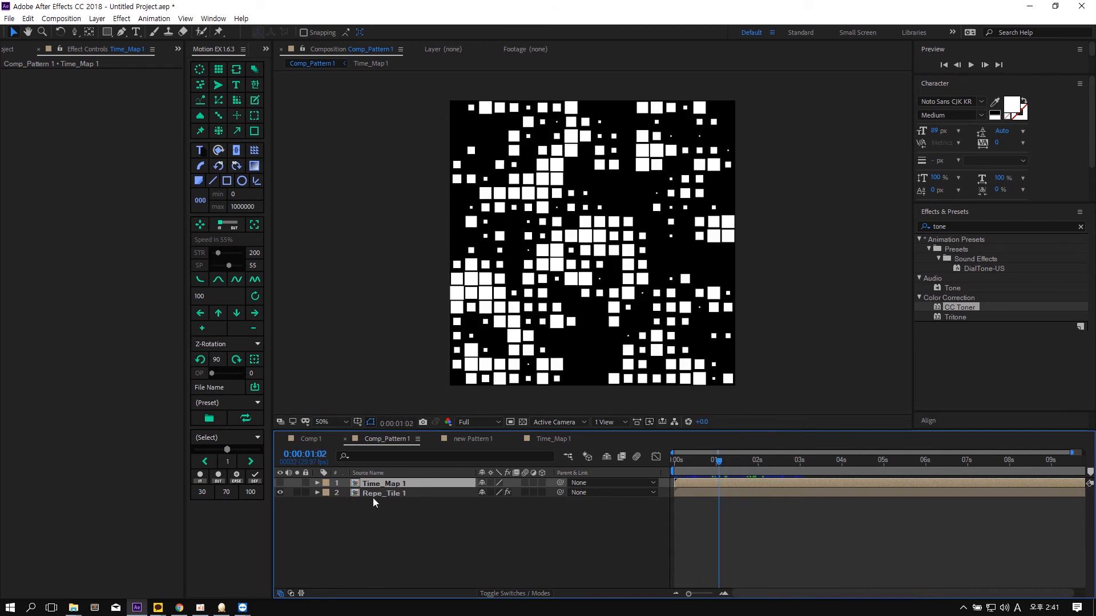
left_click(377, 494)
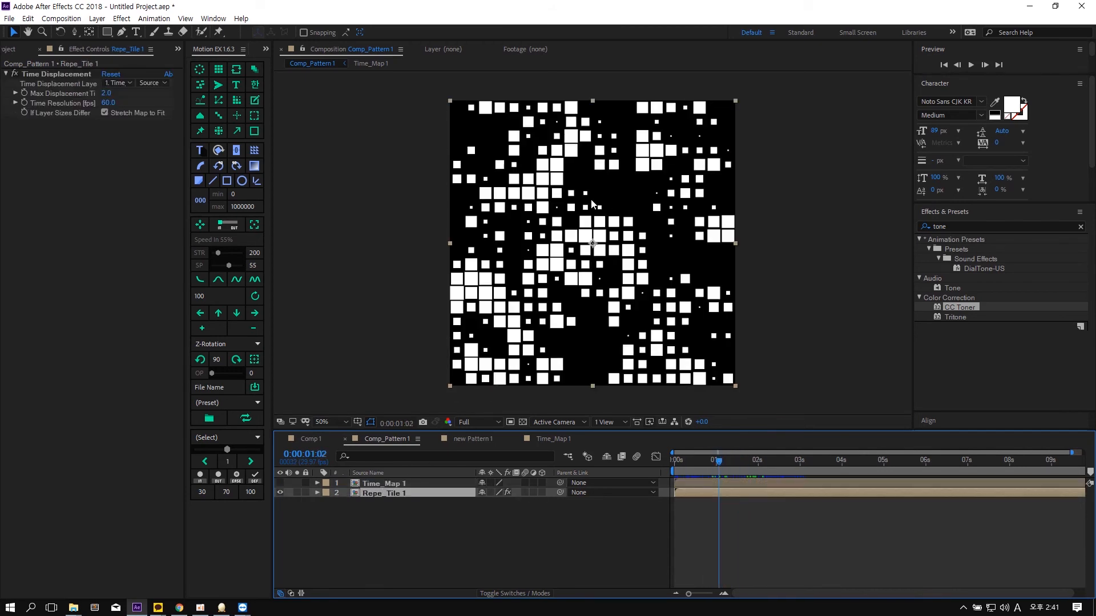
- Look inside the Time_Map 1 composition, return to Comp_Pattern 1 and review Repe_Tile 1's Time Displacement effect
double_click(418, 483)
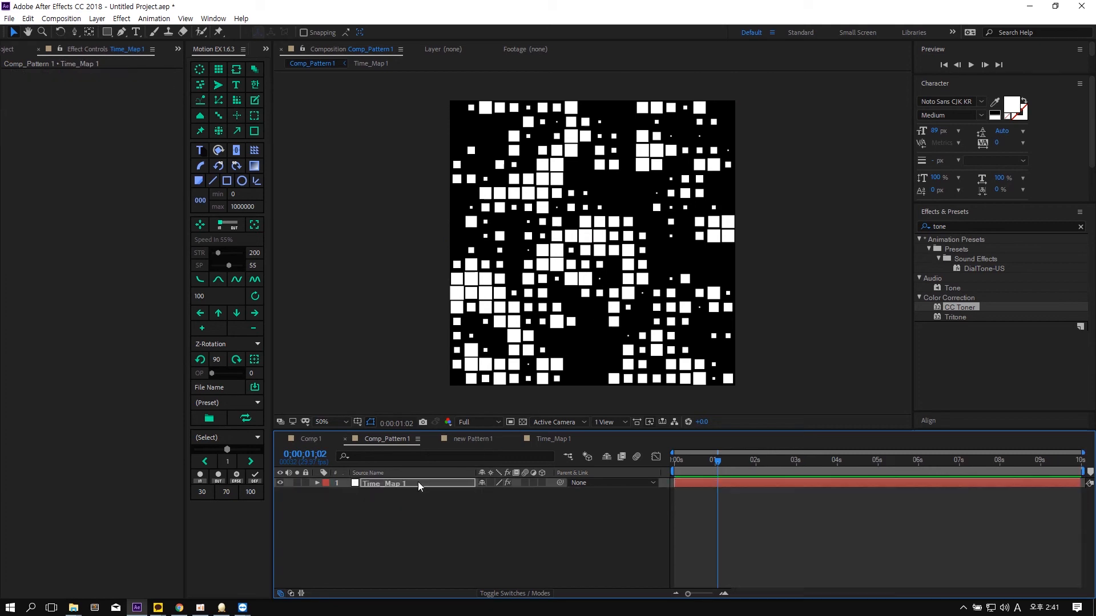
left_click(312, 63)
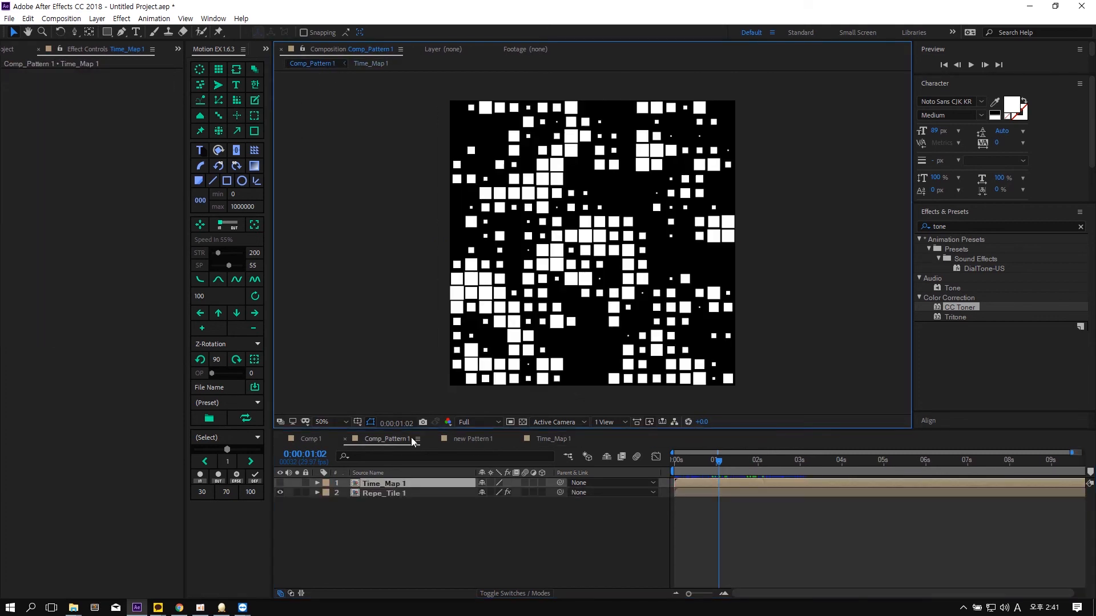
left_click(395, 499)
left_click(383, 494)
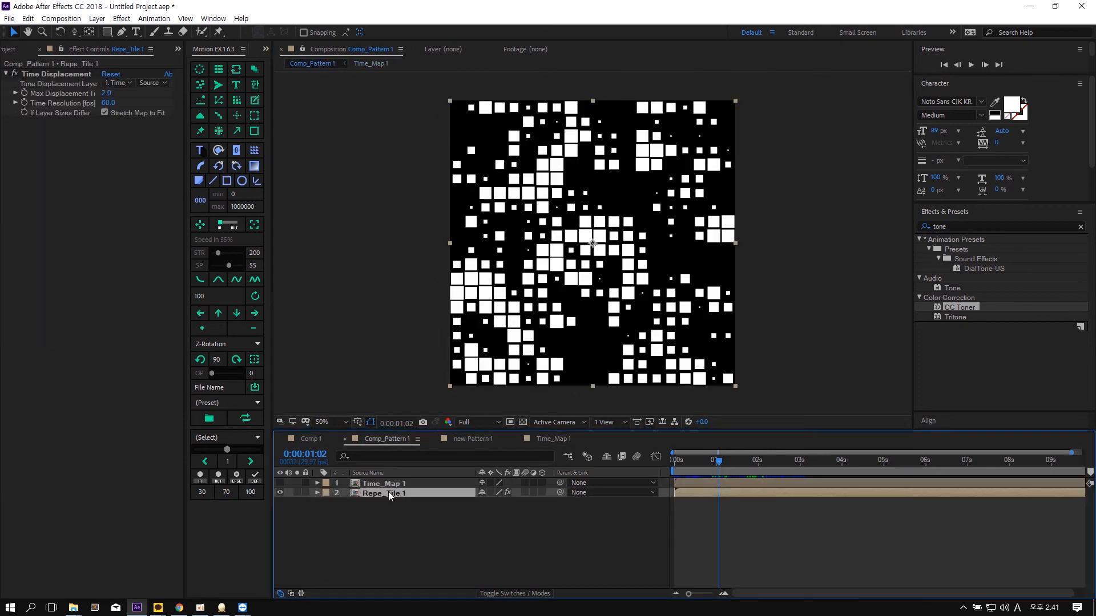
- Open the new Pattern 1 composition inside Repe_Tile 1 and add a full-size rectangular mask to the Pattern 1 layer
double_click(388, 492)
double_click(379, 483)
key("period")
left_click(541, 274)
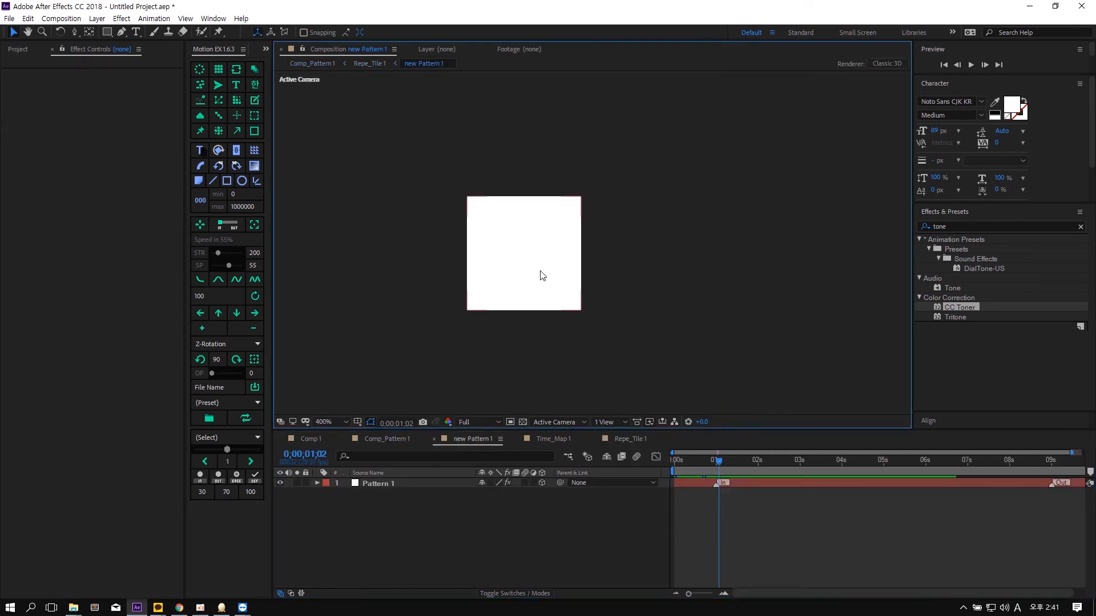
double_click(107, 32)
left_click(423, 99)
key("v")
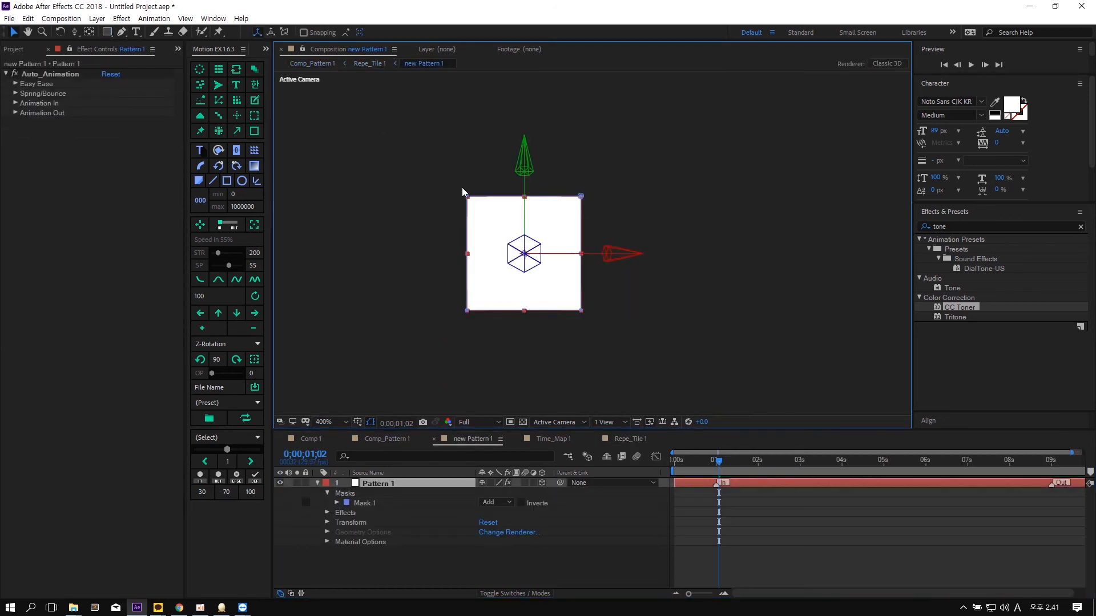
- Delete the upper-left vertex of Pattern 1's mask to leave a triangle, and preview the tiles in Comp_Pattern 1
left_click(467, 197)
key("Delete")
left_click(435, 158)
left_click(489, 112)
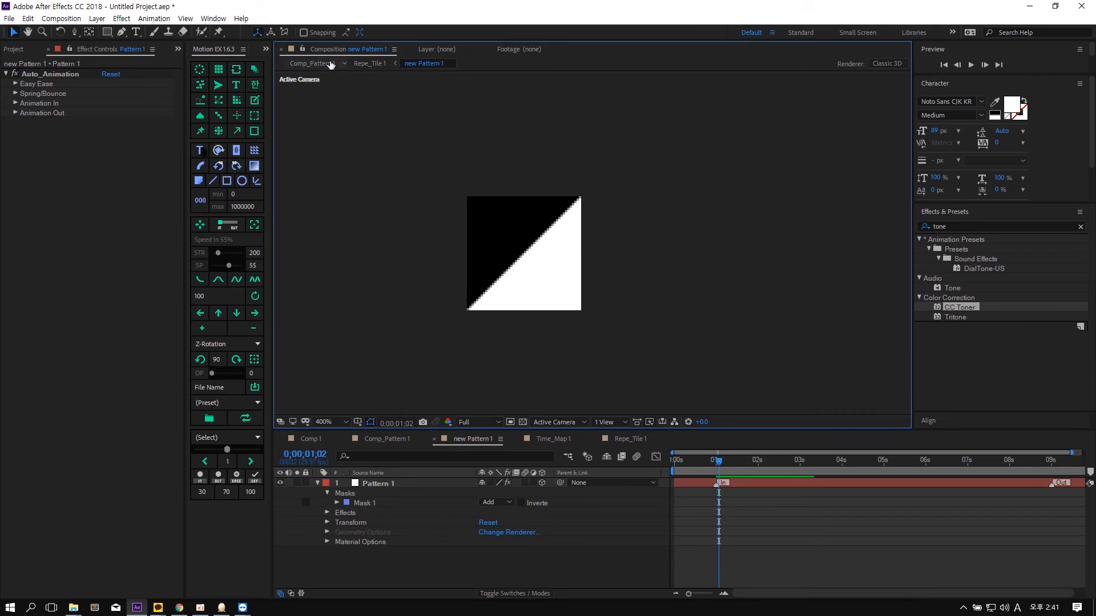
left_click(331, 65)
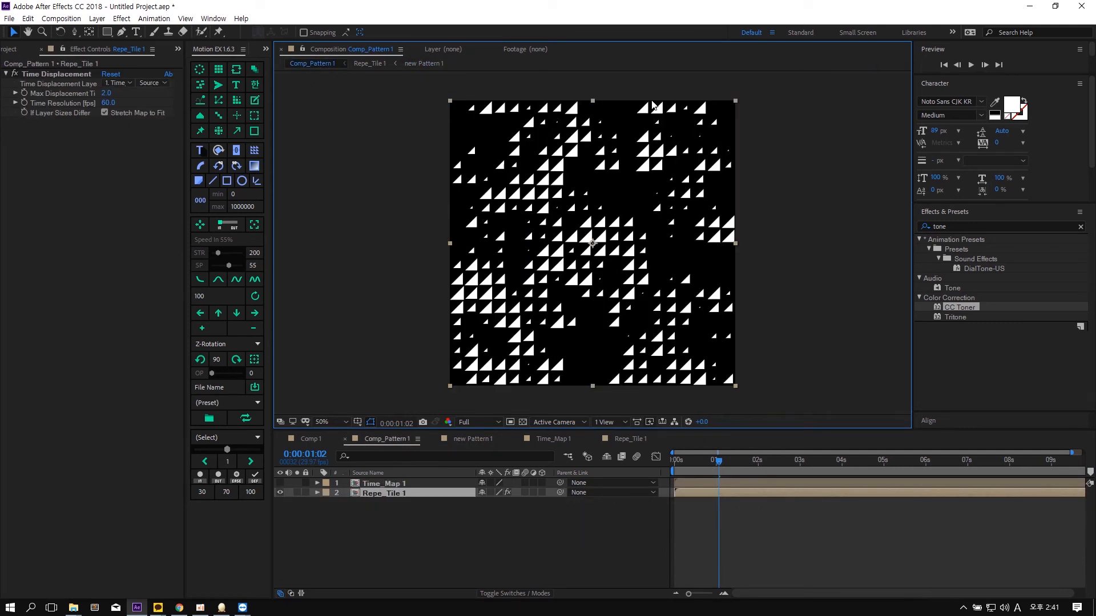
key("space")
- Review the Time_Map 1 composition and its effects, comparing it with the tiled result in Comp_Pattern 1
left_click(402, 483)
double_click(399, 484)
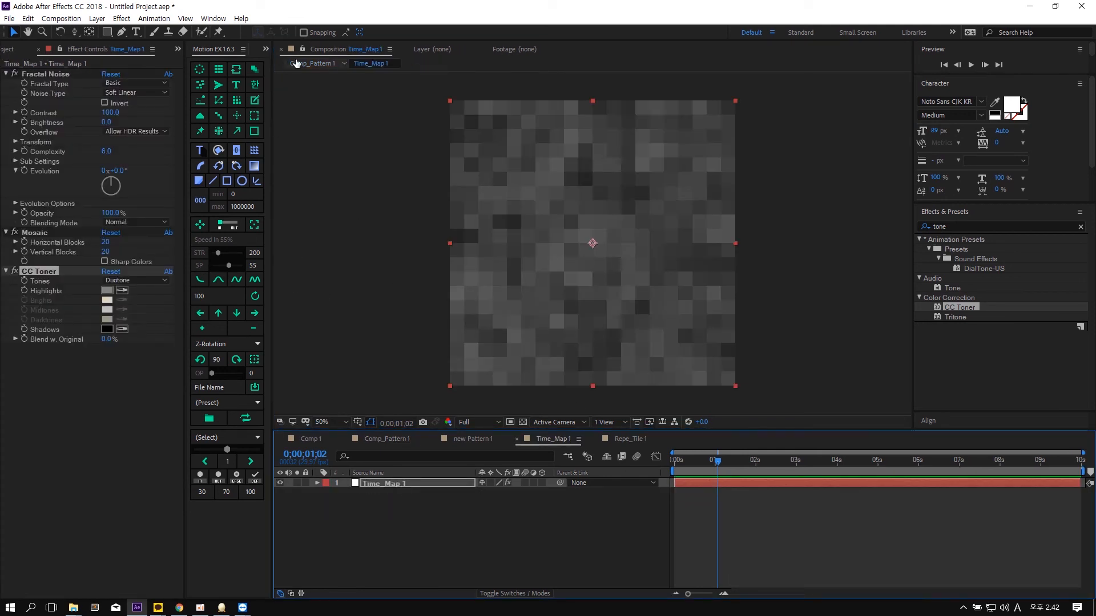
left_click(309, 62)
left_click(409, 494)
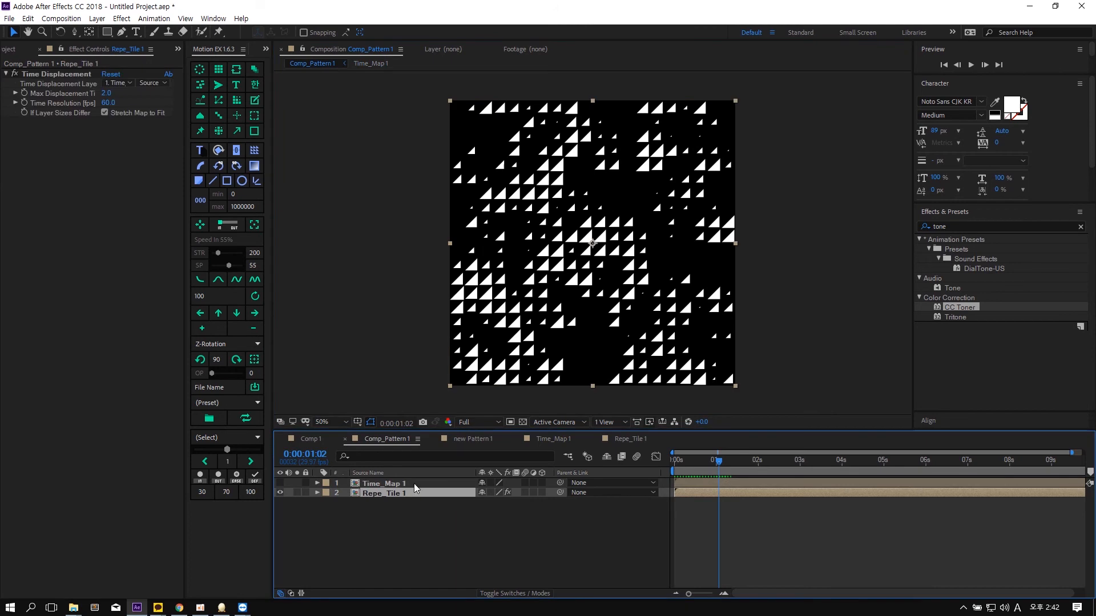
double_click(416, 483)
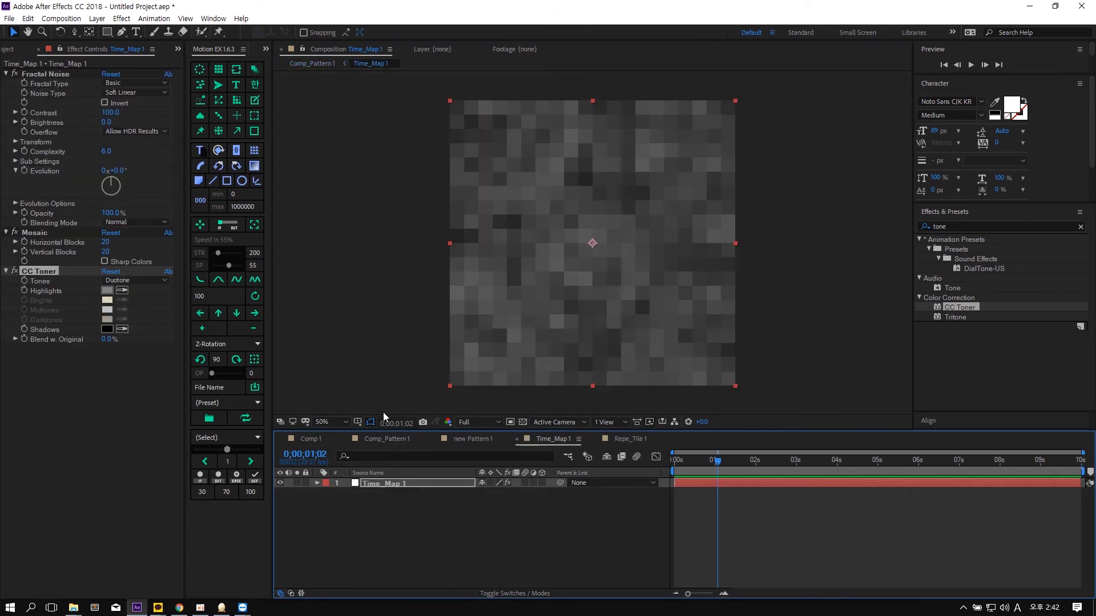
left_click(312, 63)
- Set CC RepeTile's Tiling to Random on the new Pattern 1 layer inside Repe_Tile 1, and preview Comp_Pattern 1
double_click(396, 494)
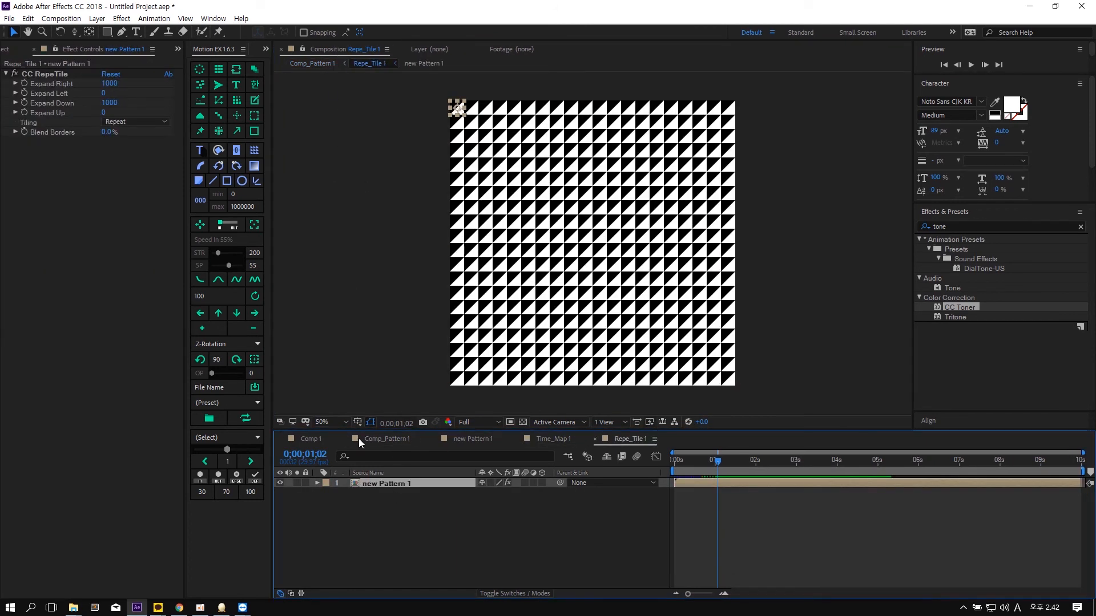
left_click(59, 75)
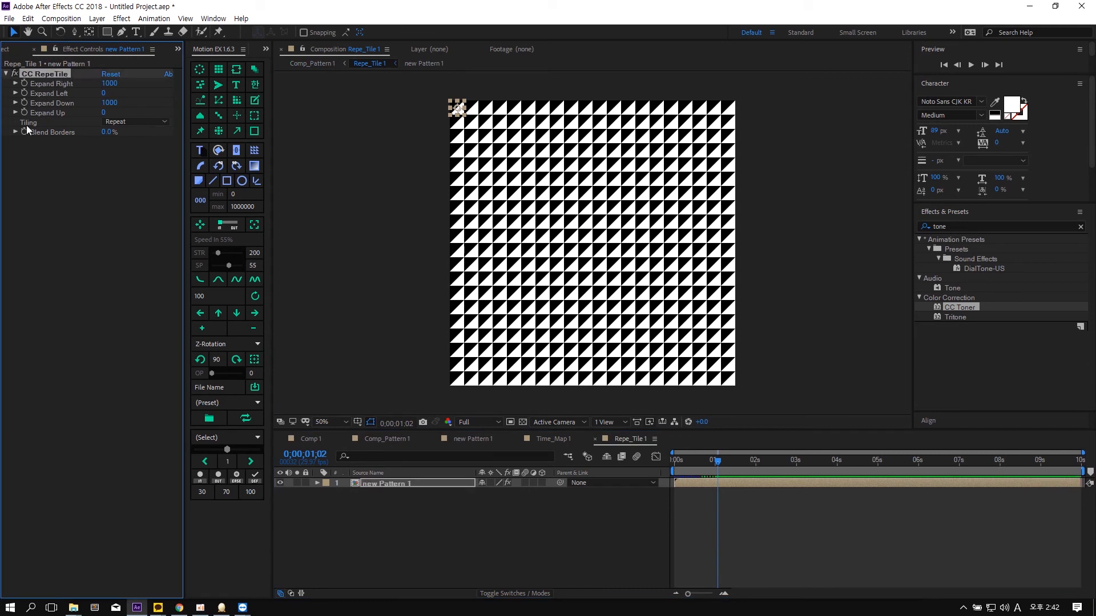
left_click(137, 121)
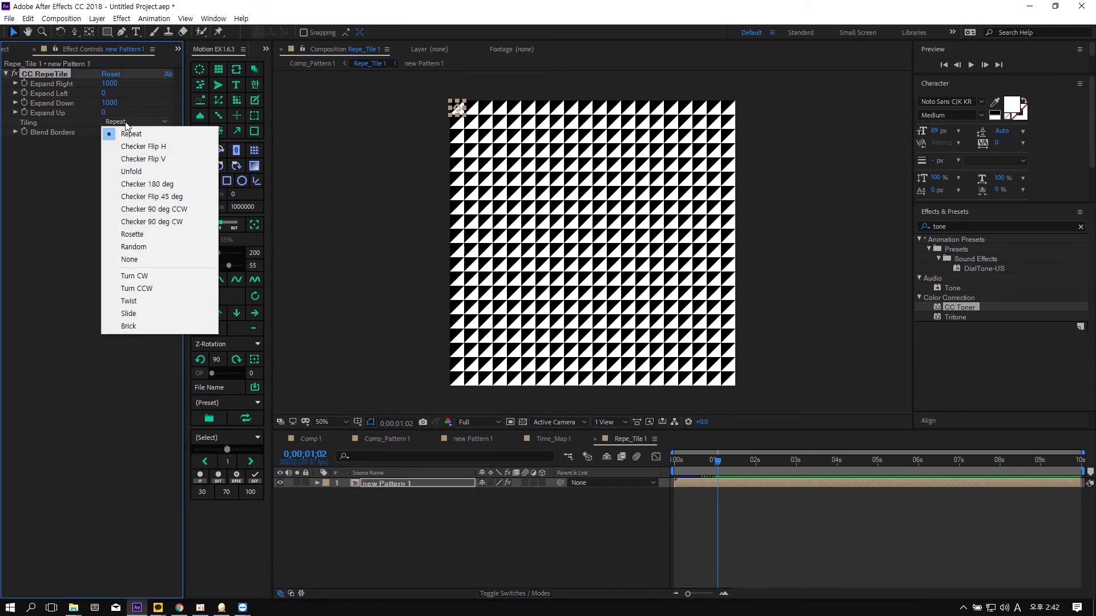
left_click(148, 245)
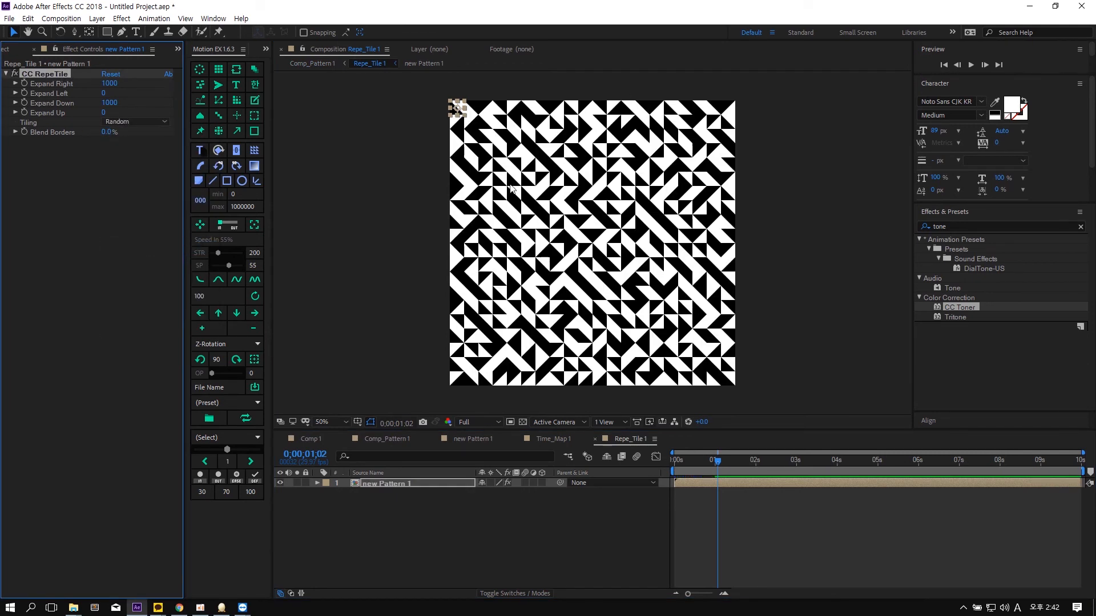
left_click(314, 64)
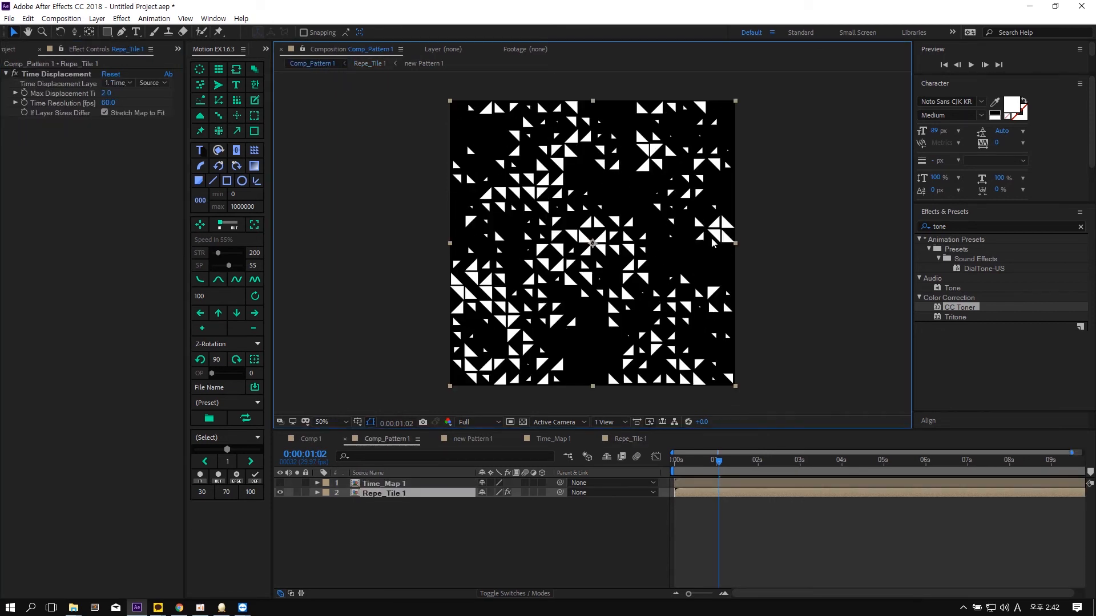
key("space")
left_click(763, 459)
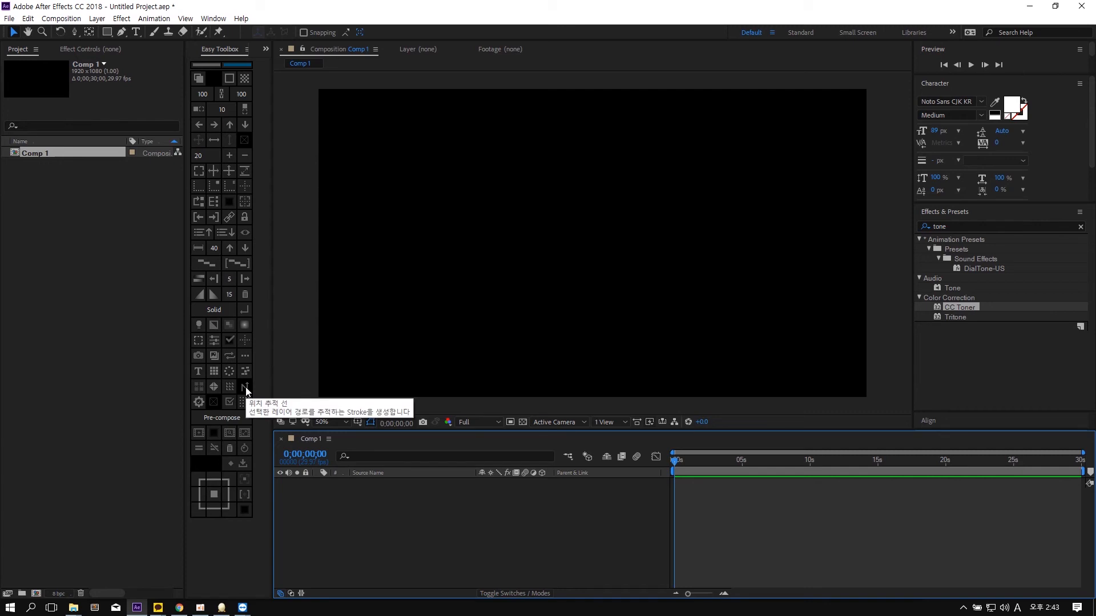
- Create a 100 × 100 blue solid in Comp 1 with Easy Toolbox and keyframe its Position at 0;00;00;00
left_click(246, 387)
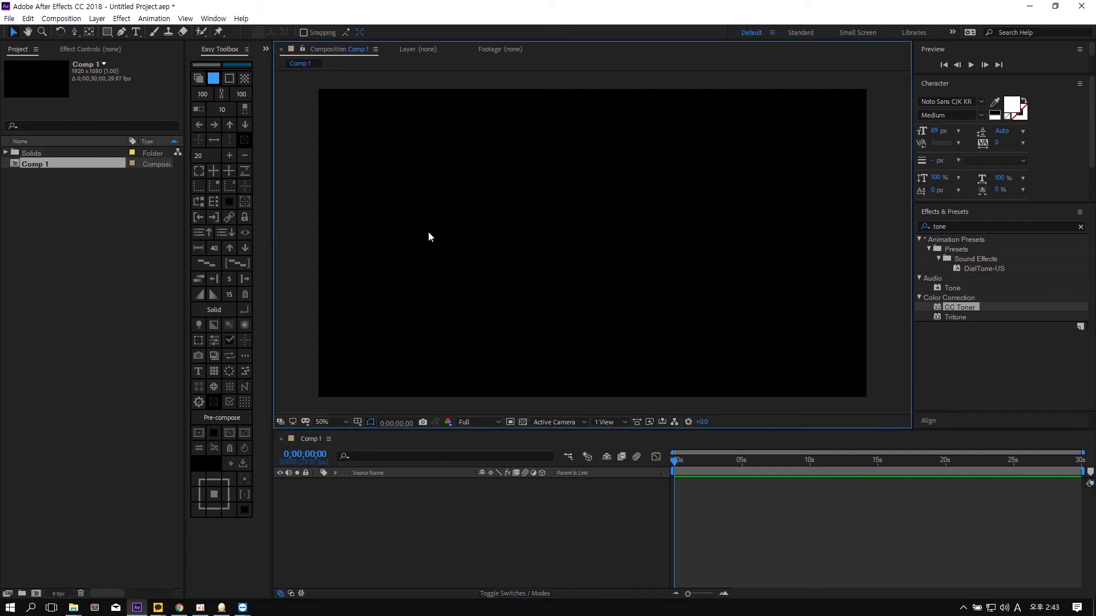
left_click(194, 80)
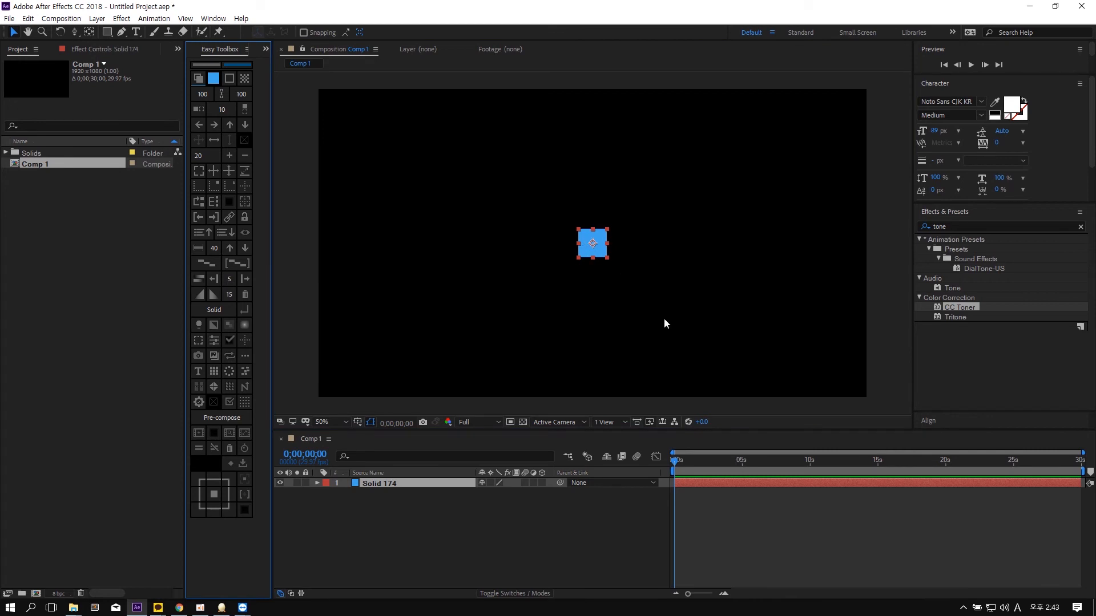
key("p")
left_click(347, 493)
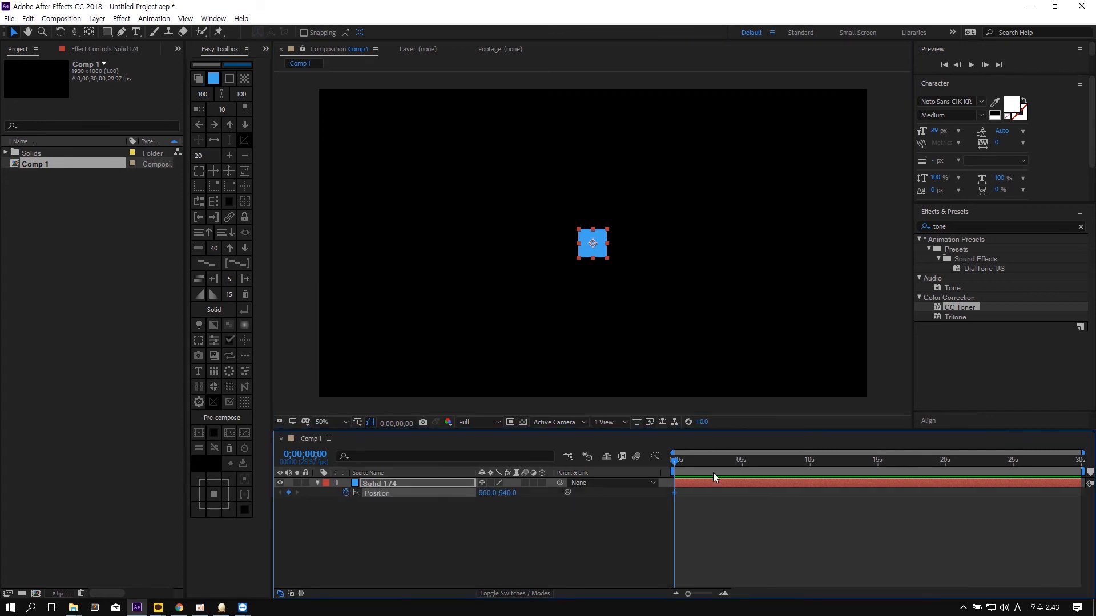
- Animate the solid's Position horizontally from about 350, 540 at 0;00;00;00 to about 1638, 540 at 0;00;00;29
mouse_move(714, 461)
left_mouse_down()
mouse_move(673, 463)
mouse_move(726, 460)
left_mouse_up()
key("equal")
key("equal")
left_click_drag(594, 245, 787, 244)
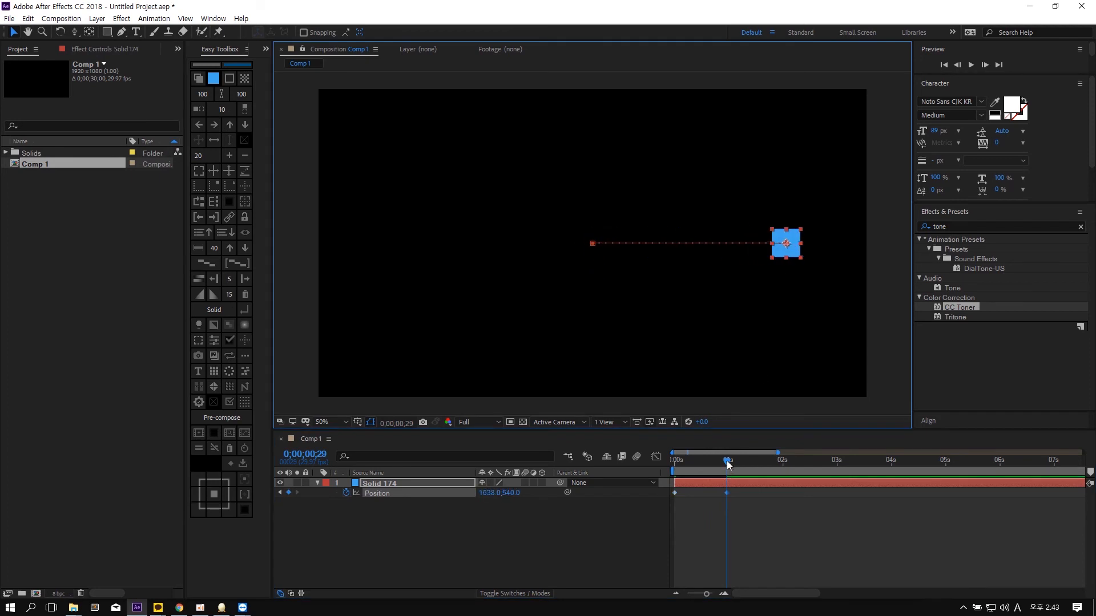
left_click_drag(727, 464, 674, 461)
left_click_drag(586, 256, 412, 256)
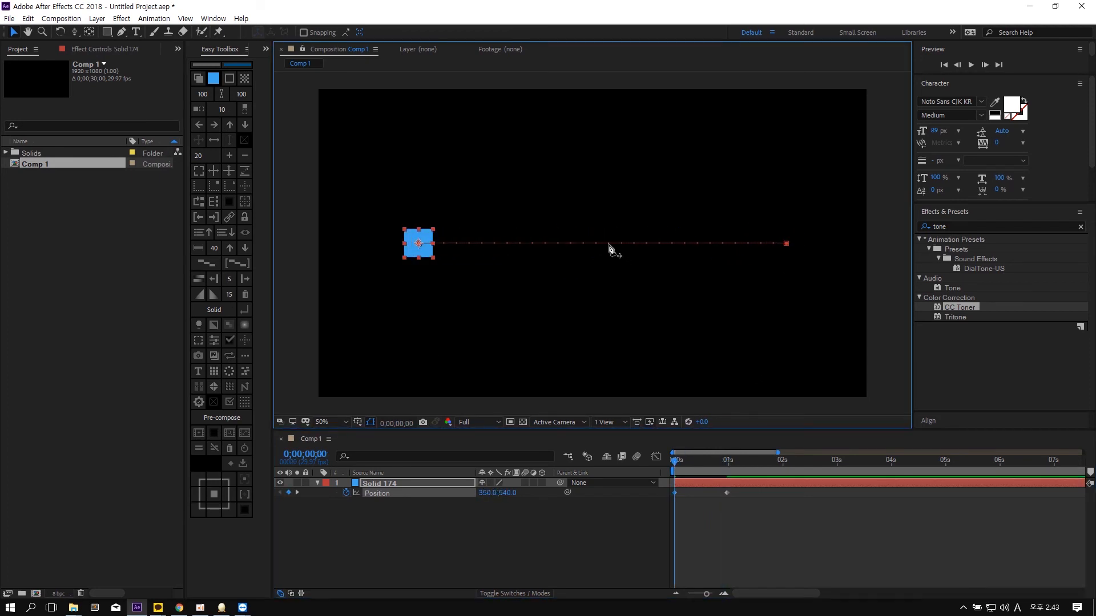
- Bend the solid's motion path into an upward arc with a smooth middle point using the Pen tool, and preview the movement
key("g")
left_click_drag(606, 247, 705, 170)
key("v")
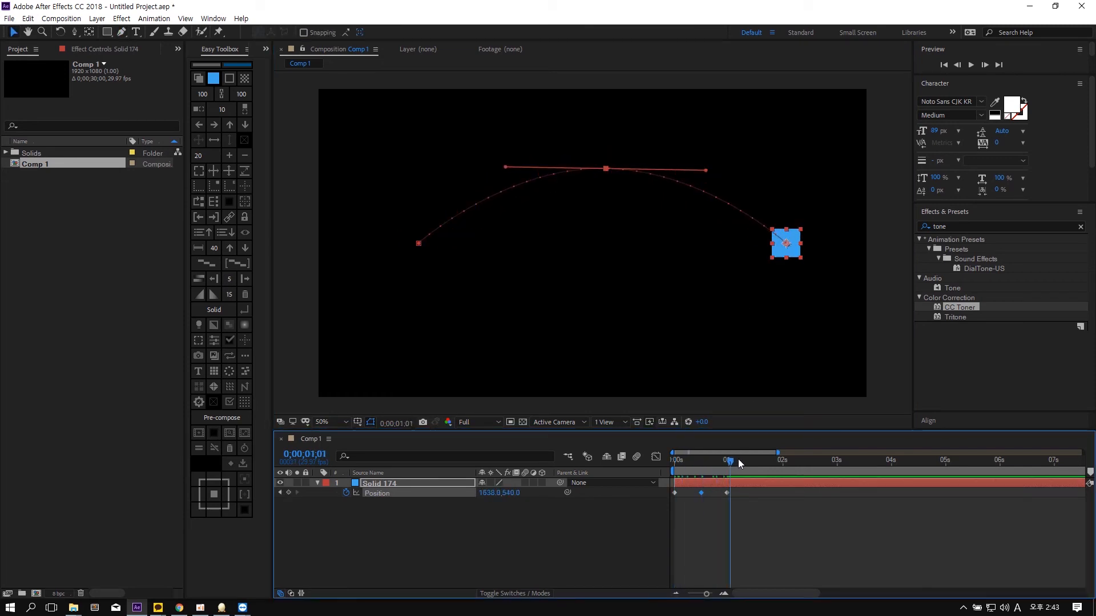
left_click(648, 471)
key("space")
key("space")
left_click_drag(769, 507, 640, 482)
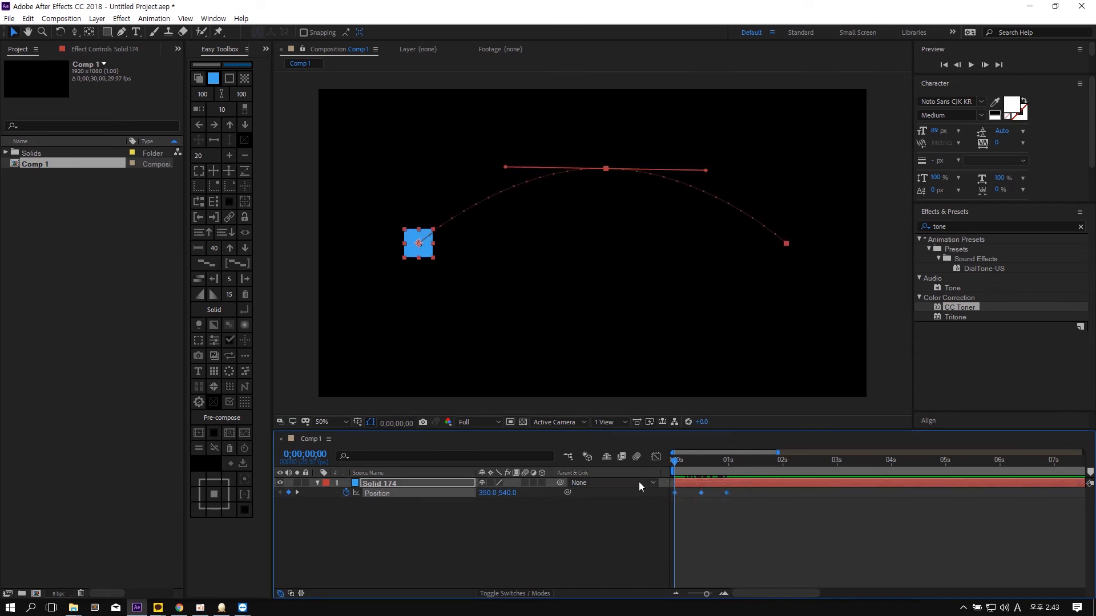
left_click(530, 540)
- Generate a stroke tracing the blue solid's motion path with Easy Toolbox's position trace tool, and check it at 0;00;00;29
left_click(381, 484)
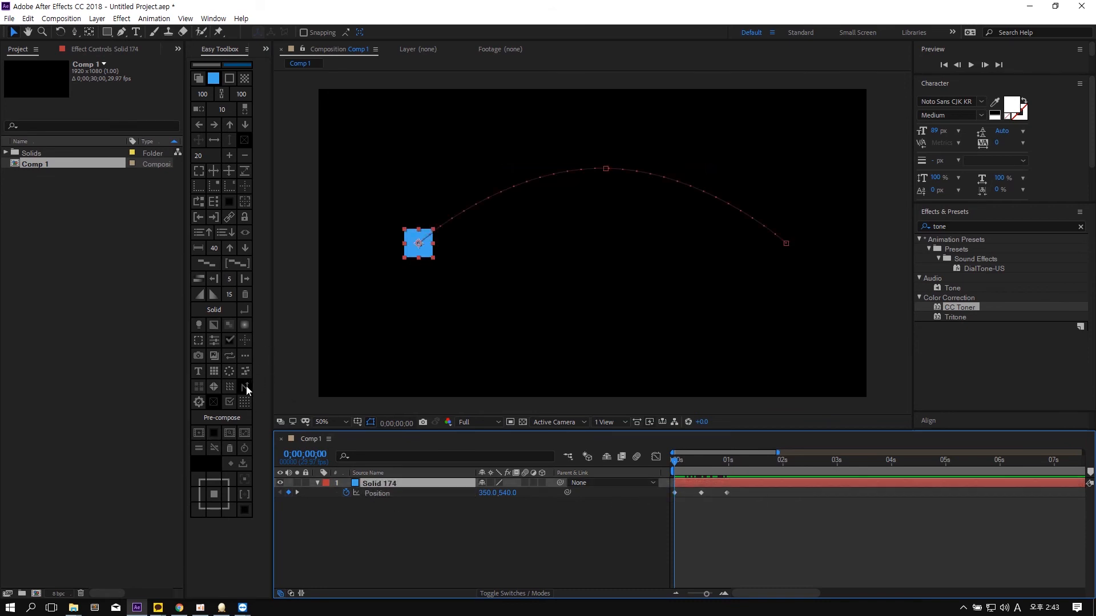
left_click(246, 388)
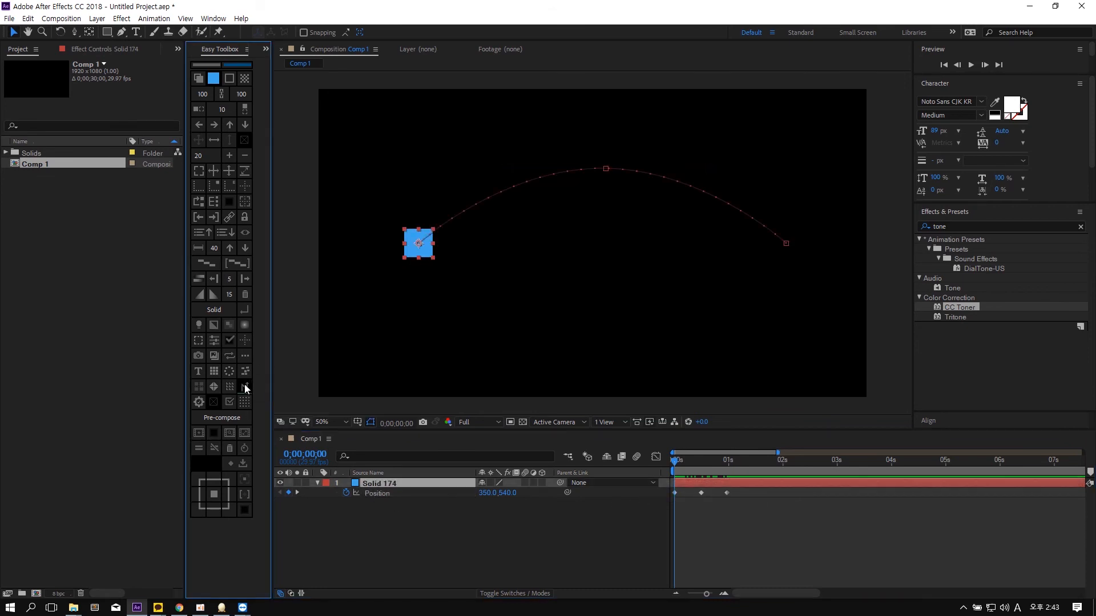
left_click_drag(678, 465, 727, 476)
left_click(433, 492)
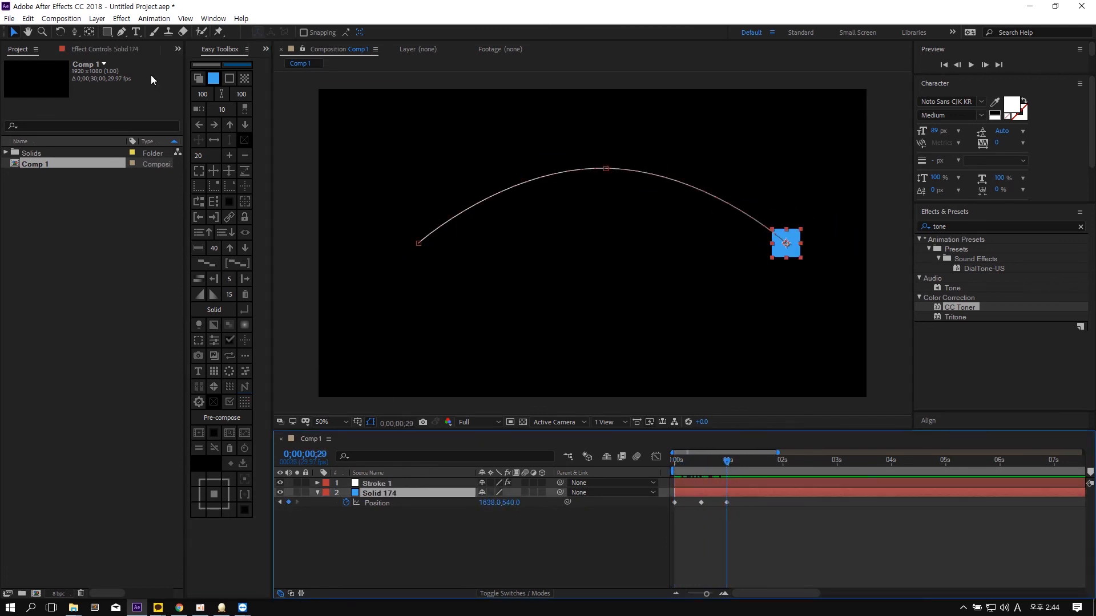
- Keyframe Stroke 1's End from 0% at the start to 100% at 0;00;00;29, and preview the line following the solid
left_click(118, 52)
left_click(395, 483)
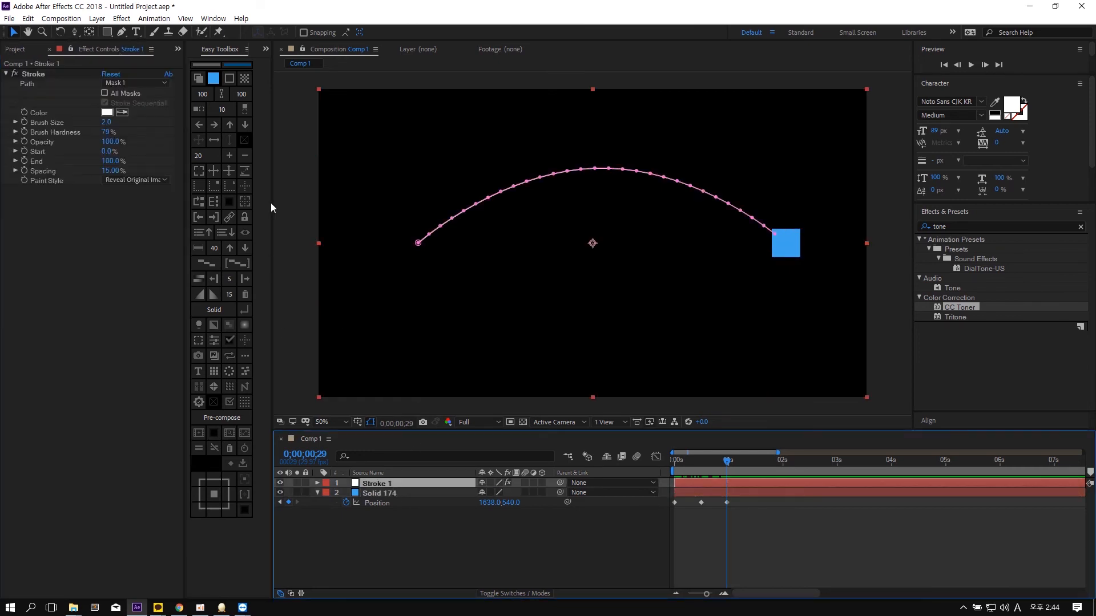
mouse_move(110, 161)
left_mouse_down()
mouse_move(78, 161)
mouse_move(95, 154)
left_mouse_up()
left_click_drag(223, 171, 127, 165)
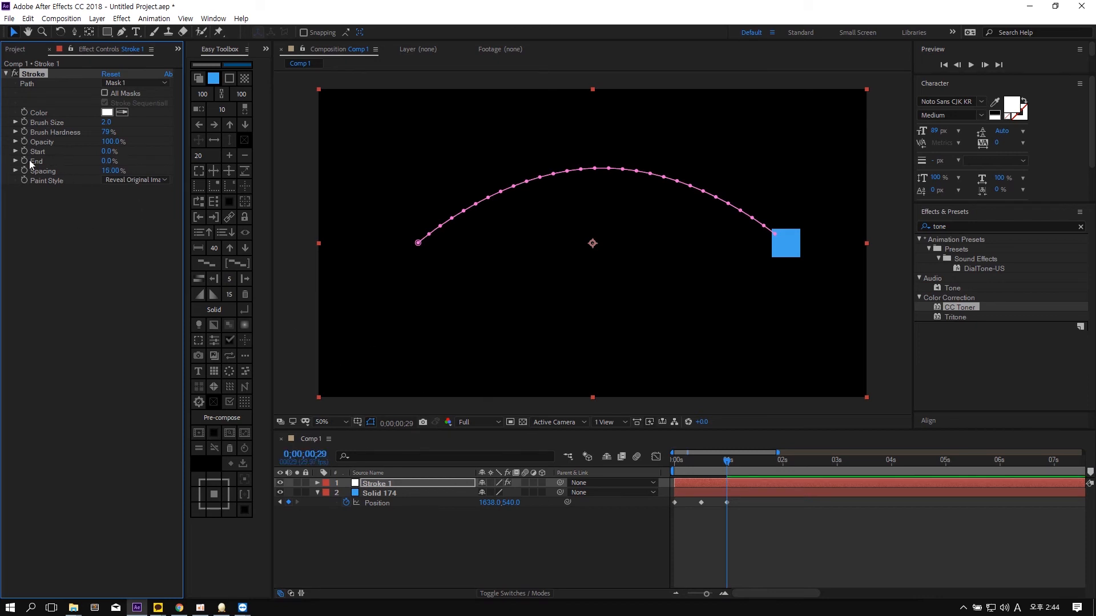
left_click(25, 161)
key("u")
left_click_drag(726, 502, 666, 505)
left_click_drag(109, 163, 370, 180)
key("space")
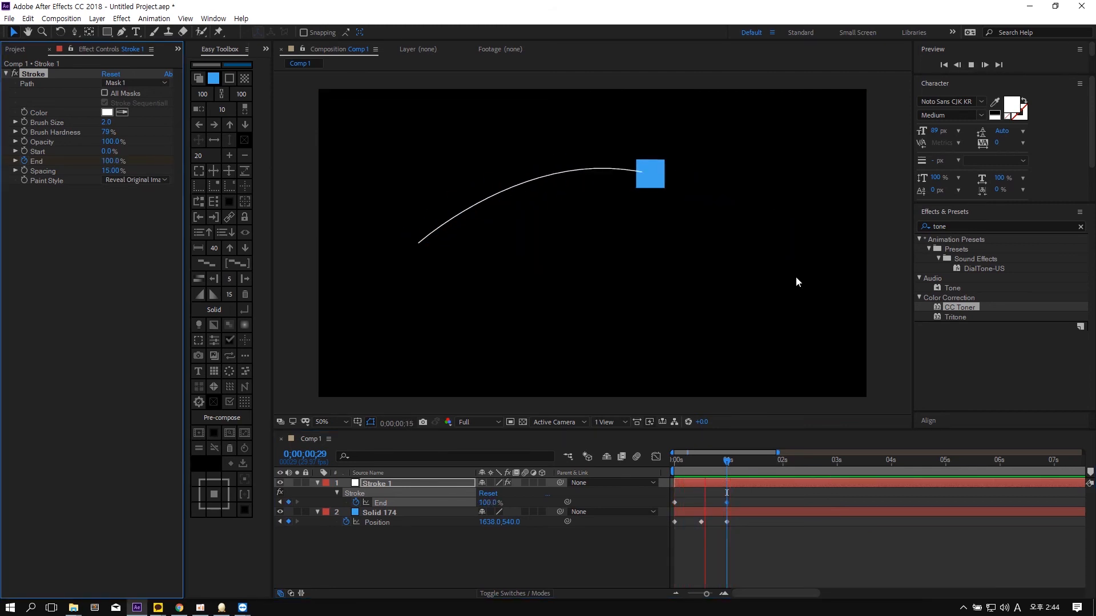
key("space")
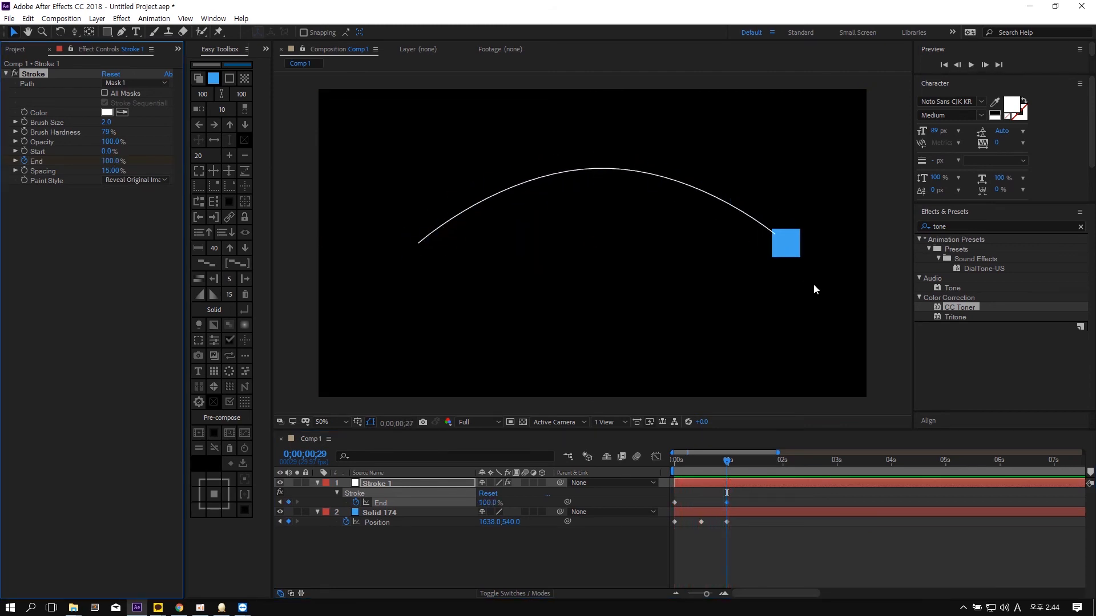
- Set Stroke 1's Brush Size to 20.8 and preview the thicker line
left_click_drag(106, 122, 224, 126)
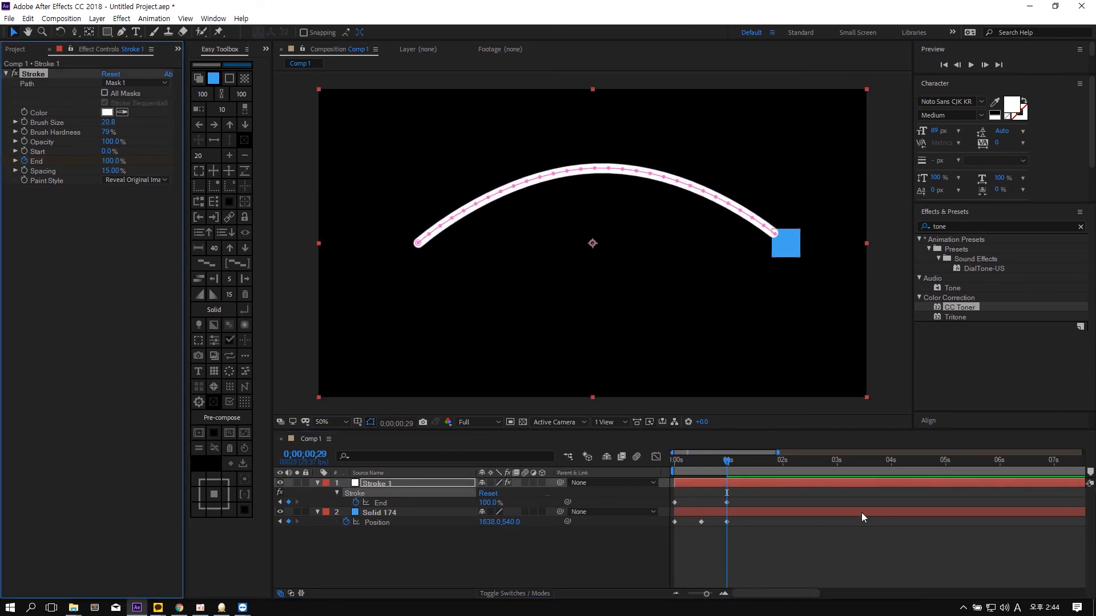
left_click(862, 542)
key("space")
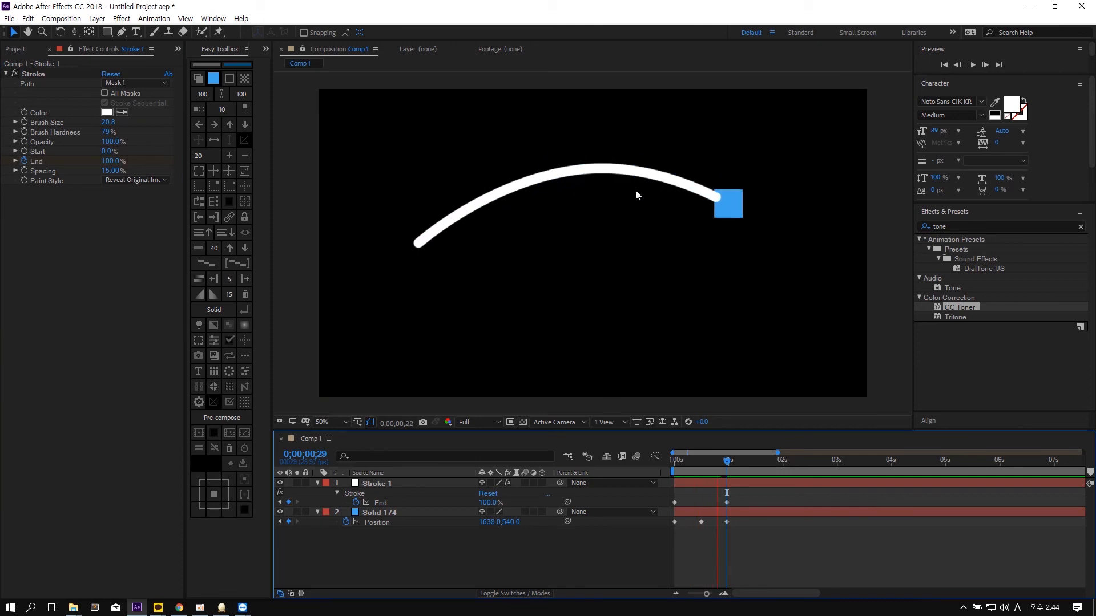
key("space")
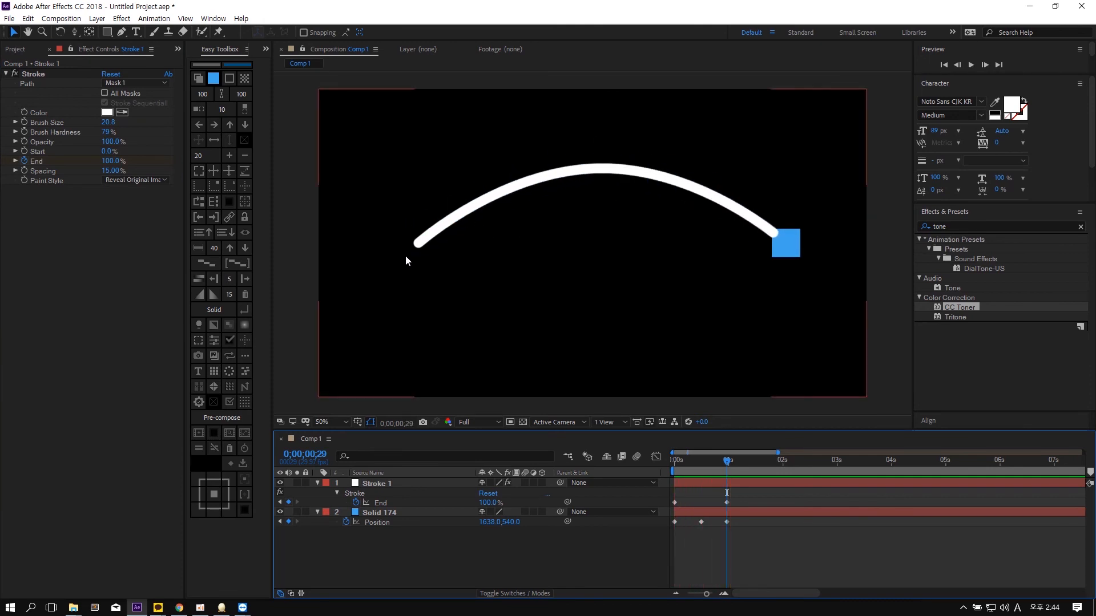
key("space")
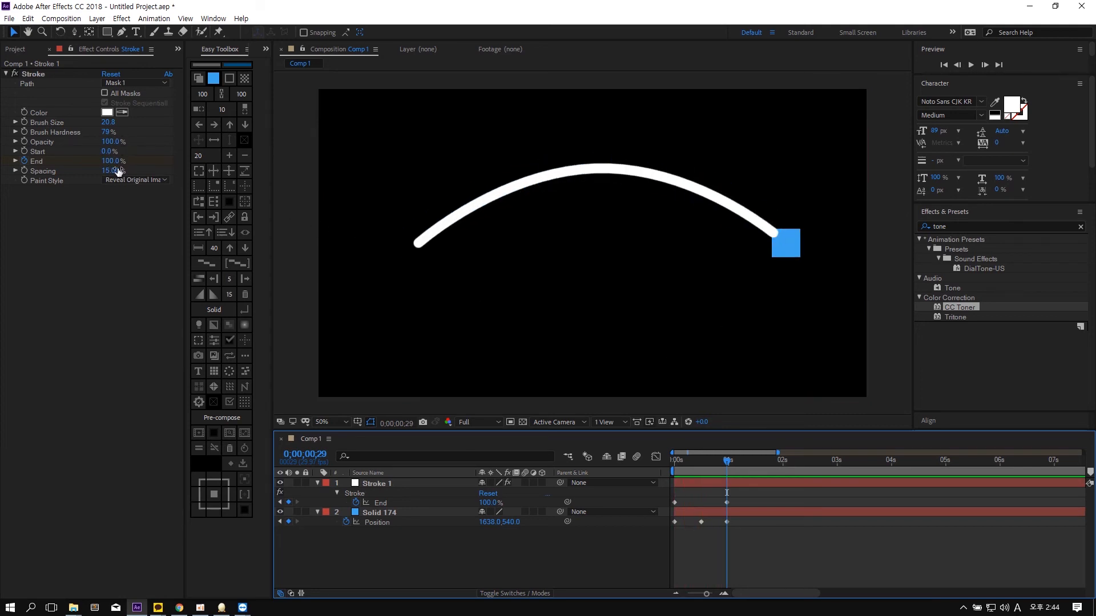
- Set Stroke 1's Spacing to 100% to draw the line as dots, and preview it
left_click_drag(112, 171, 297, 166)
key("space")
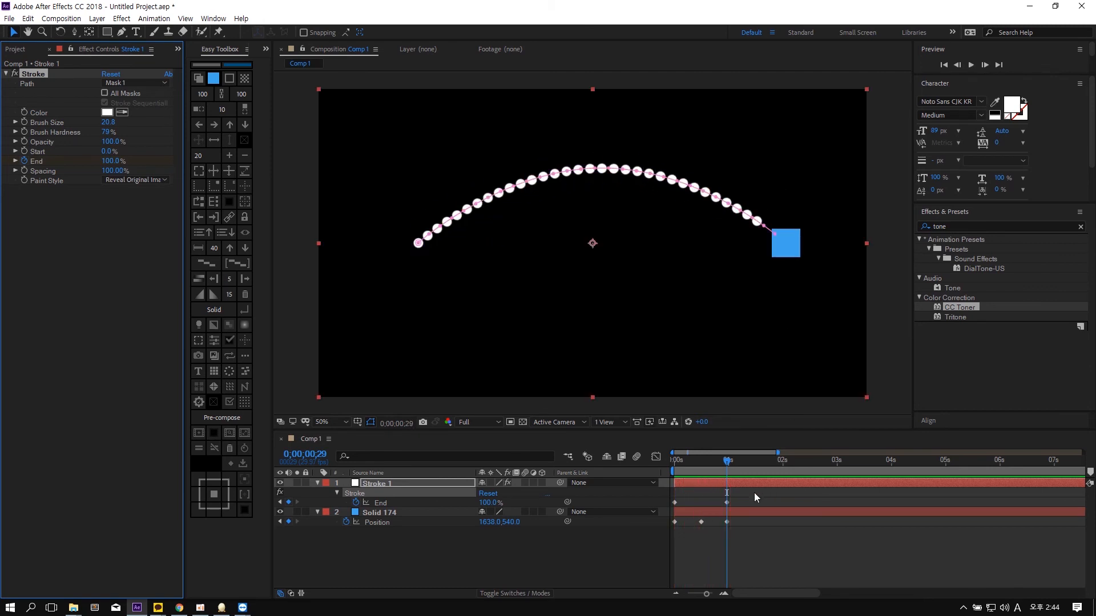
left_click(790, 253)
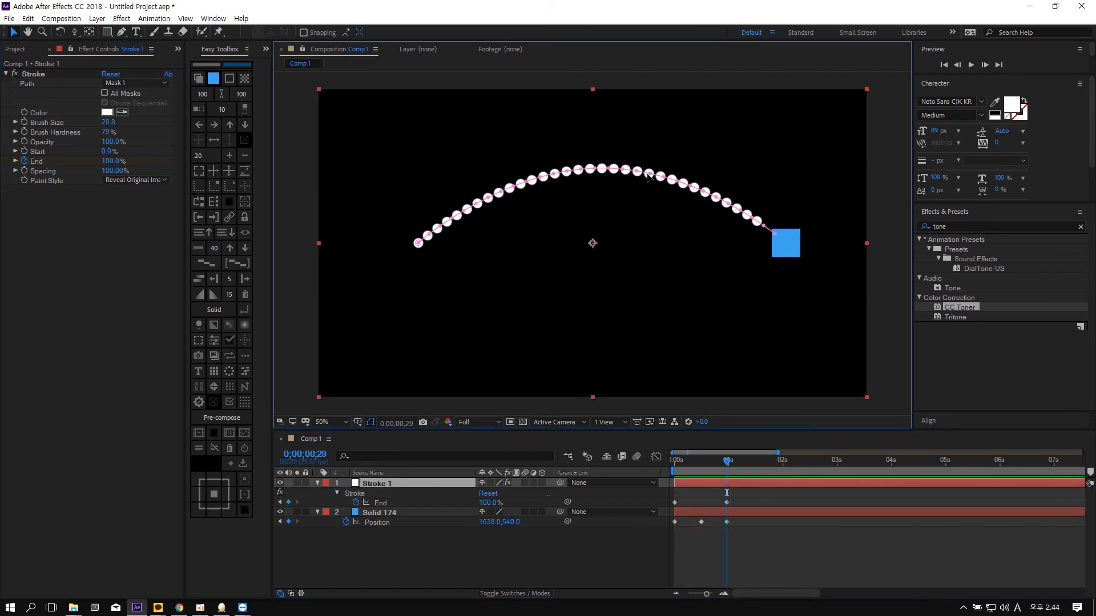
- Delete the Stroke 1 layer from Comp 1
left_click(367, 490)
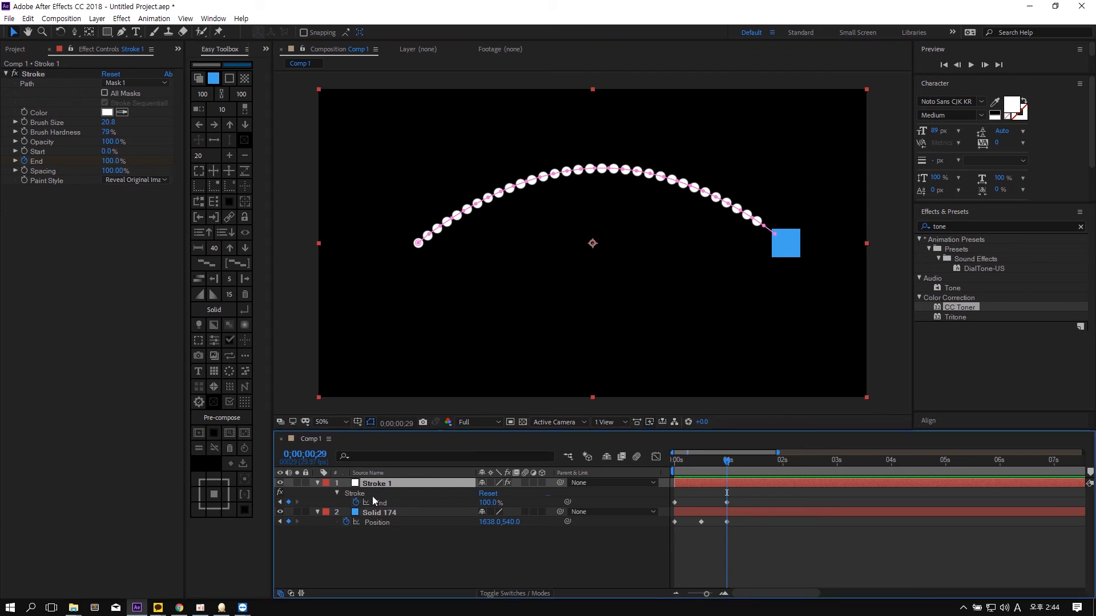
left_click(386, 481)
key("Delete")
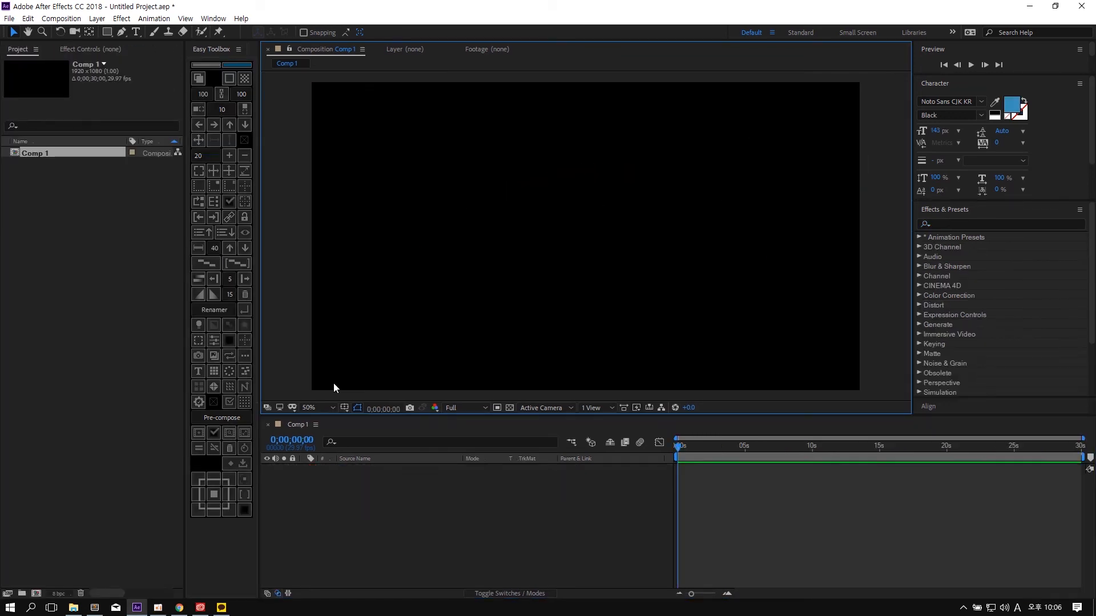
- Open Easy Toolbox's Automation tool and add a small yellow solid to Comp 1
left_click(199, 404)
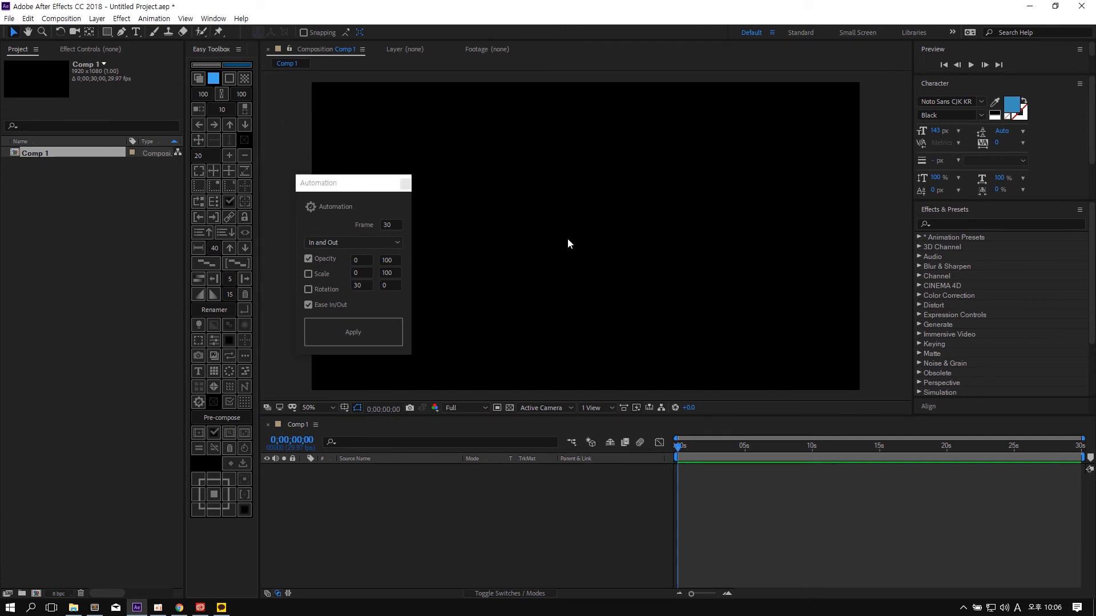
key("ctrl+y")
key("Return")
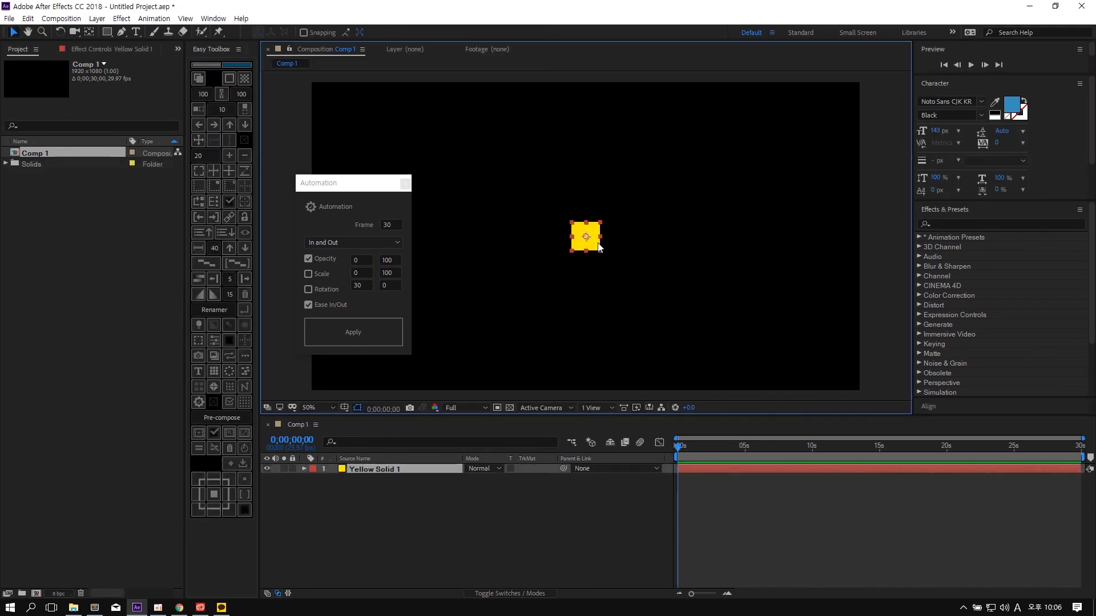
- Trim the yellow solid's layer to end at 0;00;02;00
left_click(657, 457)
key("equal")
key("equal")
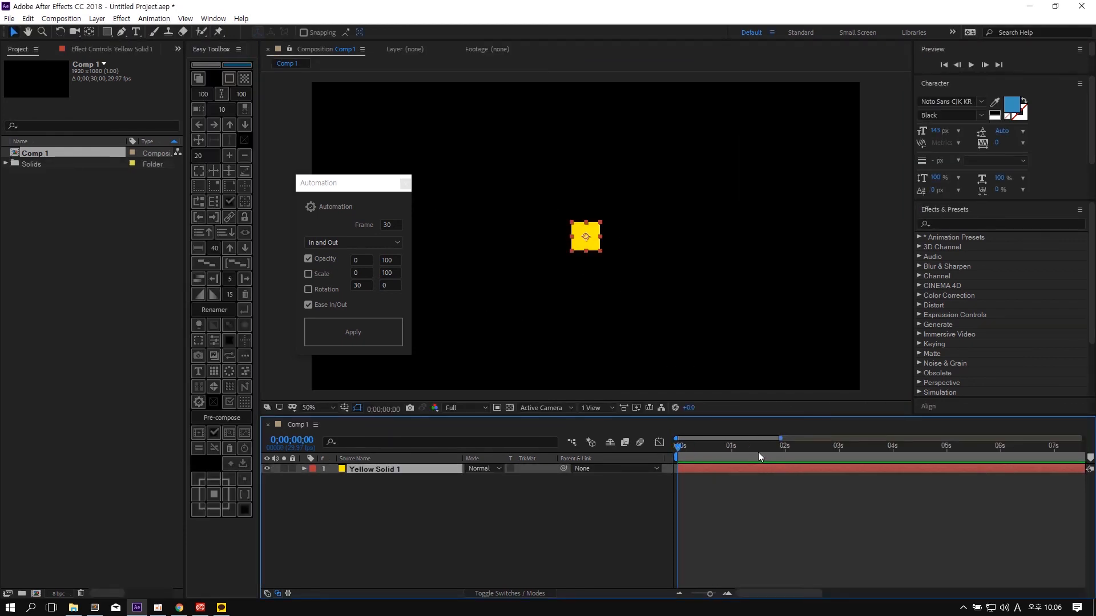
left_click_drag(764, 451, 785, 452)
key("alt+bracketright")
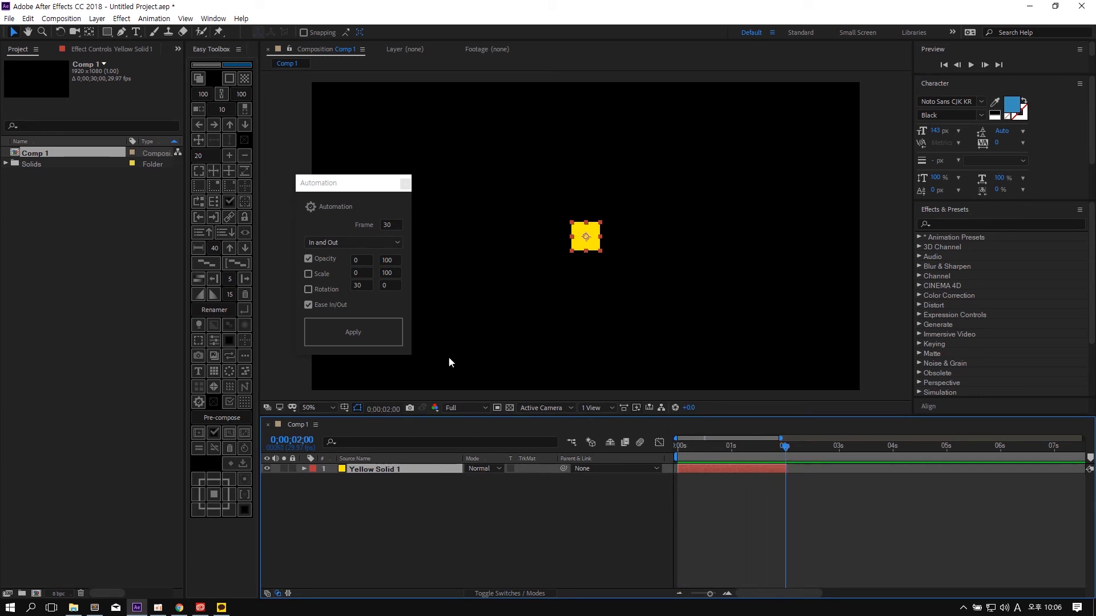
- Apply the 30-frame In and Out opacity automation to the yellow solid, extend its layer past three seconds, and check the fade
left_click(354, 334)
mouse_move(695, 443)
left_mouse_down()
mouse_move(665, 457)
mouse_move(805, 449)
mouse_move(656, 456)
mouse_move(784, 454)
mouse_move(694, 456)
mouse_move(712, 454)
left_mouse_up()
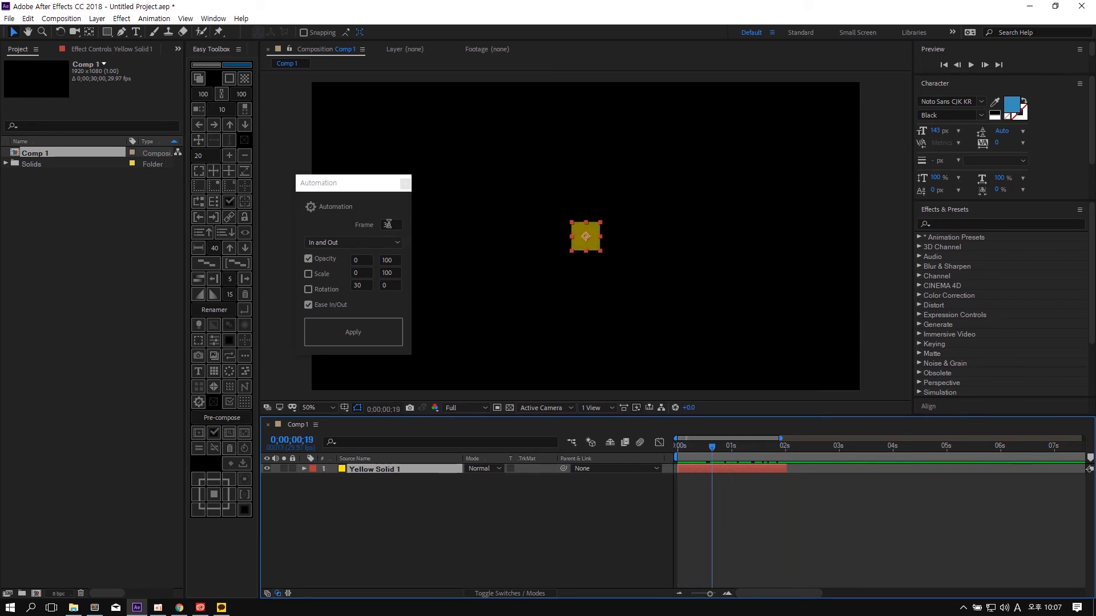
left_click_drag(788, 467, 872, 468)
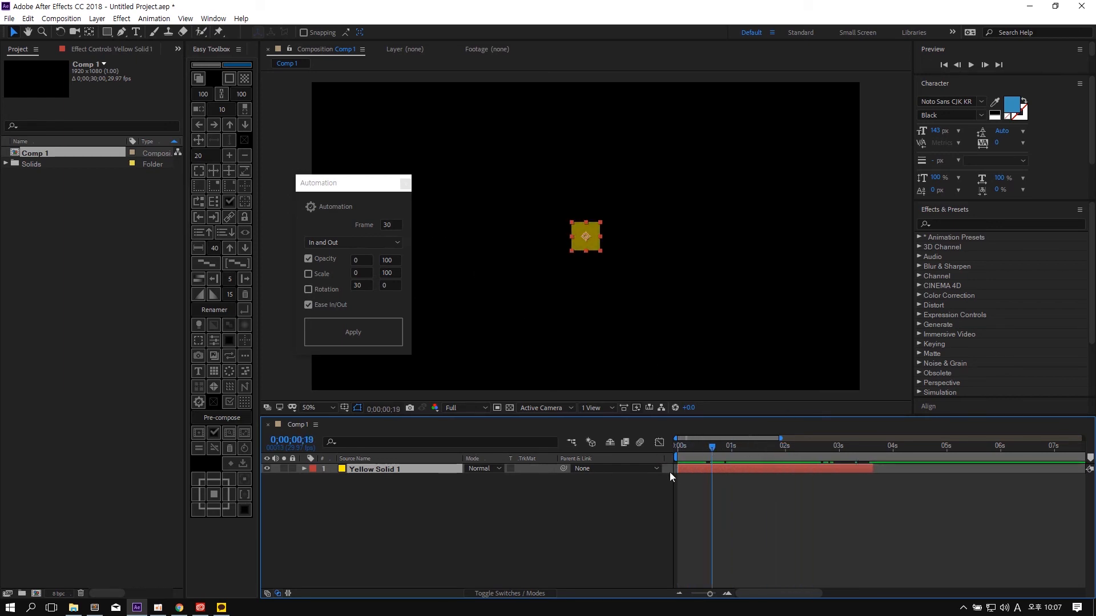
left_click(386, 228)
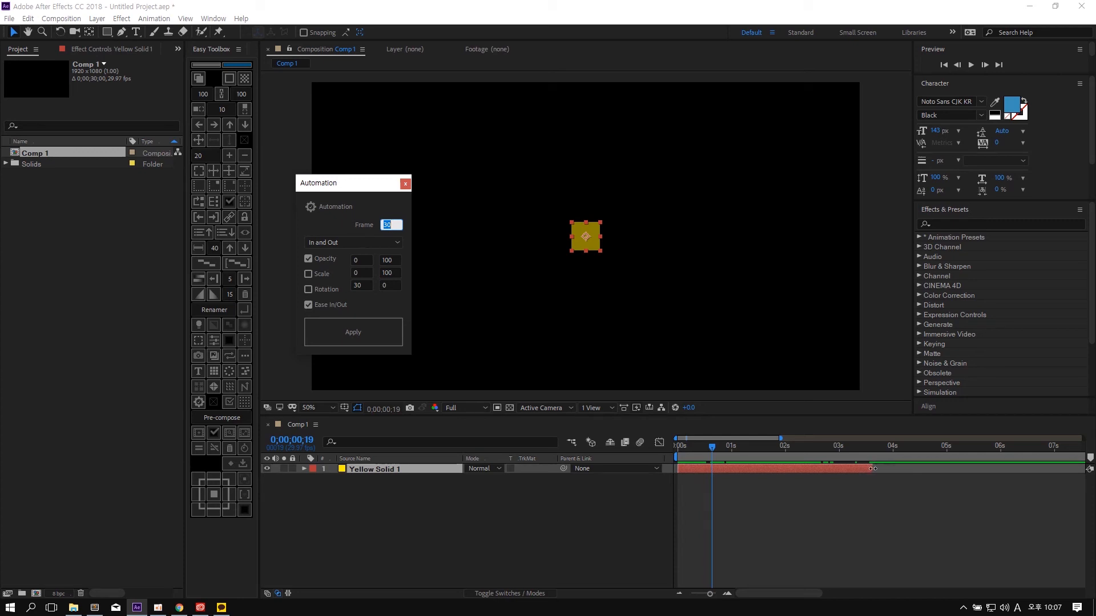
mouse_move(720, 450)
left_mouse_down()
mouse_move(706, 450)
mouse_move(894, 452)
mouse_move(666, 457)
mouse_move(760, 455)
mouse_move(736, 450)
left_mouse_up()
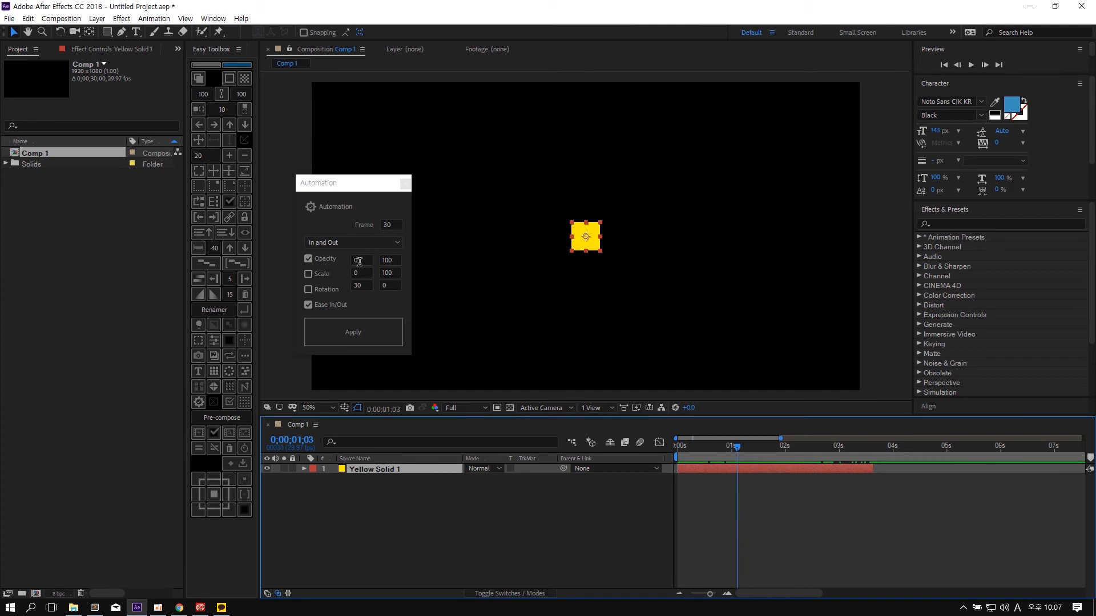
left_click_drag(687, 453, 750, 448)
- Add Scale and Rotation to the automation, apply it to the yellow solid, and preview the animation
left_click(323, 274)
left_click(315, 288)
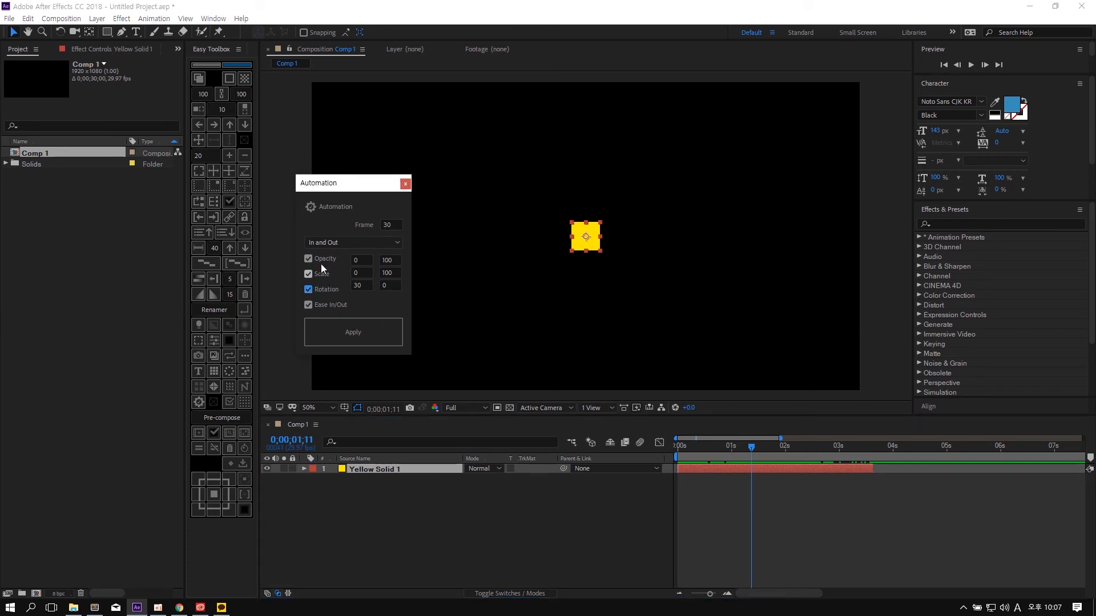
left_click(379, 333)
left_click_drag(720, 443, 863, 442)
key("space")
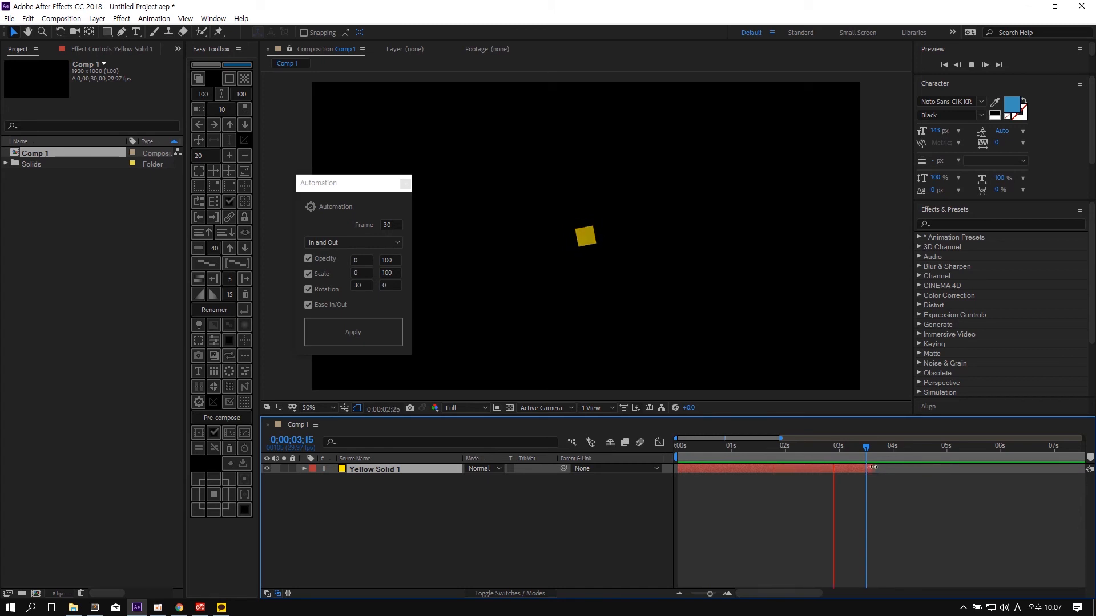
key("space")
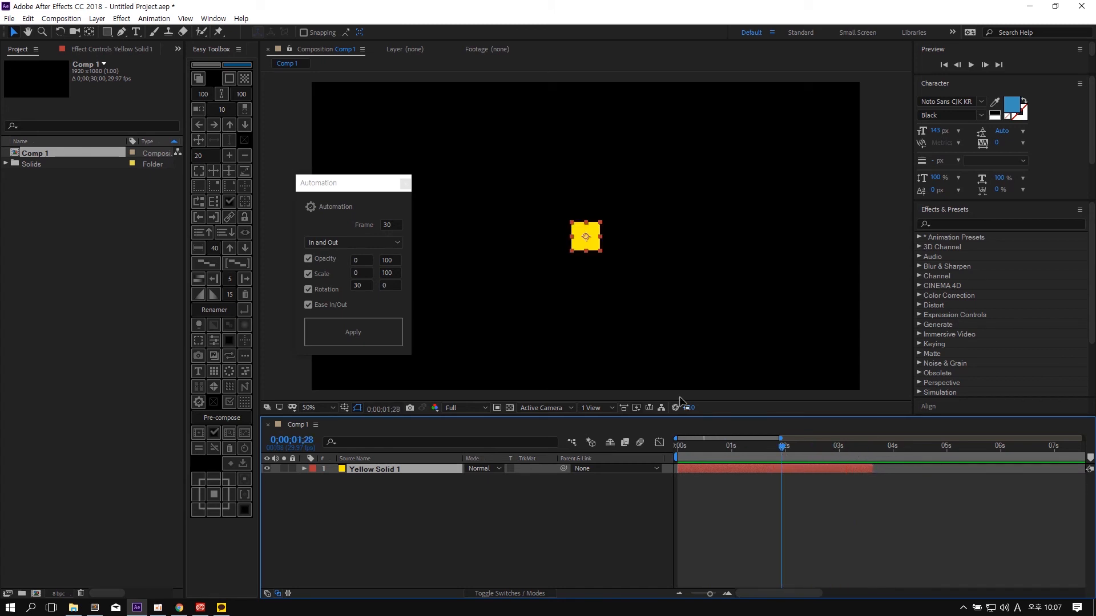
- Set the automation's Opacity values to 100 and 0, apply them to the yellow solid, and check the reversed fade
left_click(360, 259)
left_click(386, 261)
left_click(366, 261)
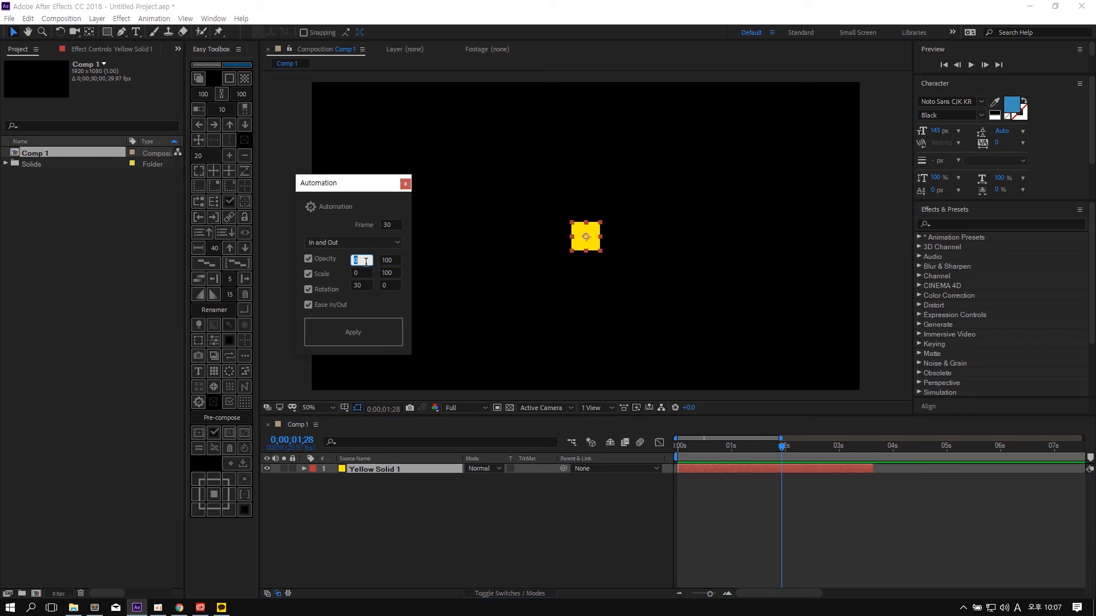
type("100")
left_click(391, 261)
type("0")
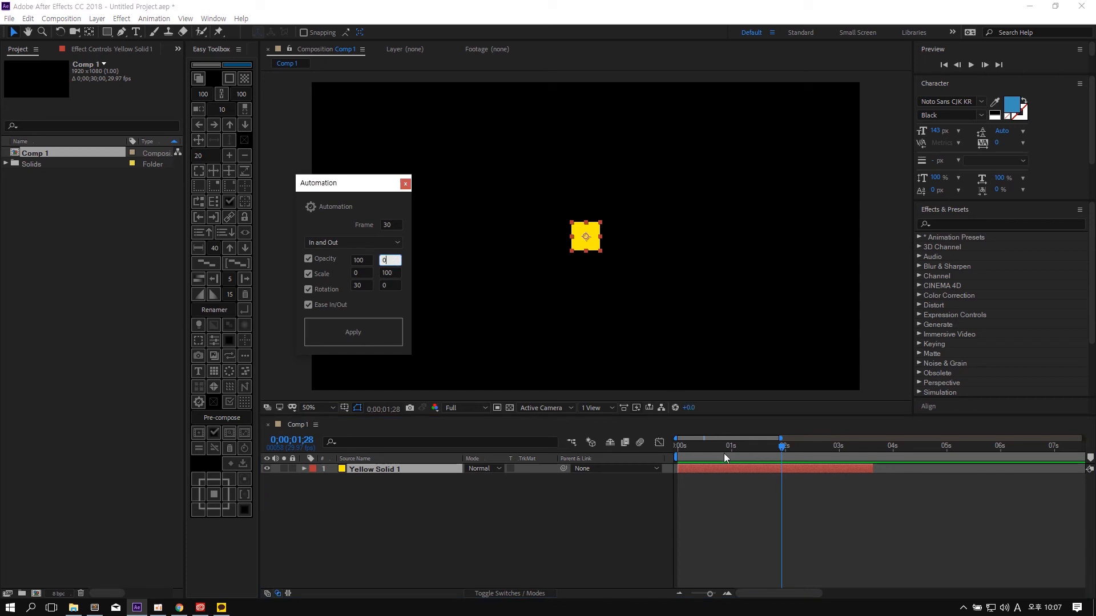
left_click(367, 337)
left_click(677, 449)
left_click_drag(675, 453, 762, 448)
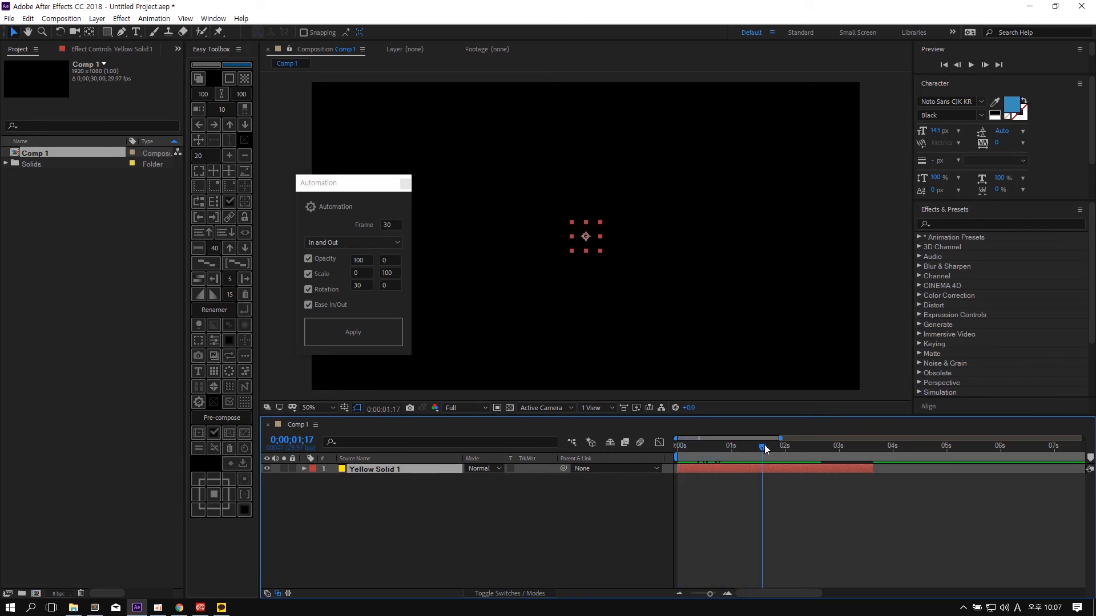
key("space")
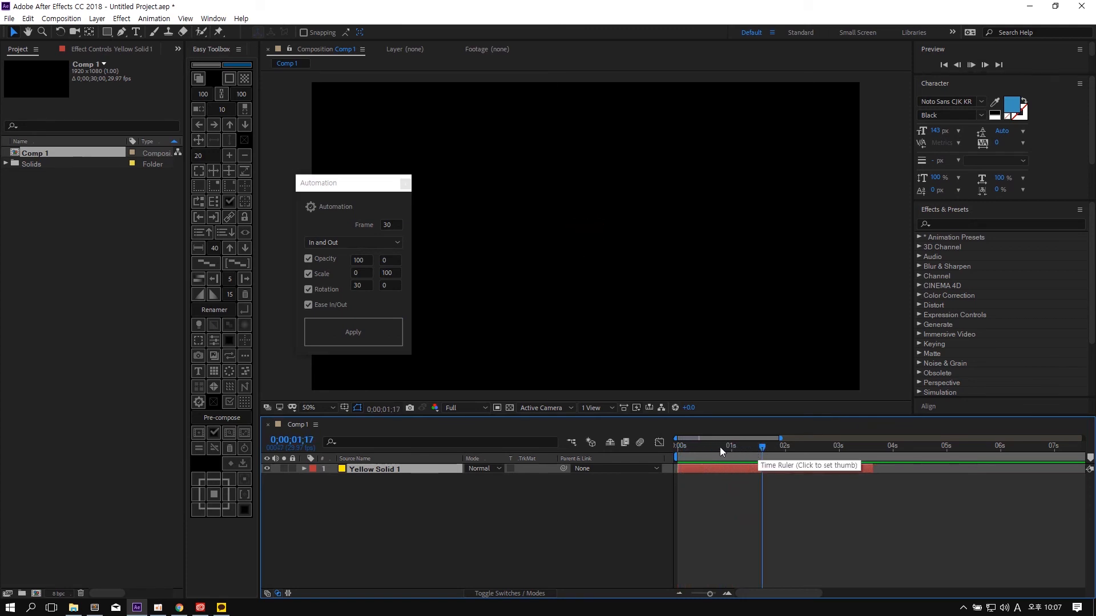
key("space")
left_click_drag(767, 448, 792, 451)
- Set the automation's Opacity values to 0 and 100 and apply them to the yellow solid
double_click(365, 260)
type("0")
key("Tab")
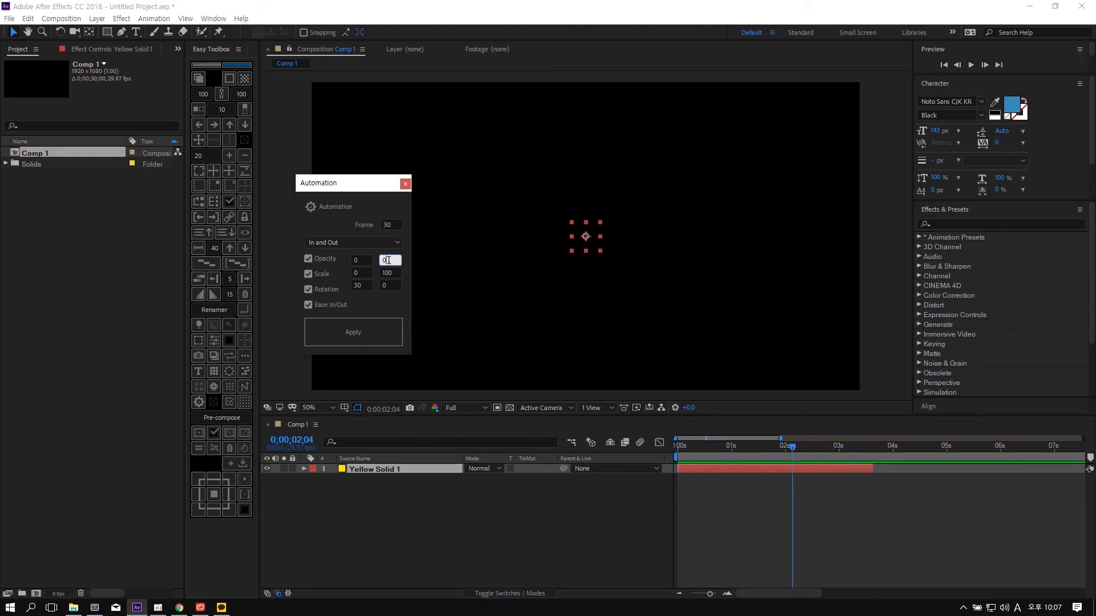
type("100")
left_click(390, 327)
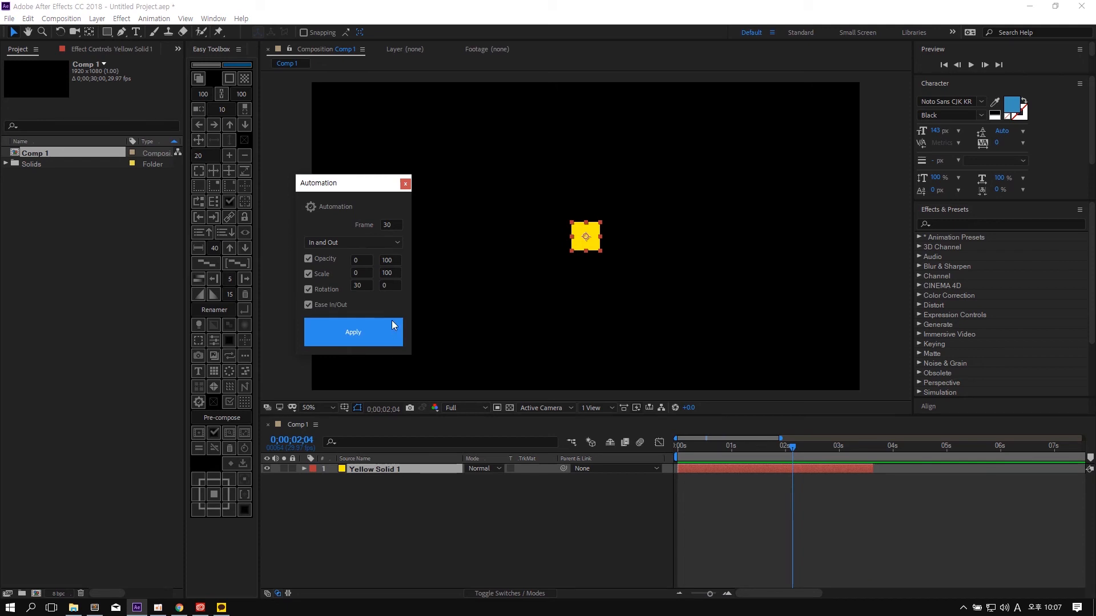
left_click(360, 260)
left_click(393, 259)
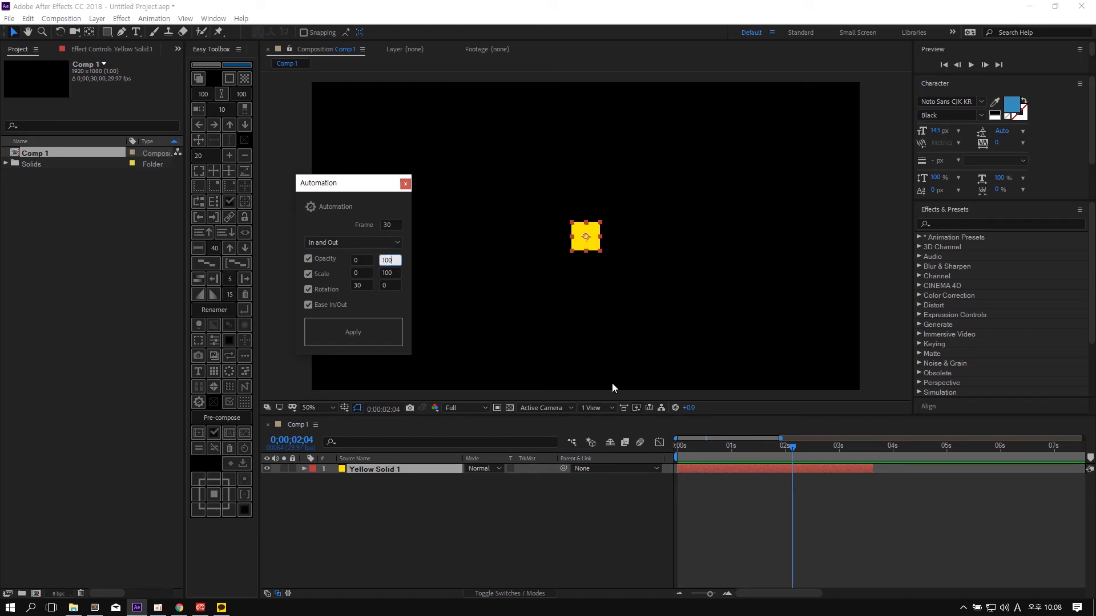
left_click(359, 273)
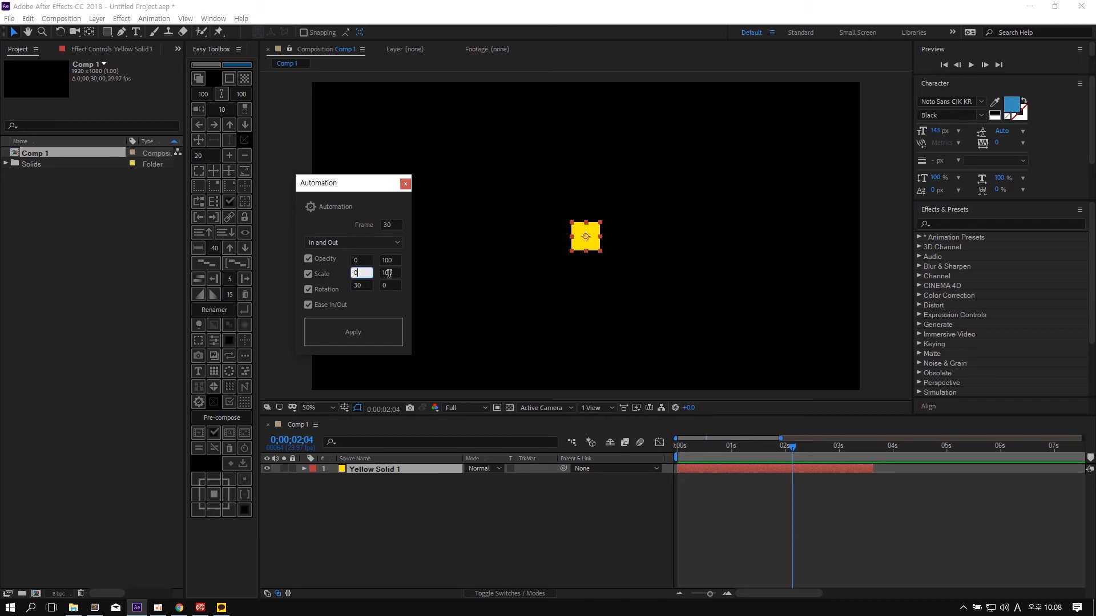
left_click(389, 273)
left_click(358, 285)
left_click(390, 286)
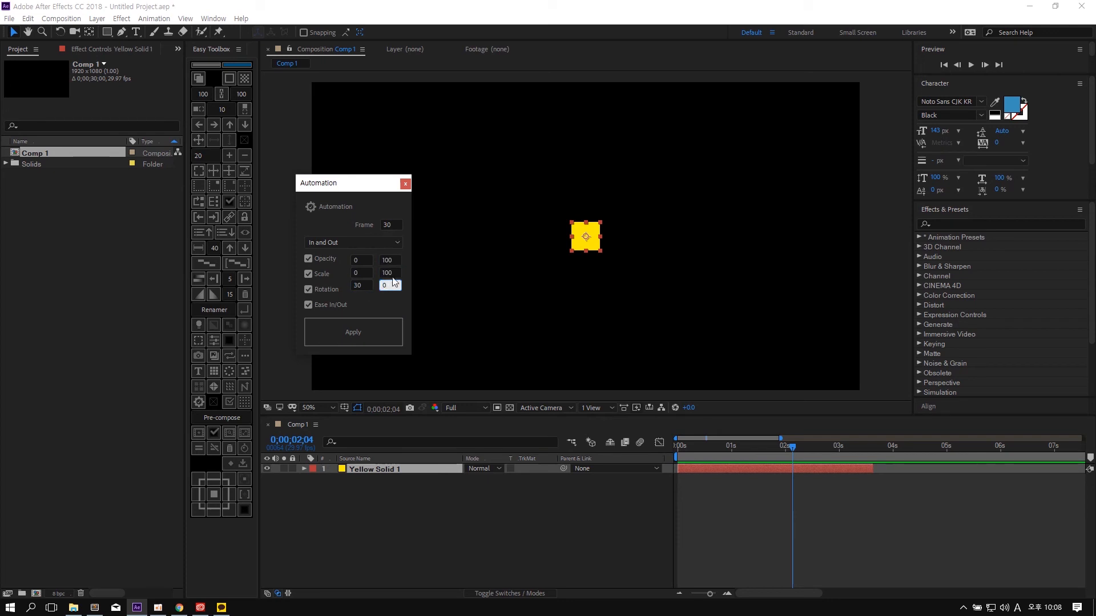
- Switch the automation to In only, apply it to the yellow solid, and scrub through the entrance
left_click(334, 244)
left_click(320, 267)
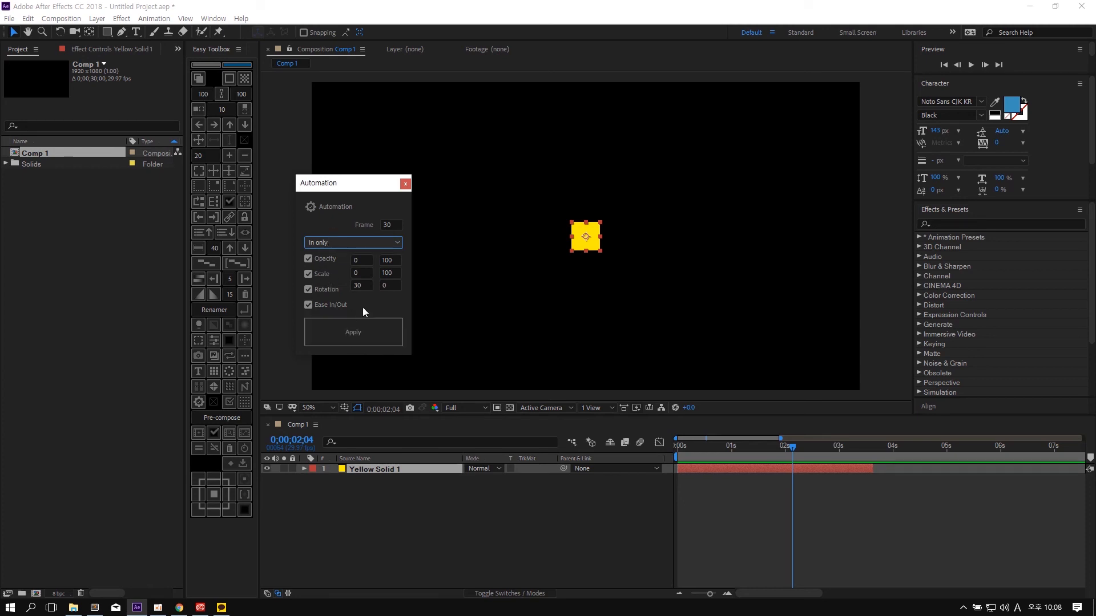
left_click(354, 333)
left_click_drag(696, 449, 755, 467)
- Set the automation mode to In and Out, apply it to the yellow solid, and scrub through the first second
left_click(328, 245)
left_click(342, 280)
left_click(366, 242)
left_click(354, 280)
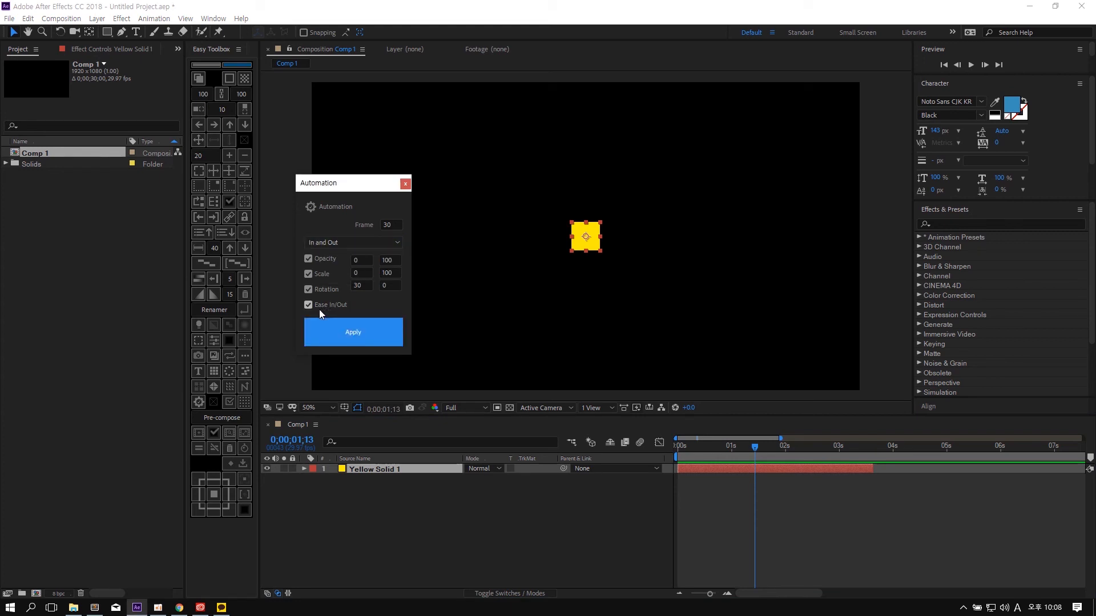
left_click_drag(722, 446, 734, 447)
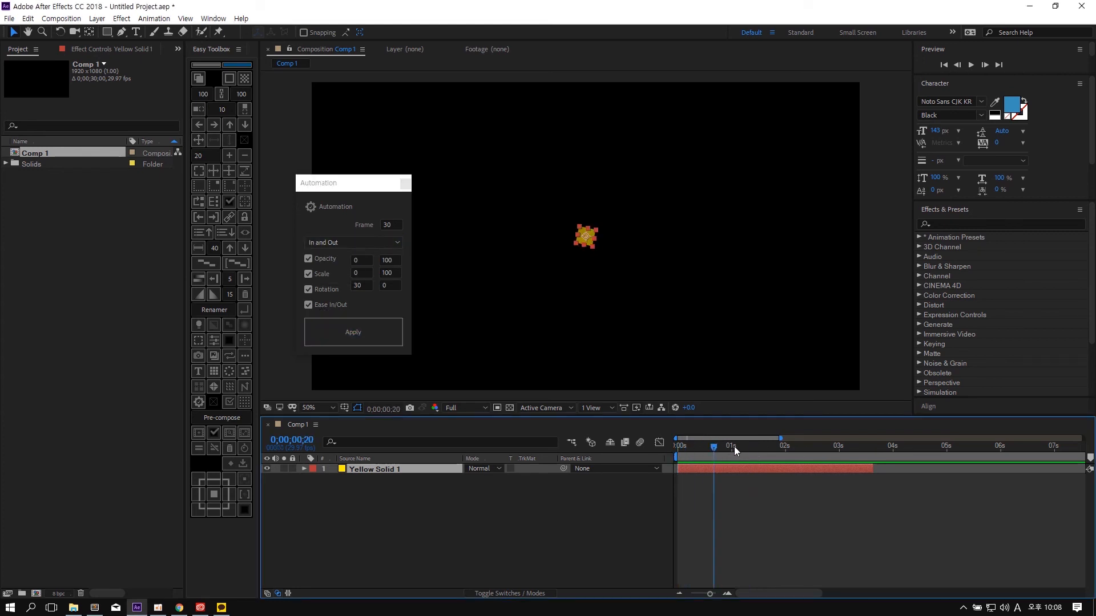
- Turn off Ease In/Out, apply the automation to the yellow solid, and preview the motion without easing
left_click(340, 305)
left_click(354, 332)
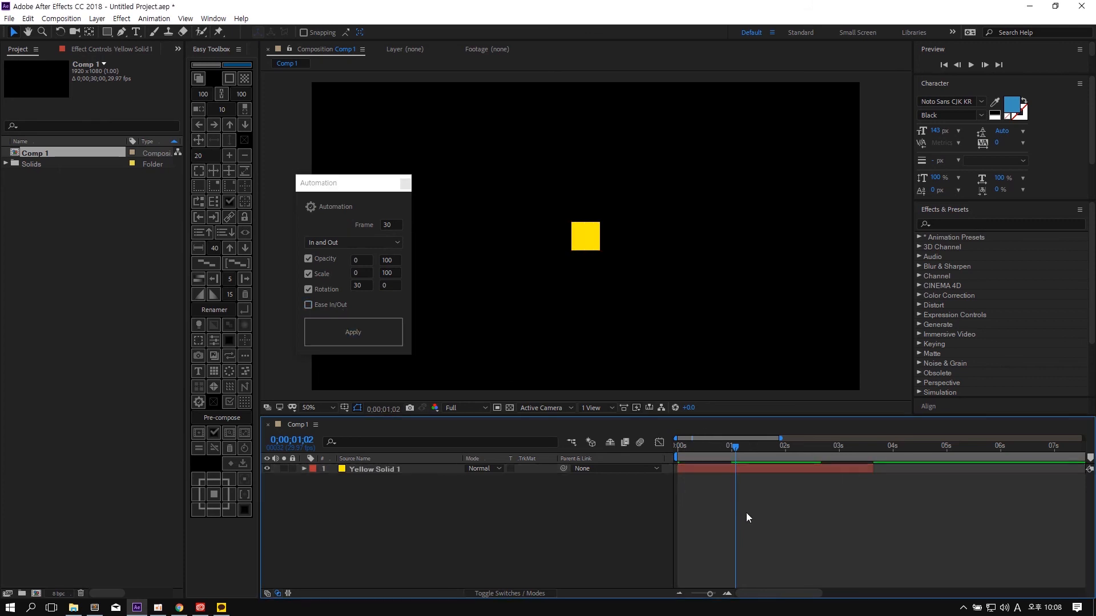
key("space")
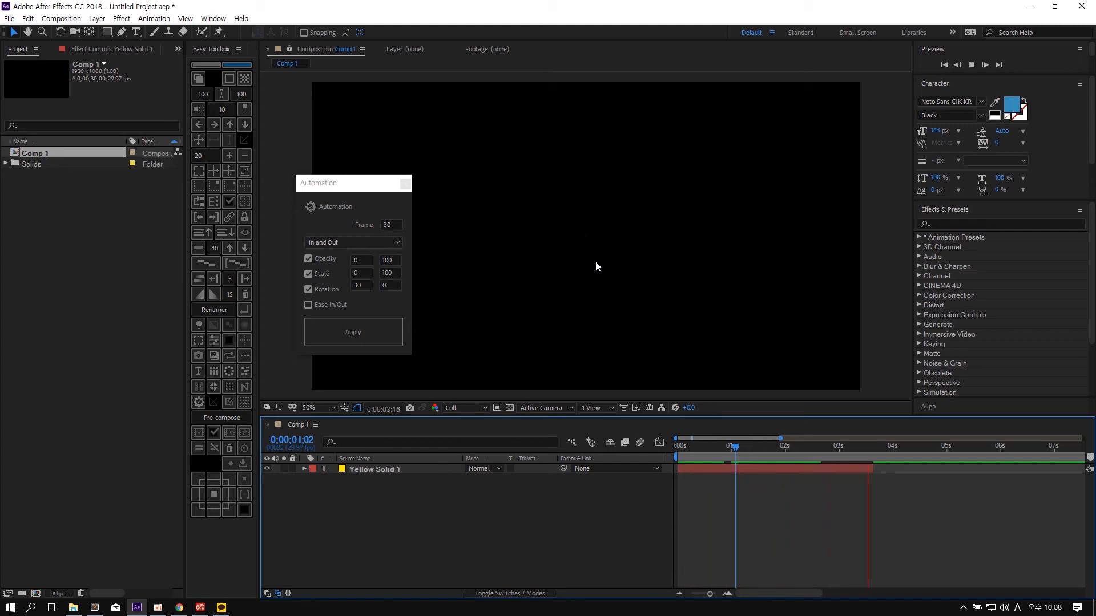
key("space")
- Turn on Ease In/Out, apply the automation to Yellow Solid 1, and preview the eased motion
left_click(331, 305)
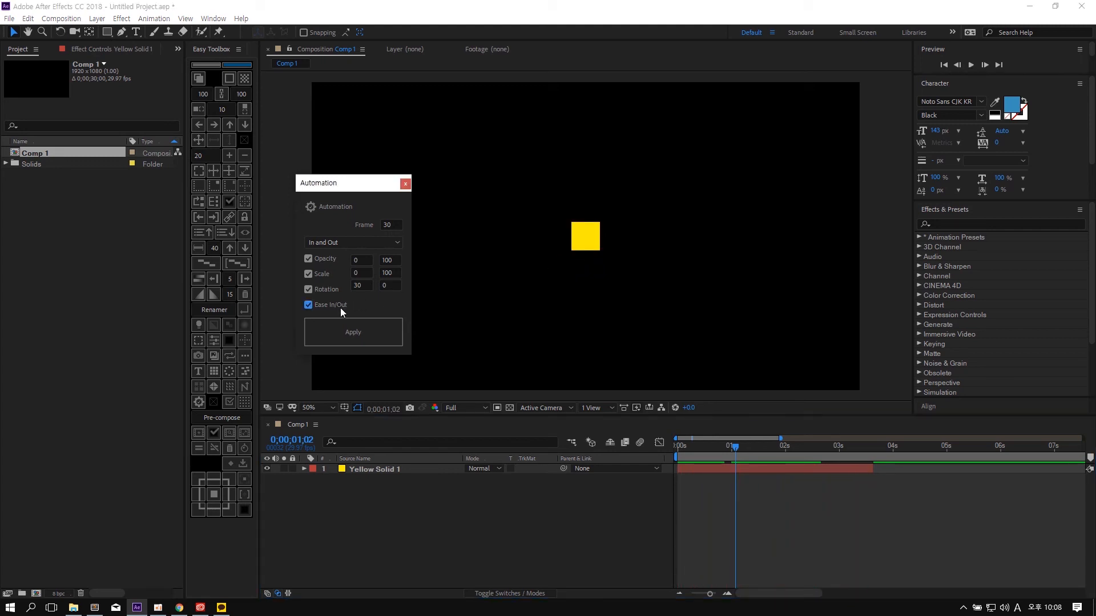
left_click(399, 467)
left_click(361, 336)
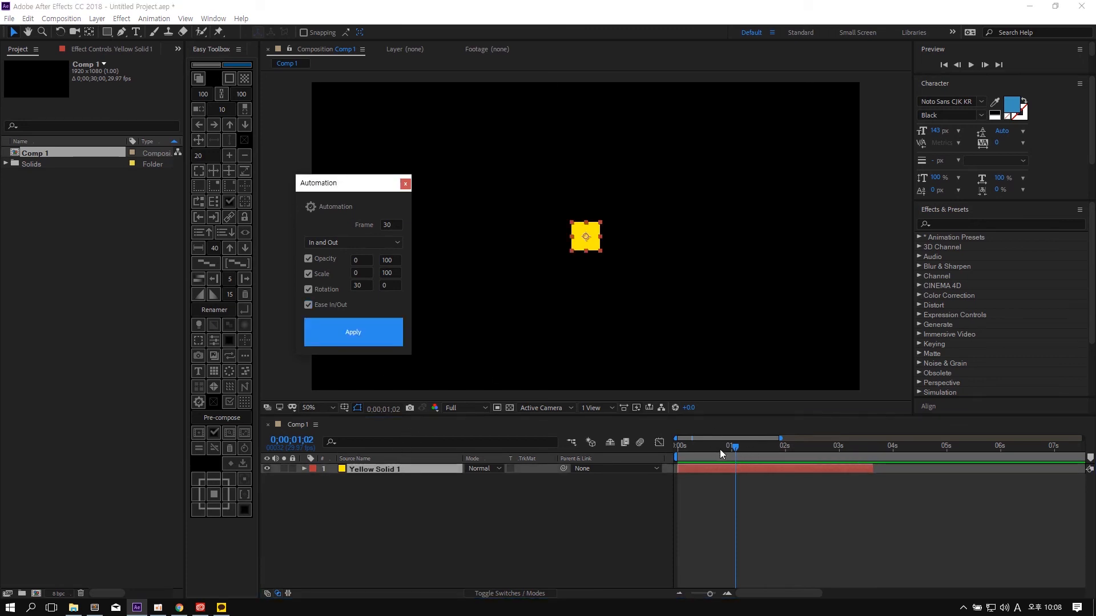
left_click(738, 497)
key("space")
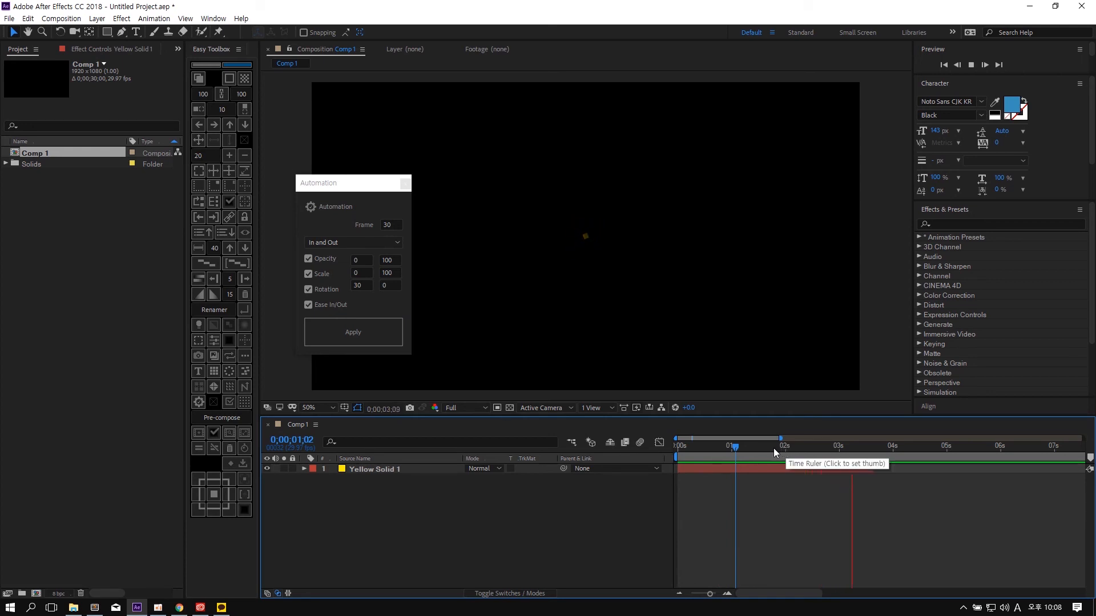
key("space")
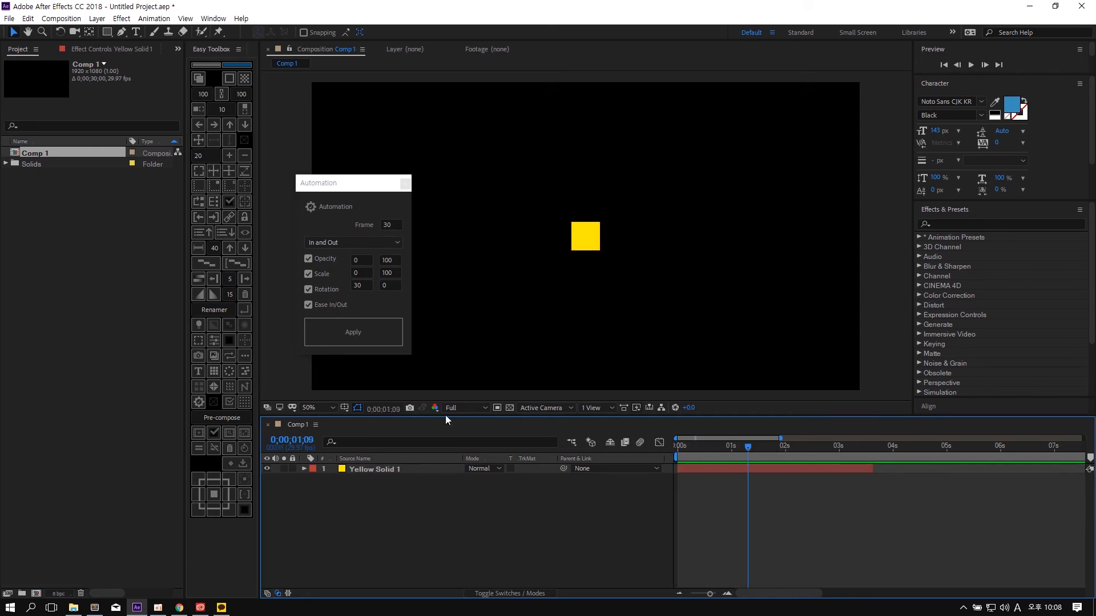
left_click(309, 188)
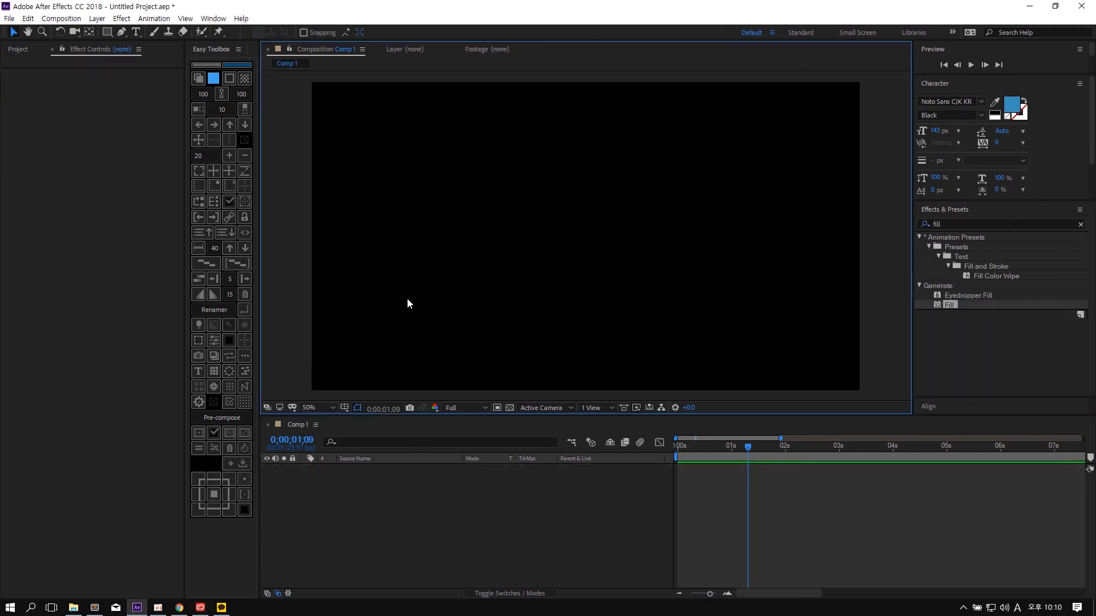
- Open Easy Toolbox's Property Selector and move its window clear of the composition's centre
left_click(230, 402)
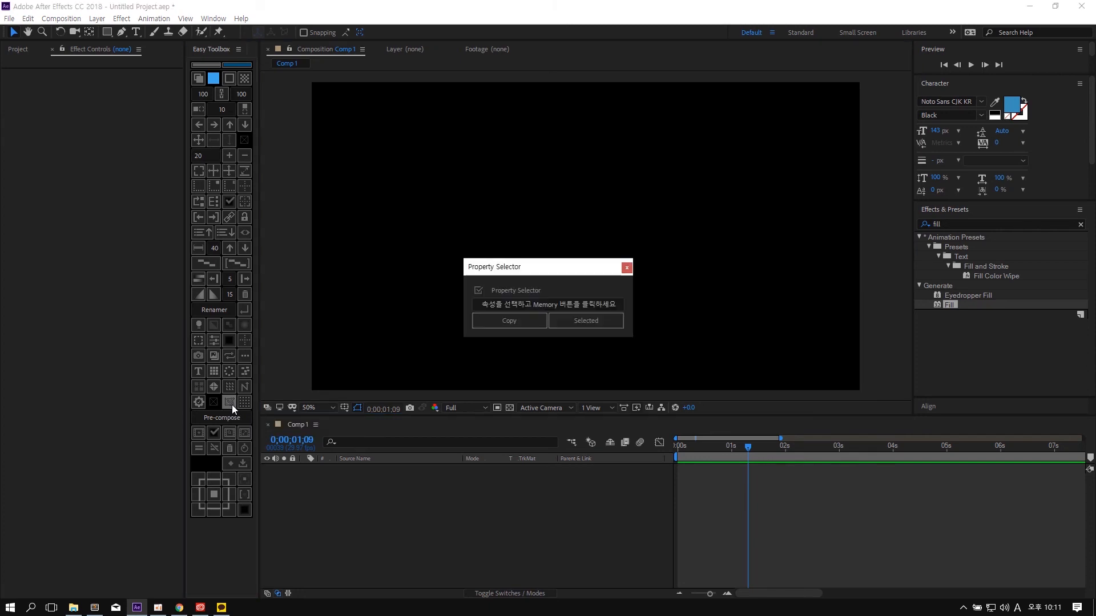
left_click_drag(570, 271, 762, 302)
left_click_drag(586, 210, 670, 249)
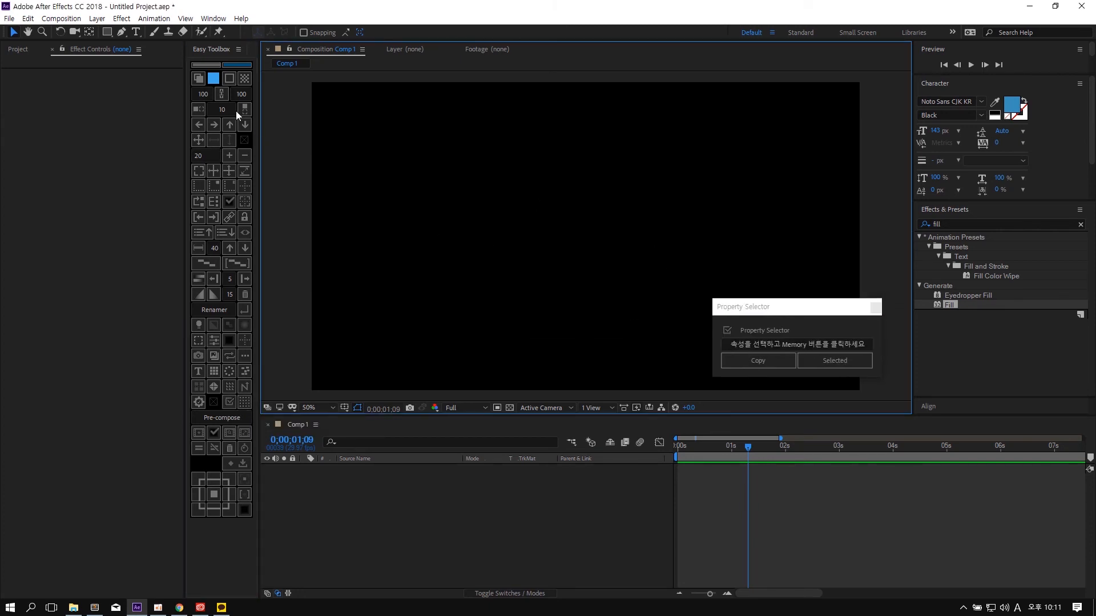
- Add a 100 by 100 blue solid to Comp 1 and duplicate it horizontally into a row of five
left_click(199, 80)
left_click(194, 108)
type("5")
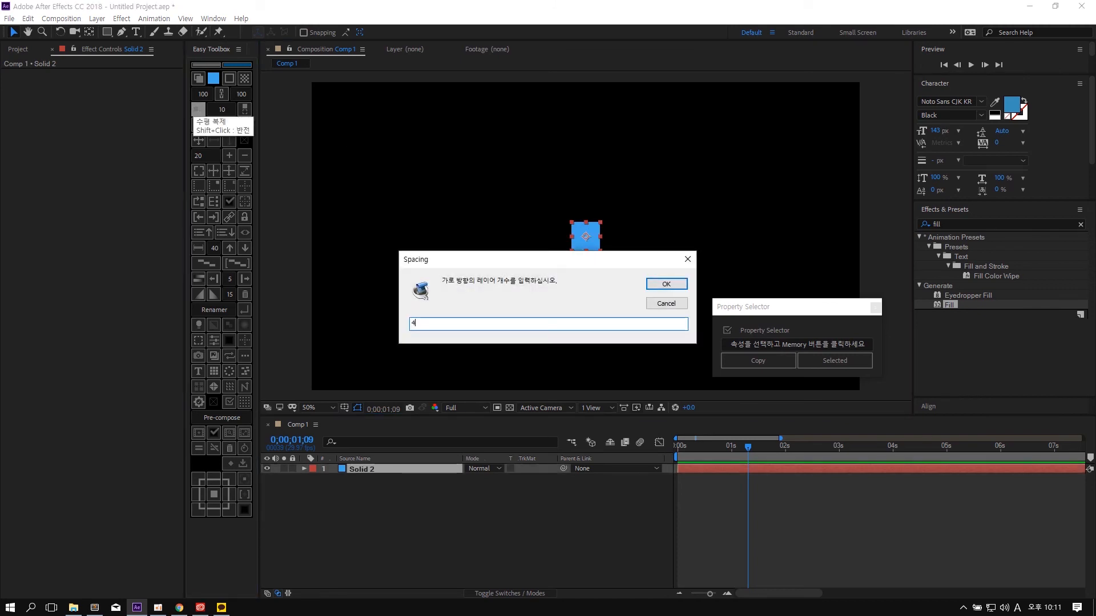
key("Return")
- Move all five solids near the centre of the frame and apply the Fill effect to them
left_click_drag(539, 200, 728, 260)
left_click_drag(636, 238, 533, 238)
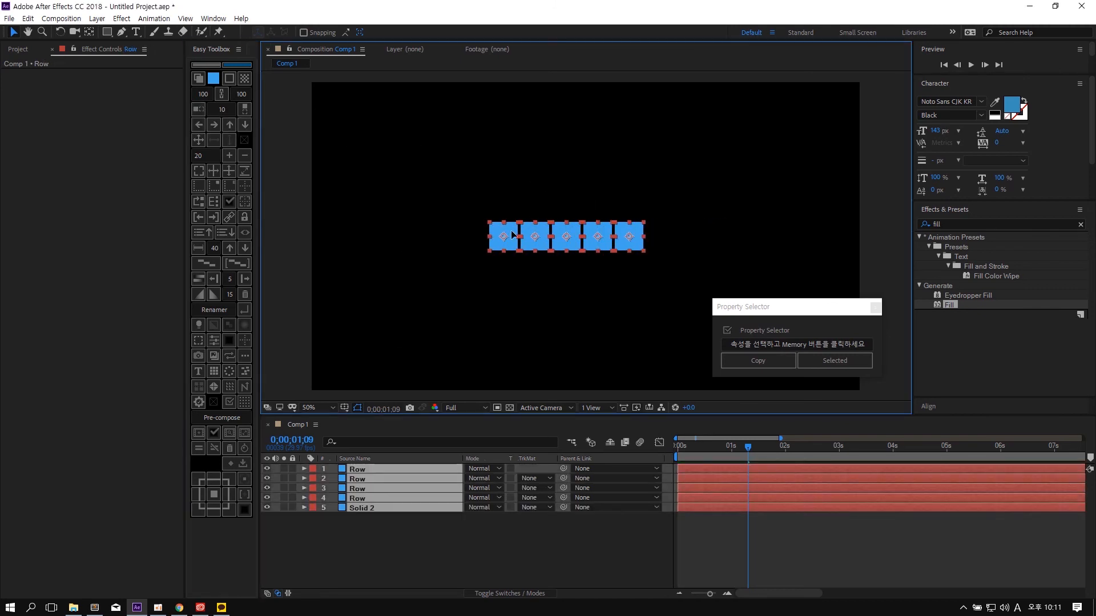
double_click(950, 306)
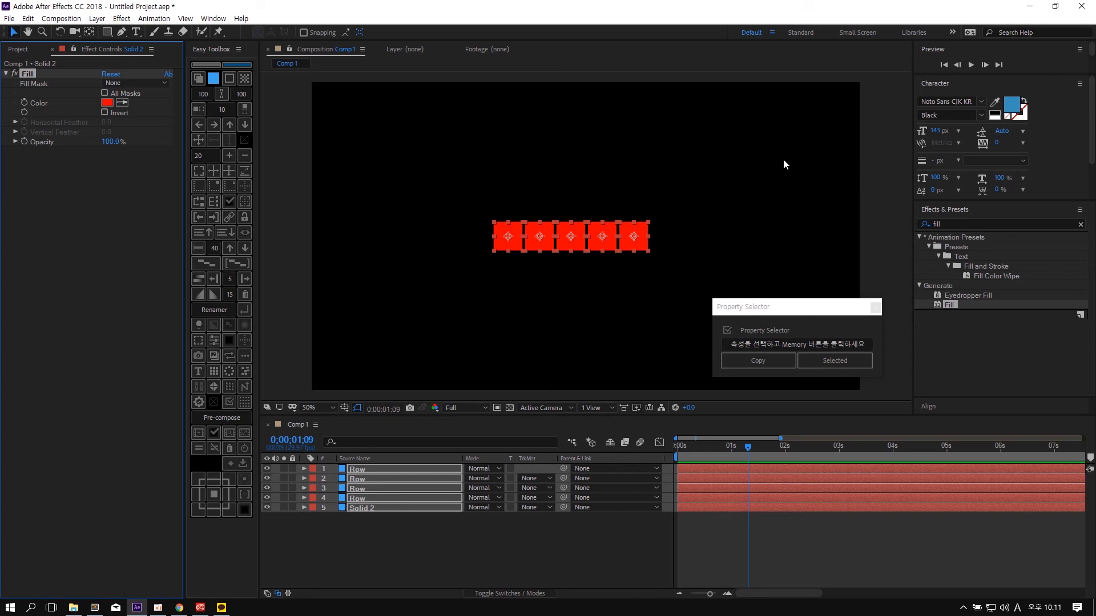
- Set the Fill color of all five solids to bright blue (0C73FF) and deselect them
left_click(107, 104)
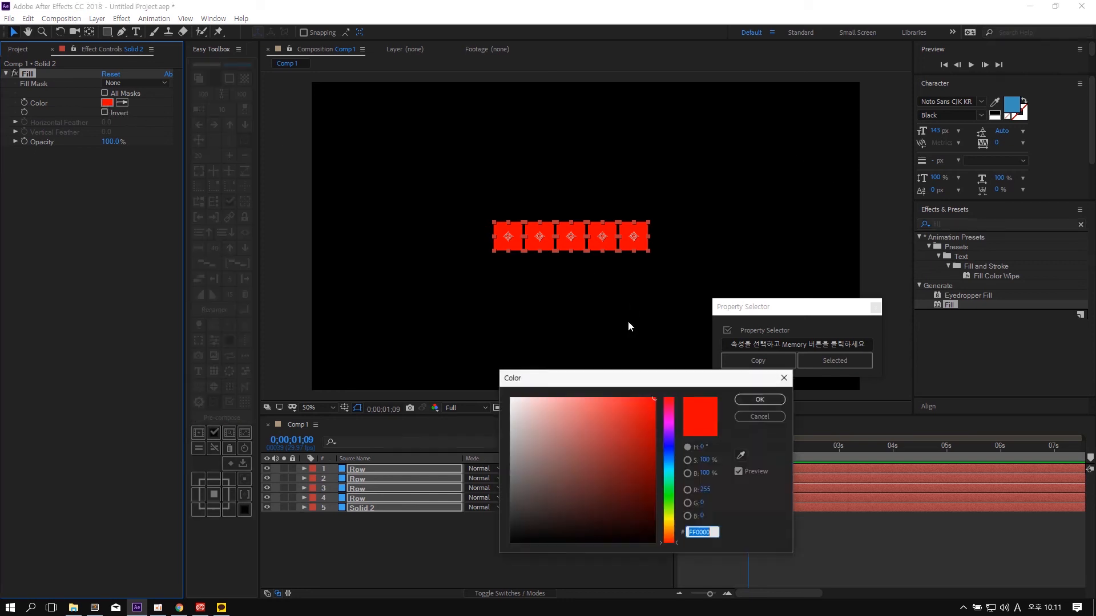
left_click_drag(599, 511, 522, 398)
left_click_drag(620, 376, 656, 373)
left_click(673, 457)
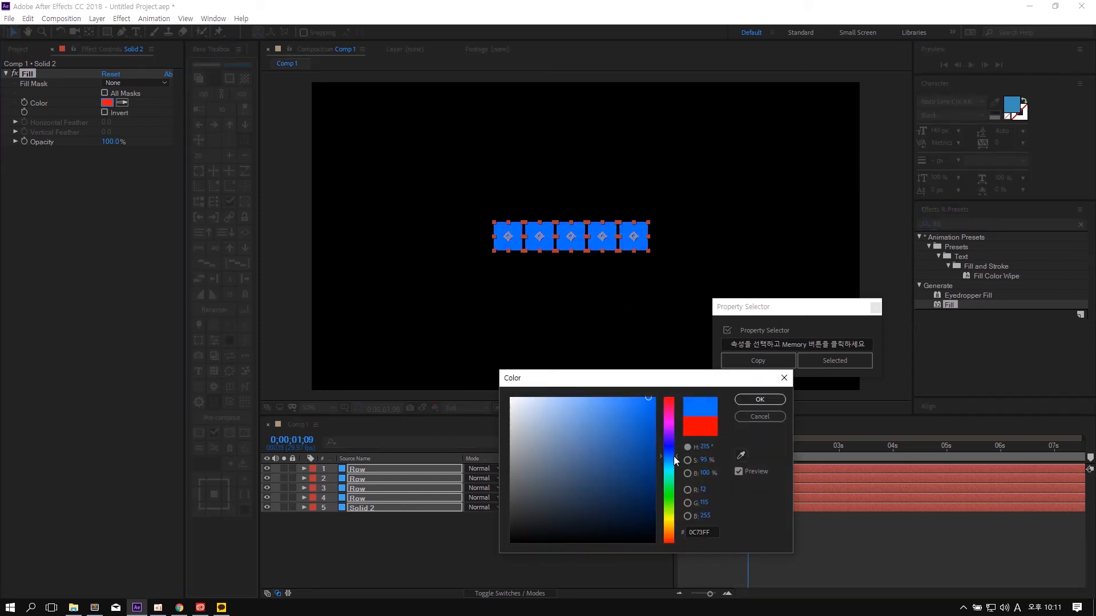
key("Return")
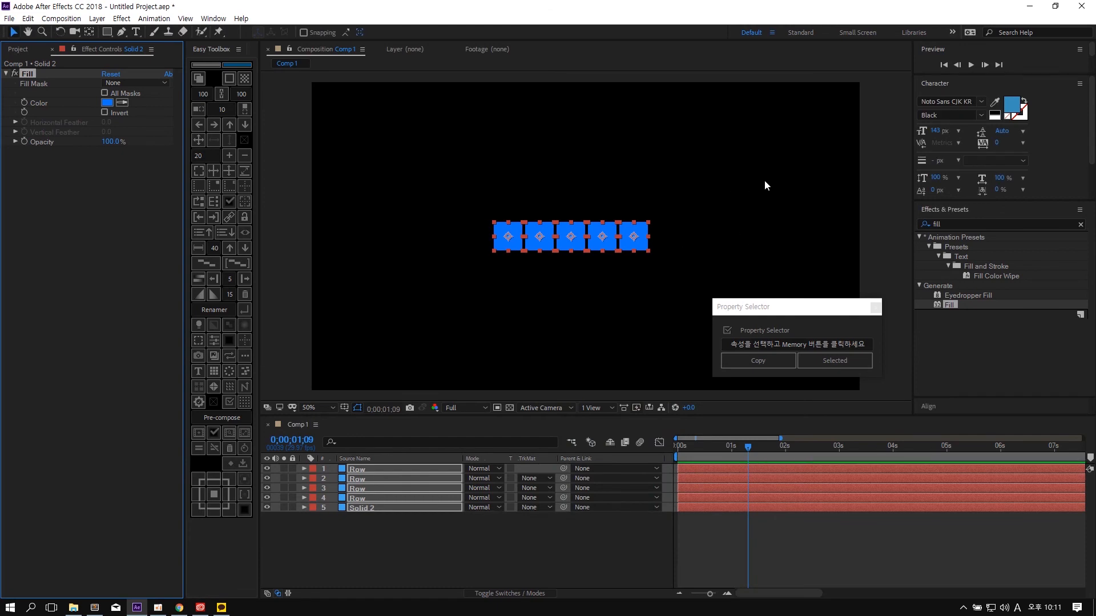
left_click(765, 186)
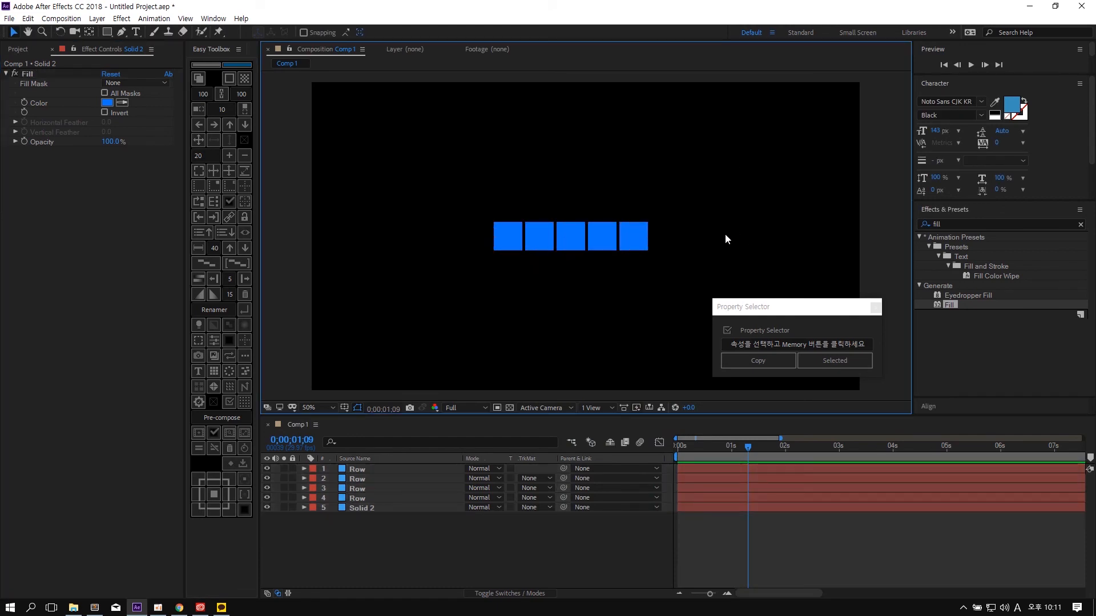
- Reselect all five solids in the composition and try to change their Fill color to white together
left_click_drag(727, 211, 463, 278)
left_click(107, 102)
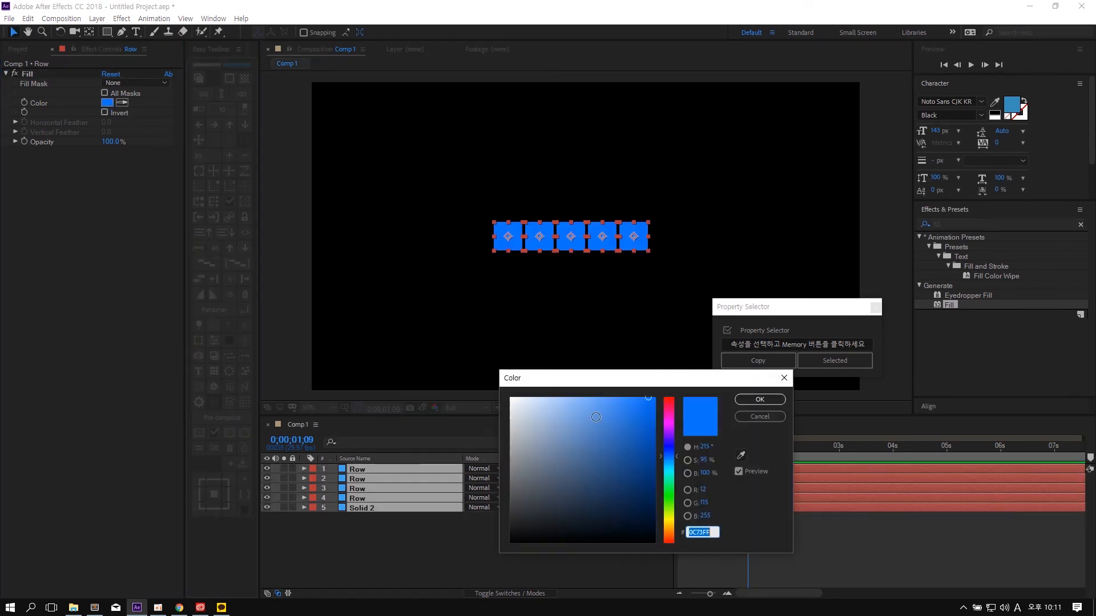
key("Return")
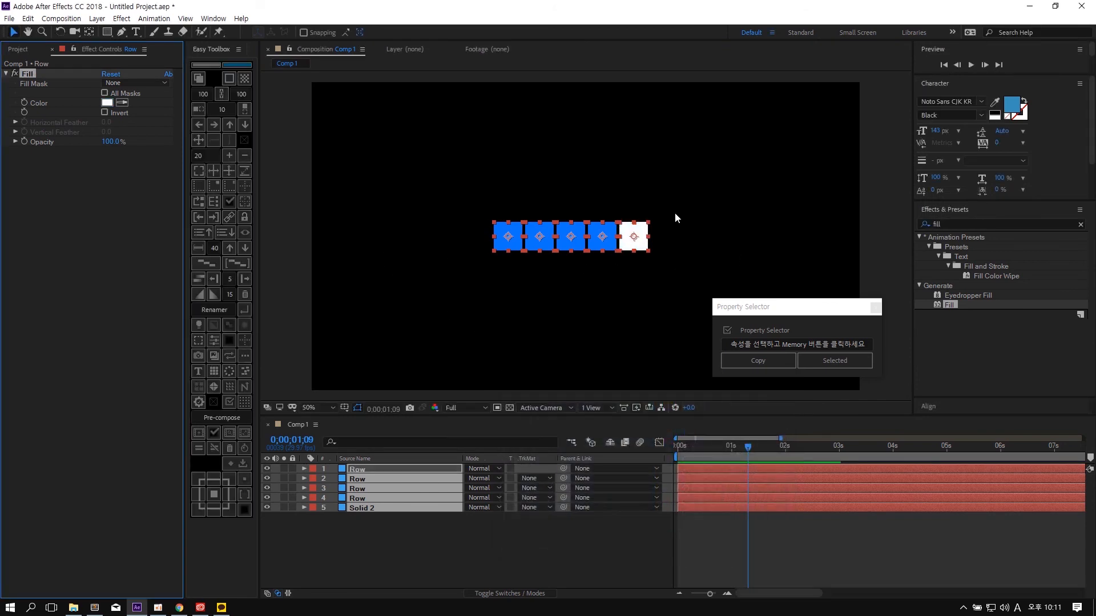
left_click(617, 273)
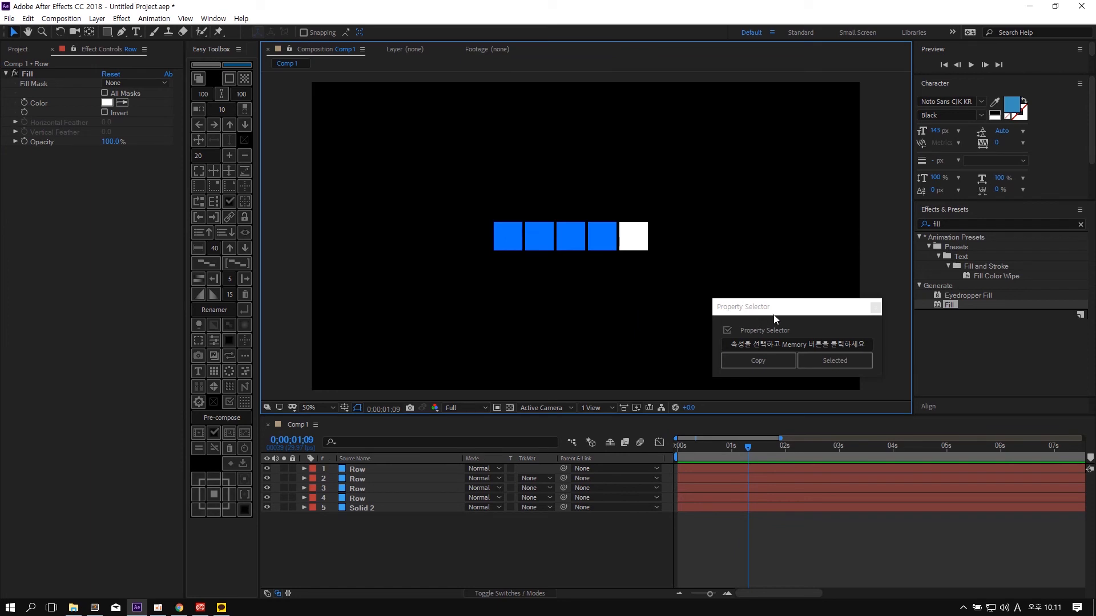
left_click_drag(705, 286, 456, 202)
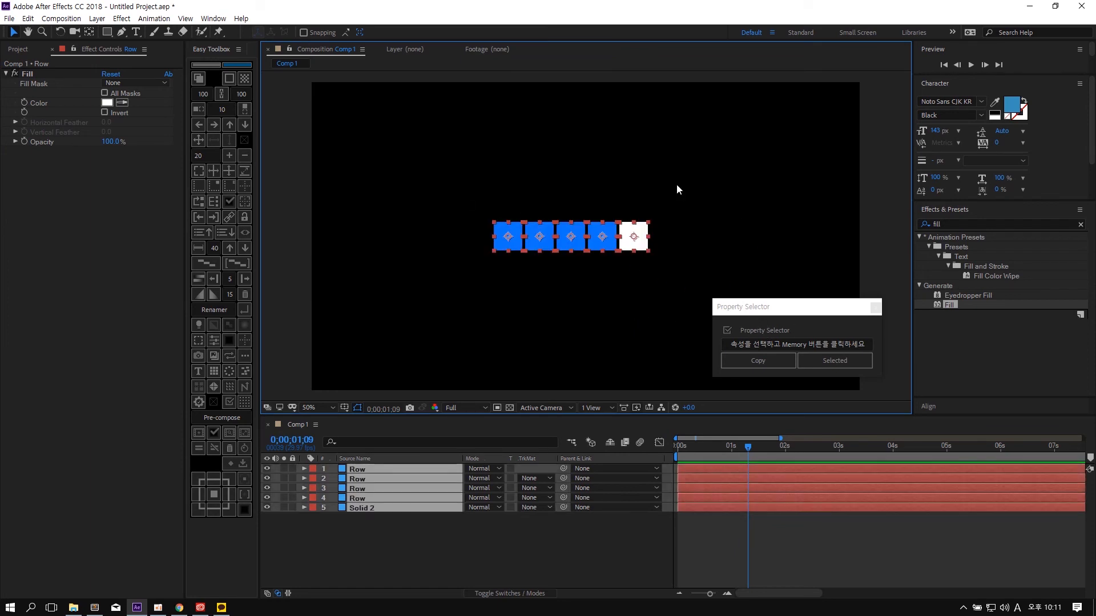
left_click(472, 323)
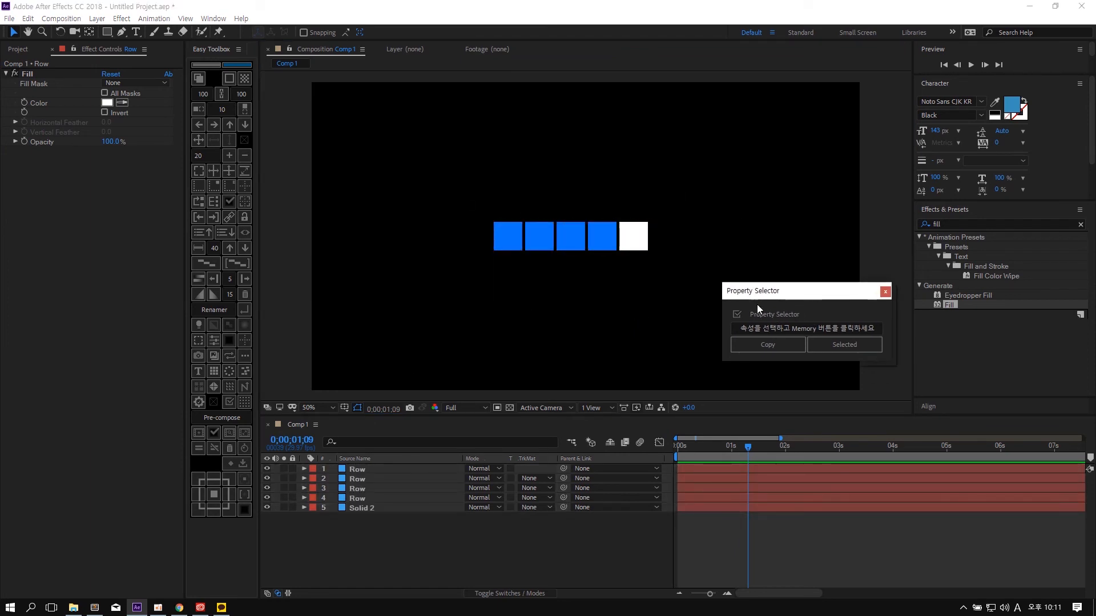
- Reveal the topmost Row layer's Fill settings and copy its Color property into the Property Selector
left_click(307, 469)
left_click(304, 469)
left_click(313, 479)
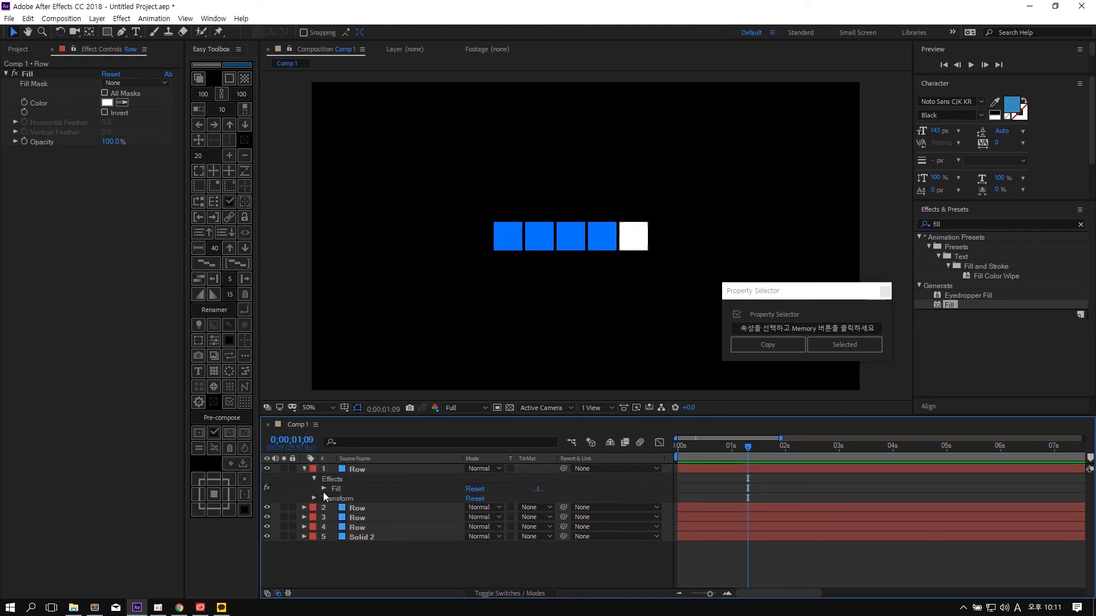
left_click(323, 489)
left_click(372, 518)
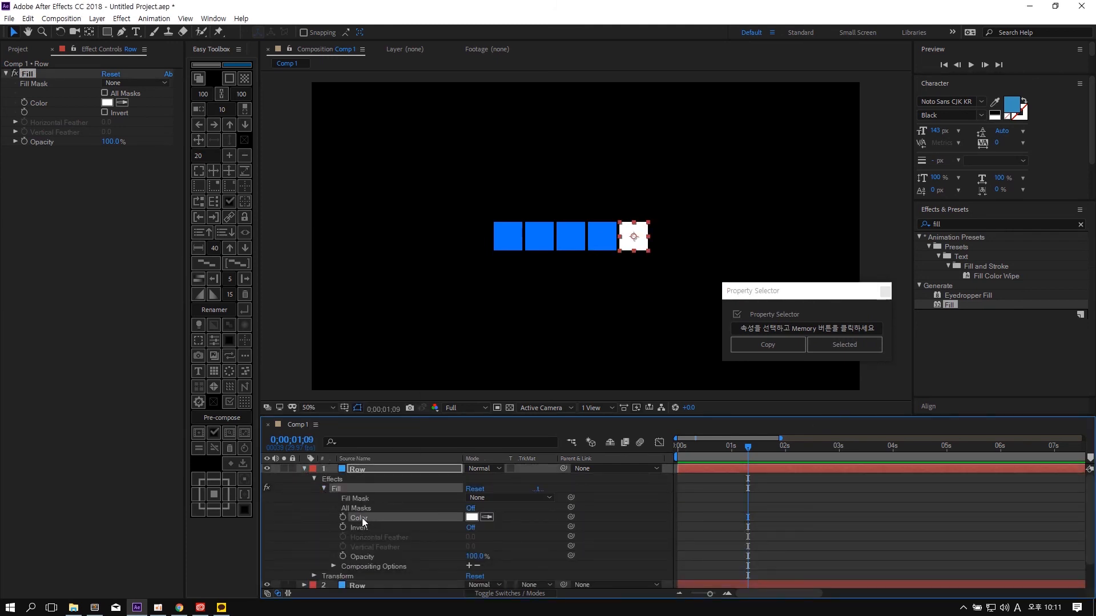
left_click(768, 349)
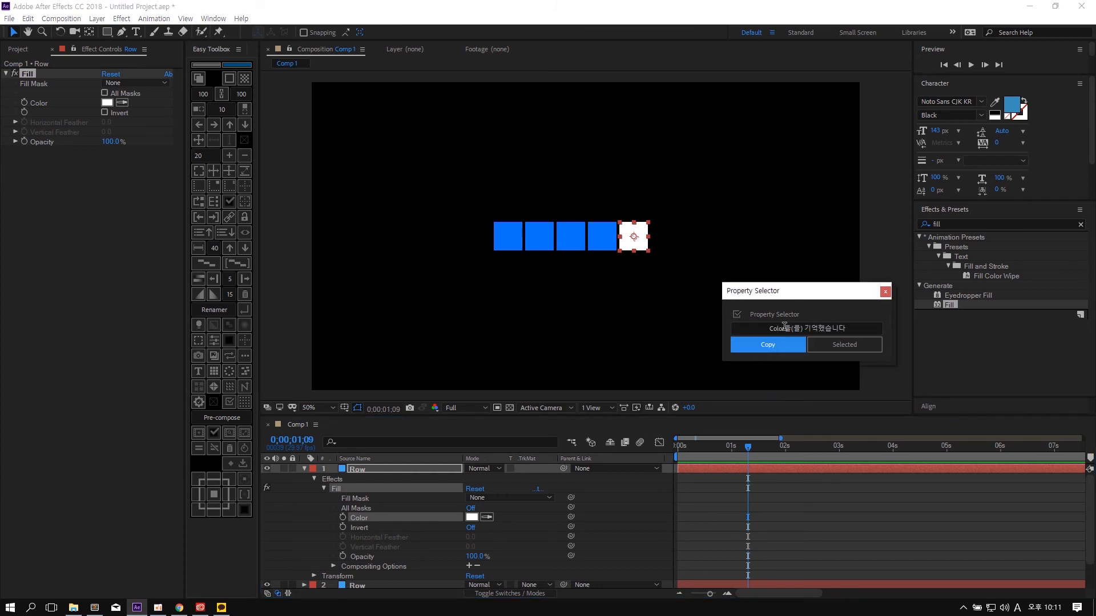
- Collapse the Row layer's properties and use the Property Selector to select the copied Color property on all five layers
left_click(630, 495)
key("u")
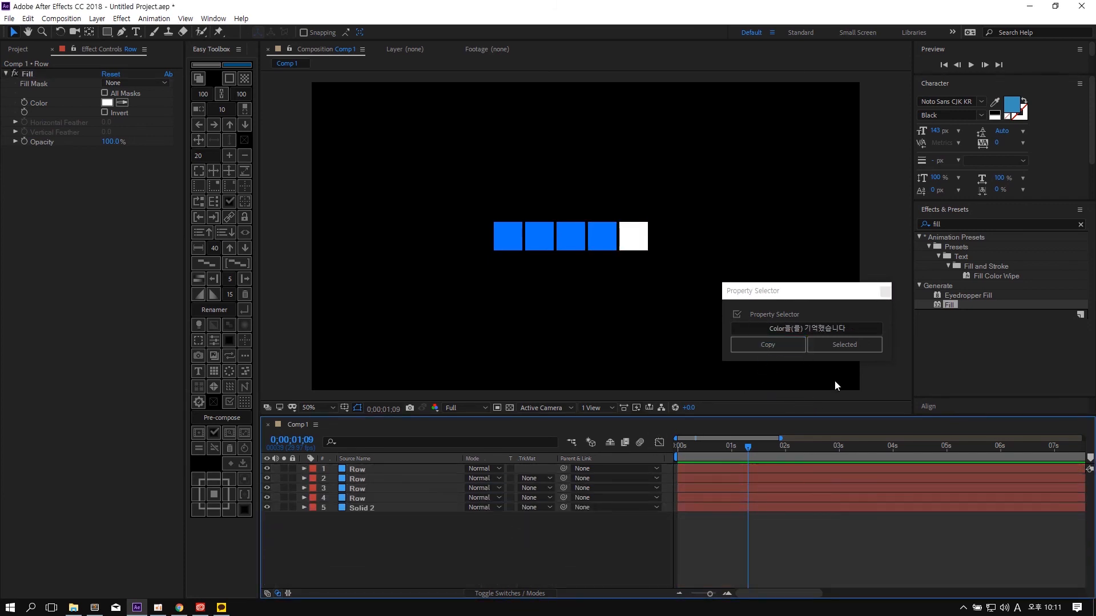
key("ctrl+a")
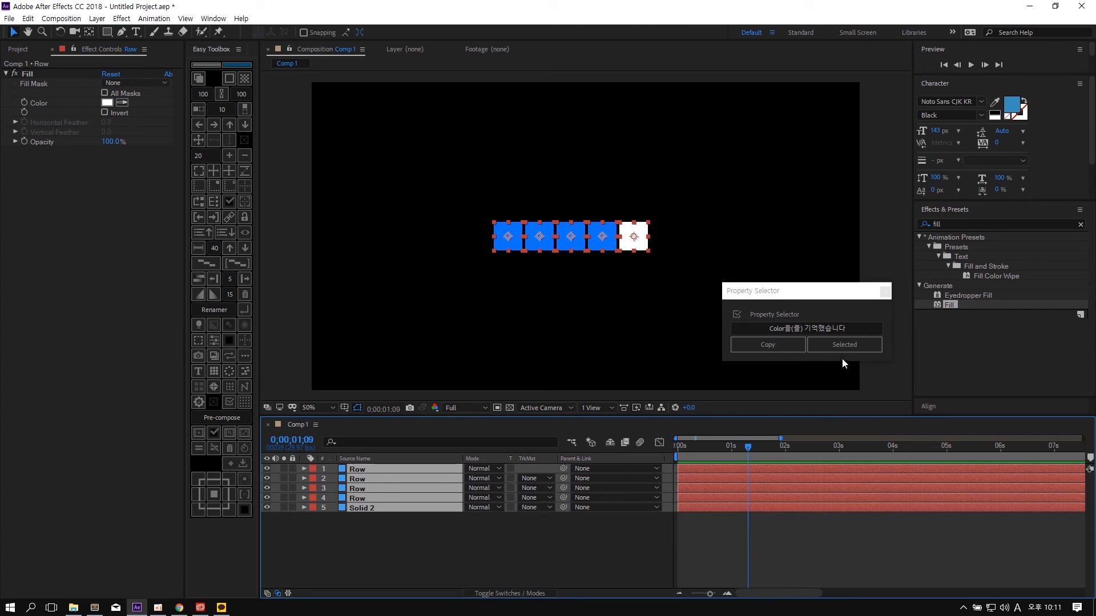
left_click(844, 345)
- Change the selected Fill Color properties of all five solids to blue together and deselect the layers
left_click(107, 103)
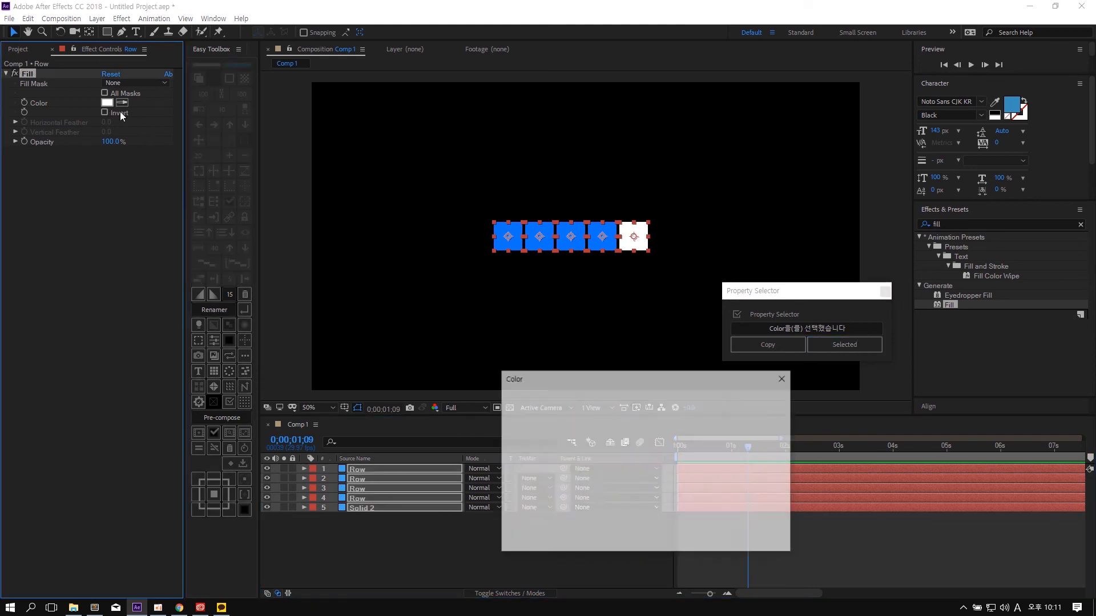
left_click_drag(618, 399, 636, 363)
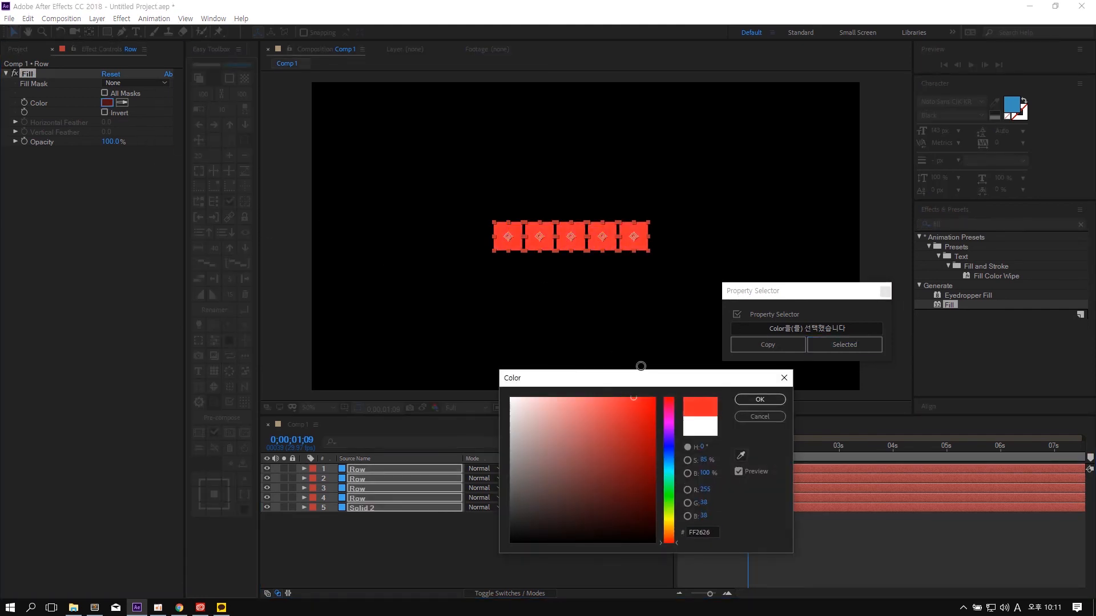
mouse_move(671, 450)
left_mouse_down()
mouse_move(672, 462)
mouse_move(673, 437)
left_mouse_up()
key("Return")
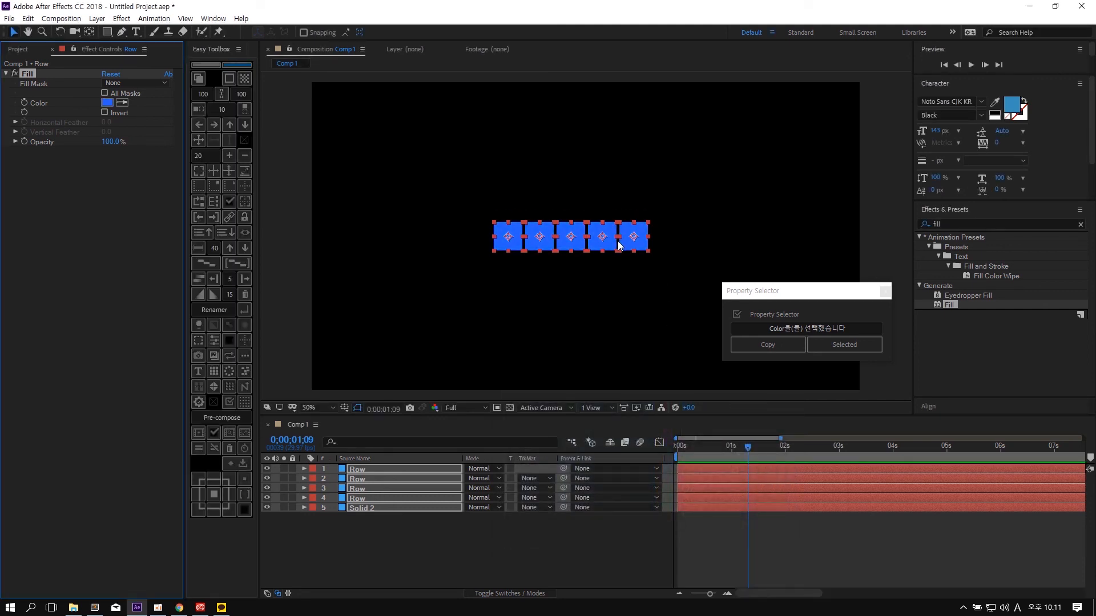
left_click(633, 313)
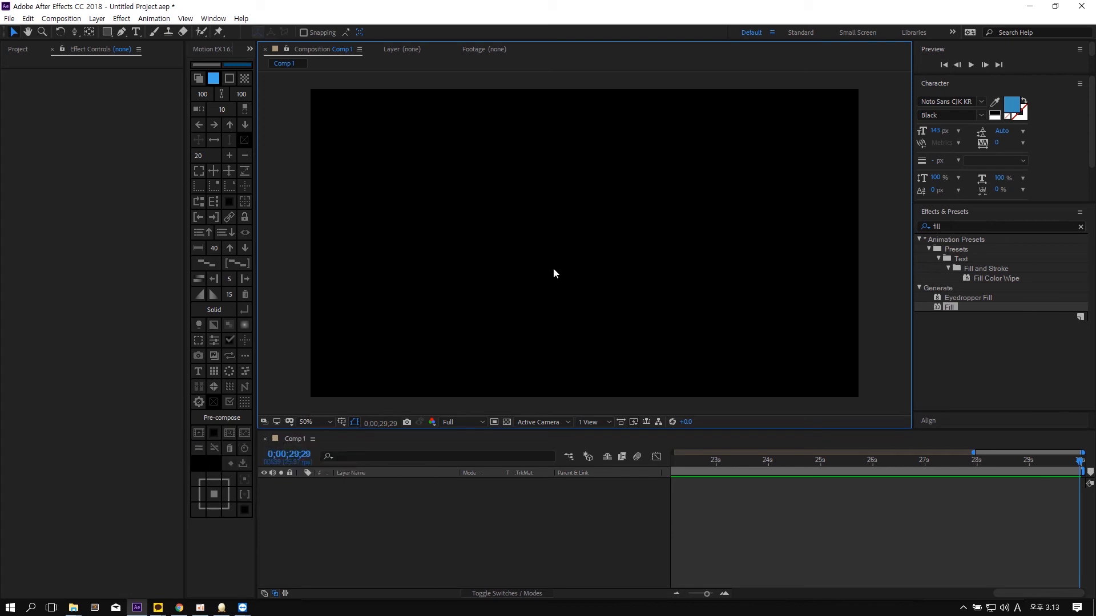
- Create a text layer reading "TEXT LAYER" and center it with its anchor point in the composition
key("ctrl+t")
left_click(534, 215)
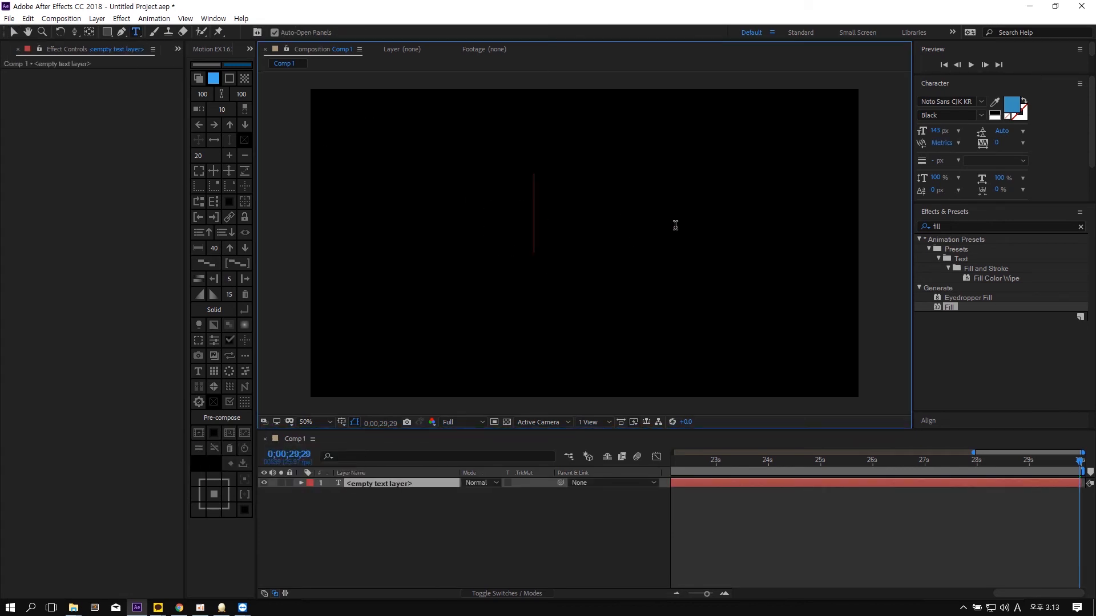
type("asdasdasd")
key("ctrl+a")
type("TE")
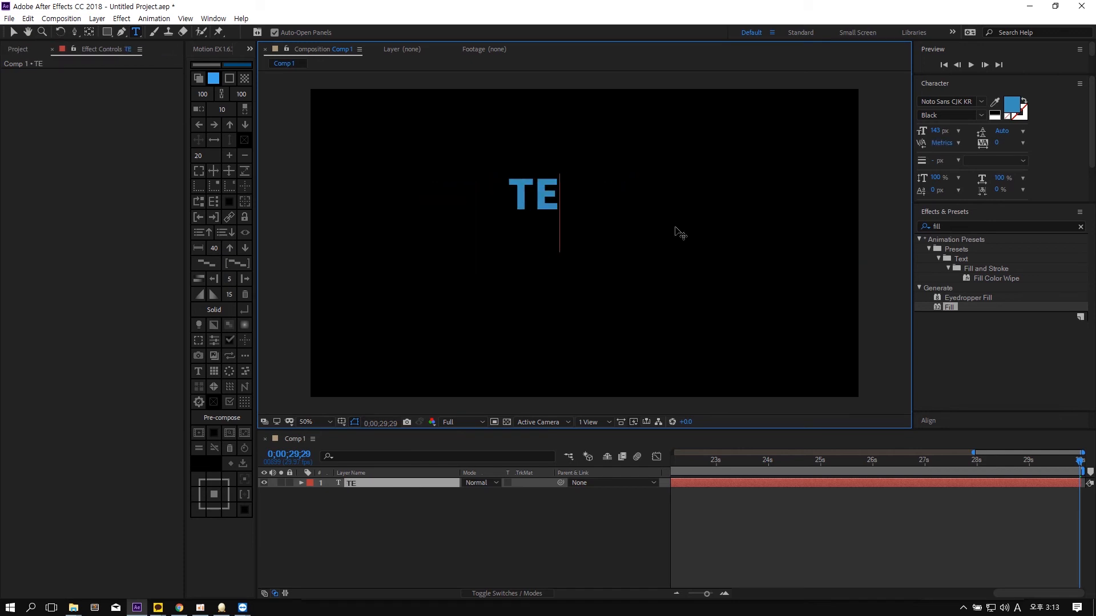
type("XT LA")
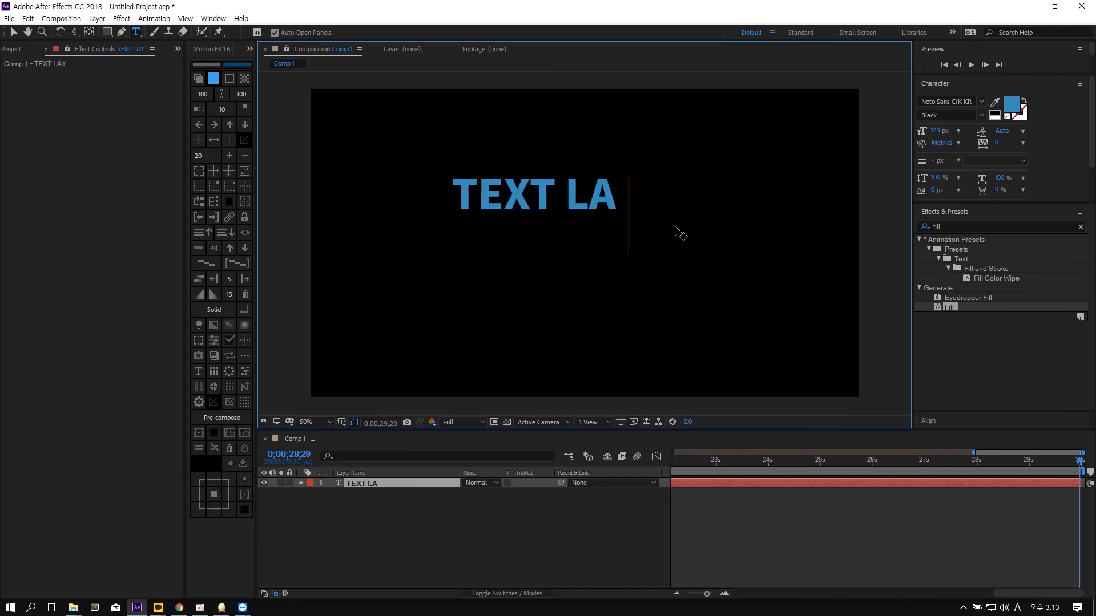
type("YER")
key("Escape")
key("v")
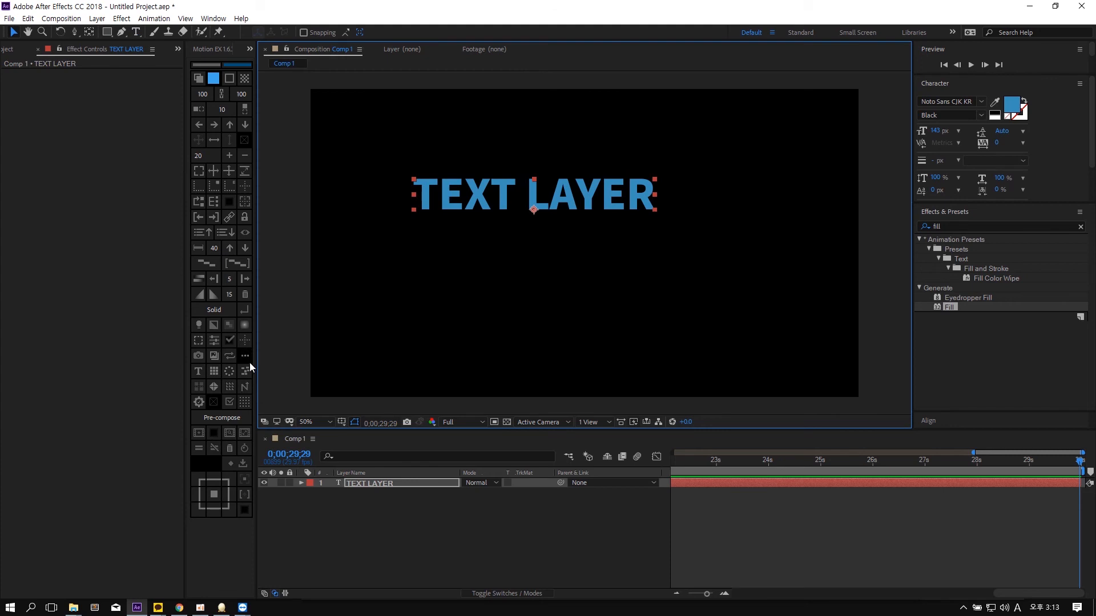
left_click(247, 483)
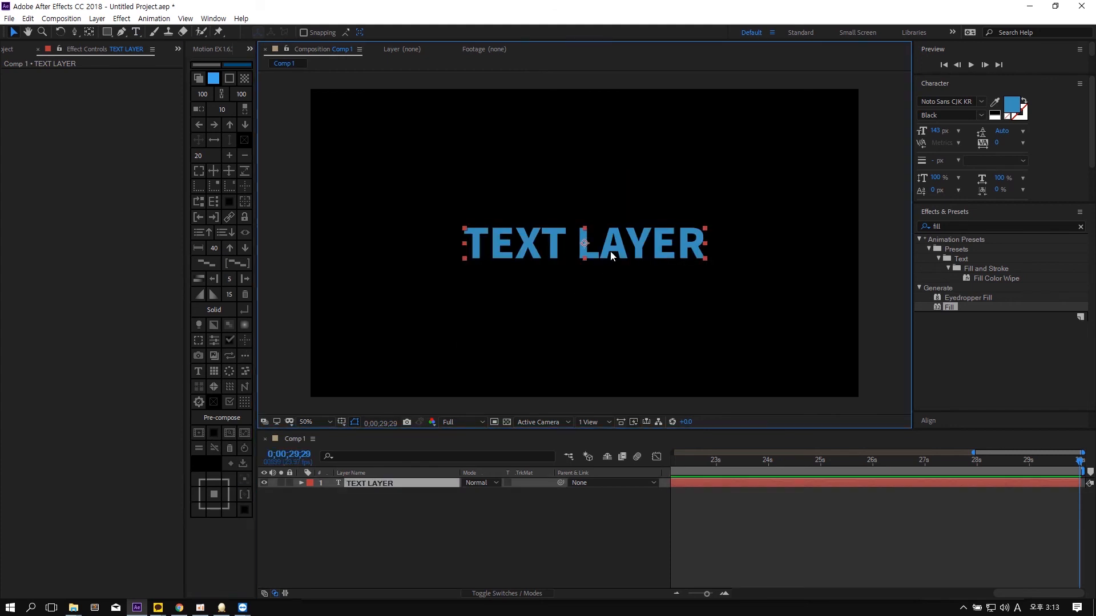
- Duplicate the text layer twice, placing one copy above and one below the original at similar vertical spacing
key("ctrl+d")
left_click_drag(640, 245, 640, 313)
key("ctrl+d")
left_click(766, 283)
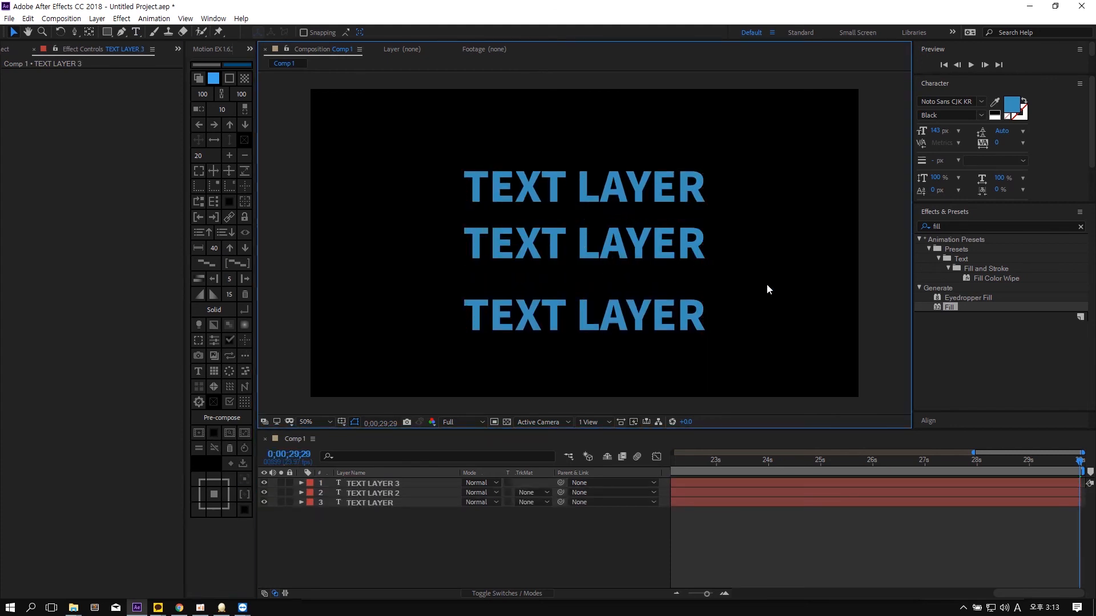
key("ctrl+a")
left_click(222, 417)
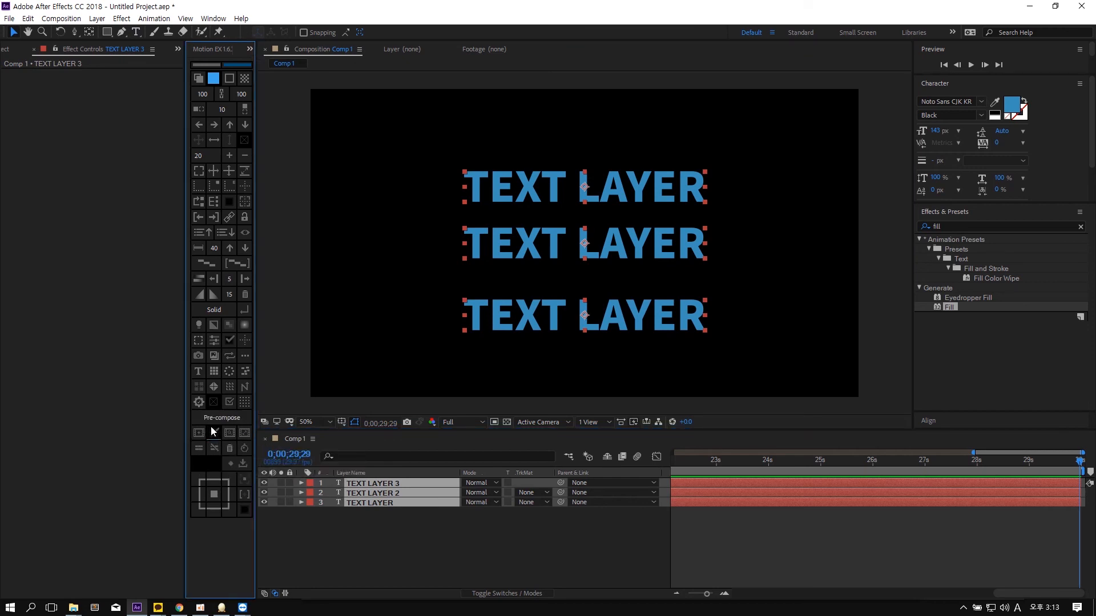
left_click(827, 293)
left_click(652, 299)
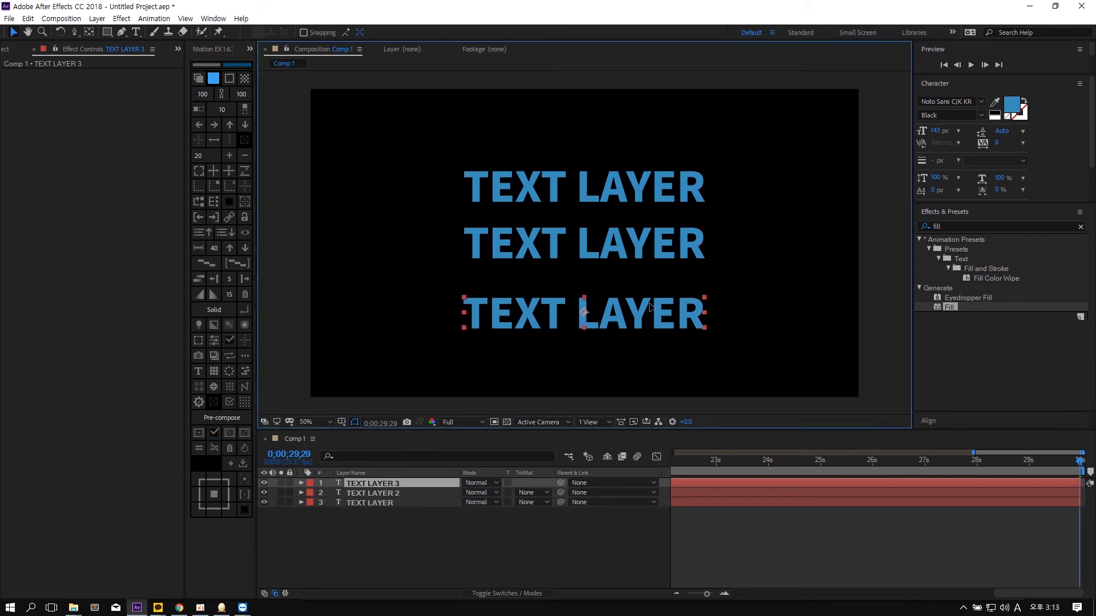
left_click(732, 266)
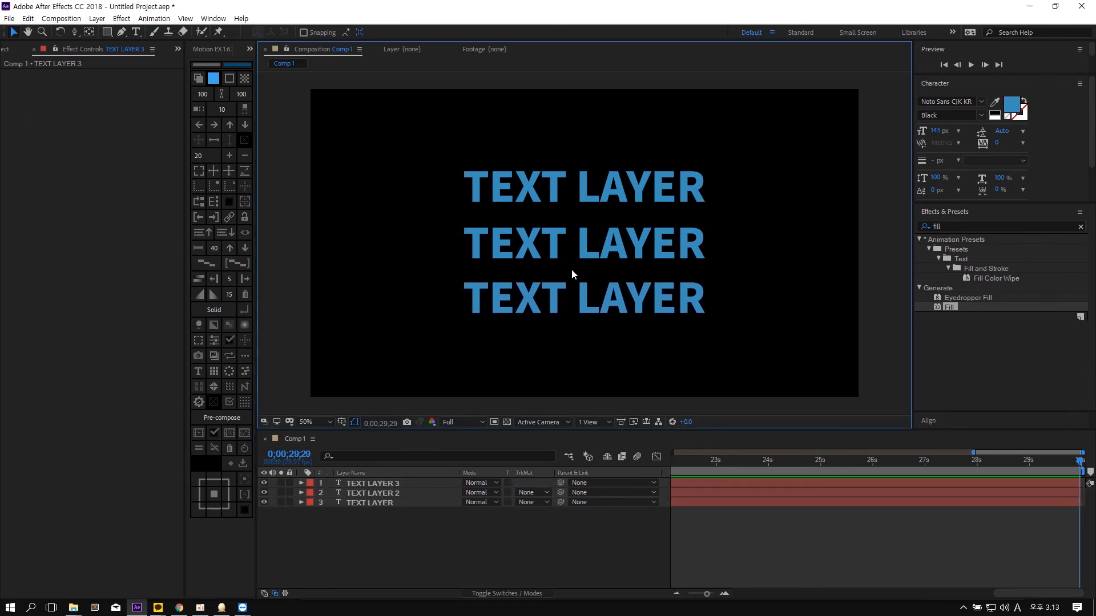
- Pre-compose all three text layers with the toolbox, test moving the nested layer, and undo both changes
key("ctrl+a")
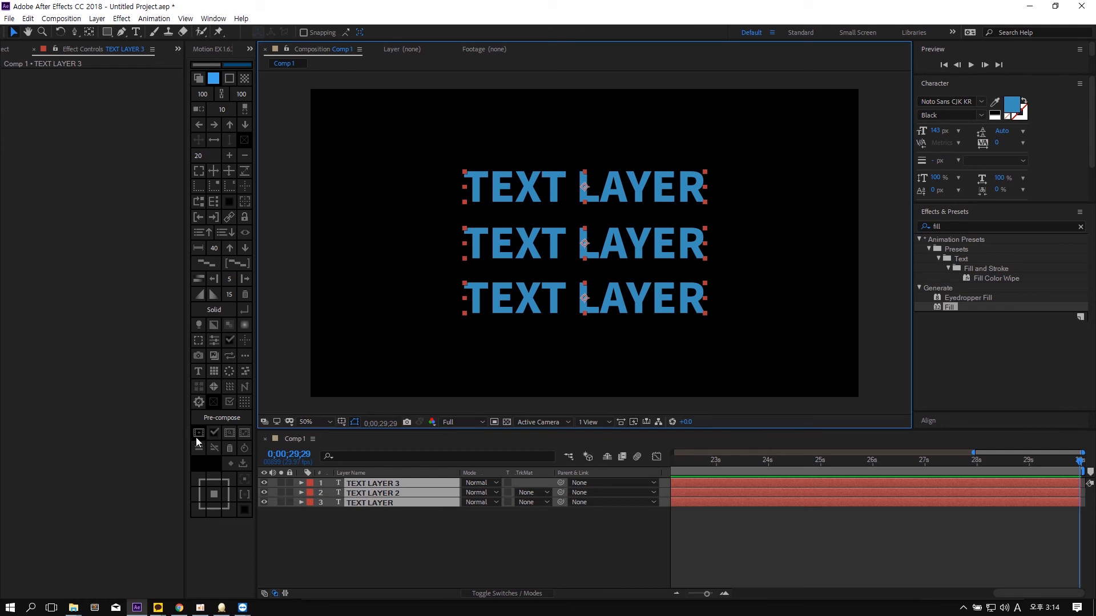
left_click(198, 433)
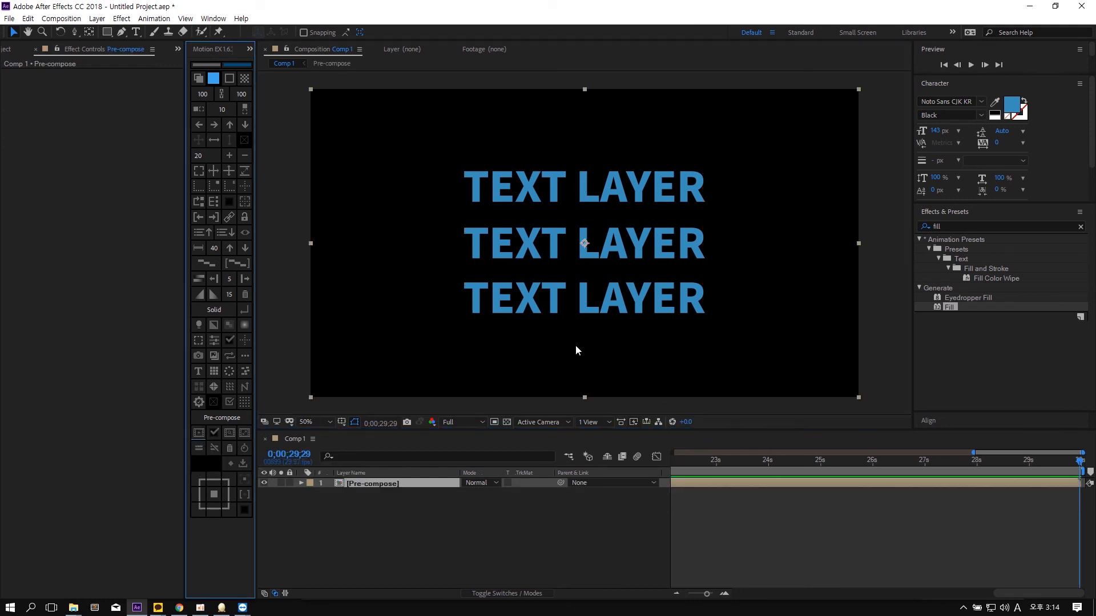
left_click_drag(698, 243, 554, 233)
key("ctrl+z")
key("ctrl+z")
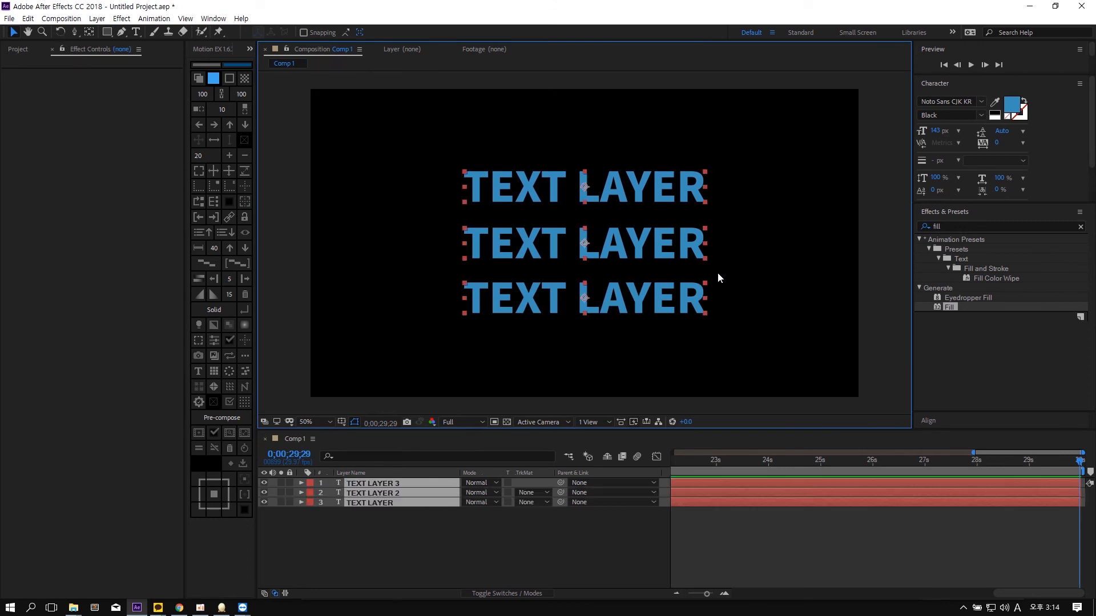
- Delete all three text layers from Comp 1
left_click(769, 248)
key("ctrl+a")
key("Delete")
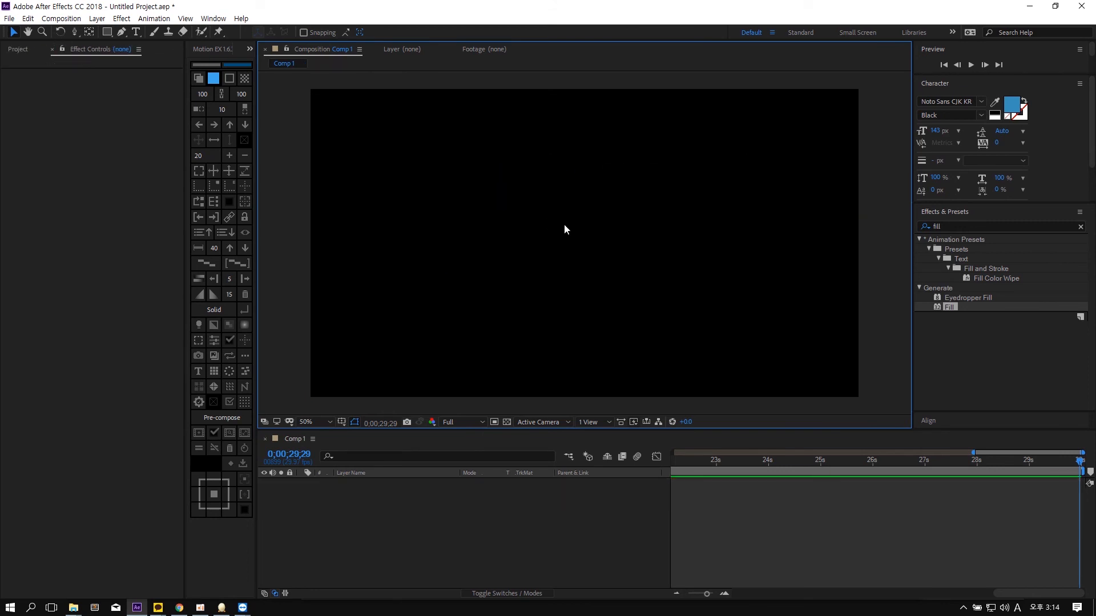
- Add a small yellow solid to Comp 1 and apply the Fill effect to it
key("ctrl+y")
key("Return")
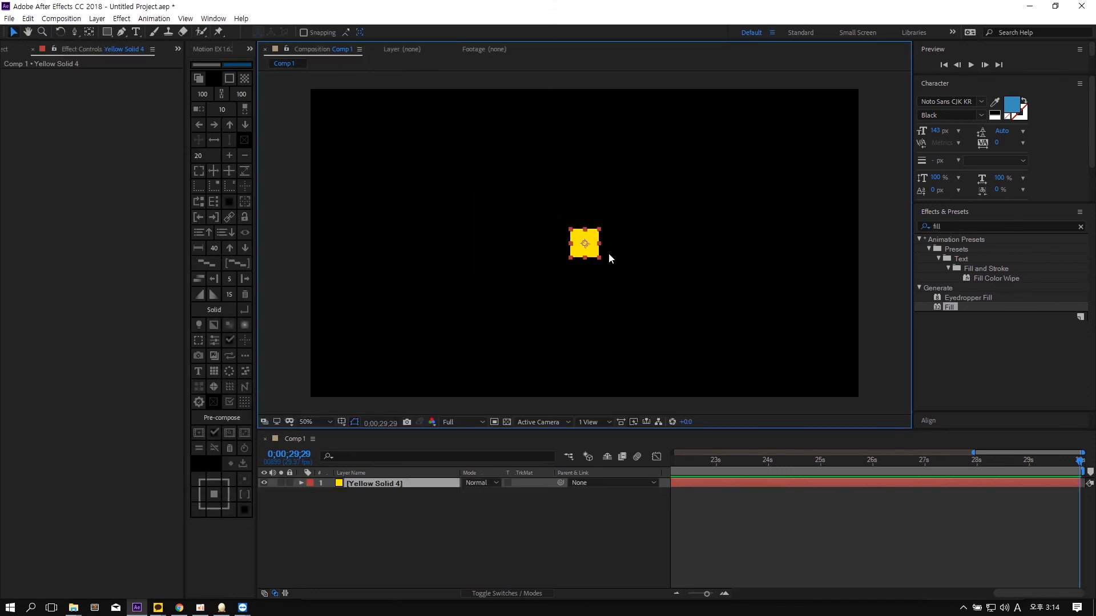
left_click(641, 256)
left_click_drag(662, 194, 532, 280)
double_click(955, 305)
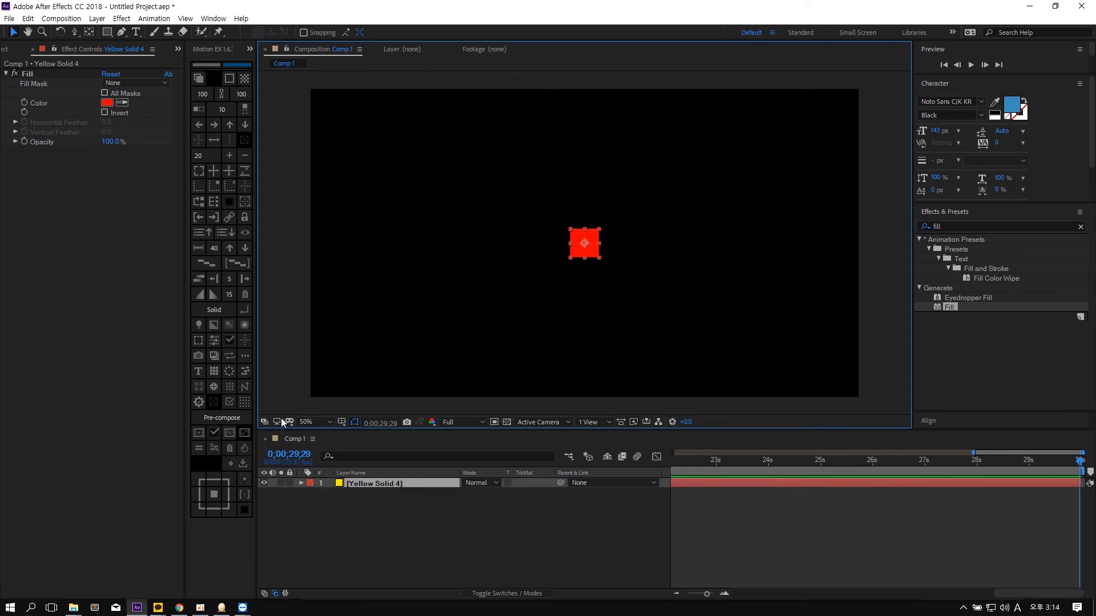
- Compare the Leave all attributes and Move all attributes options in the yellow solid's Pre-compose dialog
key("ctrl+shift+c")
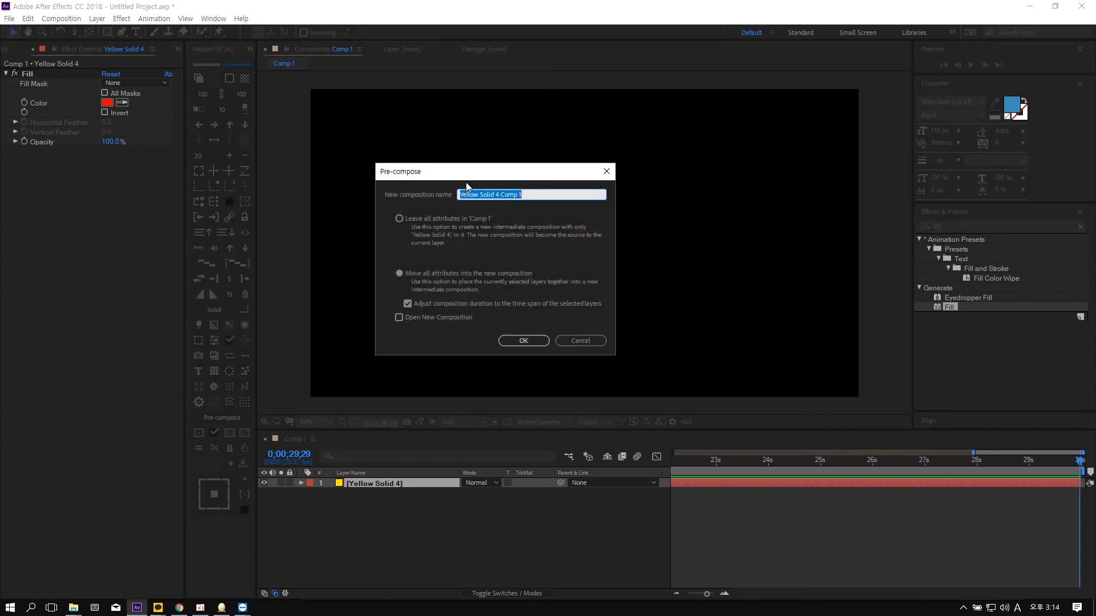
left_click(550, 228)
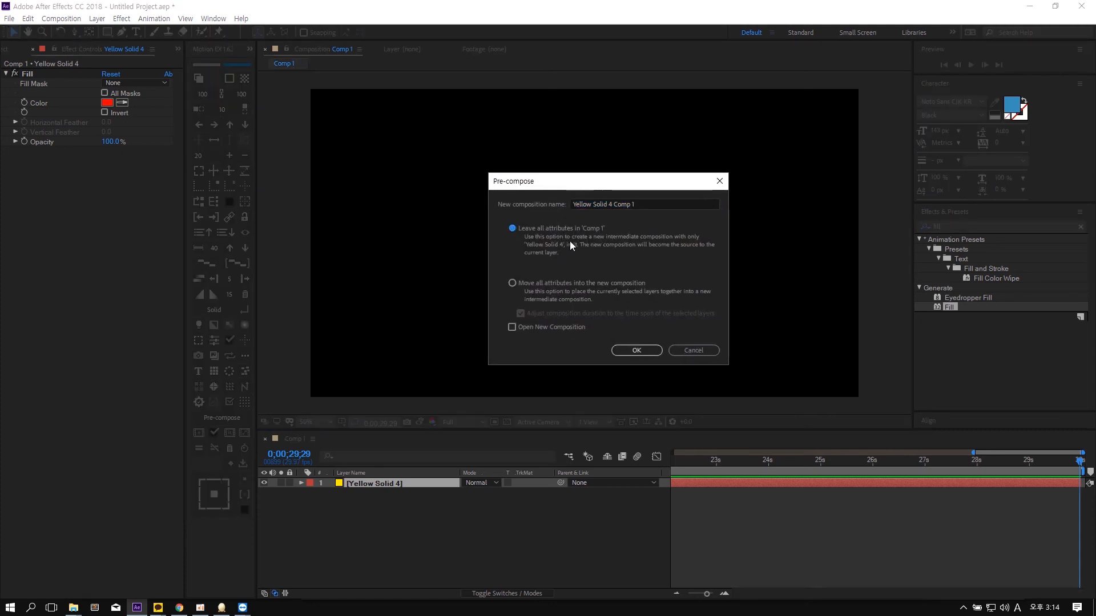
left_click(548, 285)
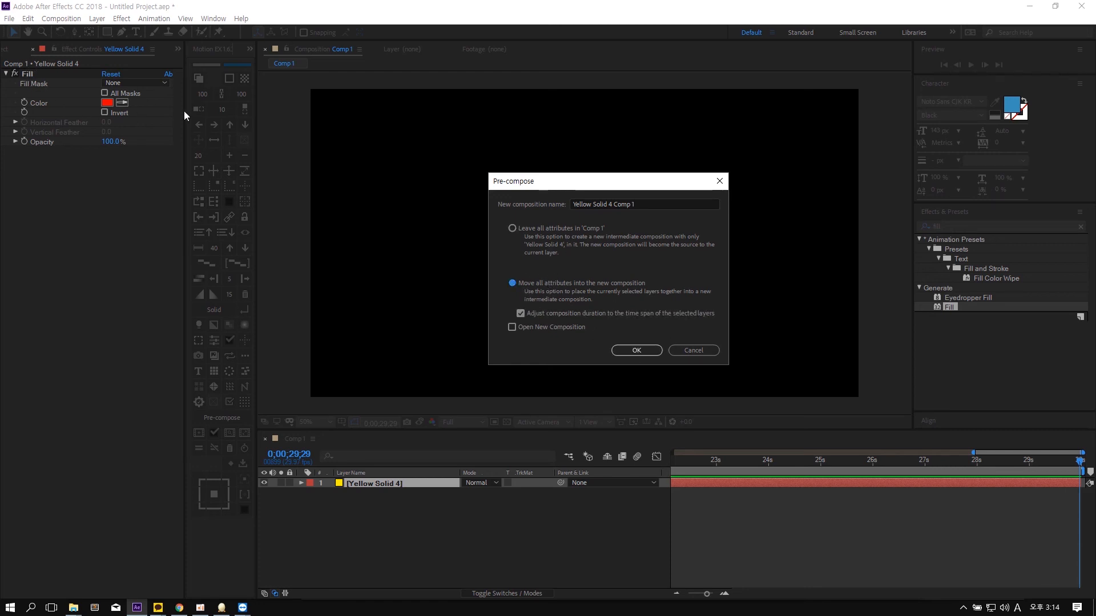
left_click(700, 351)
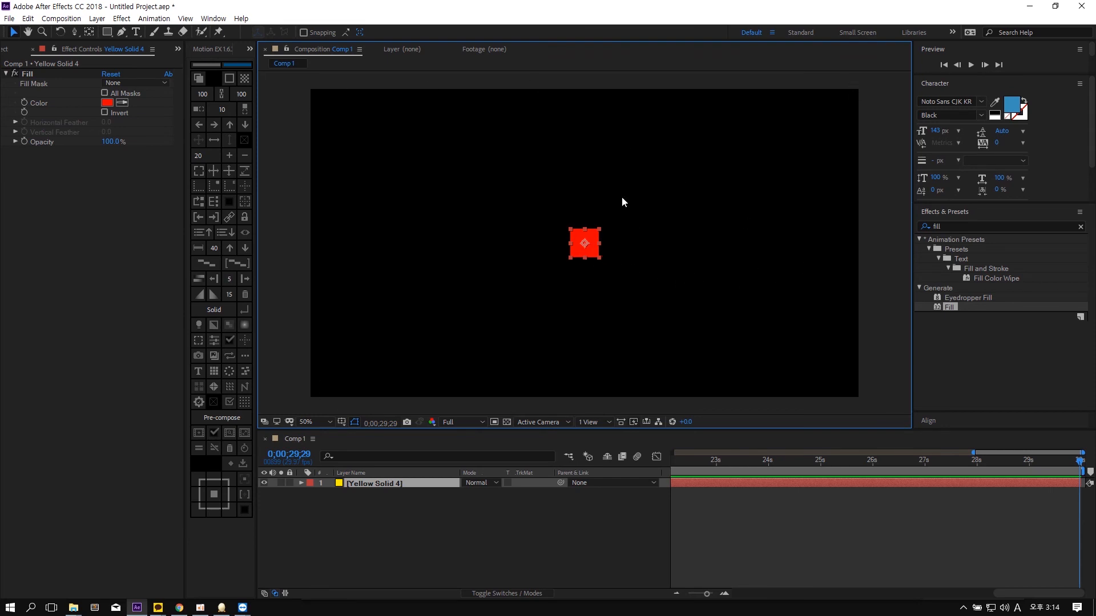
- Pre-compose the solid with the toolbox while Move all attributes is on, and undo it
left_click(197, 433)
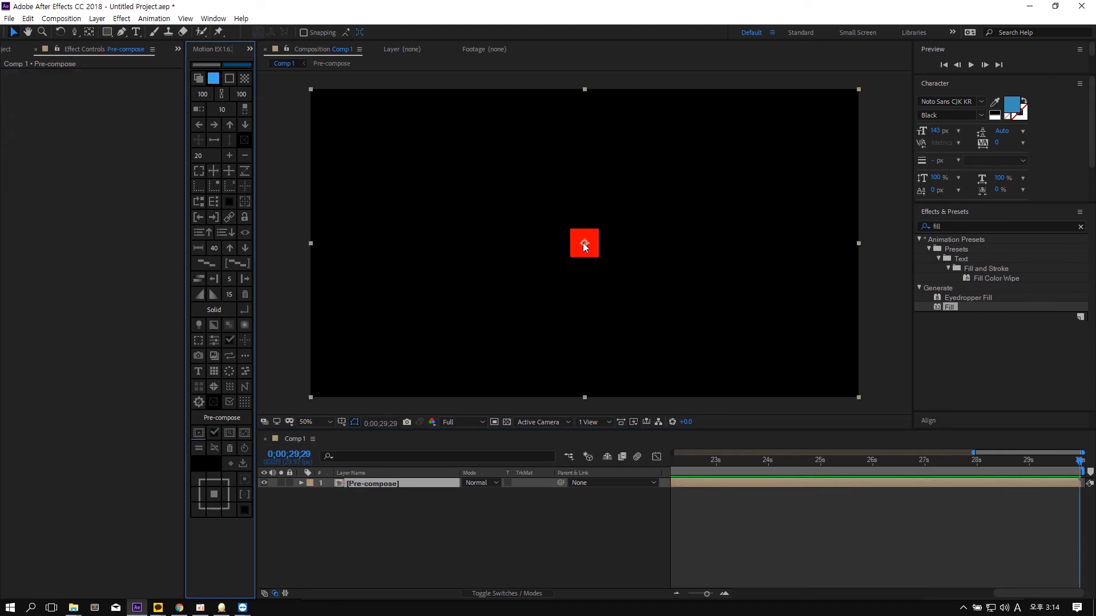
key("ctrl+z")
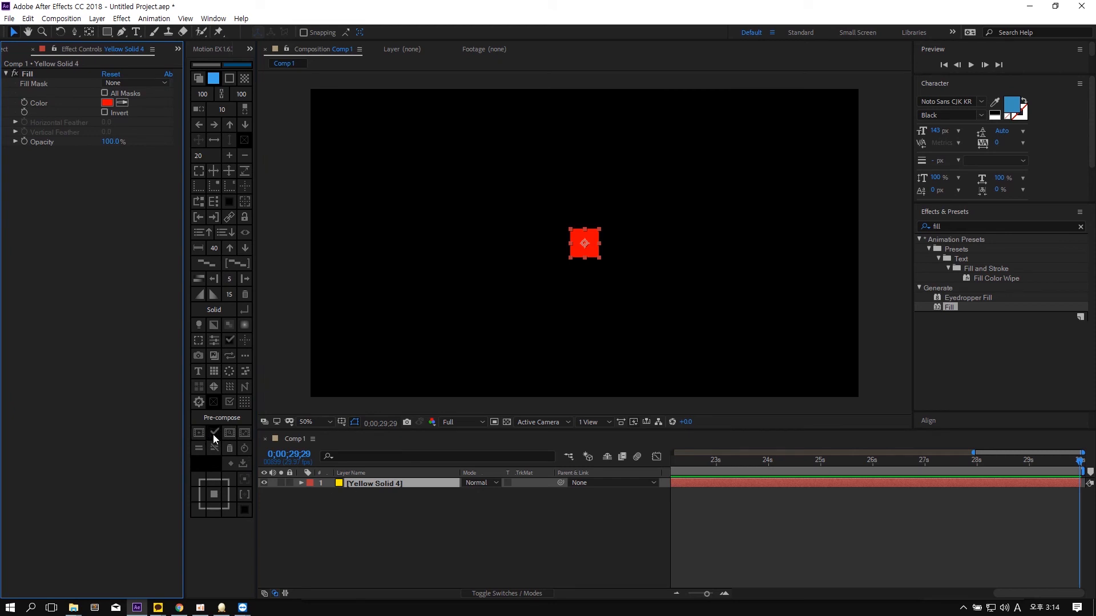
- Test pre-composing the solid with Move all attributes off, undo the test, and turn the option back on
left_click(214, 435)
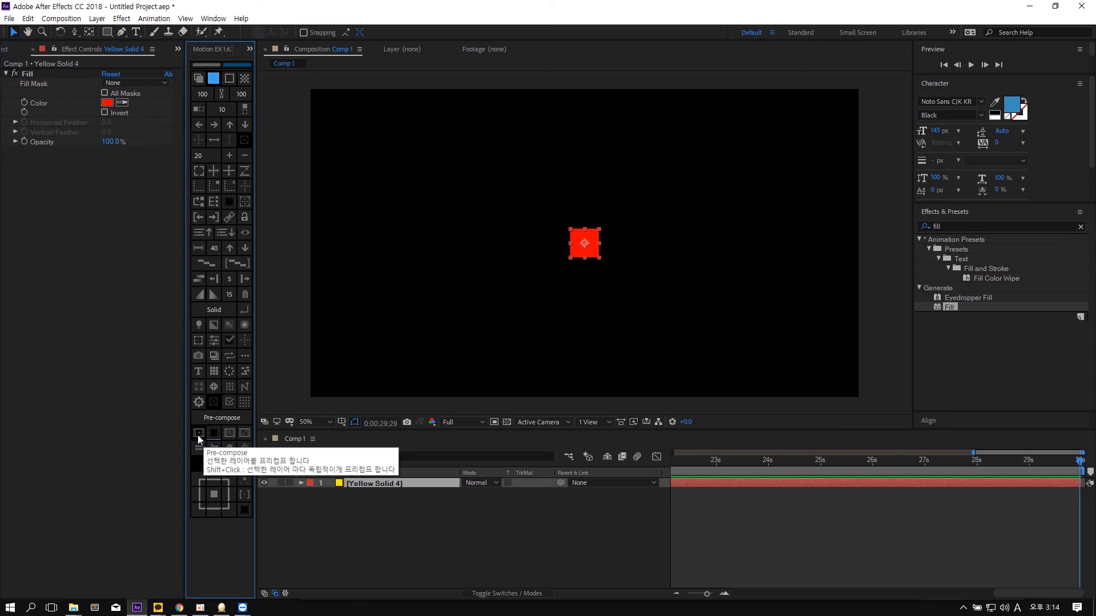
left_click(197, 435)
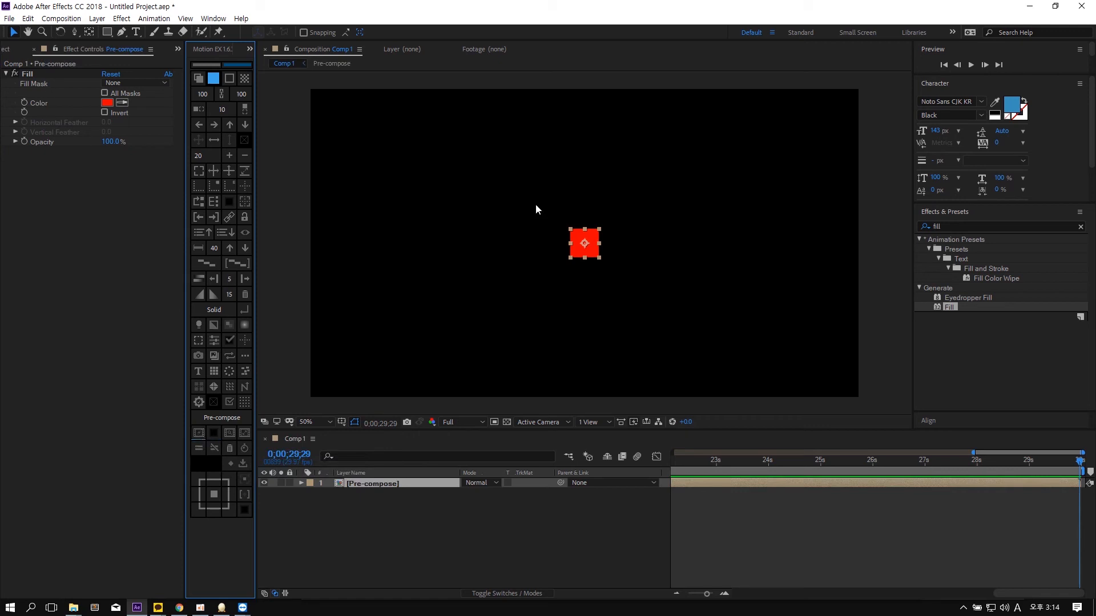
left_click(33, 73)
left_click(612, 288)
left_click(581, 240)
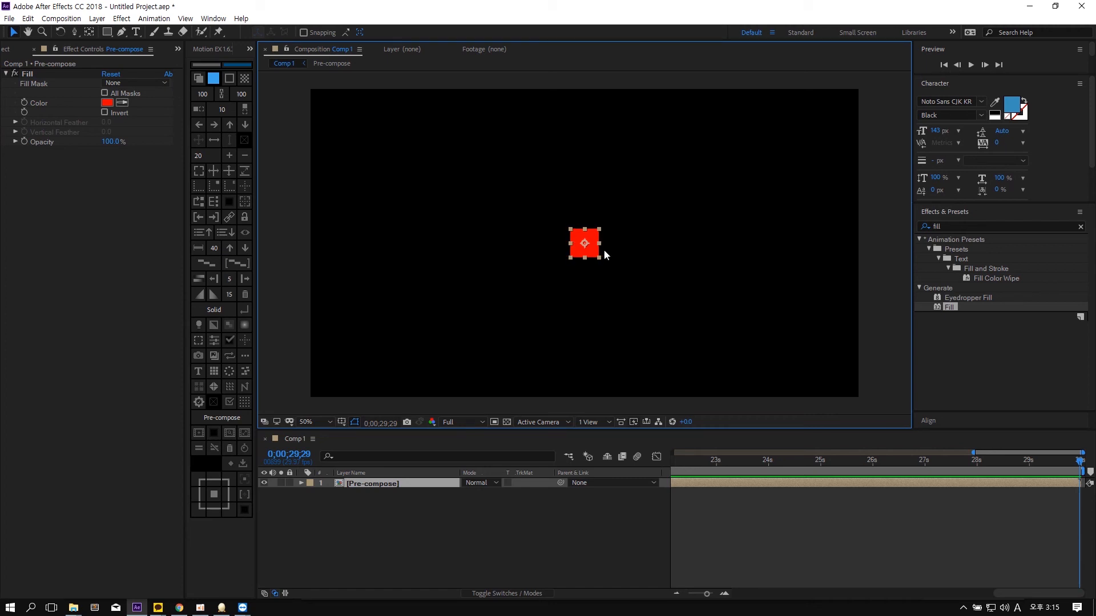
left_click(602, 264)
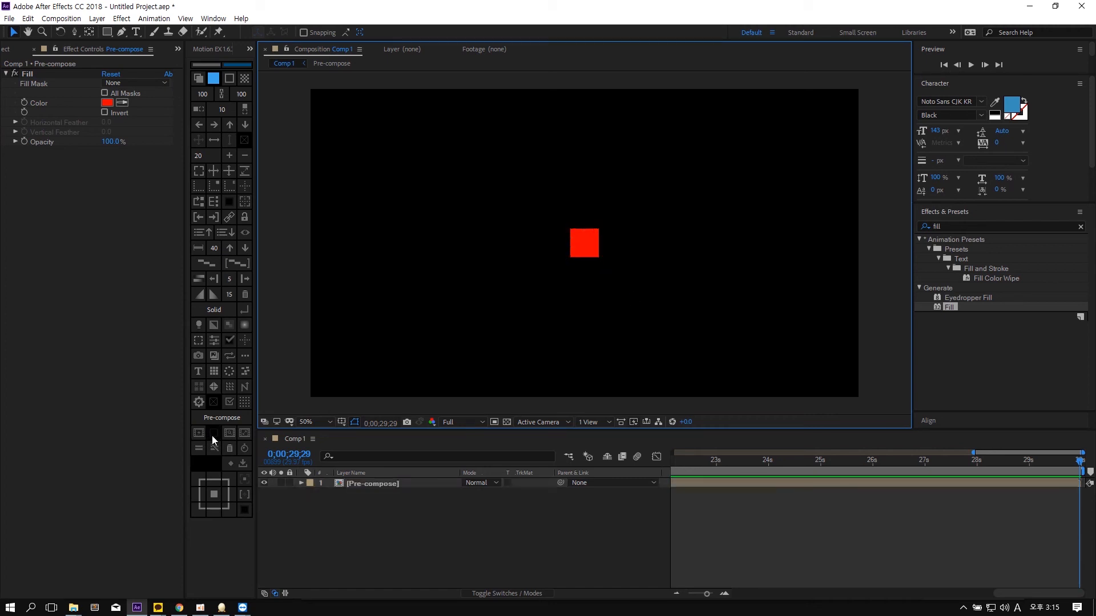
key("ctrl+z")
key("ctrl+z")
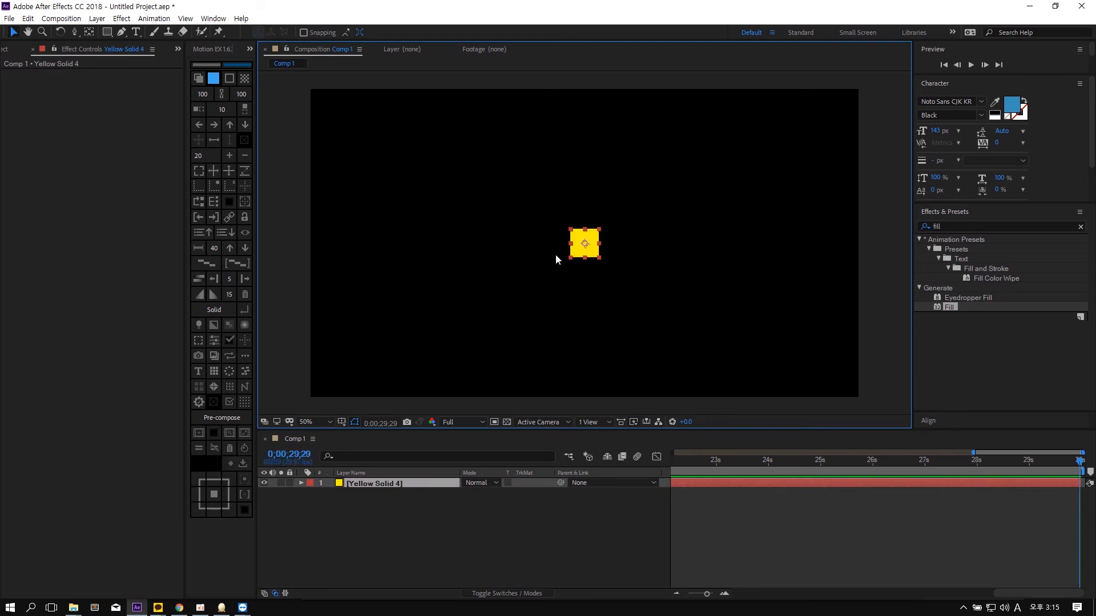
left_click(217, 433)
- Delete the yellow solid from Comp 1
left_click(697, 355)
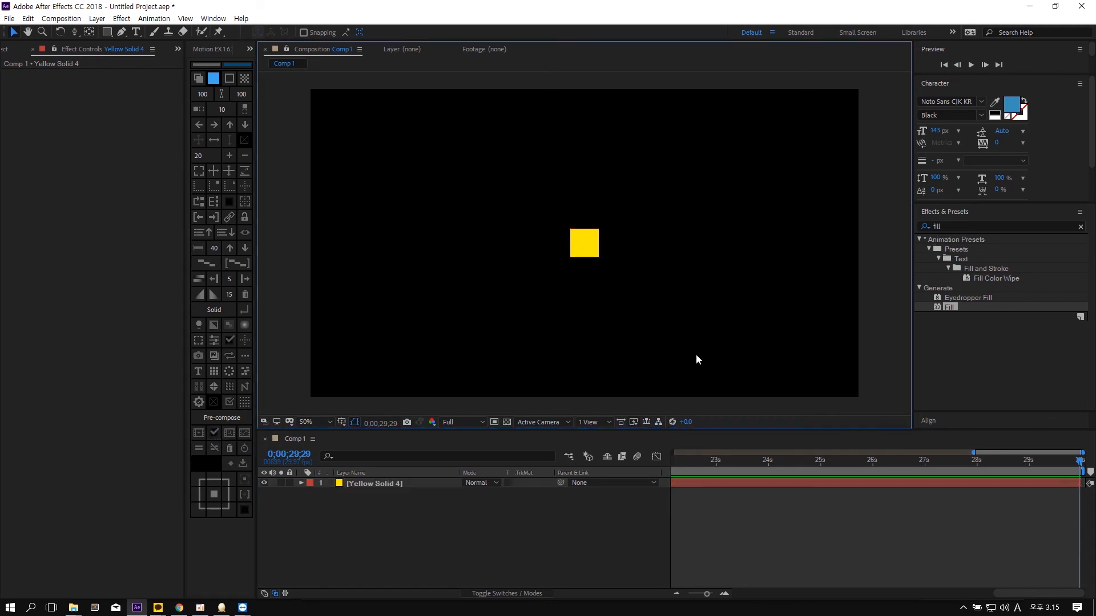
left_click_drag(614, 286, 559, 236)
left_click(648, 333)
key("ctrl+a")
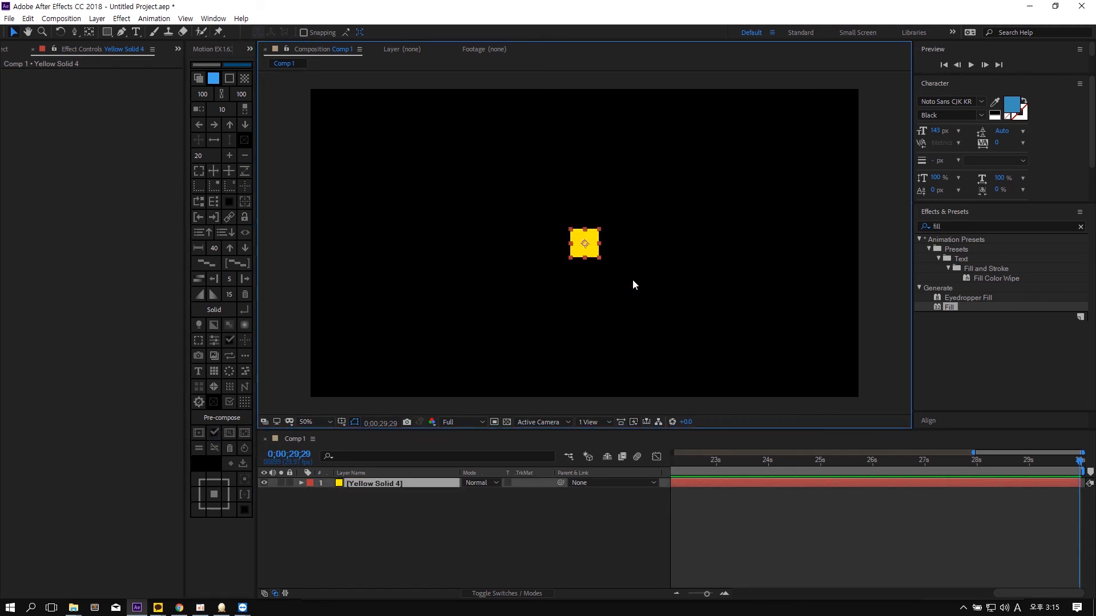
key("Delete")
- Create a text layer reading "TEXT LAYER" centred in the composition, and apply the Fill effect to it
left_click(135, 32)
left_click(598, 249)
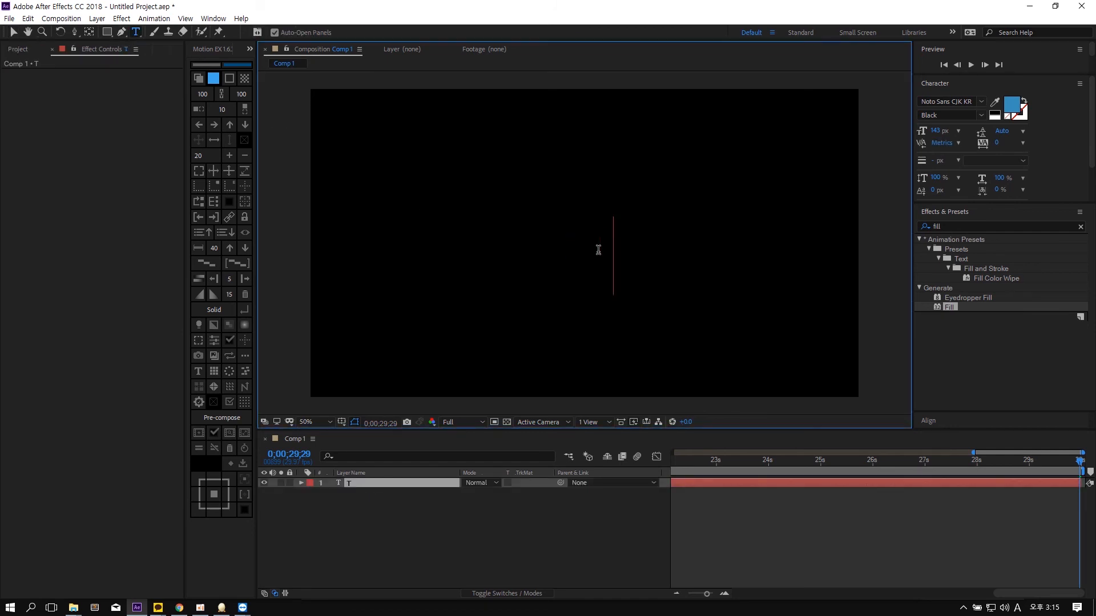
type("TEXT LAYER")
key("Escape")
key("v")
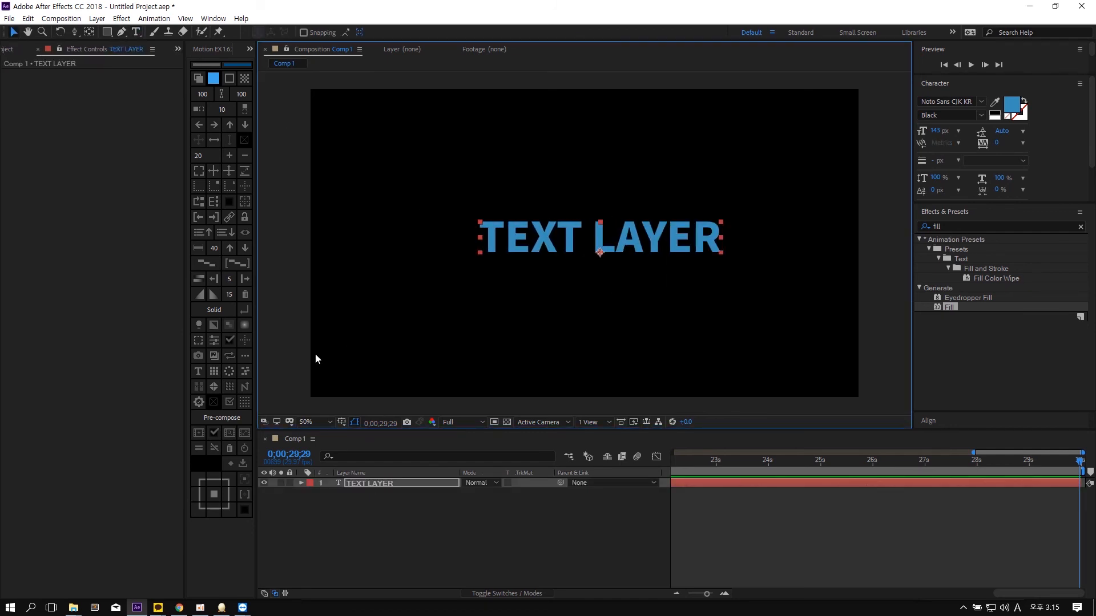
left_click(244, 479)
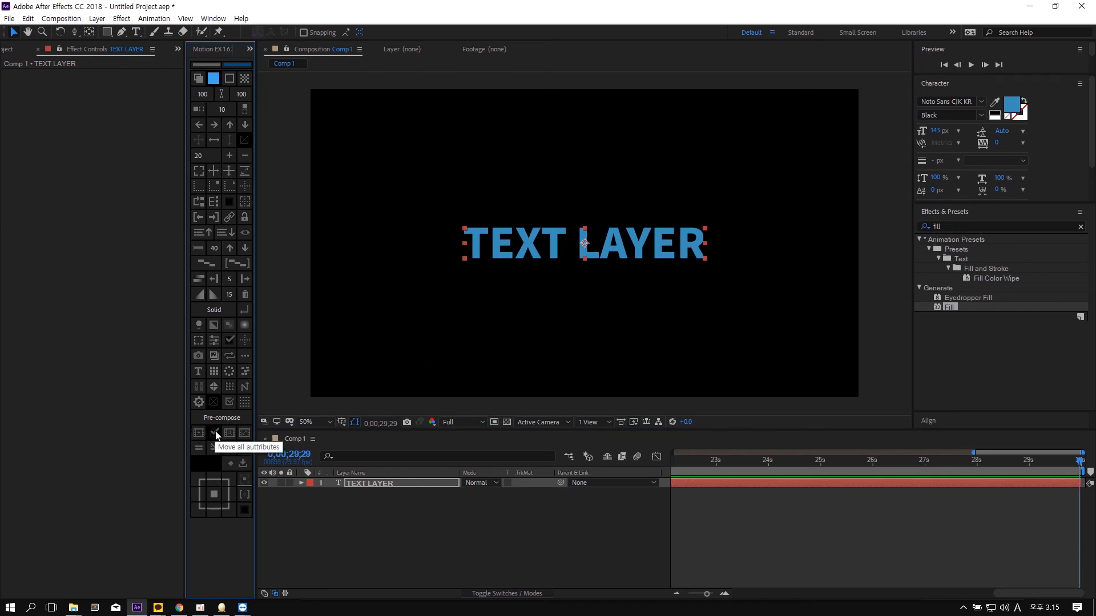
double_click(948, 307)
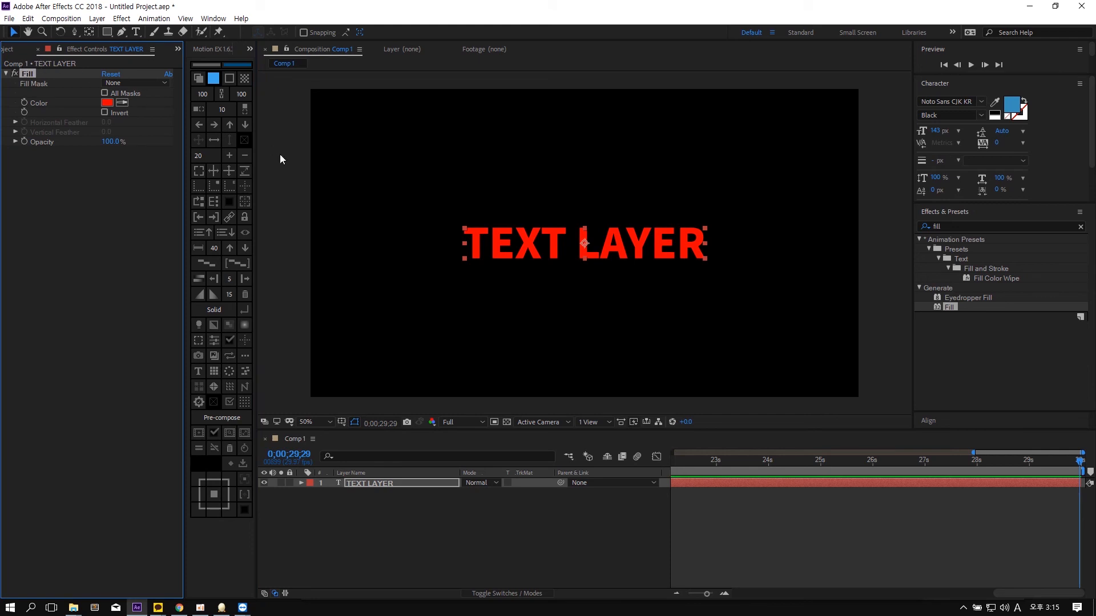
- Test pre-composing the filled text layer twice with Move all attributes on, undoing each attempt
left_click(200, 433)
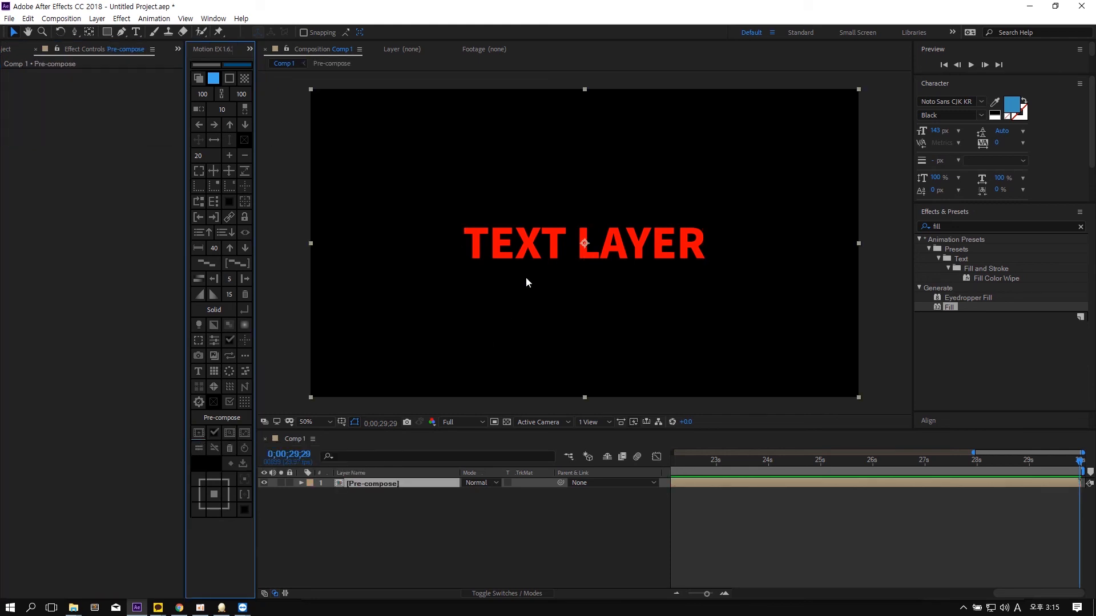
key("ctrl+z")
left_click(215, 434)
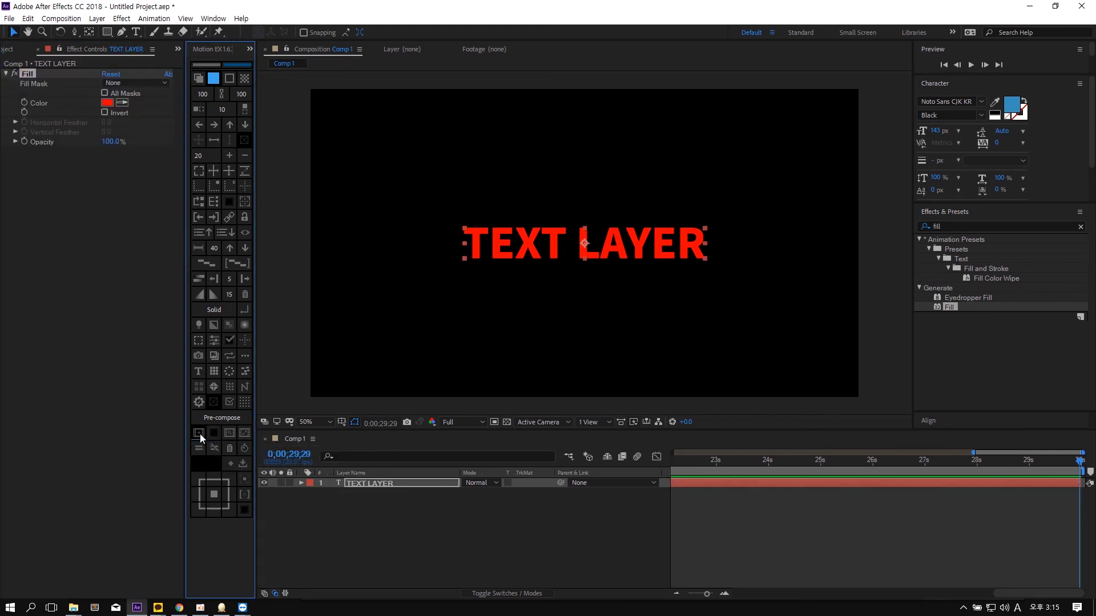
left_click(214, 433)
left_click(203, 432)
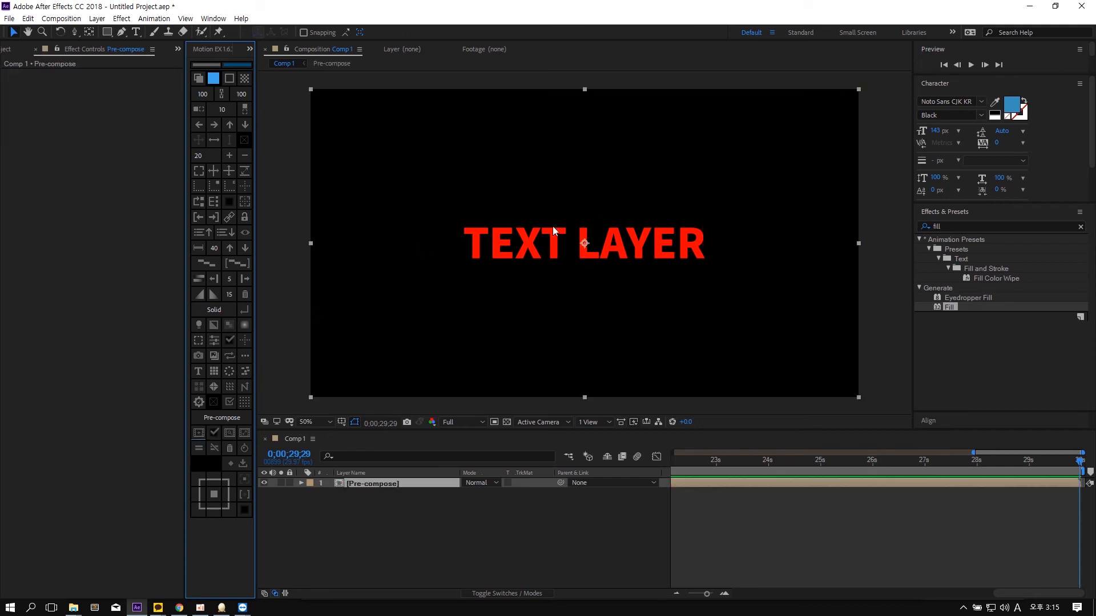
key("ctrl+z")
left_click(413, 517)
left_click(322, 483)
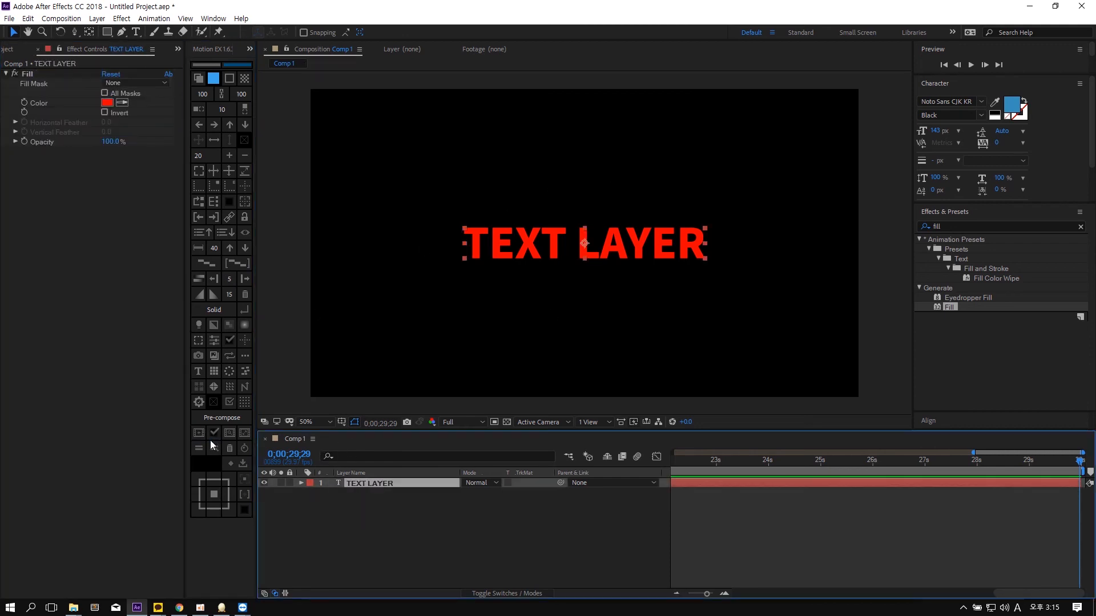
- Pre-compose the text layer with the toolbox and resize the new composition to fit the TEXT LAYER layer
left_click(199, 433)
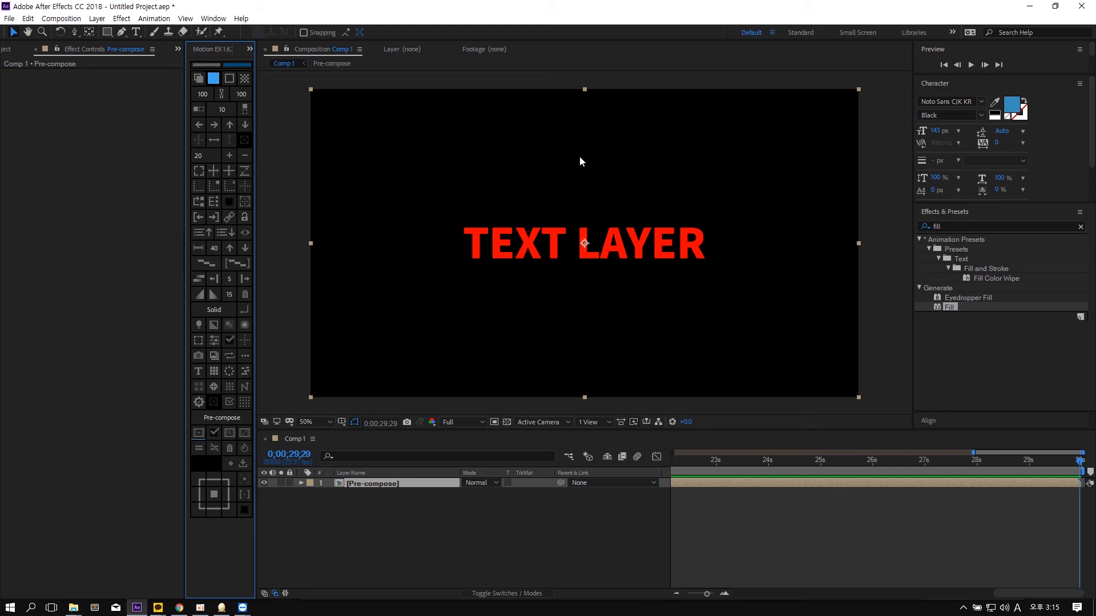
left_click(243, 435)
left_click(520, 314)
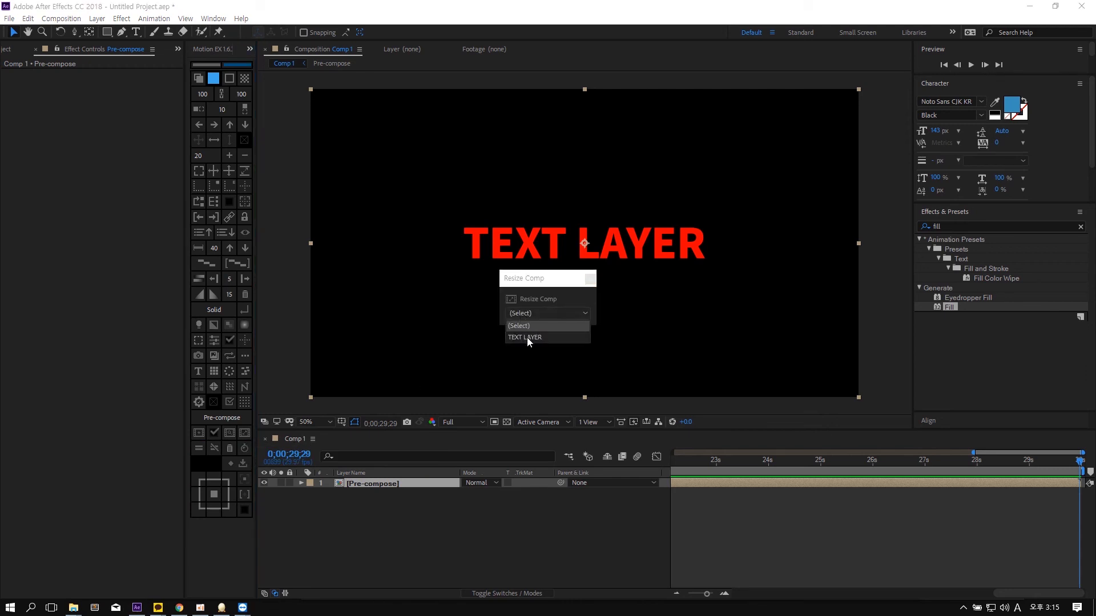
left_click(526, 337)
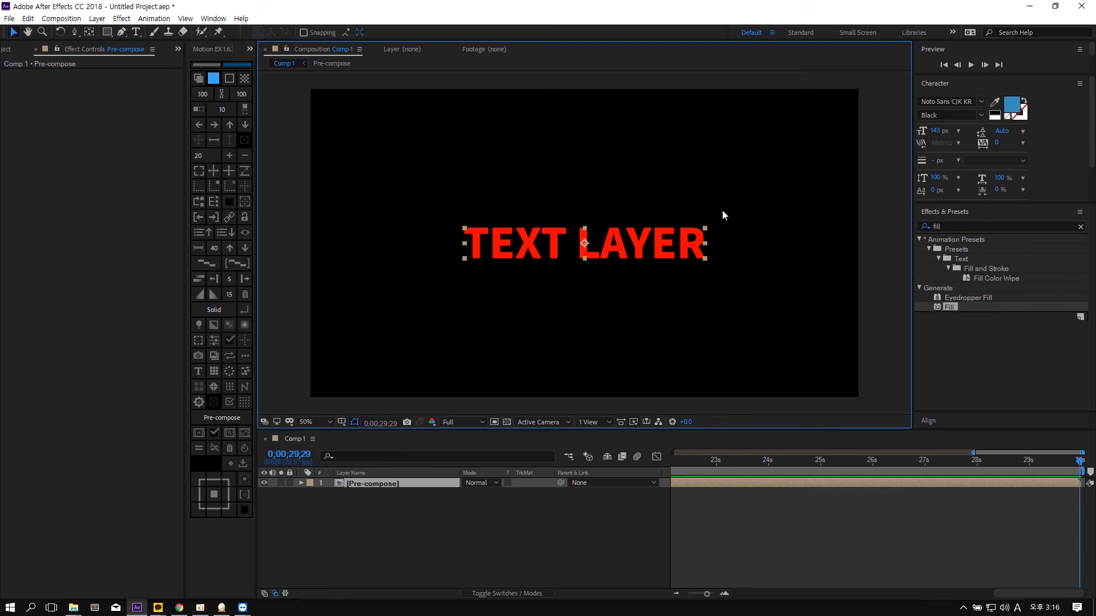
- Undo the composition resize and apply Resize Comp again using the TEXT LAYER layer
key("ctrl+z")
left_click(246, 435)
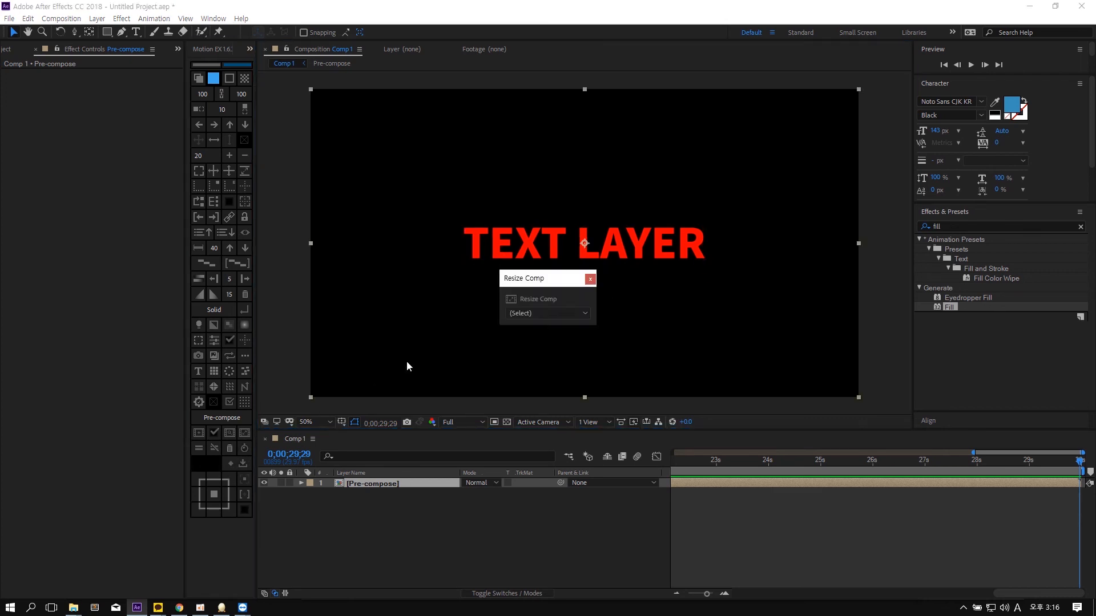
left_click(519, 316)
left_click(525, 334)
left_click(680, 299)
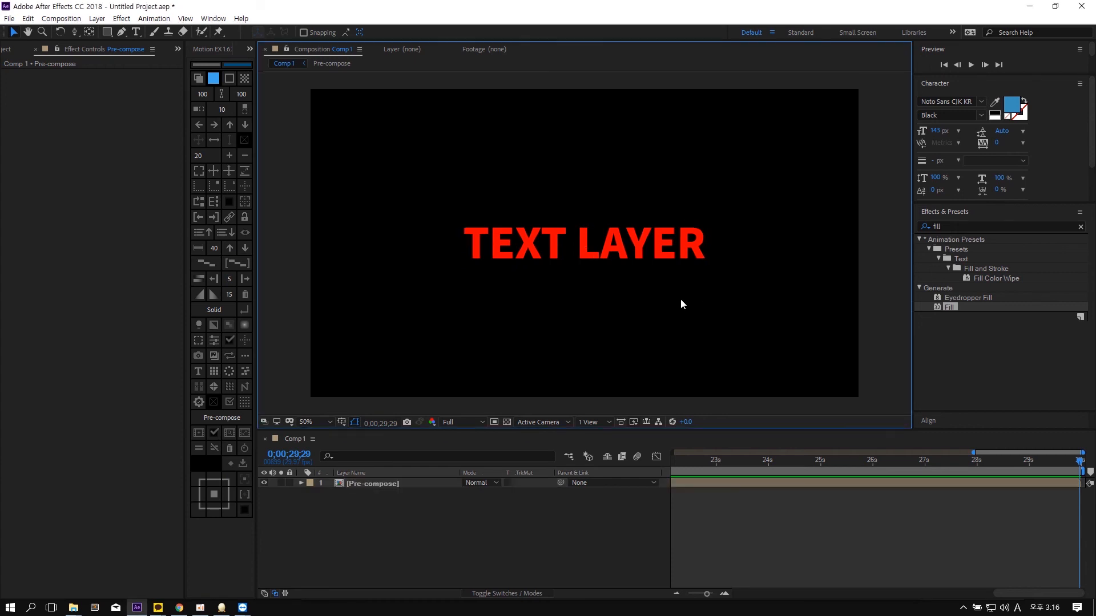
left_click(651, 245)
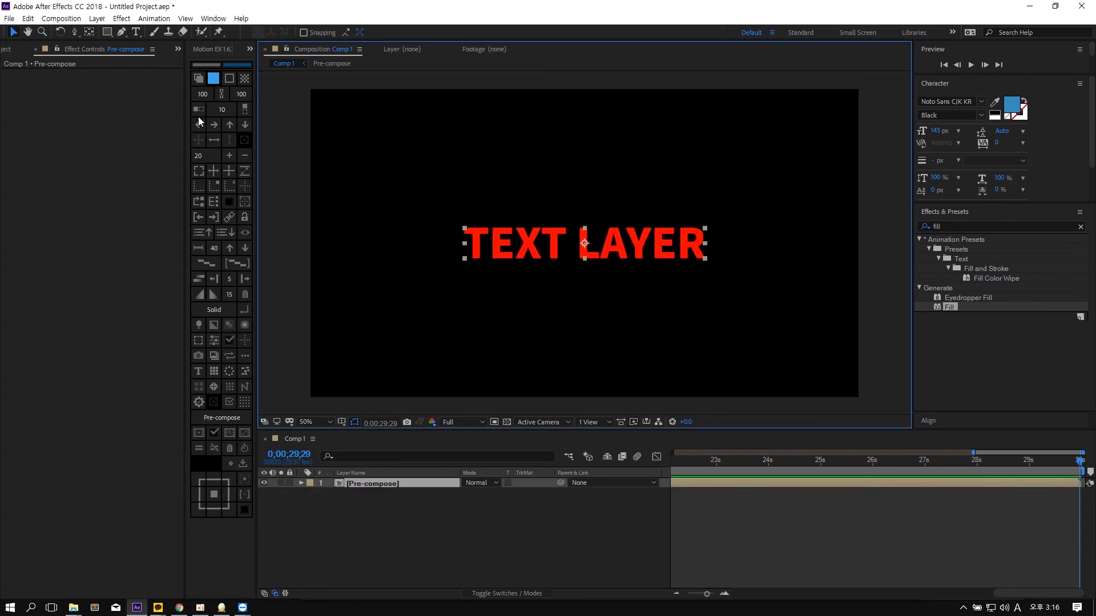
- Set the pre-comp resizing to both axes, and test enlarging and shrinking its bounds in steps of 20
left_click(200, 141)
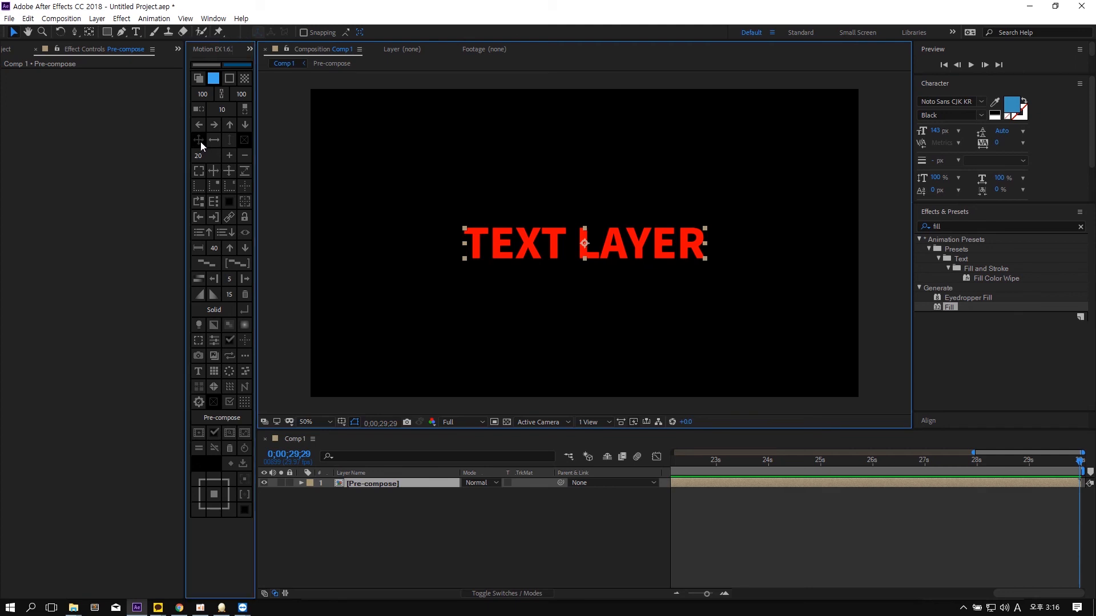
left_click(228, 155)
left_click(248, 156)
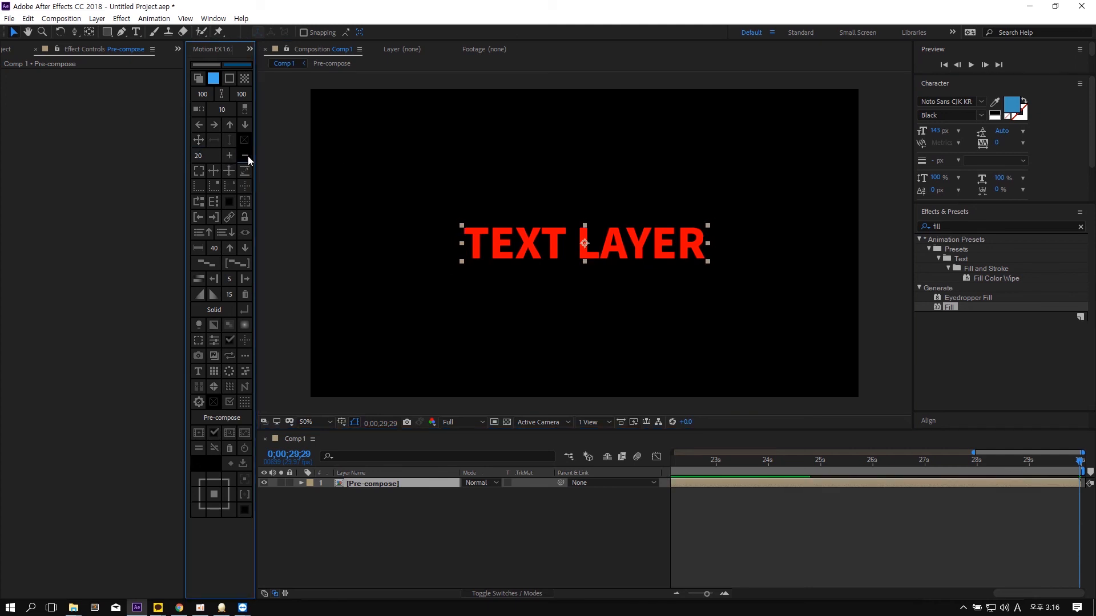
left_click(230, 156)
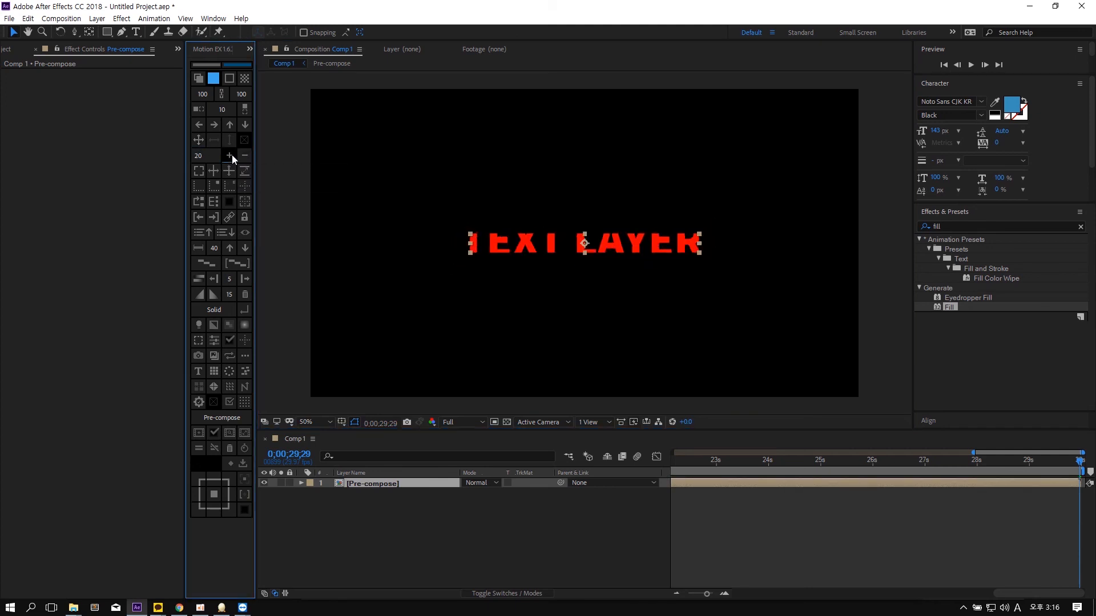
left_click(614, 332)
left_click(620, 249)
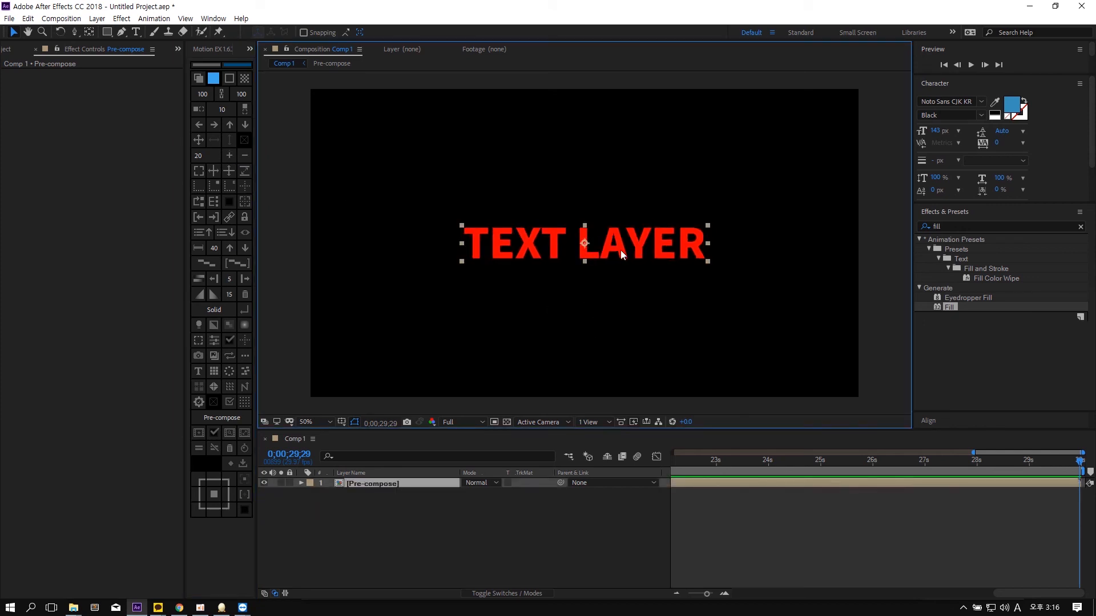
- Delete the pre-composed text layer from Comp 1
left_click(713, 349)
left_click(634, 245)
key("Delete")
- Add a new text layer reading "TEXT LAYER" slightly above the middle of the composition
key("ctrl+t")
left_click(599, 226)
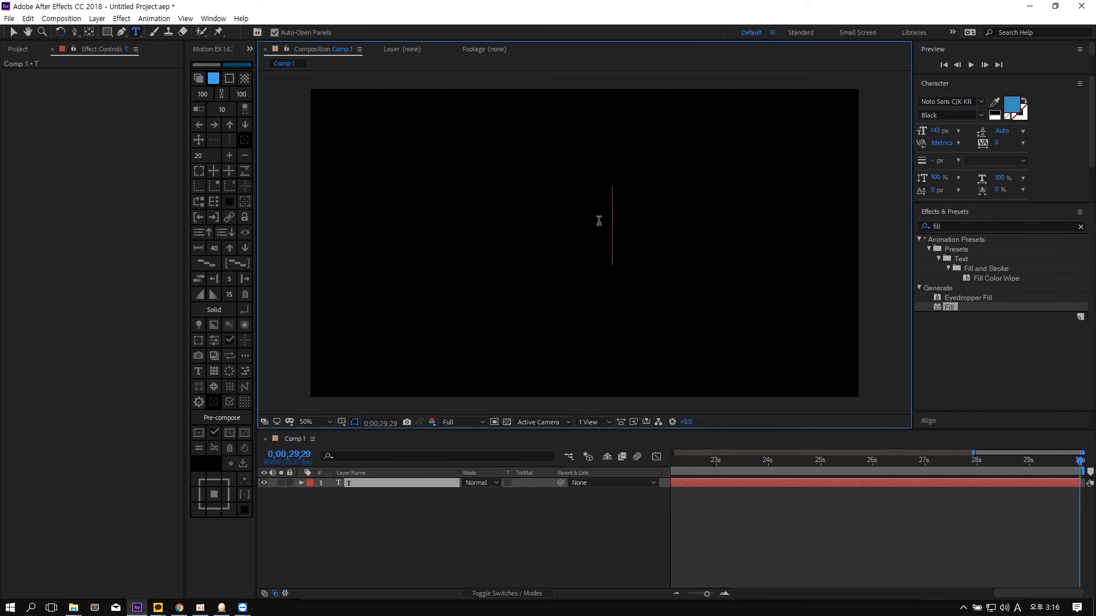
type("TEXT LAYER")
key("Escape")
key("v")
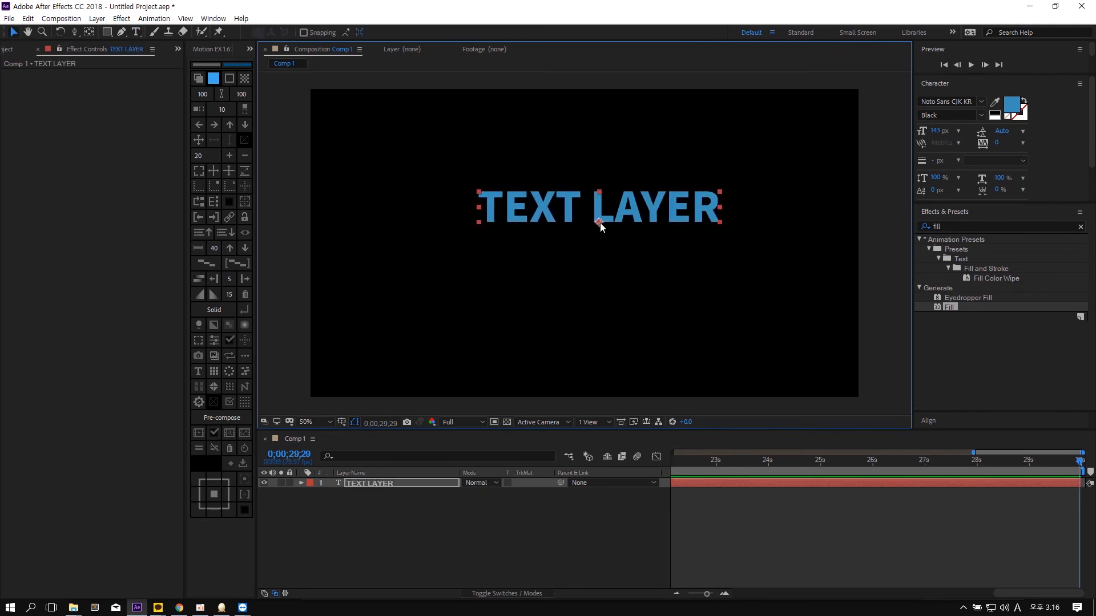
- Duplicate the text layer twice, placing one copy well below the original and the other just above it
key("ctrl+d")
left_click_drag(599, 224, 557, 350)
key("ctrl+d")
left_click_drag(557, 348, 574, 161)
- Pre-compose all three text layers together with the toolbox
left_click(581, 229)
key("ctrl+a")
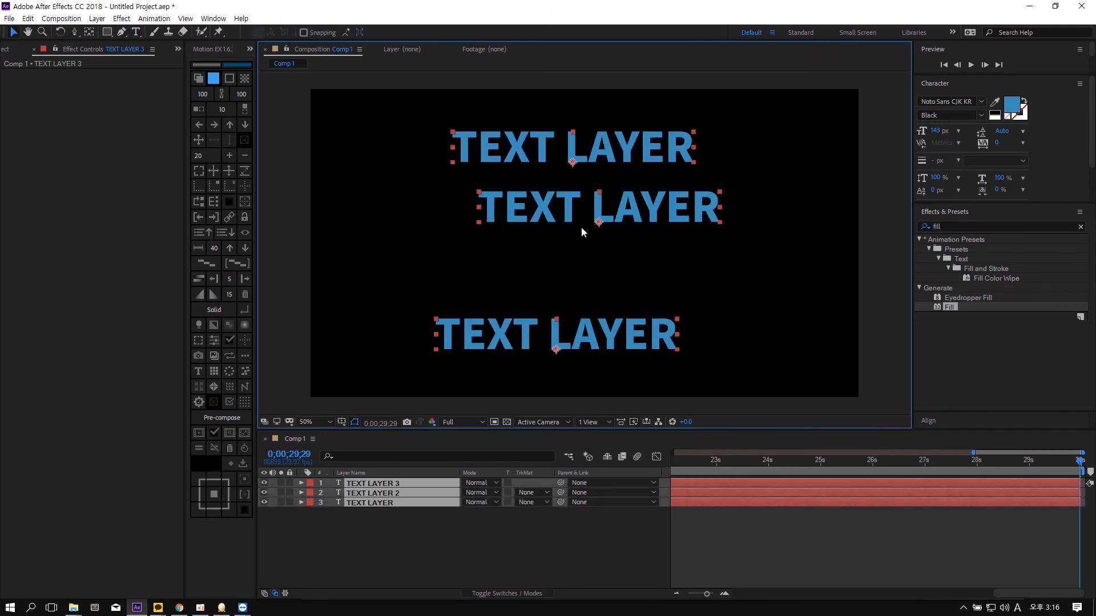
left_click(198, 433)
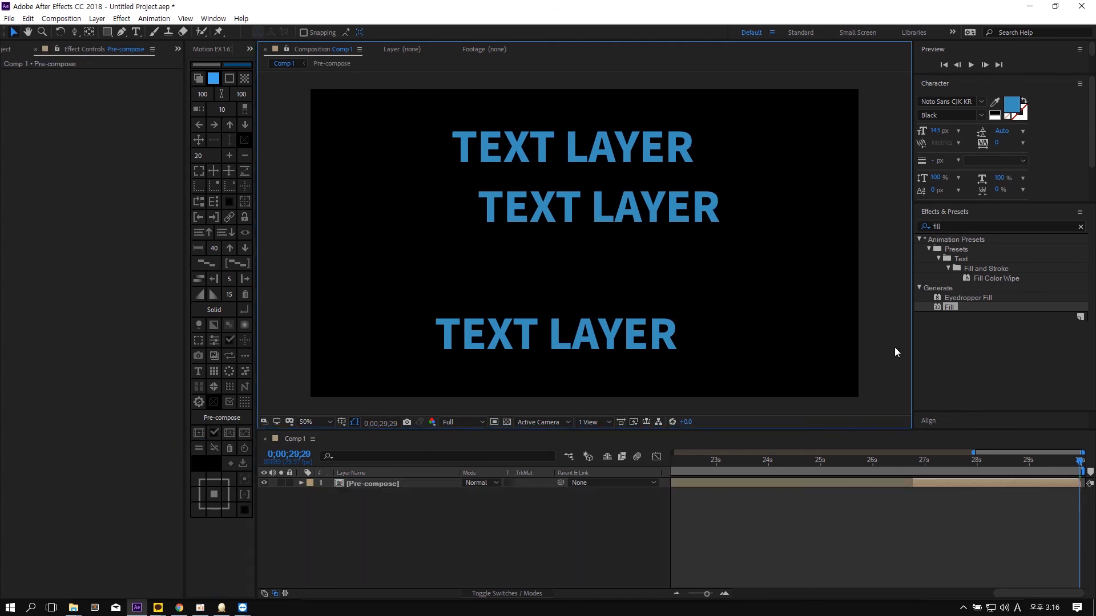
- Link TEXT LAYER 3 inside the selected pre-composition to a controller null with the Pre-compose Link tool
left_click(727, 299)
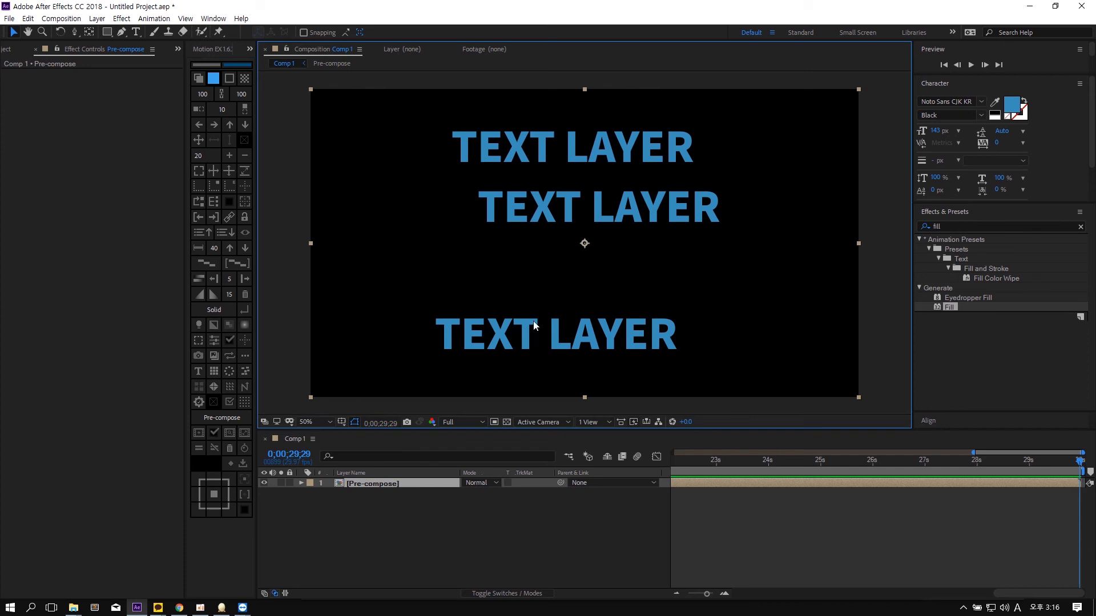
left_click(228, 434)
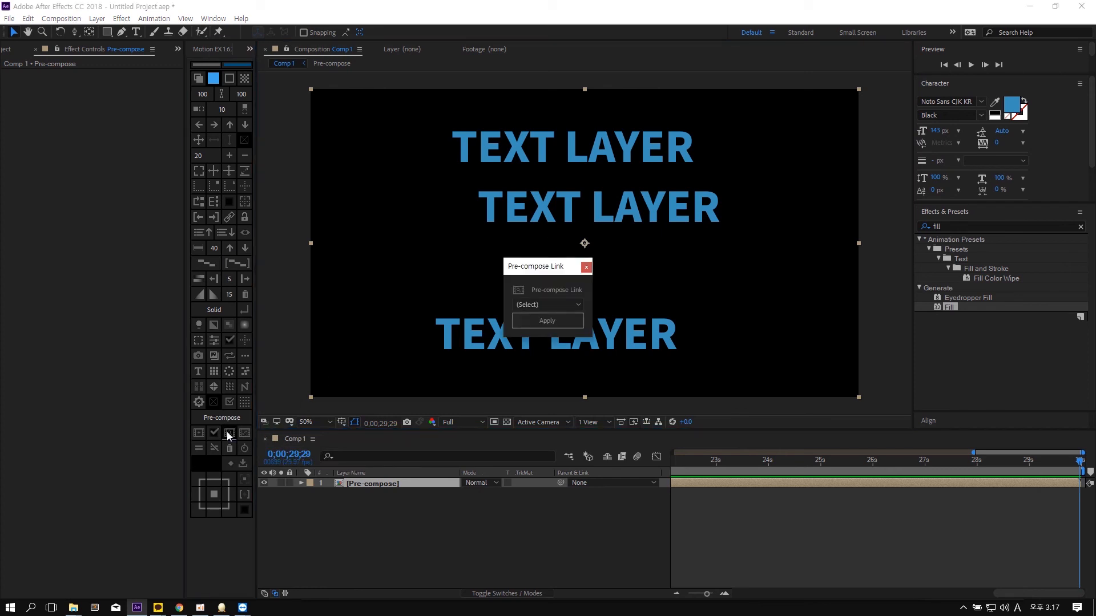
left_click(545, 305)
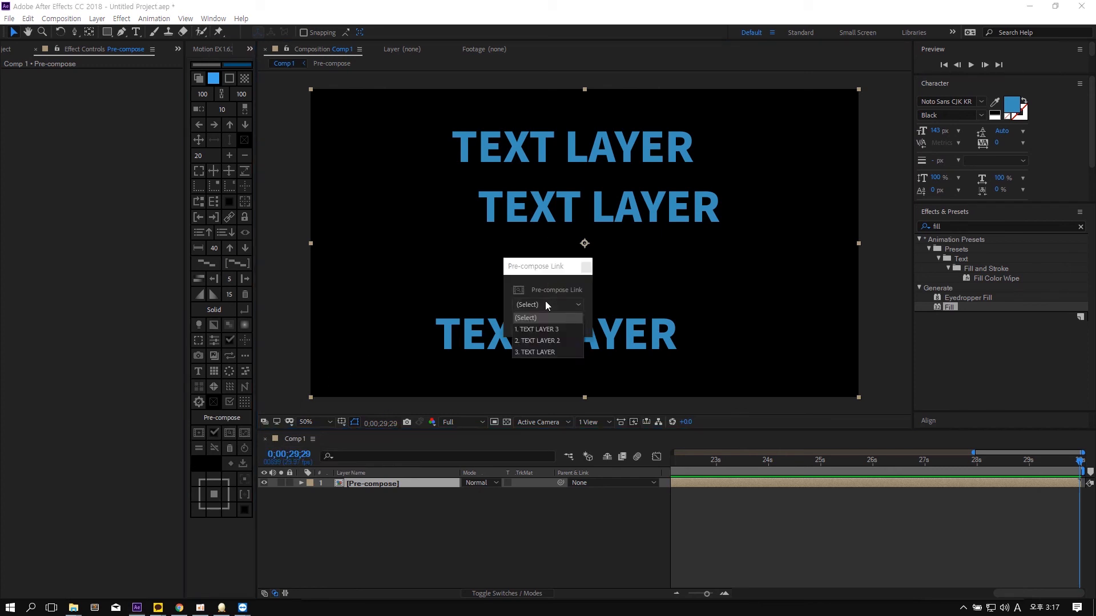
left_click(550, 329)
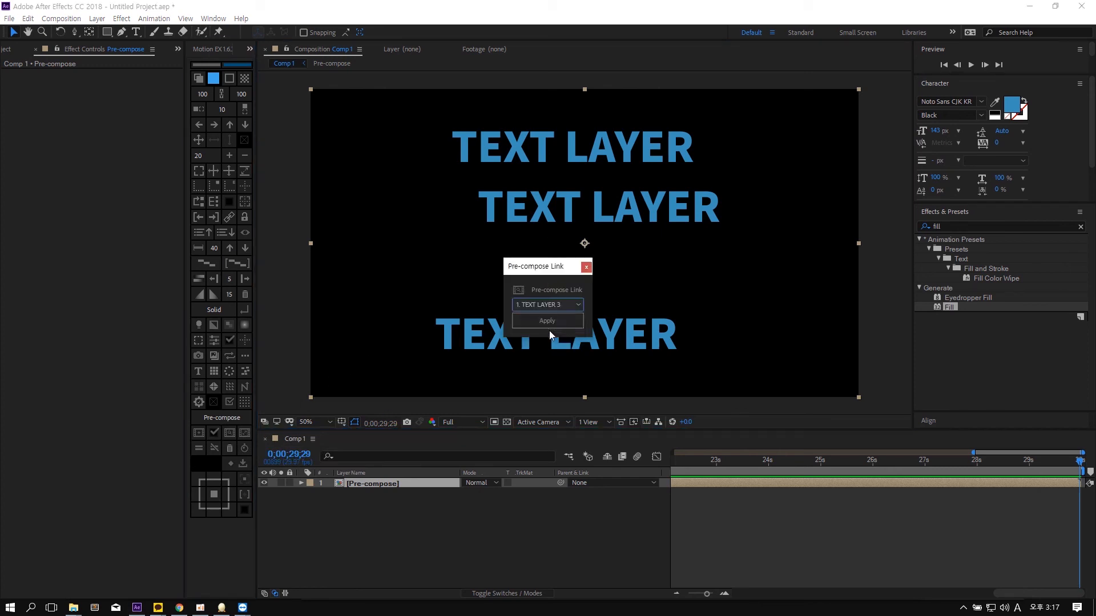
left_click(550, 321)
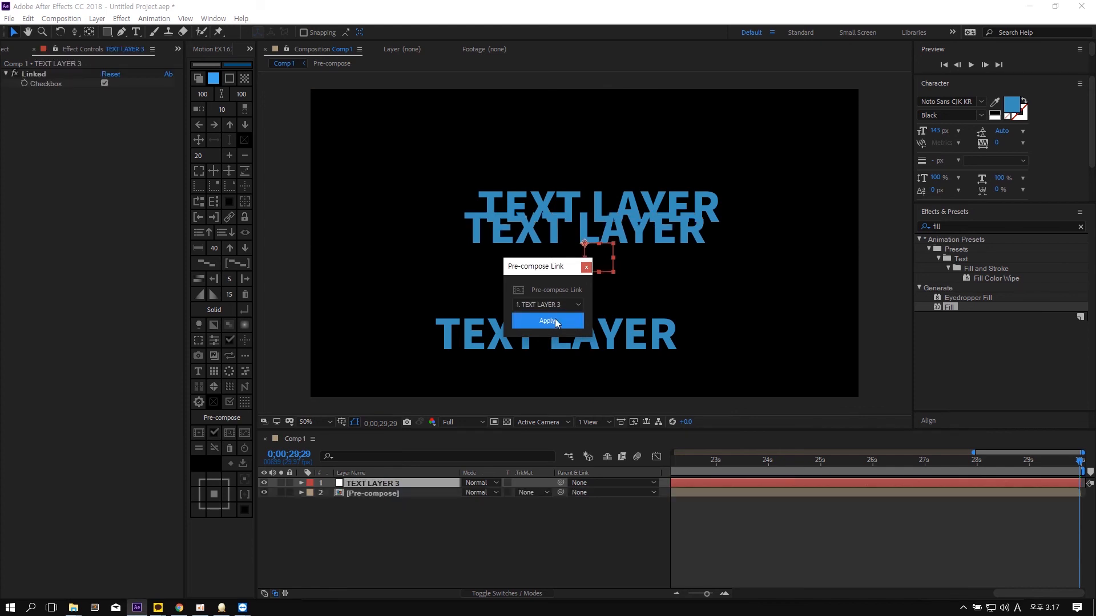
- Move the TEXT LAYER 3 controller null around the composition and scale it down slightly to drive the linked text
left_click_drag(569, 268, 925, 310)
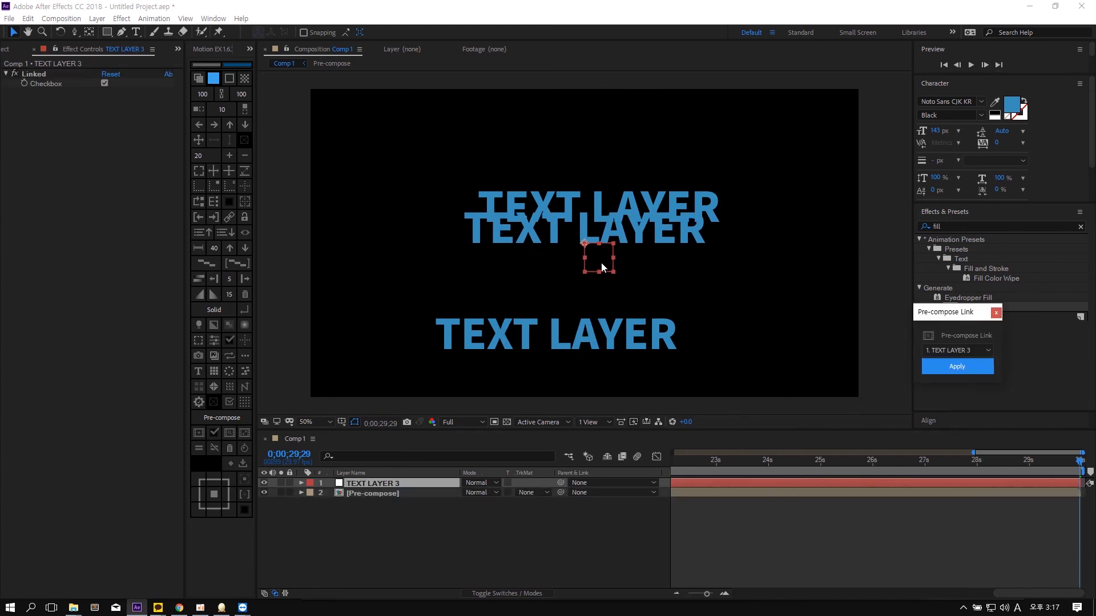
left_click_drag(601, 262, 602, 183)
left_click_drag(628, 221, 534, 266)
- Switch the null's Linked checkbox off and on again, reposition the null near the centre, and close the Pre-compose Link dialog
left_click(103, 84)
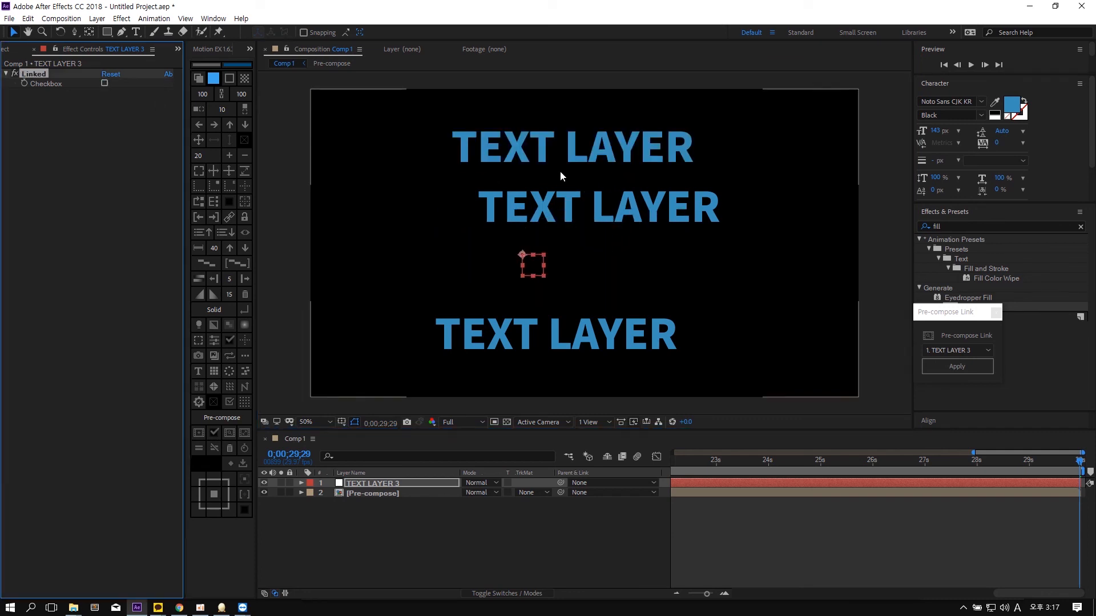
left_click(104, 84)
left_click_drag(545, 289, 610, 276)
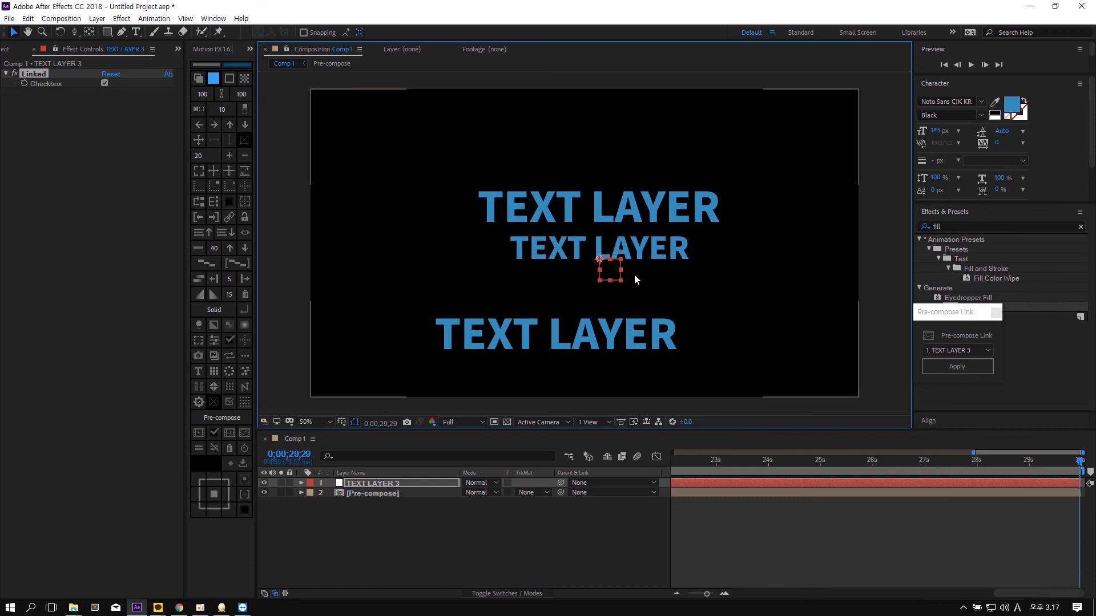
left_click_drag(967, 314, 806, 311)
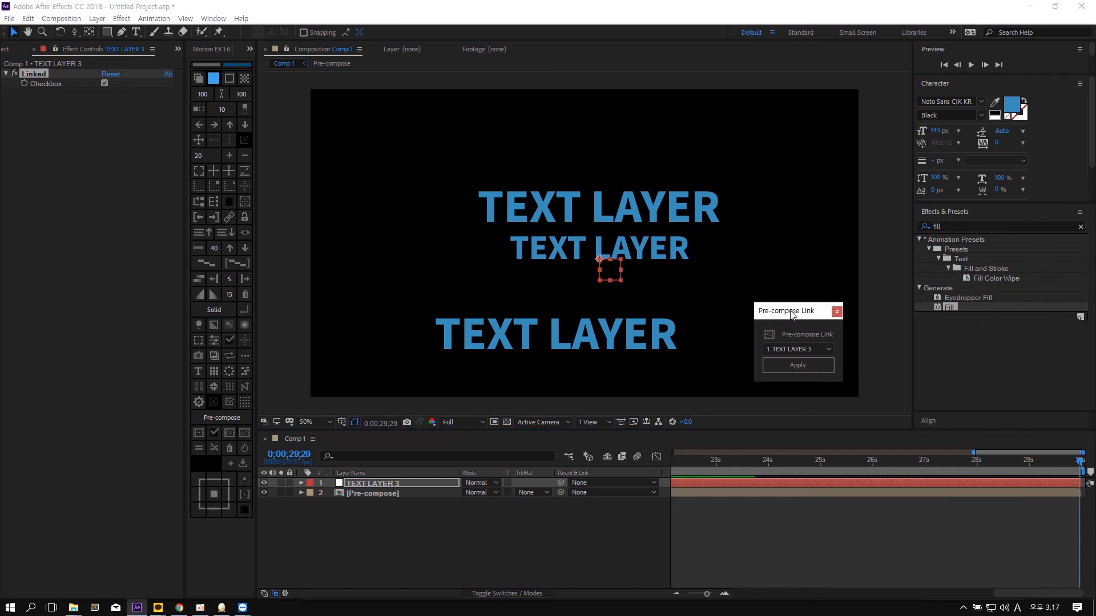
left_click(836, 311)
left_click(432, 370)
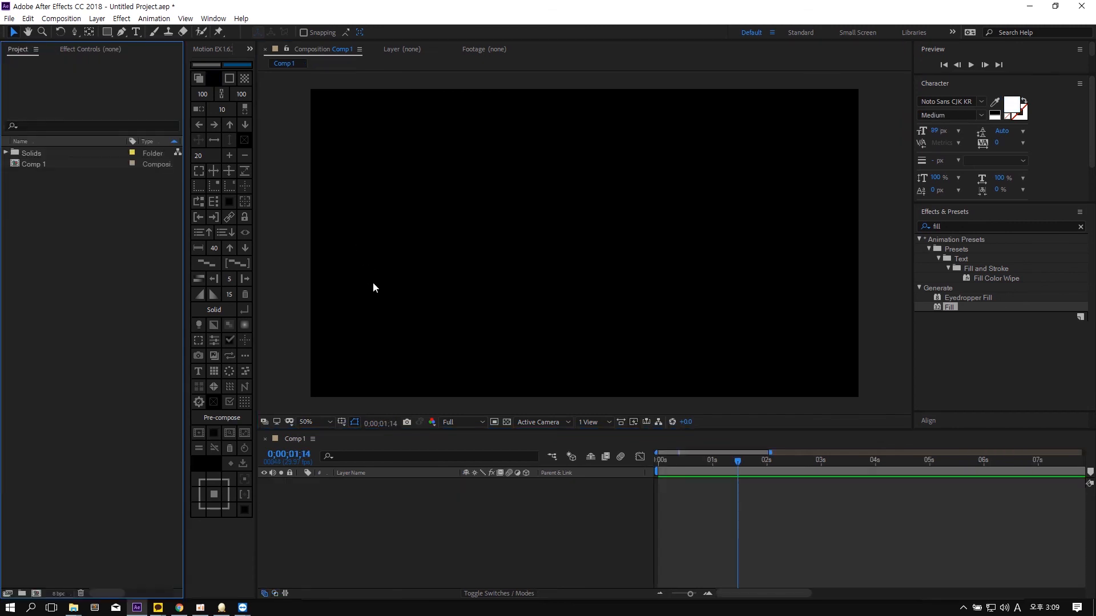
- Open the Textures tool and move its dialog clear of the middle of the composition
left_click(245, 403)
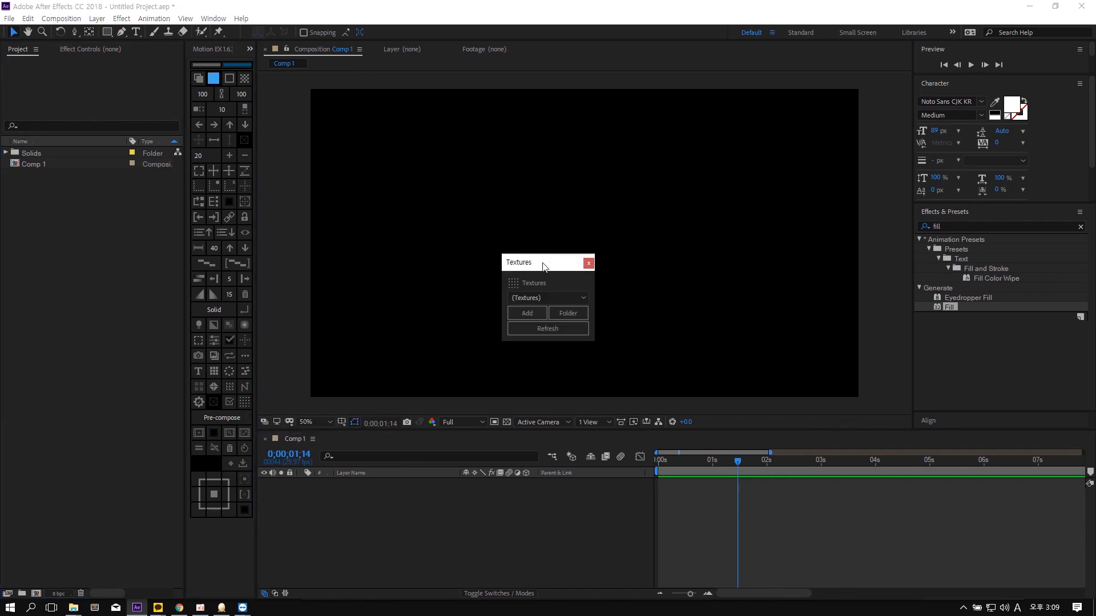
left_click_drag(546, 261, 787, 262)
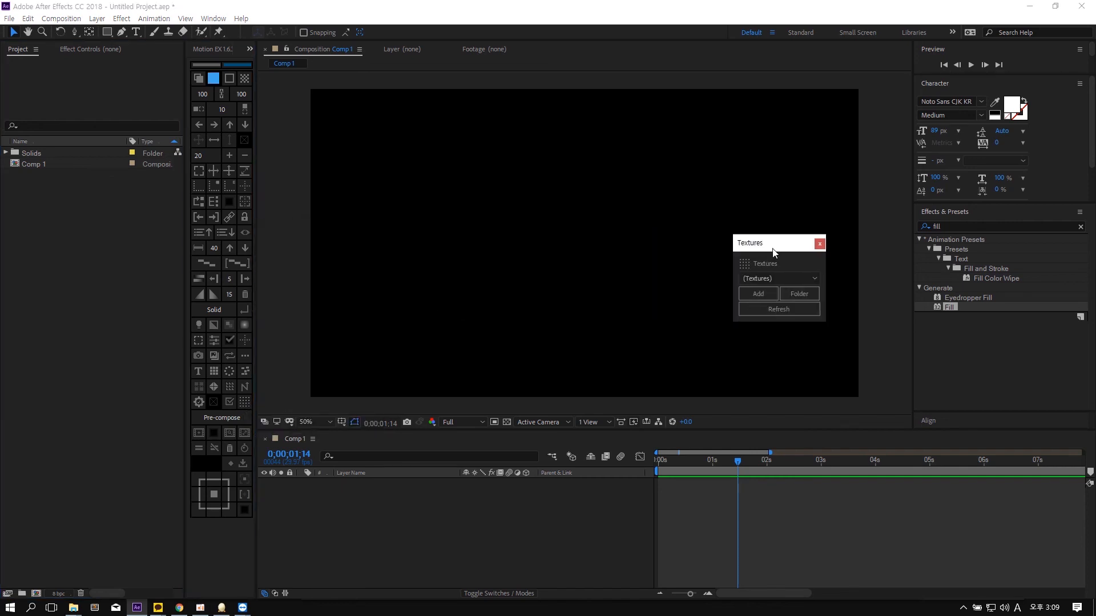
left_click(488, 239)
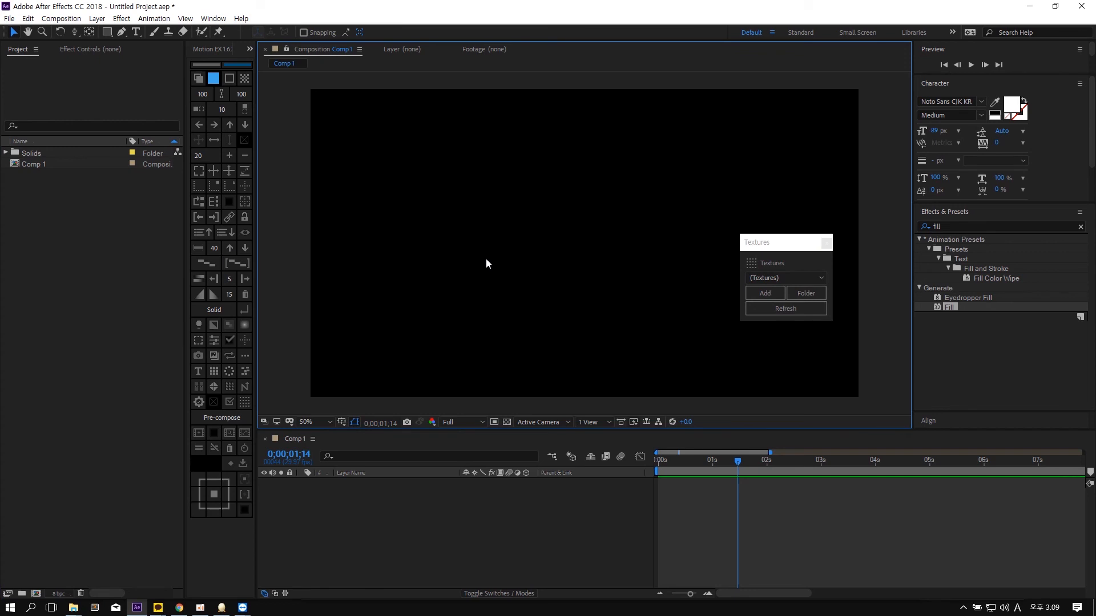
- Add a text layer reading "TEXT LAYER" near the middle of the empty composition
left_click(137, 31)
left_click(516, 245)
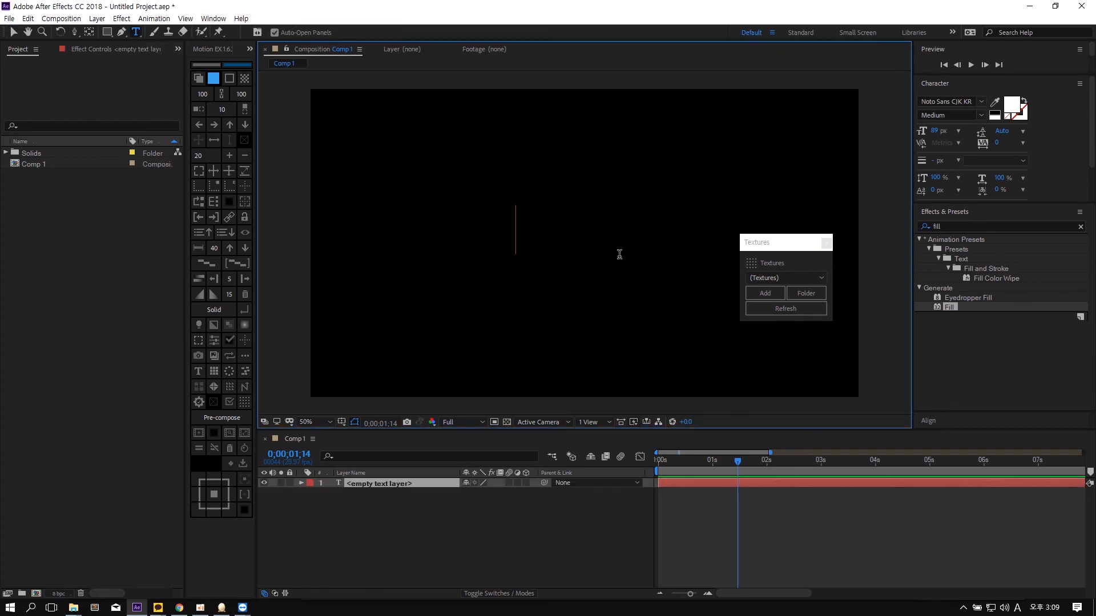
type("TEXT LAYER")
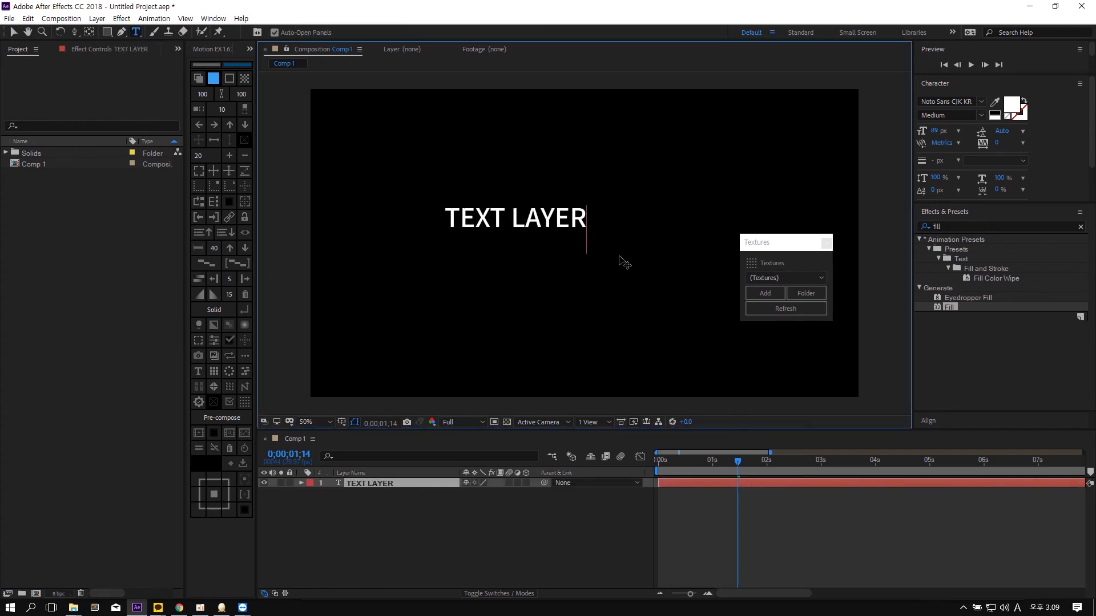
key("KP_Enter")
key("v")
- Set the text to 143 px in the Black weight and centre it in the composition
left_click_drag(934, 131, 965, 131)
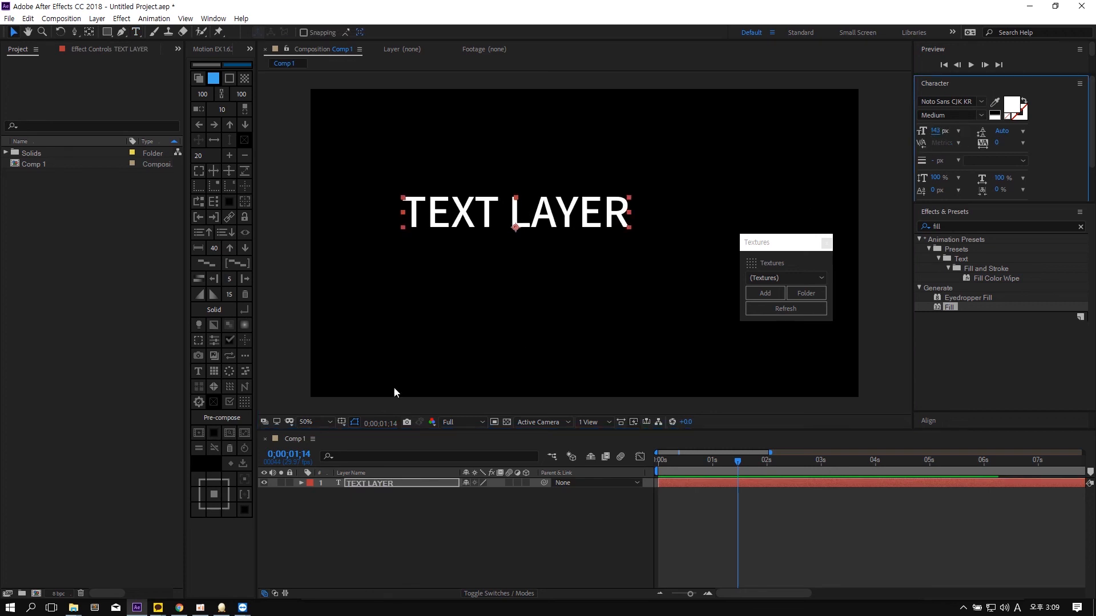
left_click(247, 483)
left_click_drag(655, 304, 515, 156)
left_click(962, 116)
key("Down")
key("Down")
left_click_drag(636, 316, 518, 200)
- Check which textures the Textures tool offers and look at the image files in its Textures folder
left_click(793, 279)
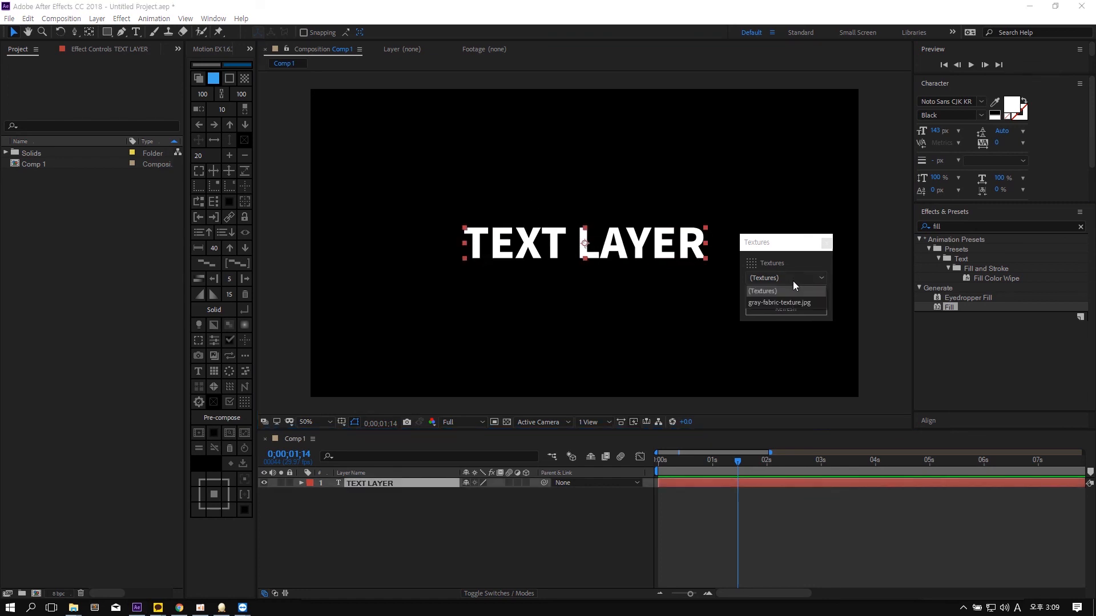
left_click(780, 292)
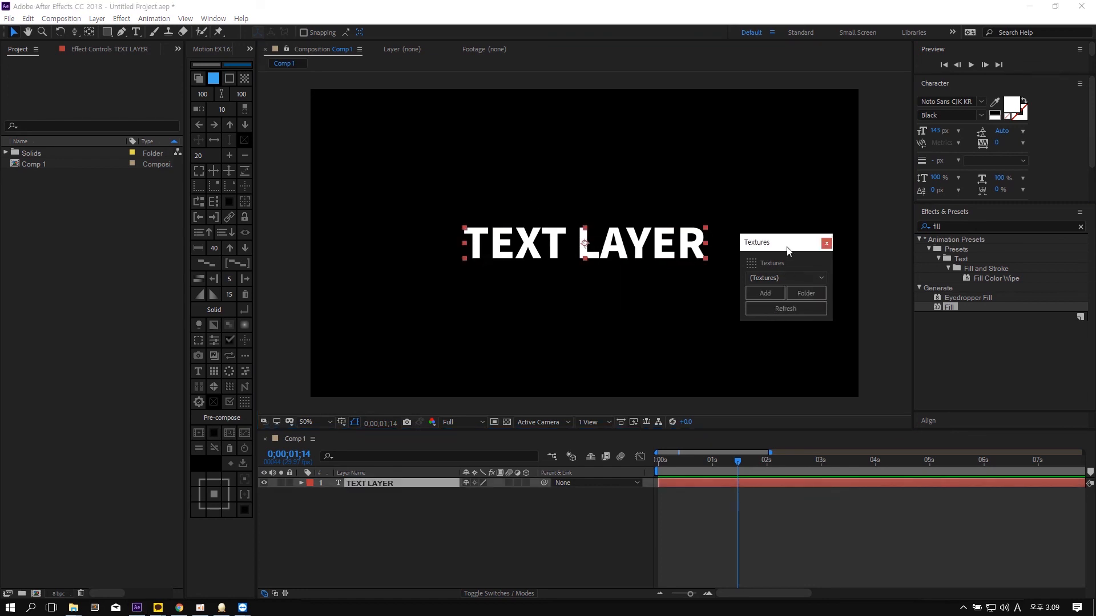
left_click(807, 293)
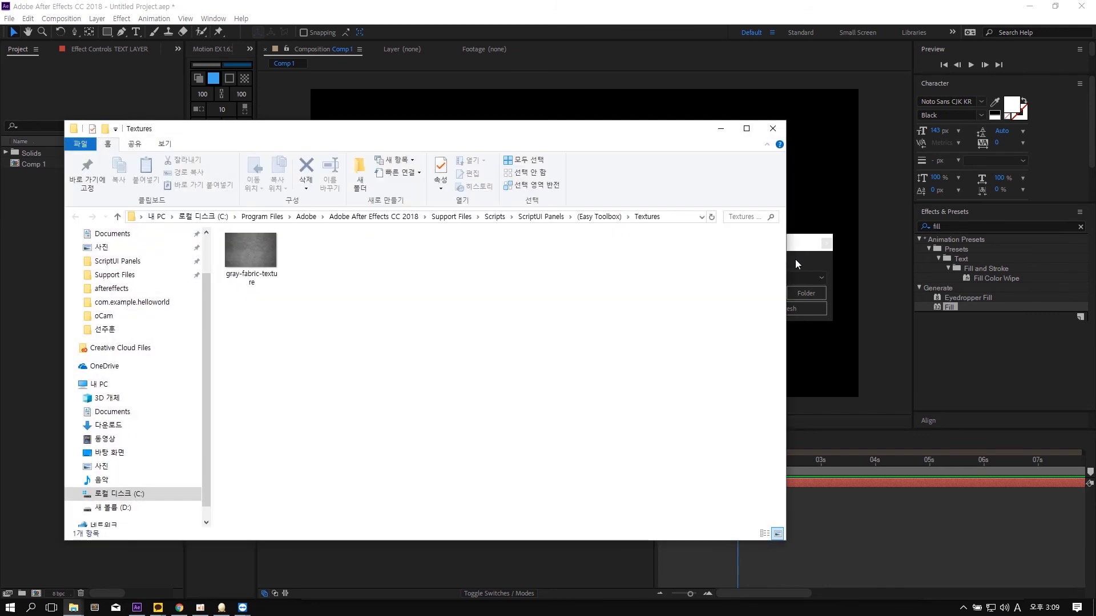
left_click(261, 273)
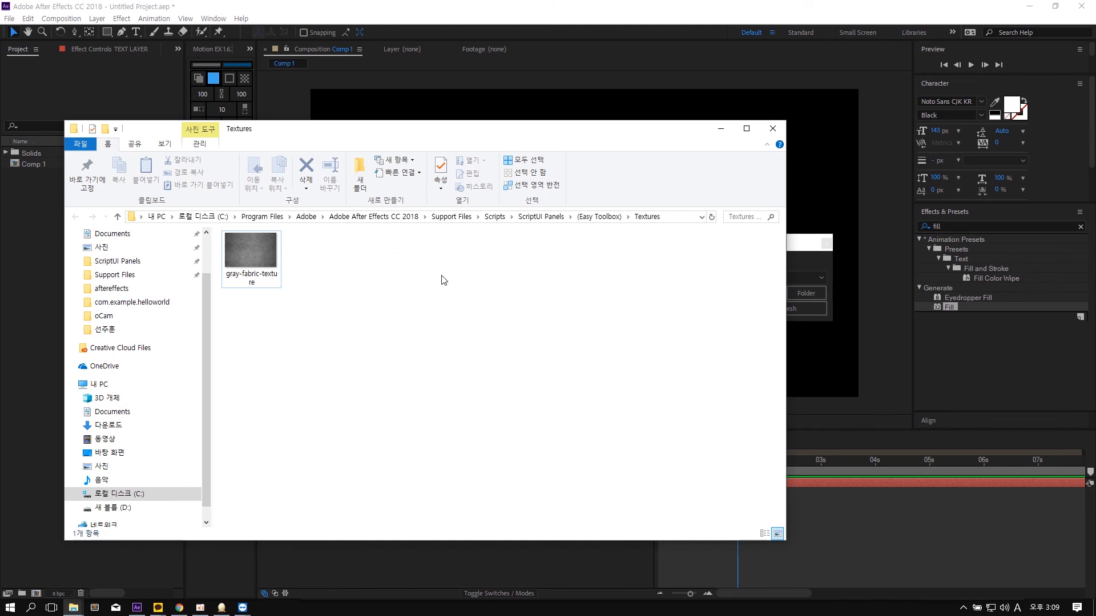
left_click(773, 128)
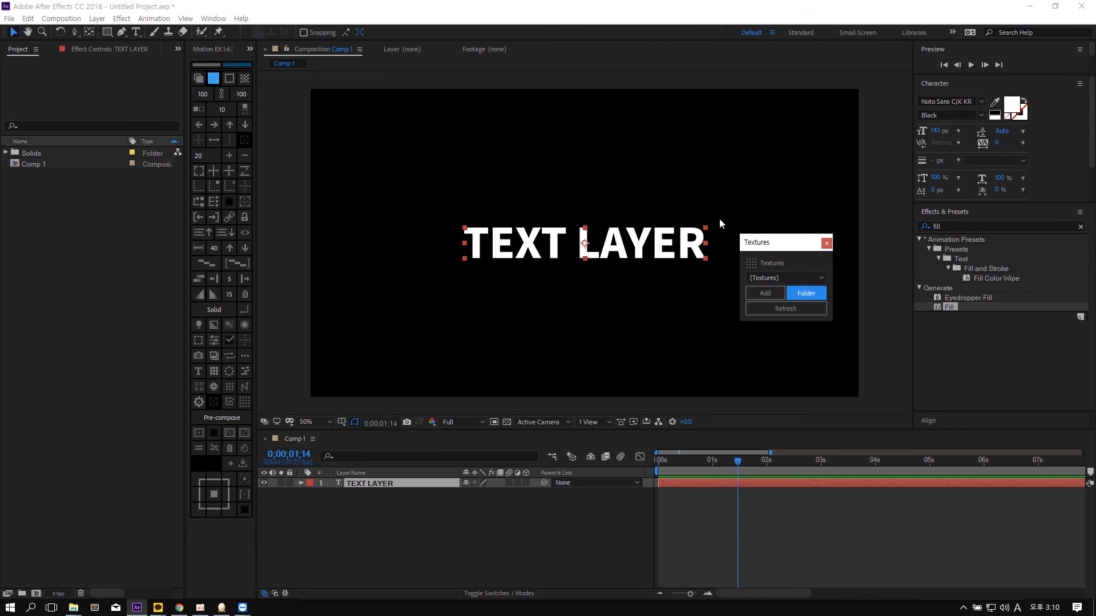
- Apply the gray-fabric-texture.jpg texture to the selected text layer
left_click_drag(663, 183, 578, 286)
left_click(781, 278)
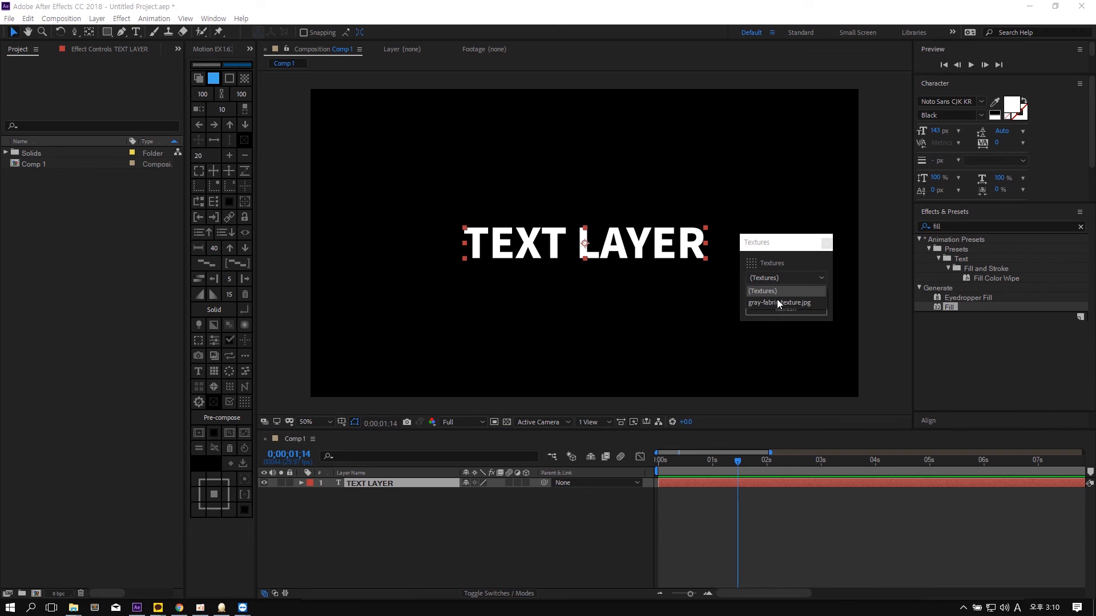
left_click(775, 303)
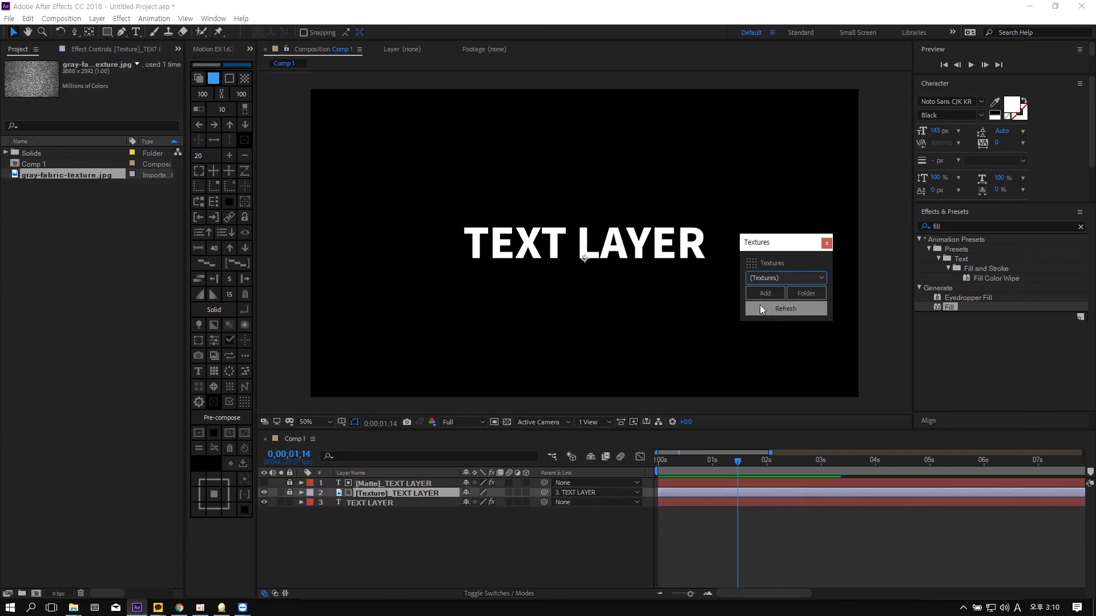
- Change the base text layer's fill colour to blue 398FBC
left_click(399, 502)
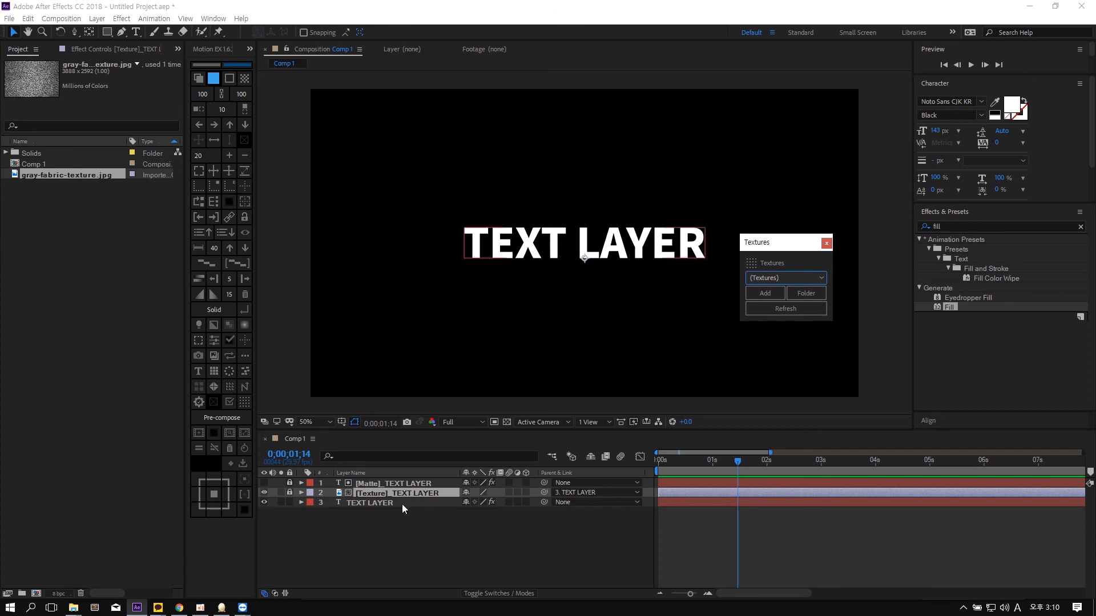
left_click(1012, 106)
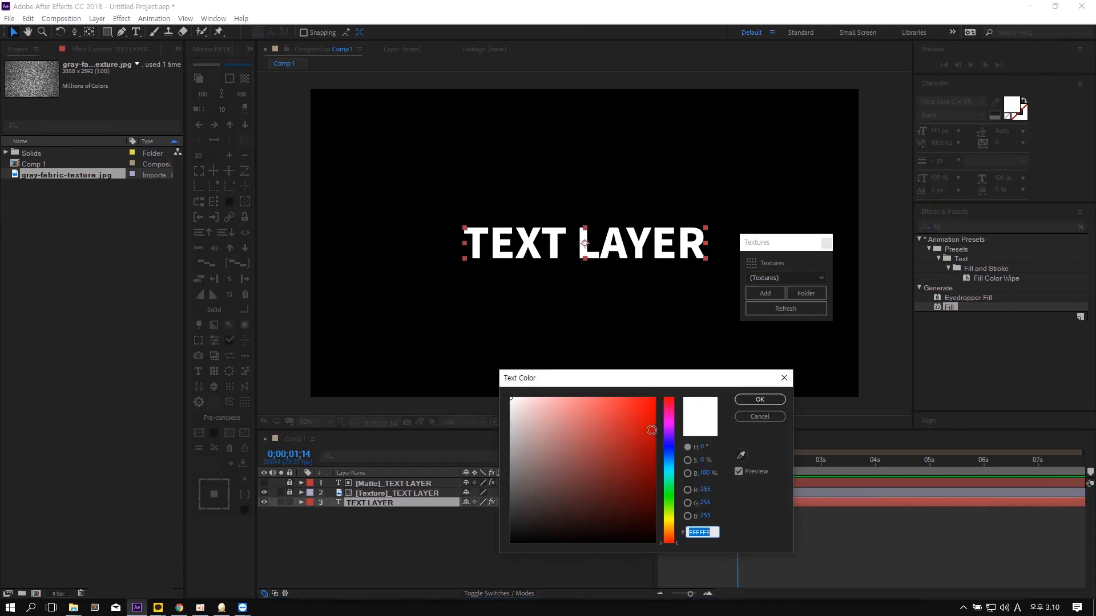
left_click(627, 441)
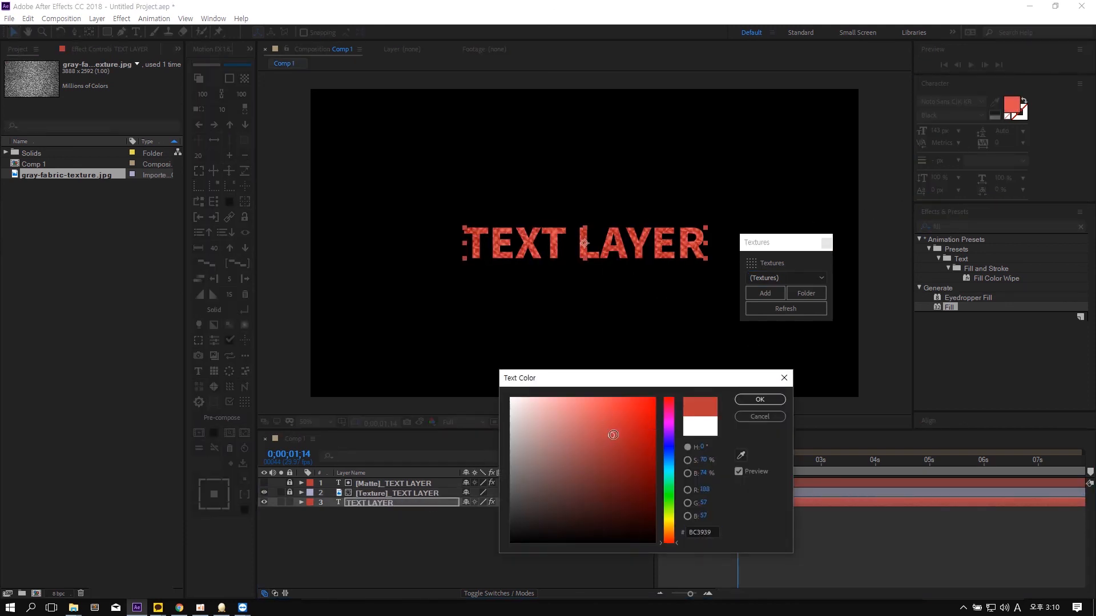
left_click(667, 448)
left_click(669, 462)
left_click(745, 402)
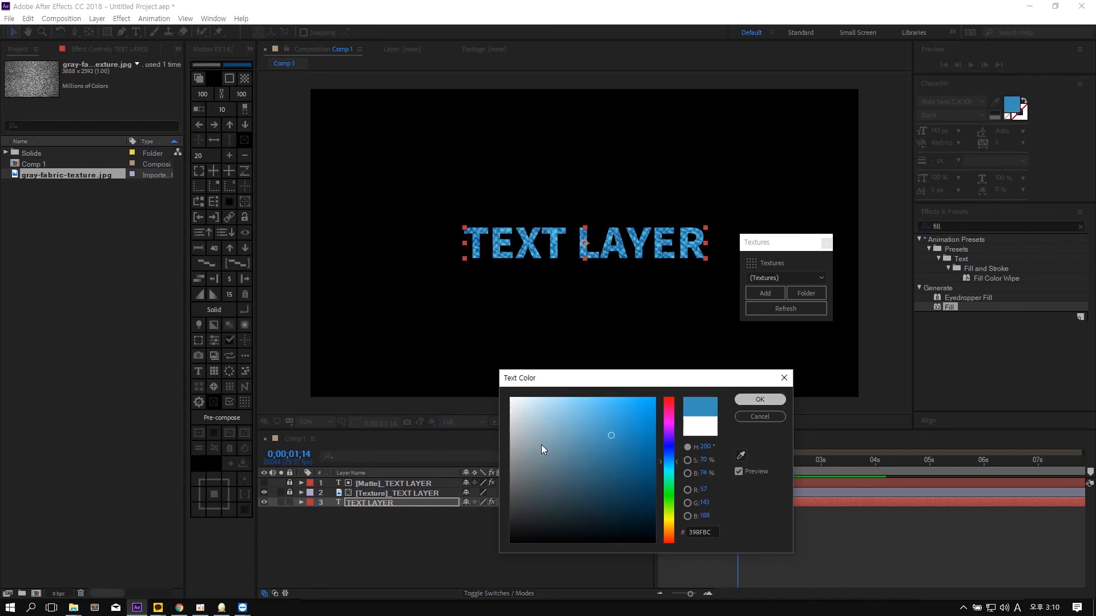
- Set the texture's X position to 16 and its scale to 26 in the text layer's effect controls
left_click(104, 52)
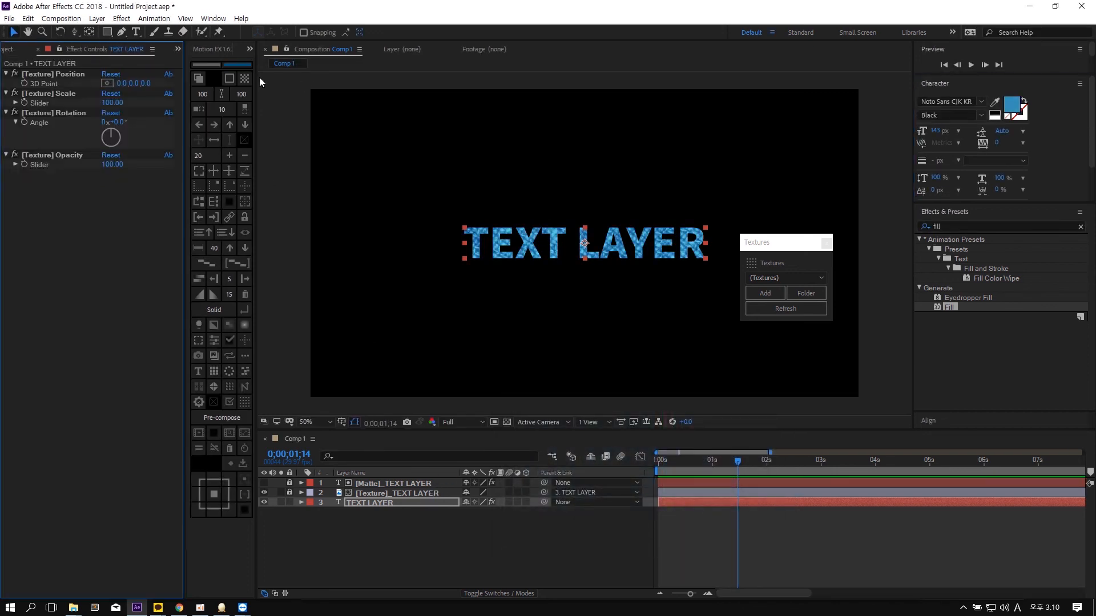
mouse_move(123, 83)
left_mouse_down()
mouse_move(291, 91)
mouse_move(70, 102)
left_mouse_up()
left_click(818, 202)
- Examine the textured text up close and the blend mode and track matte of the texture layers
left_click(639, 250)
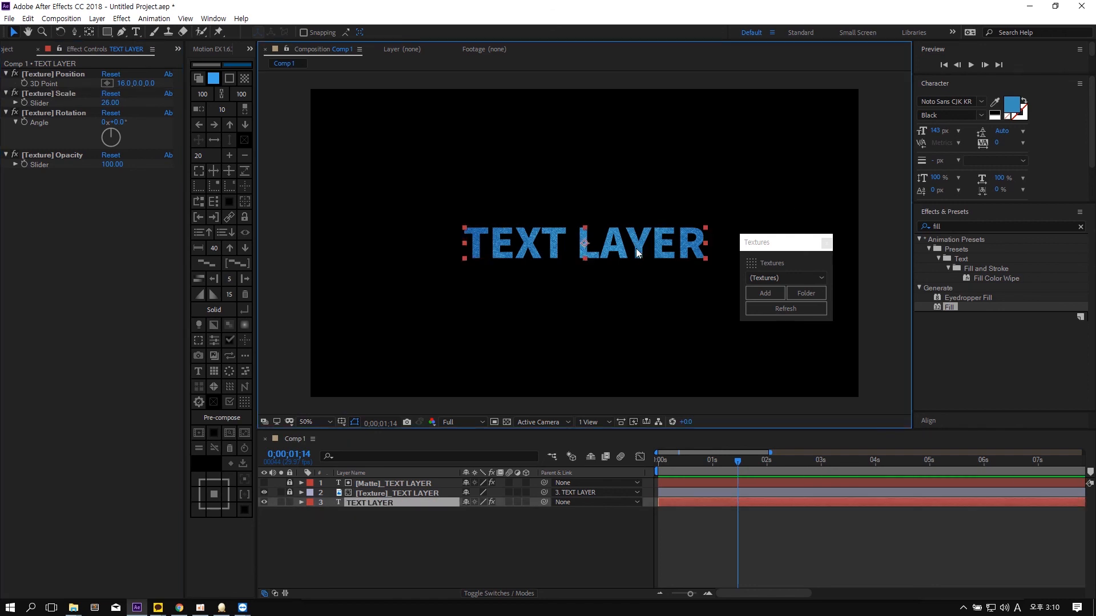
scroll(553, 223, "up", 1)
left_click_drag(782, 243, 888, 332)
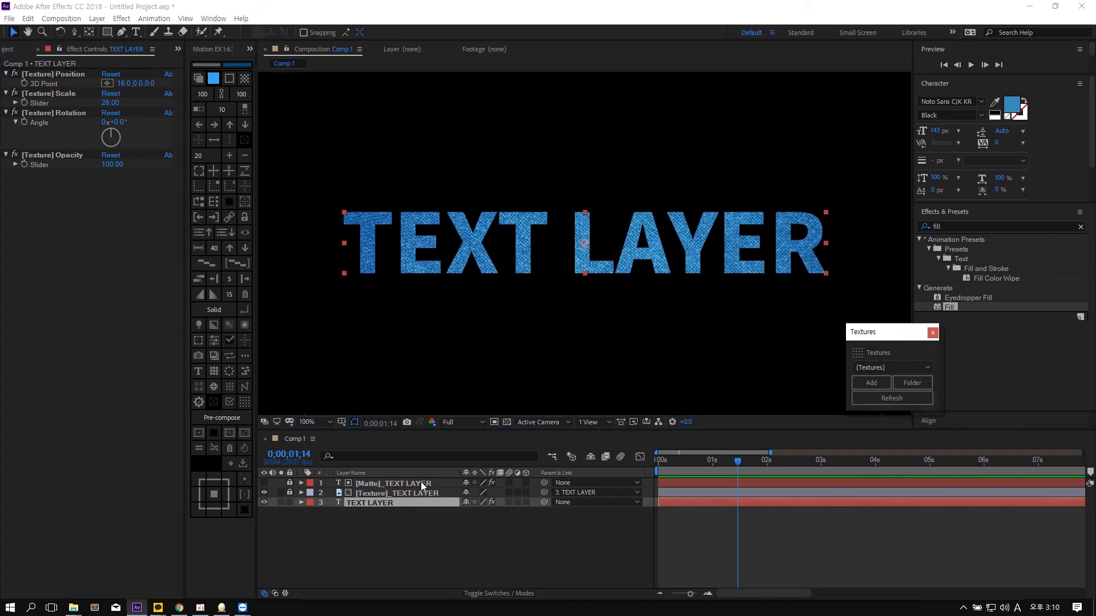
left_click(511, 585)
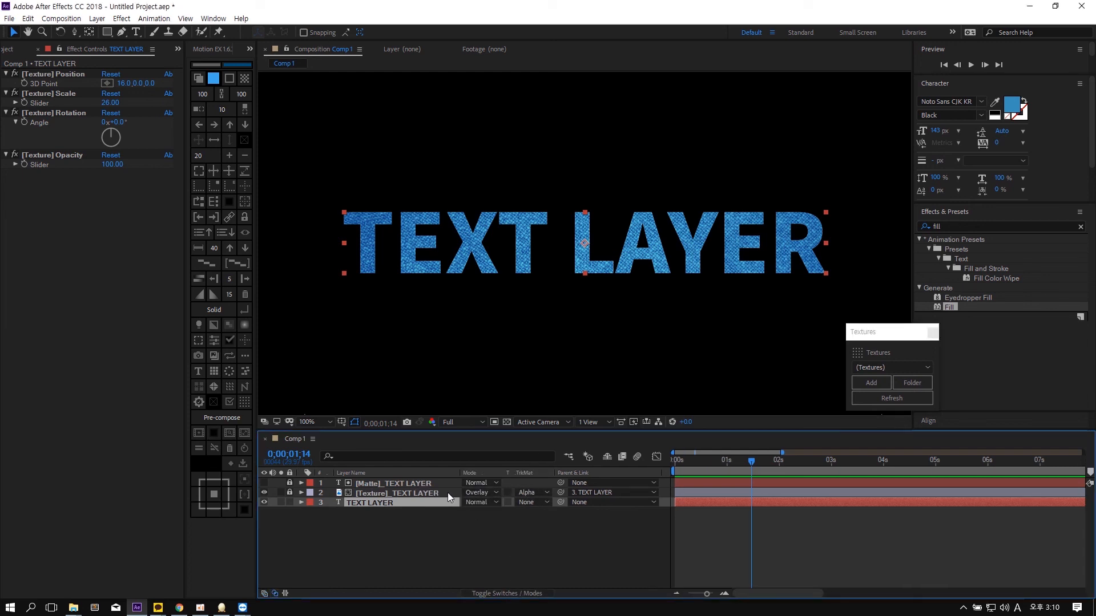
key("F2")
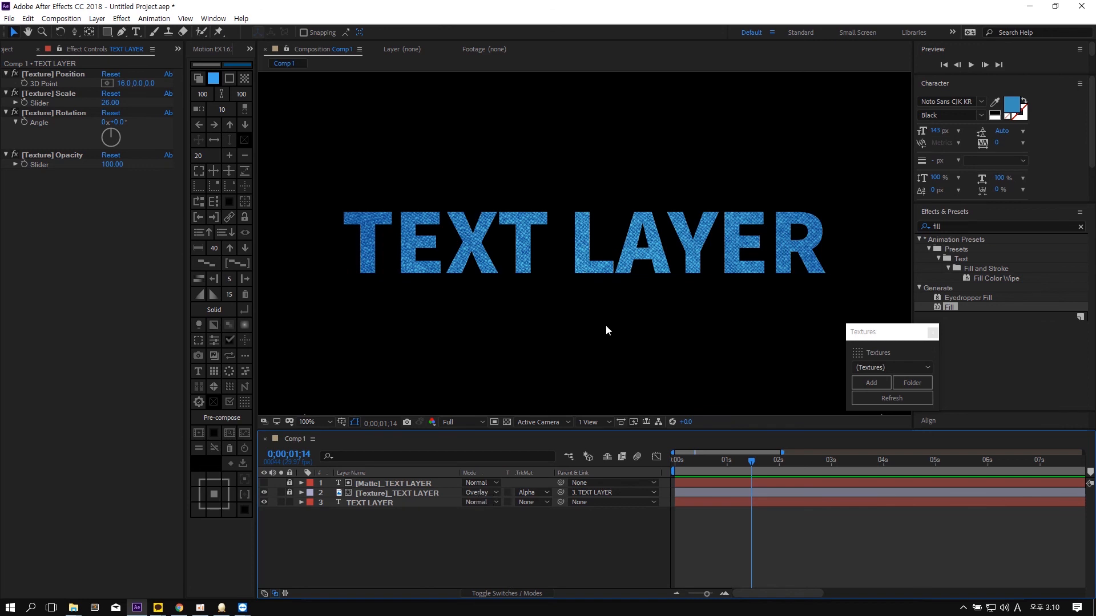
scroll(605, 324, "down", 1)
- Move the base text layer slightly up and to the left of the composition's centre, and deselect it
left_click(404, 501)
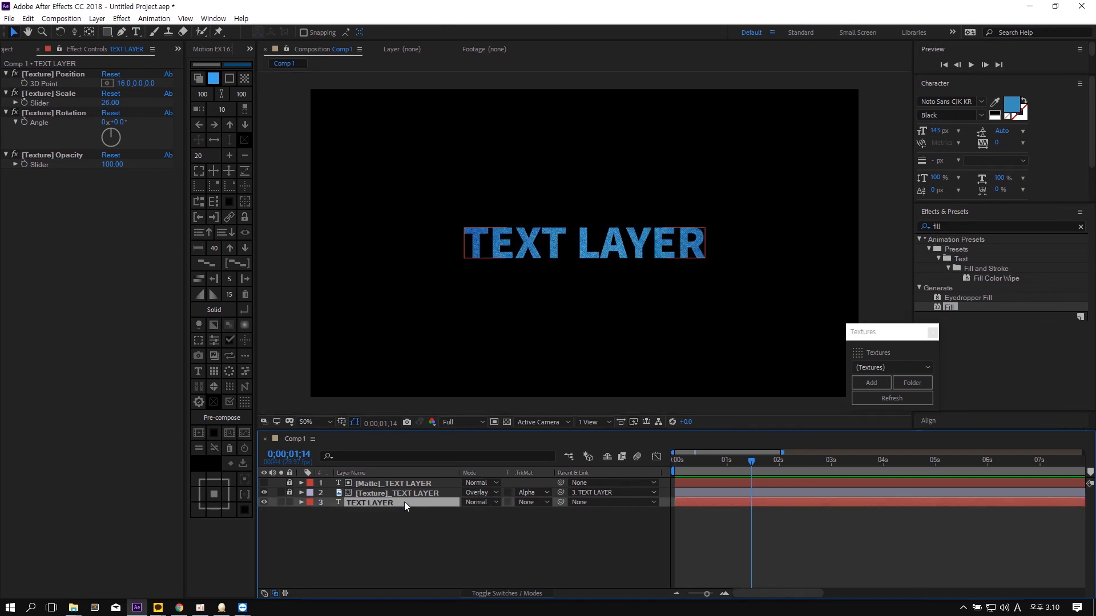
mouse_move(589, 246)
left_mouse_down()
mouse_move(649, 196)
mouse_move(614, 222)
mouse_move(622, 262)
mouse_move(595, 233)
left_mouse_up()
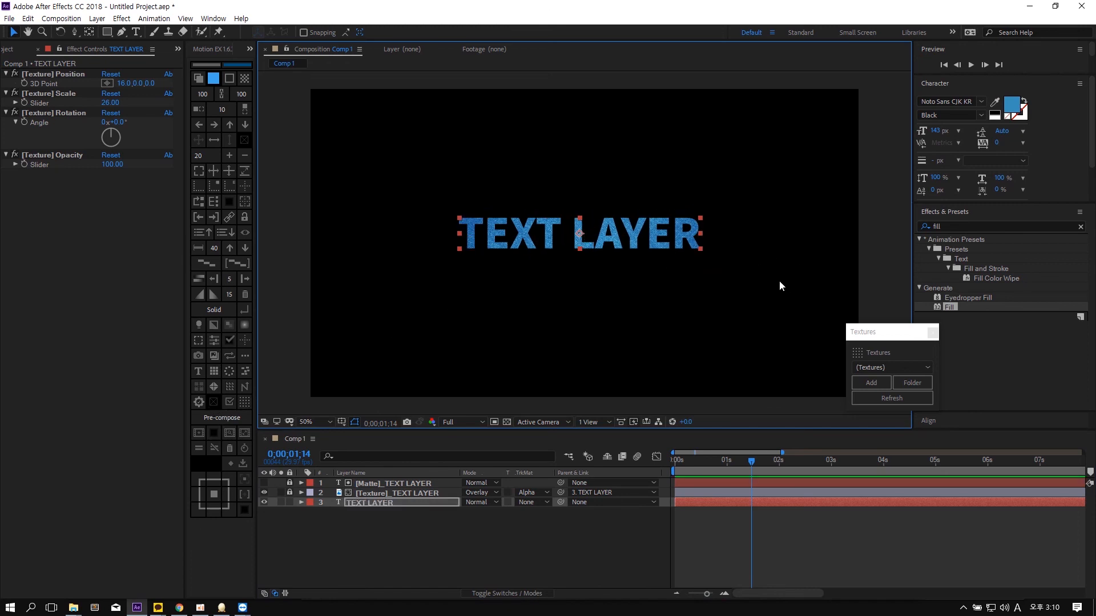
left_click(760, 378)
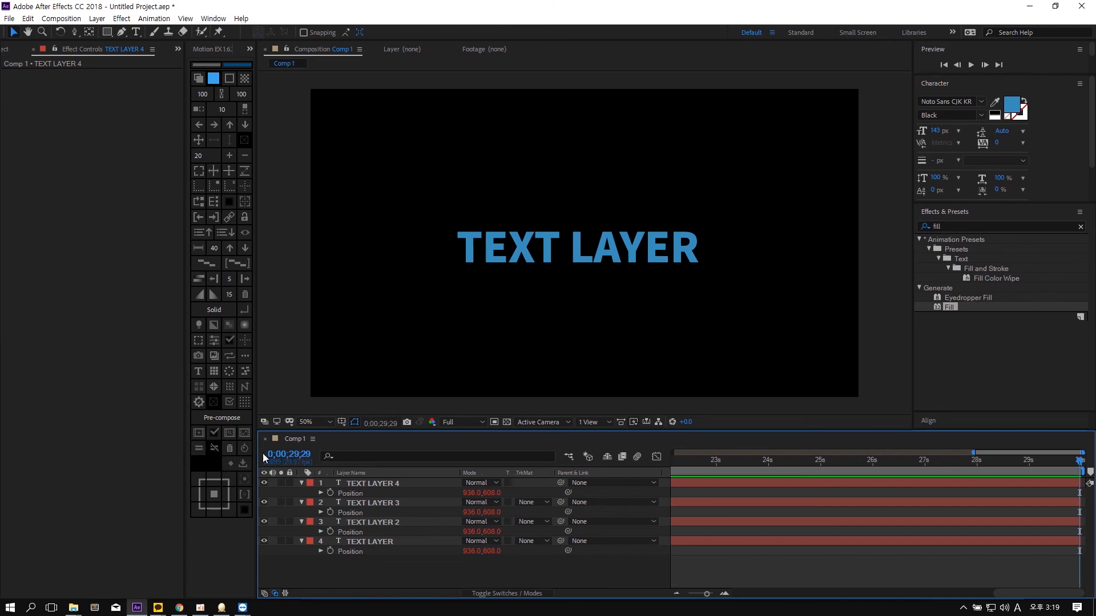
- Disable the Position expressions on all four text layers
left_click_drag(525, 491, 356, 559)
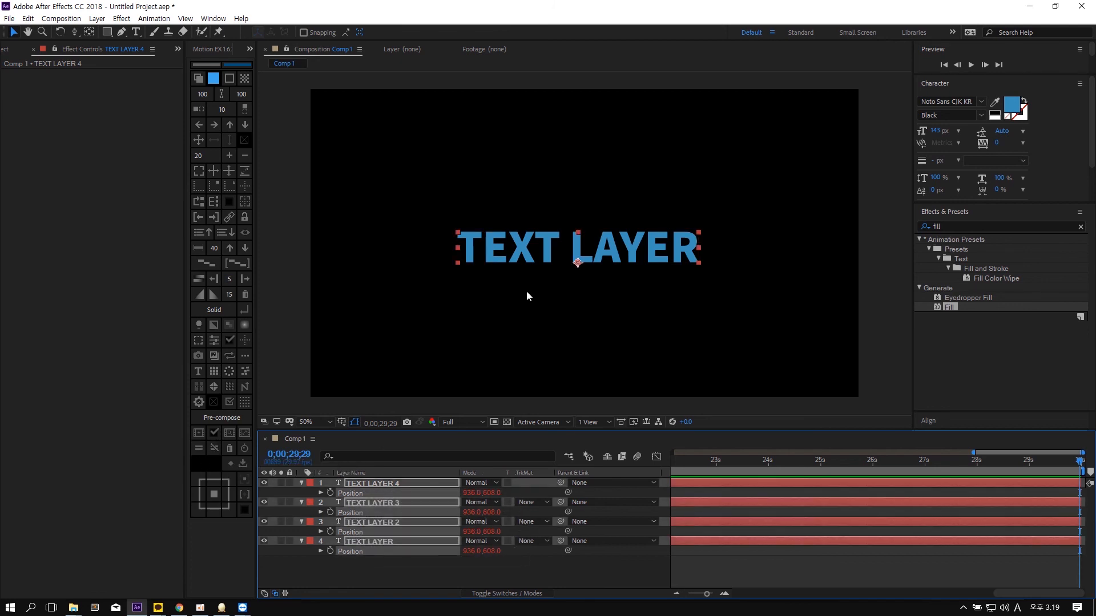
left_click(598, 317)
left_click_drag(523, 486, 354, 561)
left_click(330, 492, "alt")
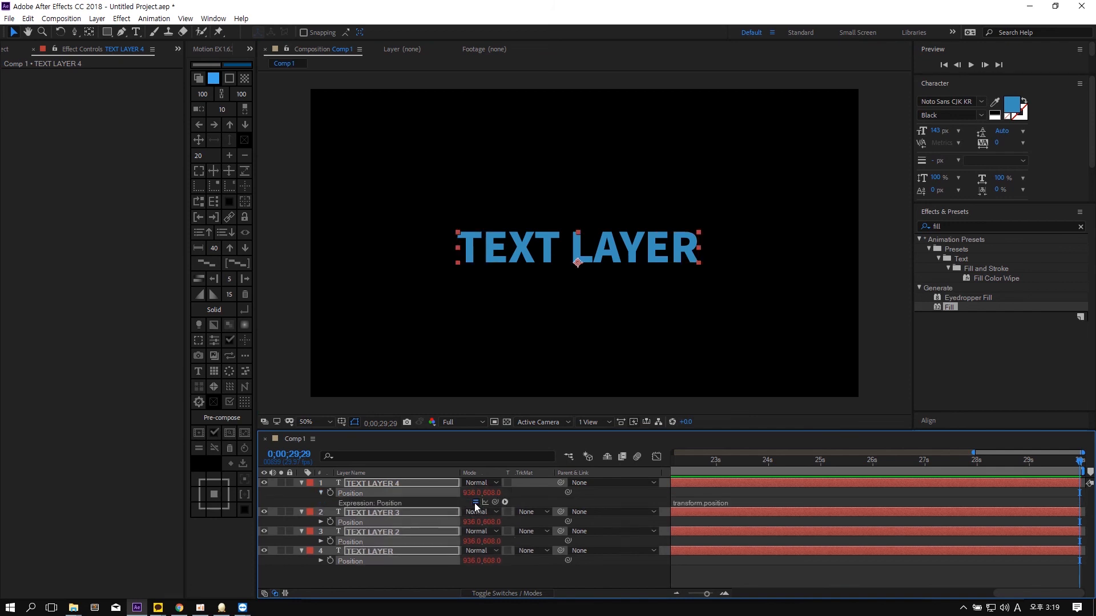
left_click_drag(523, 489, 359, 570)
left_click(214, 446)
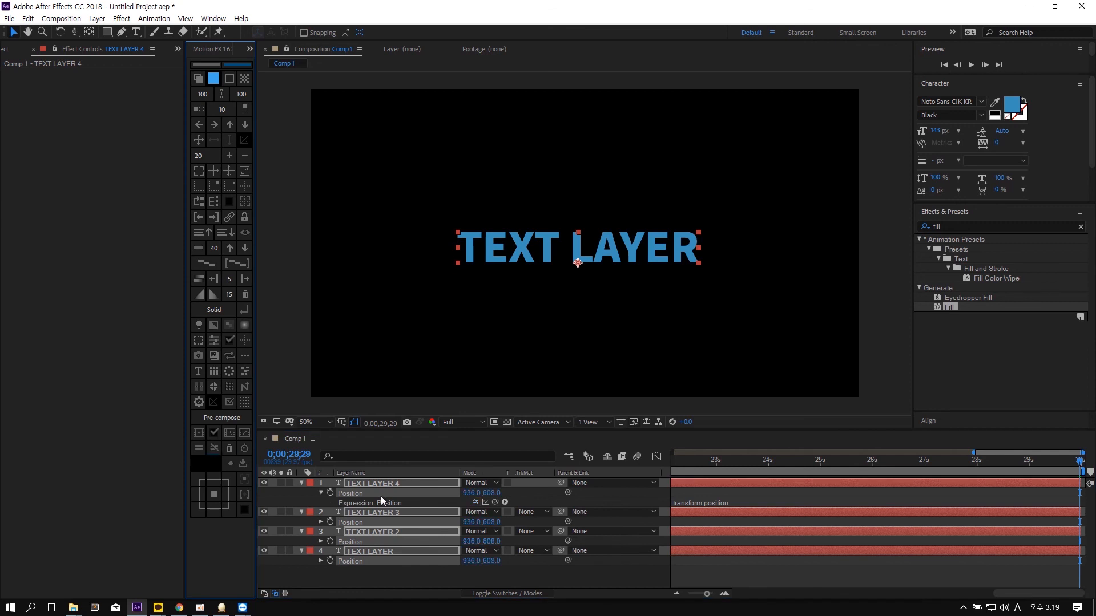
- Re-enable the Position expressions on the four text layers and remove them from all four
left_click(196, 447)
left_click_drag(524, 495, 375, 553)
left_click(228, 449)
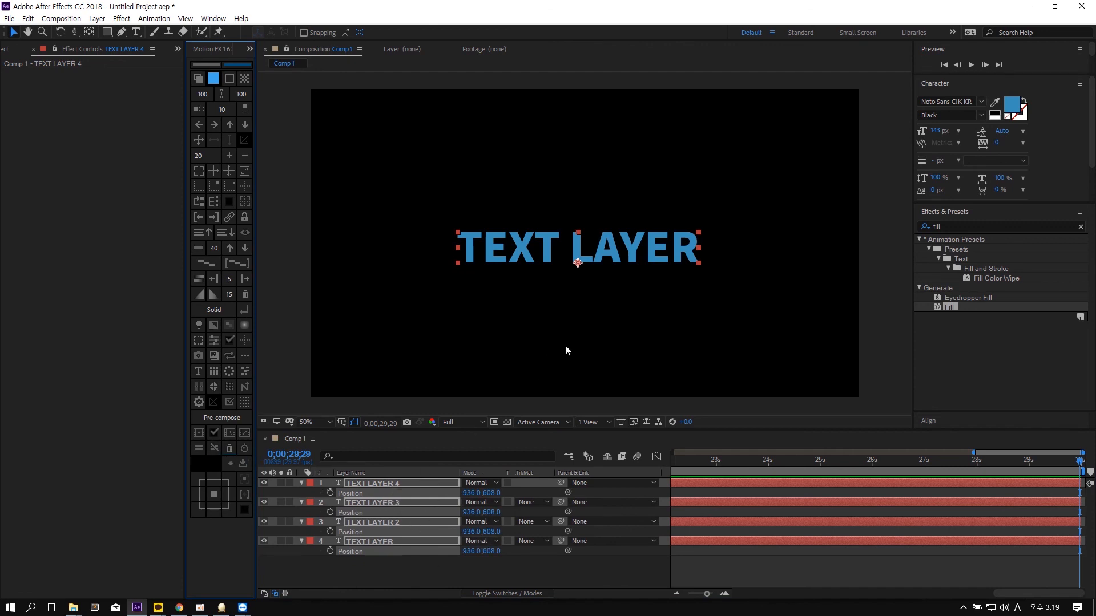
key("ctrl+z")
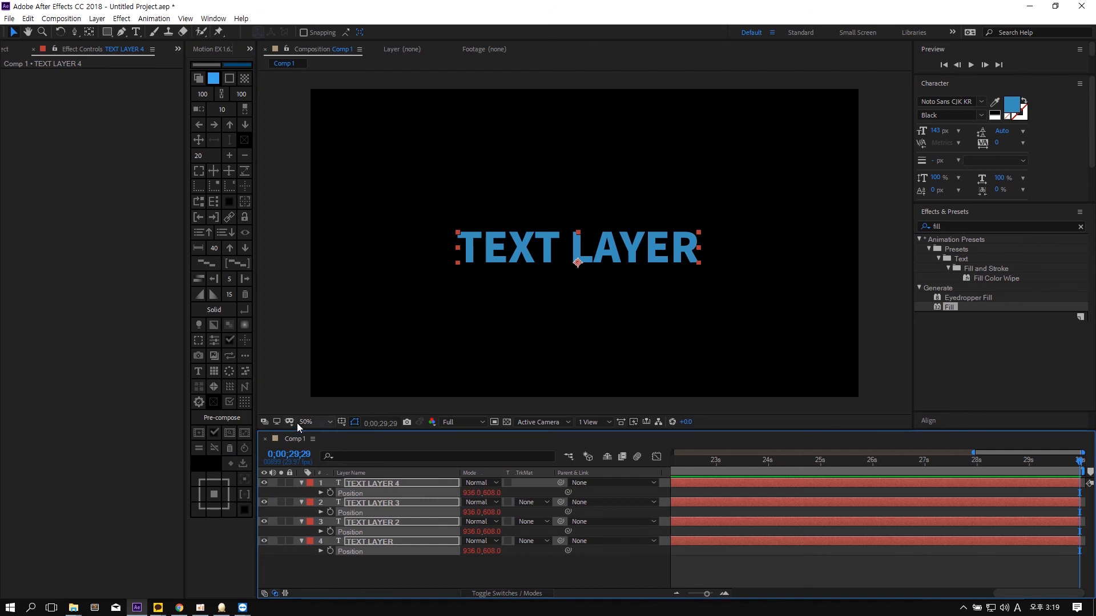
left_click(231, 448)
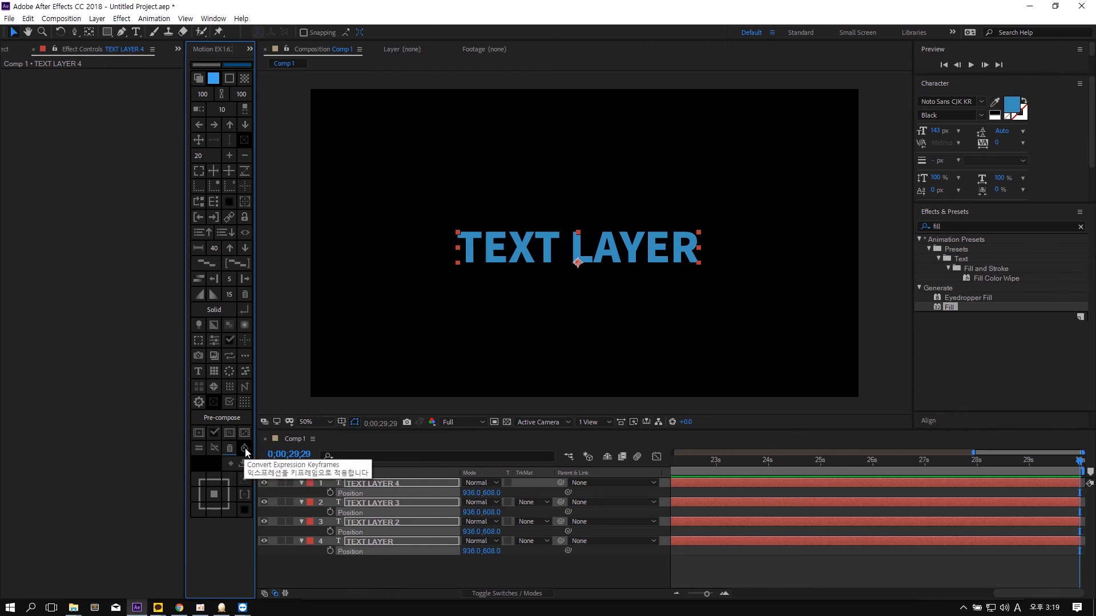
- Add the expression wiggle(1,250); to the Position of TEXT LAYER 4
left_click(330, 493, "alt")
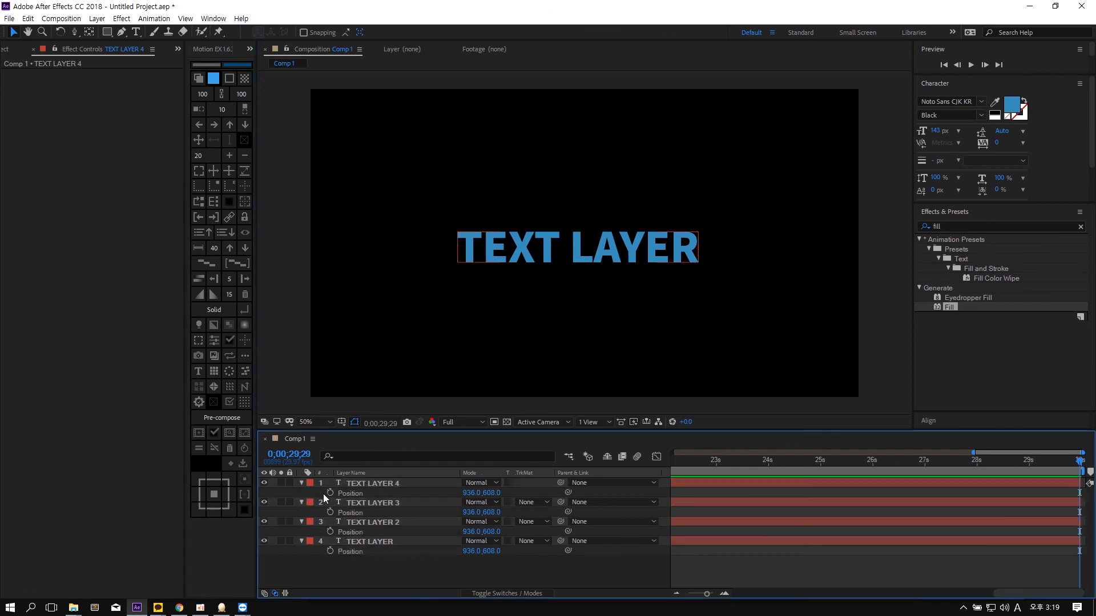
type("wiggle(1,250);")
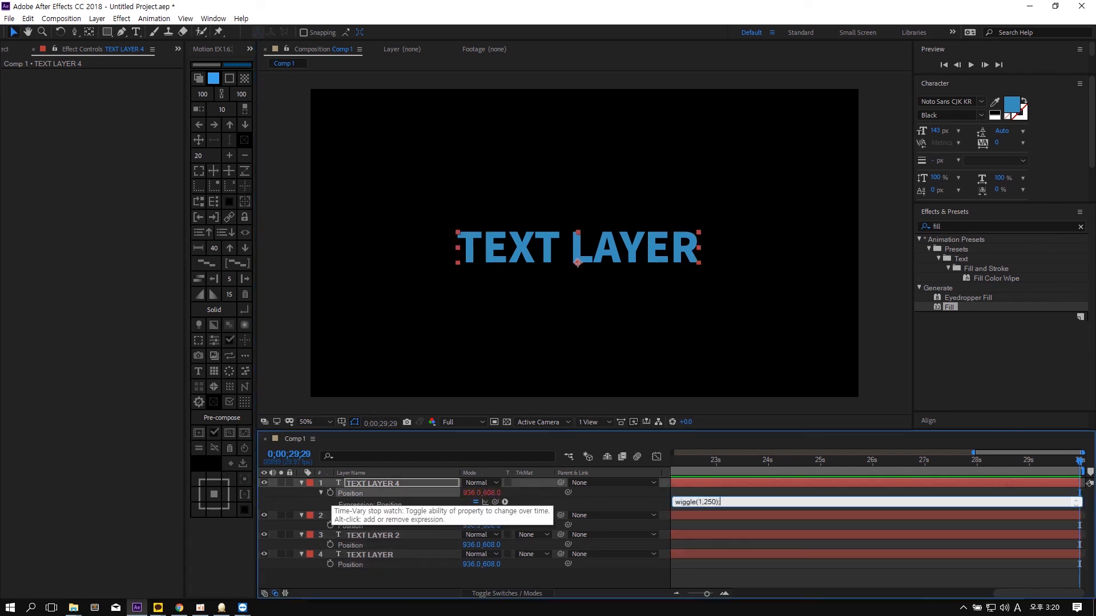
key("KP_Enter")
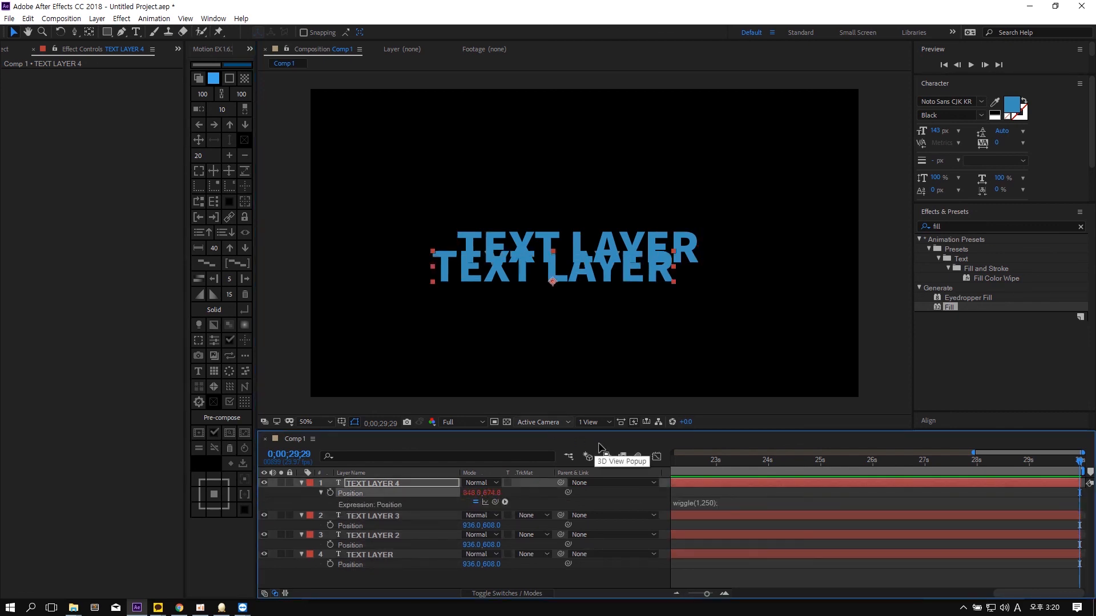
- Delete the three text layers below TEXT LAYER 4 and return the playhead to the start of the composition
left_click_drag(394, 575, 374, 512)
key("Delete")
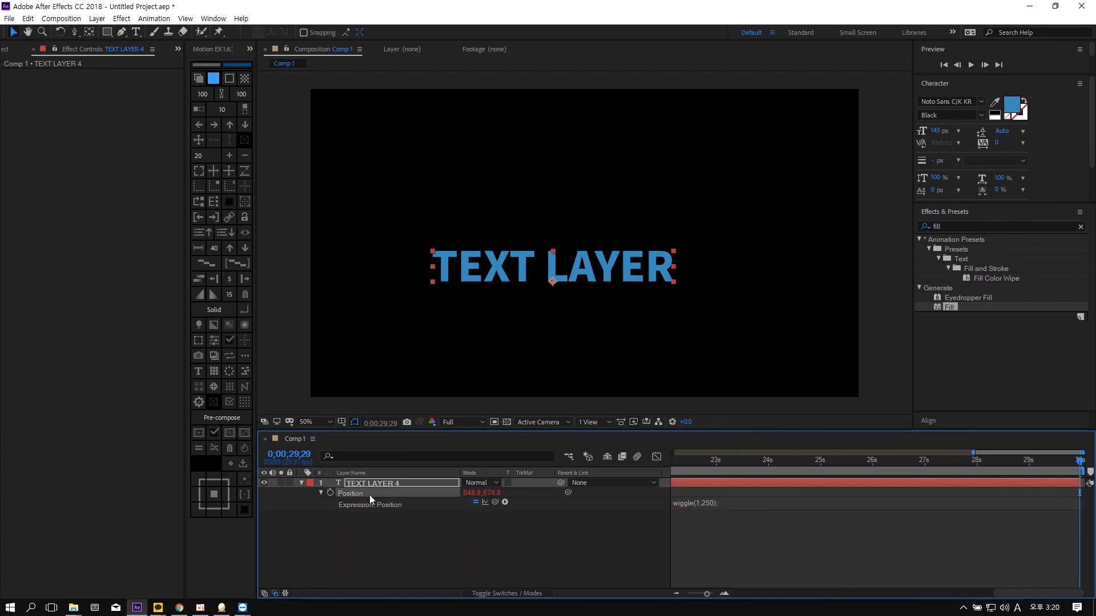
scroll(734, 467, "down", 2)
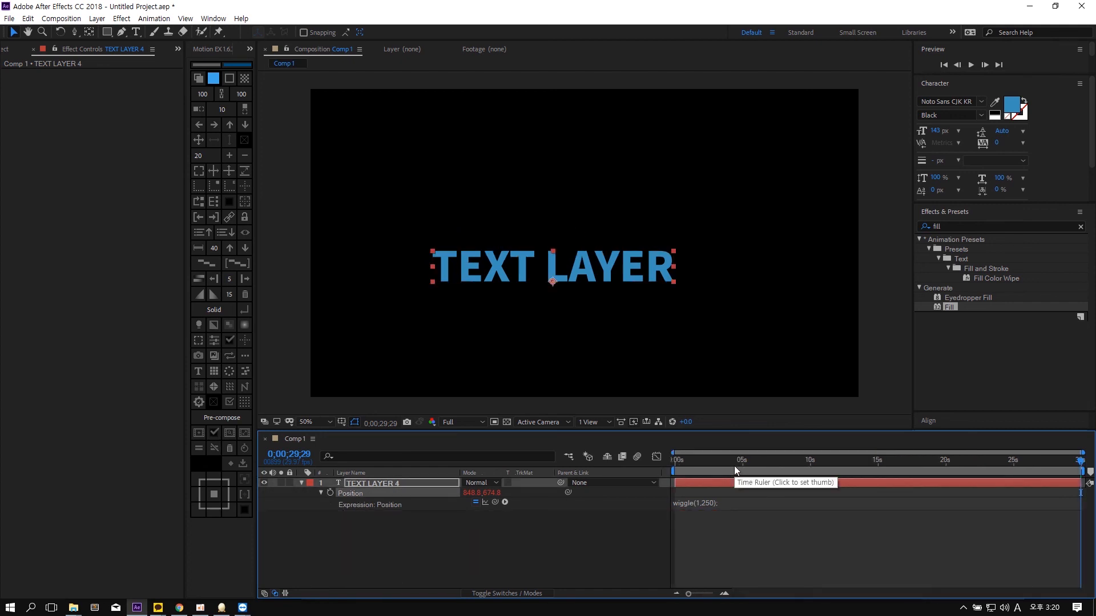
key("Home")
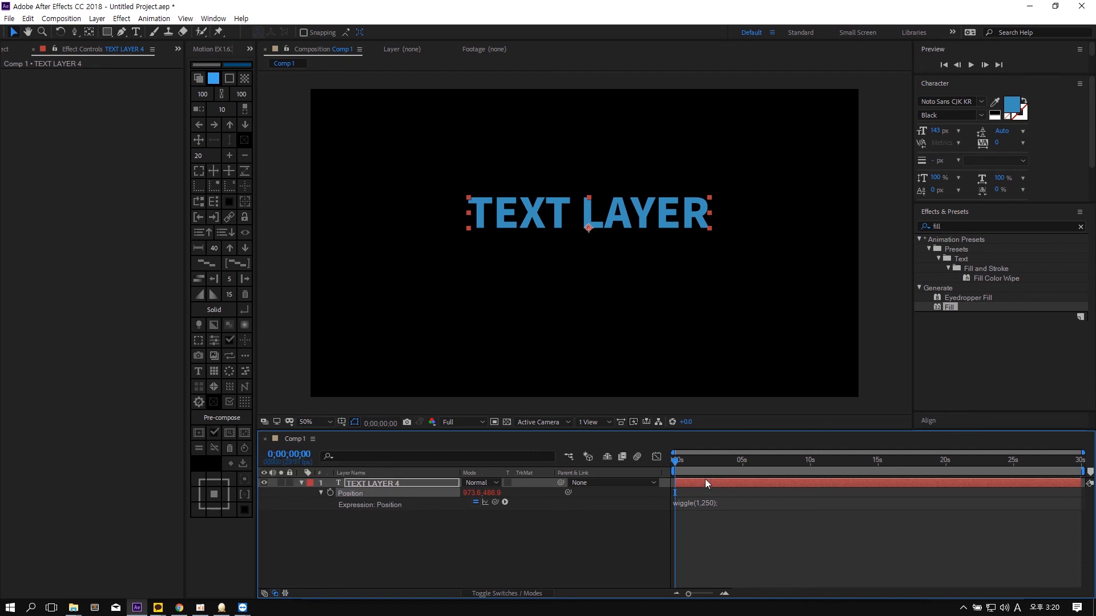
left_click_drag(713, 461, 663, 472)
- Convert the wiggle expression on TEXT LAYER 4's Position to keyframes and scrub through the resulting motion
left_click(245, 451)
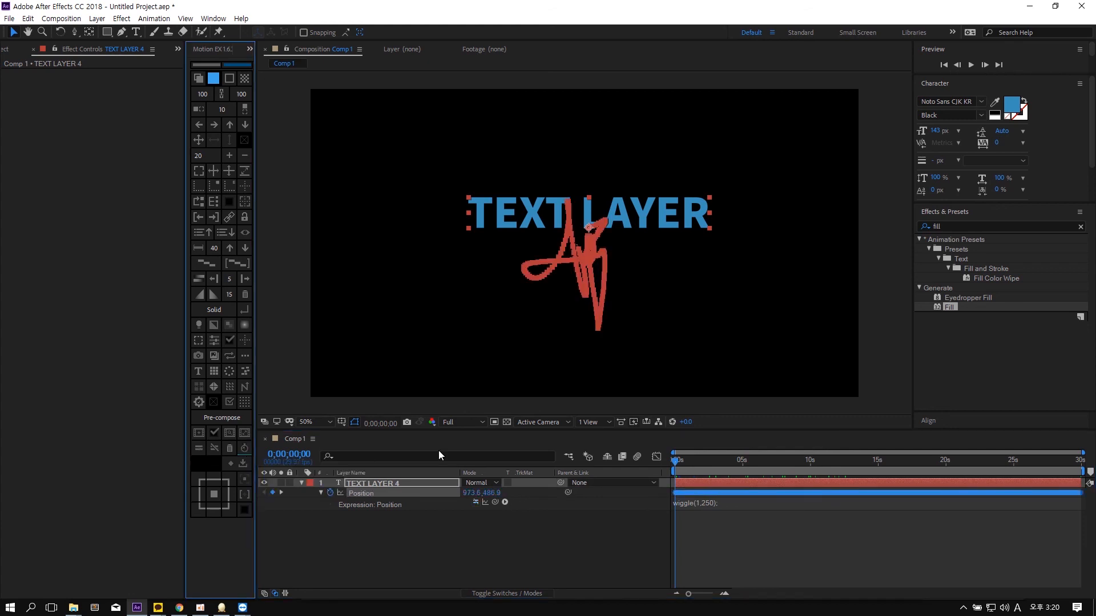
left_click_drag(685, 459, 905, 466)
left_click(734, 502)
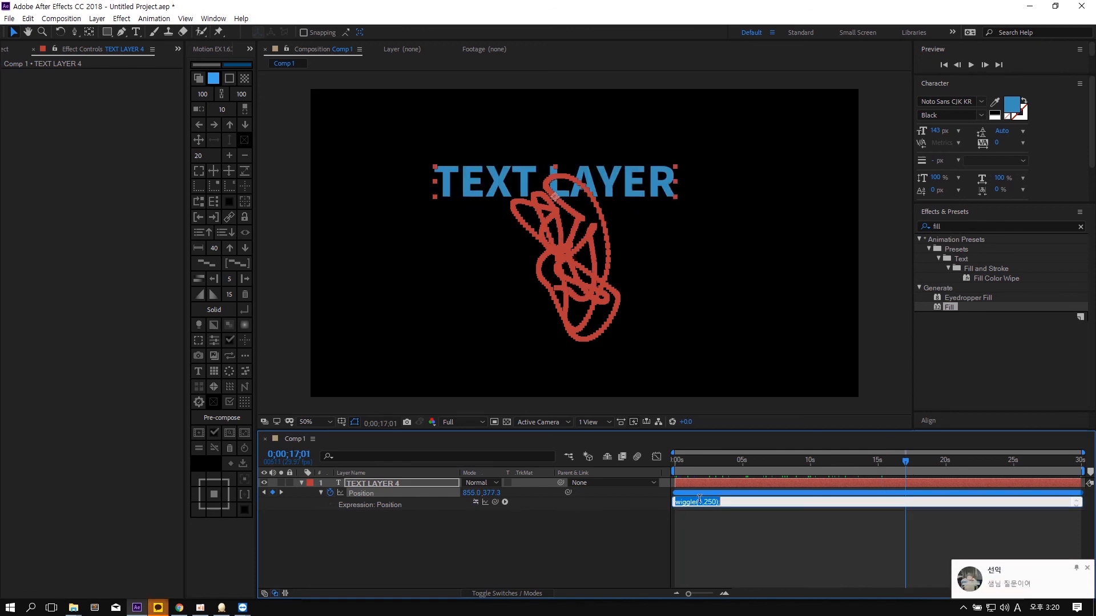
left_click(769, 531)
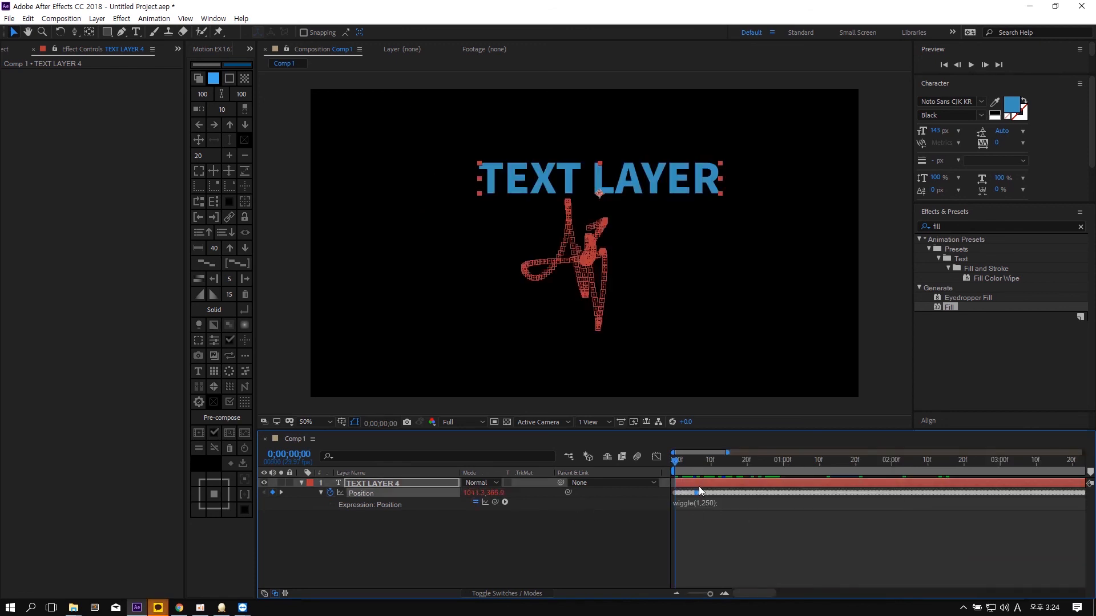
- Complete the Position expression as wiggle(1,250); and disable it to preview the keyframed motion alone
left_click(710, 531)
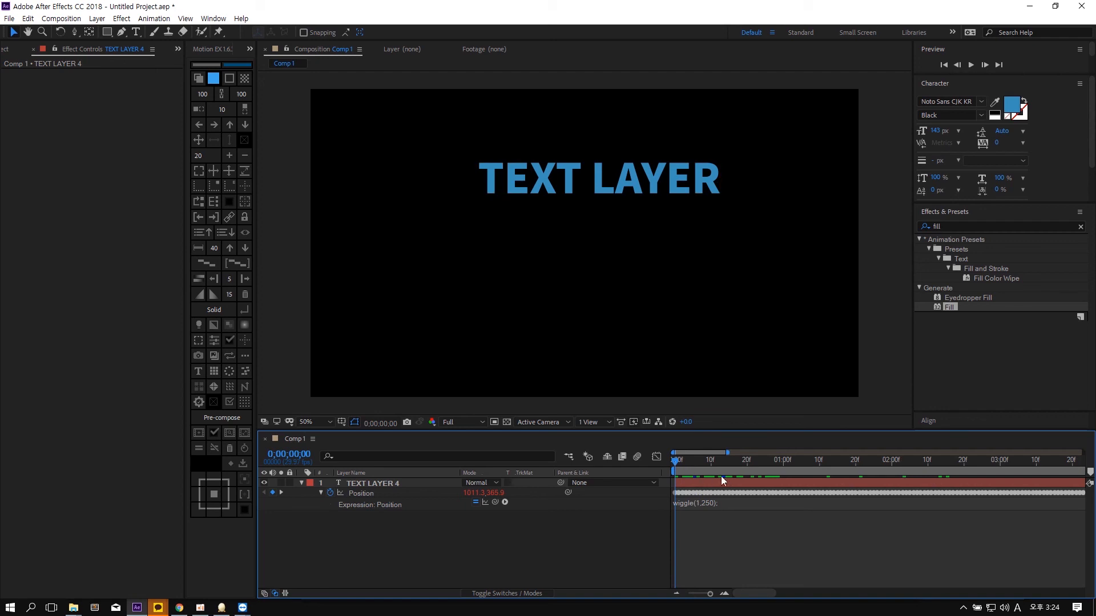
left_click(766, 483)
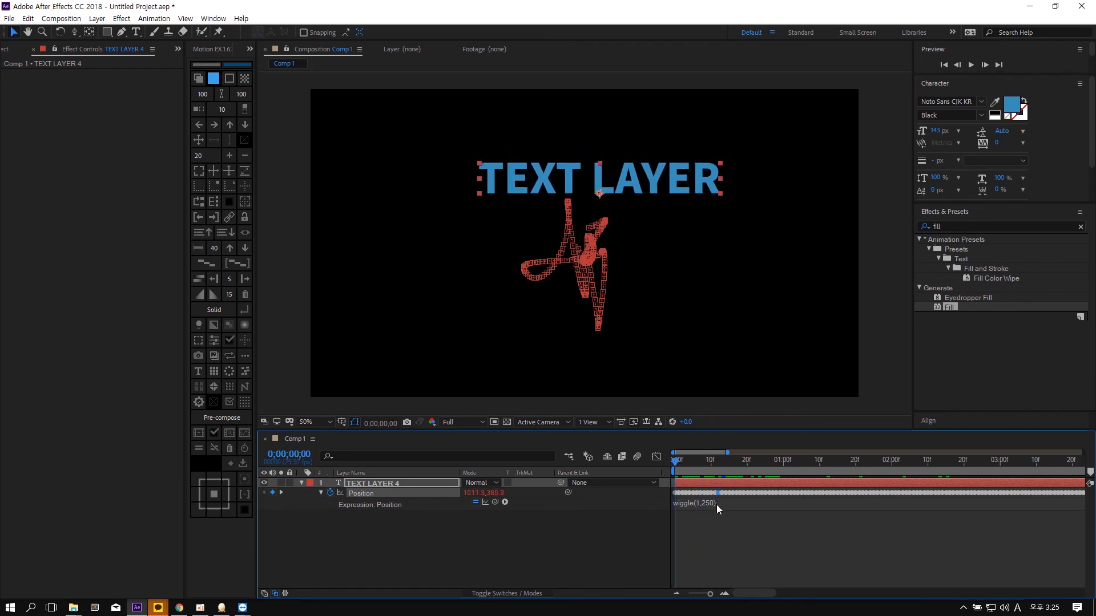
type(";")
left_click(525, 521)
left_click(476, 502)
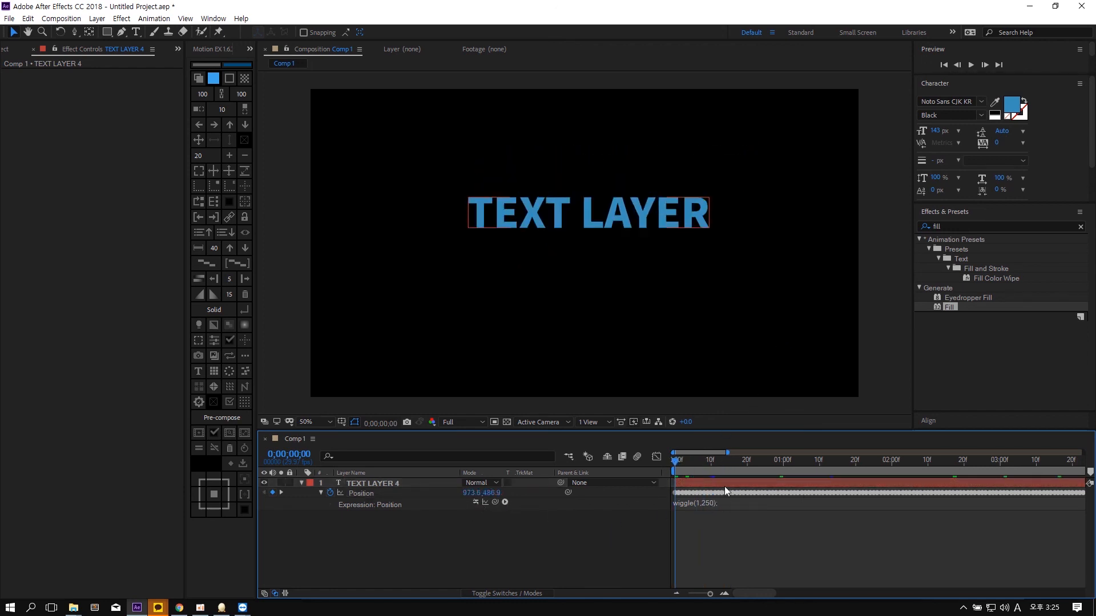
key("space")
key("space")
- Undo the keyframe conversion and re-enable the wiggle expression on TEXT LAYER 4's Position
left_click(330, 493, "alt")
key("ctrl+z")
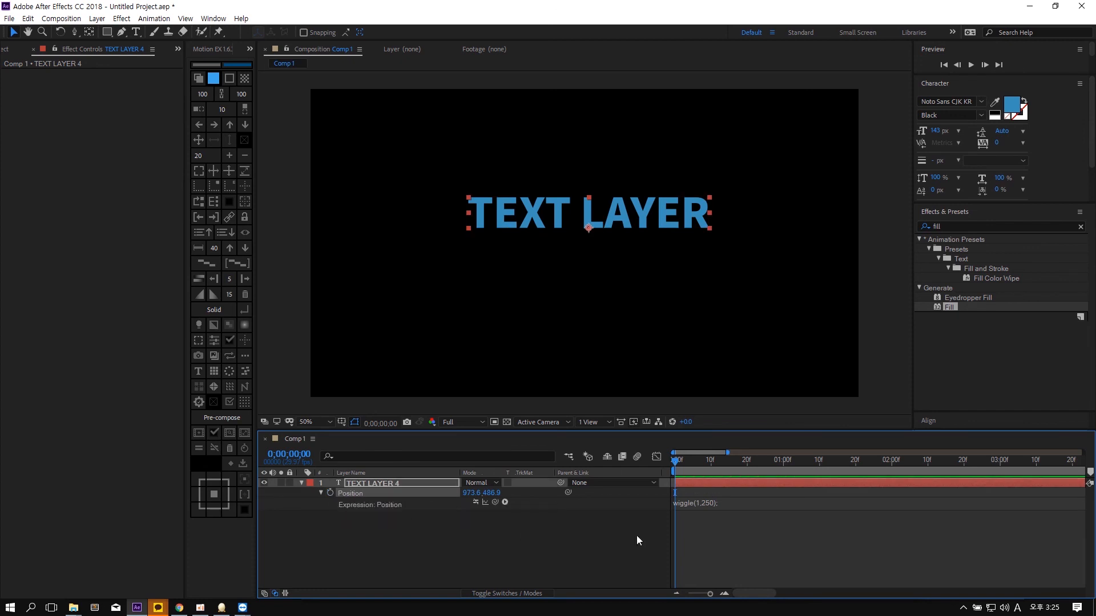
left_click_drag(676, 460, 785, 458)
left_click(476, 502)
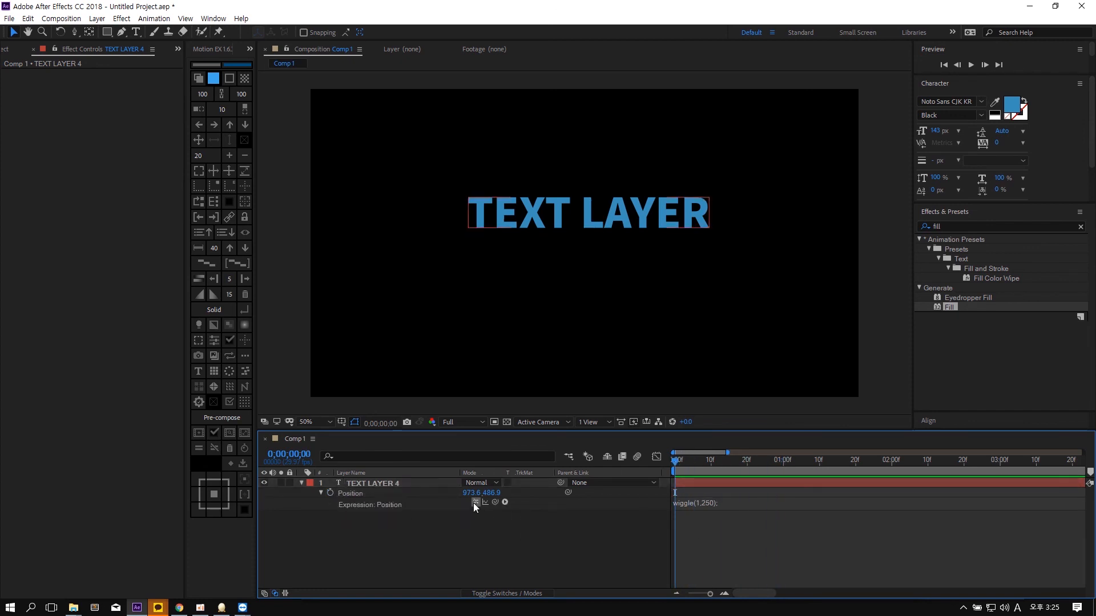
left_click_drag(679, 460, 714, 460)
key("Home")
- Convert TEXT LAYER 4's wiggle expression to Position keyframes from the composition's start and preview the motion
left_click(423, 485)
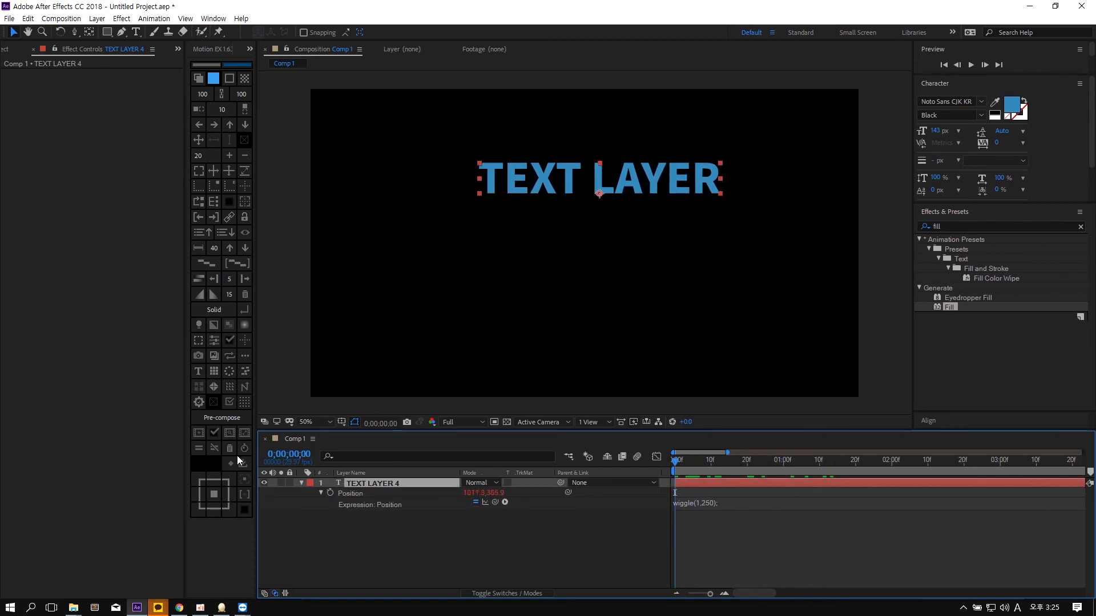
left_click(244, 448)
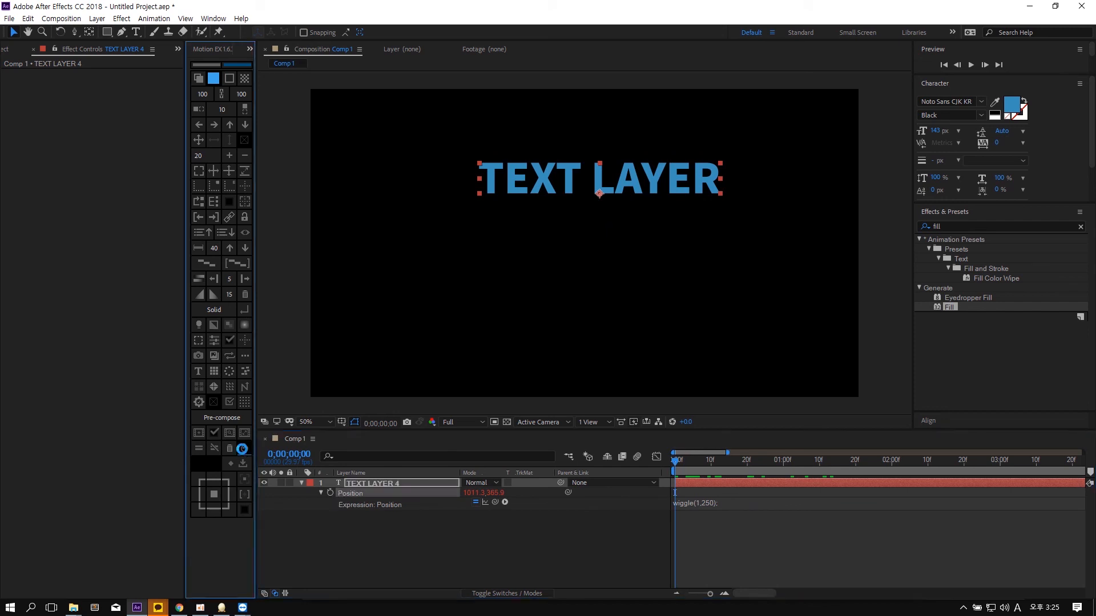
left_click_drag(682, 464, 642, 505)
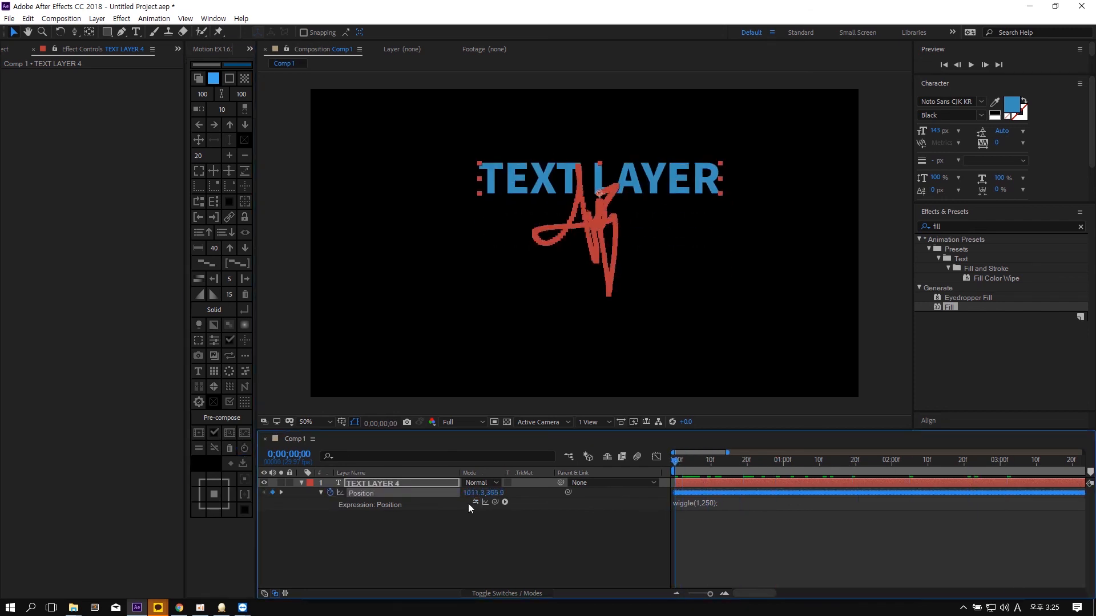
left_click_drag(762, 468, 1033, 460)
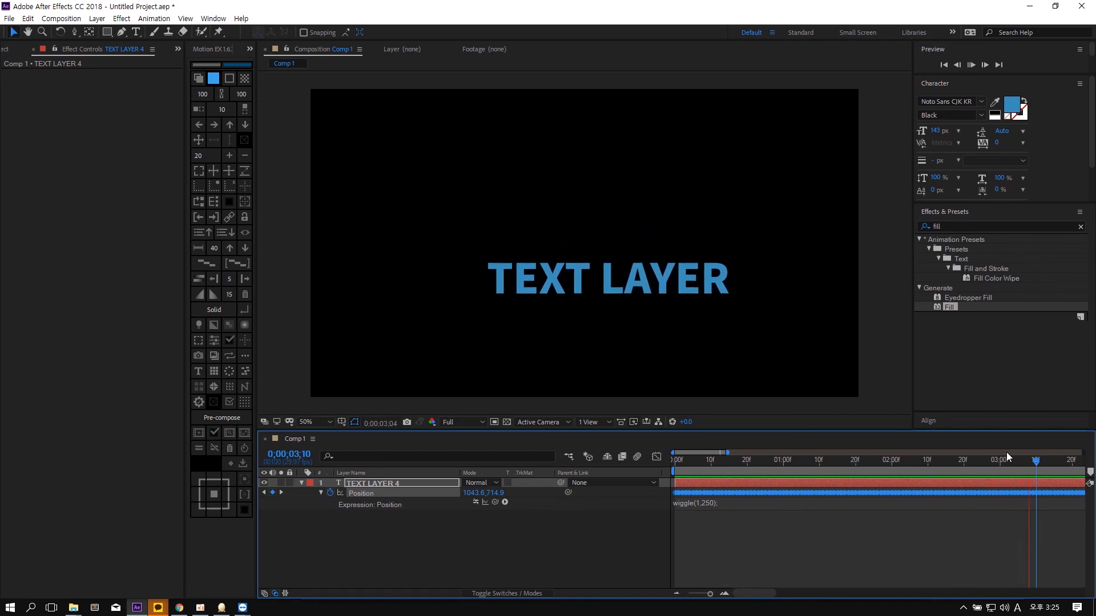
key("space")
key("minus")
key("minus")
key("minus")
key("minus")
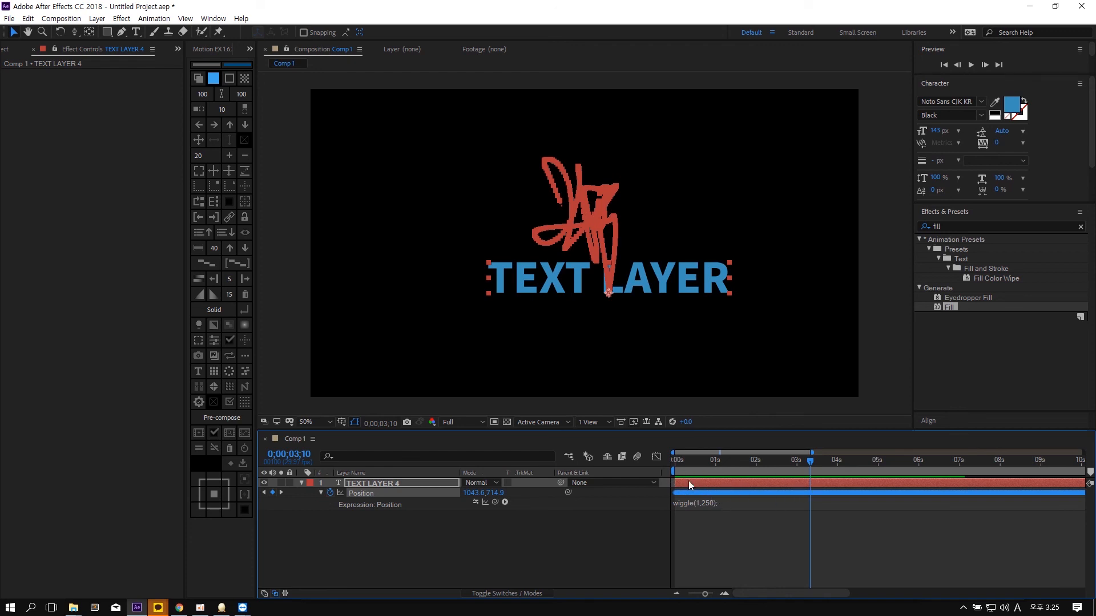
- Open the wiggle(1,250); expression under the keyframed Position for editing and close it again
left_click(707, 503)
left_click(649, 523)
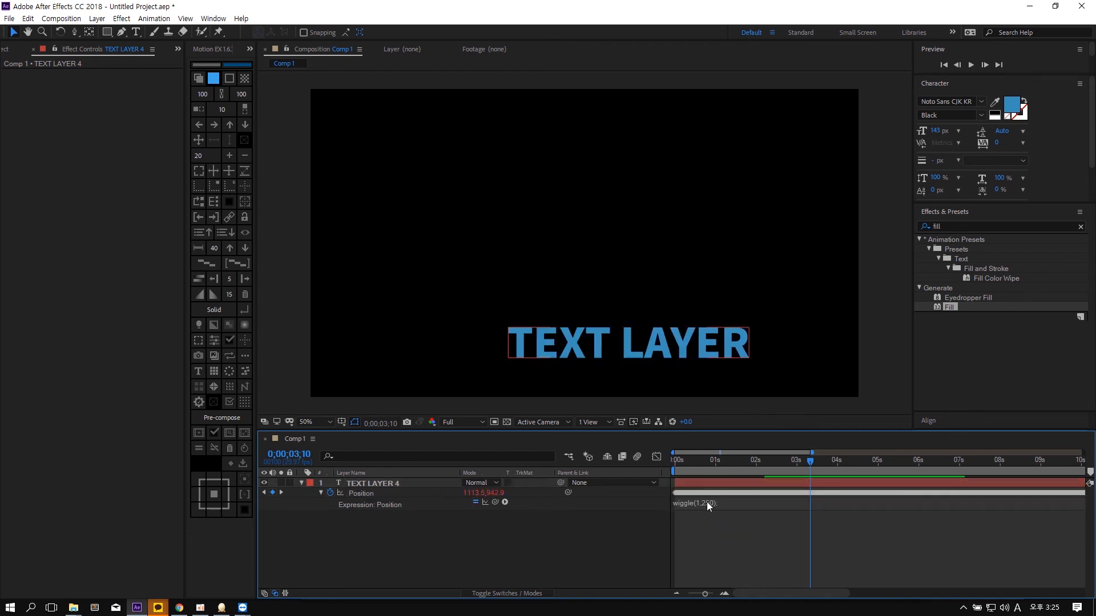
left_click(707, 502)
left_click(523, 513)
left_click(720, 504)
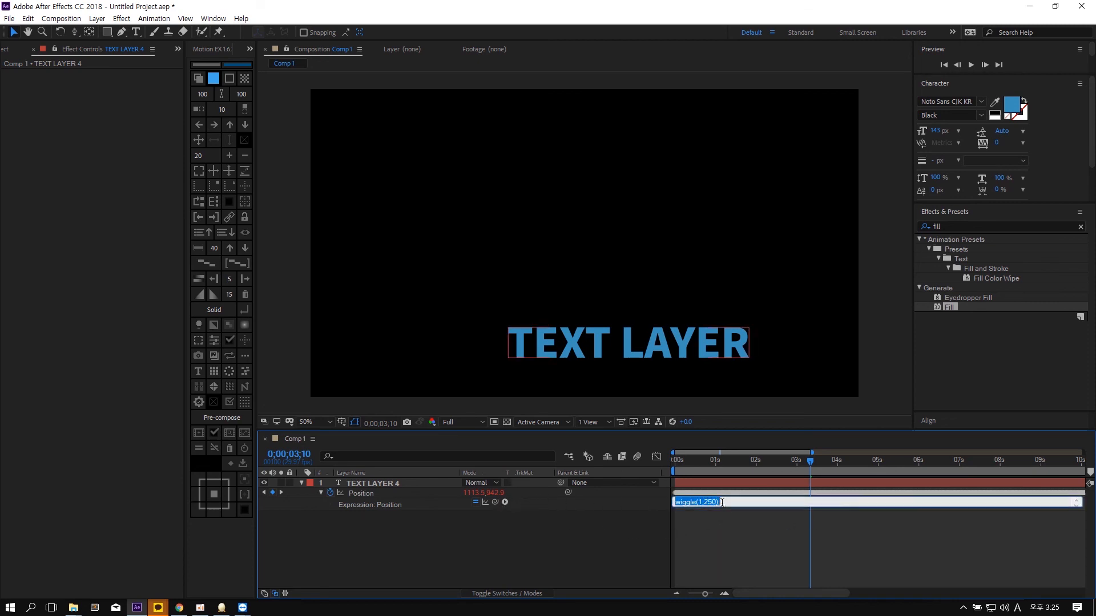
left_click(596, 519)
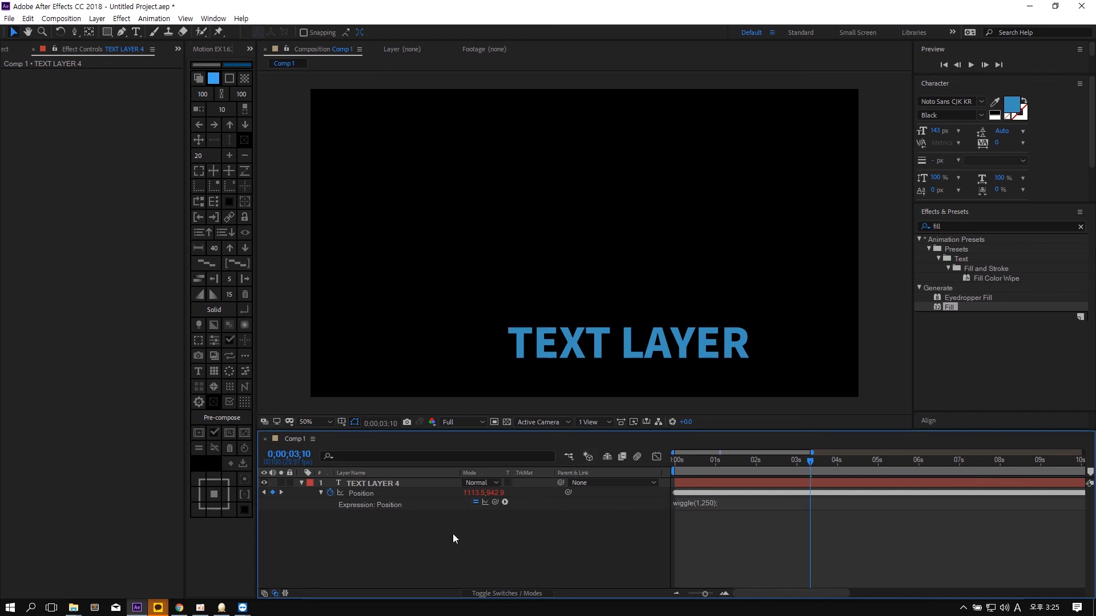
- Delete the remaining text layer and add a 100 × 100 px yellow solid to the composition
key("Delete")
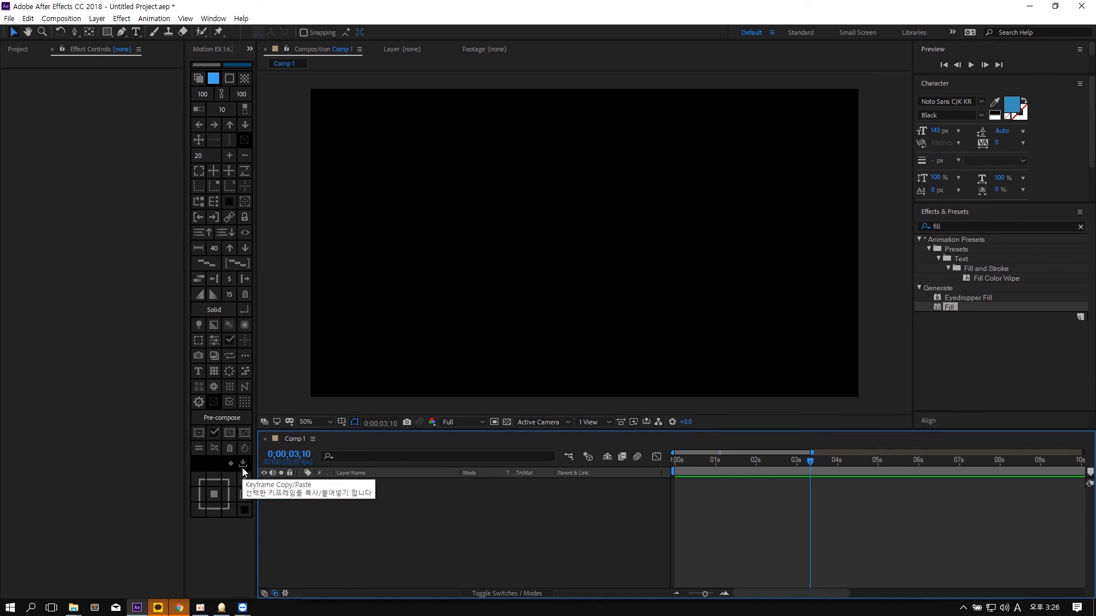
left_click_drag(392, 432, 392, 402)
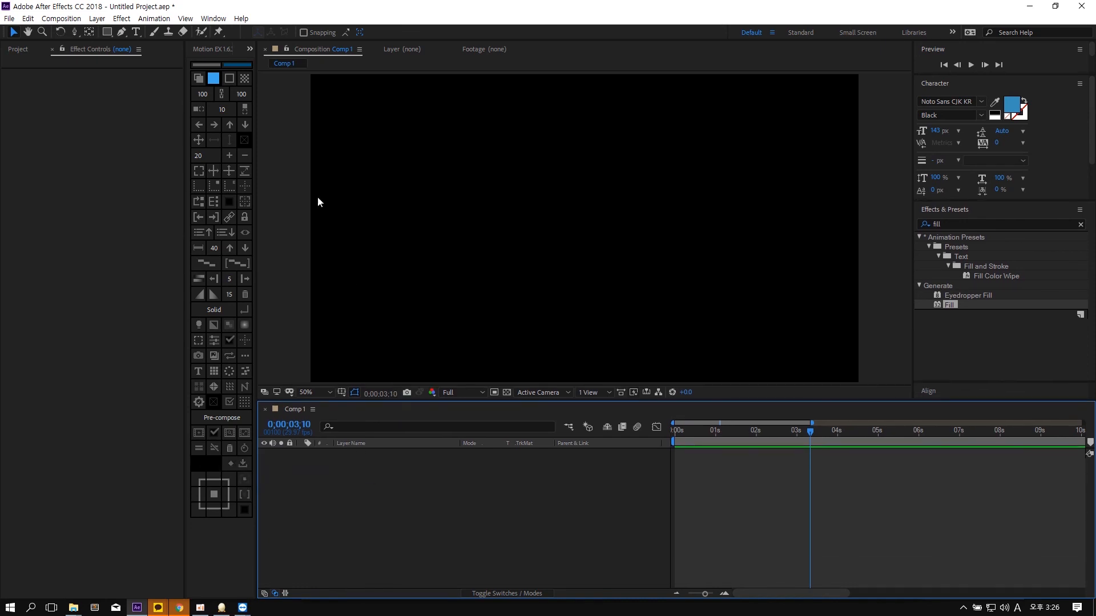
key("ctrl+y")
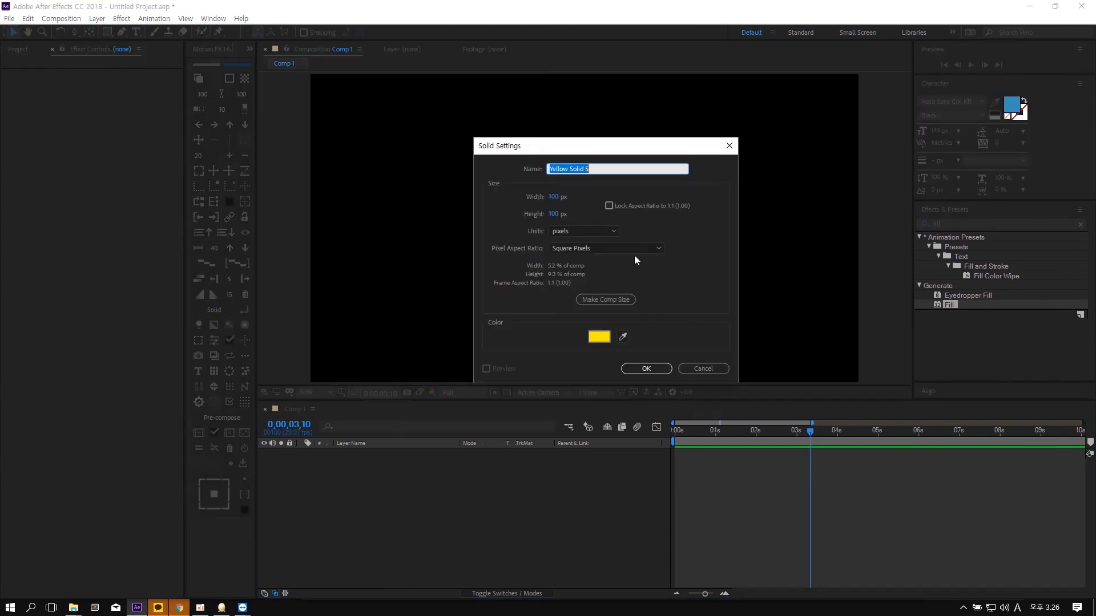
key("Return")
- Add Position, Rotation and Scale keyframes to the yellow solid at 0;00;03;10
key("p")
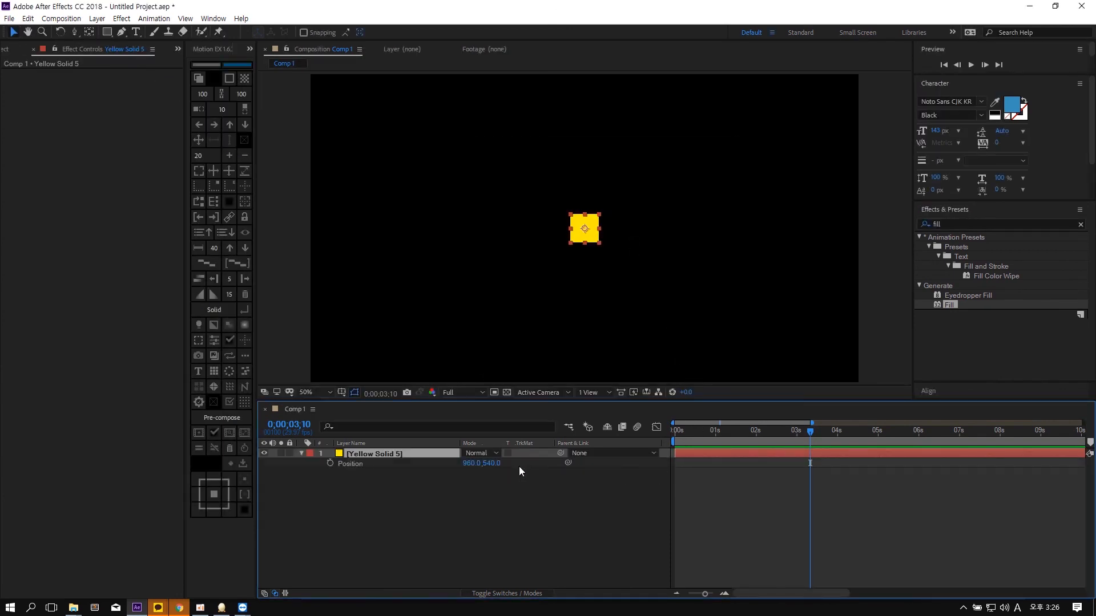
left_click(330, 463)
key("shift+r")
left_click(330, 473)
key("shift+s")
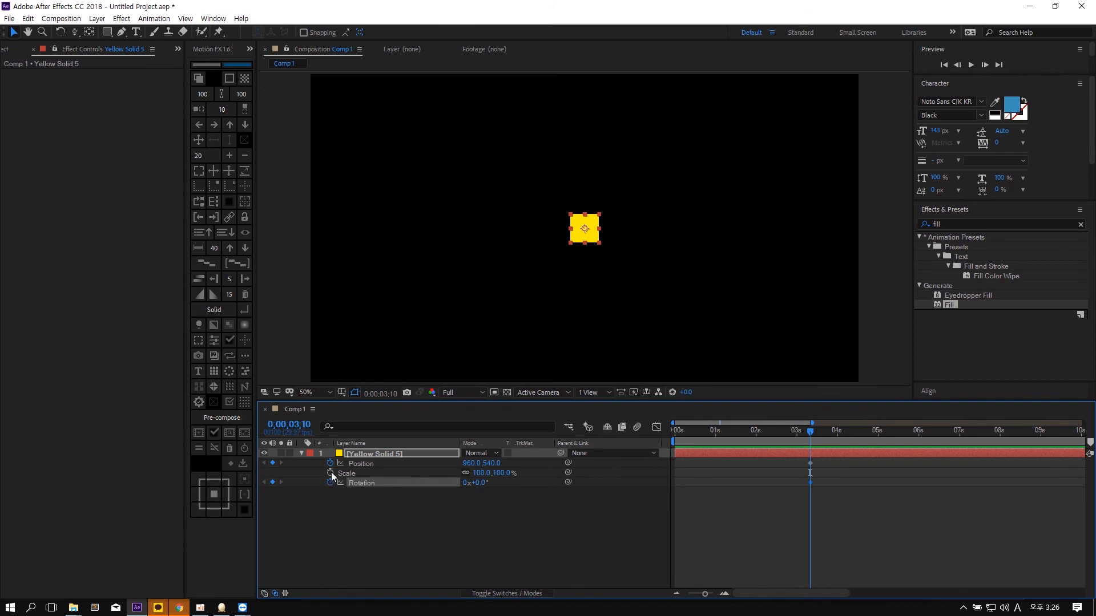
left_click(330, 473)
- Place the initial keyframes at time zero and, at 0;00;03;10, set the solid's Position to 960, 831, Scale to 219% and Rotation to 78°
left_click_drag(817, 460, 579, 472)
left_click_drag(493, 463, 553, 473)
left_click_drag(479, 484, 522, 485)
- Apply Easy Ease to all the solid's keyframes and move the ending keyframes to about 1 second
left_click_drag(893, 506, 576, 433)
key("F9")
key("space")
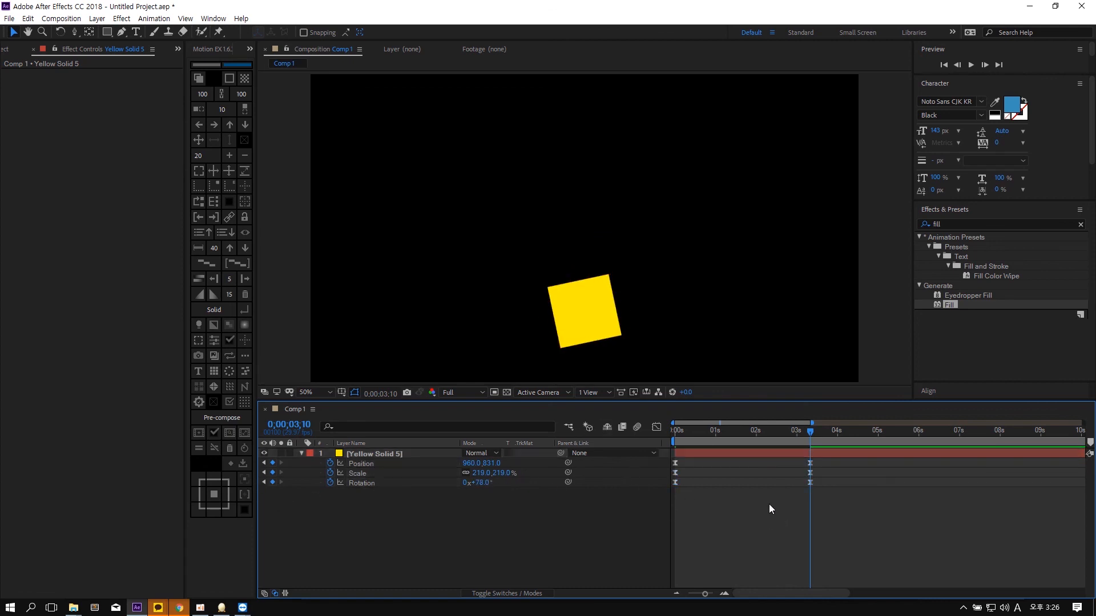
left_click_drag(810, 464, 713, 461)
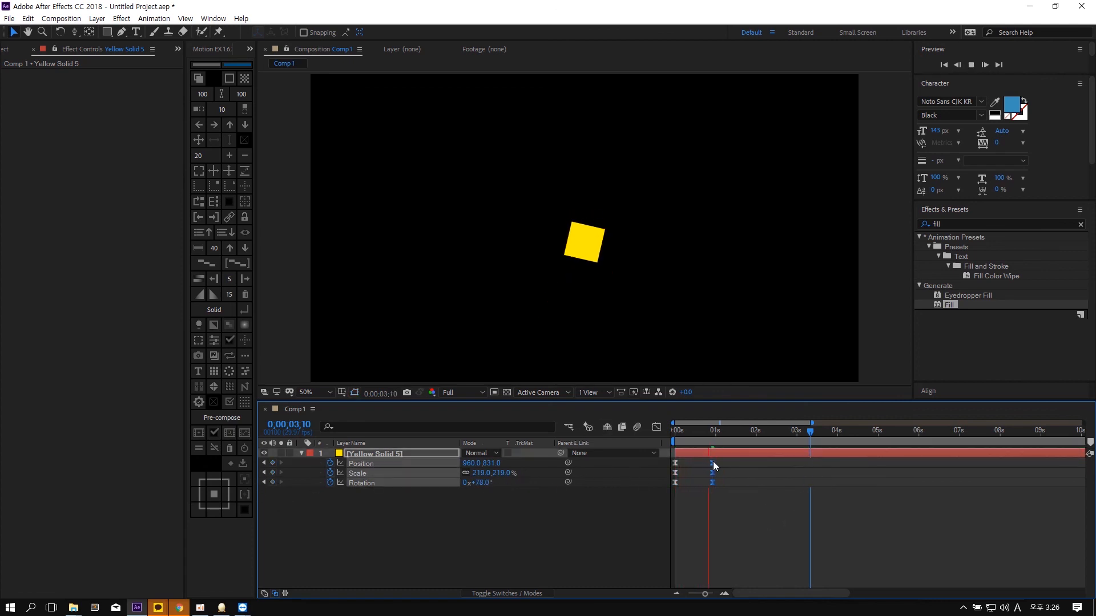
- Copy the solid's Position, Scale and Rotation keyframes and paste them shortly before 2 seconds and at 0;00;03;22
left_click(721, 430)
left_click_drag(749, 499, 827, 433)
key("ctrl+c")
key("ctrl+v")
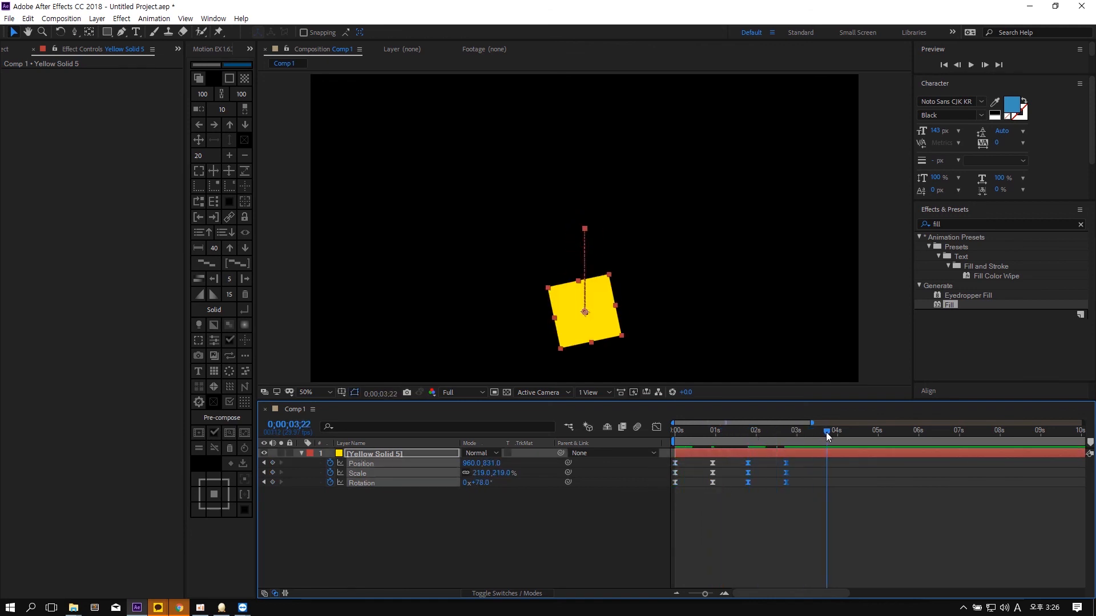
key("ctrl+v")
- Select the keyframes from 0;00;03;22 onward and paste a copy of them at 0;00;05;17
left_click(916, 506)
left_click_drag(869, 485, 818, 461)
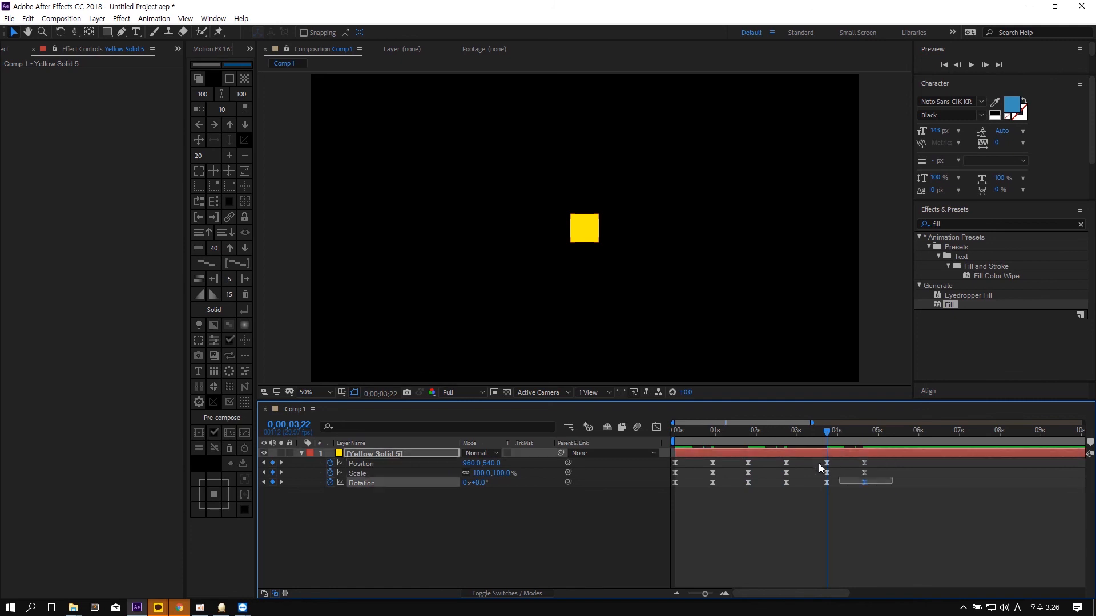
left_click_drag(870, 431, 900, 433)
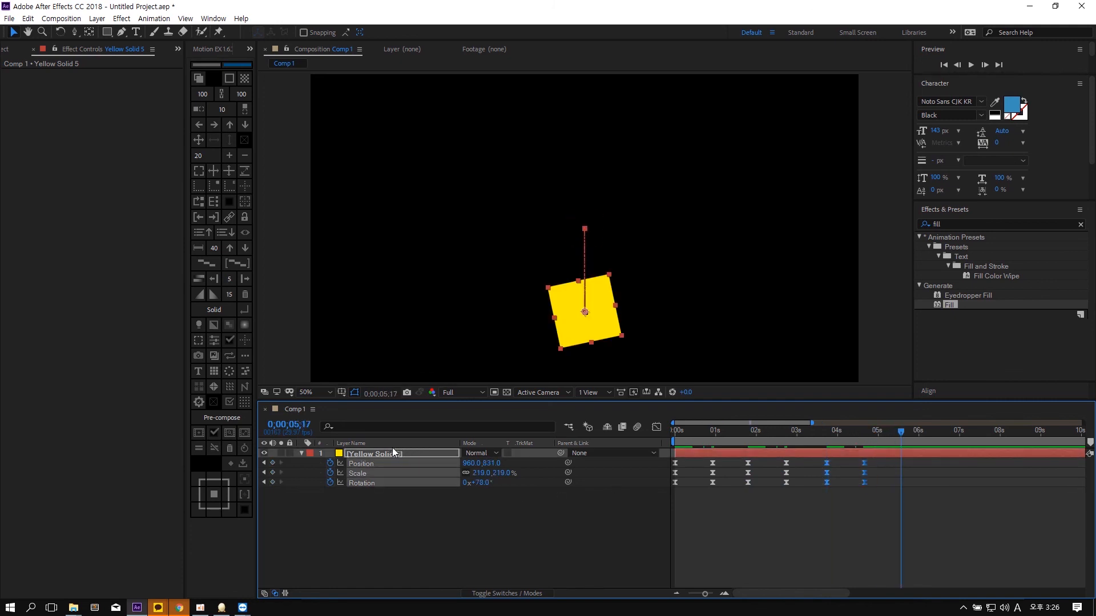
key("ctrl+v")
left_click_drag(912, 436, 952, 436)
mouse_move(952, 436)
left_mouse_down()
mouse_move(996, 436)
mouse_move(939, 437)
left_mouse_up()
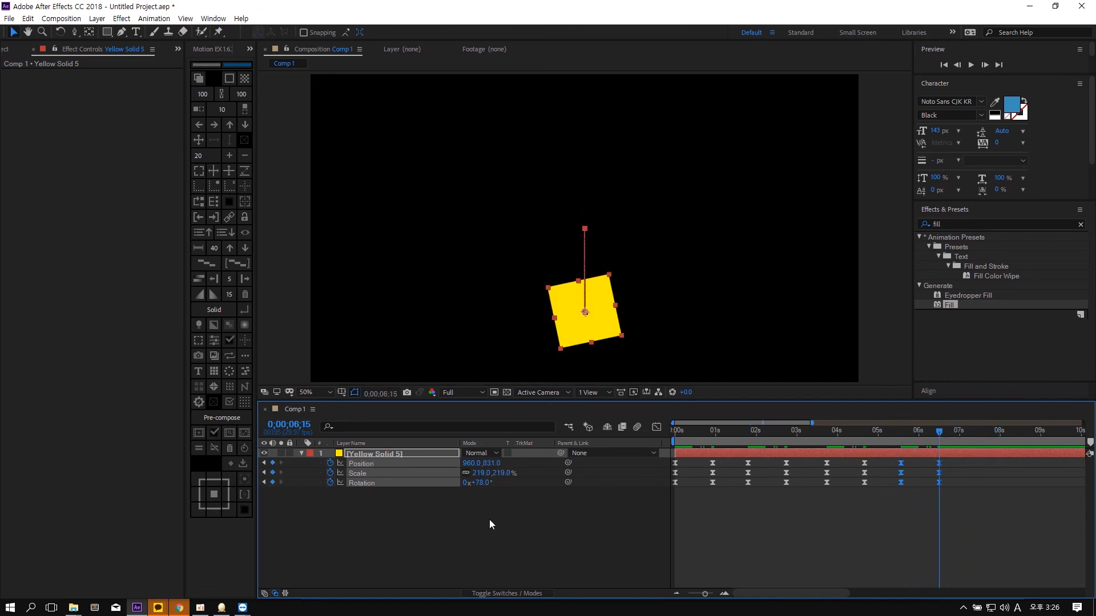
- Duplicate the animated yellow solid three times and reveal the Position keyframes on all four layers
key("u")
left_click(393, 498)
left_click(398, 455)
key("p")
key("ctrl+d")
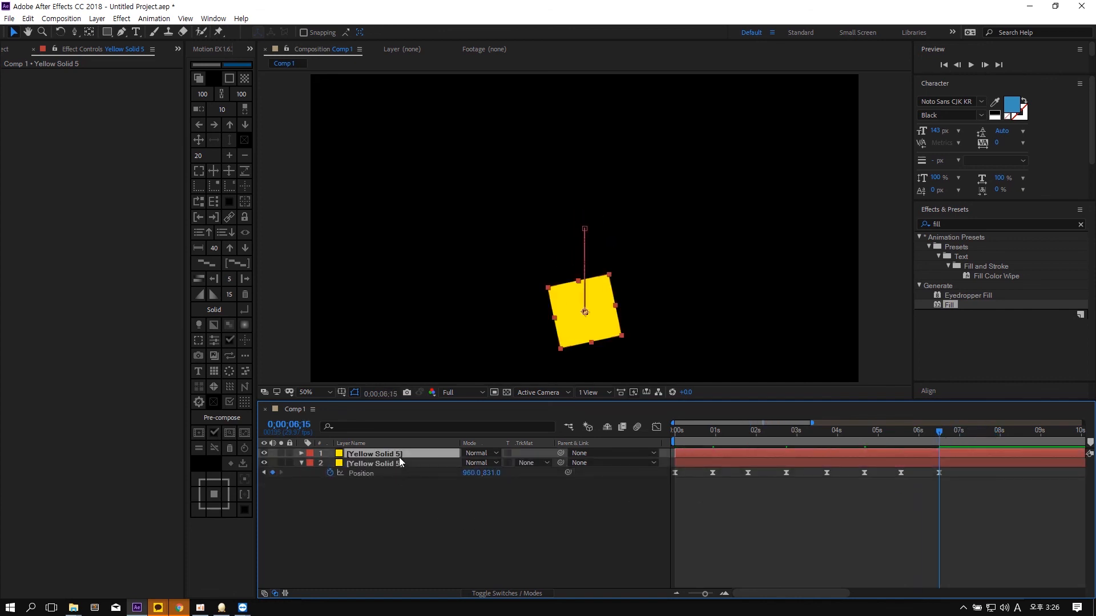
key("ctrl+d")
key("ctrl+d")
key("ctrl+a")
key("p")
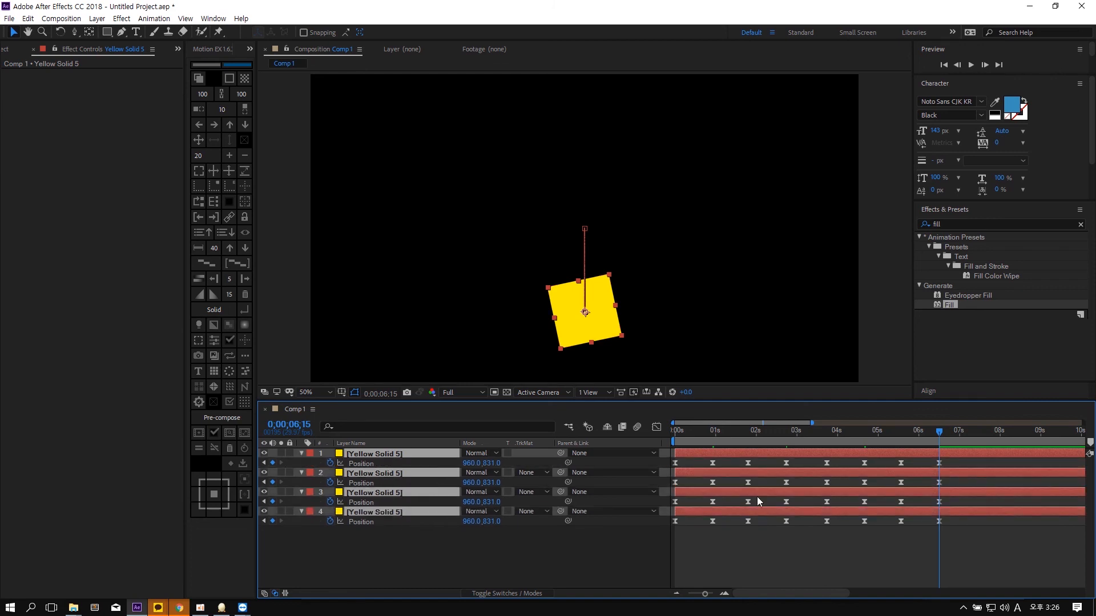
- Reveal Scale and Rotation on all four solids and enlarge the timeline to show every keyframe row
key("ctrl+d")
left_click(974, 431)
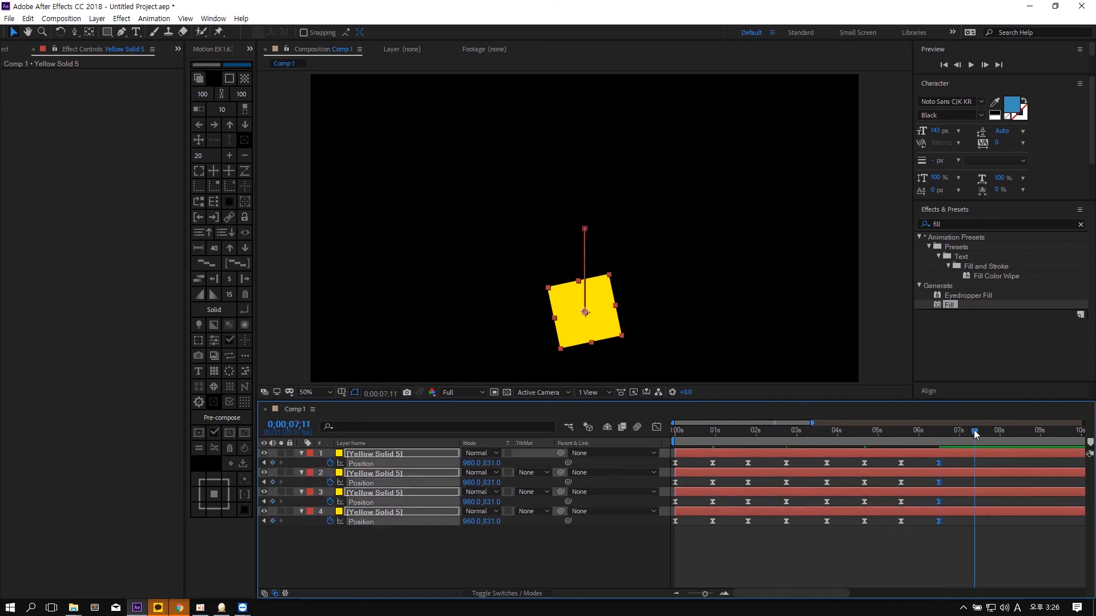
key("ctrl+z")
key("shift+s")
key("shift+r")
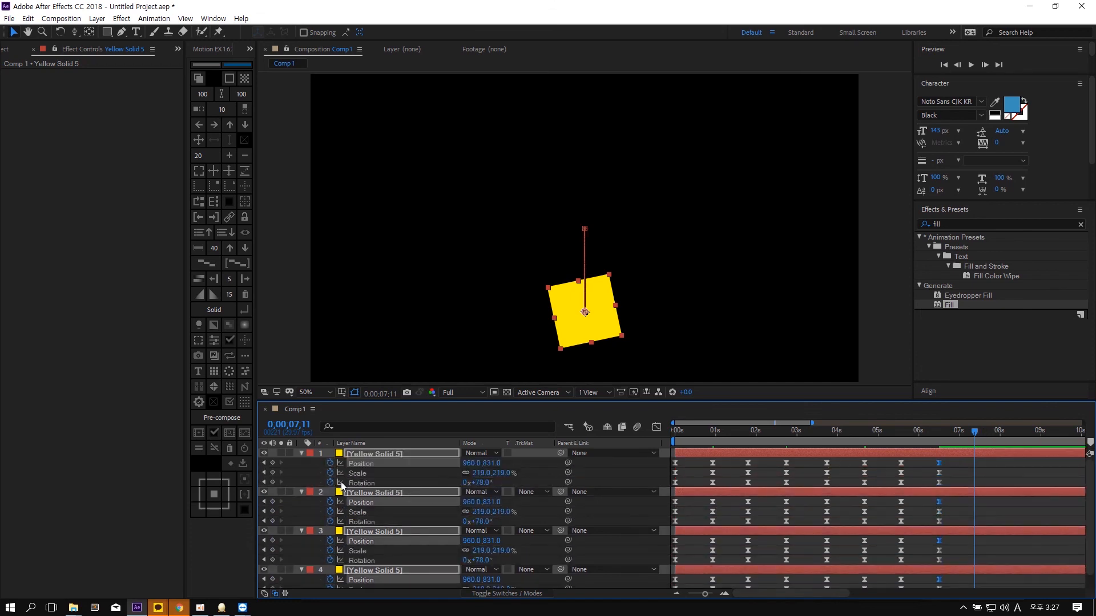
left_click_drag(957, 463, 947, 328)
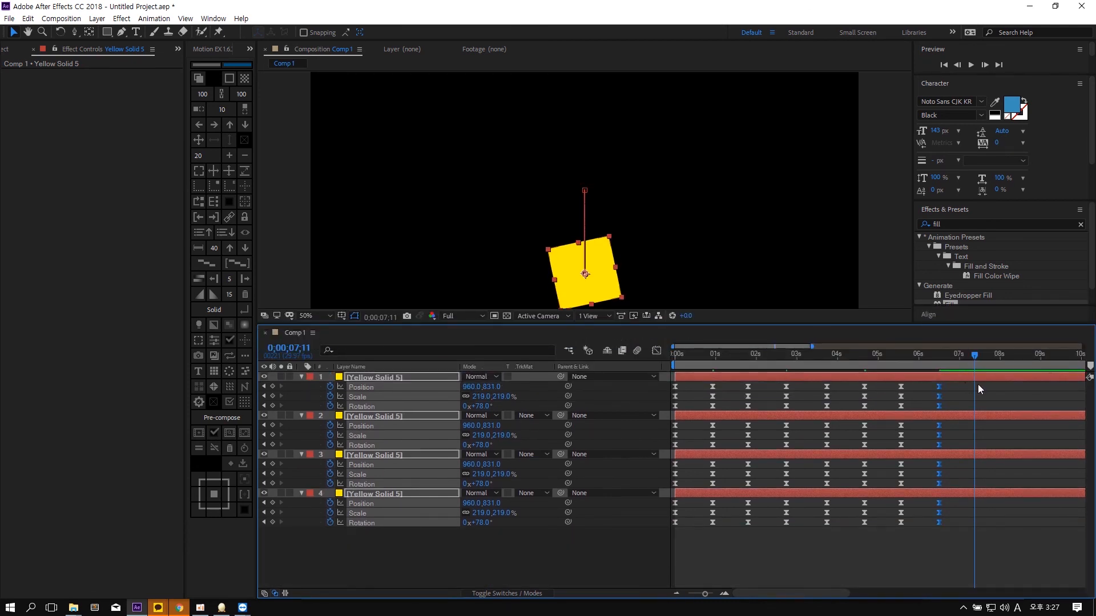
- Undo the ordinary paste, then copy the last two keyframe columns of all four solids to 0;00;07;11 with the toolbox's keyframe tool
key("ctrl+v")
key("ctrl+z")
left_click_drag(953, 385, 874, 543)
left_click(243, 465)
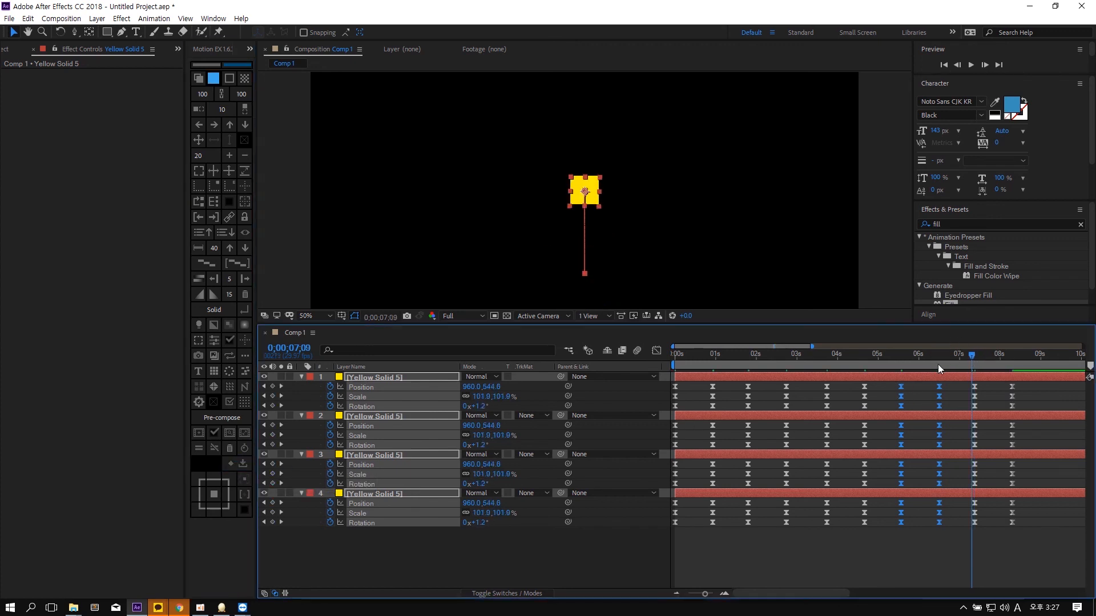
left_click_drag(937, 364, 1008, 365)
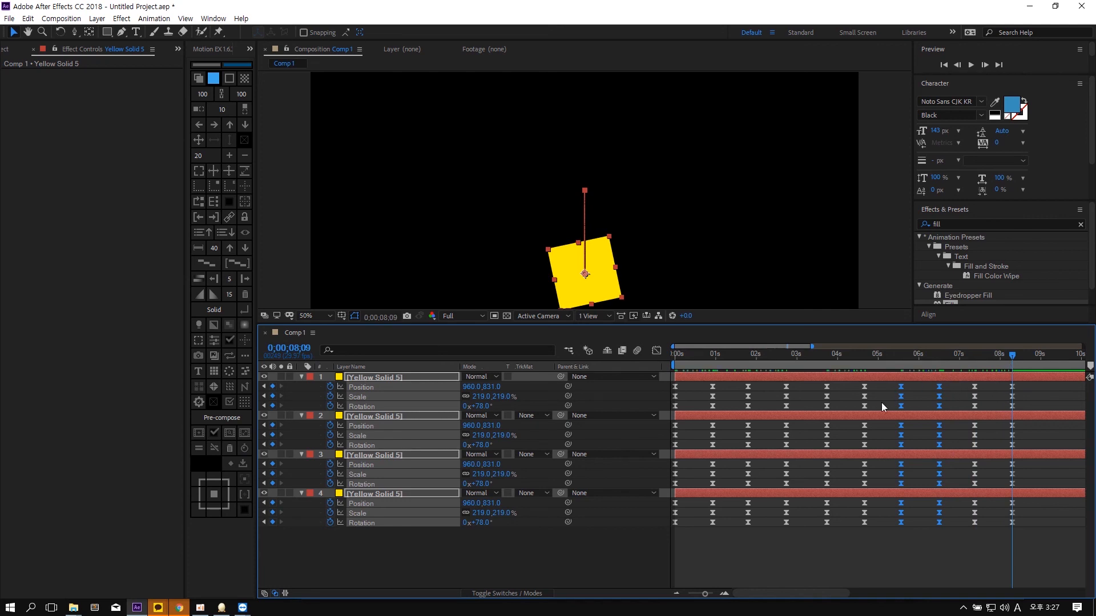
- Copy the last keyframes of all four solids to 0;00;09;20 with the toolbox's keyframe tool
scroll(881, 402, "down", 3)
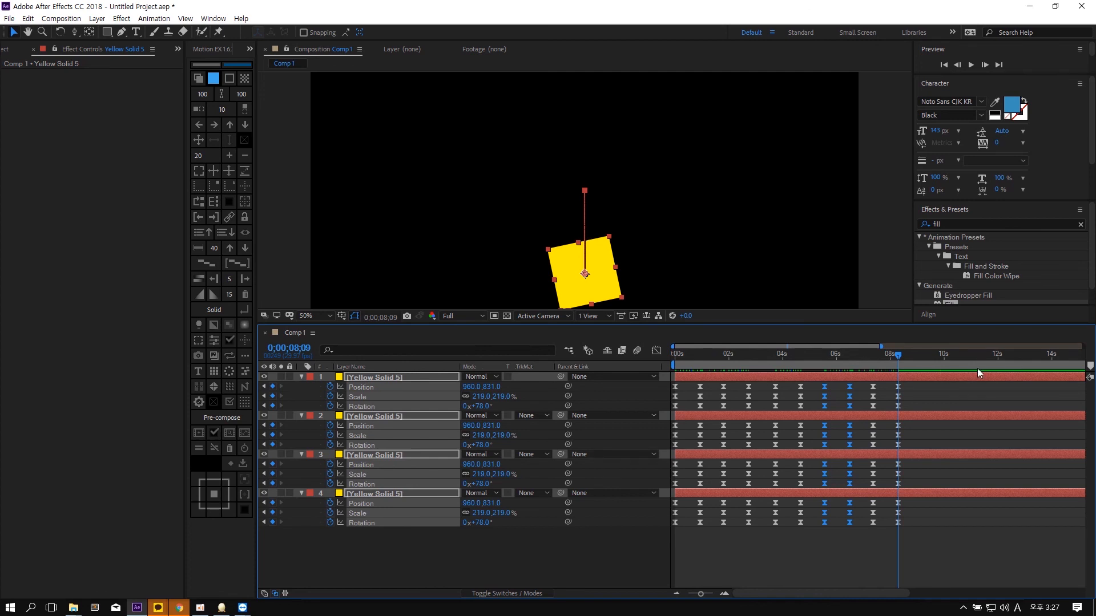
left_click_drag(915, 364, 934, 353)
key("comma")
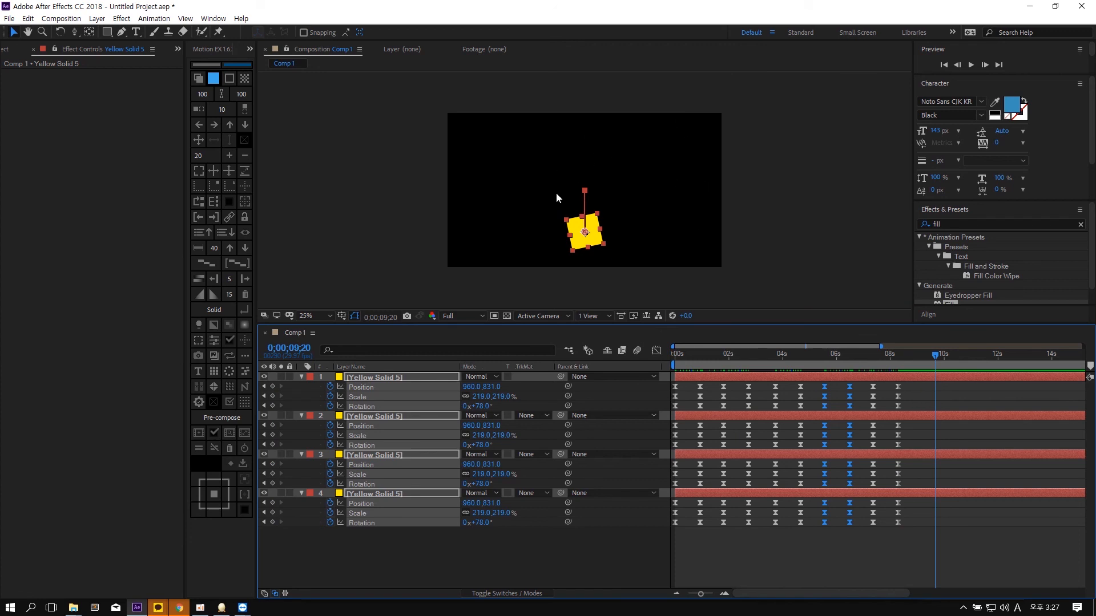
left_click_drag(615, 325, 618, 354)
key("period")
left_click_drag(915, 418, 883, 570)
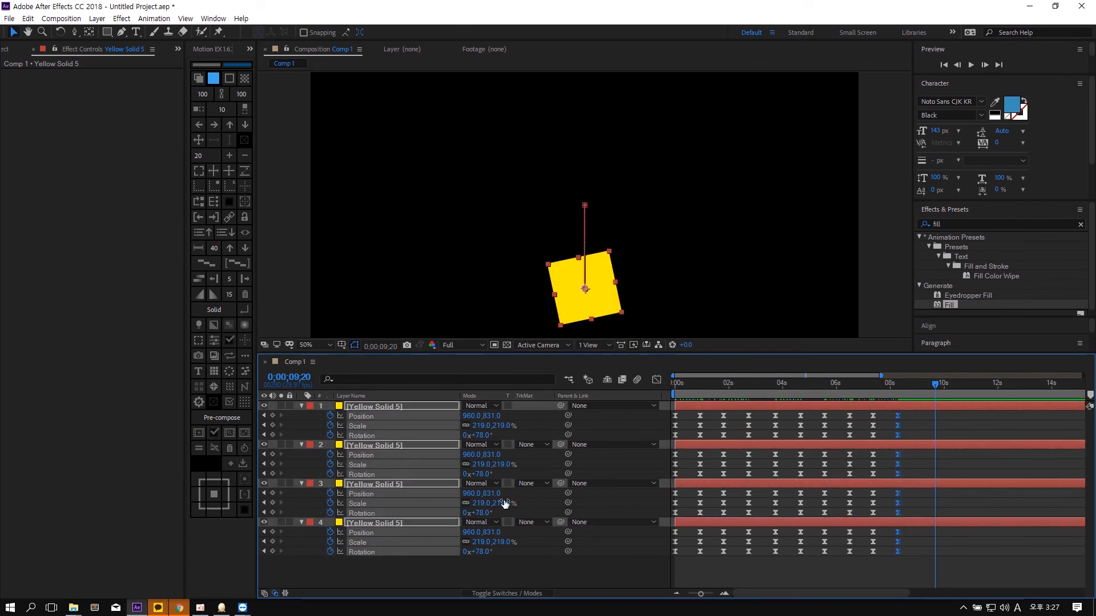
left_click(242, 463)
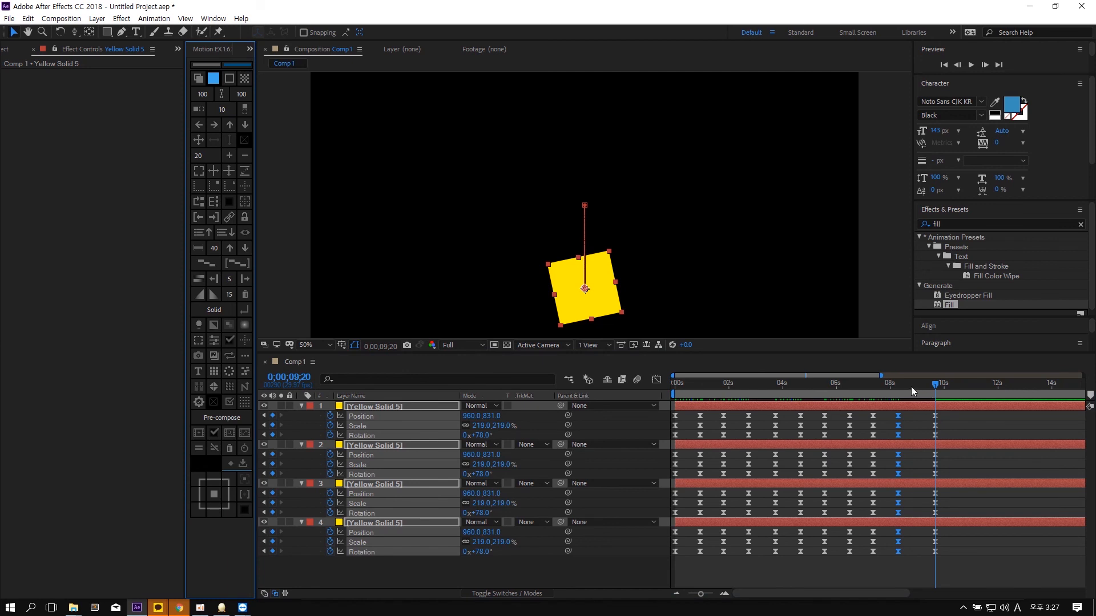
left_click_drag(911, 391, 940, 392)
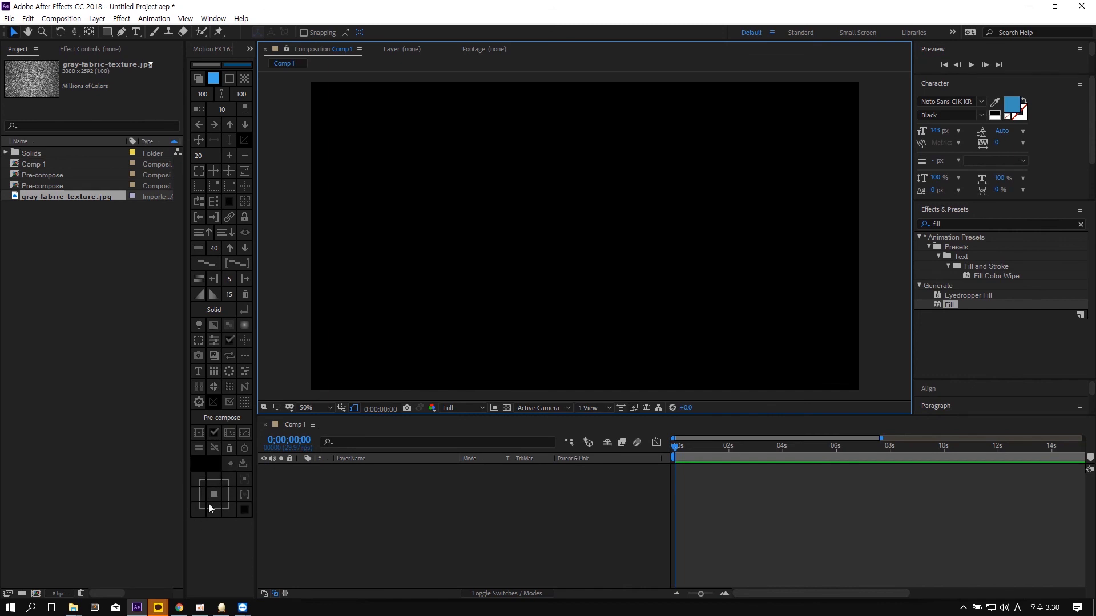
- Create a text layer reading "TEXT LAYER" and place its anchor point at the middle of the text
left_click(135, 32)
left_click(602, 236)
type("TEXT LA")
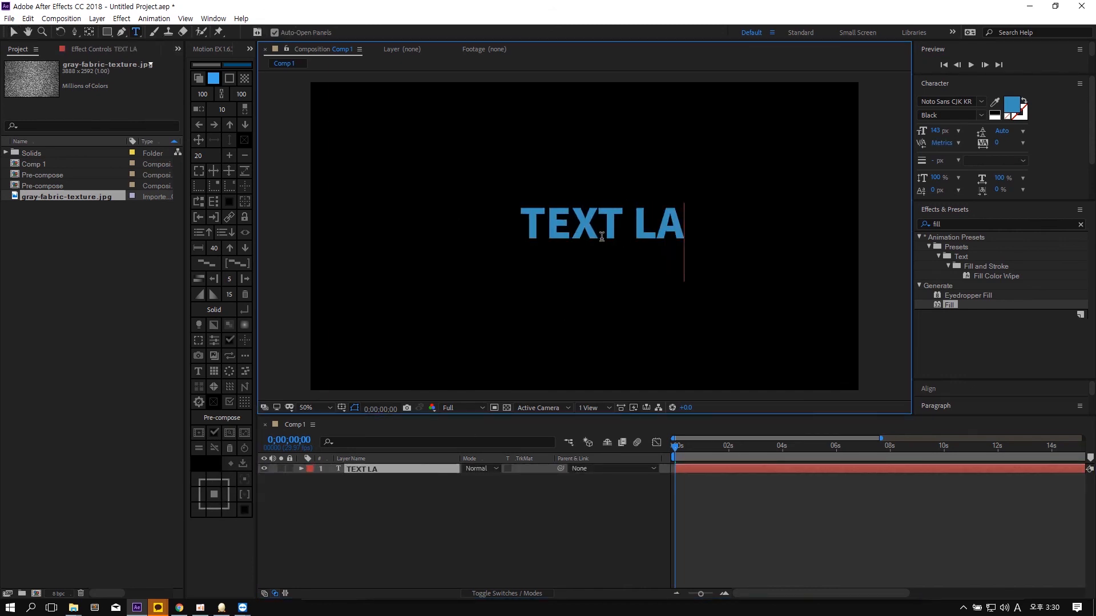
type("YERvy")
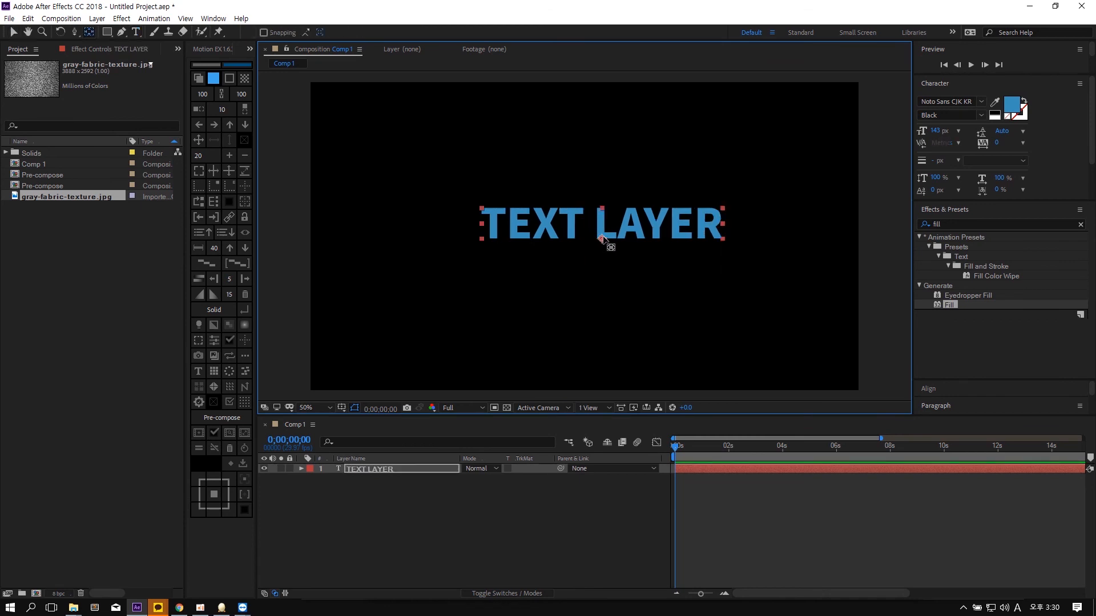
mouse_move(603, 238)
left_mouse_down()
mouse_move(603, 209)
mouse_move(483, 218)
mouse_move(482, 239)
mouse_move(582, 245)
mouse_move(603, 239)
mouse_move(605, 225)
mouse_move(605, 240)
left_mouse_up()
left_click(635, 248)
left_click(635, 232)
key("v")
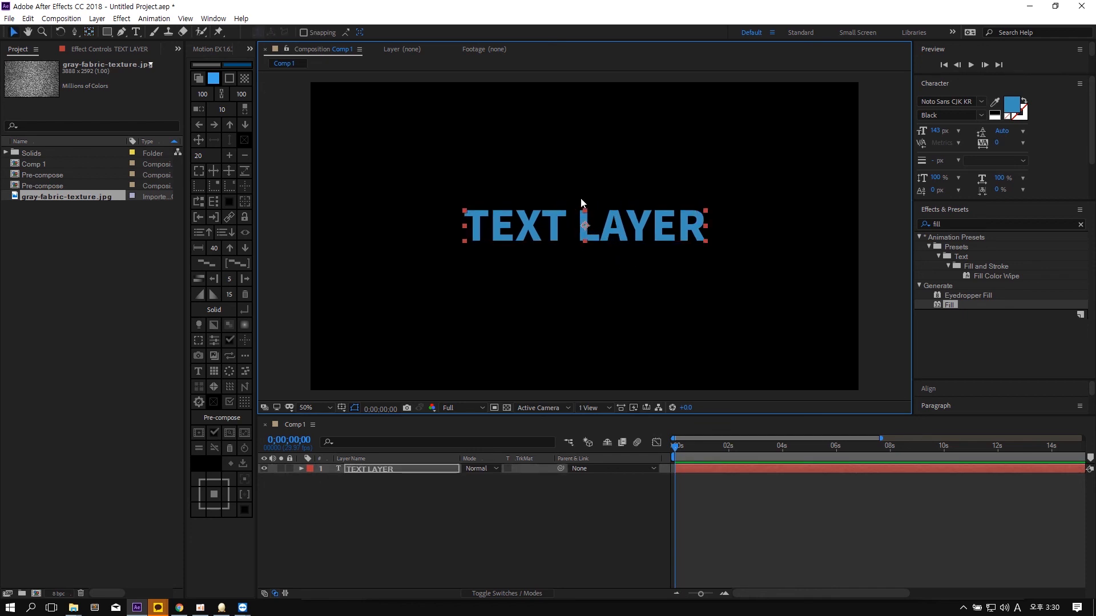
- Run the text layer's anchor point through the toolbox's corner and edge presets, ending with the centre preset
left_click(201, 480)
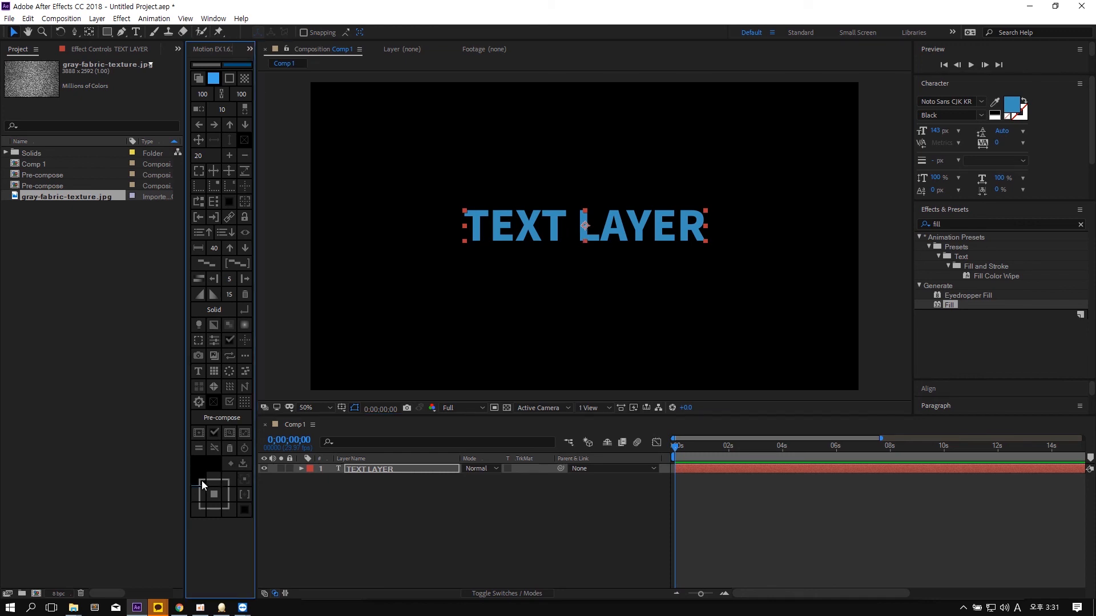
left_click(218, 481)
left_click(214, 494)
left_click(218, 509)
left_click(227, 512)
left_click(230, 495)
left_click(230, 480)
left_click(200, 497)
left_click(200, 510)
left_click(213, 495)
left_click(601, 278)
left_click(588, 233)
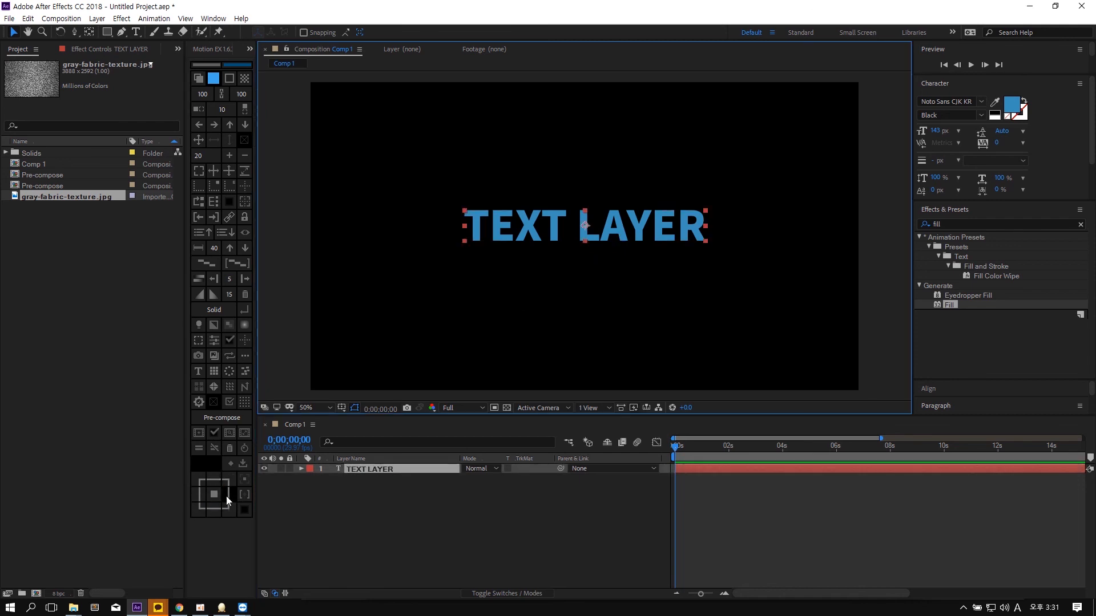
- Shift the text toward the frame's upper left, offset its anchor point, and recentre the layer with the toolbox's centring tool
left_click_drag(578, 228, 459, 157)
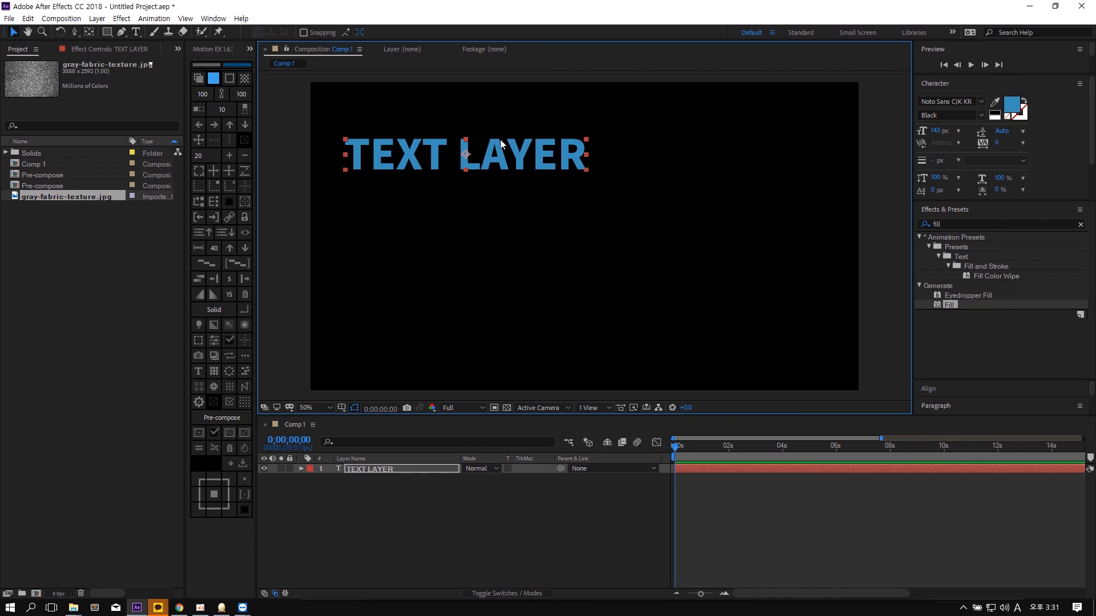
key("y")
left_click_drag(465, 154, 492, 119)
key("v")
left_click(246, 480)
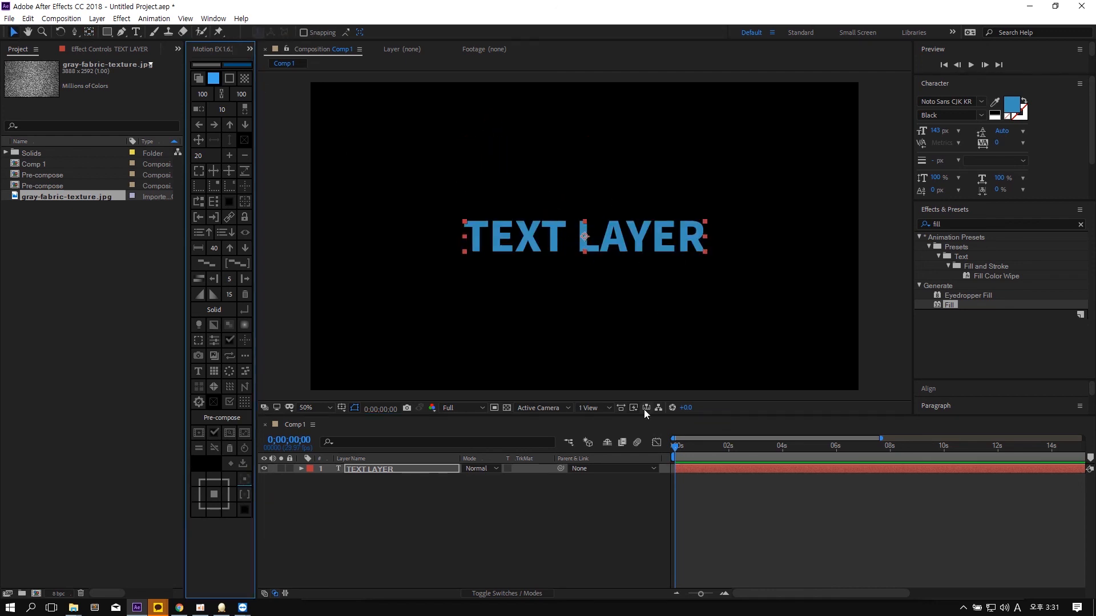
- Add a Position keyframe at time zero and move the text layer to 694, 14 with its anchor point above the text
key("p")
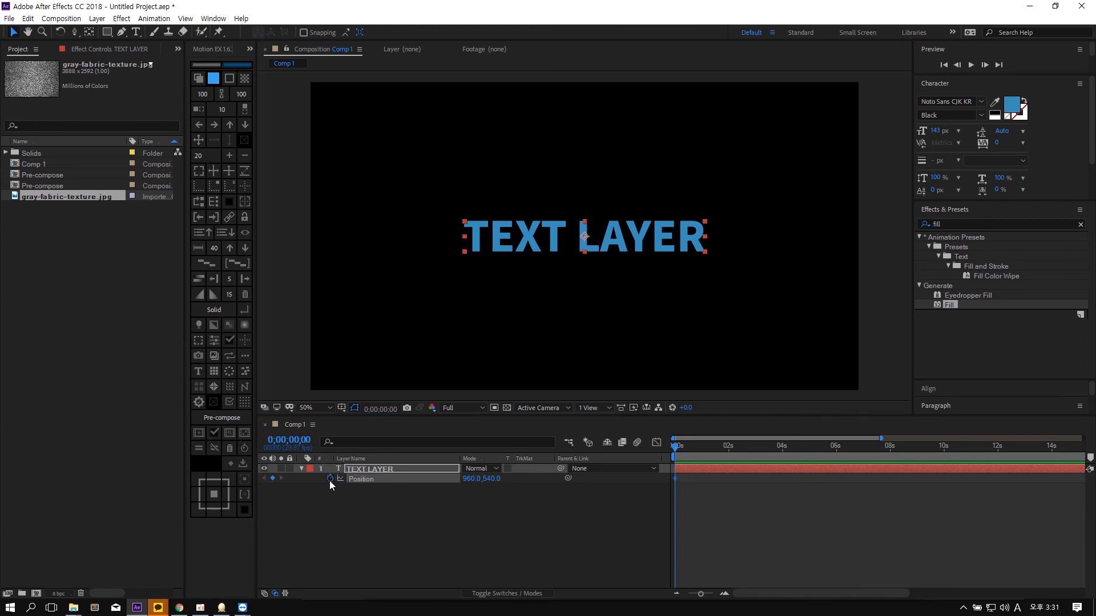
left_click(726, 448)
left_click_drag(610, 240, 508, 87)
key("y")
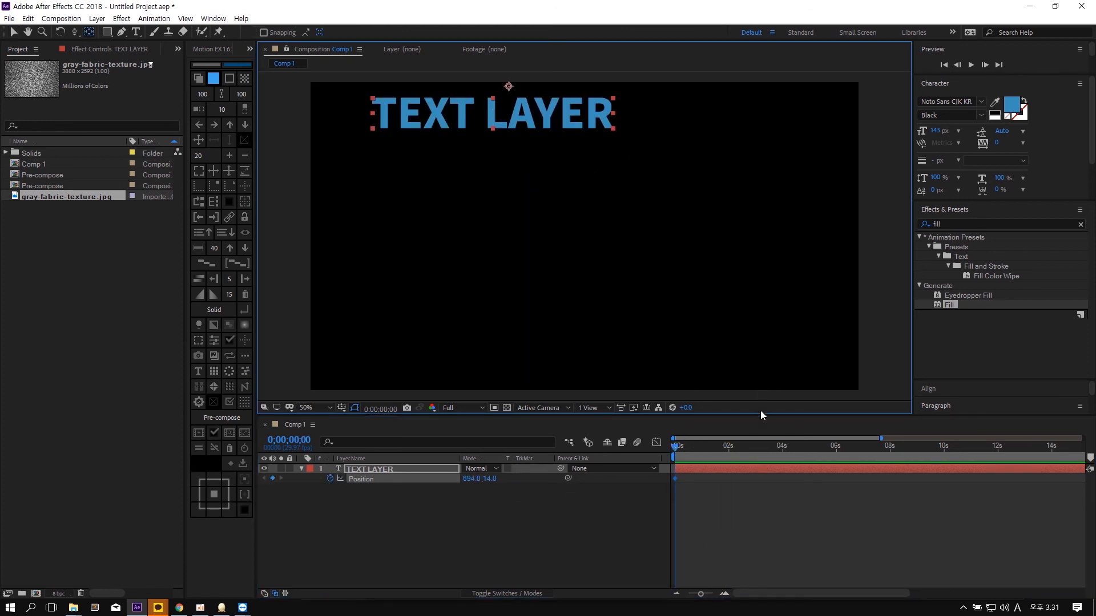
- Centre the text layer in the composition at 0;00;02;05, preview the motion and reveal its keyframed properties
left_click(733, 445)
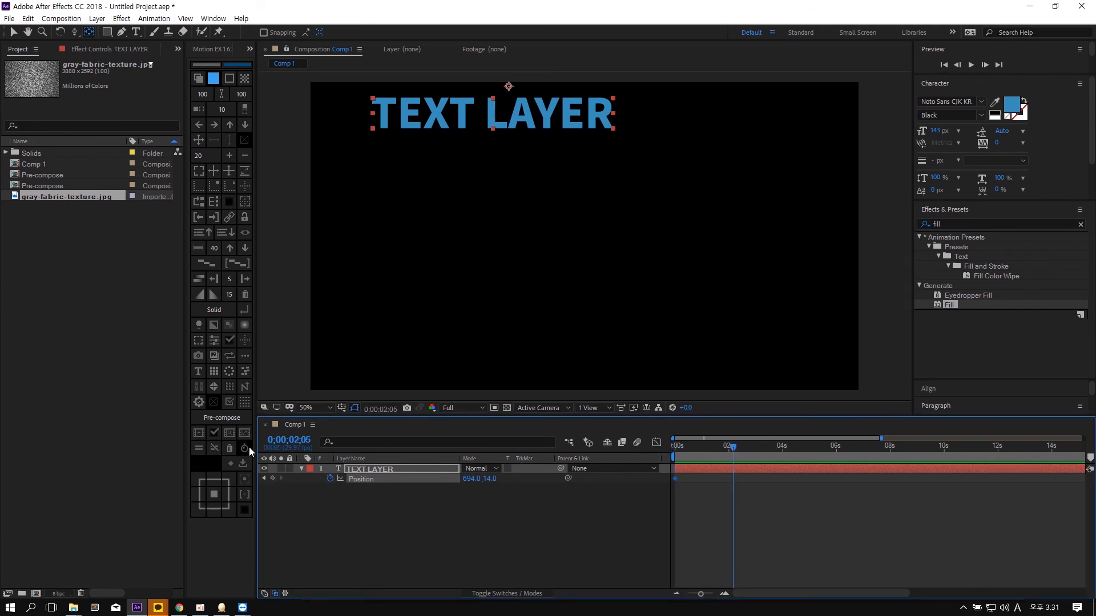
left_click(246, 480)
key("space")
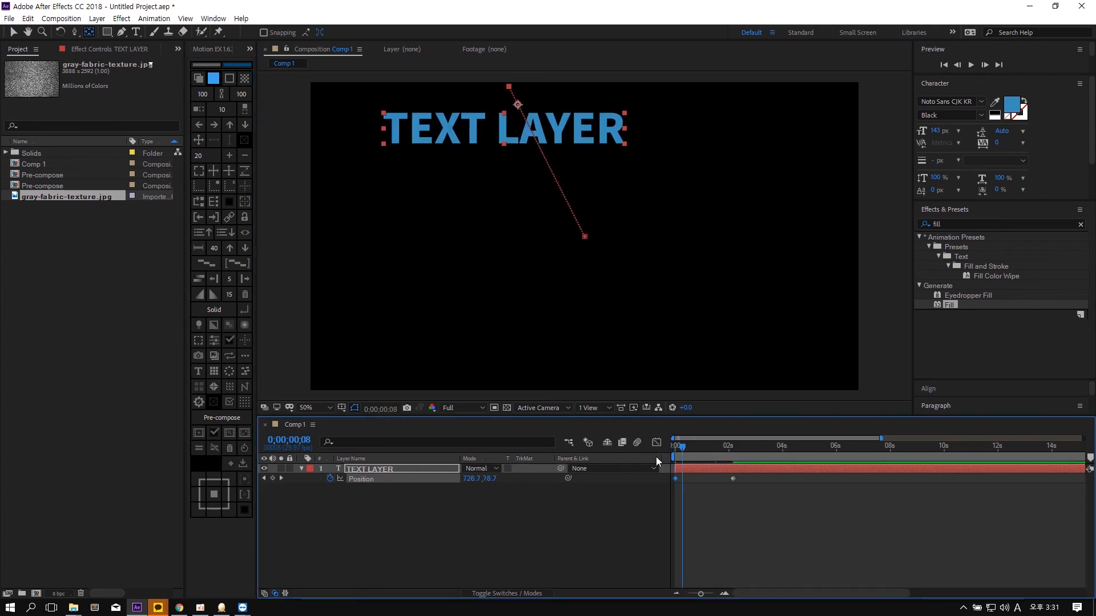
left_click(783, 523)
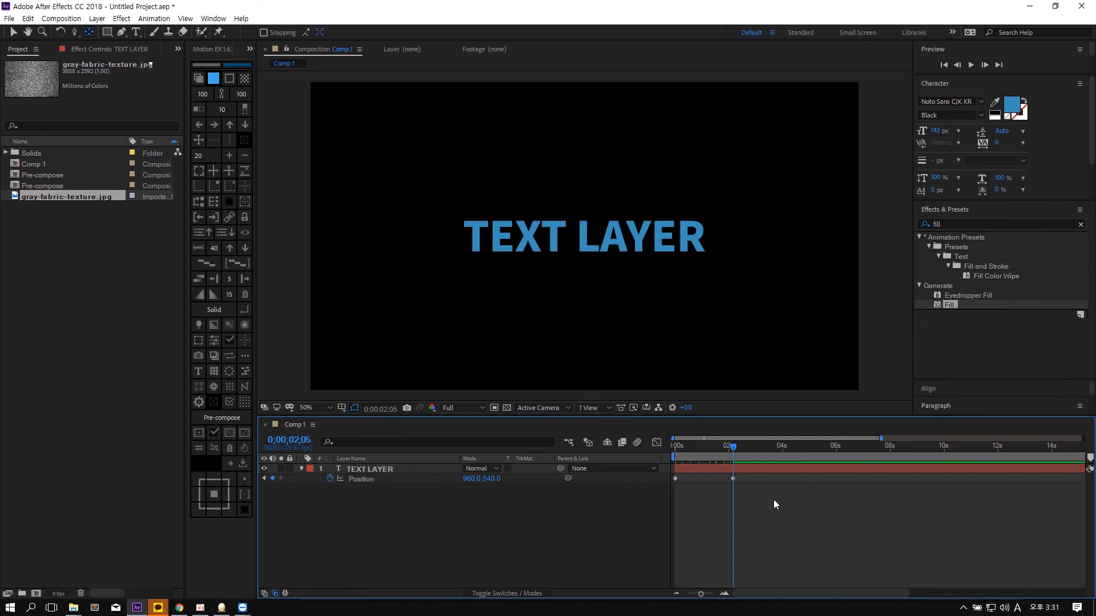
key("u")
left_click_drag(780, 515, 644, 474)
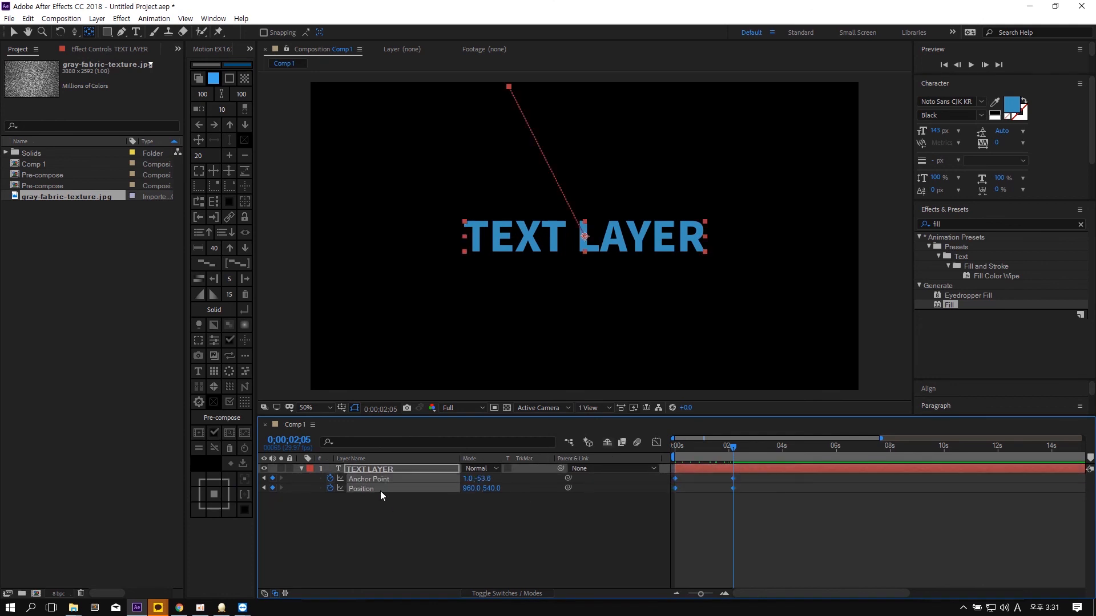
- Remove the text layer's Anchor Point and Position keyframes and delete the layer
left_click(330, 479)
left_click(331, 488)
left_click(376, 471)
key("Delete")
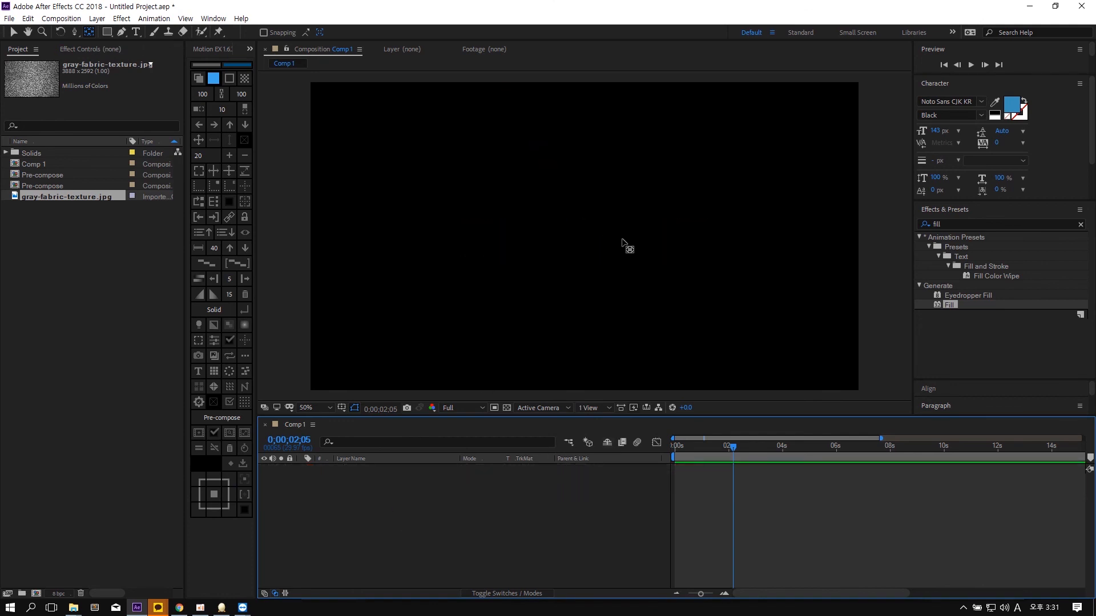
key("ctrl+z")
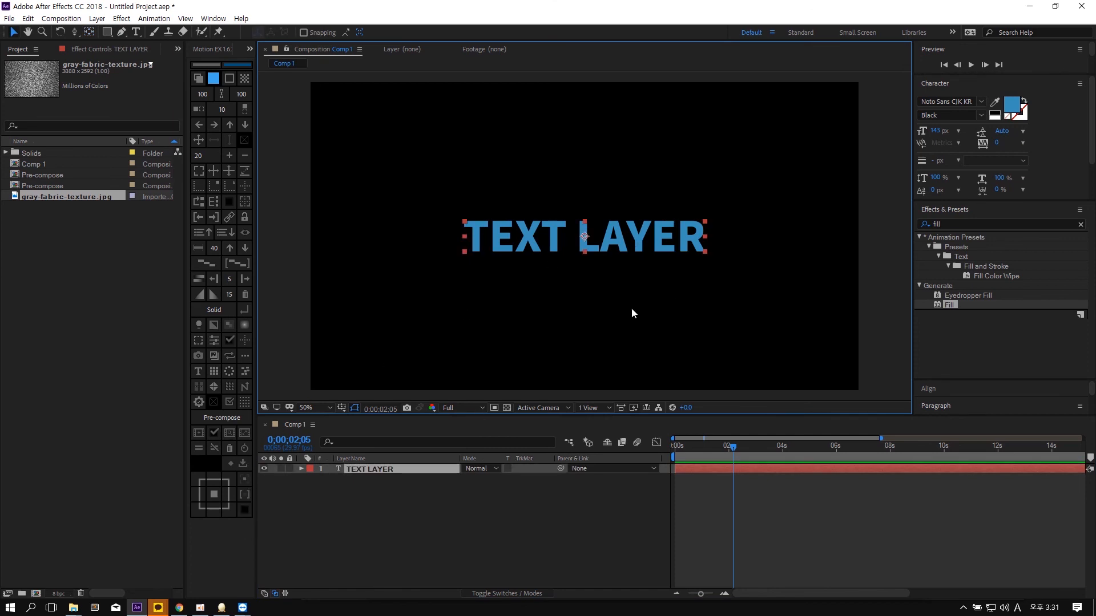
key("Delete")
- Add gray-fabric-texture.jpg to the composition at 34% scale and draw seven scattered square masks on it
left_click_drag(67, 196, 458, 479)
key("s")
left_click(106, 34)
left_click_drag(461, 151, 501, 193)
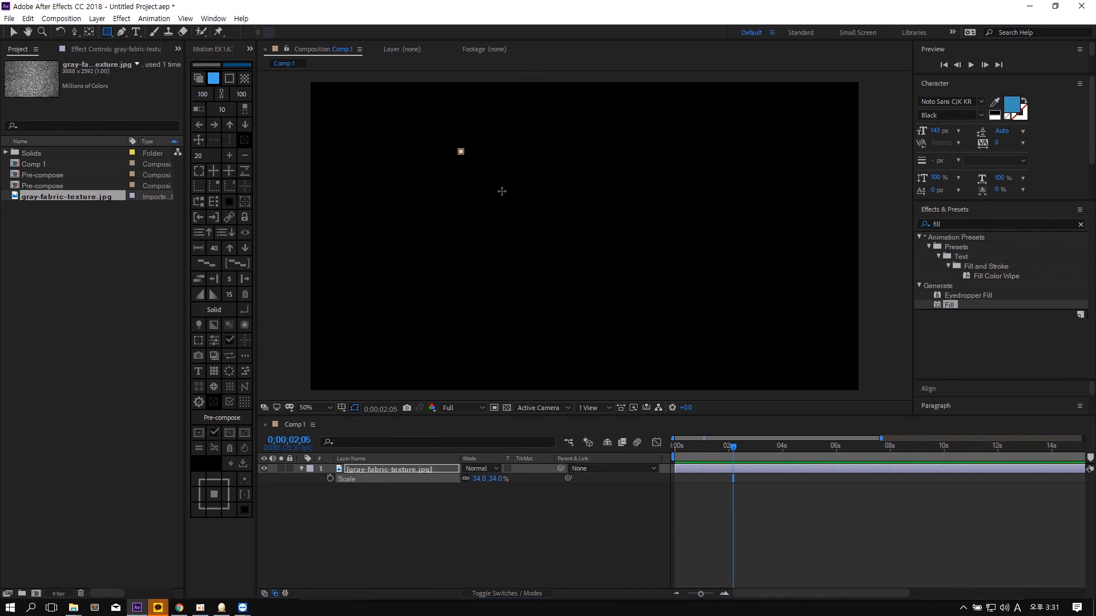
left_click_drag(590, 171, 661, 240)
left_click_drag(486, 249, 534, 298)
left_click_drag(541, 201, 570, 230)
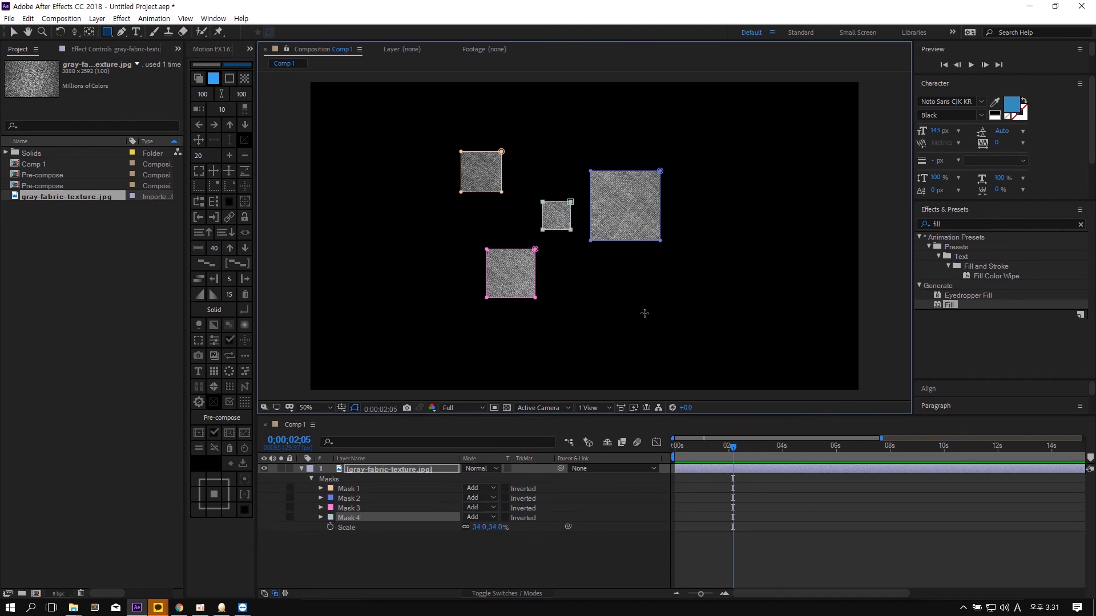
left_click_drag(629, 300, 665, 336)
left_click_drag(556, 119, 583, 145)
left_click_drag(699, 143, 729, 173)
key("v")
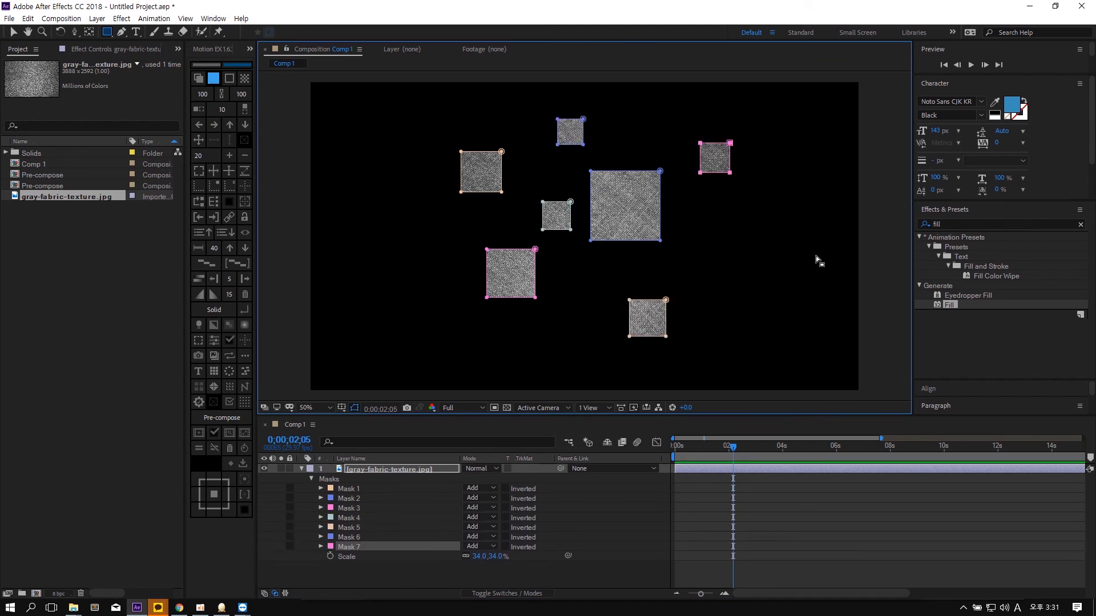
- Split the seven masks of the gray-fabric-texture.jpg layer into separate layers and delete the original layer
left_click(817, 260)
left_click(822, 279)
left_click(636, 233)
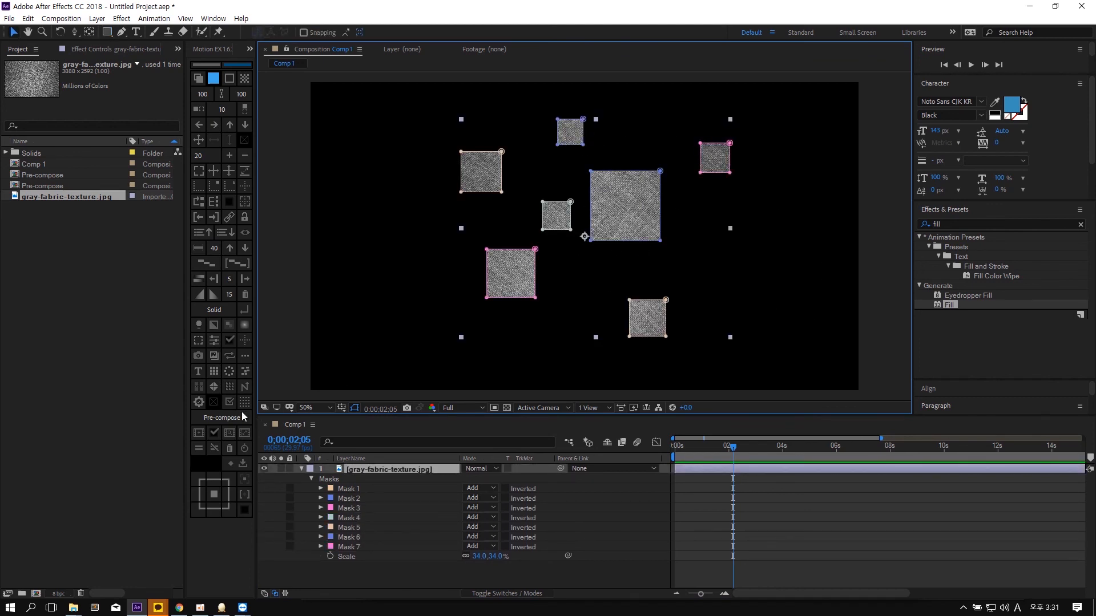
left_click(214, 387)
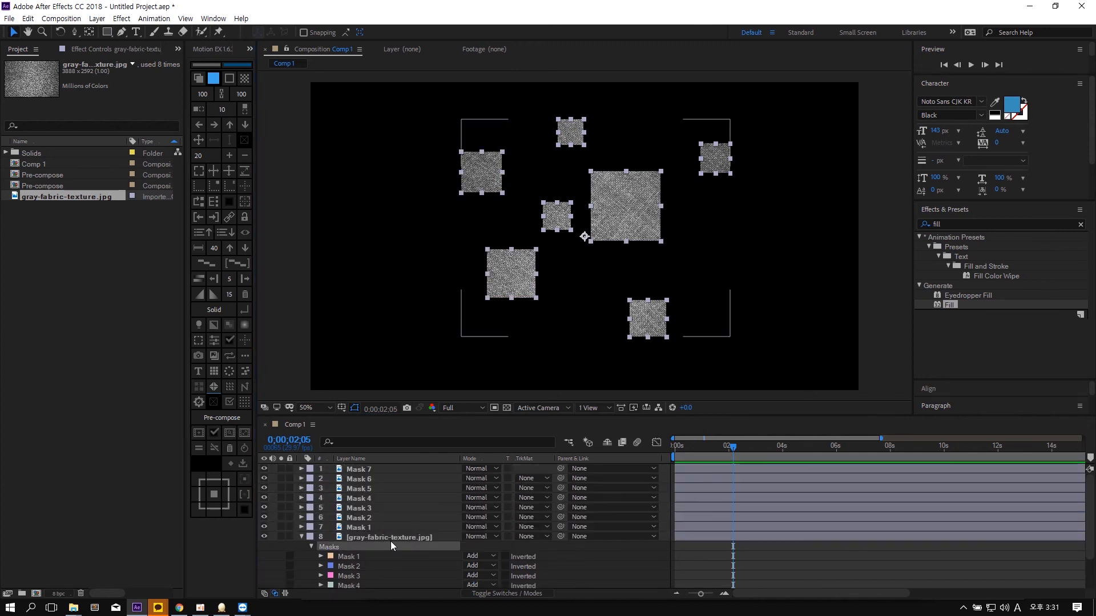
left_click(390, 541)
key("m")
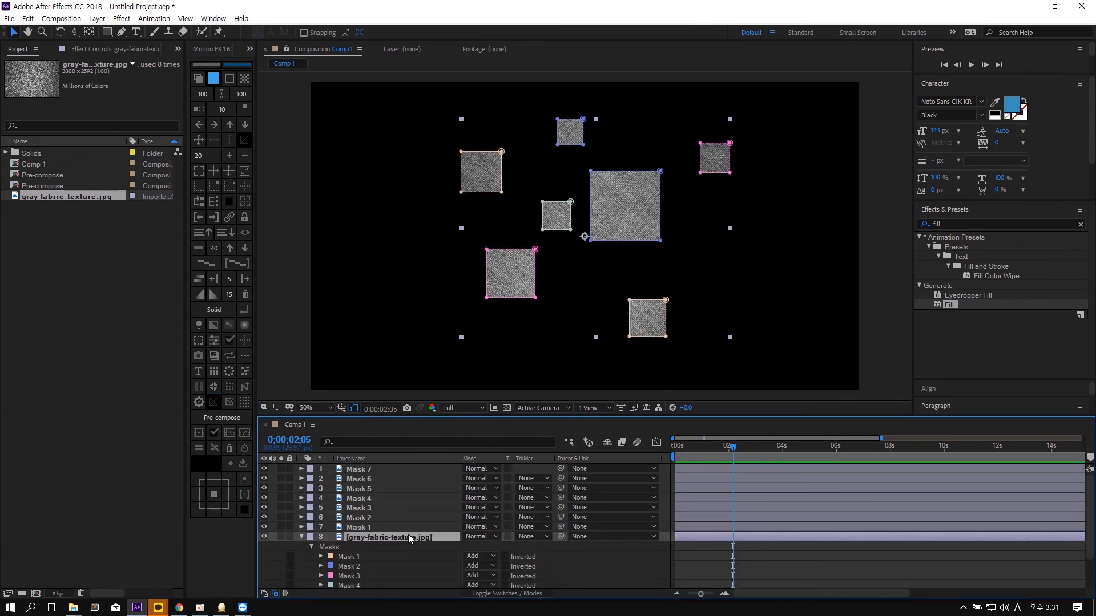
key("Delete")
- Centre the anchor points of all seven mask layers on their own masked squares
left_click(631, 211)
key("ctrl+a")
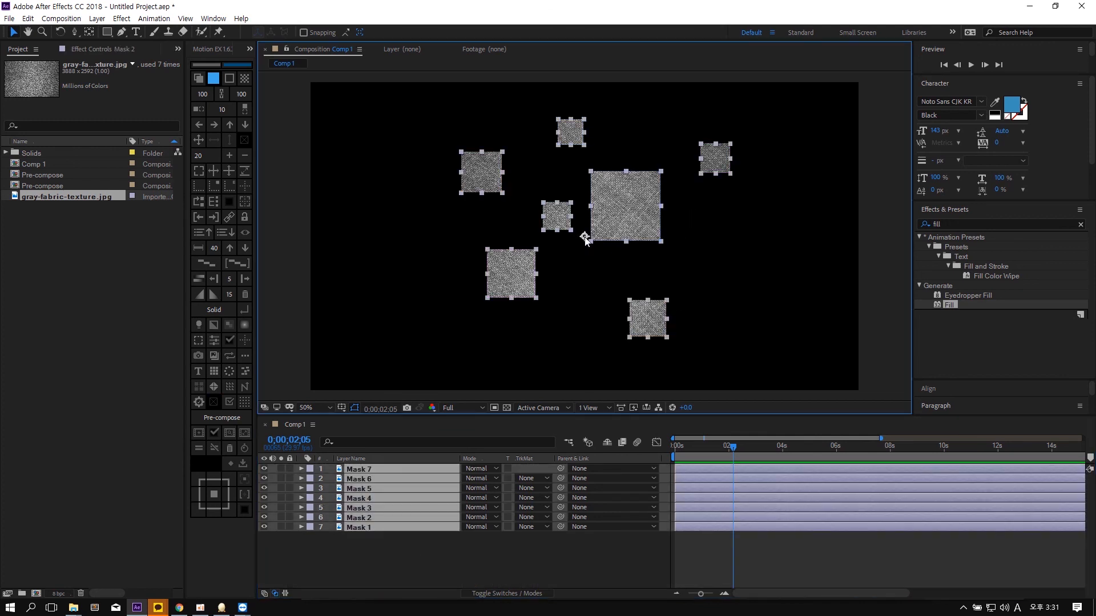
left_click(214, 495)
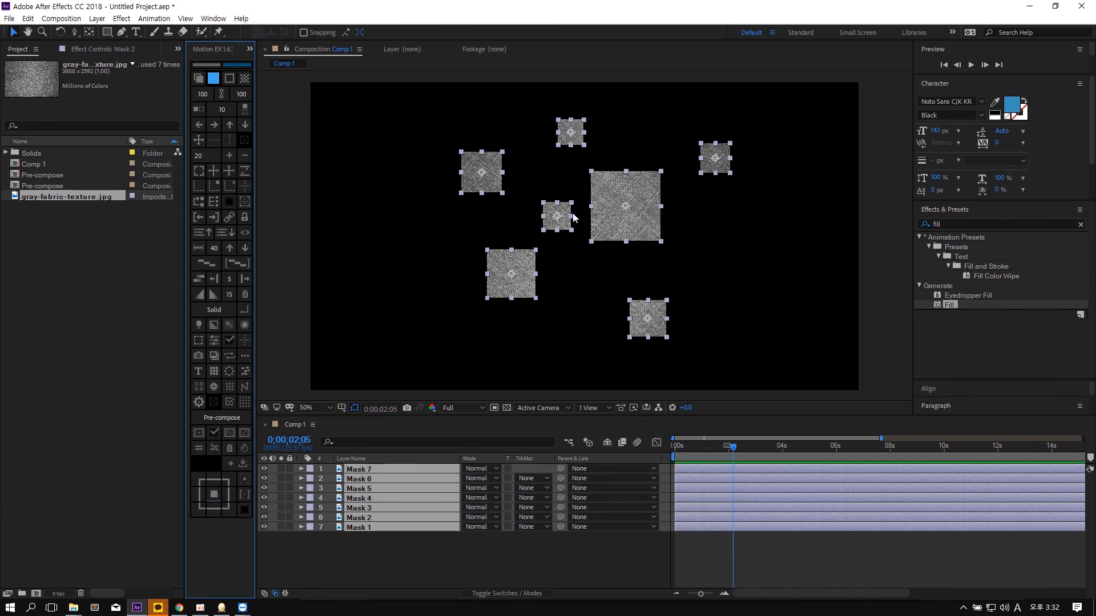
- Enable the anchor tool's checkbox option for the mask layers and check the Mask 2 layer's anchor point
left_click(247, 512)
scroll(562, 236, "down", 2)
left_click(670, 308)
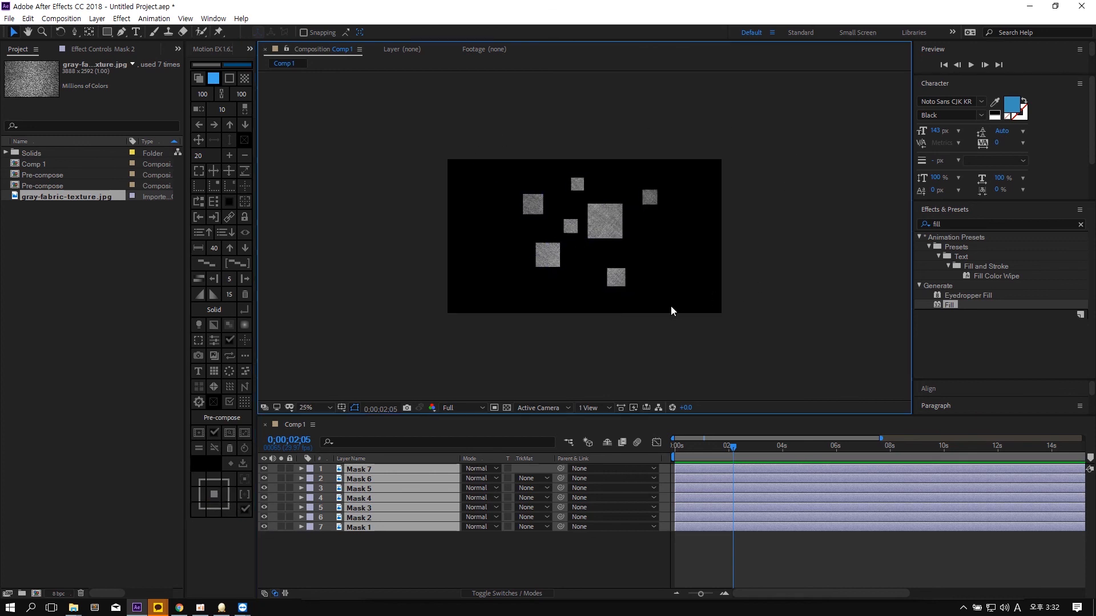
left_click(605, 220)
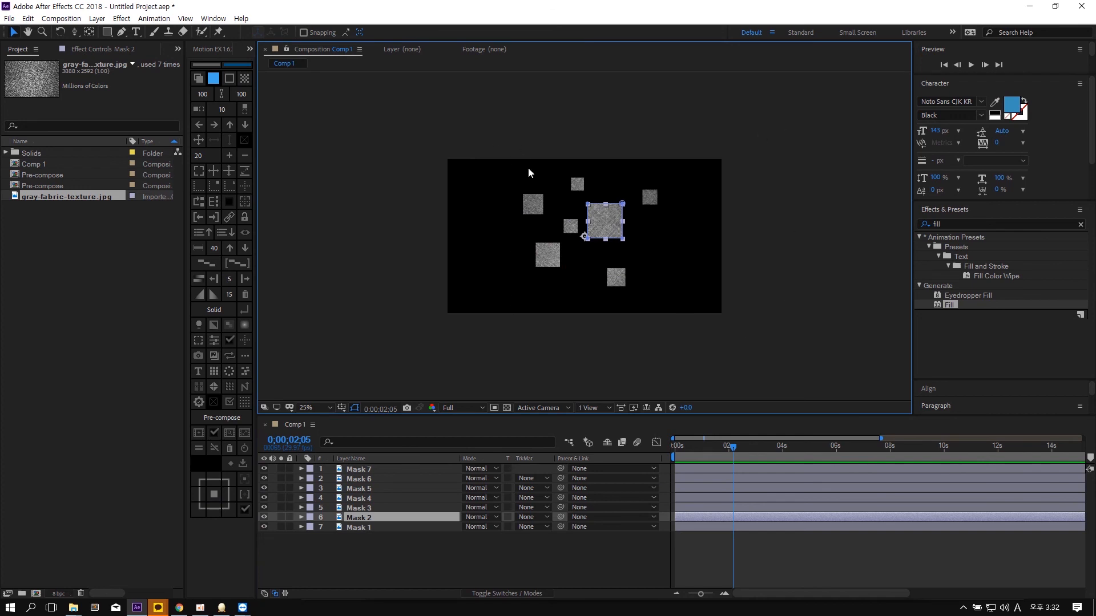
scroll(536, 183, "up", 2)
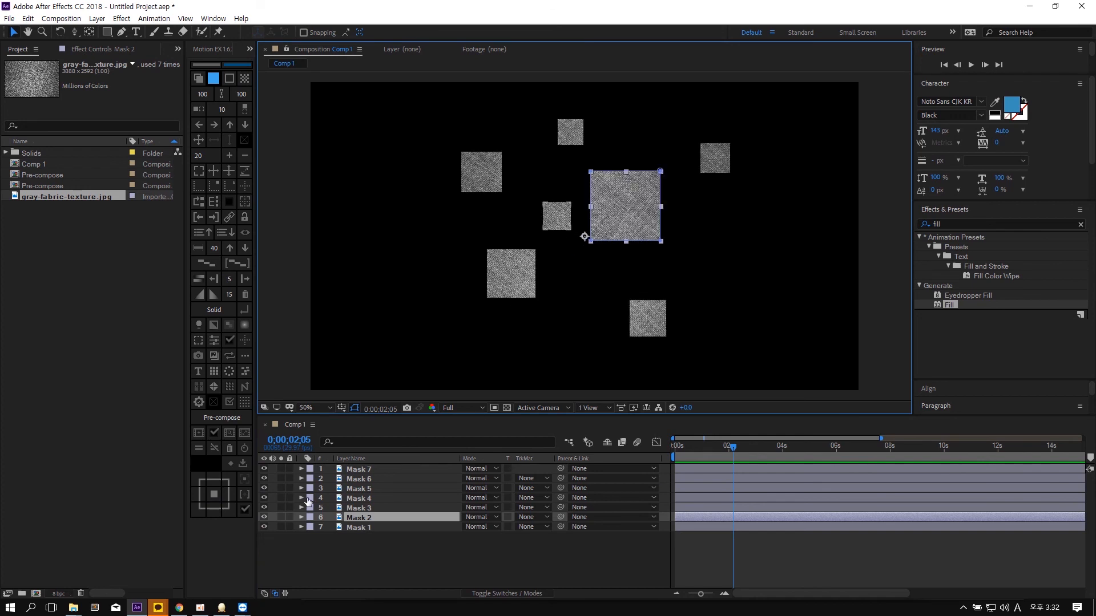
- Disable the anchor tool's checkbox option and centre every mask layer's anchor point on its own square
left_click(243, 511)
left_click(570, 300)
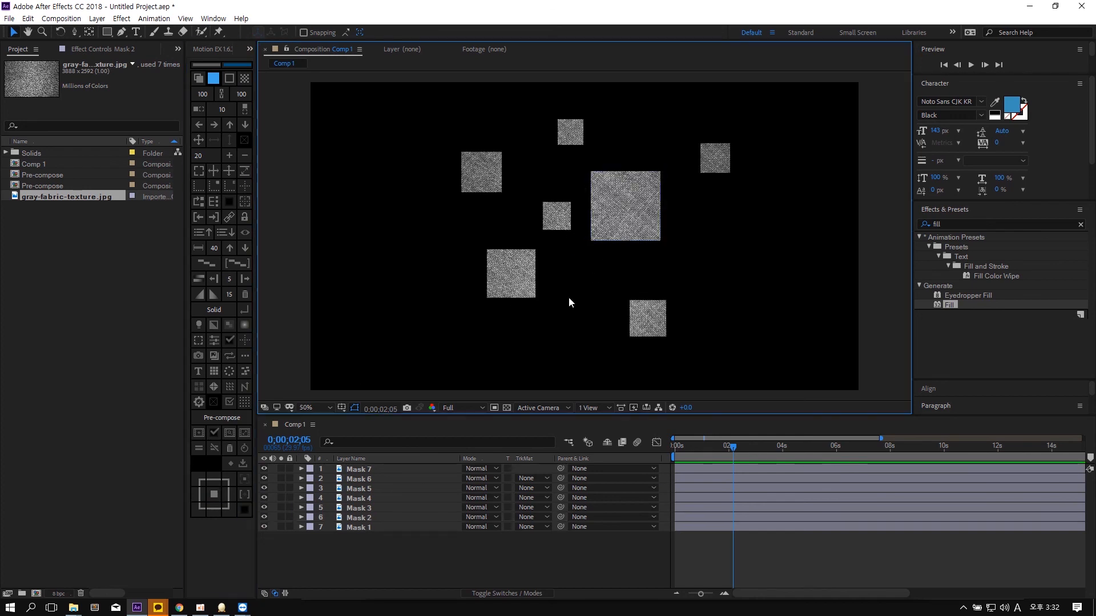
key("ctrl+a")
left_click(214, 494)
left_click(661, 286)
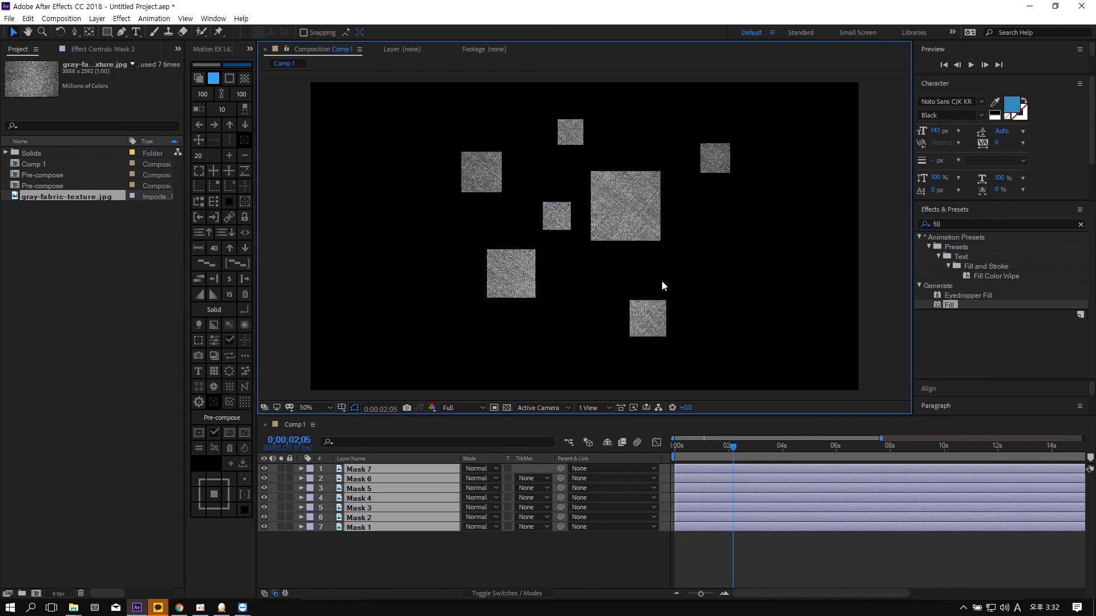
left_click(485, 186)
left_click(802, 249)
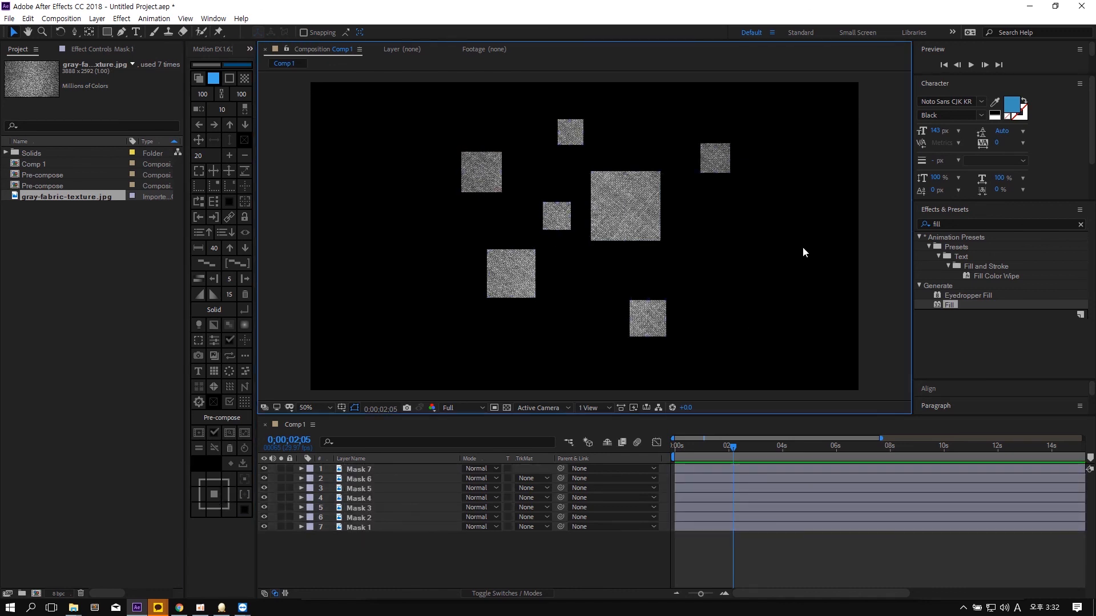
- Select all seven mask layers and switch the anchor tool's checkbox option on and back off
left_click_drag(825, 108, 440, 338)
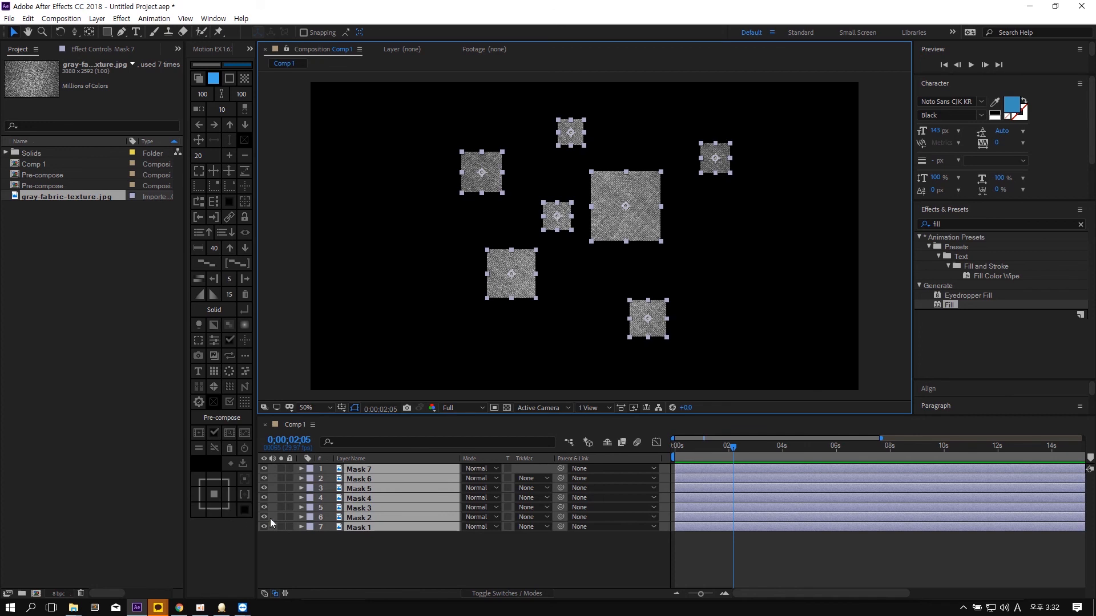
left_click(246, 516)
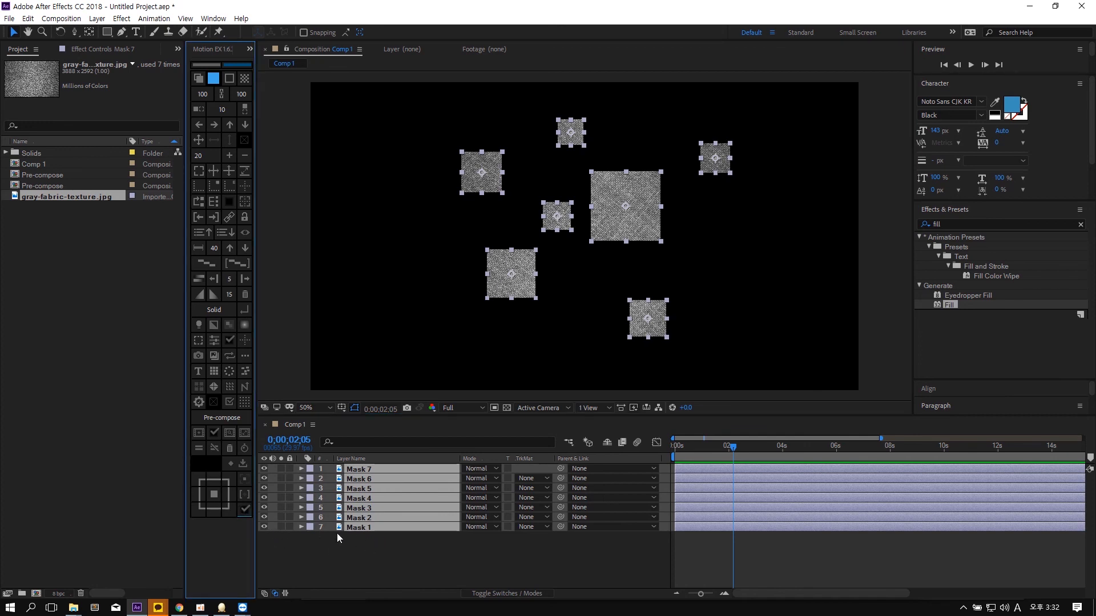
left_click(409, 557)
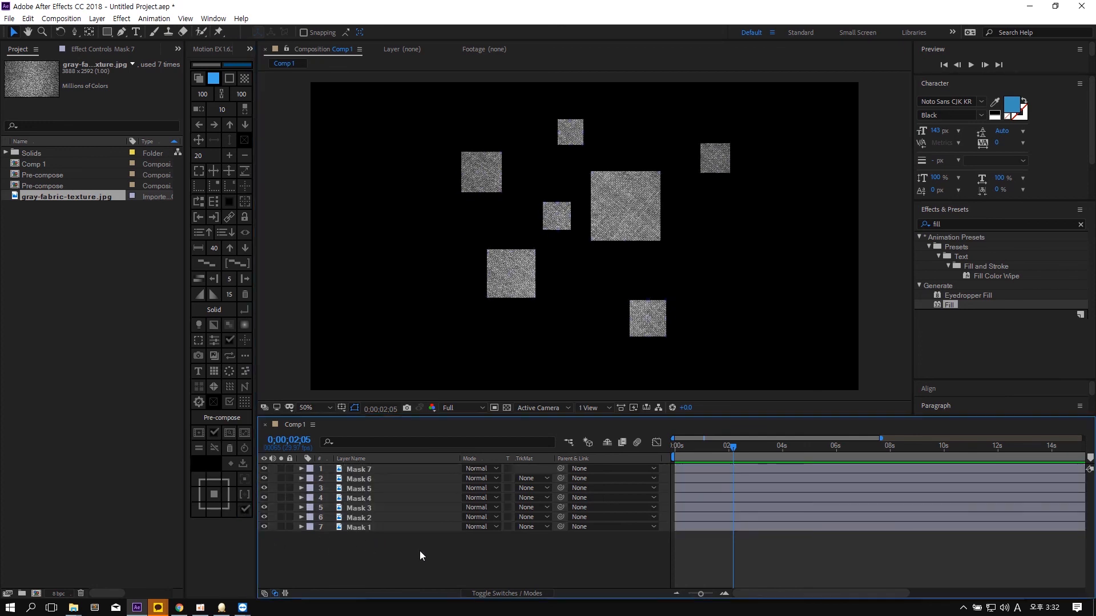
left_click(245, 508)
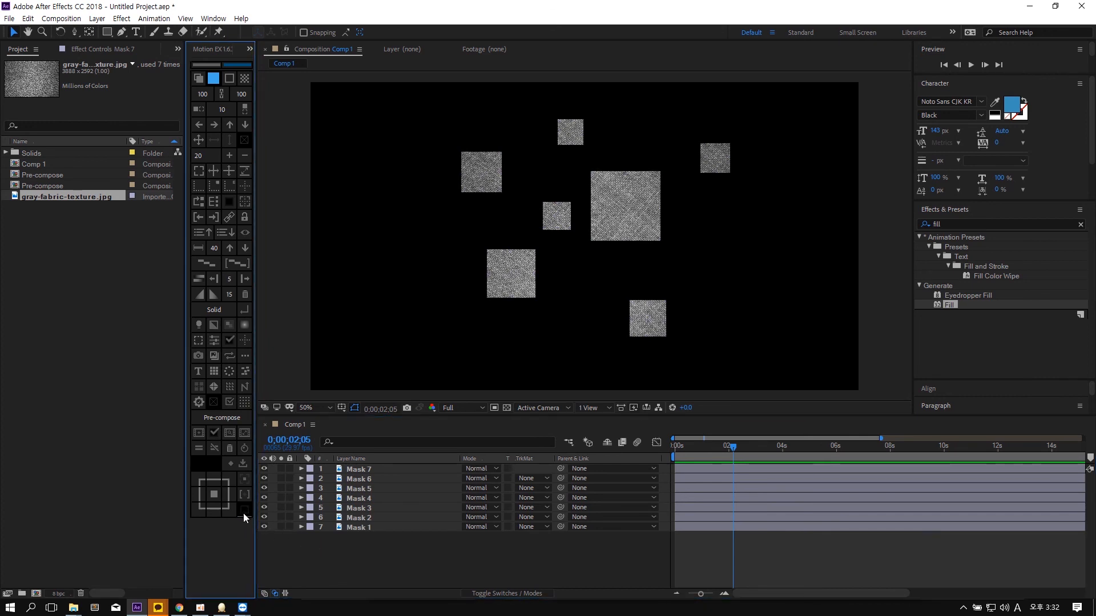
left_click(409, 566)
left_click_drag(403, 565, 393, 465)
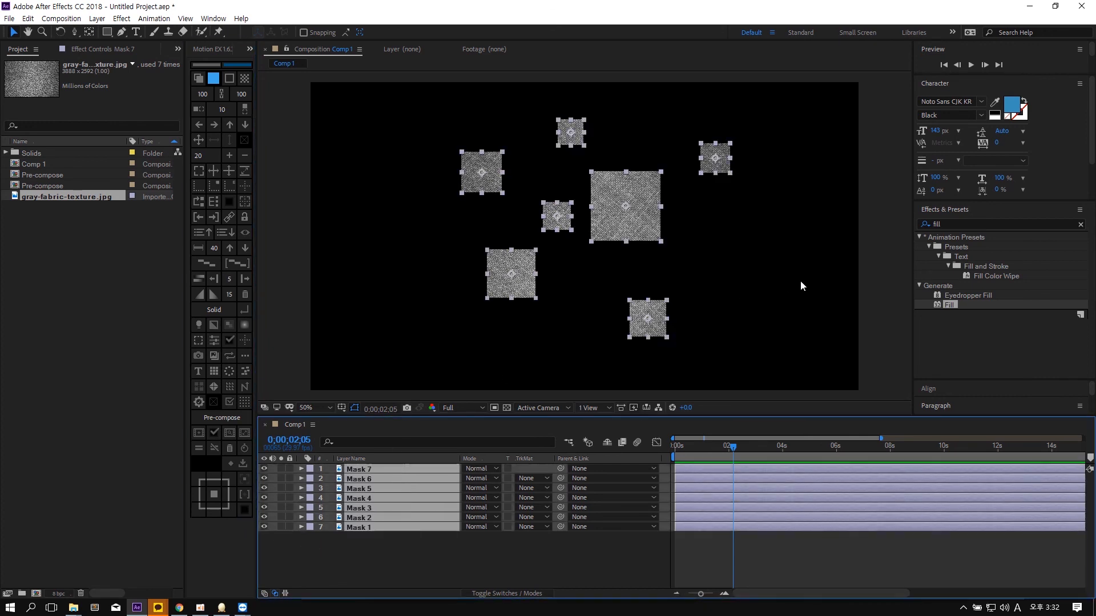
left_click(801, 285)
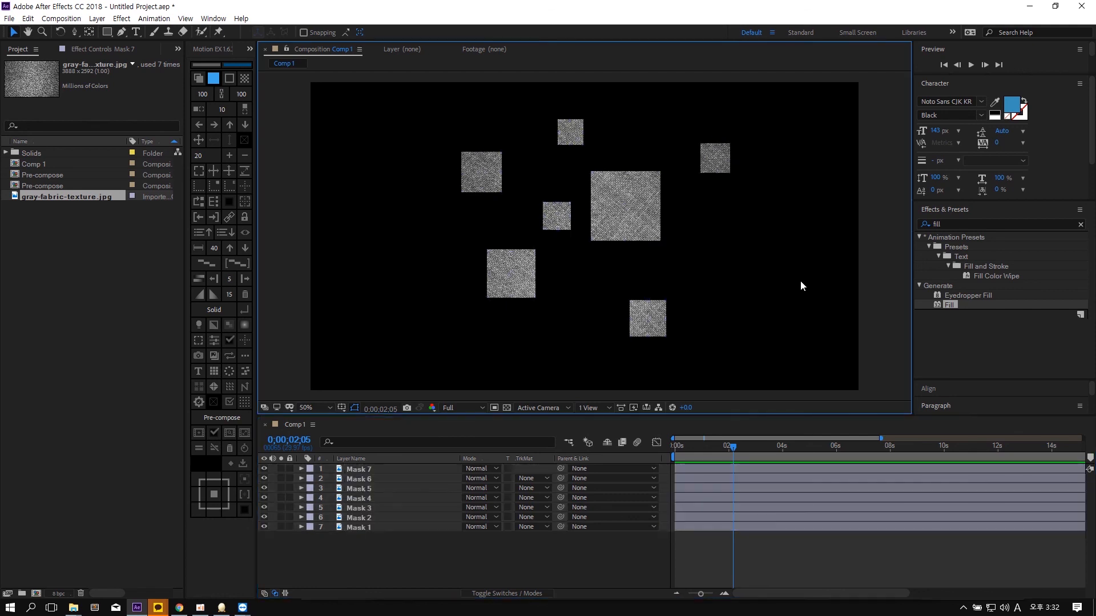
- Add Position keyframes to the Mask 7 layer at time zero and at 0;00;02;05
left_click(248, 496)
left_click(403, 470)
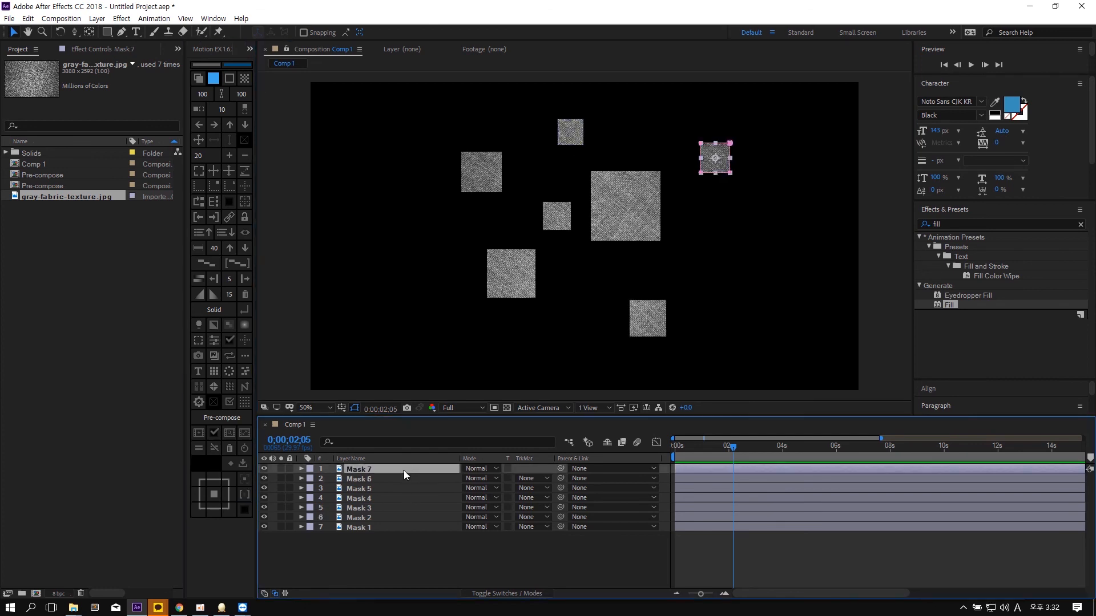
key("p")
key("minus")
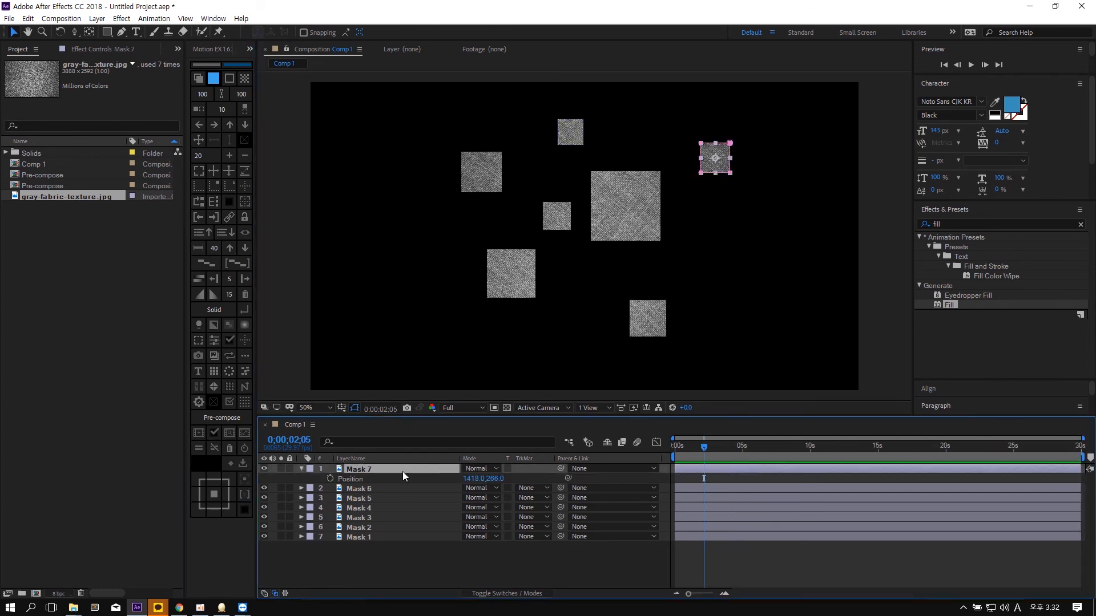
left_click(331, 479)
left_click_drag(703, 479, 674, 481)
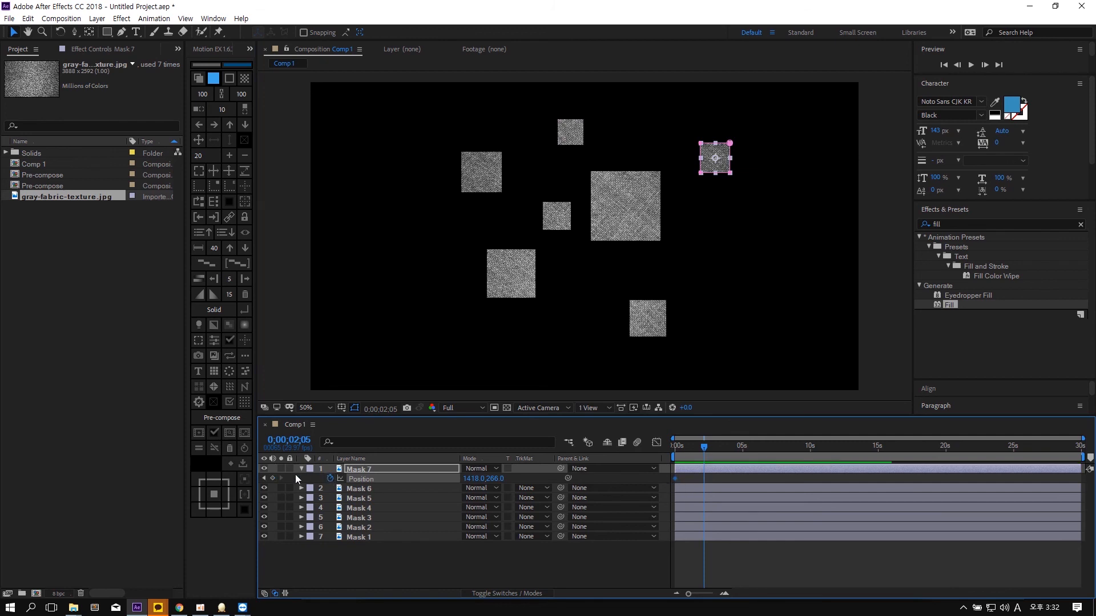
left_click(273, 479)
- Trim the Mask 7 layer's end to 0;00;08;10, then trim the layer to its Position keyframe range
left_click(787, 445)
key("alt+bracketright")
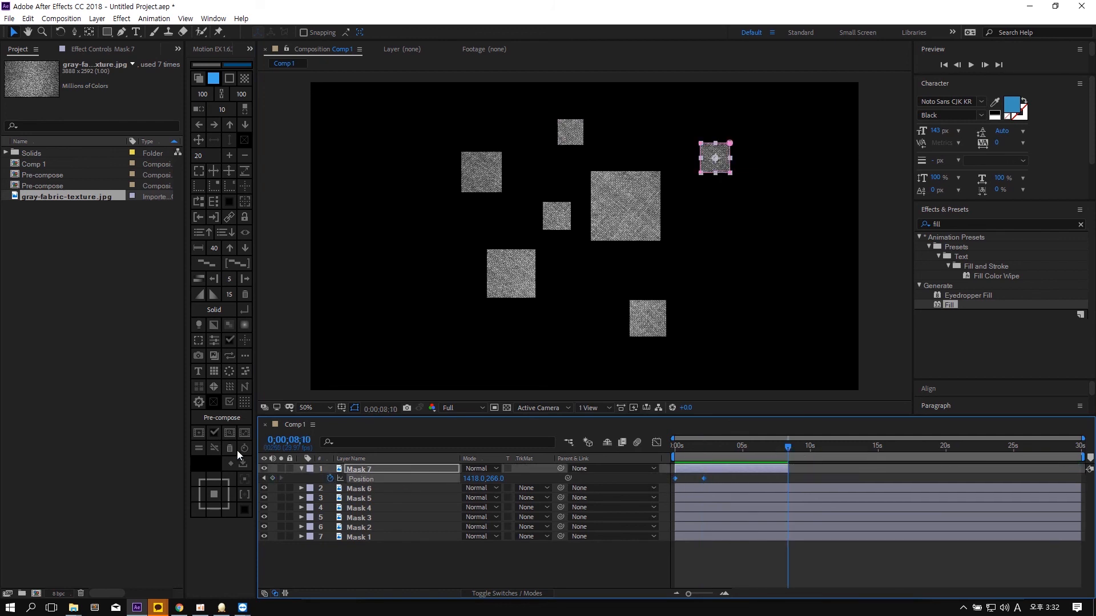
left_click(247, 494)
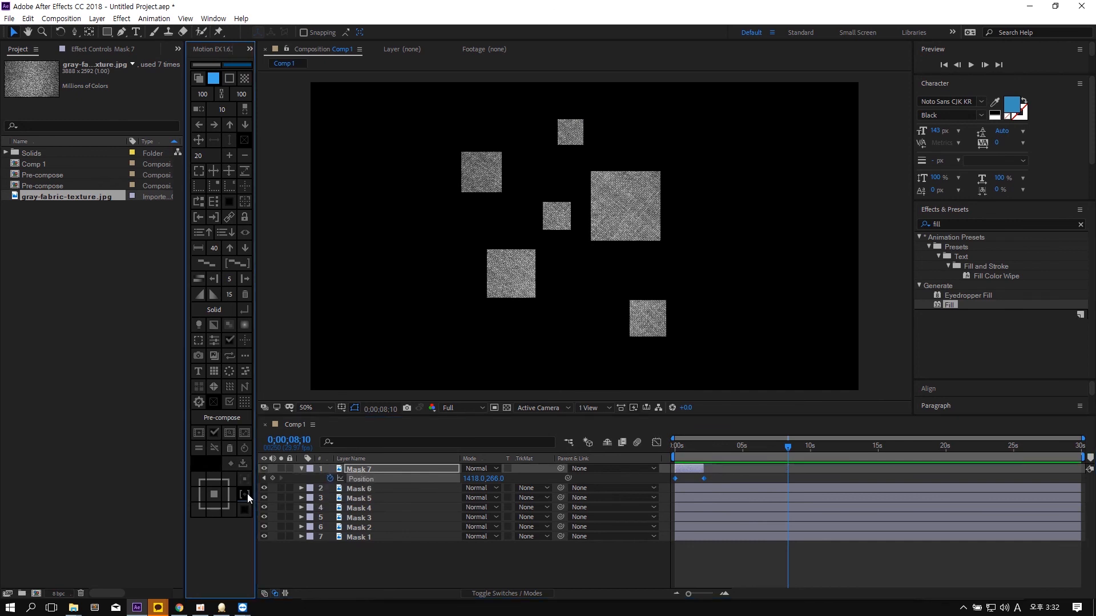
- Undo the keyframe-range trim on Mask 7 and delete all mask layers from the composition
left_click(767, 474)
key("ctrl+z")
left_click_drag(768, 447, 691, 451)
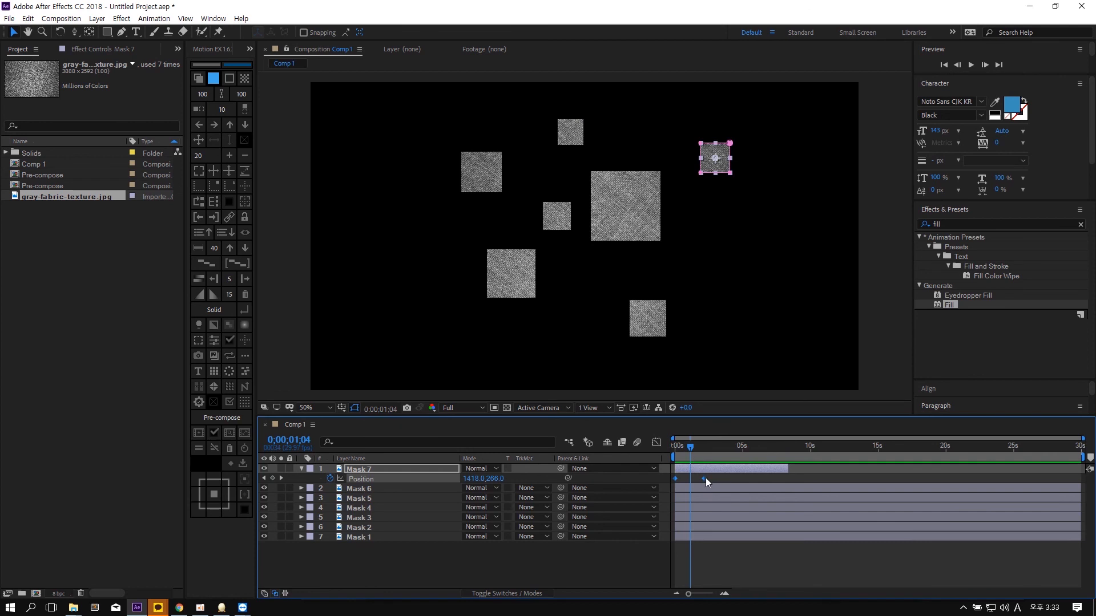
left_click(721, 480)
key("ctrl+a")
key("Delete")
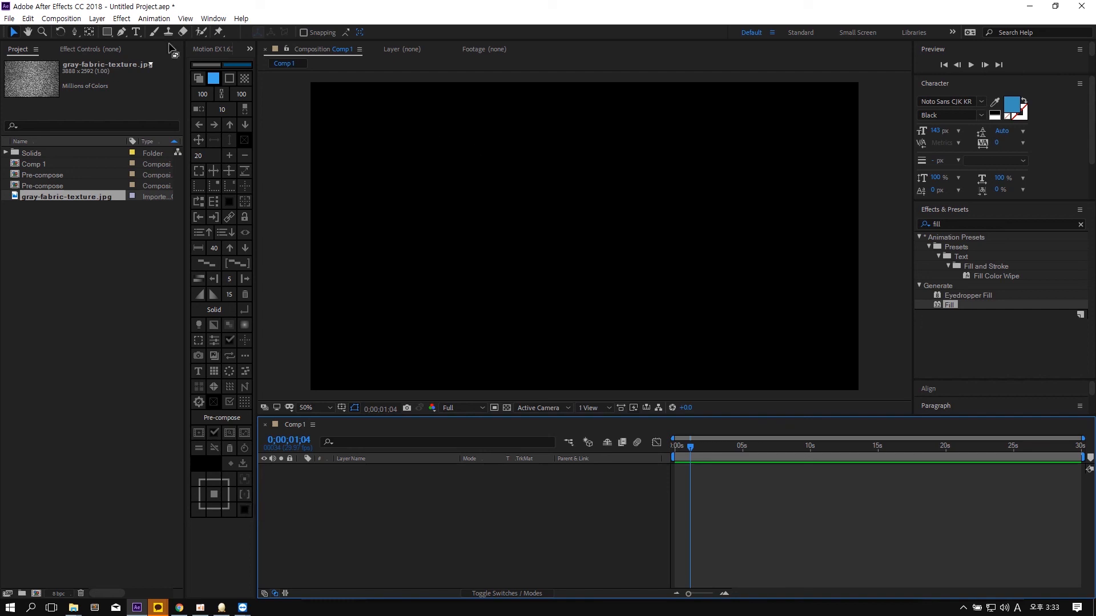
- Add a text layer reading "TEXT LAYER" and centre it in the composition
left_click(134, 33)
left_click(559, 231)
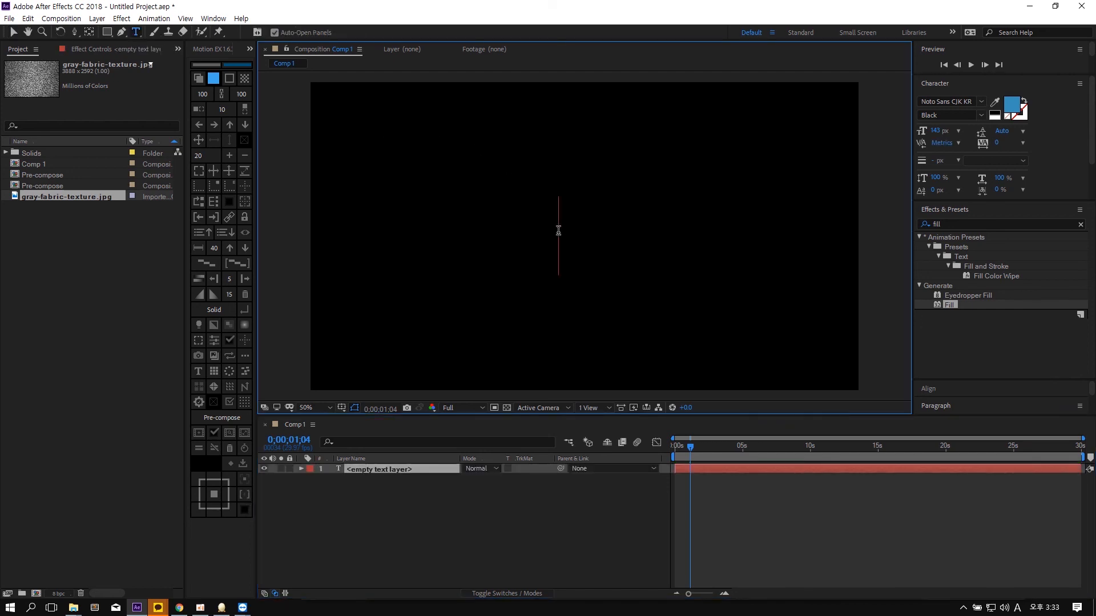
type("TEXT LAYER")
key("KP_Enter")
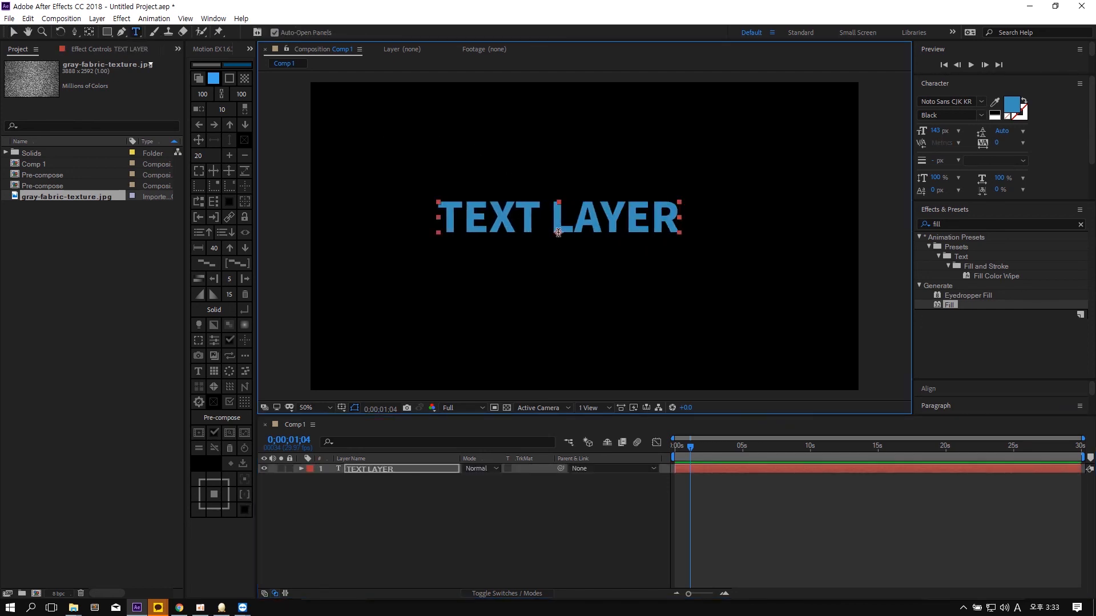
key("v")
left_click(243, 478)
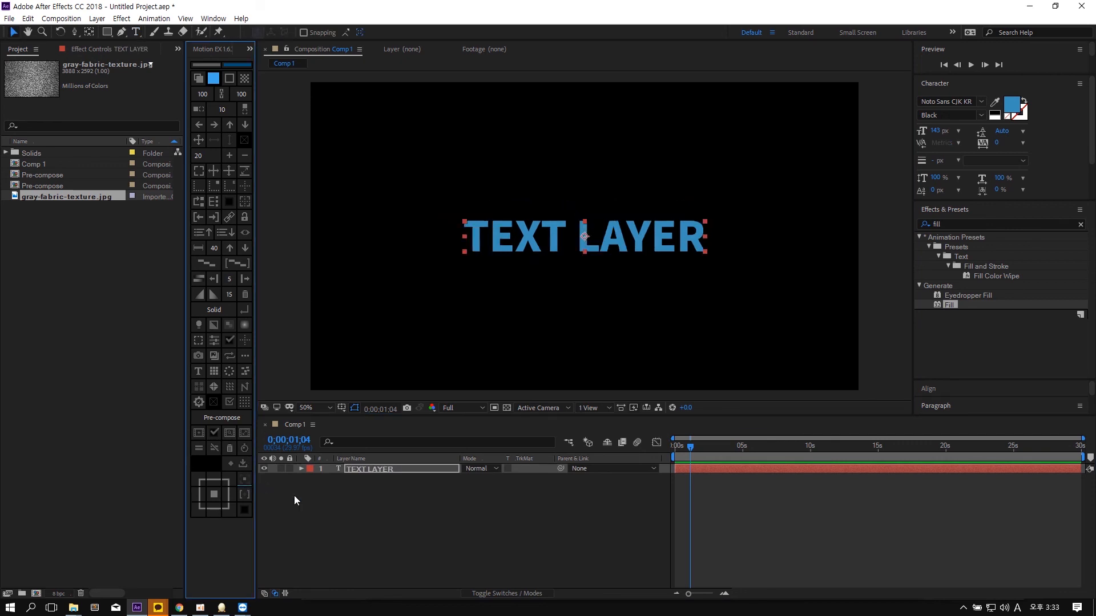
- Add Position keyframes to the text layer at time zero, 0;00;03;00, just before 10 s and 0;00;13;03, lowering it to 960, 567
left_click(436, 517)
left_click(359, 467)
key("p")
left_click(329, 479)
left_click(715, 448)
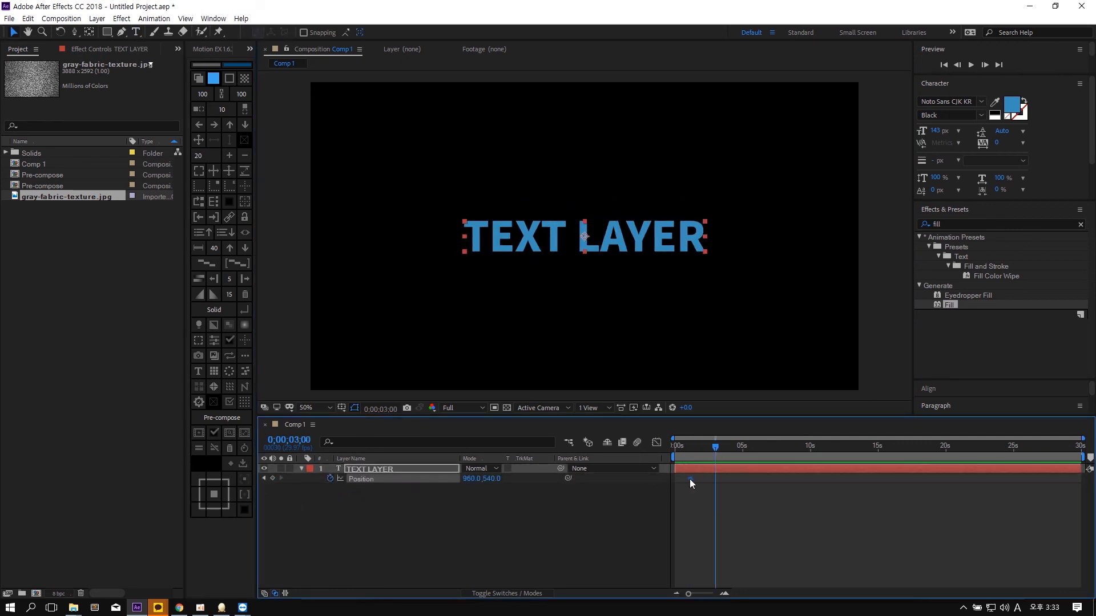
left_click_drag(690, 479, 667, 480)
left_click_drag(491, 478, 498, 479)
left_click(806, 448)
left_click(272, 479)
left_click(852, 446)
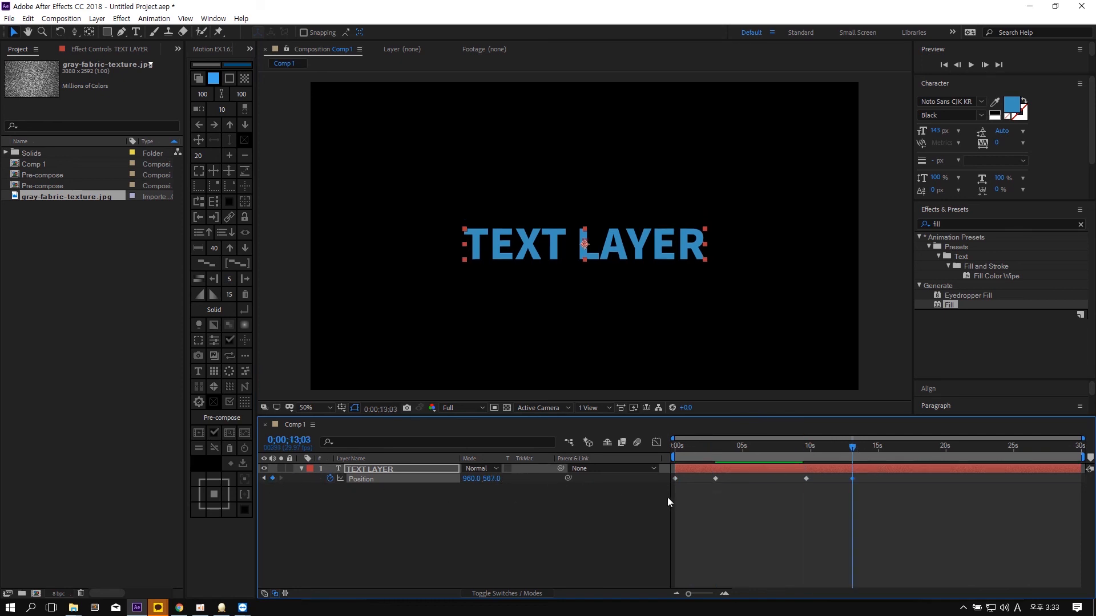
- Keyframe the text layer's Scale at 72% at 0;00;13;03 and 100% at 0;00;16;00
key("shift+s")
left_click(331, 488)
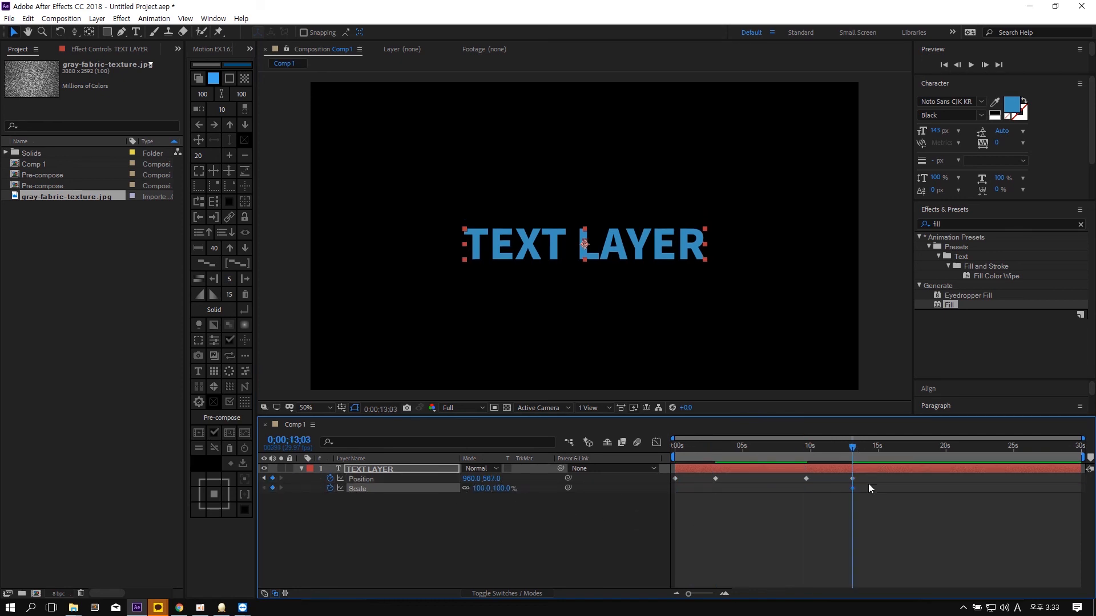
left_click_drag(853, 488, 891, 489)
left_click_drag(506, 489, 491, 489)
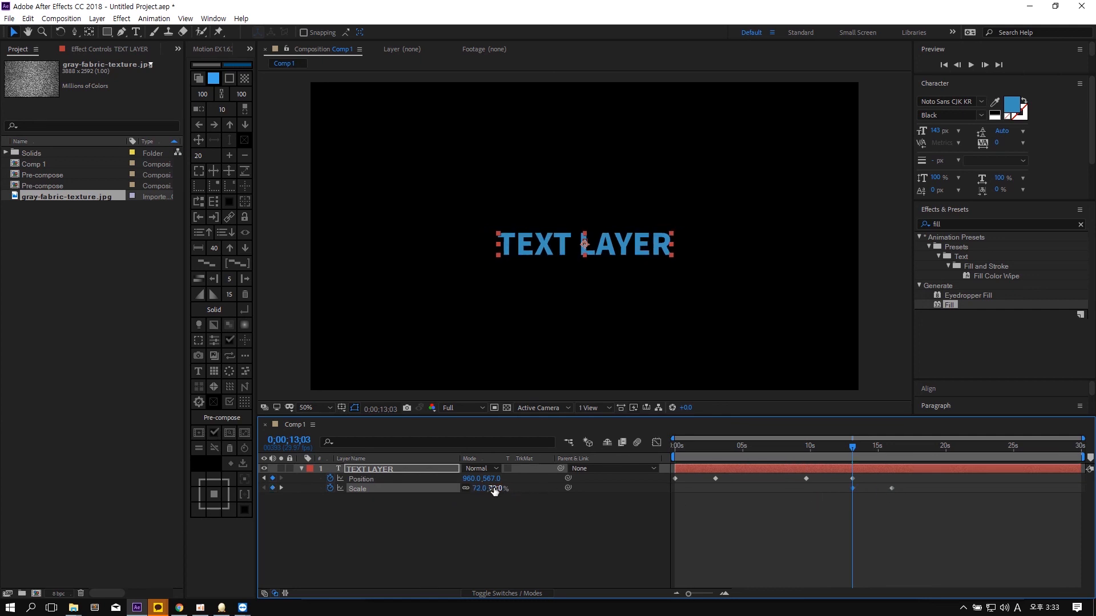
- Keyframe the text layer's Rotation from 0° at about 4.5 s to 22° at 0;00;06;06
key("shift+r")
left_click(331, 497)
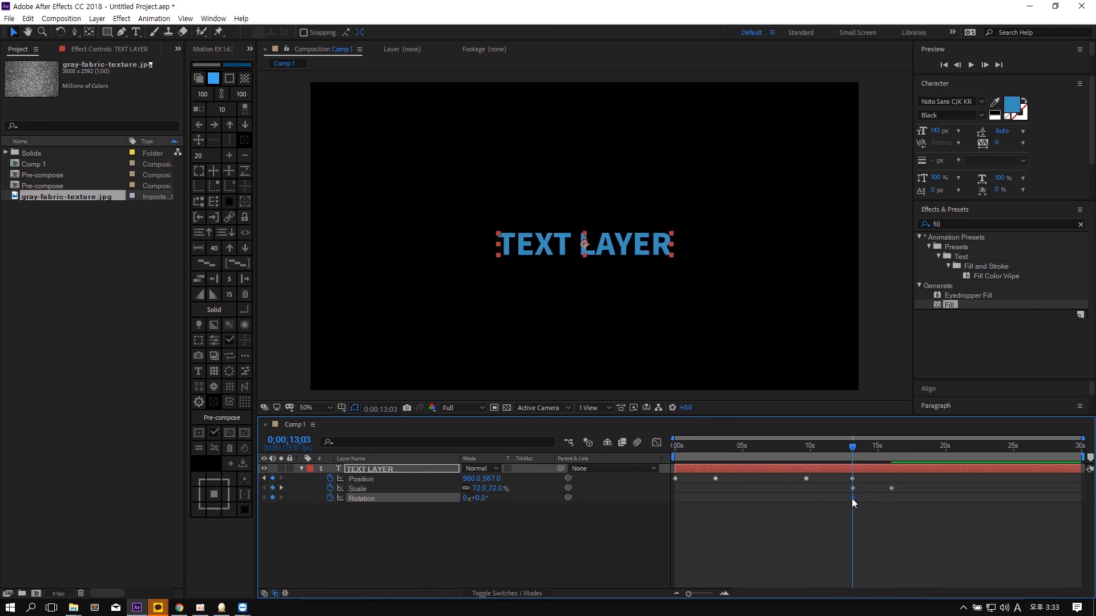
left_click_drag(853, 498, 735, 499)
left_click(759, 447)
left_click_drag(479, 498, 516, 516)
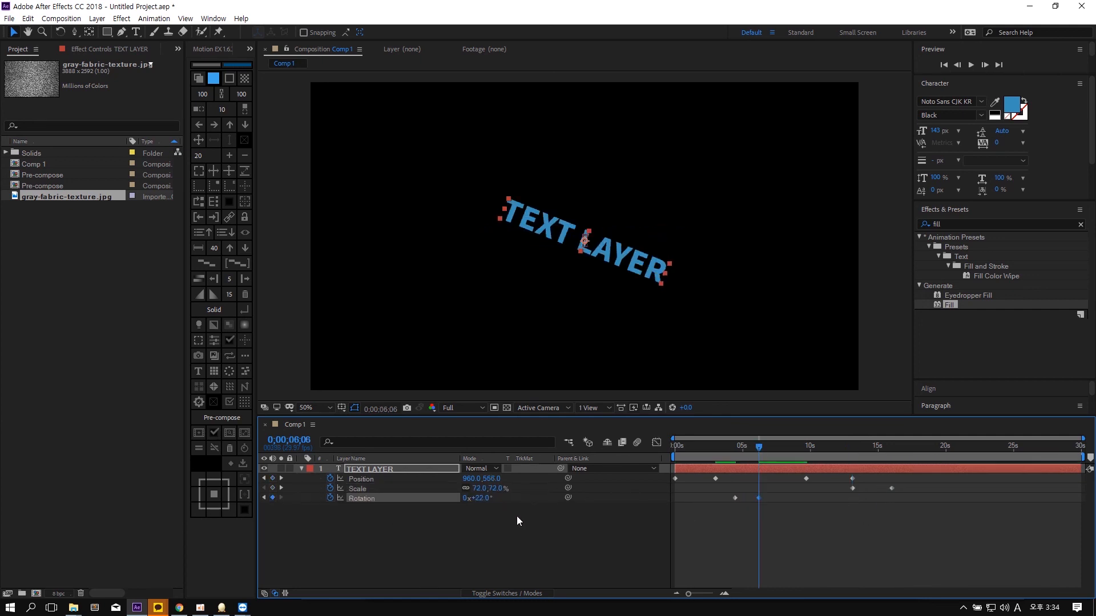
- Reveal the text layer's keyframed properties, move the current time to 0;00;16;00 and select the layer
left_click(516, 516)
key("u")
key("u")
left_click_drag(759, 448, 895, 462)
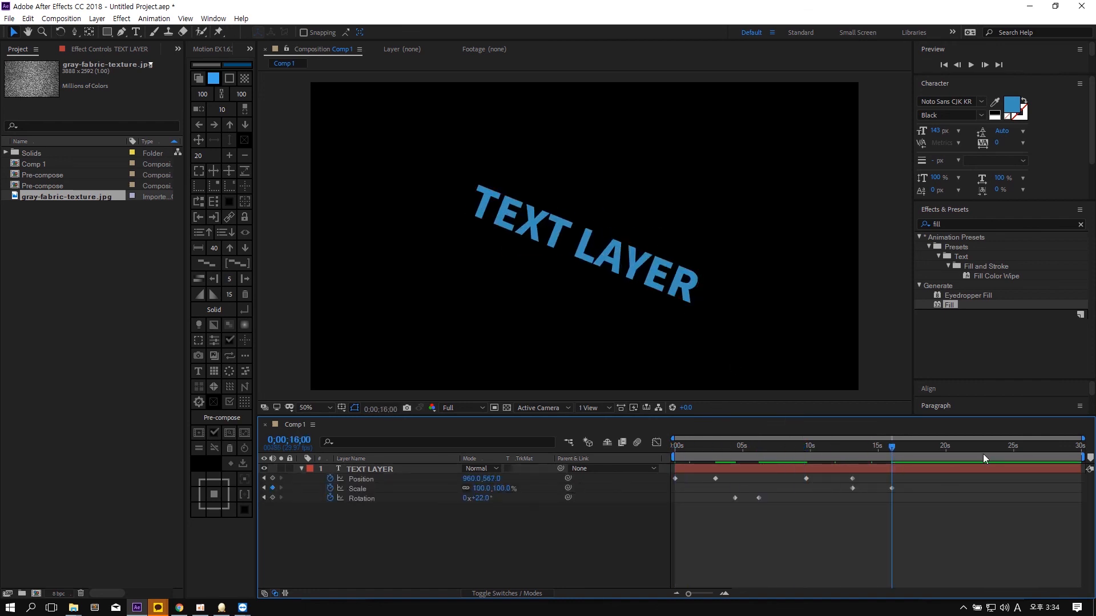
left_click(904, 470)
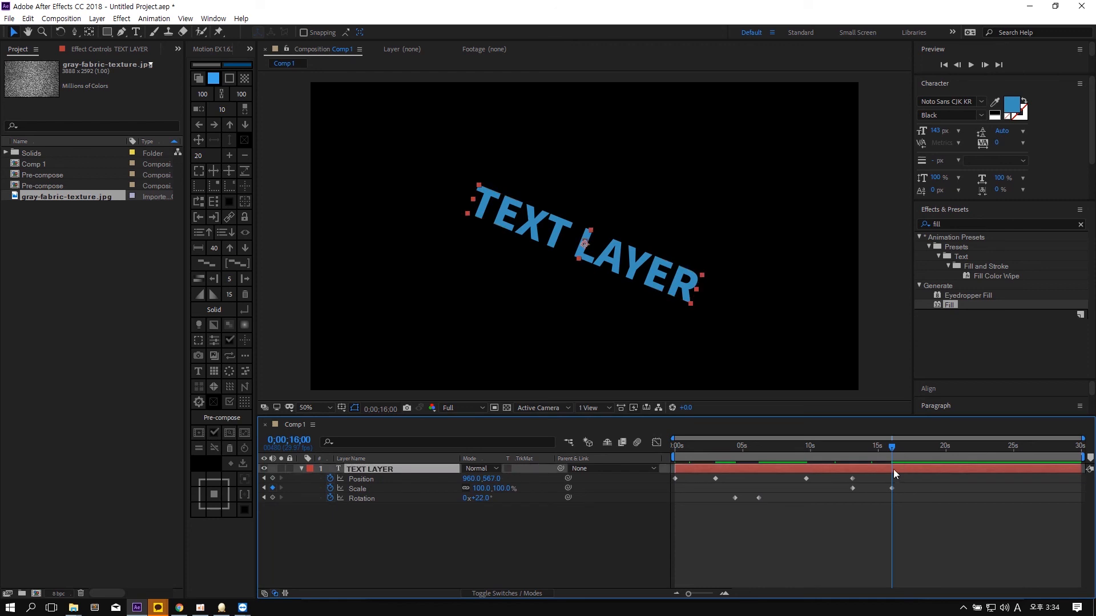
- Try splitting the text layer at 0;00;16;00 and deleting the part after the last keyframe, undoing both changes
key("ctrl+shift+d")
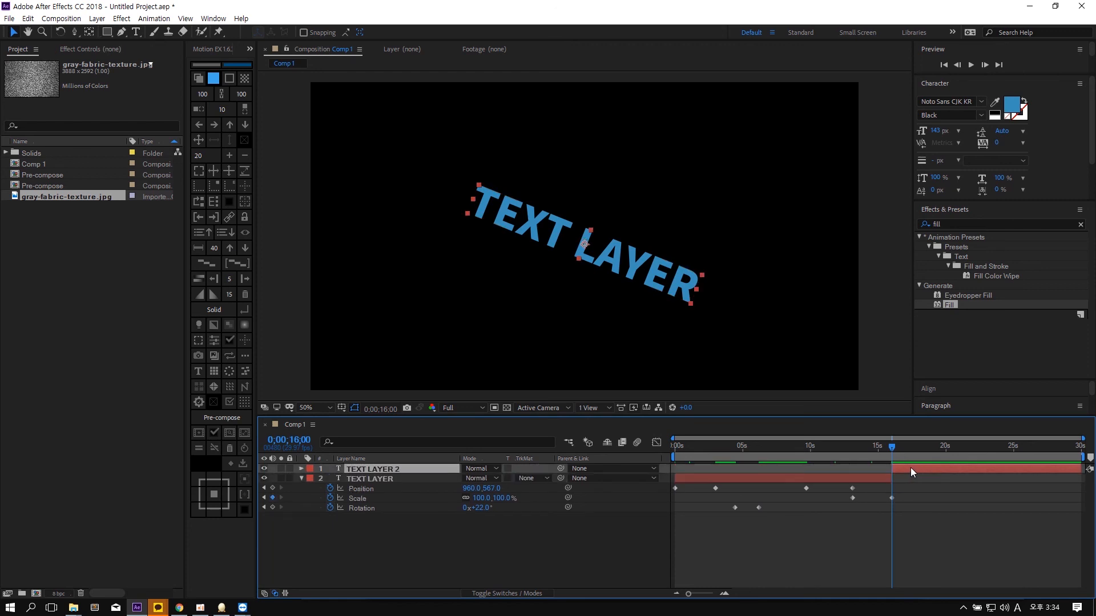
key("Delete")
key("ctrl+z")
key("ctrl+z")
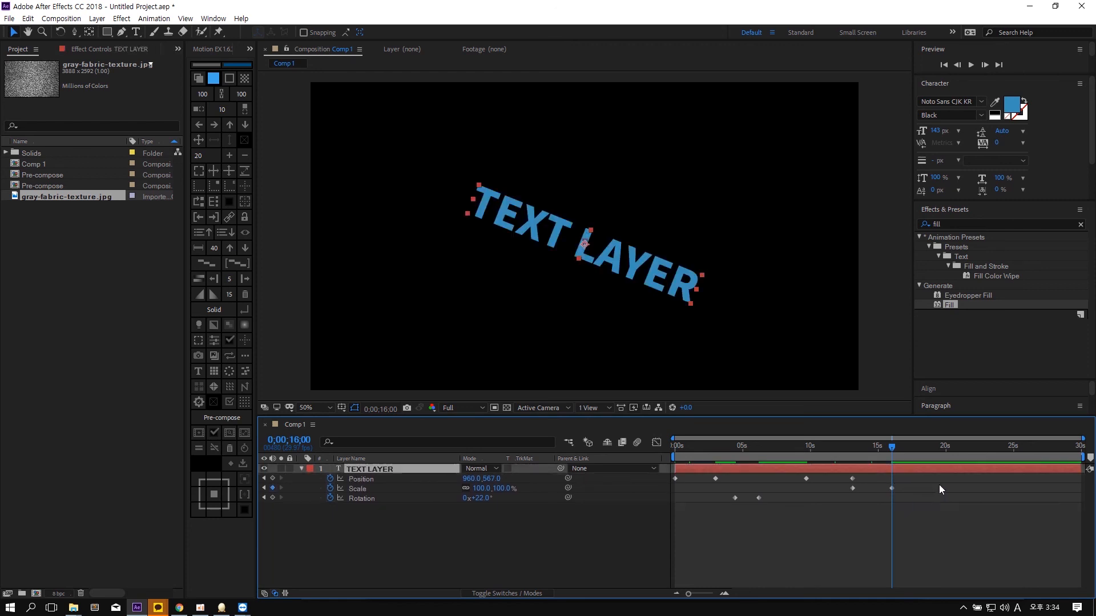
- Shift all of the text layer's keyframes so the first sits at 0;00;08;24, and trim the layer to its keyframe range
left_click_drag(928, 511, 794, 480)
left_click(865, 530)
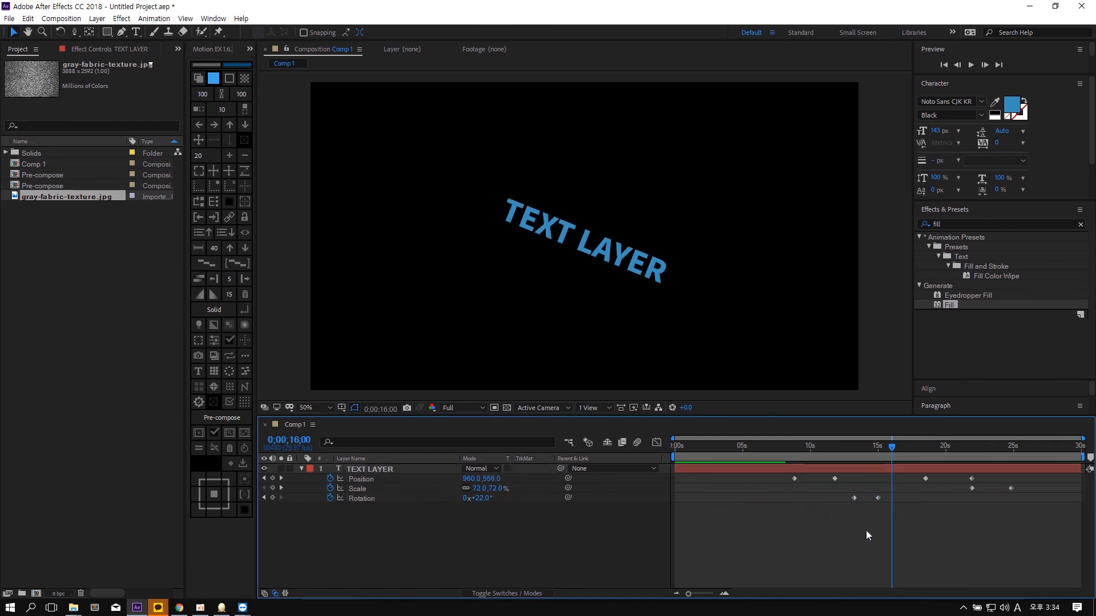
left_click(902, 466)
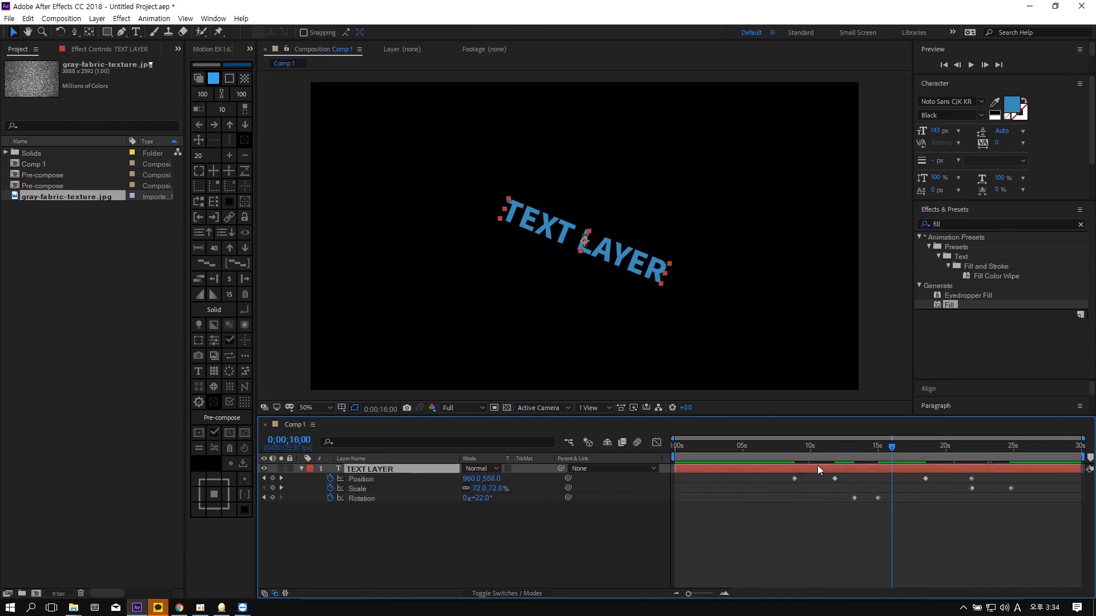
left_click_drag(793, 446, 801, 467)
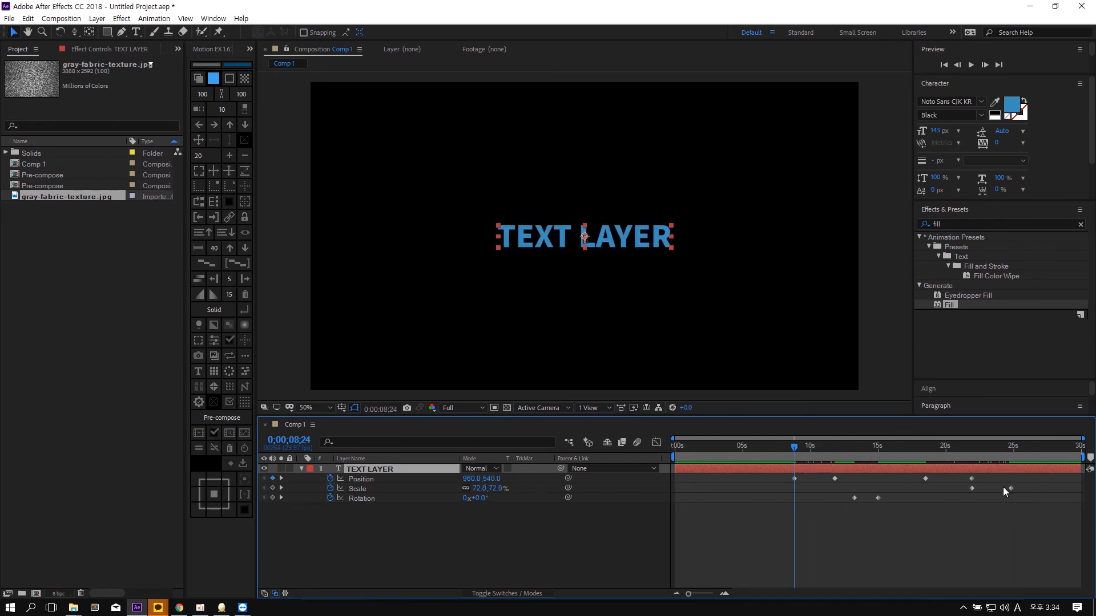
left_click(247, 495)
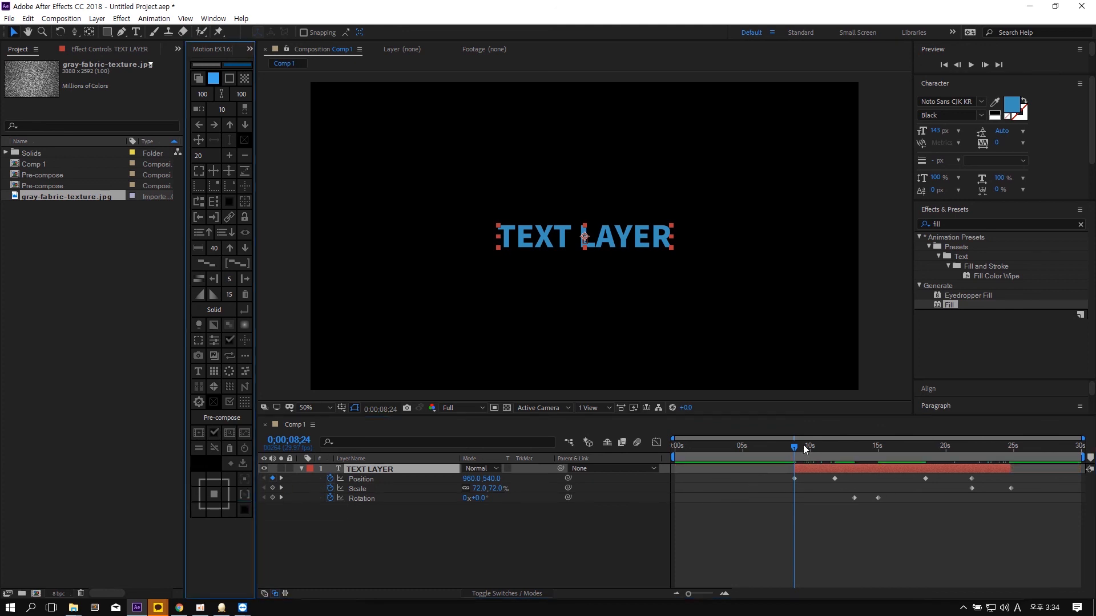
- Compare the trimmed text layer's in point with its first keyframe by moving the current time away and jumping back
mouse_move(804, 449)
left_mouse_down()
mouse_move(1010, 447)
mouse_move(818, 448)
left_mouse_up()
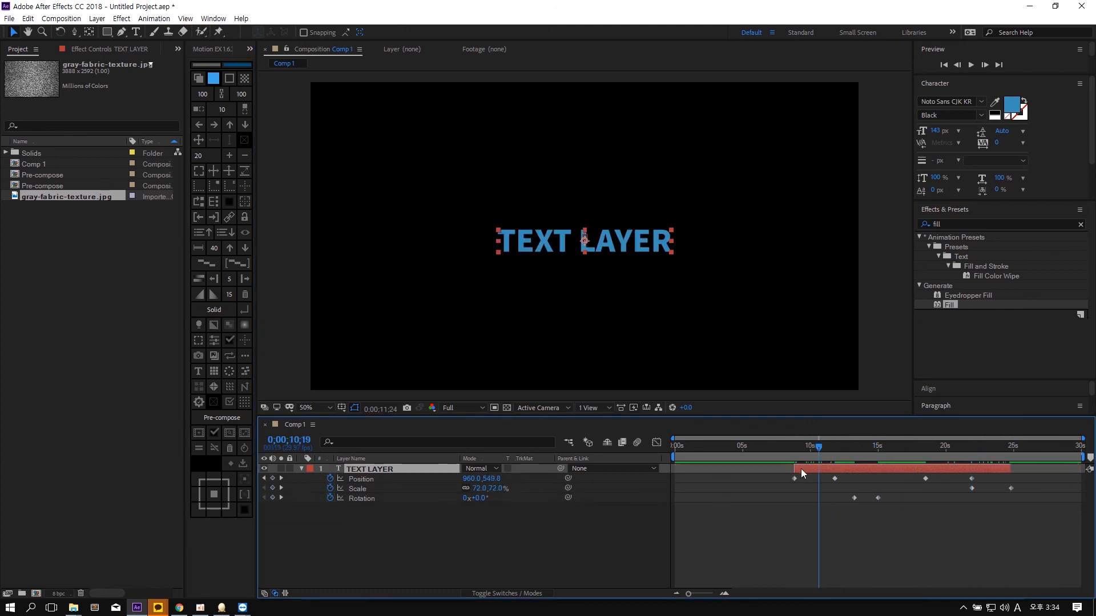
key("i")
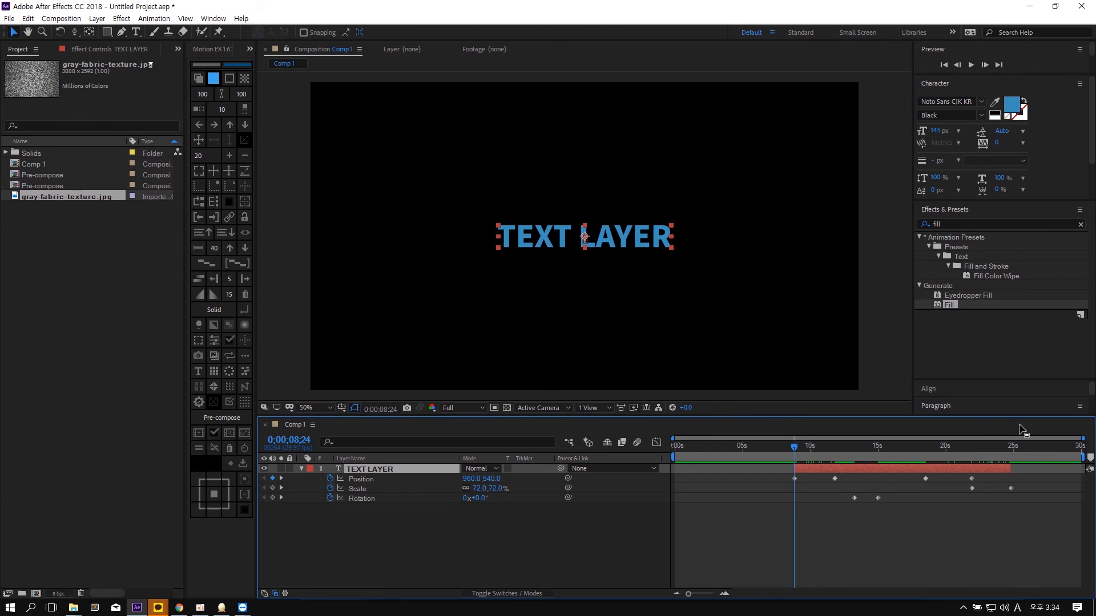
left_click_drag(794, 447, 820, 447)
key("i")
left_click(809, 520)
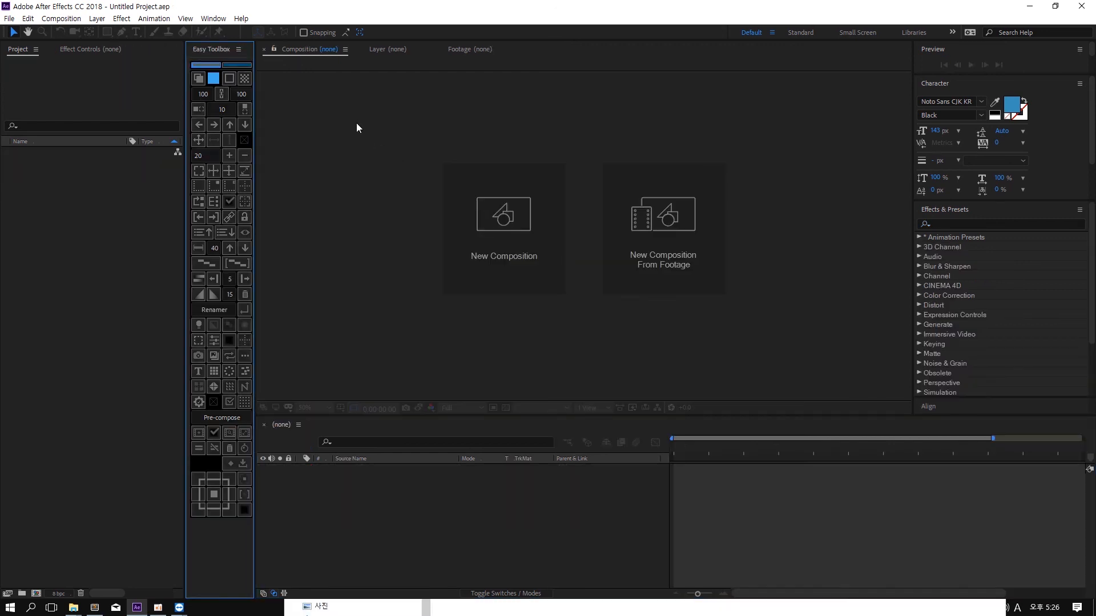
- Bring up Easy Toolbox's custom button page and examine the letter images 001 to 026 in its Icons folder
left_click(244, 66)
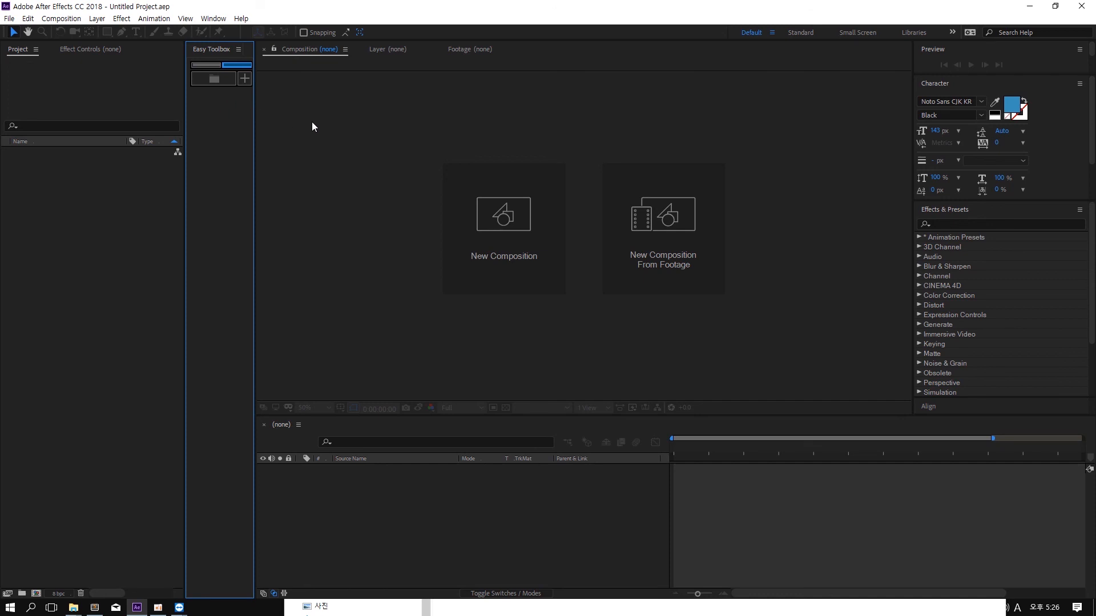
left_click(201, 65)
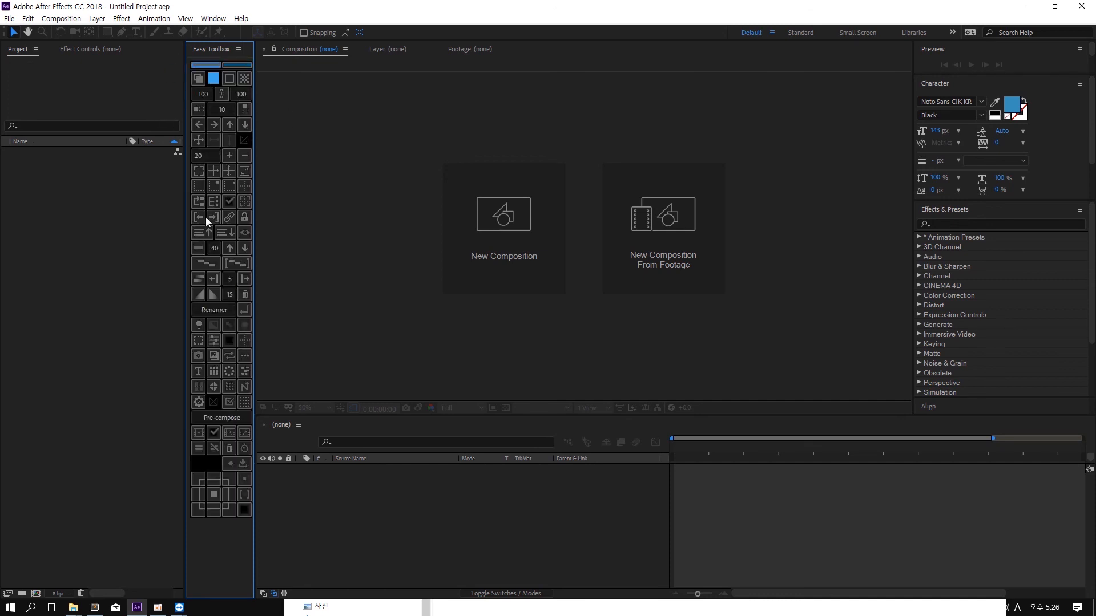
left_click(245, 66)
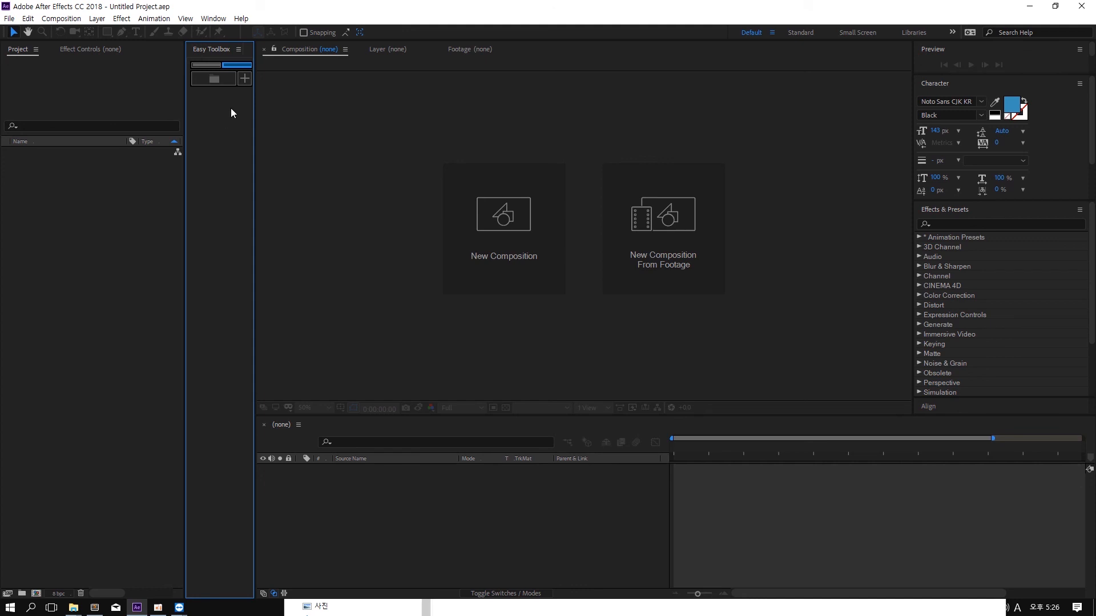
left_click(220, 79)
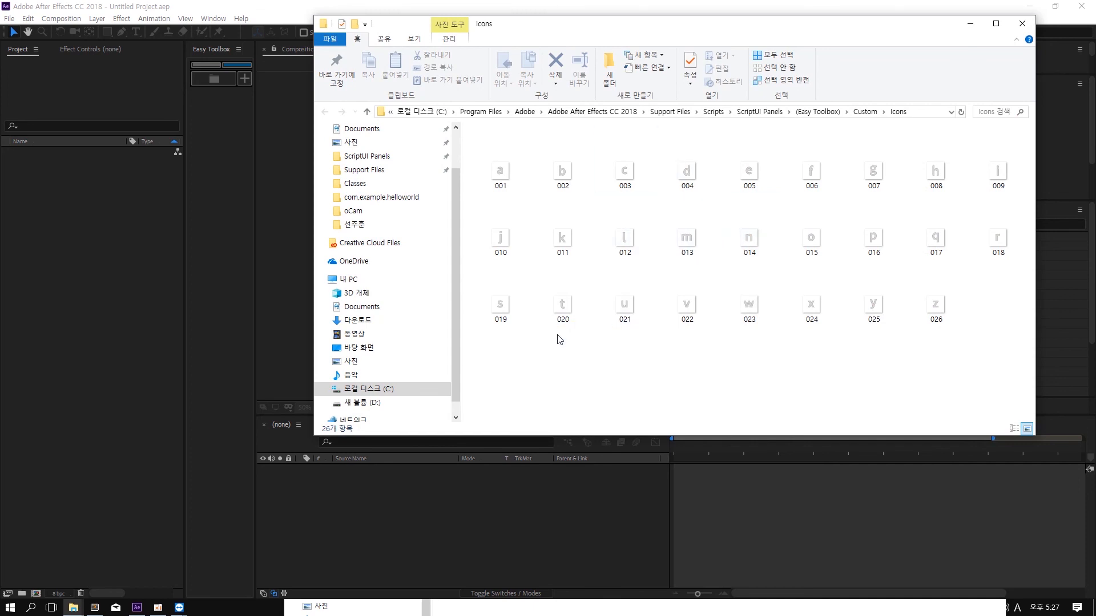
left_click_drag(471, 366, 1001, 164)
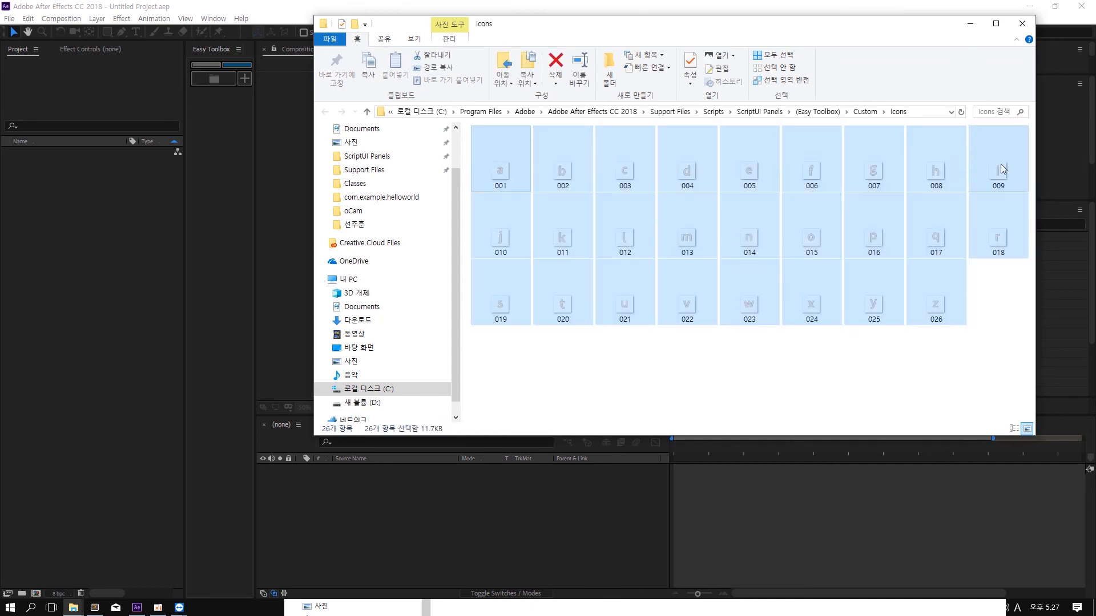
left_click(698, 368)
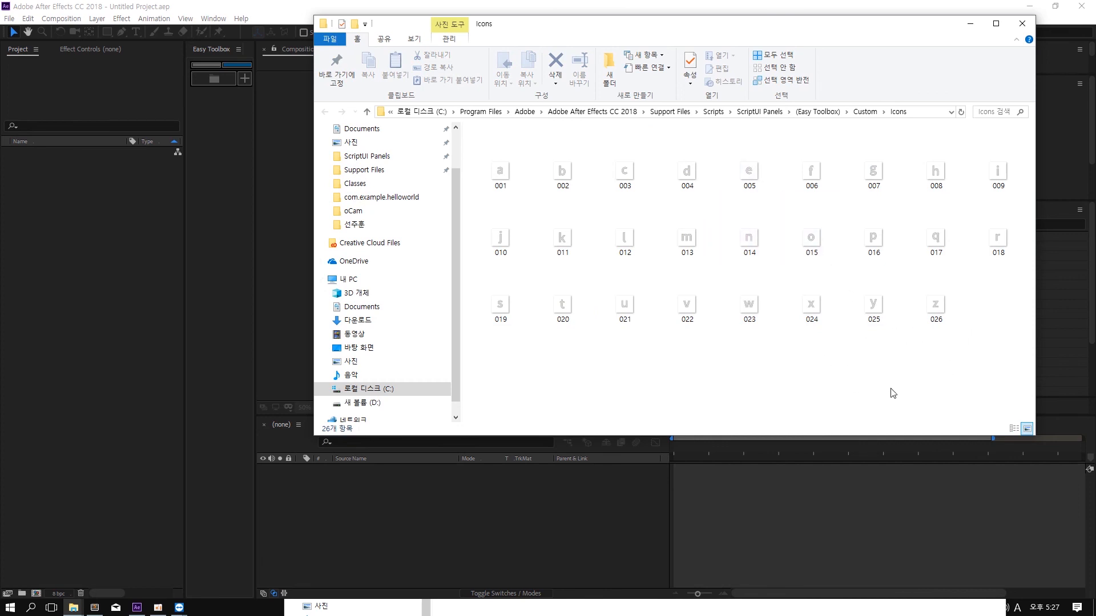
left_click(214, 180)
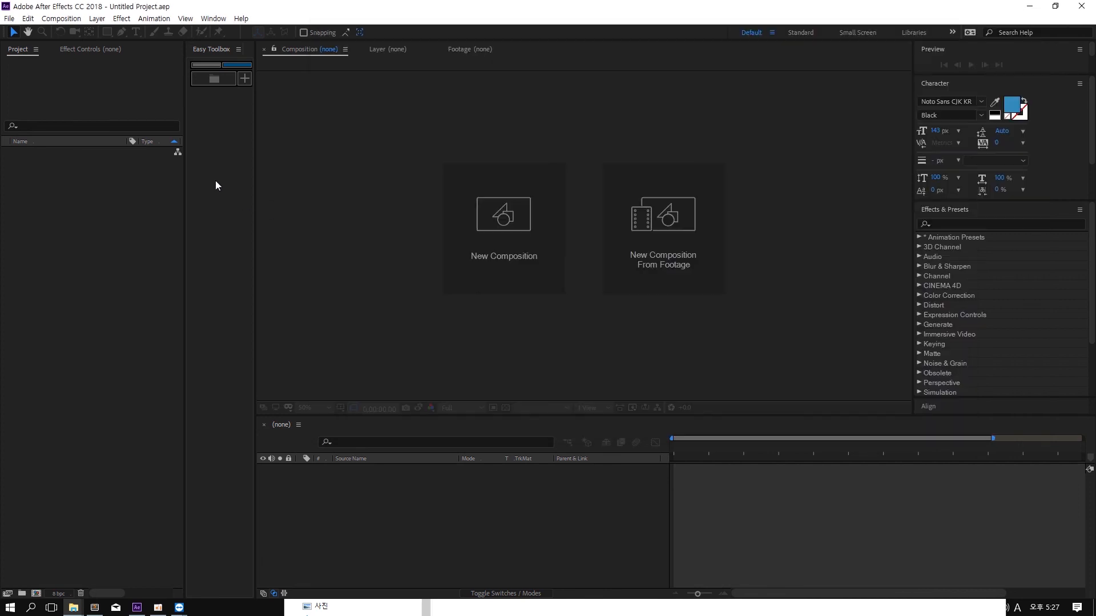
- Begin a new Easy Toolbox custom button named wiggle, with its code type set to Expression
left_click(244, 80)
left_click_drag(509, 173, 437, 157)
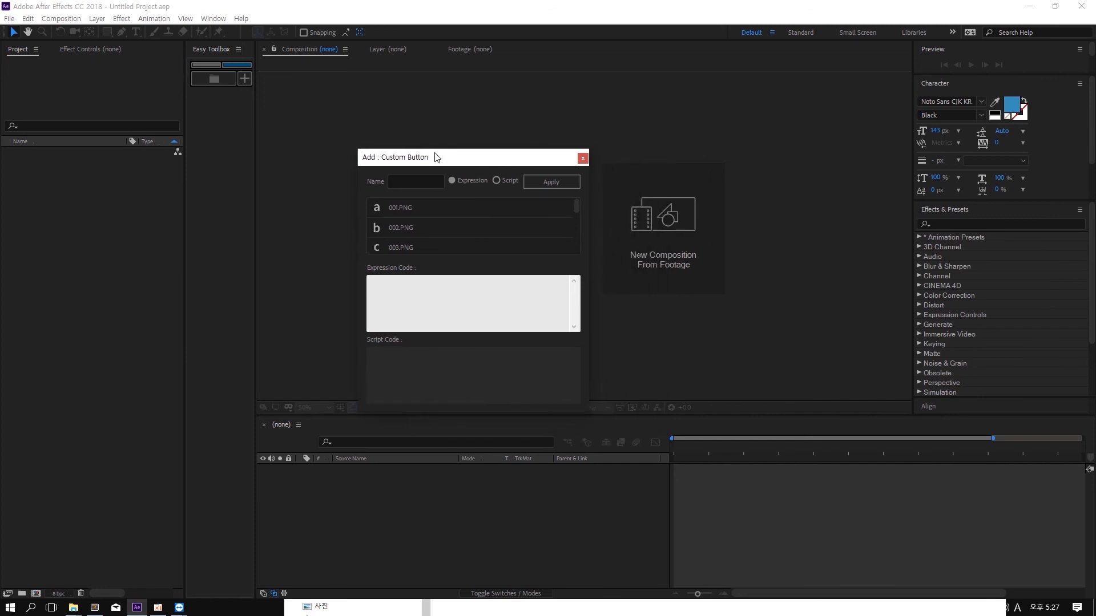
scroll(426, 249, "down", 6)
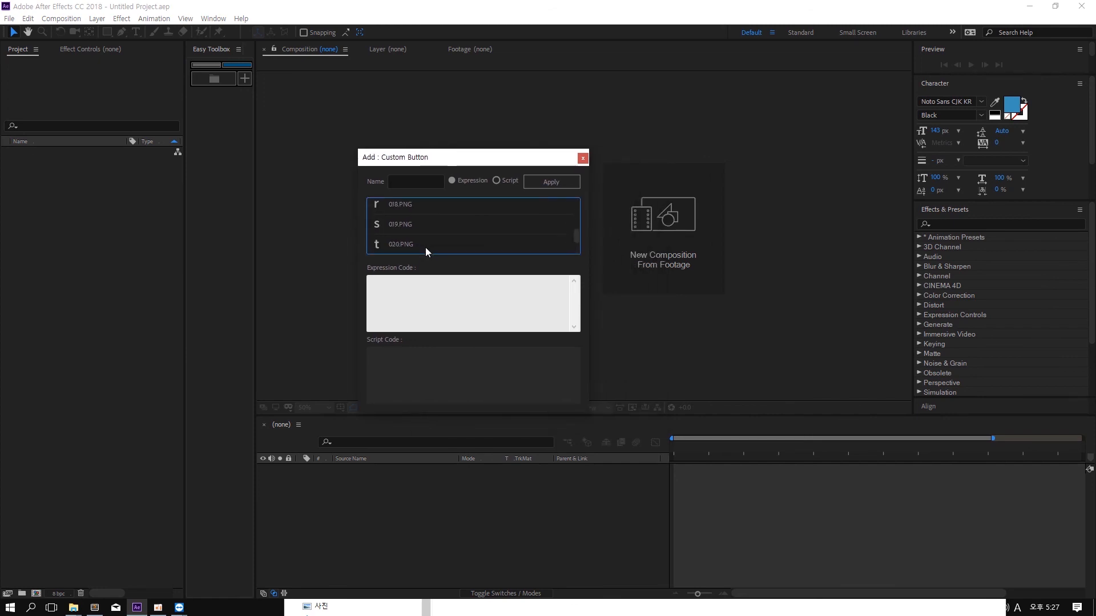
scroll(426, 248, "up", 6)
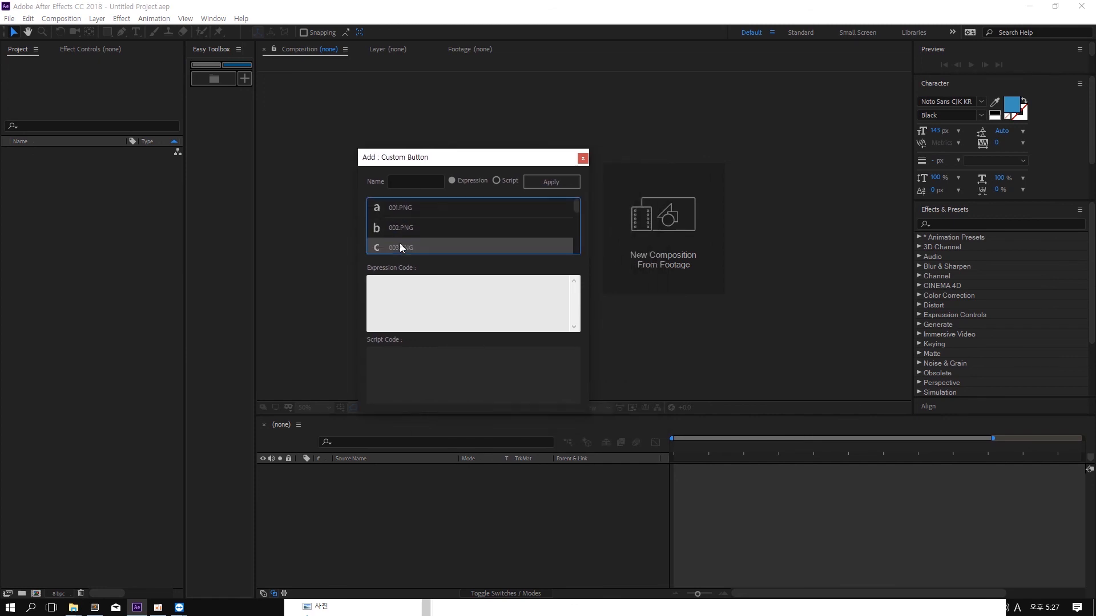
left_click(420, 182)
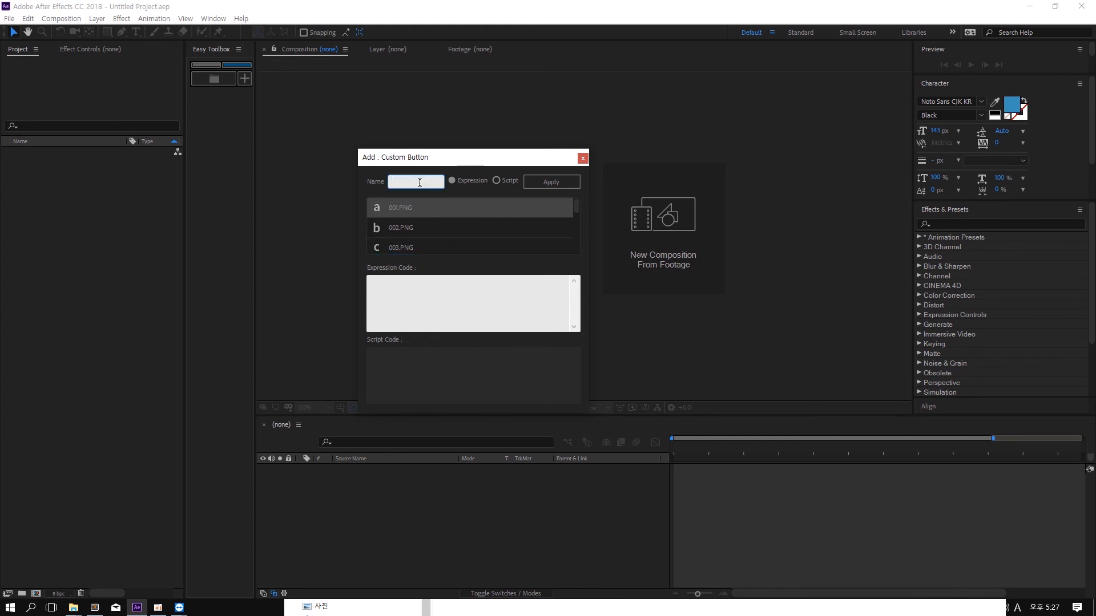
type("wiggle")
left_click(454, 181)
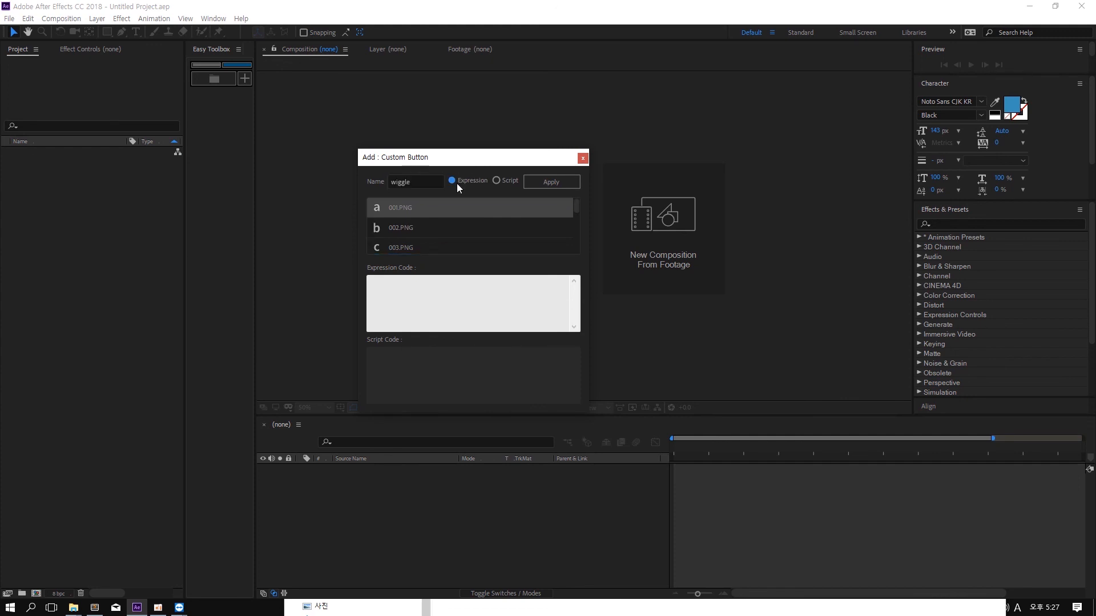
left_click(498, 181)
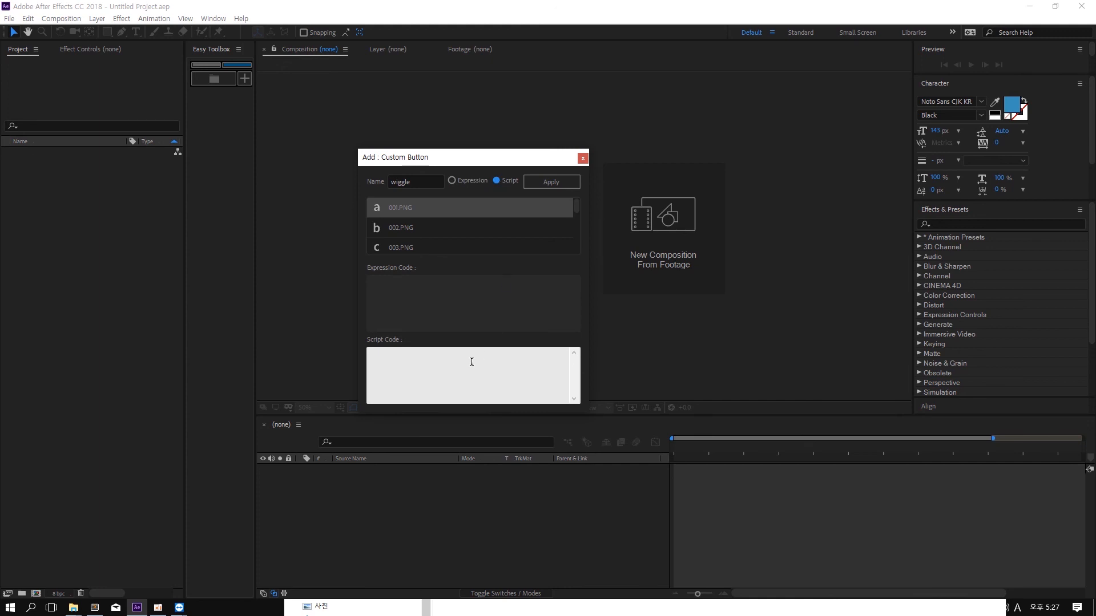
left_click(453, 181)
left_click(434, 310)
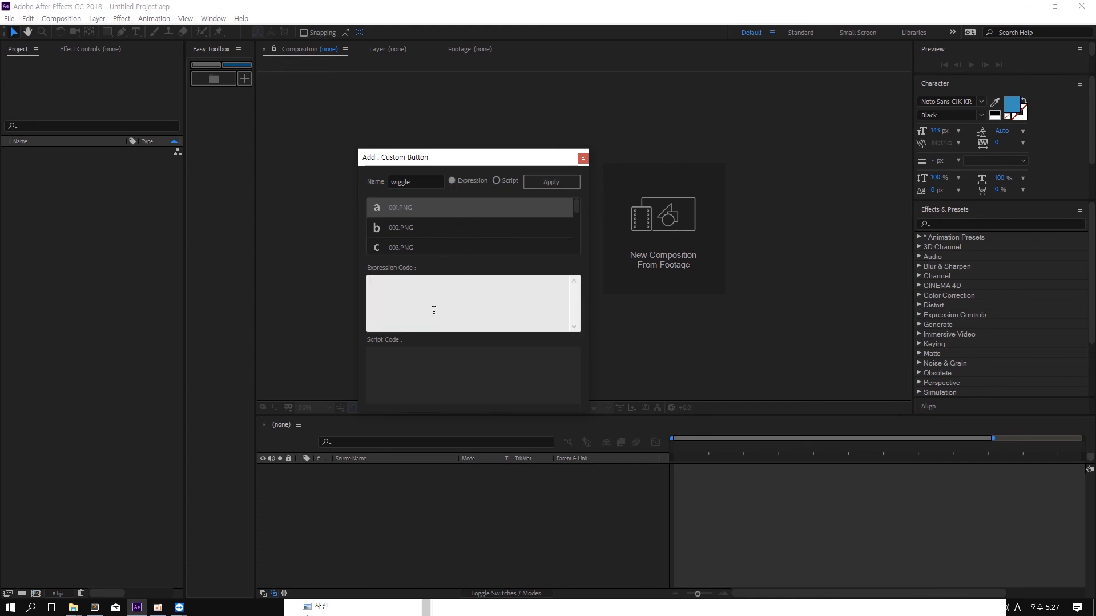
- Give the wiggle button the icon 023.PNG and the expression "wiggle(1, 250);" and add it to the toolbox
scroll(419, 240, "down", 7)
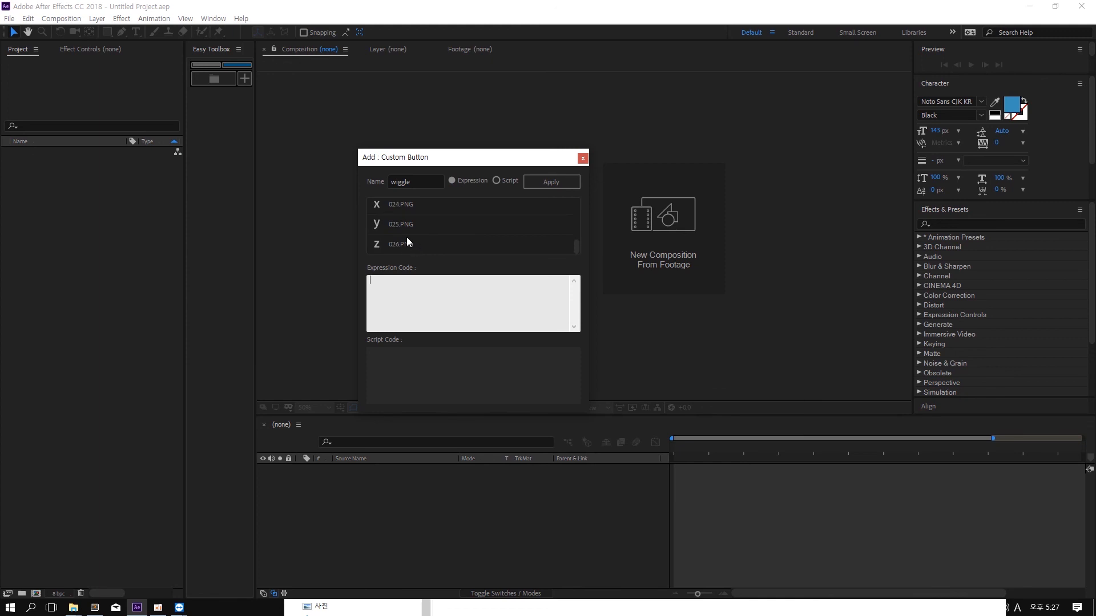
left_click(399, 246)
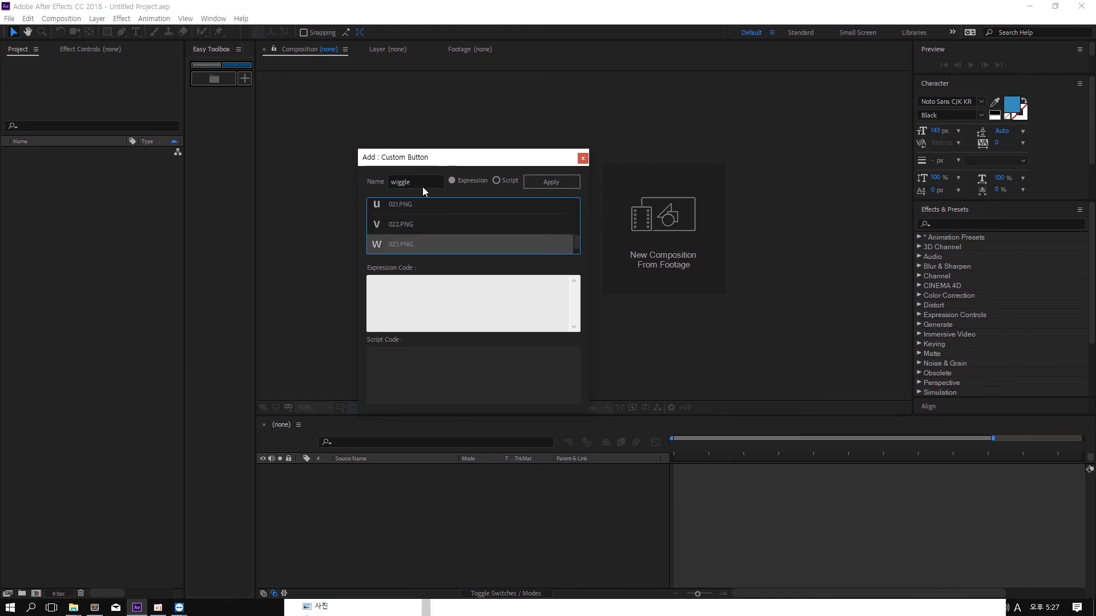
left_click(445, 303)
type("wiggle(1")
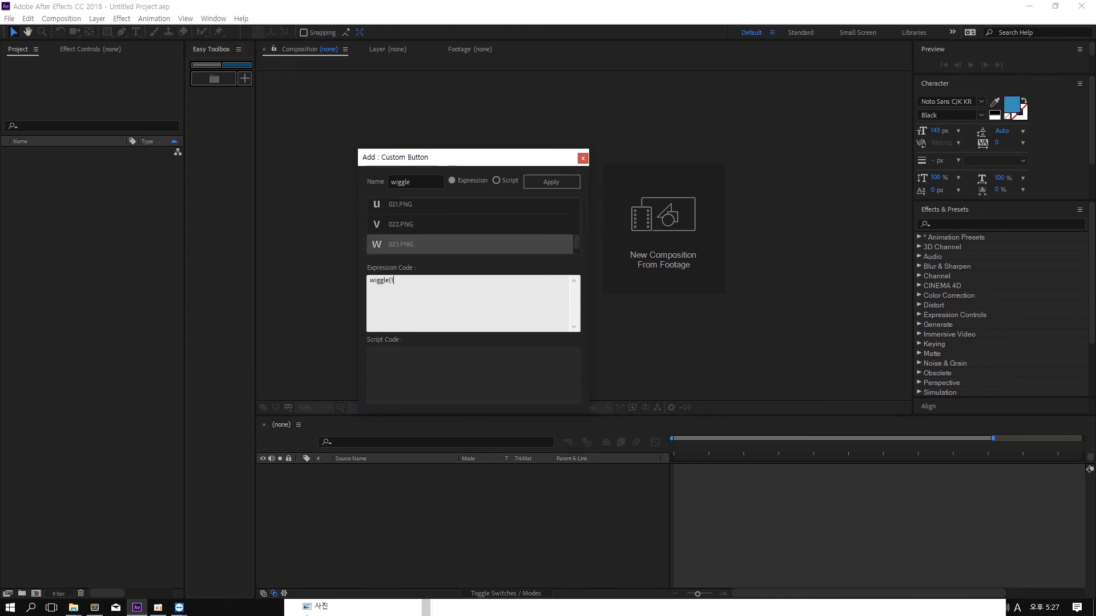
type(", 250);")
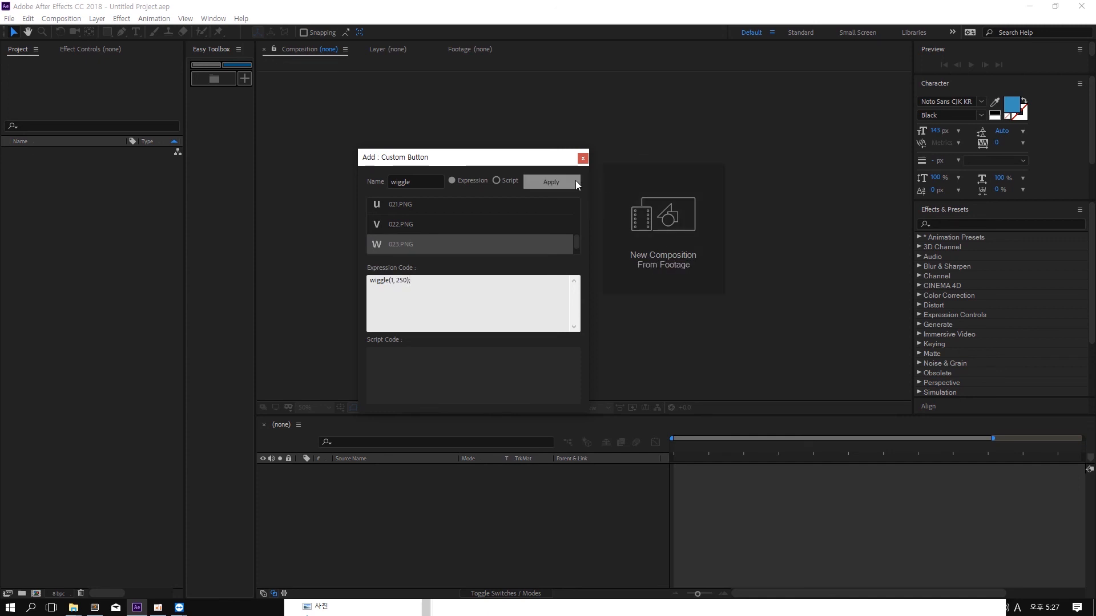
left_click(571, 182)
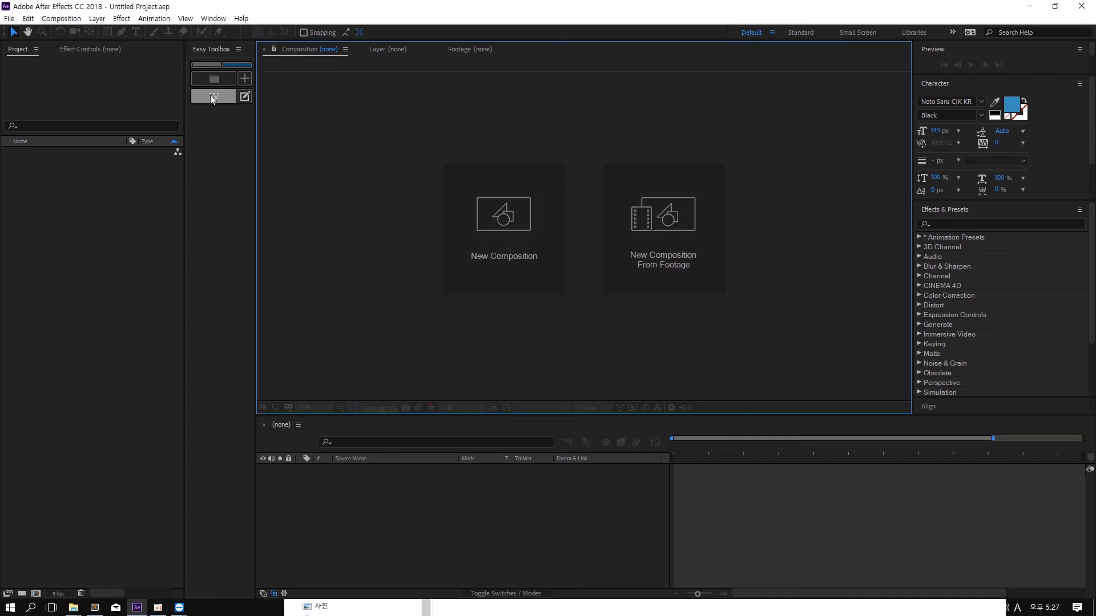
- Edit the wiggle custom button so that it uses the letter C icon, 003.PNG
left_click(245, 96)
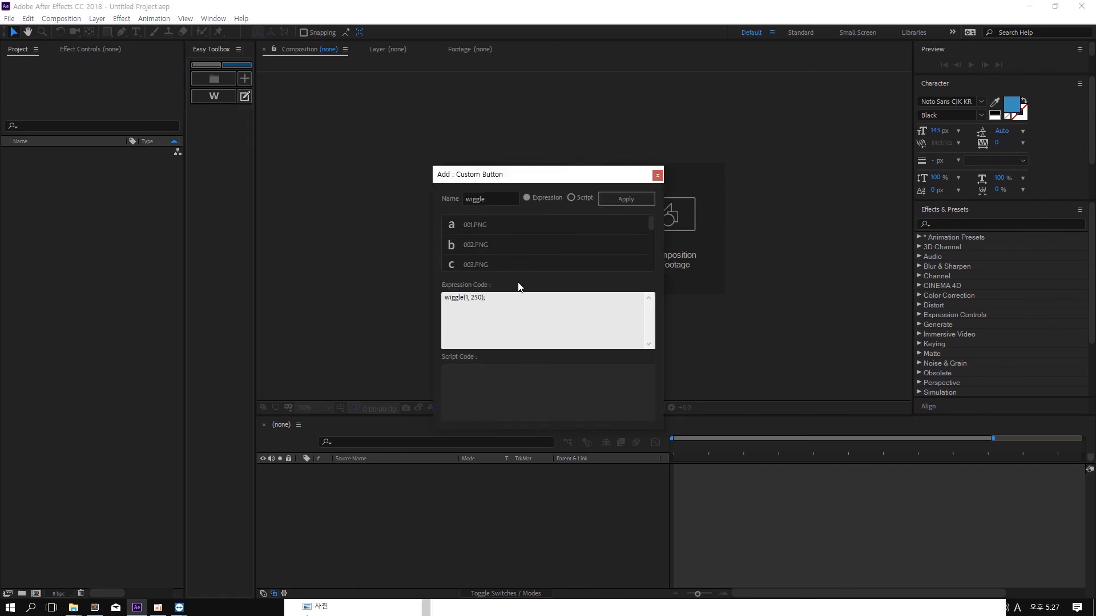
left_click(485, 252)
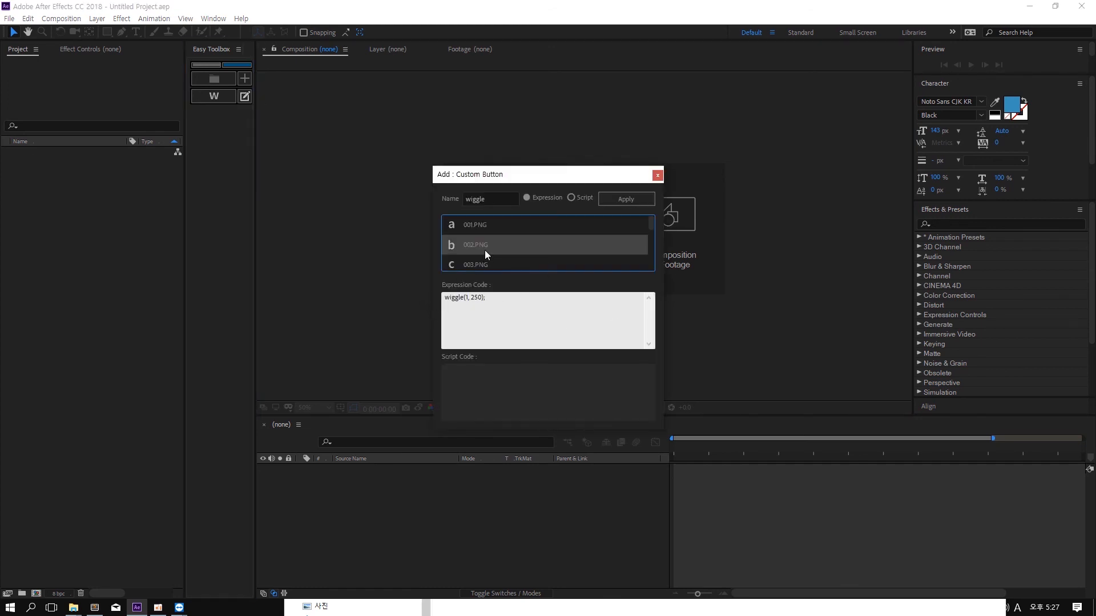
left_click(635, 200)
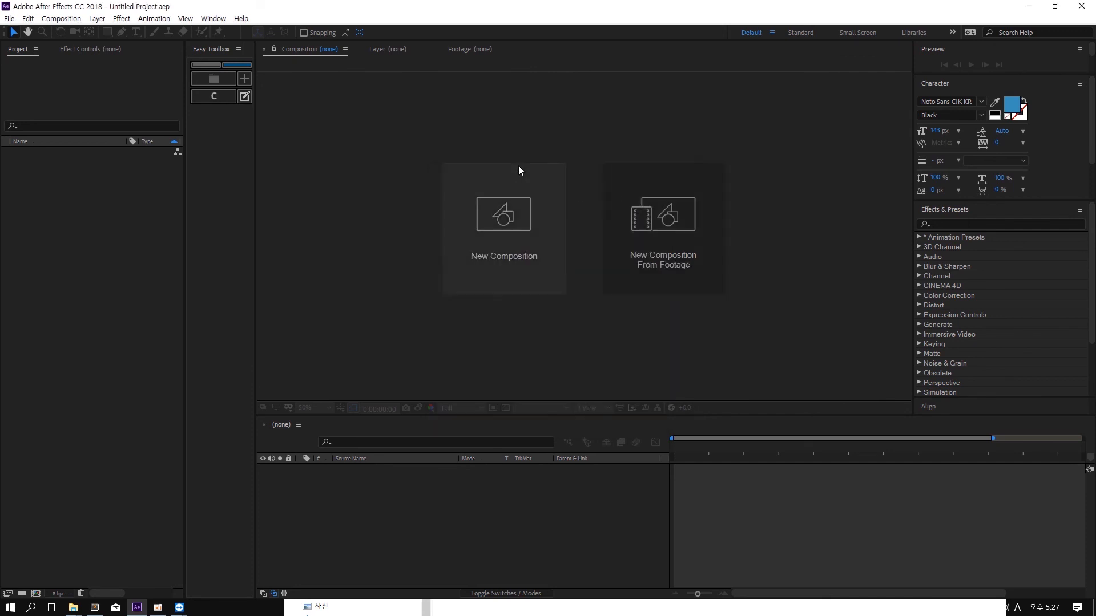
- Create a new 1920×1080 composition, Comp 1, lasting 30 seconds at 29.97 fps
left_click(529, 241)
key("Return")
left_click(443, 191)
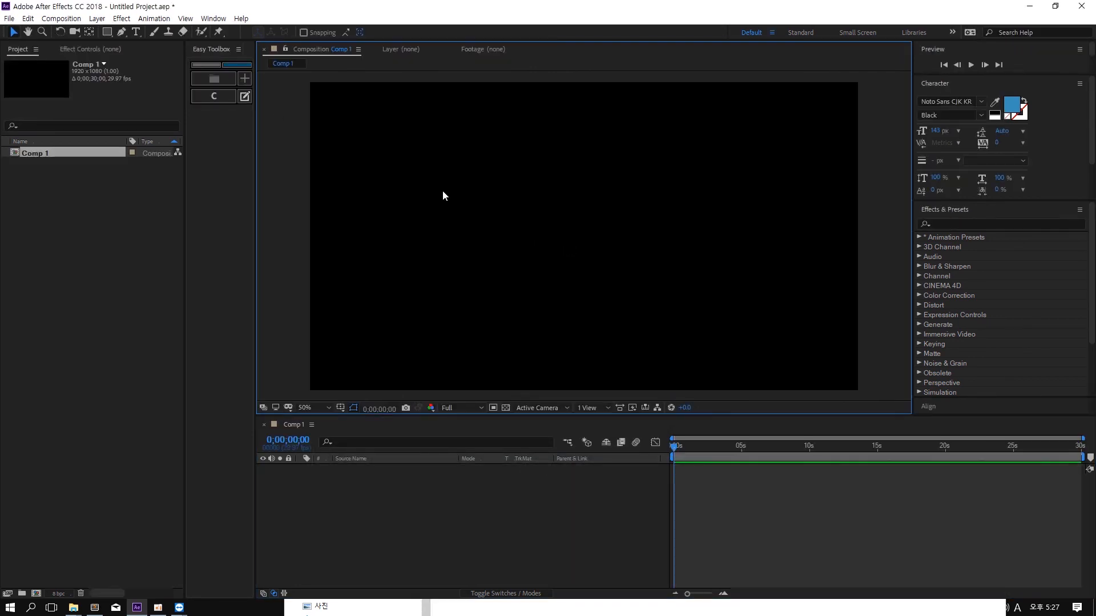
- Add five small blue solids to Comp 1 from Easy Toolbox's main tools page
left_click(203, 67)
left_click(199, 82)
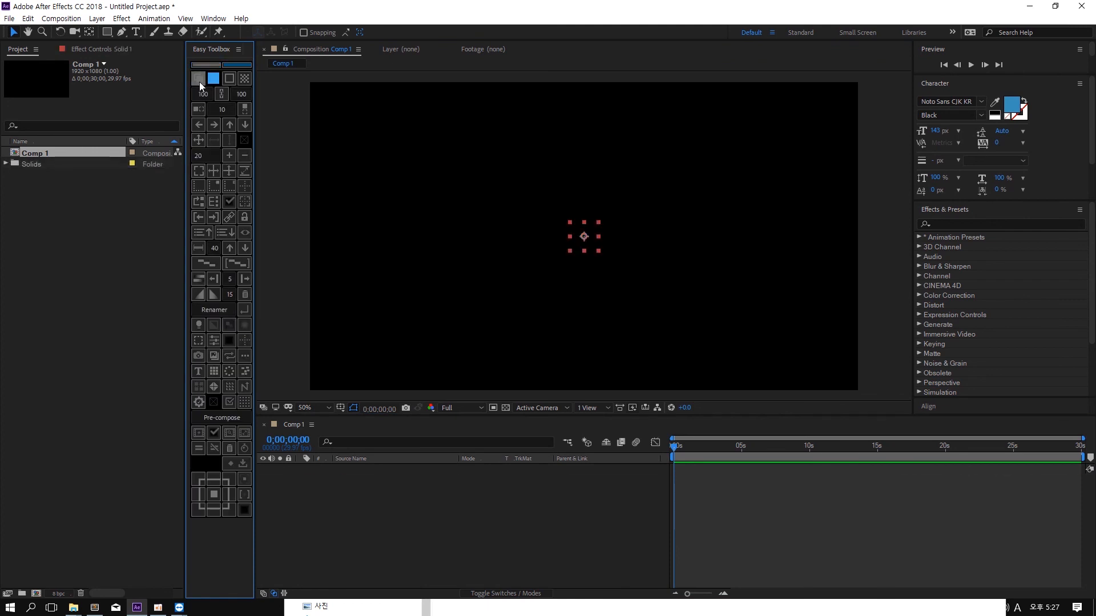
left_click(200, 82)
left_click(199, 81)
left_click(403, 158)
- Apply the wiggle custom button to the Position of all five solids in Comp 1 and scrub the timeline to preview the motion
key("ctrl+a")
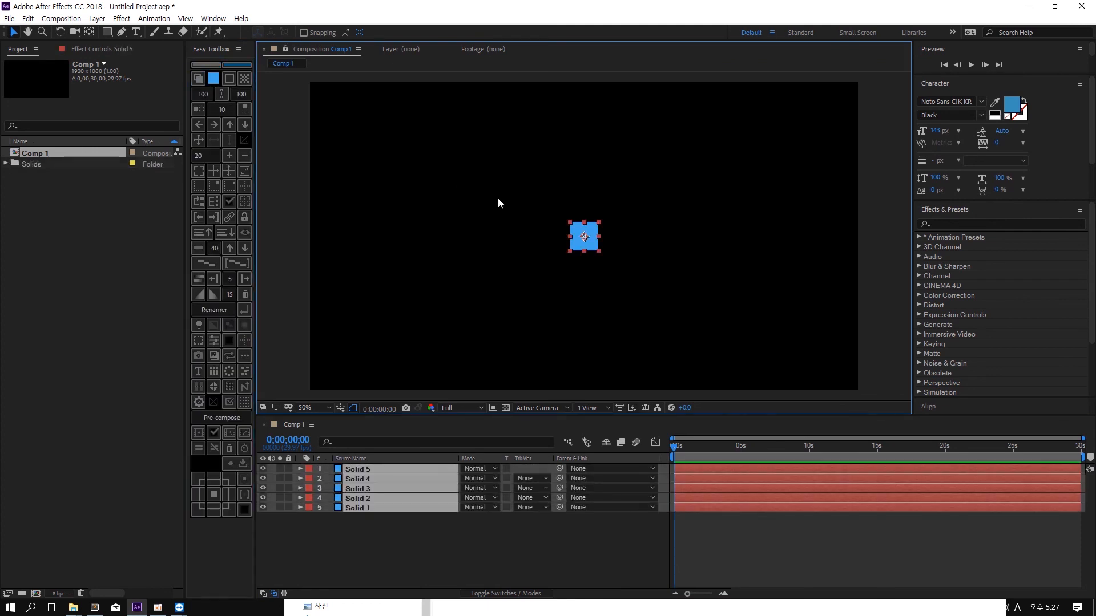
key("p")
left_click_drag(522, 478, 356, 573)
left_click(240, 66)
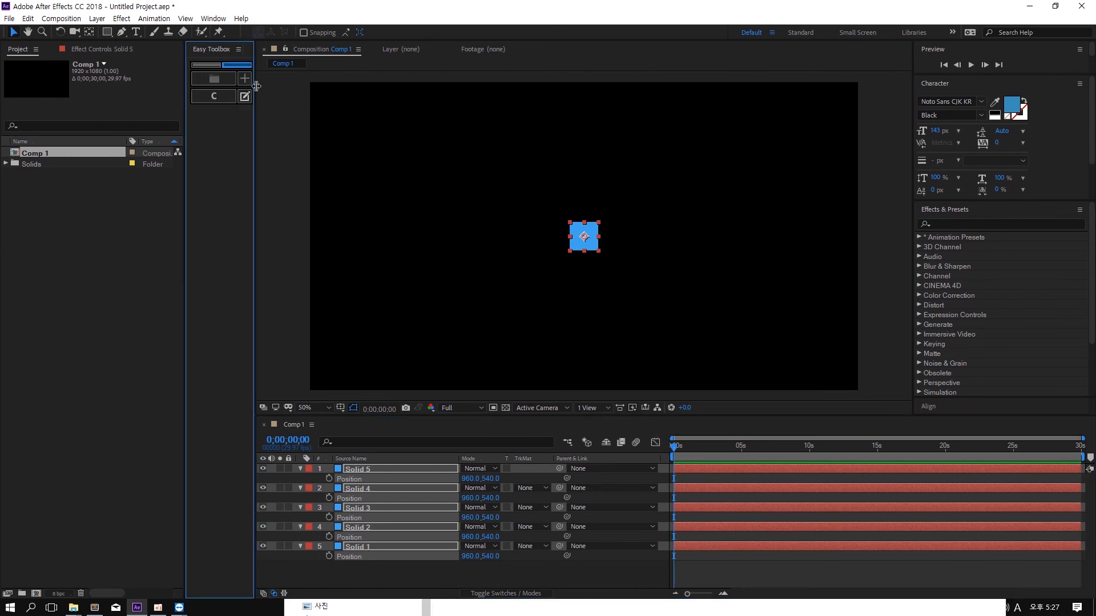
left_click(221, 99)
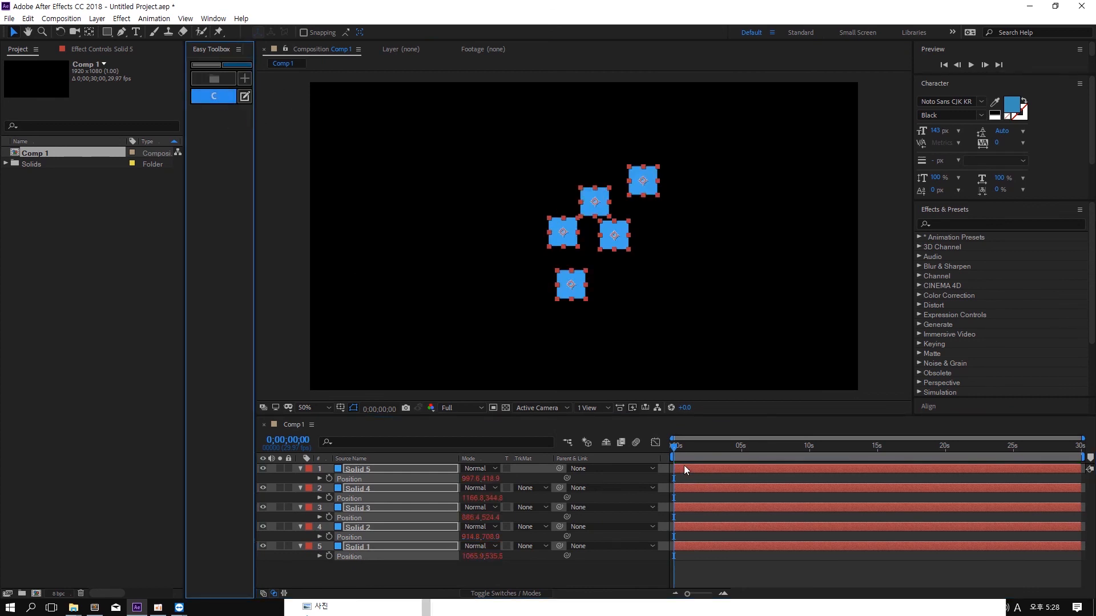
left_click_drag(688, 448, 662, 457)
left_click(399, 216)
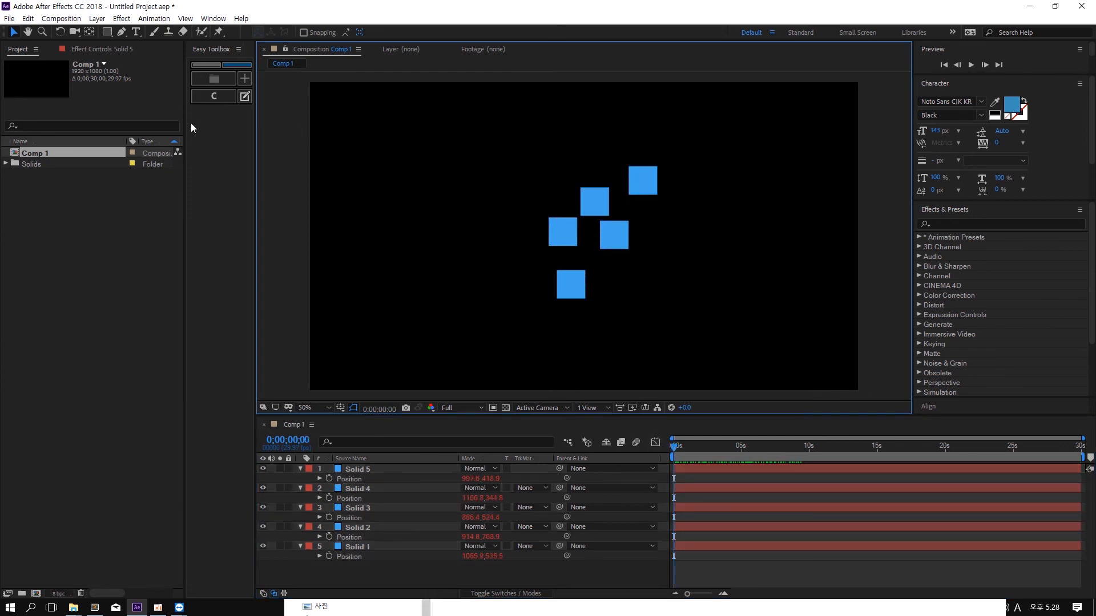
- Delete the C-icon wiggle button from Easy Toolbox's custom buttons and widen the toolbox panel slightly
left_click(210, 98)
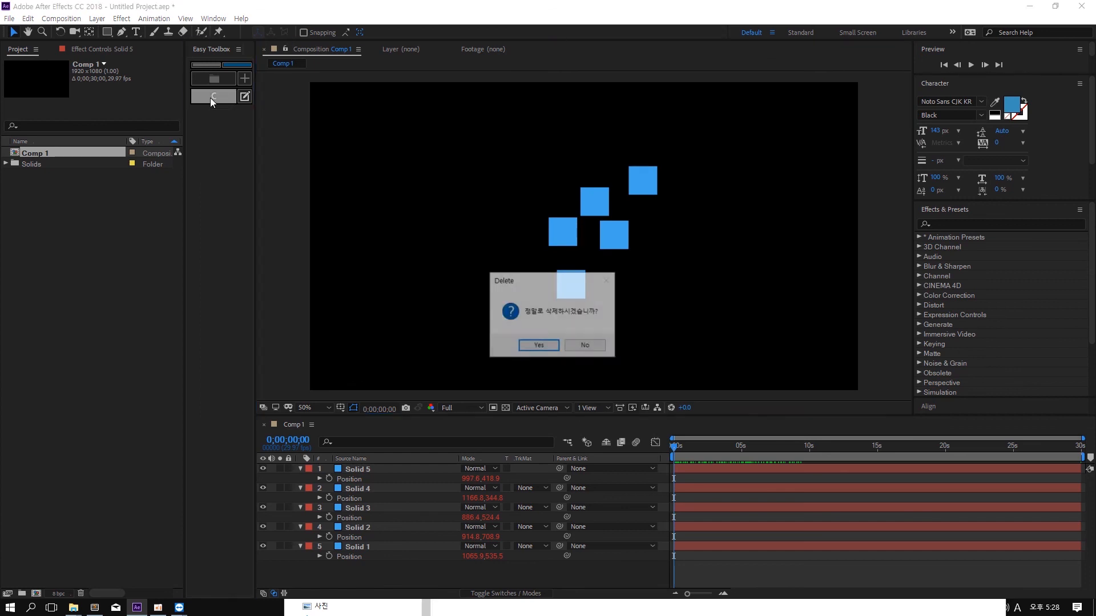
left_click(537, 345)
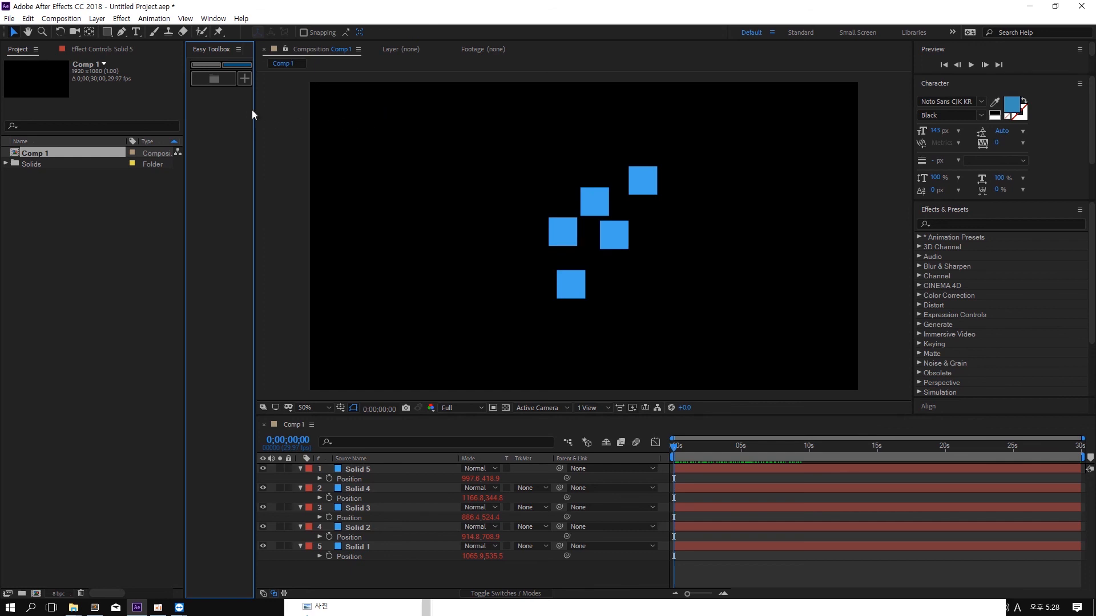
left_click_drag(254, 109, 259, 110)
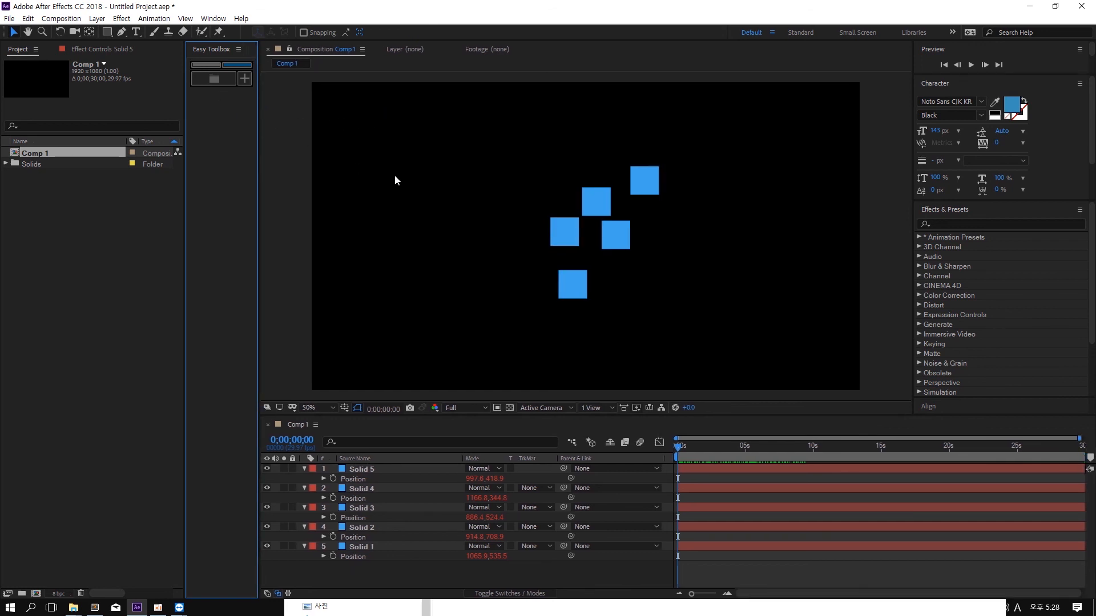
- Examine the settings for adding a custom button, including the name, icon list and code areas in both Script and Expression modes
left_click(245, 83)
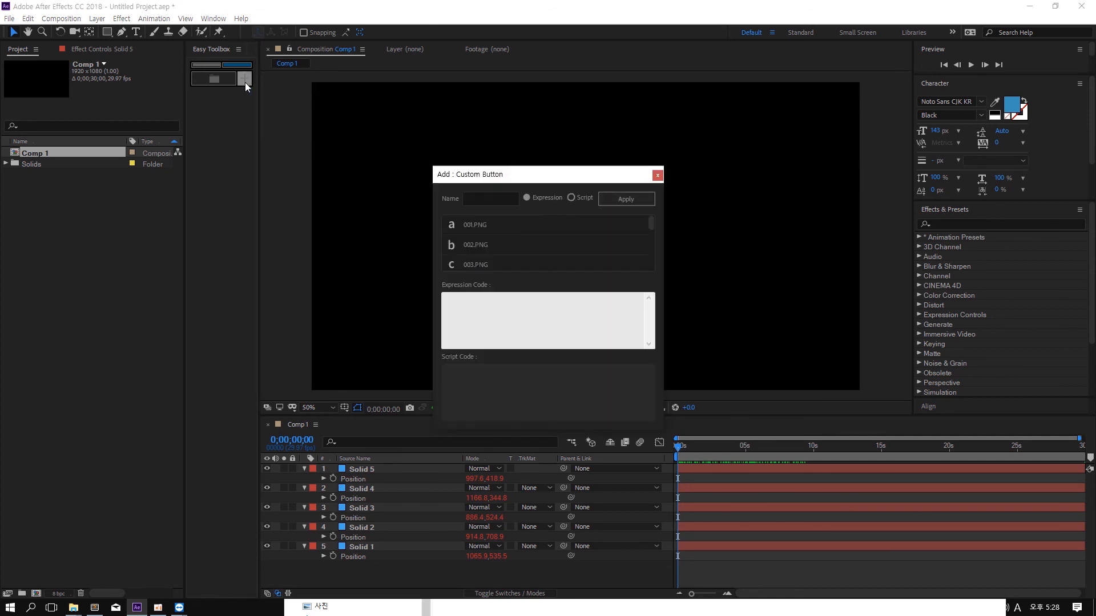
left_click(574, 198)
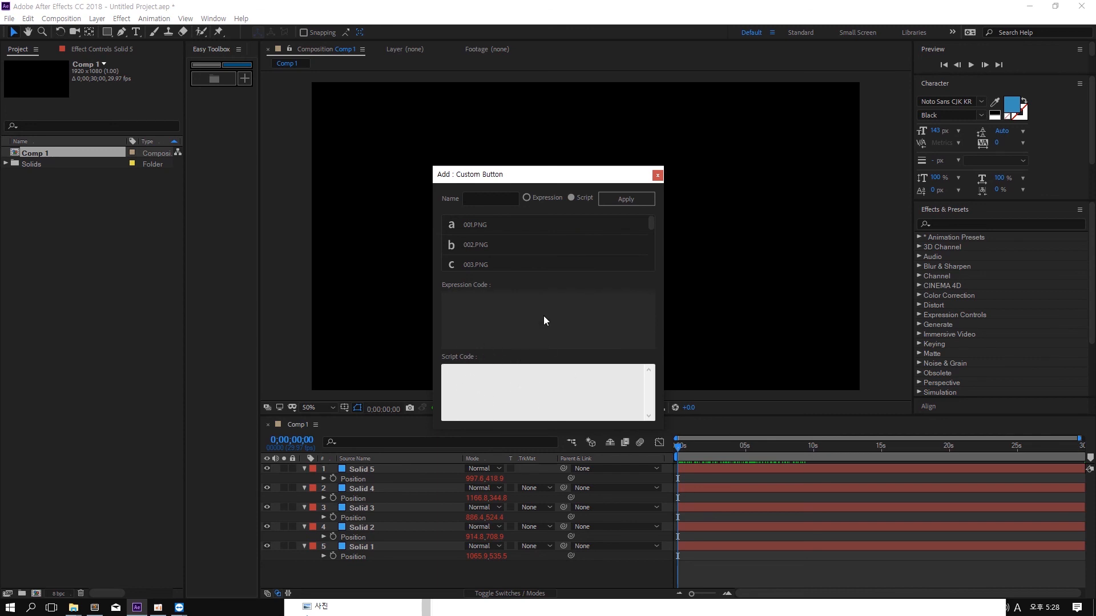
left_click_drag(519, 175, 508, 135)
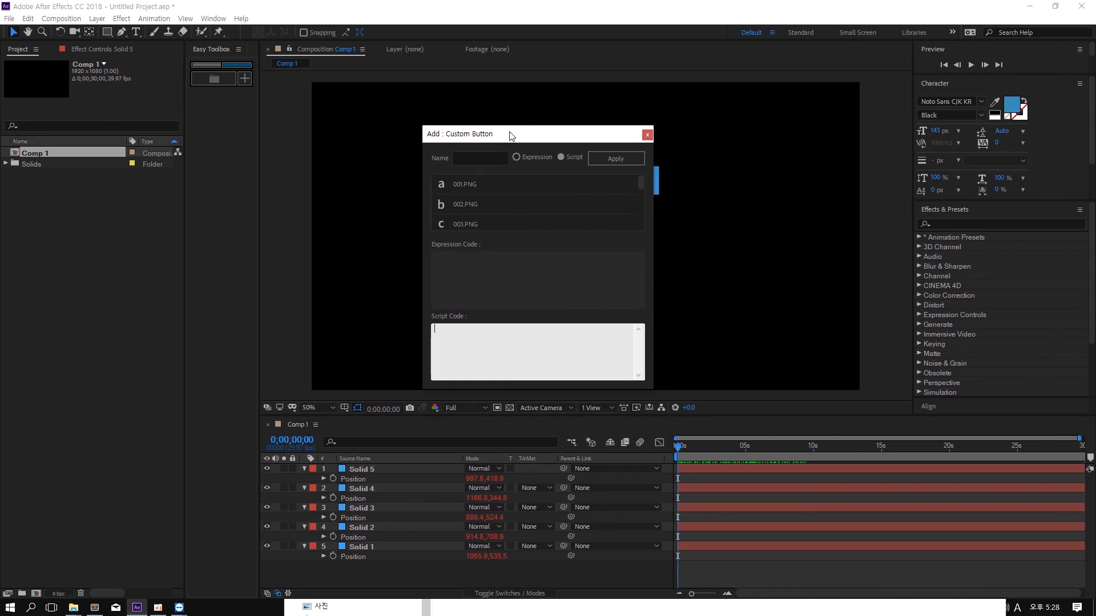
left_click(480, 158)
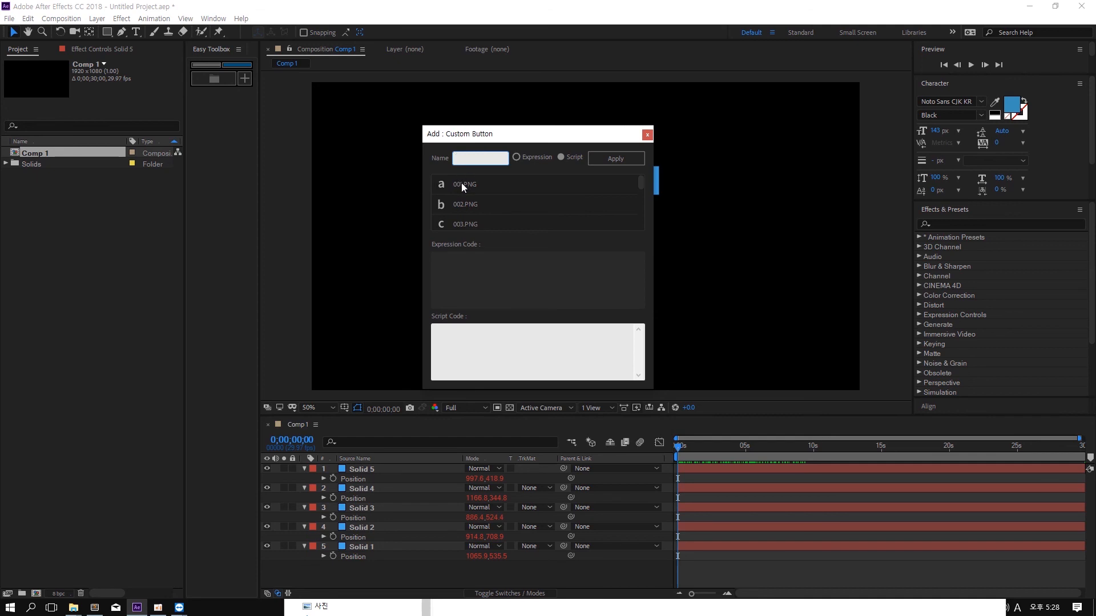
left_click(495, 353)
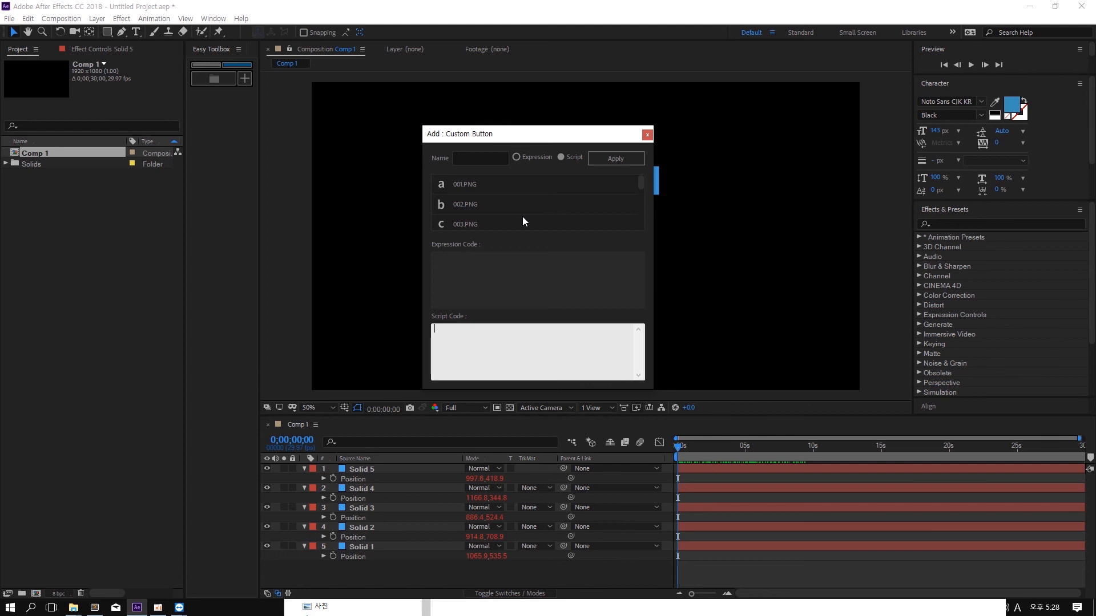
scroll(507, 218, "down", 8)
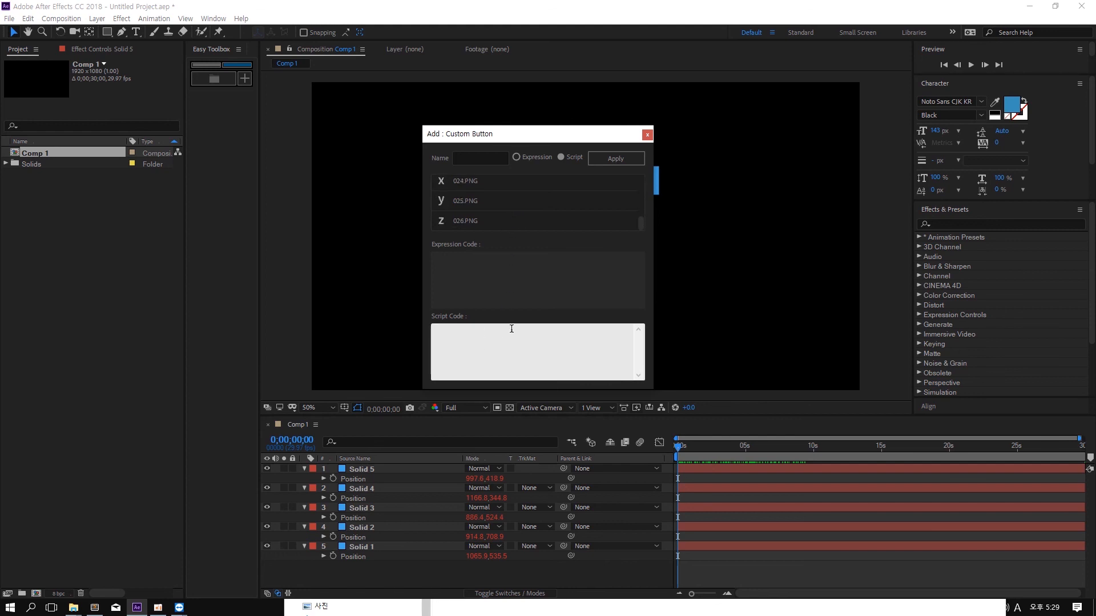
left_click(542, 158)
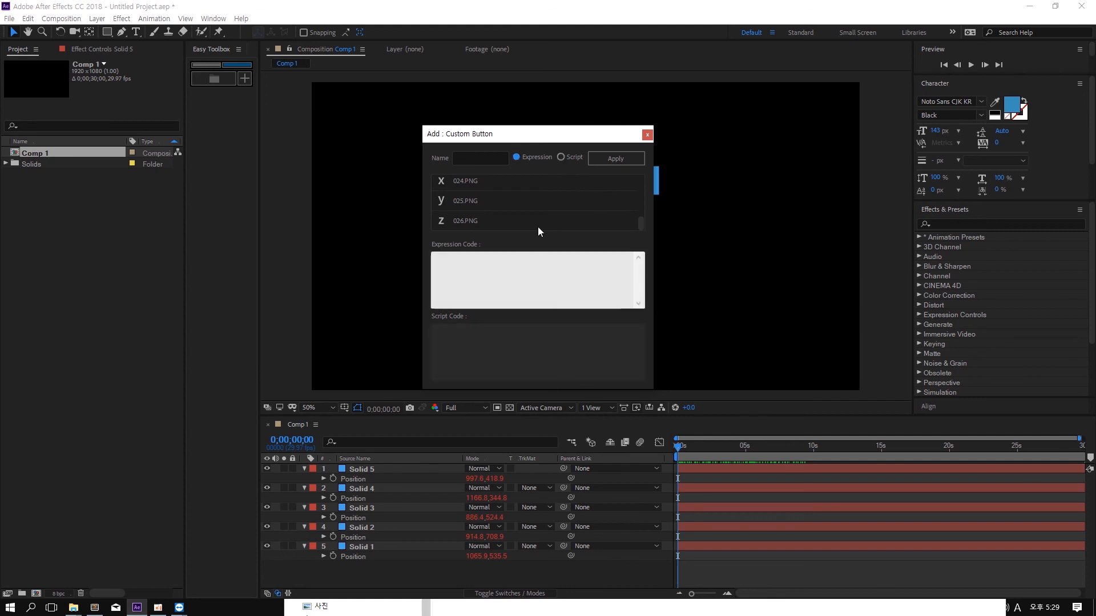
left_click(492, 282)
left_click(477, 156)
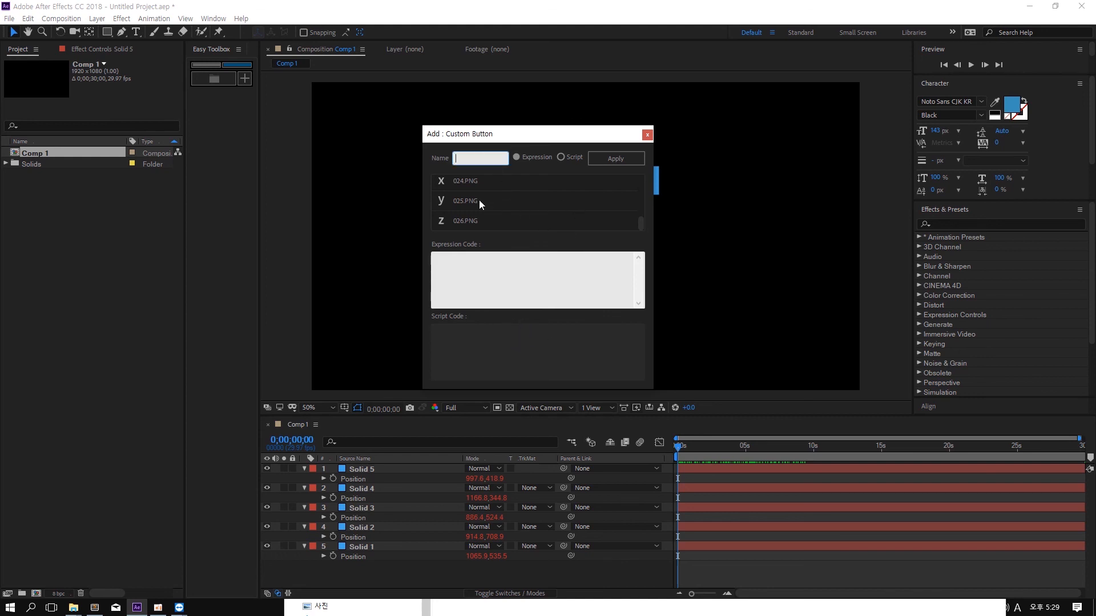
left_click(647, 135)
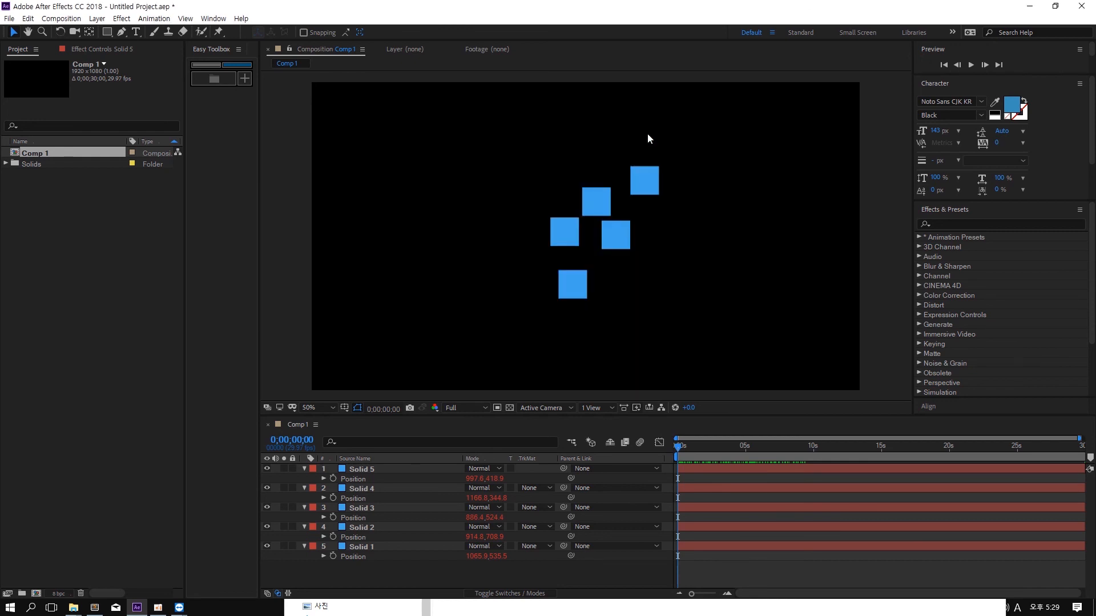
left_click(305, 144)
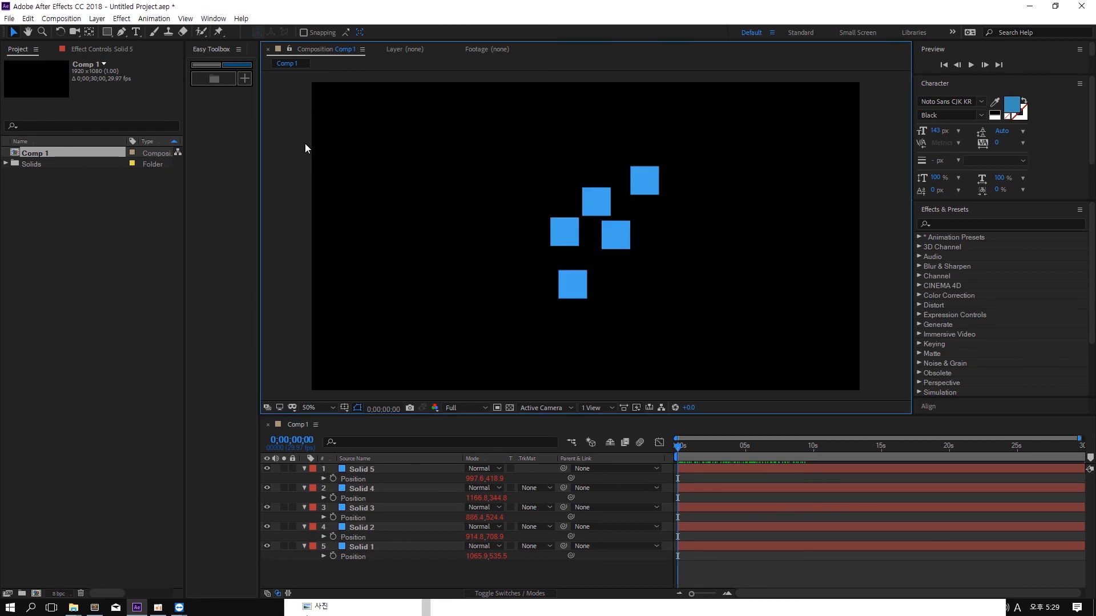